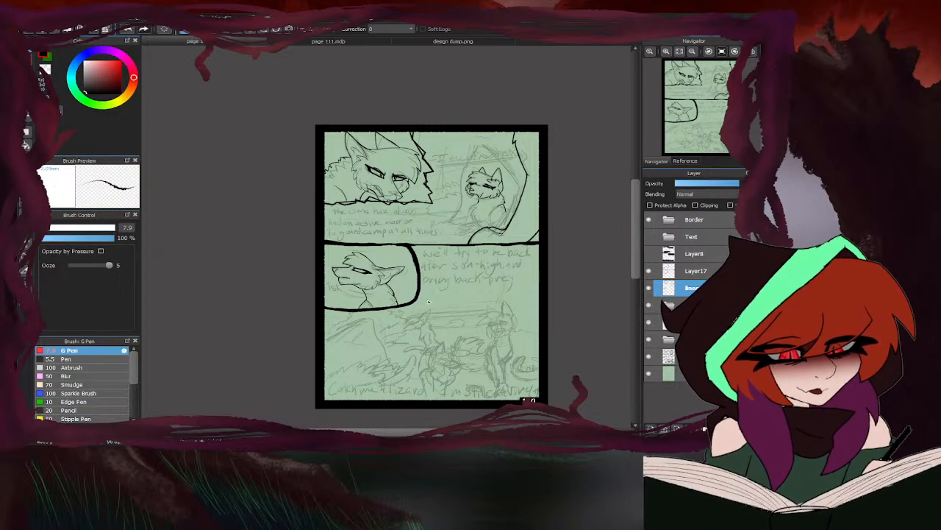
- Erase the seated cat's back-of-neck line between the cheek fur and shoulder and re-ink it with the G Pen
scroll(495, 217, up, 5)
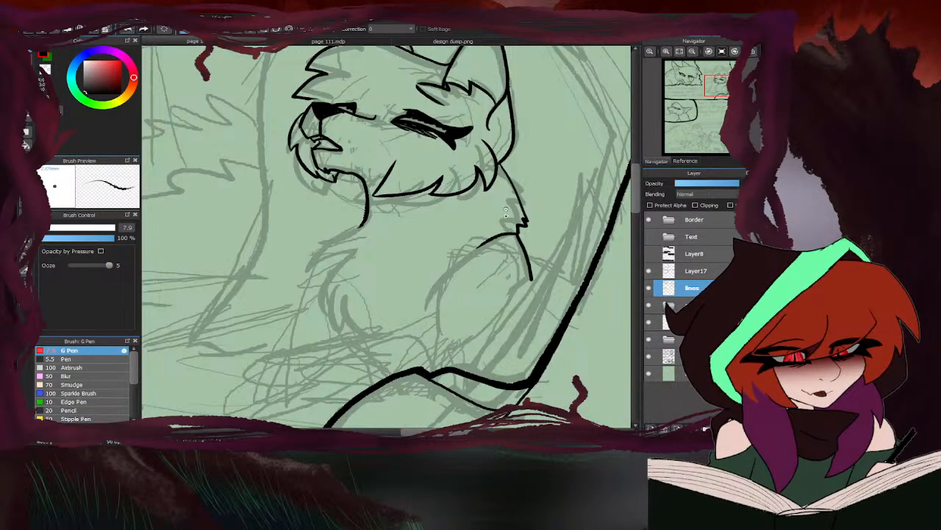
scroll(491, 188, down, 3)
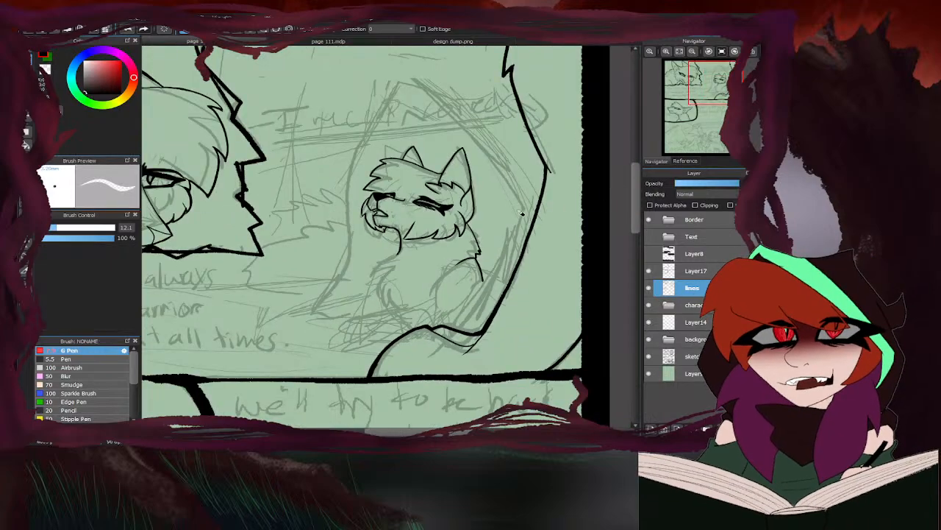
scroll(445, 215, up, 4)
mouse_move(447, 217)
mouse_down()
mouse_move(490, 292)
mouse_move(522, 381)
mouse_up()
key(b)
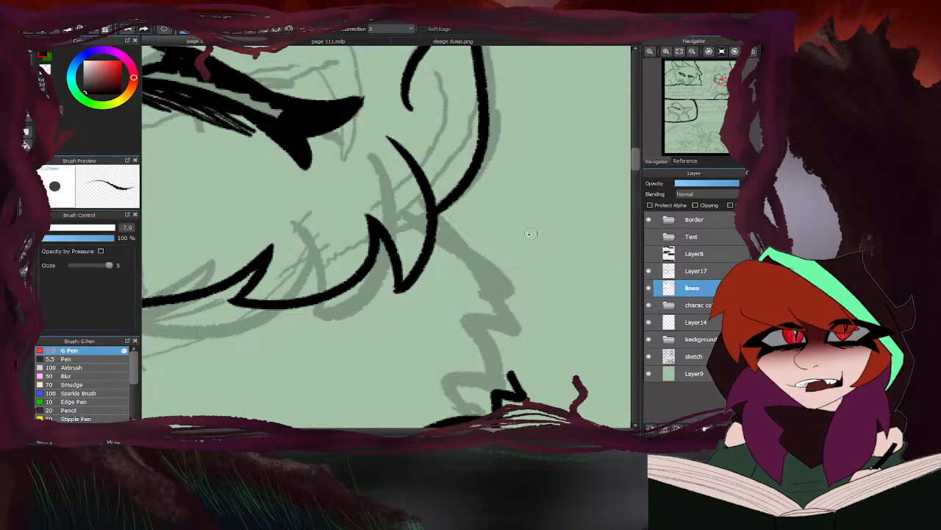
scroll(470, 233, down, 4)
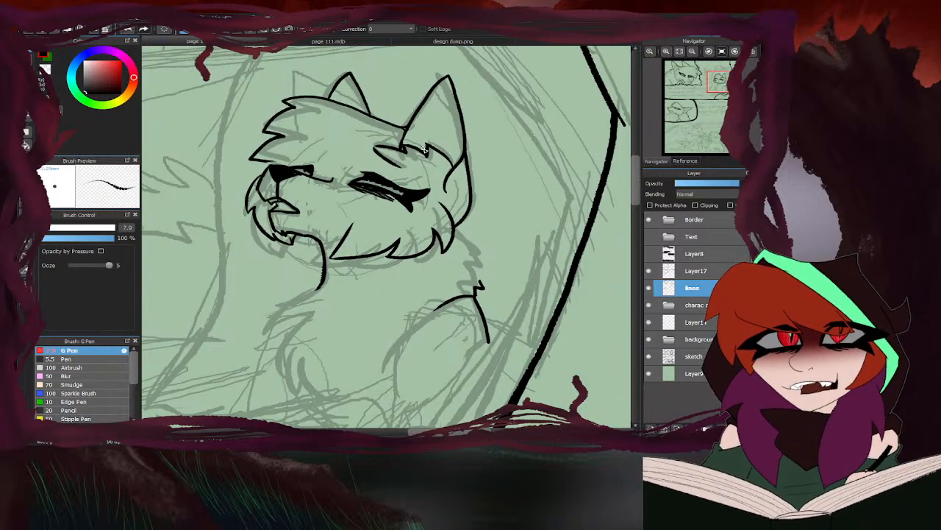
scroll(471, 232, up, 3)
mouse_move(456, 206)
mouse_down()
mouse_move(515, 336)
mouse_move(481, 340)
mouse_up()
scroll(490, 264, down, 5)
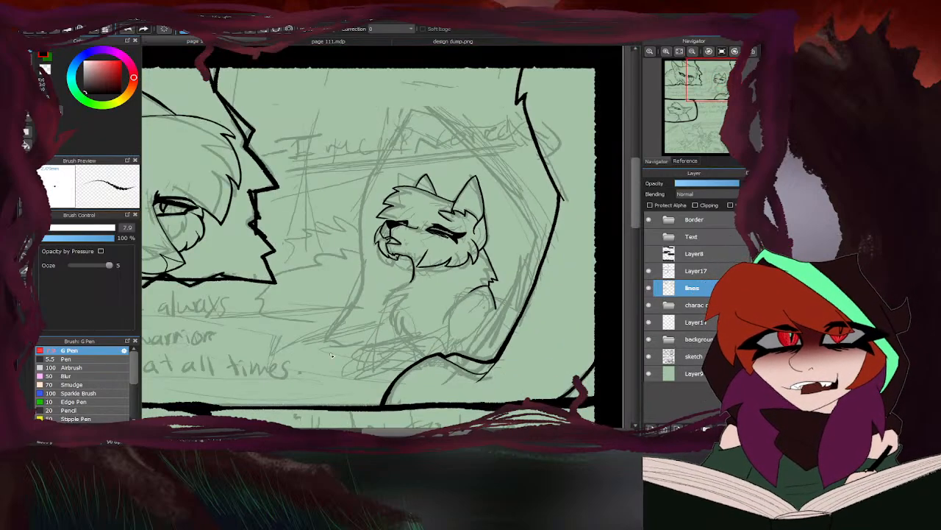
scroll(485, 220, up, 5)
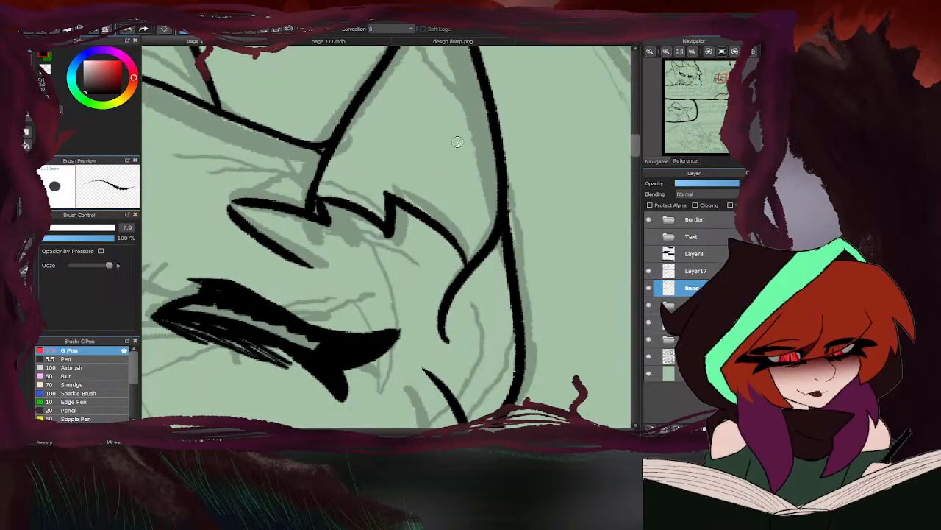
key(e)
scroll(322, 151, up, 1)
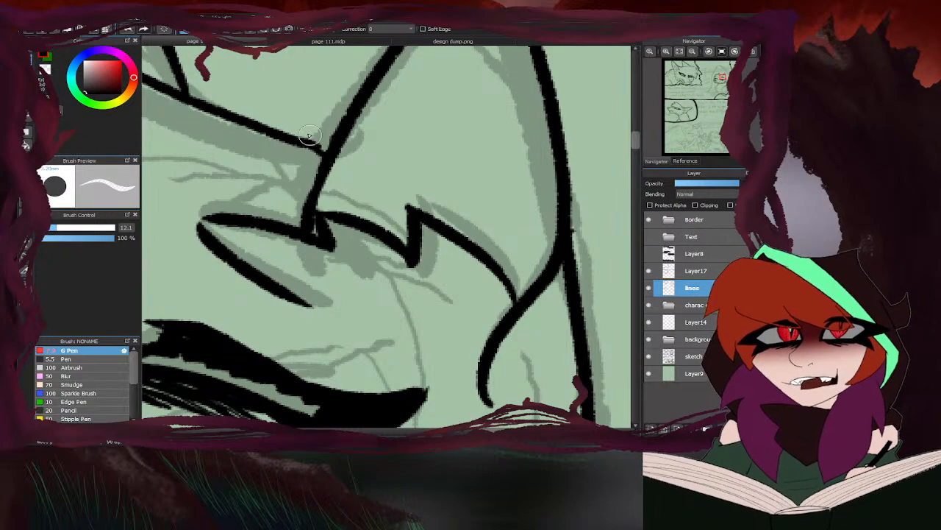
key(b)
scroll(304, 147, down, 5)
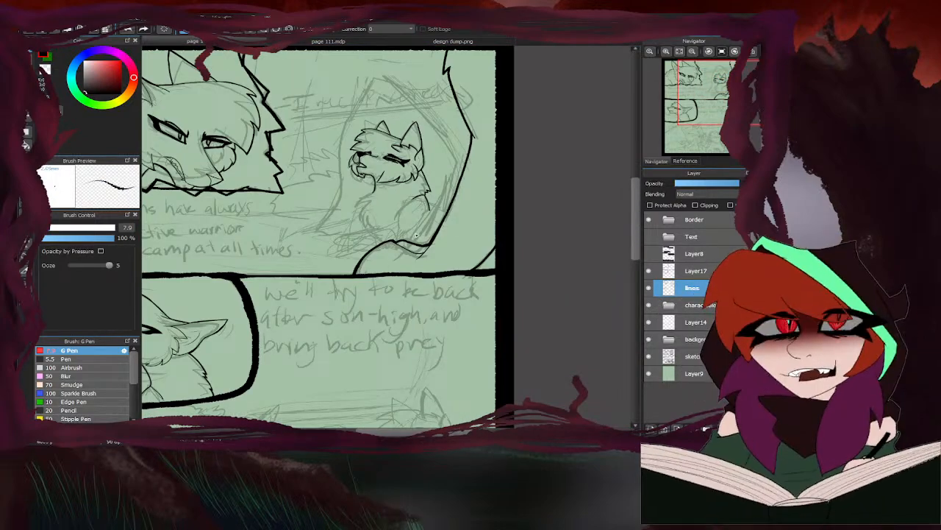
- Ink the seated cat's fluffy chest outline from the throat down towards the front paws
scroll(468, 258, down, 4)
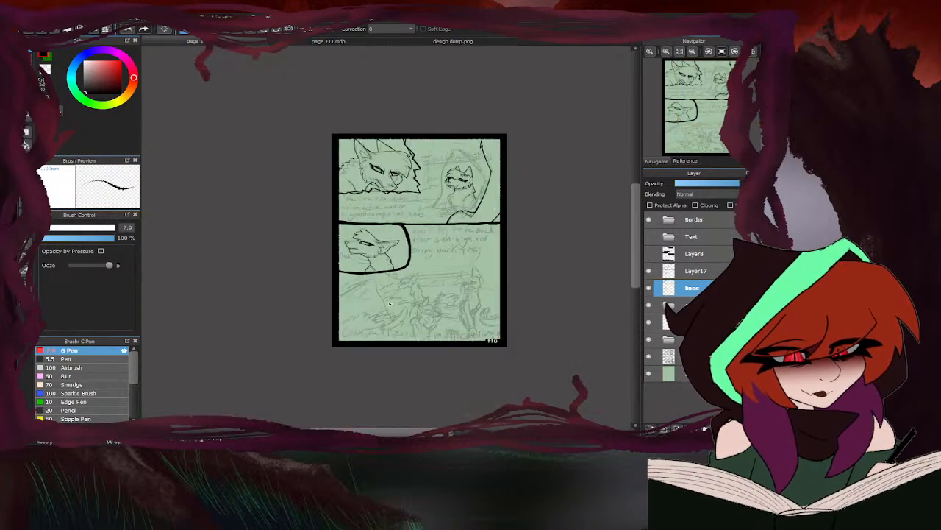
scroll(468, 258, up, 4)
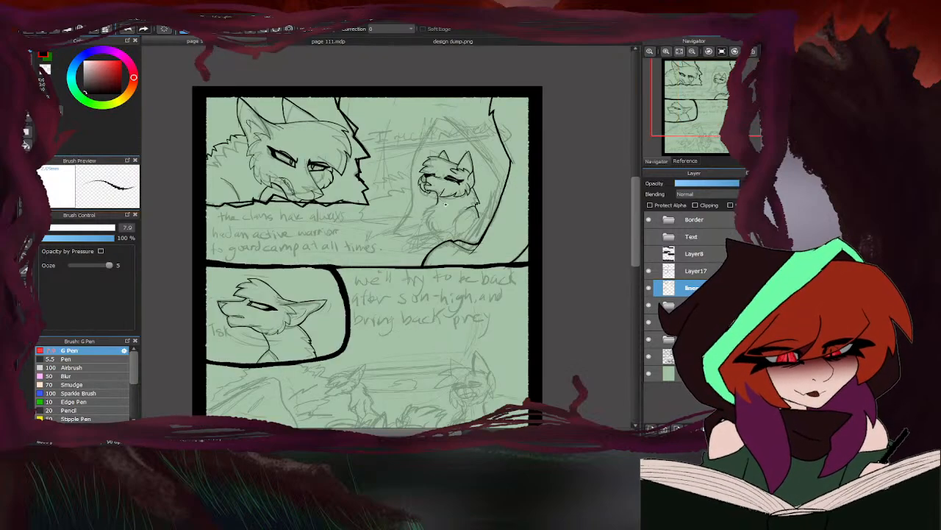
scroll(439, 221, up, 5)
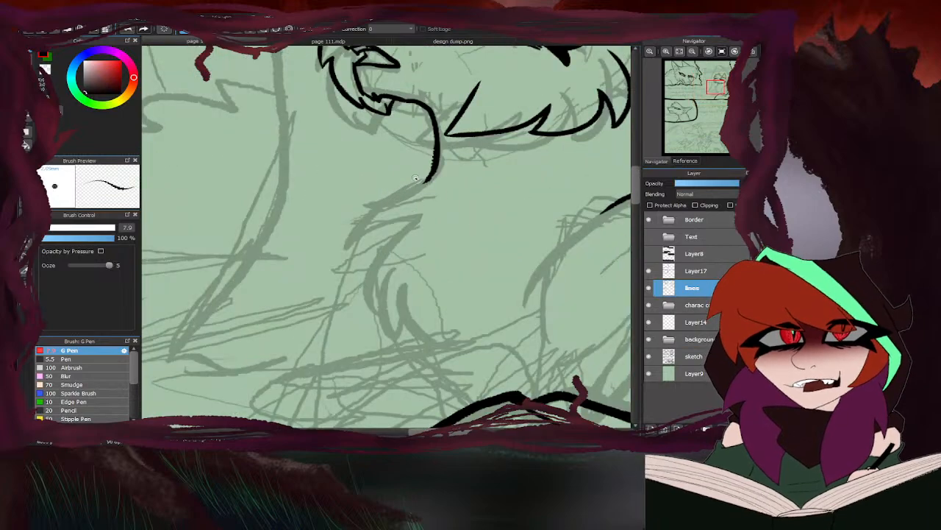
mouse_move(429, 180)
mouse_down()
mouse_move(401, 195)
mouse_move(360, 252)
mouse_move(423, 215)
mouse_move(375, 261)
mouse_move(381, 315)
mouse_move(380, 303)
mouse_move(415, 345)
mouse_up()
scroll(370, 249, down, 5)
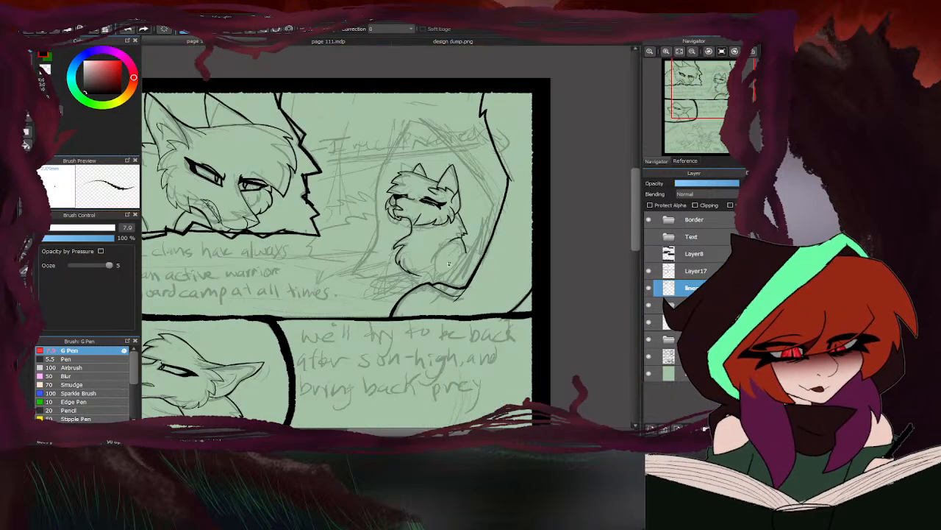
- Ink the seated cat's lower back line out to the thick rock edge and extend the curved outline below its shoulder
scroll(423, 269, up, 3)
scroll(421, 274, up, 4)
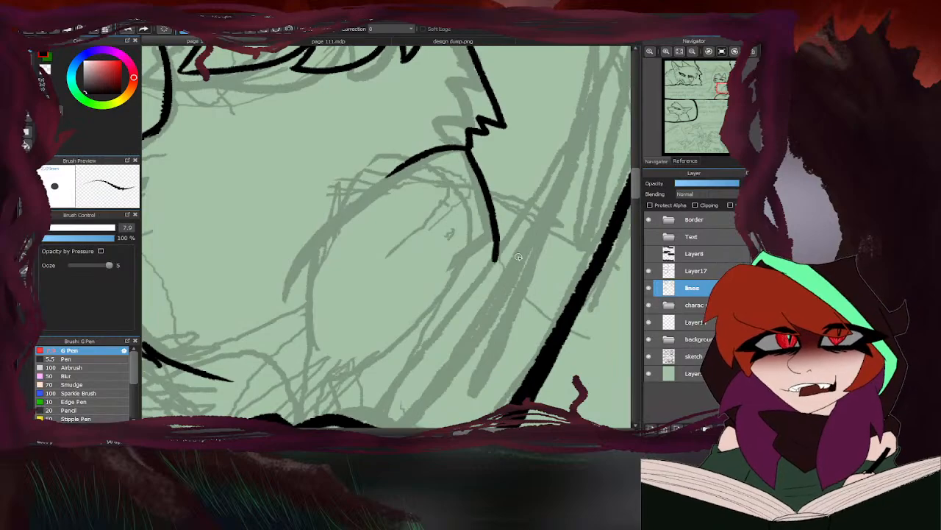
drag(497, 223, 593, 278)
scroll(545, 206, down, 5)
scroll(506, 201, up, 4)
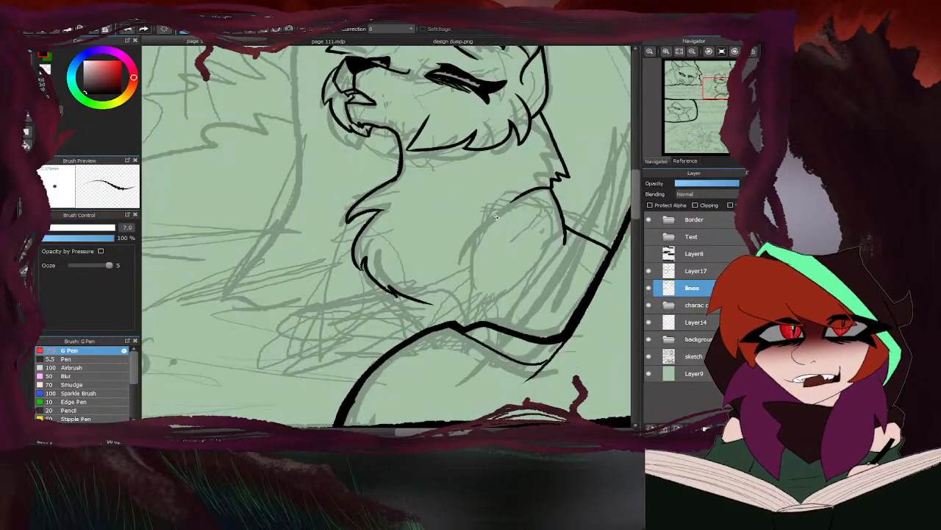
scroll(526, 193, down, 5)
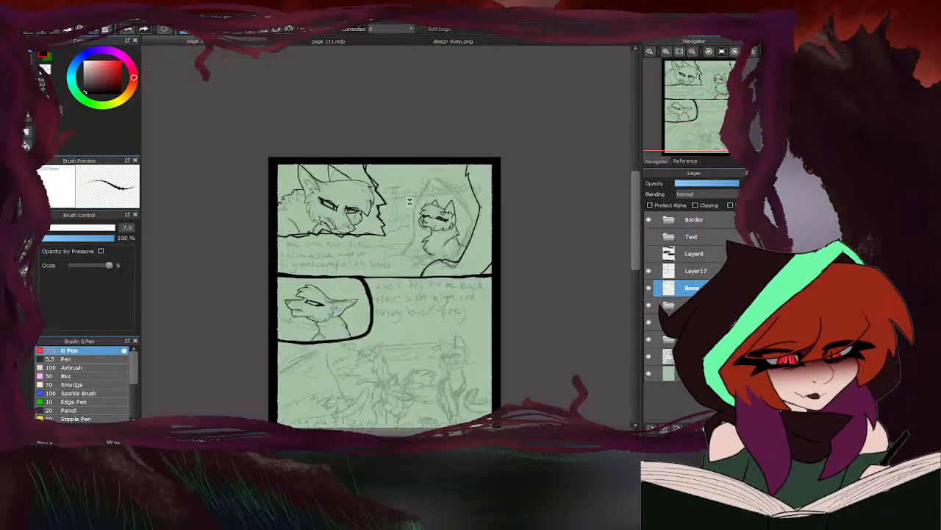
- Ink the seated cat's front paws resting on the rock, with the rounded tops and inner curves
scroll(439, 265, up, 5)
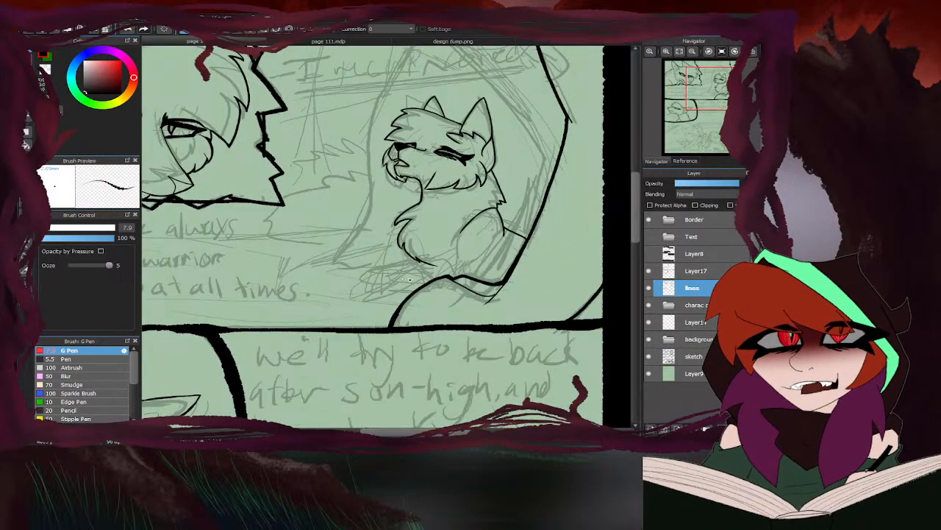
scroll(487, 261, down, 3)
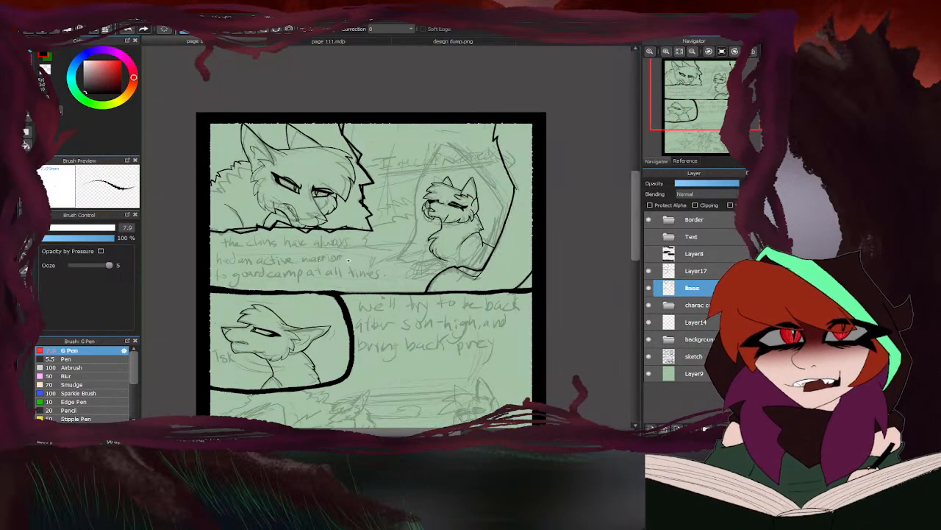
scroll(444, 260, up, 4)
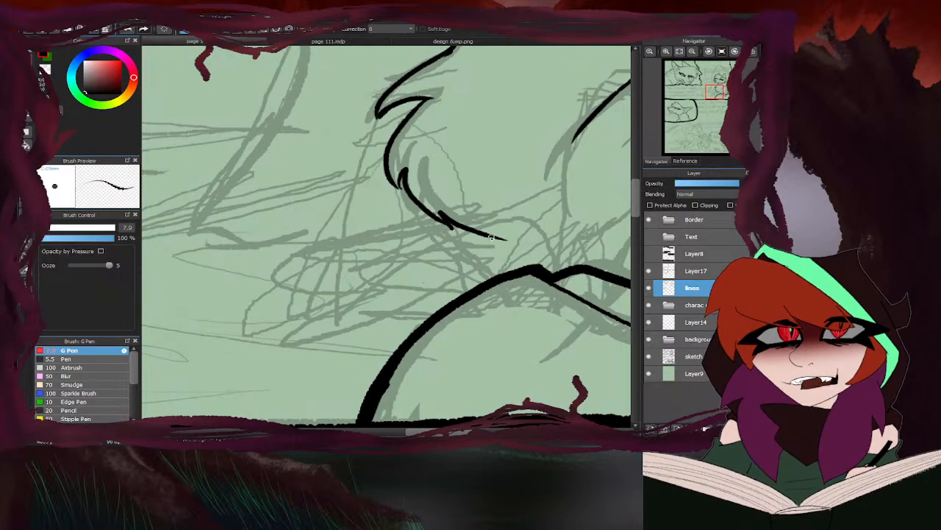
mouse_move(455, 233)
mouse_down()
mouse_move(535, 234)
mouse_move(548, 261)
mouse_move(500, 278)
mouse_up()
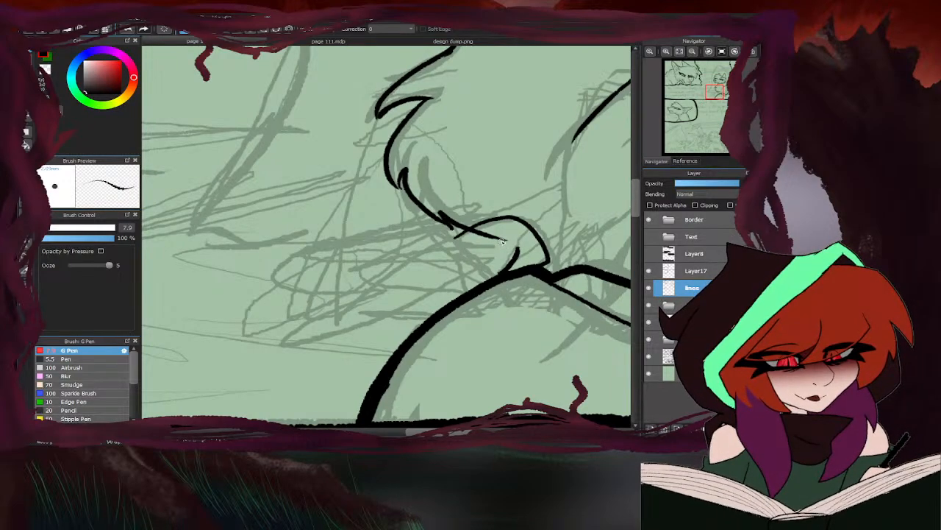
drag(502, 238, 511, 270)
mouse_move(471, 234)
mouse_down()
mouse_move(438, 242)
mouse_move(484, 270)
mouse_move(480, 282)
mouse_move(445, 265)
mouse_up()
mouse_move(521, 234)
mouse_down()
mouse_move(455, 243)
mouse_move(537, 231)
mouse_move(494, 225)
mouse_up()
drag(443, 246, 455, 272)
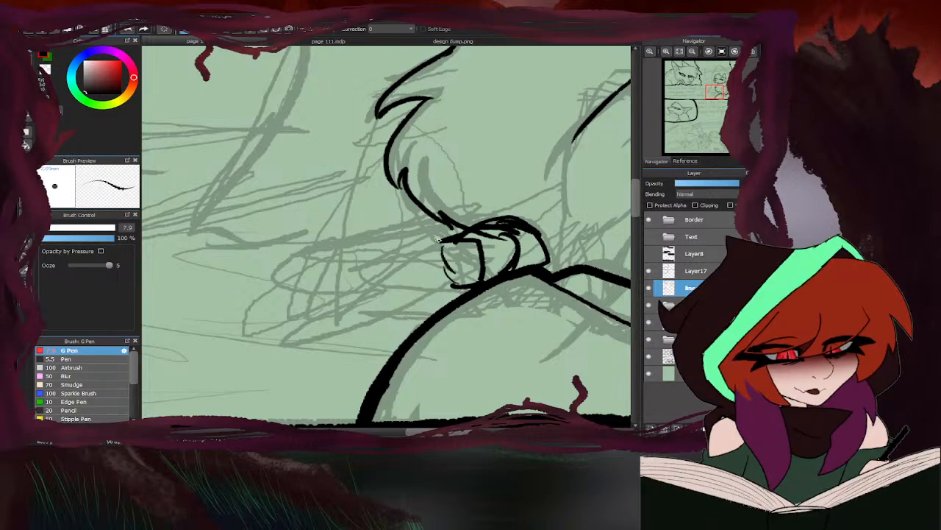
- Ink two long curved lines extending outward from the seated cat's front paws over the scribbled sketch
mouse_move(463, 234)
mouse_down()
mouse_move(333, 244)
mouse_move(302, 259)
mouse_up()
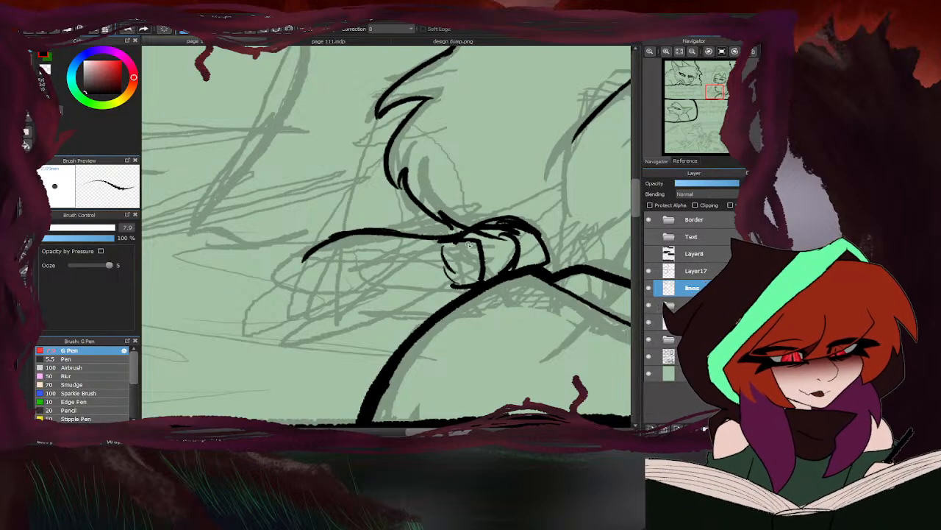
mouse_move(438, 250)
mouse_down()
mouse_move(323, 249)
mouse_move(345, 245)
mouse_move(286, 268)
mouse_up()
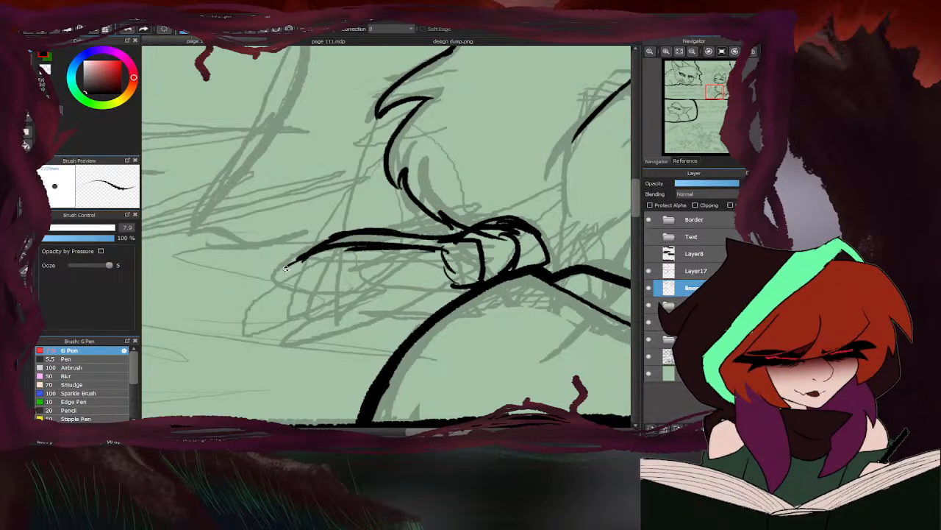
scroll(462, 234, down, 4)
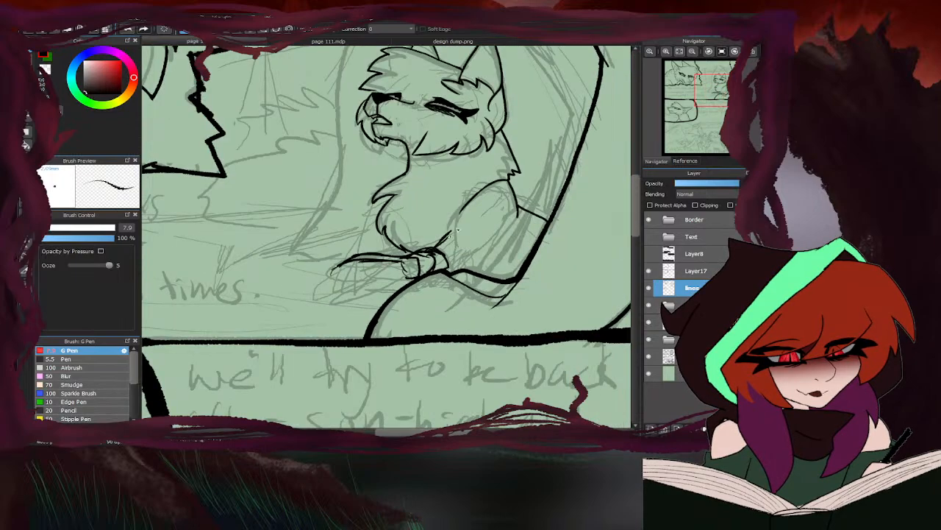
scroll(456, 230, down, 2)
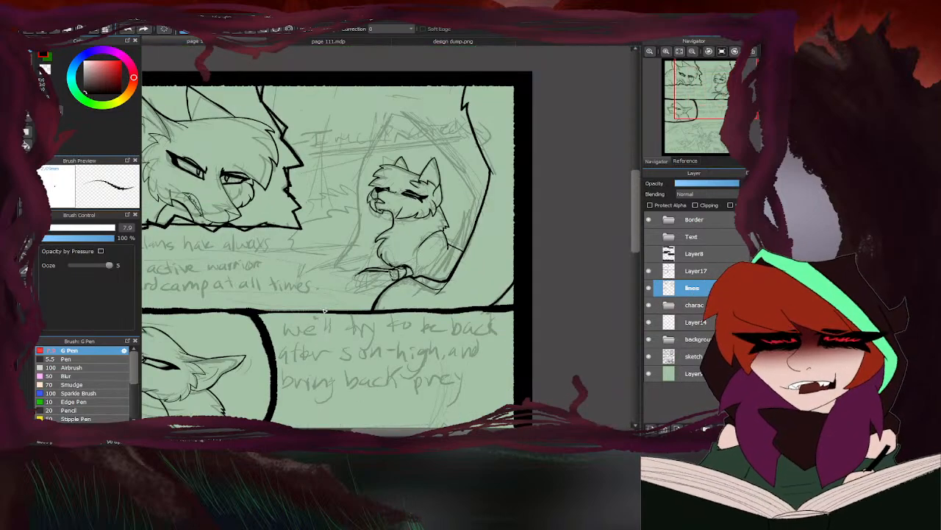
- Clean up the overlapping paw strokes and, with the eraser enlarged to 41, remove the long lines extending from the paws
key(e)
scroll(394, 268, up, 6)
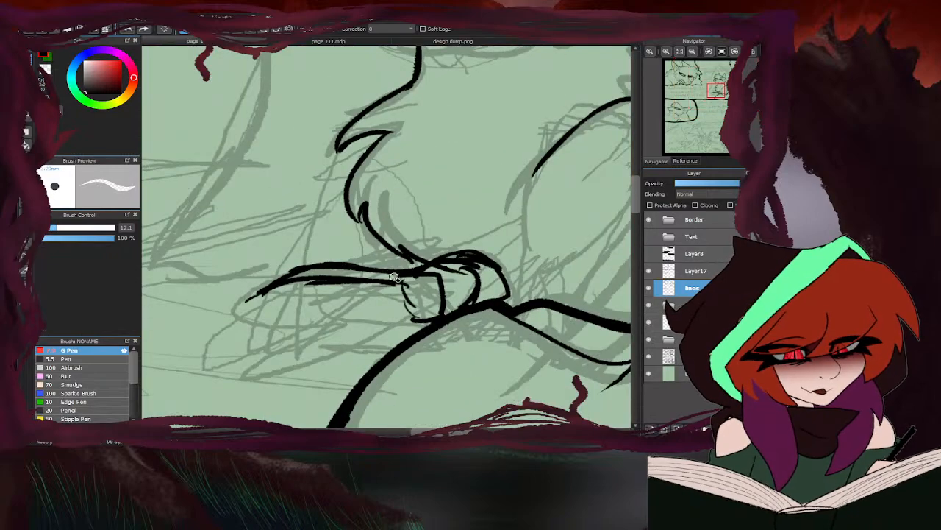
drag(481, 268, 452, 272)
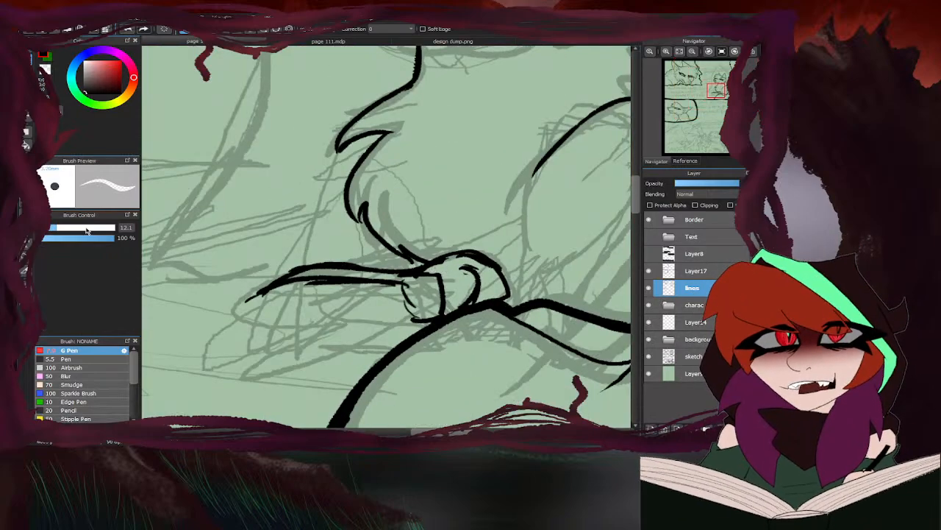
click(89, 228)
mouse_move(404, 293)
mouse_down()
mouse_move(394, 283)
mouse_move(304, 275)
mouse_move(255, 296)
mouse_move(405, 303)
mouse_up()
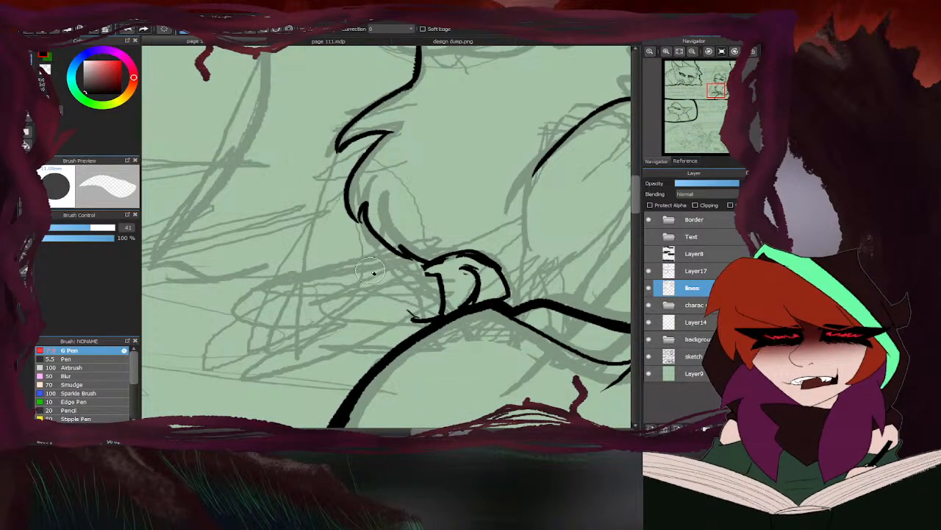
- Redraw the outer edge of the seated cat's front paw with the 7.9 G Pen
key(b)
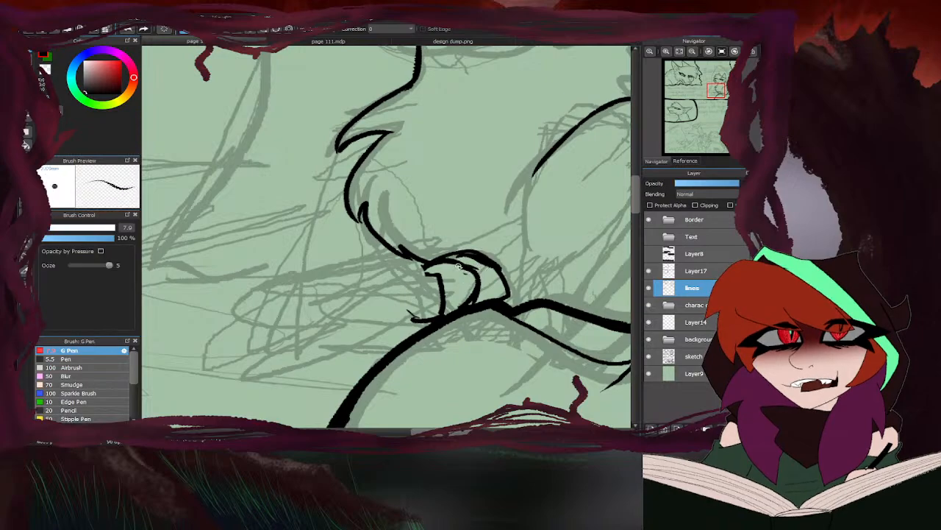
drag(439, 275, 413, 274)
scroll(403, 266, down, 3)
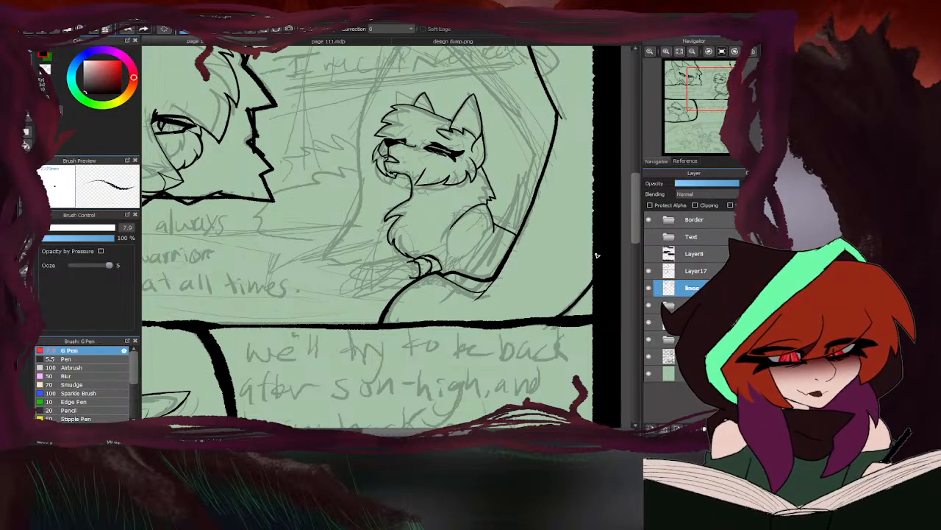
- Examine the brown-and-white cat's chest and legs in design dump.png and return to the comic page
scroll(395, 303, down, 4)
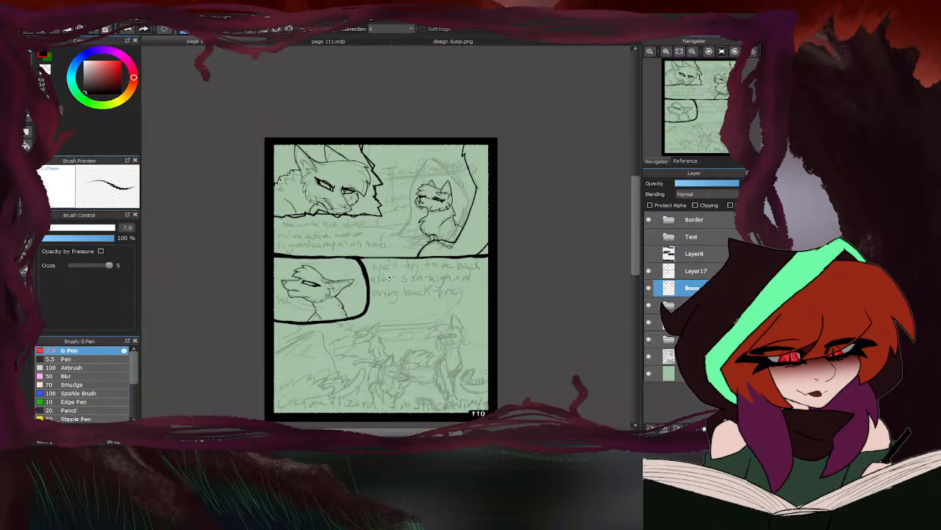
click(446, 41)
scroll(439, 226, down, 2)
scroll(408, 217, up, 3)
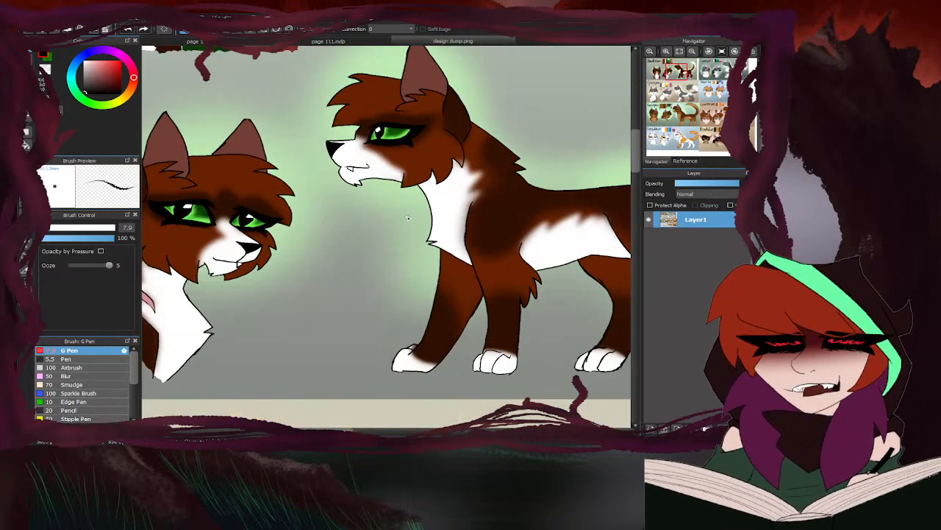
click(243, 41)
- Erase the seated cat's throat and chest outline down to the front paws
key(e)
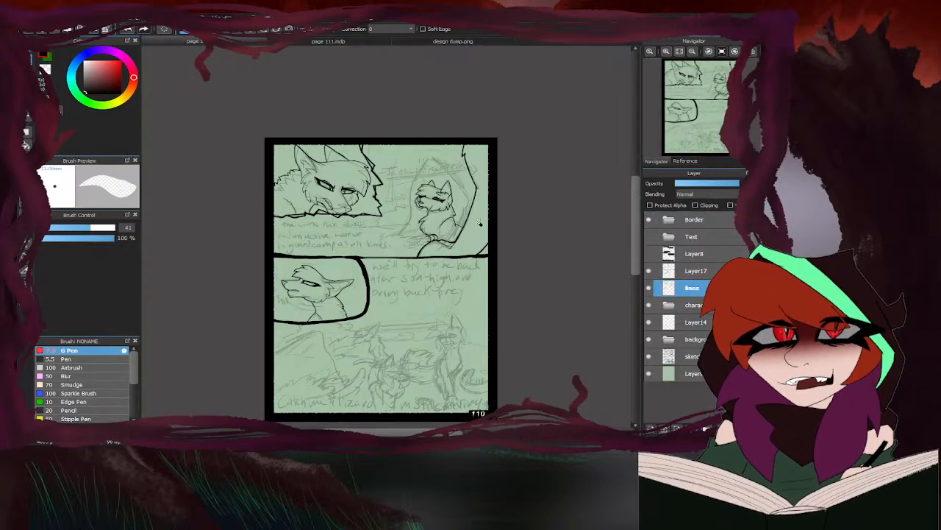
scroll(431, 224, up, 4)
mouse_move(412, 192)
mouse_down()
mouse_move(386, 214)
mouse_move(419, 181)
mouse_move(416, 169)
mouse_move(381, 241)
mouse_move(423, 267)
mouse_up()
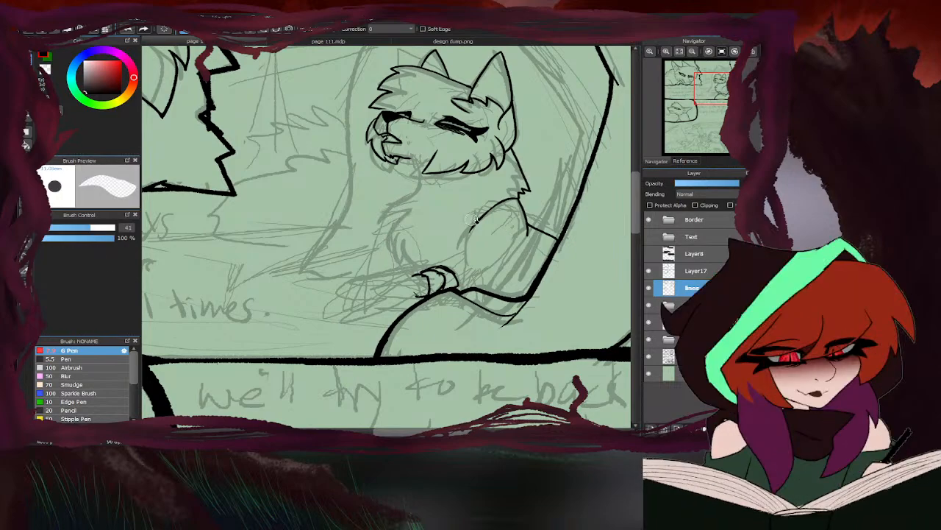
- Switch back to the G Pen and bring up the page 111.mdp document
key(b)
scroll(433, 140, up, 4)
scroll(432, 140, down, 2)
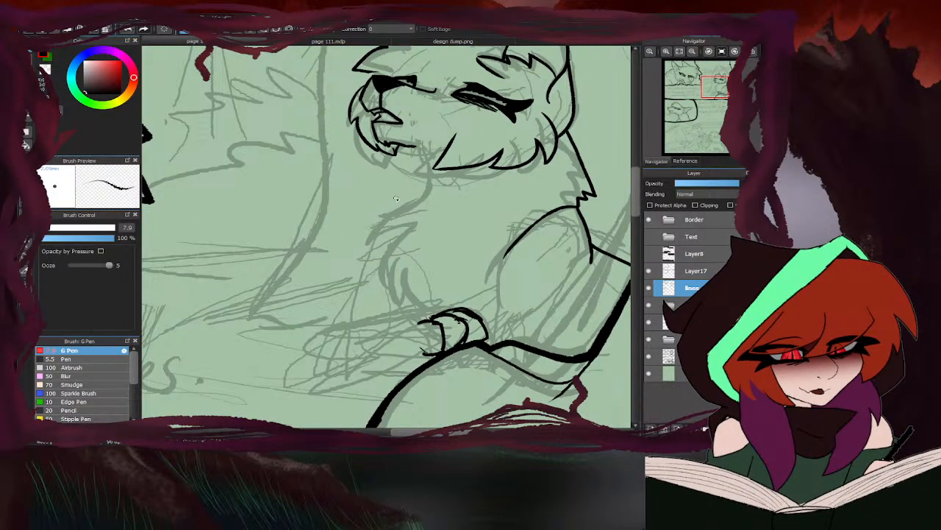
click(322, 41)
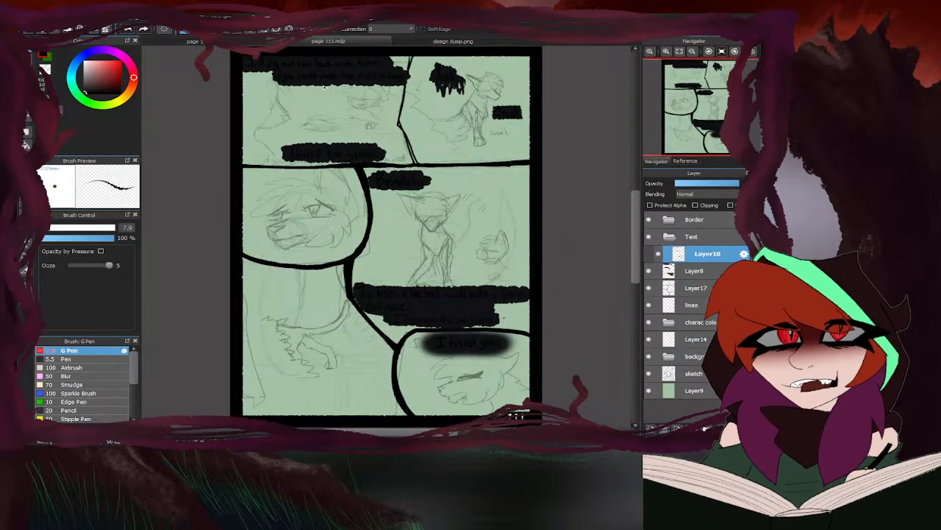
- Return to comic page 110 and ink the seated cat's throat and chest outline down to the front paws
click(258, 42)
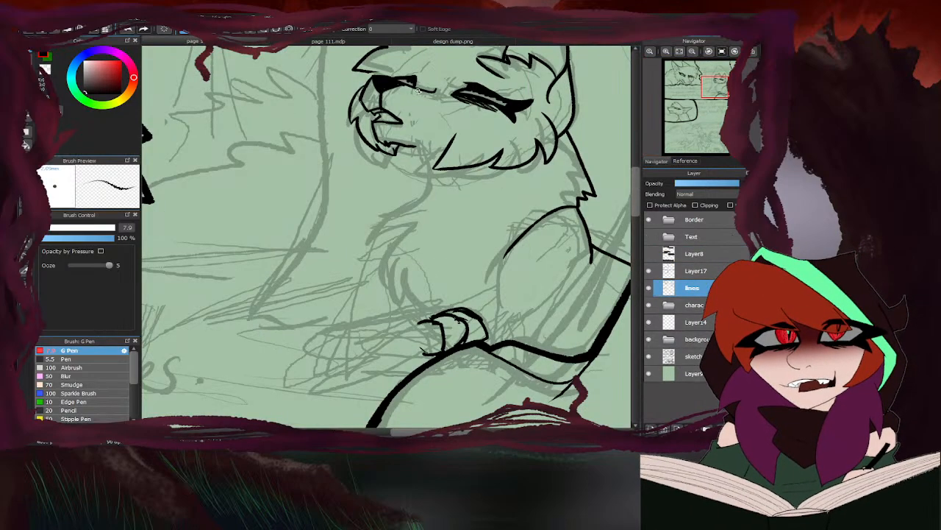
scroll(431, 175, up, 2)
mouse_move(403, 122)
mouse_down()
mouse_move(428, 145)
mouse_move(375, 250)
mouse_move(353, 272)
mouse_move(423, 379)
mouse_up()
scroll(414, 247, down, 5)
- Look over the page 111.mdp document for reference and return to comic page 110
click(388, 42)
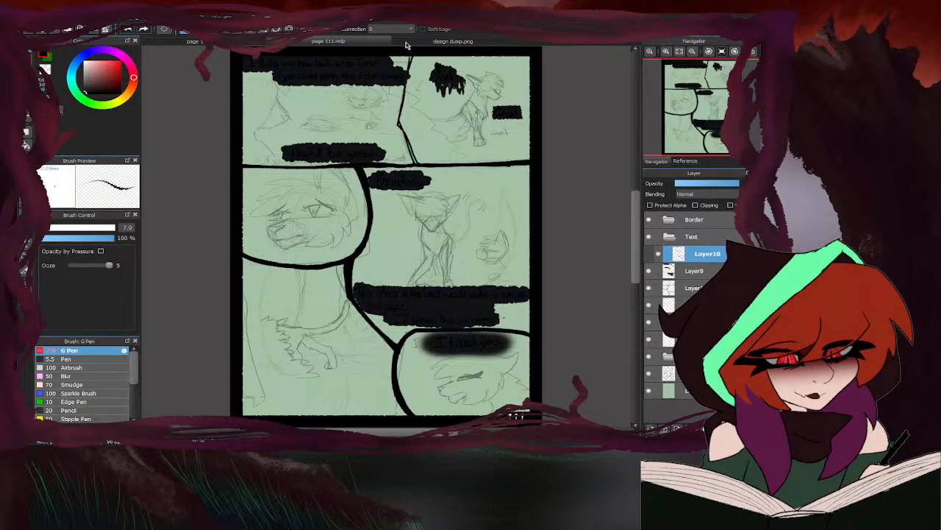
click(407, 41)
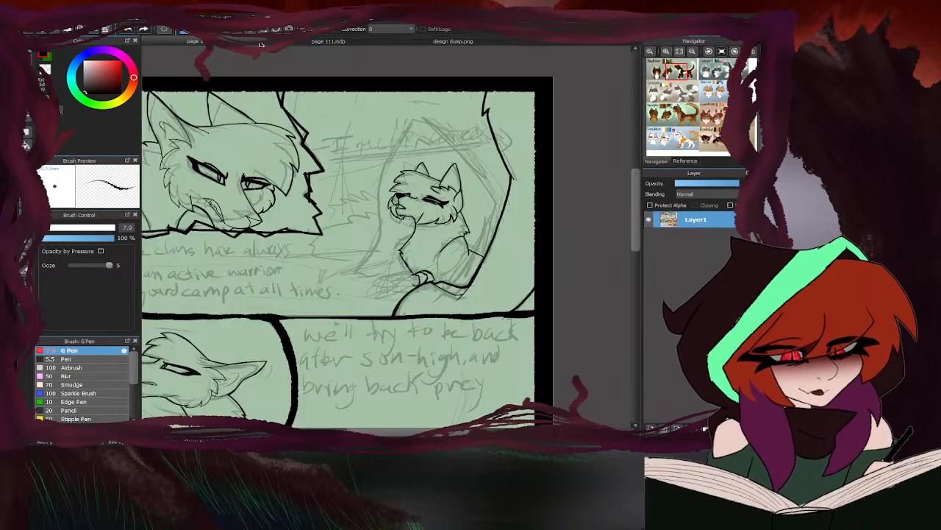
click(255, 42)
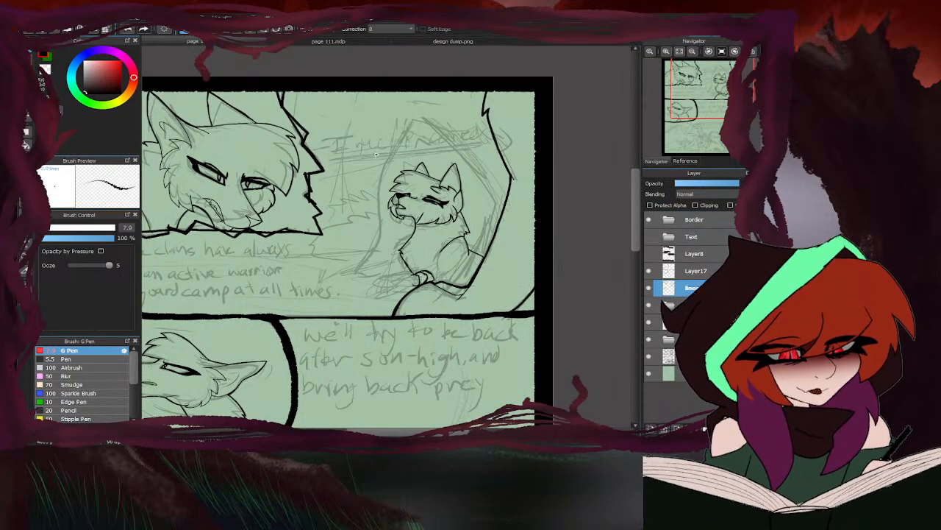
click(196, 31)
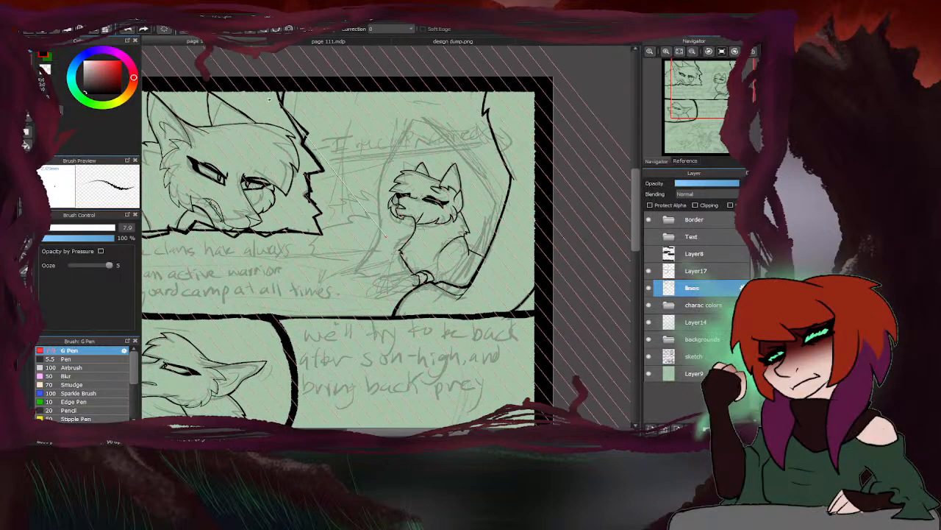
click(184, 31)
- Ink the back of the seated cat's foreleg, a short mark at the haunch's base and the front paw's outer edge
scroll(416, 270, up, 5)
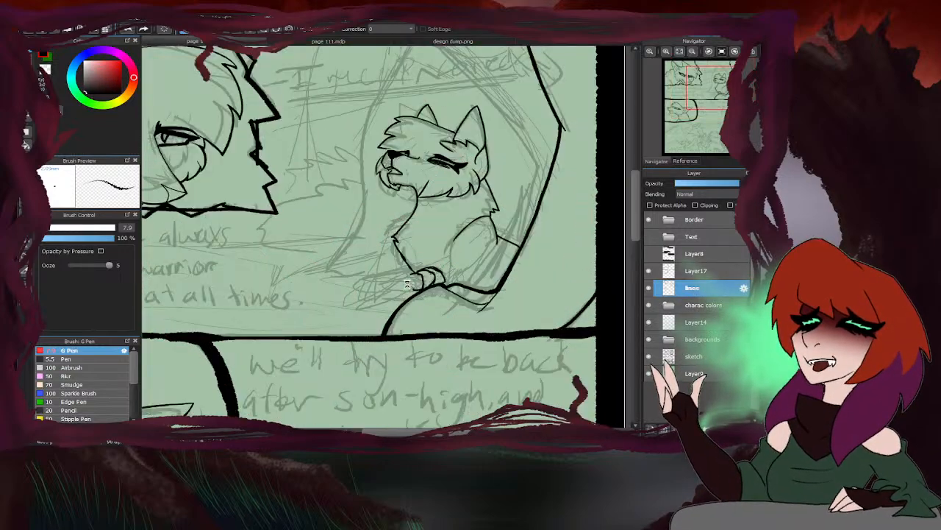
drag(548, 156, 537, 214)
drag(537, 214, 506, 235)
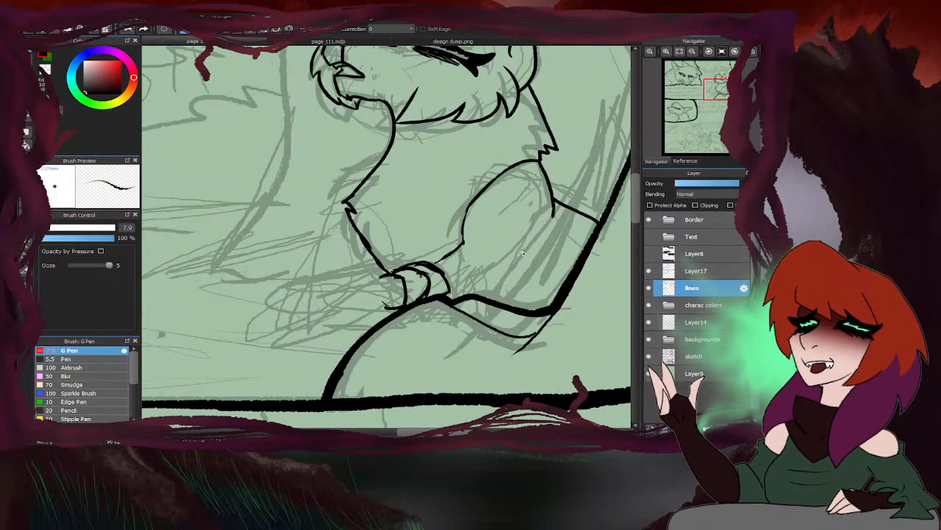
drag(523, 253, 497, 295)
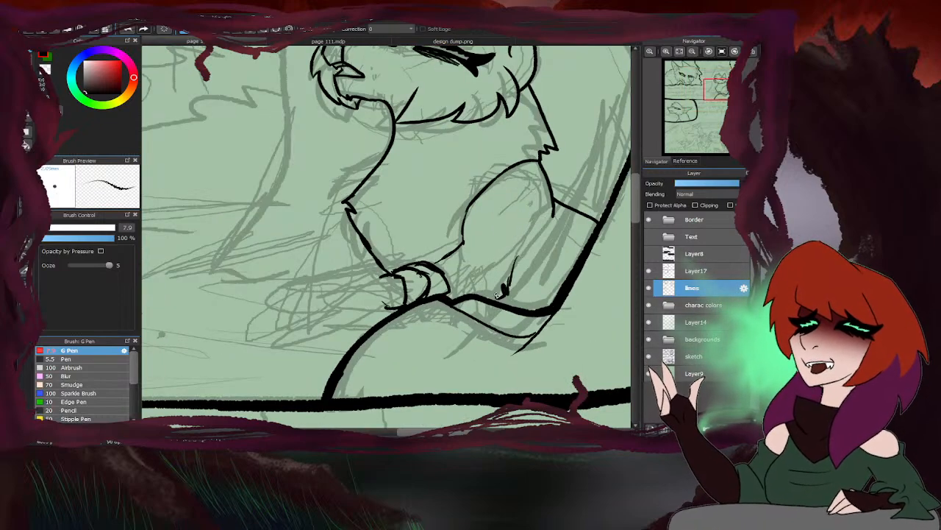
mouse_move(379, 302)
mouse_down()
mouse_move(405, 268)
mouse_move(368, 283)
mouse_up()
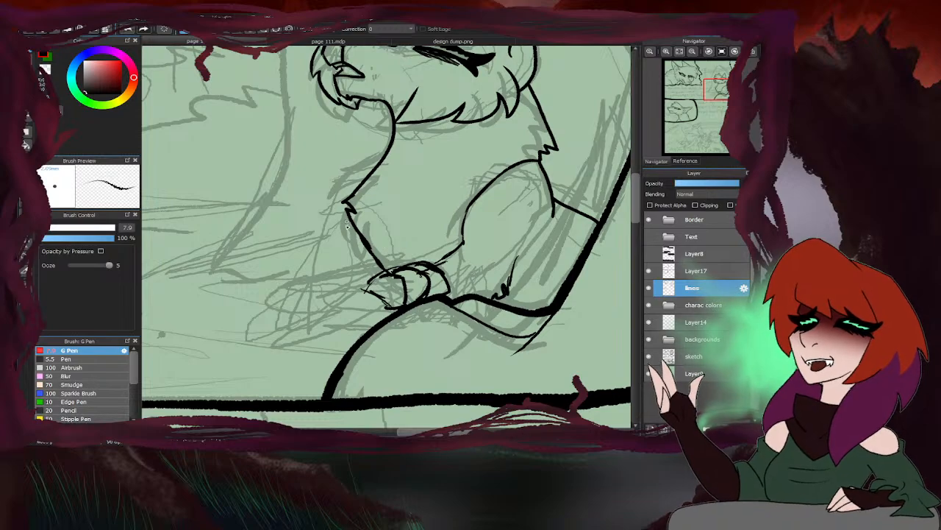
- Ink the seated cat's second foreleg and outline a long paw stretched out in front of the first
mouse_move(357, 230)
mouse_down()
mouse_move(330, 272)
mouse_move(342, 270)
mouse_up()
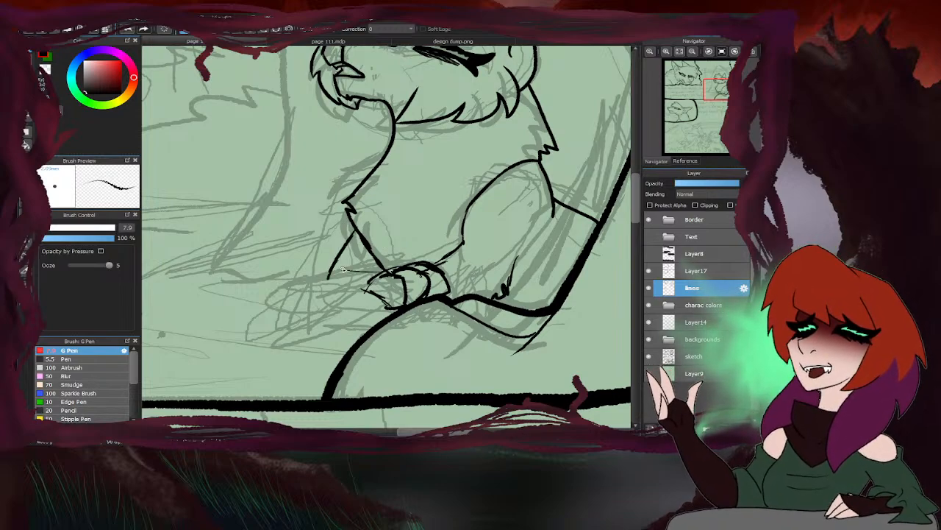
mouse_move(370, 329)
mouse_down()
mouse_move(312, 321)
mouse_move(303, 307)
mouse_up()
mouse_move(394, 278)
mouse_down()
mouse_move(295, 281)
mouse_move(321, 323)
mouse_up()
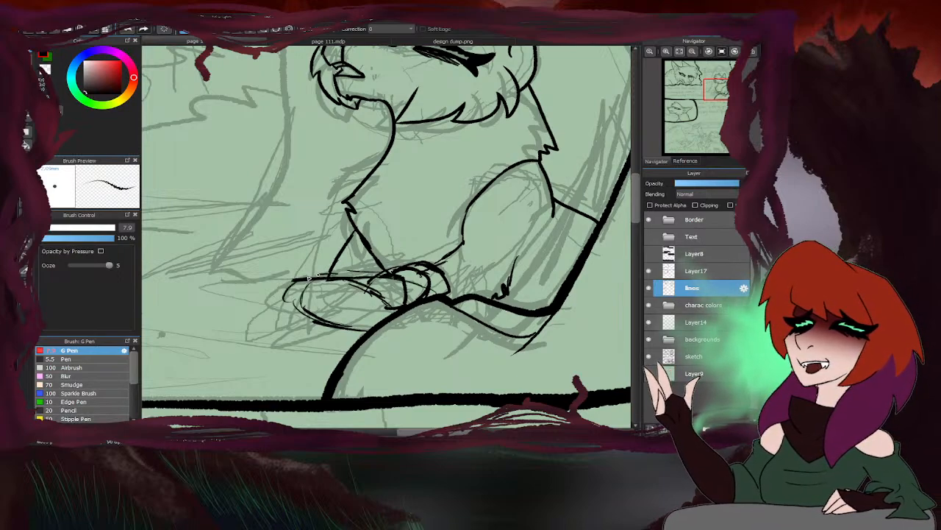
drag(326, 275, 281, 285)
scroll(370, 283, down, 3)
scroll(350, 294, down, 3)
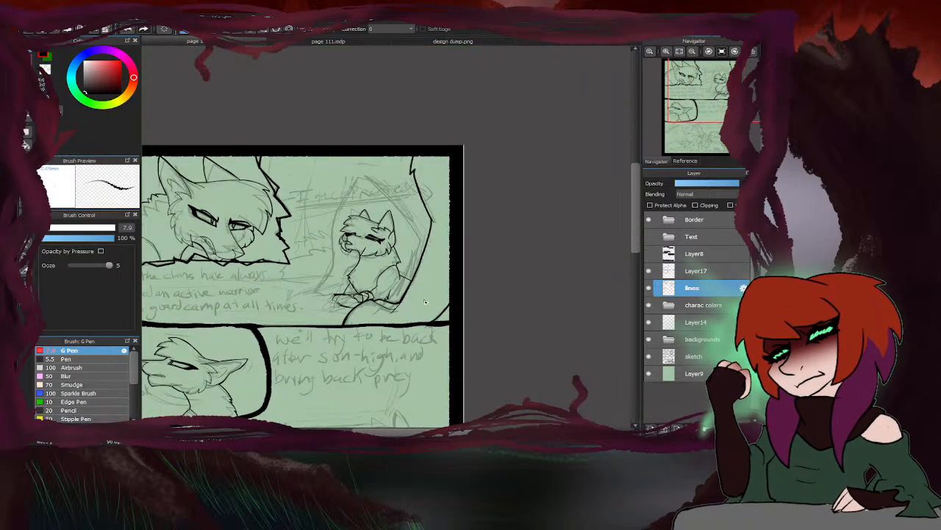
scroll(345, 297, up, 8)
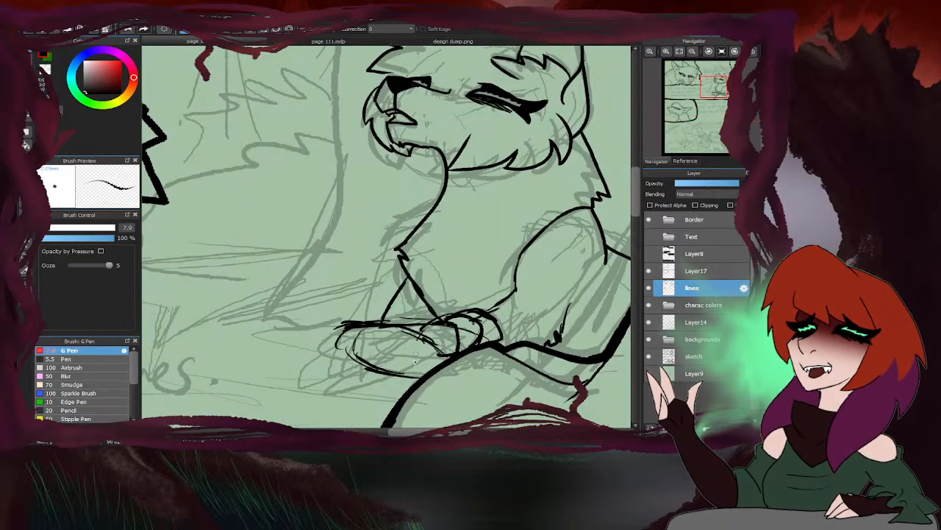
drag(434, 312, 359, 285)
- Try an extra line in front of the second foreleg and reinforce the tip of its long paw
scroll(362, 293, down, 5)
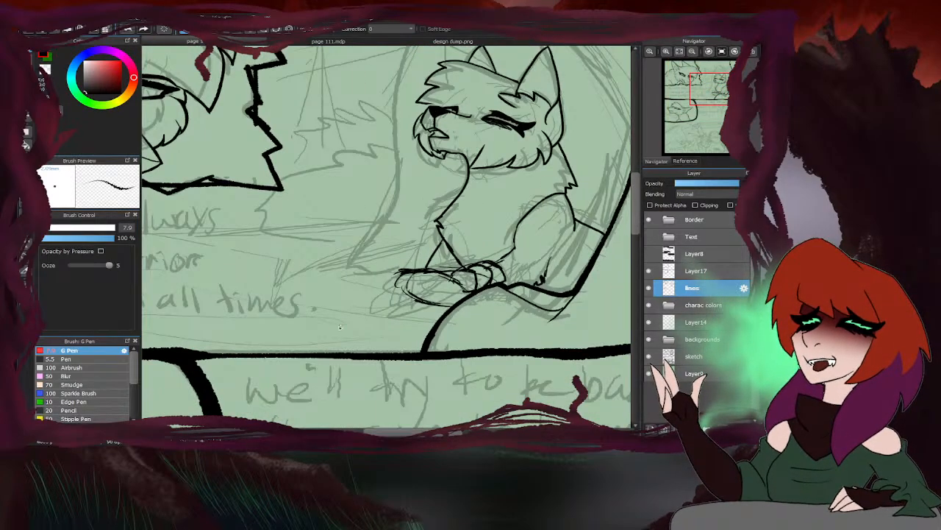
scroll(317, 336, down, 5)
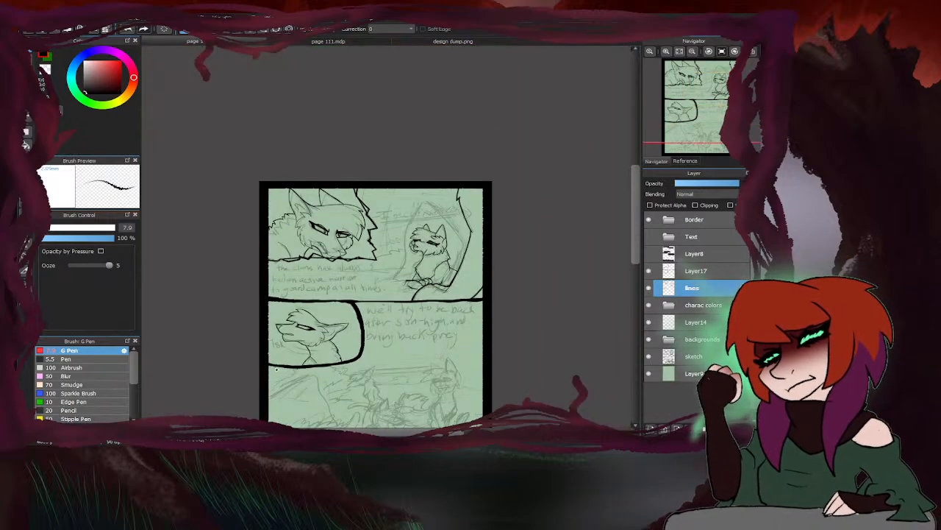
scroll(421, 260, up, 8)
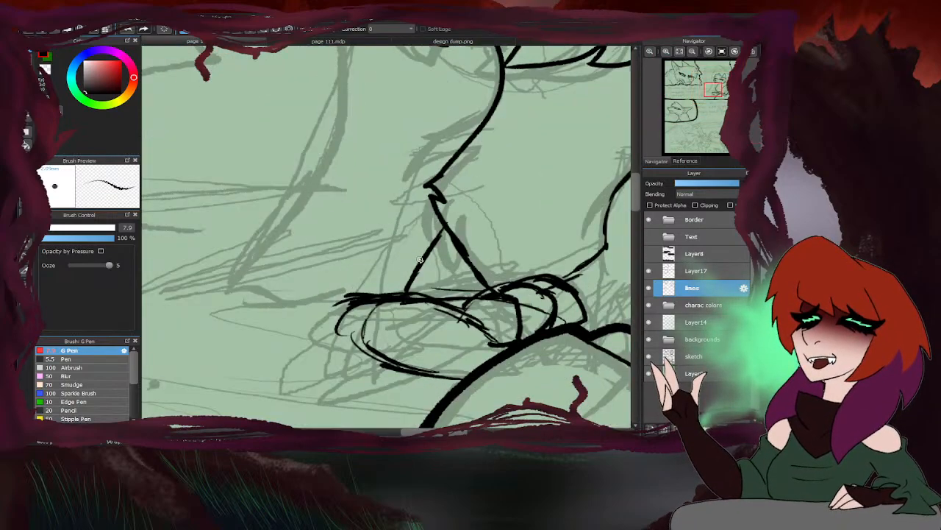
drag(442, 219, 380, 281)
scroll(377, 266, down, 5)
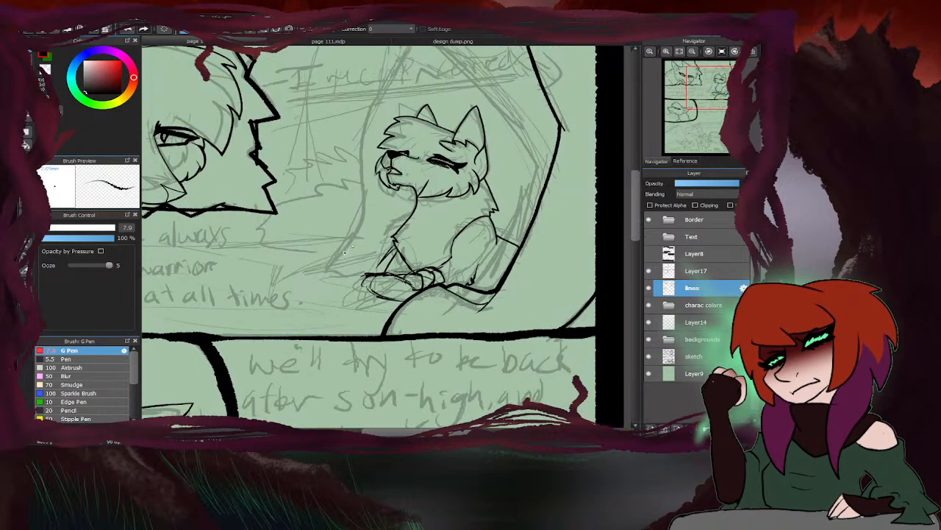
scroll(421, 266, up, 4)
scroll(429, 257, up, 2)
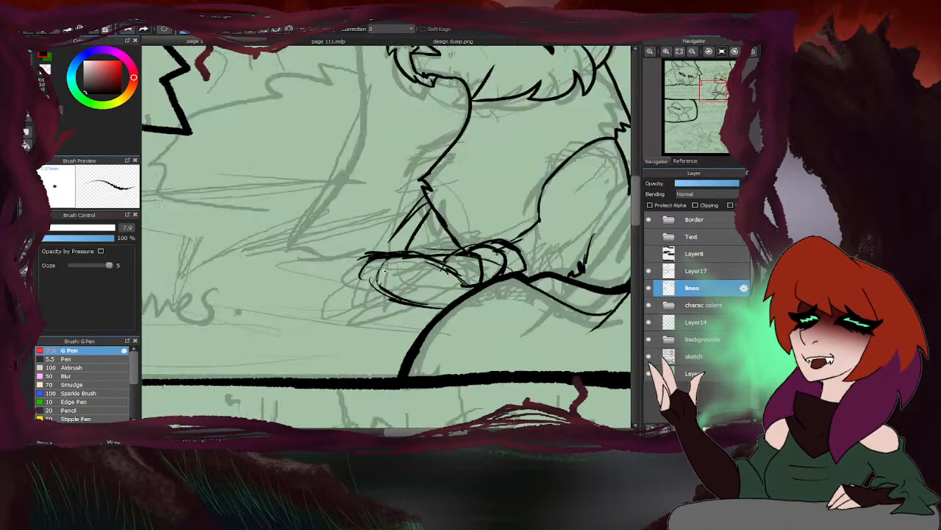
mouse_move(409, 251)
mouse_down()
mouse_move(381, 250)
mouse_move(391, 251)
mouse_move(365, 263)
mouse_move(359, 291)
mouse_move(359, 281)
mouse_move(386, 298)
mouse_up()
- Erase the extra foreleg line and the long paw, and redraw a shorter, rounded paw with the G Pen
key(e)
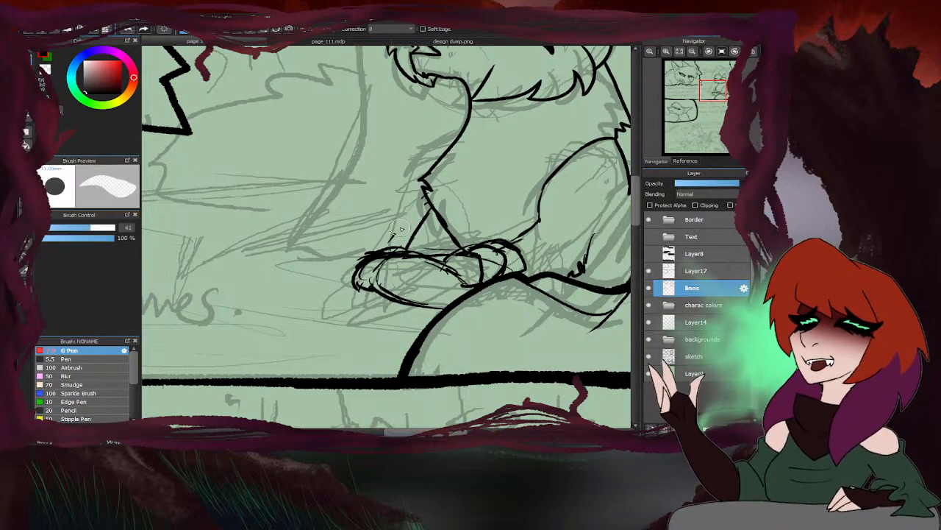
mouse_move(414, 269)
mouse_down()
mouse_move(379, 242)
mouse_move(361, 252)
mouse_move(275, 254)
mouse_move(275, 244)
mouse_move(250, 240)
mouse_move(275, 236)
mouse_move(248, 241)
mouse_move(266, 244)
mouse_move(245, 267)
mouse_move(318, 248)
mouse_move(268, 253)
mouse_move(296, 257)
mouse_move(235, 277)
mouse_move(239, 288)
mouse_move(295, 288)
mouse_move(303, 296)
mouse_move(279, 292)
mouse_move(277, 265)
mouse_move(366, 223)
mouse_move(405, 219)
mouse_move(295, 232)
mouse_move(301, 261)
mouse_up()
scroll(382, 273, down, 5)
scroll(405, 275, up, 5)
key(b)
mouse_move(301, 262)
mouse_down()
mouse_move(312, 297)
mouse_move(338, 286)
mouse_move(311, 258)
mouse_move(343, 259)
mouse_up()
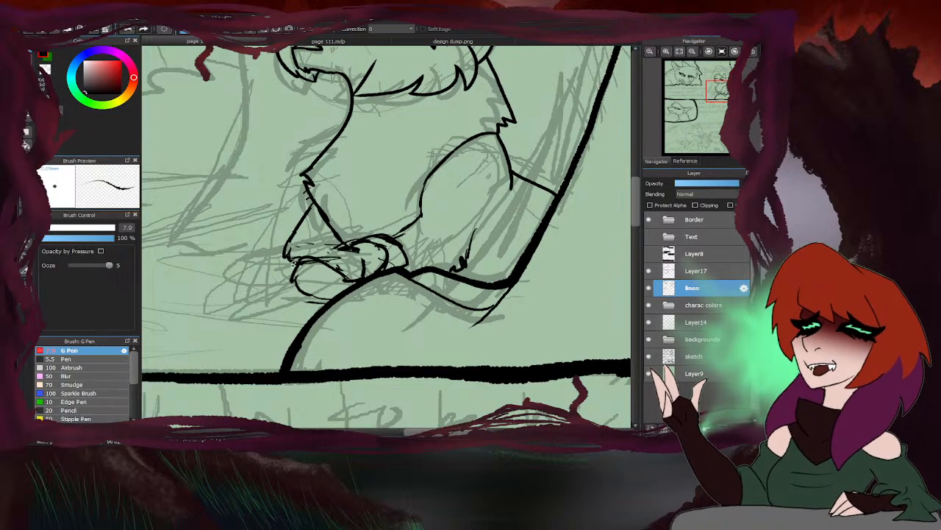
- Select both of the seated cat's front paws, move them slightly up towards the haunch, and clear the selection
scroll(497, 261, down, 3)
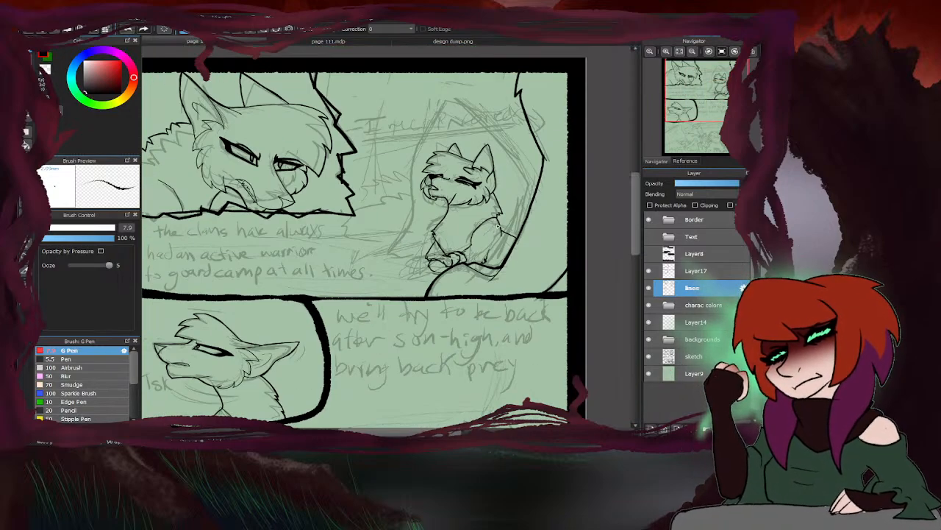
key(e)
scroll(453, 259, up, 3)
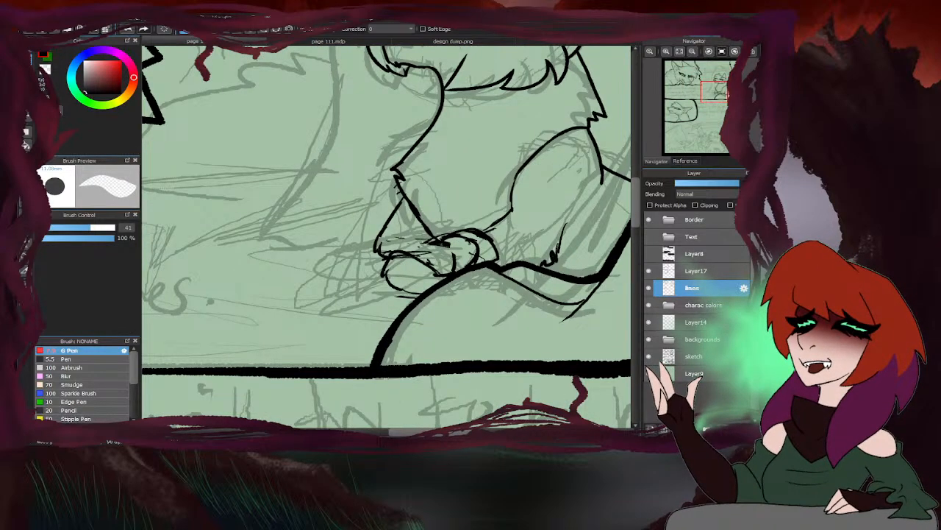
key(b)
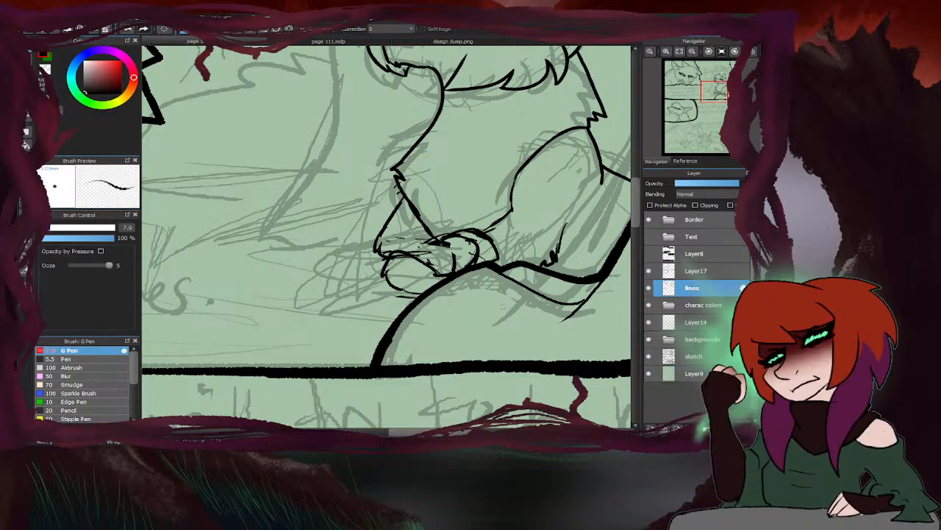
key(e)
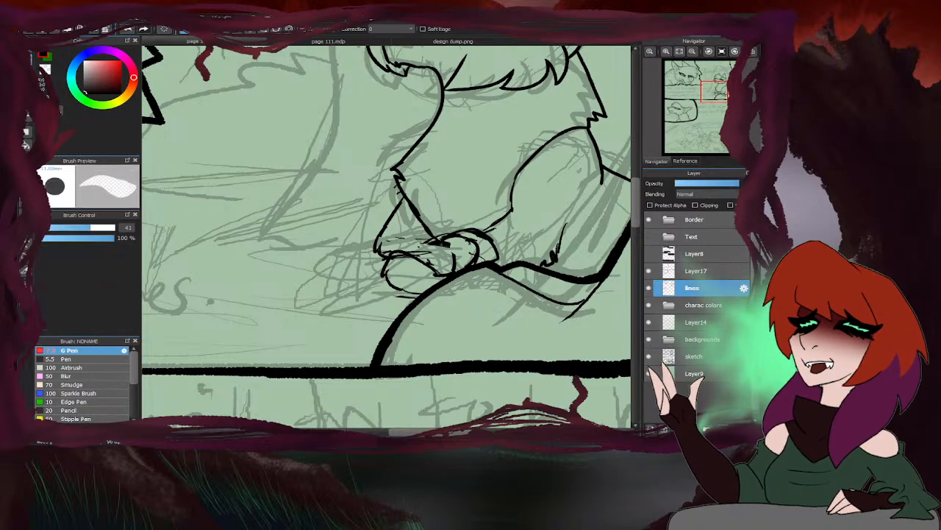
mouse_move(423, 294)
mouse_down()
mouse_move(418, 300)
mouse_move(452, 277)
mouse_move(519, 261)
mouse_move(517, 218)
mouse_move(429, 215)
mouse_move(356, 290)
mouse_move(397, 298)
mouse_up()
key(ctrl+t)
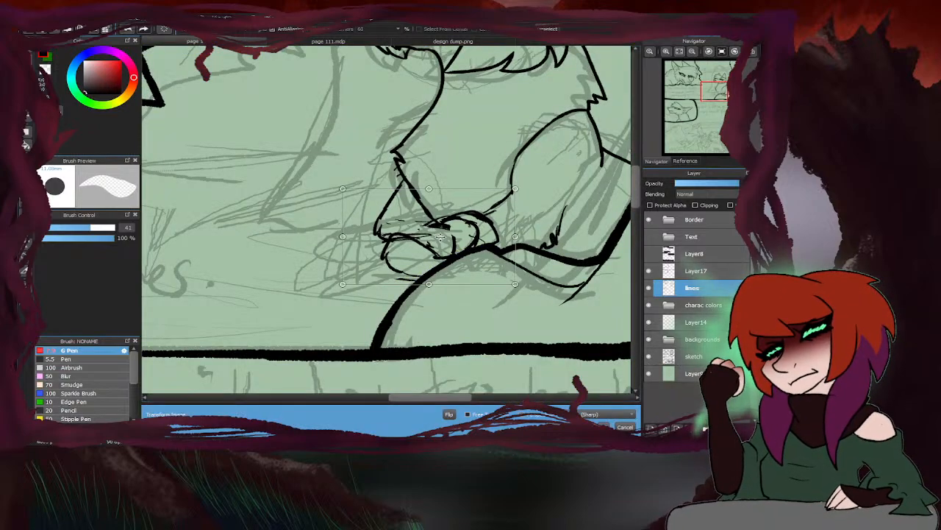
drag(485, 242, 451, 225)
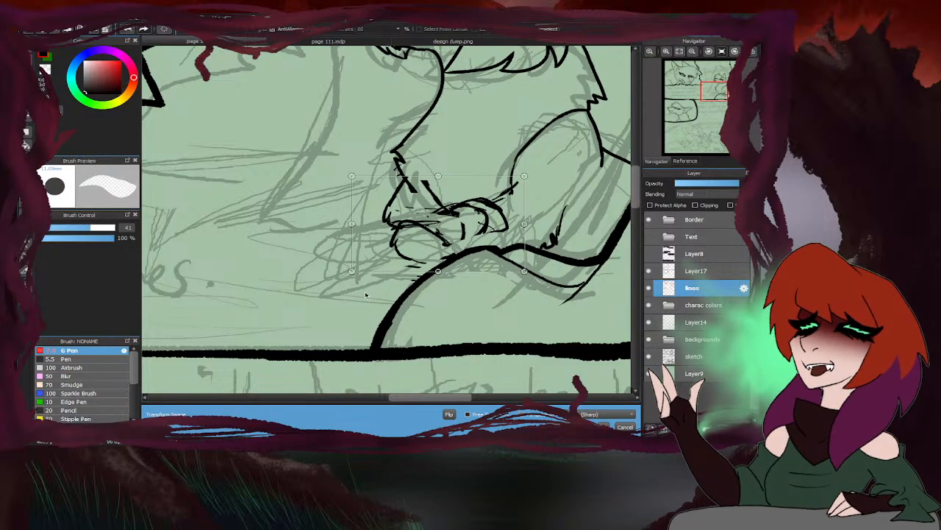
key(Return)
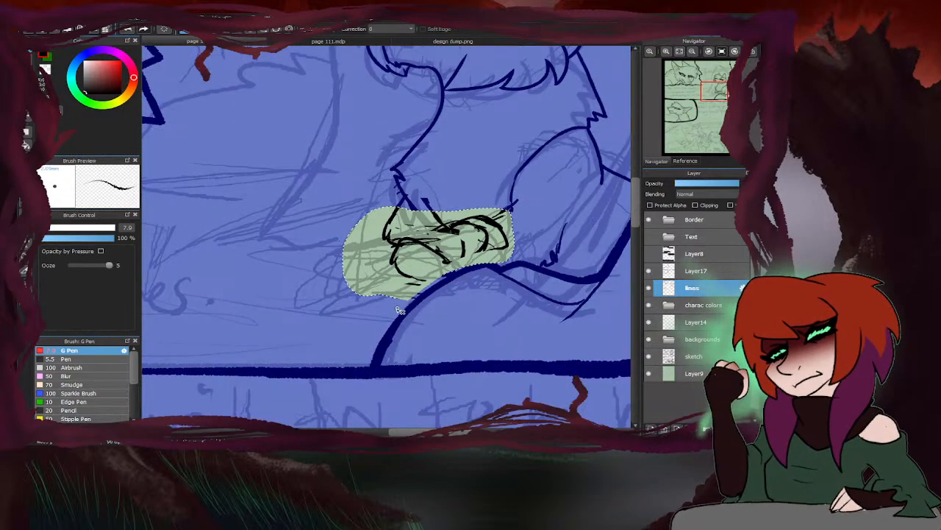
key(ctrl+d)
- Erase the stray line ends left between the moved paws, the foreleg and the haunch
key(e)
key(b)
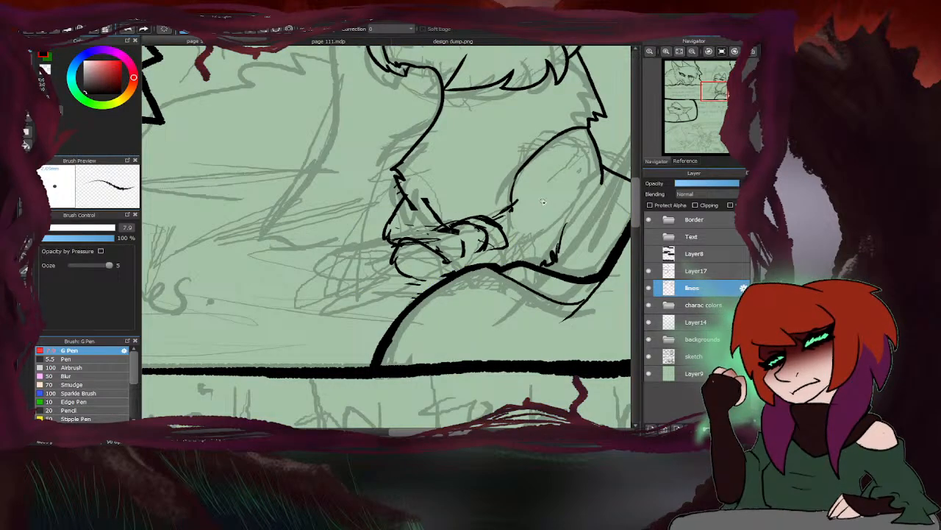
key(e)
drag(521, 198, 519, 209)
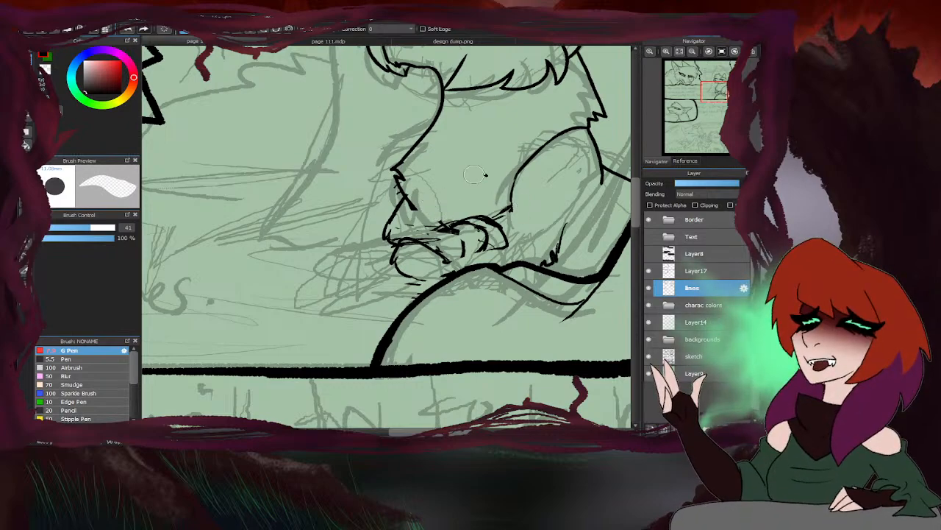
key(b)
- Reconnect the seated cat's foreleg line to the moved paws and ink the paws' edges with the 7.9 G Pen
scroll(429, 208, up, 3)
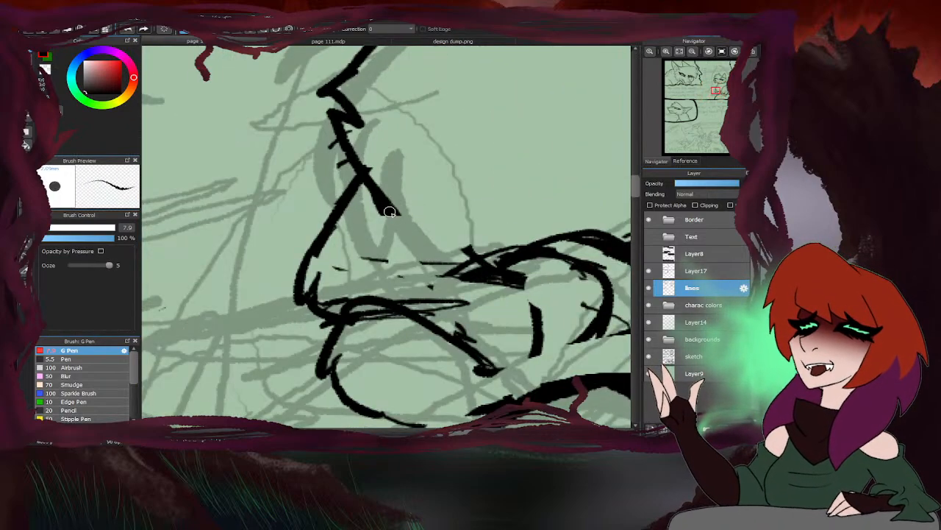
scroll(443, 261, down, 4)
mouse_move(391, 212)
mouse_down()
mouse_move(442, 260)
mouse_move(465, 259)
mouse_move(459, 289)
mouse_move(440, 291)
mouse_move(476, 272)
mouse_move(336, 305)
mouse_up()
scroll(466, 273, up, 3)
mouse_move(307, 268)
mouse_down()
mouse_move(321, 270)
mouse_move(291, 310)
mouse_move(329, 308)
mouse_up()
scroll(409, 272, down, 7)
- Erase the near paw's rough toes, redraw it with a rounded top and two curved toe lines, and join it to the leg
key(e)
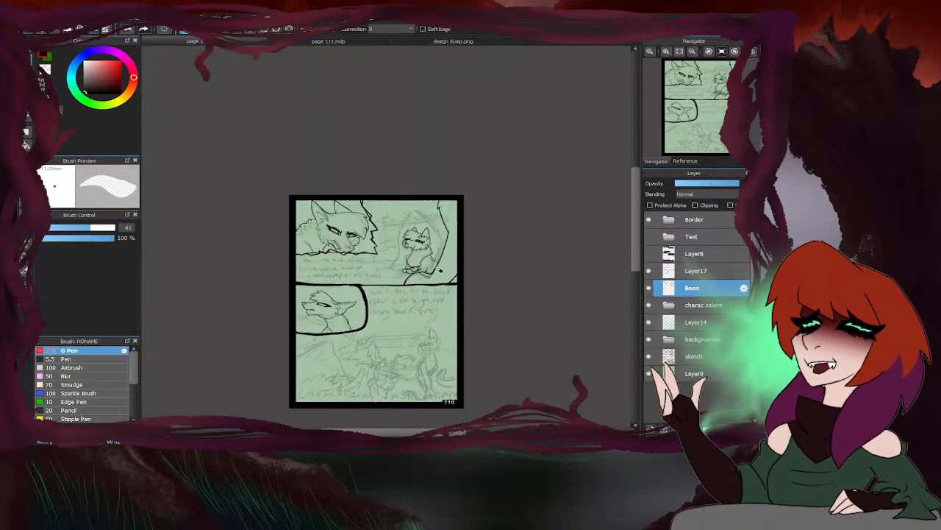
scroll(416, 271, up, 7)
mouse_move(432, 244)
mouse_down()
mouse_move(457, 241)
mouse_move(436, 232)
mouse_up()
scroll(442, 237, up, 5)
key(b)
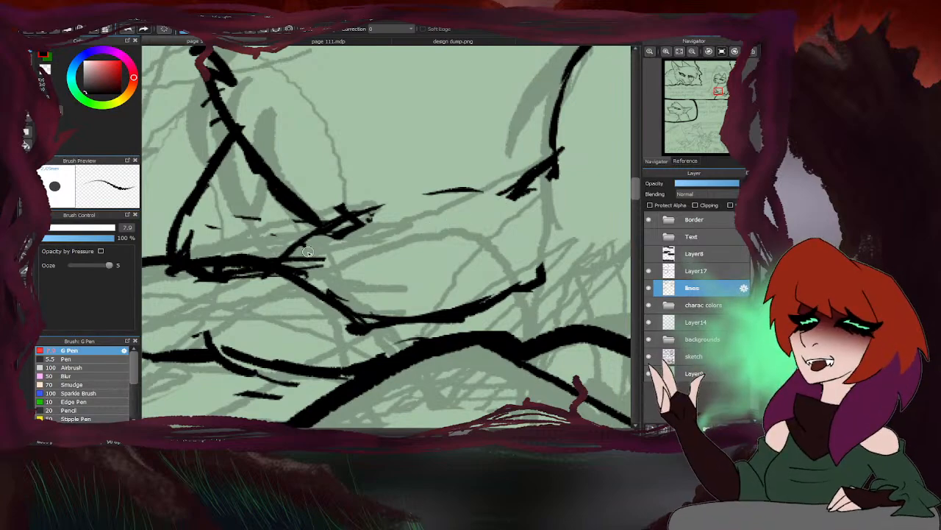
mouse_move(303, 256)
mouse_down()
mouse_move(441, 197)
mouse_move(507, 198)
mouse_move(548, 283)
mouse_up()
mouse_move(441, 220)
mouse_down()
mouse_move(460, 214)
mouse_move(507, 278)
mouse_up()
mouse_move(366, 242)
mouse_down()
mouse_move(405, 237)
mouse_move(449, 300)
mouse_move(445, 310)
mouse_up()
drag(506, 276, 487, 302)
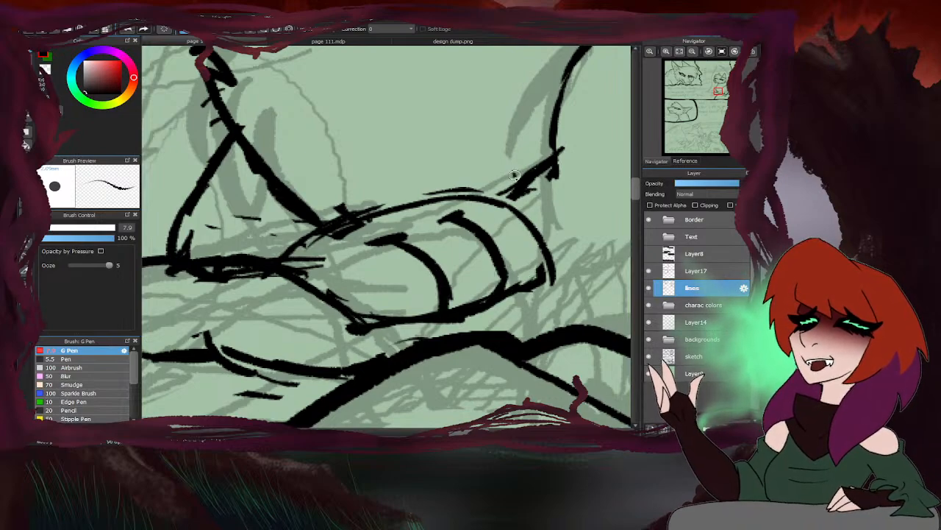
drag(516, 176, 503, 198)
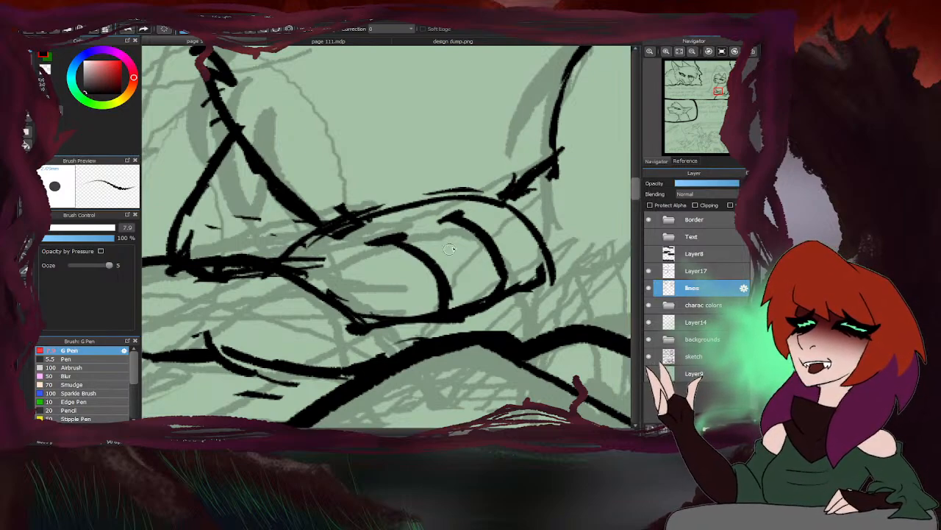
- Erase the overlapping stray strokes along the near paw's top edge and where the two paws meet
key(e)
mouse_move(465, 214)
mouse_down()
mouse_move(478, 179)
mouse_move(452, 189)
mouse_move(495, 172)
mouse_move(520, 194)
mouse_move(556, 168)
mouse_up()
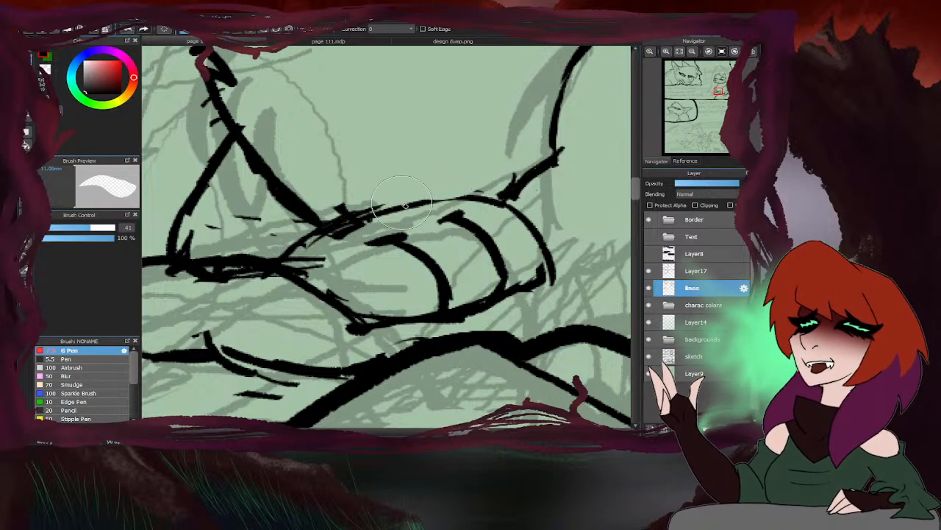
mouse_move(385, 224)
mouse_down()
mouse_move(365, 229)
mouse_move(371, 208)
mouse_move(324, 214)
mouse_up()
drag(282, 284, 219, 284)
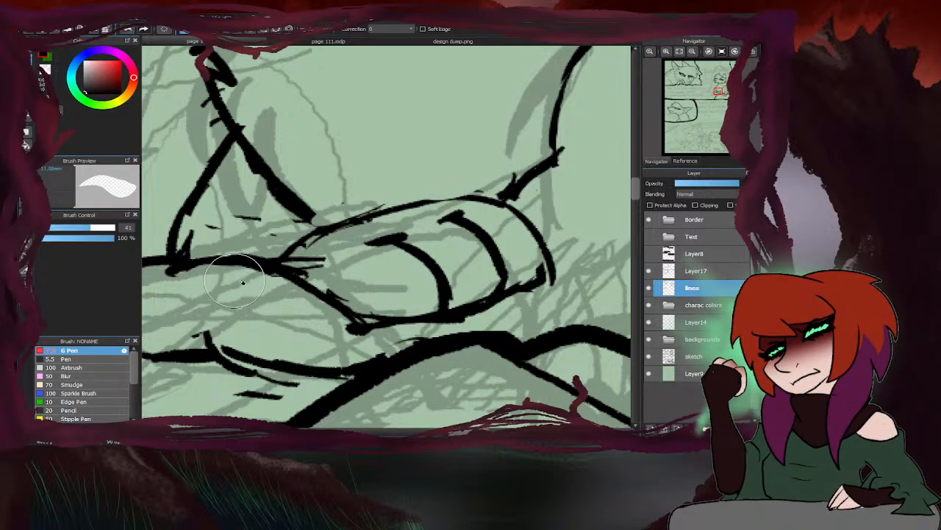
- Erase the far paw and the foreleg's front edge, and clean up the overlapping line ends beside the near paw
mouse_move(321, 261)
mouse_down()
mouse_move(370, 303)
mouse_move(318, 286)
mouse_move(434, 245)
mouse_move(403, 239)
mouse_move(399, 211)
mouse_move(327, 285)
mouse_up()
scroll(398, 227, down, 5)
scroll(339, 272, up, 3)
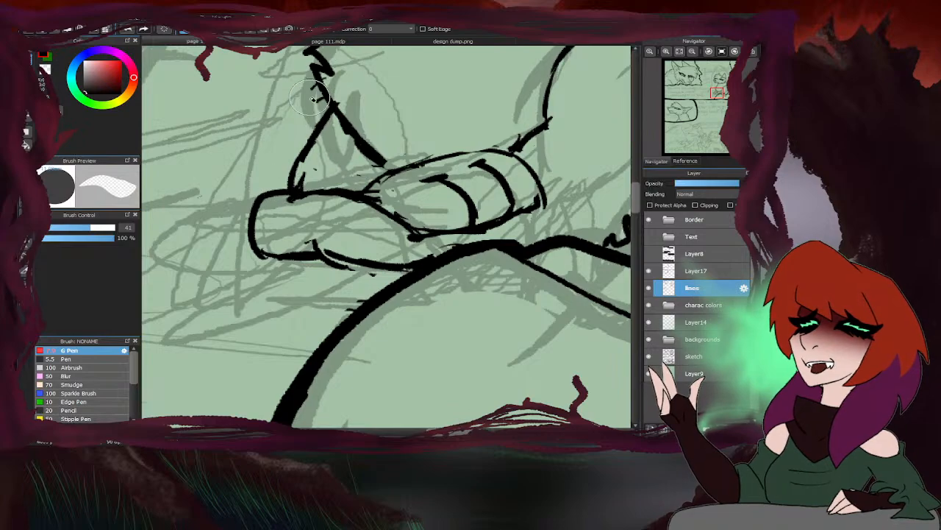
mouse_move(371, 158)
mouse_down()
mouse_move(344, 140)
mouse_move(316, 134)
mouse_move(300, 160)
mouse_move(303, 187)
mouse_move(256, 223)
mouse_move(312, 225)
mouse_move(344, 252)
mouse_move(309, 246)
mouse_up()
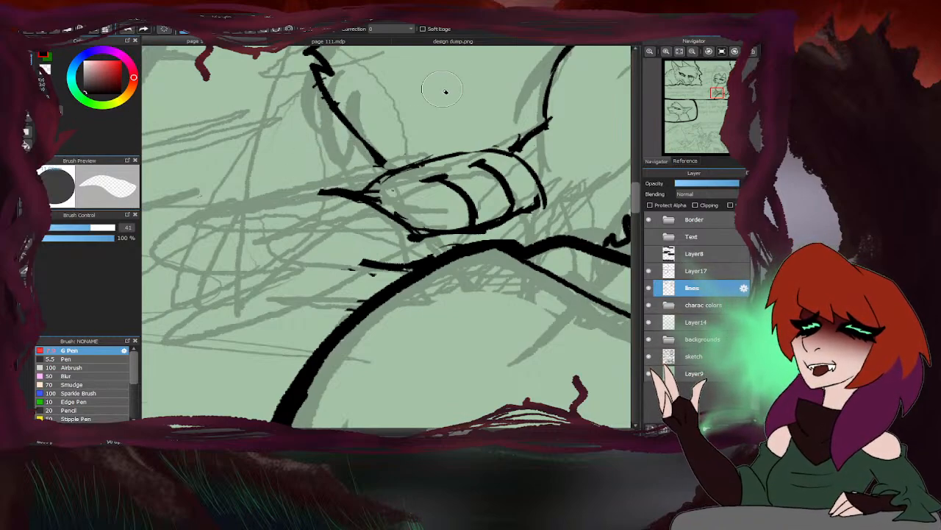
mouse_move(372, 282)
mouse_down()
mouse_move(351, 290)
mouse_move(345, 314)
mouse_up()
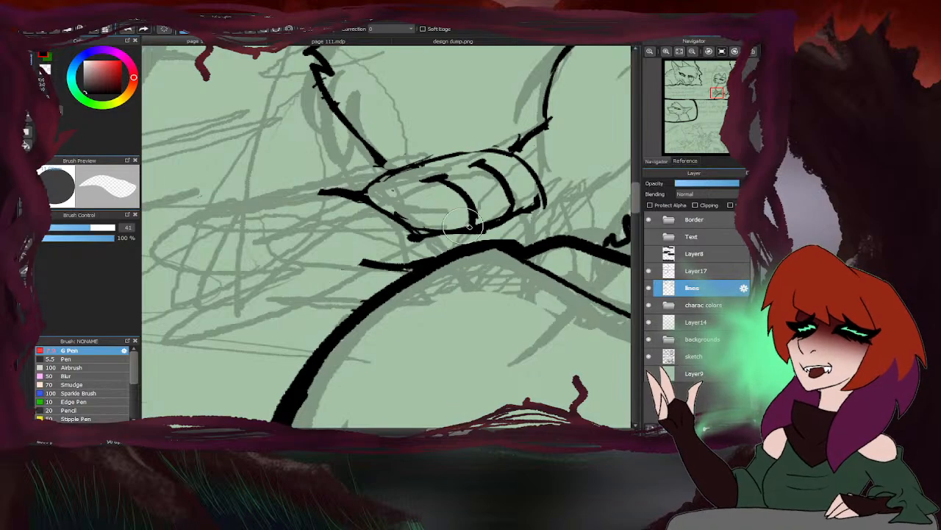
- Try redrawing the far paw as a flatter rounded shape with a curved toe line, and re-ink the foreleg's front edge above it
key(b)
scroll(353, 219, down, 5)
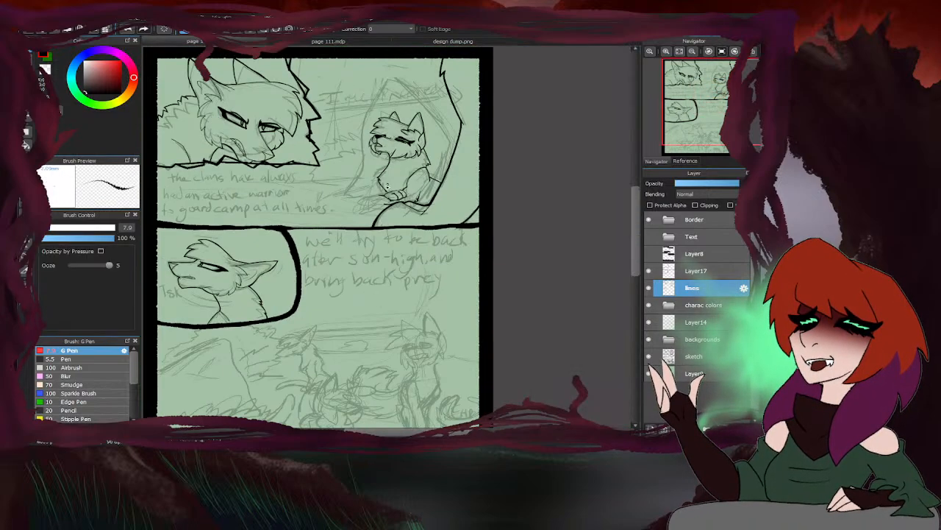
scroll(375, 220, up, 7)
drag(331, 155, 304, 208)
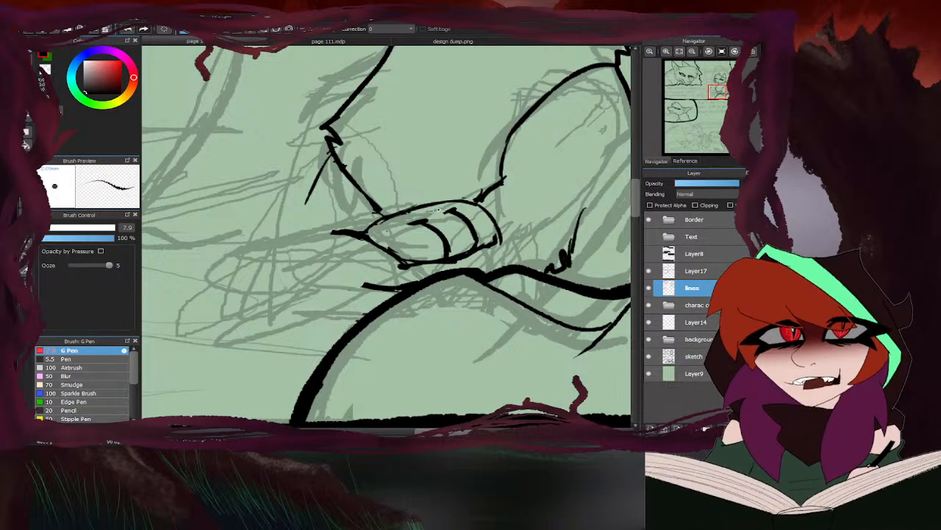
mouse_move(378, 237)
mouse_down()
mouse_move(331, 247)
mouse_move(297, 280)
mouse_up()
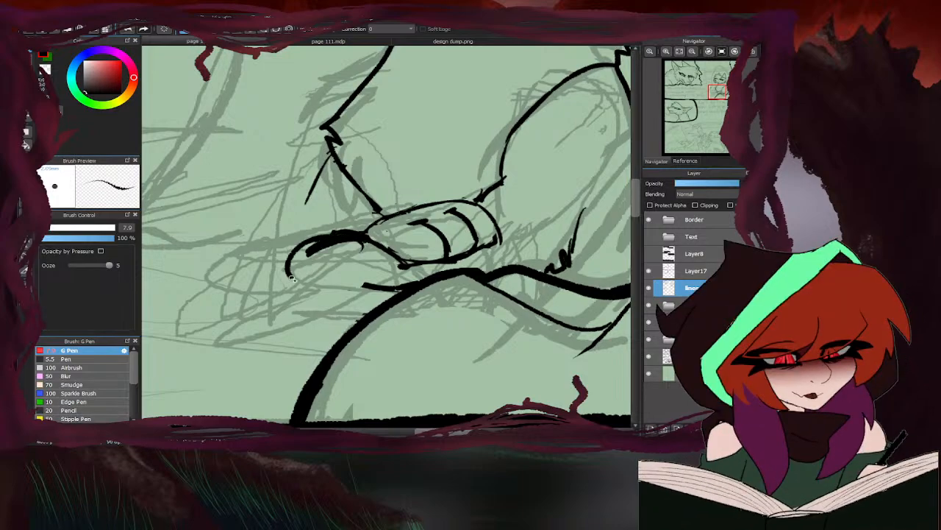
mouse_move(359, 252)
mouse_down()
mouse_move(318, 278)
mouse_move(381, 280)
mouse_up()
mouse_move(311, 236)
mouse_down()
mouse_move(329, 176)
mouse_move(301, 241)
mouse_up()
mouse_move(333, 164)
mouse_down()
mouse_move(302, 240)
mouse_move(306, 210)
mouse_move(305, 240)
mouse_up()
scroll(450, 192, down, 4)
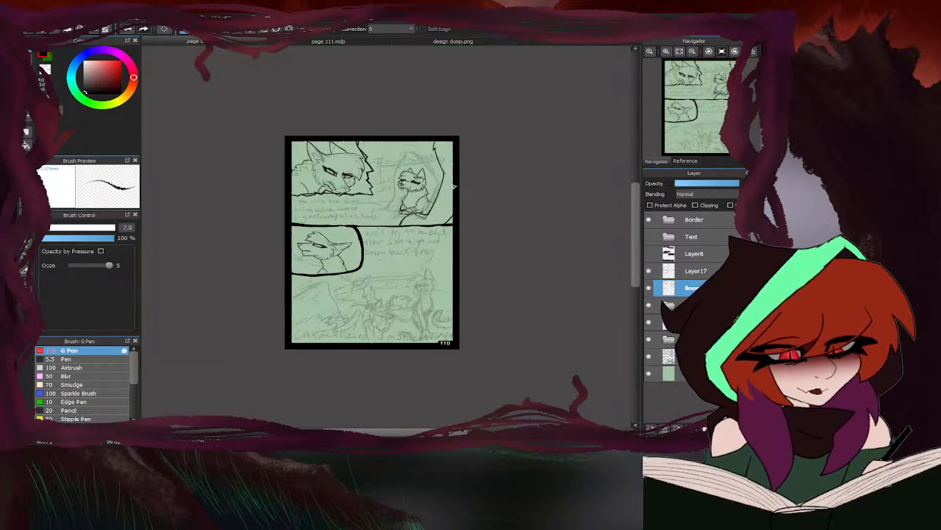
scroll(465, 195, up, 4)
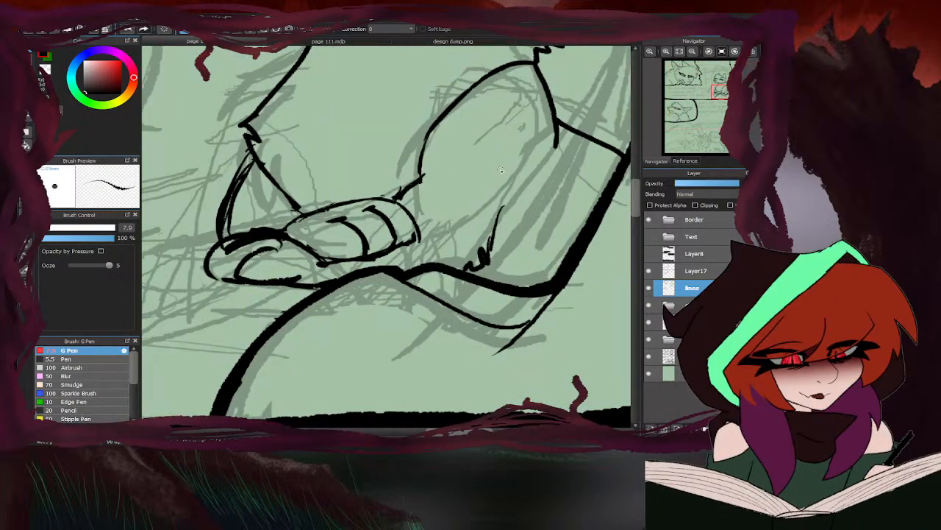
- Erase both front paws and the foreleg's front edge between the cat's chest line and the rock
key(e)
scroll(456, 194, down, 2)
scroll(393, 214, up, 1)
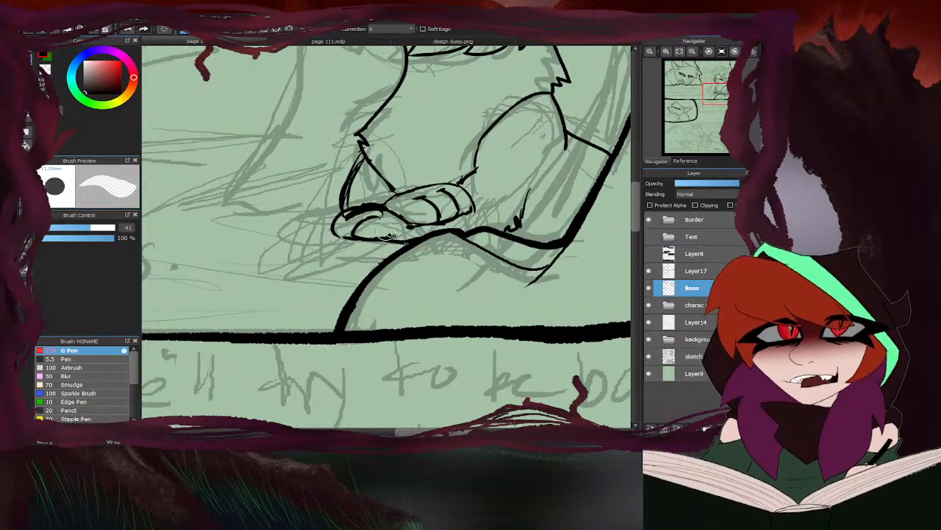
mouse_move(398, 236)
mouse_down()
mouse_move(364, 240)
mouse_move(331, 215)
mouse_move(381, 175)
mouse_move(483, 200)
mouse_move(475, 204)
mouse_move(459, 178)
mouse_move(435, 224)
mouse_up()
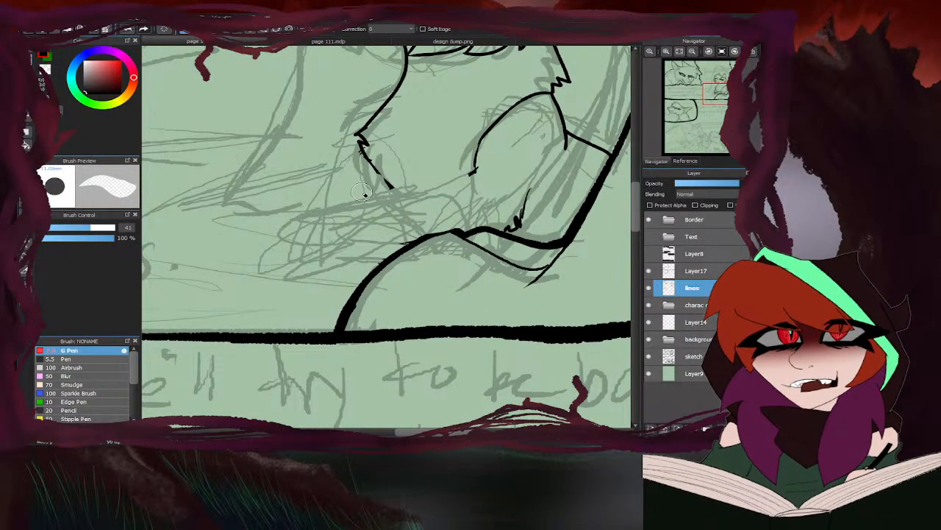
scroll(387, 195, down, 3)
- Make the sketch layer active, study the seated cat's front paws in page 104.png, and return to page 110
key(b)
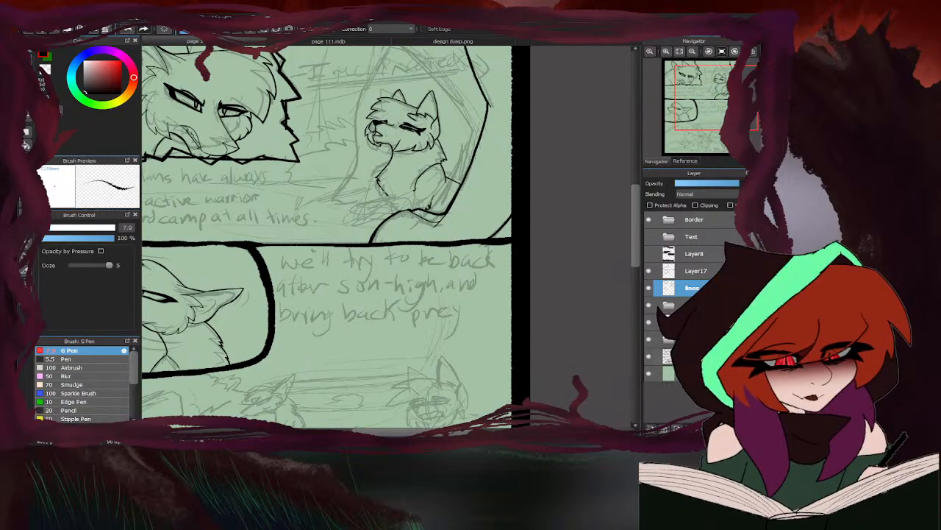
click(693, 355)
scroll(404, 204, up, 3)
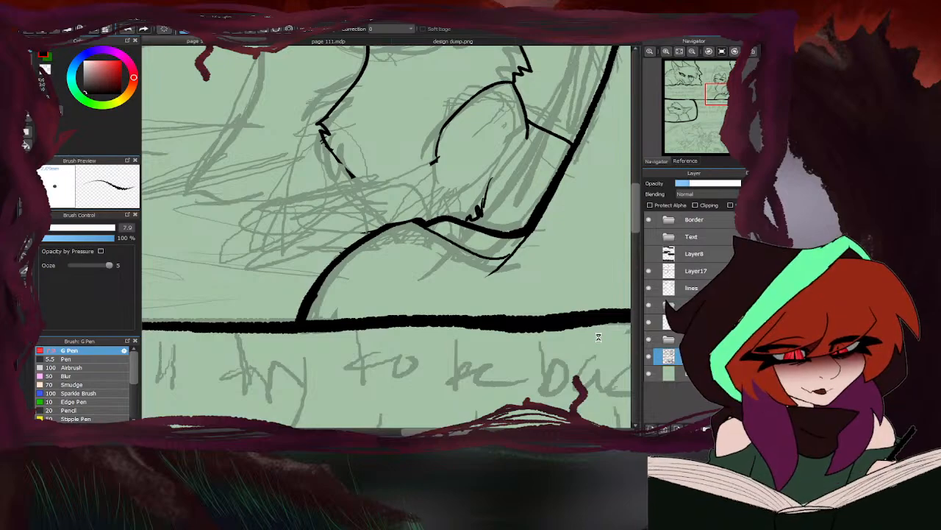
scroll(410, 198, up, 3)
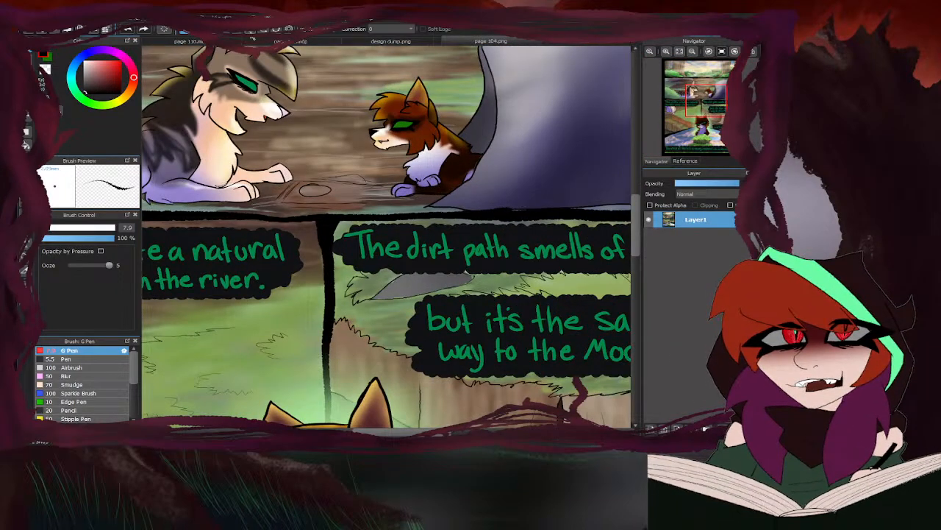
click(195, 42)
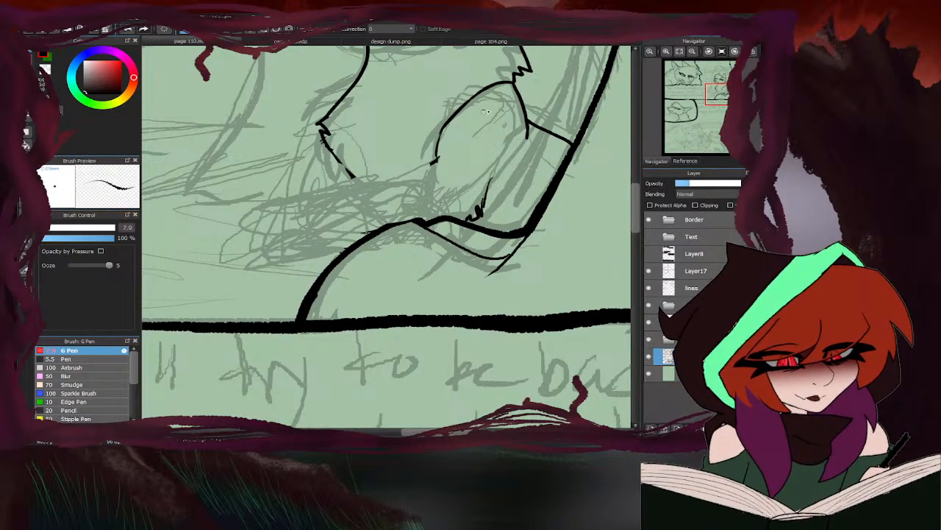
scroll(380, 169, down, 4)
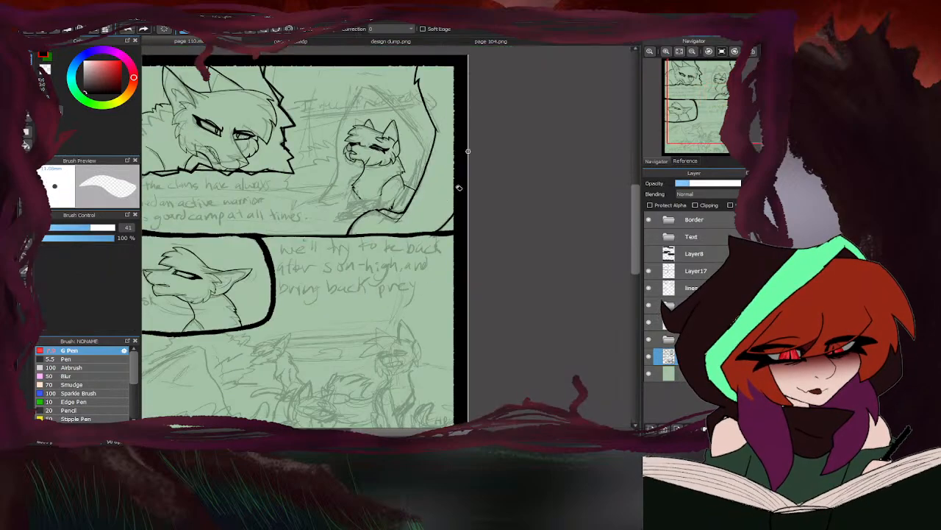
scroll(367, 179, up, 4)
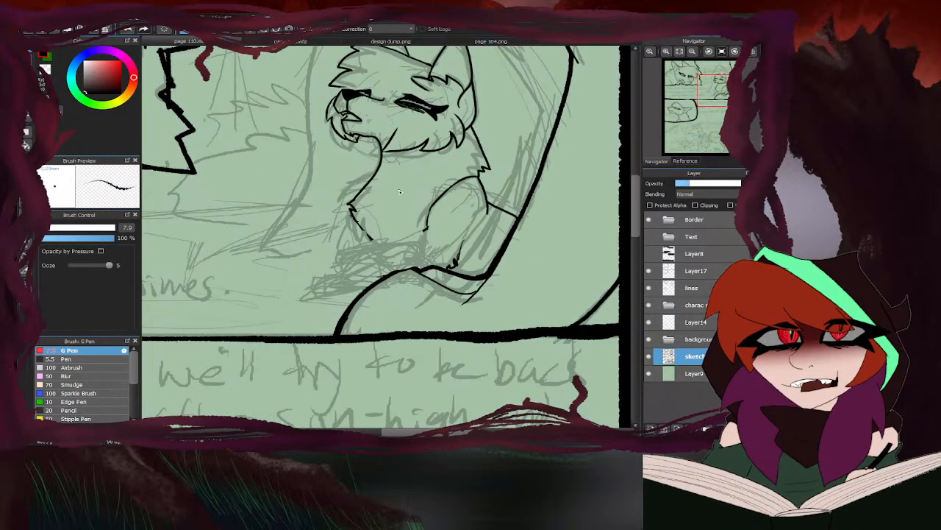
- On the lines layer, extend the front end of the cat's haunch line down toward the sketched paws with the G Pen
click(695, 288)
scroll(420, 195, down, 1)
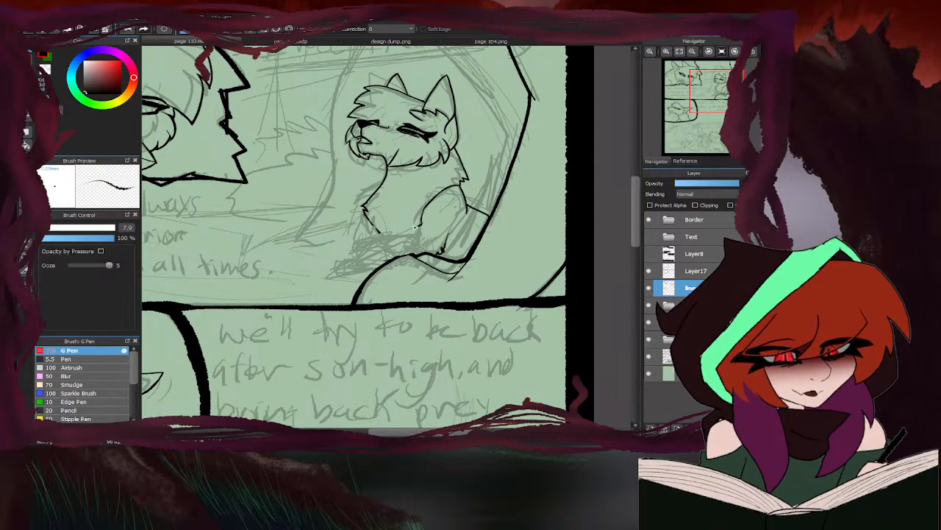
scroll(416, 226, up, 1)
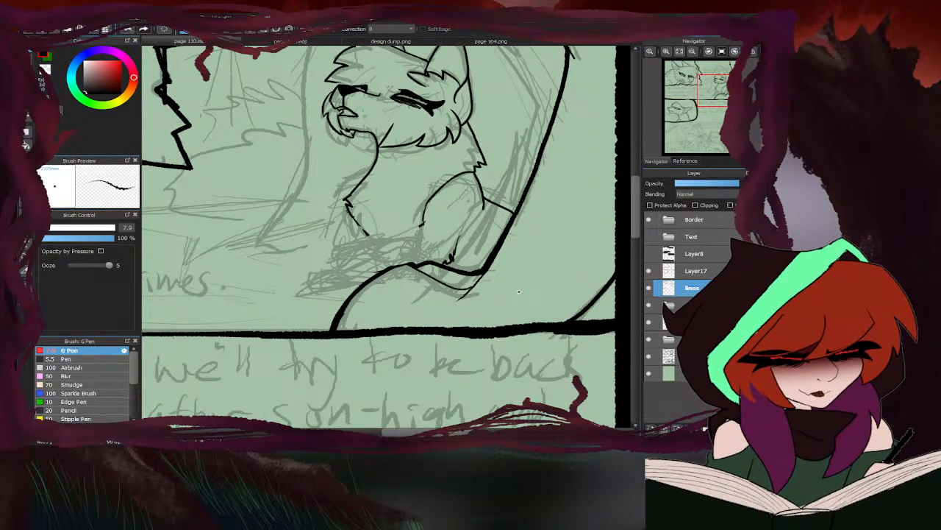
scroll(413, 219, up, 3)
drag(441, 228, 424, 261)
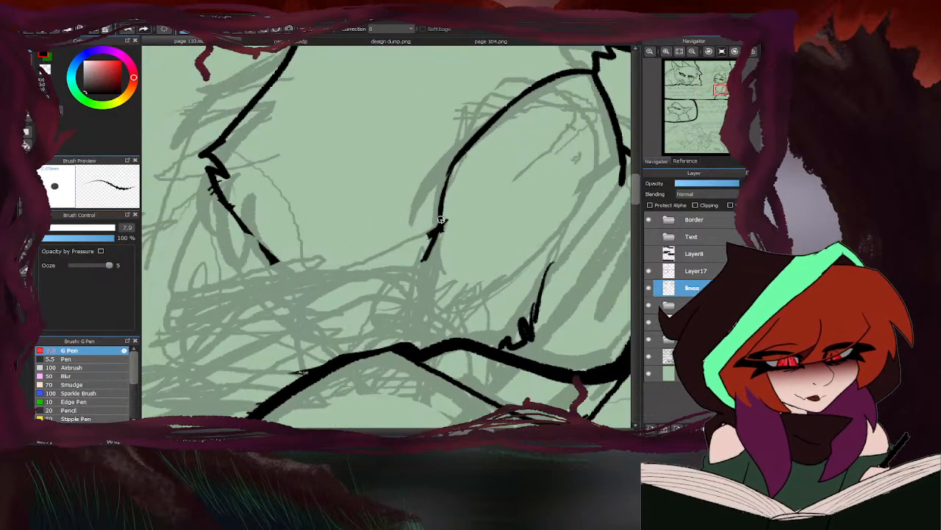
scroll(441, 220, down, 3)
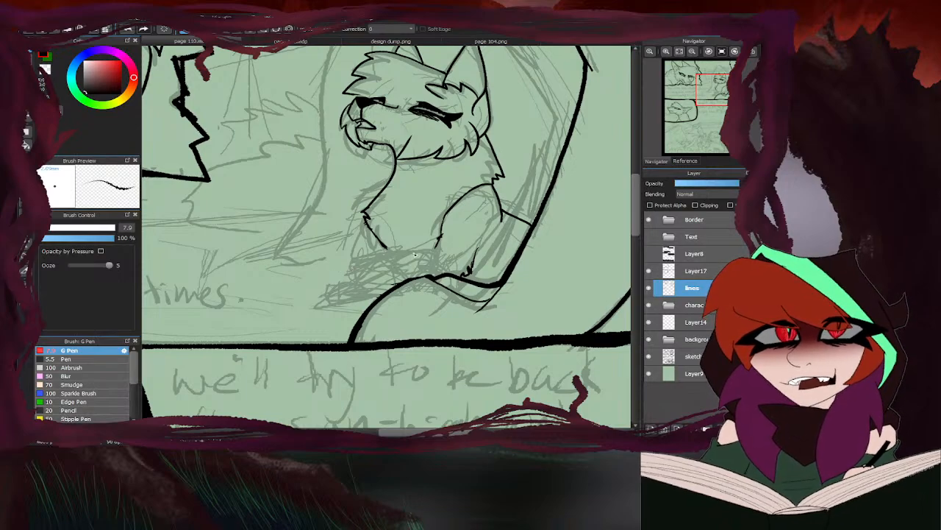
- Ink the upper paw below the haunch with a rounded outline, two curved toe lines and its underside
scroll(415, 255, up, 3)
mouse_move(384, 251)
mouse_down()
mouse_move(441, 251)
mouse_move(464, 279)
mouse_move(434, 291)
mouse_up()
scroll(438, 286, up, 1)
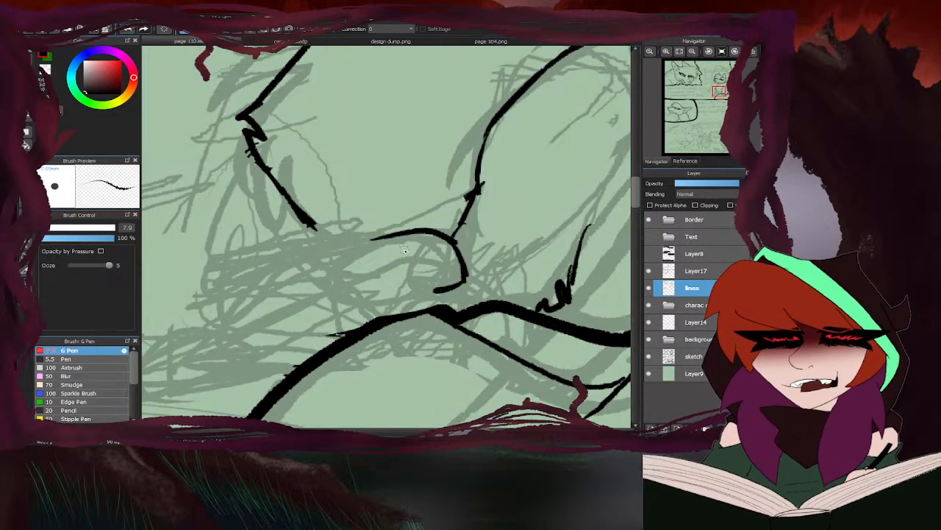
drag(401, 249, 440, 289)
mouse_move(372, 254)
mouse_down()
mouse_move(396, 263)
mouse_move(395, 300)
mouse_move(405, 298)
mouse_move(344, 292)
mouse_move(319, 277)
mouse_up()
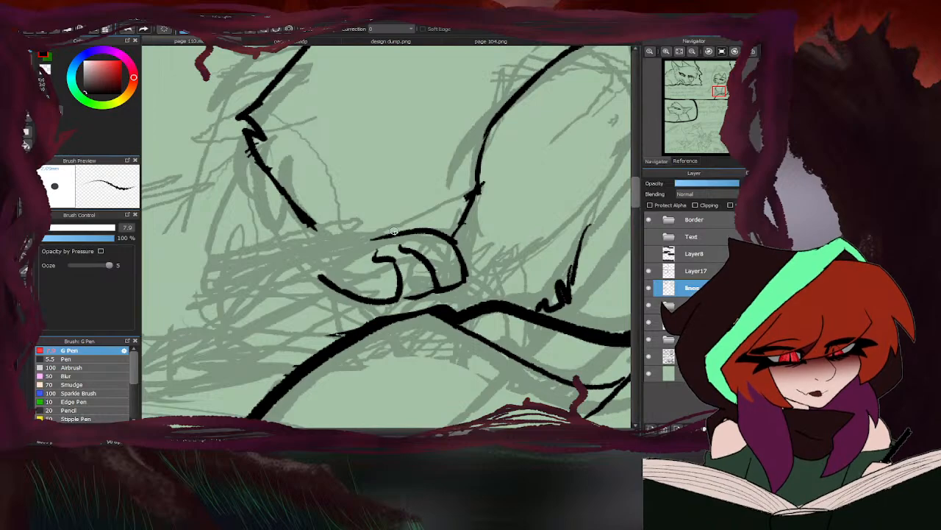
- Ink the resting foreleg's long top edge from the upper paw to the elbow, and the slanted front edge from chest to elbow
drag(384, 236, 241, 258)
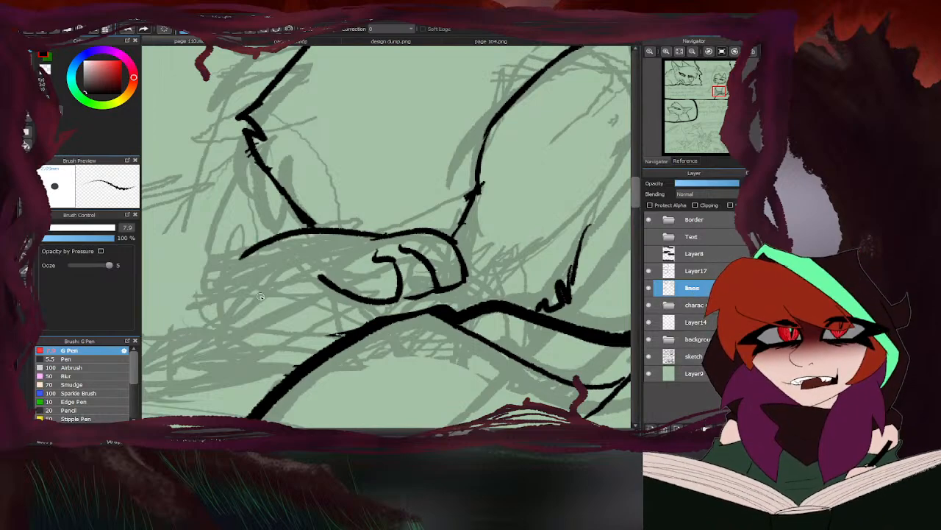
key(ctrl+z)
drag(379, 234, 240, 248)
drag(305, 238, 214, 263)
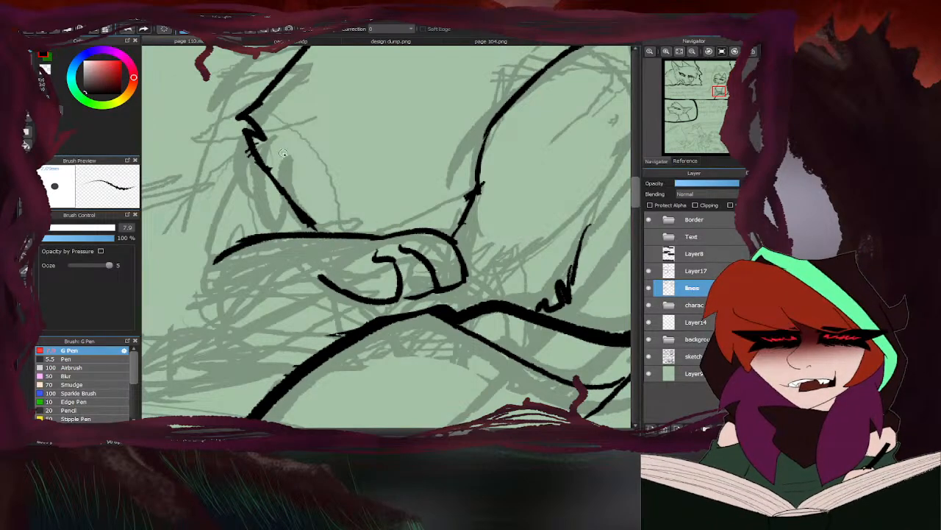
drag(251, 145, 202, 275)
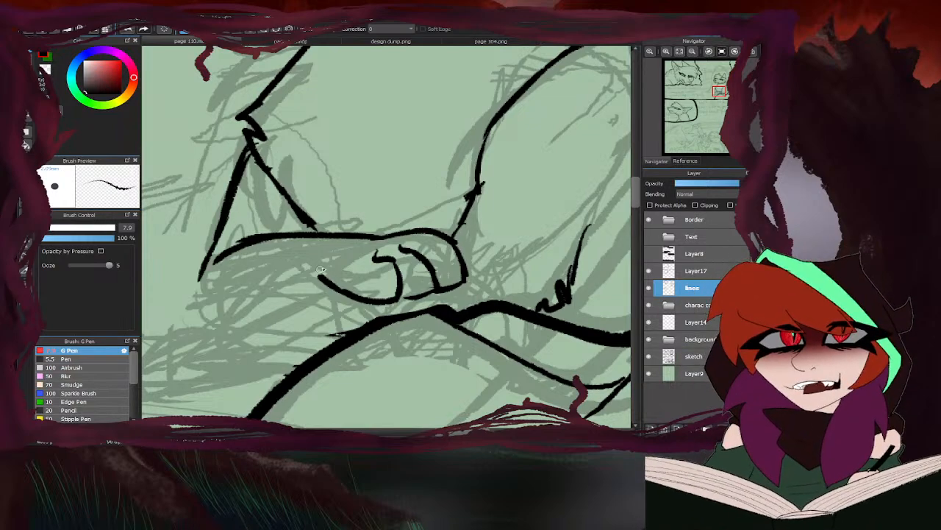
- Ink the foreleg's underside and the outstretched lower paw with its curved toes, joining its bottom edge to the rock
scroll(316, 271, down, 5)
scroll(300, 272, up, 5)
mouse_move(388, 234)
mouse_down()
mouse_move(301, 260)
mouse_move(276, 317)
mouse_move(357, 305)
mouse_up()
mouse_move(324, 258)
mouse_down()
mouse_move(278, 258)
mouse_move(244, 301)
mouse_move(285, 309)
mouse_up()
mouse_move(272, 258)
mouse_down()
mouse_move(231, 295)
mouse_move(260, 318)
mouse_up()
scroll(403, 246, down, 3)
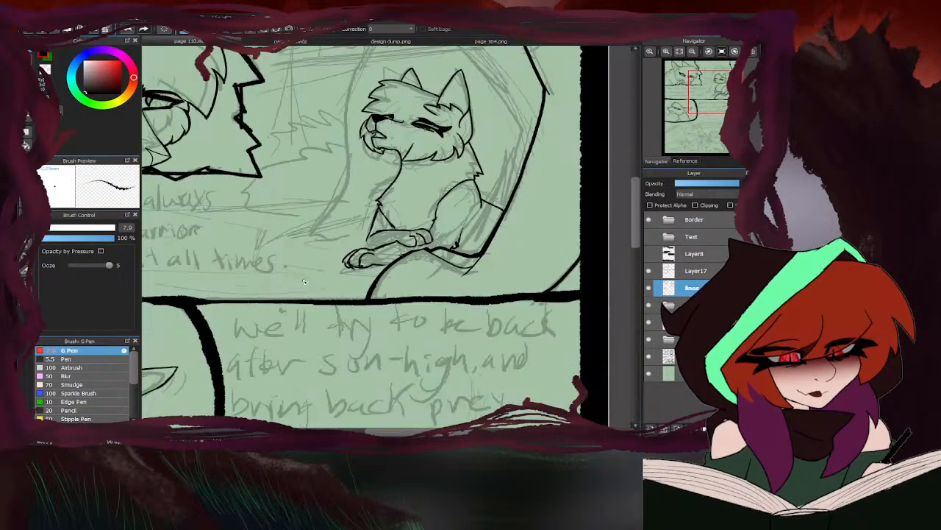
scroll(359, 248, up, 1)
scroll(359, 247, up, 2)
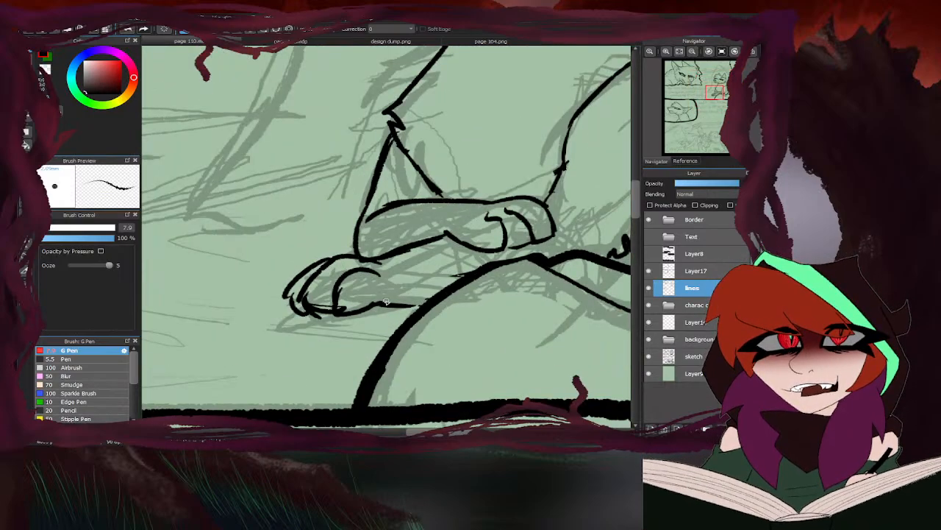
scroll(546, 231, down, 5)
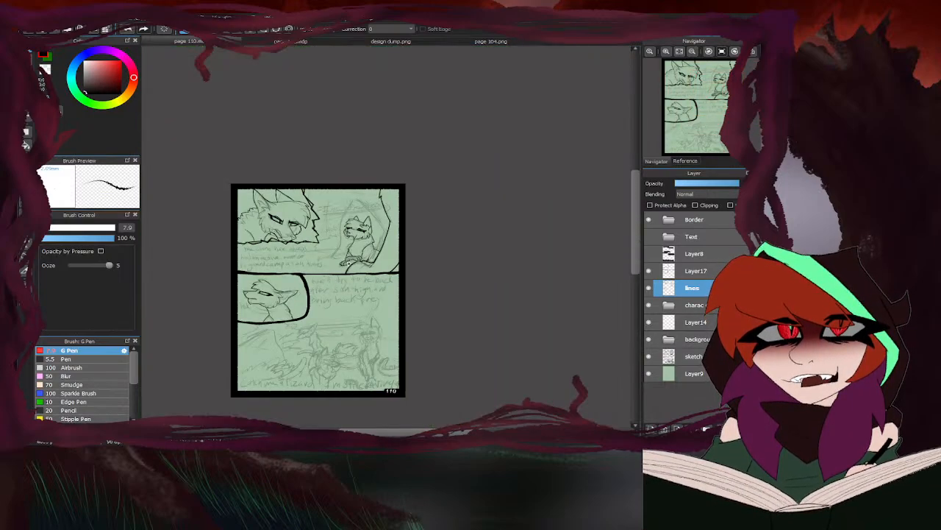
scroll(425, 222, up, 6)
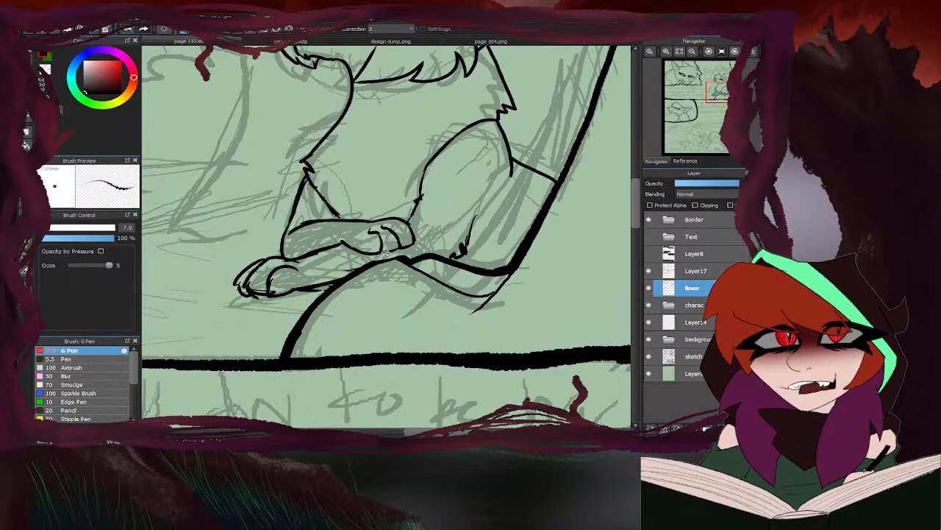
- Lasso the upper foreleg and paw, and transform them slightly downward so the paw rests on the rock
scroll(387, 251, down, 3)
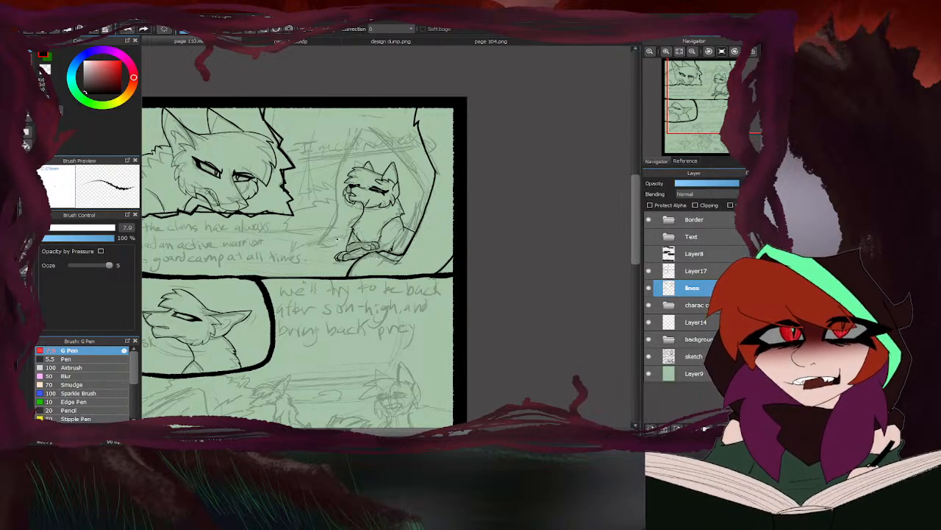
scroll(337, 239, up, 5)
click(26, 173)
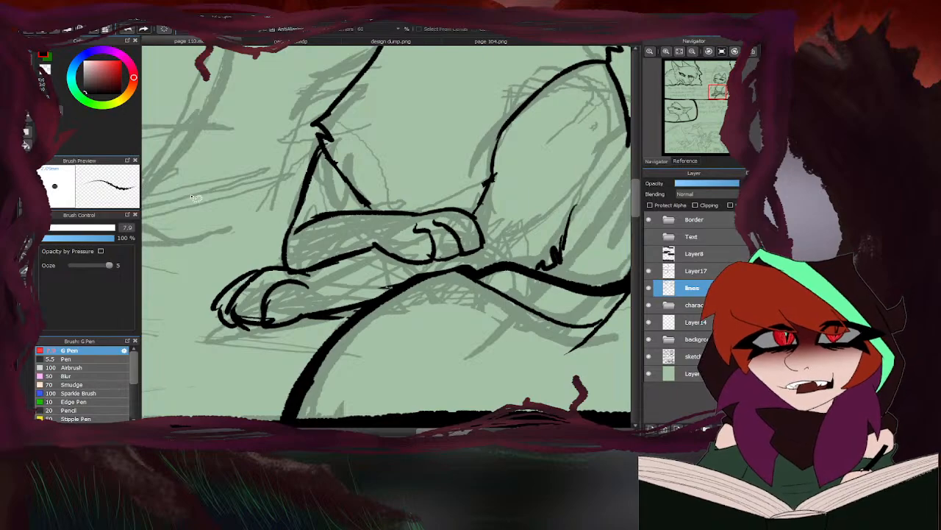
mouse_move(312, 209)
mouse_down()
mouse_move(307, 253)
mouse_move(341, 268)
mouse_move(462, 267)
mouse_move(500, 248)
mouse_move(477, 212)
mouse_move(327, 209)
mouse_up()
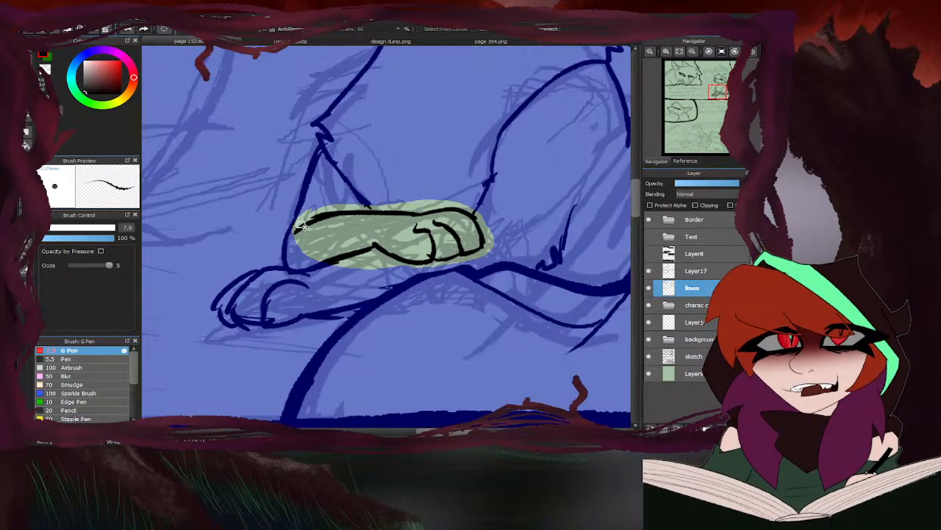
key(ctrl+t)
drag(394, 229, 393, 234)
drag(574, 302, 560, 312)
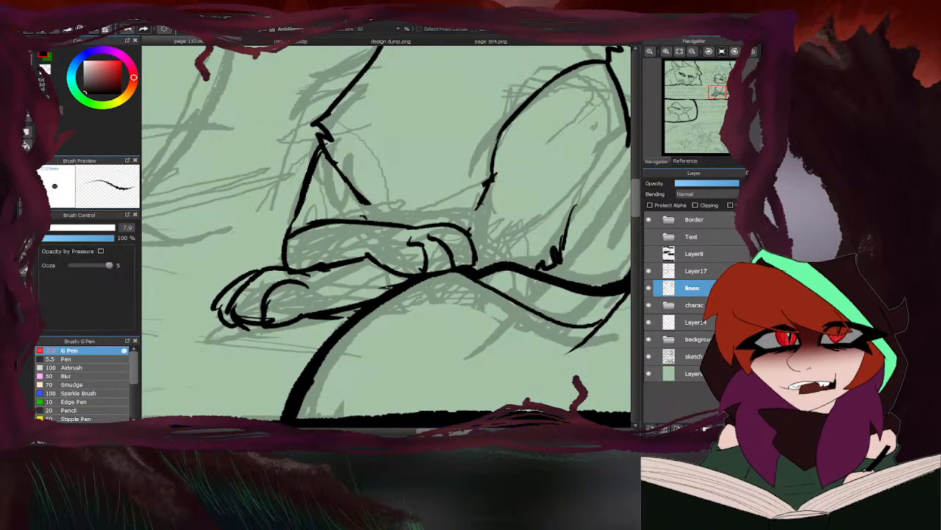
- Extend the haunch line and the chest line with the G Pen to meet the moved foreleg's top edge
click(30, 56)
drag(489, 185, 469, 231)
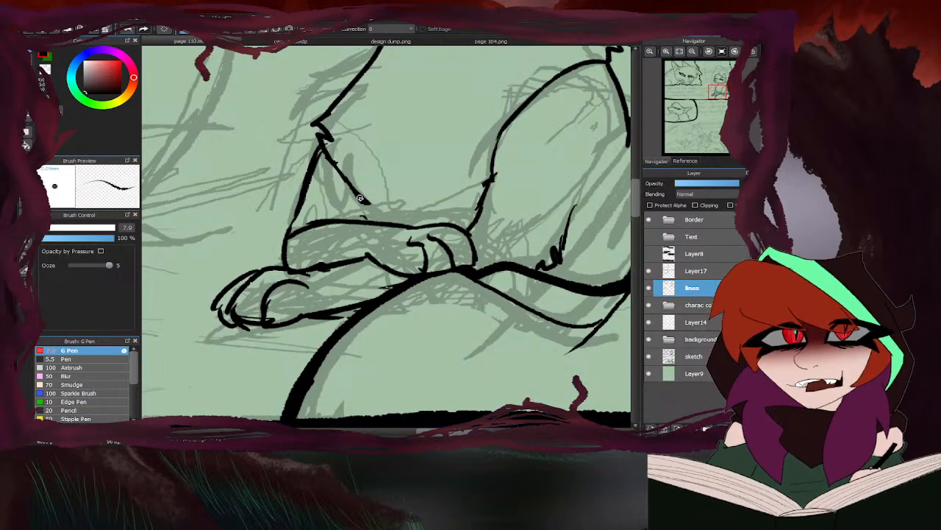
drag(360, 198, 381, 222)
scroll(390, 205, down, 8)
scroll(407, 199, up, 5)
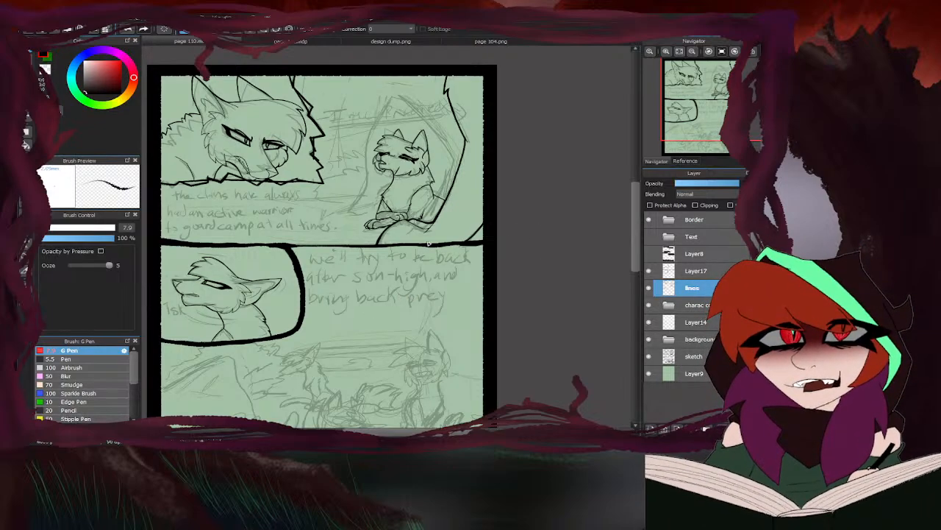
- Add a new layer above the sketch layer and move it into the background folder
scroll(451, 168, down, 5)
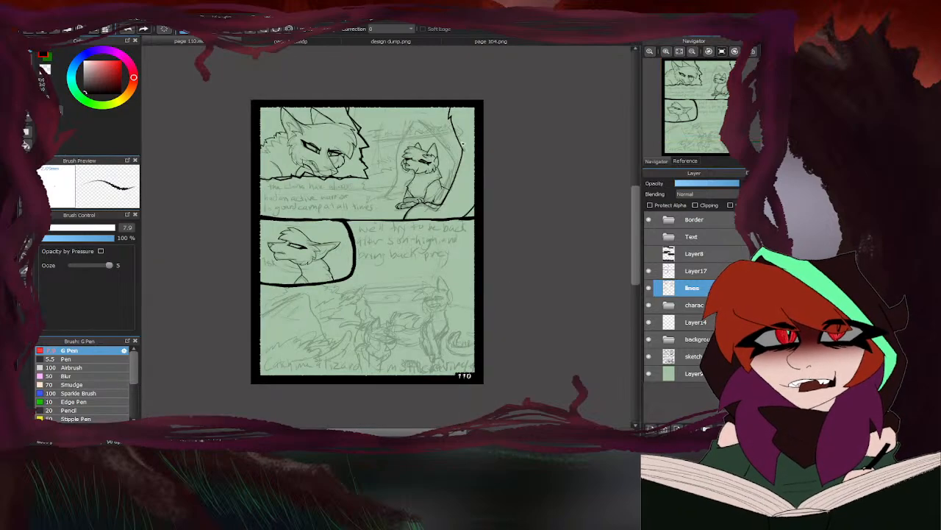
scroll(374, 188, up, 3)
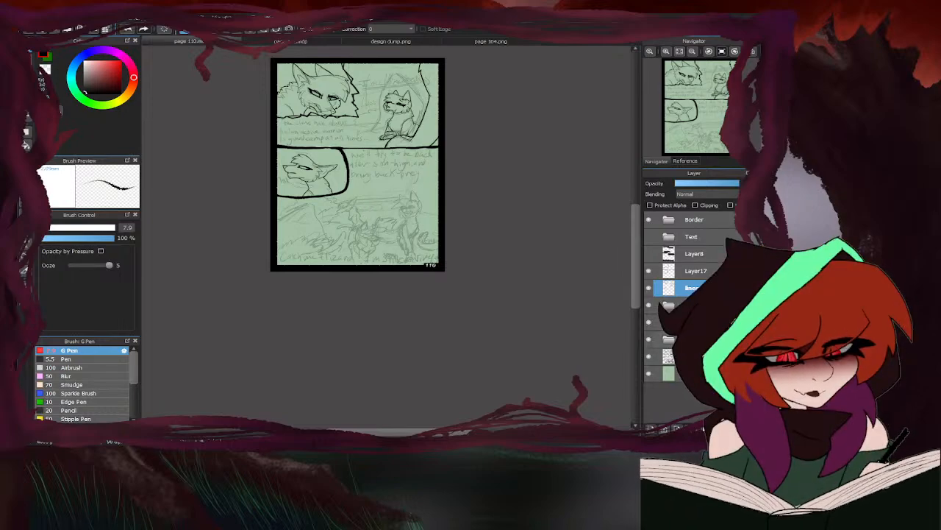
click(684, 356)
click(650, 428)
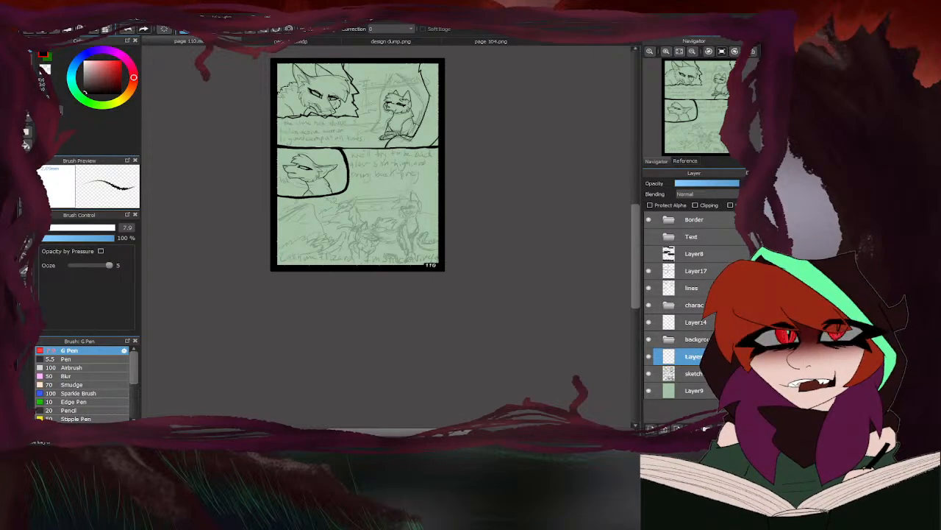
drag(704, 356, 703, 340)
- On Layer14, ink the pointed inner opening around the seated cat, from the thick right edge over the peak to the lower left
click(702, 322)
scroll(422, 50, up, 3)
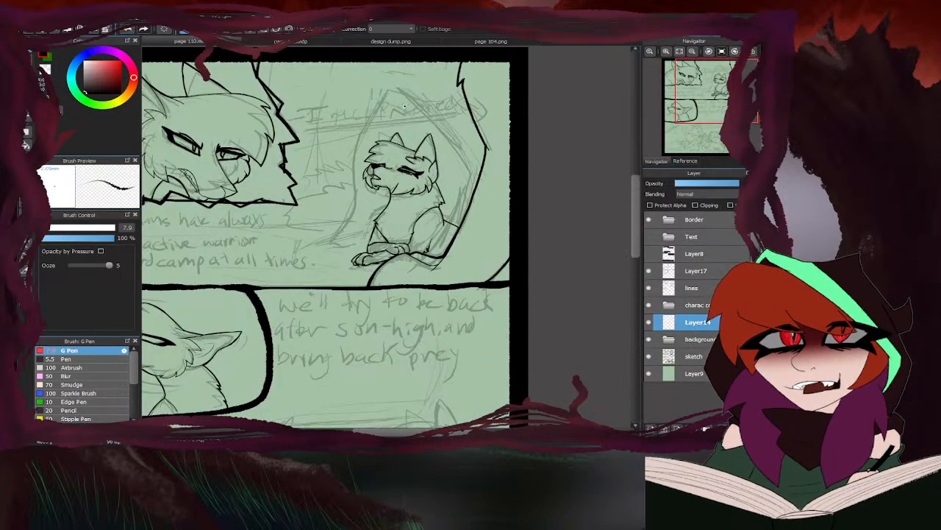
scroll(429, 253, up, 2)
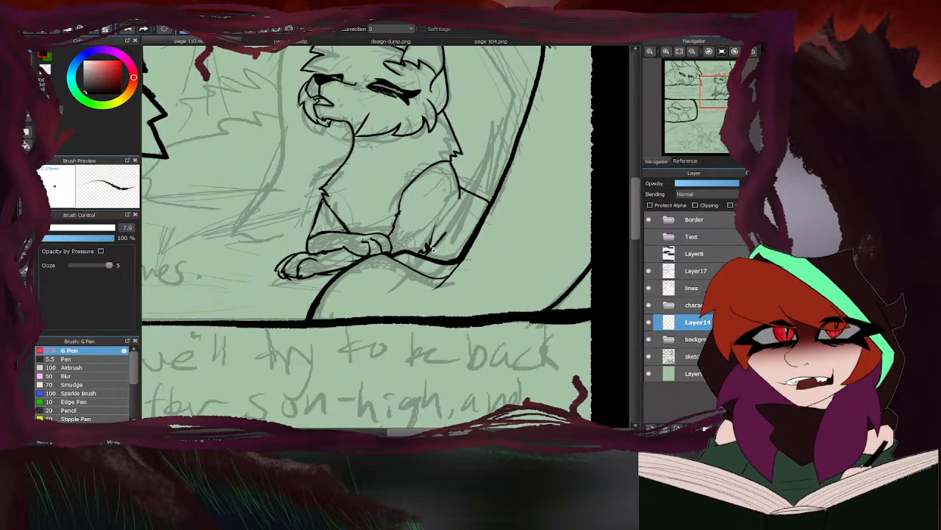
scroll(464, 181, down, 2)
mouse_move(477, 185)
mouse_down()
mouse_move(481, 138)
mouse_move(414, 62)
mouse_move(351, 169)
mouse_move(332, 225)
mouse_up()
- On the lines layer, erase the cat's back line beyond the inner opening and patch the thick rock edge, returning to Layer14
click(704, 292)
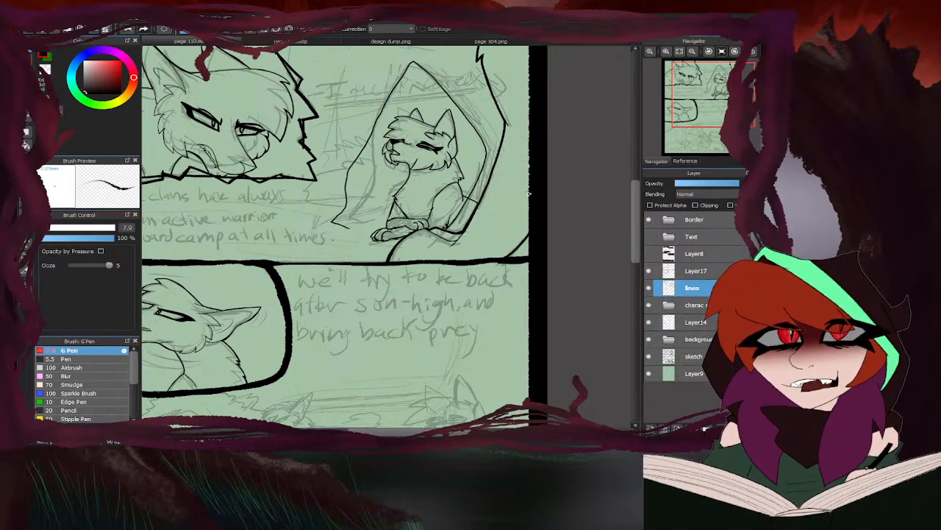
key(e)
scroll(461, 199, up, 2)
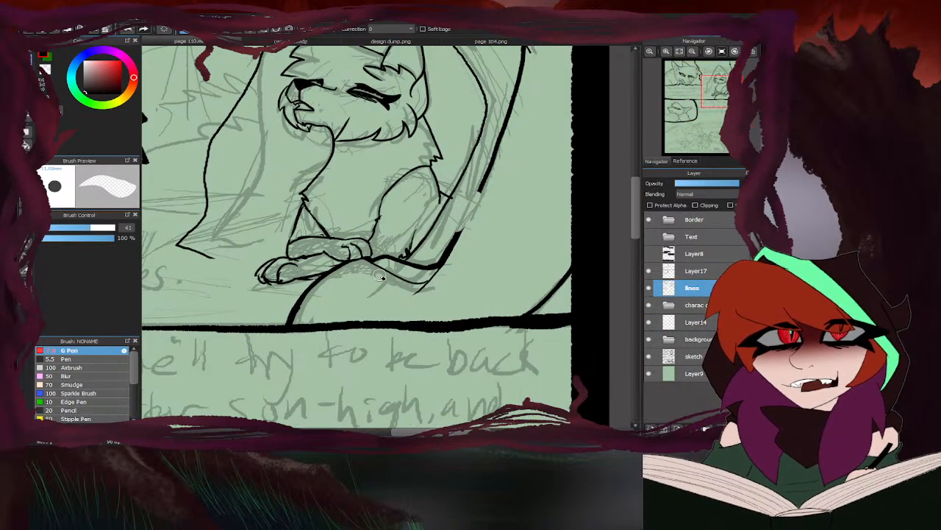
key(ctrl+z)
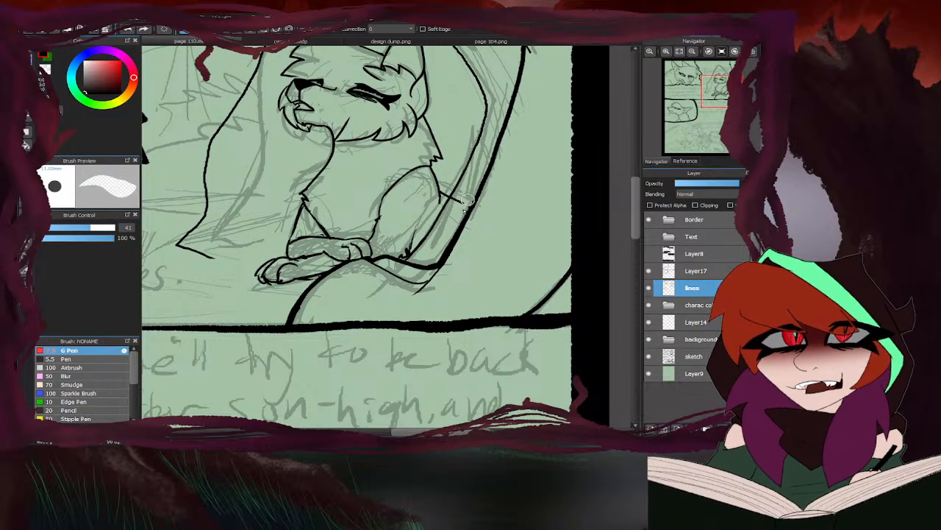
scroll(468, 208, up, 3)
scroll(471, 207, up, 1)
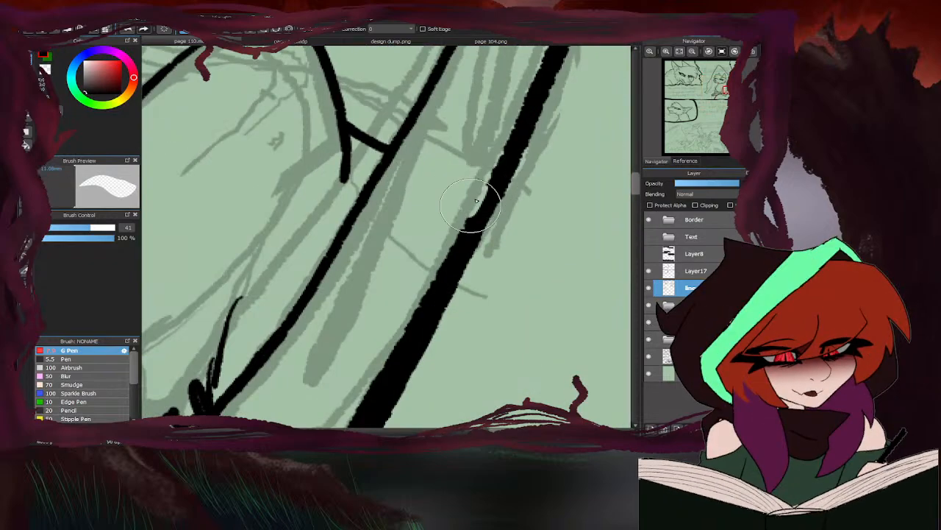
scroll(481, 205, down, 4)
key(b)
key(e)
key(b)
scroll(477, 205, up, 3)
drag(476, 206, 466, 237)
click(695, 322)
scroll(434, 288, down, 3)
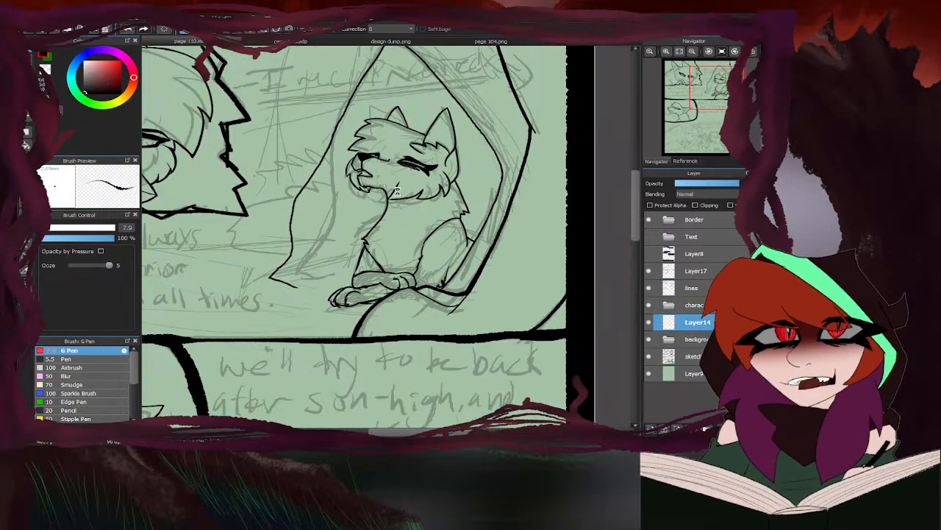
scroll(401, 193, down, 3)
scroll(421, 126, up, 4)
mouse_move(541, 177)
mouse_down()
mouse_move(467, 194)
mouse_move(419, 171)
mouse_move(378, 188)
mouse_move(353, 220)
mouse_up()
scroll(353, 220, down, 2)
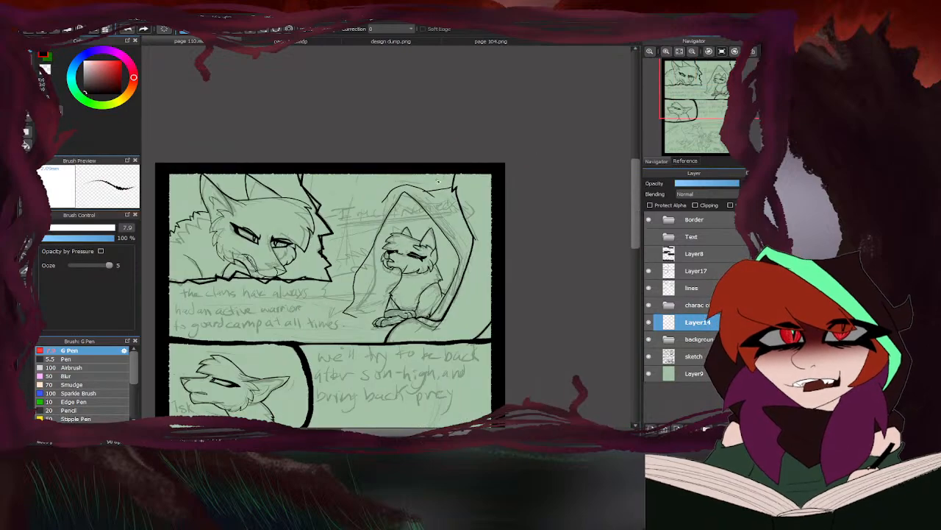
scroll(372, 224, up, 1)
key(ctrl+z)
key(ctrl+z)
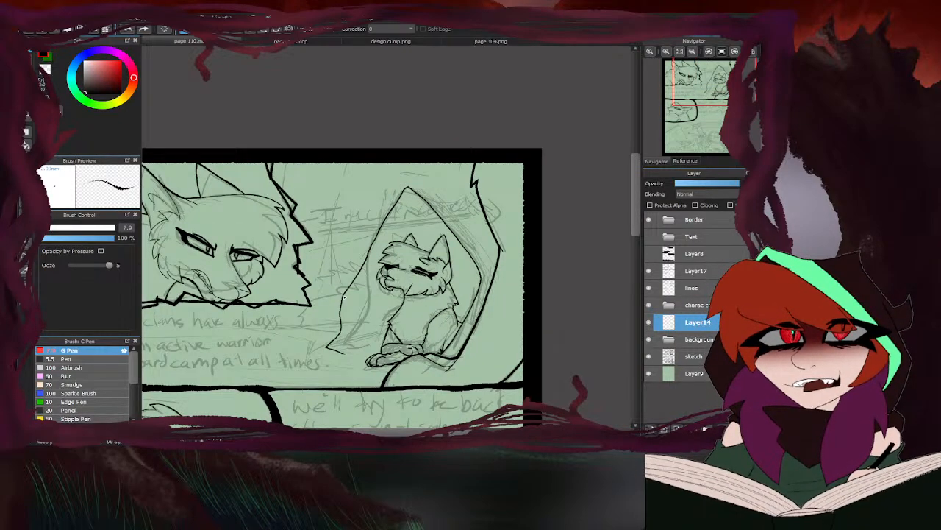
drag(343, 298, 360, 255)
key(ctrl+z)
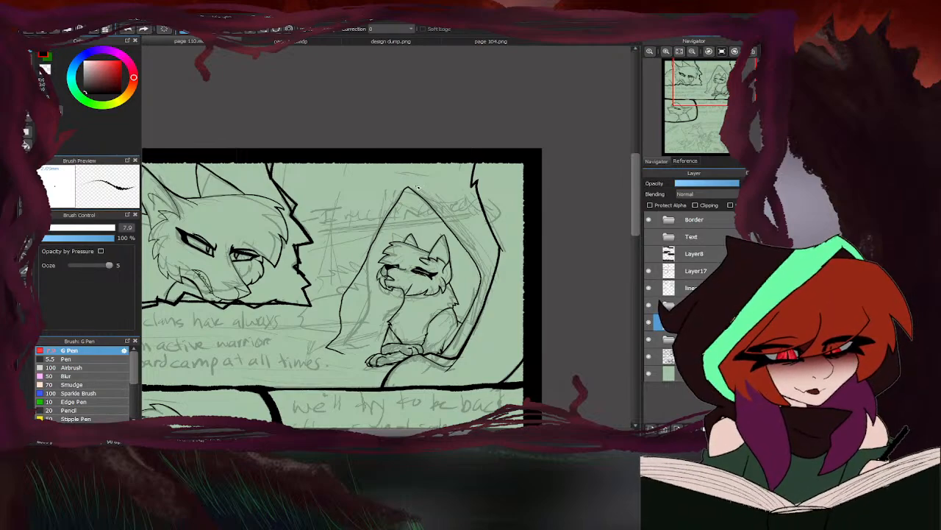
mouse_move(418, 187)
mouse_down()
mouse_move(401, 184)
mouse_move(350, 285)
mouse_up()
drag(423, 190, 471, 187)
scroll(435, 210, down, 2)
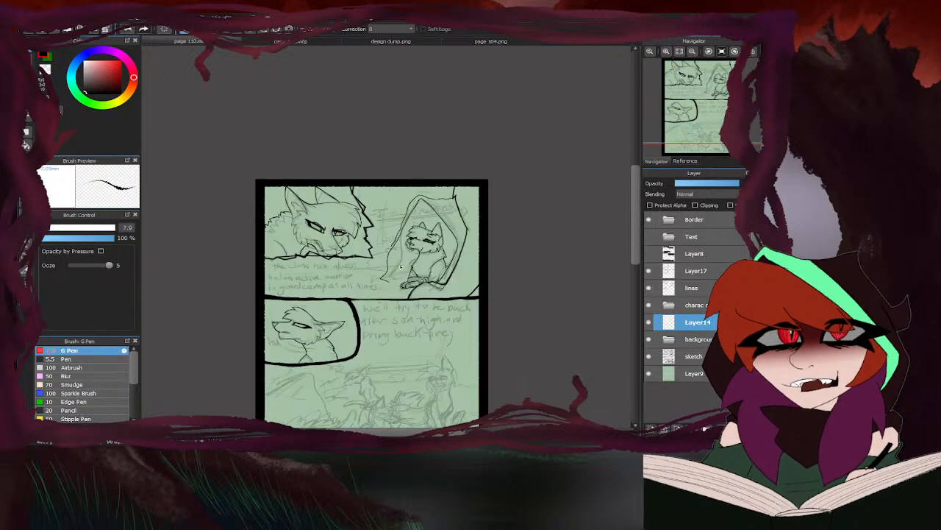
key(ctrl+z)
key(ctrl+z)
key(ctrl+z)
- Ink the folds at the opening's lower left and a short ground line running to the cat's chest
scroll(383, 281, up, 2)
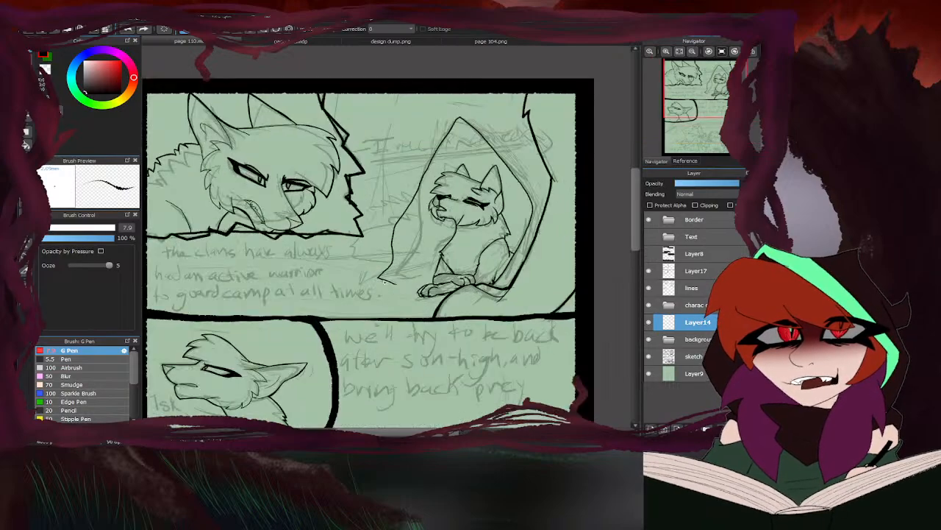
scroll(408, 269, up, 1)
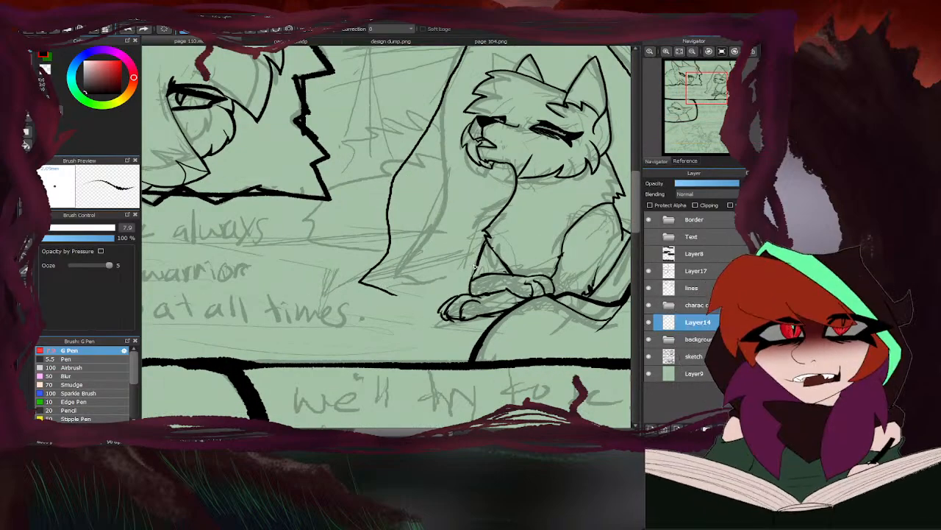
drag(474, 266, 432, 269)
mouse_move(441, 115)
mouse_down()
mouse_move(416, 176)
mouse_move(395, 283)
mouse_move(399, 309)
mouse_up()
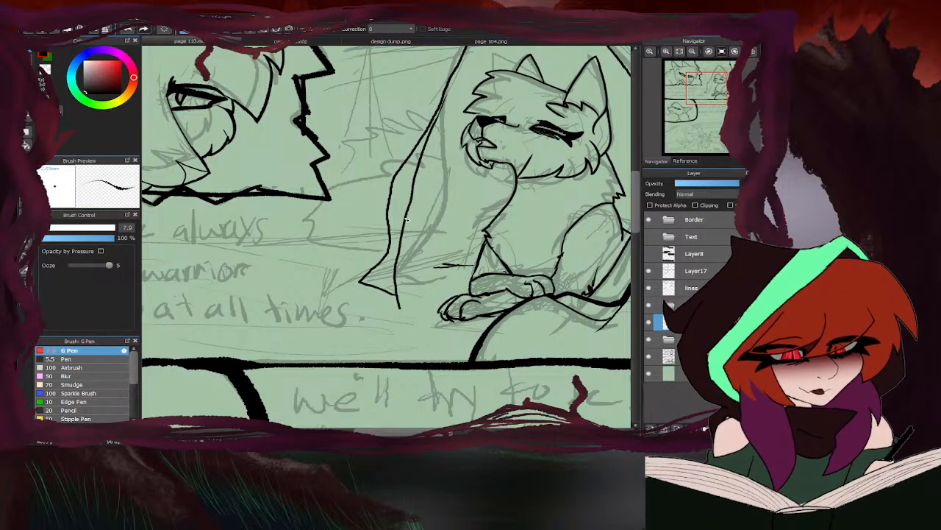
mouse_move(409, 218)
mouse_down()
mouse_move(430, 292)
mouse_move(377, 294)
mouse_move(475, 261)
mouse_up()
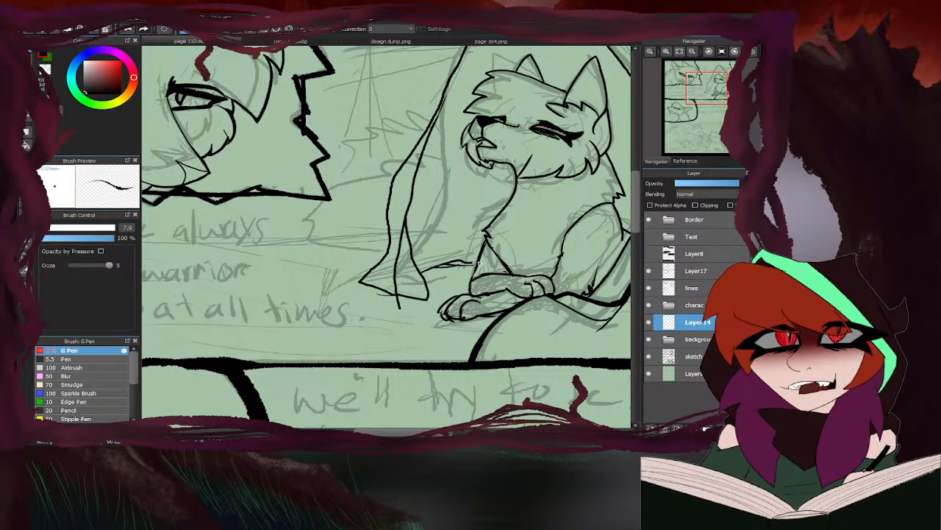
- Ink thin crease lines inside the opening, above the cat's head and behind its back
scroll(386, 258, down, 3)
scroll(437, 167, up, 1)
mouse_move(436, 167)
mouse_down()
mouse_move(417, 196)
mouse_move(452, 186)
mouse_move(491, 248)
mouse_up()
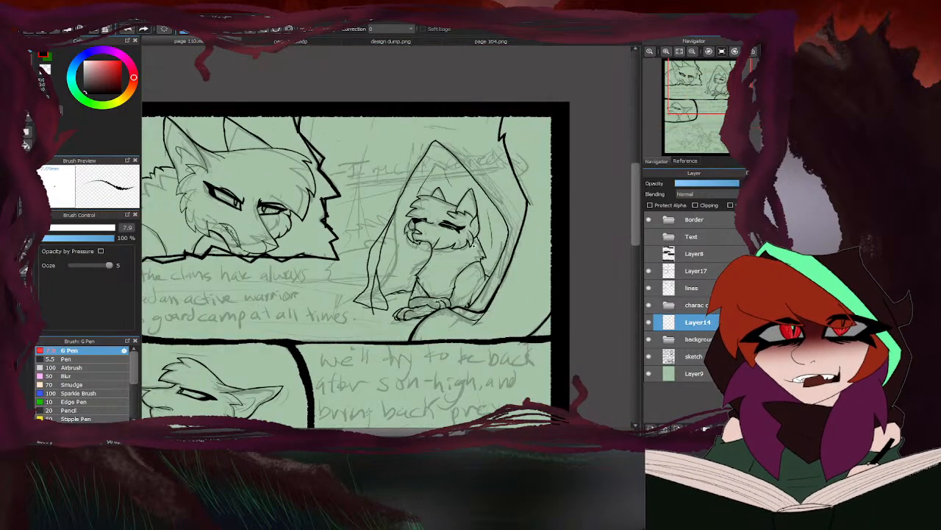
- Erase the overlapping and stray line ends in the folds at the opening's lower left
key(e)
scroll(383, 277, up, 3)
drag(371, 280, 366, 352)
scroll(360, 314, down, 3)
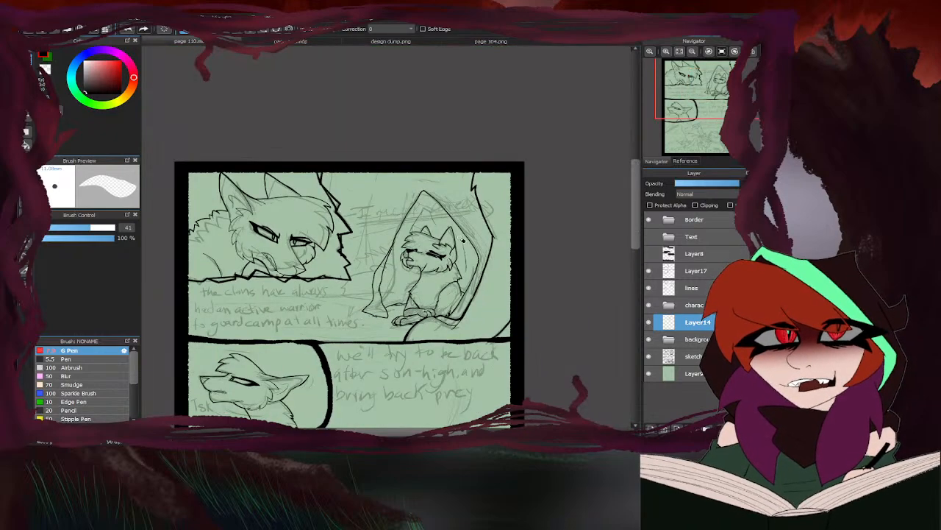
- Ink an outer rim from the opening's left side over its peak to the thick right edge
key(b)
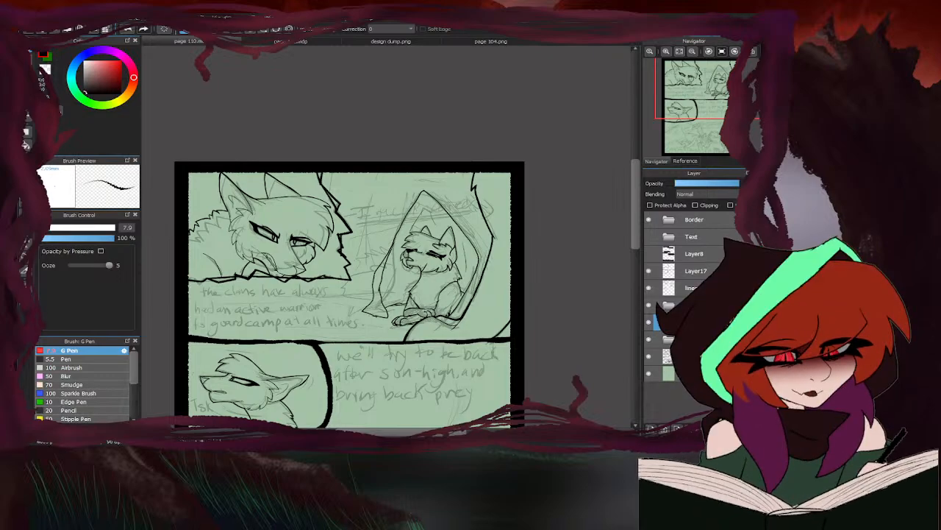
scroll(384, 232, up, 2)
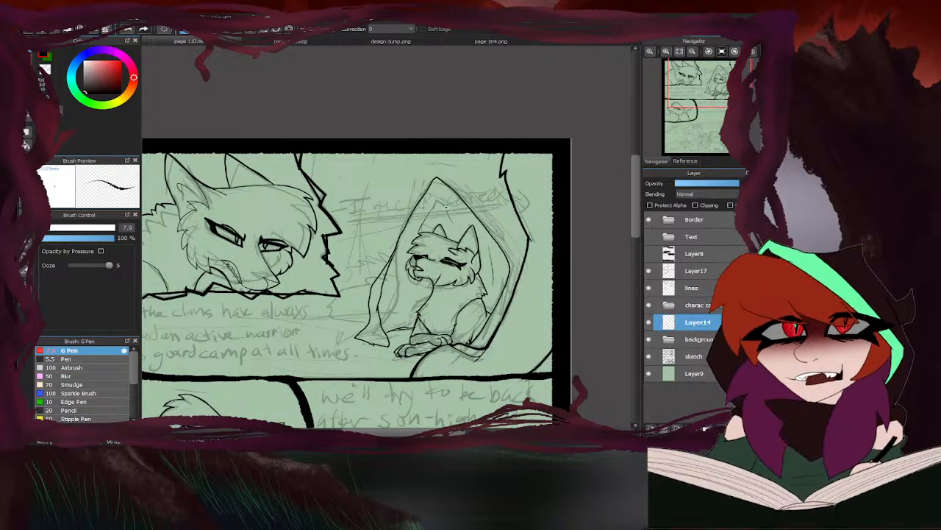
scroll(446, 207, up, 2)
drag(401, 215, 419, 186)
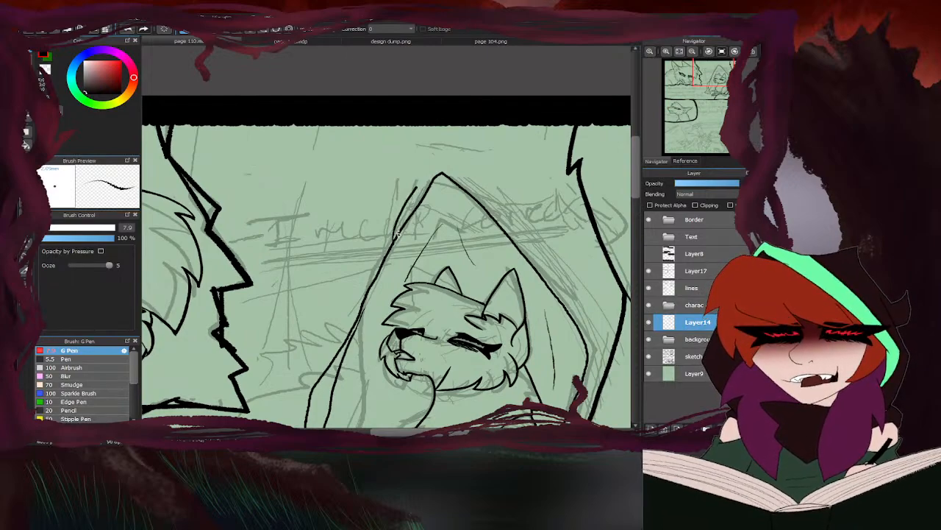
key(ctrl+z)
mouse_move(378, 275)
mouse_down()
mouse_move(439, 161)
mouse_move(573, 185)
mouse_up()
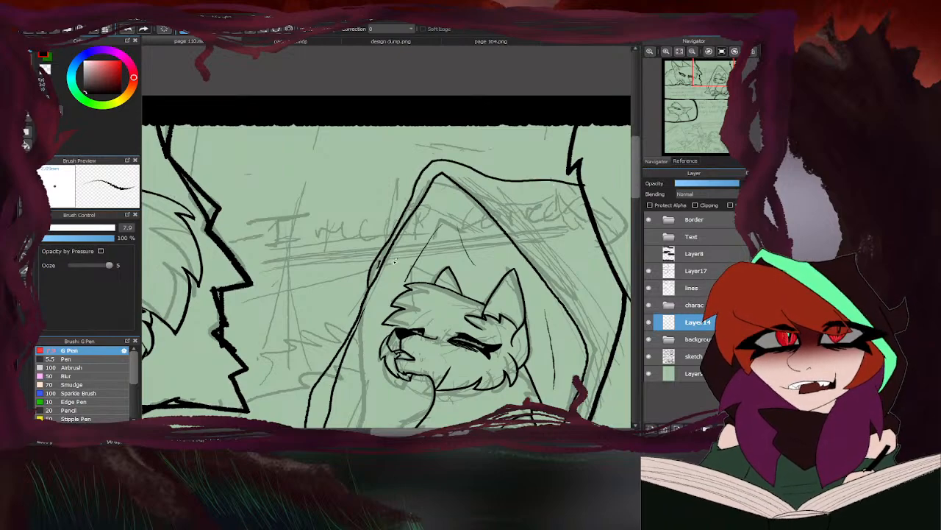
drag(369, 280, 354, 314)
scroll(405, 234, down, 4)
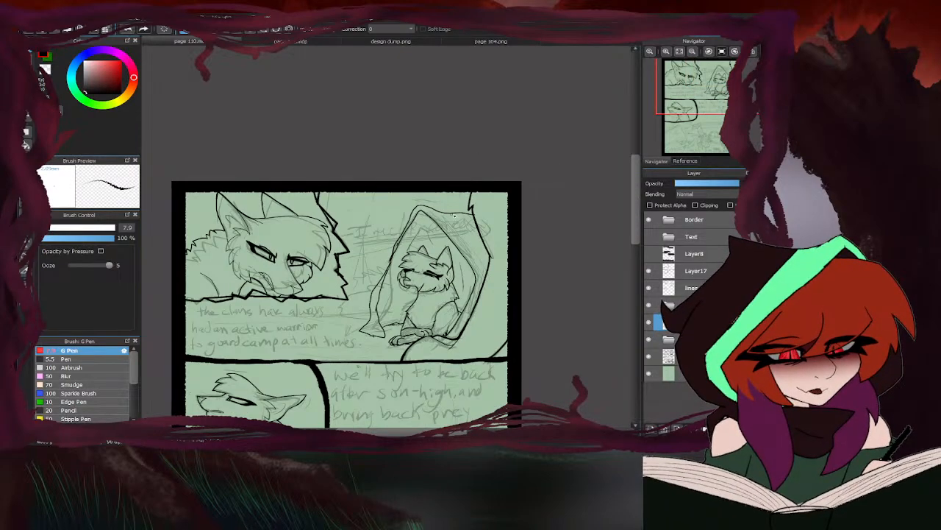
scroll(461, 225, down, 2)
- Ink jagged grass behind the opening toward the wolf panel, and grass tufts on the ground below that panel
scroll(417, 274, up, 6)
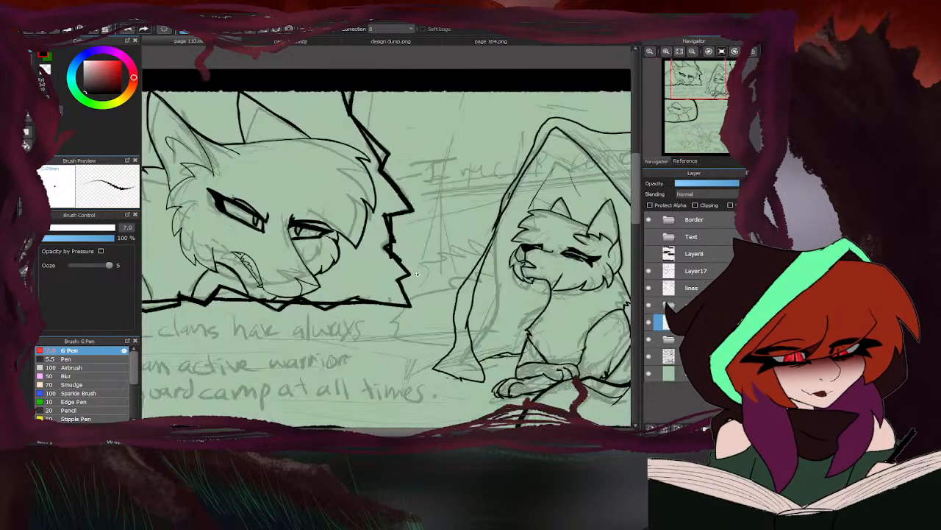
mouse_move(485, 251)
mouse_down()
mouse_move(458, 243)
mouse_move(461, 252)
mouse_move(403, 267)
mouse_up()
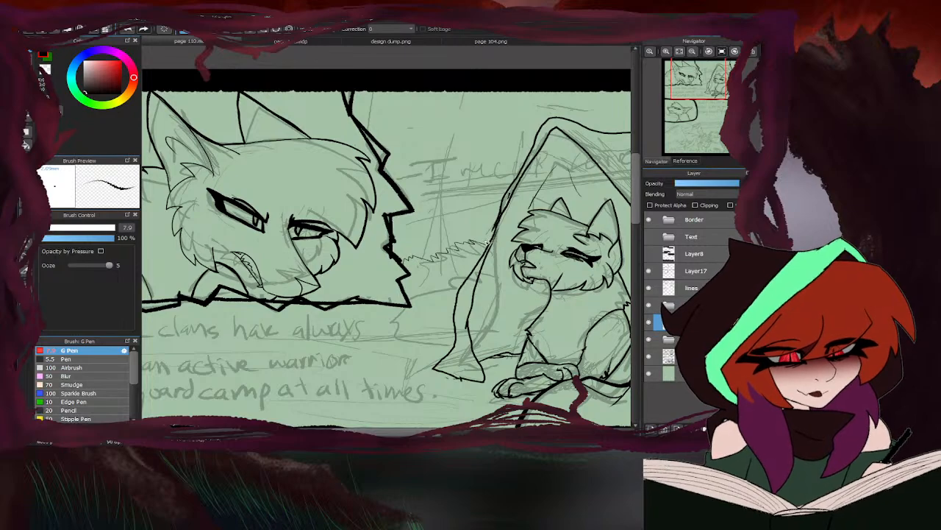
mouse_move(447, 356)
mouse_down()
mouse_move(341, 342)
mouse_move(337, 306)
mouse_up()
- Ink a thin, slightly curved vertical line from the upper page border down to the background grass
scroll(364, 202, down, 5)
scroll(385, 191, up, 5)
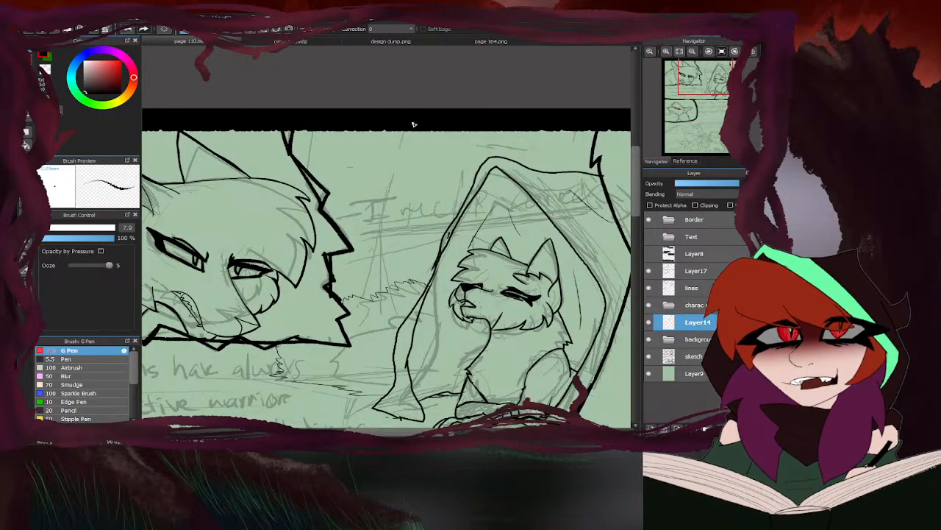
mouse_move(404, 132)
mouse_down()
mouse_move(385, 219)
mouse_move(395, 294)
mouse_up()
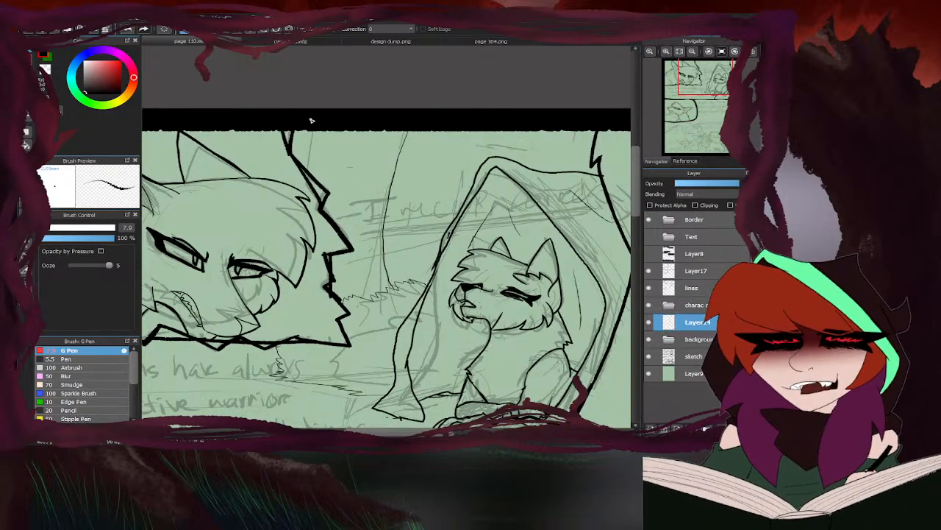
scroll(311, 287, down, 5)
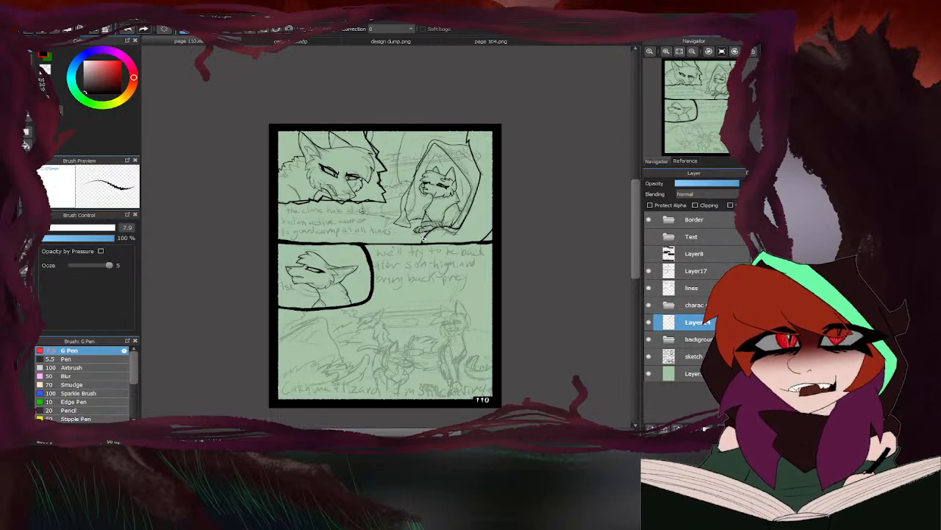
- Check the boulder panel in page 104.png for reference and return to page 110
click(465, 42)
scroll(492, 197, down, 2)
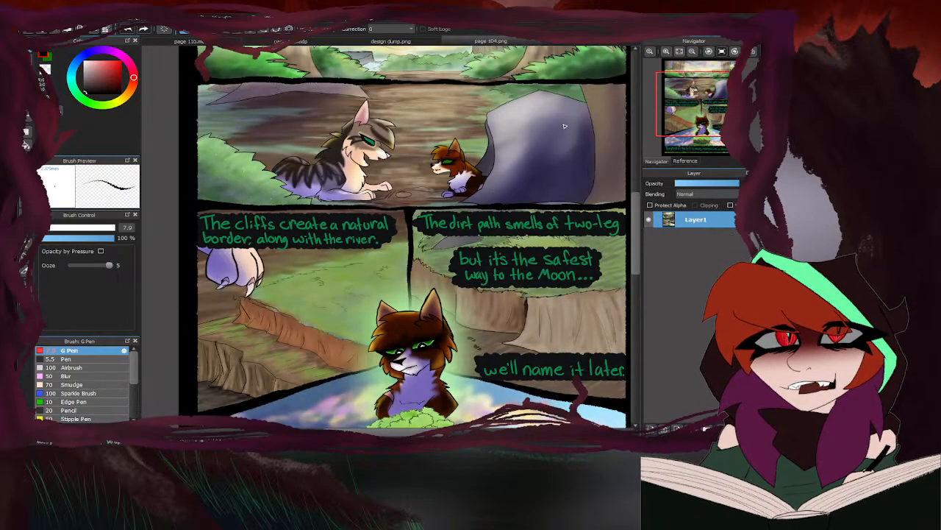
click(222, 43)
scroll(446, 148, up, 3)
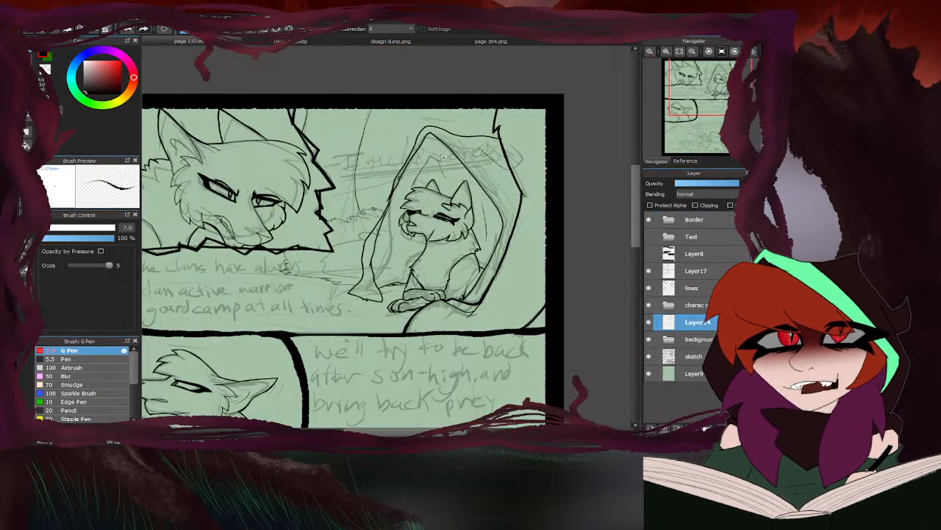
- Look again at the large boulder beside the small cat in page 104.png and return to page 110
key(e)
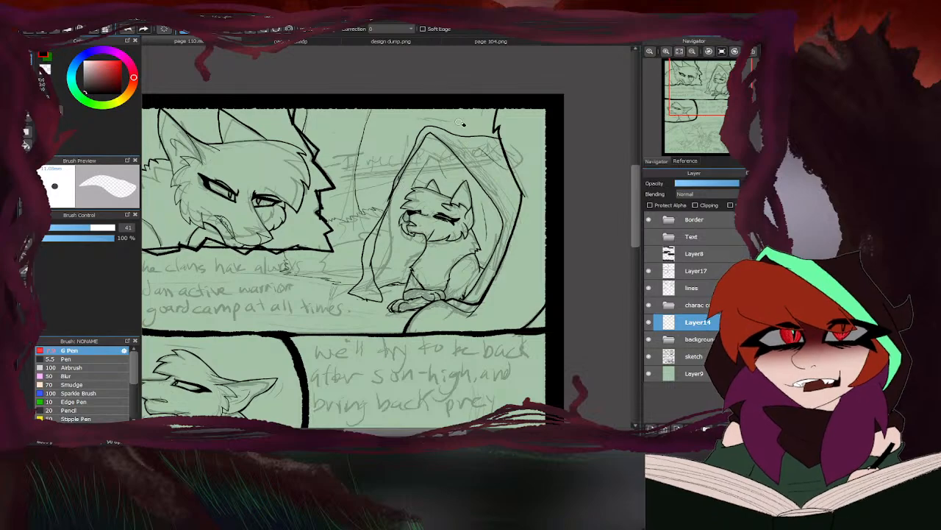
key(b)
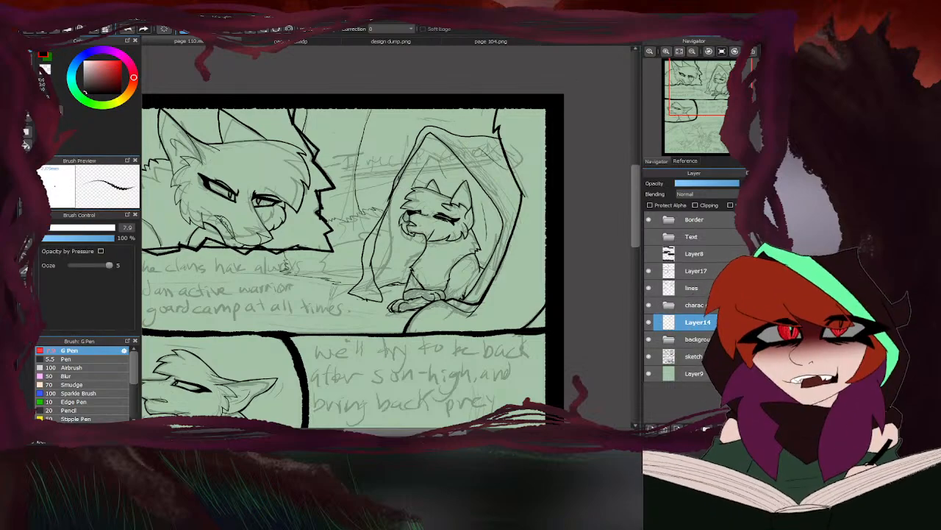
key(m)
click(467, 42)
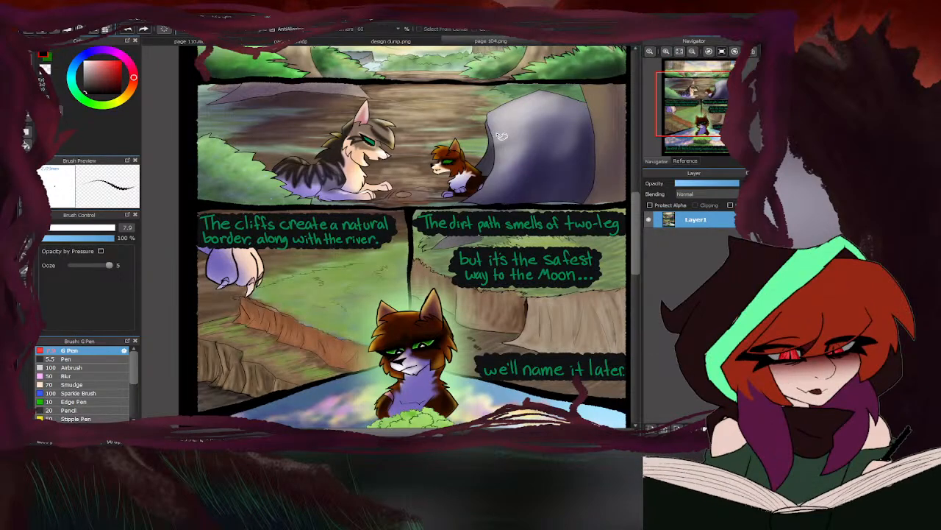
click(237, 42)
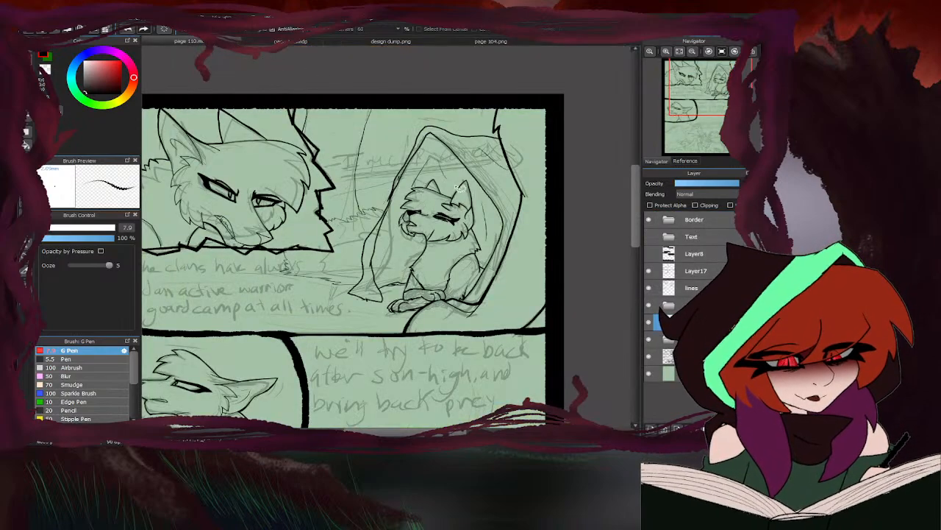
- Select the peak of the opening around the seated cat, transform it slightly lower and wider, and deselect
mouse_move(396, 194)
mouse_down()
mouse_move(490, 174)
mouse_move(465, 120)
mouse_move(375, 189)
mouse_move(438, 150)
mouse_up()
key(ctrl+t)
drag(504, 205, 506, 201)
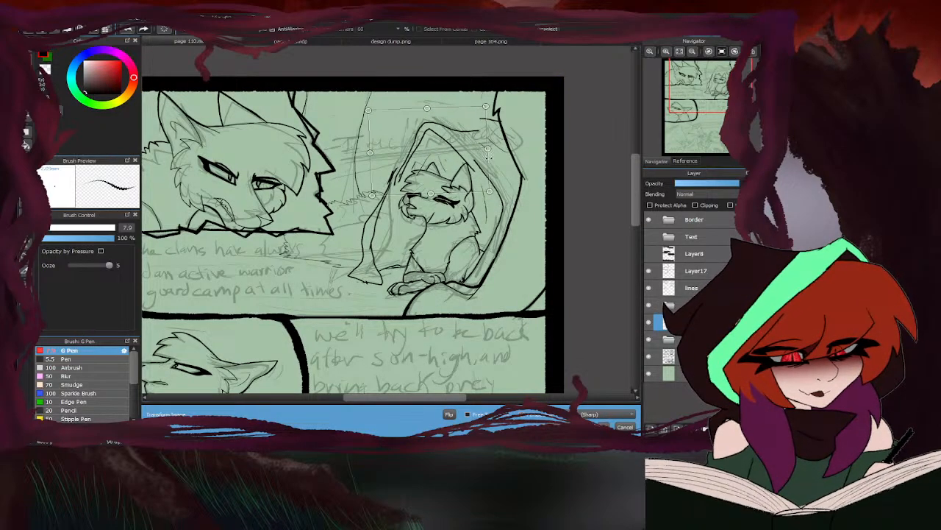
drag(488, 149, 494, 149)
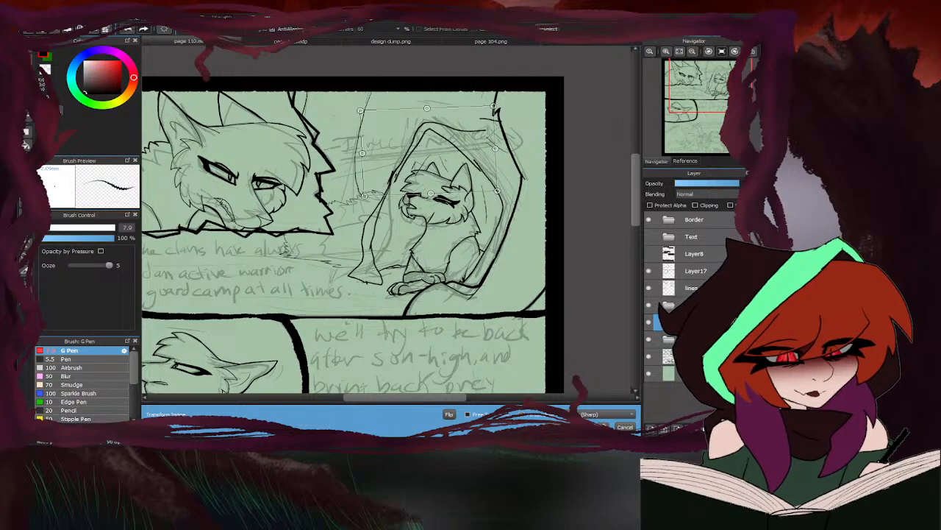
click(602, 425)
key(ctrl+d)
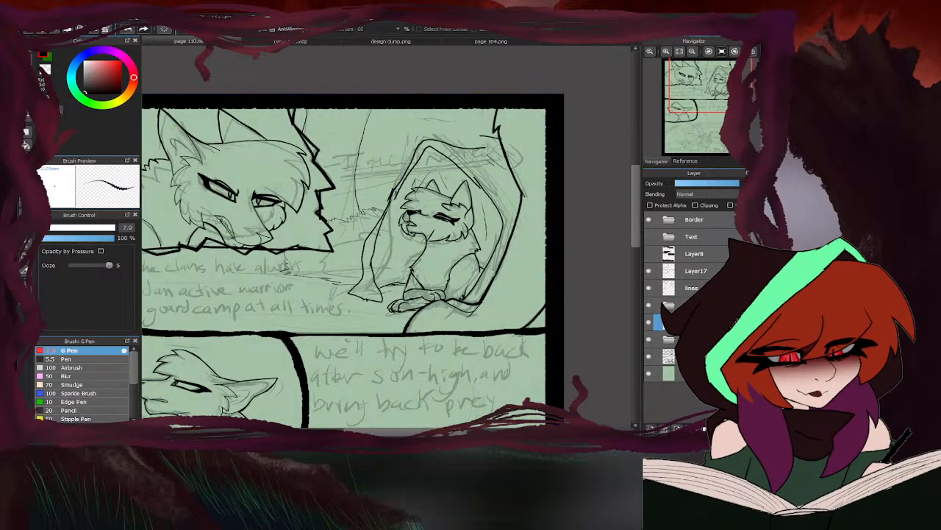
- Reconnect the opening's outer rim to the thick right edge, and erase and redraw the inner line right of the peak
click(28, 50)
mouse_move(441, 141)
mouse_down()
mouse_move(499, 137)
mouse_move(486, 148)
mouse_up()
key(e)
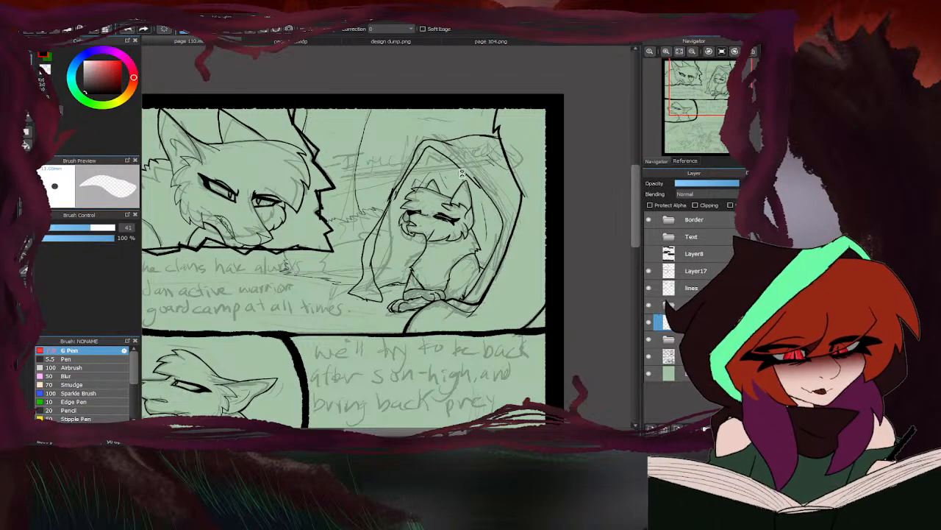
scroll(462, 174, up, 5)
drag(557, 145, 531, 128)
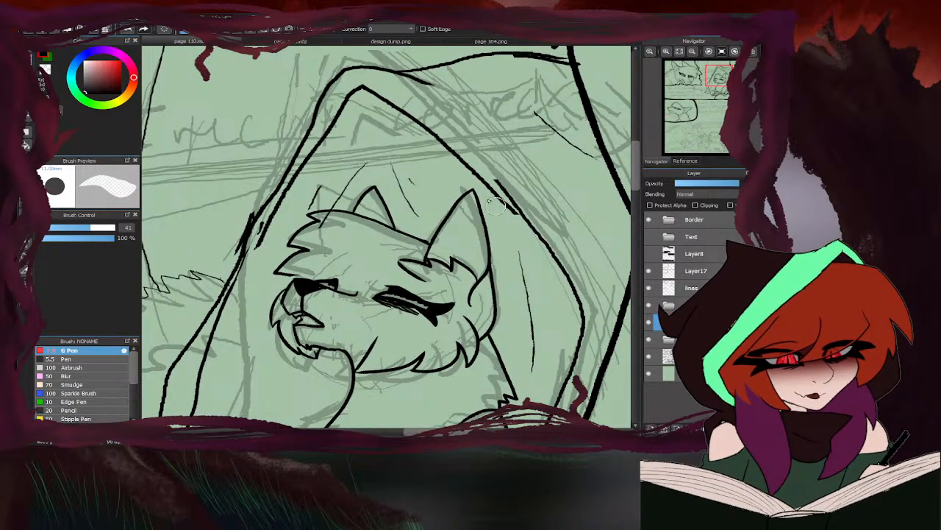
drag(516, 212, 454, 161)
key(b)
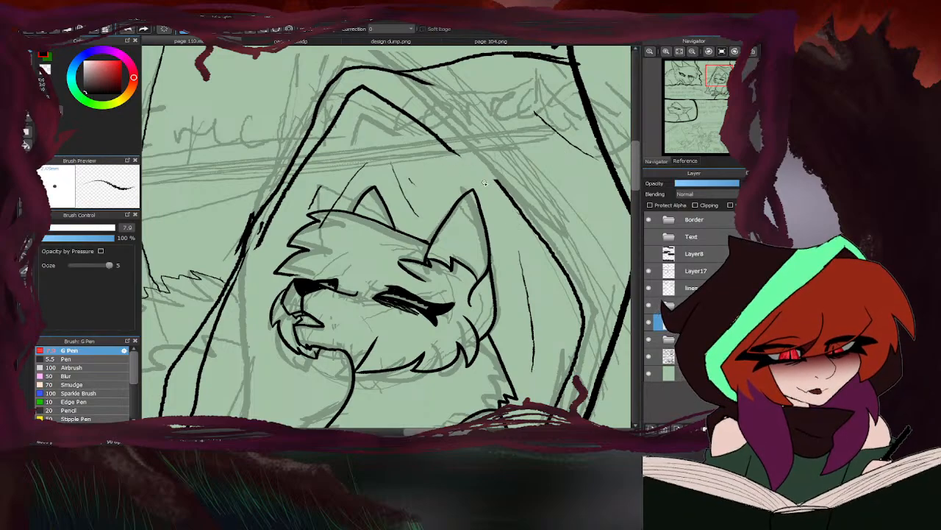
drag(503, 191, 436, 132)
scroll(452, 148, down, 5)
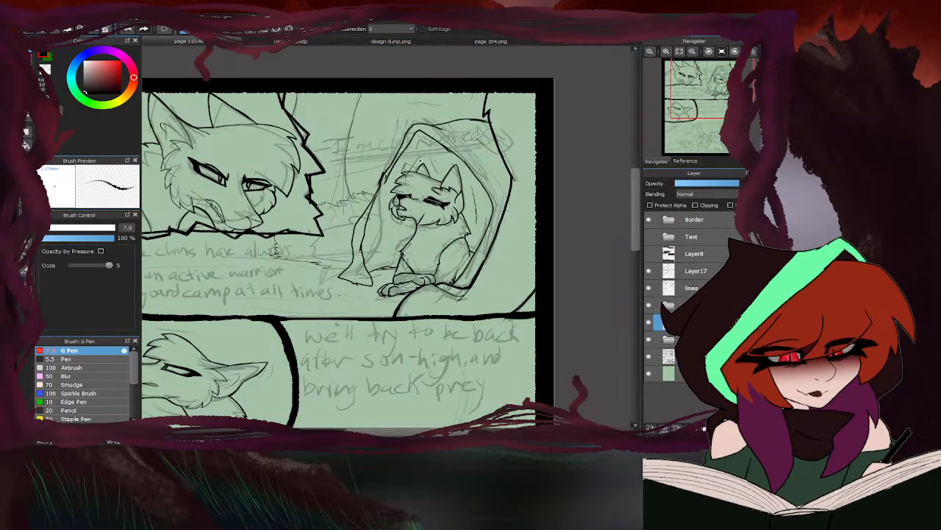
- Erase the overlapping joins in the rim lines on the opening's left side and redraw them as smooth strokes
scroll(380, 182, up, 5)
drag(399, 173, 360, 219)
key(e)
mouse_move(390, 165)
mouse_down()
mouse_move(382, 158)
mouse_move(345, 241)
mouse_up()
scroll(371, 188, down, 5)
scroll(368, 192, up, 5)
mouse_move(378, 184)
mouse_down()
mouse_move(405, 167)
mouse_move(353, 245)
mouse_move(347, 270)
mouse_up()
key(b)
drag(382, 164, 337, 257)
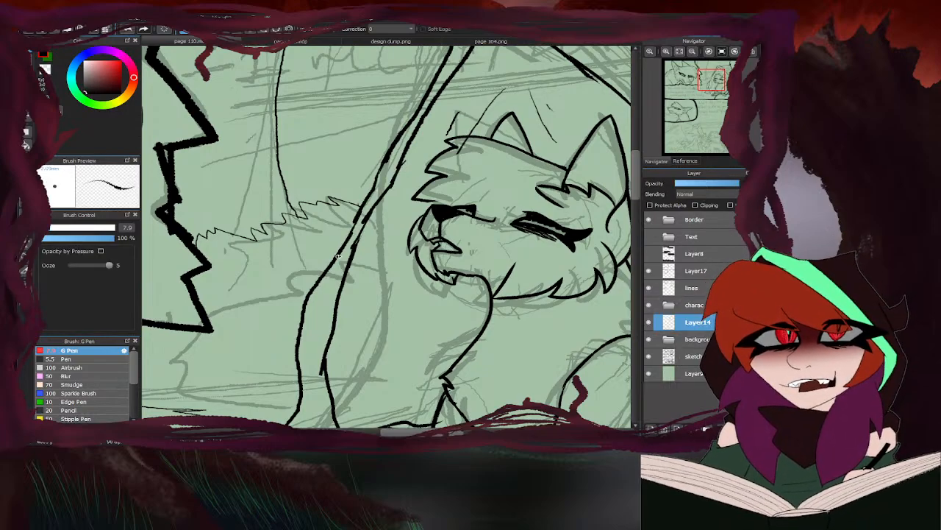
- Ink a thin upright line inside the opening's left side, rising from the ground in front of the cat
scroll(346, 258, down, 4)
scroll(391, 274, up, 3)
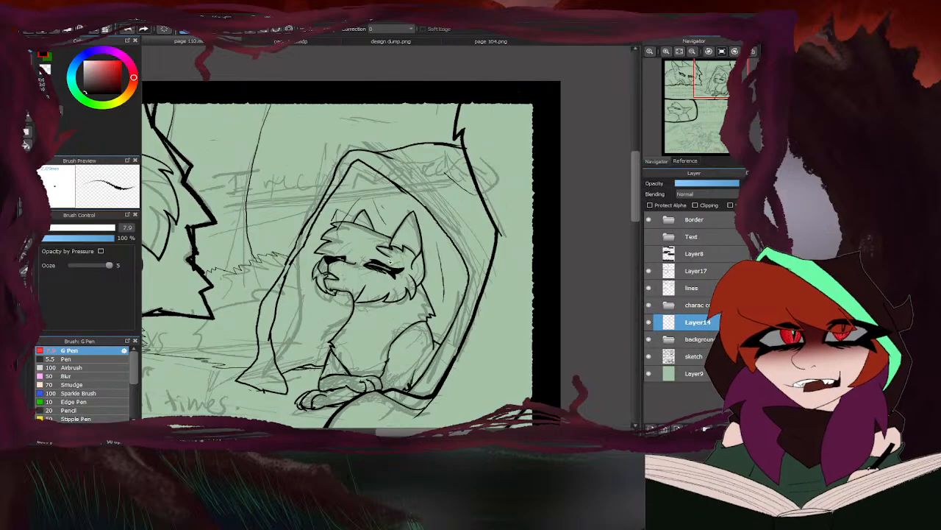
scroll(392, 274, down, 3)
scroll(389, 336, up, 5)
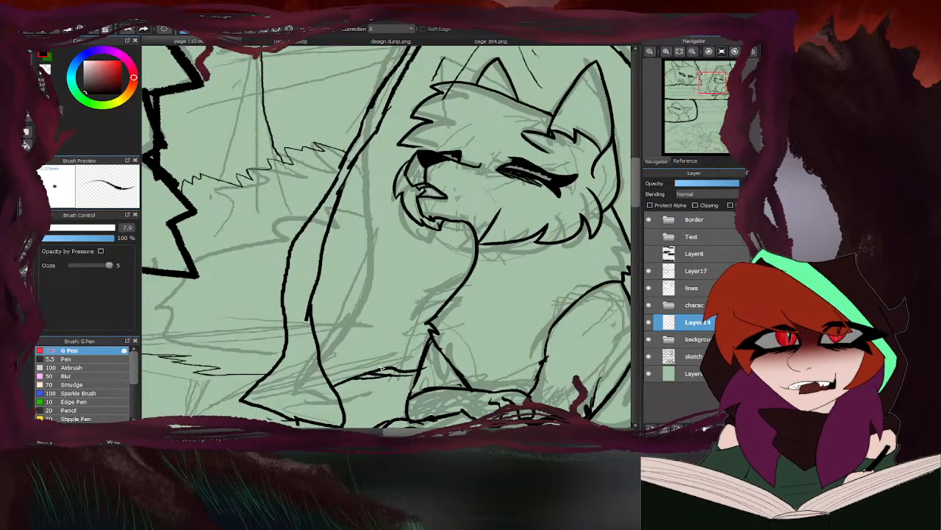
mouse_move(386, 368)
mouse_down()
mouse_move(419, 237)
mouse_move(393, 328)
mouse_up()
scroll(395, 342, down, 5)
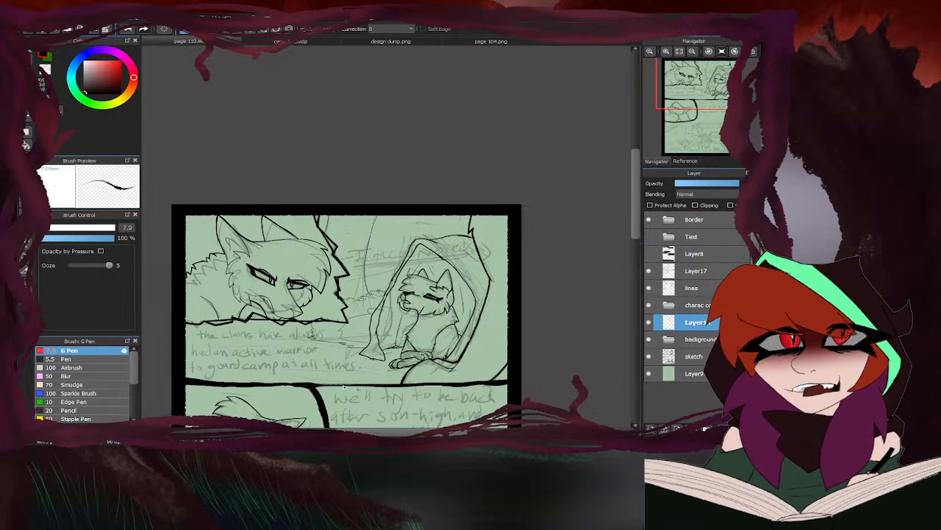
scroll(388, 317, up, 4)
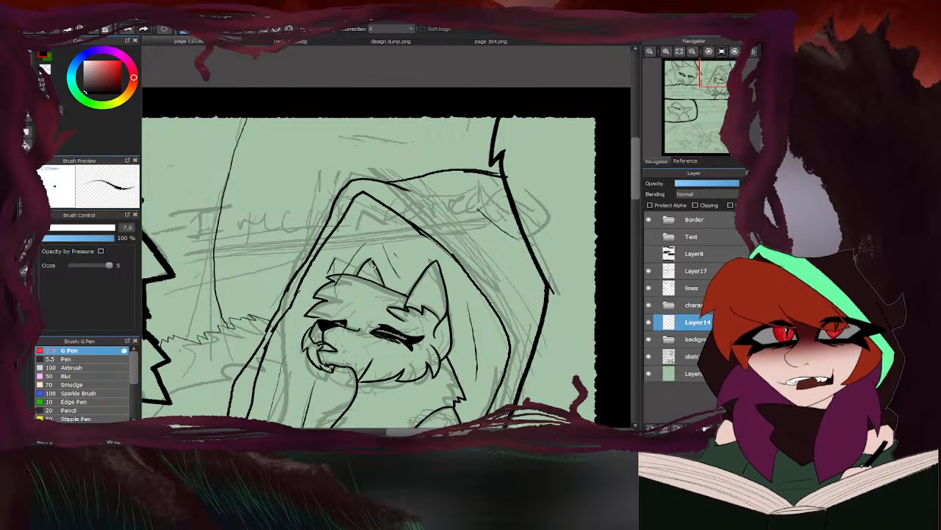
scroll(374, 279, up, 5)
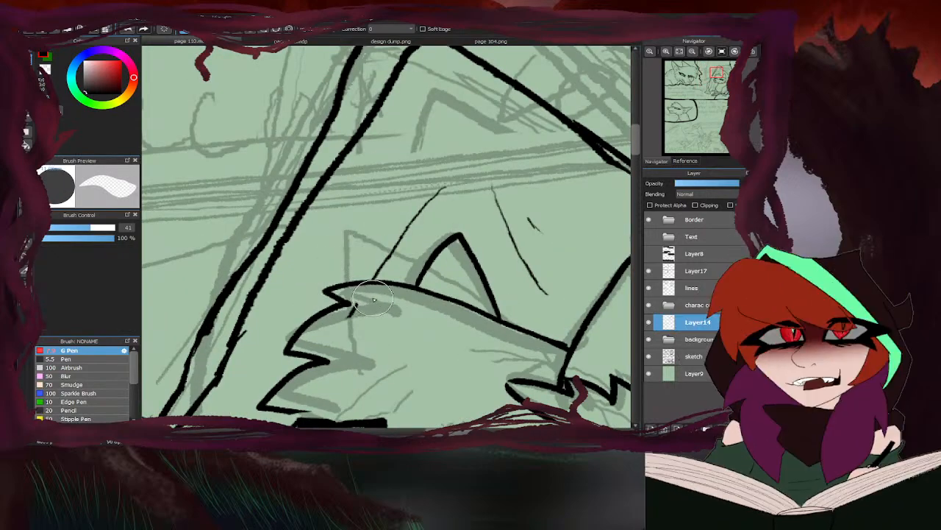
scroll(374, 299, down, 6)
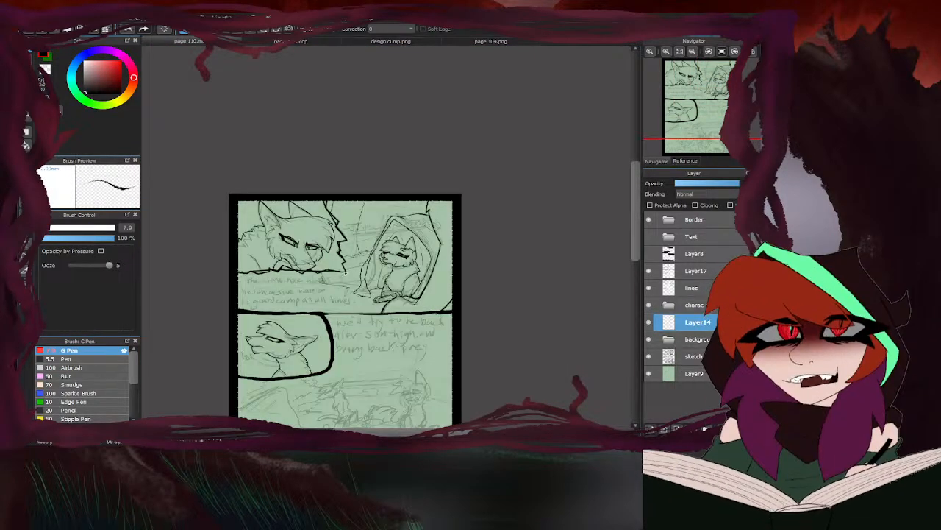
- Review the opening's line art against page 104.png, hiding and showing Layer14 to judge its lines on page 110
scroll(344, 271, up, 2)
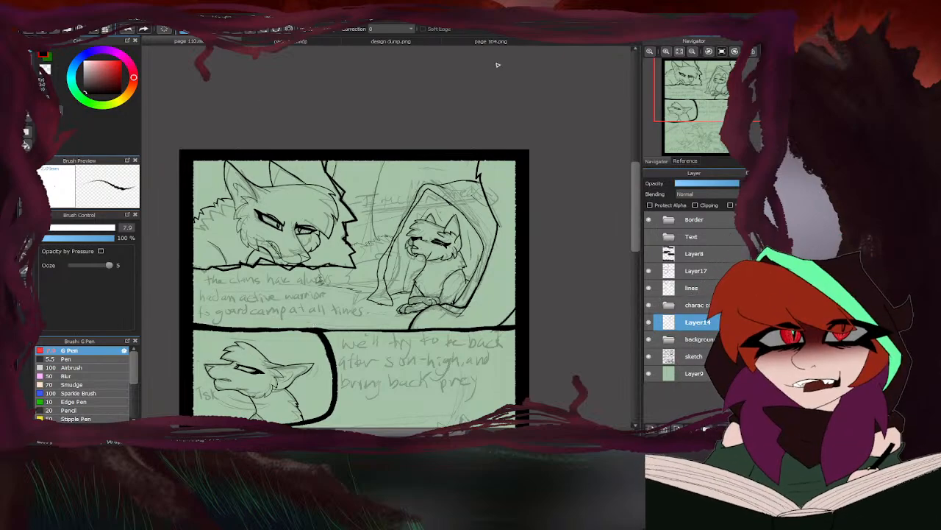
scroll(427, 269, down, 2)
scroll(497, 269, down, 2)
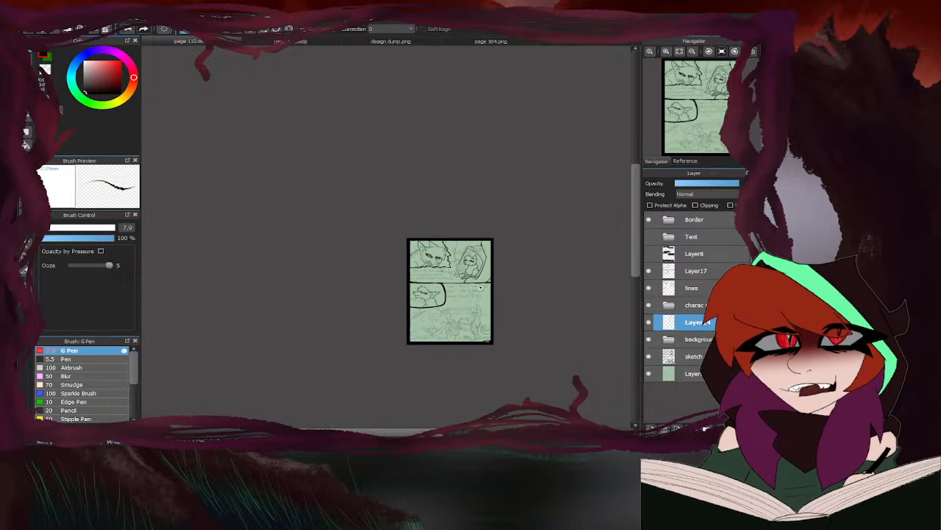
scroll(461, 252, up, 4)
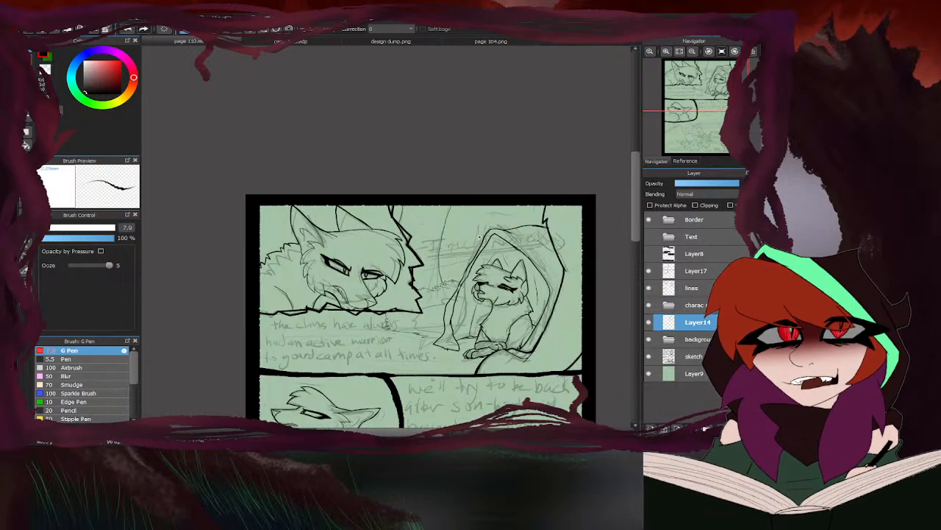
click(470, 41)
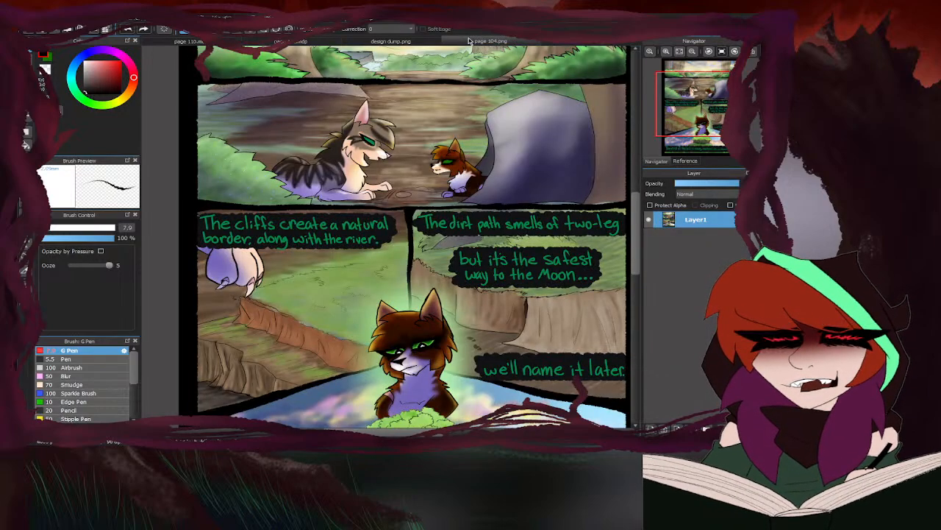
click(239, 42)
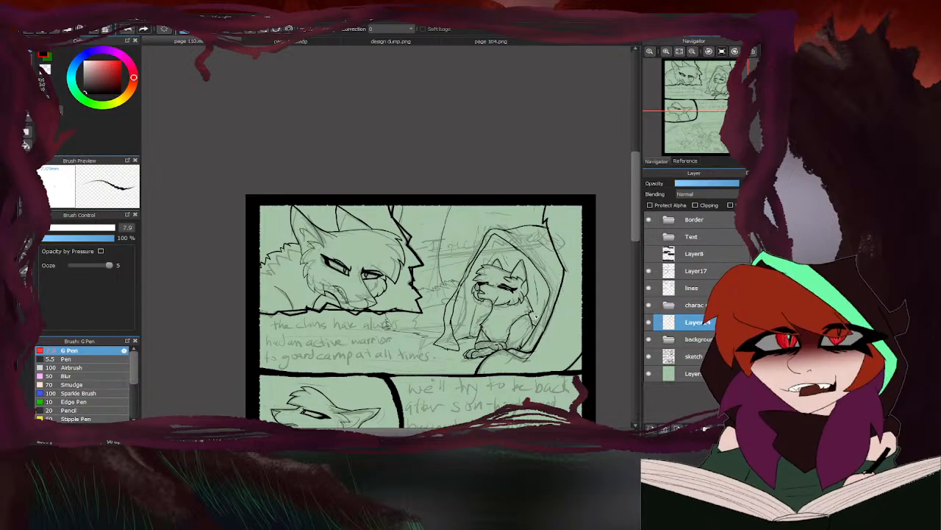
scroll(505, 259, up, 5)
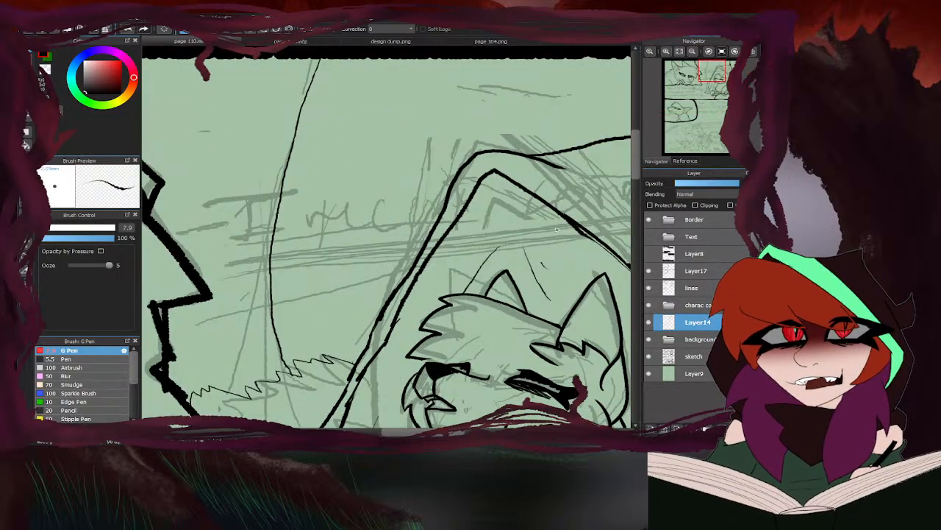
scroll(427, 234, down, 3)
scroll(428, 234, up, 3)
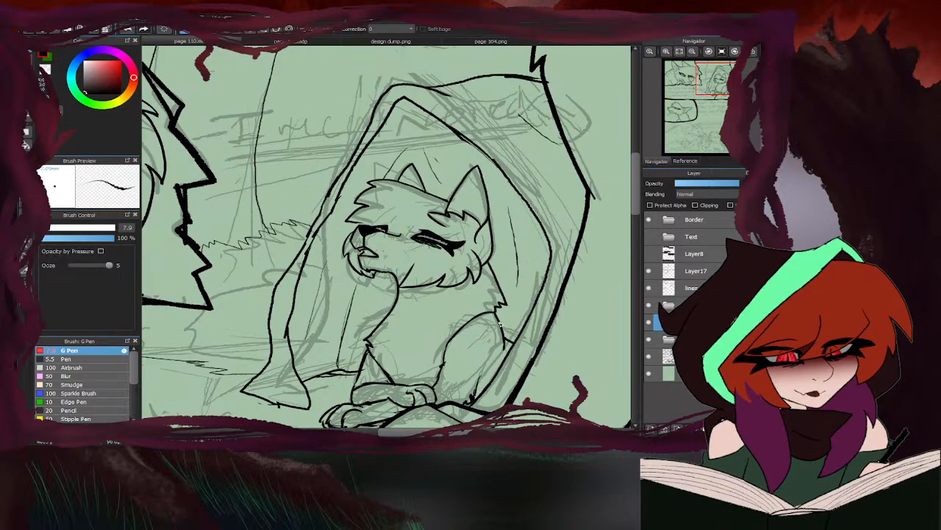
scroll(436, 297, down, 5)
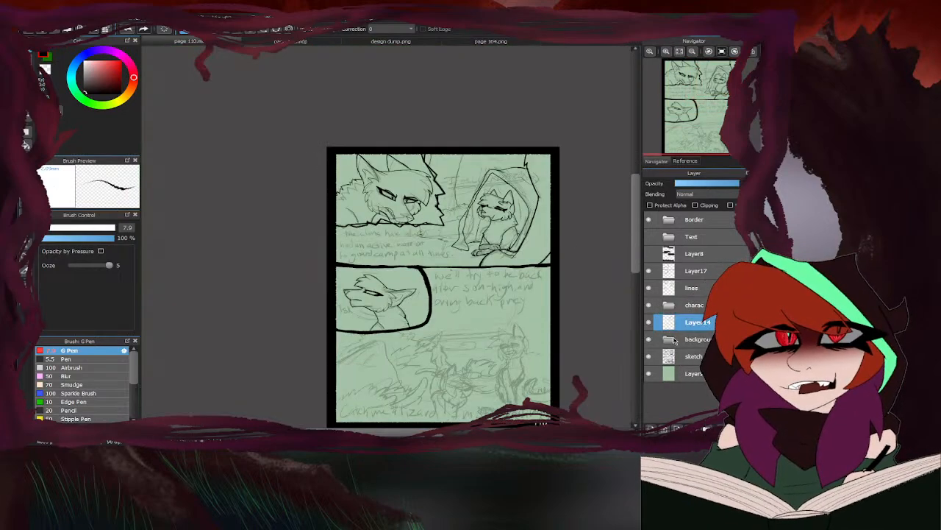
click(649, 322)
click(649, 322)
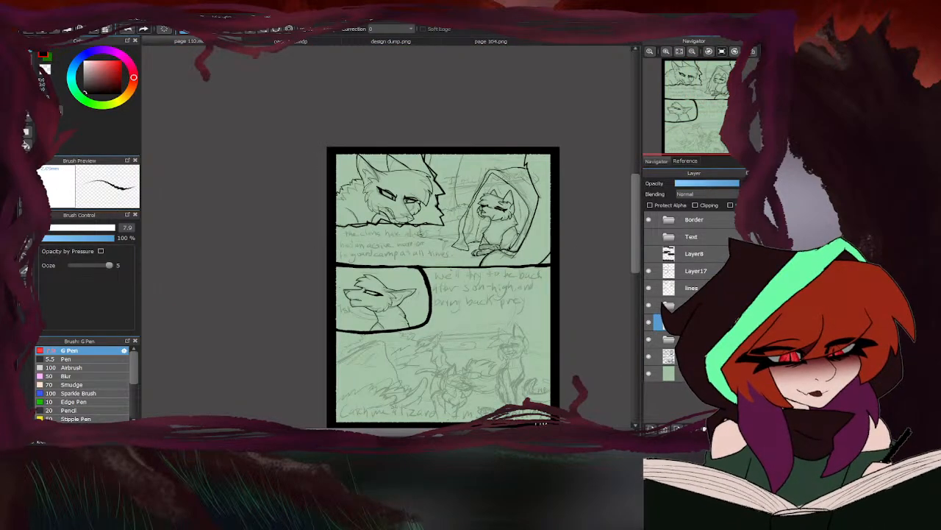
- Lasso the opening around the seated cat on Layer14 and delete its inner and outer rim lines
scroll(485, 155, up, 2)
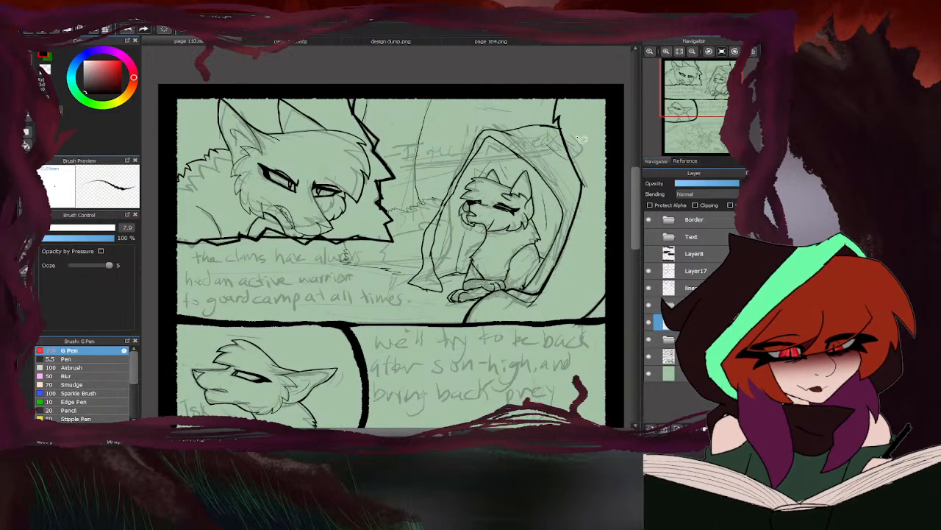
mouse_move(581, 139)
mouse_down()
mouse_move(494, 105)
mouse_move(457, 157)
mouse_move(412, 282)
mouse_move(580, 315)
mouse_move(583, 78)
mouse_up()
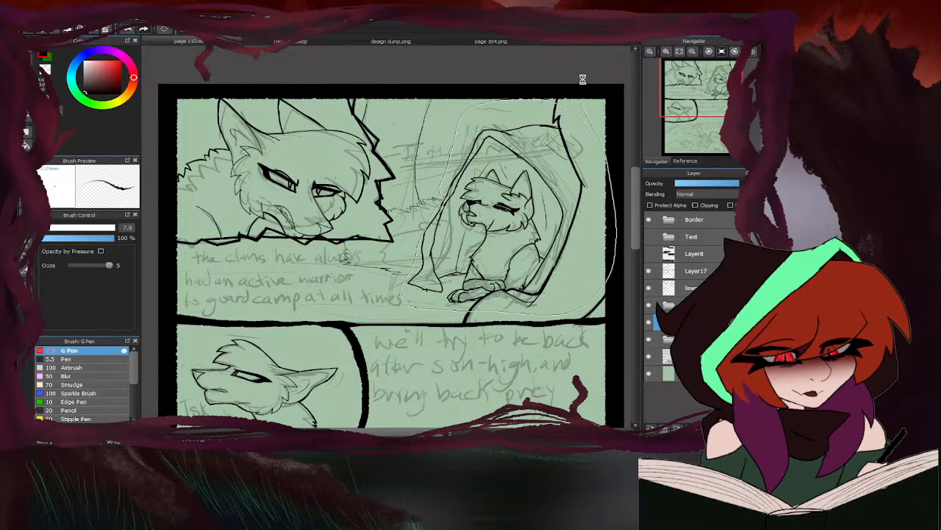
key(Delete)
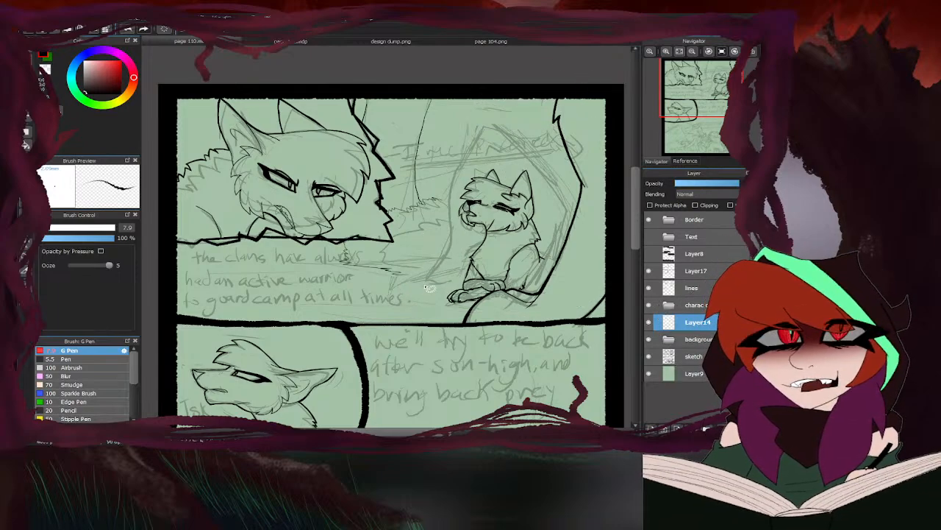
- Consult the boulder and background shapes in page 104.png and return to page 110 with the pen ready
click(29, 55)
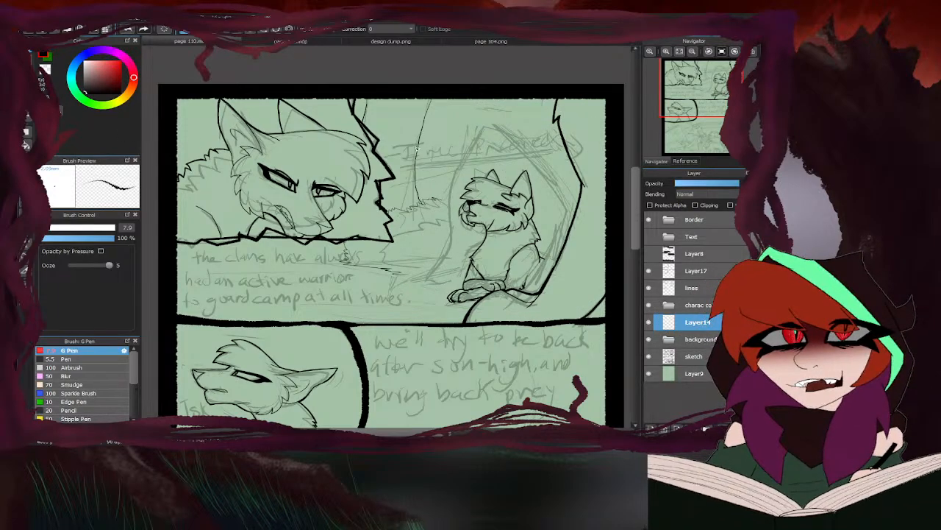
click(463, 46)
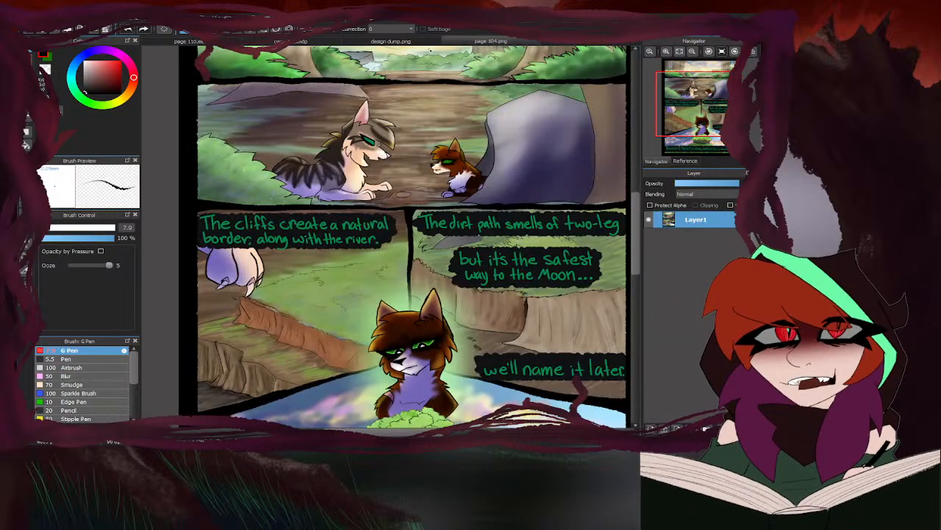
click(193, 42)
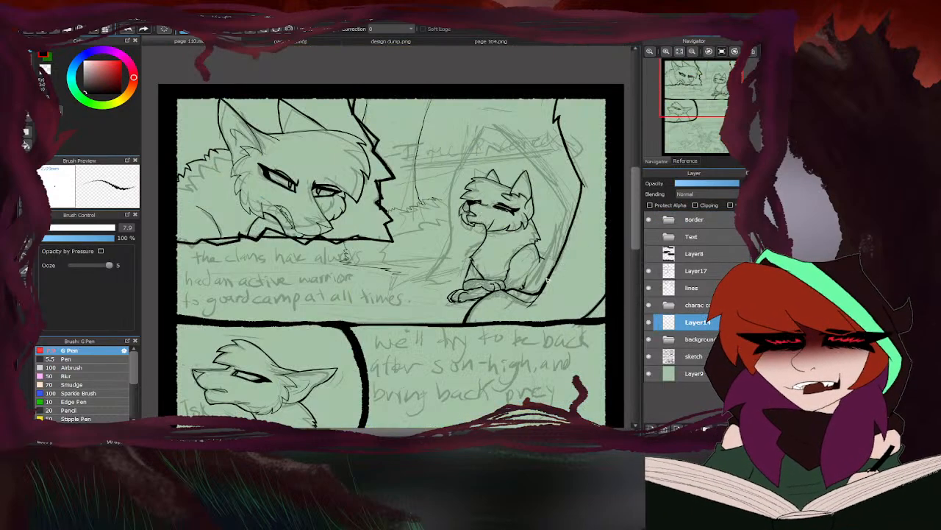
drag(548, 255, 544, 286)
drag(546, 279, 547, 252)
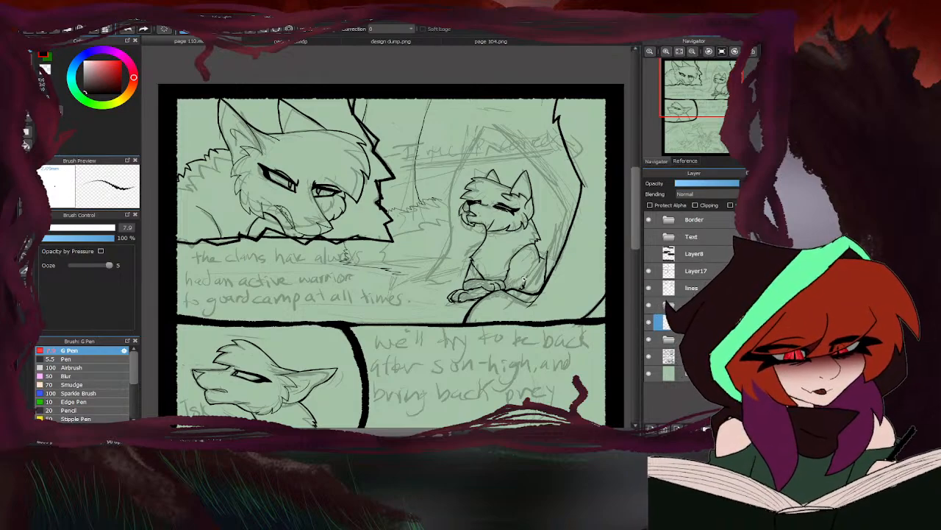
key(ctrl+z)
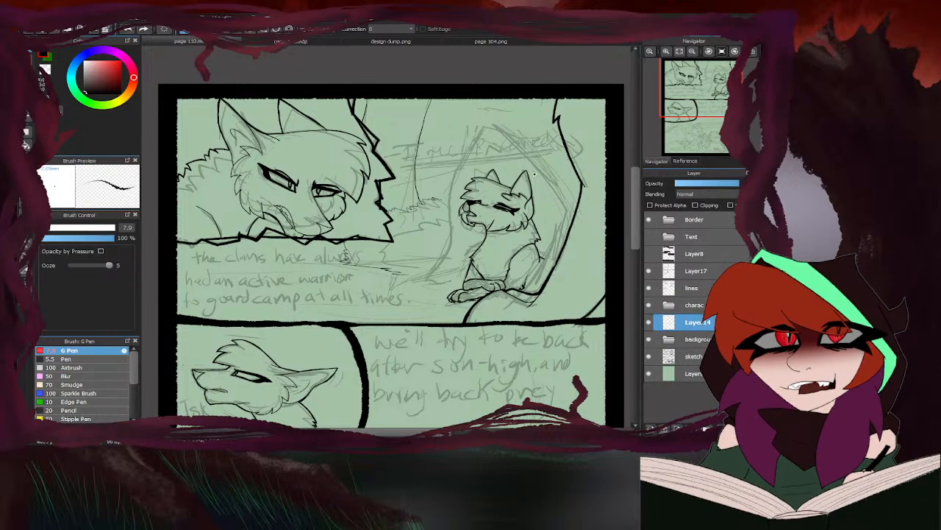
- Check page 104.png, and on page 110 ink the opening's inner right rim curving from a peak above the cat down behind its back
click(454, 42)
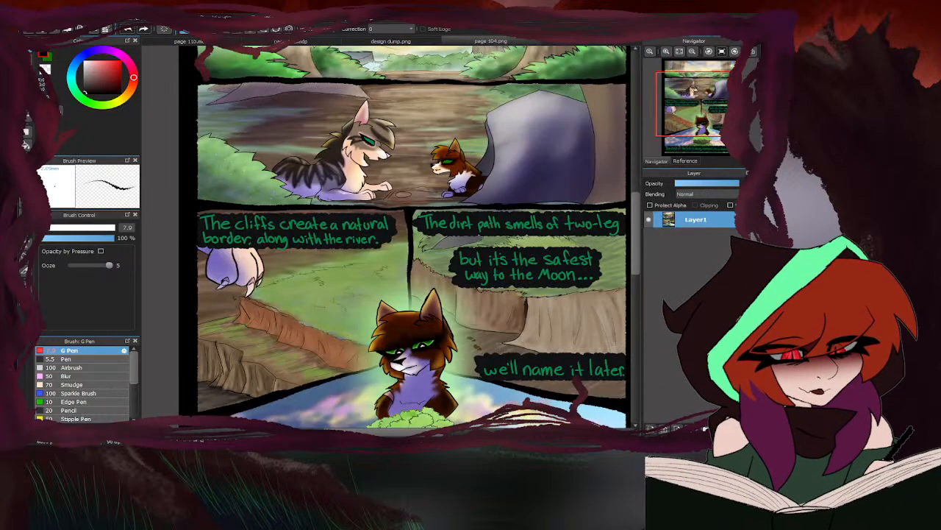
click(189, 42)
scroll(508, 144, up, 3)
mouse_move(498, 126)
mouse_down()
mouse_move(495, 143)
mouse_move(581, 196)
mouse_move(610, 237)
mouse_move(625, 317)
mouse_move(607, 381)
mouse_up()
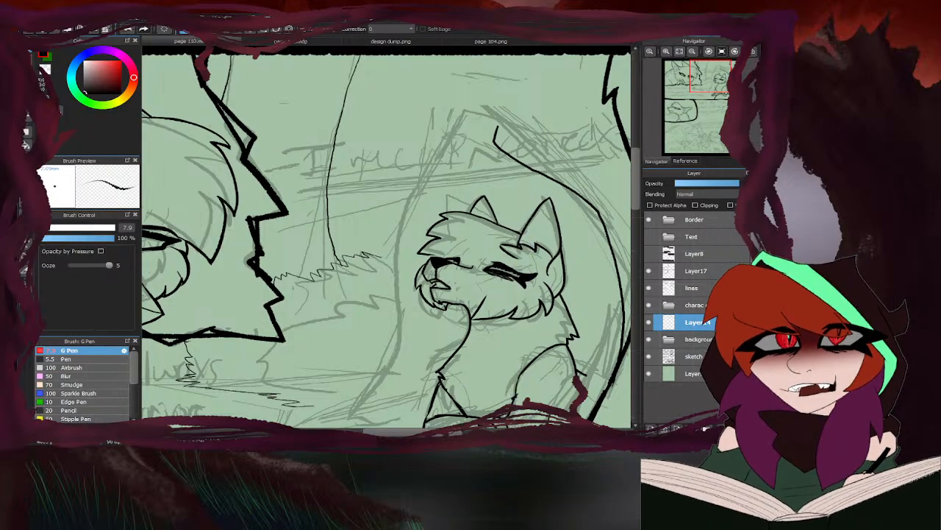
scroll(431, 256, up, 3)
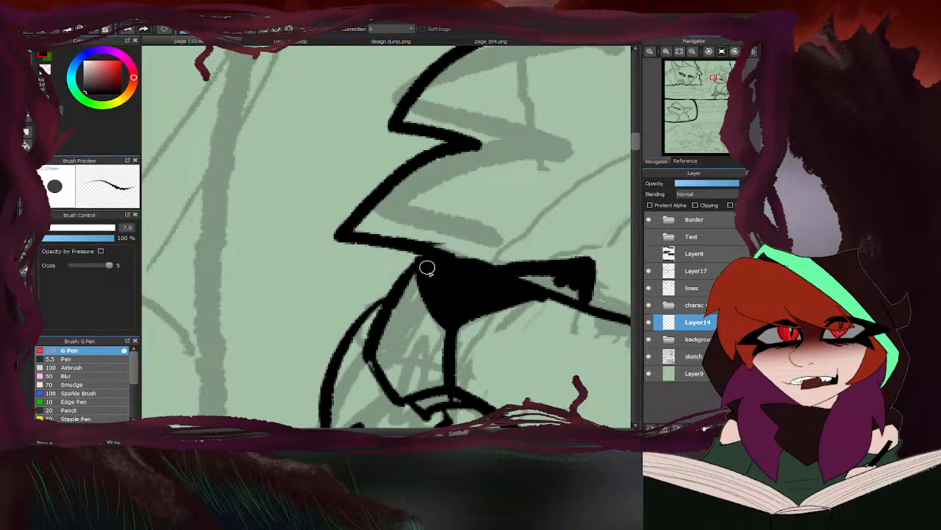
scroll(427, 267, down, 5)
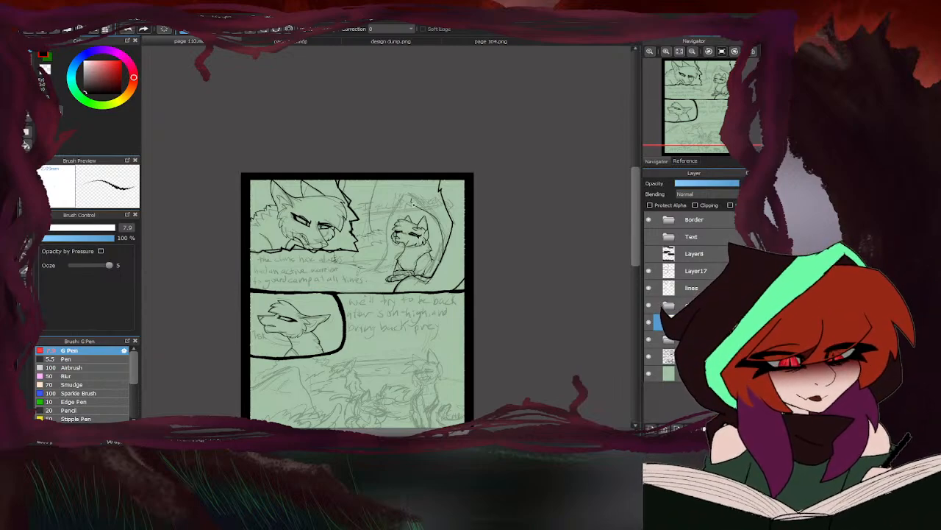
scroll(413, 202, up, 5)
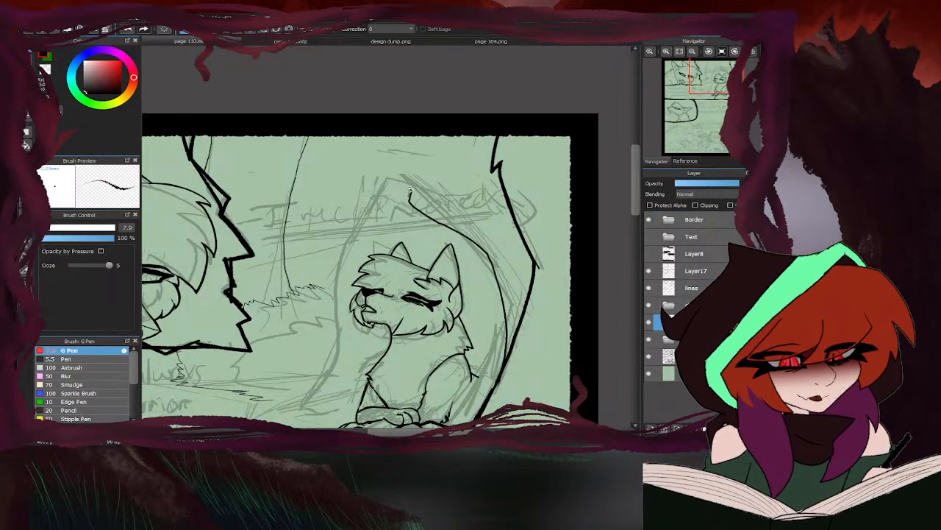
- Ink the opening's inner left rim from the peak down past the cat's face to its front paws
mouse_move(409, 192)
mouse_down()
mouse_move(396, 202)
mouse_move(417, 188)
mouse_move(345, 271)
mouse_move(359, 255)
mouse_move(342, 309)
mouse_move(347, 343)
mouse_up()
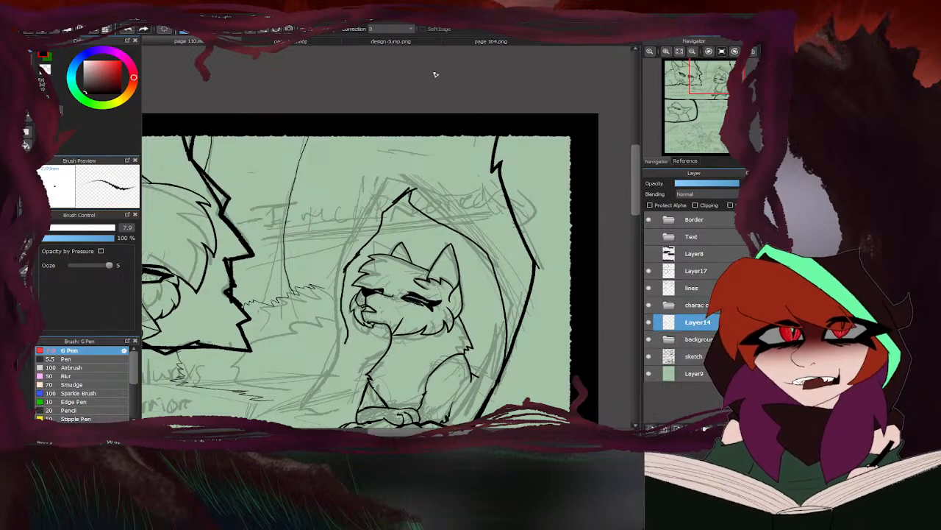
click(464, 39)
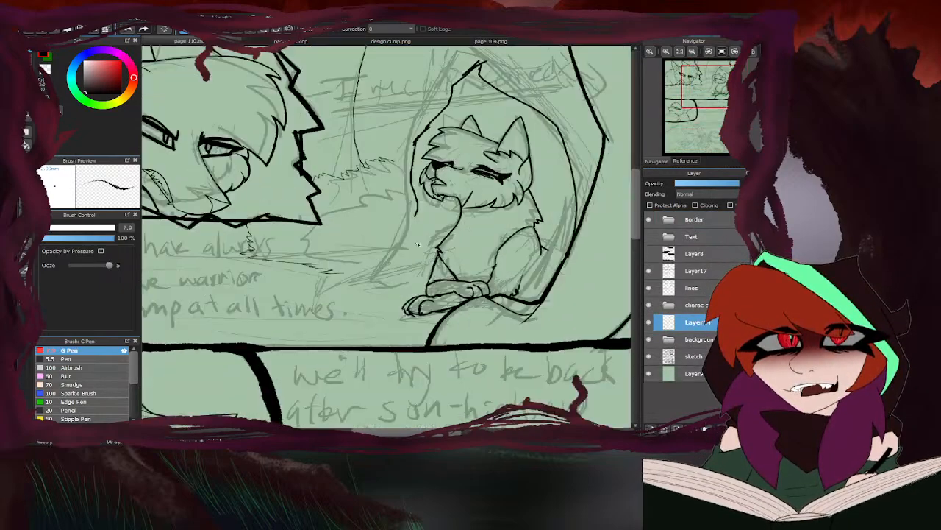
drag(416, 212, 406, 294)
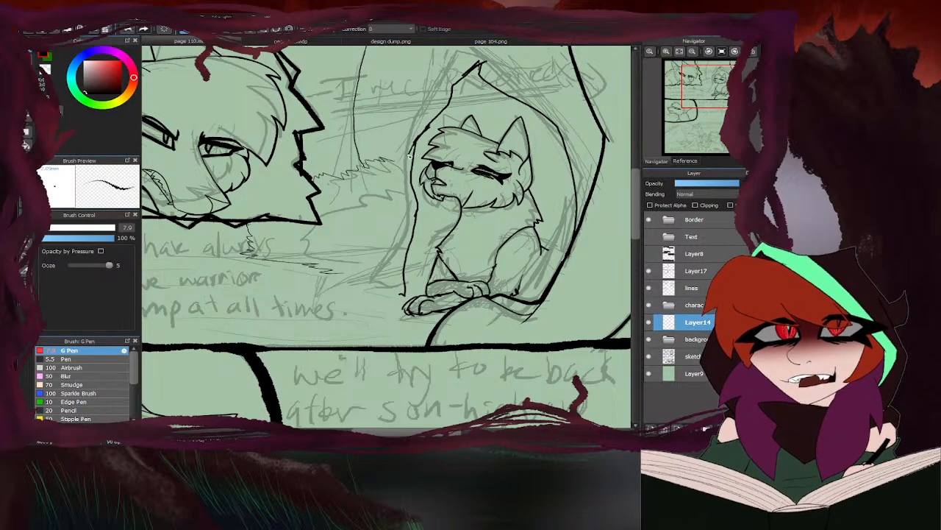
- Ink the opening's outer left rim from a flared base up past the peak, adding a short ground line in front of the cat
mouse_move(410, 155)
mouse_down()
mouse_move(393, 231)
mouse_move(358, 273)
mouse_move(384, 294)
mouse_up()
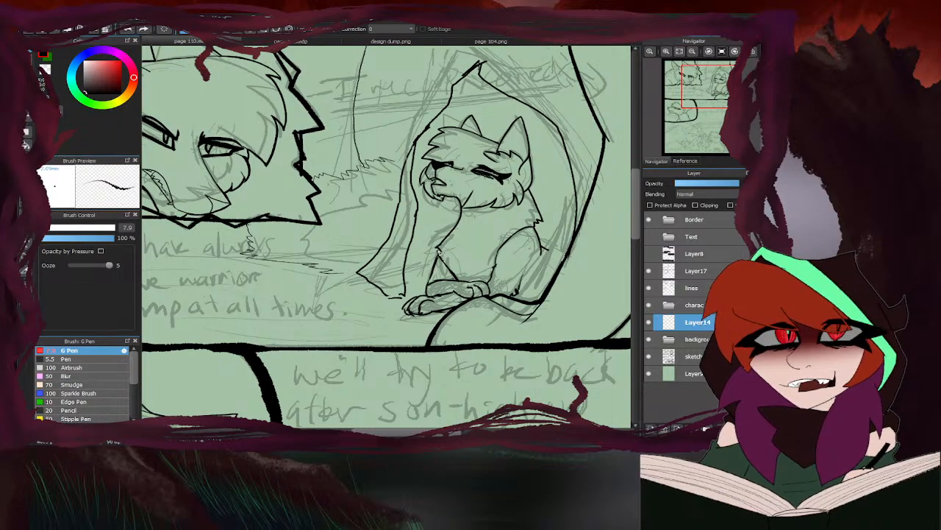
drag(404, 267, 438, 260)
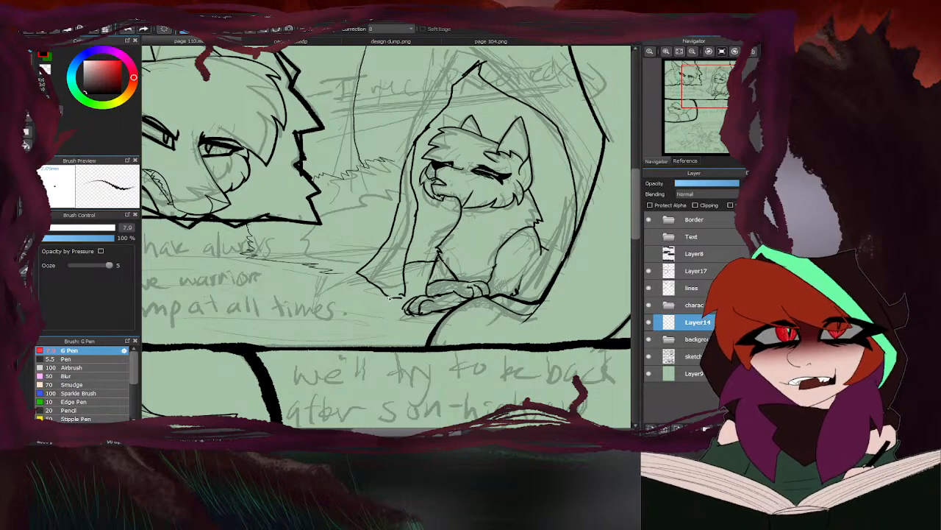
mouse_move(386, 295)
mouse_down()
mouse_move(411, 297)
mouse_move(388, 271)
mouse_move(427, 168)
mouse_move(486, 76)
mouse_move(553, 66)
mouse_up()
scroll(406, 297, down, 1)
scroll(414, 172, up, 2)
scroll(414, 179, up, 1)
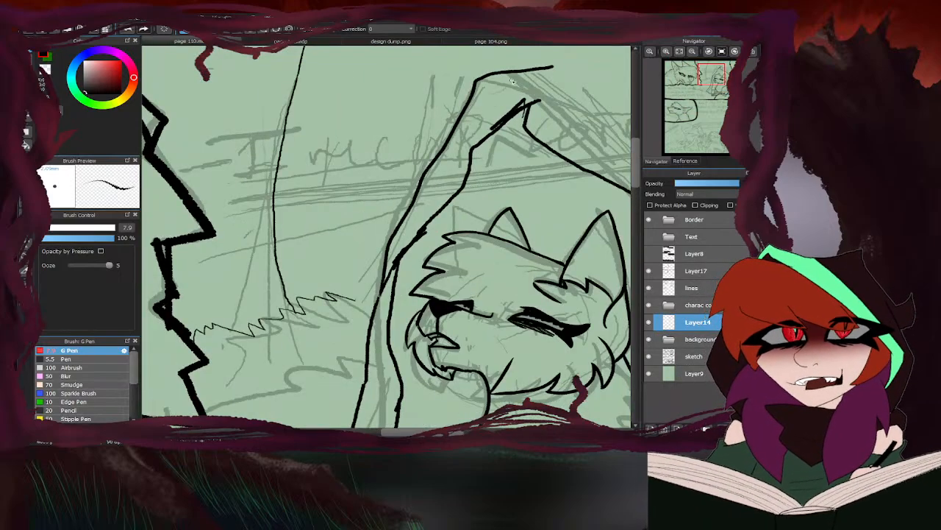
scroll(553, 68, down, 3)
scroll(483, 105, up, 2)
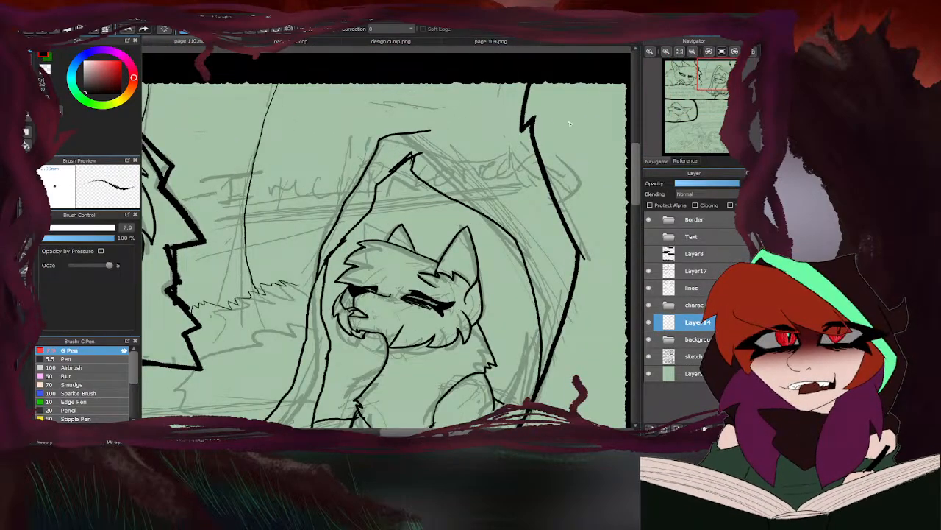
- Erase the stray line end at the inner rim's peak above the cat and return to the G Pen
key(e)
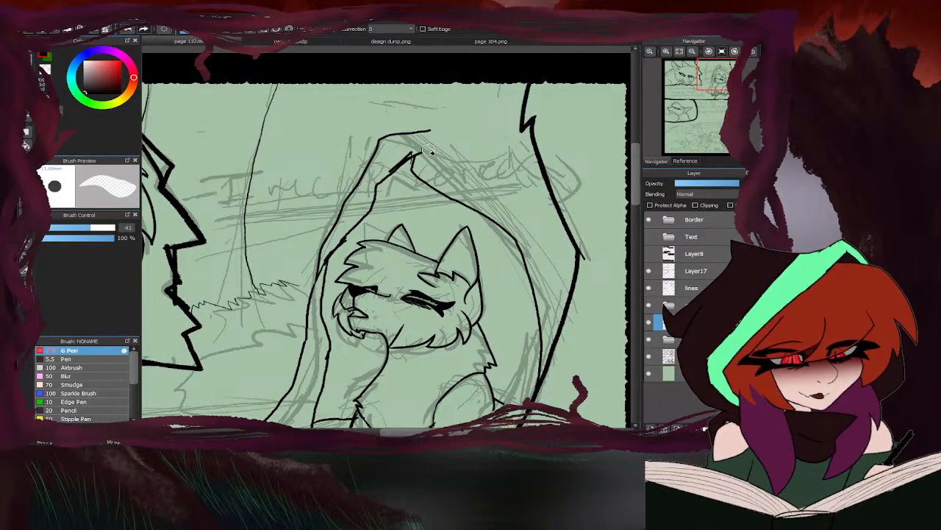
drag(431, 152, 419, 155)
scroll(537, 145, down, 1)
key(b)
scroll(336, 155, up, 1)
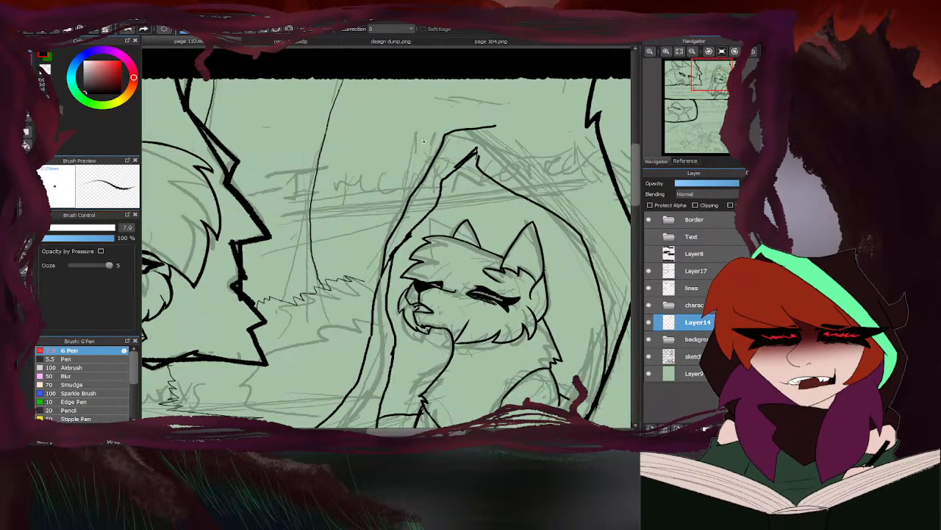
- Hide the sketch layer, doodle a rough diagram of boxes and lines in the empty bottom panel, and clear it before showing the sketch again
scroll(386, 163, down, 5)
scroll(373, 350, up, 4)
scroll(372, 354, down, 2)
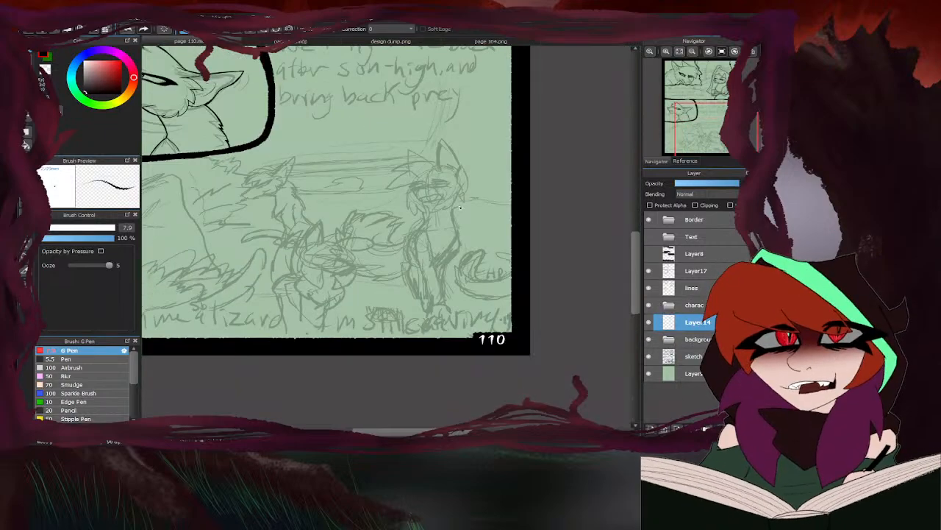
click(647, 356)
scroll(323, 220, up, 1)
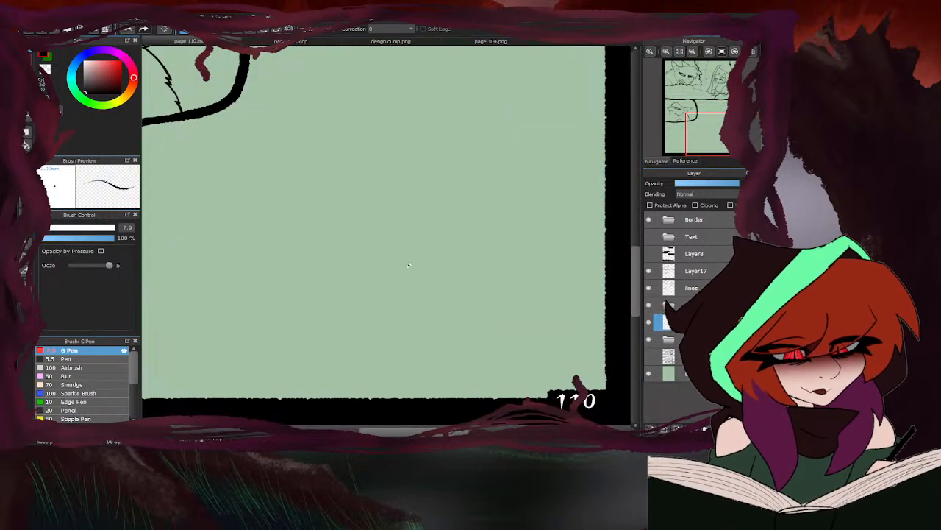
mouse_move(414, 261)
mouse_down()
mouse_move(377, 309)
mouse_move(428, 295)
mouse_move(426, 274)
mouse_move(403, 276)
mouse_move(418, 318)
mouse_up()
mouse_move(409, 266)
mouse_down()
mouse_move(404, 301)
mouse_move(412, 264)
mouse_move(434, 268)
mouse_move(428, 254)
mouse_move(423, 264)
mouse_move(411, 259)
mouse_move(437, 259)
mouse_up()
mouse_move(427, 260)
mouse_down()
mouse_move(402, 260)
mouse_move(426, 262)
mouse_up()
drag(406, 262, 416, 206)
mouse_move(416, 204)
mouse_down()
mouse_move(407, 261)
mouse_move(435, 199)
mouse_move(431, 258)
mouse_up()
drag(434, 220, 435, 201)
mouse_move(407, 233)
mouse_down()
mouse_move(368, 247)
mouse_move(366, 261)
mouse_up()
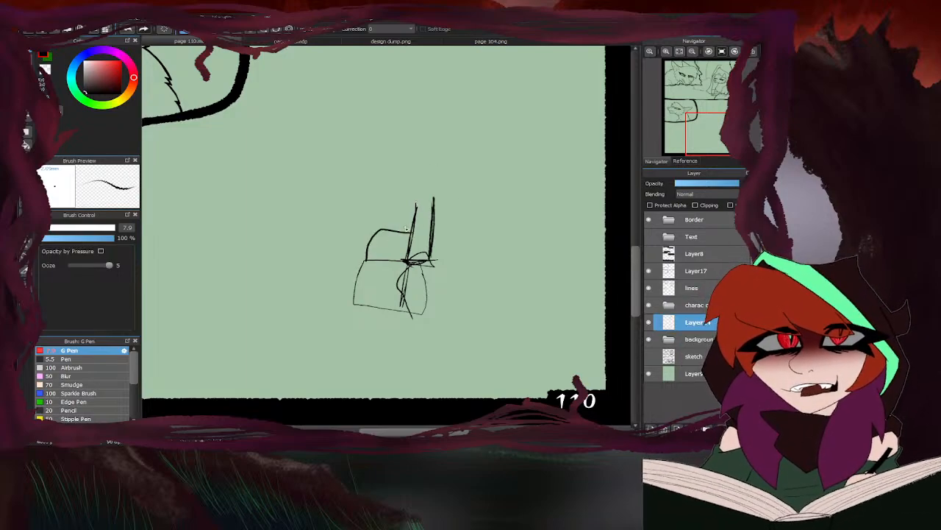
mouse_move(414, 236)
mouse_down()
mouse_move(446, 217)
mouse_move(438, 179)
mouse_move(374, 223)
mouse_up()
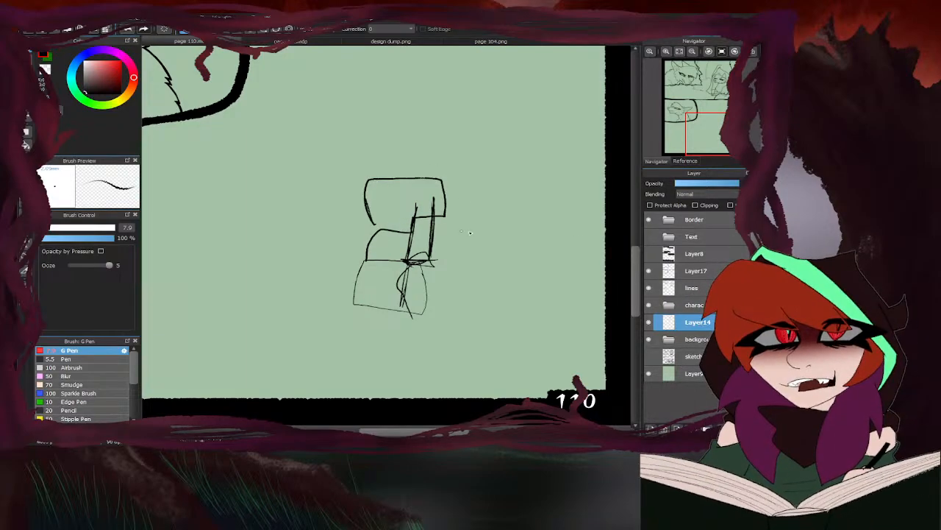
mouse_move(445, 173)
mouse_down()
mouse_move(429, 324)
mouse_move(528, 318)
mouse_move(531, 206)
mouse_move(446, 175)
mouse_up()
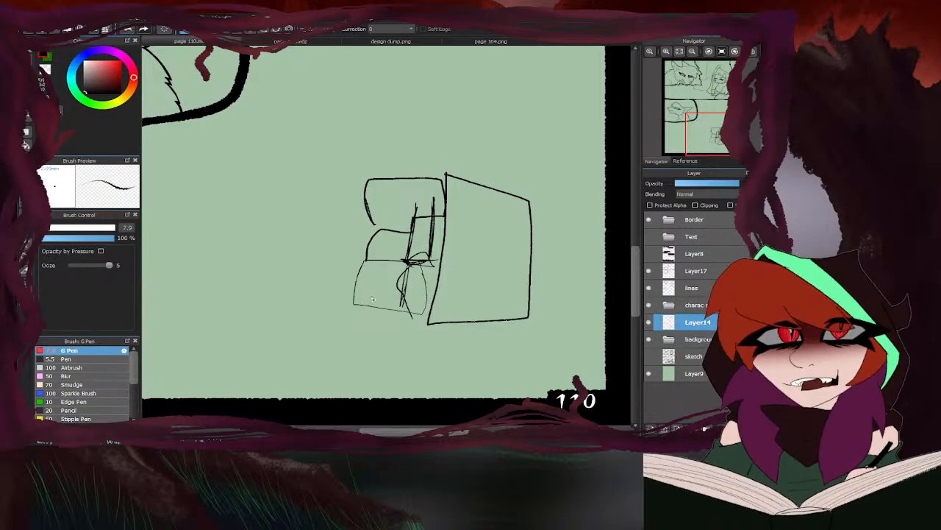
drag(374, 270, 371, 271)
mouse_move(447, 263)
mouse_down()
mouse_move(463, 259)
mouse_move(450, 255)
mouse_move(460, 228)
mouse_move(450, 222)
mouse_move(446, 257)
mouse_move(394, 275)
mouse_up()
mouse_move(446, 259)
mouse_down()
mouse_move(376, 279)
mouse_move(431, 279)
mouse_up()
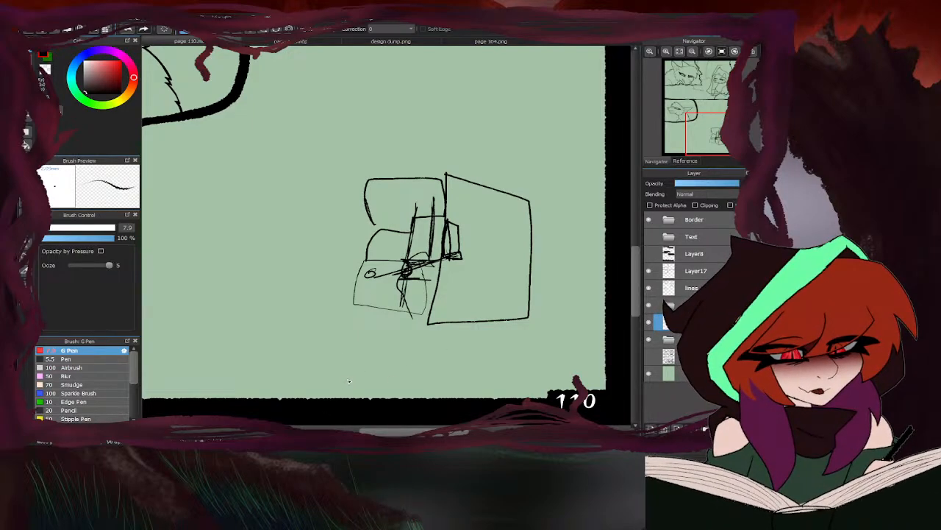
mouse_move(301, 296)
mouse_down()
mouse_move(538, 338)
mouse_move(579, 203)
mouse_move(337, 187)
mouse_move(301, 338)
mouse_up()
click(649, 356)
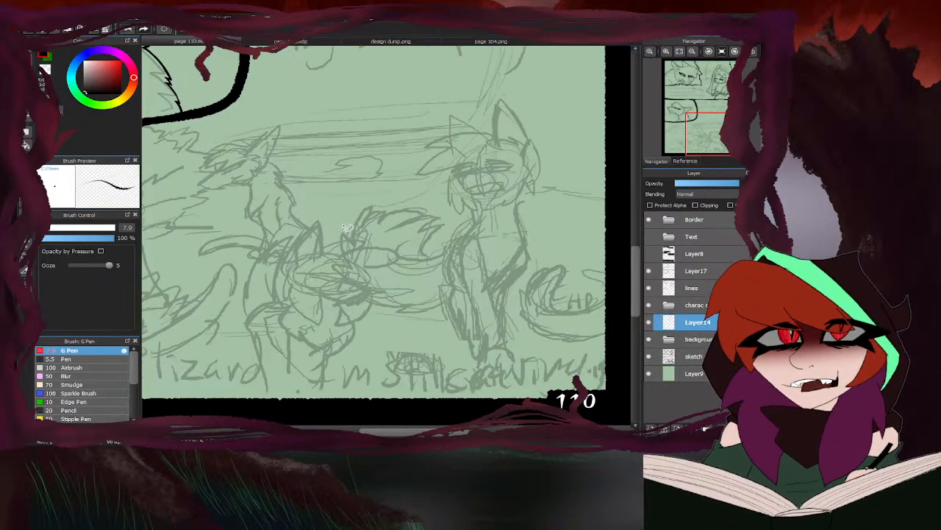
- Check page 104.png and extend the opening's outer rim on page 110 across the top to the tree's jagged right edge
scroll(404, 231, down, 2)
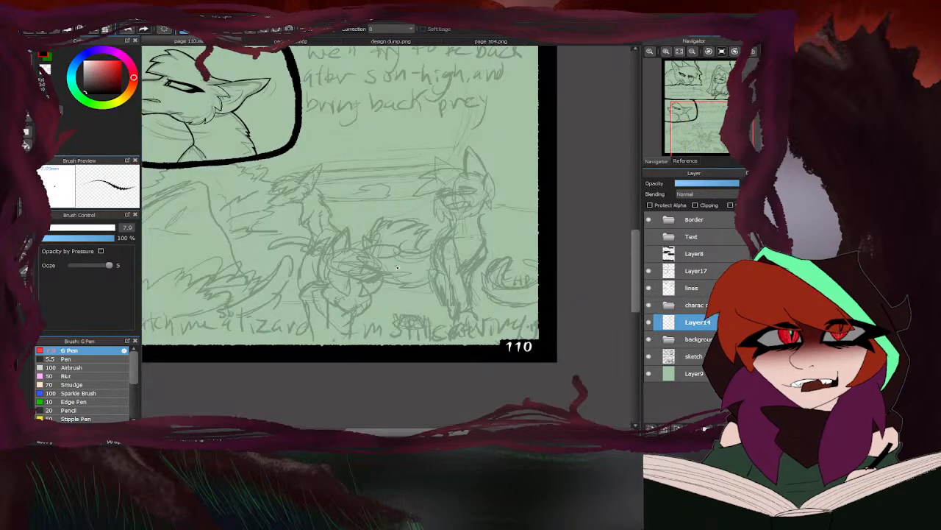
scroll(420, 328, down, 2)
scroll(445, 133, up, 3)
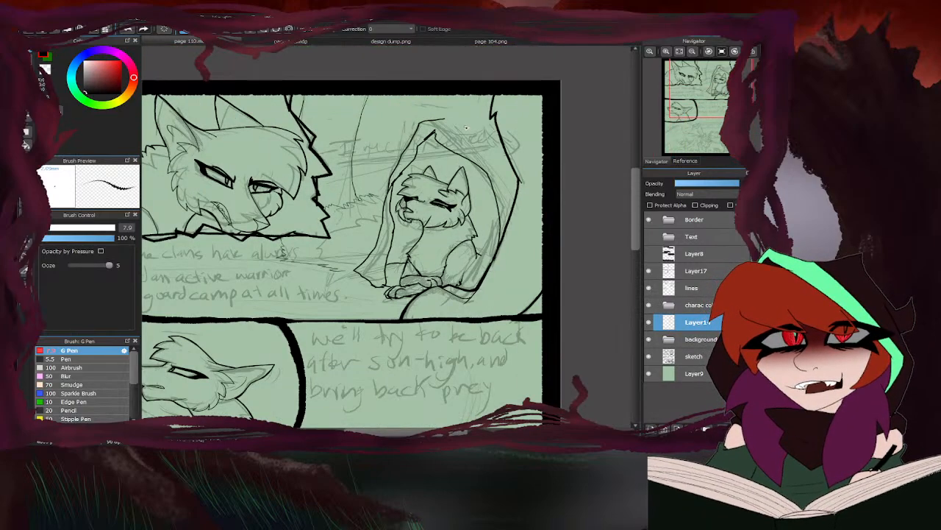
click(456, 41)
click(241, 42)
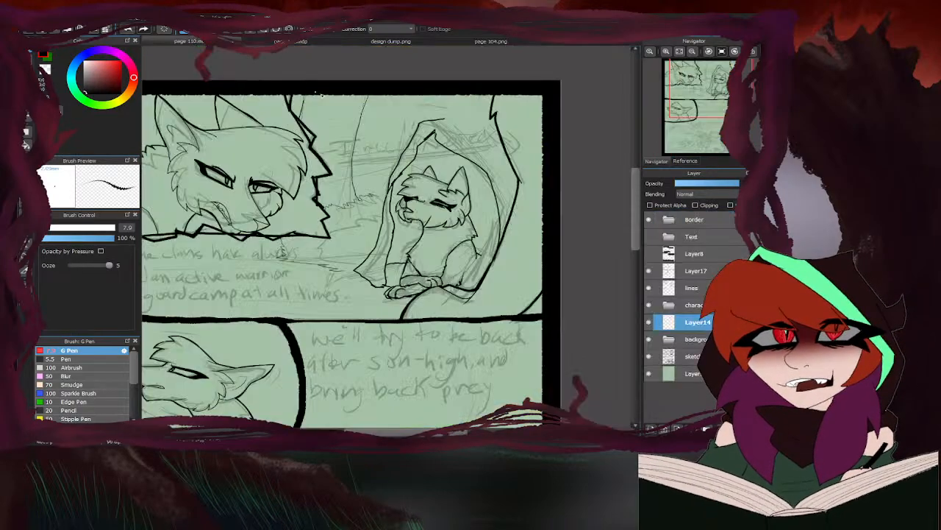
drag(440, 119, 494, 109)
- Erase the overshooting line where the outer rim meets the jagged right edge near the panel's upper border
scroll(427, 155, down, 3)
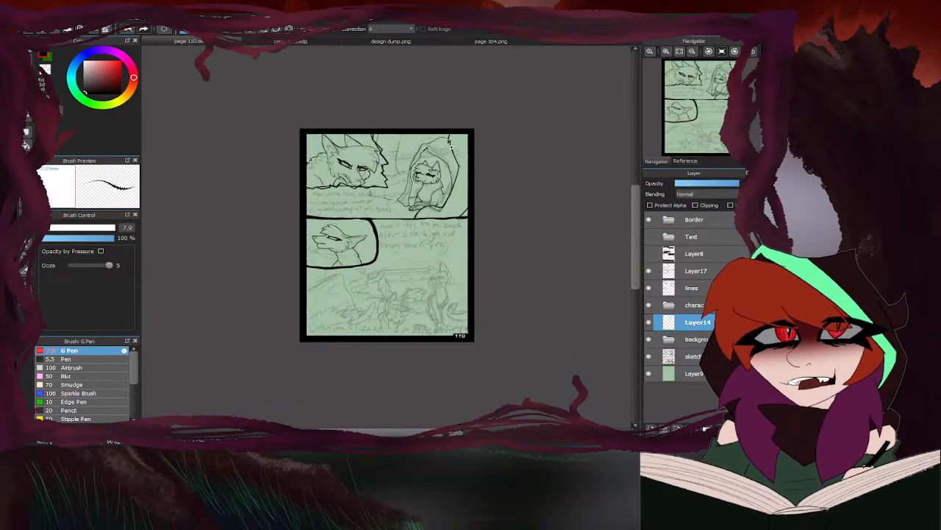
scroll(452, 140, up, 3)
key(e)
scroll(459, 125, up, 3)
drag(450, 147, 468, 149)
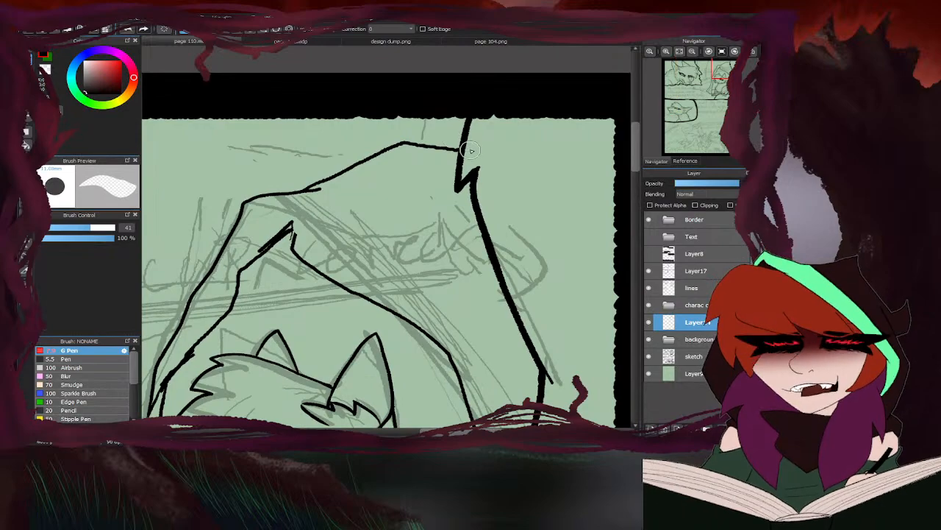
scroll(414, 163, down, 3)
key(e)
scroll(431, 208, down, 2)
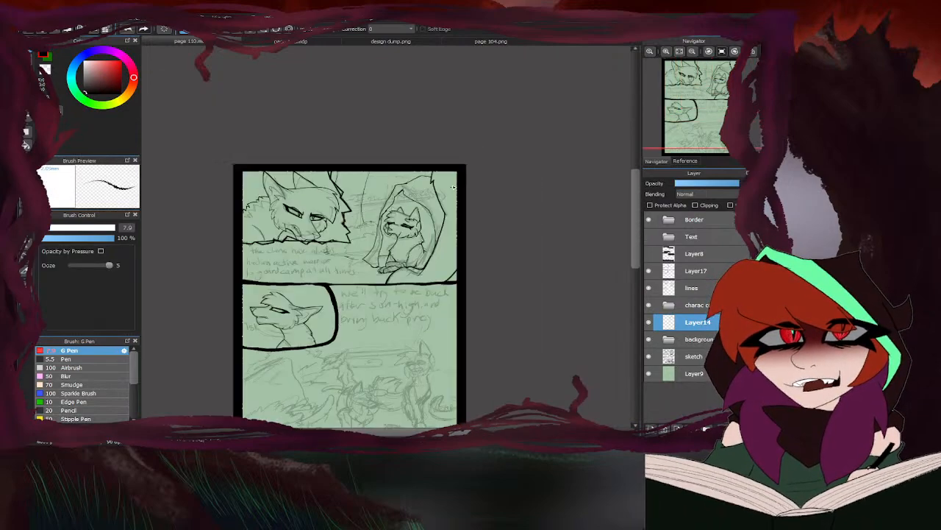
- Erase excess lines on the opening's left rim and ink another stroke along its contour
scroll(345, 285, up, 3)
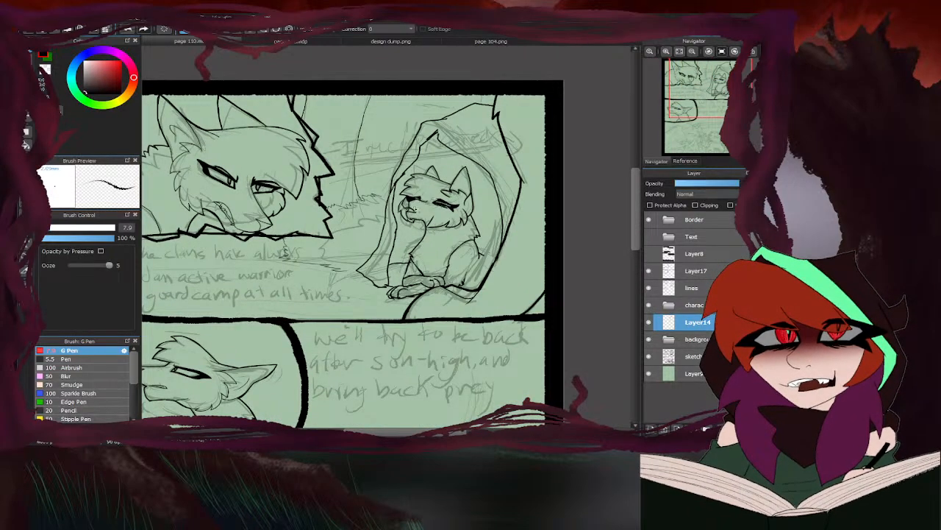
scroll(387, 193, up, 3)
key(e)
mouse_move(423, 150)
mouse_down()
mouse_move(418, 182)
mouse_move(425, 178)
mouse_move(381, 192)
mouse_up()
key(e)
scroll(382, 192, down, 5)
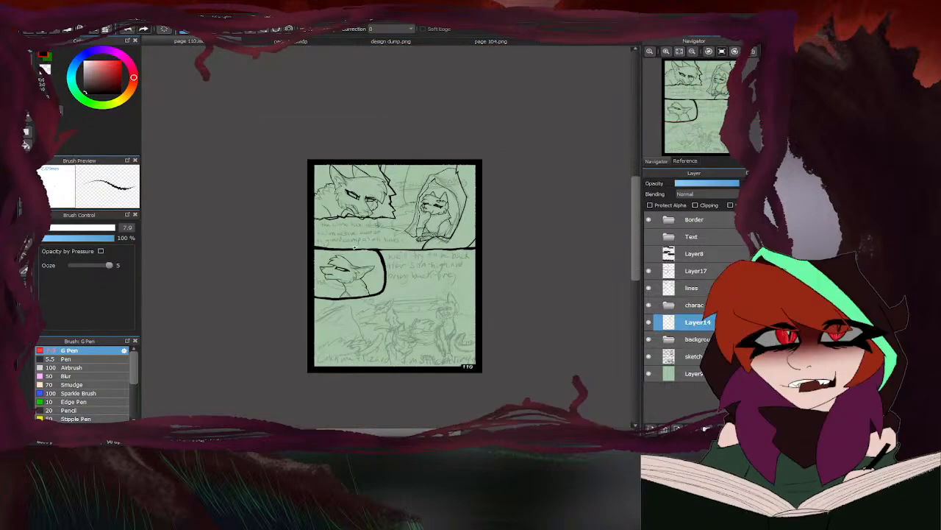
scroll(392, 217, up, 5)
mouse_move(434, 232)
mouse_down()
mouse_move(412, 227)
mouse_move(365, 246)
mouse_move(340, 275)
mouse_move(401, 301)
mouse_up()
scroll(412, 301, down, 5)
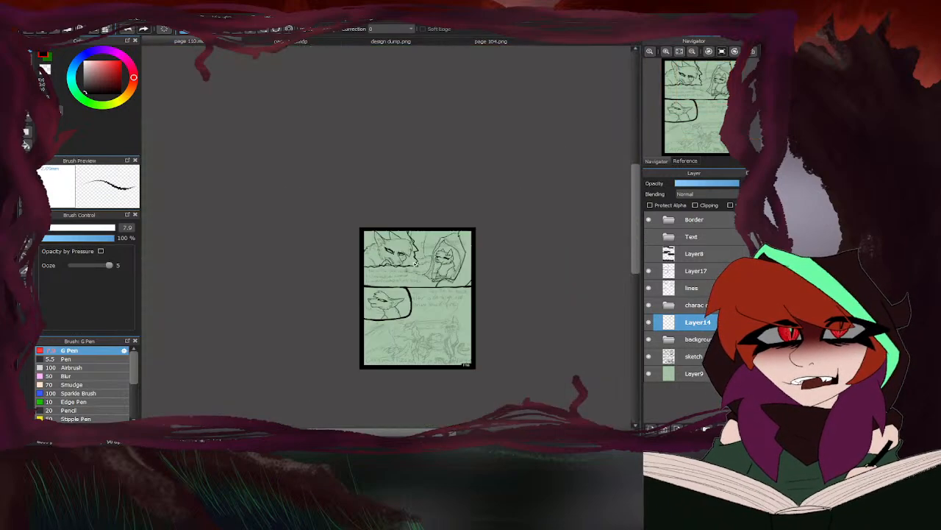
- Show and hide Layer8 to compare the black text boxes with the inked opening and panels
scroll(442, 305, up, 3)
click(647, 253)
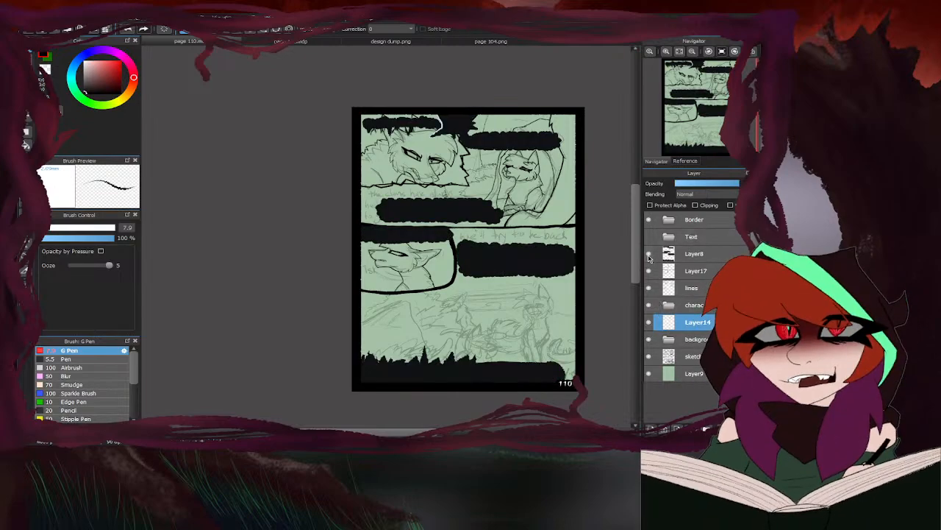
click(648, 254)
click(648, 254)
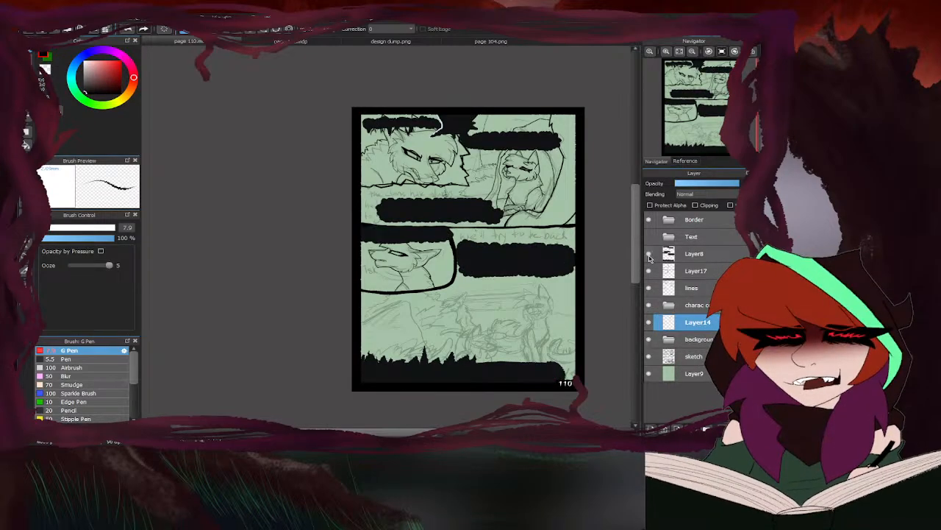
click(647, 254)
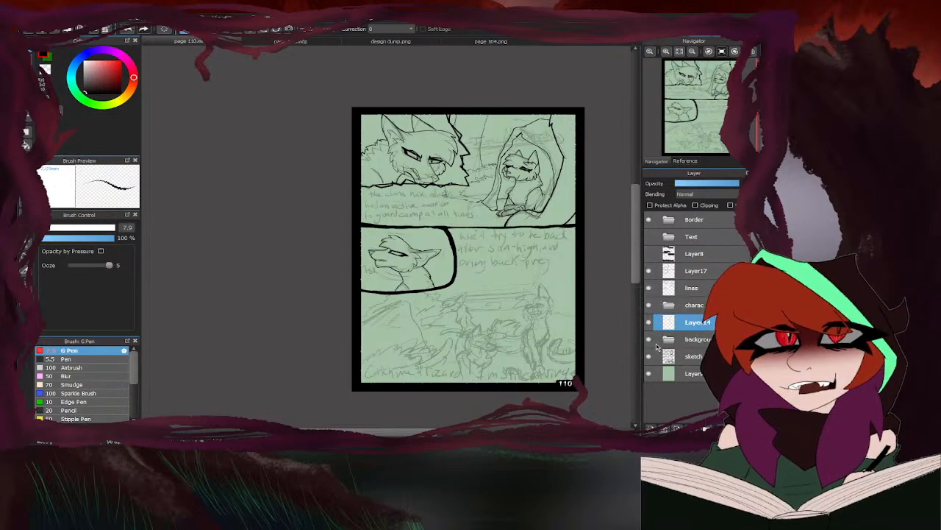
- Ink the nose bridge and the muzzle's front edge on the seated right-hand cat in page 110's bottom panel, on the lines layer
scroll(442, 276, down, 3)
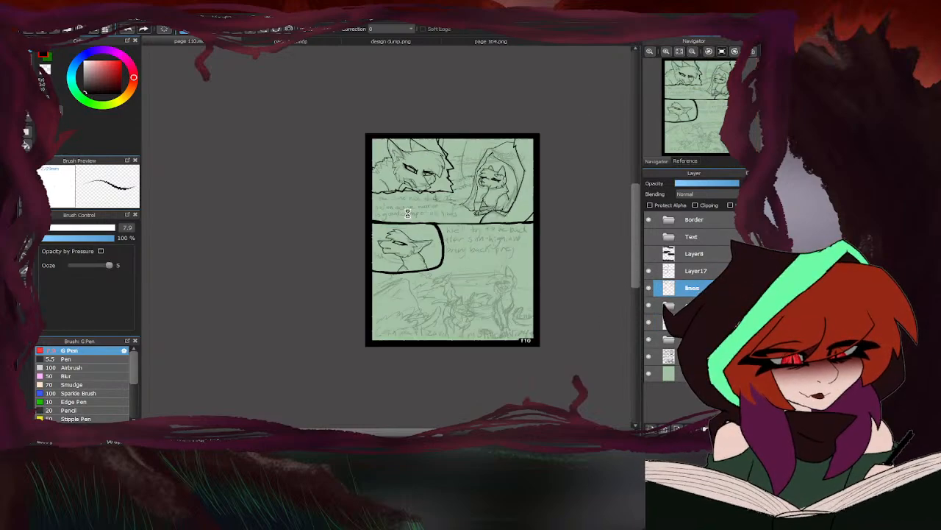
scroll(445, 300, up, 8)
scroll(423, 311, down, 3)
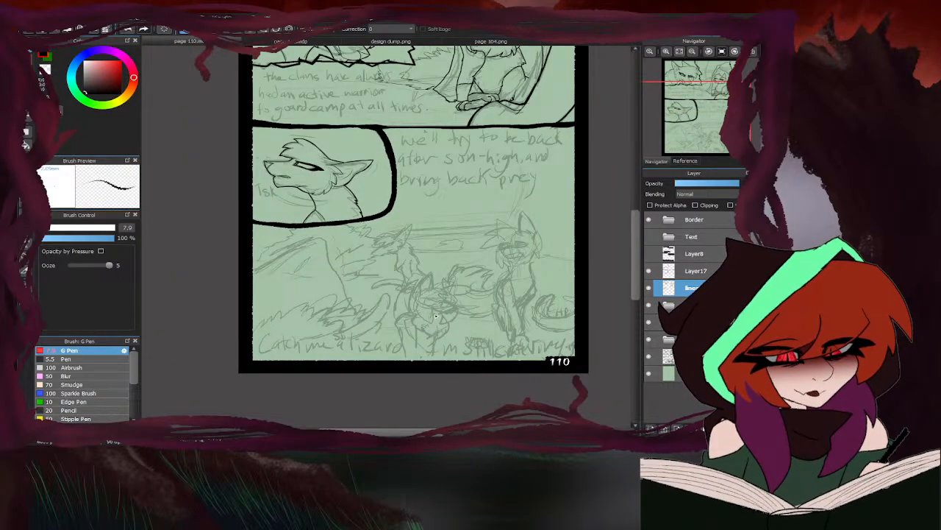
scroll(467, 304, up, 6)
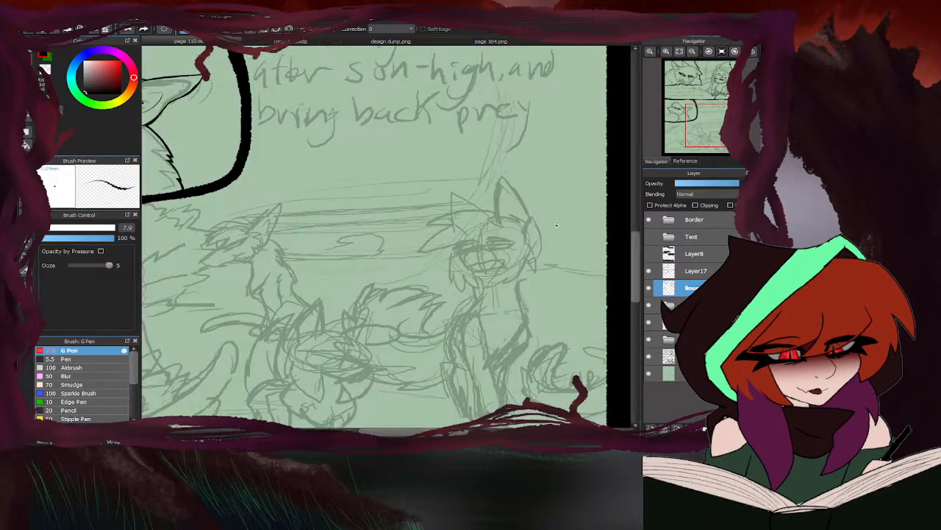
scroll(471, 209, down, 2)
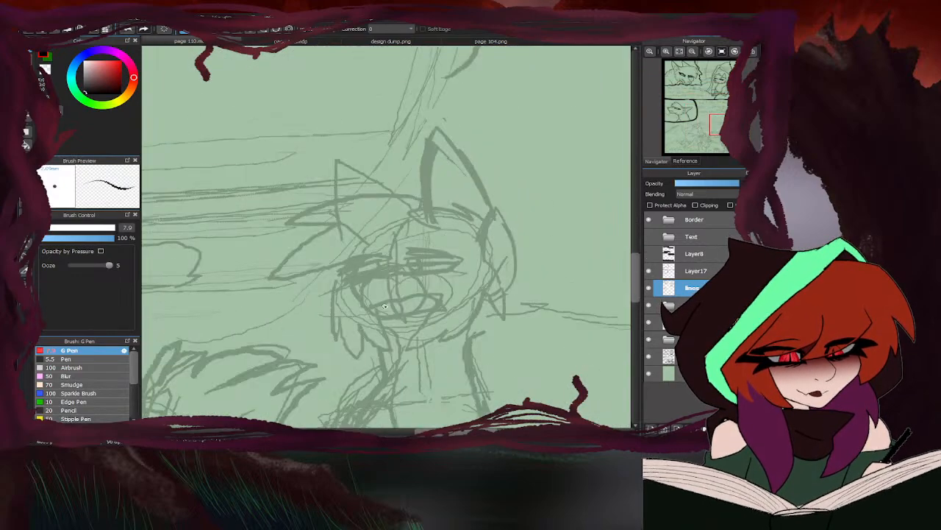
scroll(384, 306, up, 3)
mouse_move(409, 235)
mouse_down()
mouse_move(399, 250)
mouse_move(332, 259)
mouse_up()
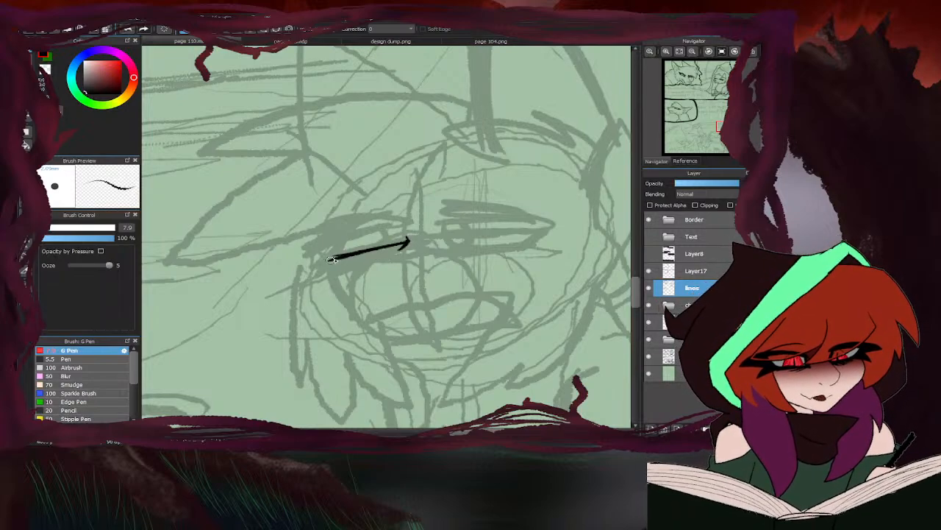
mouse_move(403, 233)
mouse_down()
mouse_move(324, 261)
mouse_move(345, 287)
mouse_up()
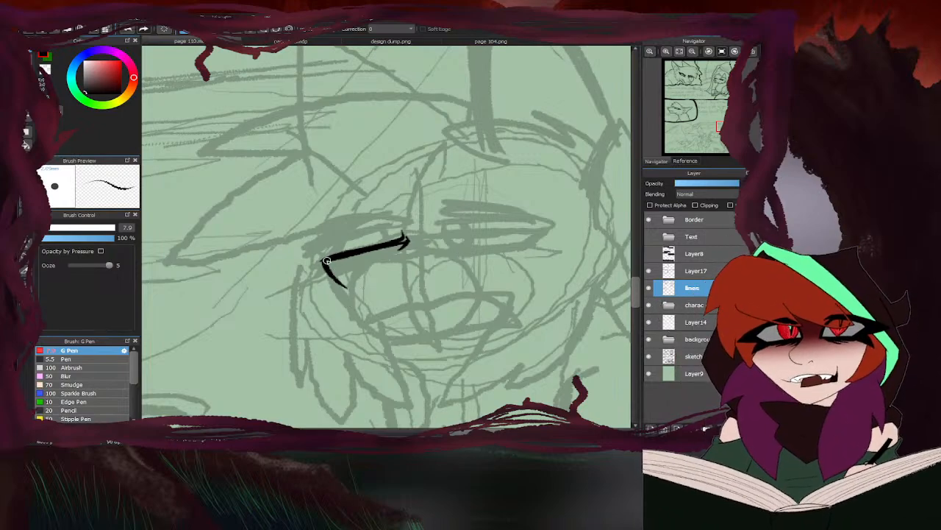
drag(324, 261, 373, 324)
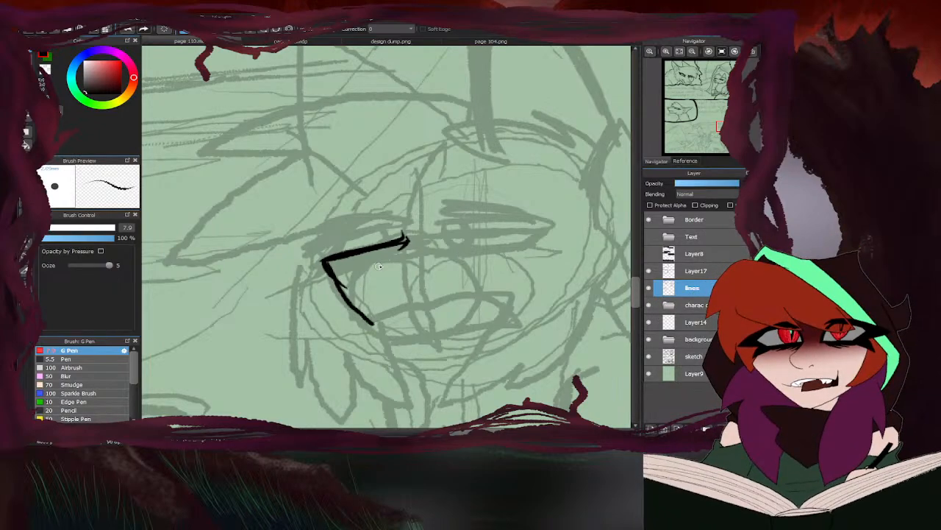
- Close page 104.png and ink the right-hand cat's nose, open mouth and chin on page 110
click(463, 43)
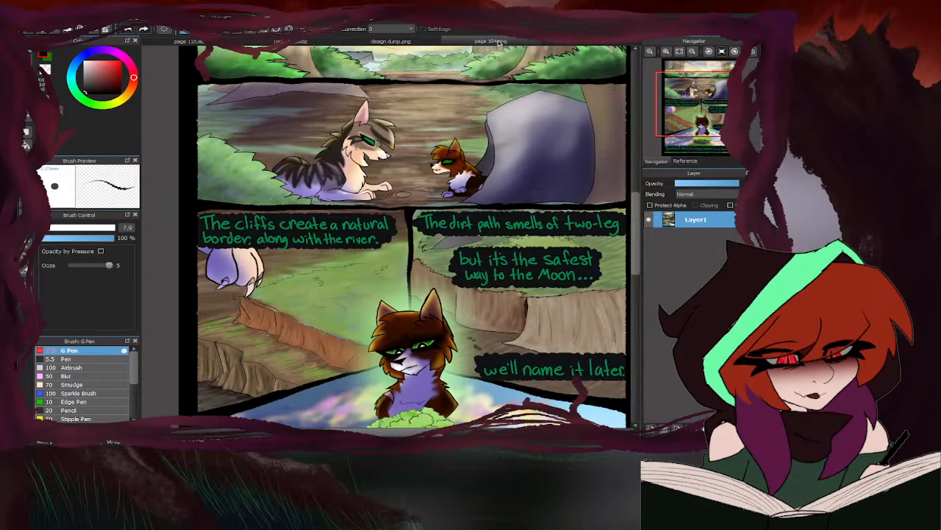
key(ctrl+w)
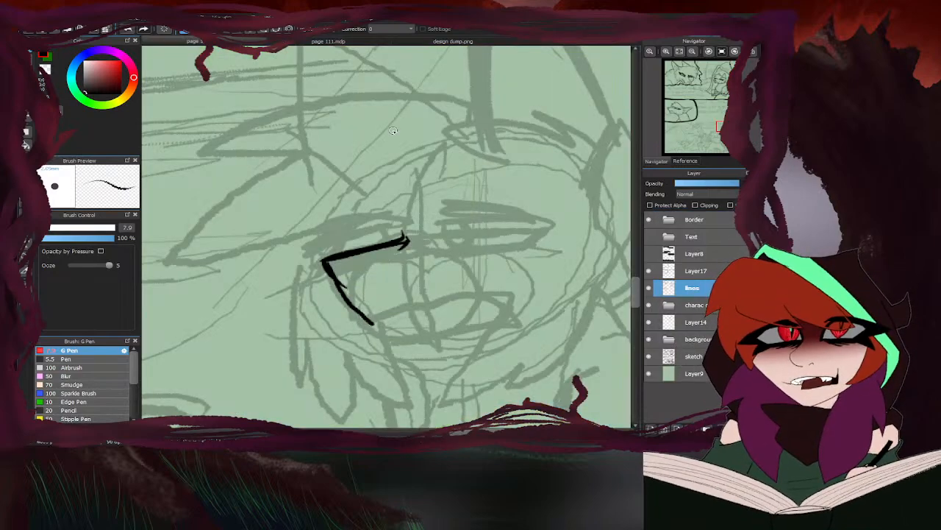
mouse_move(375, 323)
mouse_down()
mouse_move(479, 292)
mouse_move(501, 305)
mouse_move(438, 324)
mouse_move(469, 316)
mouse_move(390, 325)
mouse_up()
mouse_move(324, 260)
mouse_down()
mouse_move(398, 257)
mouse_move(363, 279)
mouse_move(327, 270)
mouse_move(375, 272)
mouse_move(374, 287)
mouse_move(368, 280)
mouse_move(387, 301)
mouse_move(386, 317)
mouse_move(389, 306)
mouse_move(381, 314)
mouse_move(411, 302)
mouse_up()
scroll(435, 203, down, 5)
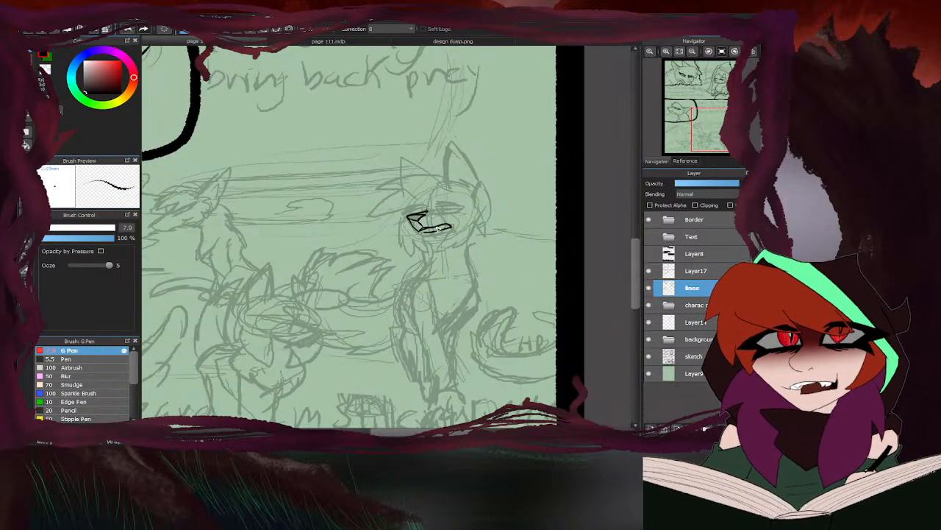
scroll(437, 227, up, 5)
mouse_move(356, 256)
mouse_down()
mouse_move(361, 286)
mouse_move(435, 300)
mouse_move(519, 243)
mouse_up()
scroll(471, 239, down, 5)
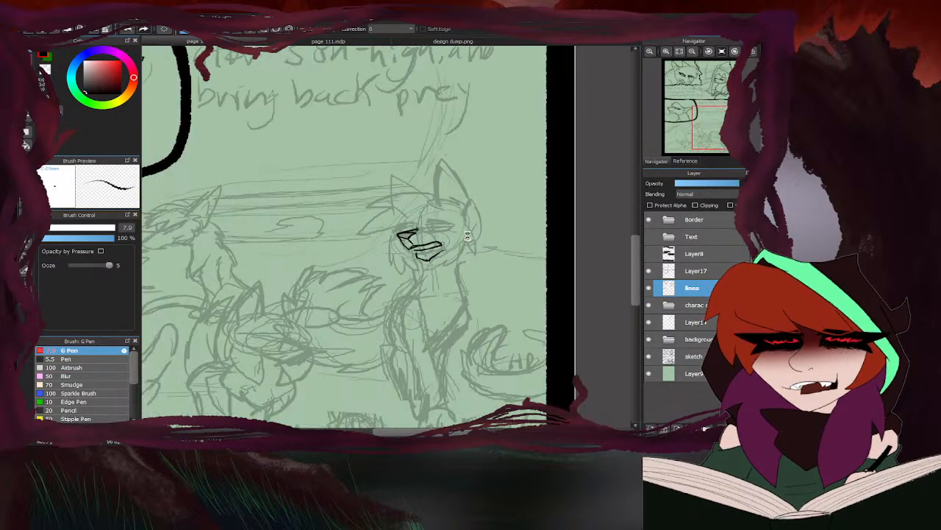
scroll(467, 235, down, 3)
scroll(465, 229, up, 6)
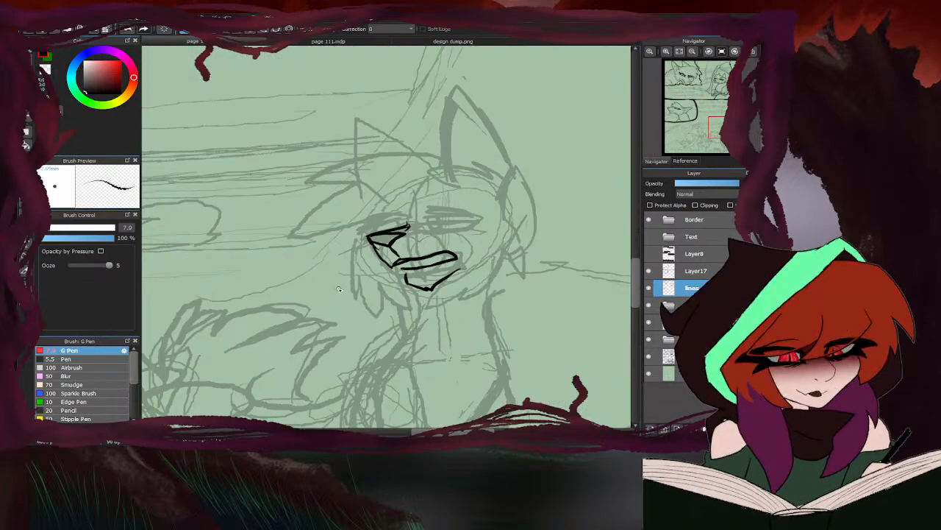
- Erase the stray stroke at the upper end of the right-hand cat's nose bridge
key(e)
scroll(414, 213, up, 5)
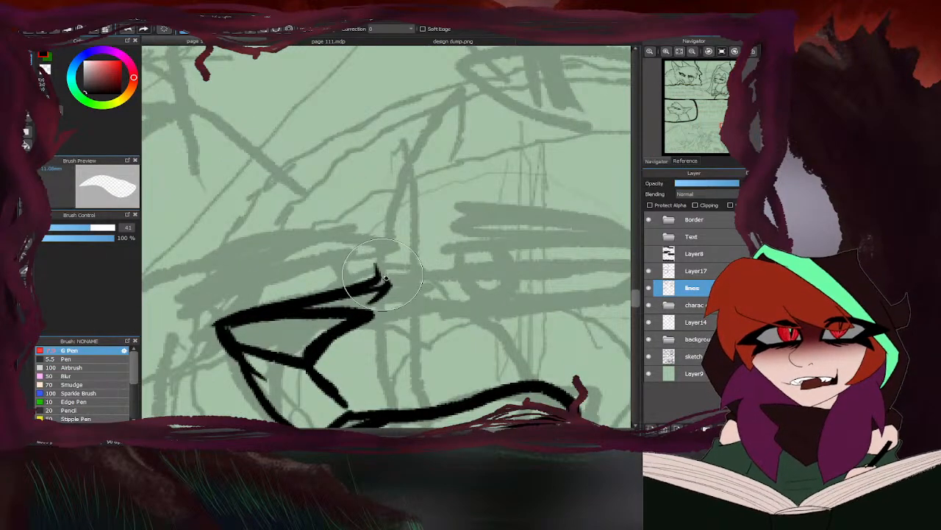
mouse_move(391, 278)
mouse_down()
mouse_move(375, 299)
mouse_move(455, 247)
mouse_up()
scroll(409, 253, down, 5)
scroll(441, 250, up, 4)
key(b)
scroll(455, 247, down, 5)
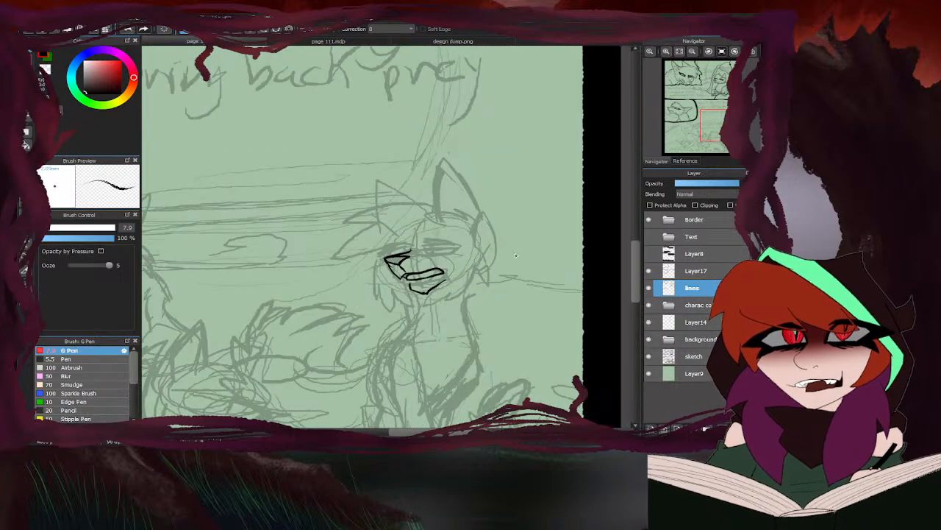
- Refine the mouth corner and the front of the muzzle with short ink strokes, erasing the overlapping bits
scroll(444, 275, up, 5)
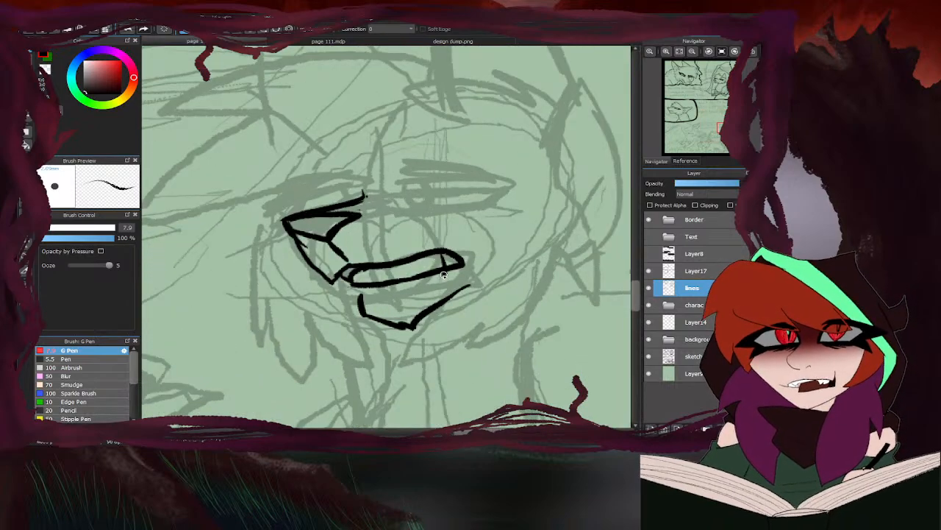
key(e)
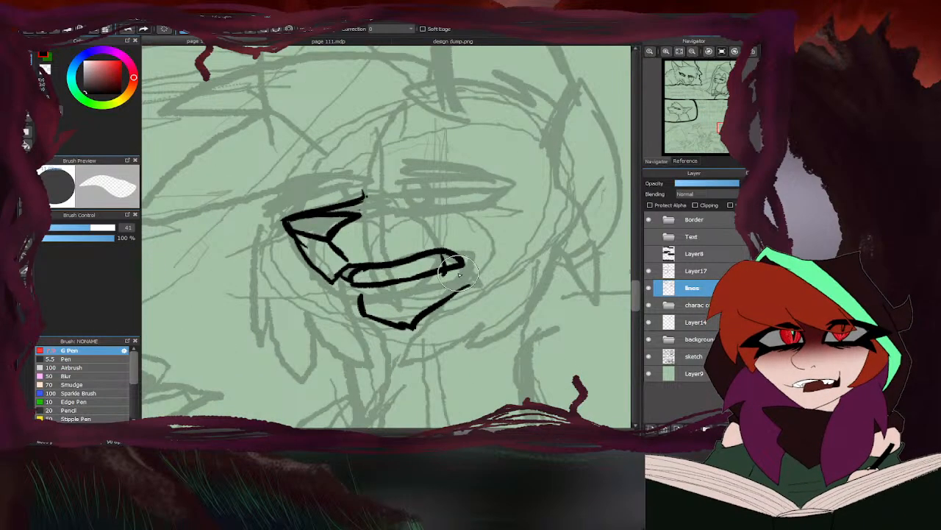
key(b)
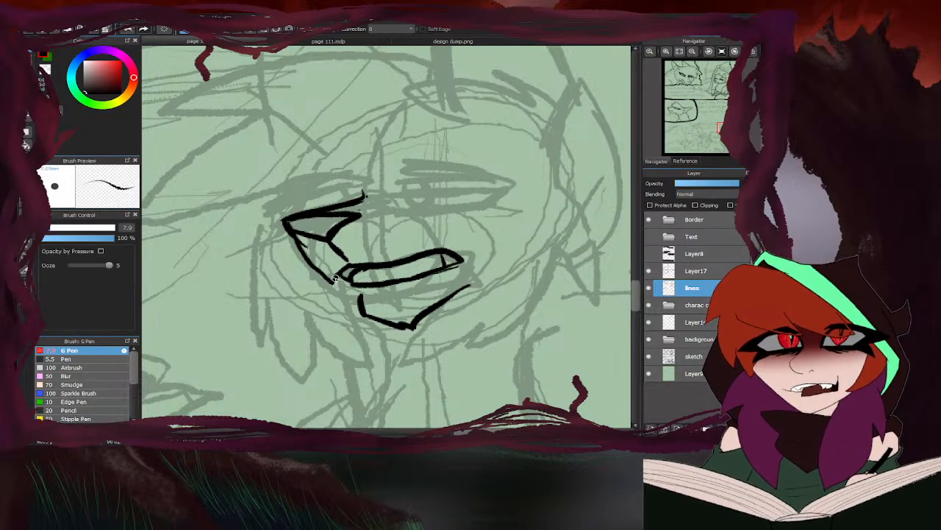
drag(338, 281, 317, 276)
key(e)
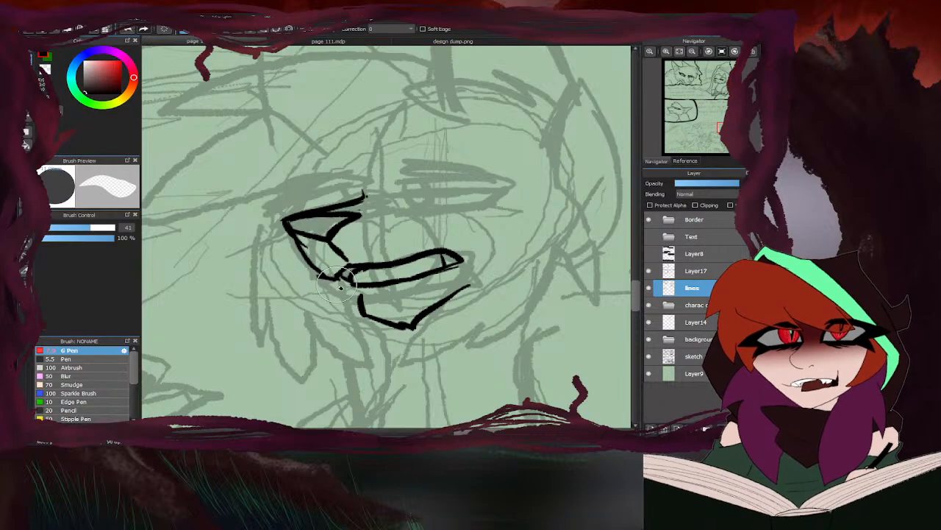
key(b)
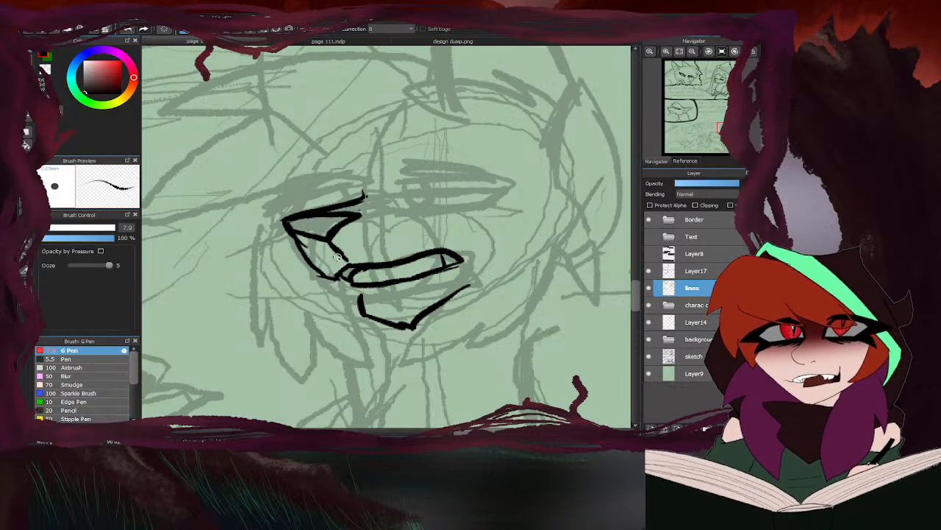
scroll(339, 264, down, 3)
scroll(346, 278, up, 4)
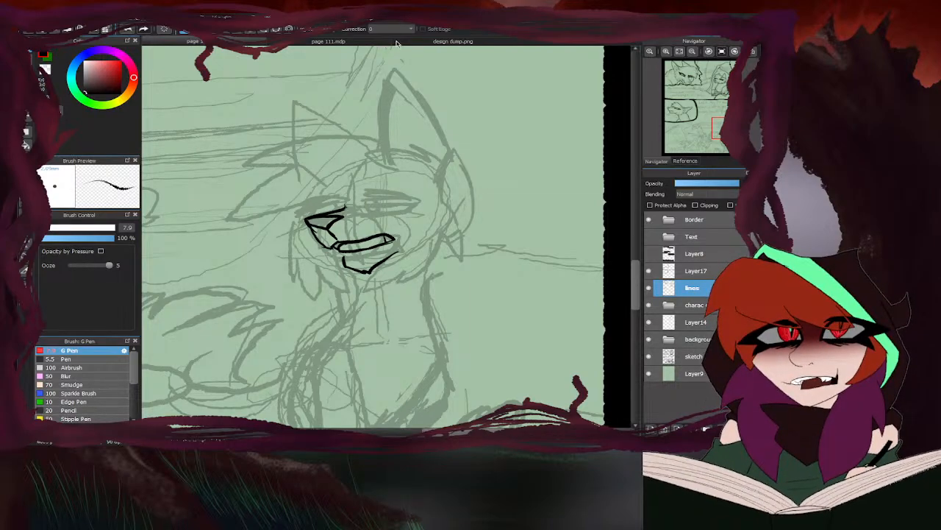
- Check Ivywhisper's design in design dump.png and ink a short cheek stroke on page 110's right-hand cat
click(427, 42)
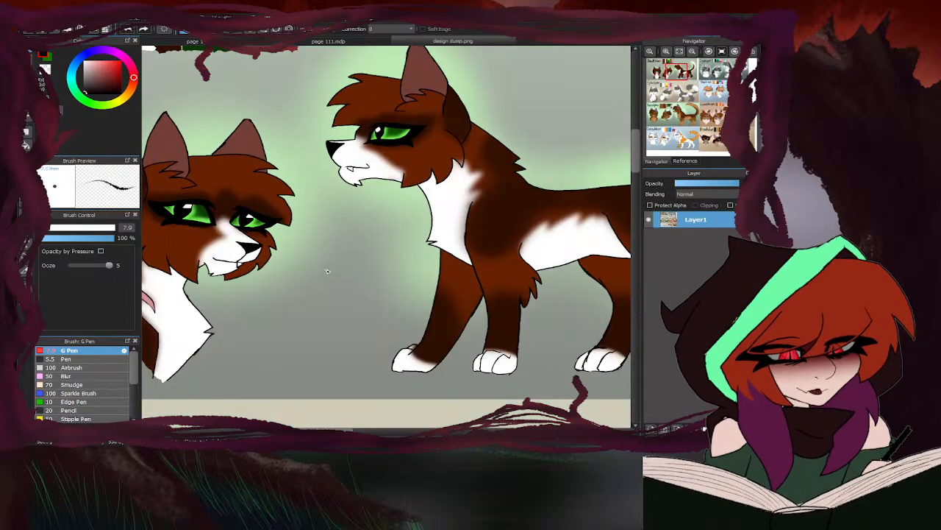
scroll(328, 303, down, 3)
scroll(461, 302, up, 3)
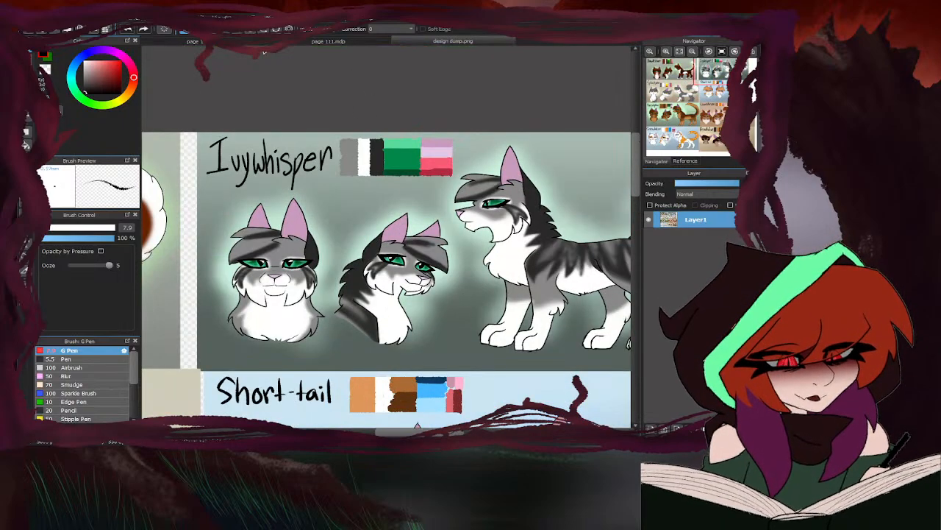
click(256, 43)
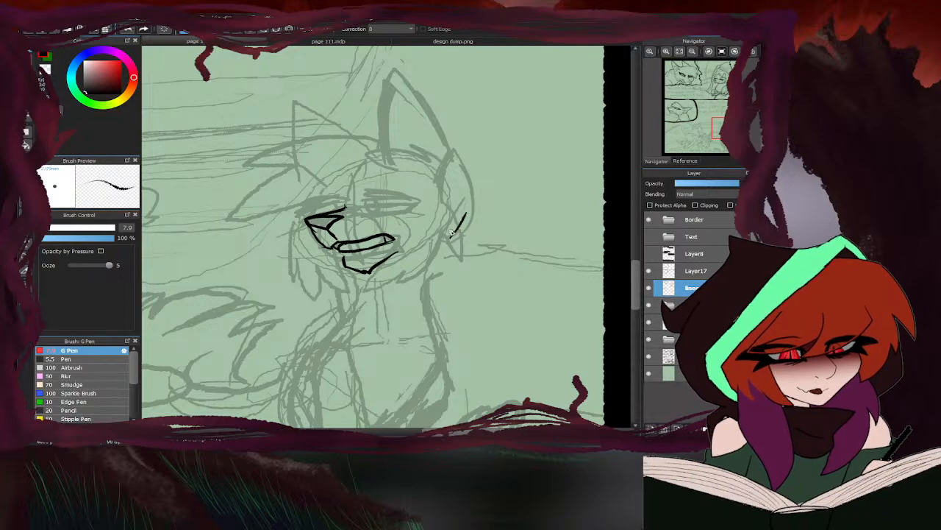
click(405, 42)
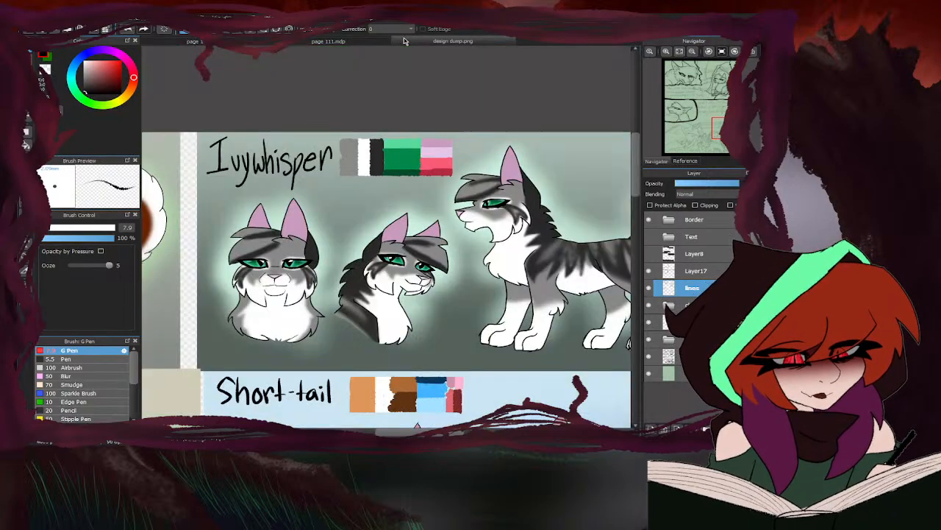
click(260, 42)
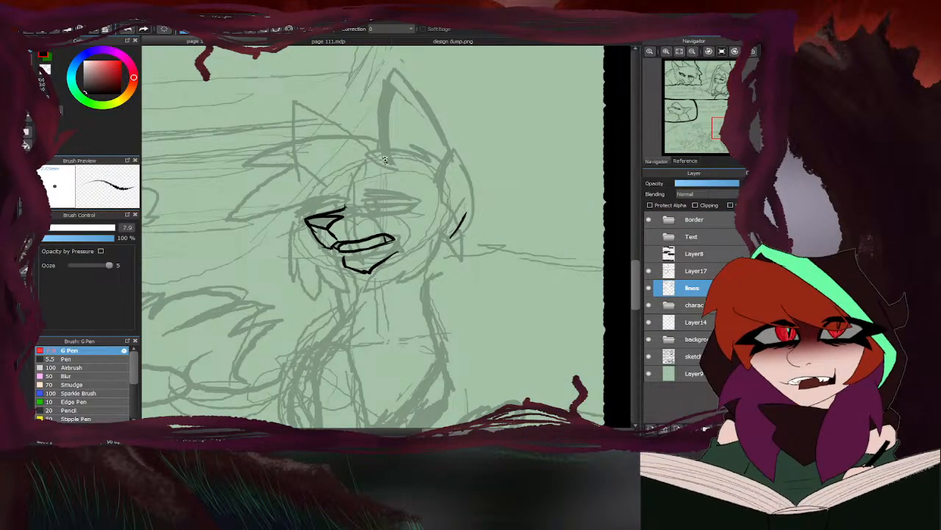
- Ink the right-hand cat's tall ear and its inner edge on page 110, using Ivywhisper's design as reference
mouse_move(383, 161)
mouse_down()
mouse_move(392, 59)
mouse_move(448, 145)
mouse_move(441, 183)
mouse_up()
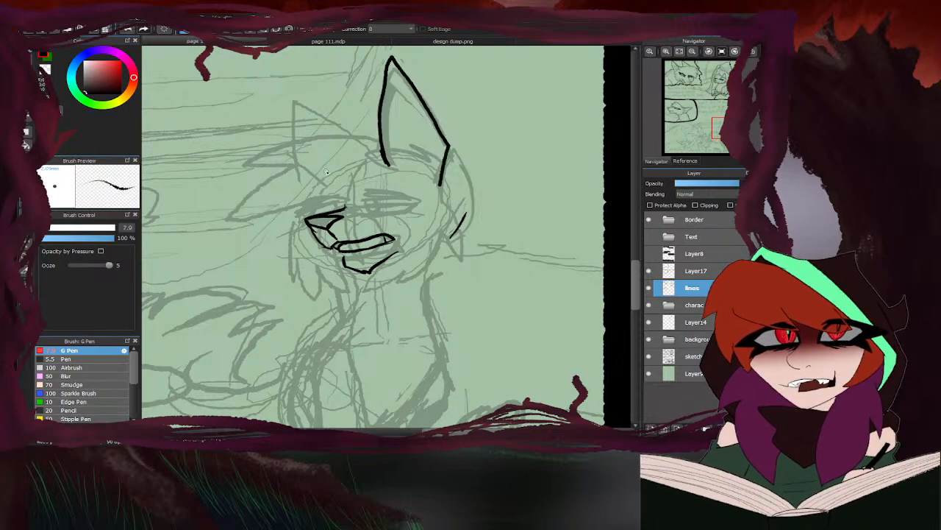
click(432, 41)
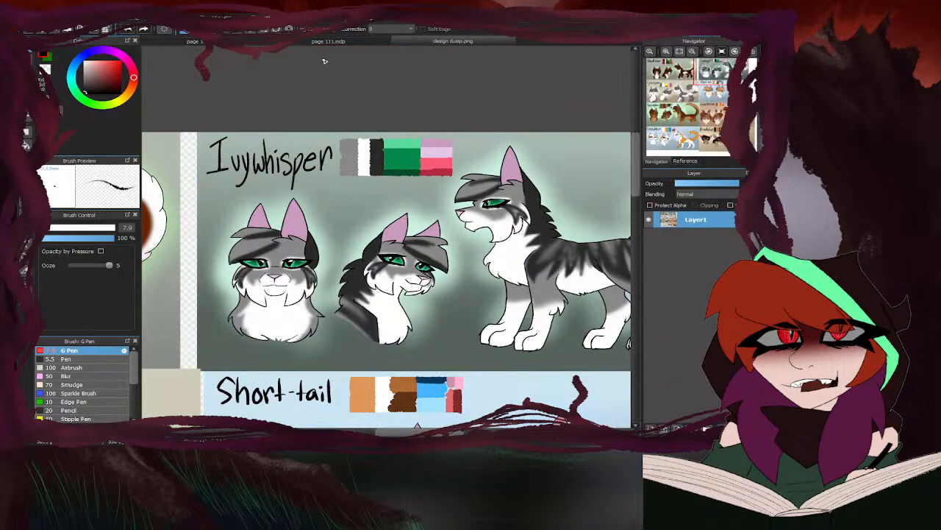
click(245, 43)
drag(441, 186, 408, 80)
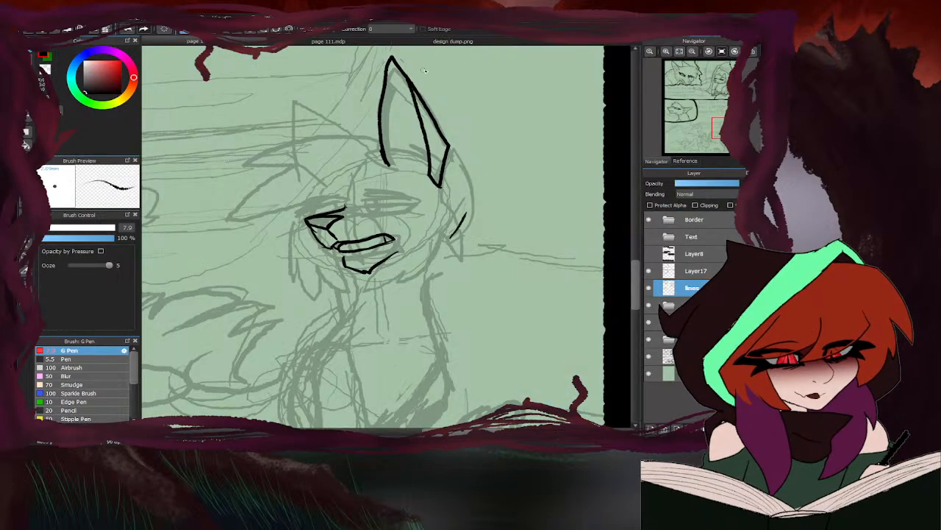
- Erase the excess line at the ear's base, undo the last change and thicken the ear's outline toward its tip
key(e)
mouse_move(441, 184)
mouse_down()
mouse_move(440, 120)
mouse_move(477, 186)
mouse_move(420, 105)
mouse_move(496, 213)
mouse_move(469, 295)
mouse_up()
key(b)
scroll(519, 135, up, 2)
scroll(603, 94, down, 3)
scroll(526, 115, up, 2)
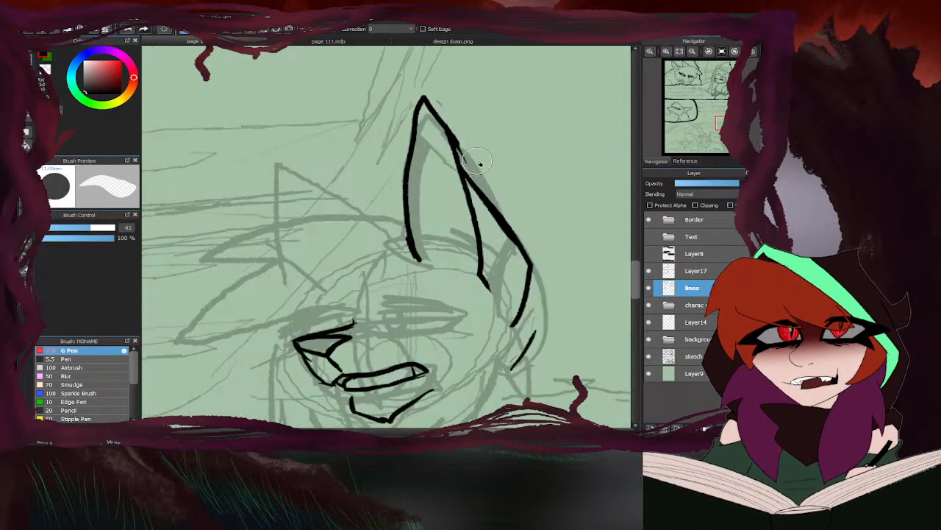
key(ctrl+z)
drag(463, 171, 418, 112)
drag(418, 112, 404, 147)
scroll(427, 174, down, 4)
scroll(429, 189, up, 5)
- Ink the pointed fur tuft across the ear's base, checking it against Ivywhisper's design in design dump.png
scroll(500, 216, up, 1)
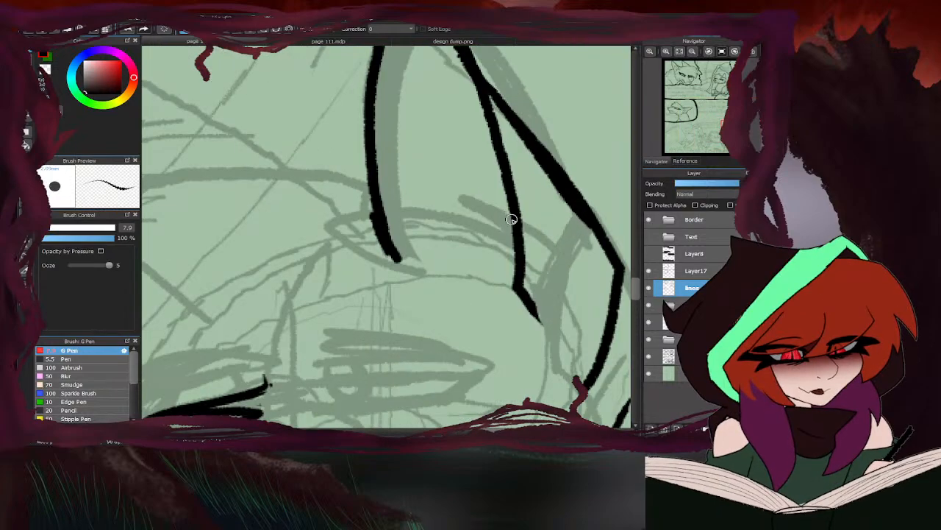
drag(510, 216, 460, 225)
click(403, 43)
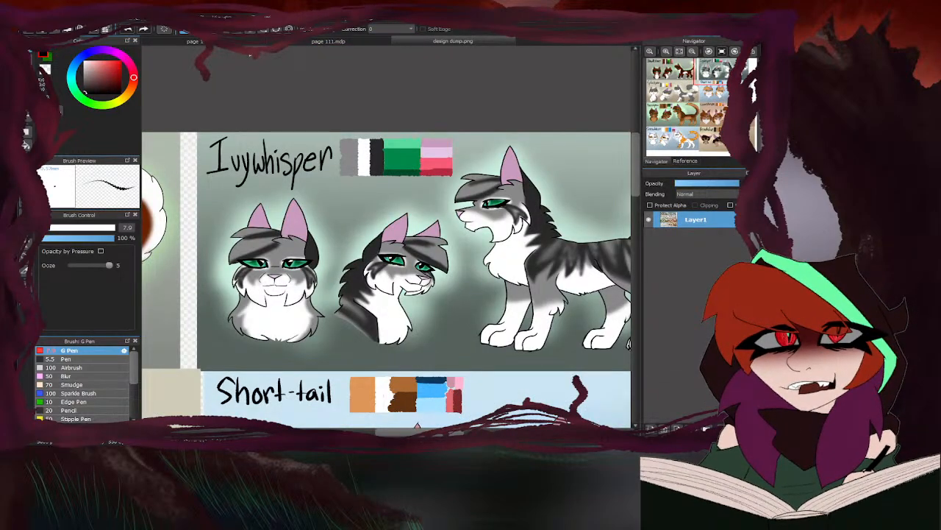
click(253, 43)
mouse_move(462, 228)
mouse_down()
mouse_move(328, 246)
mouse_move(412, 269)
mouse_up()
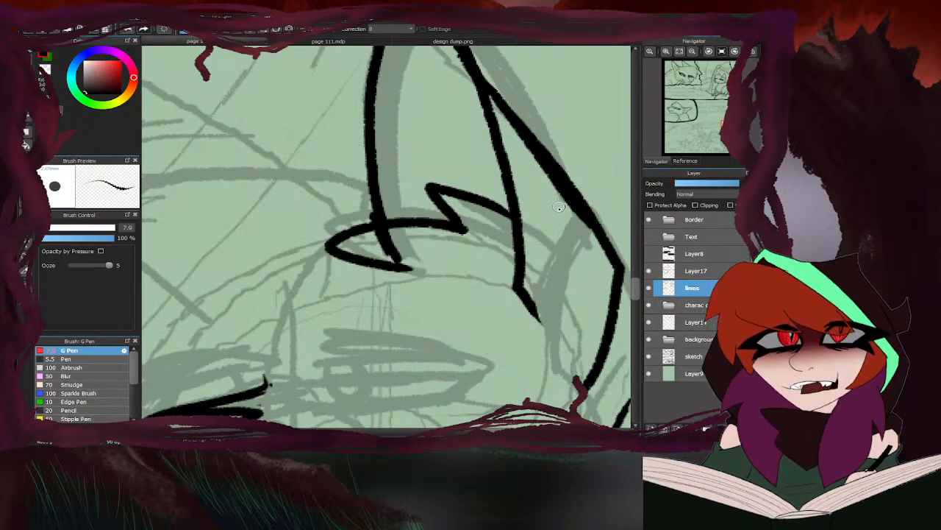
- Erase the ear line overlapping the fur tuft and the stray stroke beside the ear's tip
key(e)
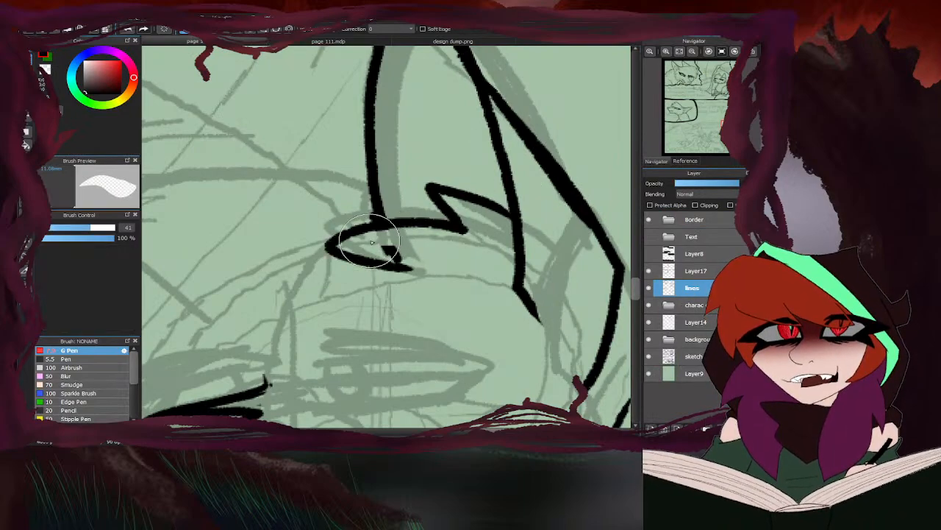
drag(372, 242, 406, 245)
scroll(570, 169, down, 4)
scroll(346, 176, up, 2)
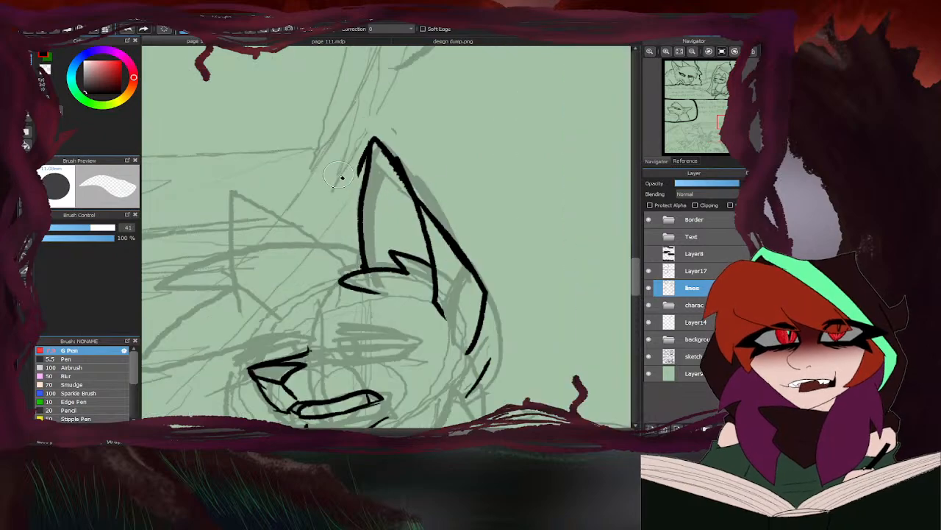
scroll(519, 92, down, 2)
key(b)
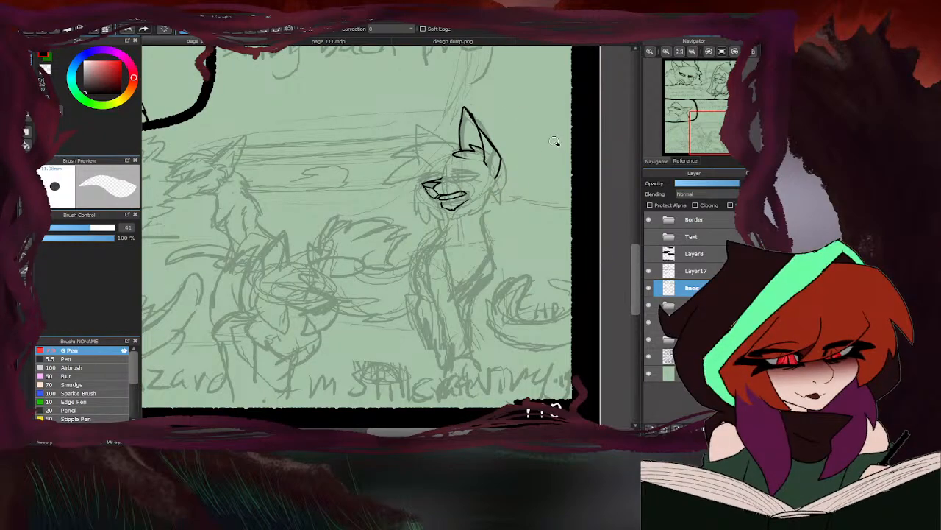
- Ink the back of the right-hand cat's cheek below the ear with a first pointed tuft, using Ivywhisper's design as reference
click(398, 43)
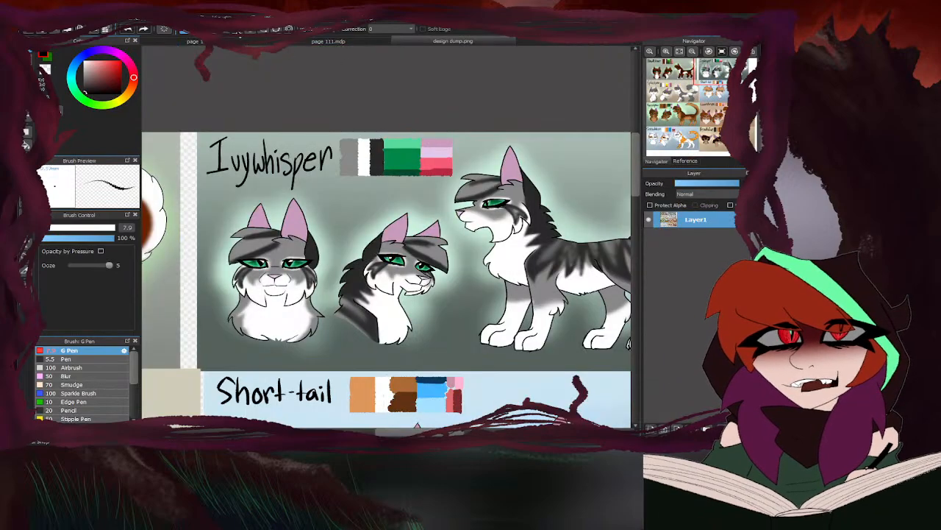
click(242, 41)
scroll(478, 180, up, 4)
mouse_move(502, 167)
mouse_down()
mouse_move(537, 233)
mouse_move(526, 288)
mouse_up()
drag(506, 226, 535, 280)
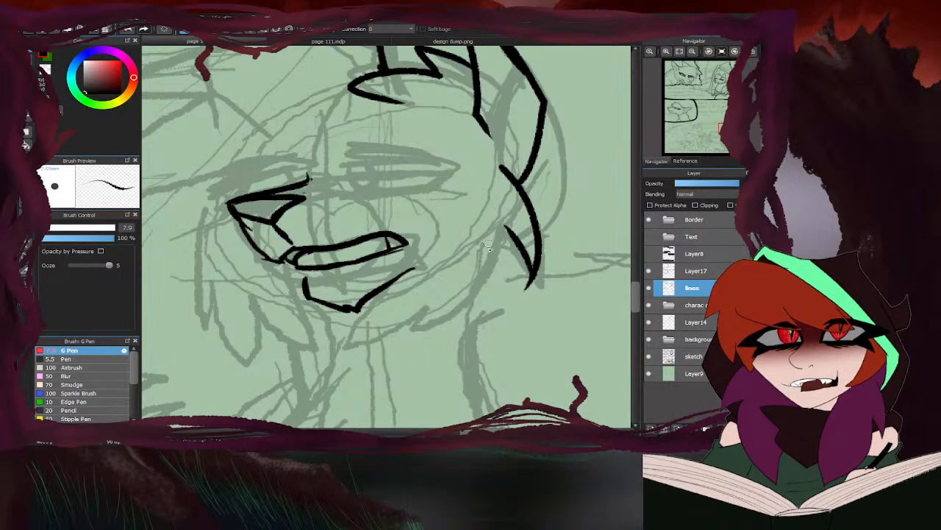
- Ink the remaining cheek fur tufts down to the cat's jaw, checking them against Ivywhisper's design in design dump.png
click(410, 43)
click(243, 40)
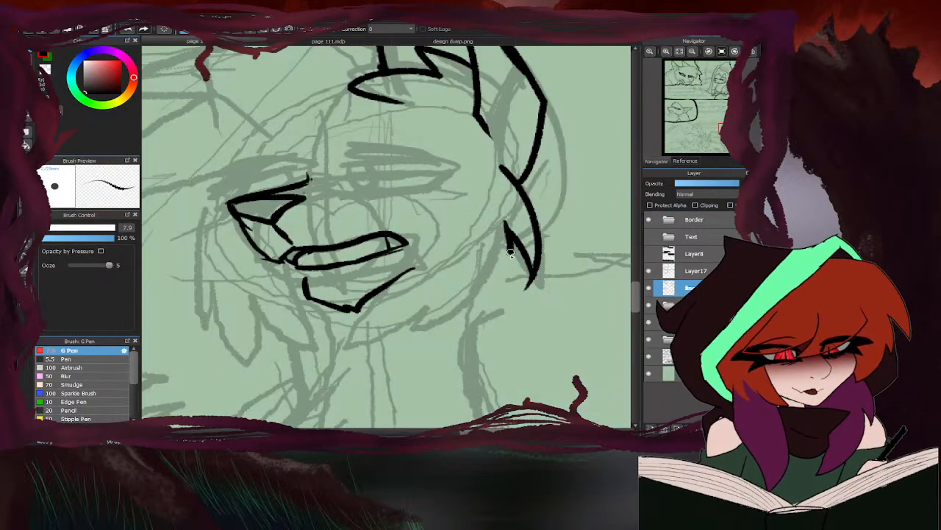
mouse_move(510, 252)
mouse_down()
mouse_move(478, 267)
mouse_move(455, 304)
mouse_move(404, 334)
mouse_up()
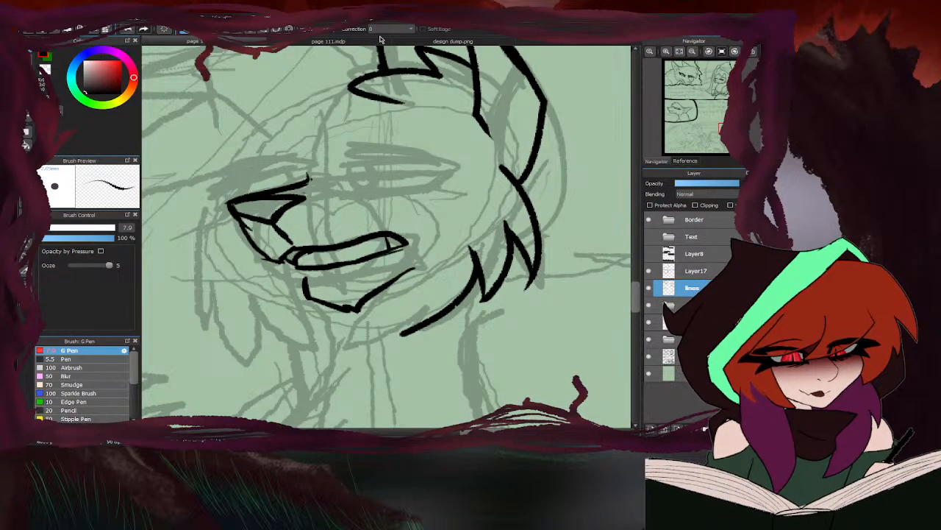
click(412, 41)
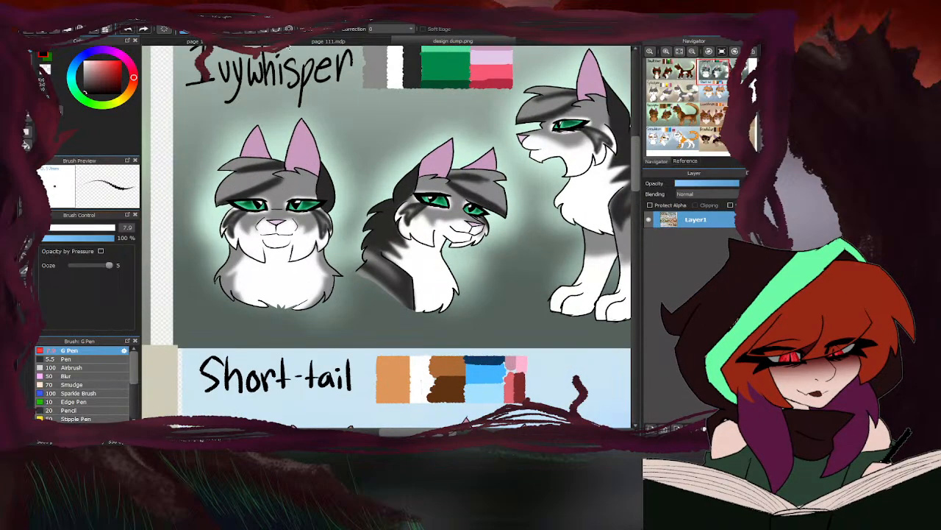
click(267, 42)
drag(404, 334, 420, 274)
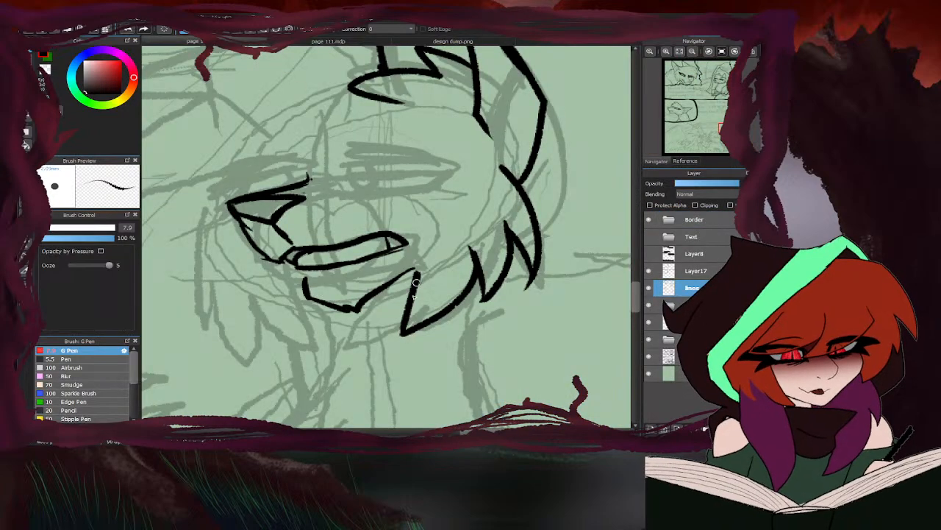
- Erase the inked cheek fur between the right-hand cat's ear and jaw
scroll(412, 220, down, 5)
key(e)
scroll(439, 214, up, 5)
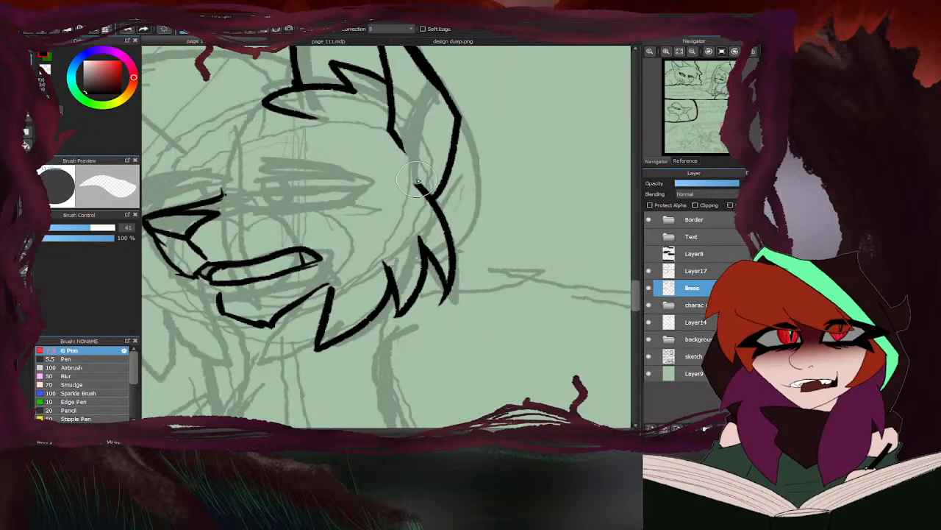
mouse_move(447, 192)
mouse_down()
mouse_move(346, 331)
mouse_move(328, 298)
mouse_up()
scroll(415, 259, down, 5)
scroll(417, 192, down, 2)
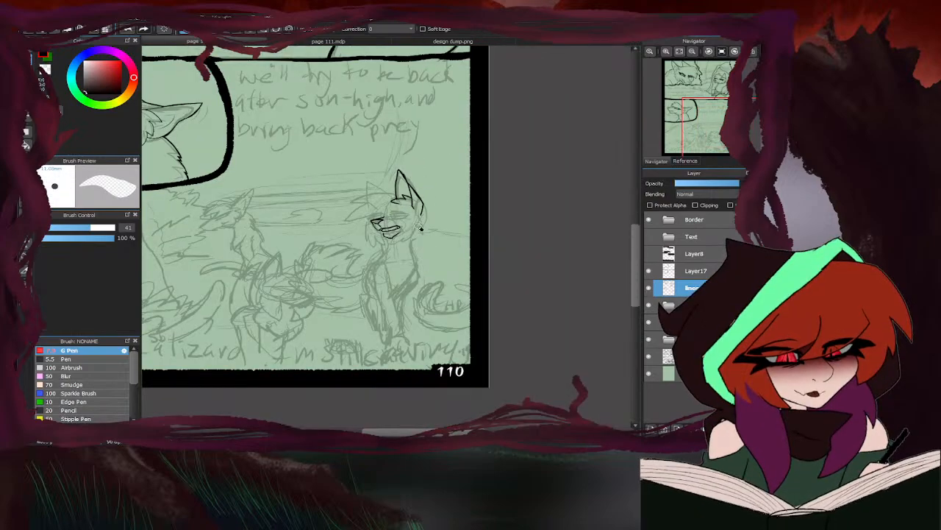
- Lasso the right-hand cat's inked head on the lines layer and delete its line art
click(682, 356)
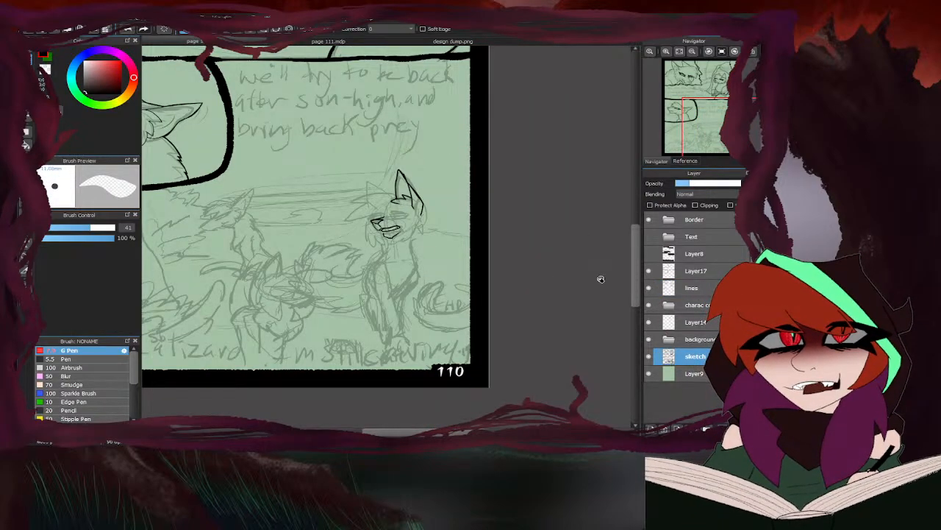
scroll(359, 220, up, 3)
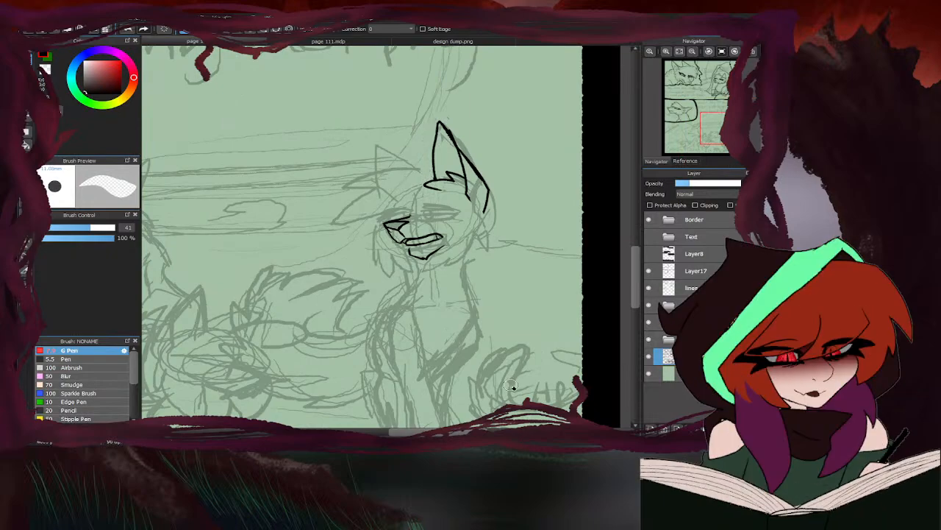
key(ctrl+z)
click(673, 304)
click(680, 287)
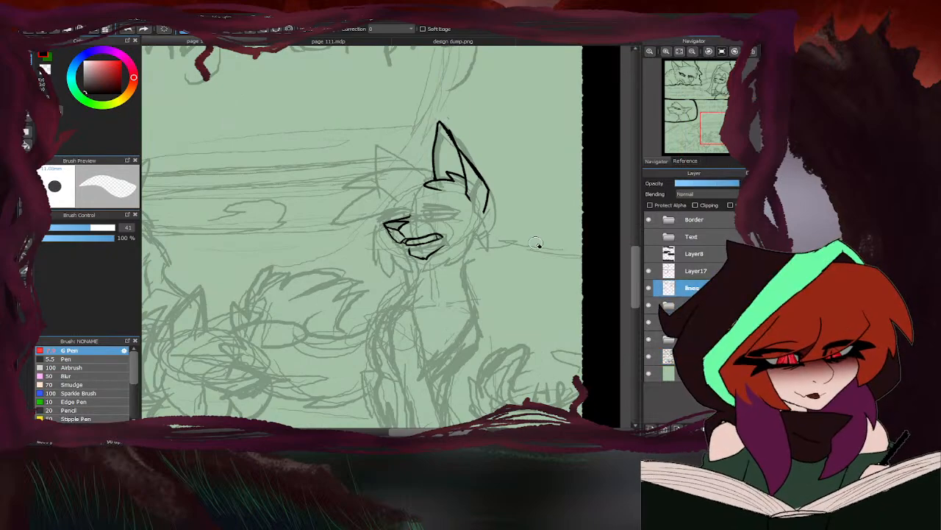
click(27, 175)
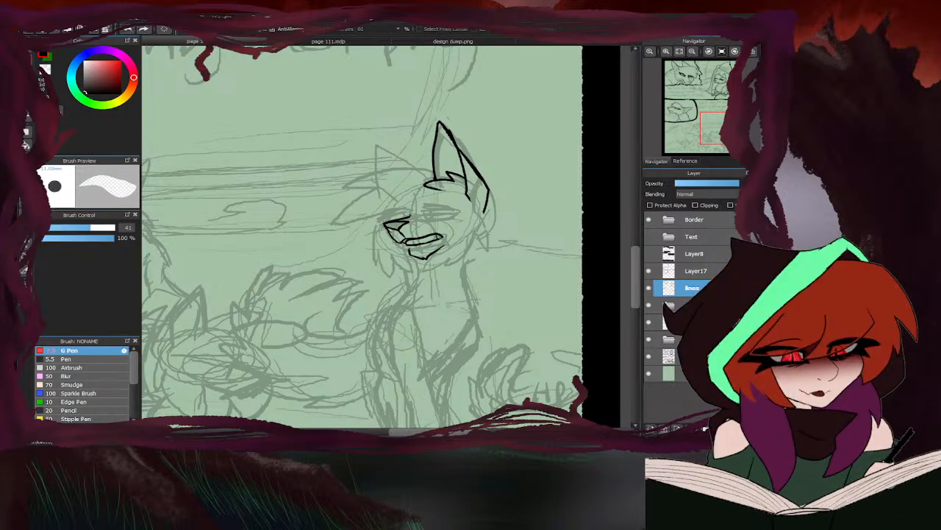
click(27, 162)
mouse_move(398, 200)
mouse_down()
mouse_move(389, 284)
mouse_move(451, 114)
mouse_move(424, 281)
mouse_up()
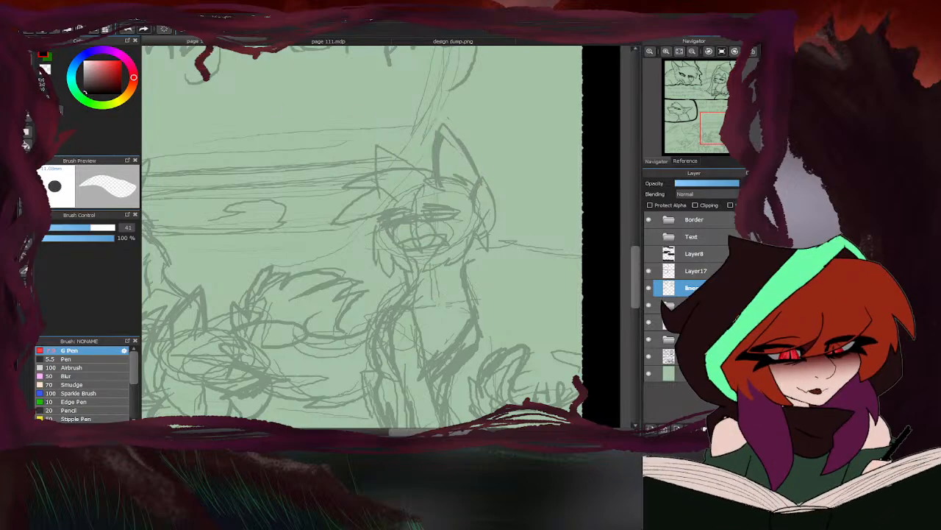
- Select the right-hand cat's head on the sketch layer and transform it wider and slightly taller, positioned over the neck
key(b)
click(688, 355)
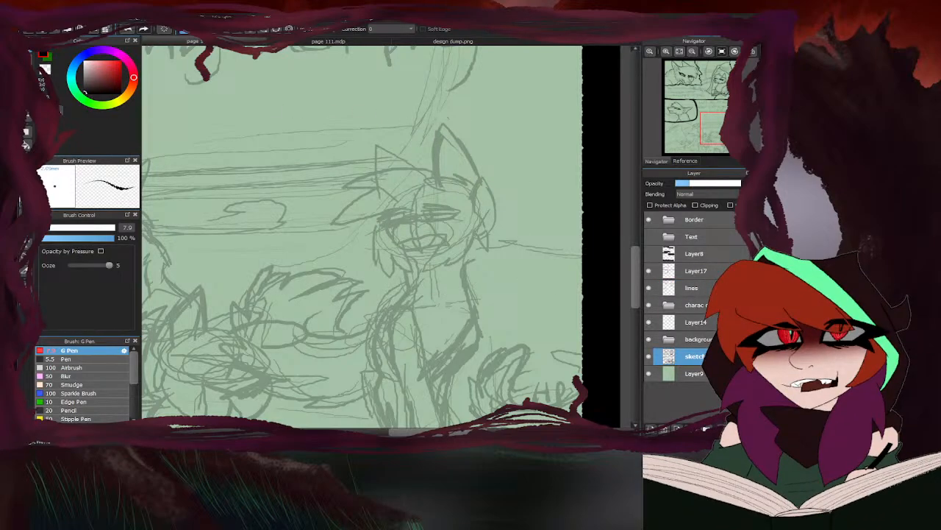
click(26, 175)
mouse_move(387, 295)
mouse_down()
mouse_move(496, 266)
mouse_move(507, 175)
mouse_move(463, 120)
mouse_move(430, 128)
mouse_move(417, 156)
mouse_move(370, 142)
mouse_move(372, 163)
mouse_move(340, 196)
mouse_move(347, 204)
mouse_move(334, 234)
mouse_move(362, 236)
mouse_move(376, 280)
mouse_up()
key(ctrl+t)
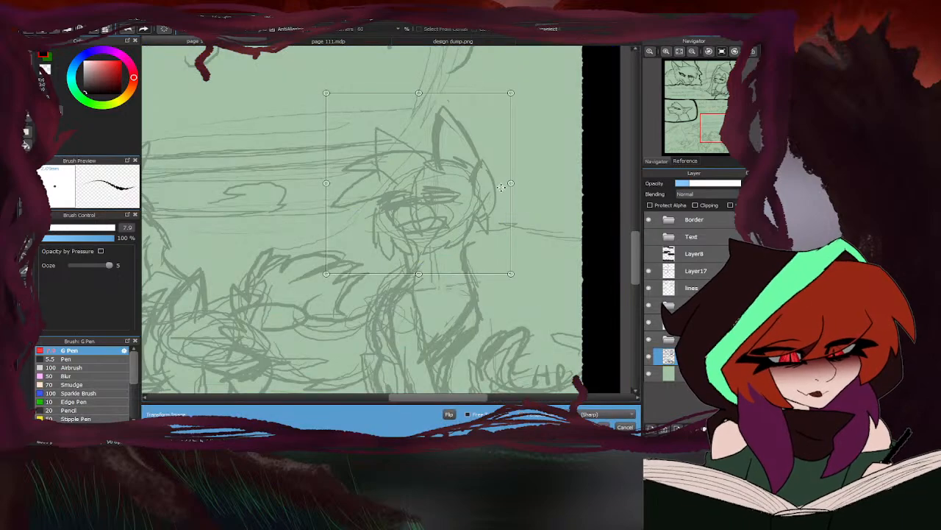
drag(515, 183, 537, 182)
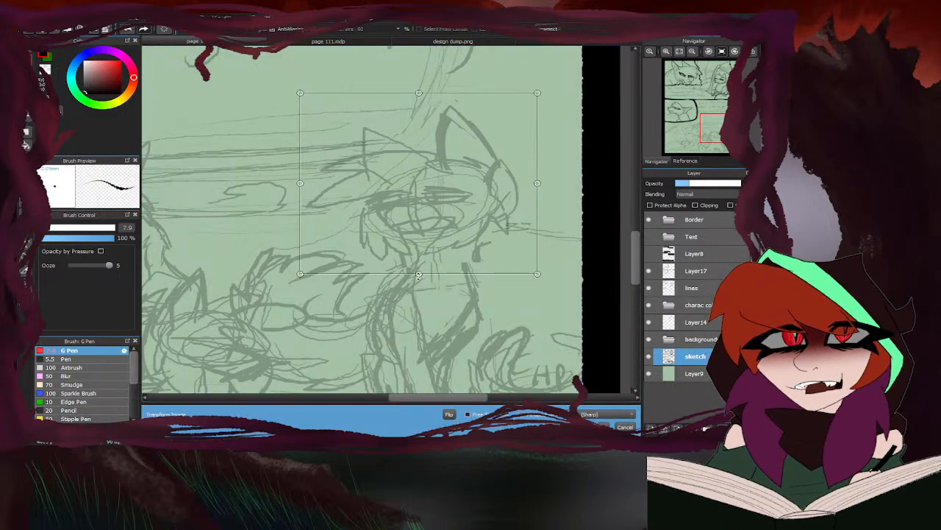
drag(418, 275, 418, 281)
drag(476, 224, 476, 232)
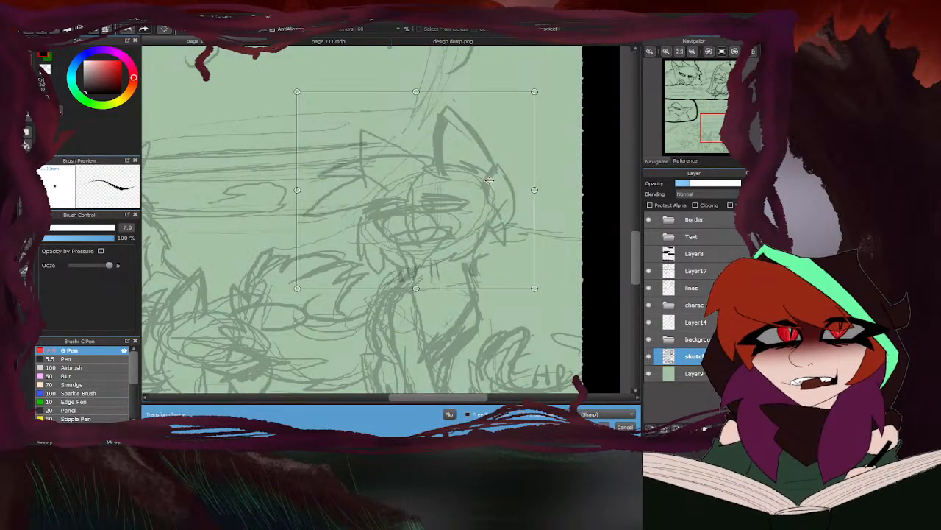
scroll(481, 167, down, 3)
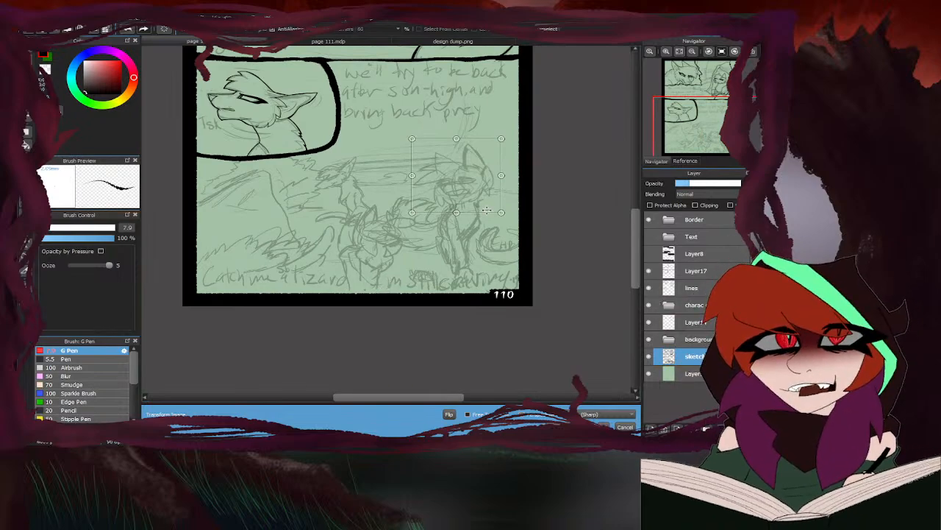
scroll(470, 180, up, 2)
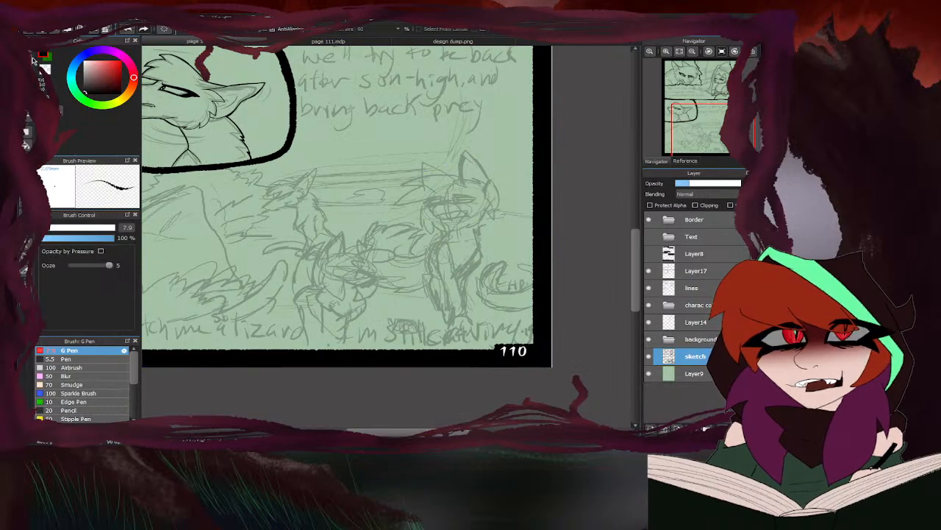
- Sketch a new line for the back of the cat's neck and erase the old neck, back and chest lines
scroll(476, 199, up, 4)
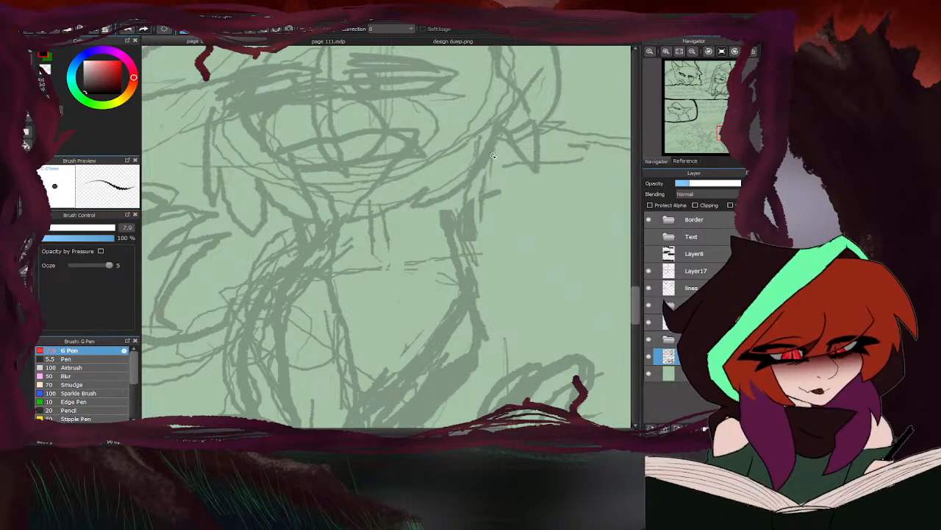
drag(493, 156, 489, 245)
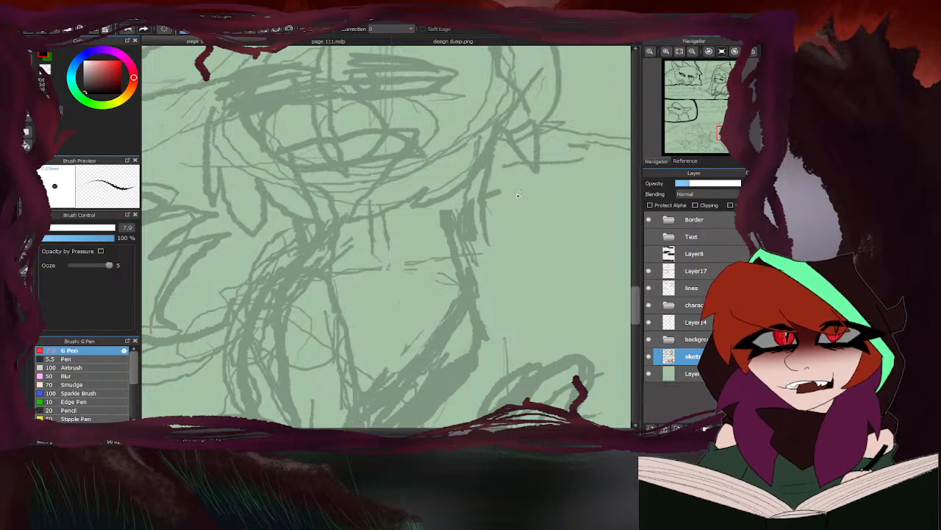
click(28, 65)
mouse_move(470, 201)
mouse_down()
mouse_move(452, 244)
mouse_move(487, 298)
mouse_move(474, 236)
mouse_up()
drag(457, 273, 436, 267)
mouse_move(378, 249)
mouse_down()
mouse_move(397, 256)
mouse_move(353, 259)
mouse_up()
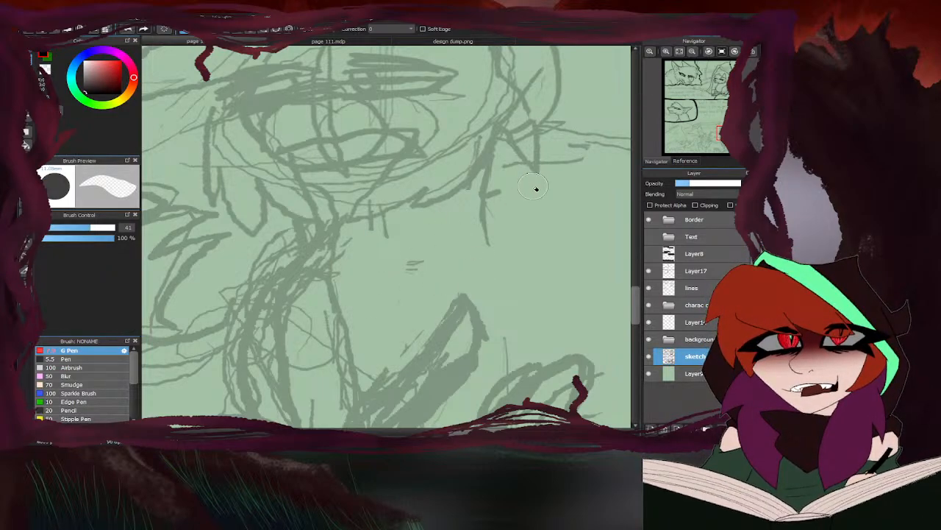
- Sketch a broader back outline curving from the right-hand cat's neck down to its haunch
key(b)
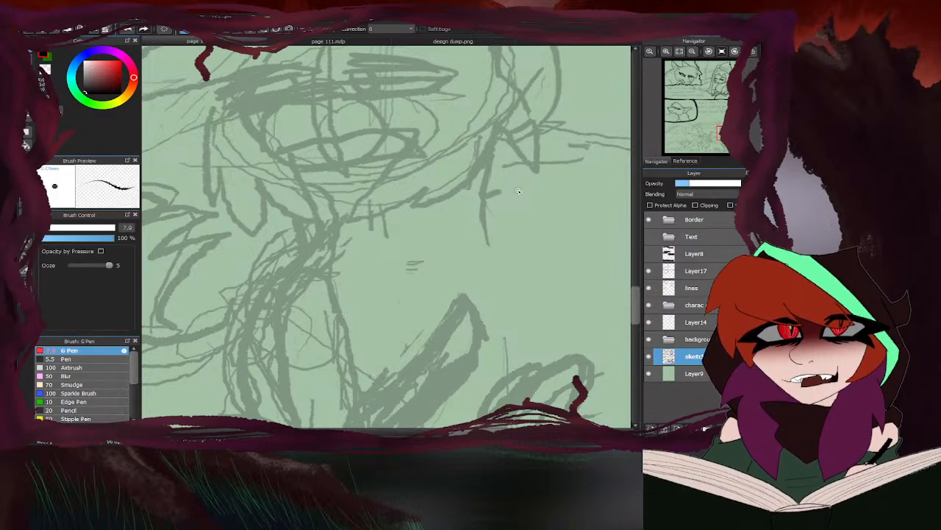
drag(487, 175, 509, 270)
drag(489, 208, 544, 311)
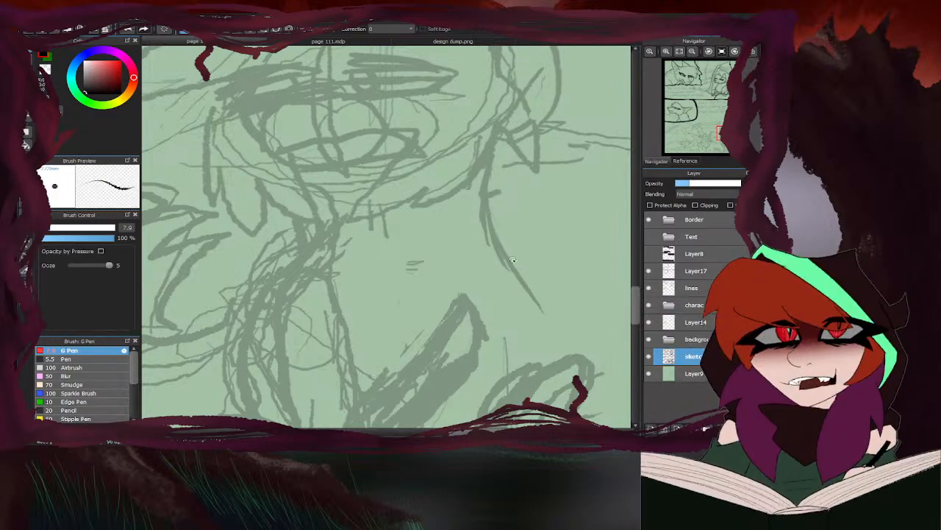
drag(492, 225, 548, 320)
drag(526, 278, 540, 356)
mouse_move(528, 308)
mouse_down()
mouse_move(504, 375)
mouse_move(471, 400)
mouse_up()
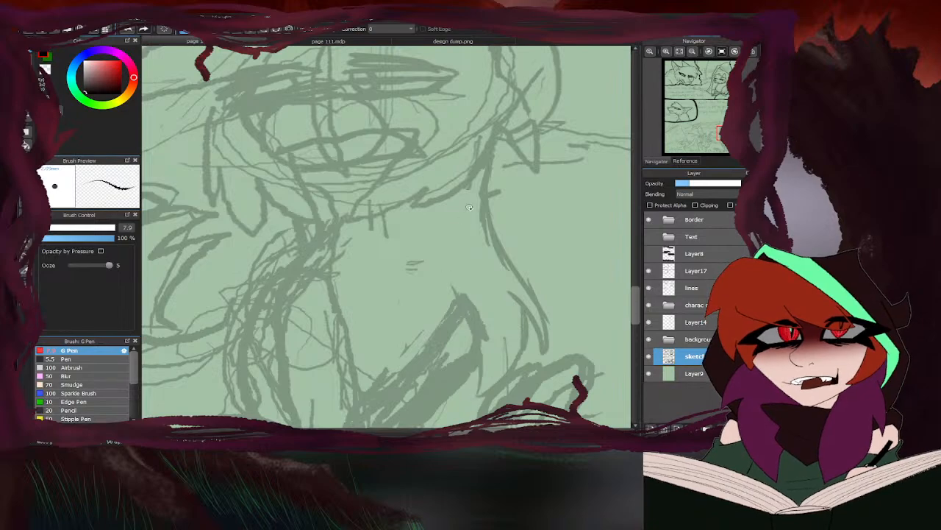
scroll(503, 236, down, 3)
scroll(503, 235, up, 3)
mouse_move(515, 213)
mouse_down()
mouse_move(513, 254)
mouse_move(509, 245)
mouse_move(471, 281)
mouse_up()
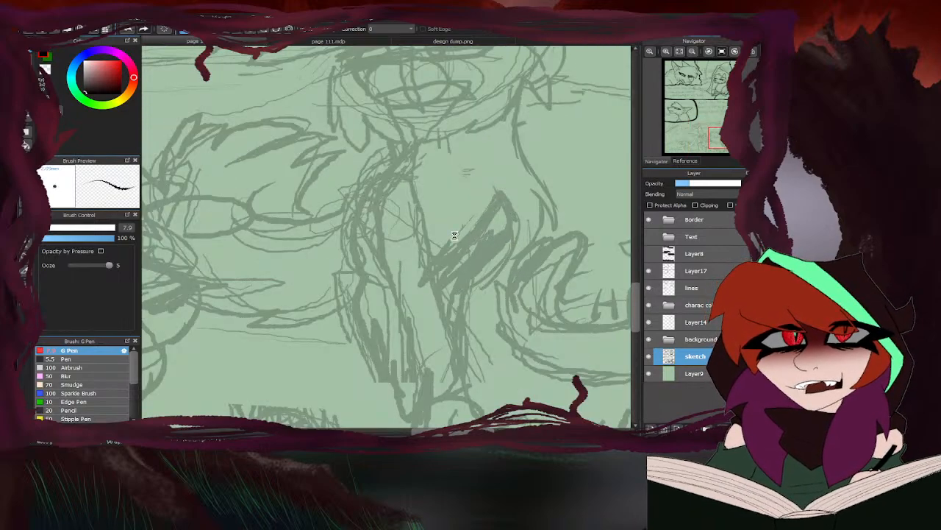
- Rework the sketch of the right-hand cat's front legs and add rough chest fur between them
scroll(455, 235, down, 4)
scroll(441, 221, up, 3)
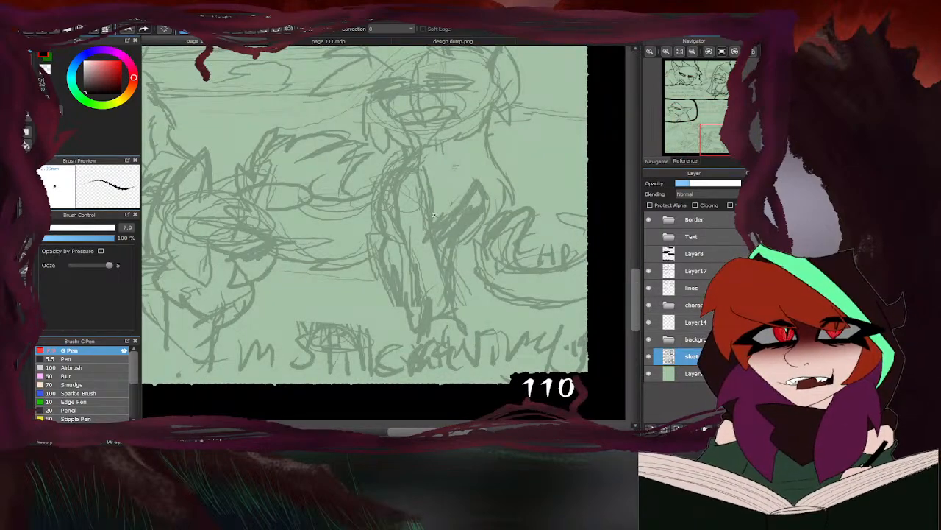
drag(400, 189, 390, 212)
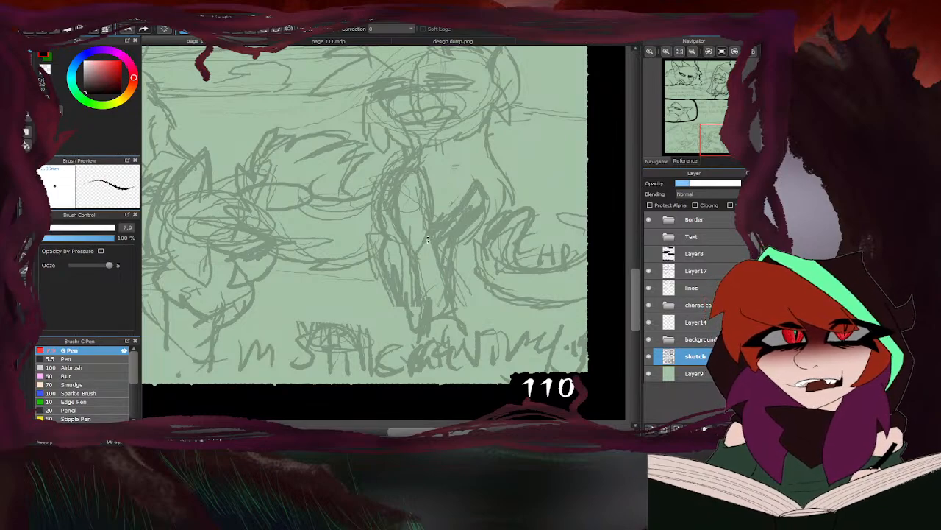
mouse_move(428, 239)
mouse_down()
mouse_move(424, 262)
mouse_move(440, 290)
mouse_up()
mouse_move(424, 258)
mouse_down()
mouse_move(428, 283)
mouse_move(470, 338)
mouse_up()
mouse_move(447, 336)
mouse_down()
mouse_move(432, 340)
mouse_move(436, 321)
mouse_up()
scroll(406, 208, down, 3)
scroll(434, 219, up, 3)
drag(440, 214, 424, 249)
drag(444, 208, 424, 241)
- Erase the overlapping sketch lines inside the right-hand cat's shoulder and upper front leg, and check the overall pose
key(e)
mouse_move(434, 204)
mouse_down()
mouse_move(441, 181)
mouse_move(410, 199)
mouse_up()
mouse_move(395, 162)
mouse_down()
mouse_move(379, 205)
mouse_move(348, 151)
mouse_move(325, 187)
mouse_move(276, 193)
mouse_up()
scroll(393, 195, down, 4)
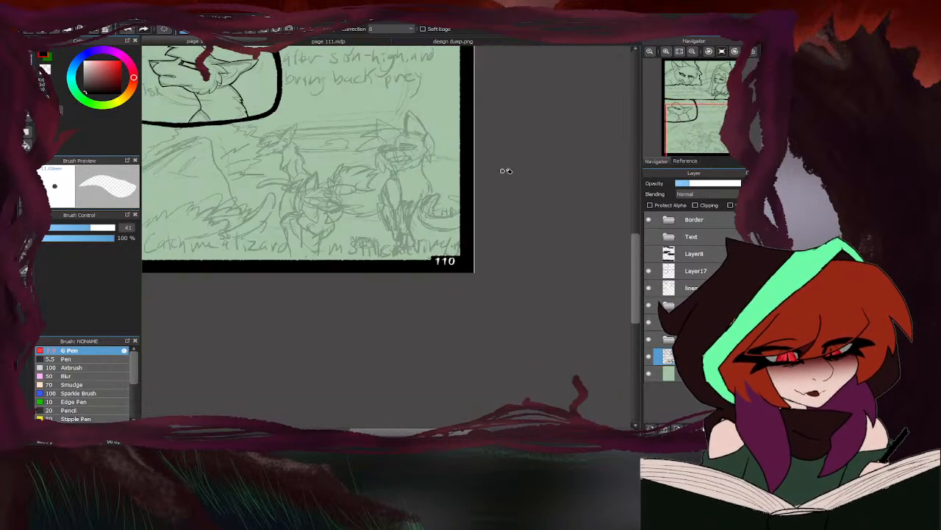
key(b)
scroll(366, 189, up, 6)
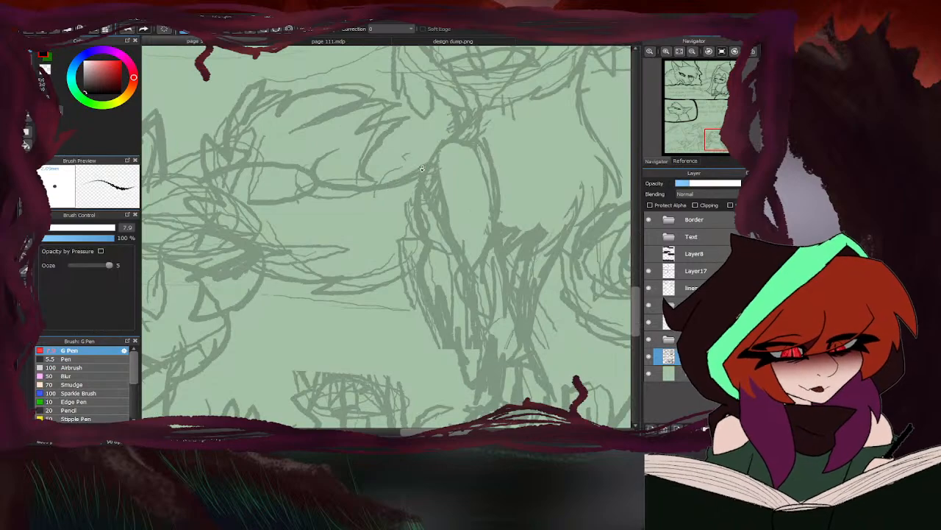
scroll(419, 180, down, 5)
scroll(421, 183, up, 3)
scroll(402, 64, down, 3)
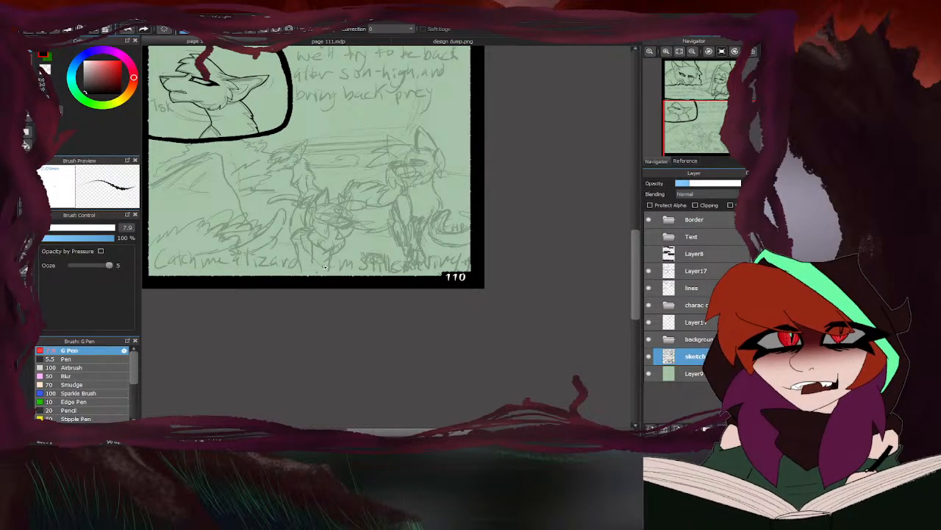
- Sketch pointed cheek fur tufts from below the right-hand cat's ear along to its jaw
scroll(434, 167, up, 5)
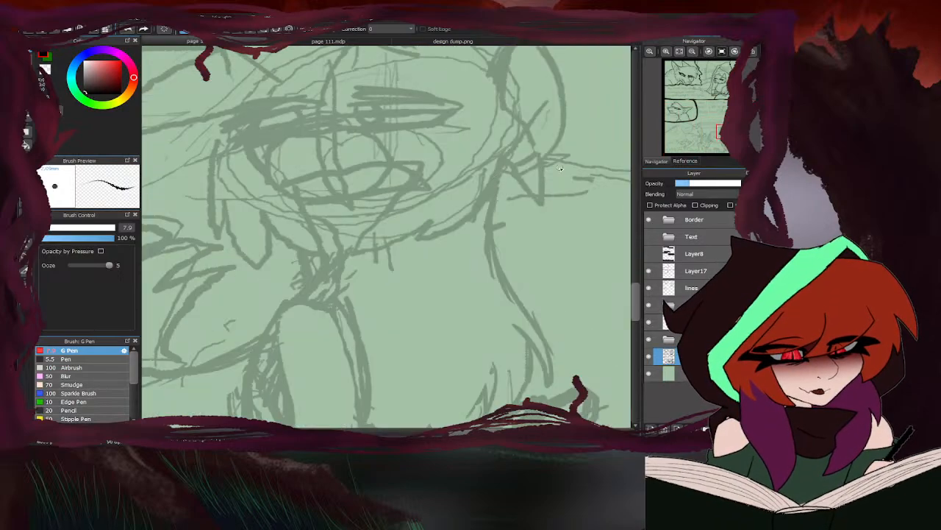
mouse_move(509, 156)
mouse_down()
mouse_move(538, 184)
mouse_move(503, 238)
mouse_up()
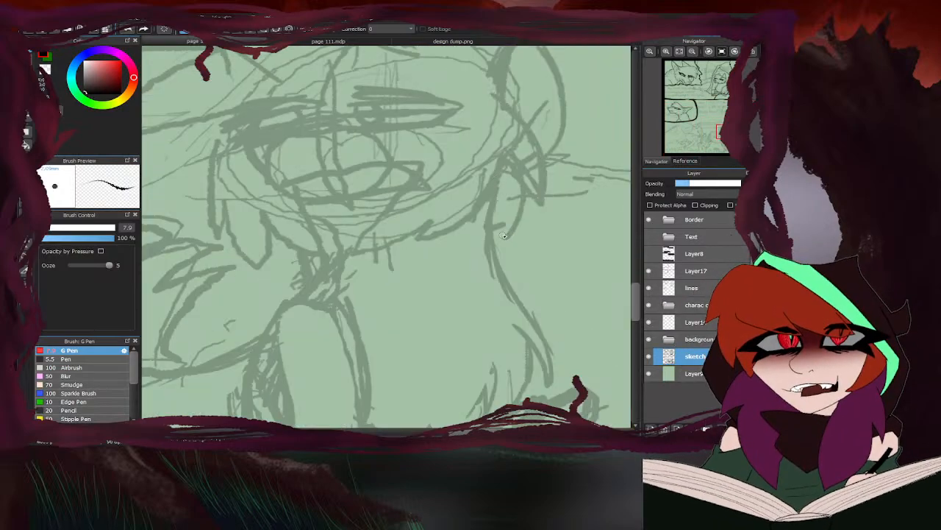
mouse_move(510, 197)
mouse_down()
mouse_move(478, 237)
mouse_move(417, 255)
mouse_up()
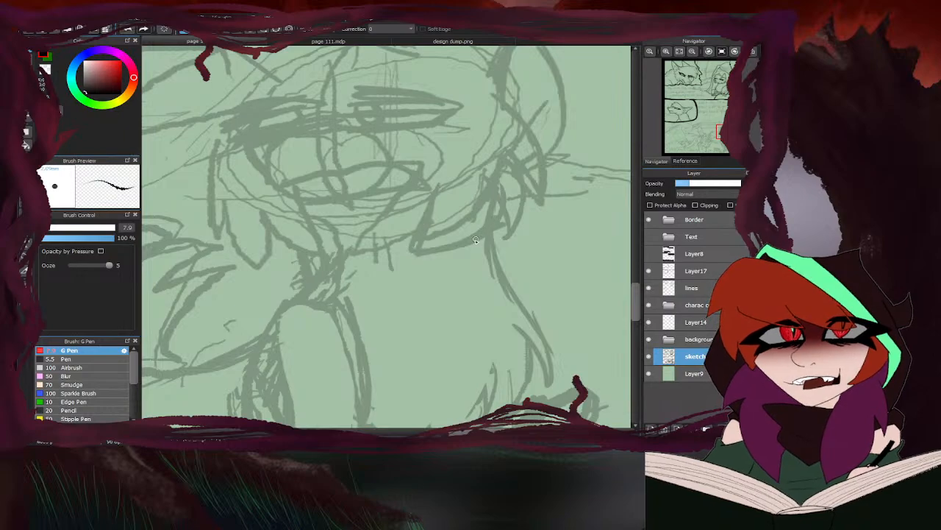
scroll(429, 204, down, 4)
scroll(429, 204, up, 4)
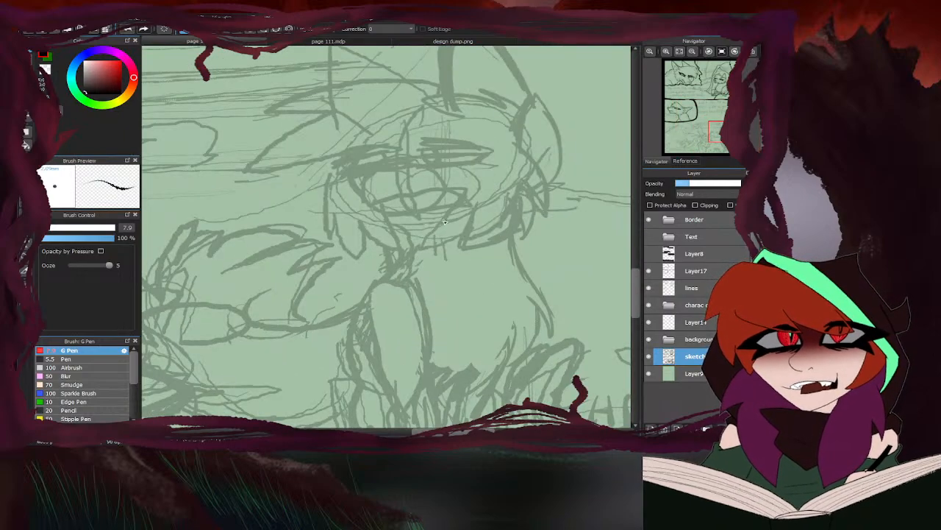
- Compare the right-hand cat's face sketch with the Ivywhisper reference drawings in design dump.png, and review it within page 110
mouse_move(471, 217)
mouse_down()
mouse_move(402, 234)
mouse_move(430, 241)
mouse_move(468, 221)
mouse_up()
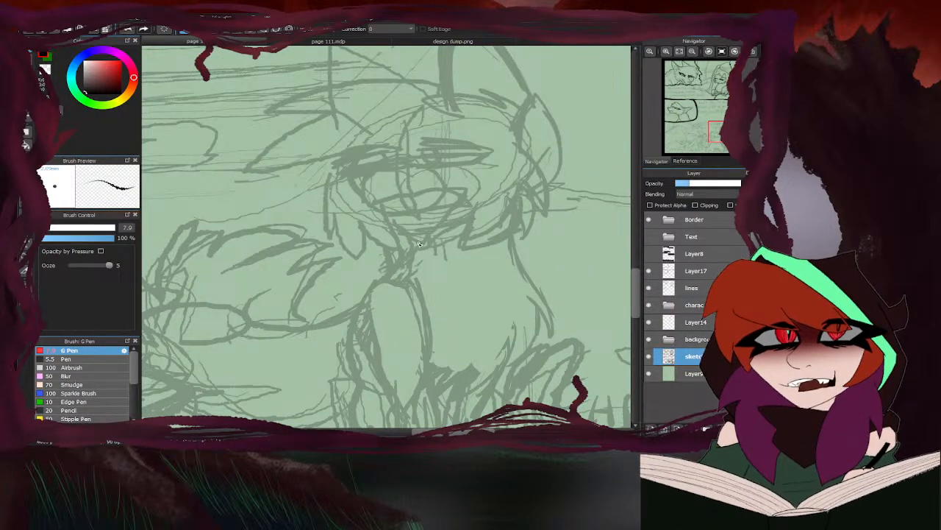
click(412, 41)
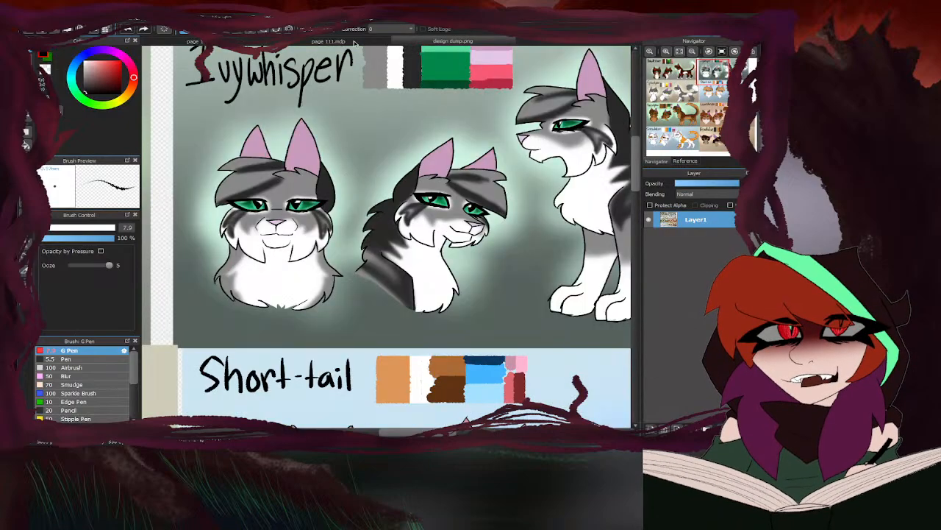
click(199, 41)
scroll(419, 227, up, 2)
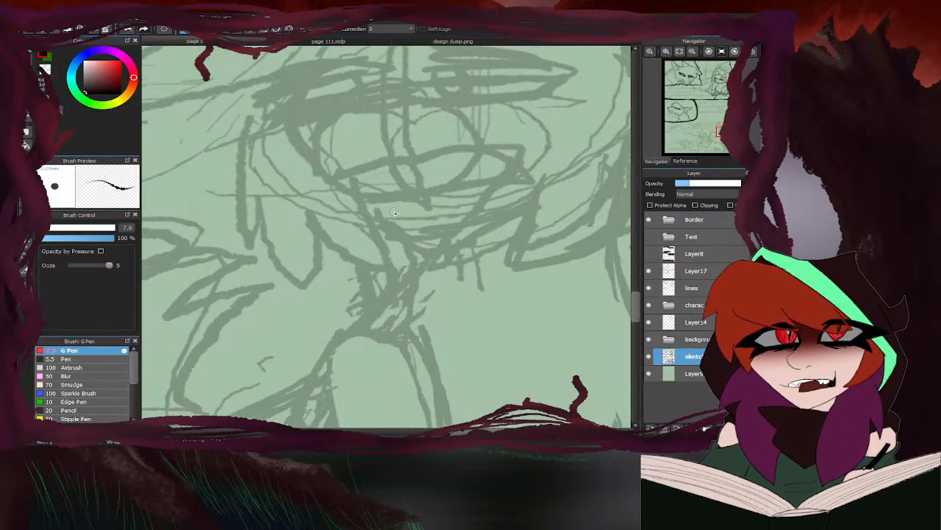
scroll(415, 228, down, 2)
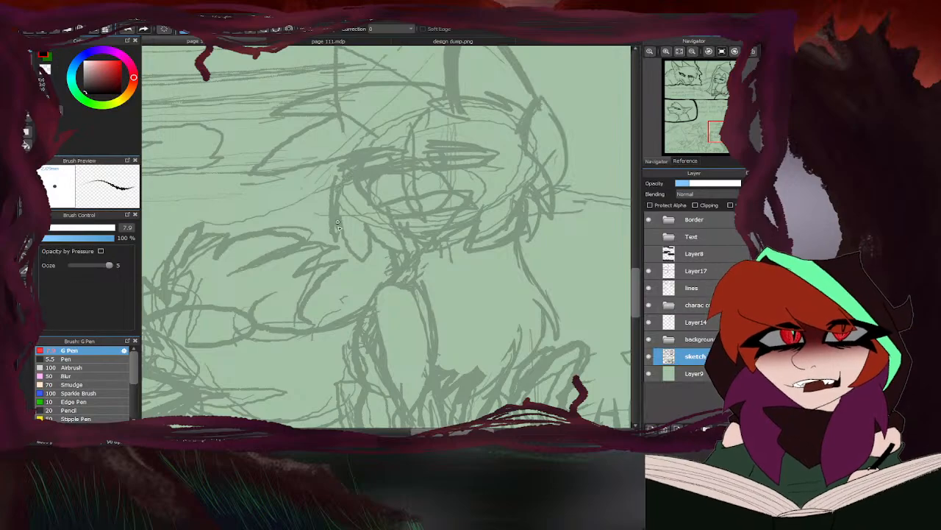
scroll(485, 189, down, 3)
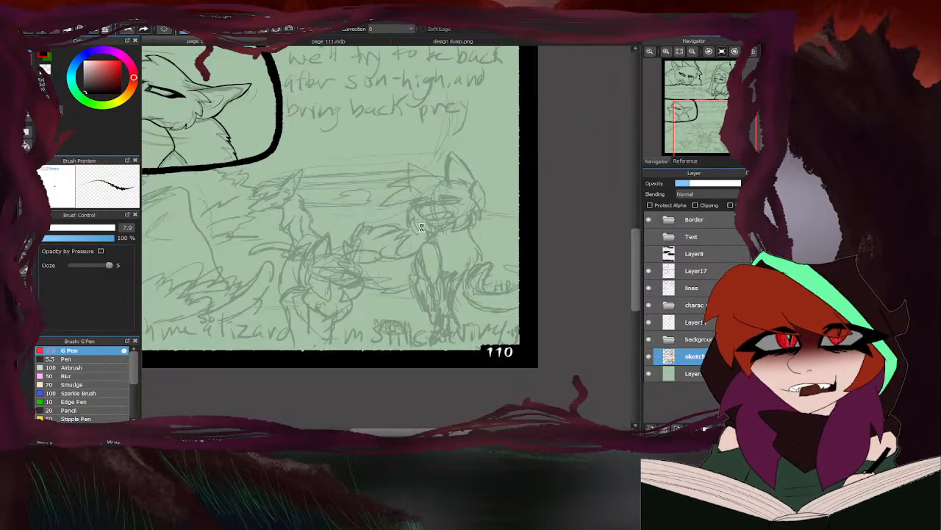
scroll(421, 227, up, 2)
scroll(417, 214, down, 3)
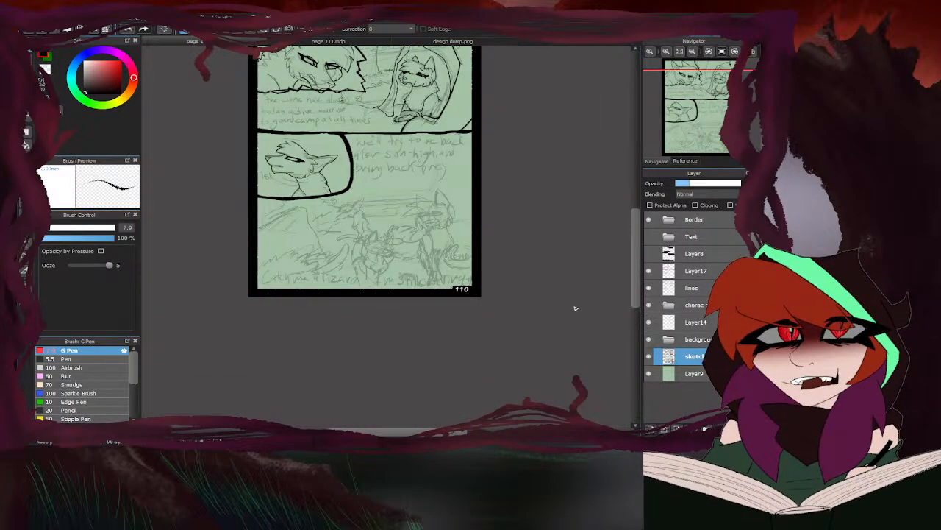
- Ink a short, slanted upper eyelid line over the right-hand cat's left-side eye on the lines layer
click(695, 287)
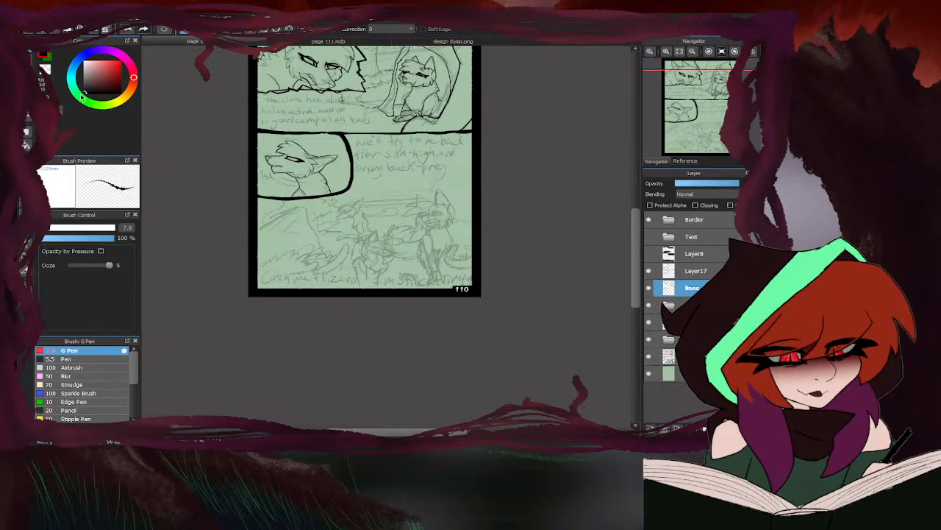
scroll(483, 171, up, 5)
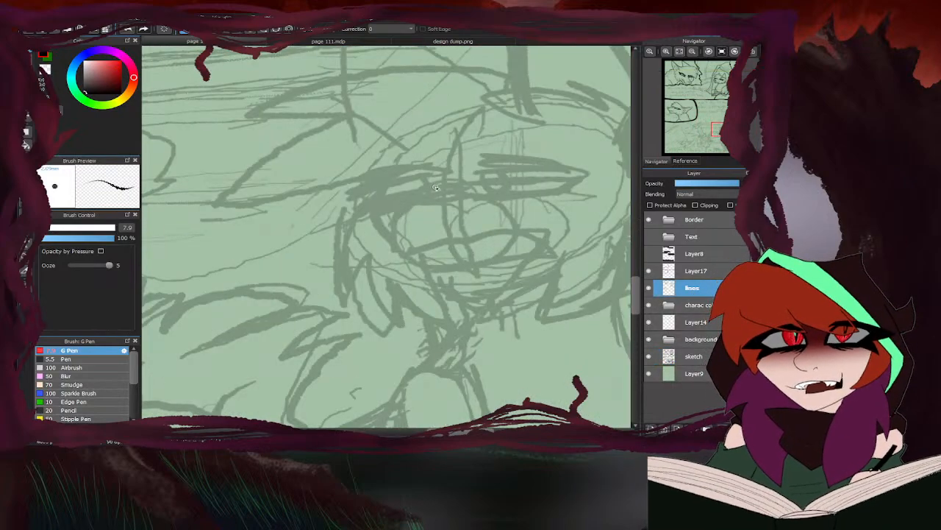
drag(436, 189, 366, 205)
scroll(500, 197, down, 3)
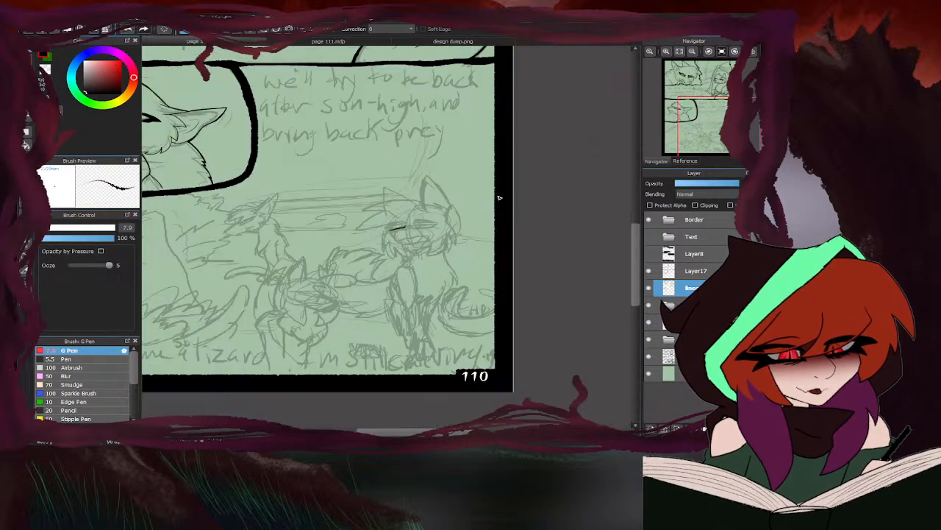
- Erase the overlapping nose and muzzle construction lines inside the right-hand cat's face on the sketch layer
click(695, 357)
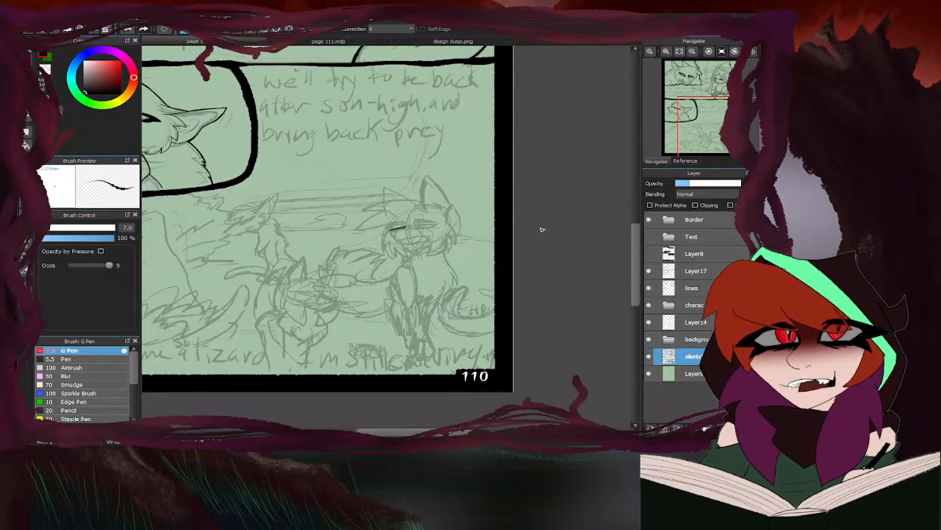
scroll(419, 243, up, 5)
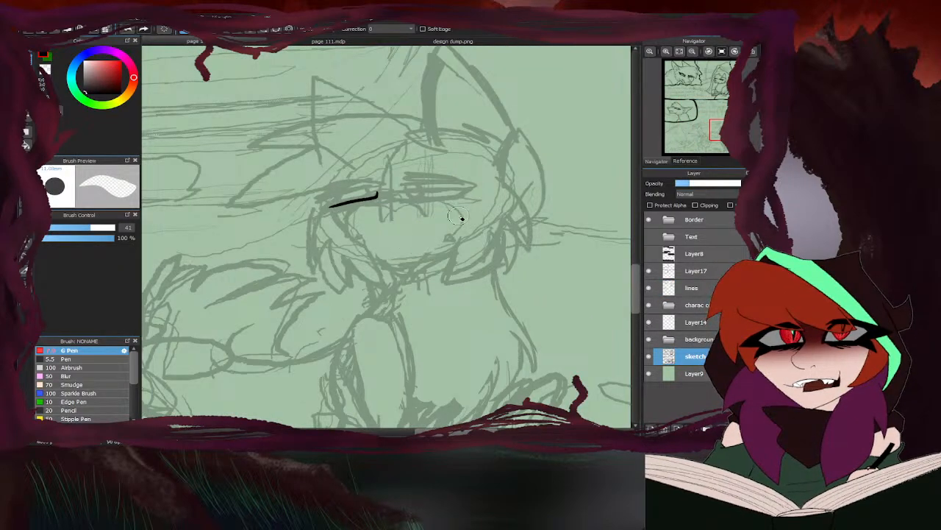
scroll(475, 204, down, 3)
key(b)
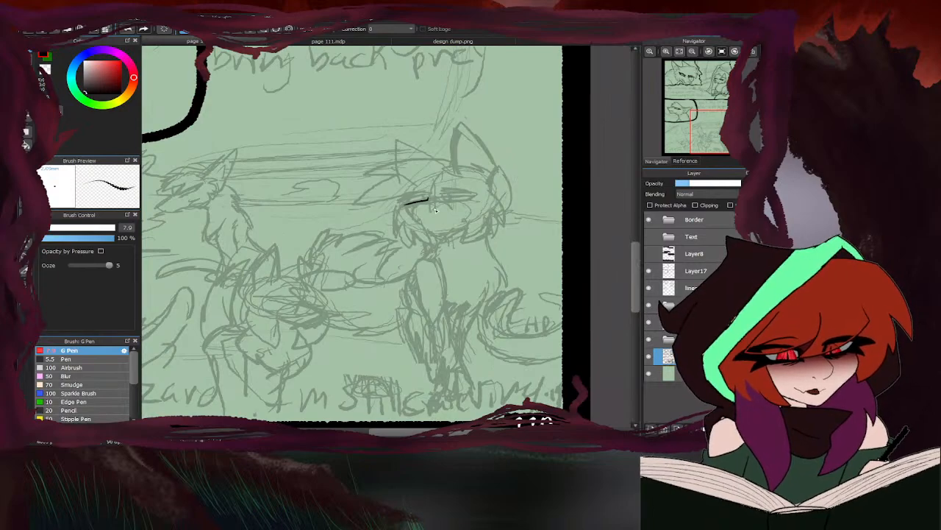
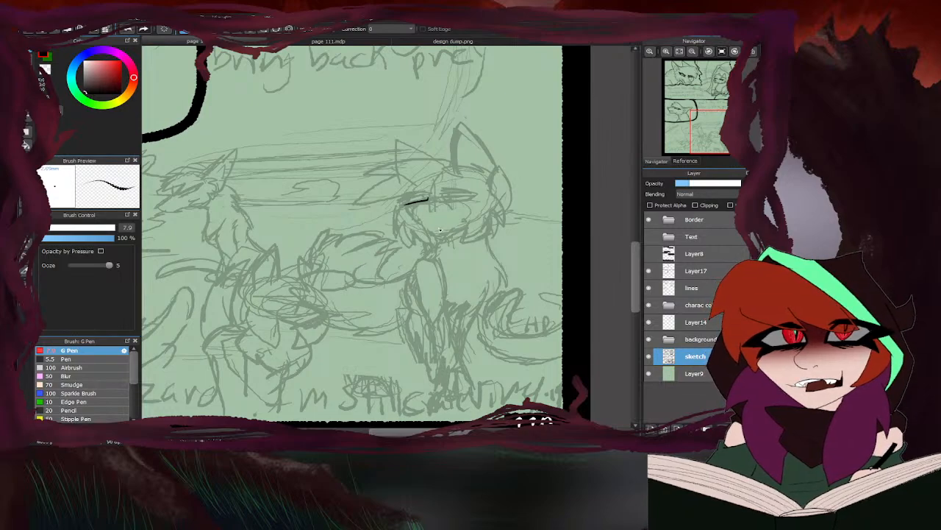
- Ink the front outline of the right-hand cat's muzzle on the lines layer, from the nose bridge down to the mouth, following the Ivywhisper reference
scroll(414, 206, up, 3)
scroll(532, 229, up, 1)
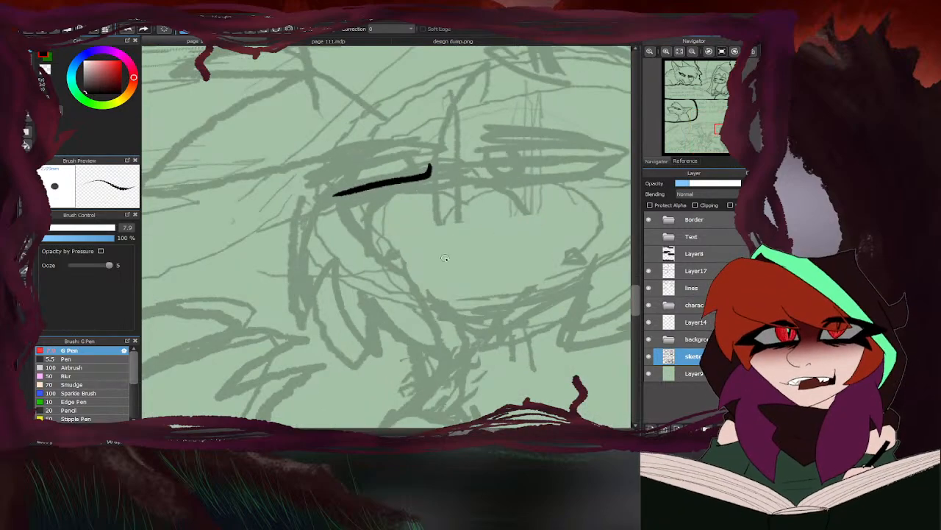
click(410, 42)
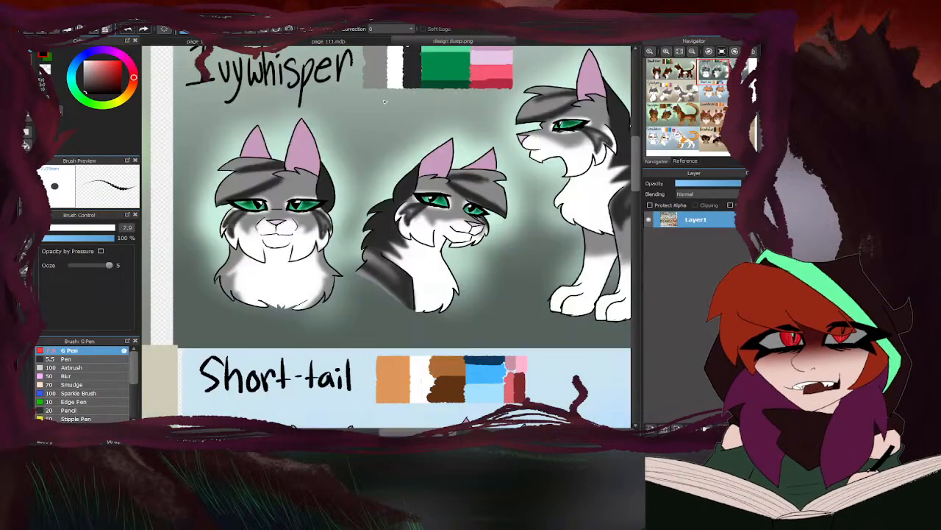
click(222, 41)
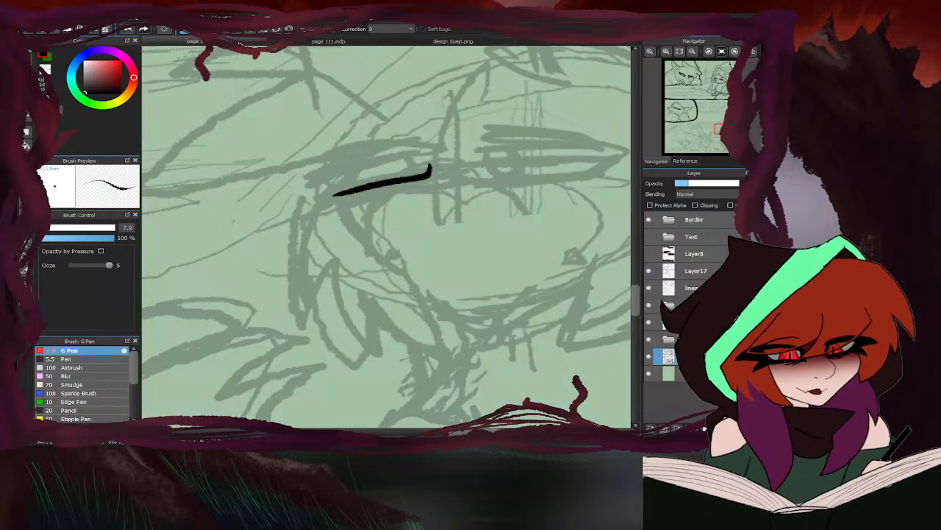
click(704, 285)
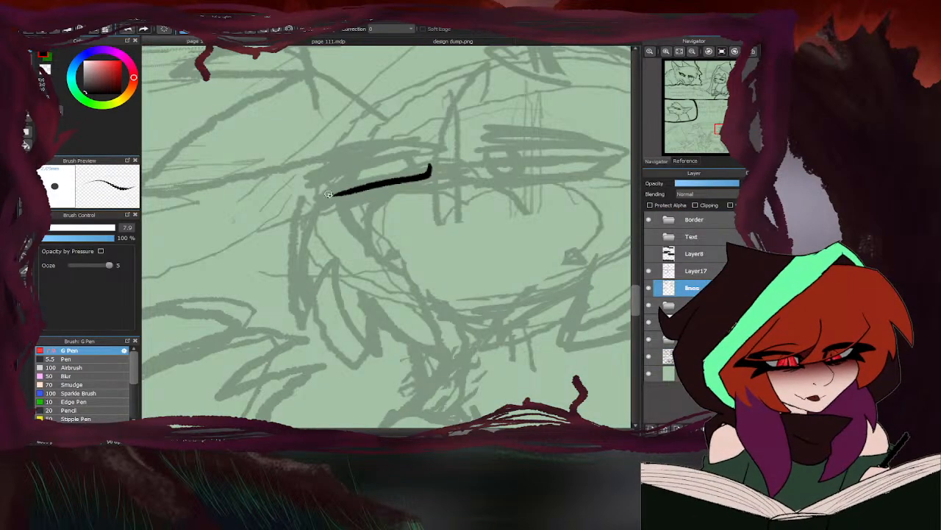
mouse_move(344, 191)
mouse_down()
mouse_move(323, 199)
mouse_move(342, 258)
mouse_move(380, 266)
mouse_up()
click(413, 42)
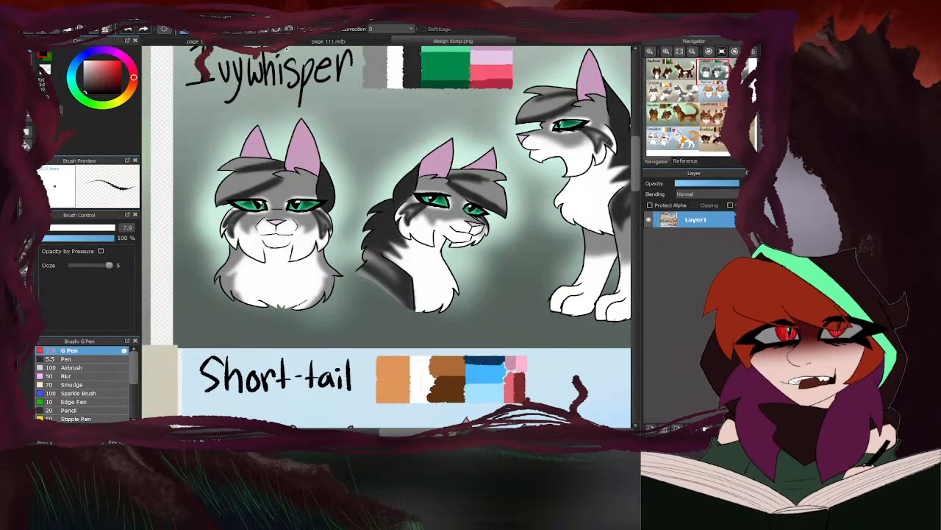
click(255, 44)
drag(368, 268, 396, 270)
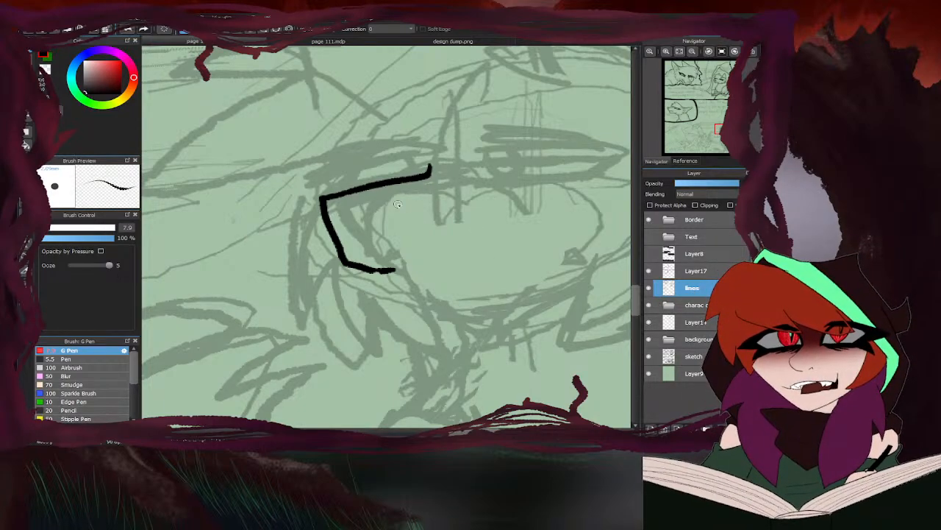
- Ink the angled edges of the nose inside the muzzle outline and check the shape against the Ivywhisper drawings in design dump.png
mouse_move(324, 200)
mouse_down()
mouse_move(419, 190)
mouse_move(325, 204)
mouse_move(379, 230)
mouse_up()
drag(428, 189, 379, 229)
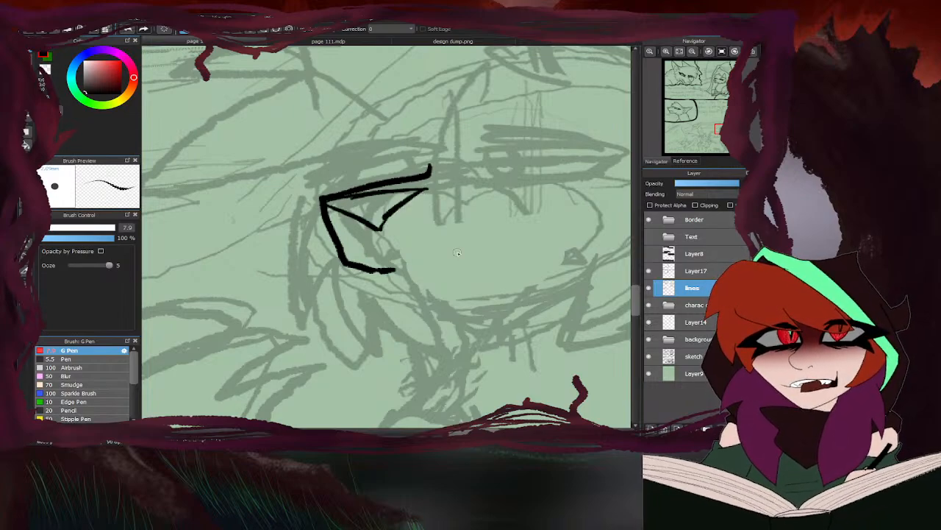
click(415, 42)
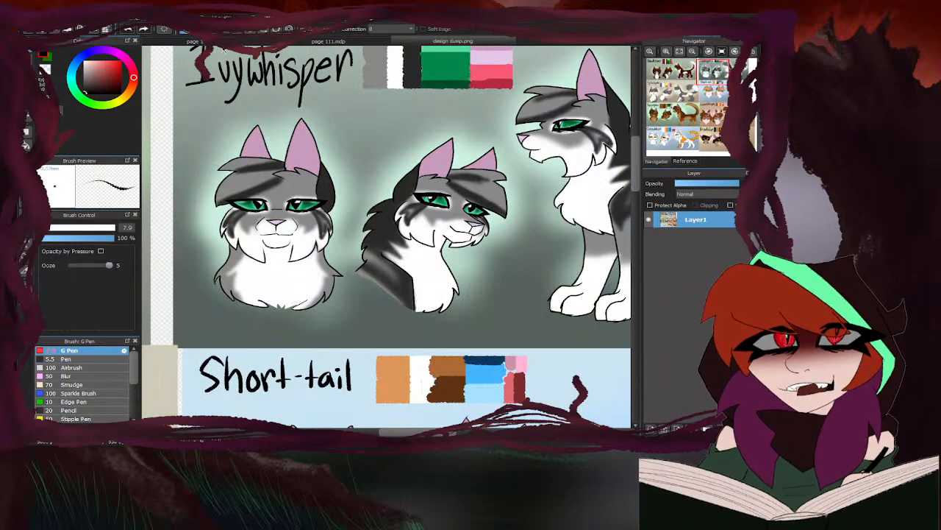
click(328, 41)
- Ink a narrow open mouth running back from the muzzle with a small pointed tooth, and clean the stray lines inside it
mouse_move(379, 228)
mouse_down()
mouse_move(414, 268)
mouse_move(495, 257)
mouse_move(451, 269)
mouse_up()
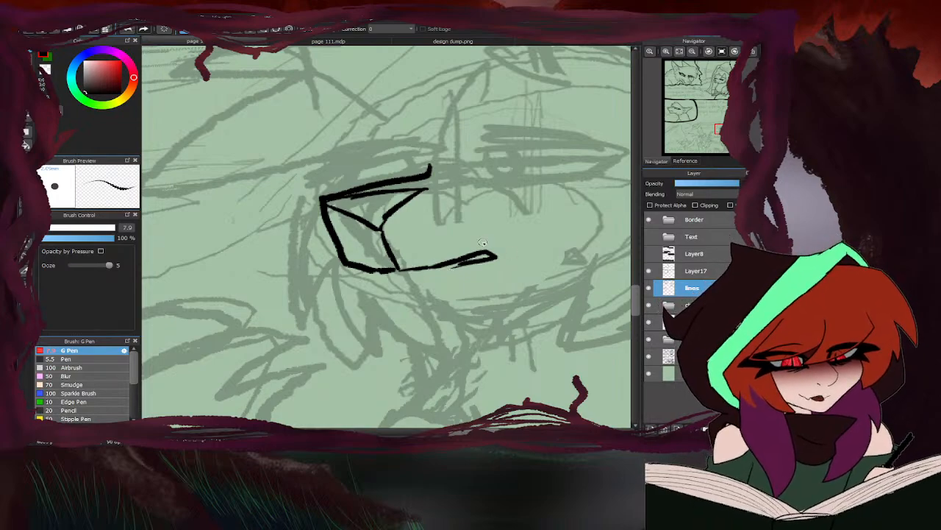
mouse_move(381, 269)
mouse_down()
mouse_move(491, 251)
mouse_move(502, 259)
mouse_move(399, 276)
mouse_up()
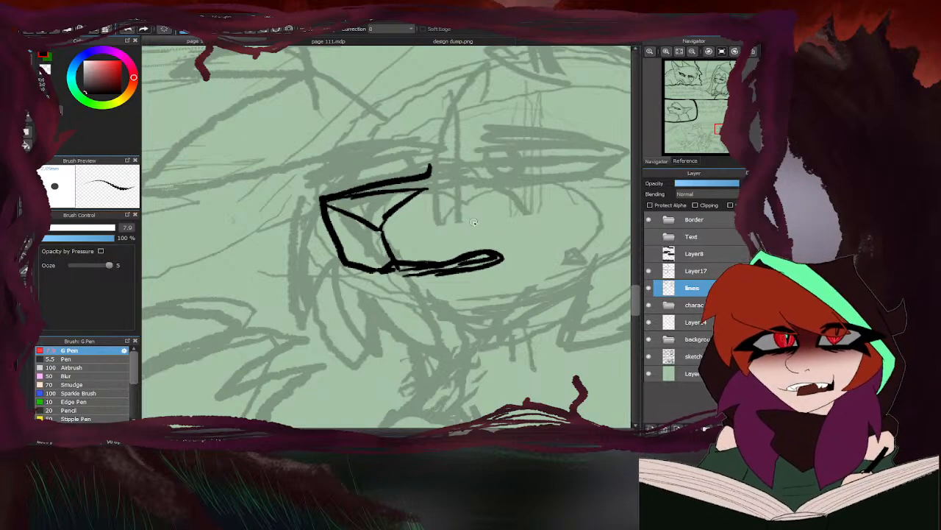
key(e)
mouse_move(485, 261)
mouse_down()
mouse_move(438, 265)
mouse_move(462, 276)
mouse_move(392, 281)
mouse_move(381, 272)
mouse_move(393, 280)
mouse_move(400, 274)
mouse_move(389, 271)
mouse_move(408, 264)
mouse_move(489, 256)
mouse_move(434, 267)
mouse_up()
key(b)
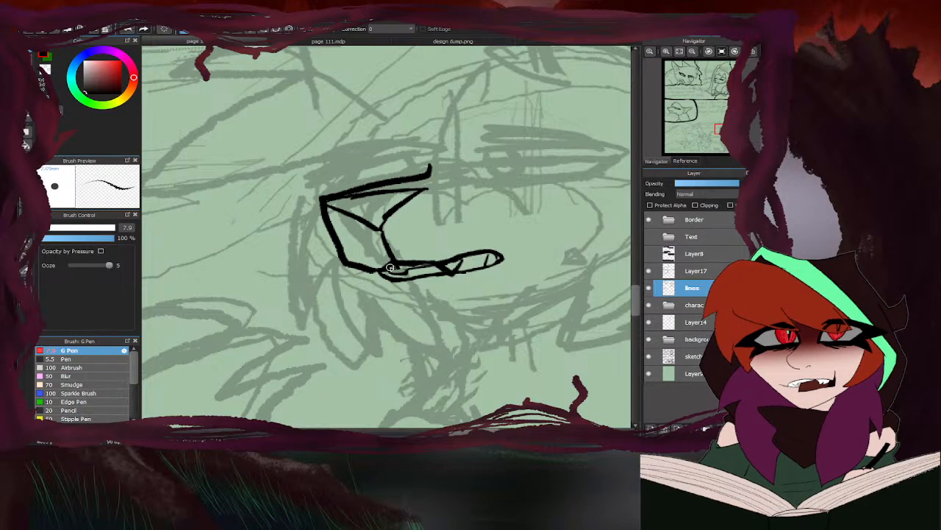
- Thin the nose's lower edge with the eraser and re-ink its curved rear edge up toward the bridge of the muzzle
scroll(405, 264, down, 4)
scroll(417, 283, up, 4)
scroll(368, 243, down, 4)
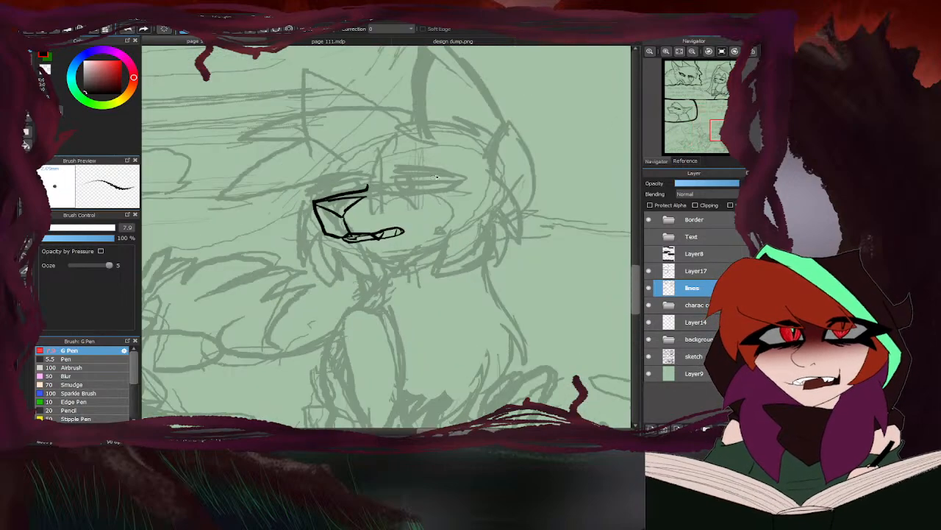
scroll(316, 214, up, 4)
mouse_move(276, 191)
mouse_down()
mouse_move(349, 224)
mouse_move(406, 207)
mouse_move(355, 244)
mouse_move(315, 235)
mouse_up()
key(e)
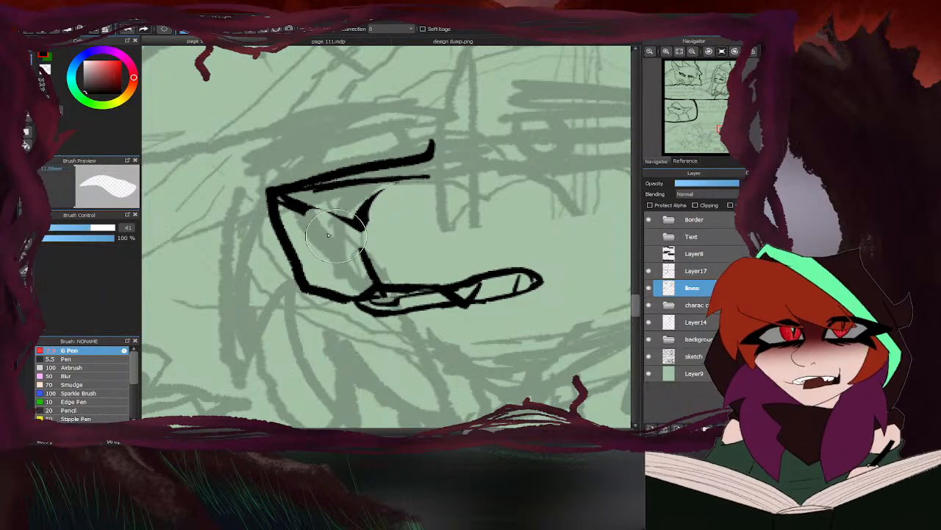
key(b)
drag(429, 177, 362, 220)
drag(398, 194, 369, 215)
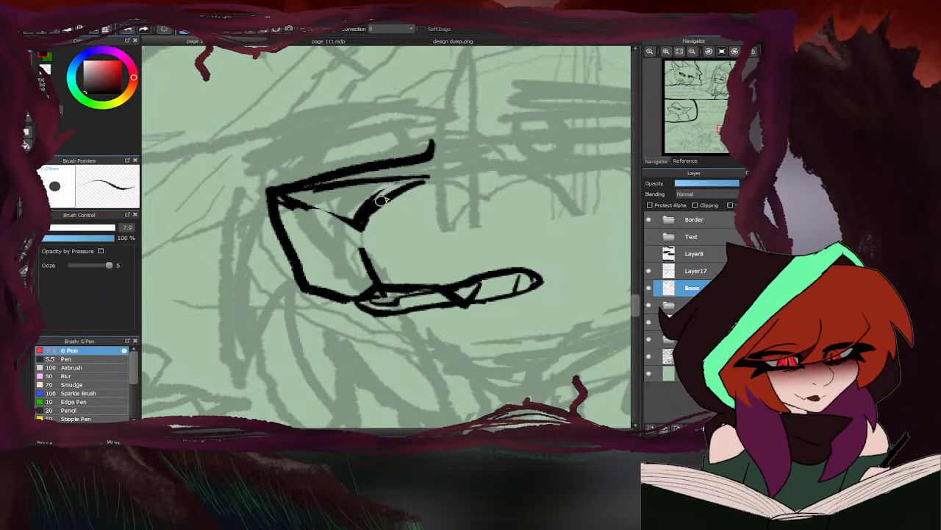
- Re-ink the nose edges and muzzle front as a rounder curve, erasing the excess line along the outer side
mouse_move(429, 178)
mouse_down()
mouse_move(366, 216)
mouse_move(362, 252)
mouse_move(288, 197)
mouse_move(316, 221)
mouse_up()
scroll(331, 219, down, 5)
scroll(331, 221, up, 4)
key(e)
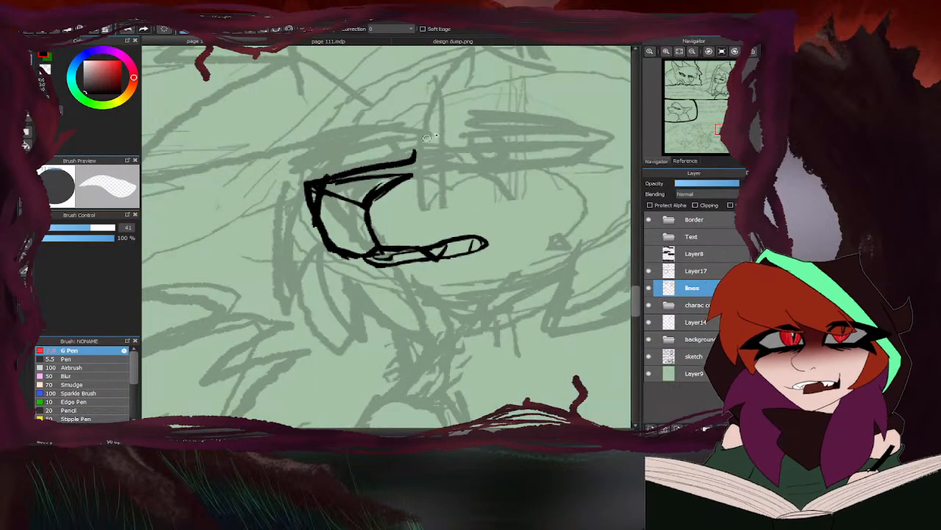
drag(324, 181, 300, 212)
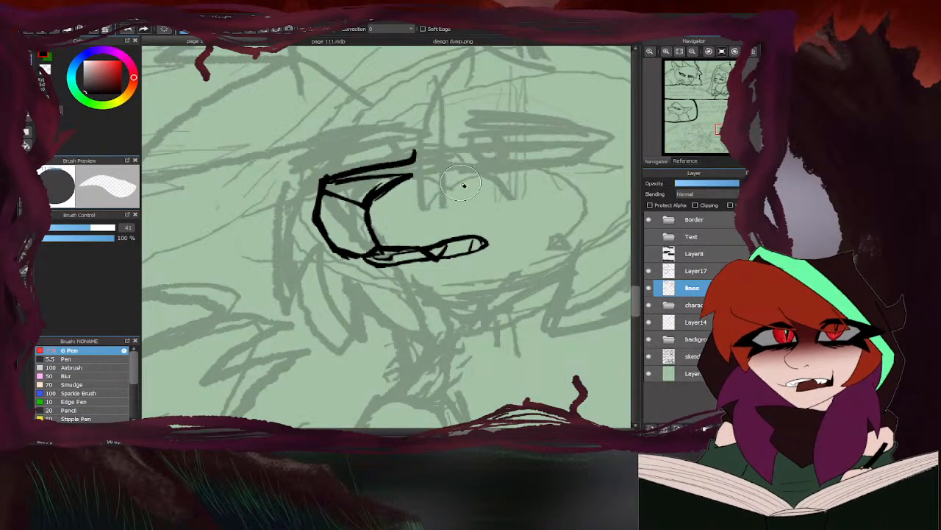
key(b)
- Ink the chin below the mouth and a jaw line rising back toward the cheek, using the Ivywhisper reference as a guide
click(443, 41)
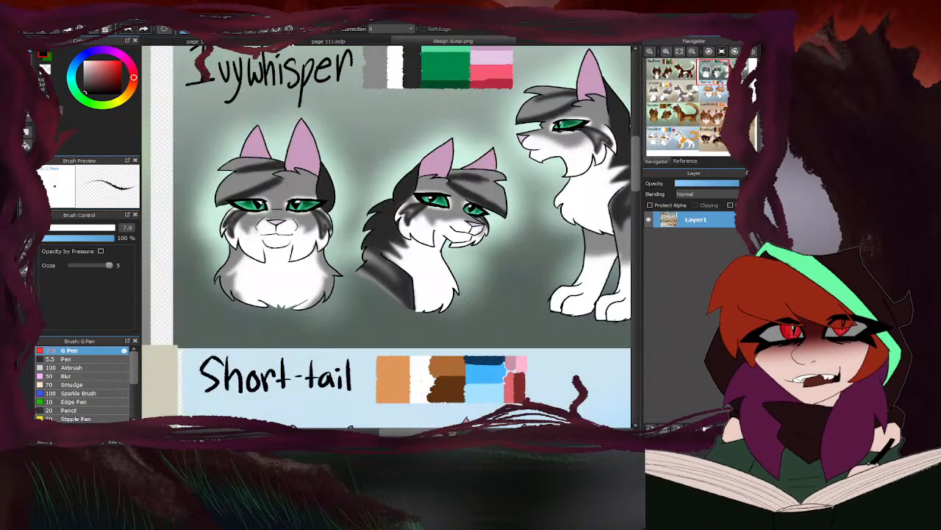
click(324, 42)
scroll(379, 266, up, 2)
mouse_move(384, 280)
mouse_down()
mouse_move(383, 325)
mouse_move(524, 377)
mouse_up()
scroll(528, 373, down, 2)
scroll(495, 332, up, 1)
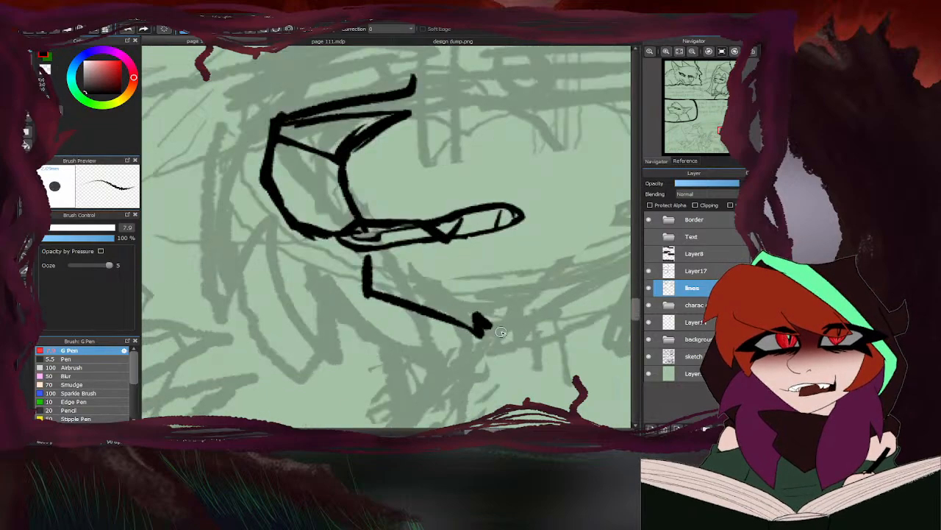
drag(486, 330, 609, 244)
scroll(478, 214, down, 3)
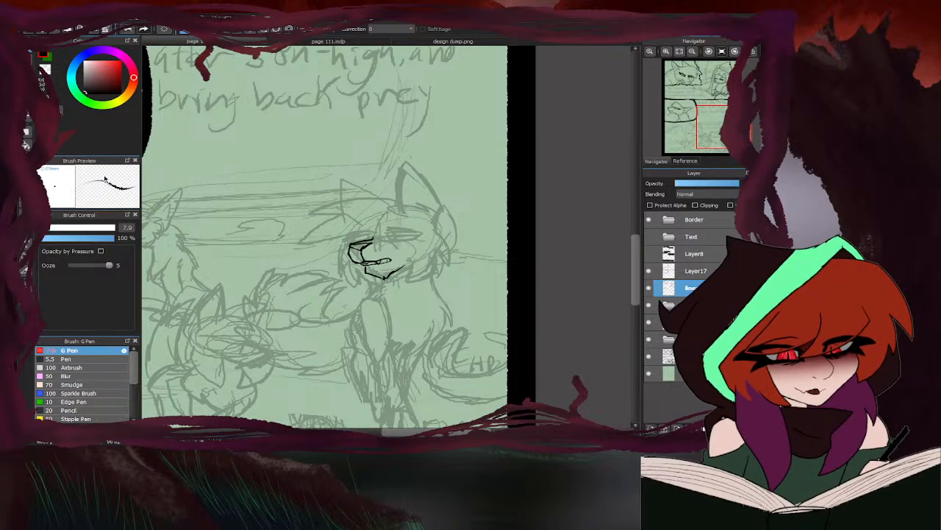
- Lasso the inked muzzle and jaw, scale them down slightly with a transform, and clear the selection
key(l)
mouse_move(339, 265)
mouse_down()
mouse_move(411, 303)
mouse_move(337, 273)
mouse_up()
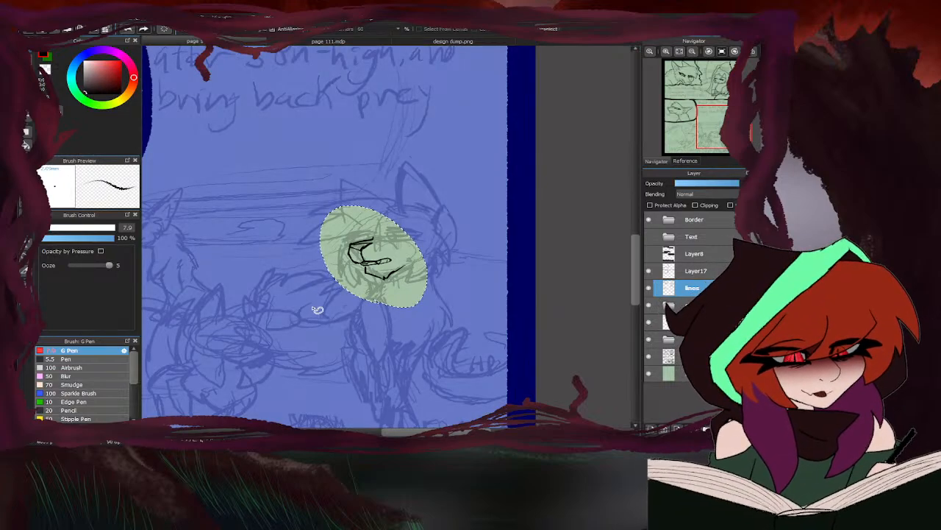
key(ctrl+t)
drag(390, 237, 388, 238)
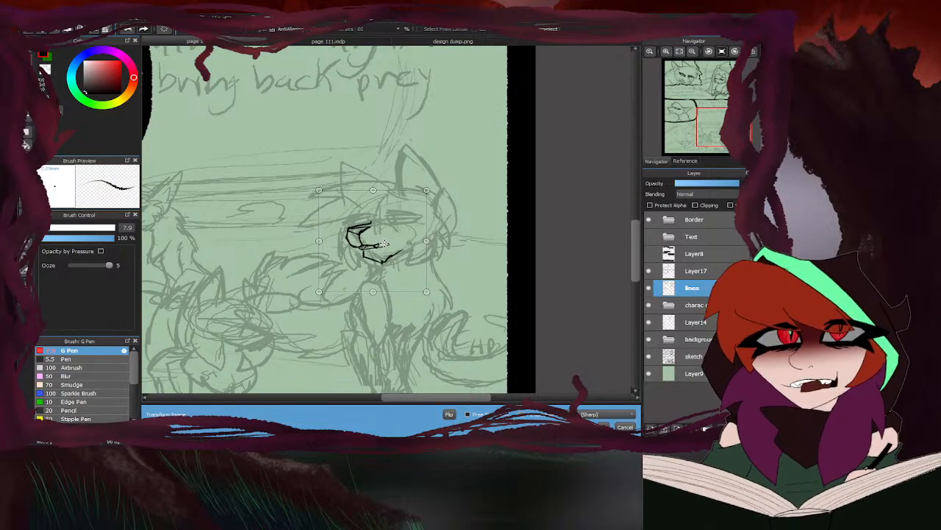
drag(427, 292, 424, 289)
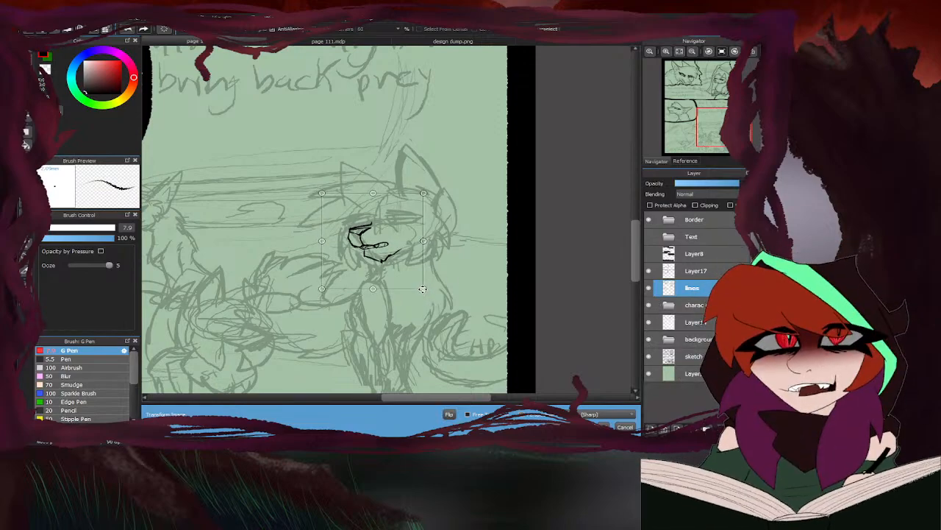
click(602, 426)
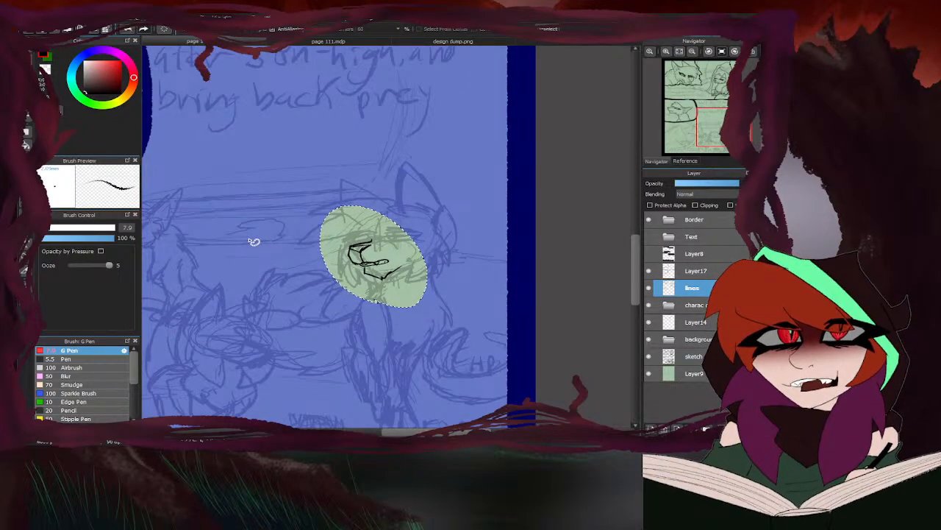
key(ctrl+d)
key(b)
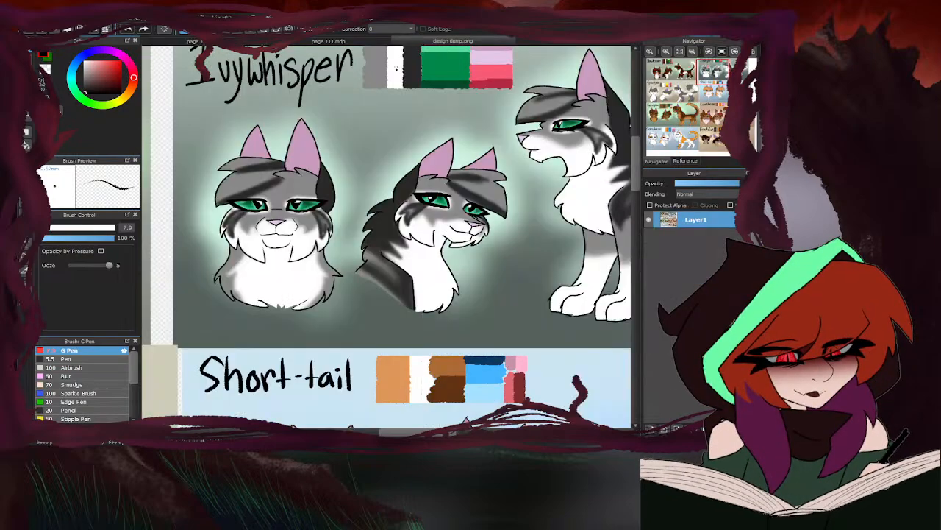
- Ink the lower lid of the cat's right-side eye as a curve sweeping up to the outer corner, checking the Ivywhisper reference
click(424, 42)
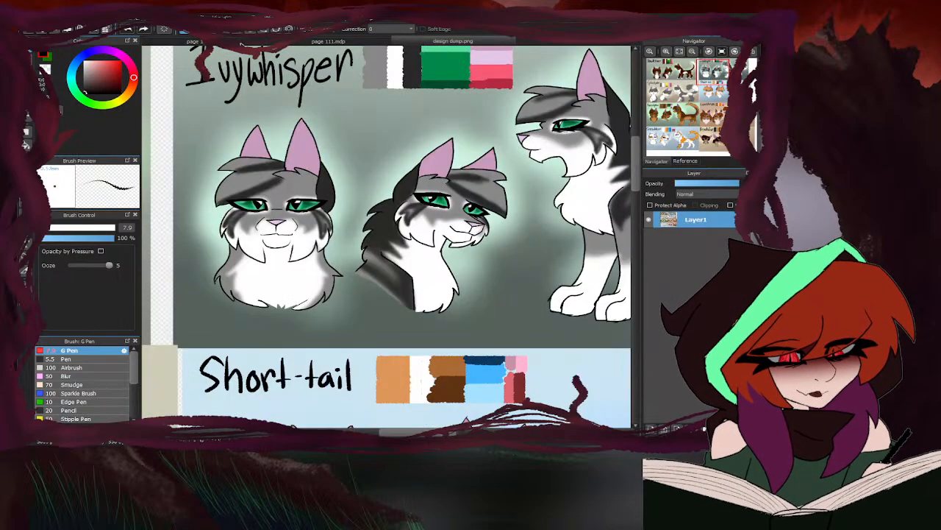
click(328, 41)
scroll(423, 267, up, 4)
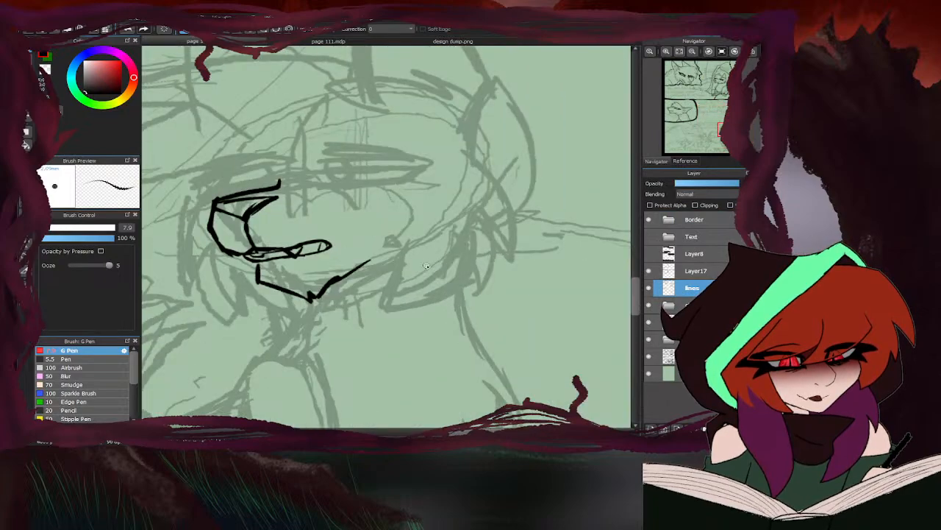
scroll(508, 191, down, 1)
scroll(287, 178, up, 1)
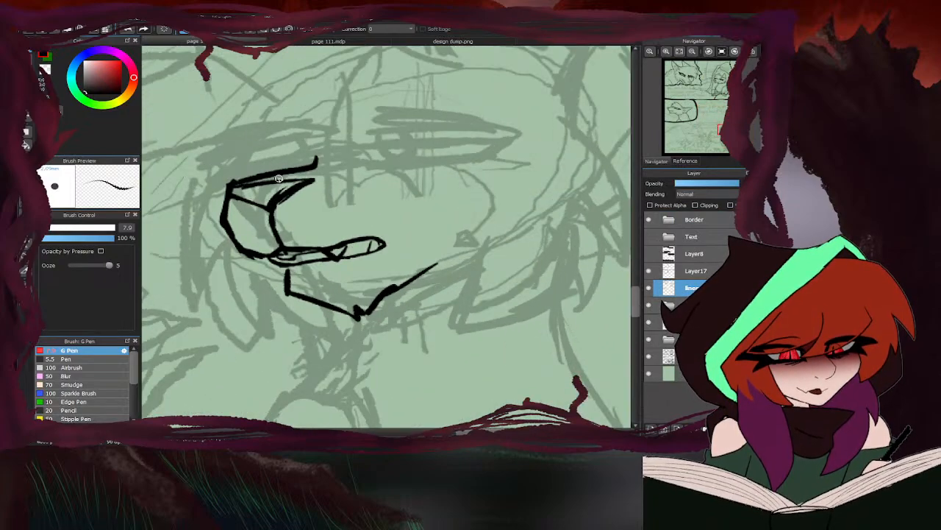
click(375, 161)
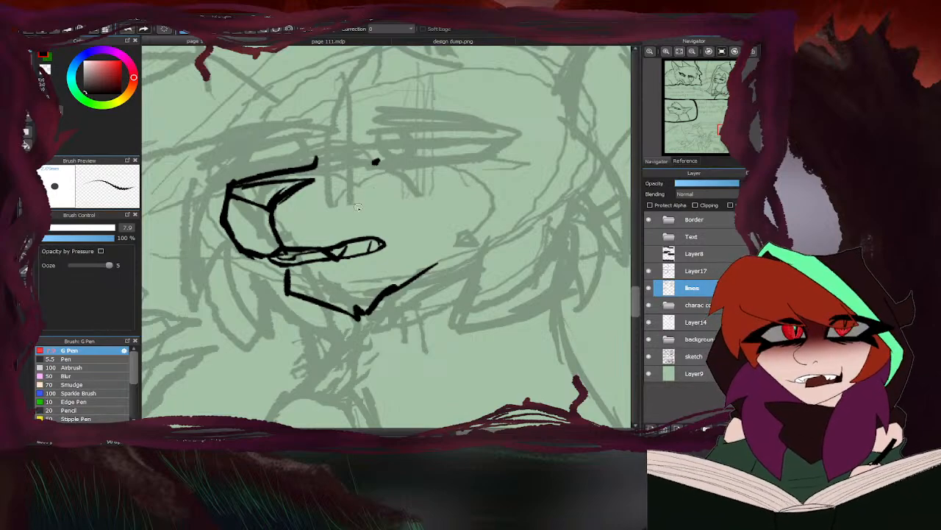
drag(374, 156, 383, 167)
click(408, 43)
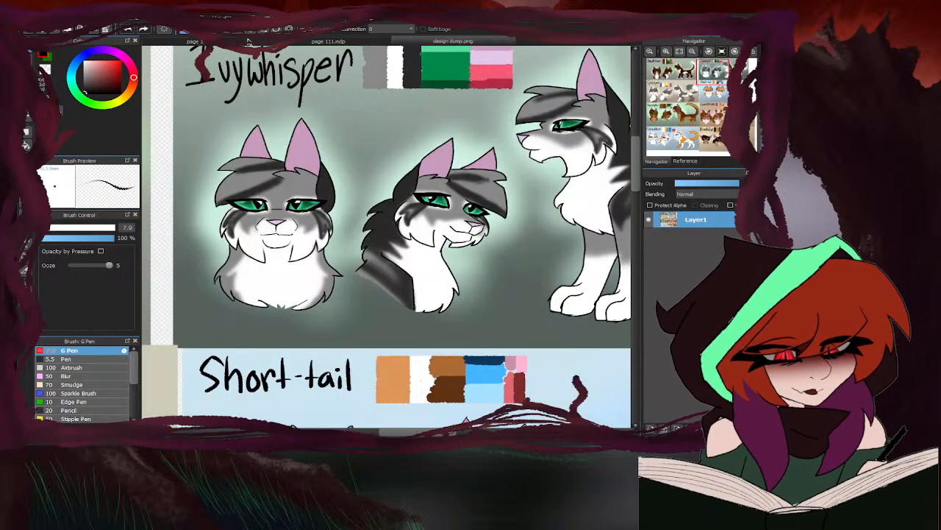
click(328, 41)
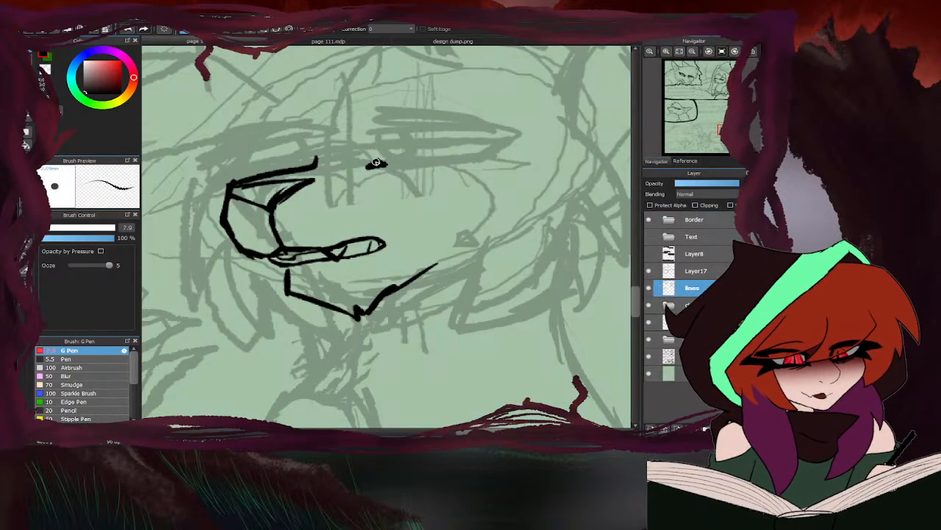
drag(386, 164, 509, 141)
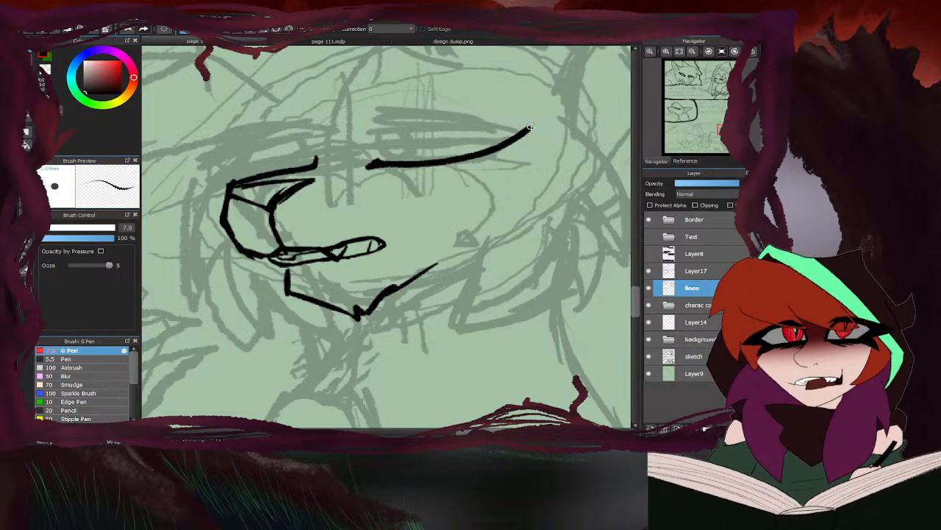
- Ink the thick upper lid of the right-side eye with a crease line above it, and fill the pointed outer corner black
mouse_move(531, 128)
mouse_down()
mouse_move(422, 110)
mouse_move(365, 107)
mouse_up()
mouse_move(468, 115)
mouse_down()
mouse_move(372, 126)
mouse_move(467, 120)
mouse_up()
mouse_move(468, 120)
mouse_down()
mouse_move(361, 129)
mouse_move(488, 116)
mouse_up()
drag(379, 126, 510, 126)
mouse_move(436, 122)
mouse_down()
mouse_move(490, 139)
mouse_move(487, 150)
mouse_move(506, 139)
mouse_move(500, 132)
mouse_move(482, 147)
mouse_move(429, 161)
mouse_move(479, 151)
mouse_move(448, 154)
mouse_move(506, 127)
mouse_move(460, 152)
mouse_move(379, 162)
mouse_up()
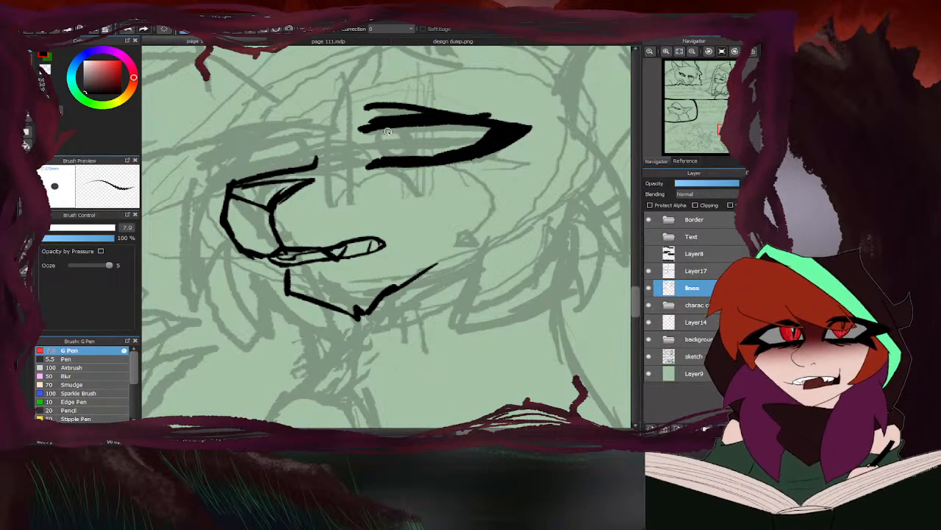
- Close the inner edge of the right-side eye with a slanted line and add a thin line beneath its lower lid
drag(388, 130, 378, 156)
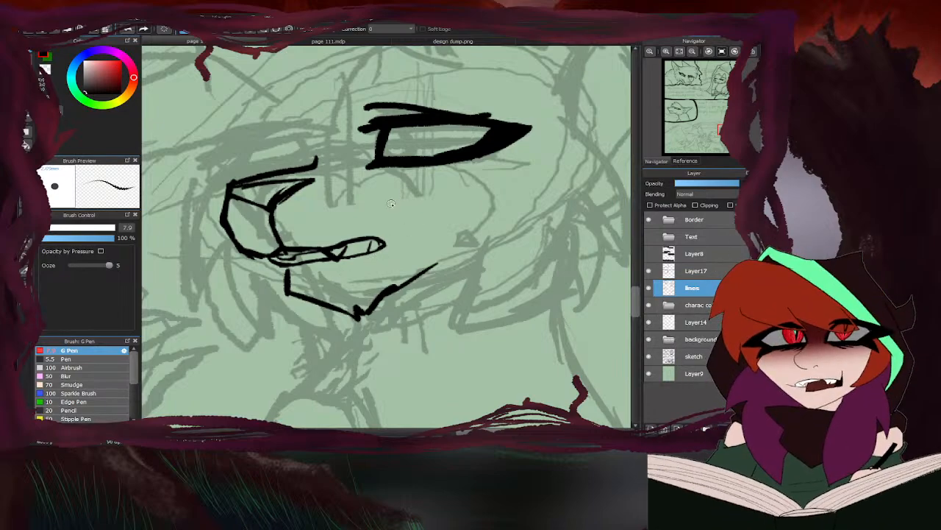
mouse_move(383, 165)
mouse_down()
mouse_move(419, 174)
mouse_move(387, 167)
mouse_move(497, 155)
mouse_move(408, 166)
mouse_move(462, 170)
mouse_move(409, 167)
mouse_move(446, 173)
mouse_up()
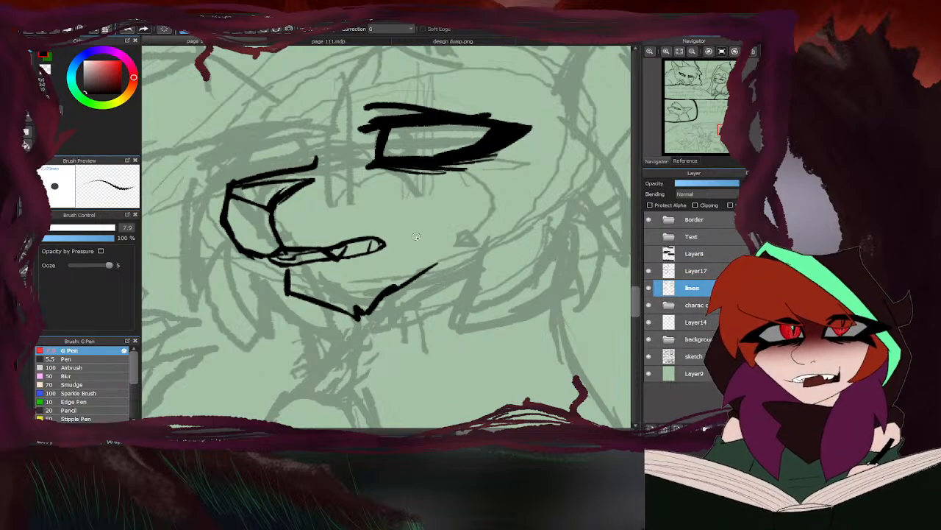
scroll(442, 208, down, 5)
scroll(431, 203, down, 3)
scroll(431, 217, up, 5)
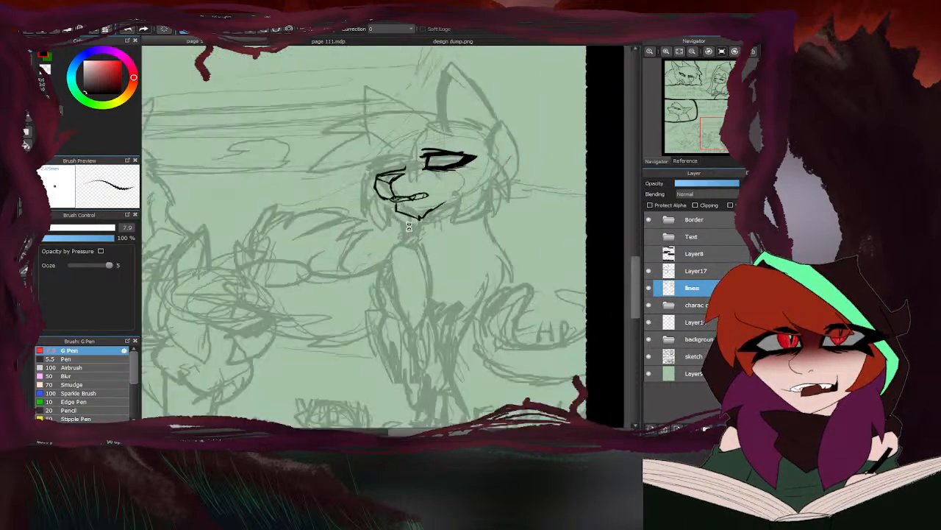
- Ink the right-hand cat's near cheek fur as jagged tufts curving from below the jaw up behind the eye, checking the Ivywhisper reference
scroll(351, 147, down, 2)
click(441, 41)
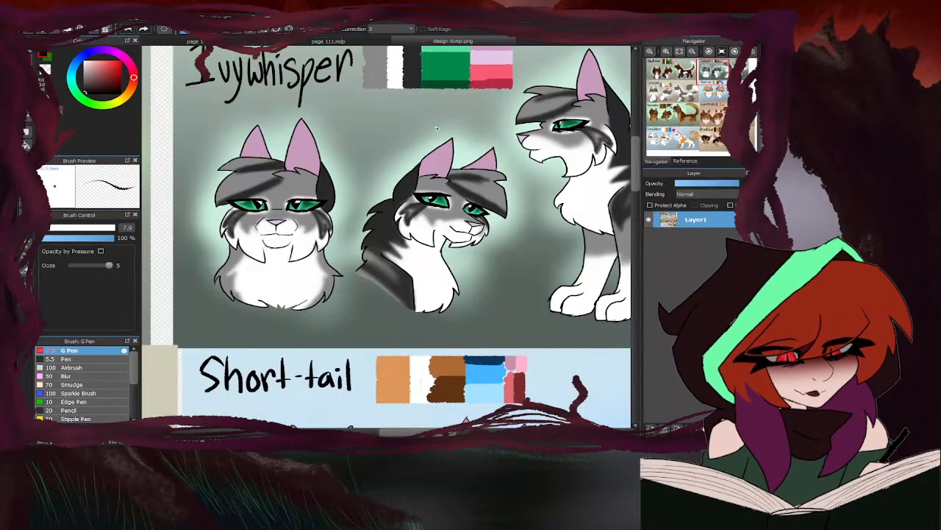
scroll(309, 196, down, 1)
scroll(471, 197, up, 2)
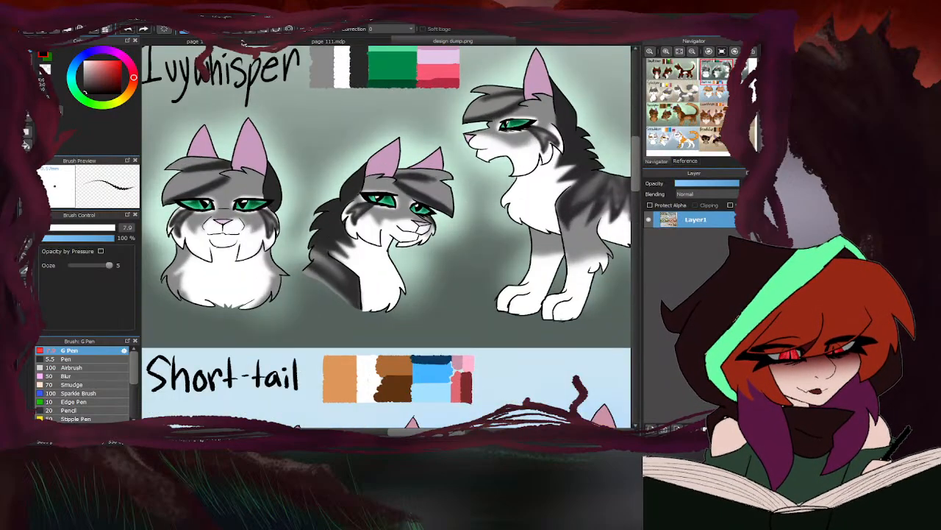
click(246, 42)
scroll(441, 185, up, 3)
mouse_move(445, 161)
mouse_down()
mouse_move(403, 270)
mouse_move(477, 195)
mouse_up()
scroll(402, 268, down, 3)
scroll(425, 260, up, 2)
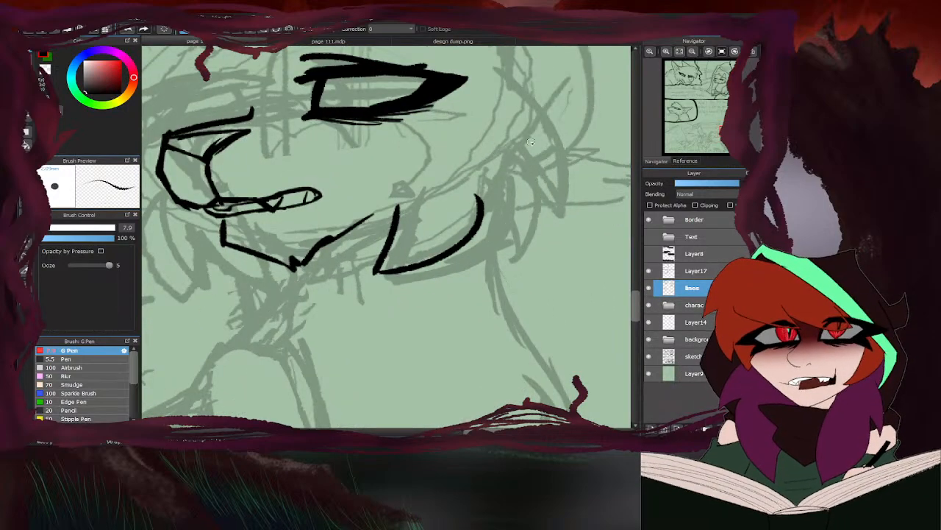
mouse_move(506, 76)
mouse_down()
mouse_move(575, 195)
mouse_move(548, 176)
mouse_move(551, 213)
mouse_move(481, 220)
mouse_move(360, 296)
mouse_move(384, 248)
mouse_up()
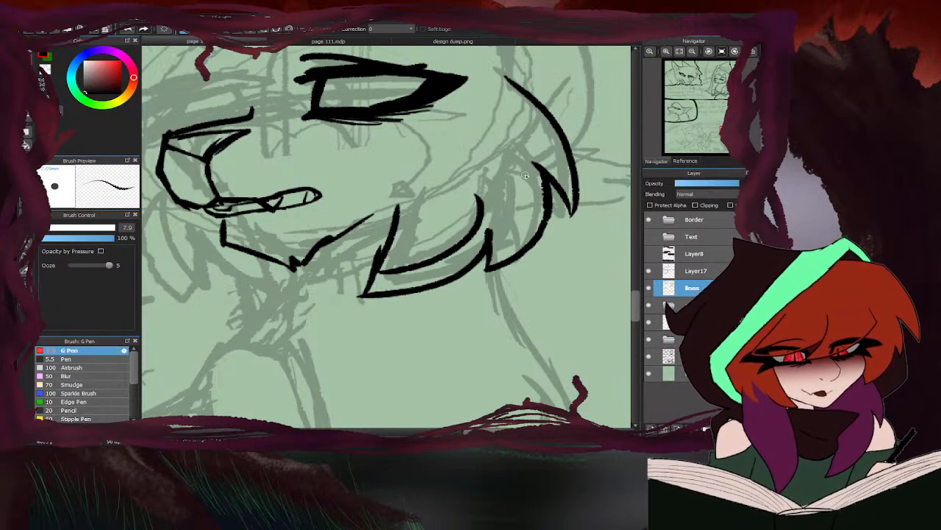
- Erase the extra inner curve inside the cat's lower cheek tuft
key(e)
drag(482, 190, 393, 270)
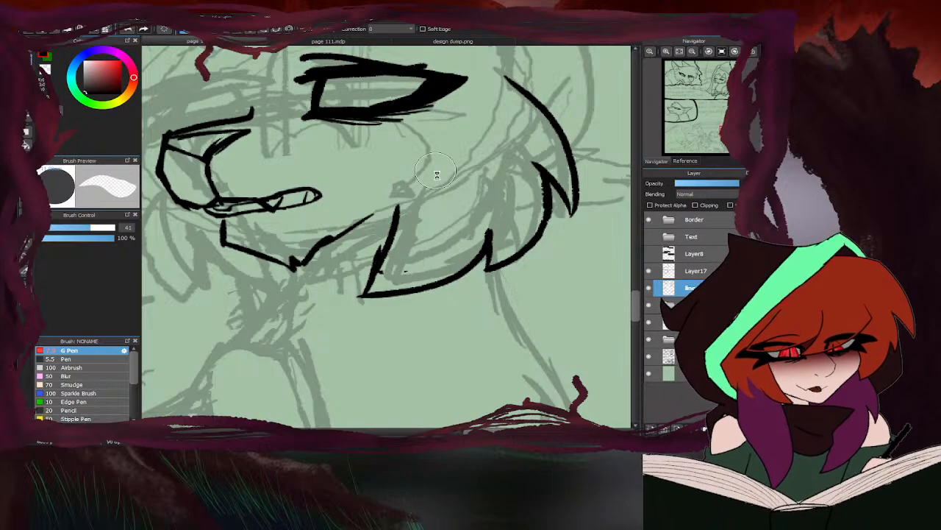
scroll(440, 203, down, 8)
key(b)
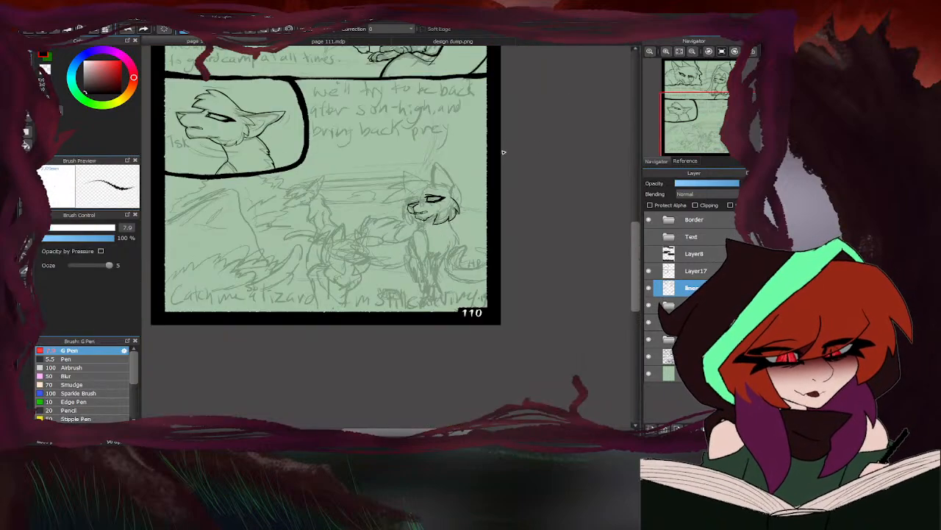
- Compare the head with the Ivywhisper reference and trim the rough stub from the front edge of the lower cheek tuft
click(449, 41)
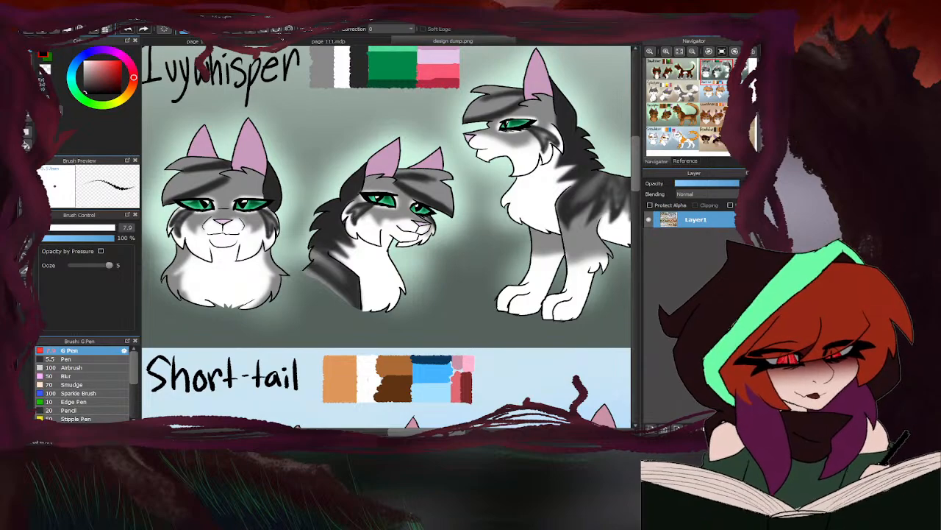
click(259, 41)
scroll(459, 192, up, 5)
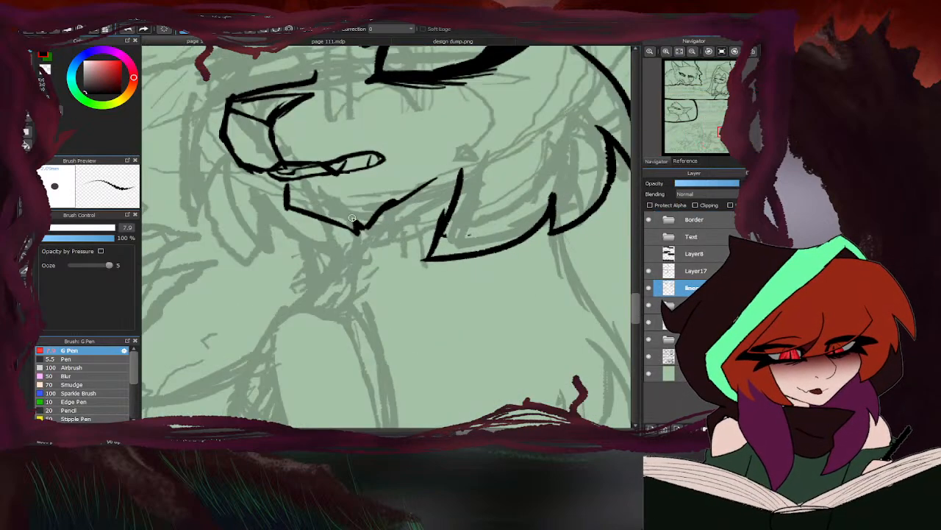
scroll(342, 261, down, 1)
scroll(342, 261, down, 3)
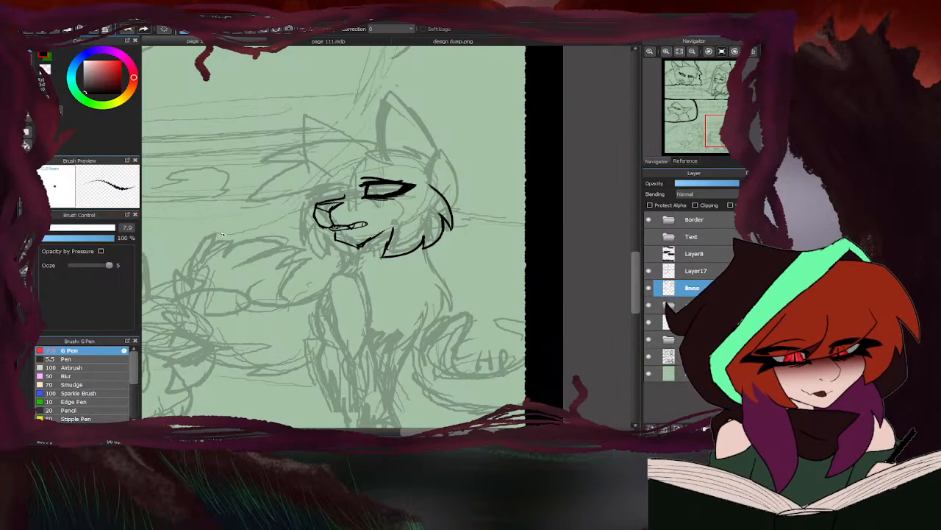
key(e)
scroll(389, 254, up, 3)
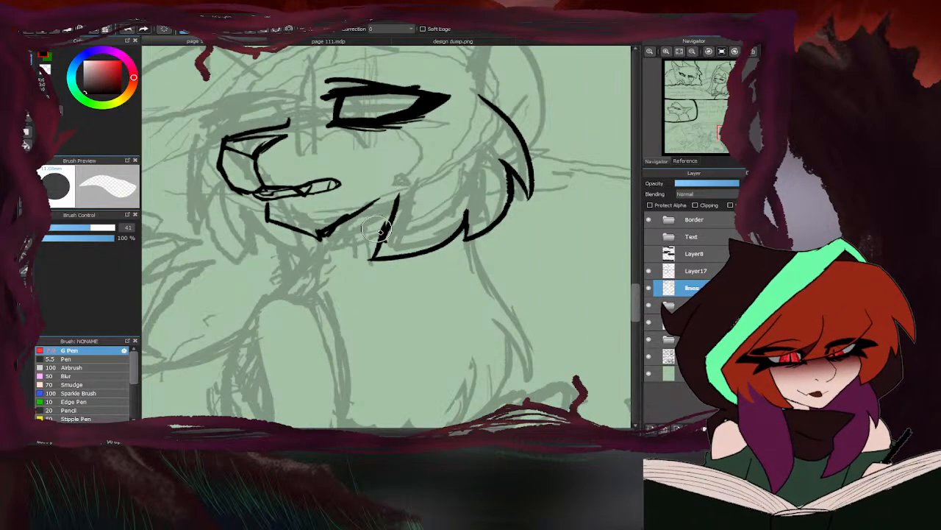
drag(377, 231, 387, 194)
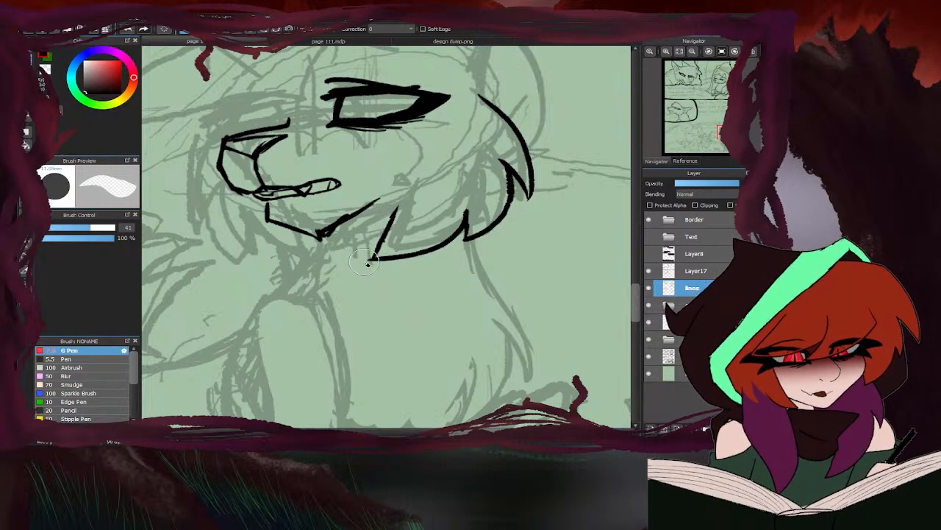
key(b)
- Ink the far cheek fur as pointed tufts running from the nose down around to the chin, checking the Ivywhisper reference
scroll(399, 223, down, 2)
scroll(353, 184, up, 3)
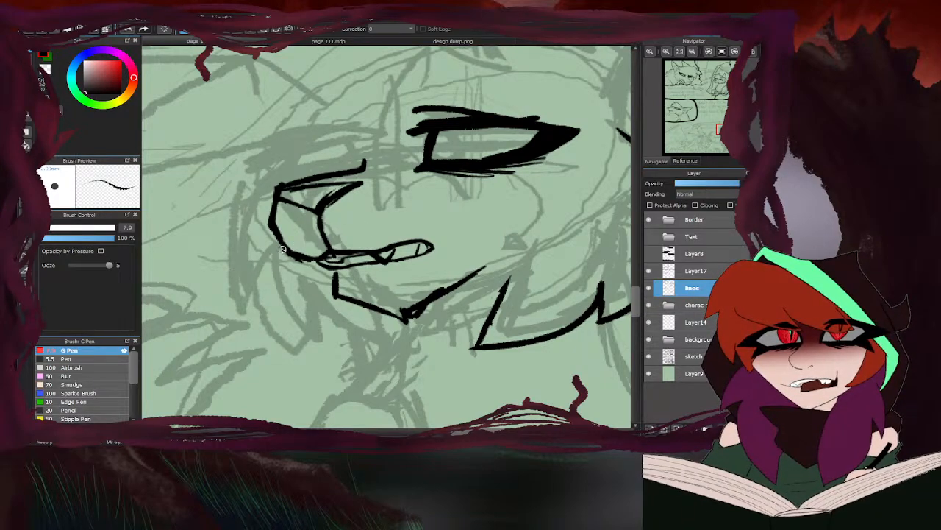
scroll(331, 200, down, 4)
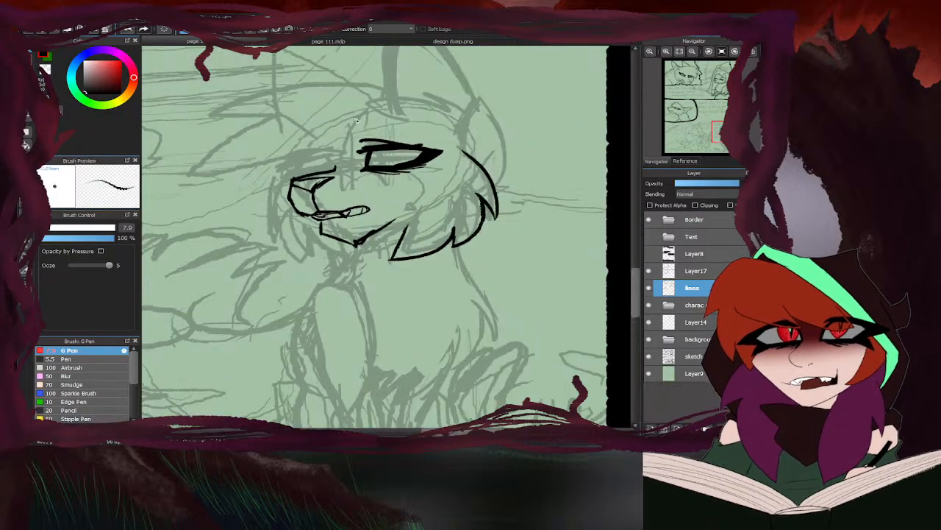
click(397, 41)
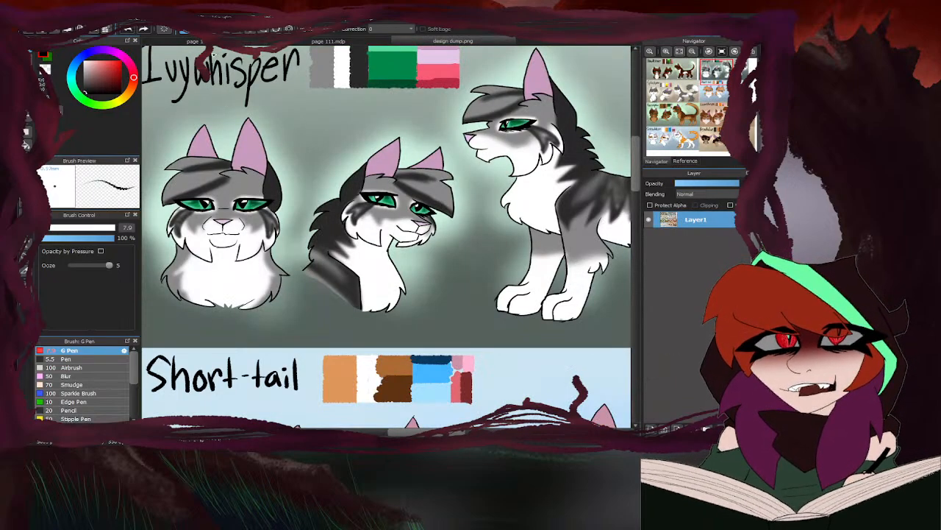
click(208, 42)
scroll(292, 225, up, 3)
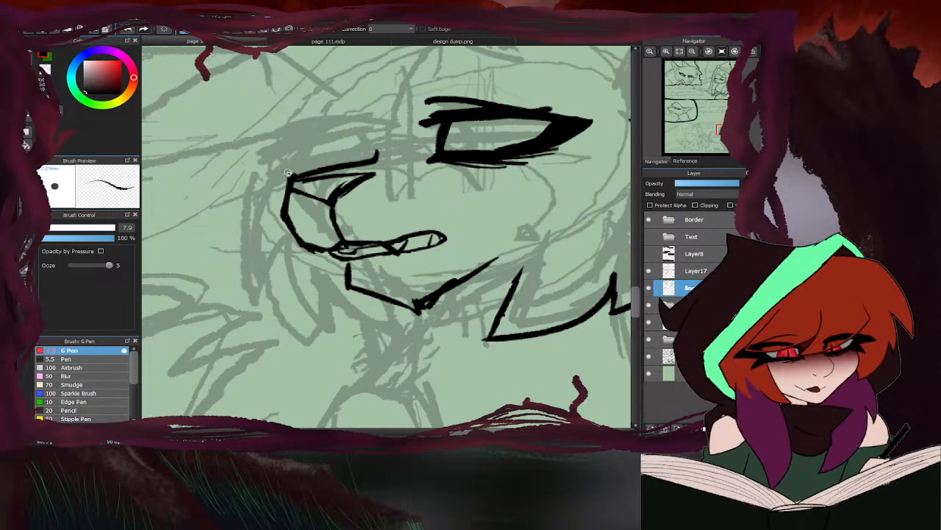
mouse_move(290, 171)
mouse_down()
mouse_move(248, 212)
mouse_move(254, 263)
mouse_move(274, 242)
mouse_move(297, 314)
mouse_move(308, 287)
mouse_move(390, 309)
mouse_up()
scroll(382, 302, down, 2)
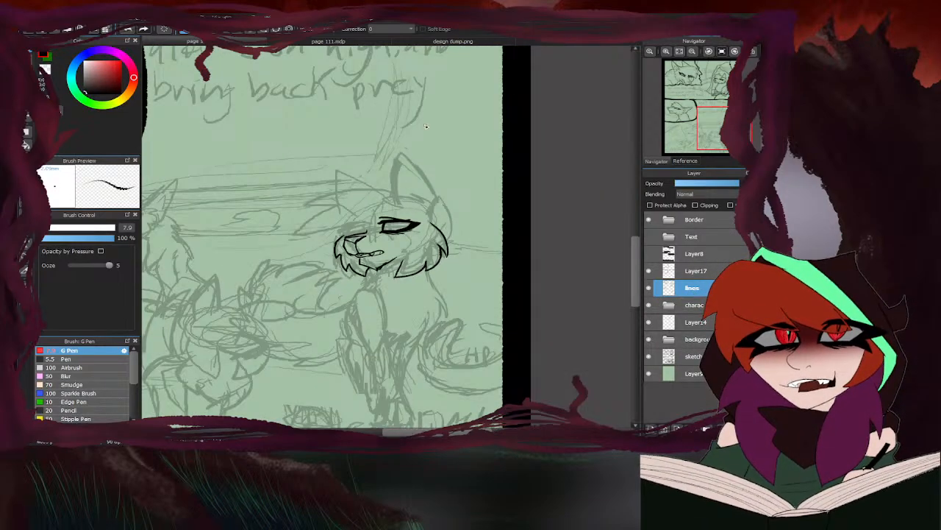
- Ink the rounded lower back edge of the near ear, curving up from the cheek fur
scroll(375, 281, up, 1)
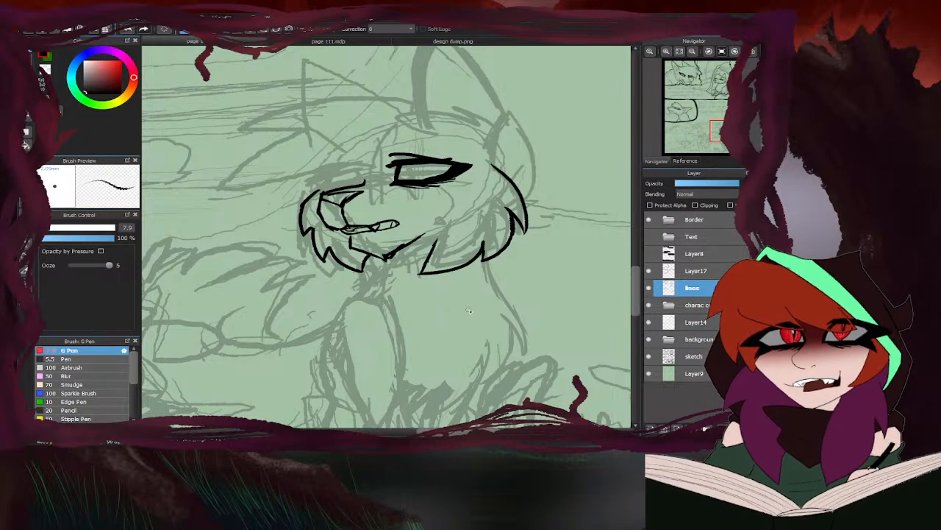
scroll(452, 382, down, 3)
scroll(474, 326, up, 3)
scroll(483, 293, up, 2)
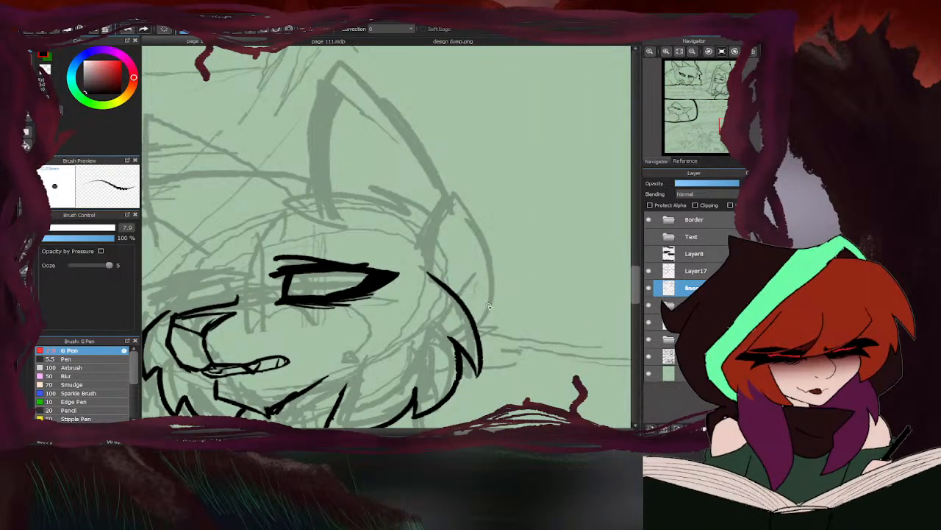
scroll(485, 313, down, 2)
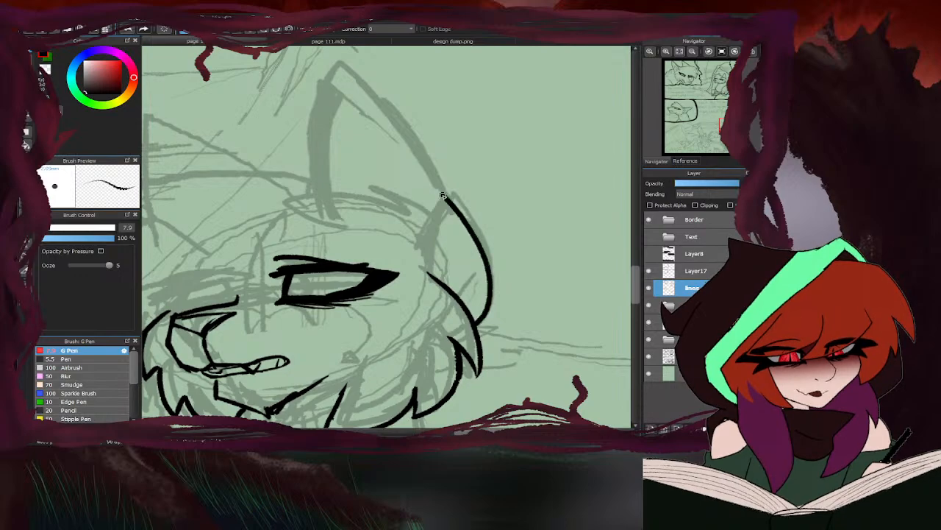
- Ink the near ear's long edge up to its tip, join the back curve to it, and add the front edge
click(415, 42)
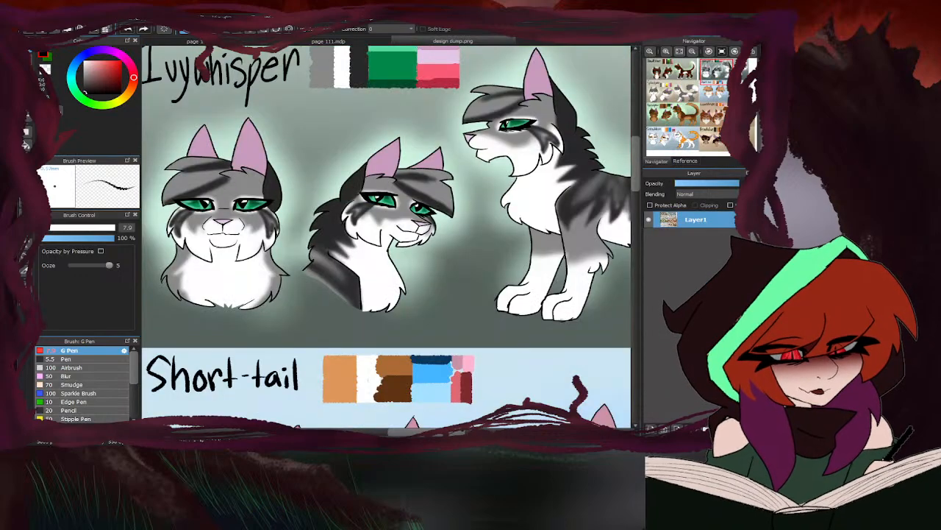
click(328, 41)
mouse_move(439, 269)
mouse_down()
mouse_move(431, 215)
mouse_move(404, 139)
mouse_move(326, 60)
mouse_up()
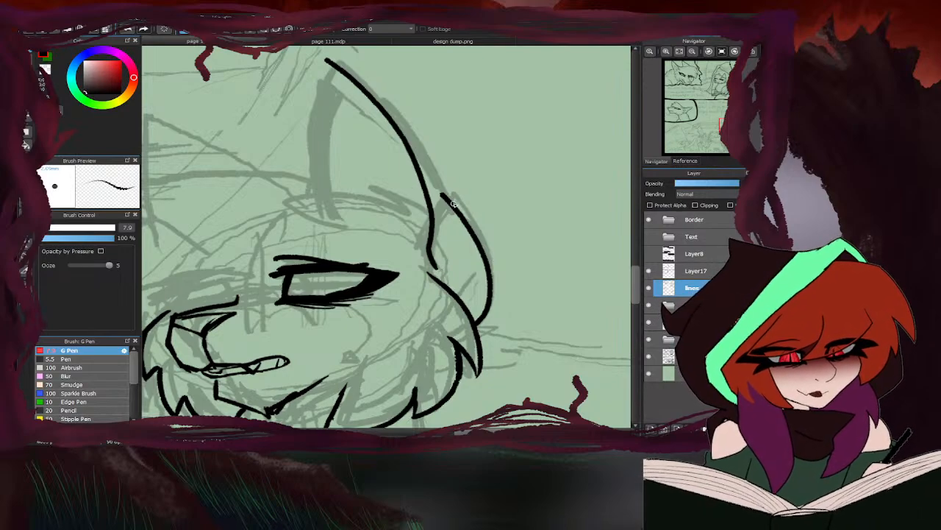
drag(458, 206, 404, 140)
drag(333, 64, 324, 219)
scroll(399, 151, down, 5)
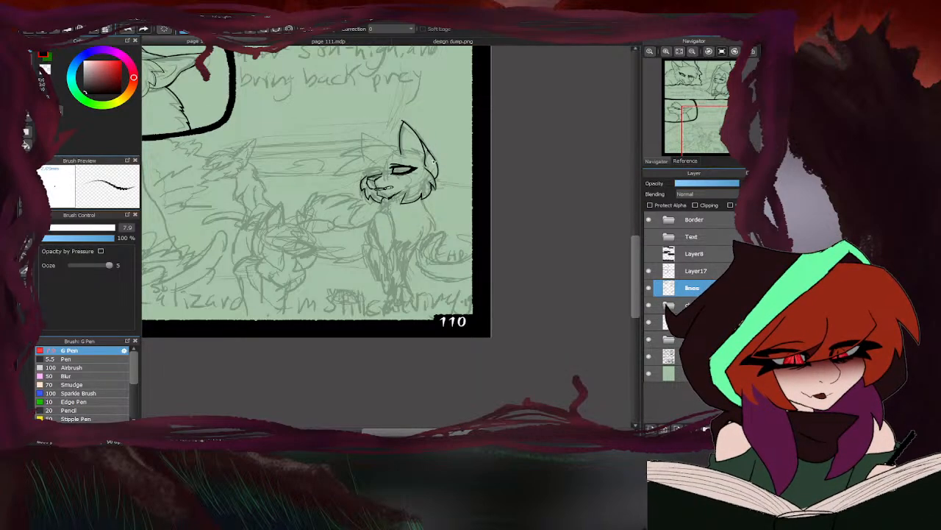
- Ink the pointed fur tufts across the forehead at the ear's base, checking the Ivywhisper reference
scroll(401, 150, up, 3)
scroll(401, 150, up, 4)
click(416, 43)
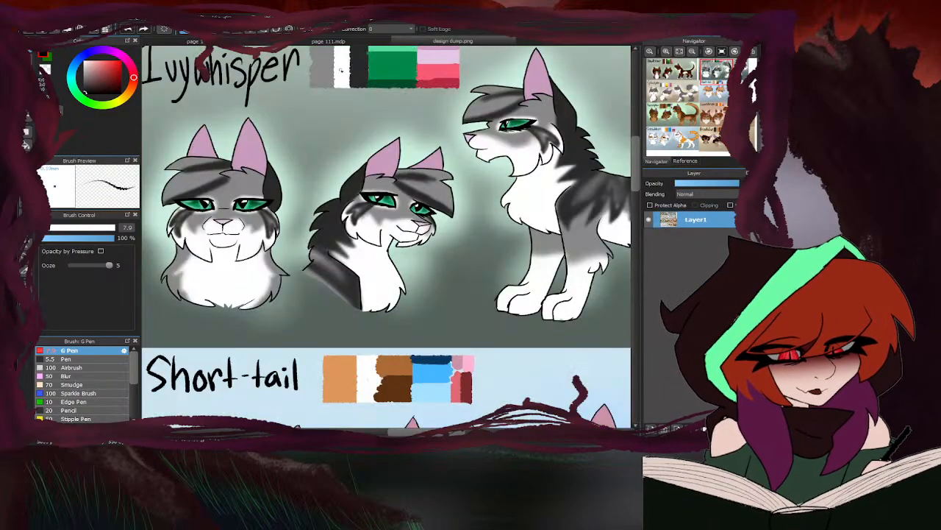
click(258, 42)
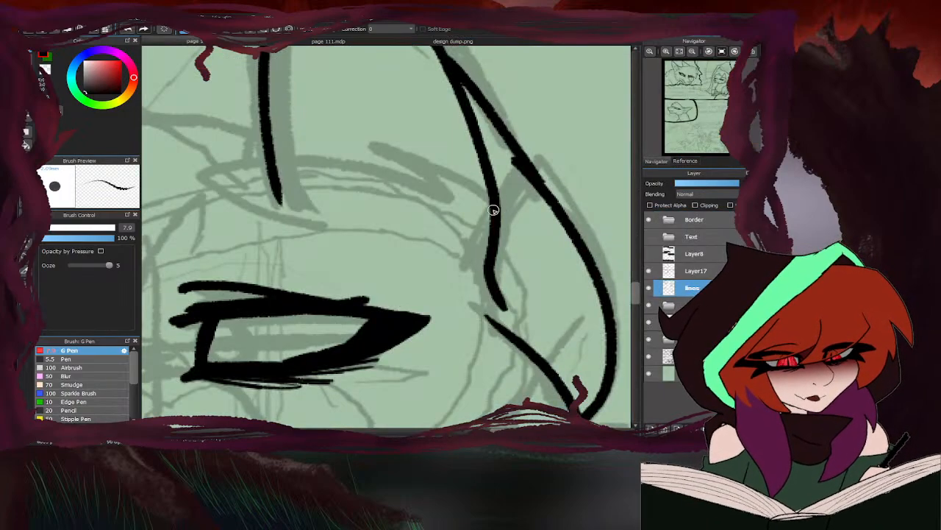
mouse_move(482, 193)
mouse_down()
mouse_move(348, 147)
mouse_move(388, 190)
mouse_move(221, 211)
mouse_move(322, 237)
mouse_up()
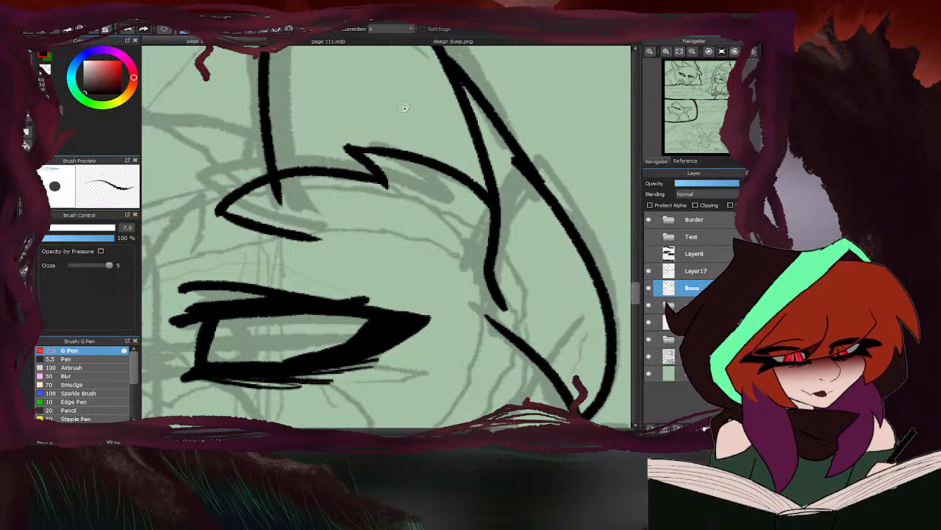
- Erase the ear line overlapping the forehead tuft and clean up the stray ink at the ear's tip
key(e)
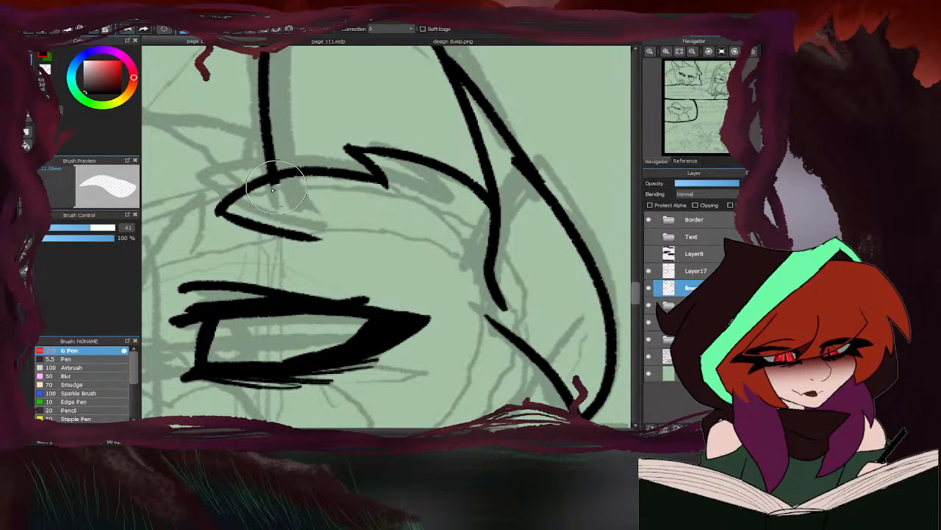
scroll(352, 195, down, 5)
scroll(435, 138, down, 2)
key(b)
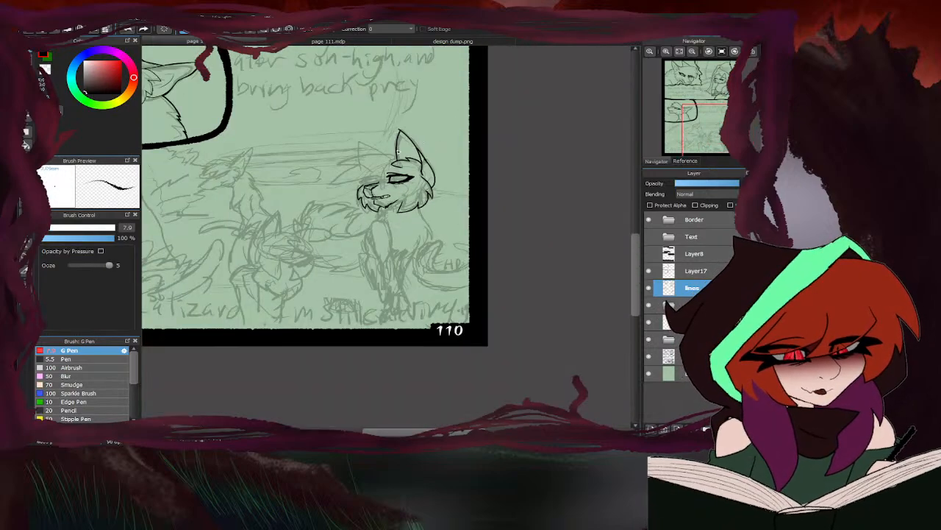
scroll(397, 129, up, 6)
key(e)
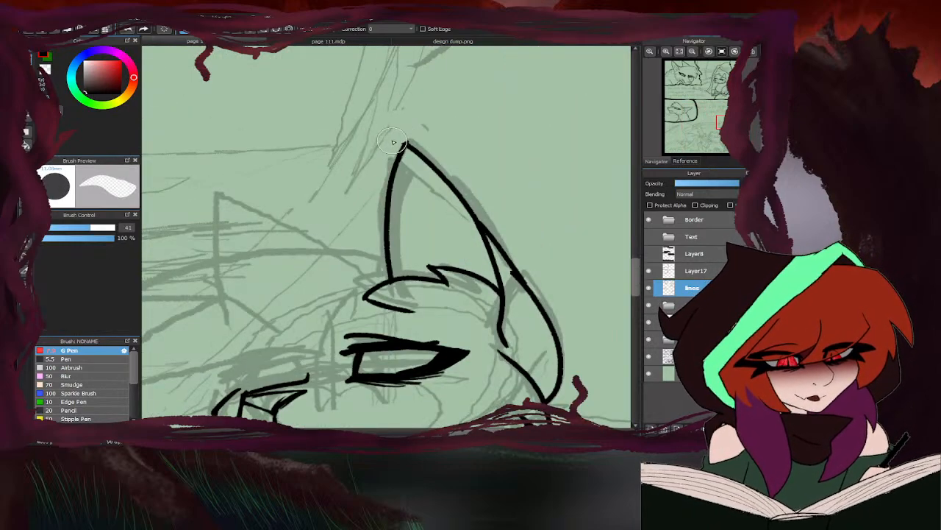
key(b)
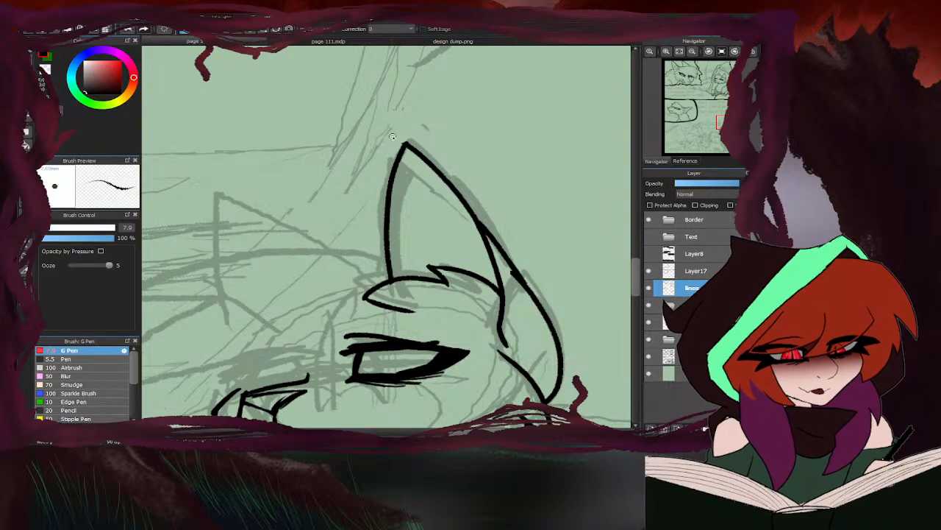
scroll(382, 158, down, 7)
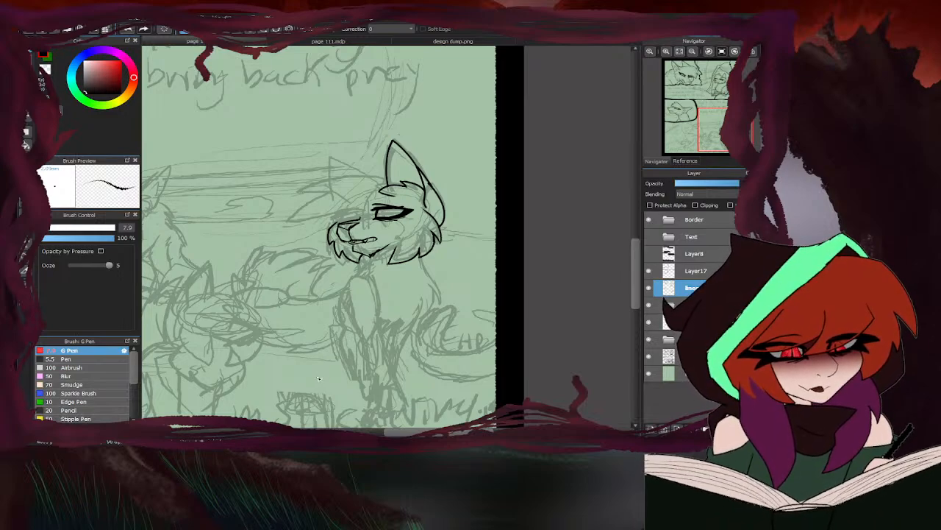
- Ink the inner corner and start of the upper lid on the right-hand cat's far eye, checking the Ivywhisper reference
scroll(343, 172, up, 4)
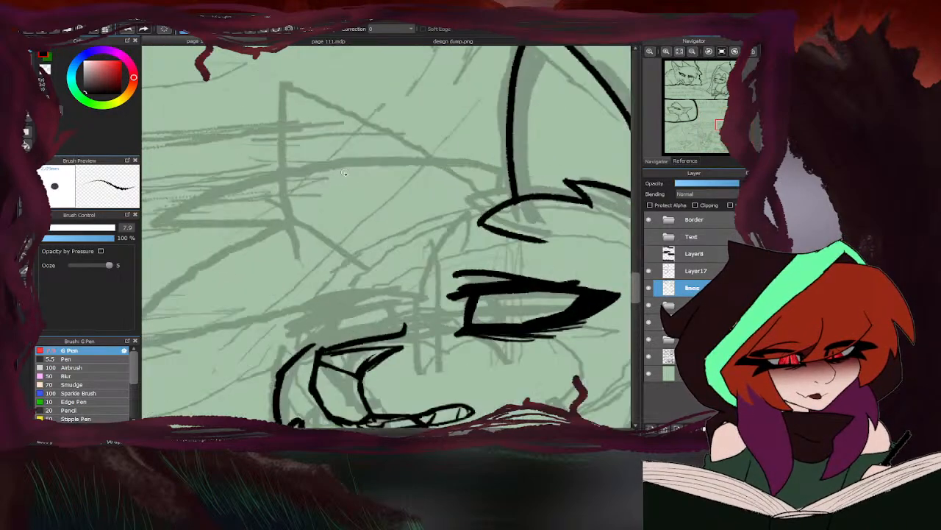
click(439, 42)
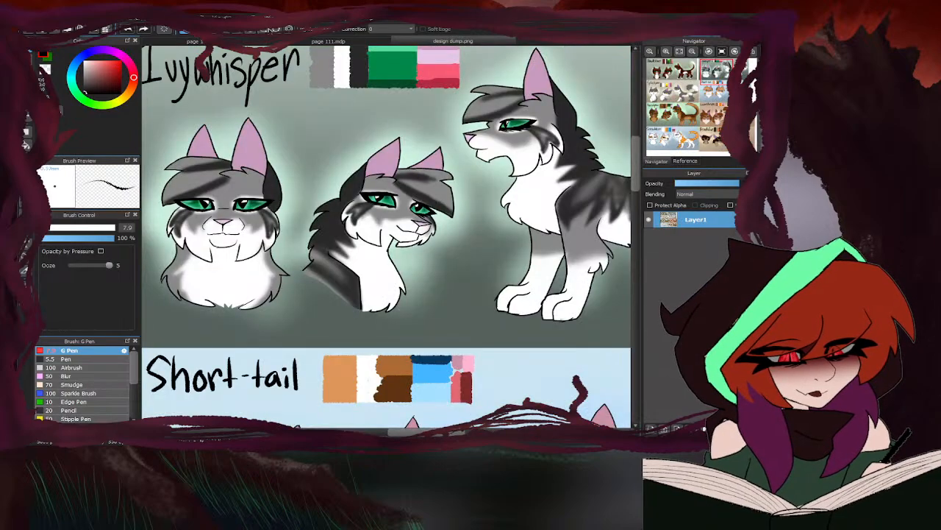
click(215, 42)
scroll(426, 204, down, 2)
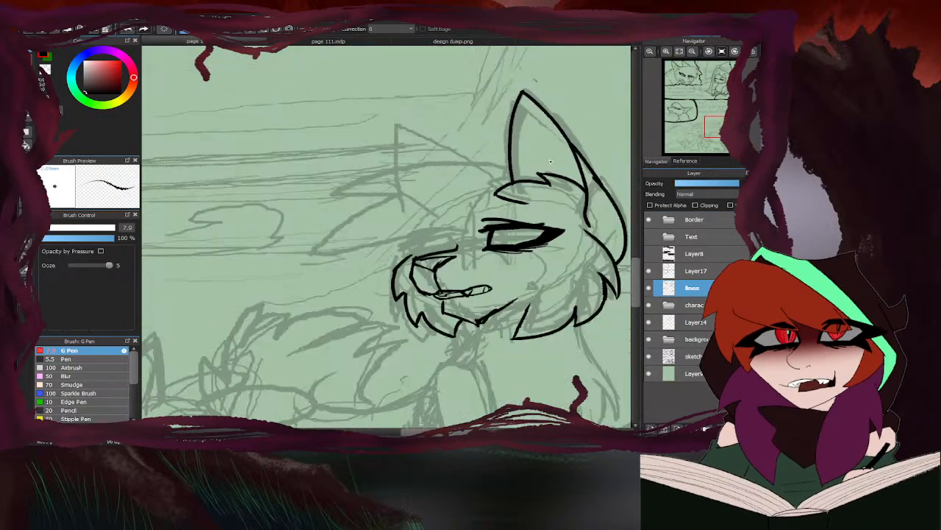
scroll(463, 243, up, 1)
scroll(463, 243, up, 1)
drag(441, 210, 485, 259)
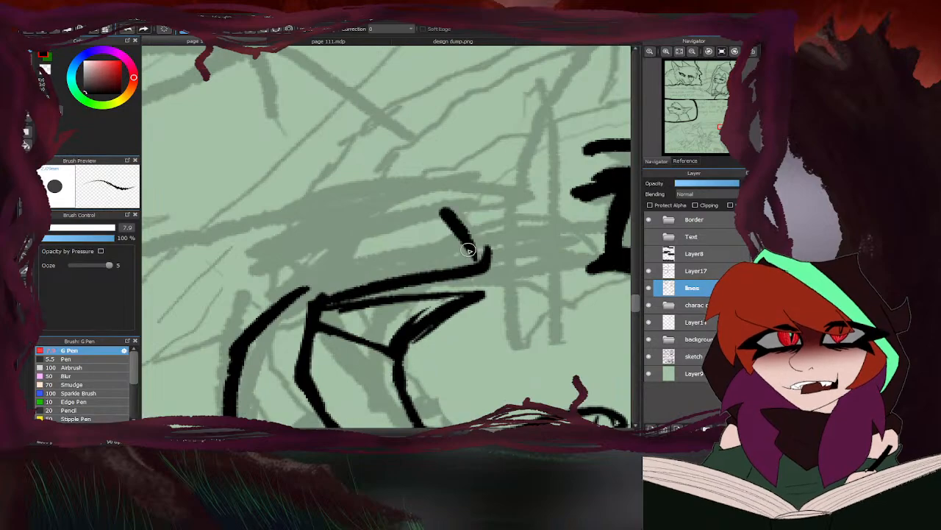
mouse_move(457, 229)
mouse_down()
mouse_move(479, 261)
mouse_move(476, 239)
mouse_move(410, 214)
mouse_move(301, 236)
mouse_up()
- Extend the far eye's upper lid to a pointed outer corner, fill in the thick lash line and add the crease above
scroll(366, 226, down, 2)
scroll(336, 241, up, 2)
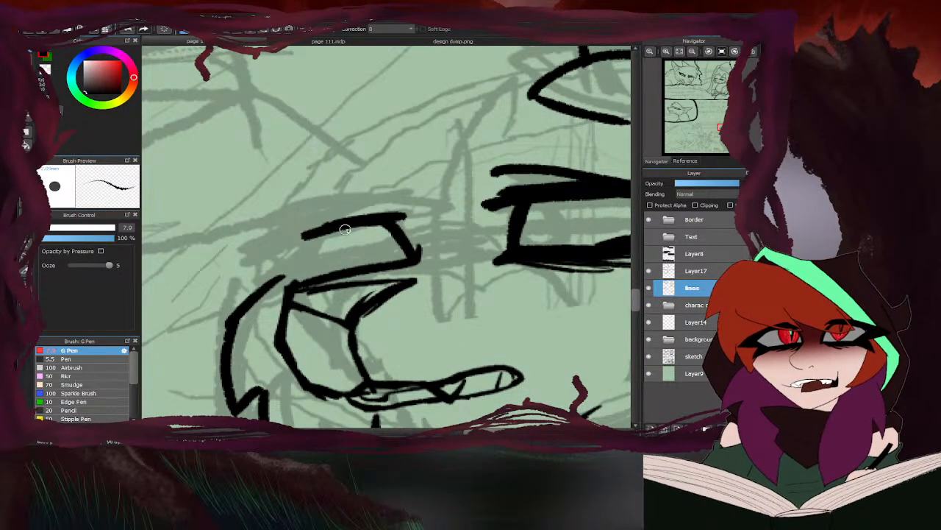
drag(390, 219, 240, 249)
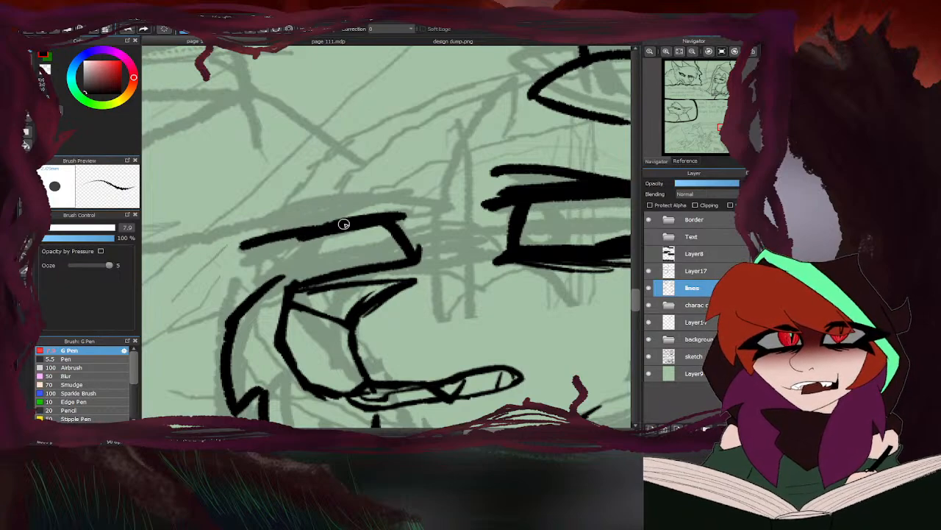
mouse_move(343, 225)
mouse_down()
mouse_move(261, 249)
mouse_move(286, 243)
mouse_move(317, 275)
mouse_move(273, 263)
mouse_up()
scroll(284, 245, down, 5)
scroll(291, 240, up, 3)
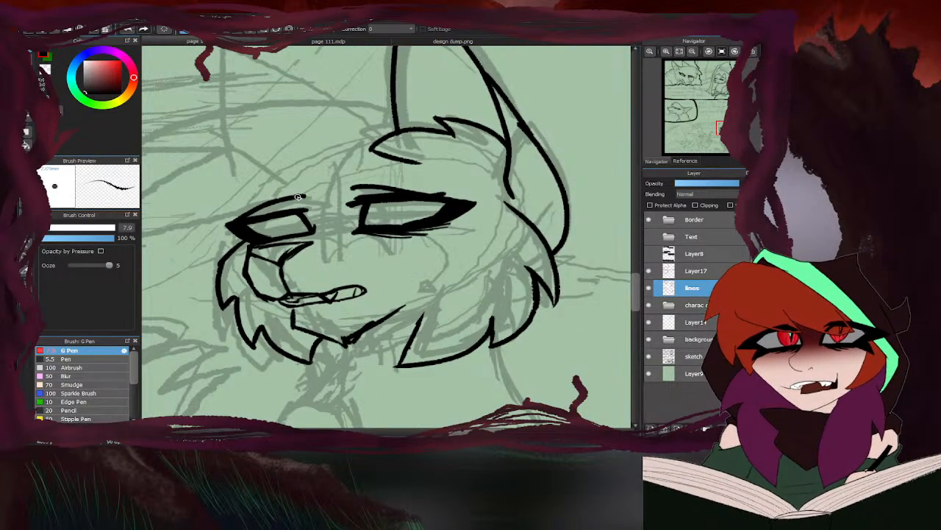
scroll(304, 244, down, 3)
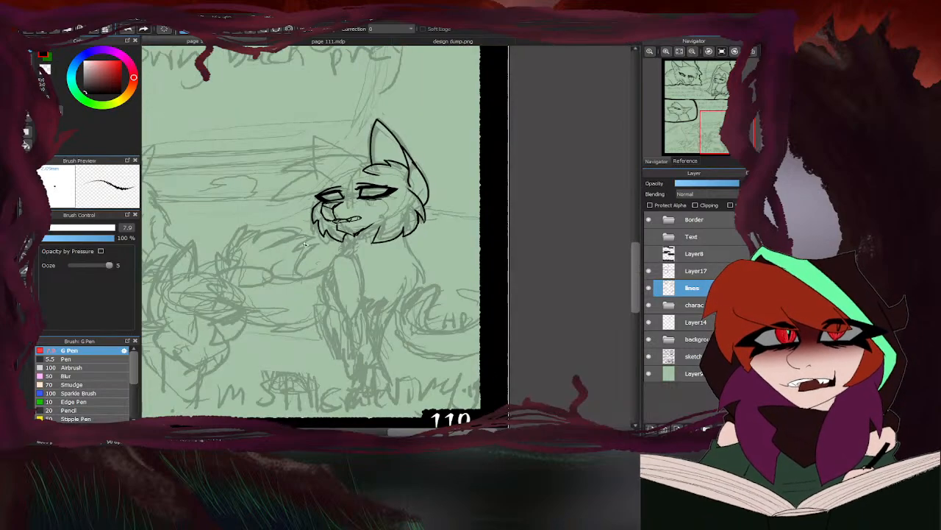
- Ink the fringe from the near ear's base over the forehead to its long point beside the far eye, checking the Ivywhisper reference
scroll(305, 244, up, 2)
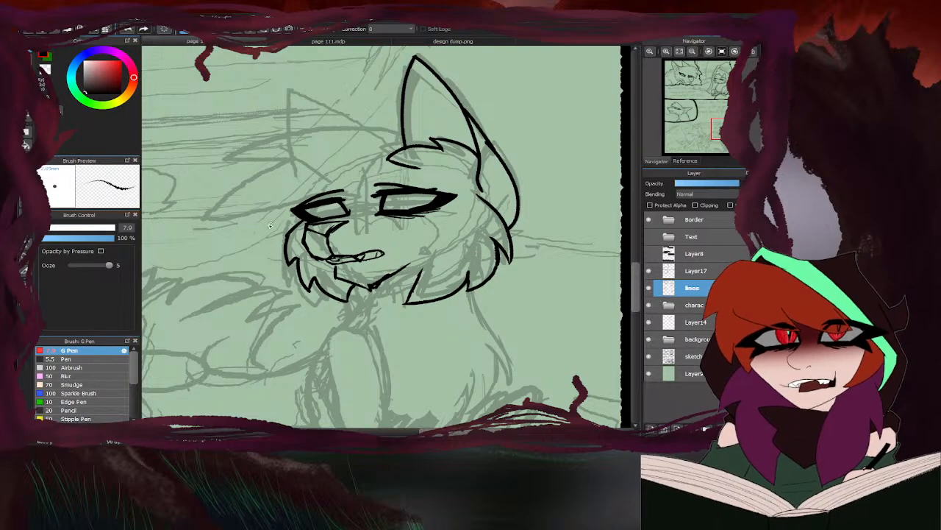
click(413, 41)
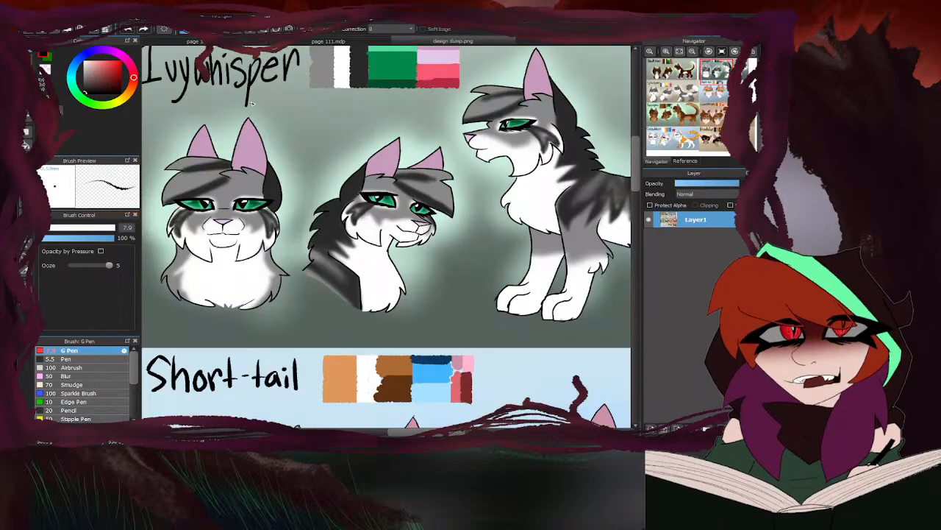
click(337, 41)
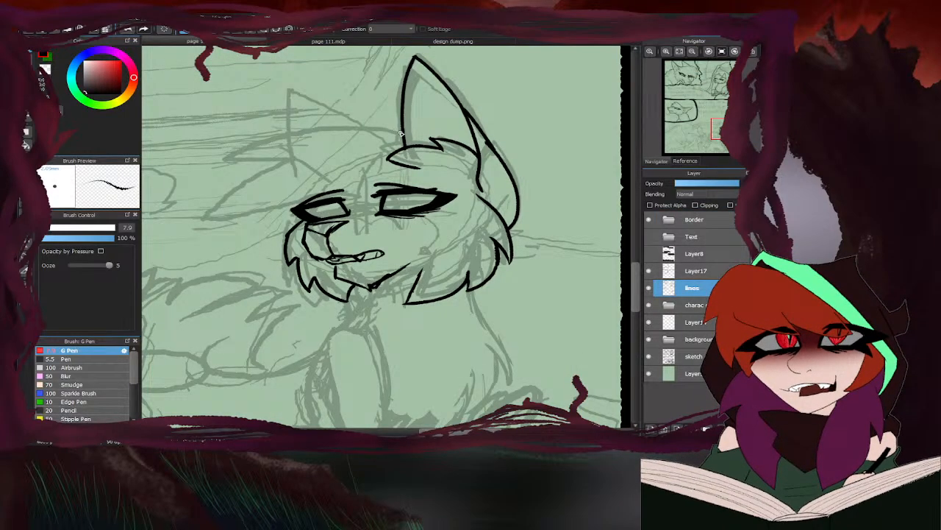
mouse_move(403, 132)
mouse_down()
mouse_move(350, 119)
mouse_move(263, 138)
mouse_move(294, 137)
mouse_move(252, 196)
mouse_move(281, 211)
mouse_up()
key(ctrl+z)
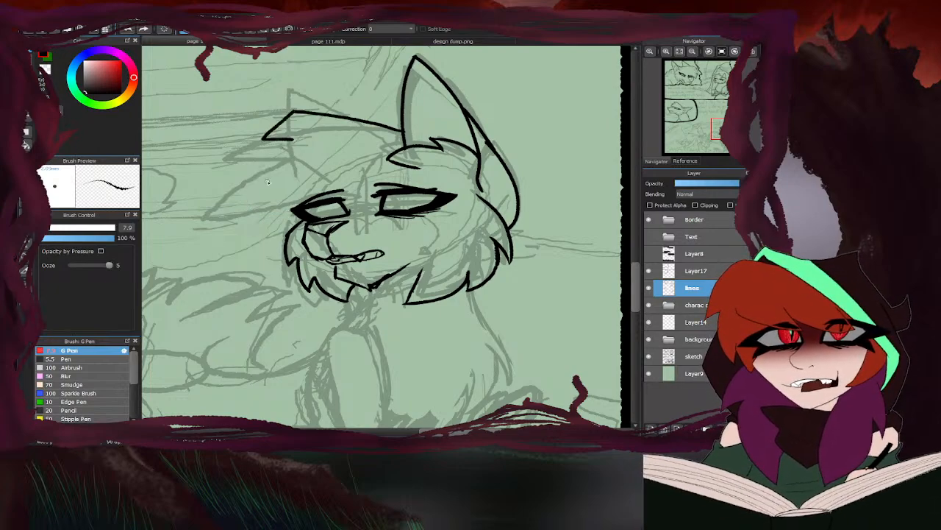
mouse_move(292, 141)
mouse_down()
mouse_move(229, 217)
mouse_move(283, 209)
mouse_up()
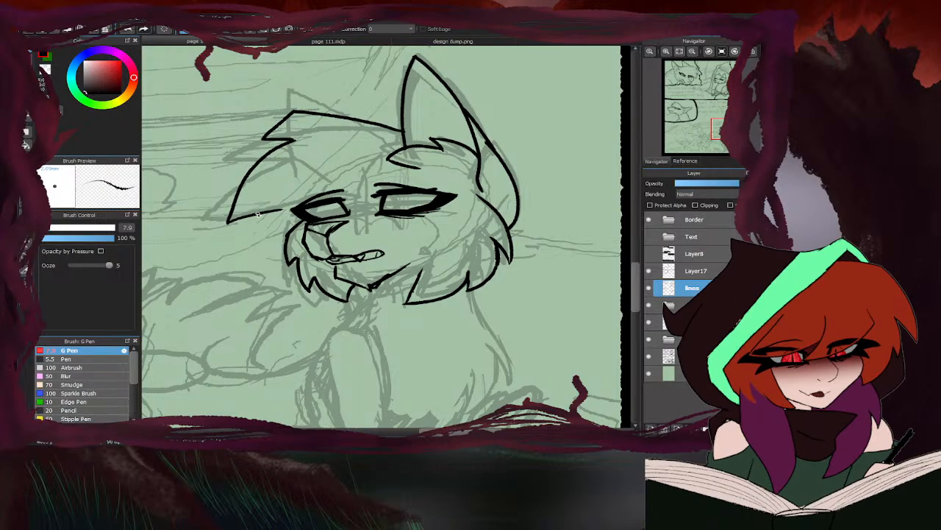
- Erase and redraw the small tuft at the fringe's top, then strengthen the fringe's outer edge, using the Ivywhisper reference
click(406, 44)
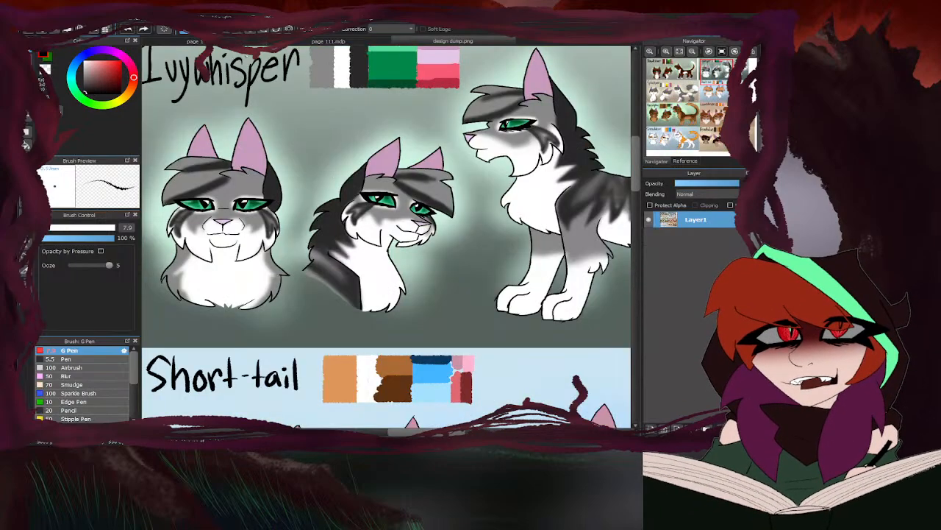
key(ctrl+Tab)
key(e)
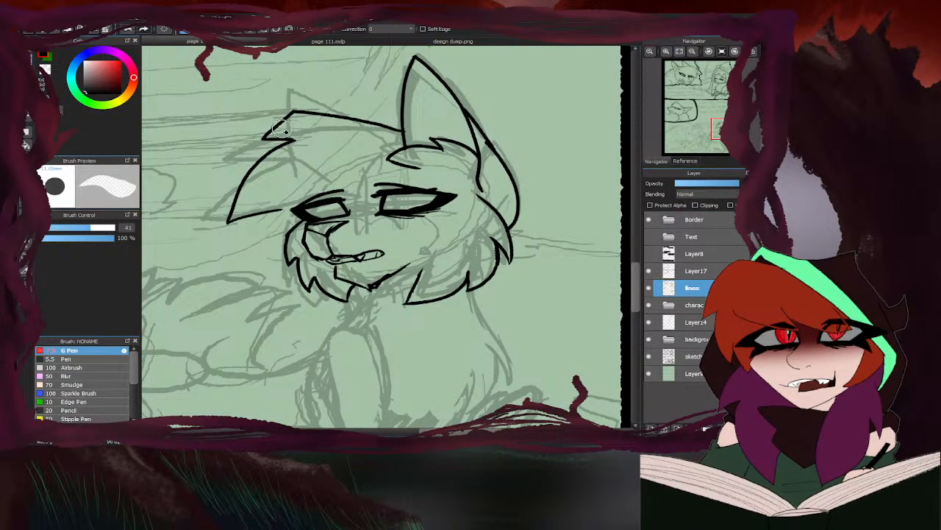
mouse_move(287, 134)
mouse_down()
mouse_move(255, 138)
mouse_move(293, 112)
mouse_up()
key(b)
scroll(273, 142, up, 2)
drag(318, 81, 264, 116)
mouse_move(289, 114)
mouse_down()
mouse_move(337, 128)
mouse_move(296, 134)
mouse_move(263, 174)
mouse_up()
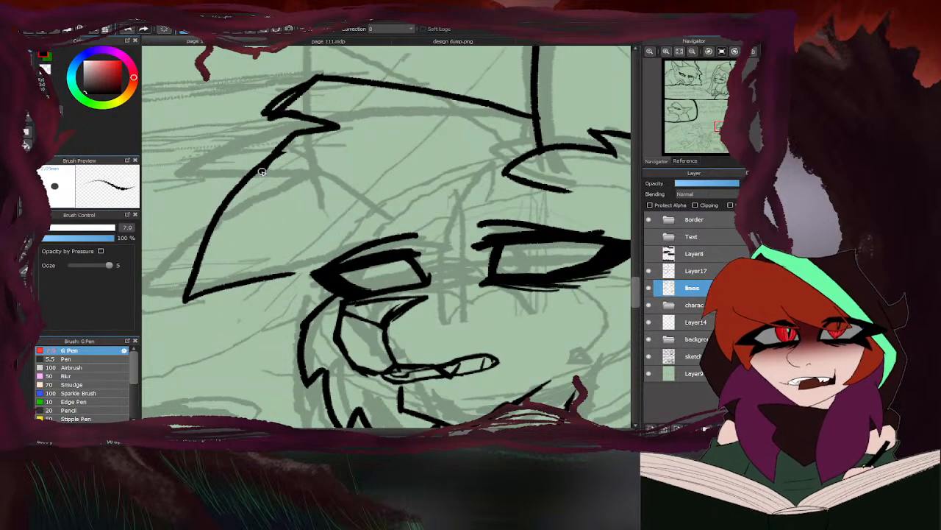
scroll(285, 183, down, 3)
- Ink the far ear as a pointed triangle behind the fringe and erase the line ends overlapping its base
scroll(357, 158, up, 3)
mouse_move(391, 188)
mouse_down()
mouse_move(306, 110)
mouse_move(294, 167)
mouse_up()
scroll(352, 146, down, 3)
key(e)
scroll(289, 197, up, 3)
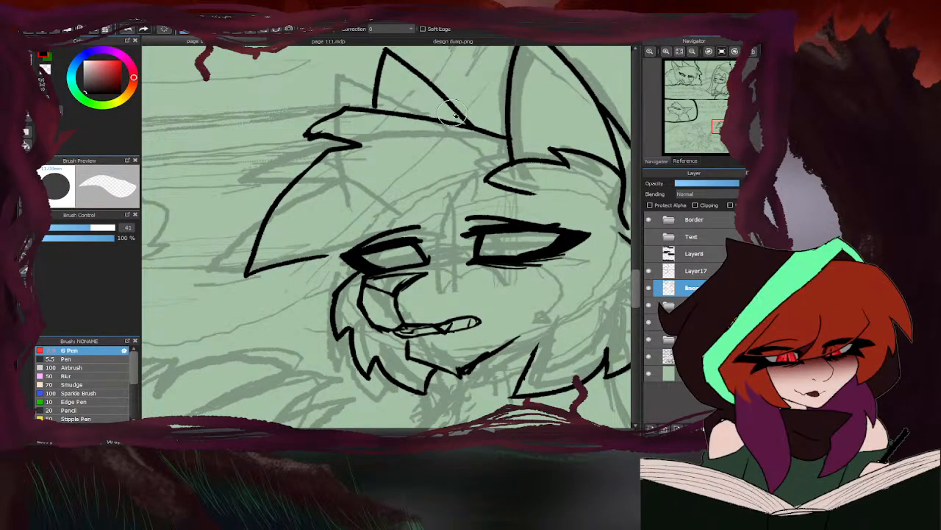
key(b)
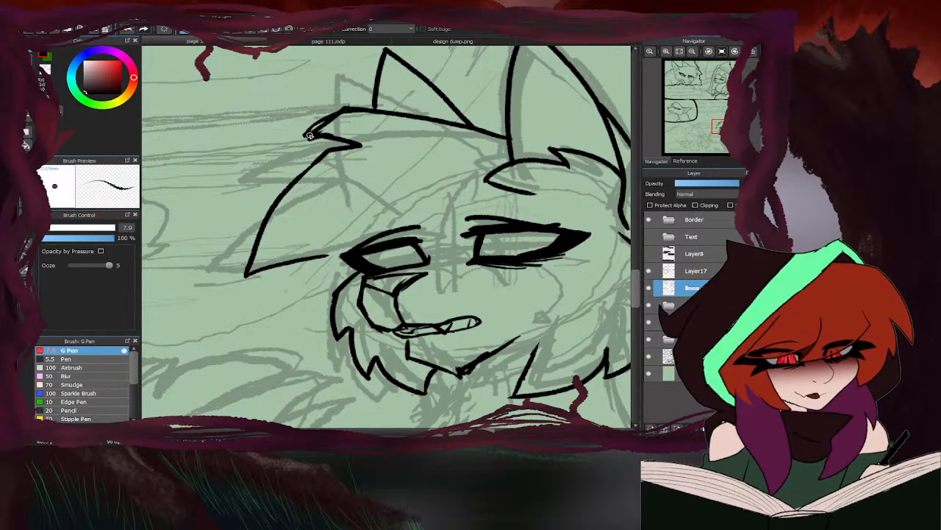
- Ink the gap between the fringe's lower edge and the far eye's outer corner
scroll(338, 148, down, 3)
scroll(338, 147, down, 3)
scroll(338, 147, up, 3)
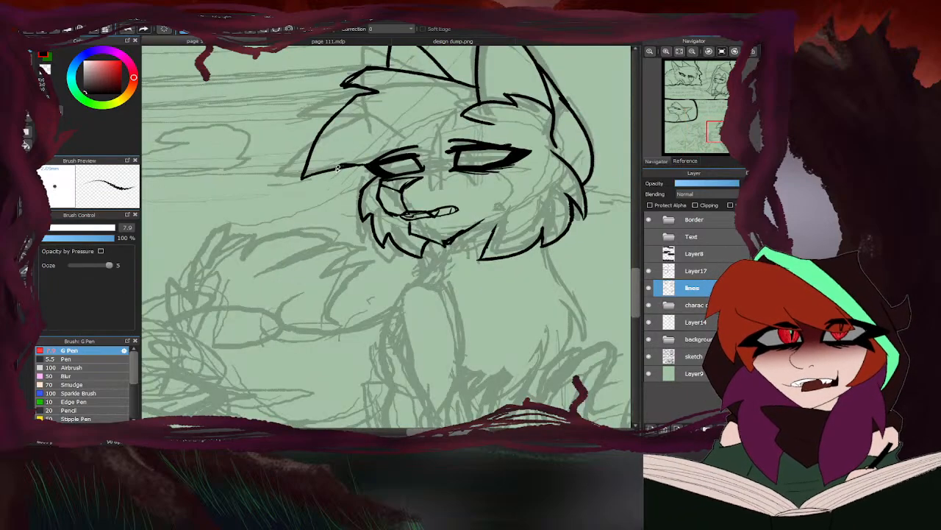
scroll(368, 166, down, 3)
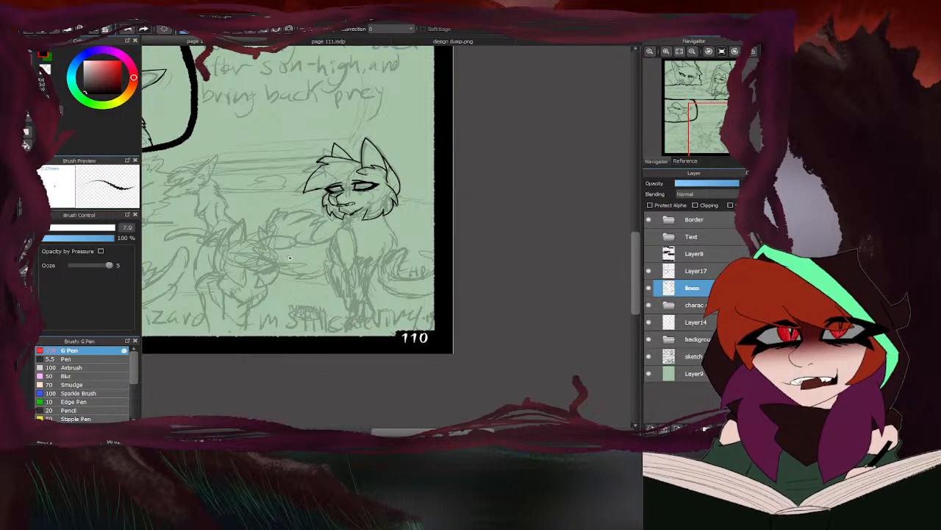
- Erase the excess thickness on the fringe's upper tuft and re-ink its outer edge as a clean curve
key(e)
scroll(314, 192, up, 5)
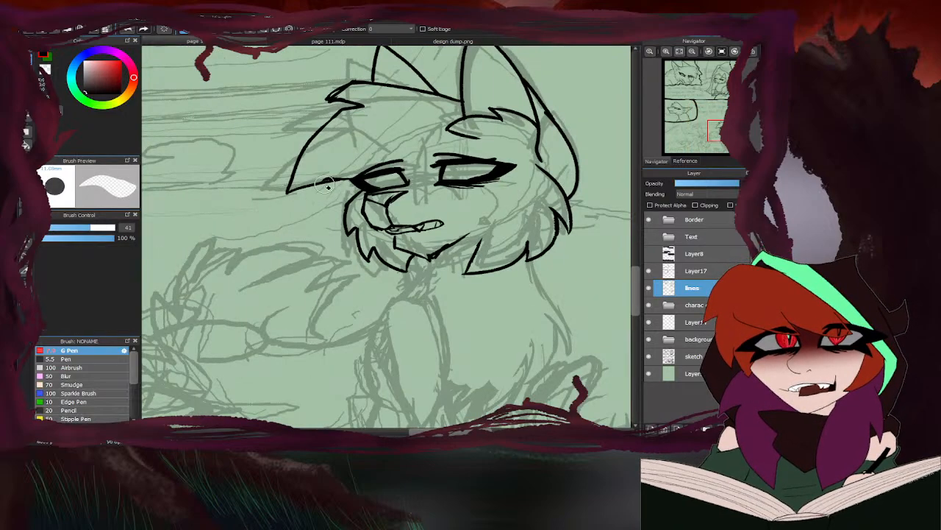
scroll(328, 186, up, 4)
scroll(320, 169, down, 5)
scroll(315, 158, up, 3)
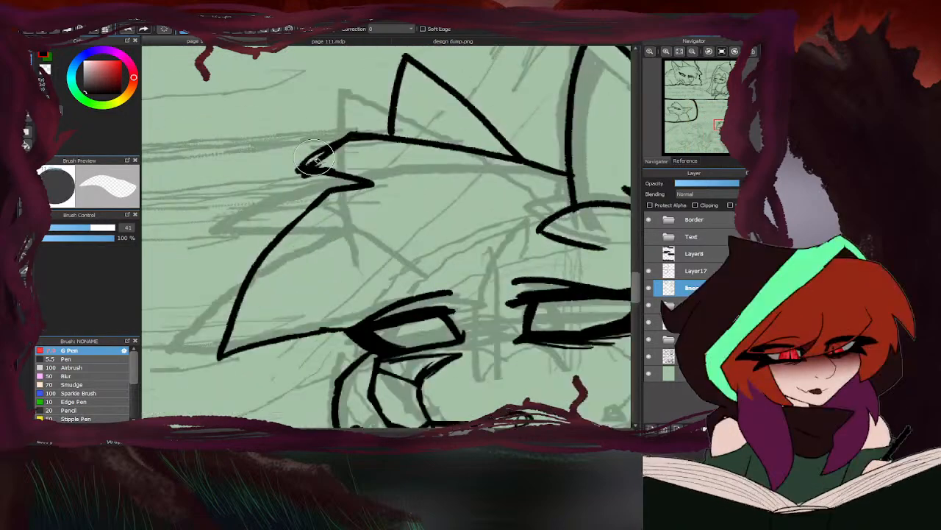
scroll(315, 159, up, 2)
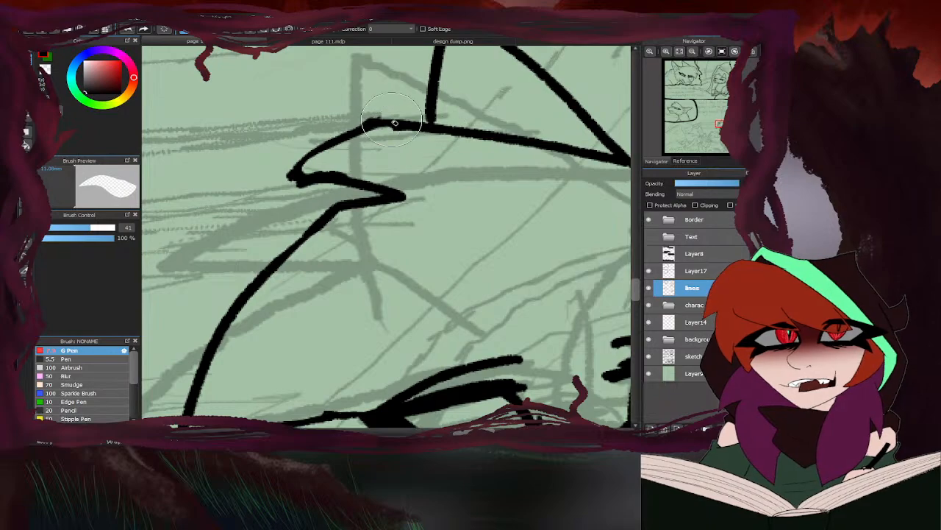
key(b)
mouse_move(381, 125)
mouse_down()
mouse_move(324, 157)
mouse_move(321, 171)
mouse_move(327, 153)
mouse_move(292, 175)
mouse_up()
scroll(261, 233, down, 2)
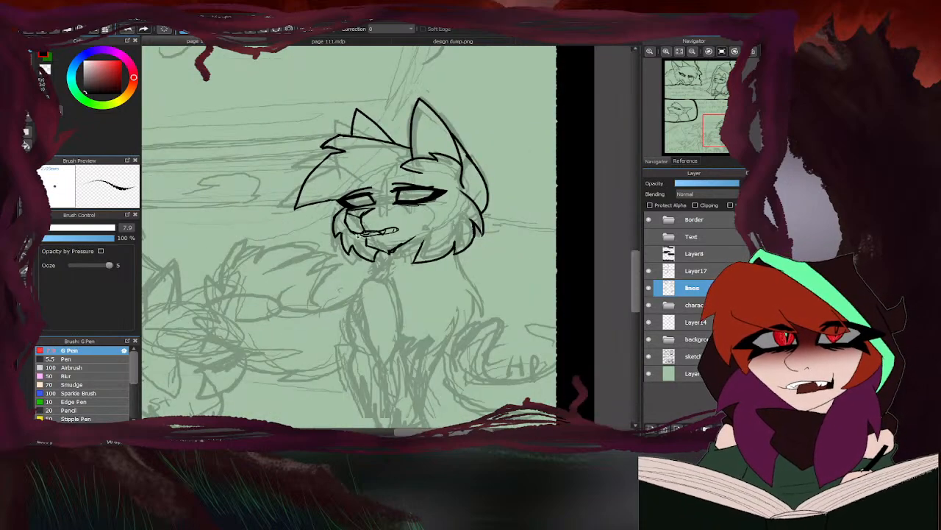
- Ink the jagged throat fur beneath the chin and the curved back of the chest ruff below the cheek, checking the reference
scroll(385, 245, down, 3)
click(404, 42)
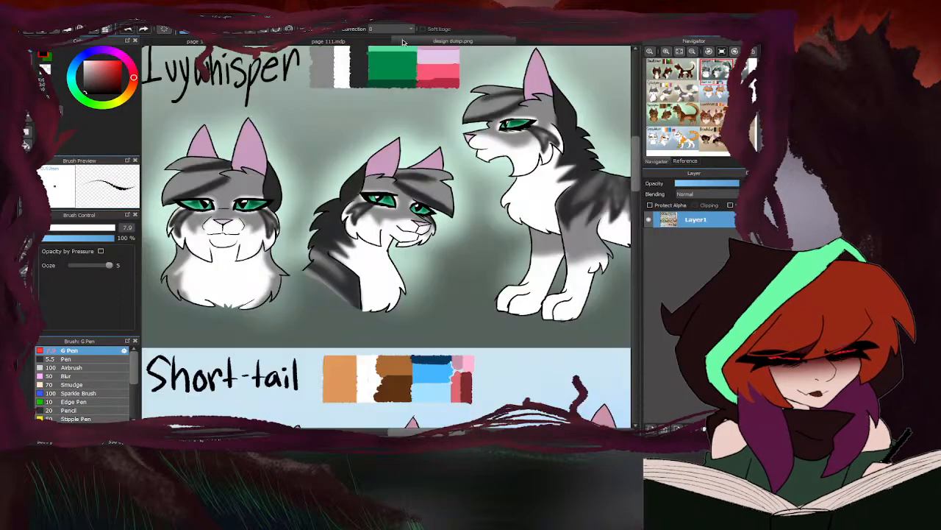
click(351, 42)
scroll(343, 191, up, 5)
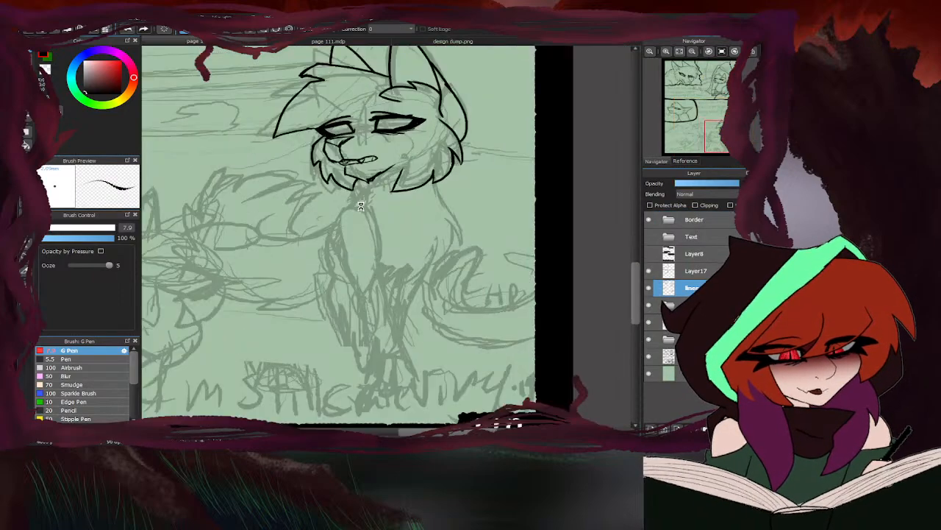
mouse_move(351, 174)
mouse_down()
mouse_move(333, 198)
mouse_move(351, 195)
mouse_move(353, 219)
mouse_up()
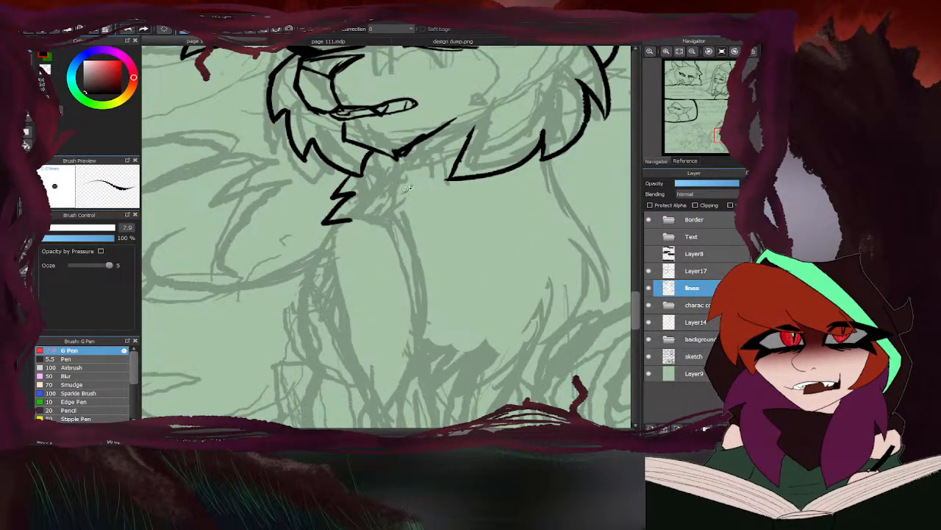
mouse_move(548, 161)
mouse_down()
mouse_move(599, 240)
mouse_move(610, 309)
mouse_move(590, 284)
mouse_up()
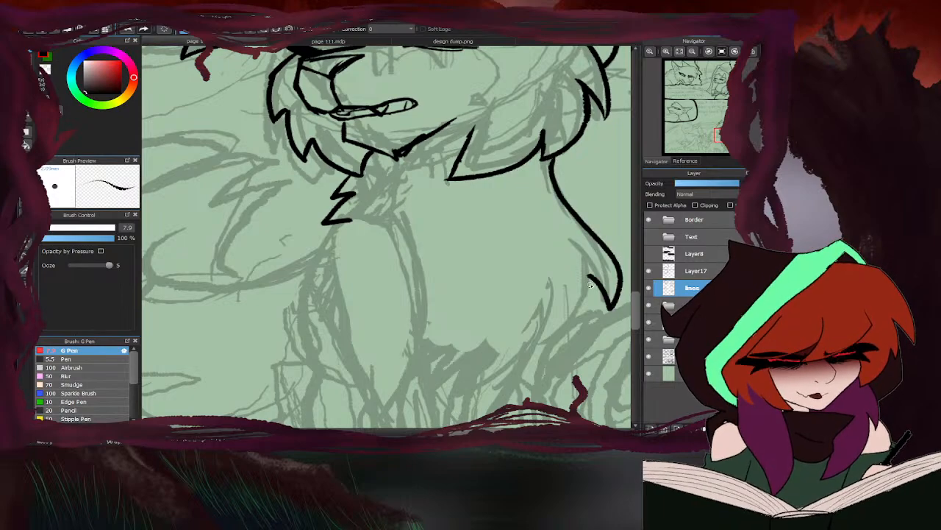
- Ink the pointed fur tufts along the chest ruff's lower edge, following the Ivywhisper reference
click(424, 42)
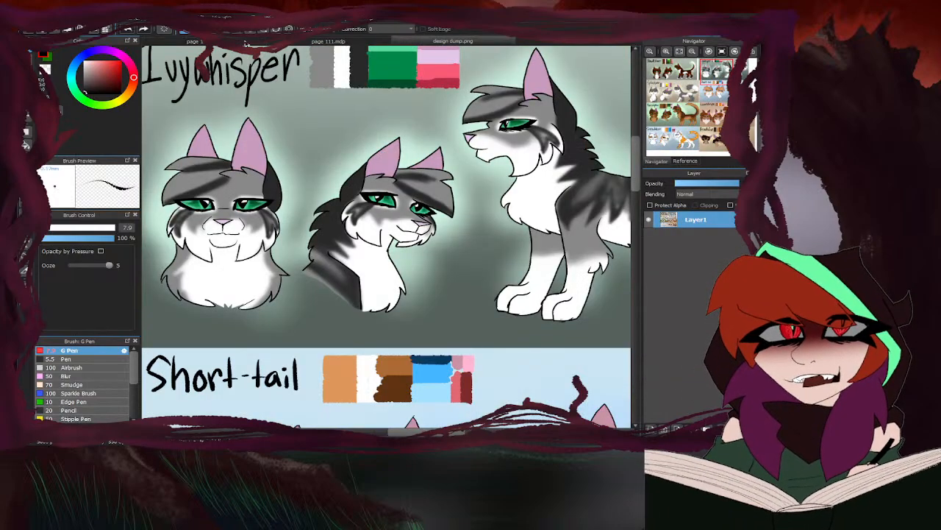
click(328, 41)
mouse_move(591, 276)
mouse_down()
mouse_move(564, 356)
mouse_move(551, 325)
mouse_move(520, 373)
mouse_move(429, 386)
mouse_move(443, 358)
mouse_up()
scroll(406, 195, down, 5)
scroll(406, 195, up, 5)
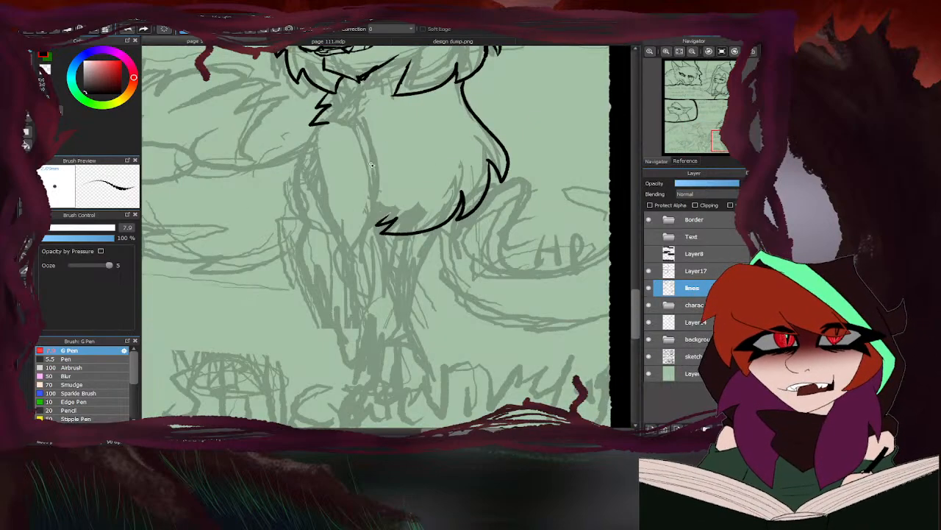
- Ink both edges of the cat's front leg from the shoulder beside the chest ruff down towards the paw
mouse_move(368, 138)
mouse_down()
mouse_move(383, 173)
mouse_move(377, 238)
mouse_up()
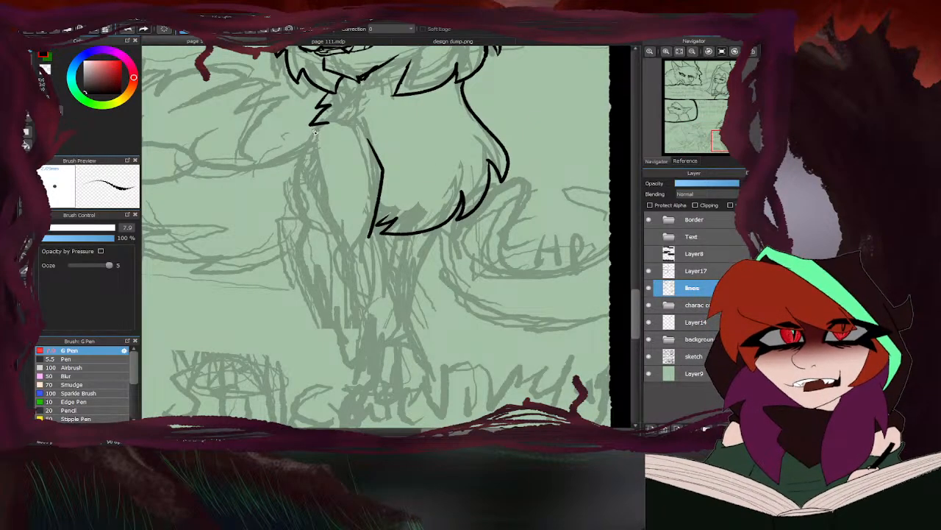
drag(314, 132, 308, 158)
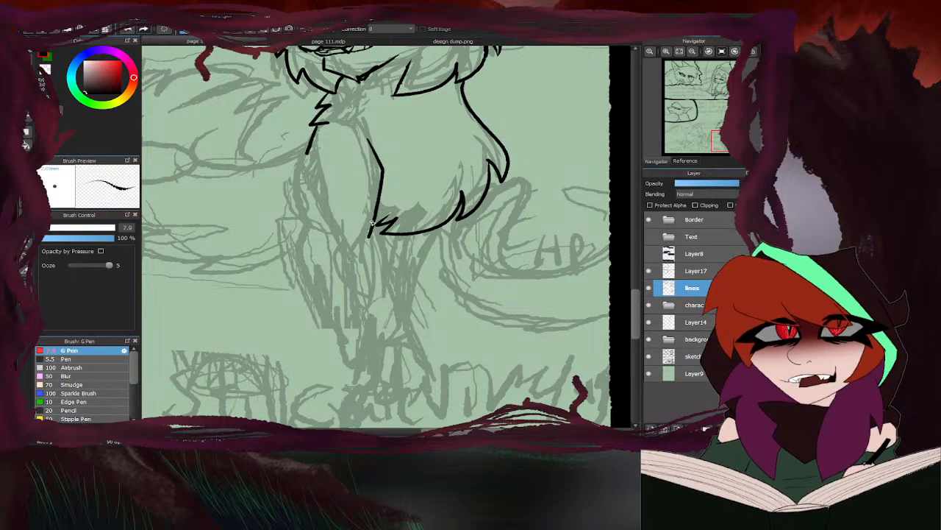
drag(372, 222, 414, 328)
mouse_move(315, 185)
mouse_down()
mouse_move(344, 249)
mouse_move(367, 349)
mouse_up()
scroll(367, 349, down, 5)
scroll(387, 253, down, 2)
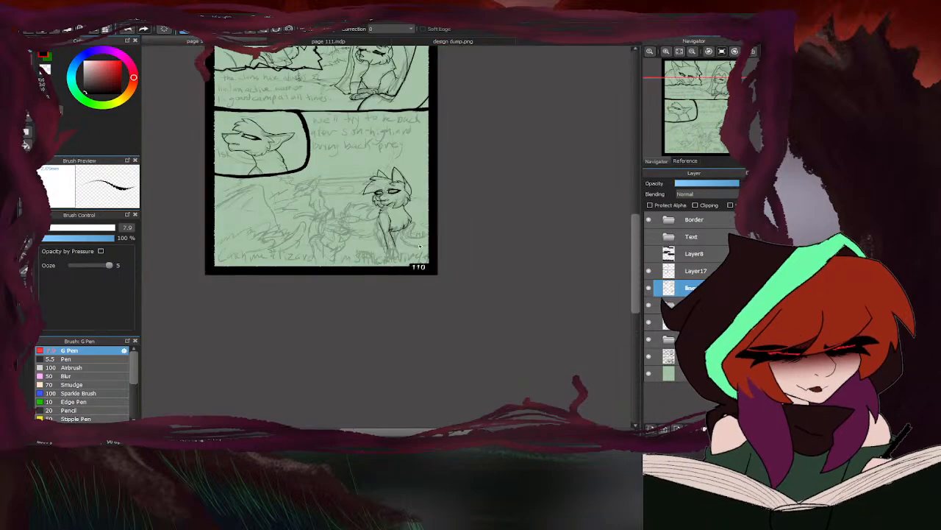
- Ink the second front leg beneath the chest ruff and the paws at the bottom of both legs
scroll(390, 250, up, 8)
mouse_move(400, 233)
mouse_down()
mouse_move(438, 300)
mouse_move(448, 355)
mouse_move(388, 270)
mouse_move(383, 353)
mouse_move(447, 351)
mouse_up()
mouse_move(386, 289)
mouse_down()
mouse_move(350, 278)
mouse_move(343, 357)
mouse_move(382, 362)
mouse_up()
mouse_move(351, 274)
mouse_down()
mouse_move(326, 271)
mouse_move(341, 357)
mouse_move(303, 354)
mouse_up()
- Hide the sketch layer to check the inked line art on its own
scroll(368, 296, down, 6)
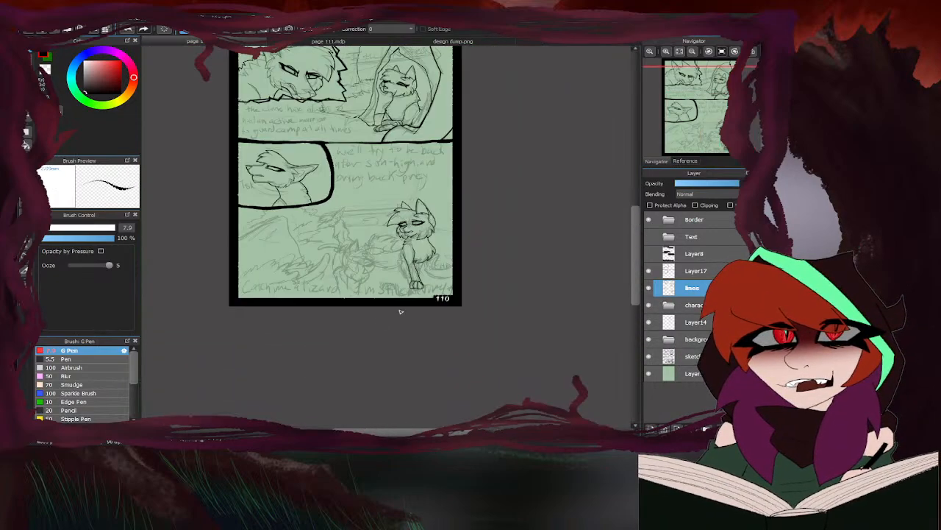
click(648, 356)
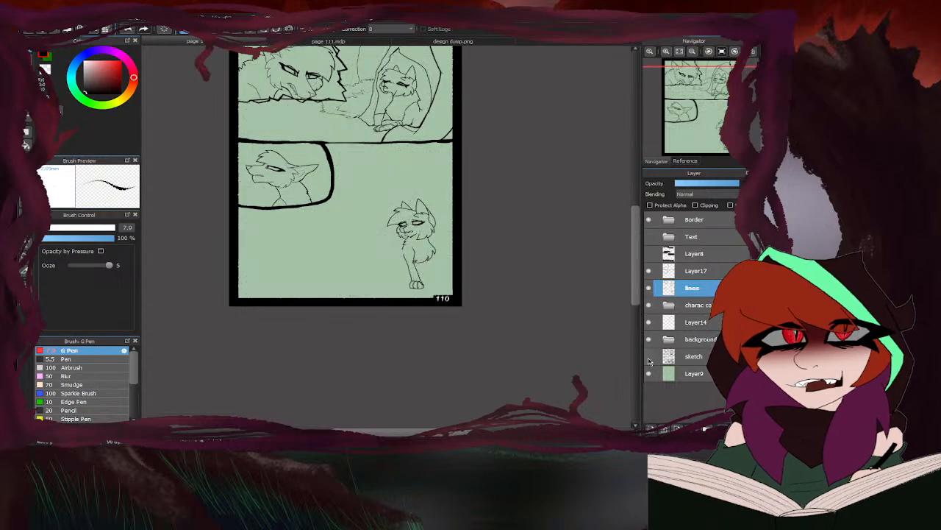
- Show the sketch layer again and preview the black dialogue backing on Layer8 and the Text folder, leaving both hidden
click(648, 357)
click(649, 254)
click(649, 254)
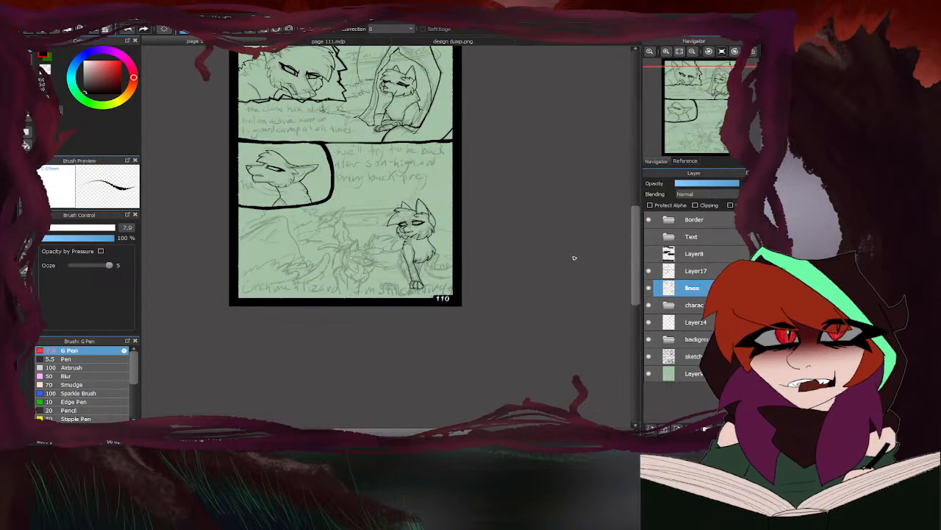
click(650, 253)
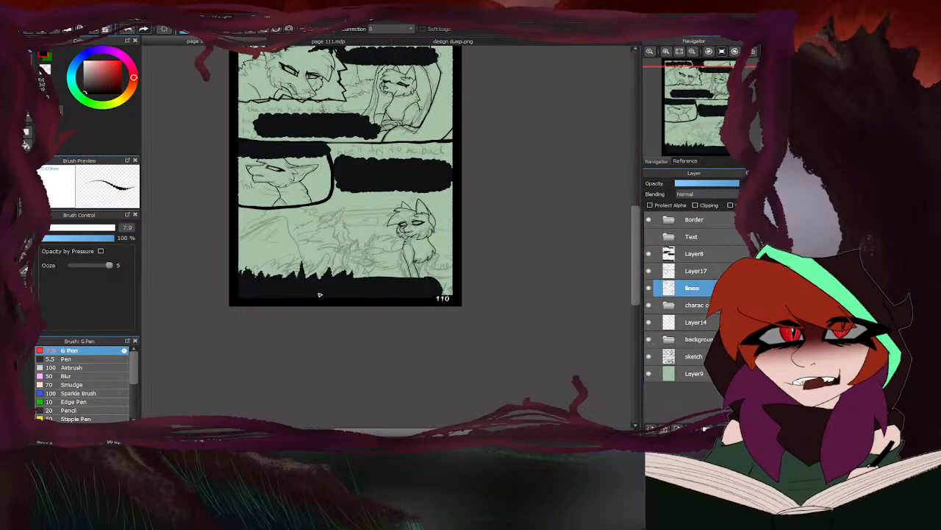
click(649, 237)
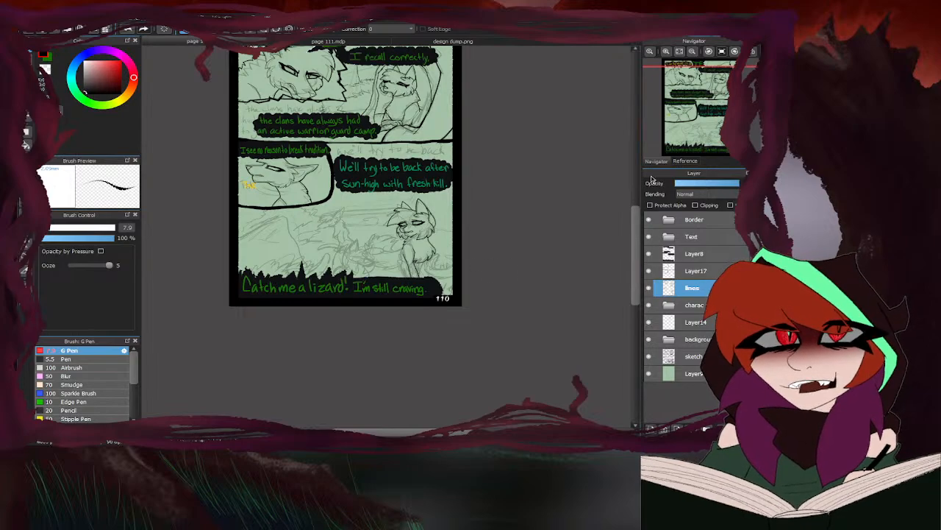
click(649, 237)
click(650, 255)
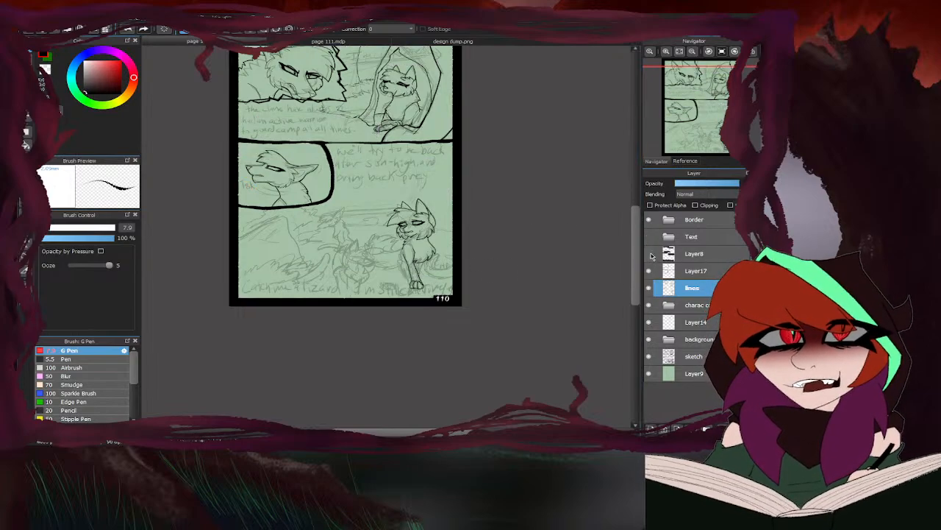
- Erase the outer edge of the cat's near front leg below the upper arm
key(e)
scroll(402, 284, up, 4)
drag(439, 261, 421, 215)
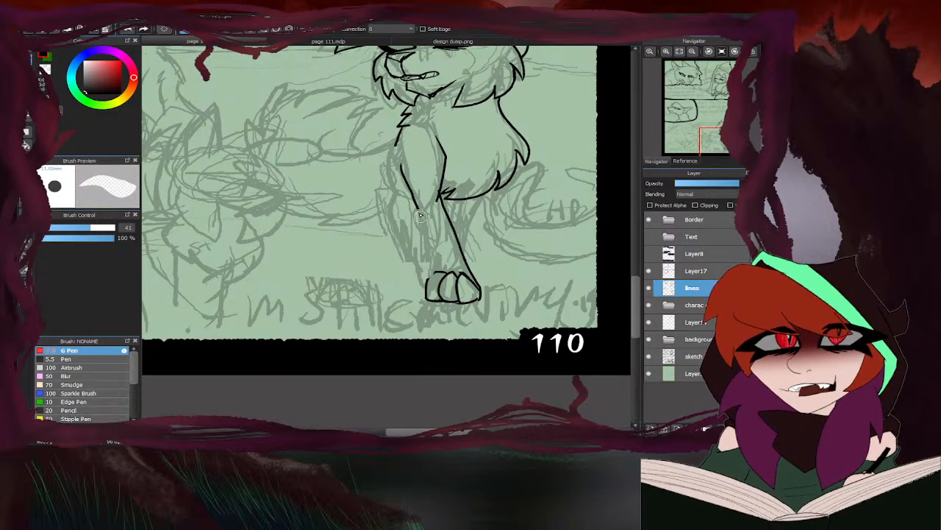
drag(405, 178, 416, 203)
key(b)
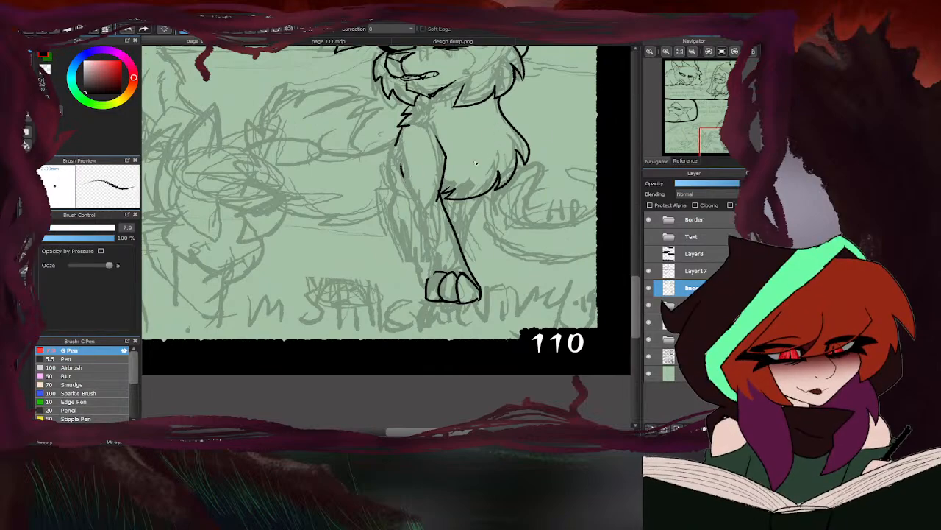
- Re-ink the near front leg's outer edge with an elbow bend and jagged fur tufts, continuing down to the paw
scroll(430, 175, up, 4)
mouse_move(348, 180)
mouse_down()
mouse_move(370, 223)
mouse_move(335, 282)
mouse_up()
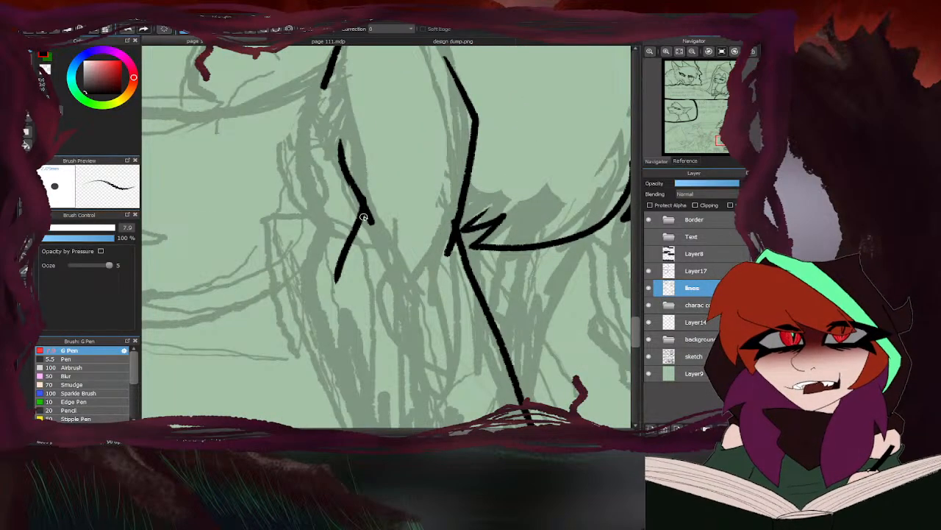
mouse_move(362, 217)
mouse_down()
mouse_move(359, 307)
mouse_move(397, 348)
mouse_up()
mouse_move(384, 316)
mouse_down()
mouse_move(401, 362)
mouse_move(425, 370)
mouse_up()
scroll(392, 198, down, 2)
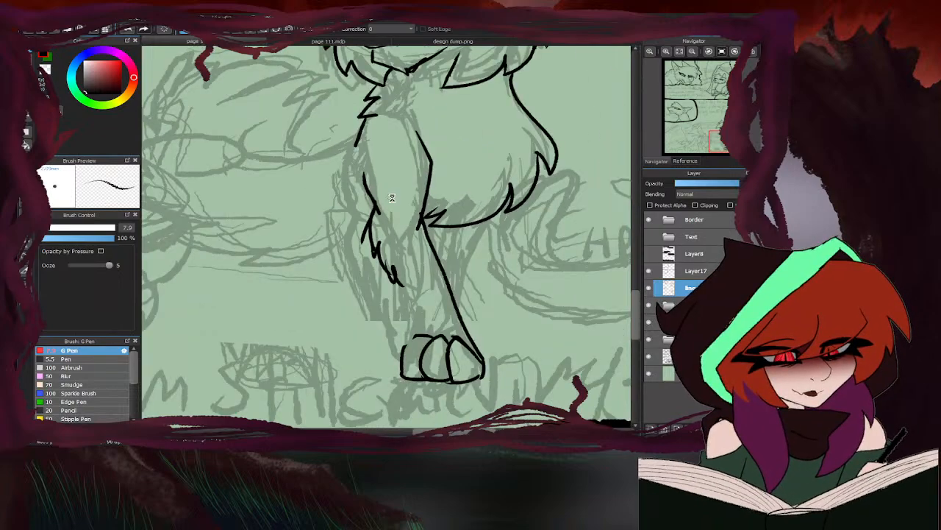
scroll(392, 198, down, 2)
scroll(389, 242, up, 3)
drag(390, 227, 411, 316)
drag(406, 271, 407, 312)
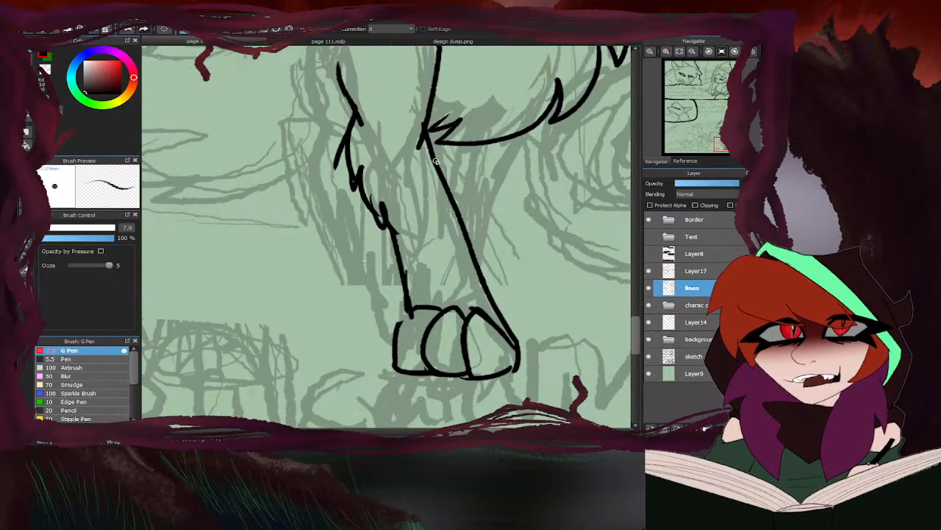
- Erase the overlapping strokes around the near front leg's elbow
key(e)
drag(332, 135, 328, 162)
mouse_move(368, 112)
mouse_down()
mouse_move(350, 78)
mouse_move(347, 97)
mouse_move(338, 66)
mouse_up()
key(b)
- Lasso the near front paw, flip it horizontally, shift it back under the leg and clear the selection
scroll(338, 184, down, 3)
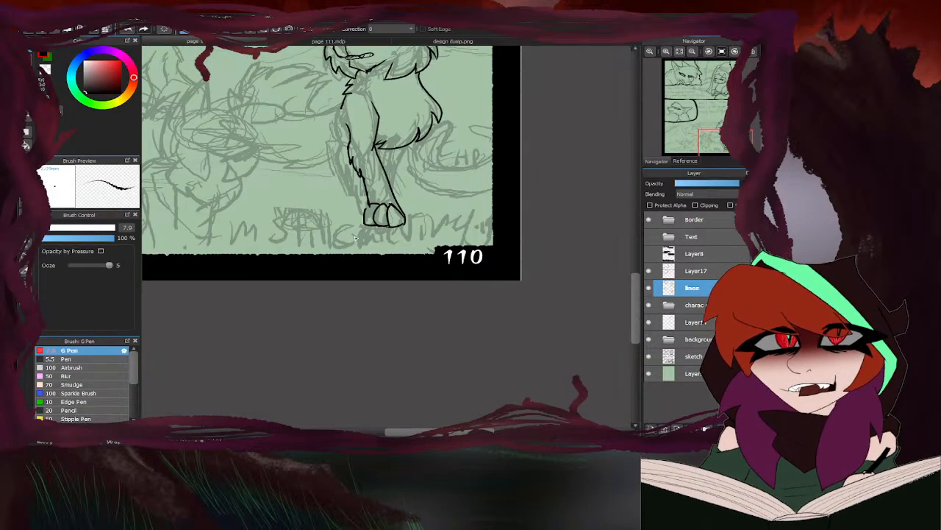
scroll(333, 244, up, 5)
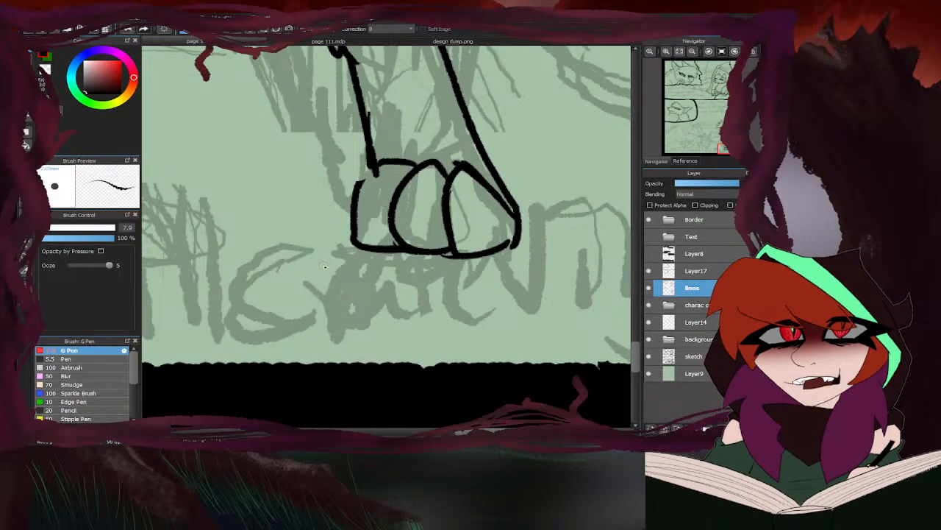
key(m)
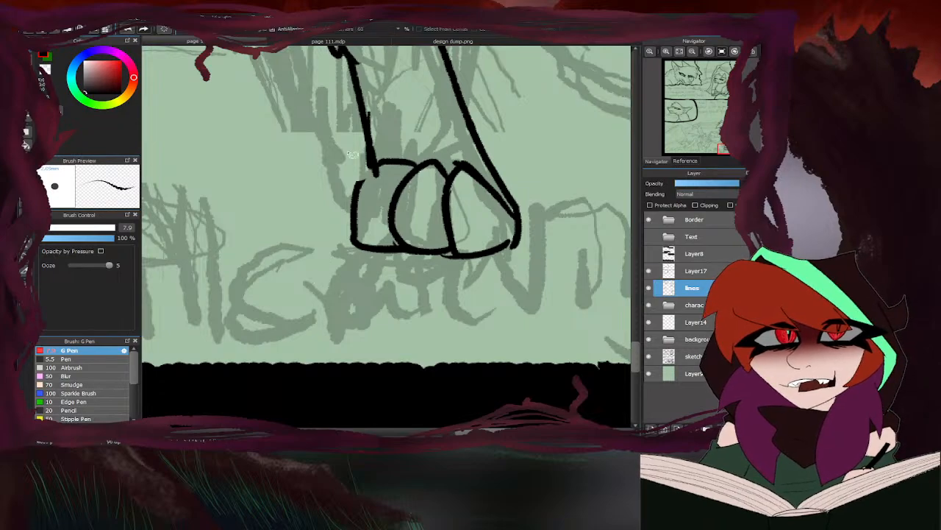
mouse_move(520, 199)
mouse_down()
mouse_move(383, 287)
mouse_move(555, 206)
mouse_up()
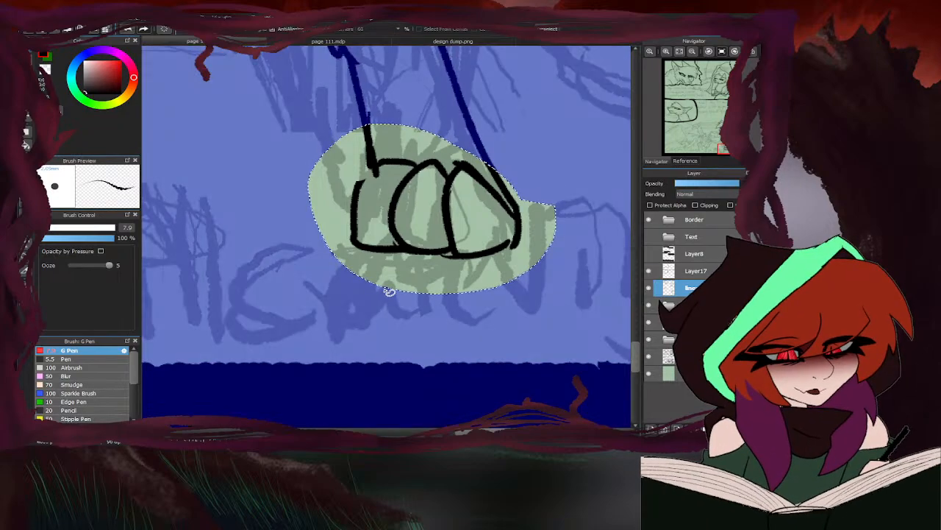
key(ctrl+t)
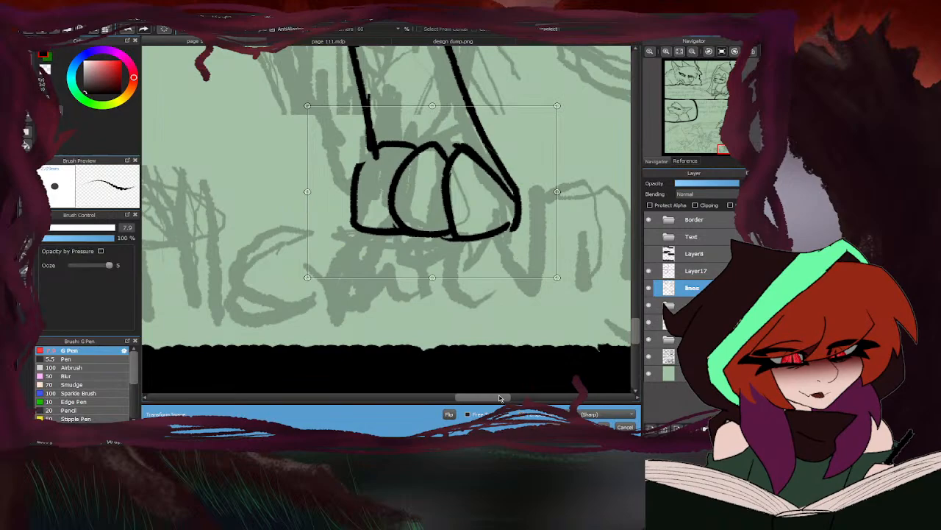
click(449, 413)
drag(424, 197, 439, 199)
click(602, 425)
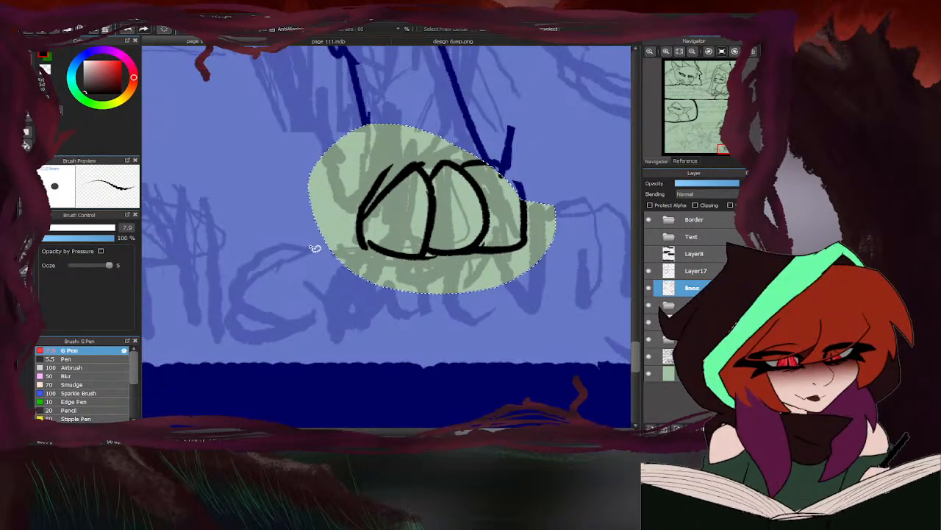
click(317, 248)
- Erase the stray leg line beside the flipped paw and ink new lines joining both leg edges to the paw
key(e)
drag(507, 166, 513, 131)
key(m)
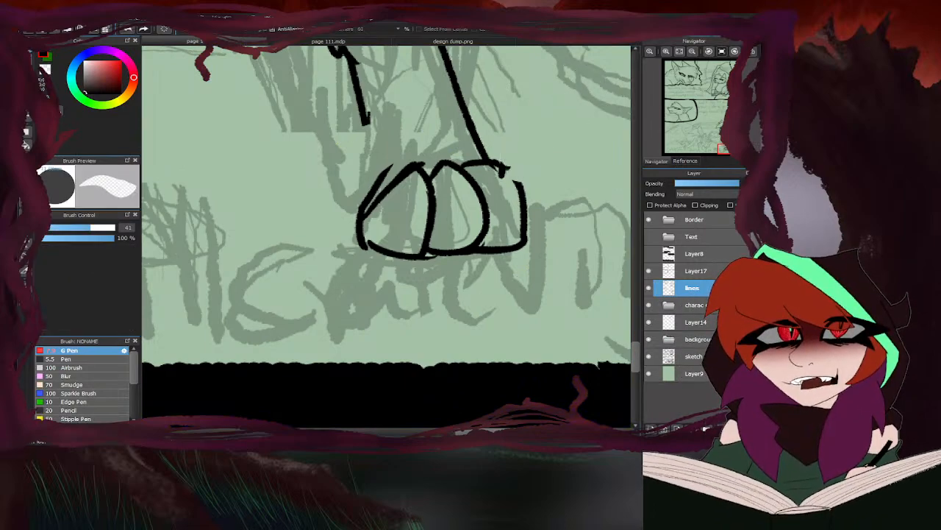
key(b)
drag(487, 167, 540, 207)
drag(364, 117, 368, 237)
scroll(428, 193, down, 8)
- Ink the far front leg's outer edge from the shoulder beneath the chest tufts down to the bend of the leg
scroll(433, 222, up, 5)
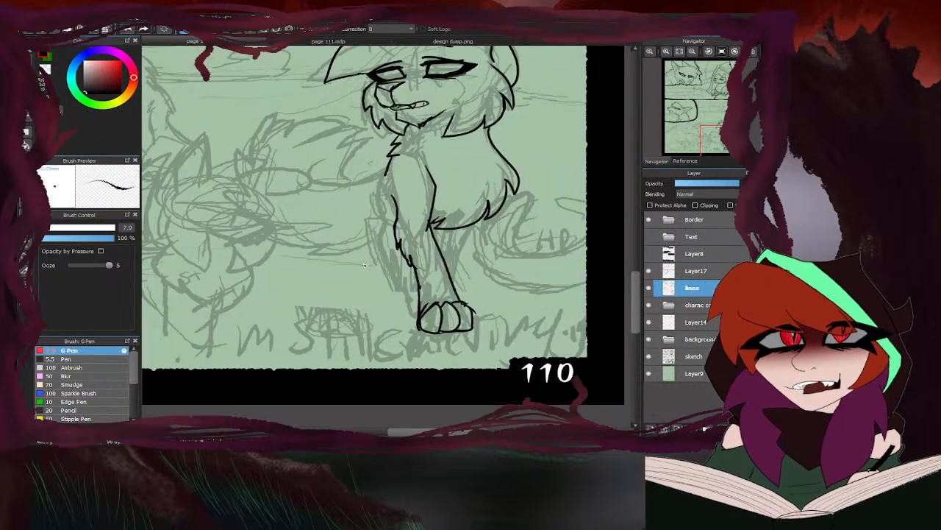
scroll(390, 168, up, 6)
mouse_move(400, 157)
mouse_down()
mouse_move(352, 199)
mouse_move(337, 242)
mouse_up()
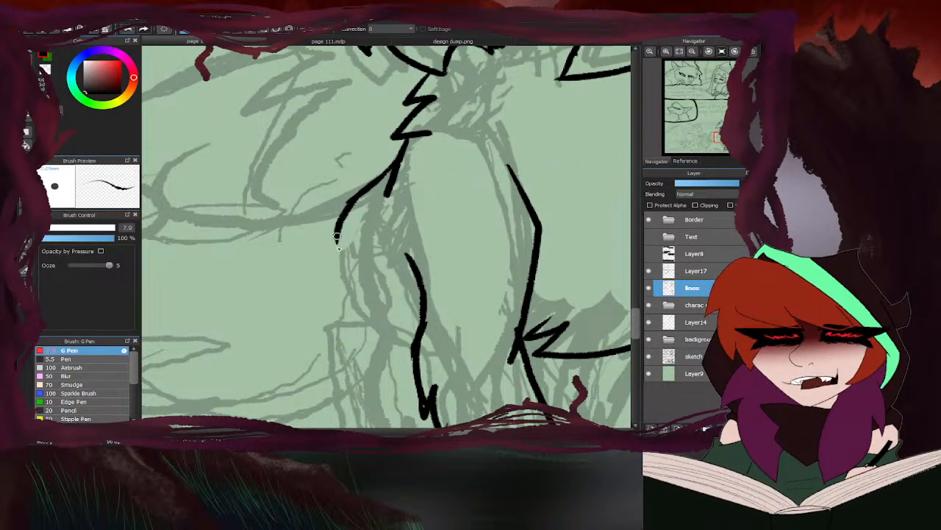
drag(387, 170, 343, 262)
drag(355, 208, 359, 306)
mouse_move(342, 255)
mouse_down()
mouse_move(365, 312)
mouse_move(350, 362)
mouse_up()
scroll(397, 204, down, 6)
scroll(429, 161, up, 4)
scroll(437, 204, down, 2)
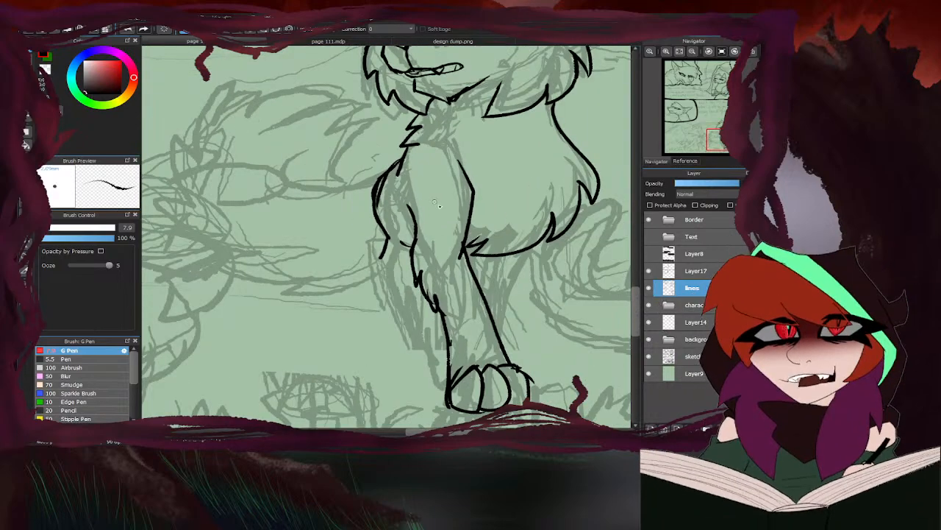
- Ink the lower part of the far front leg and its small toed paw beside the near leg
mouse_move(384, 251)
mouse_down()
mouse_move(405, 344)
mouse_move(417, 363)
mouse_move(444, 359)
mouse_up()
scroll(440, 358, up, 3)
mouse_move(404, 297)
mouse_down()
mouse_move(423, 307)
mouse_move(442, 358)
mouse_move(444, 297)
mouse_move(472, 328)
mouse_move(431, 366)
mouse_up()
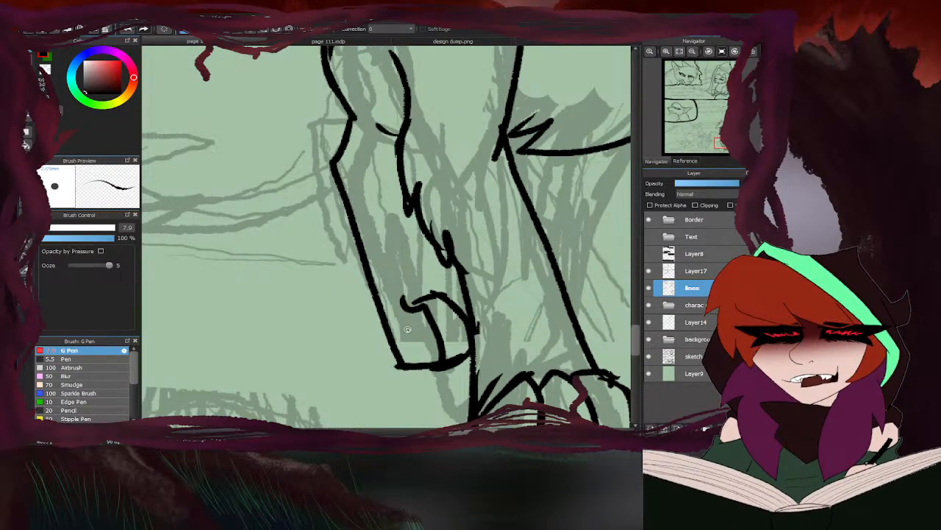
scroll(462, 268, down, 3)
scroll(464, 275, up, 2)
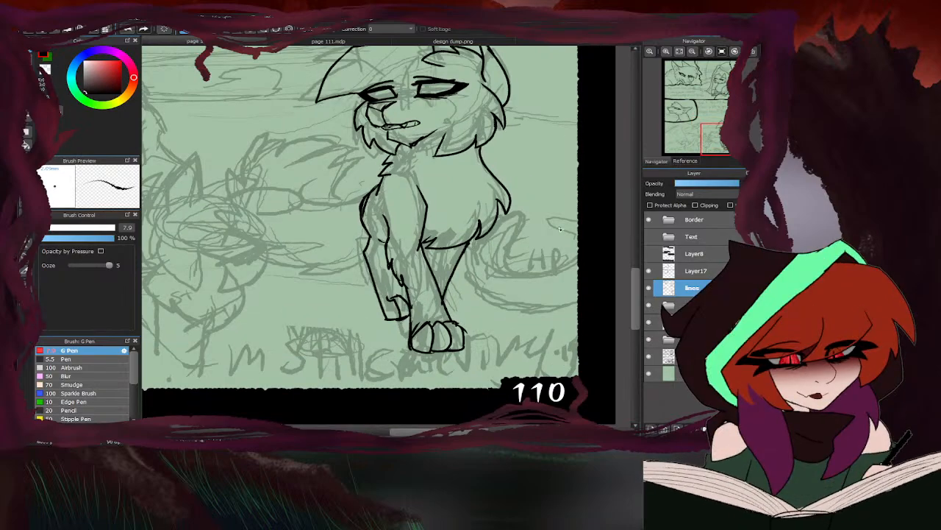
- Erase the overlapping and stray strokes around the front legs and the near paw's outer toes
key(e)
scroll(447, 288, up, 4)
drag(409, 312, 384, 258)
scroll(382, 235, down, 3)
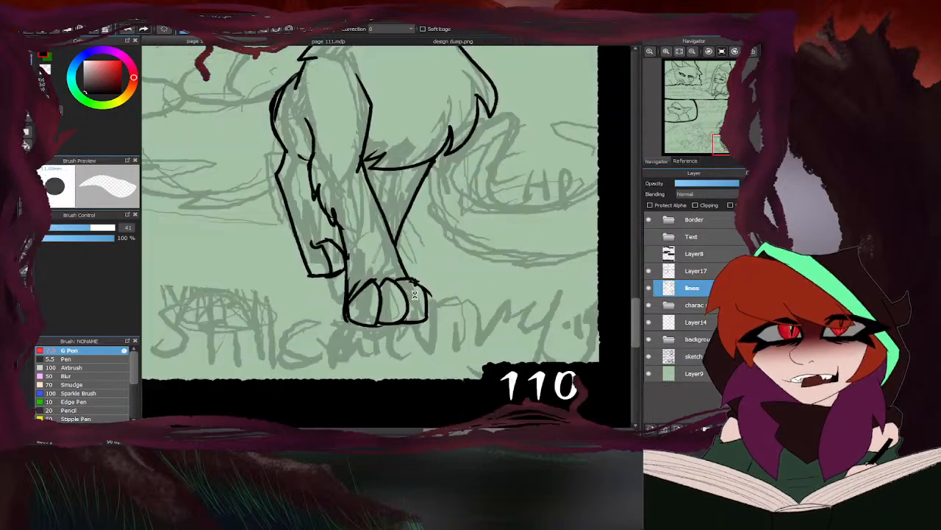
scroll(414, 294, up, 4)
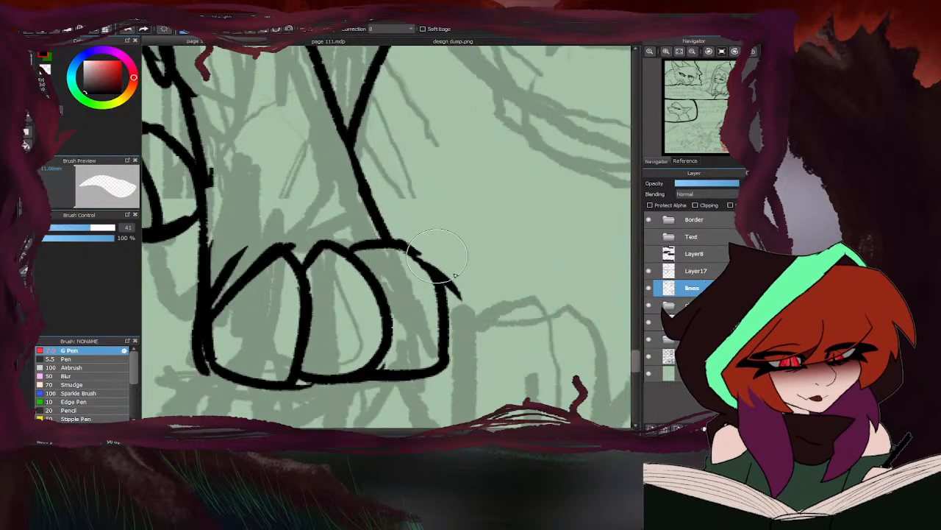
scroll(437, 265, down, 3)
scroll(360, 247, up, 3)
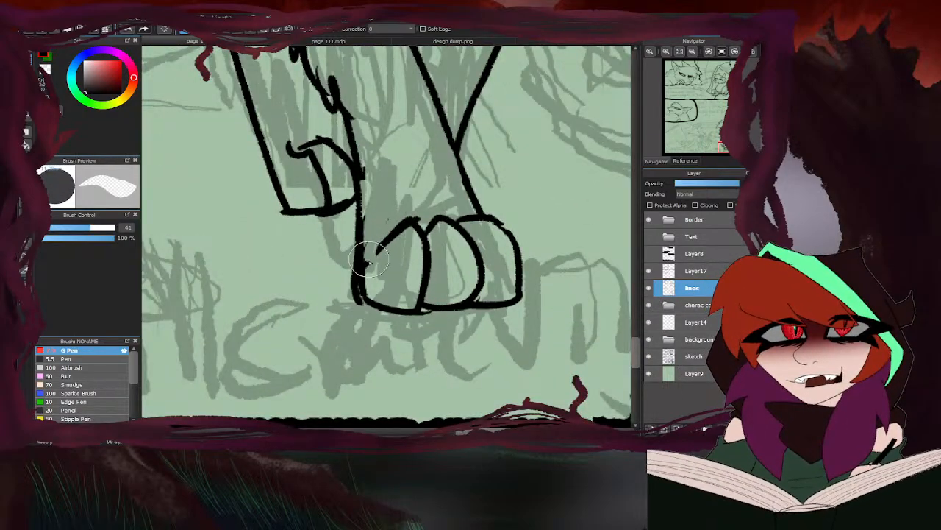
scroll(369, 257, down, 5)
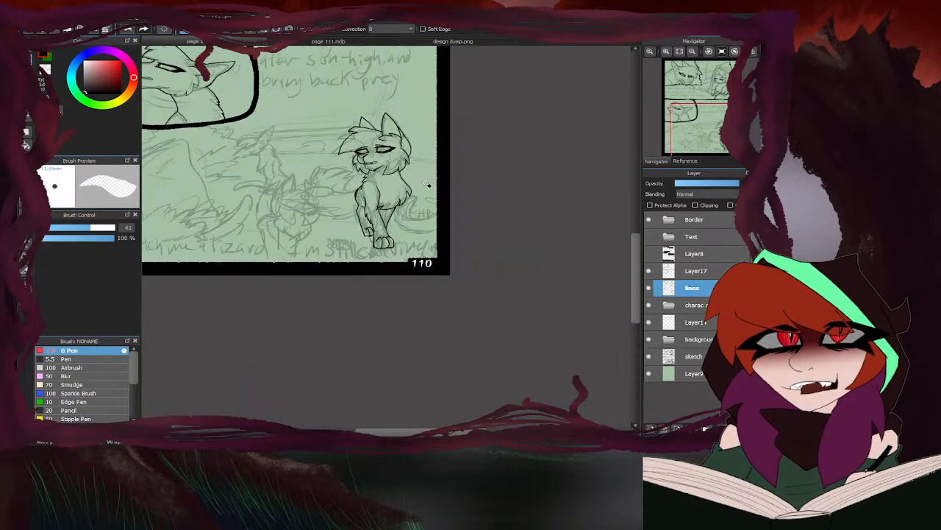
- Ink a curved body line extending behind the cat's shoulder and erase the overlapping strokes where it meets the leg
scroll(333, 207, up, 3)
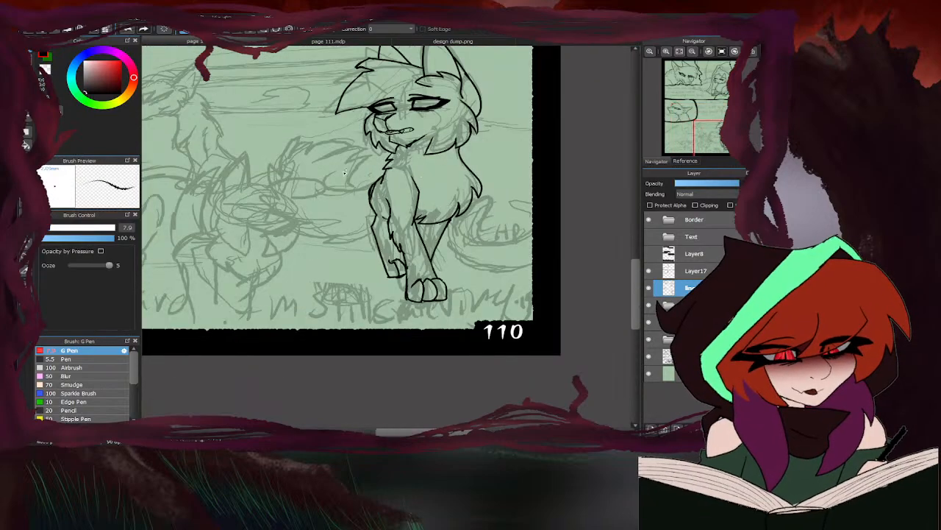
scroll(345, 172, up, 3)
mouse_move(409, 174)
mouse_down()
mouse_move(389, 187)
mouse_move(315, 186)
mouse_move(338, 148)
mouse_up()
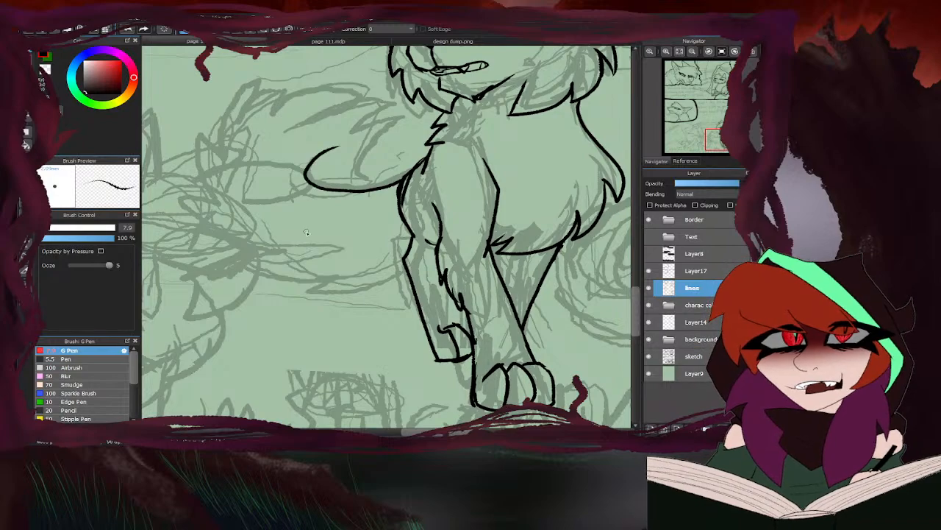
key(e)
scroll(406, 184, up, 2)
drag(414, 181, 417, 213)
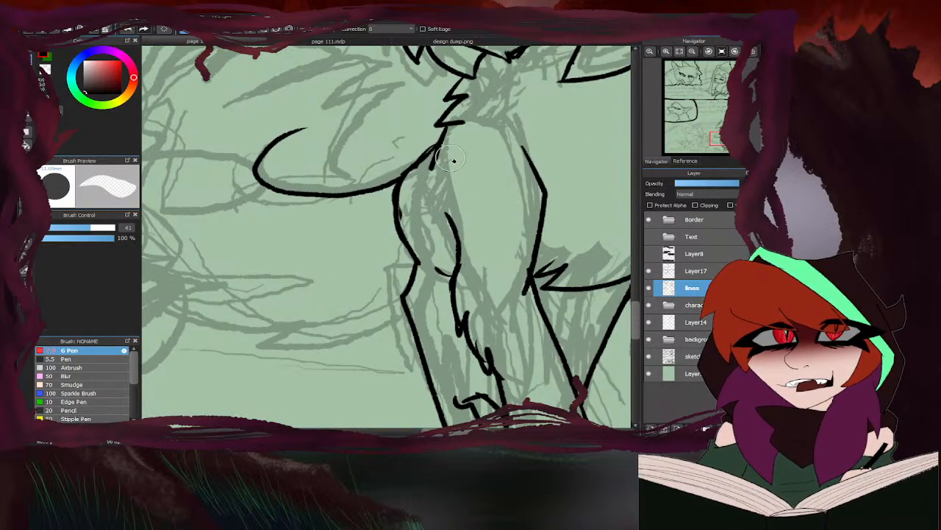
drag(450, 158, 437, 166)
scroll(414, 235, down, 4)
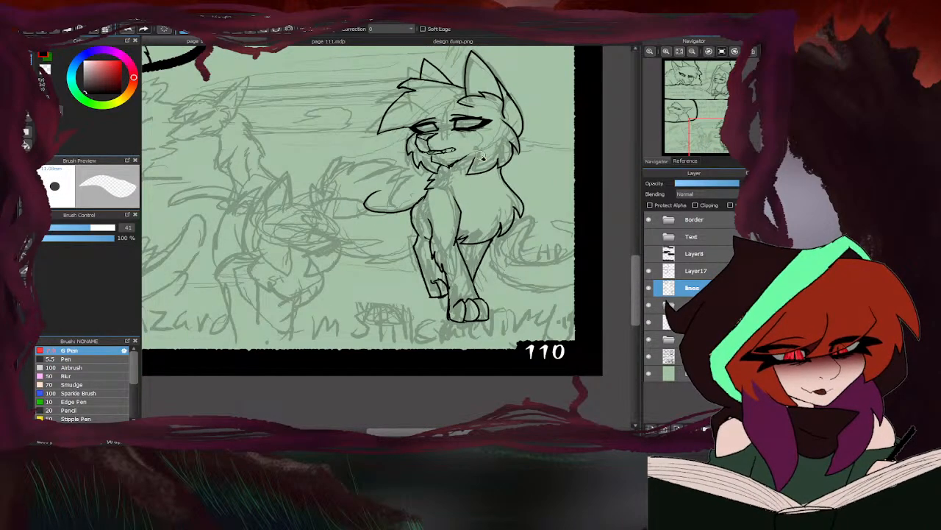
- Examine the sketched body behind the front legs and compare it with the Ivywhisper full-body reference in design dump.png
key(b)
scroll(406, 209, down, 2)
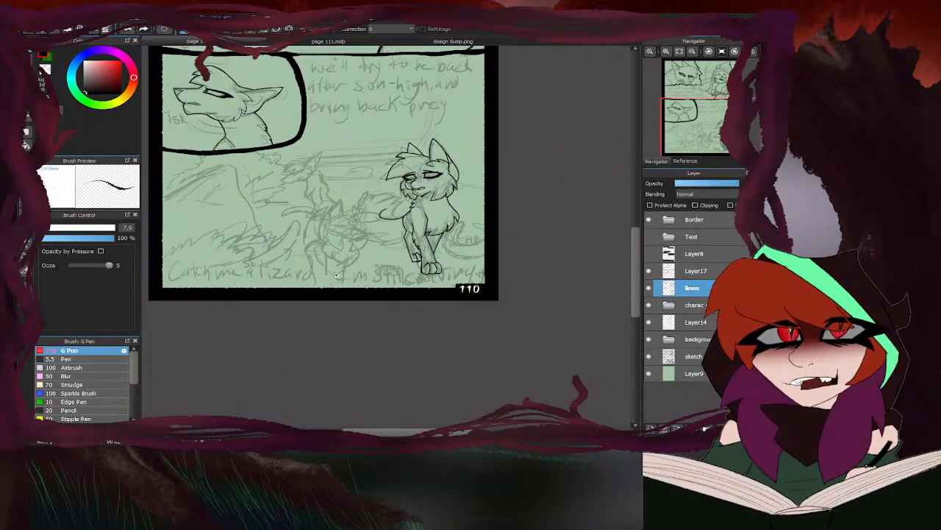
scroll(414, 216, up, 5)
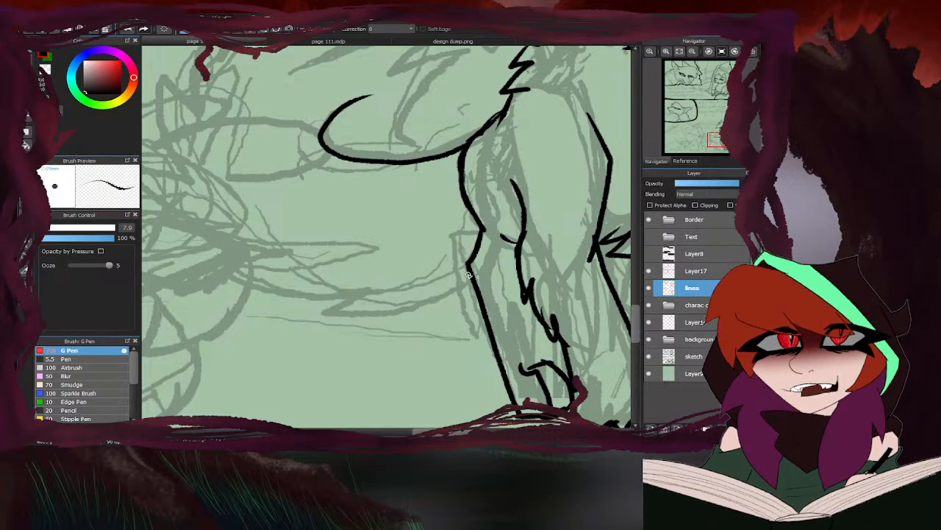
scroll(376, 324, down, 3)
scroll(424, 231, up, 3)
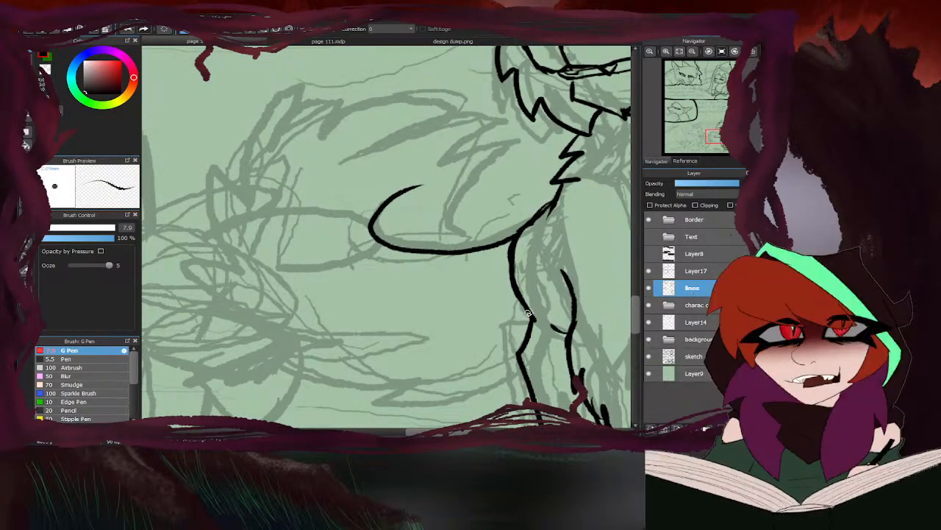
click(409, 43)
scroll(383, 279, down, 2)
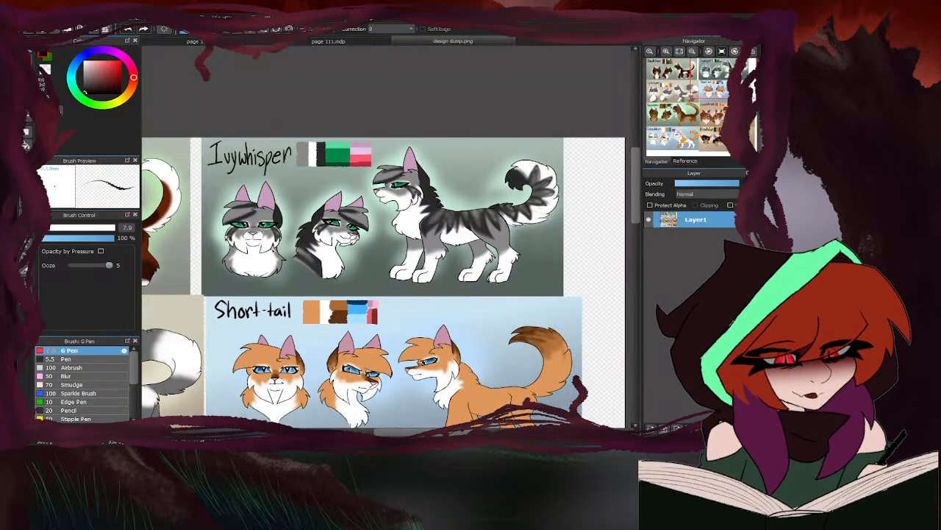
scroll(501, 208, up, 2)
click(256, 43)
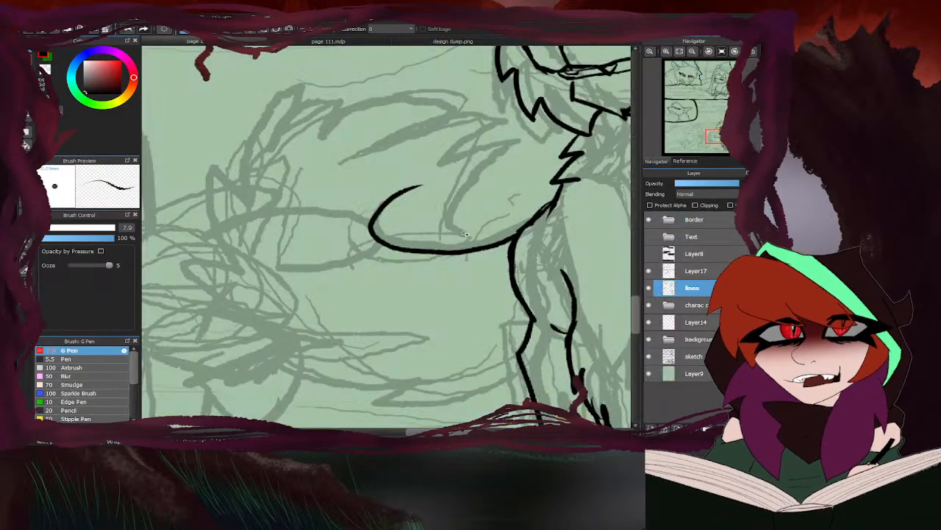
scroll(458, 275, down, 3)
scroll(456, 282, up, 3)
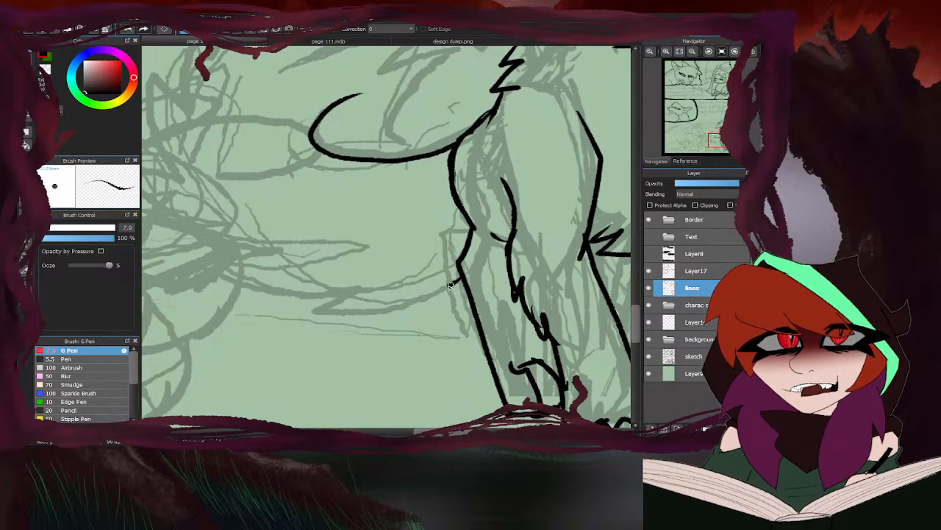
- Ink the tufted lower edge of the tail out from the front leg and the curved hind-leg line behind the shoulder
drag(450, 286, 387, 269)
scroll(373, 277, down, 4)
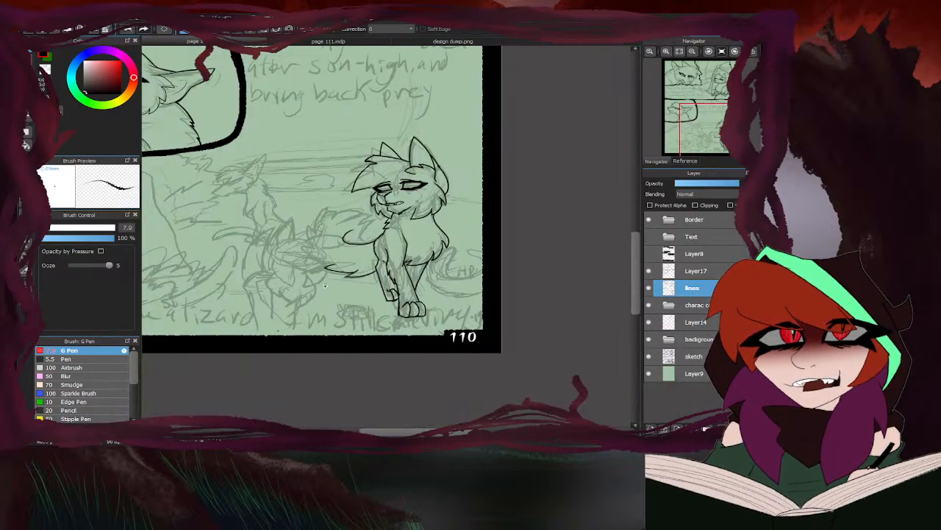
scroll(317, 240, up, 4)
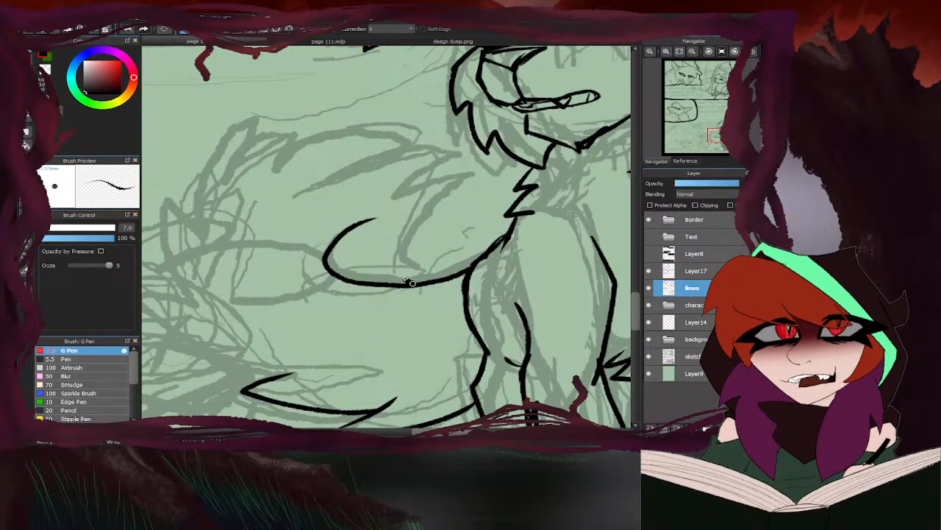
drag(412, 283, 461, 184)
- Check the tail in the full-body reference in design dump.png and ink the tail's upper edge with pointed fur tufts on page 110
click(397, 42)
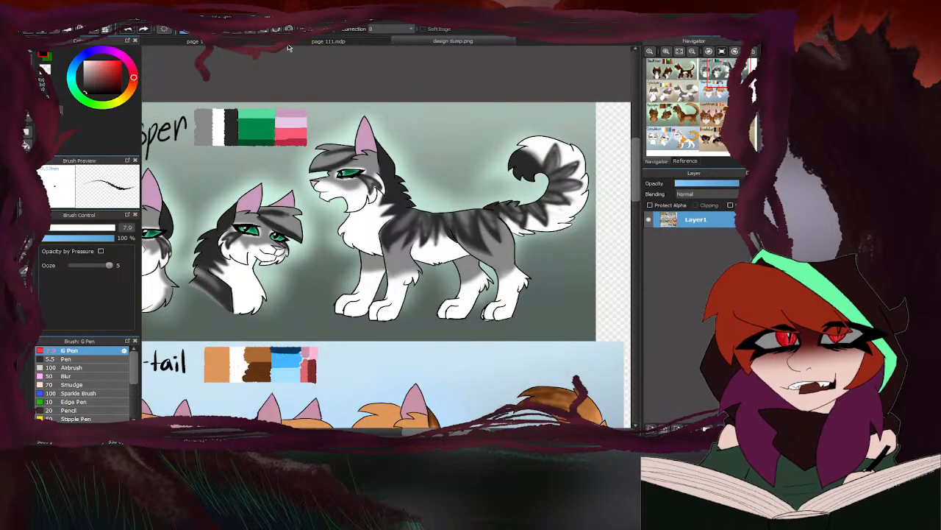
click(244, 43)
mouse_move(223, 181)
mouse_down()
mouse_move(323, 117)
mouse_move(441, 136)
mouse_move(466, 172)
mouse_move(427, 192)
mouse_up()
scroll(445, 161, down, 3)
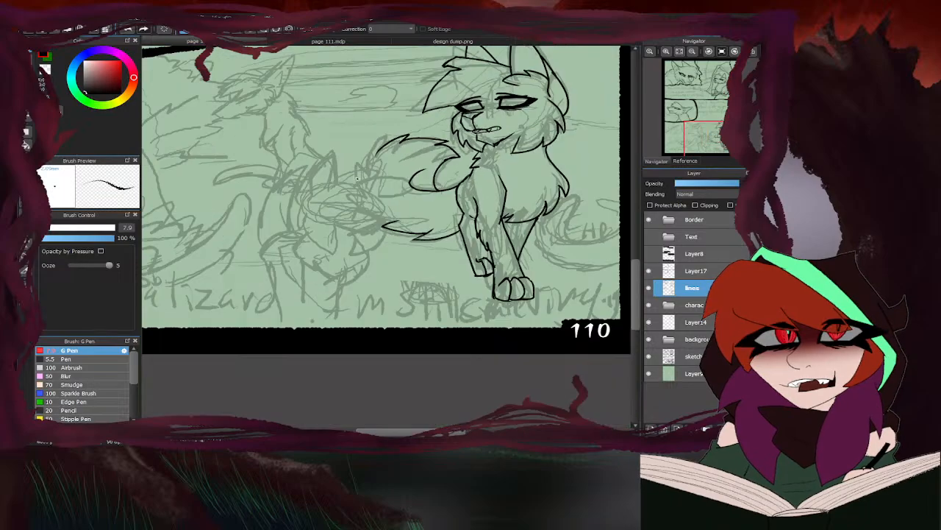
- Ink the tail's outer curve with jagged fur tufts, joining the upper edge to the lower edge
scroll(374, 184, up, 2)
mouse_move(417, 266)
mouse_down()
mouse_move(334, 213)
mouse_move(354, 218)
mouse_move(346, 213)
mouse_move(350, 149)
mouse_move(361, 168)
mouse_move(390, 110)
mouse_up()
scroll(469, 159, down, 3)
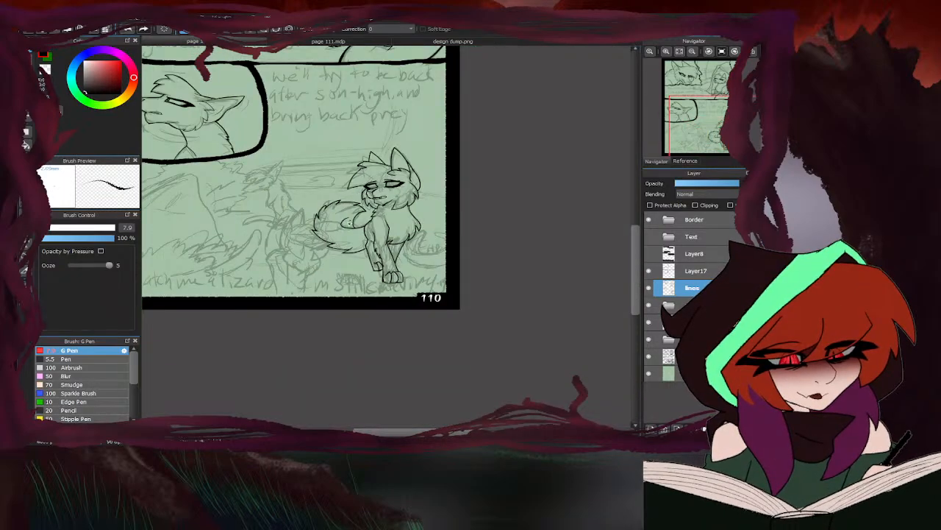
scroll(301, 238, up, 3)
- Erase the overlapping stroke ends at the fur tufts along the tail's upper and outer edge
scroll(331, 193, up, 2)
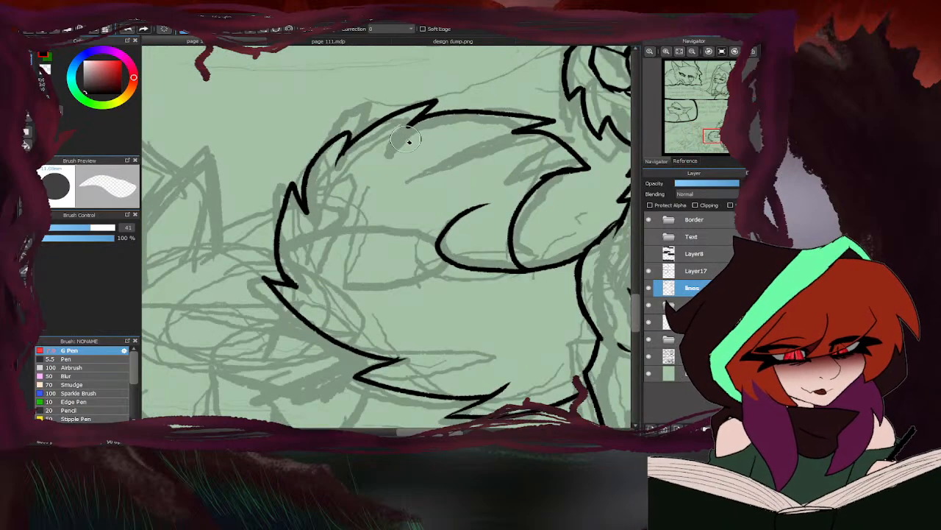
scroll(353, 147, up, 2)
drag(504, 89, 458, 115)
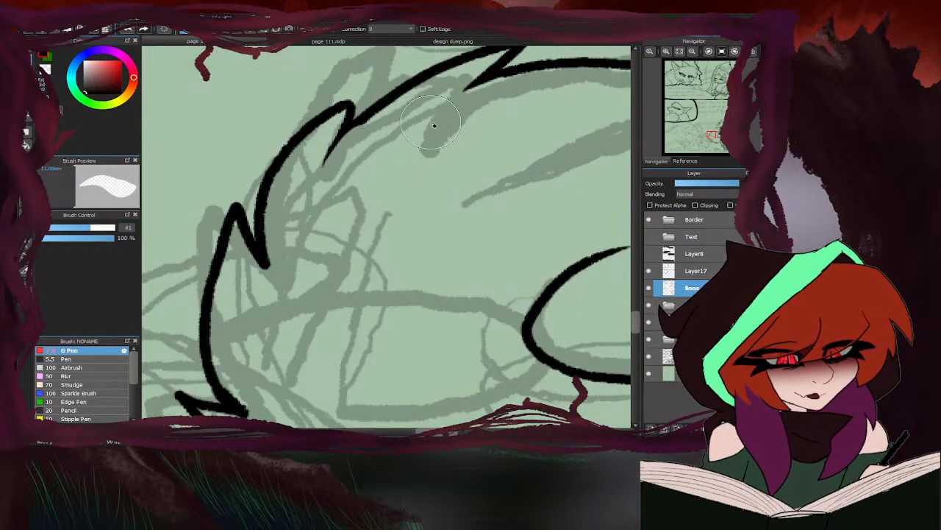
drag(281, 230, 276, 284)
scroll(353, 205, down, 3)
scroll(331, 255, up, 3)
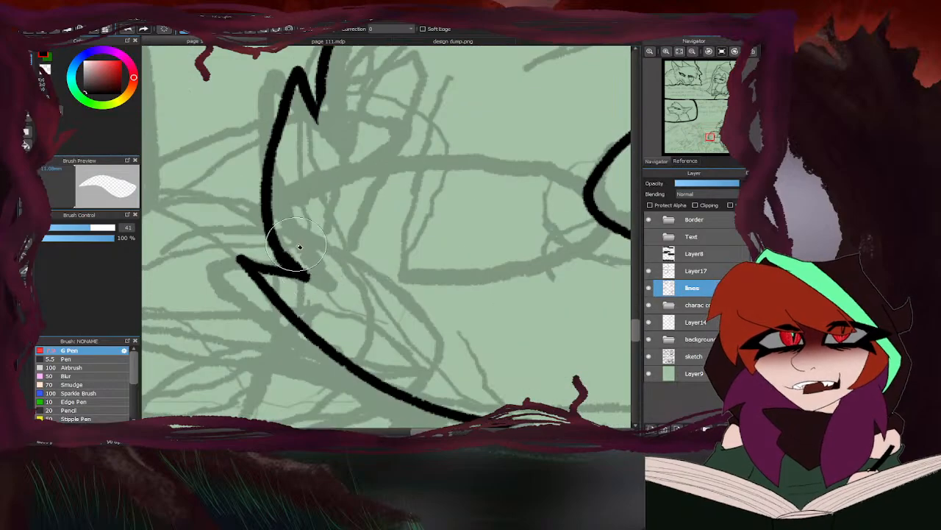
- Clean up the tail's lower tufts with the eraser and trim the free end of the inner curve beside the hind leg
drag(299, 246, 312, 281)
mouse_move(268, 261)
mouse_down()
mouse_move(235, 249)
mouse_move(314, 241)
mouse_up()
scroll(294, 221, down, 4)
scroll(404, 237, up, 3)
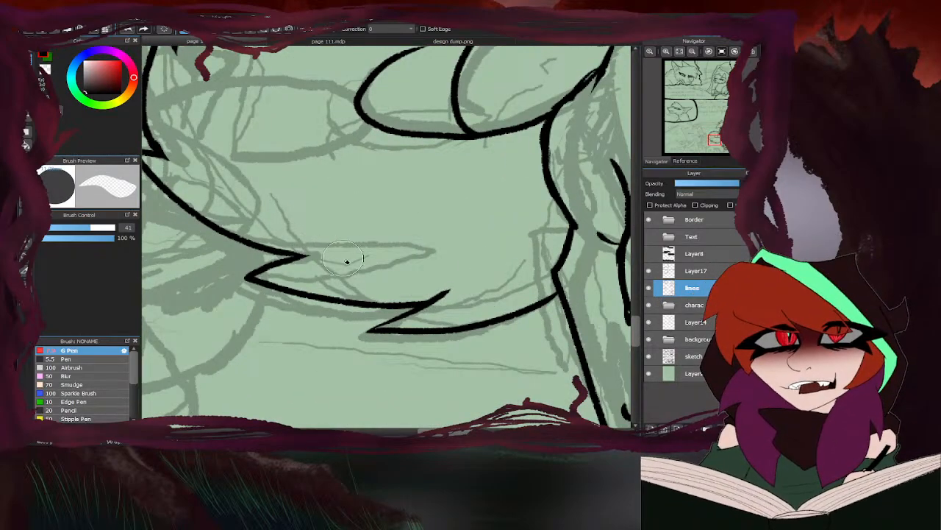
scroll(346, 260, down, 4)
scroll(360, 212, up, 3)
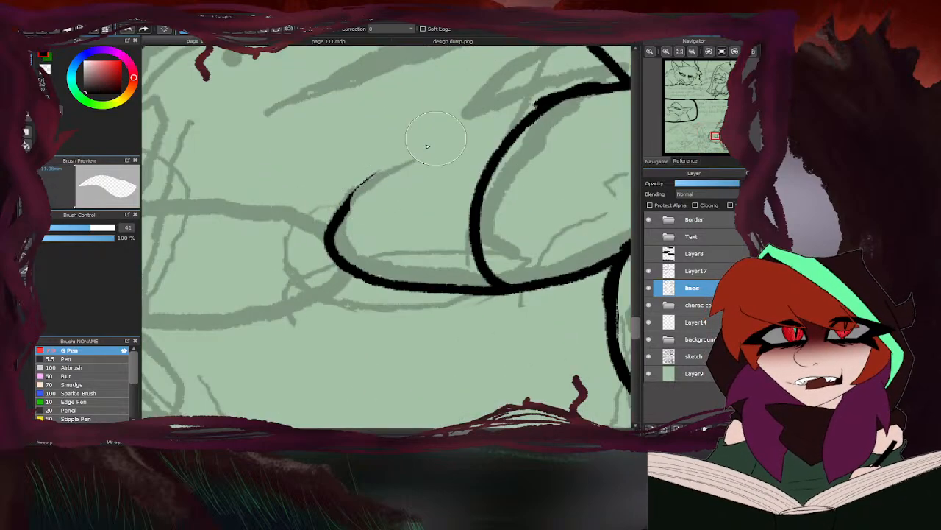
scroll(412, 163, down, 4)
scroll(389, 179, up, 3)
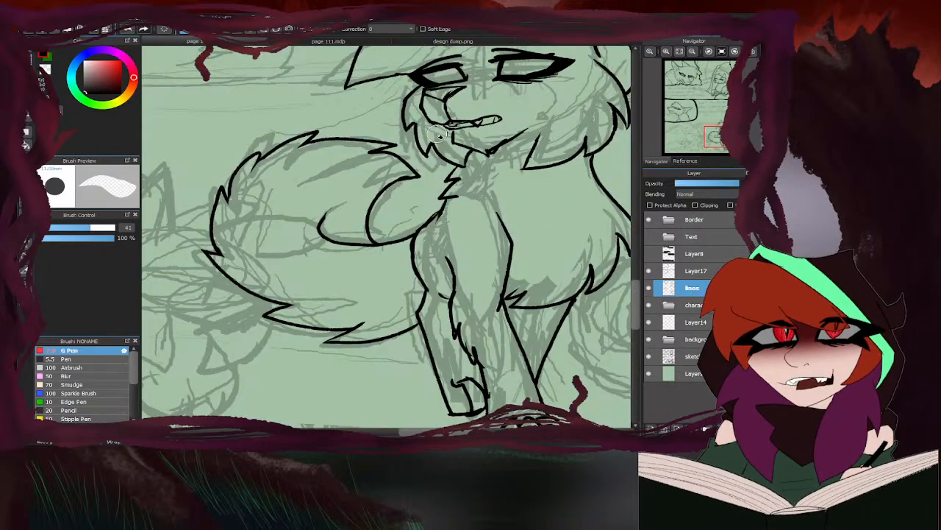
- Re-ink the free end of the curved line inside the tail with the G Pen
key(b)
scroll(325, 218, up, 2)
drag(346, 197, 324, 219)
scroll(352, 222, down, 3)
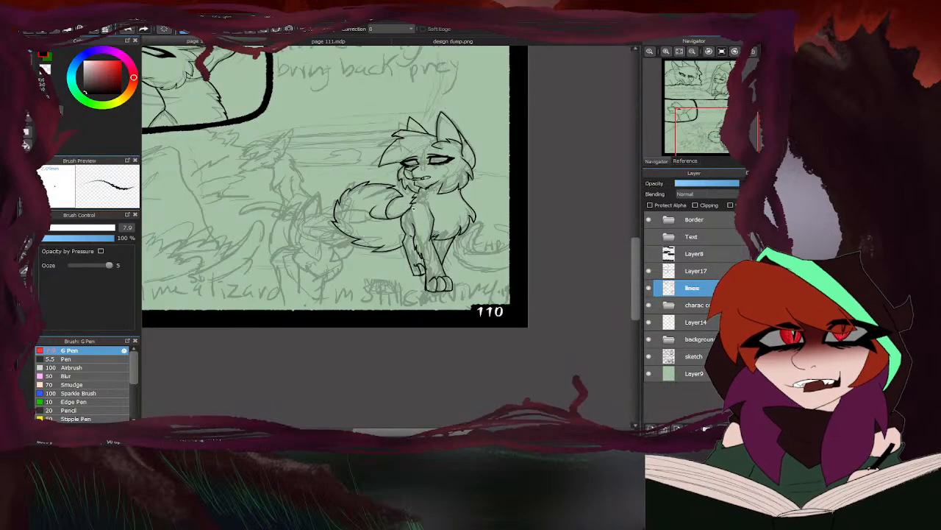
- Erase the overlapping stroke ends on the jagged chest tufts between the chin and the front leg
scroll(368, 206, up, 3)
key(e)
scroll(361, 207, up, 1)
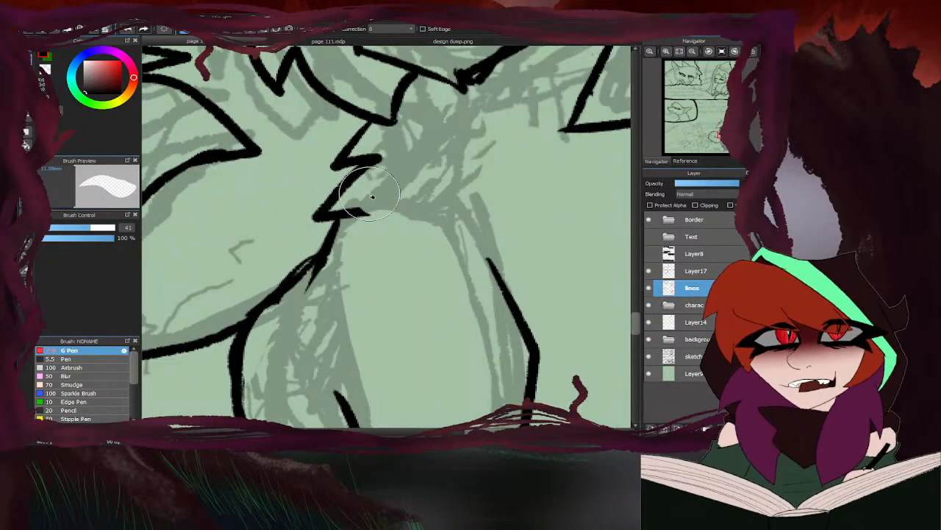
drag(269, 115, 291, 123)
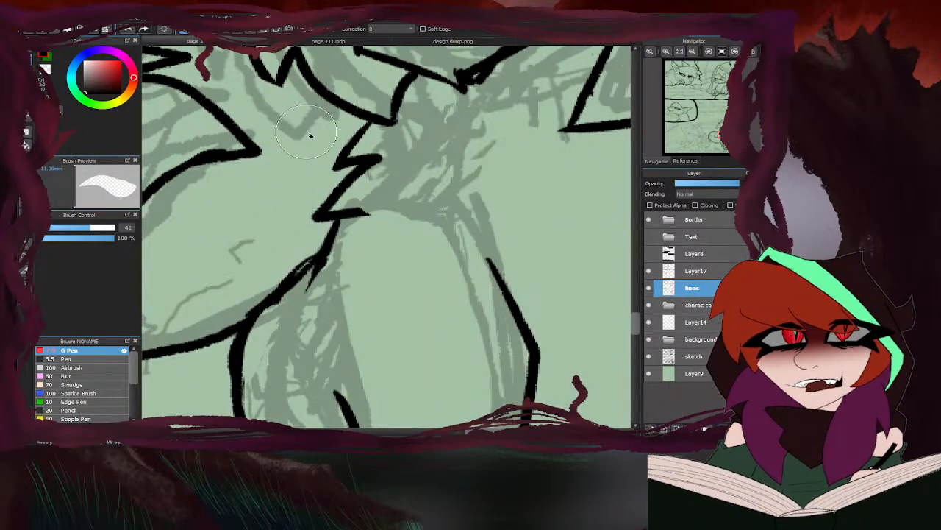
scroll(311, 135, down, 3)
key(b)
scroll(296, 119, up, 3)
scroll(294, 108, down, 3)
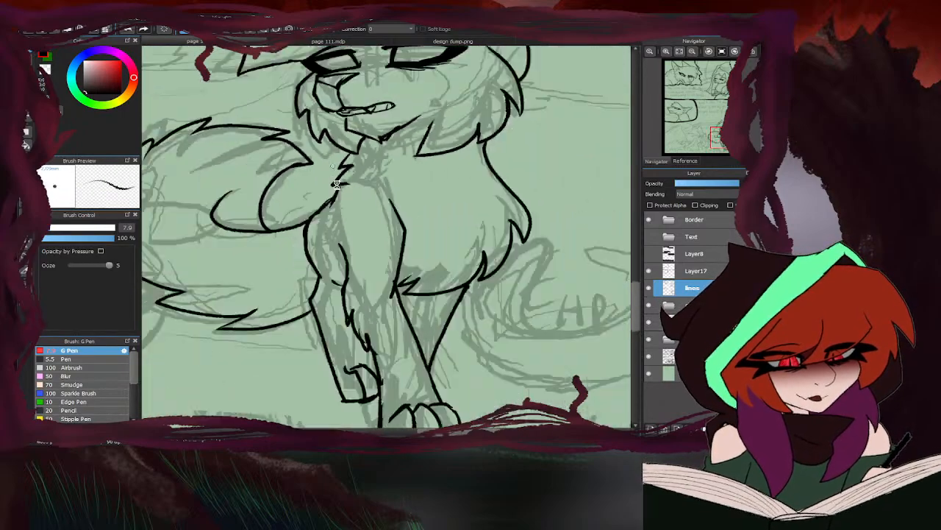
scroll(331, 147, up, 4)
scroll(362, 178, down, 4)
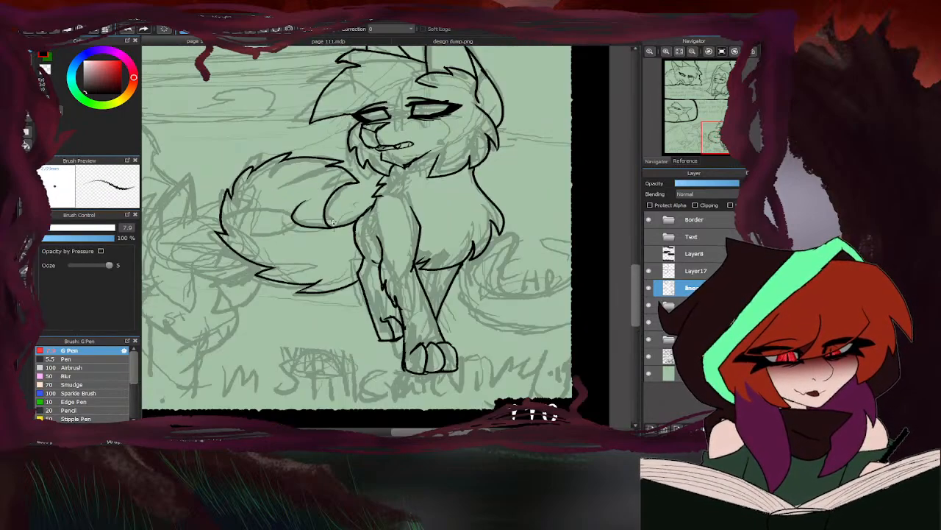
- Erase the stray stroke ends where the jaw lines meet at the point of the chin
scroll(371, 175, up, 5)
key(e)
drag(357, 260, 378, 249)
key(b)
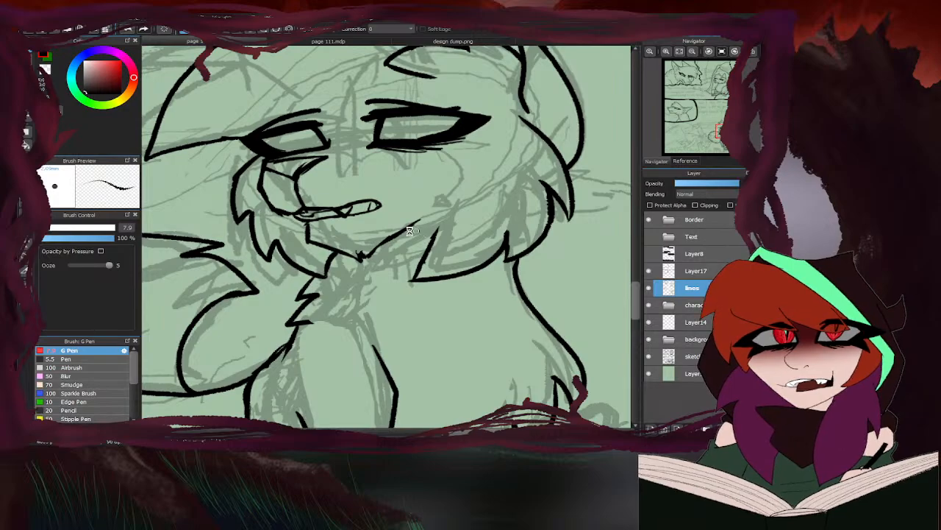
- Ink curved iris outlines inside both half-closed eyes of the right-hand cat
scroll(416, 209, down, 5)
scroll(424, 155, up, 7)
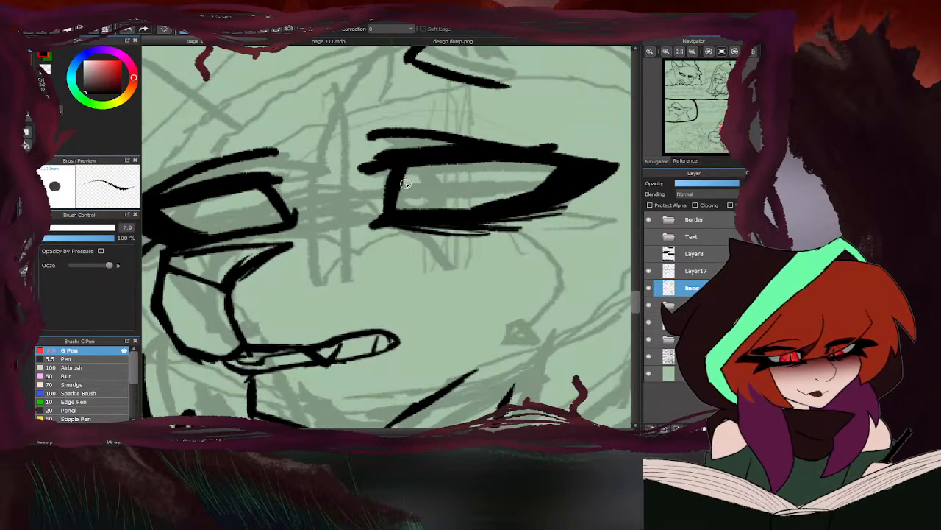
scroll(408, 184, down, 6)
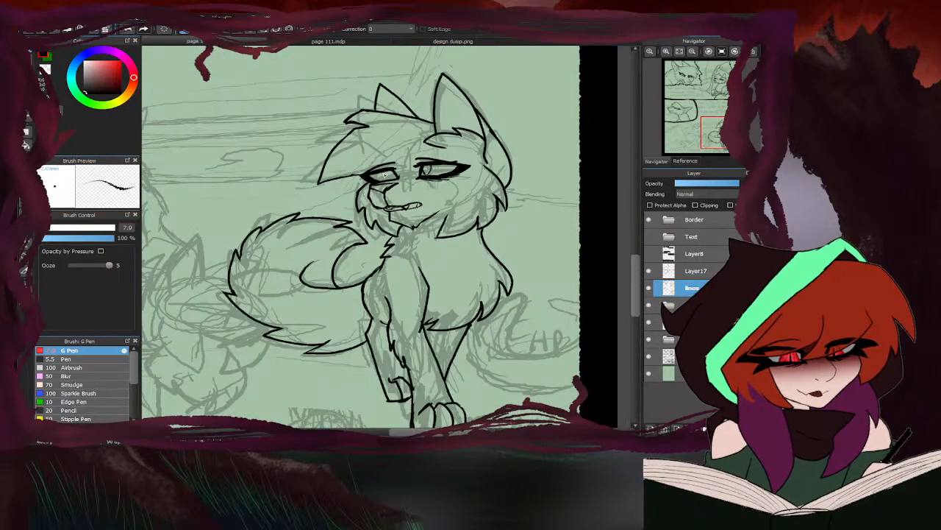
scroll(384, 175, up, 6)
scroll(383, 191, down, 6)
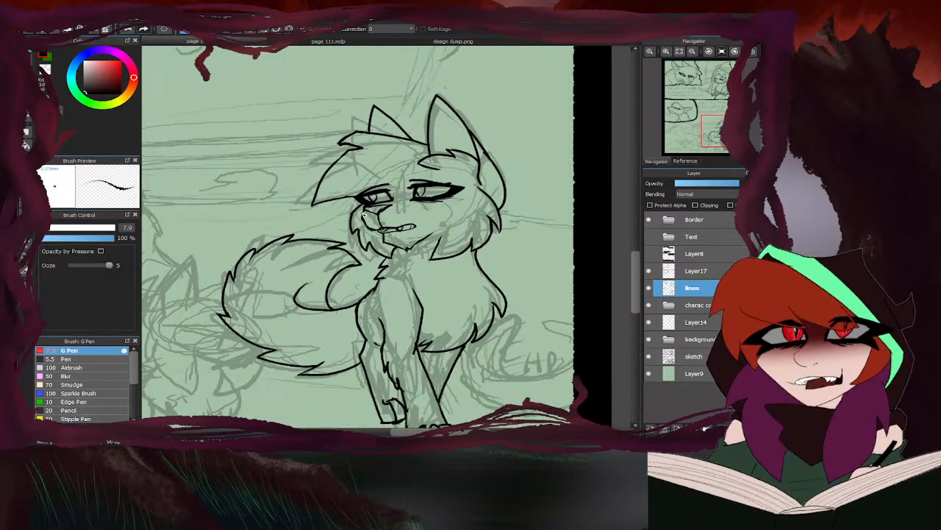
scroll(363, 214, down, 3)
scroll(438, 177, up, 5)
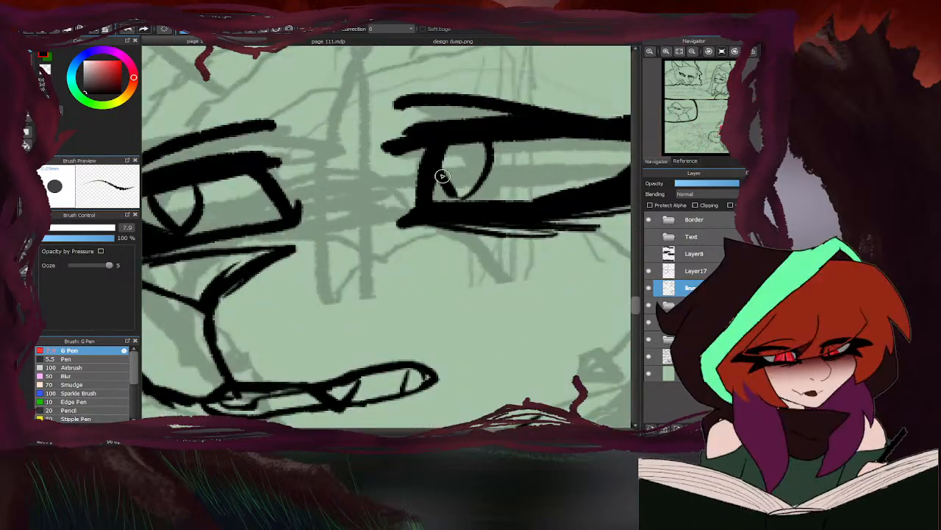
scroll(497, 170, down, 2)
scroll(355, 197, up, 2)
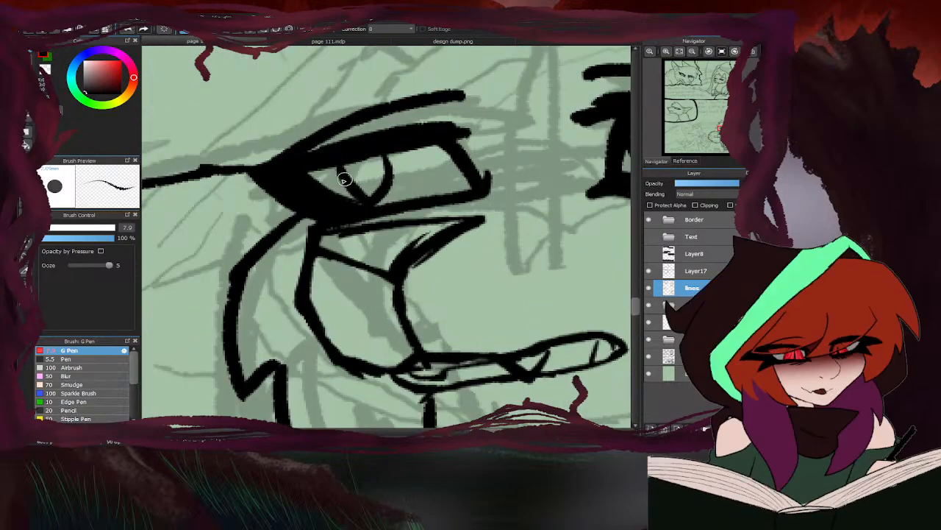
- Complete the irises and ink small dark pupils in both of the cat's eyes
scroll(344, 181, down, 4)
scroll(411, 174, up, 6)
mouse_move(381, 180)
mouse_down()
mouse_move(430, 213)
mouse_move(450, 139)
mouse_move(453, 212)
mouse_move(419, 227)
mouse_up()
scroll(460, 199, down, 5)
scroll(350, 199, up, 5)
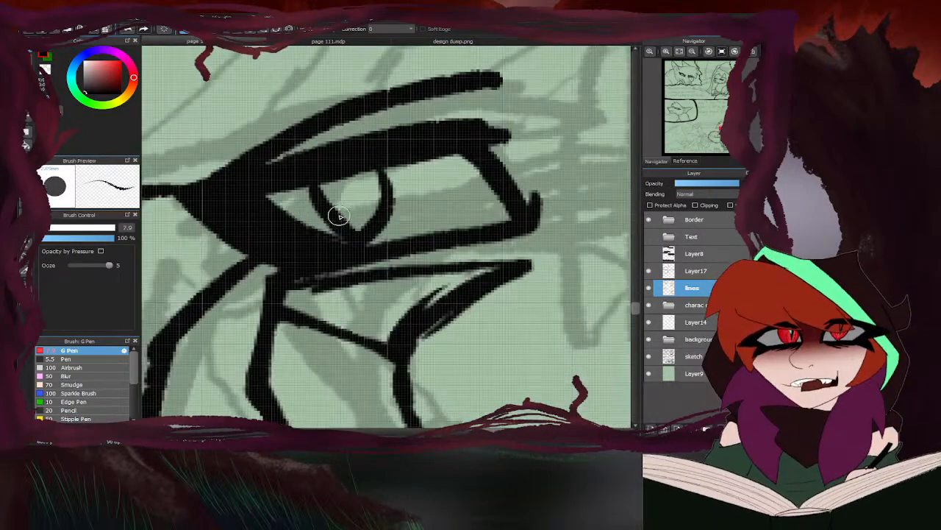
mouse_move(336, 212)
mouse_down()
mouse_move(374, 185)
mouse_move(374, 199)
mouse_move(351, 220)
mouse_up()
scroll(351, 220, down, 5)
scroll(324, 207, down, 6)
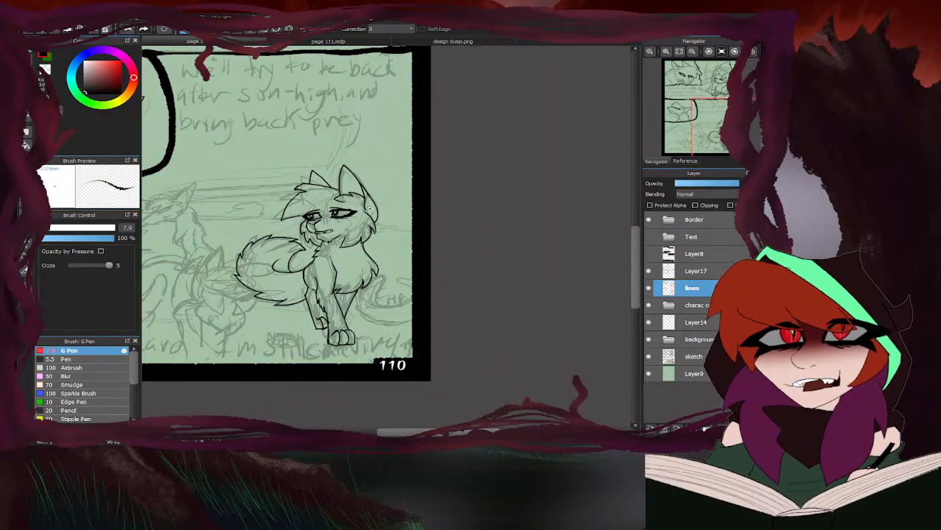
scroll(375, 214, up, 6)
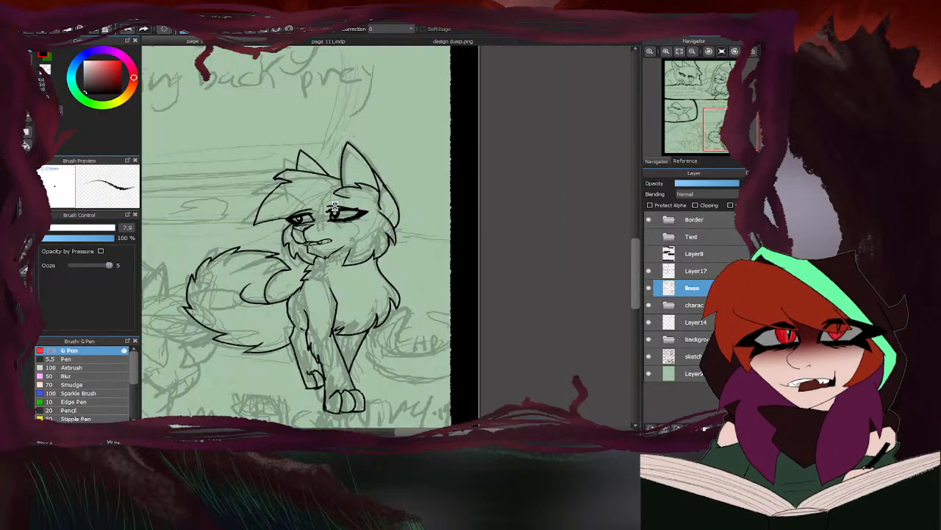
drag(437, 210, 435, 222)
scroll(434, 222, down, 4)
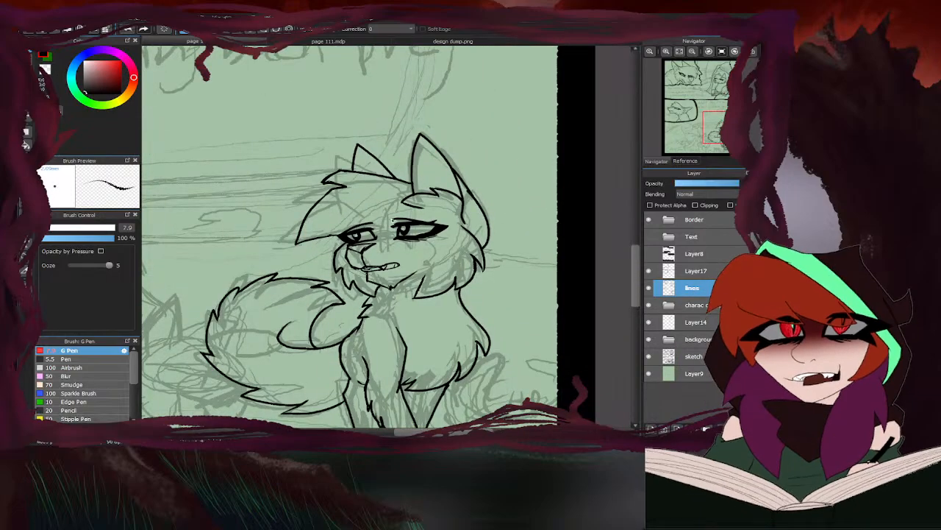
- Erase the stray stroke end above the outer corner of the near eye's upper lid
scroll(492, 196, up, 6)
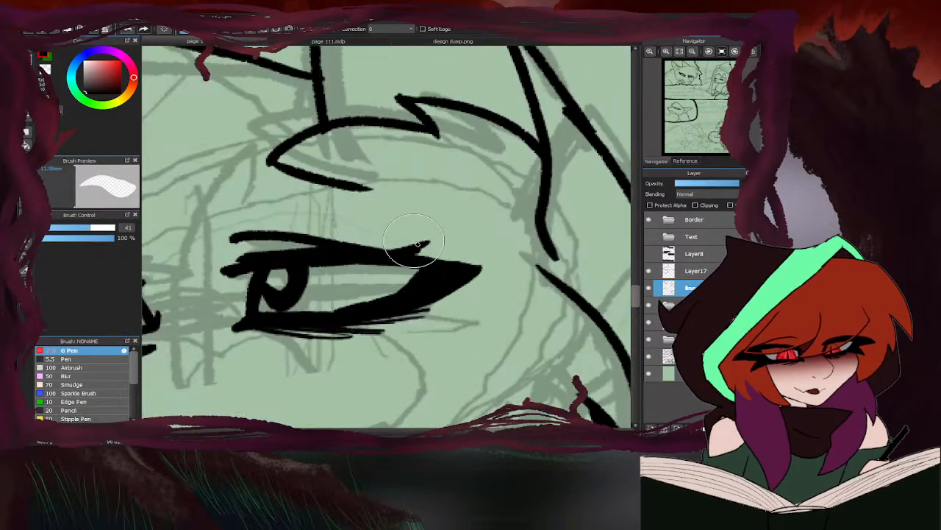
drag(393, 243, 428, 258)
scroll(382, 195, down, 5)
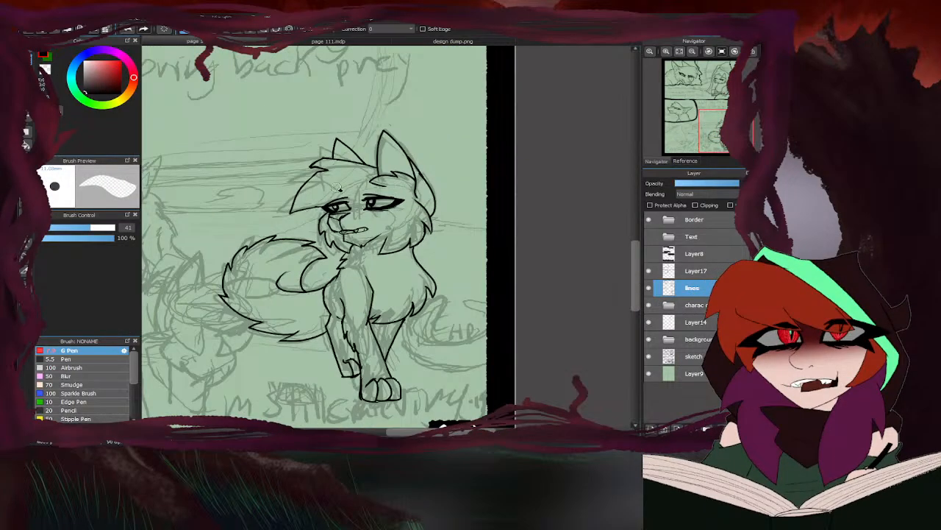
scroll(376, 182, up, 5)
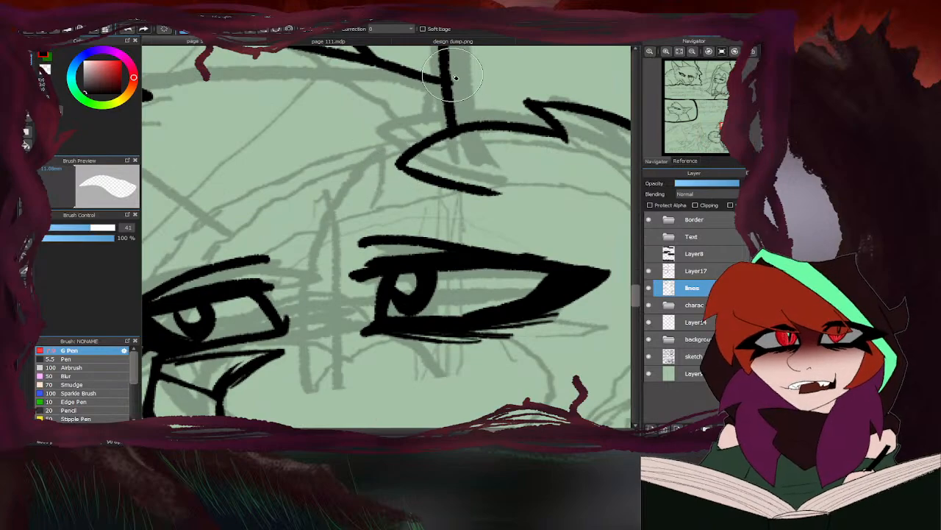
scroll(464, 105, down, 5)
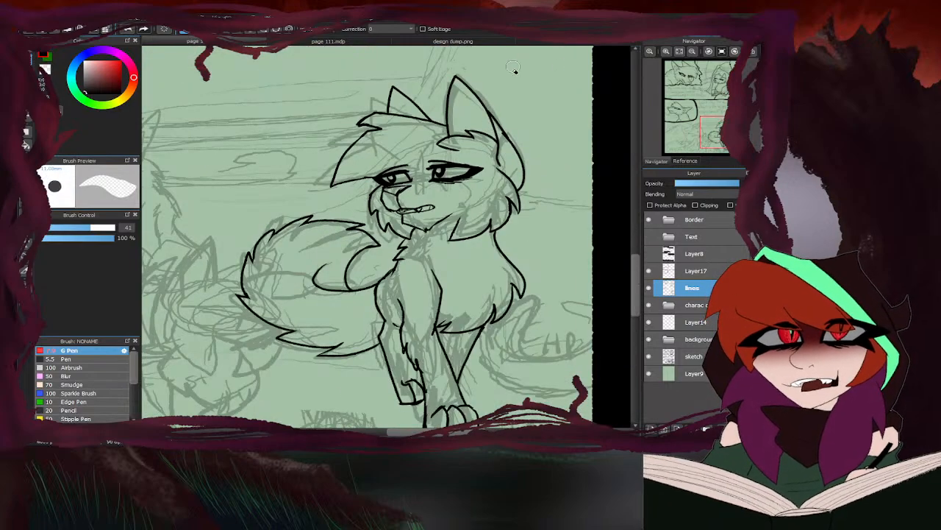
- Thicken the upper outer edge of the cat's long forehead fringe with the G Pen
key(b)
scroll(374, 146, up, 5)
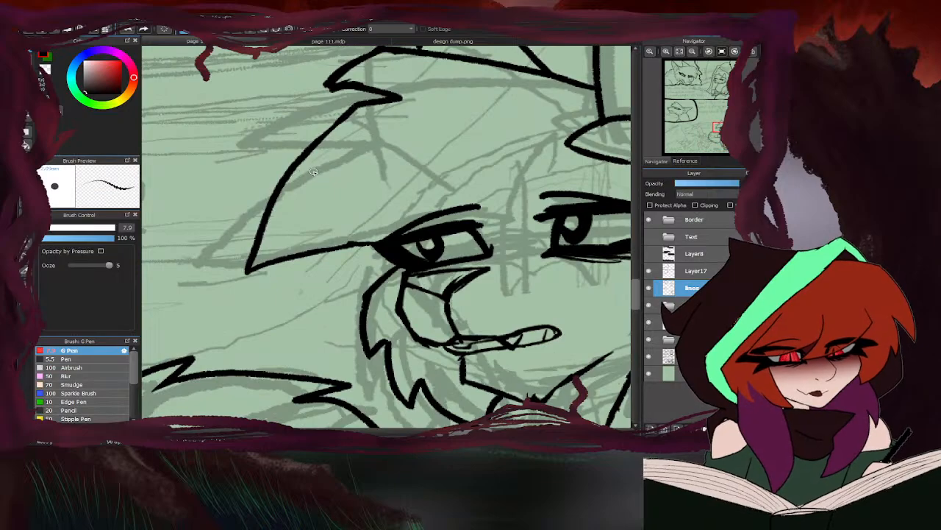
drag(357, 105, 299, 159)
drag(340, 118, 296, 159)
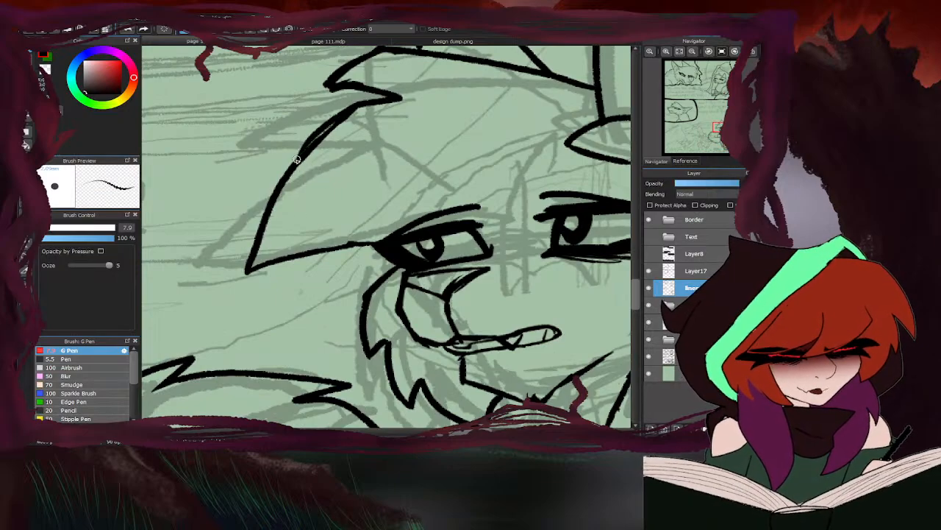
scroll(358, 180, down, 5)
scroll(452, 191, down, 2)
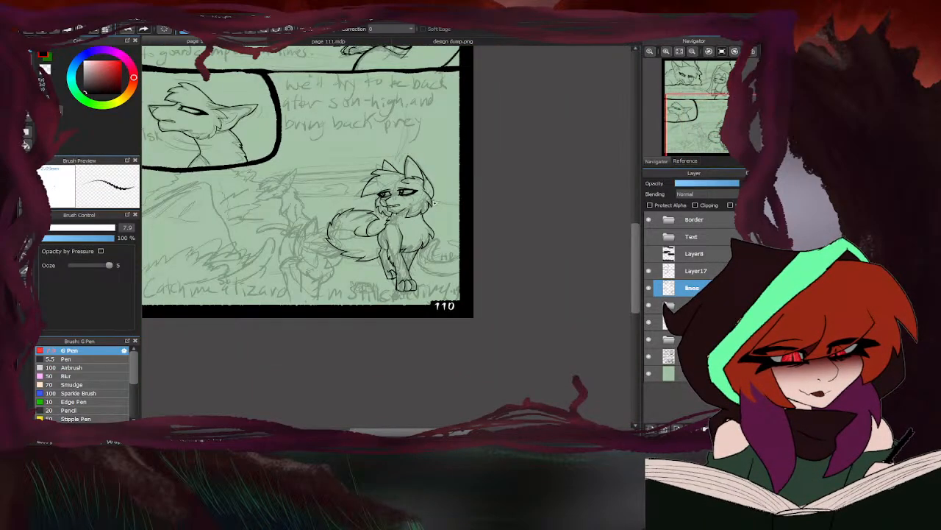
scroll(333, 262, down, 4)
scroll(428, 256, up, 6)
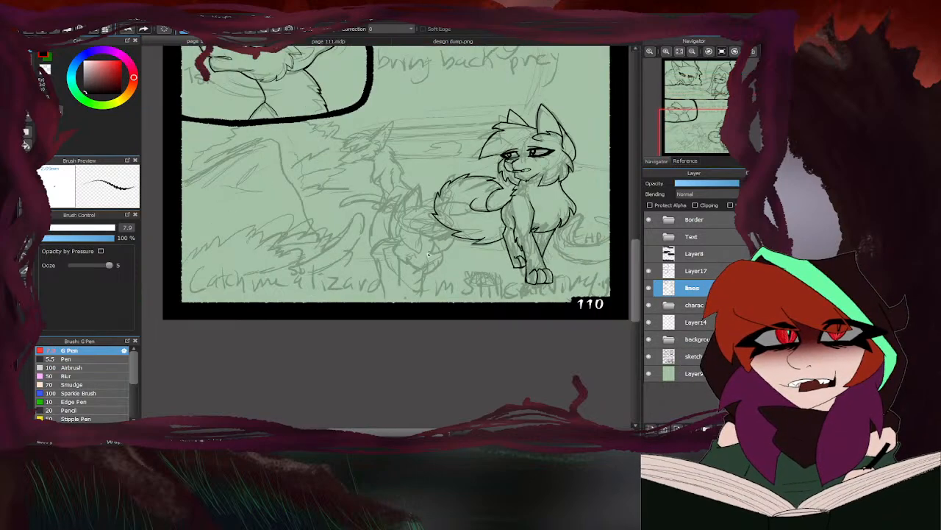
scroll(578, 214, down, 3)
scroll(514, 221, up, 7)
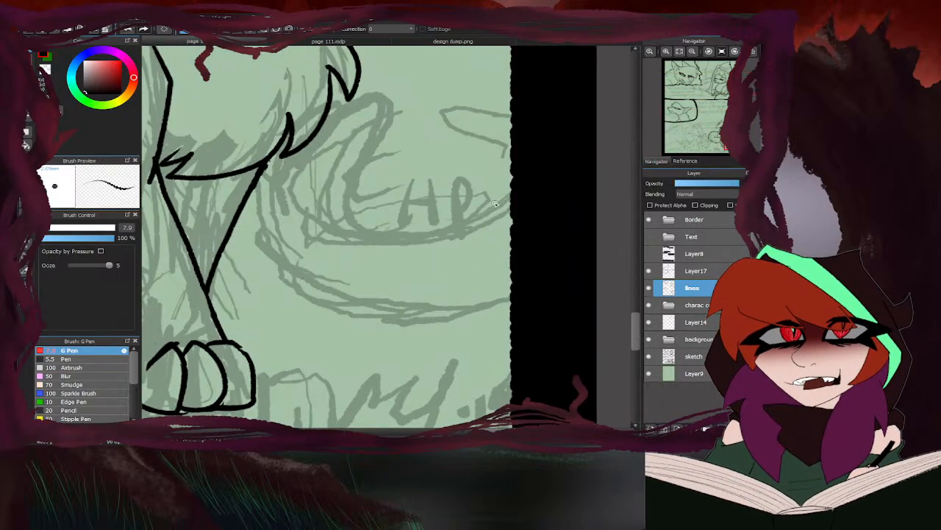
- Ink the curled tail between the right-hand cat and the panel's right border, including its curved tip and notched lower outline
mouse_move(515, 195)
mouse_down()
mouse_move(462, 217)
mouse_move(453, 145)
mouse_up()
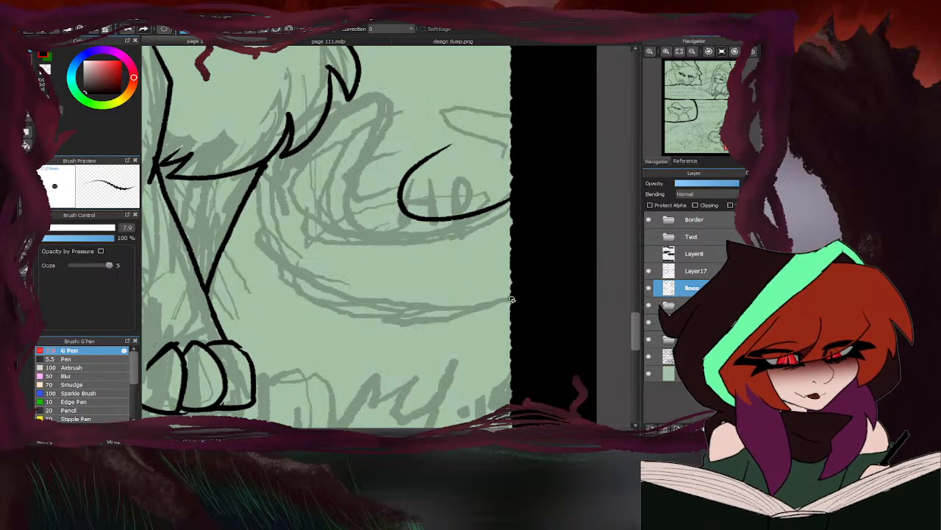
drag(512, 299, 422, 310)
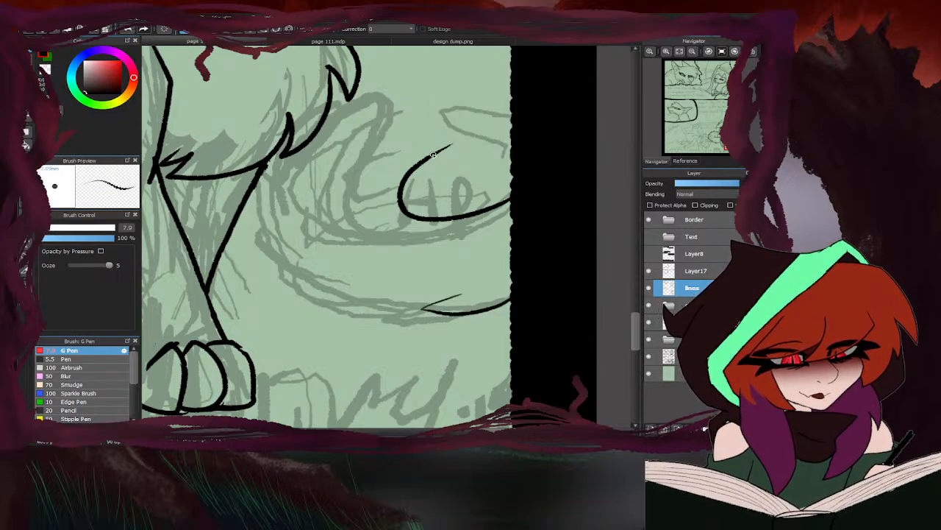
drag(434, 155, 478, 123)
mouse_move(346, 124)
mouse_down()
mouse_move(409, 92)
mouse_move(480, 94)
mouse_move(418, 169)
mouse_up()
drag(389, 88, 328, 116)
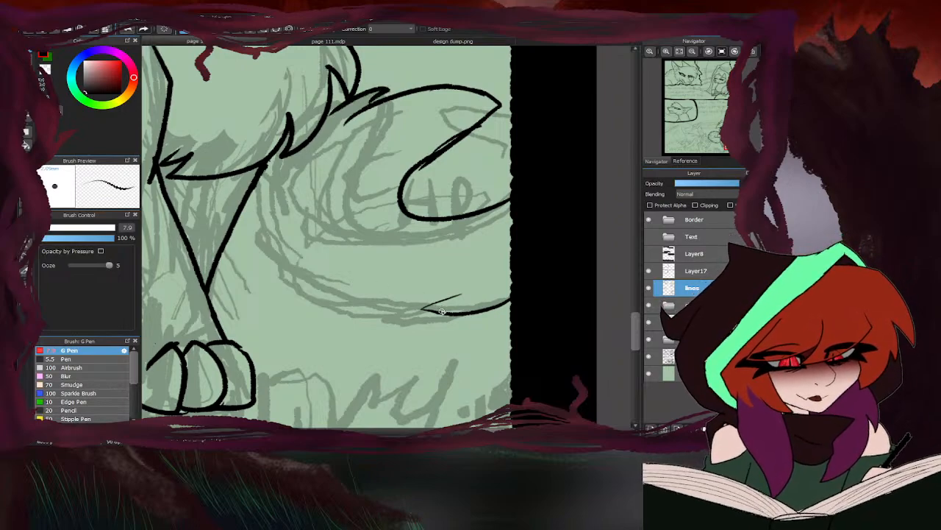
mouse_move(441, 311)
mouse_down()
mouse_move(289, 234)
mouse_move(288, 216)
mouse_move(311, 219)
mouse_move(325, 150)
mouse_move(315, 155)
mouse_move(372, 111)
mouse_move(360, 128)
mouse_move(323, 145)
mouse_up()
key(e)
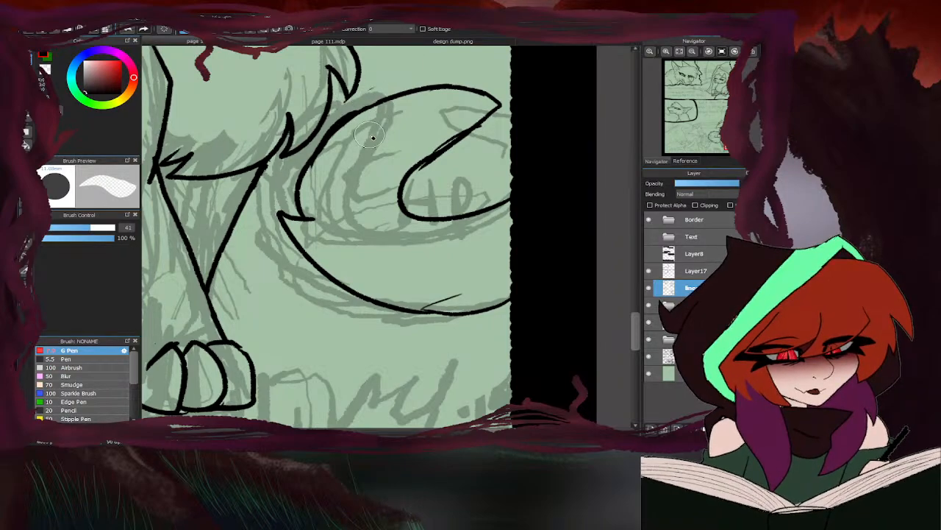
scroll(374, 137, down, 4)
scroll(457, 252, down, 3)
key(b)
scroll(437, 247, up, 4)
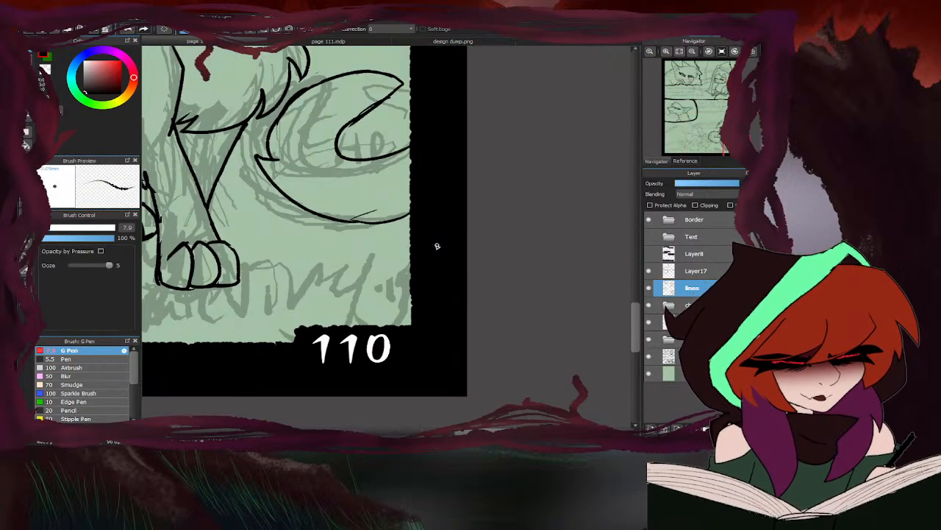
- Set the G Pen size to 4.3 and ink the outline of the middle cat's tall pointed ear
scroll(373, 179, up, 3)
mouse_move(523, 137)
mouse_down()
mouse_move(414, 162)
mouse_move(254, 99)
mouse_up()
scroll(386, 235, down, 4)
scroll(385, 235, up, 3)
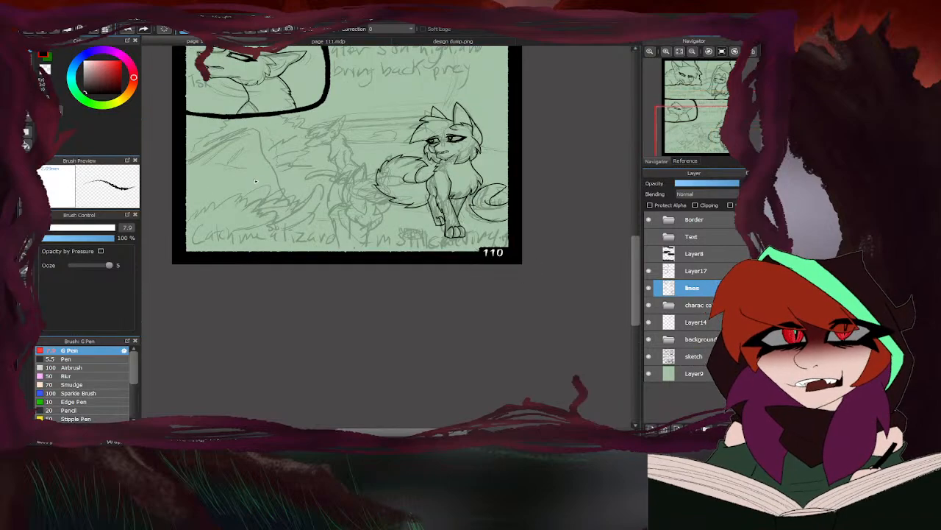
scroll(441, 234, down, 1)
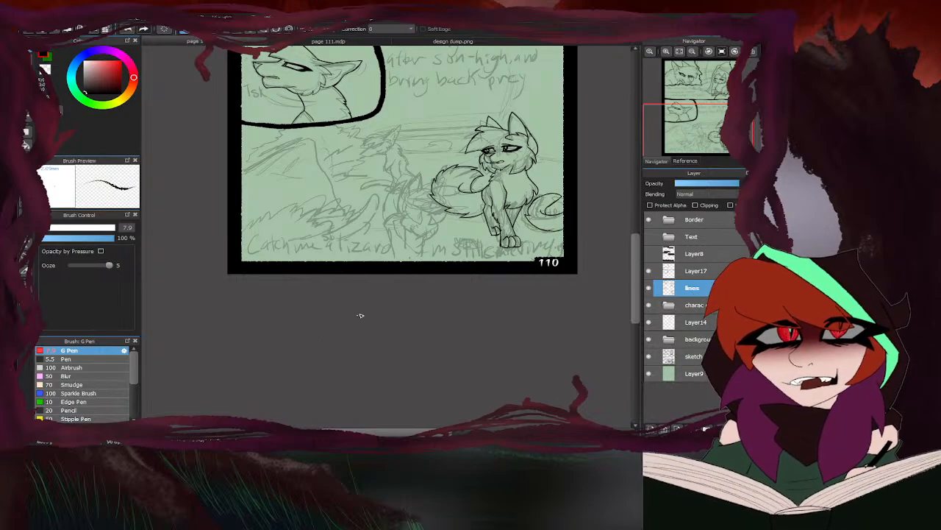
scroll(414, 147, up, 3)
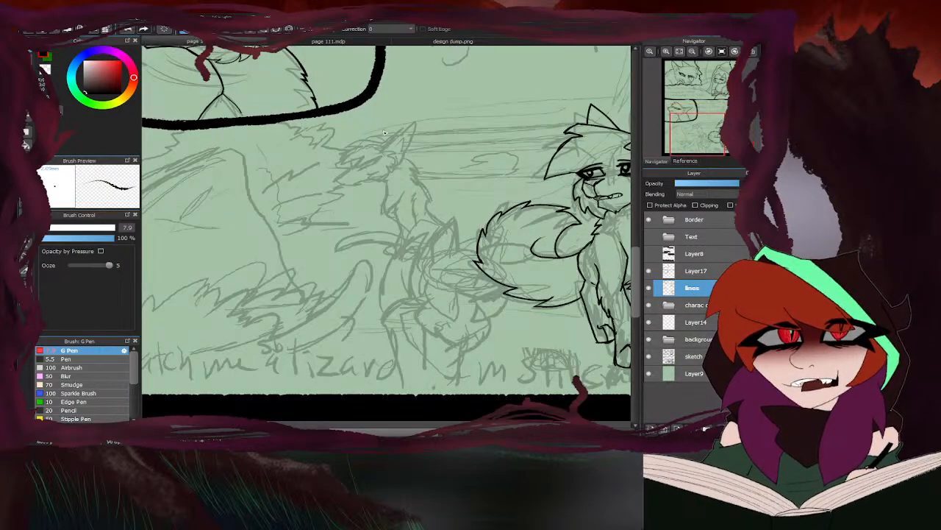
click(41, 228)
scroll(393, 148, up, 6)
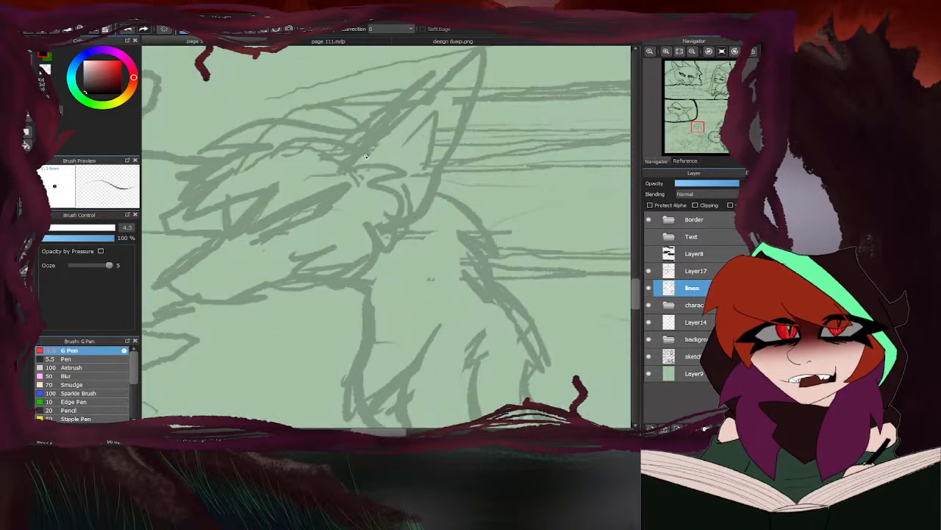
mouse_move(352, 163)
mouse_down()
mouse_move(480, 50)
mouse_move(474, 109)
mouse_move(409, 220)
mouse_up()
drag(427, 94, 323, 143)
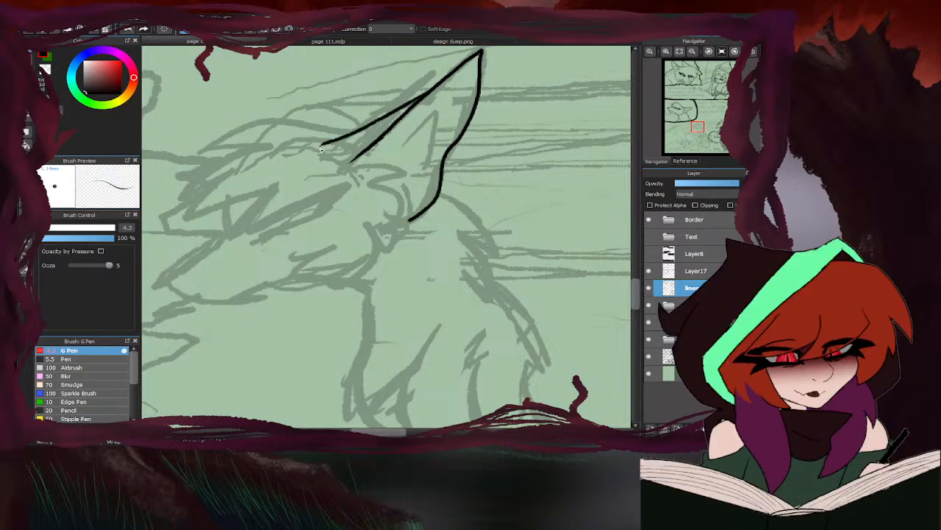
- Ink the middle cat's inner ear lines, jagged ear and cheek fur, and spiky forehead fringe
scroll(478, 122, down, 3)
scroll(429, 141, up, 3)
mouse_move(414, 137)
mouse_down()
mouse_move(478, 184)
mouse_move(461, 178)
mouse_move(469, 184)
mouse_move(454, 187)
mouse_move(453, 177)
mouse_move(459, 224)
mouse_move(444, 208)
mouse_move(418, 244)
mouse_move(424, 226)
mouse_move(359, 249)
mouse_up()
scroll(453, 169, down, 1)
scroll(452, 170, up, 2)
mouse_move(431, 143)
mouse_down()
mouse_move(500, 89)
mouse_move(471, 182)
mouse_up()
scroll(498, 124, down, 2)
scroll(368, 134, up, 2)
mouse_move(479, 150)
mouse_down()
mouse_move(400, 143)
mouse_move(255, 165)
mouse_move(273, 172)
mouse_move(217, 229)
mouse_move(253, 222)
mouse_move(291, 267)
mouse_up()
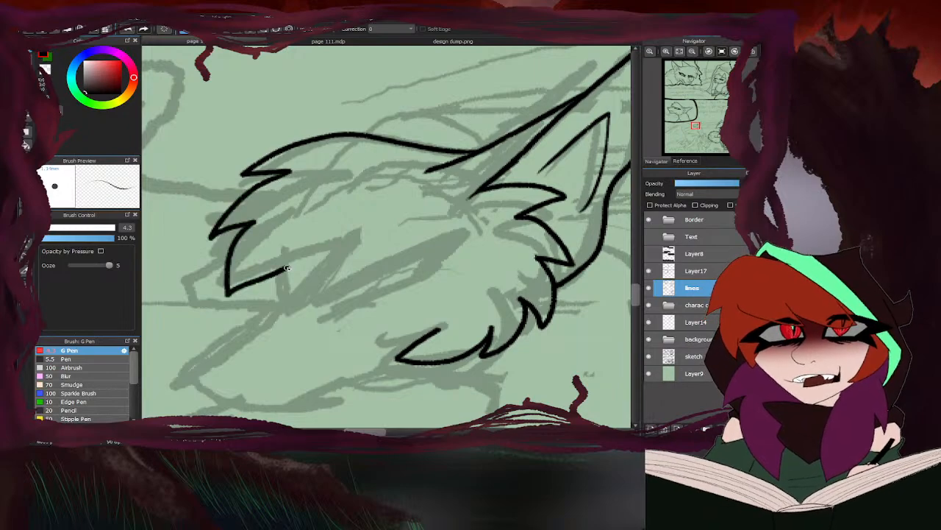
scroll(388, 171, down, 3)
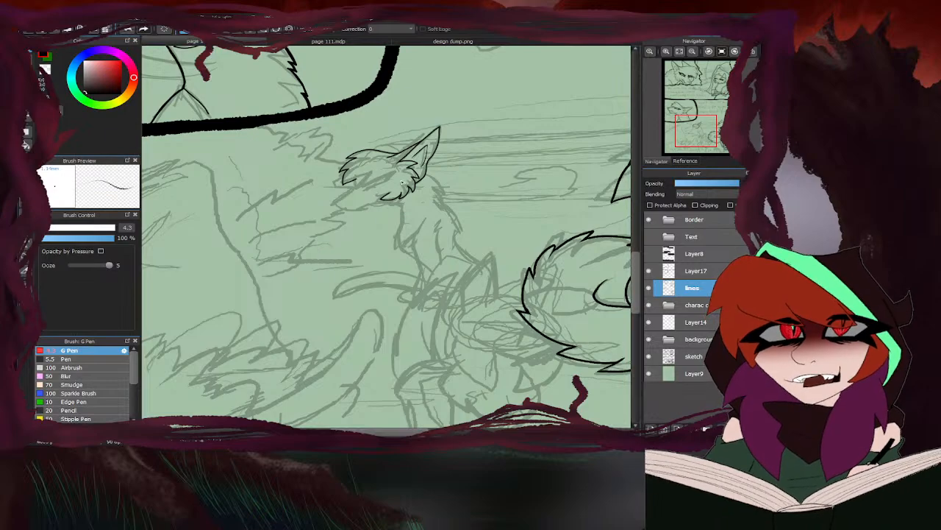
- Ink the middle cat's muzzle profile from the fringe to the nose tip and upper lip, cleaning up with the eraser
scroll(402, 182, up, 3)
mouse_move(384, 197)
mouse_down()
mouse_move(378, 237)
mouse_move(381, 226)
mouse_move(270, 306)
mouse_move(311, 332)
mouse_move(351, 337)
mouse_move(366, 356)
mouse_move(397, 343)
mouse_move(382, 359)
mouse_move(397, 357)
mouse_move(462, 302)
mouse_move(432, 331)
mouse_move(390, 347)
mouse_up()
scroll(375, 235, down, 2)
scroll(384, 231, up, 3)
drag(439, 328, 410, 340)
key(e)
mouse_move(482, 294)
mouse_down()
mouse_move(374, 365)
mouse_move(507, 293)
mouse_up()
key(b)
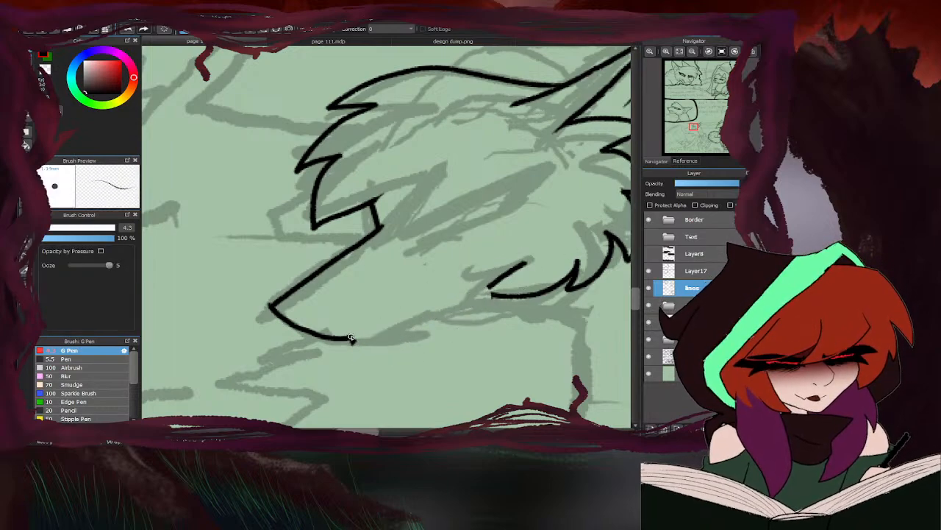
- Ink the middle cat's chin, the jawline up to the cheek fur, and the small nose
mouse_move(352, 338)
mouse_down()
mouse_move(394, 350)
mouse_move(422, 340)
mouse_up()
drag(497, 288, 419, 344)
mouse_move(274, 306)
mouse_down()
mouse_move(320, 295)
mouse_move(305, 330)
mouse_up()
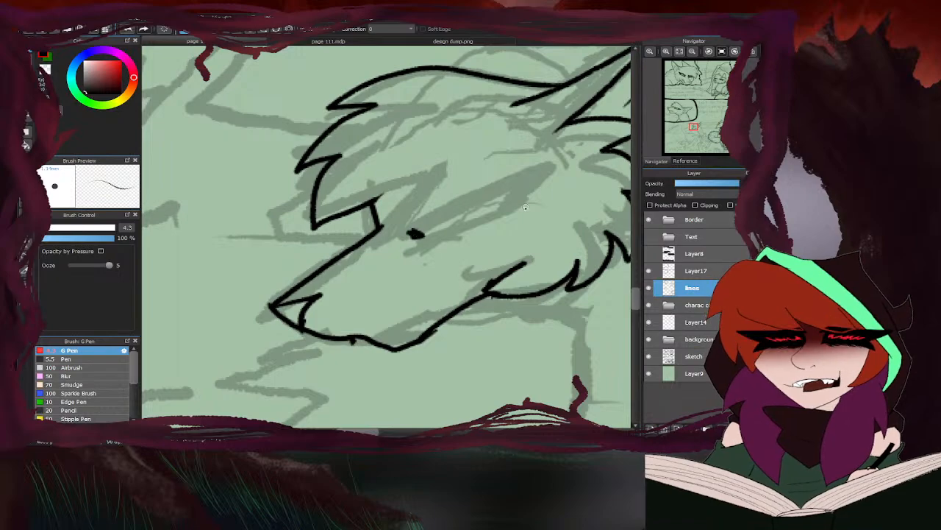
- Ink the middle cat's narrow slanted eye with a thick upper lid and a heavy outer corner
mouse_move(421, 236)
mouse_down()
mouse_move(514, 197)
mouse_move(553, 150)
mouse_move(416, 212)
mouse_up()
mouse_move(532, 160)
mouse_down()
mouse_move(437, 200)
mouse_move(567, 157)
mouse_move(516, 163)
mouse_move(485, 179)
mouse_move(542, 155)
mouse_move(502, 199)
mouse_move(481, 178)
mouse_move(526, 166)
mouse_move(411, 212)
mouse_up()
mouse_move(468, 182)
mouse_down()
mouse_move(406, 214)
mouse_move(419, 229)
mouse_up()
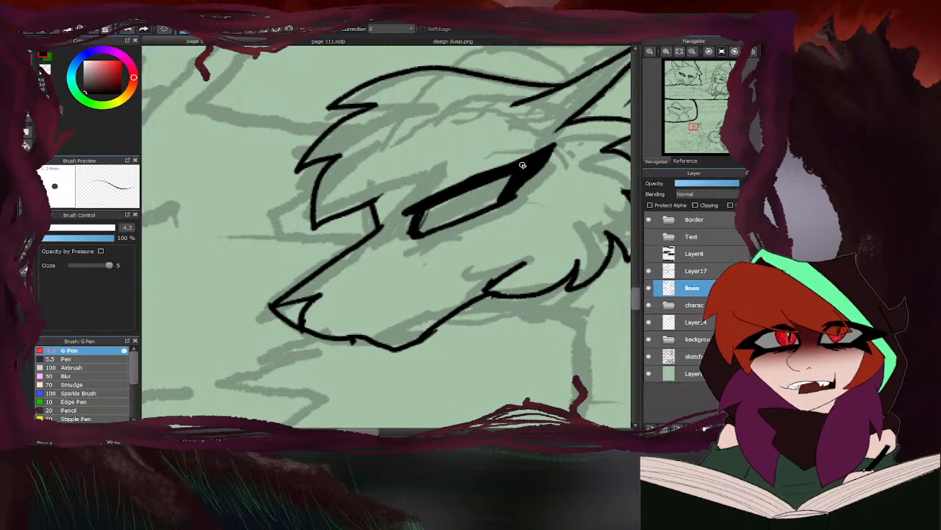
scroll(408, 205, down, 10)
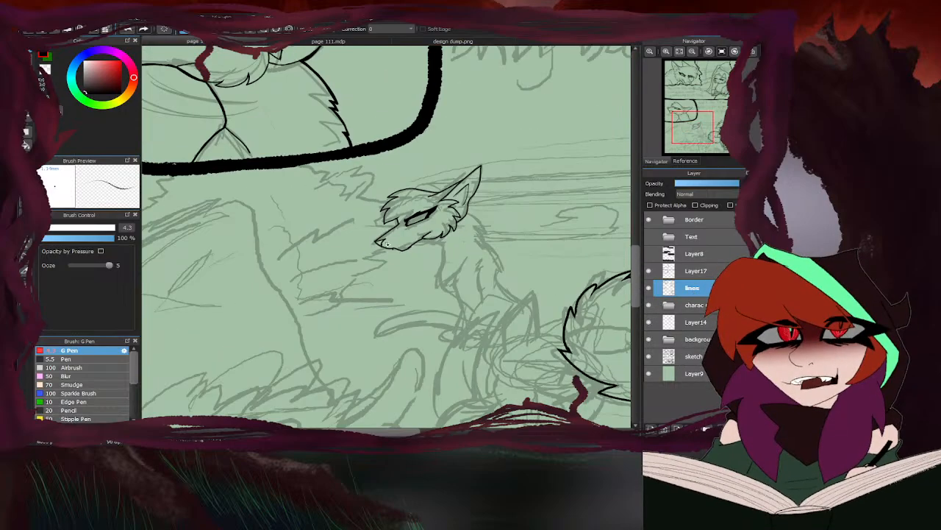
- Ink a short curved throat line running down from beneath the middle cat's jaw
scroll(411, 221, up, 8)
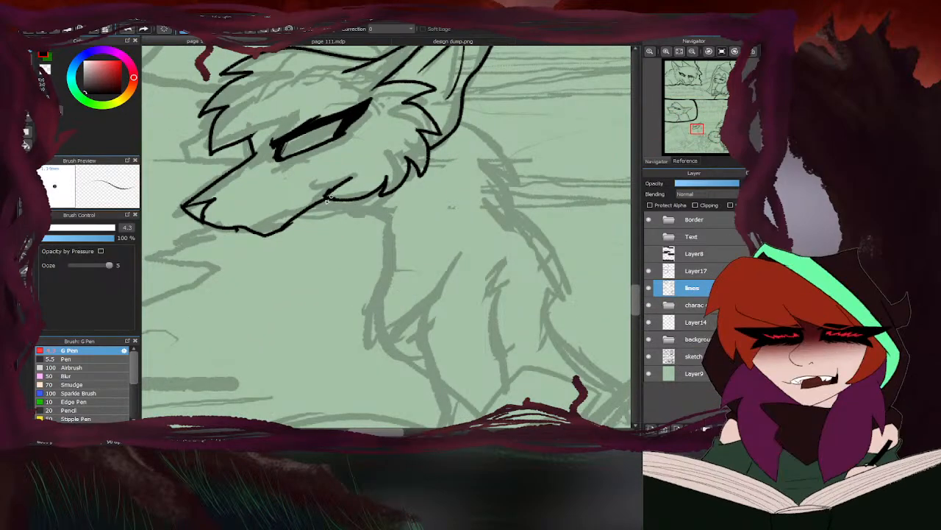
scroll(330, 198, up, 1)
key(e)
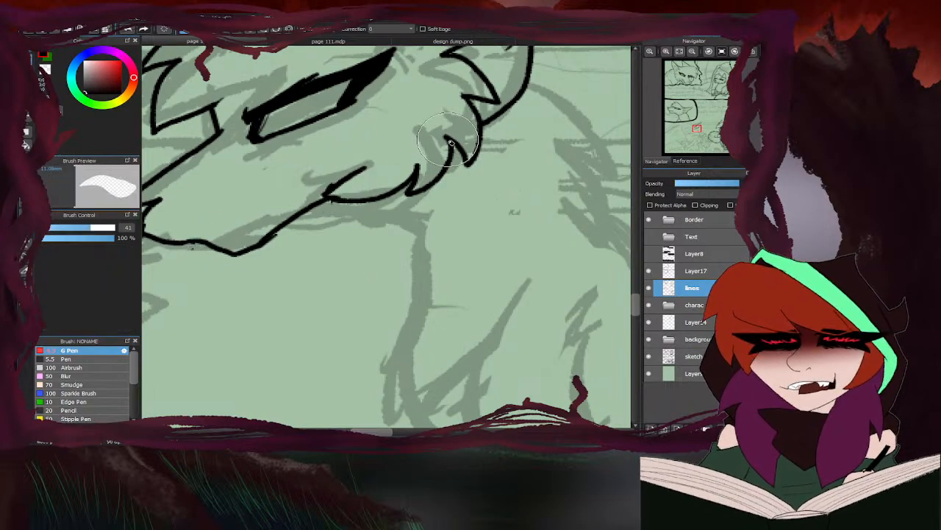
scroll(450, 141, down, 5)
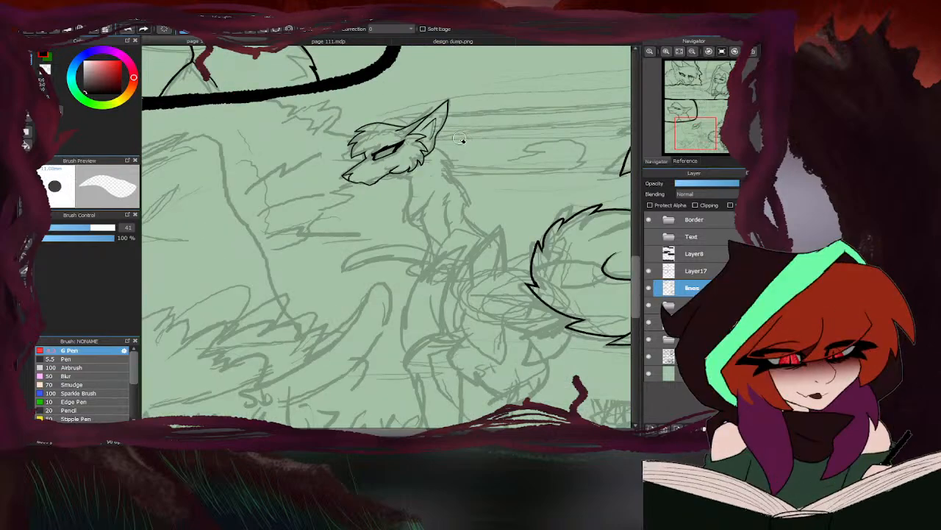
key(b)
scroll(426, 153, up, 2)
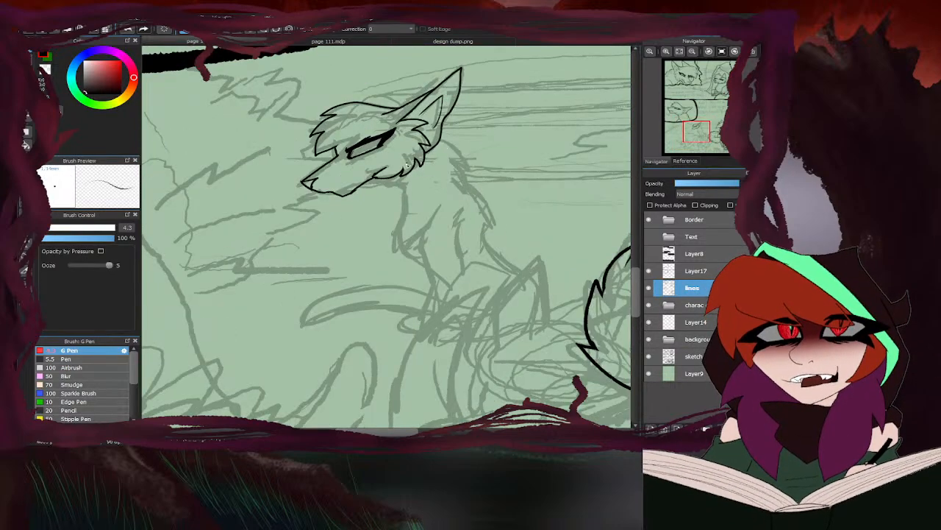
scroll(408, 185, up, 2)
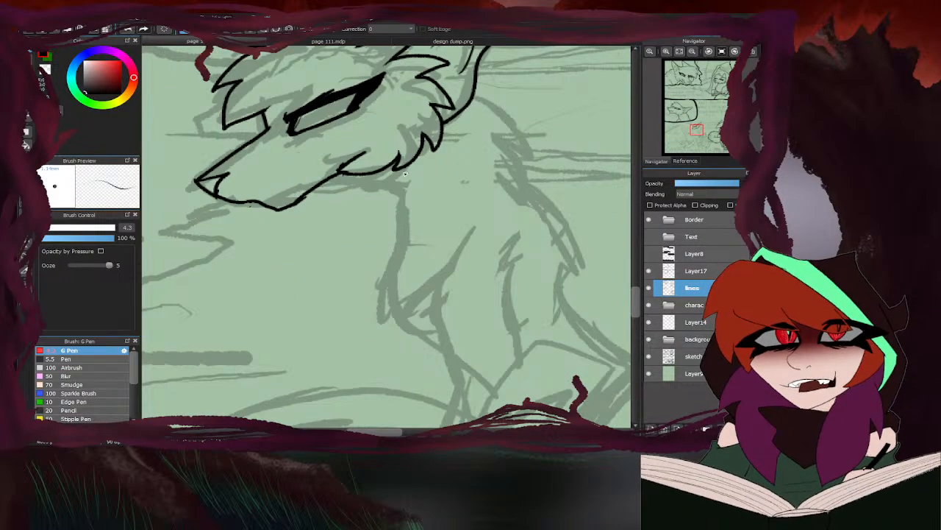
drag(374, 175, 400, 211)
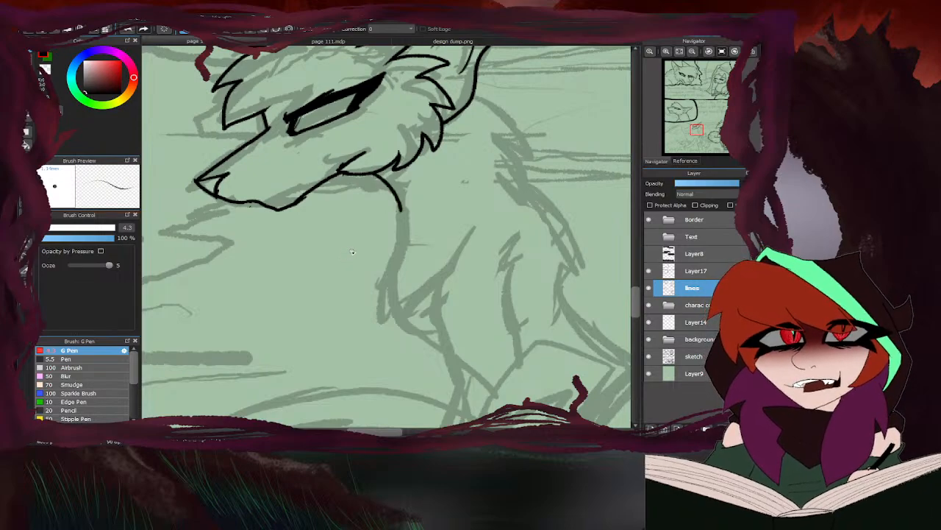
scroll(335, 296, down, 3)
- Ink spiky fur tufts down the middle cat's nape behind the ear, consulting the character designs in design dump.png
scroll(409, 184, up, 4)
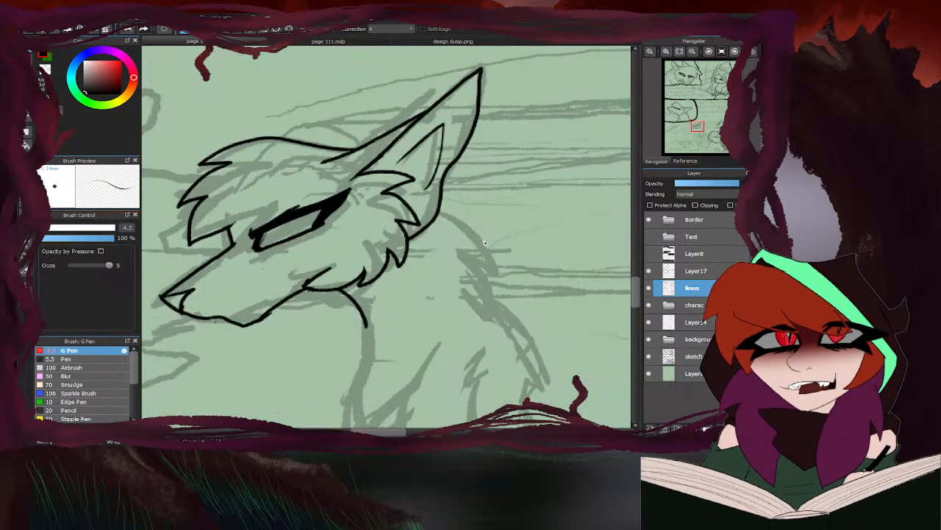
mouse_move(430, 188)
mouse_down()
mouse_move(527, 248)
mouse_move(496, 250)
mouse_move(545, 301)
mouse_up()
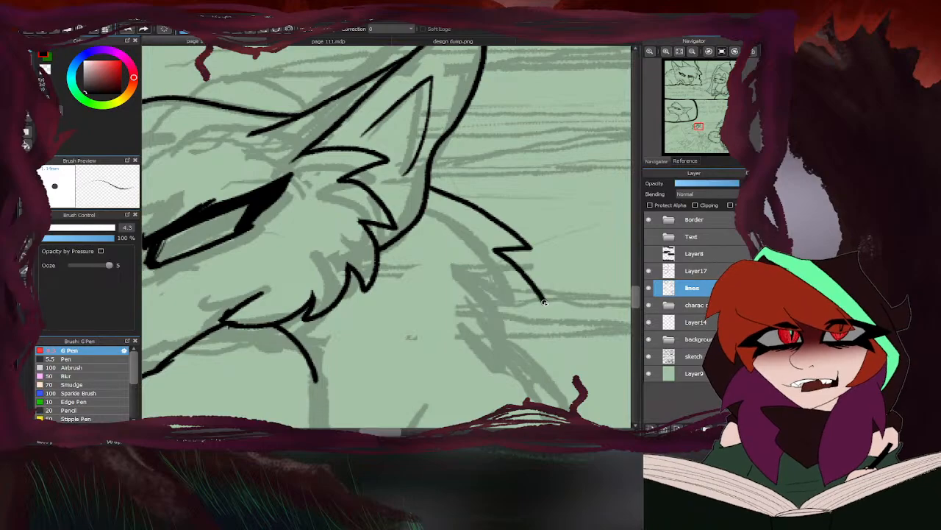
click(440, 41)
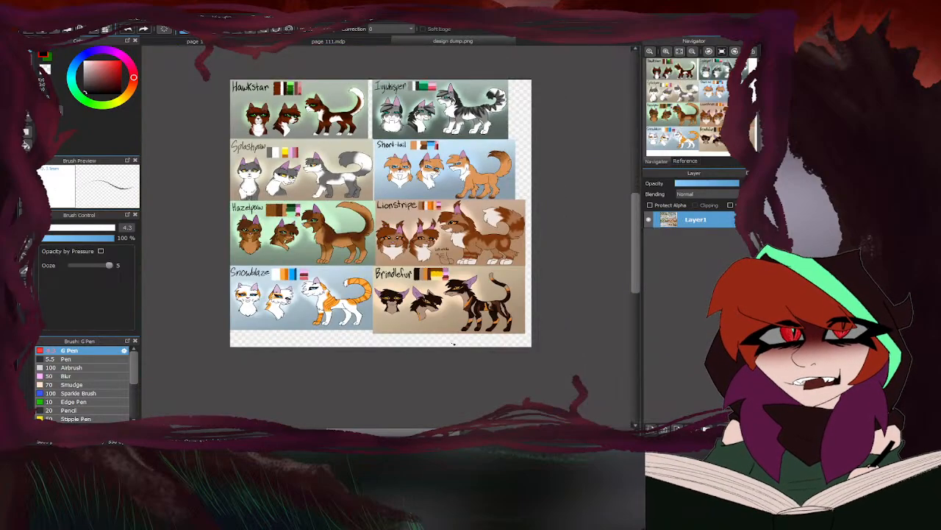
scroll(469, 304, up, 5)
click(261, 42)
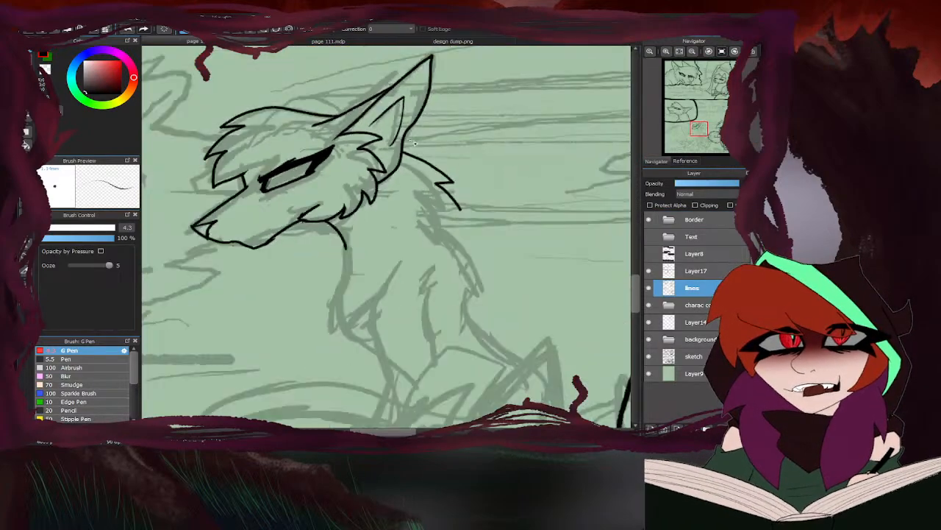
scroll(459, 215, up, 2)
drag(465, 205, 433, 212)
drag(434, 210, 487, 259)
drag(486, 258, 448, 260)
scroll(470, 215, down, 3)
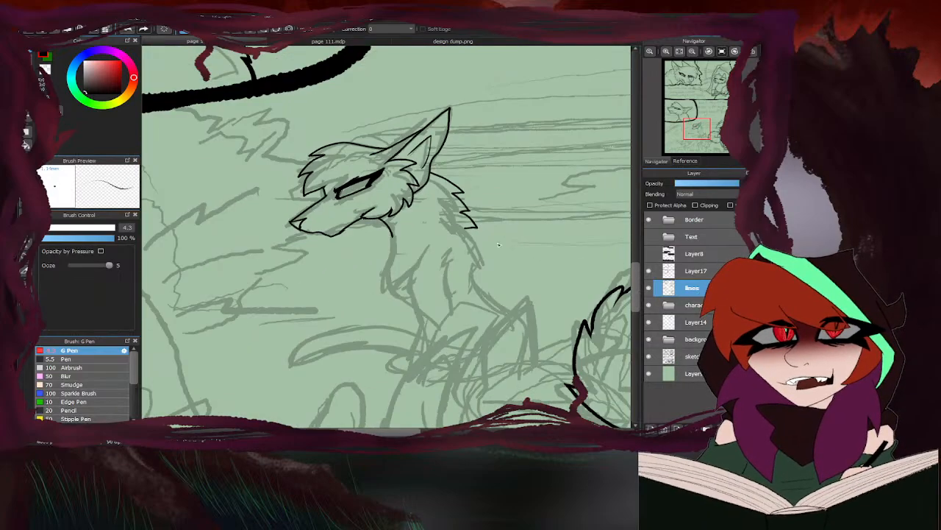
- Continue the middle cat's jagged nape fur into a smooth back contour reaching down toward the hindquarters
scroll(470, 243, up, 3)
mouse_move(450, 194)
mouse_down()
mouse_move(502, 272)
mouse_move(502, 316)
mouse_move(478, 356)
mouse_up()
scroll(481, 254, down, 4)
scroll(482, 254, up, 4)
mouse_move(439, 220)
mouse_down()
mouse_move(463, 258)
mouse_move(559, 335)
mouse_up()
scroll(542, 280, down, 4)
scroll(473, 256, up, 3)
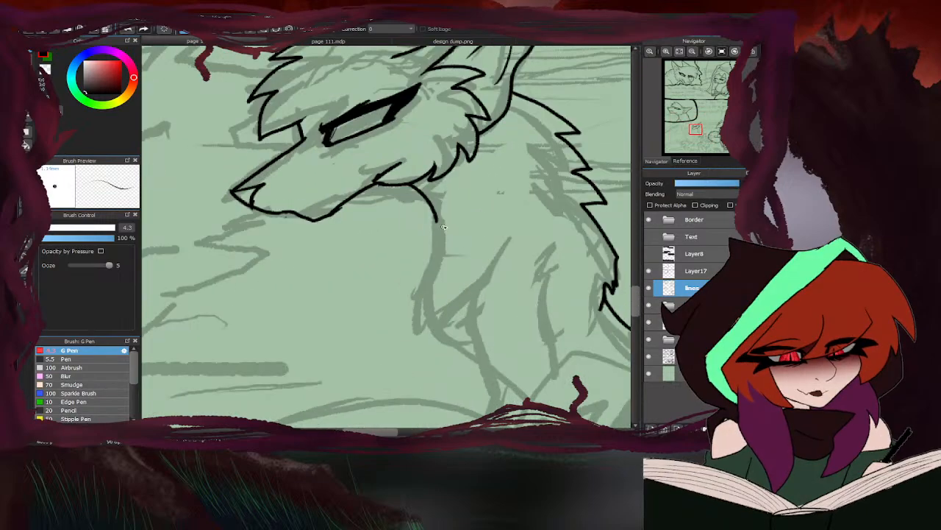
- Check the design reference and ink the middle cat's chest contour from the throat line down to the lower chest
click(427, 42)
click(246, 41)
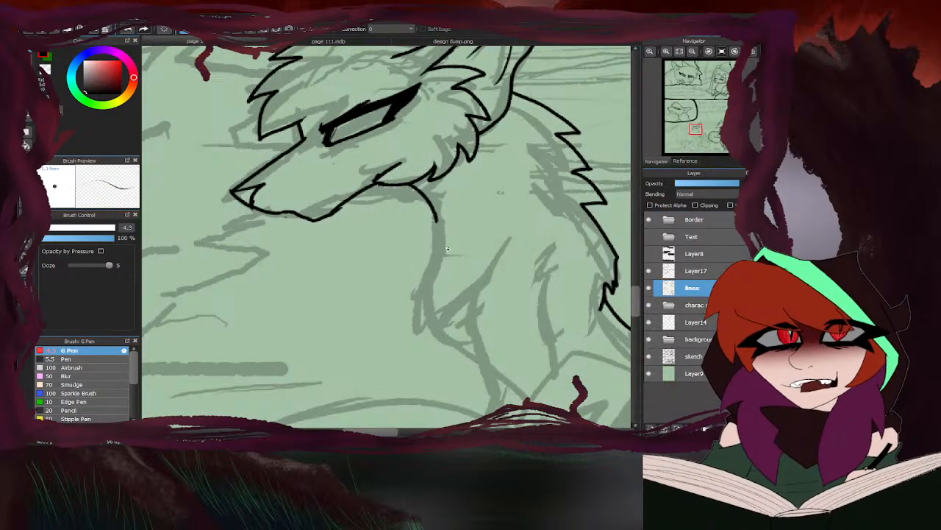
mouse_move(437, 212)
mouse_down()
mouse_move(423, 311)
mouse_move(479, 358)
mouse_up()
scroll(390, 249, down, 3)
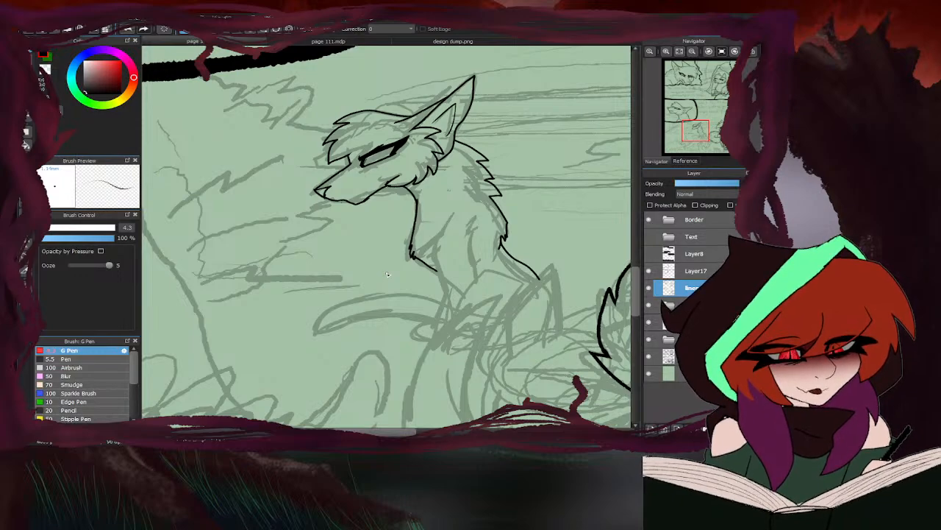
- Check design dump.png and ink the middle cat's shoulder line, elbow mark and the front edge of its foreleg
click(416, 41)
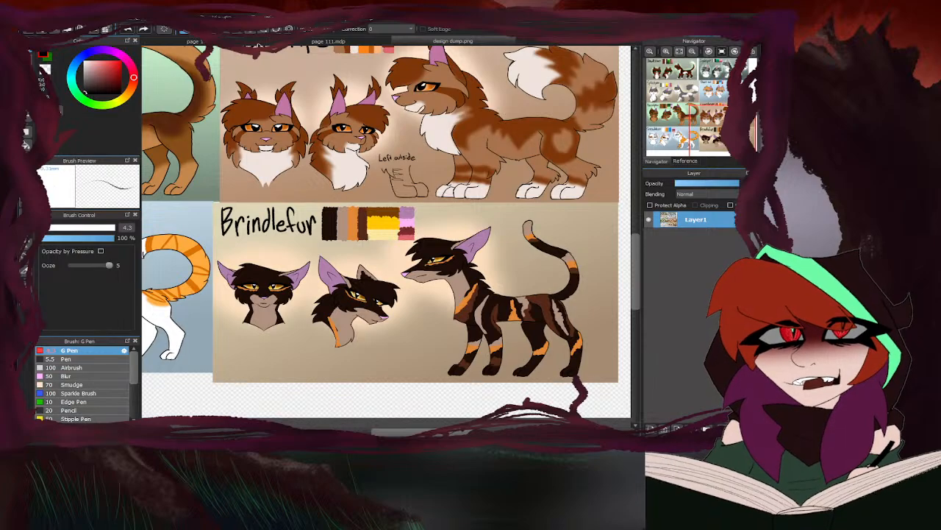
click(195, 41)
scroll(450, 236, up, 1)
drag(469, 184, 441, 216)
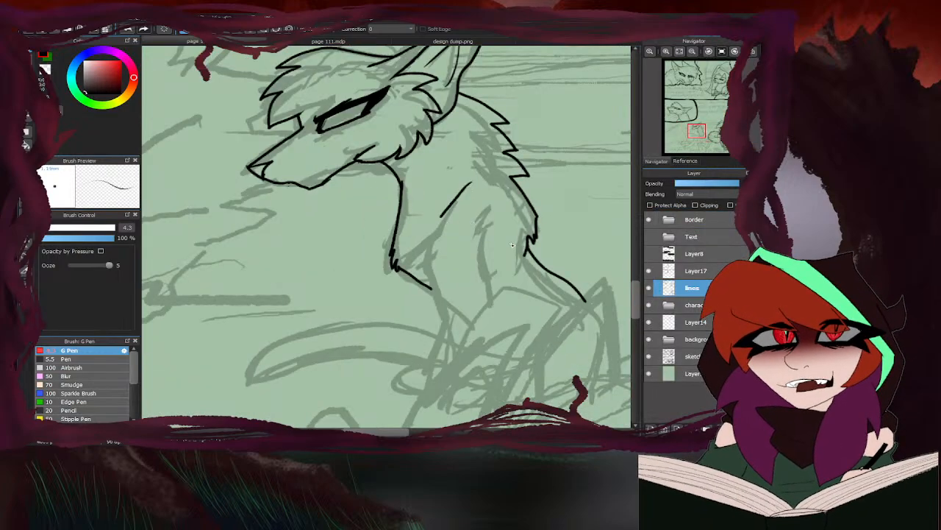
drag(496, 244, 503, 289)
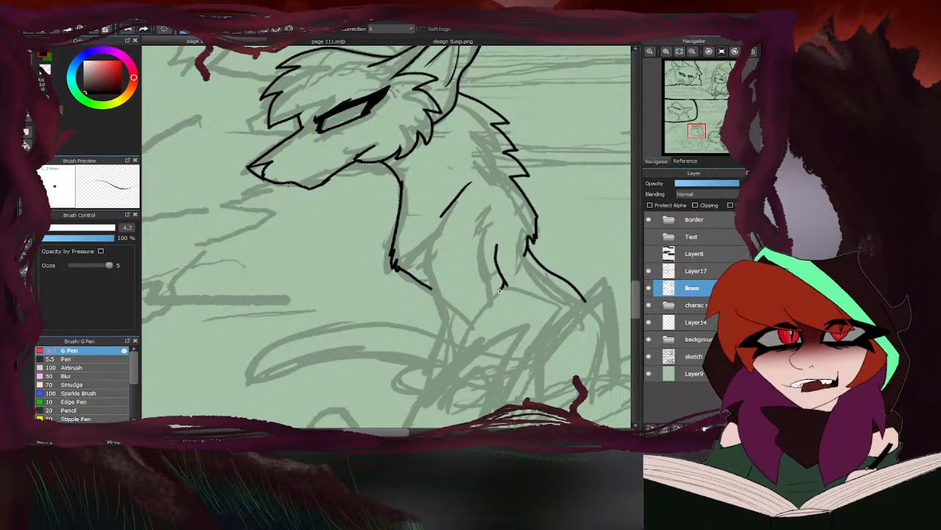
mouse_move(446, 218)
mouse_down()
mouse_move(431, 242)
mouse_move(442, 275)
mouse_up()
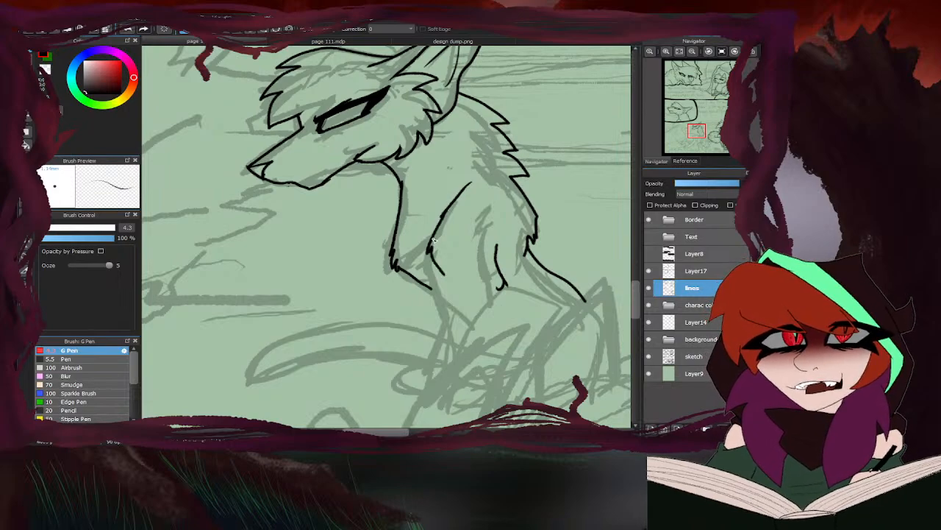
mouse_move(434, 239)
mouse_down()
mouse_move(448, 281)
mouse_move(451, 345)
mouse_move(442, 362)
mouse_up()
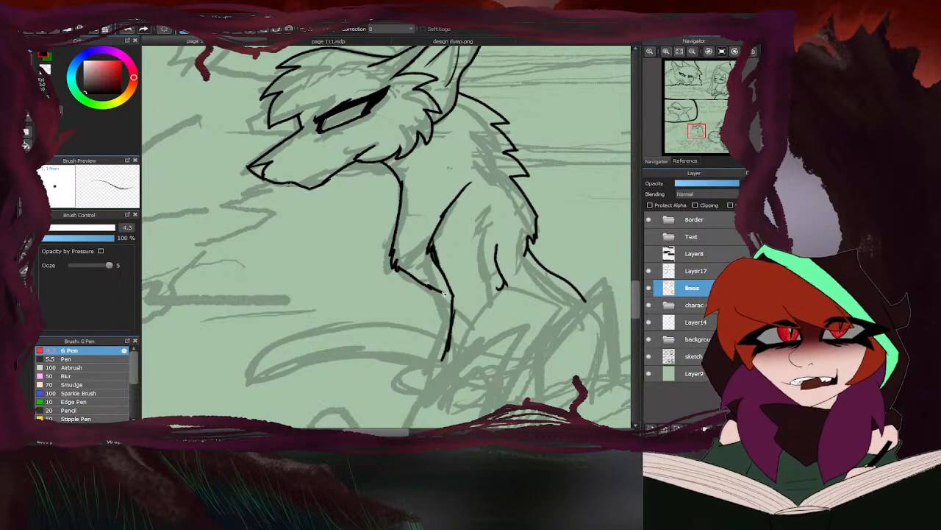
- Ink the middle cat's upper thigh line and the front edge of its haunch, plus the clustered toes of the front paw
scroll(443, 257, down, 3)
scroll(472, 278, up, 3)
mouse_move(488, 269)
mouse_down()
mouse_move(432, 260)
mouse_move(392, 317)
mouse_move(401, 322)
mouse_up()
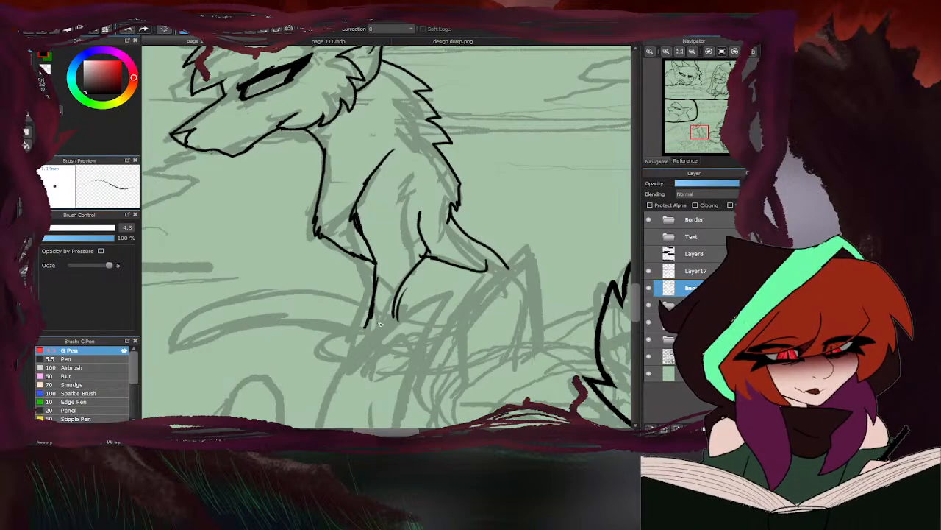
scroll(454, 243, down, 3)
scroll(417, 281, up, 3)
mouse_move(435, 240)
mouse_down()
mouse_move(434, 281)
mouse_move(380, 297)
mouse_move(392, 302)
mouse_move(359, 327)
mouse_up()
mouse_move(383, 297)
mouse_down()
mouse_move(362, 324)
mouse_move(372, 333)
mouse_up()
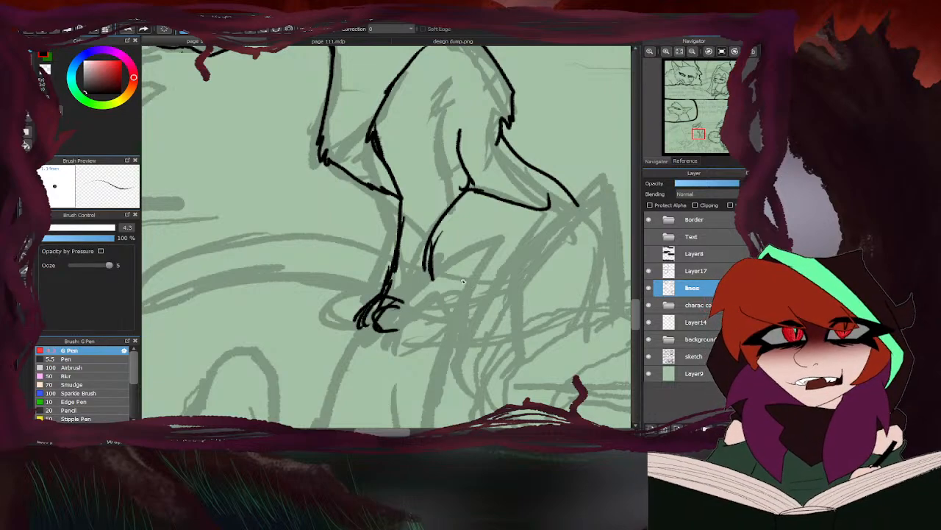
- Extend the middle cat's haunch line downward and ink its rounded rump, underside and second paw
mouse_move(435, 245)
mouse_down()
mouse_move(431, 288)
mouse_move(447, 315)
mouse_up()
scroll(416, 236, down, 3)
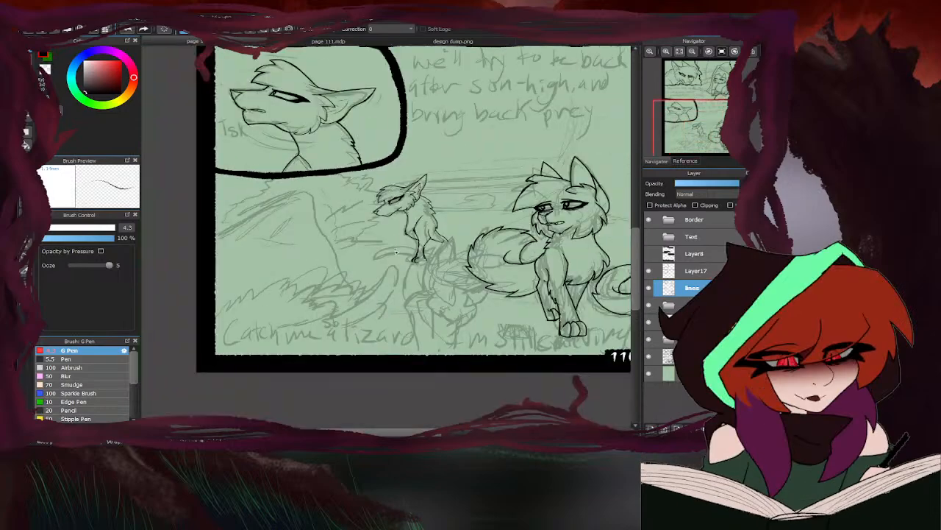
scroll(445, 239, up, 5)
drag(478, 208, 516, 287)
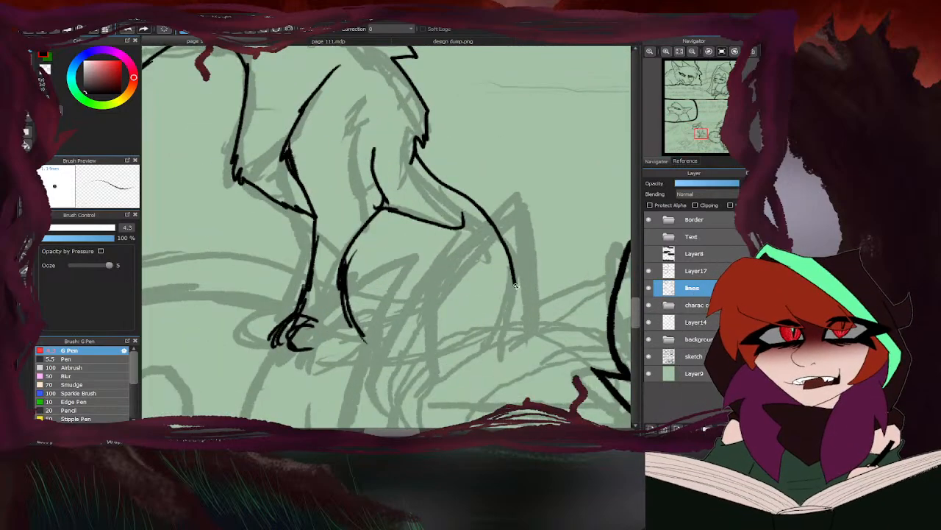
mouse_move(487, 224)
mouse_down()
mouse_move(513, 279)
mouse_move(497, 331)
mouse_move(355, 370)
mouse_move(399, 353)
mouse_move(340, 362)
mouse_move(362, 351)
mouse_move(363, 372)
mouse_move(312, 349)
mouse_move(340, 331)
mouse_up()
scroll(375, 307, down, 5)
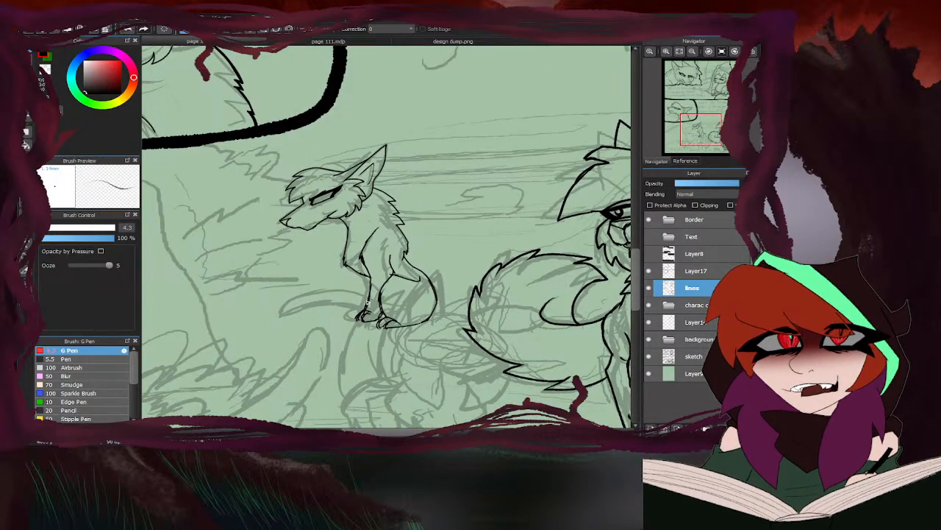
- Ink the middle cat's slender tail curving forward past its front paws, redoing unsatisfactory strokes, and close it with a pointed tip
scroll(364, 308, up, 4)
scroll(345, 309, down, 5)
scroll(467, 268, up, 4)
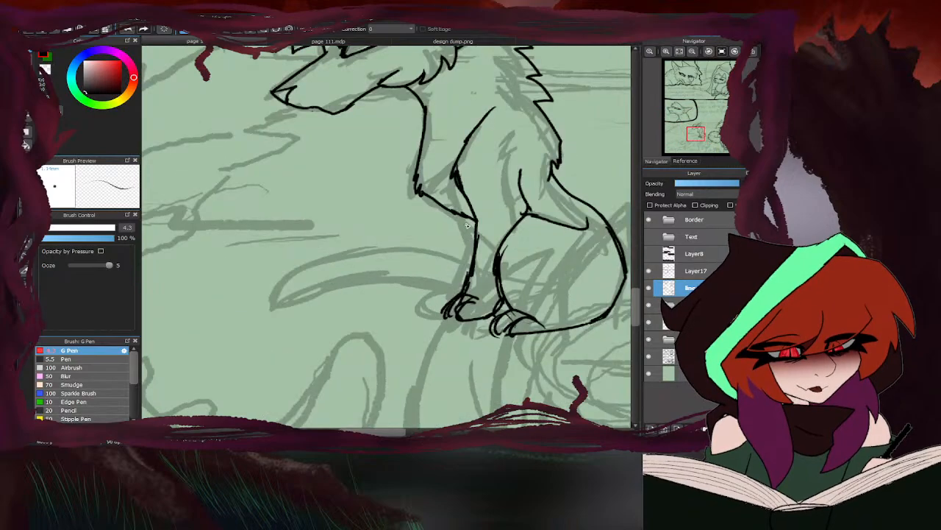
mouse_move(462, 214)
mouse_down()
mouse_move(472, 256)
mouse_move(265, 308)
mouse_up()
key(ctrl+z)
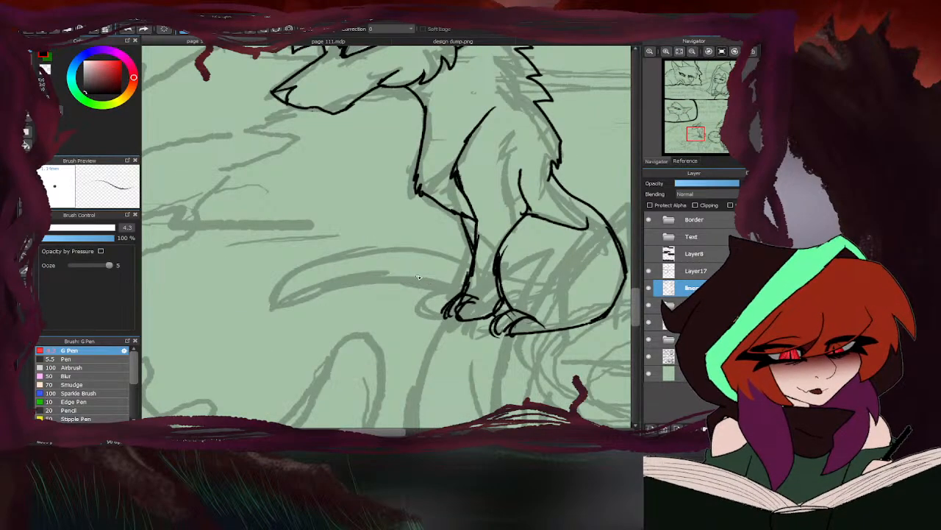
mouse_move(465, 292)
mouse_down()
mouse_move(408, 281)
mouse_move(286, 309)
mouse_up()
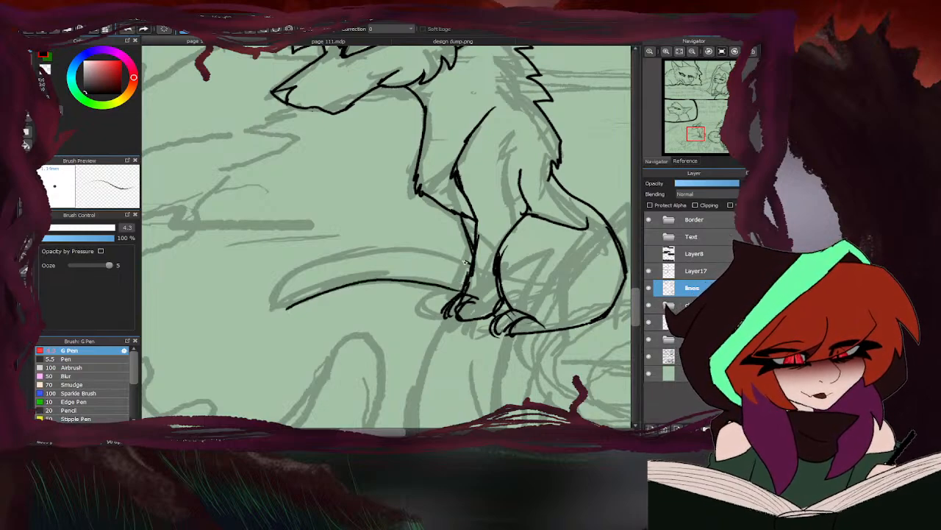
mouse_move(466, 262)
mouse_down()
mouse_move(402, 254)
mouse_move(308, 266)
mouse_up()
key(ctrl+z)
mouse_move(475, 265)
mouse_down()
mouse_move(355, 244)
mouse_move(281, 283)
mouse_move(272, 293)
mouse_move(284, 314)
mouse_up()
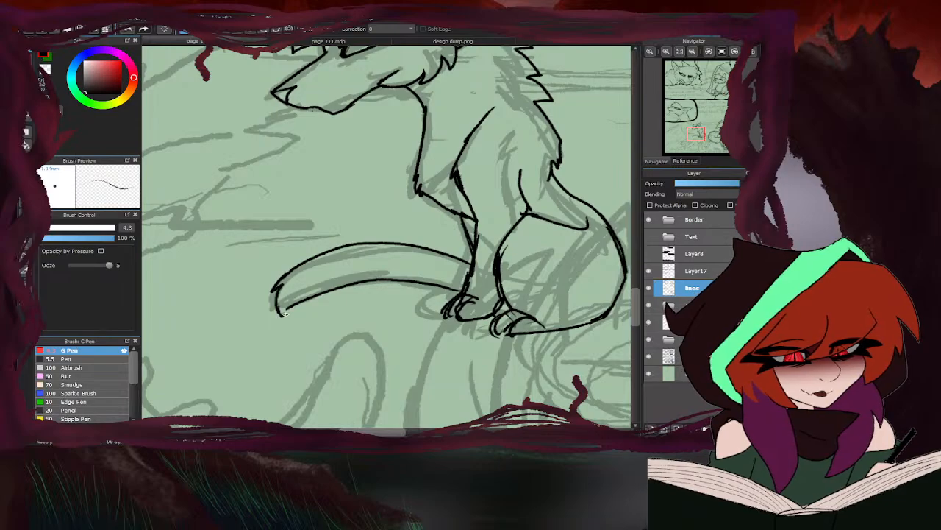
- Lasso the inked large cat beside the middle one, stretch it slightly taller and wider, apply the transform and deselect
scroll(298, 303, down, 5)
scroll(364, 309, down, 3)
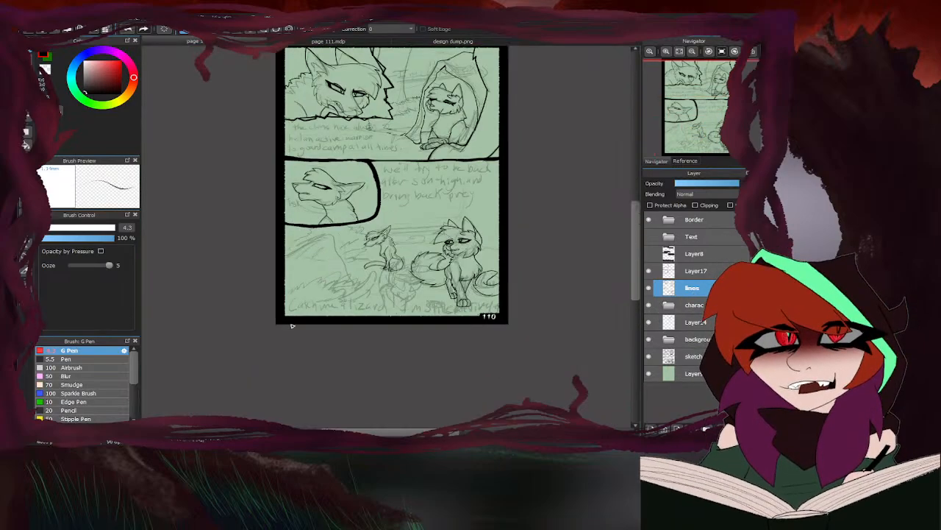
scroll(361, 274, up, 4)
scroll(320, 306, down, 2)
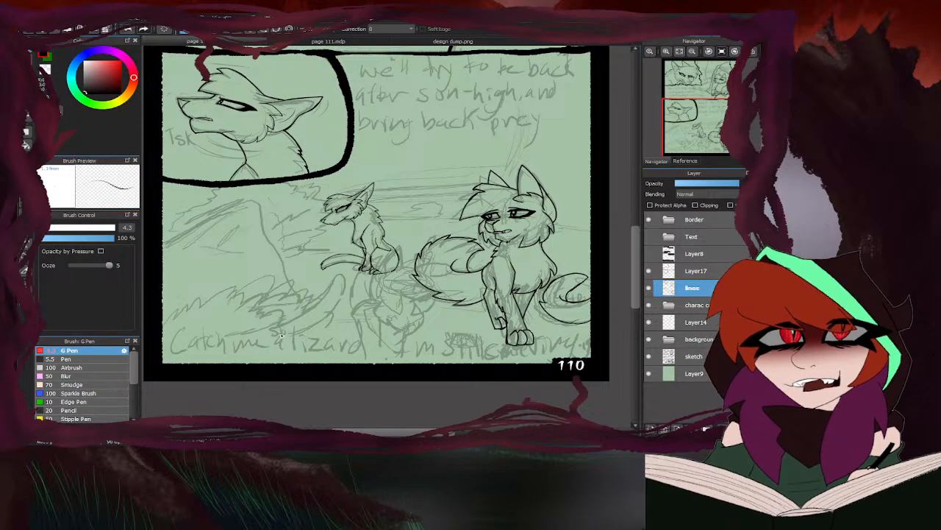
click(27, 146)
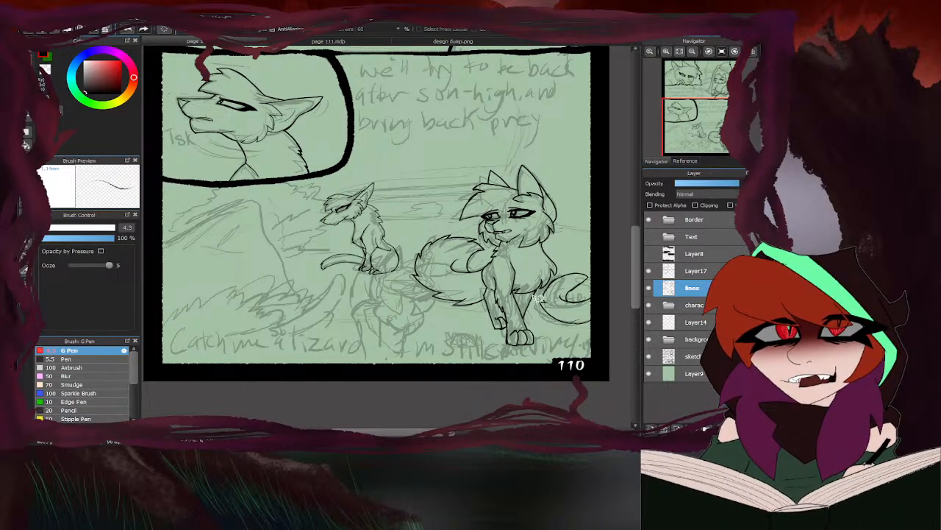
scroll(497, 324, up, 1)
mouse_move(470, 319)
mouse_down()
mouse_move(484, 345)
mouse_move(544, 369)
mouse_move(575, 354)
mouse_move(564, 299)
mouse_move(609, 248)
mouse_move(621, 186)
mouse_move(598, 88)
mouse_move(497, 53)
mouse_move(399, 125)
mouse_move(370, 228)
mouse_move(377, 303)
mouse_move(460, 339)
mouse_up()
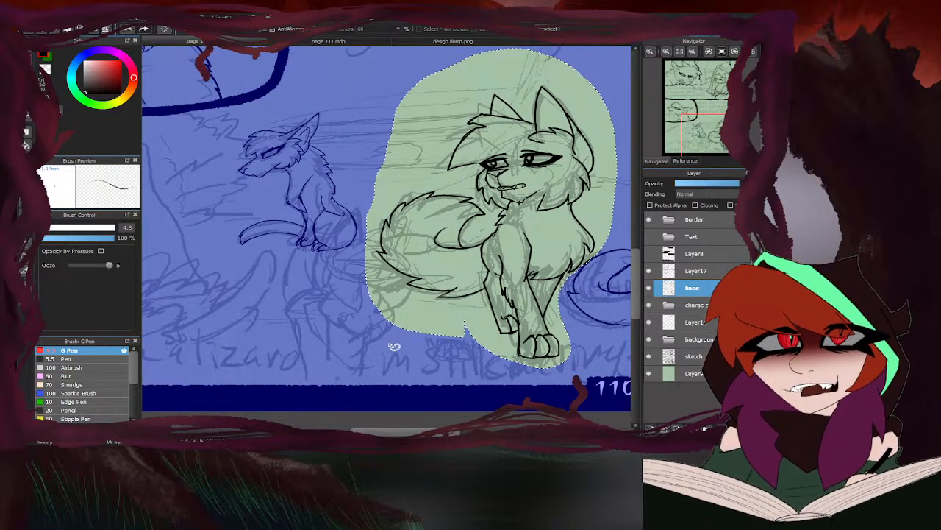
key(ctrl+t)
scroll(514, 307, down, 2)
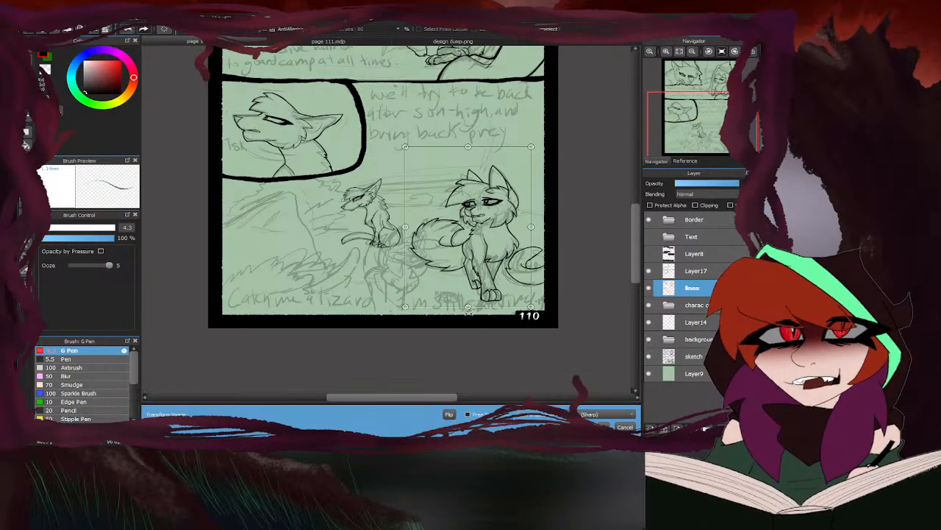
mouse_move(472, 308)
mouse_down()
mouse_move(471, 299)
mouse_move(469, 315)
mouse_up()
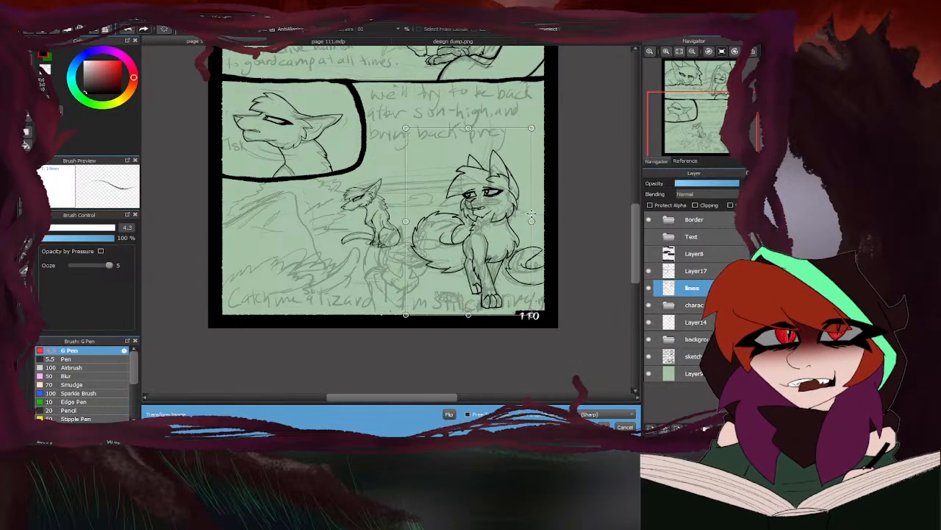
scroll(509, 220, up, 1)
drag(539, 221, 542, 221)
click(603, 425)
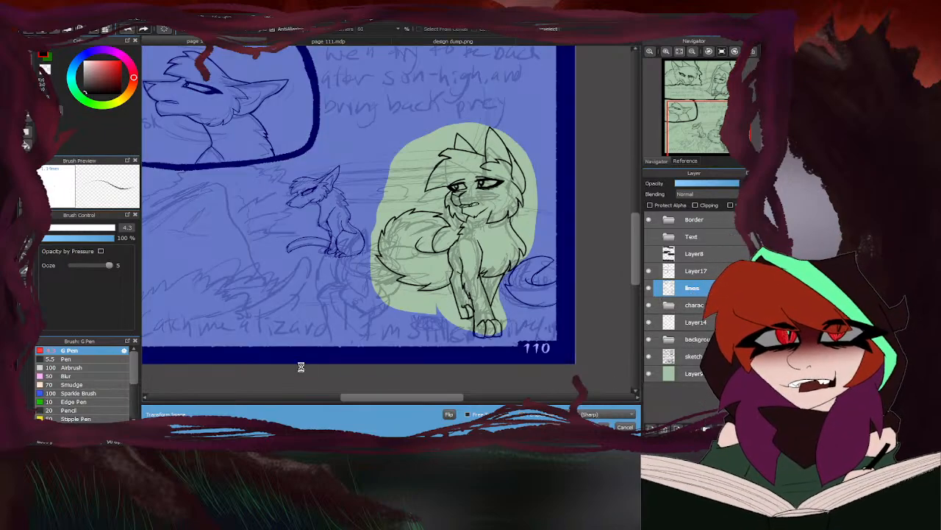
key(ctrl+d)
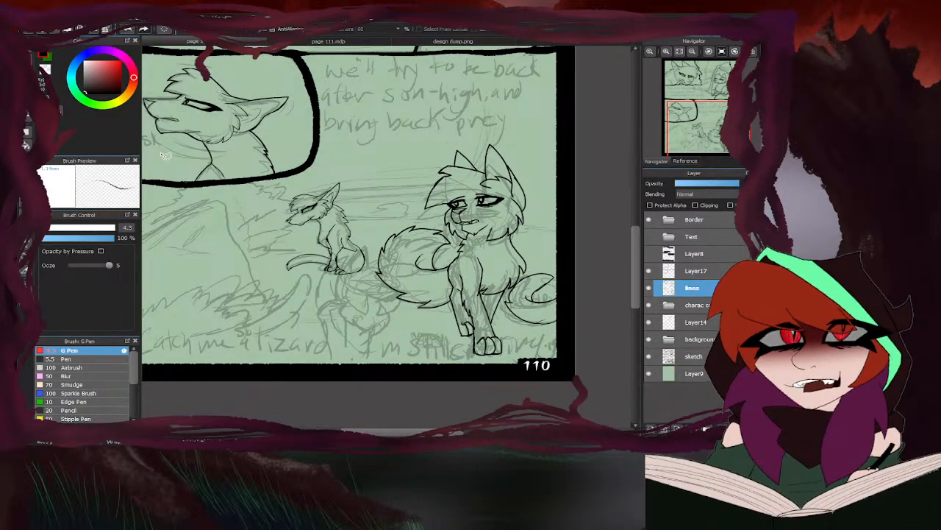
- Return to the pen, consult design dump.png and ink the long inner curve of the foreground cat's tail
click(42, 85)
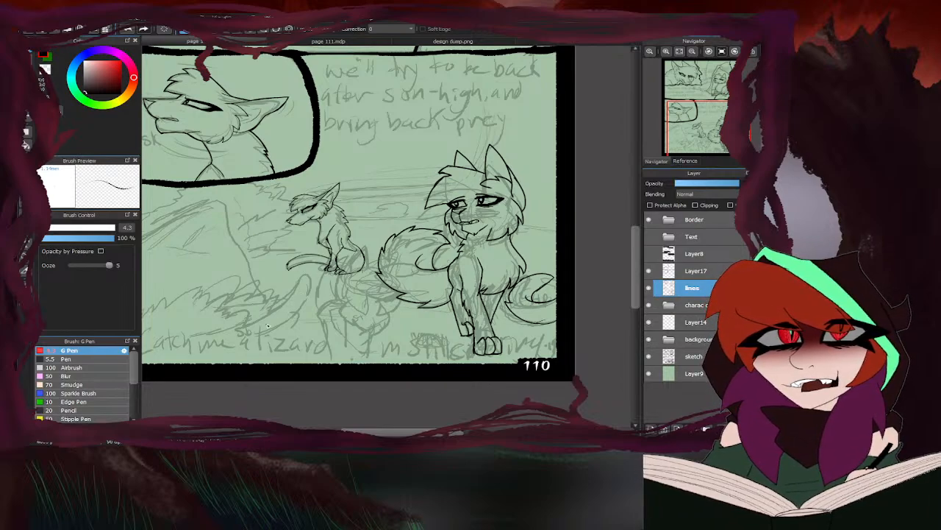
scroll(491, 222, down, 3)
scroll(431, 238, up, 2)
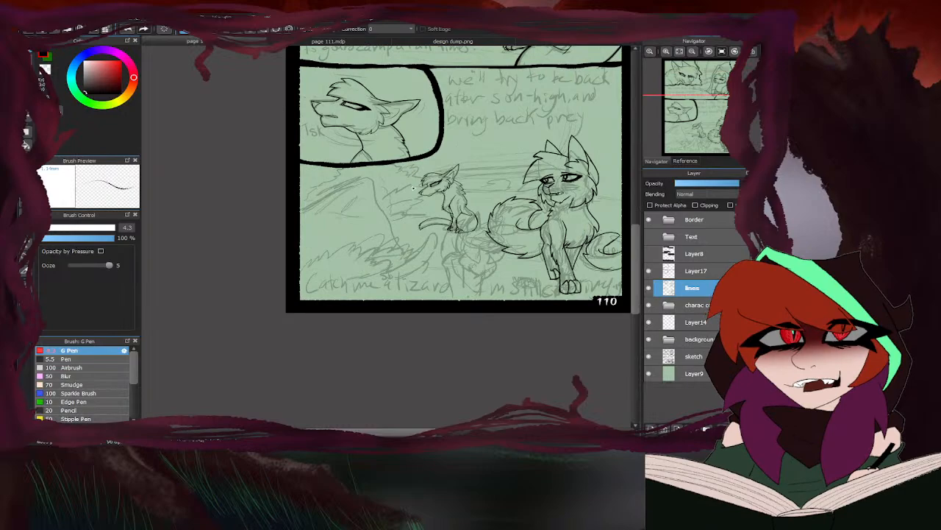
click(399, 43)
scroll(544, 215, down, 3)
scroll(369, 223, up, 3)
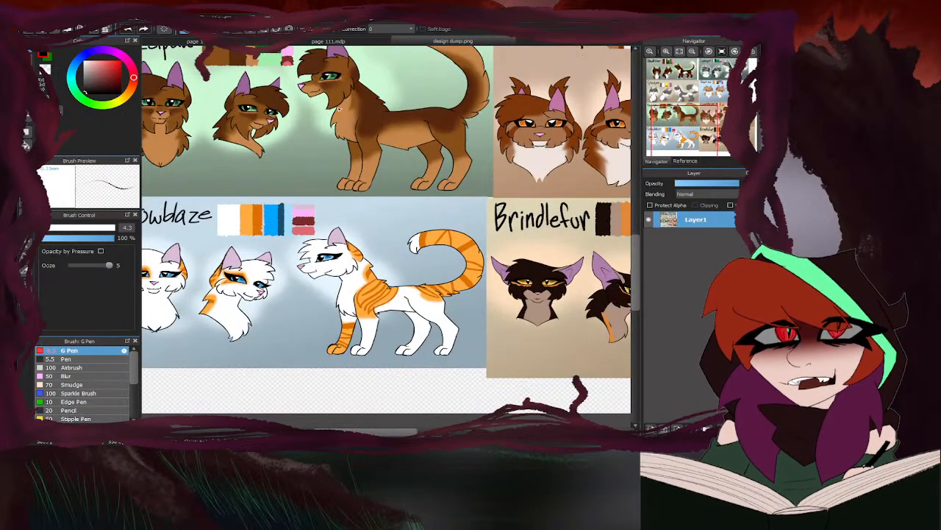
click(249, 43)
scroll(374, 279, up, 3)
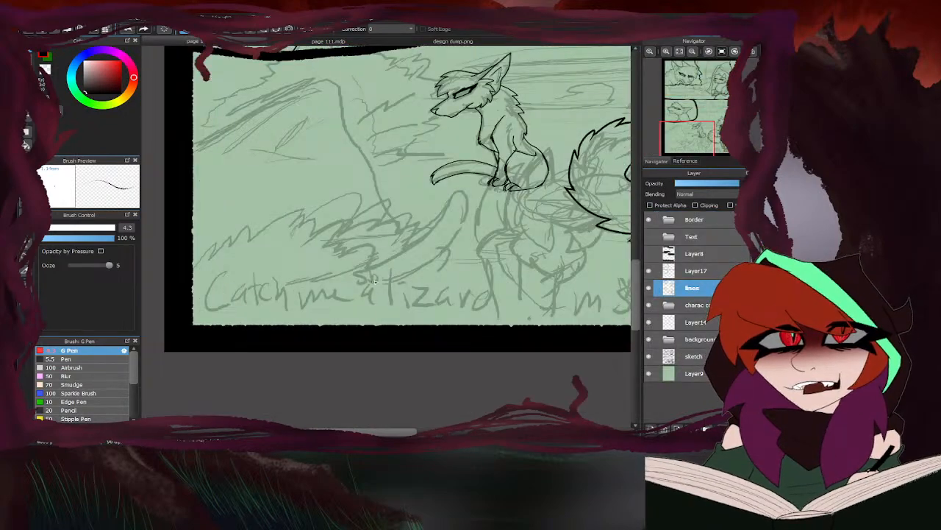
scroll(373, 270, up, 2)
mouse_move(364, 274)
mouse_down()
mouse_move(435, 241)
mouse_move(484, 180)
mouse_up()
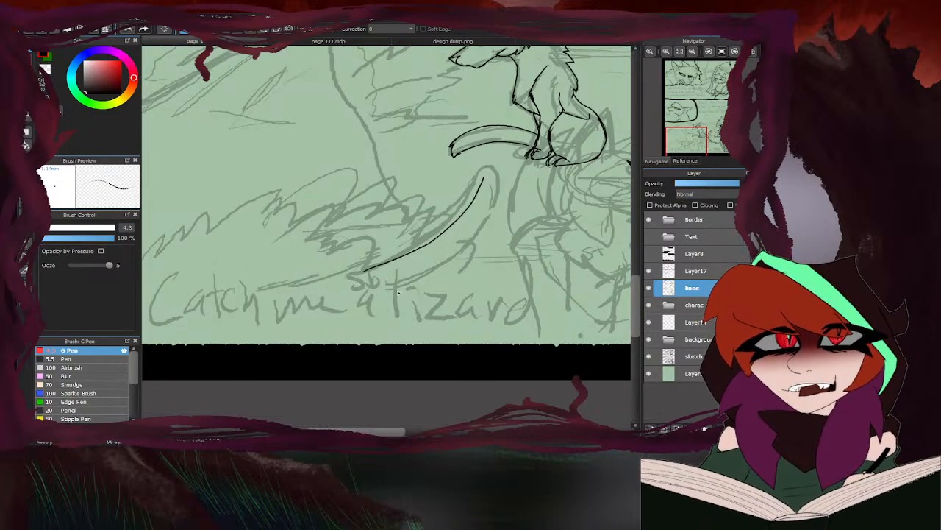
- Ink the foreground cat's pointed tail tip and outer tail edge with small fur points
click(403, 42)
click(265, 43)
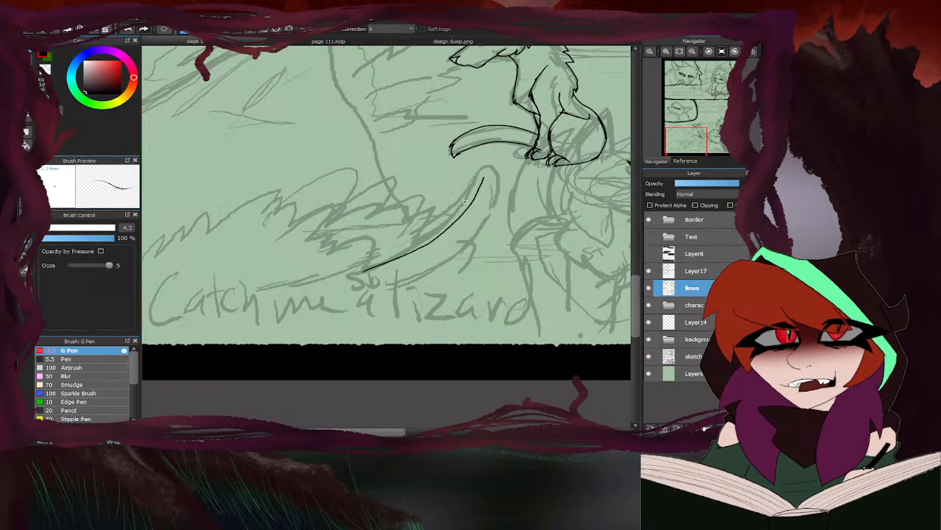
mouse_move(384, 289)
mouse_down()
mouse_move(428, 280)
mouse_move(419, 281)
mouse_move(458, 257)
mouse_move(492, 214)
mouse_move(485, 219)
mouse_move(494, 171)
mouse_move(479, 163)
mouse_move(446, 231)
mouse_up()
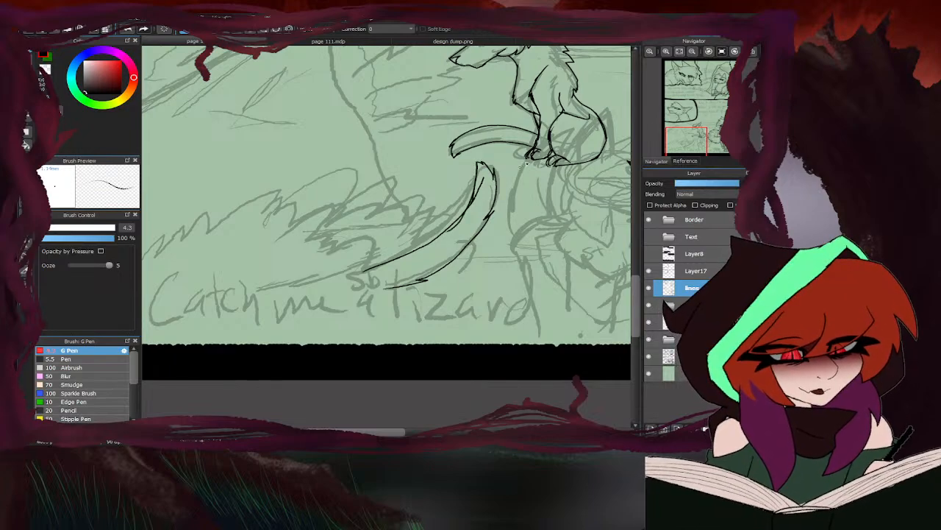
- Erase the stray overlapping line ends inside the foreground cat's tail and switch back to the pen
scroll(483, 189, up, 3)
key(e)
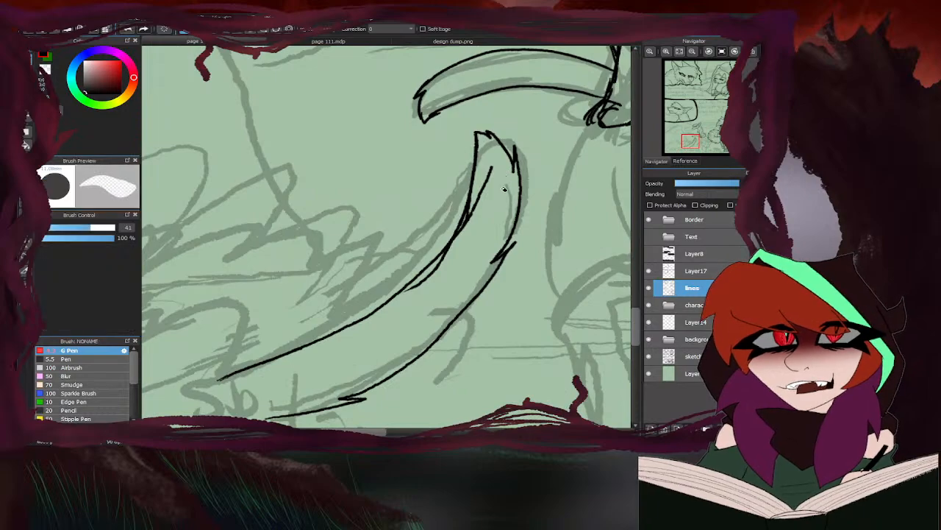
mouse_move(498, 187)
mouse_down()
mouse_move(482, 206)
mouse_move(487, 183)
mouse_move(420, 295)
mouse_up()
mouse_move(515, 241)
mouse_down()
mouse_move(493, 266)
mouse_move(519, 224)
mouse_up()
key(b)
scroll(409, 246, down, 4)
scroll(353, 273, down, 2)
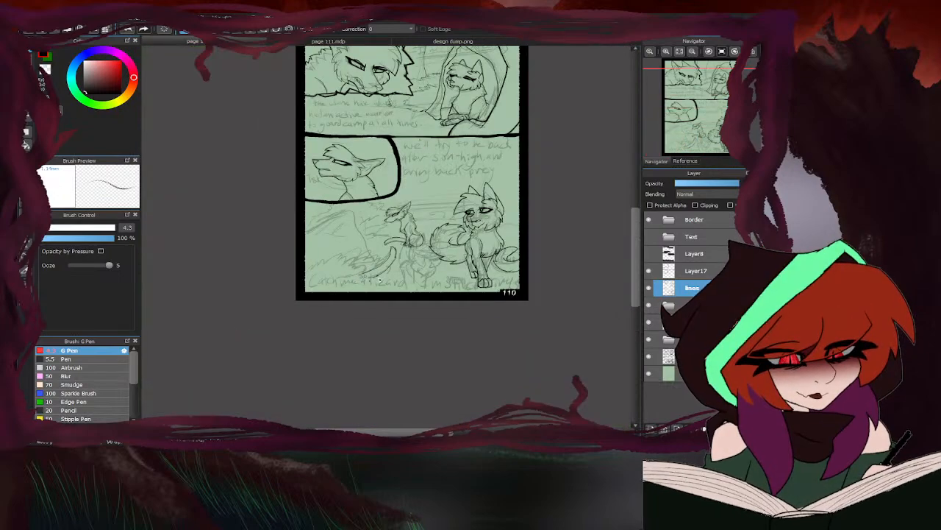
- Add a new layer above the lines layer and hide the lines layer to expose the foreground cat's sketch
scroll(379, 279, up, 5)
click(653, 427)
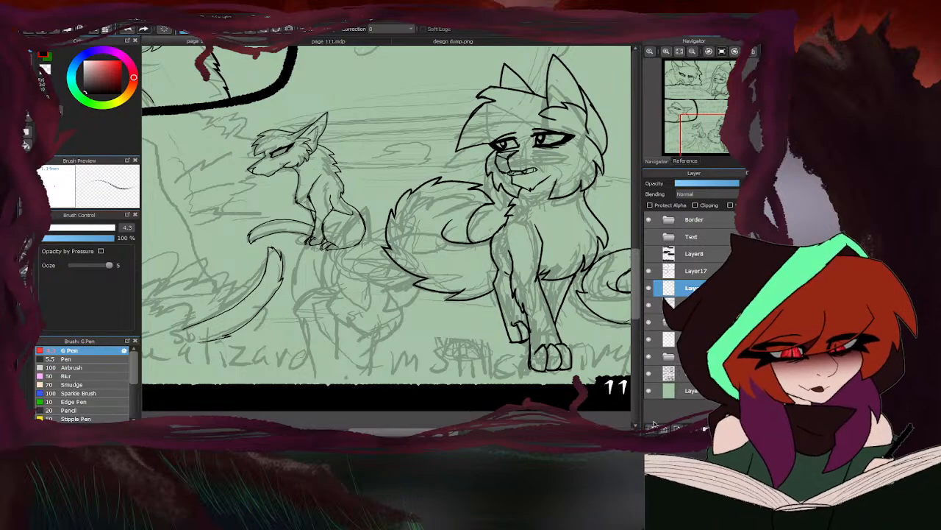
click(649, 305)
- Ink the foreground cat's muzzle bridge, nose and short front mouth curve on the new layer
scroll(408, 265, up, 4)
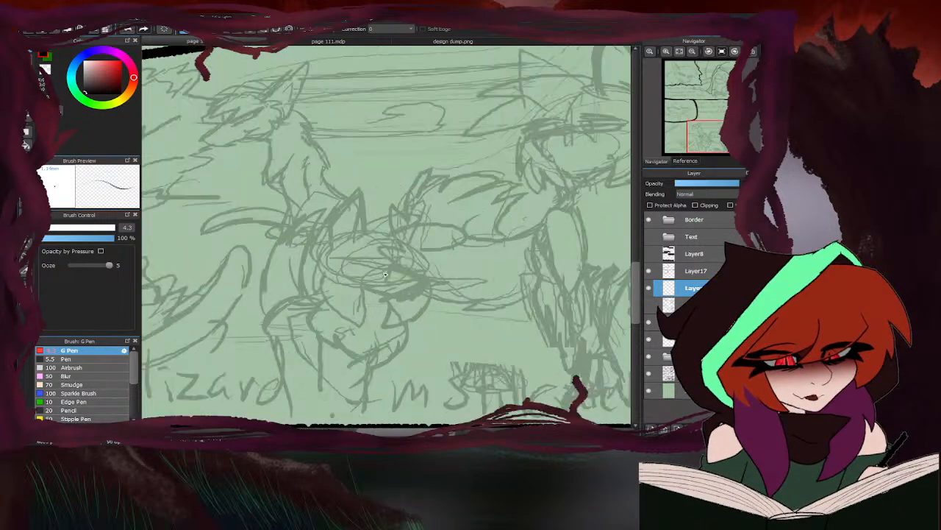
mouse_move(417, 243)
mouse_down()
mouse_move(423, 267)
mouse_move(504, 298)
mouse_move(464, 340)
mouse_move(440, 340)
mouse_up()
drag(505, 296, 456, 292)
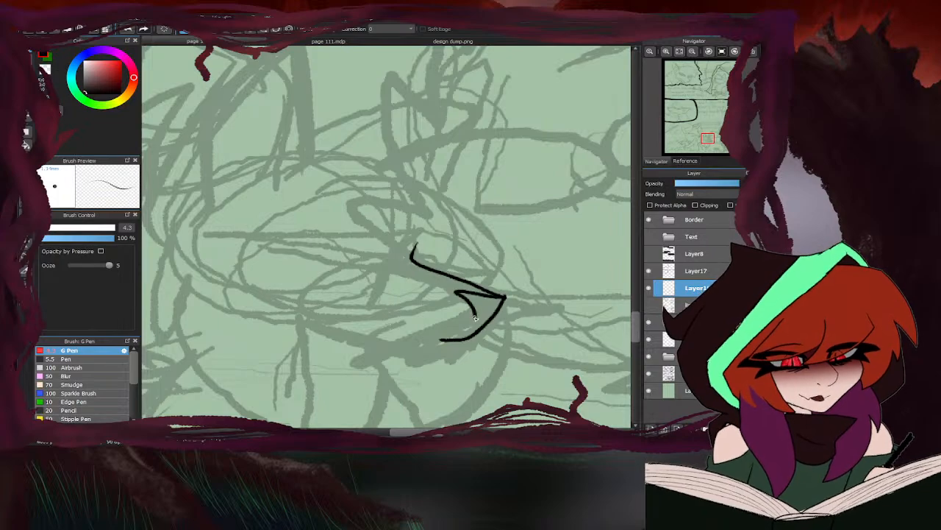
scroll(376, 302, down, 4)
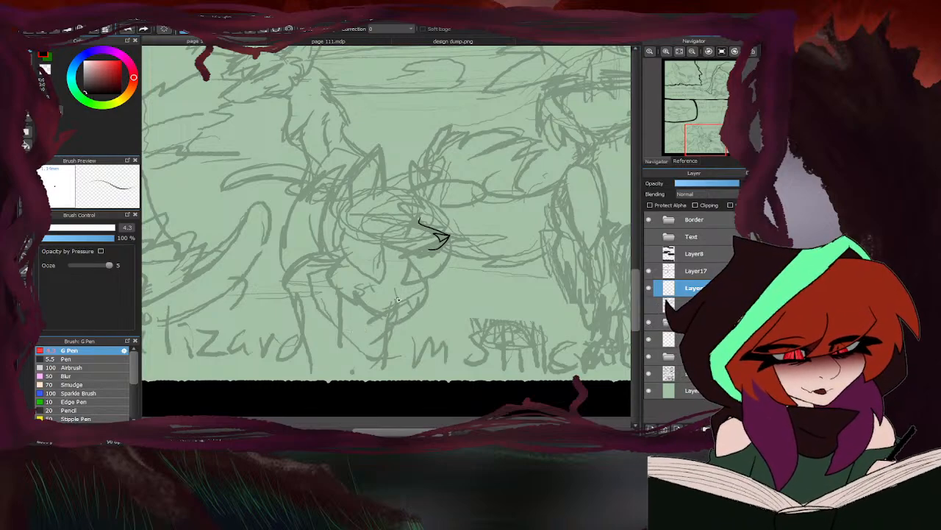
- Ink the short line from the foreground cat's nose to its mouth and start the chin below it
scroll(439, 239, up, 5)
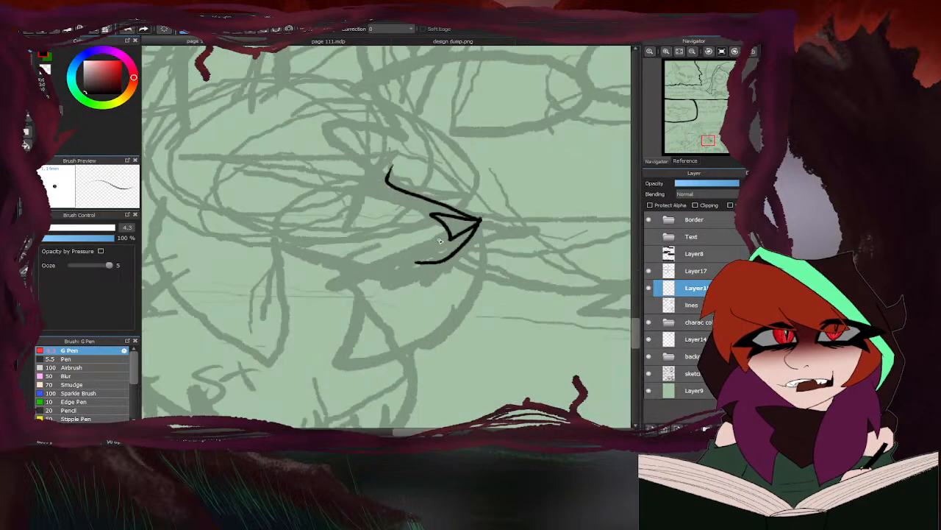
mouse_move(462, 228)
mouse_down()
mouse_move(417, 277)
mouse_move(401, 280)
mouse_up()
scroll(470, 243, down, 4)
scroll(444, 261, up, 3)
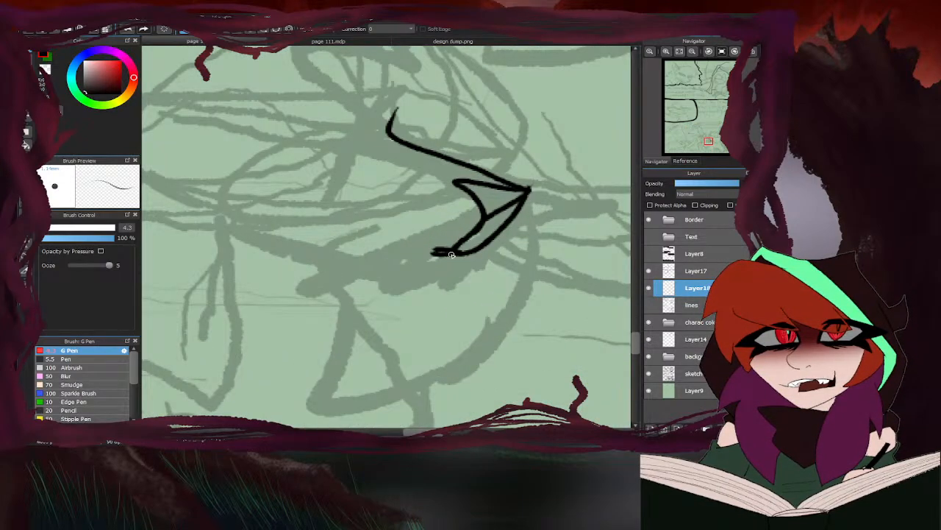
drag(451, 254, 416, 286)
- Consult the Short-tail design in design dump.png, then ink the foreground cat's chin, lower jaw and longer mouth line on page 110
click(438, 43)
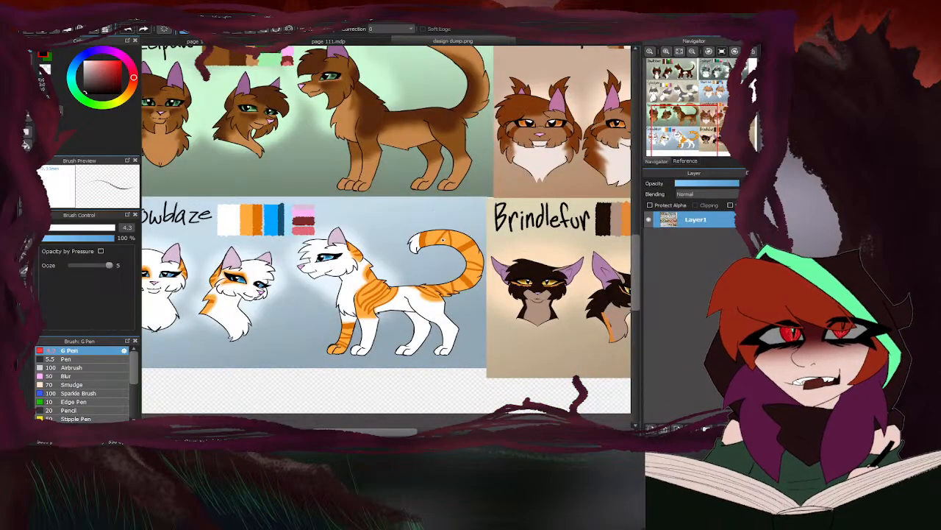
scroll(386, 227, down, 5)
scroll(386, 228, up, 5)
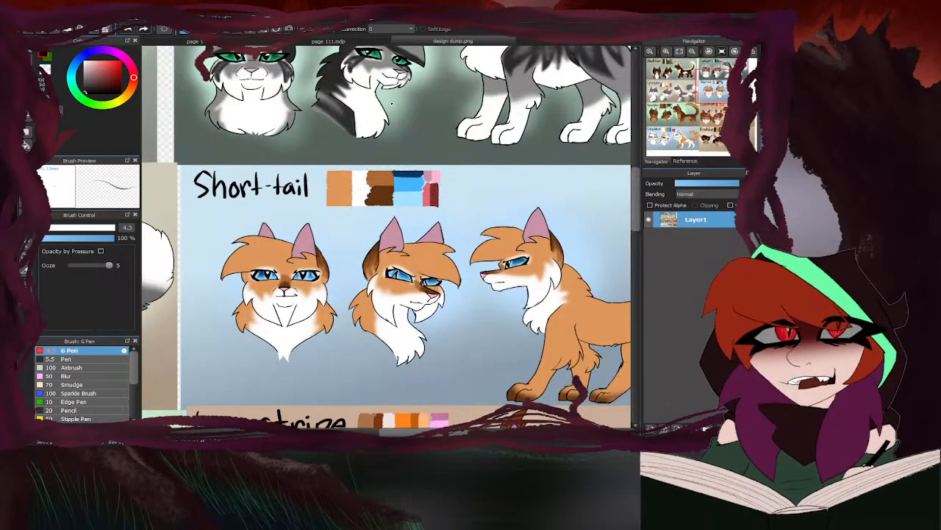
click(261, 41)
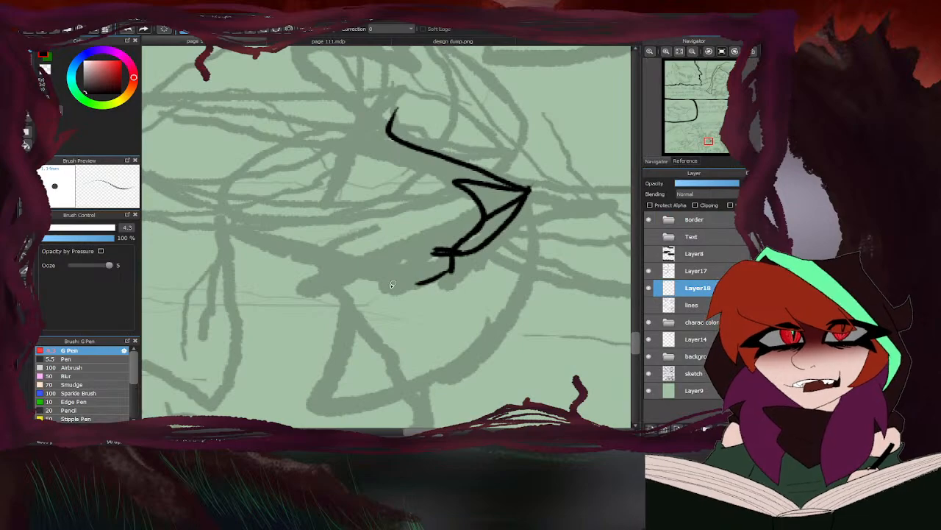
click(432, 42)
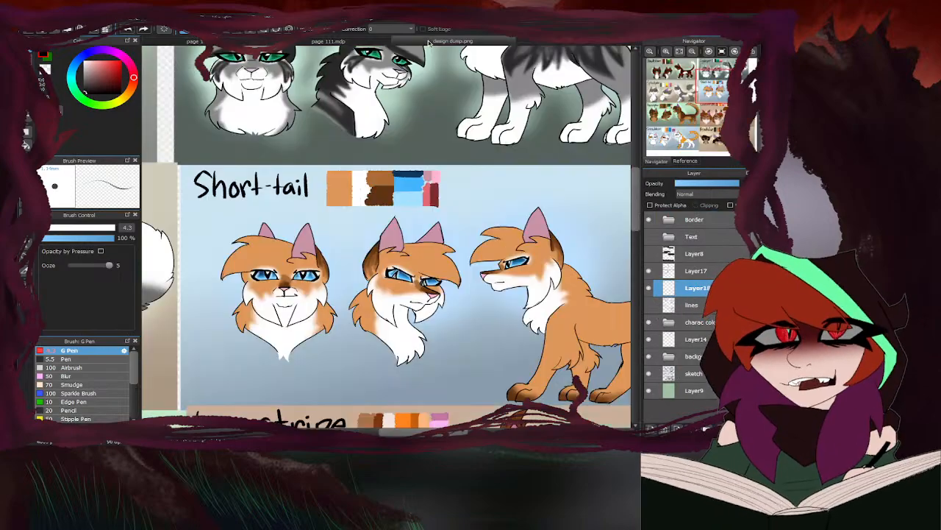
click(261, 42)
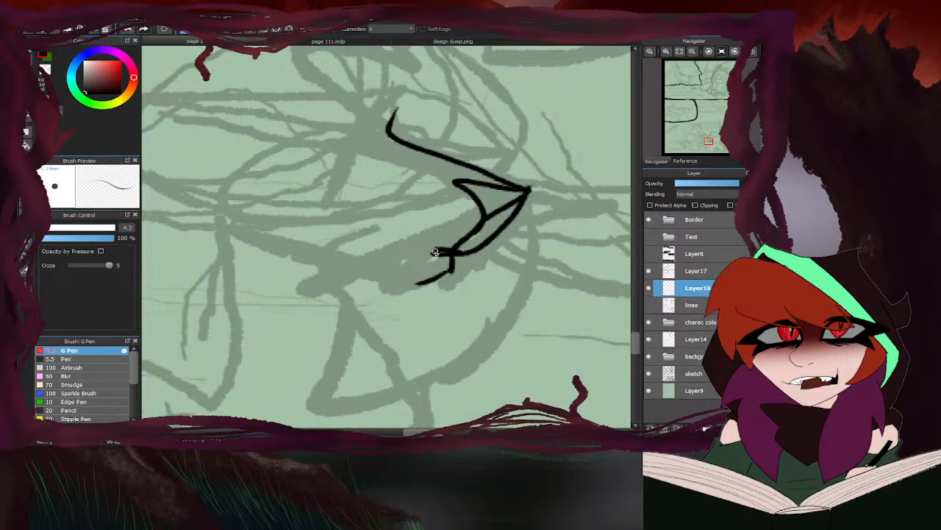
mouse_move(452, 264)
mouse_down()
mouse_move(388, 297)
mouse_move(250, 234)
mouse_up()
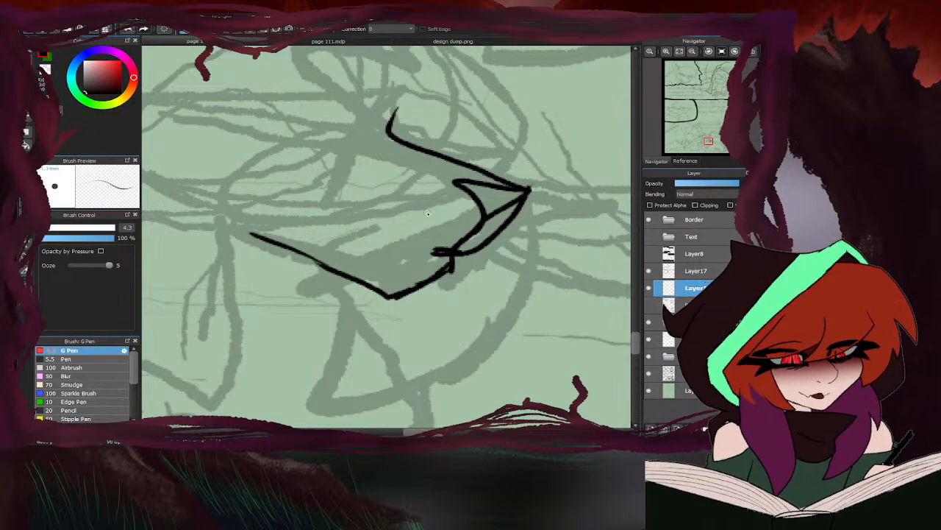
drag(446, 253, 374, 243)
scroll(431, 224, down, 5)
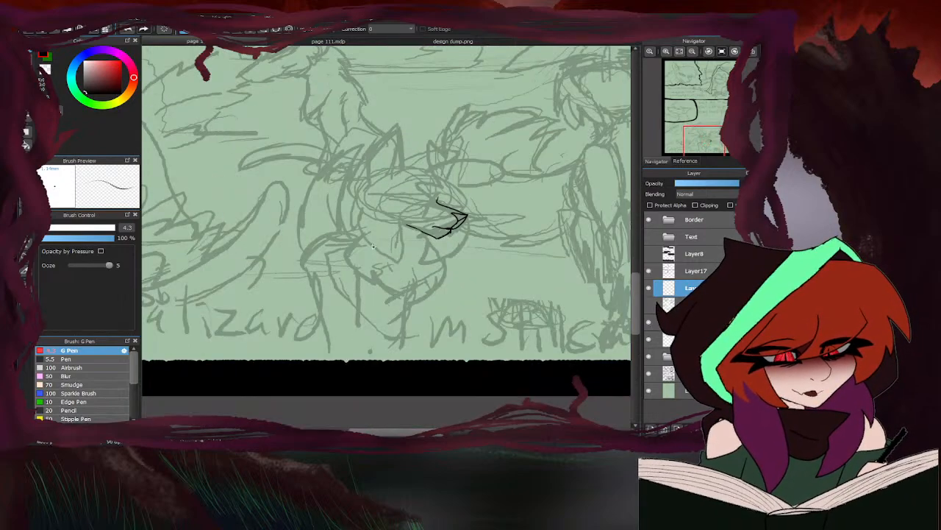
- Compare with the Short-tail design, then lasso the foreground cat's inked muzzle and transform it to be slightly narrower
scroll(372, 246, down, 3)
click(407, 42)
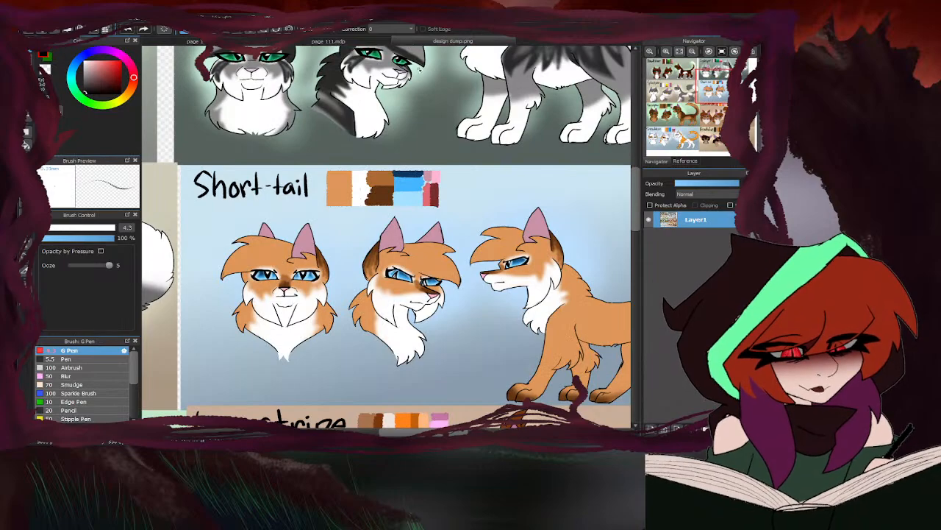
click(267, 43)
scroll(427, 221, up, 8)
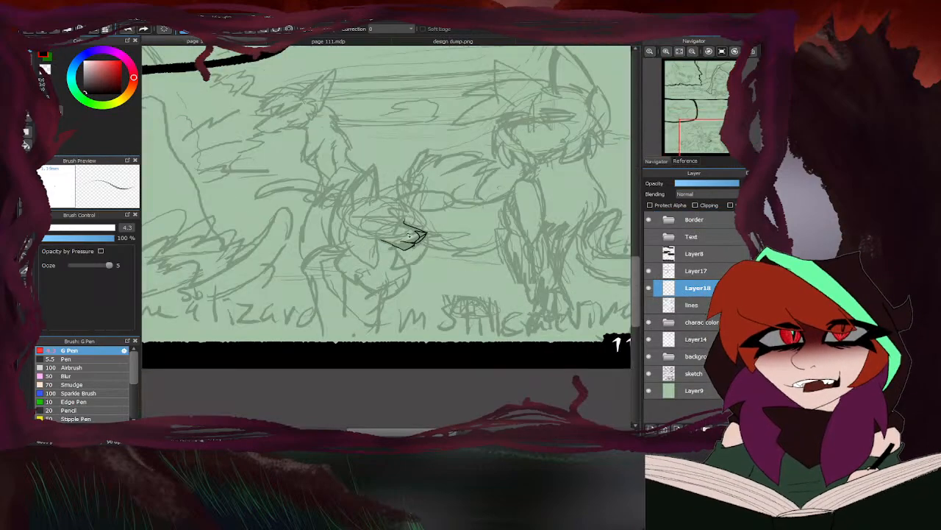
scroll(498, 211, down, 2)
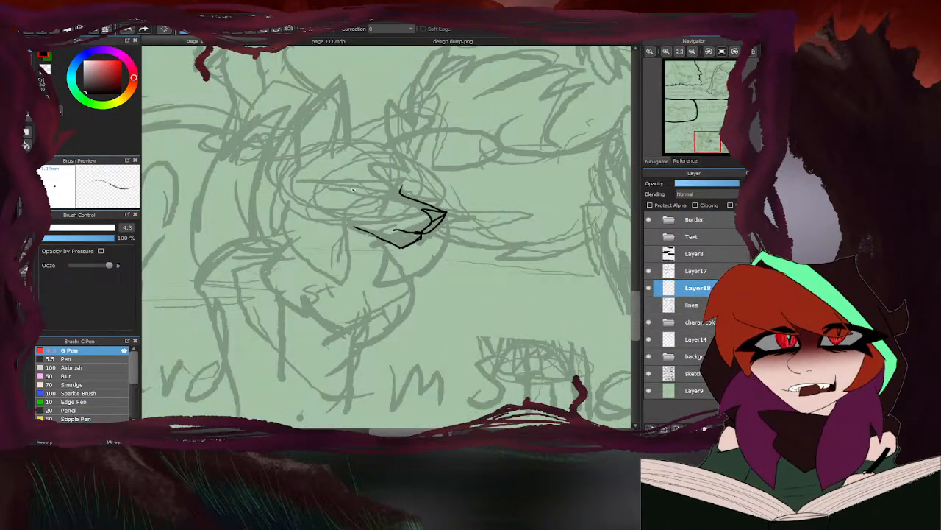
key(l)
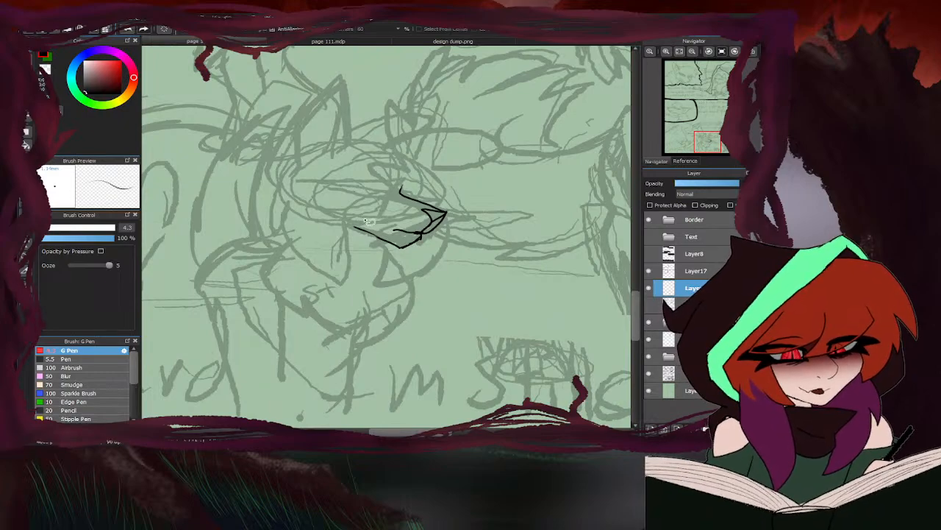
mouse_move(295, 208)
mouse_down()
mouse_move(360, 150)
mouse_move(297, 207)
mouse_up()
key(ctrl+t)
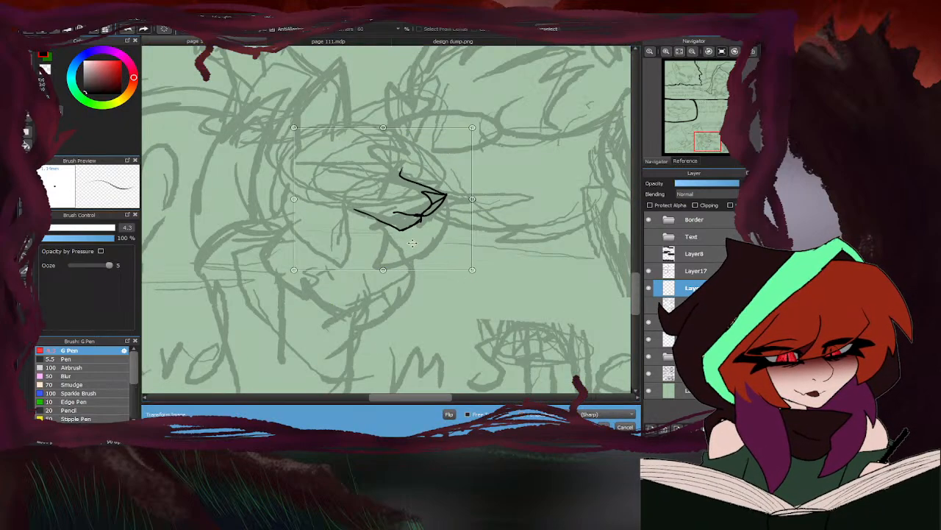
drag(464, 197, 405, 197)
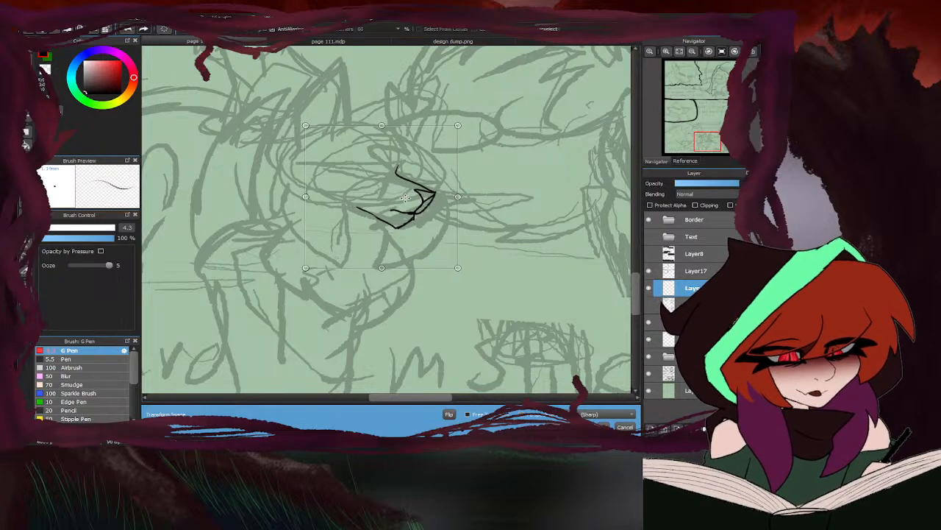
click(603, 427)
- Transform the selected muzzle again to shift it slightly downward, apply it and deselect
key(ctrl+t)
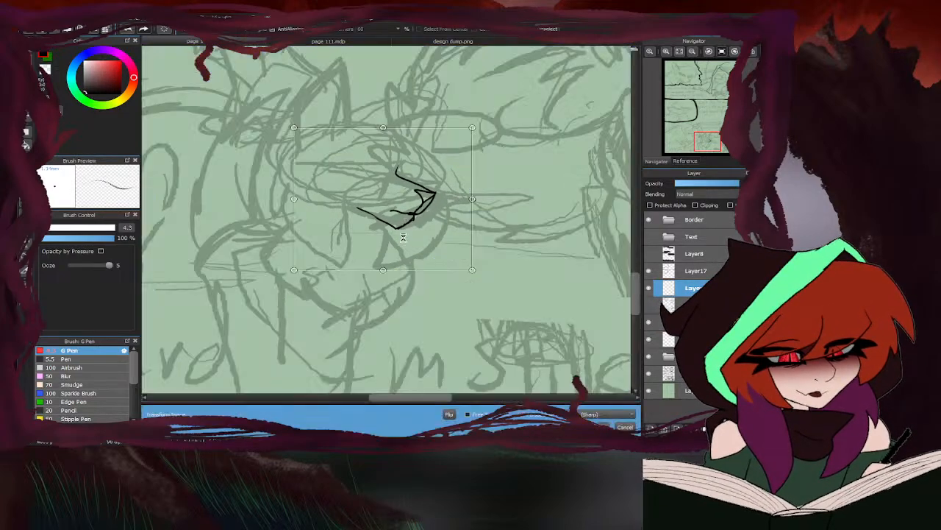
click(616, 426)
key(ctrl+d)
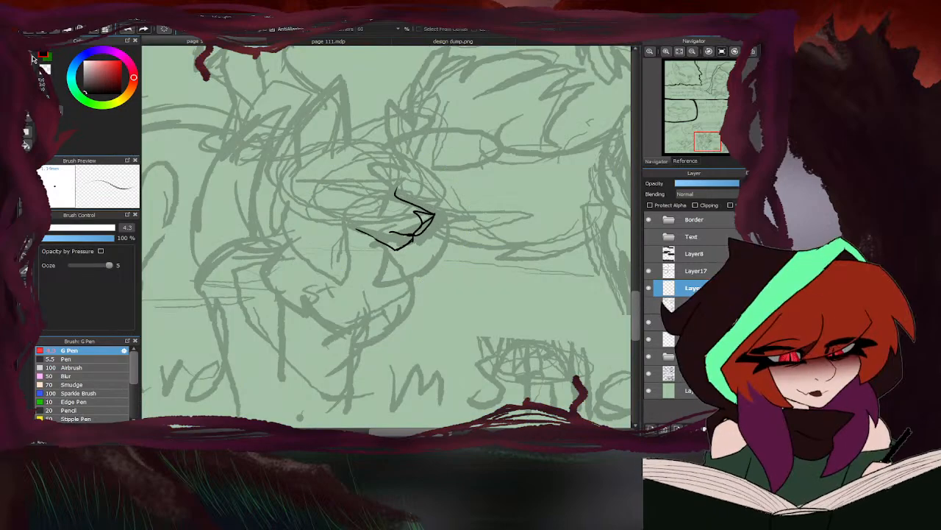
- Switch back to the brush and ink the lower lid of the foreground cat's near eye from the inner corner outward
click(34, 57)
scroll(416, 217, up, 5)
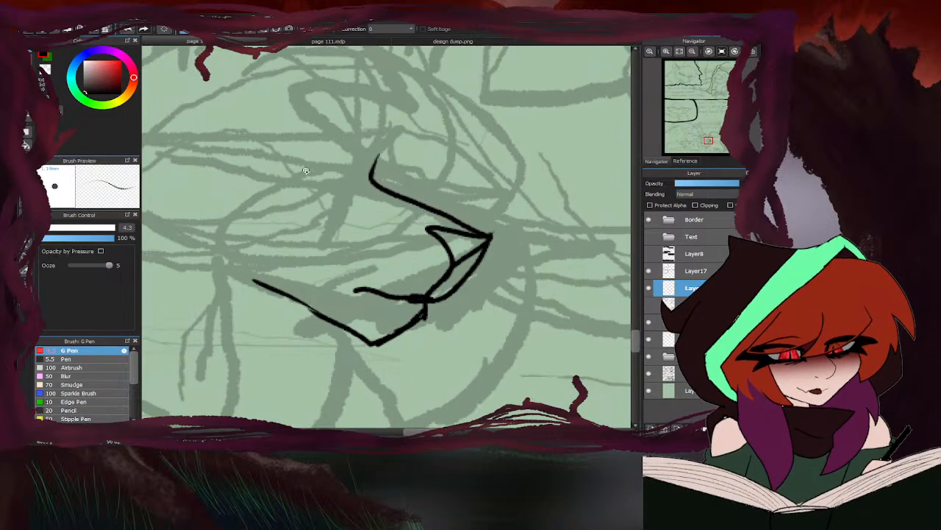
drag(307, 169, 309, 172)
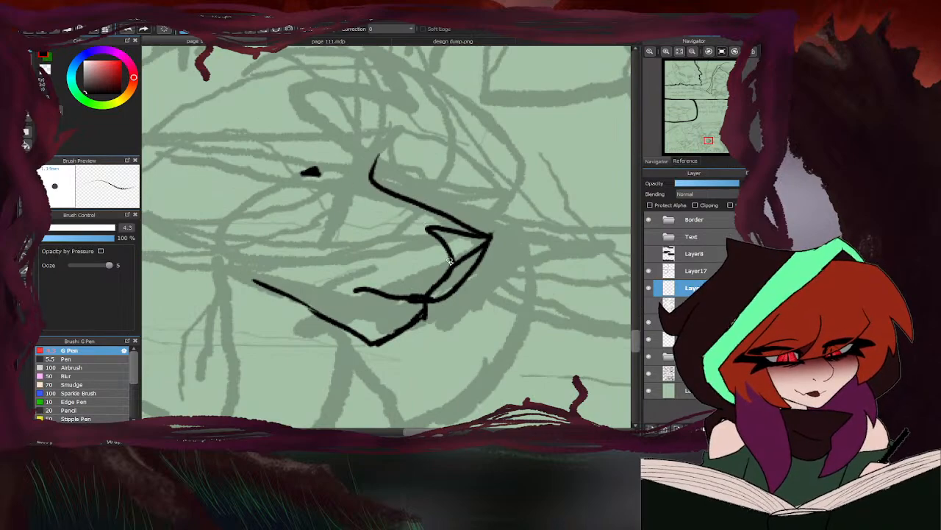
scroll(450, 261, down, 3)
scroll(324, 222, up, 3)
drag(414, 225, 329, 211)
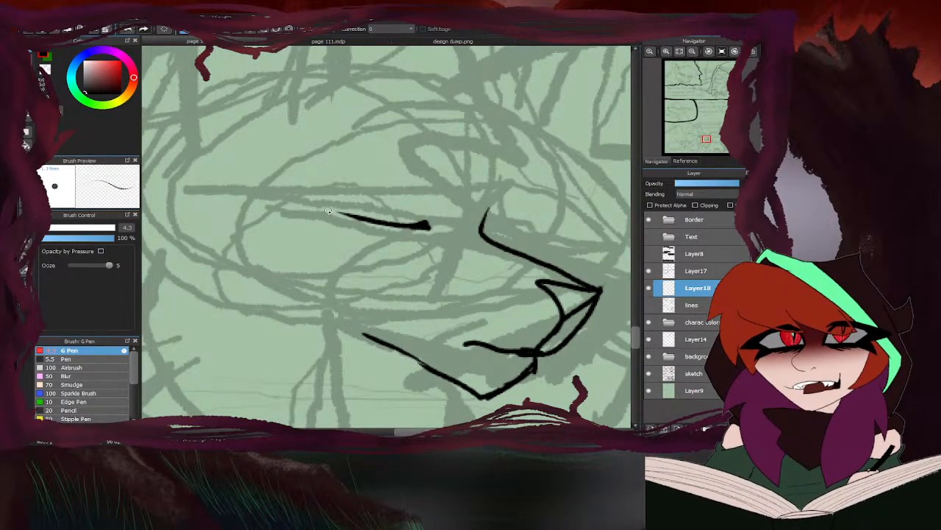
drag(390, 222, 293, 195)
- Check the Short-tail design's eyes and ink the near eye's thick outer corner, heavy upper lid and inner corner
click(428, 42)
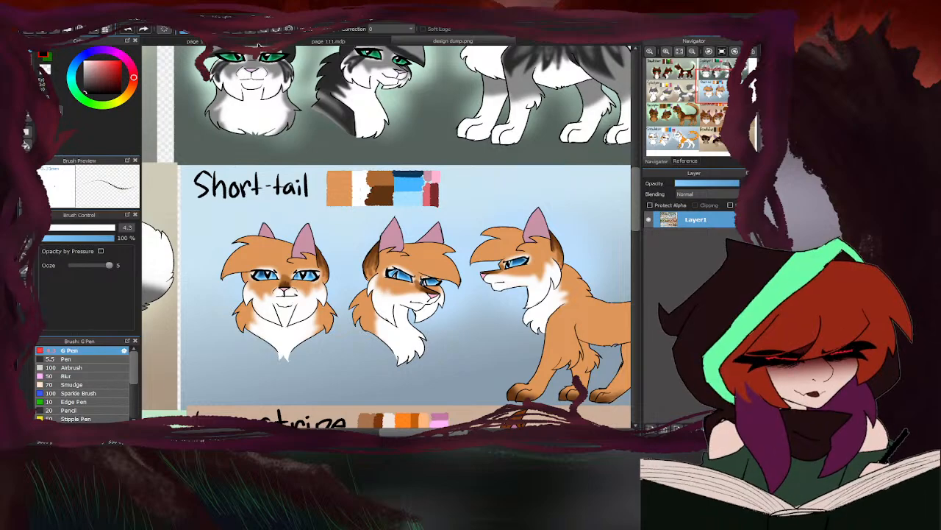
click(257, 43)
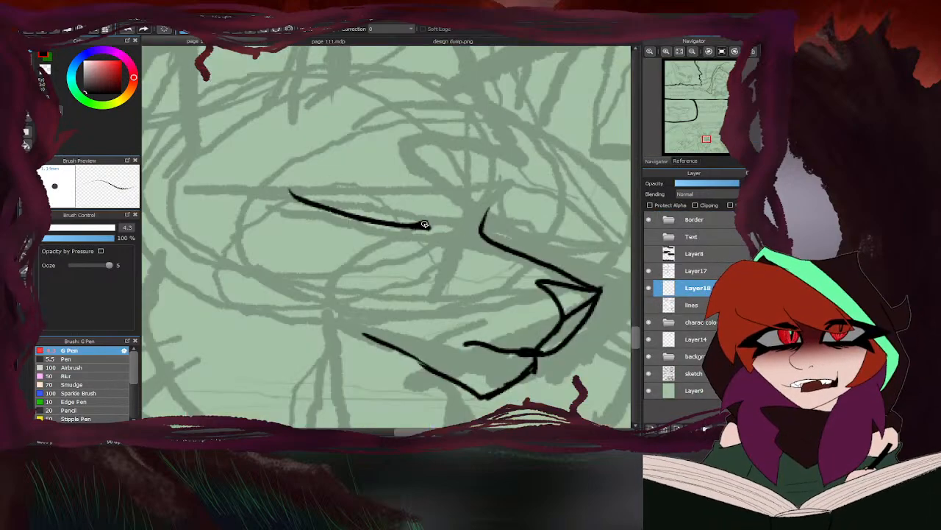
mouse_move(426, 226)
mouse_down()
mouse_move(409, 185)
mouse_move(334, 159)
mouse_move(294, 153)
mouse_move(312, 172)
mouse_move(295, 178)
mouse_move(294, 203)
mouse_move(297, 195)
mouse_up()
mouse_move(331, 162)
mouse_down()
mouse_move(305, 171)
mouse_move(332, 161)
mouse_move(287, 161)
mouse_move(279, 180)
mouse_move(295, 170)
mouse_move(288, 179)
mouse_move(284, 171)
mouse_move(293, 196)
mouse_up()
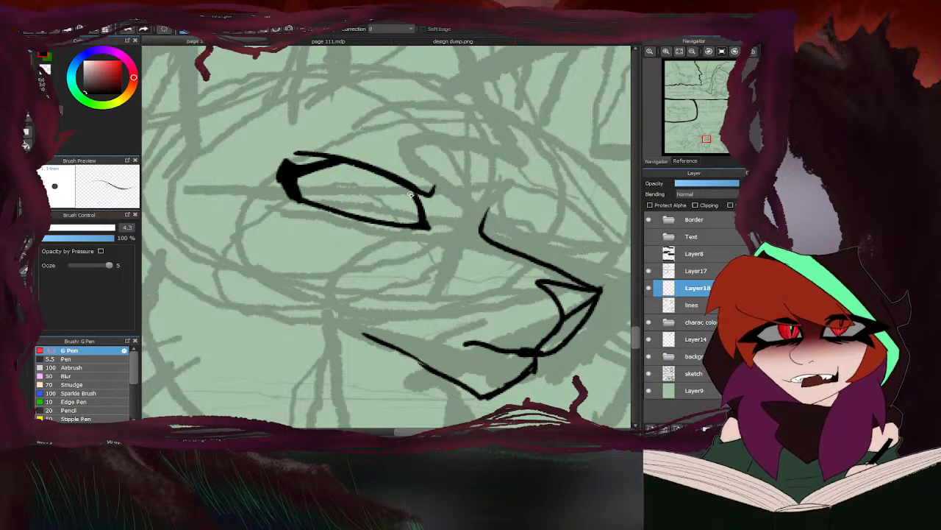
drag(388, 180, 422, 200)
mouse_move(353, 165)
mouse_down()
mouse_move(297, 153)
mouse_move(386, 178)
mouse_move(428, 200)
mouse_up()
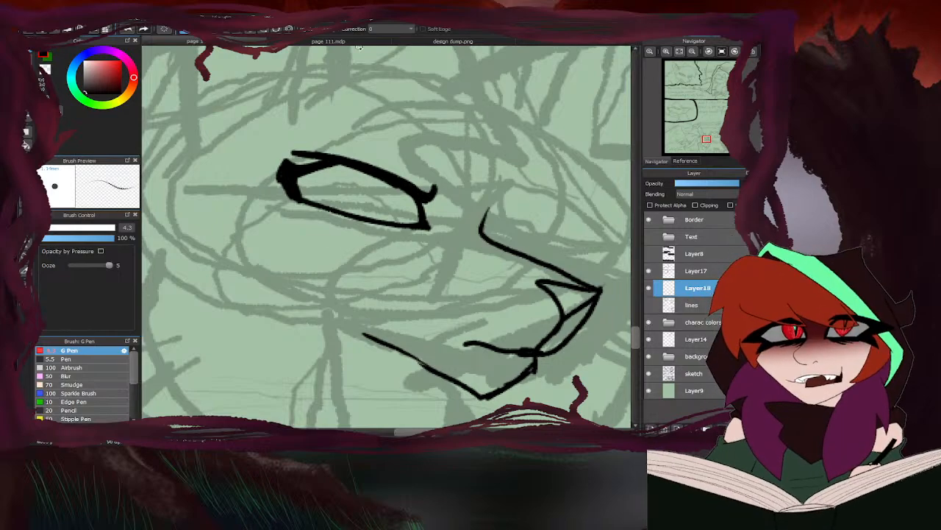
- Revisit the Short-tail design, rotate the page 110 canvas and ink the far eye's thick inner corner above the muzzle bridge
click(402, 42)
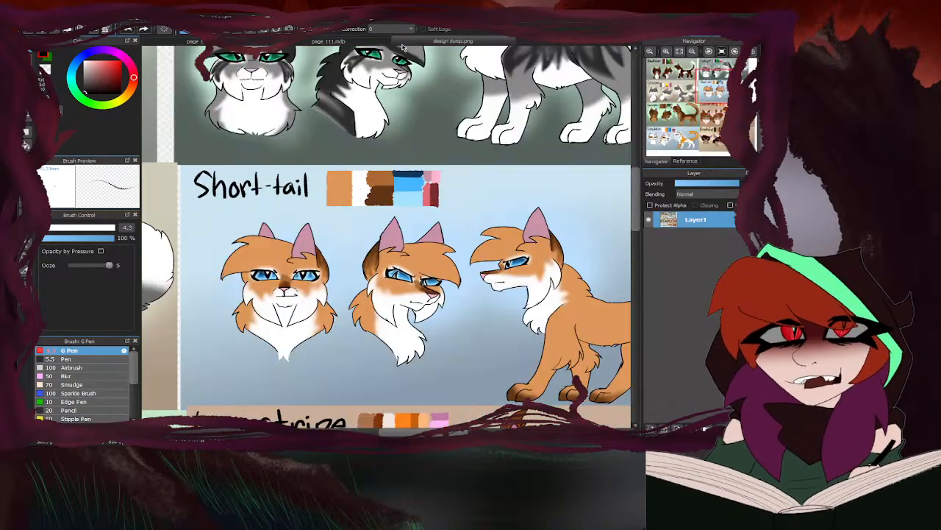
click(259, 44)
scroll(320, 235, down, 5)
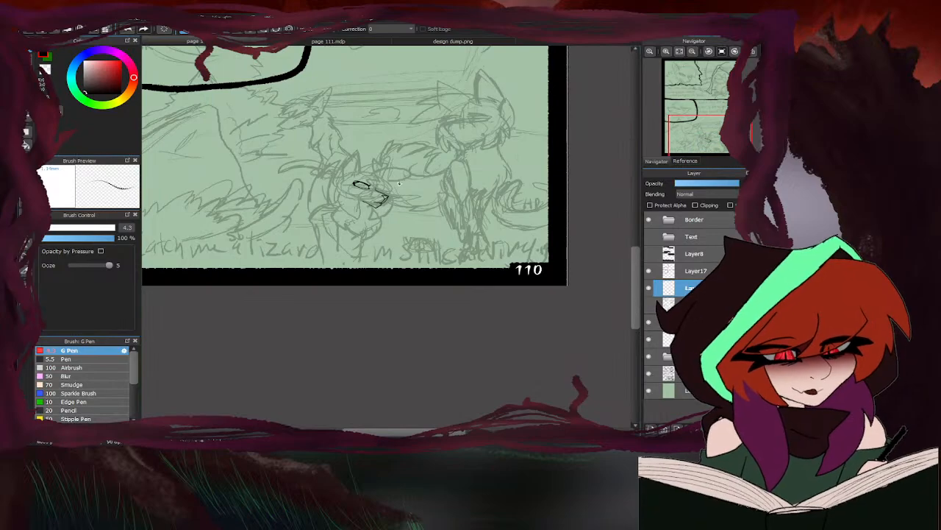
scroll(369, 182, up, 2)
key(Left)
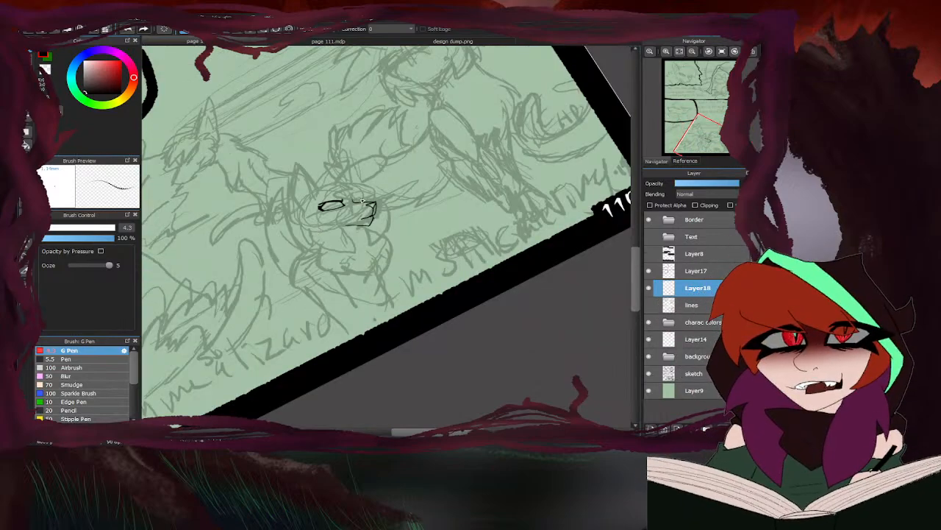
scroll(362, 200, up, 6)
mouse_move(358, 219)
mouse_down()
mouse_move(367, 193)
mouse_move(363, 224)
mouse_up()
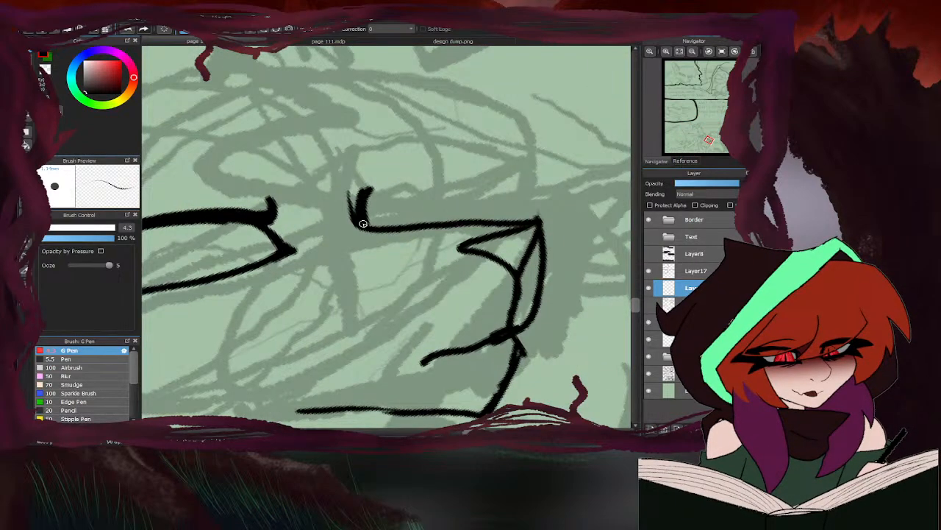
- Ink the far eye's curved upper lid, thick outer corner and lower edge along the muzzle bridge
mouse_move(350, 168)
mouse_down()
mouse_move(360, 196)
mouse_move(395, 174)
mouse_move(361, 192)
mouse_move(455, 166)
mouse_up()
scroll(369, 190, down, 3)
scroll(365, 187, up, 2)
mouse_move(392, 189)
mouse_down()
mouse_move(463, 163)
mouse_move(468, 176)
mouse_move(478, 166)
mouse_move(475, 191)
mouse_move(491, 171)
mouse_move(463, 210)
mouse_move(465, 201)
mouse_move(432, 221)
mouse_up()
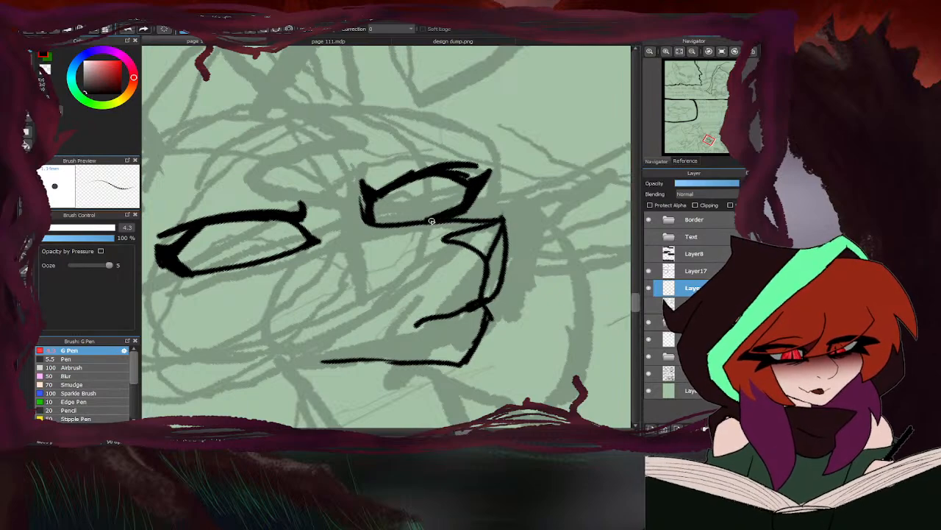
scroll(448, 151, down, 5)
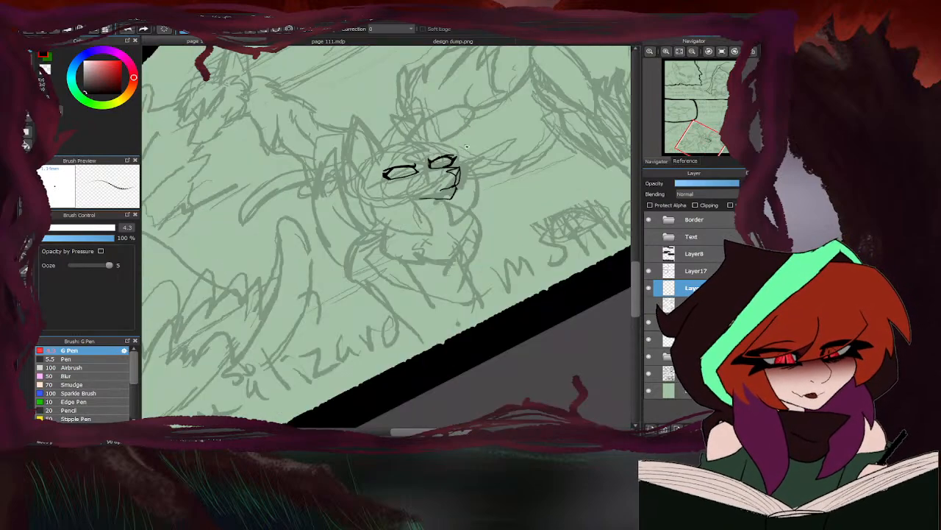
- Compare the inked face with the Short-tail design and try a curved far-cheek line starting beside the far eye
click(397, 42)
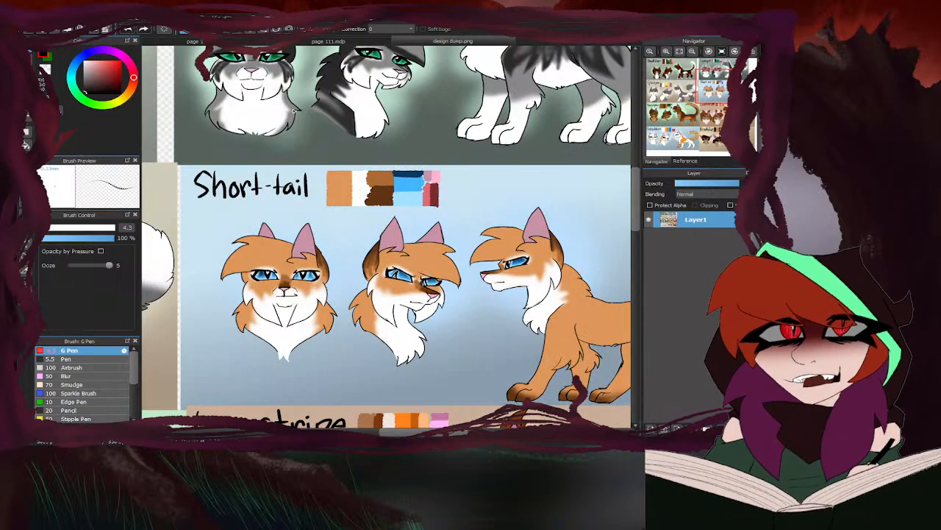
click(259, 43)
scroll(461, 169, up, 5)
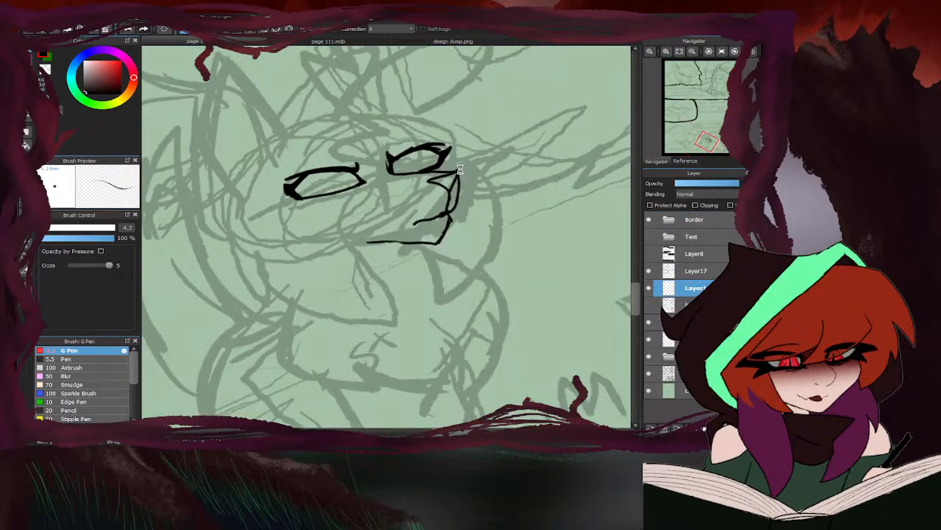
click(406, 44)
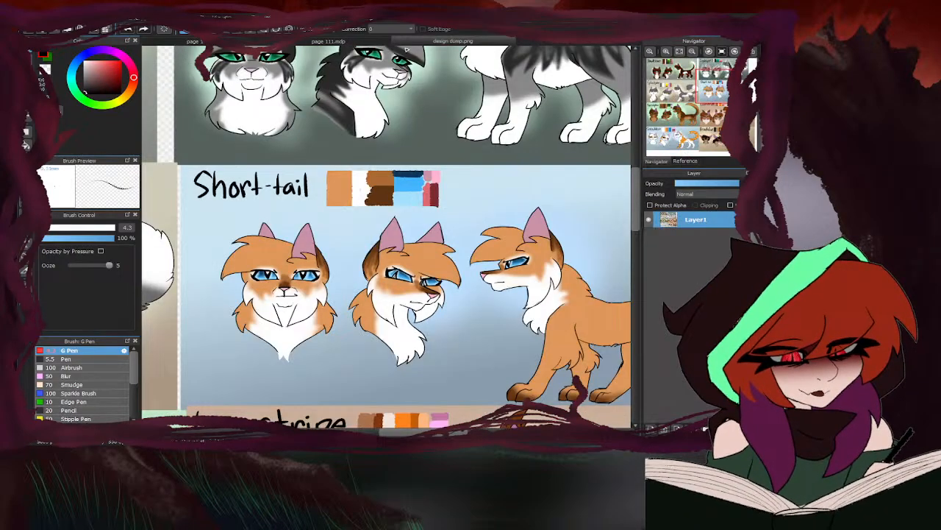
click(246, 43)
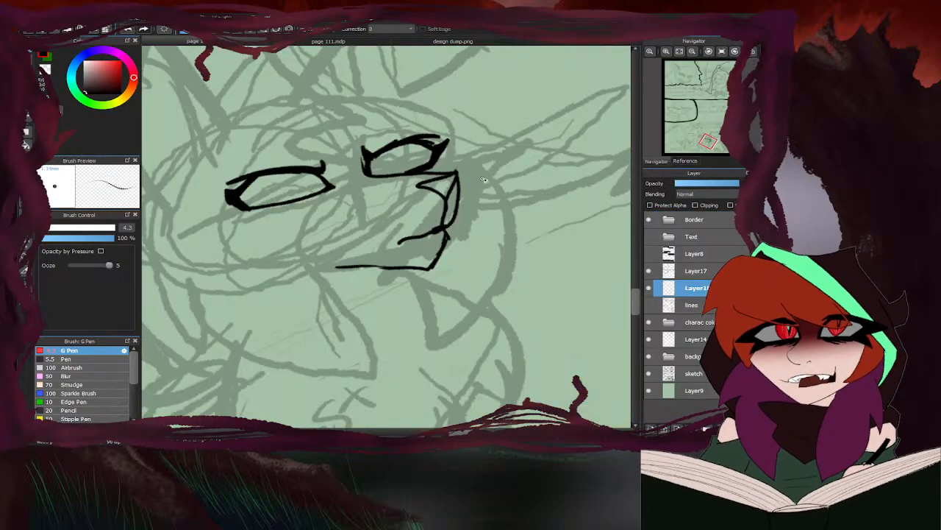
mouse_move(447, 158)
mouse_down()
mouse_move(471, 164)
mouse_move(504, 197)
mouse_up()
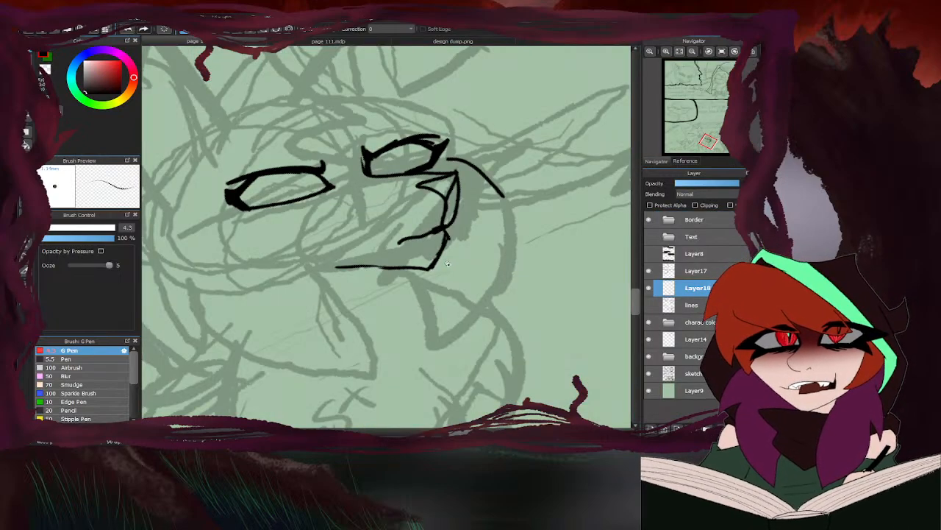
- Recheck the Short-tail design and ink the far cheek's curved outline with pointed fur tufts around the muzzle, resetting the canvas rotation
click(429, 42)
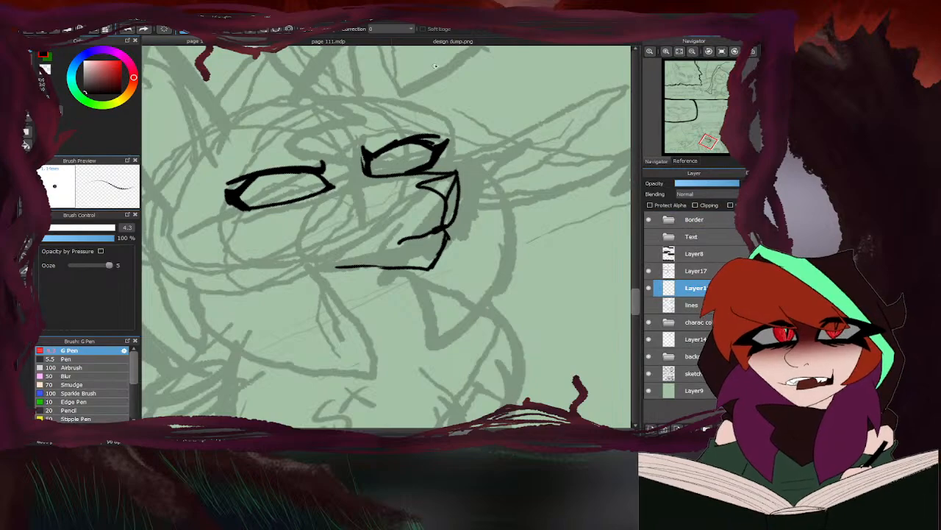
click(414, 43)
click(248, 43)
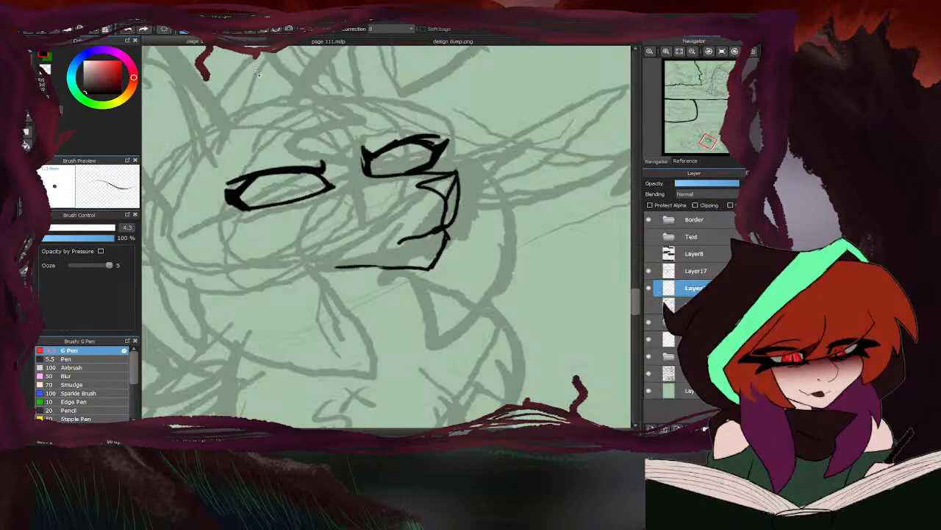
scroll(460, 177, up, 1)
mouse_move(440, 158)
mouse_down()
mouse_move(464, 160)
mouse_move(455, 159)
mouse_move(521, 211)
mouse_move(533, 290)
mouse_move(495, 248)
mouse_move(455, 377)
mouse_move(386, 342)
mouse_up()
scroll(315, 240, down, 3)
key(Up)
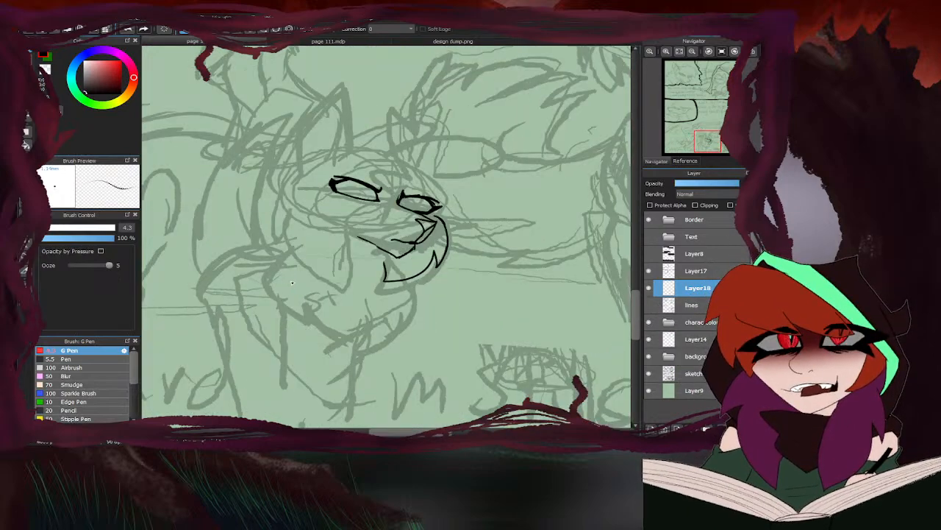
- Revisit the Short-tail design and ink the near cheek's curved outline with a pointed tuft at each end
click(428, 44)
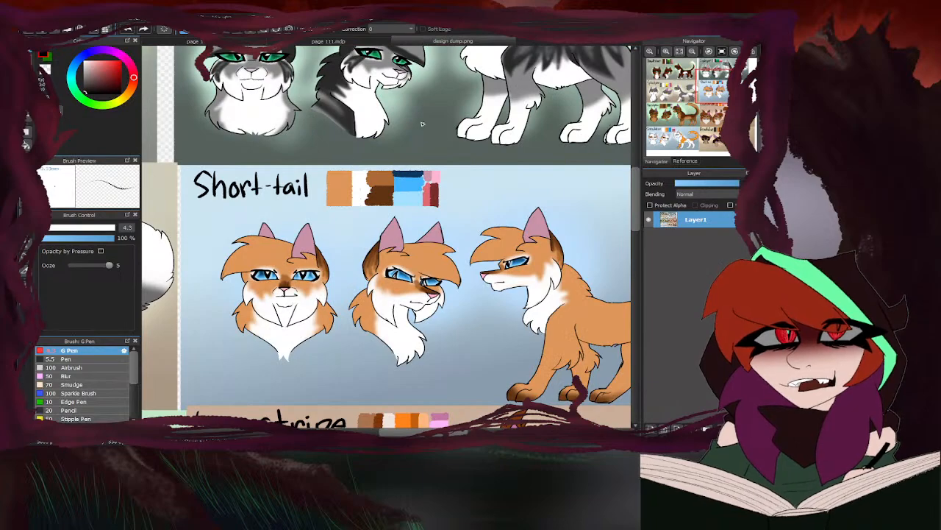
click(220, 43)
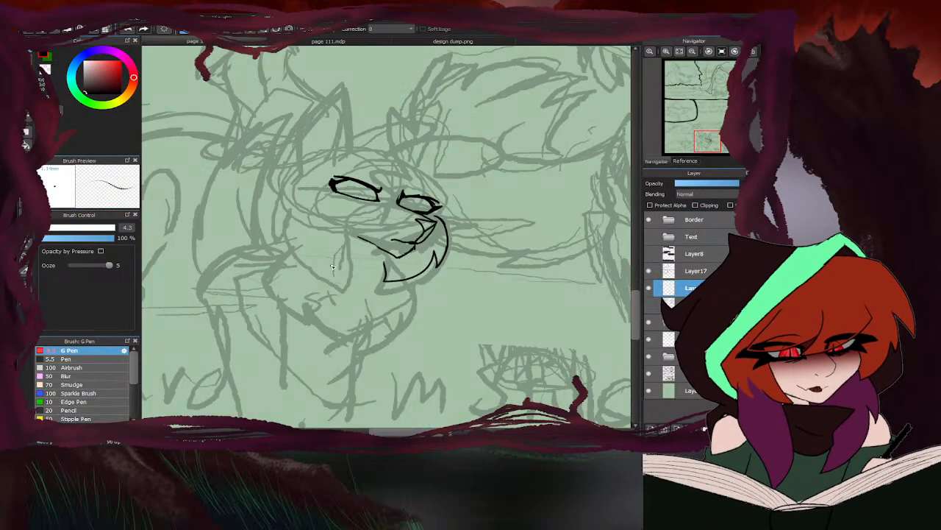
scroll(336, 214, up, 2)
mouse_move(287, 166)
mouse_down()
mouse_move(258, 196)
mouse_move(280, 198)
mouse_move(351, 313)
mouse_up()
drag(365, 260, 346, 302)
scroll(359, 329, down, 3)
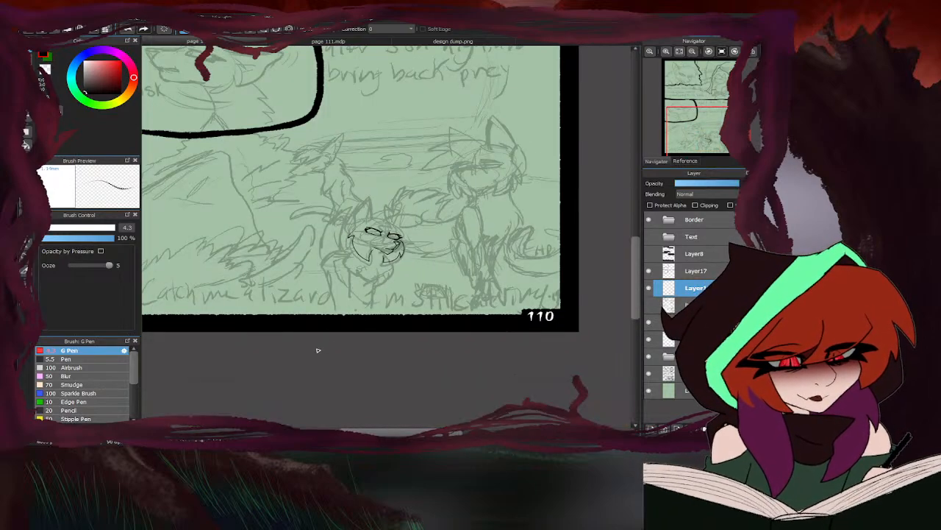
- Check the cheeks against the Short-tail design, lasso the far cheek outline and transform it closer to the muzzle and slightly taller
click(403, 41)
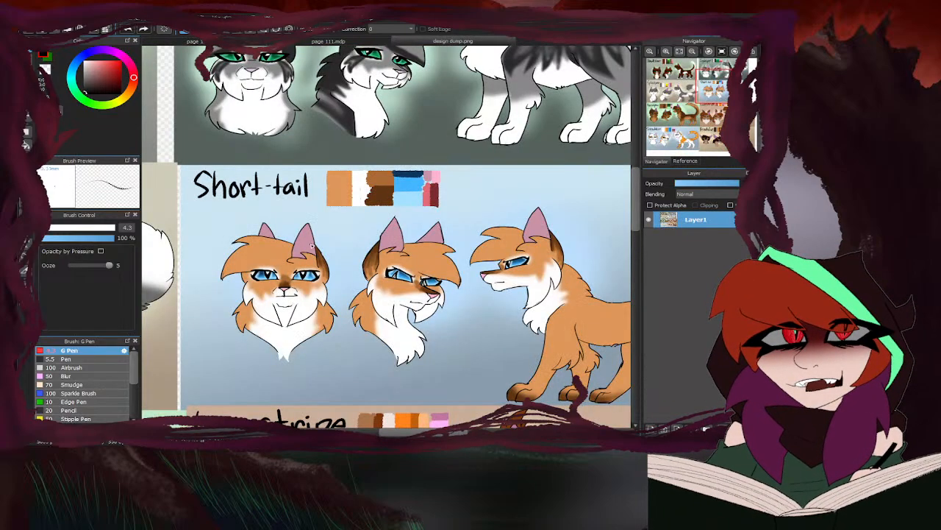
click(246, 42)
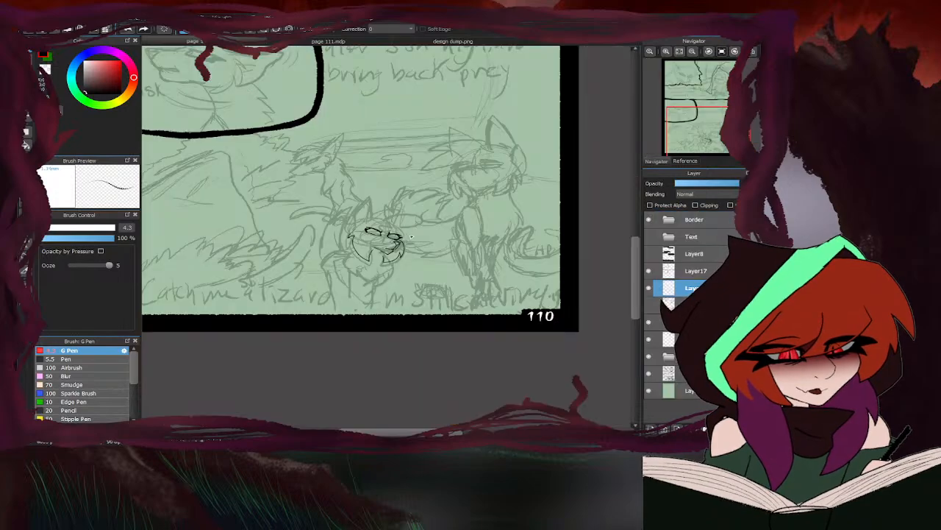
scroll(334, 239, up, 3)
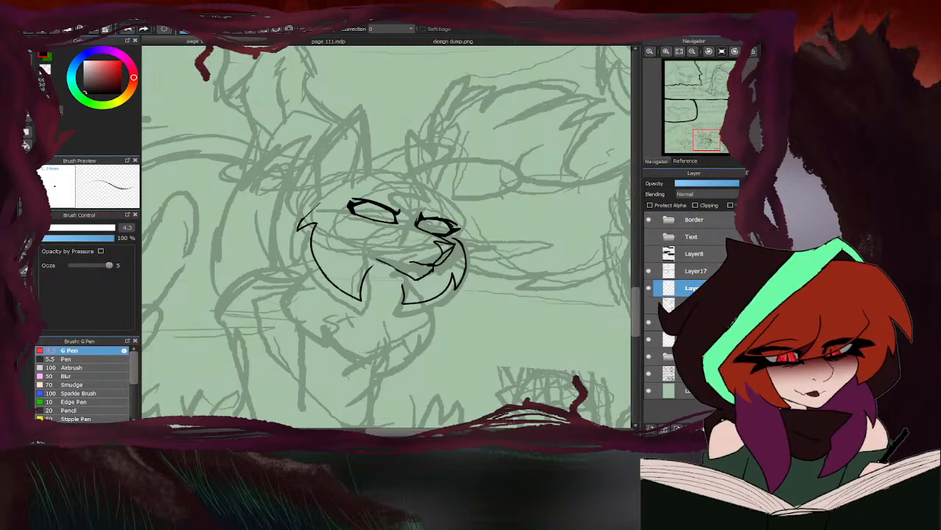
scroll(451, 248, up, 2)
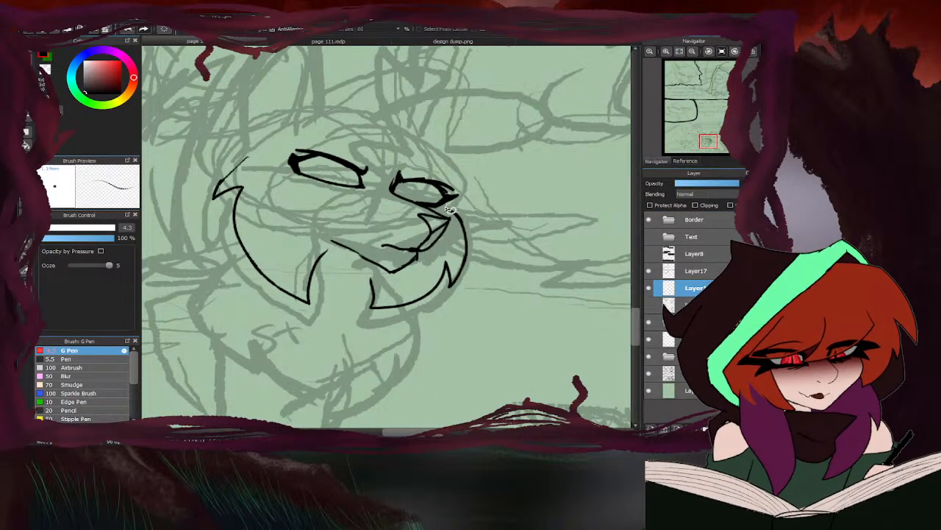
mouse_move(444, 209)
mouse_down()
mouse_move(458, 249)
mouse_move(427, 274)
mouse_move(354, 289)
mouse_move(468, 331)
mouse_move(518, 207)
mouse_move(448, 209)
mouse_up()
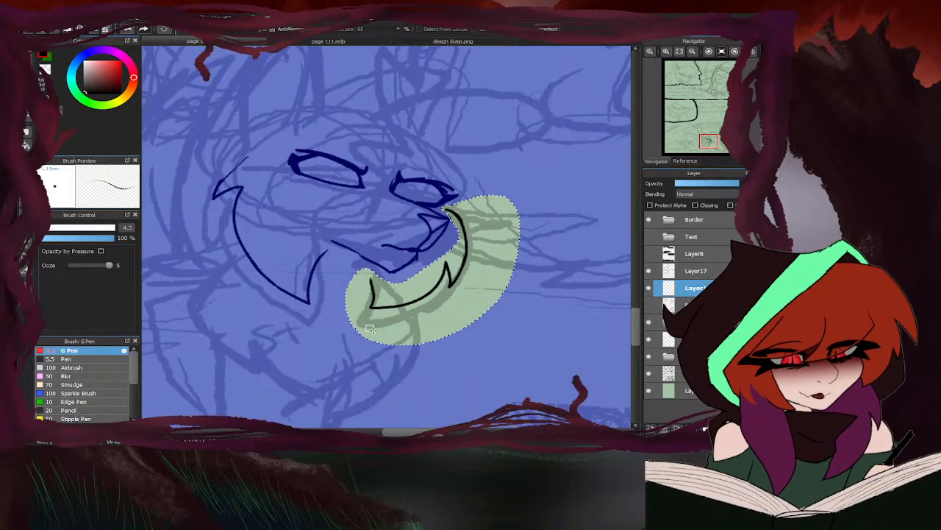
key(ctrl+t)
drag(434, 256, 429, 250)
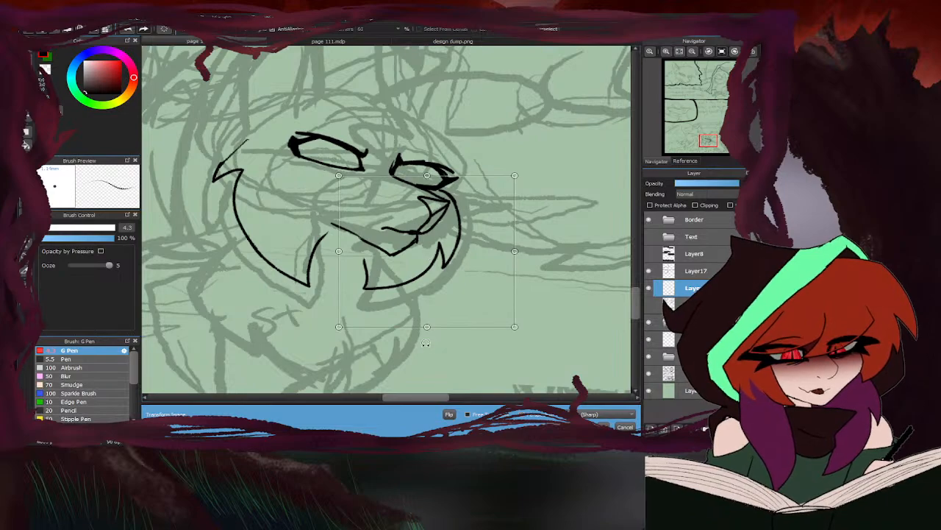
drag(427, 322, 427, 331)
drag(424, 268, 421, 269)
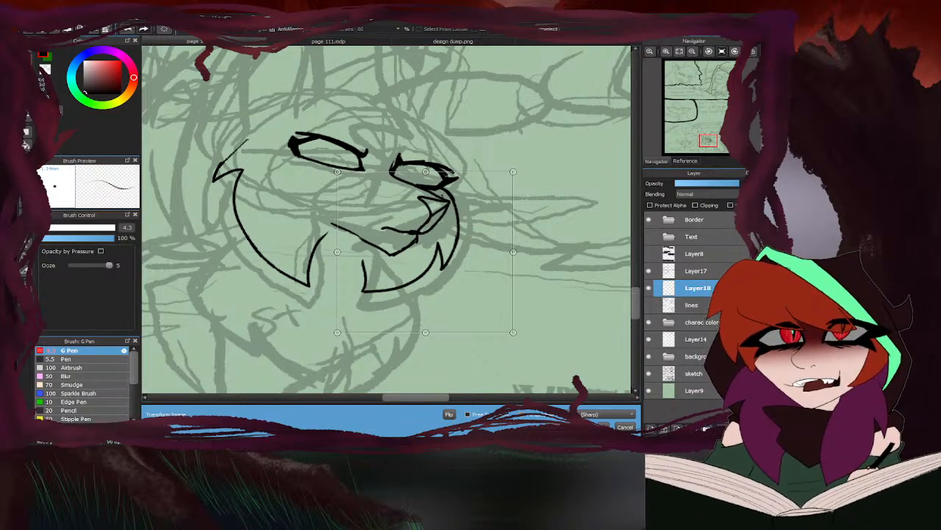
click(596, 427)
key(ctrl+d)
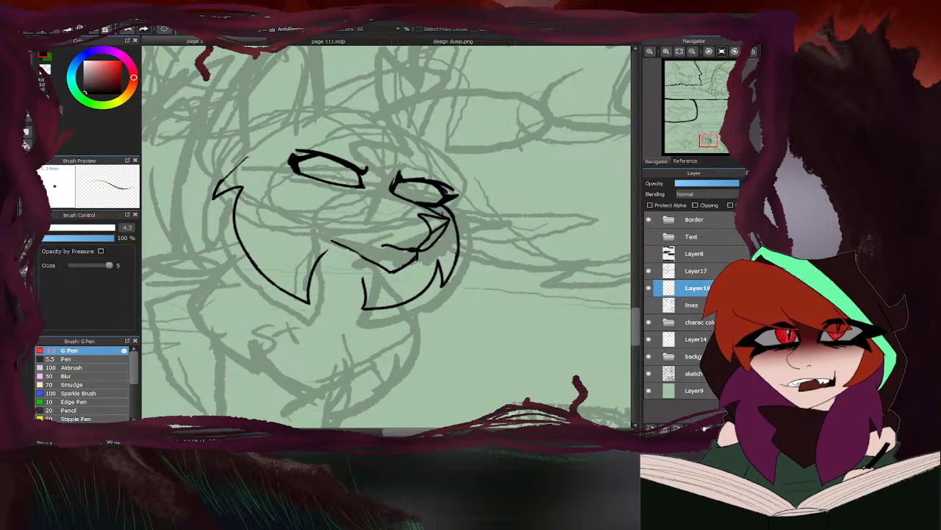
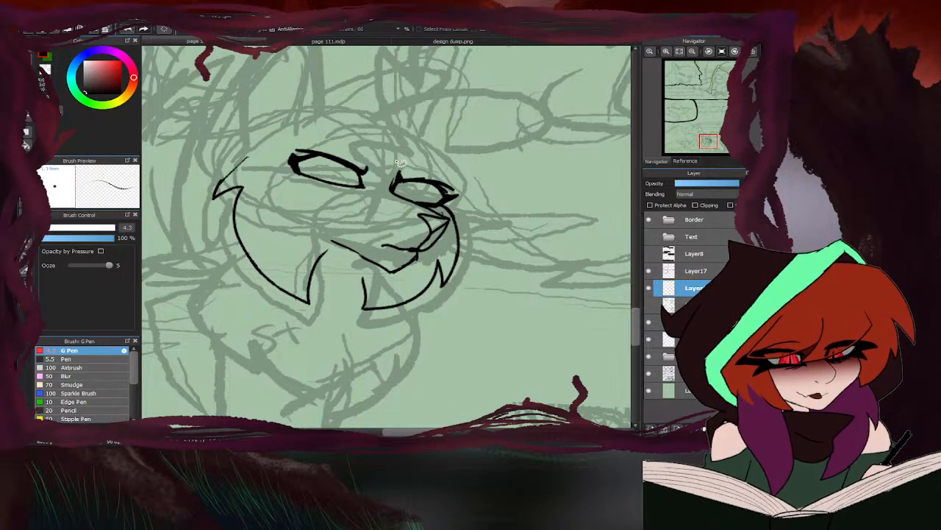
- Check the Short-tail design, lasso the near cheek outline and transform it narrower, slightly taller and closer to the muzzle
click(405, 41)
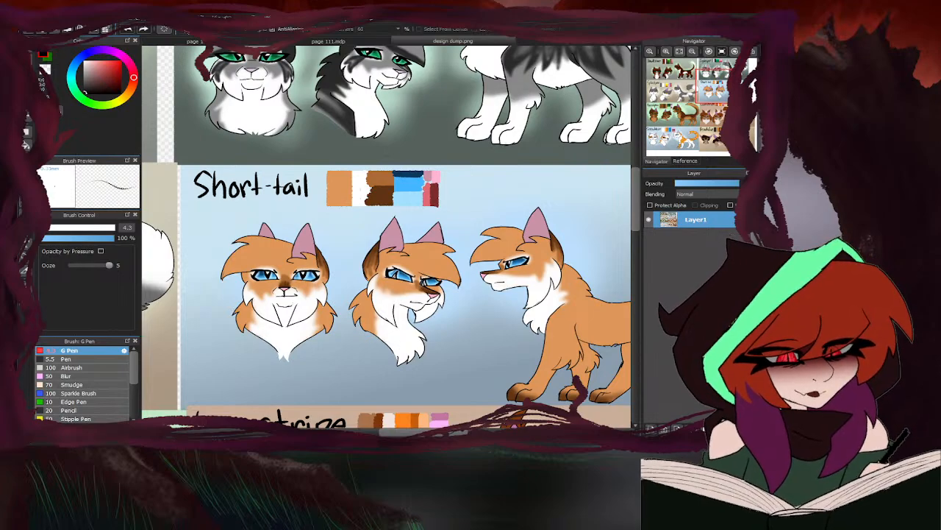
click(191, 42)
mouse_move(332, 307)
mouse_down()
mouse_move(343, 254)
mouse_move(242, 144)
mouse_move(243, 309)
mouse_up()
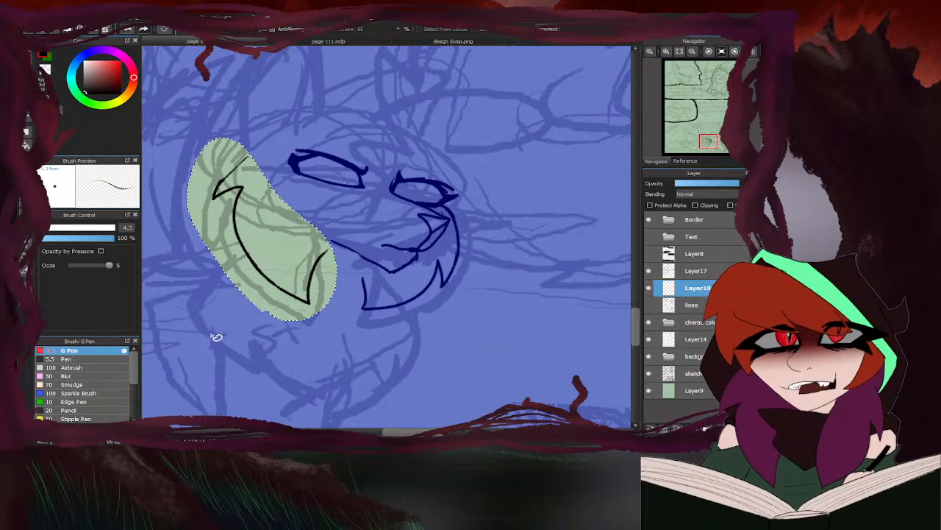
key(ctrl+t)
drag(261, 312, 262, 326)
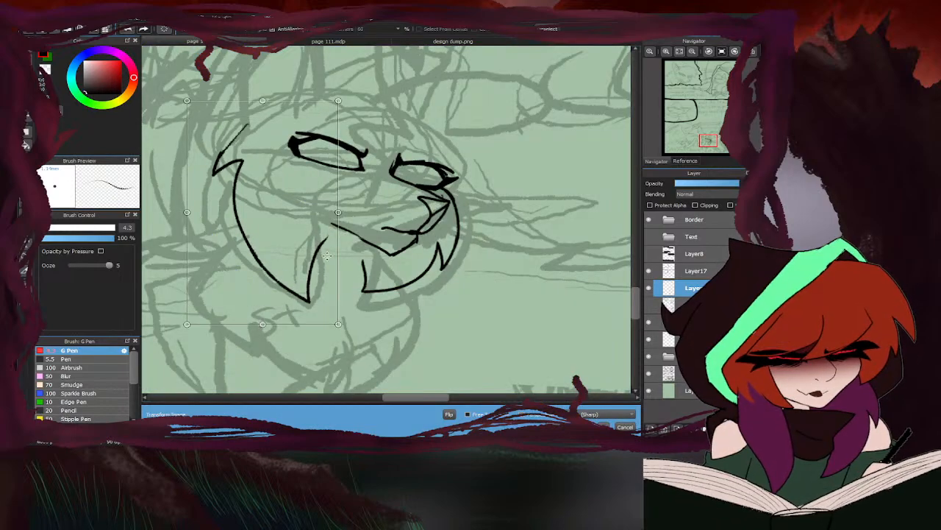
drag(337, 208, 333, 209)
drag(182, 214, 203, 213)
drag(291, 201, 293, 210)
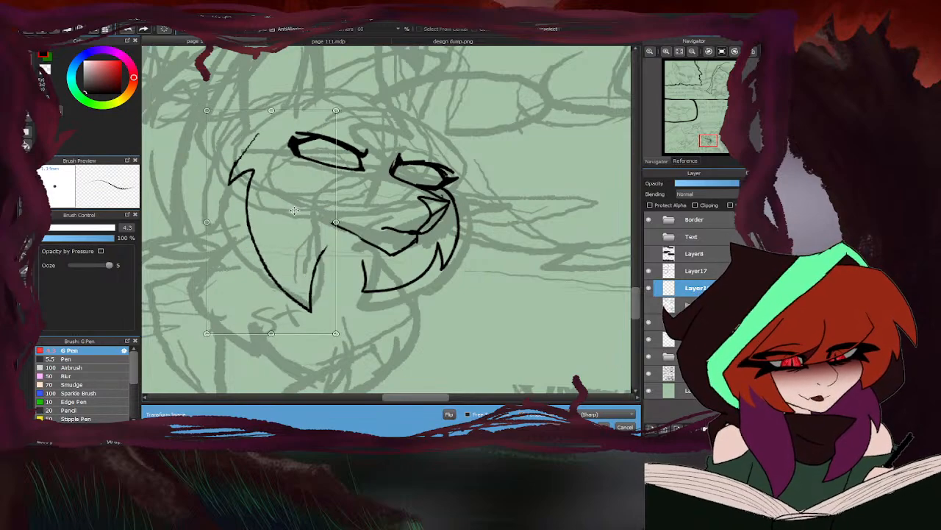
click(600, 427)
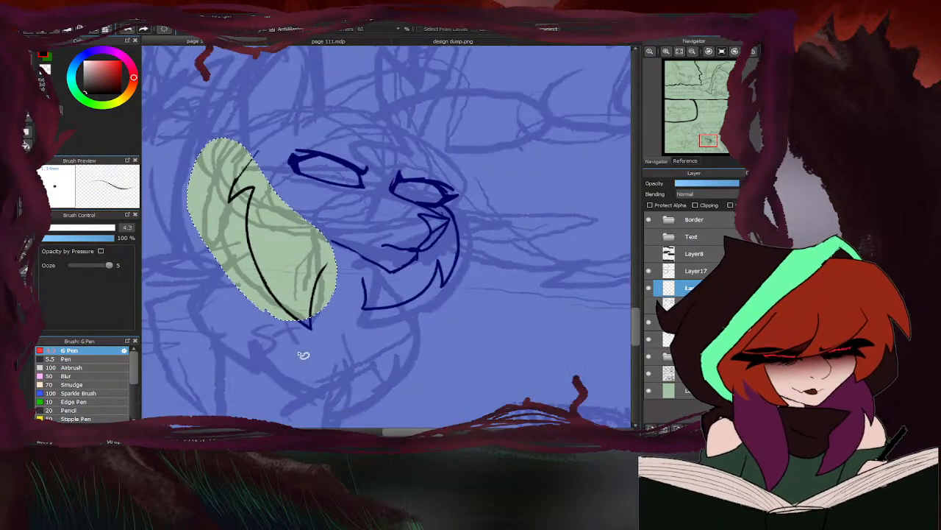
key(ctrl+d)
- Lasso the far cheek outline, stretch it slightly taller and shift it down under the muzzle, clearing the selection
mouse_move(449, 206)
mouse_down()
mouse_move(449, 254)
mouse_move(425, 274)
mouse_move(395, 289)
mouse_move(370, 280)
mouse_move(341, 303)
mouse_move(459, 332)
mouse_move(510, 238)
mouse_move(448, 206)
mouse_up()
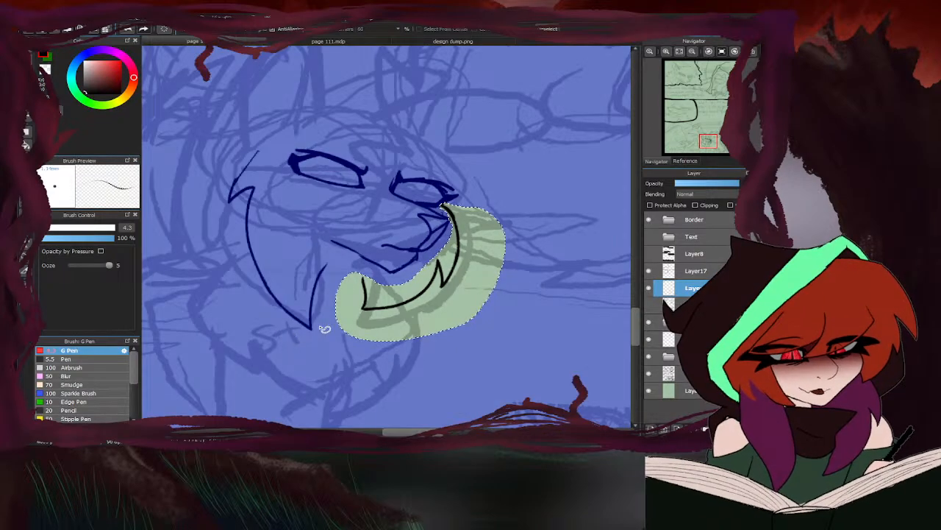
key(ctrl+t)
drag(422, 331, 421, 349)
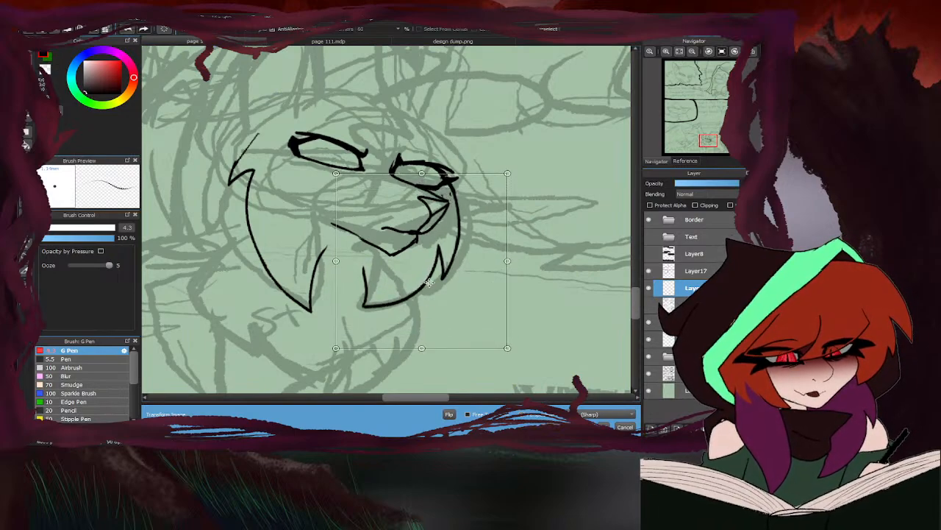
drag(427, 284, 425, 292)
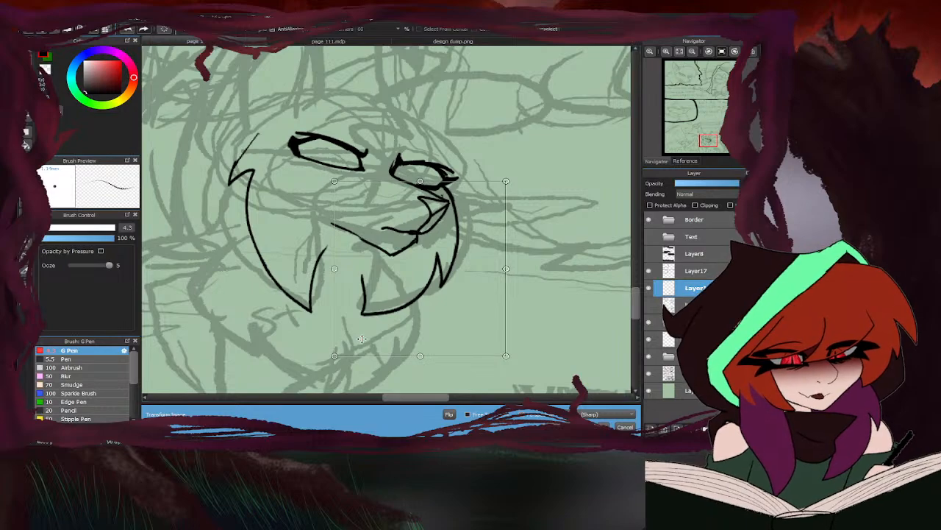
key(Return)
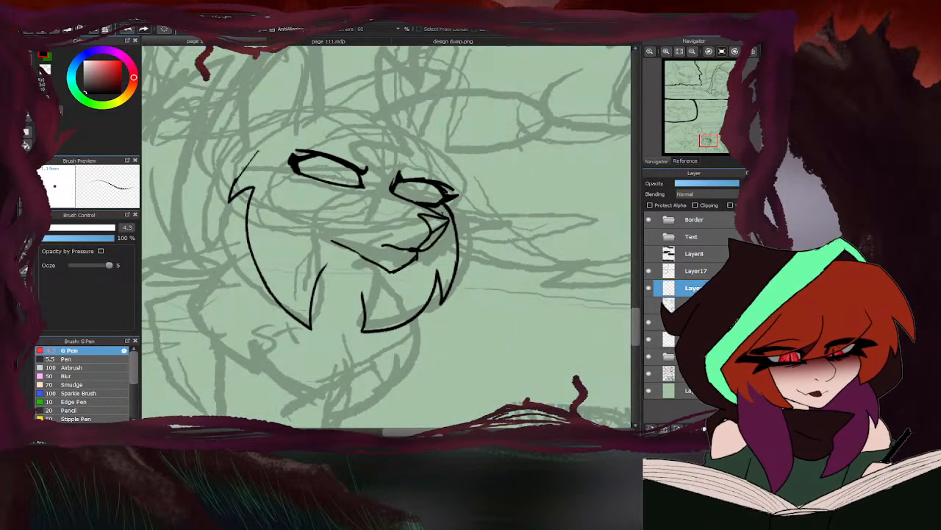
click(27, 54)
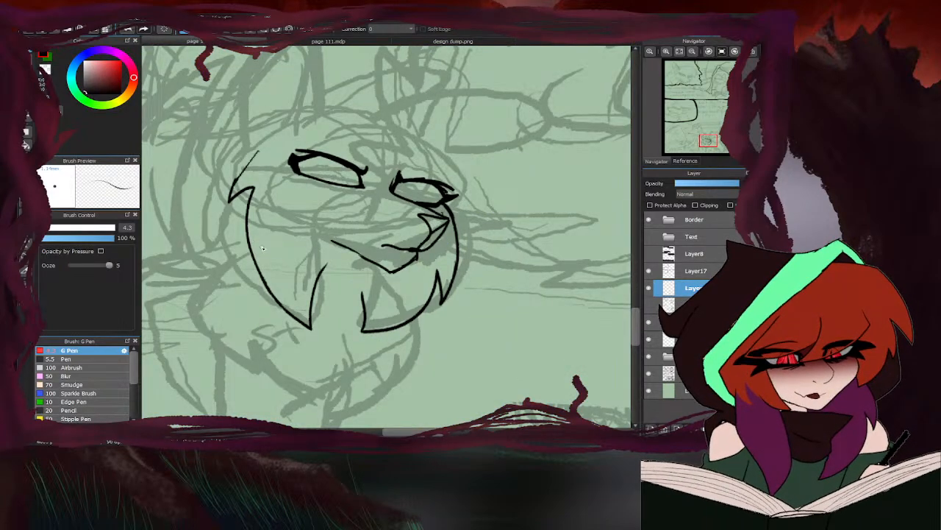
- Compare the face with the Short-tail design and ink a short line rising from the far eye's outer corner
click(417, 42)
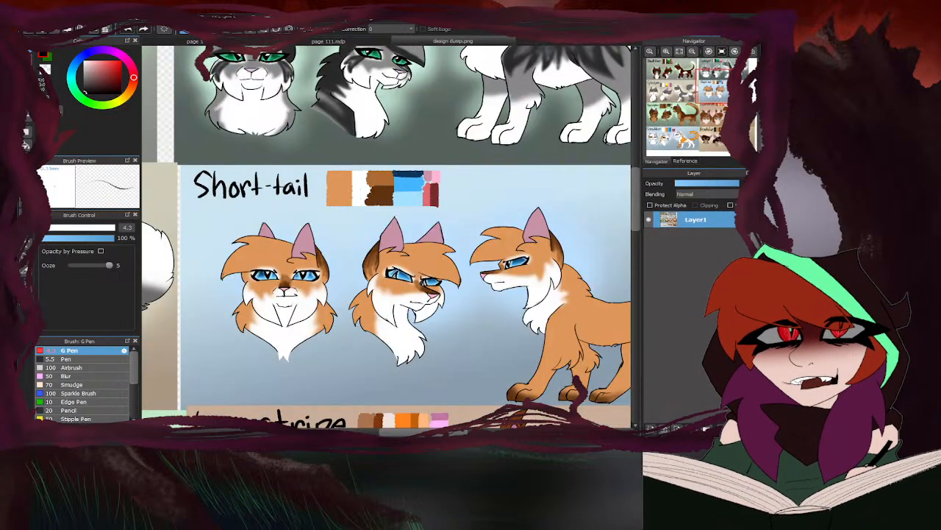
click(225, 39)
drag(448, 197, 443, 168)
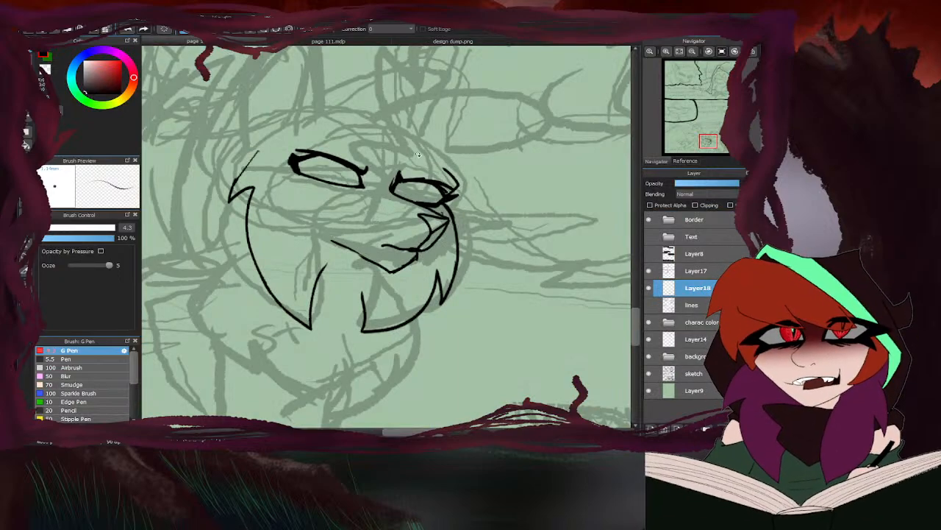
scroll(418, 155, down, 3)
click(405, 42)
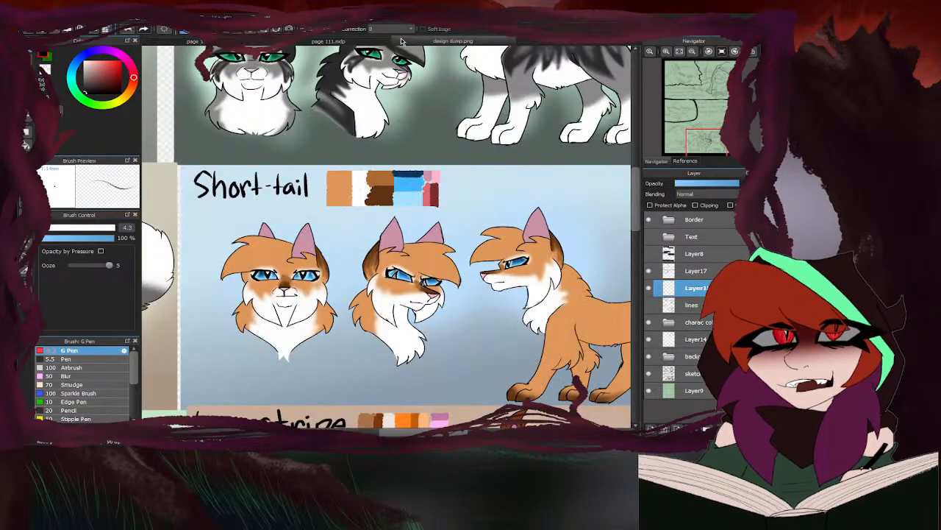
click(234, 42)
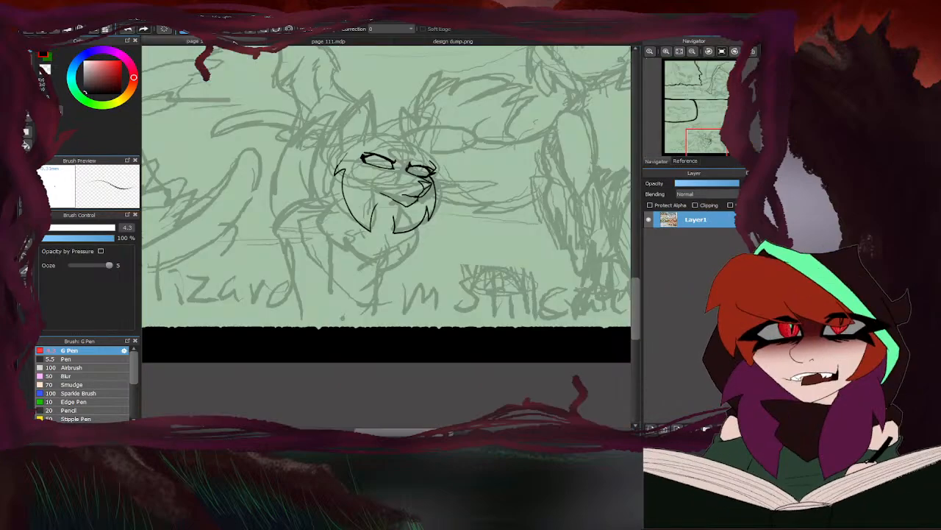
scroll(407, 147, up, 3)
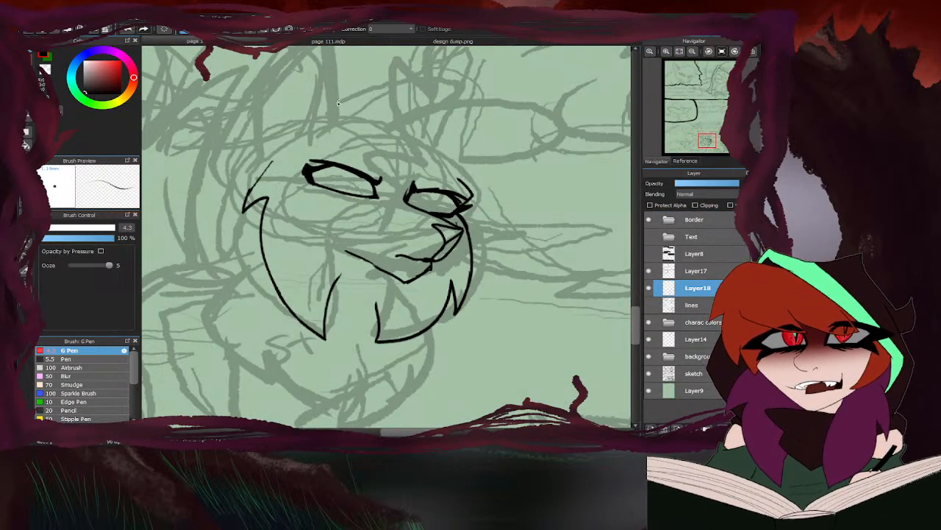
- Revisit the Short-tail design and ink the swept hair fringe with a pointed tuft and a long tip over the far eye
click(406, 42)
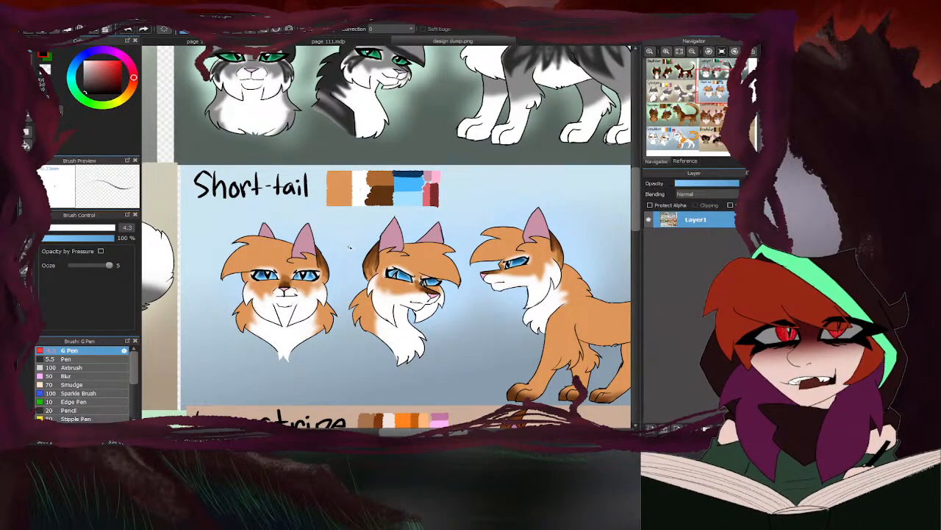
click(253, 43)
drag(340, 89, 481, 86)
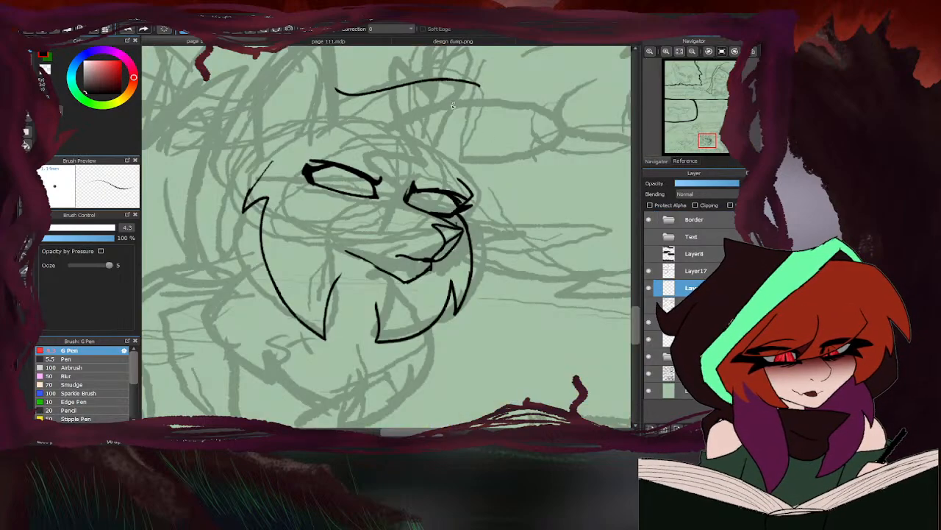
key(ctrl+z)
mouse_move(327, 90)
mouse_down()
mouse_move(460, 84)
mouse_move(468, 97)
mouse_move(446, 111)
mouse_move(525, 211)
mouse_move(414, 170)
mouse_up()
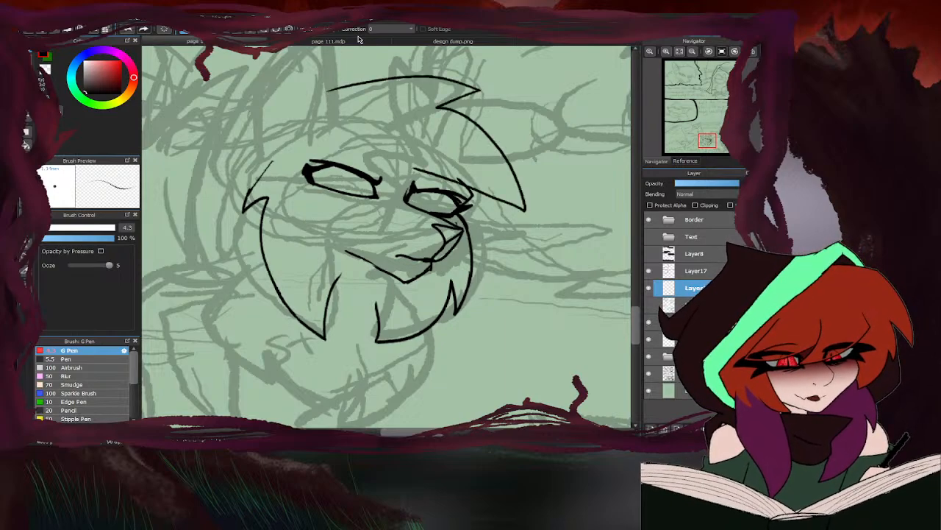
- Recheck the Short-tail design and ink the near ear as a tall point with its inner fold and curved back edge reaching the cheek
click(359, 41)
click(412, 42)
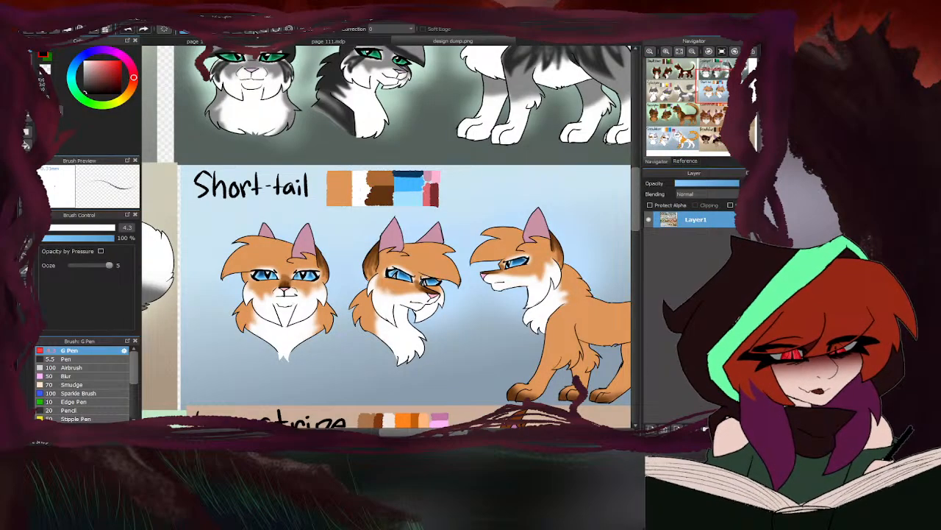
click(250, 42)
scroll(397, 206, down, 5)
scroll(339, 171, up, 5)
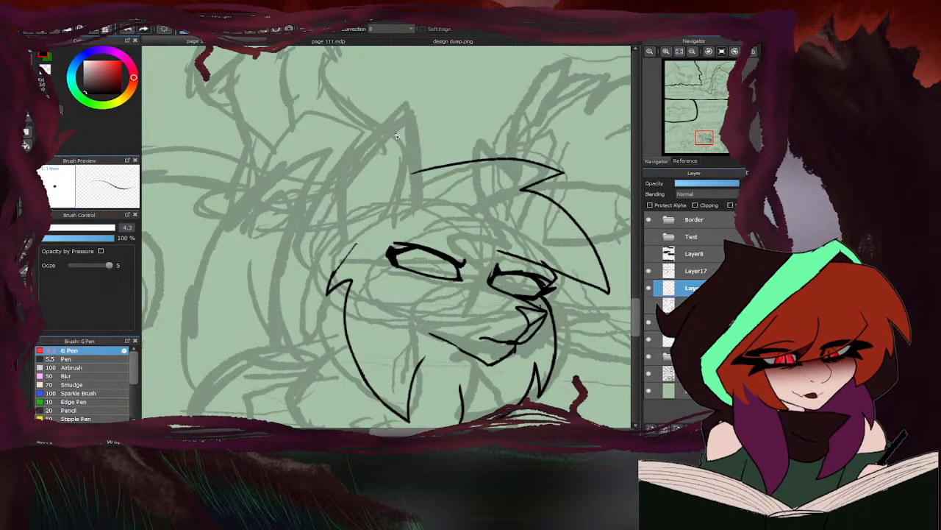
drag(396, 214, 409, 206)
click(419, 42)
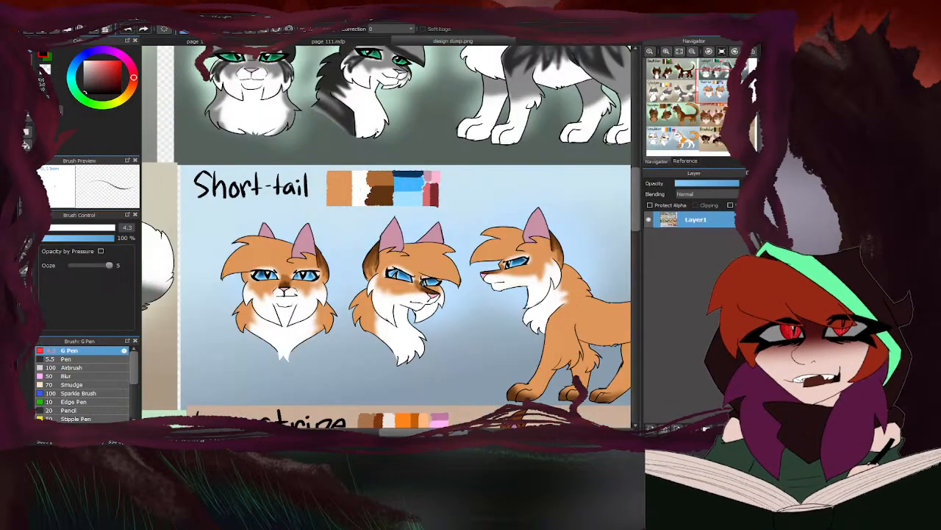
click(250, 42)
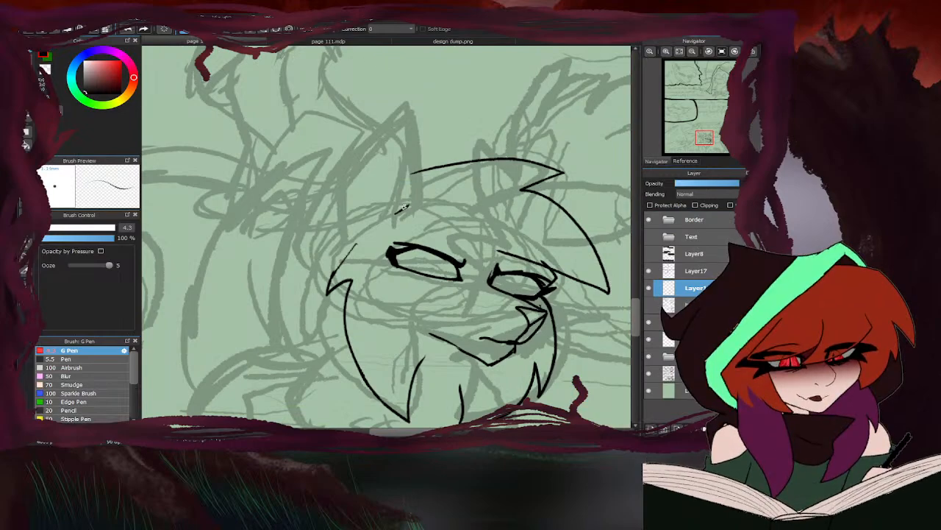
mouse_move(413, 207)
mouse_down()
mouse_move(409, 110)
mouse_move(382, 114)
mouse_move(370, 130)
mouse_move(395, 83)
mouse_move(347, 160)
mouse_up()
mouse_move(391, 91)
mouse_down()
mouse_move(339, 167)
mouse_move(346, 237)
mouse_up()
mouse_move(335, 160)
mouse_down()
mouse_move(300, 230)
mouse_move(324, 273)
mouse_up()
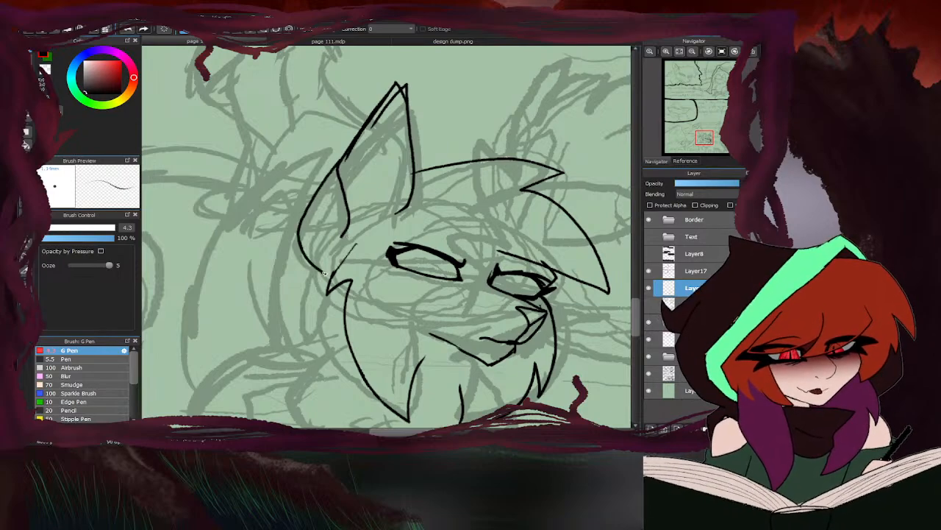
- Erase the doubled lines at the near ear's tip and ink the pointed far ear behind the fringe
key(e)
mouse_move(413, 79)
mouse_down()
mouse_move(390, 107)
mouse_move(394, 95)
mouse_move(365, 143)
mouse_up()
key(b)
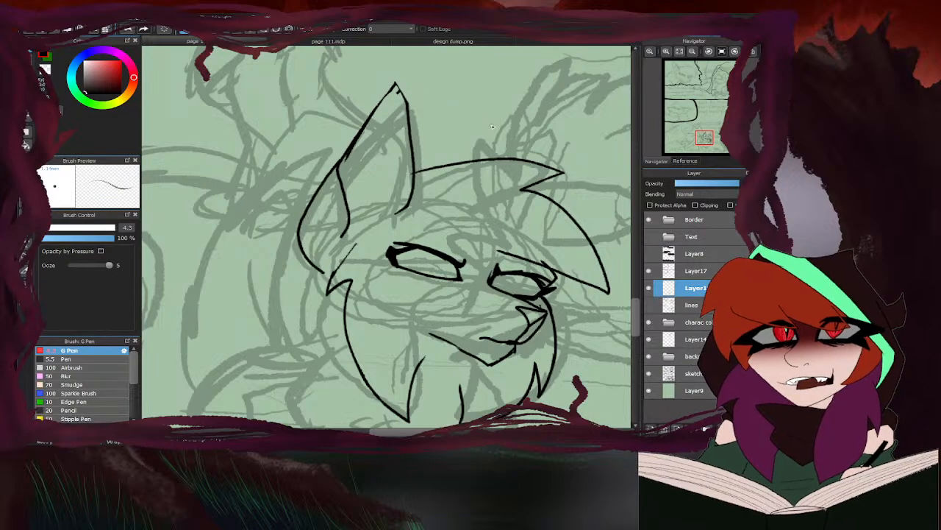
mouse_move(522, 163)
mouse_down()
mouse_move(492, 97)
mouse_move(447, 166)
mouse_up()
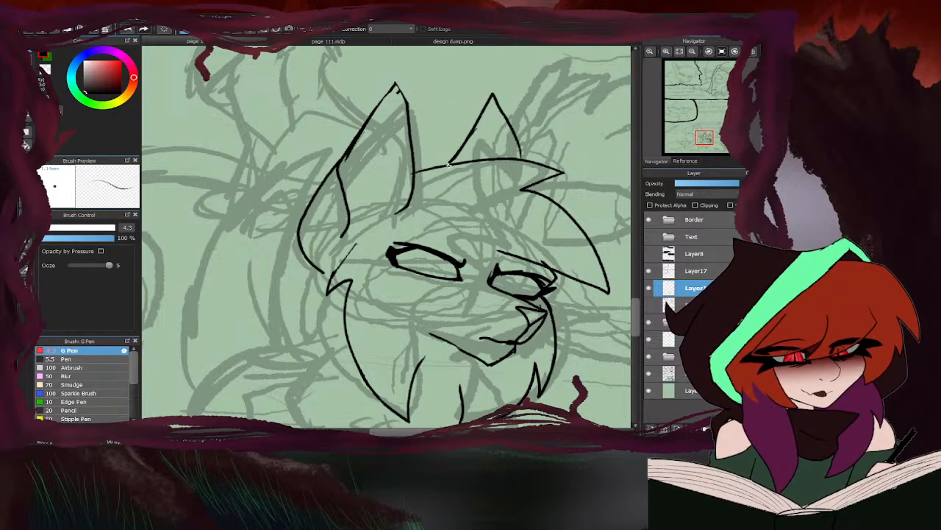
- Check the Short-tail design and ink a jagged fur tuft across the near ear's base
click(401, 40)
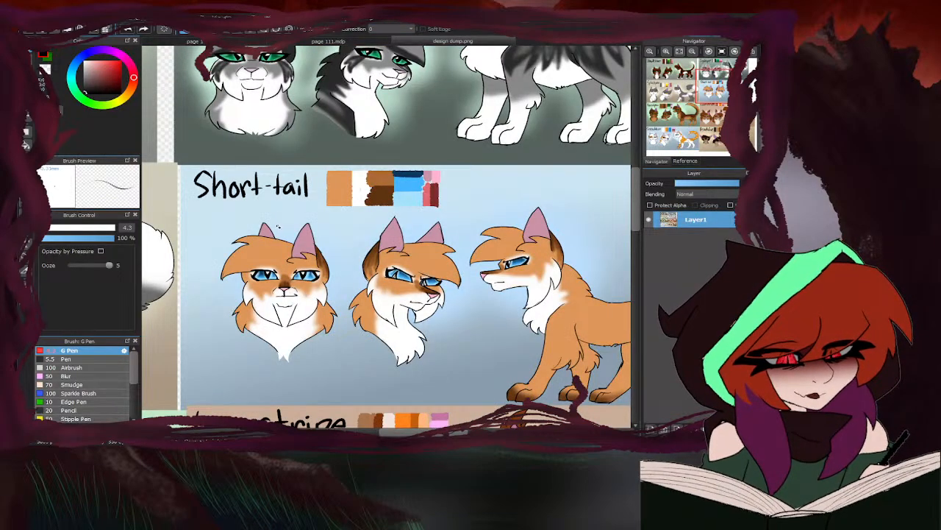
click(238, 41)
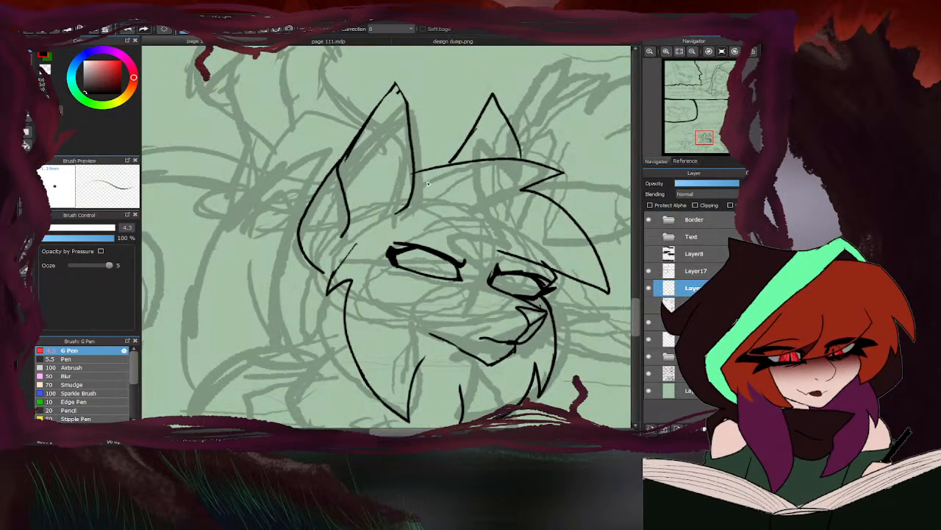
mouse_move(345, 193)
mouse_down()
mouse_move(368, 182)
mouse_move(409, 194)
mouse_move(403, 217)
mouse_up()
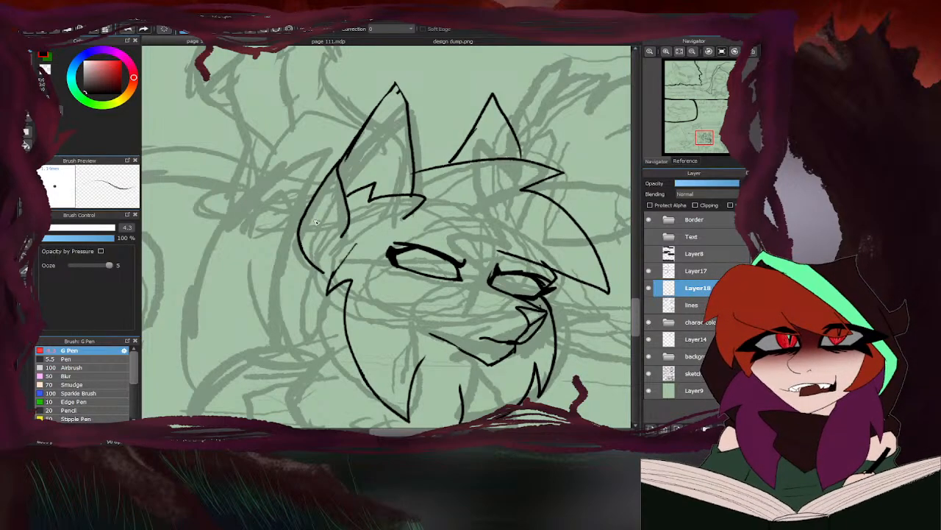
- Erase the end of the short eye line sticking out above the fringe at the far eye
key(e)
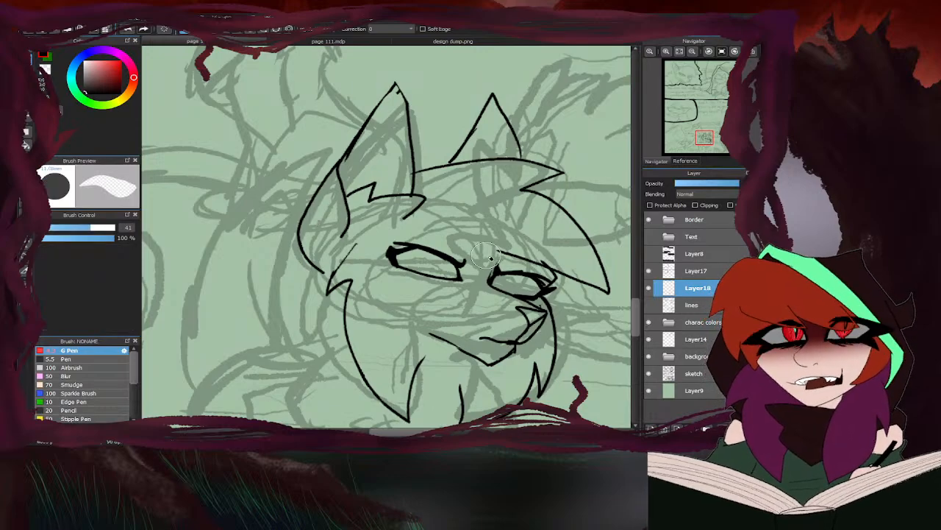
scroll(544, 261, up, 5)
drag(560, 242, 567, 240)
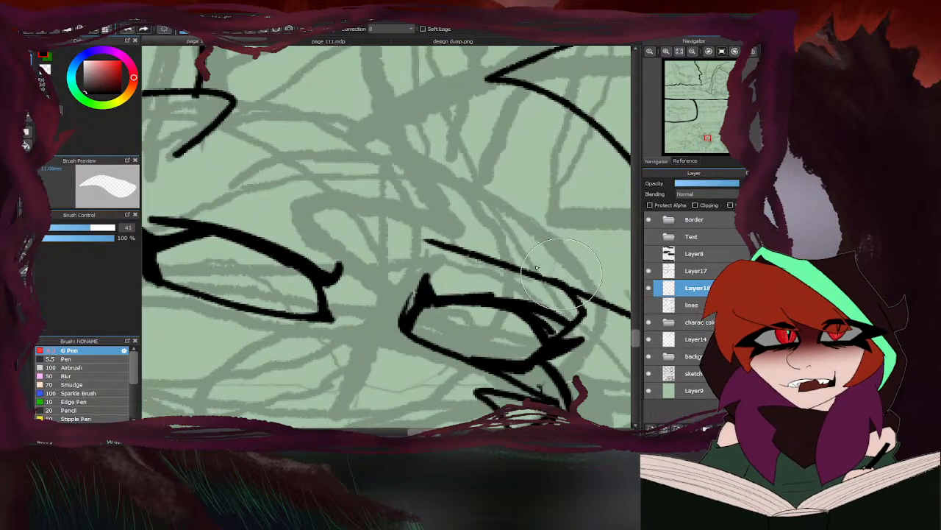
scroll(465, 213, down, 5)
- Extend the far ear's inner edge down to the fringe and erase the near ear line poking below its base tuft
key(b)
scroll(383, 158, up, 2)
scroll(383, 159, up, 3)
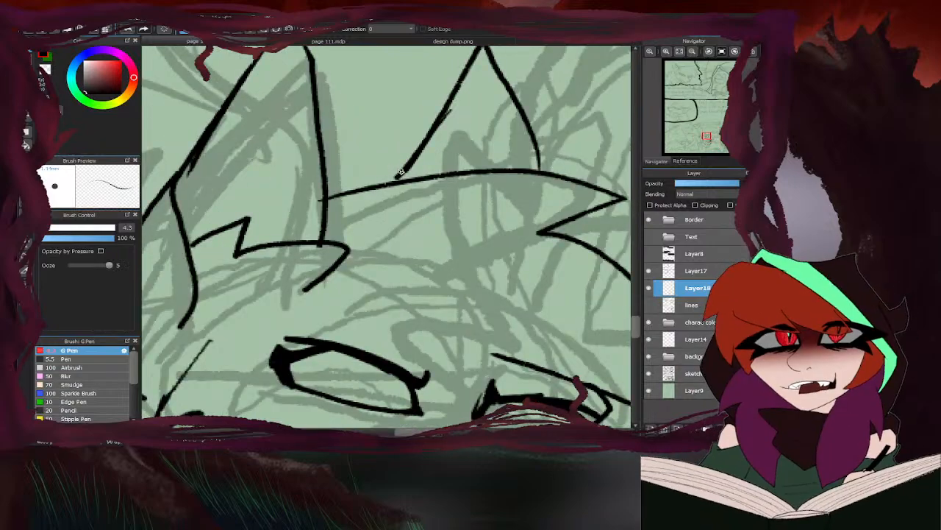
key(e)
drag(328, 250, 319, 248)
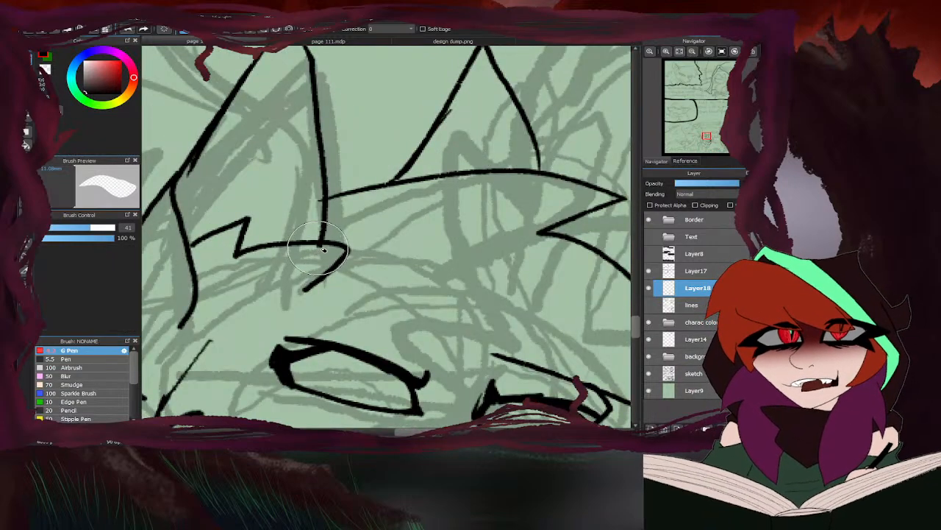
- Erase the upper outer edge of the near ear and redraw it as a smoother curve from the tip to the inner fold
scroll(343, 197, down, 5)
key(b)
key(e)
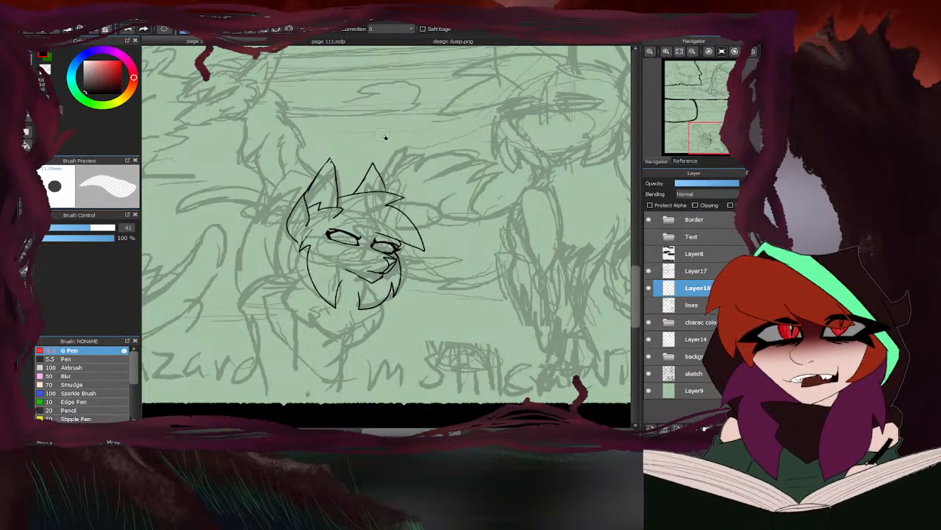
scroll(320, 175, up, 4)
drag(300, 192, 353, 119)
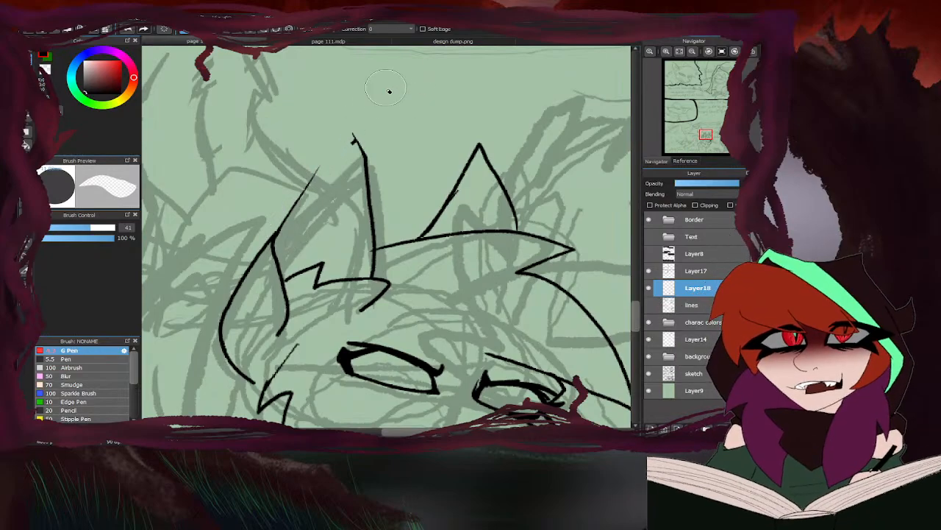
key(b)
mouse_move(363, 155)
mouse_down()
mouse_move(351, 131)
mouse_move(302, 184)
mouse_move(272, 235)
mouse_up()
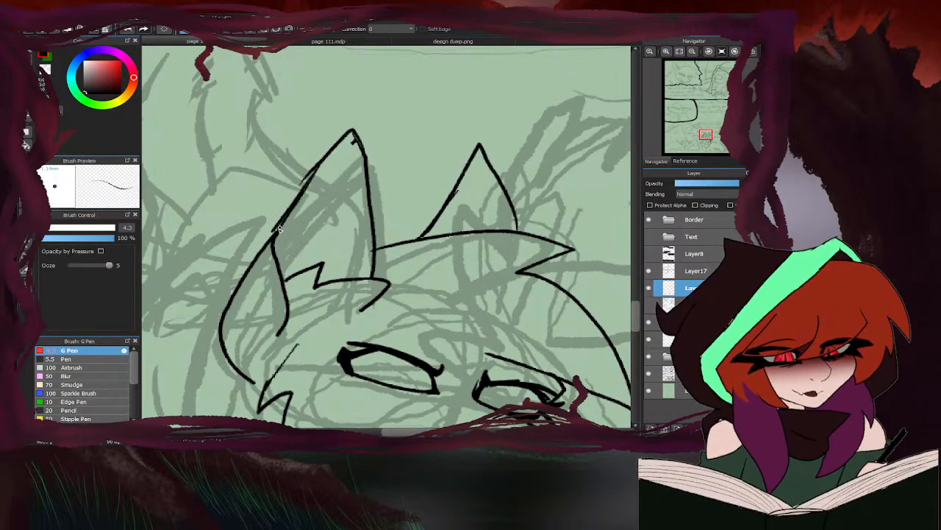
- Check the Short-tail design and ink the front edge of the chest fur below the chin, ending in a small notch
scroll(340, 231, down, 5)
click(396, 41)
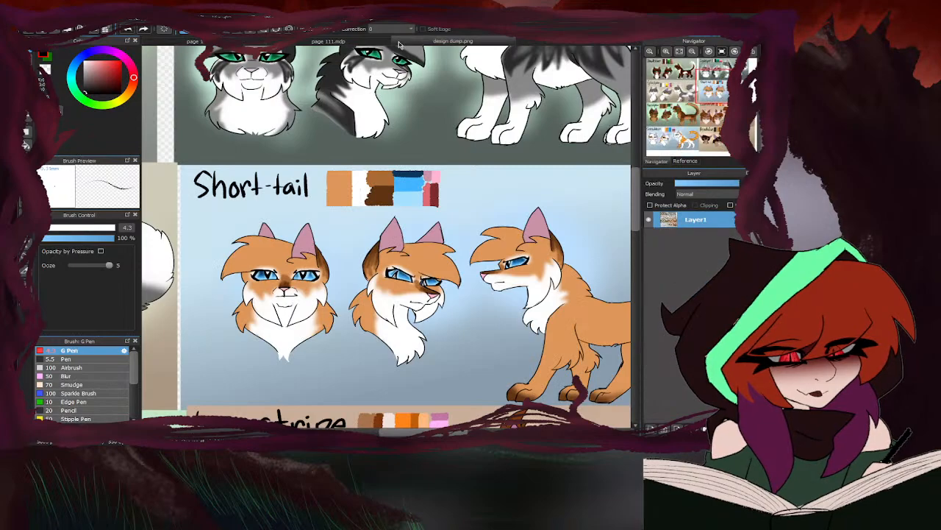
click(203, 41)
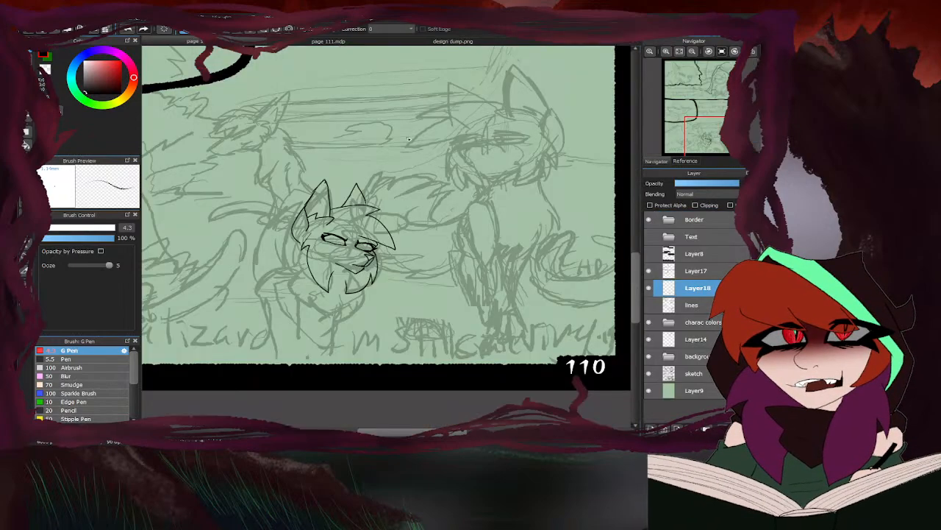
scroll(350, 230, down, 3)
scroll(361, 249, up, 6)
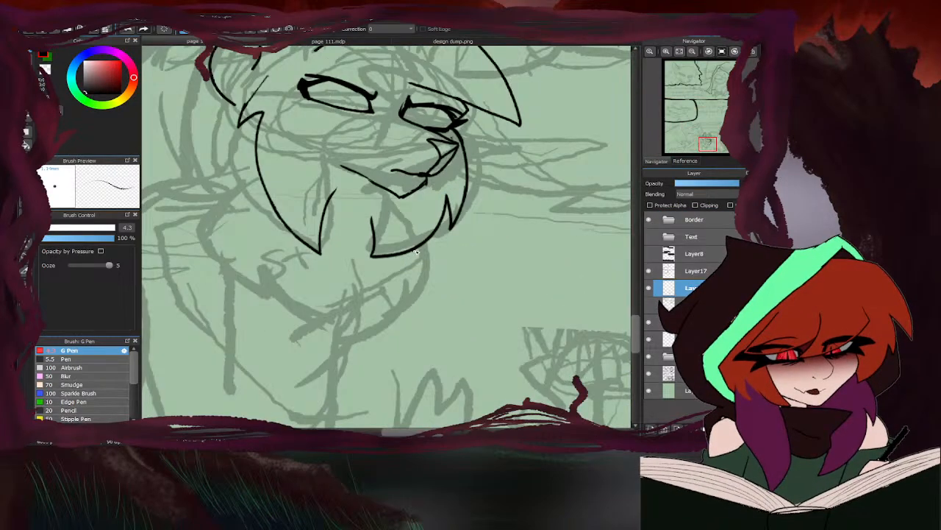
mouse_move(416, 249)
mouse_down()
mouse_move(424, 288)
mouse_move(406, 302)
mouse_up()
- Recheck the Short-tail design, ink the notched back edge of the chest ruff and join both sides at a lower point
click(395, 42)
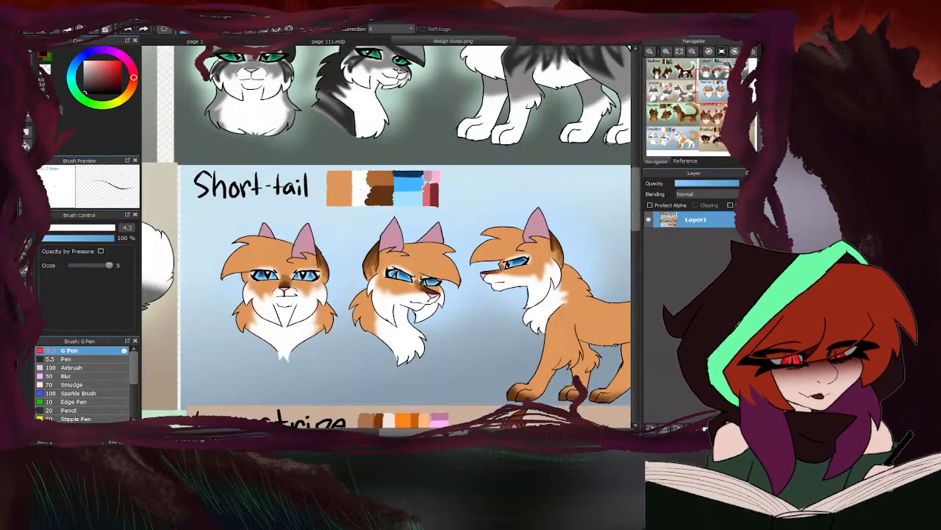
click(249, 42)
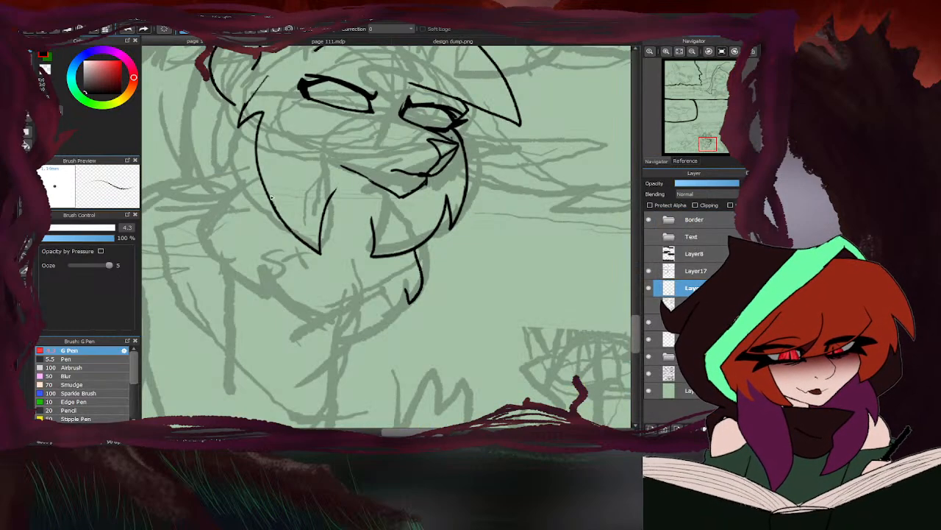
mouse_move(240, 171)
mouse_down()
mouse_move(204, 224)
mouse_move(217, 222)
mouse_move(283, 303)
mouse_move(338, 334)
mouse_up()
drag(406, 290, 333, 343)
scroll(387, 313, down, 4)
scroll(304, 221, up, 4)
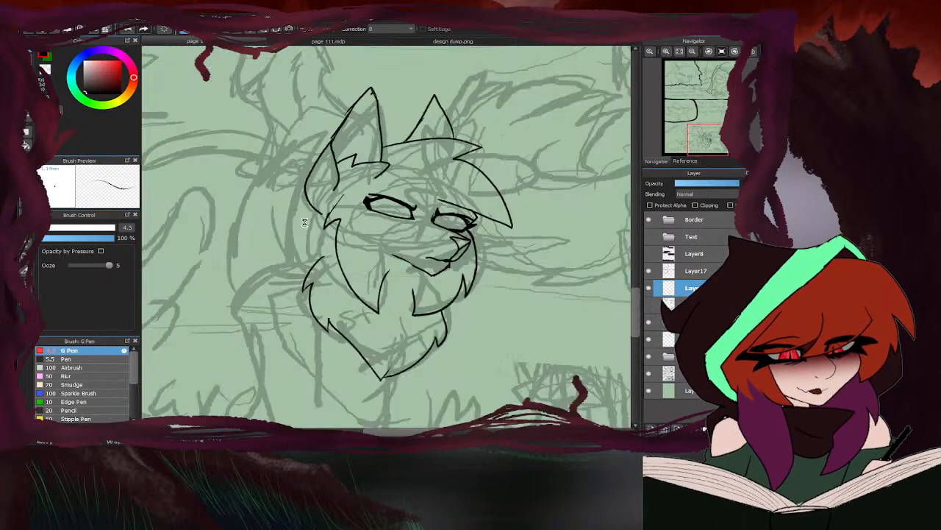
- Ink jagged neck fur from the near ear's base down to the chest ruff, following the Short-tail design
drag(328, 209, 300, 250)
scroll(325, 156, down, 2)
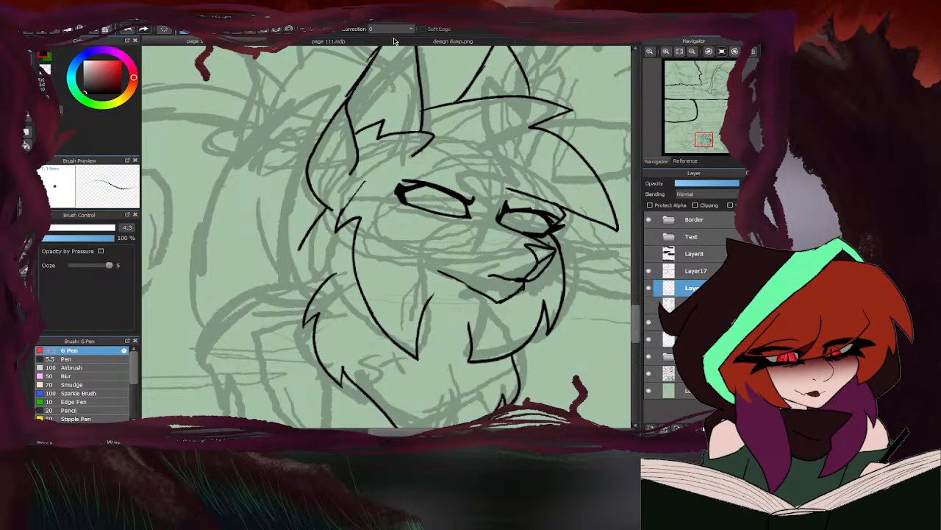
click(396, 42)
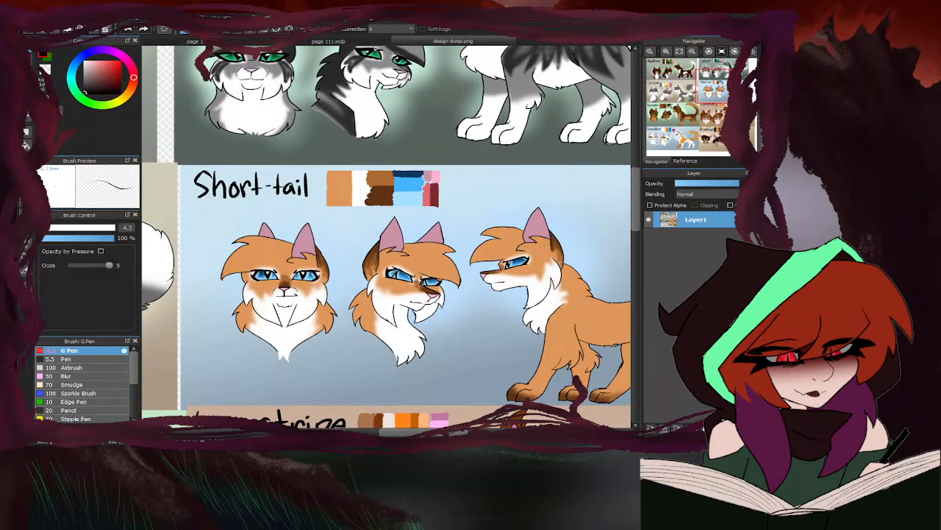
click(254, 42)
mouse_move(333, 209)
mouse_down()
mouse_move(306, 265)
mouse_move(323, 251)
mouse_up()
mouse_move(324, 251)
mouse_down()
mouse_move(309, 312)
mouse_move(328, 295)
mouse_up()
- Erase the extra straight line outside the neck fur just below the near ear
key(e)
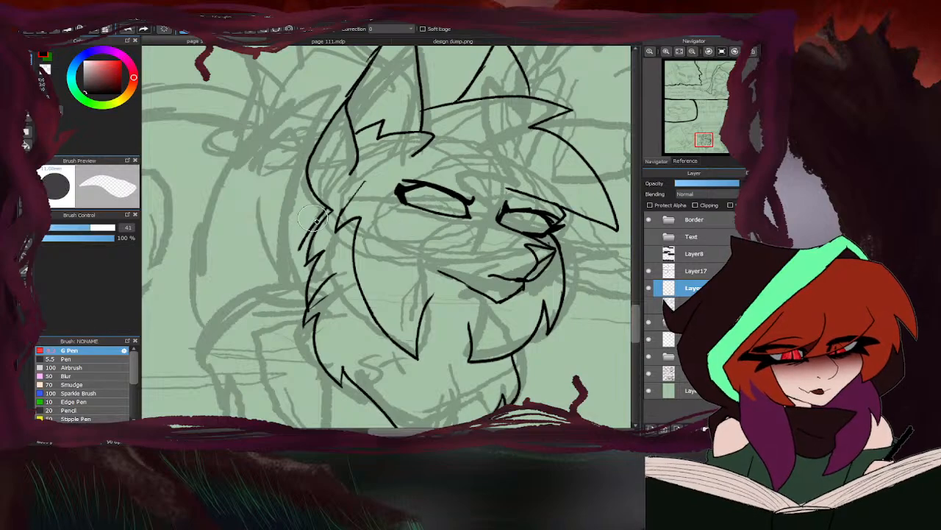
mouse_move(317, 222)
mouse_down()
mouse_move(296, 245)
mouse_move(301, 261)
mouse_move(317, 206)
mouse_up()
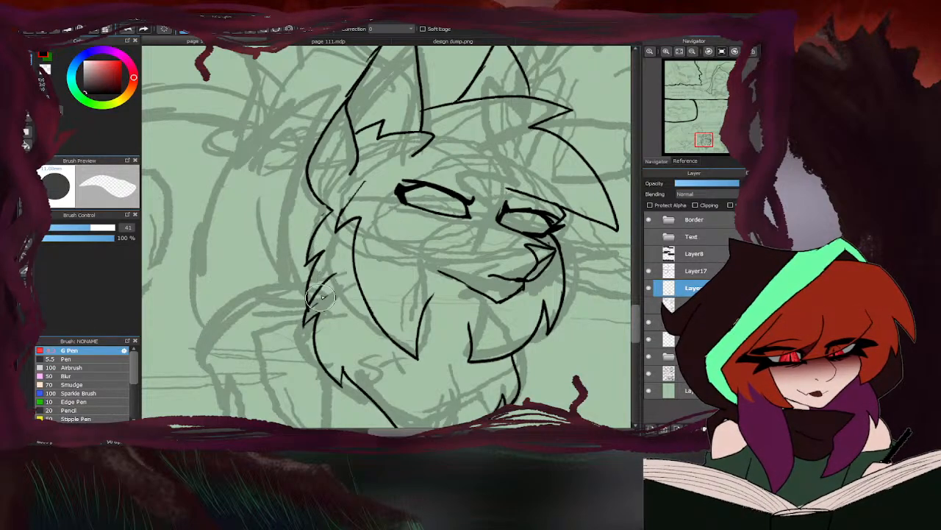
key(b)
scroll(336, 202, up, 2)
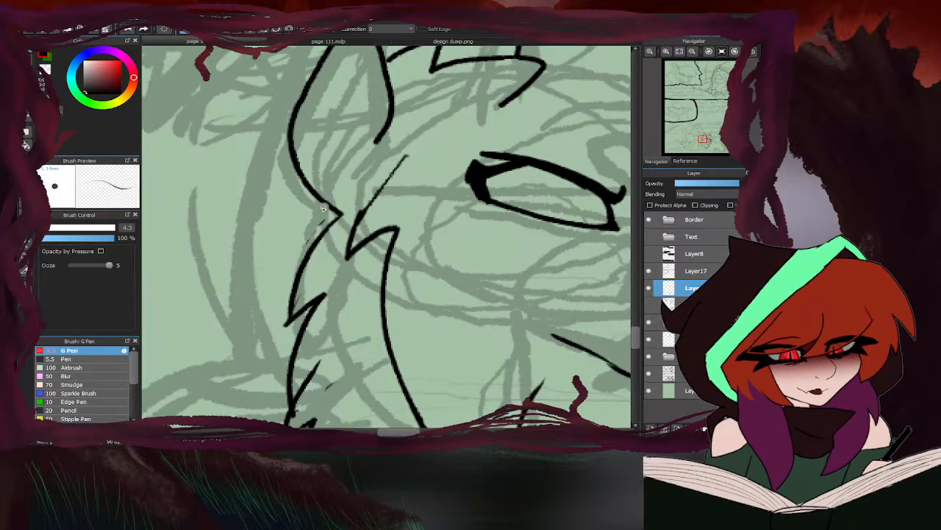
- Ink two curved shoulder lines out from the neck fur and check them against Layer8's black foreground
scroll(331, 213, down, 5)
scroll(349, 234, up, 4)
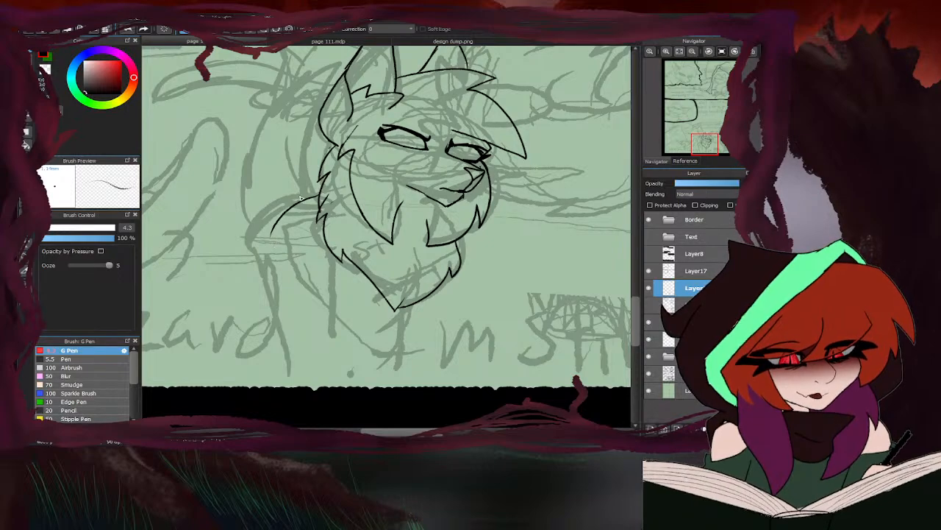
mouse_move(298, 199)
mouse_down()
mouse_move(265, 216)
mouse_move(310, 197)
mouse_move(283, 201)
mouse_move(249, 232)
mouse_up()
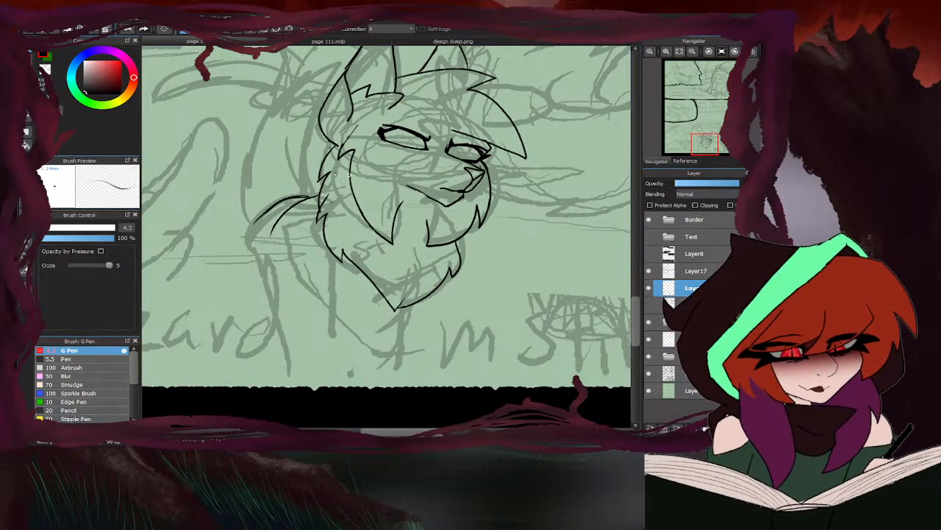
click(649, 253)
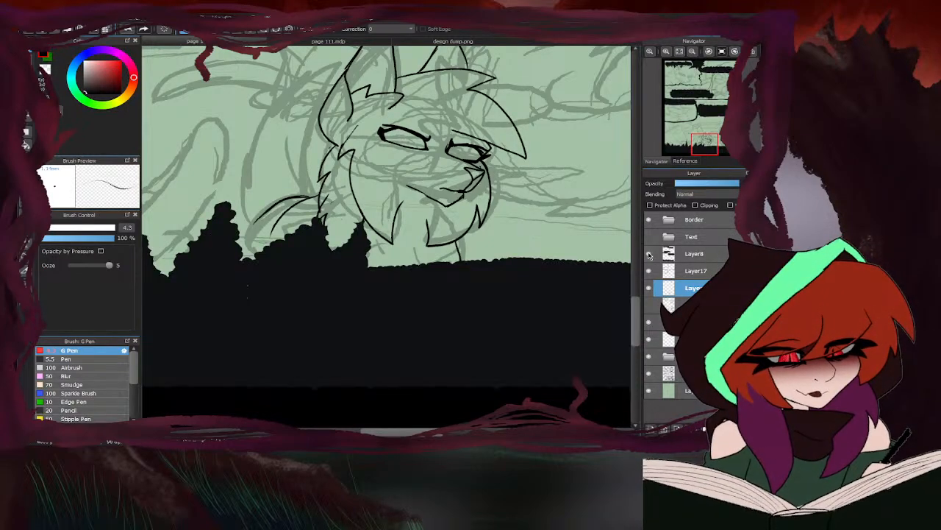
click(653, 253)
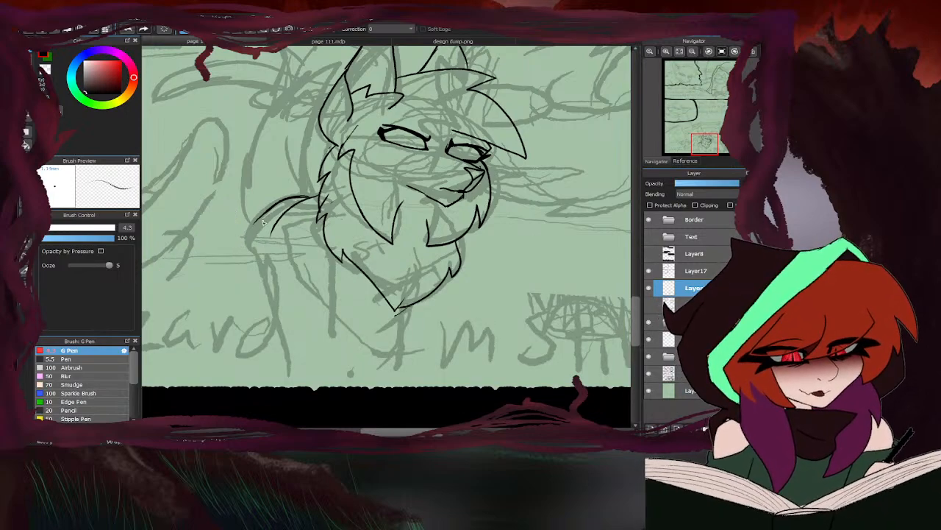
- Extend both shoulder lines downward, check them against Layer8, and ink the rounded lower body curve beneath the chest
drag(276, 228, 277, 256)
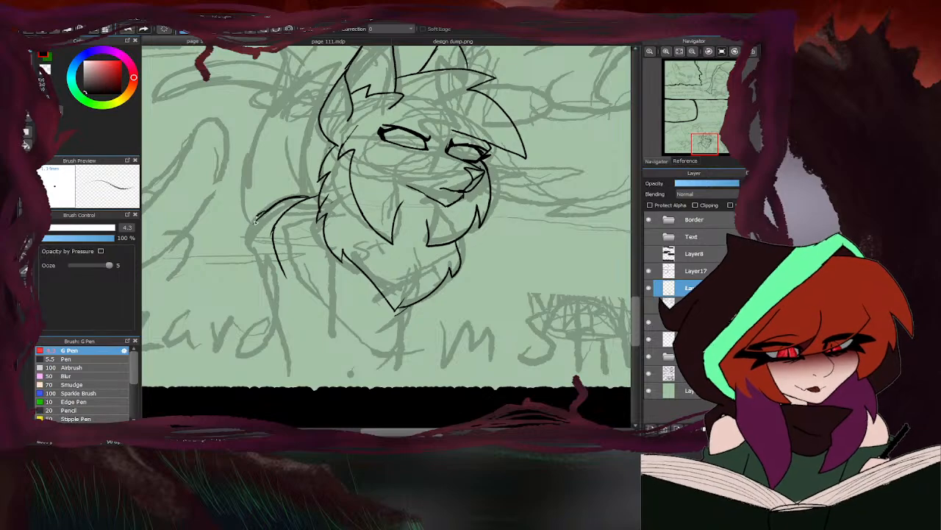
drag(256, 221, 263, 271)
click(650, 255)
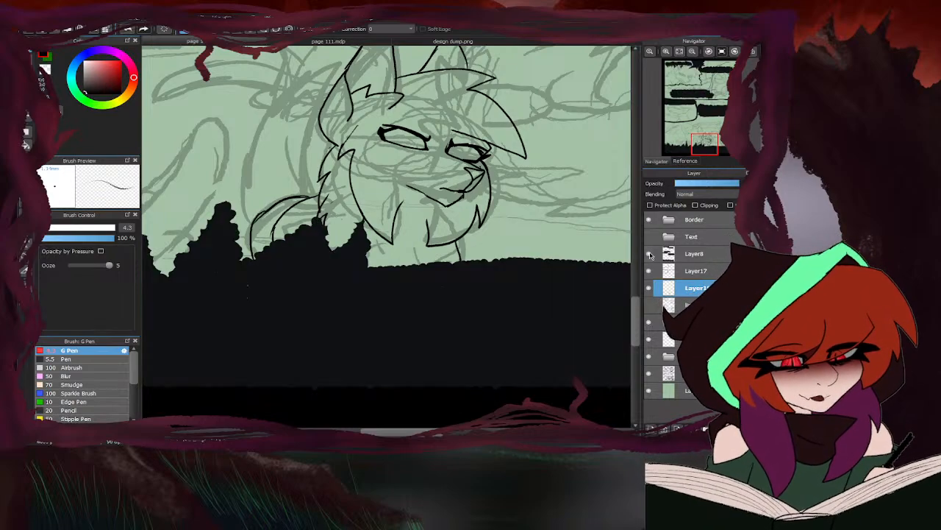
click(650, 256)
mouse_move(267, 285)
mouse_down()
mouse_move(290, 310)
mouse_move(371, 330)
mouse_move(404, 309)
mouse_up()
scroll(366, 297, down, 4)
scroll(344, 254, up, 3)
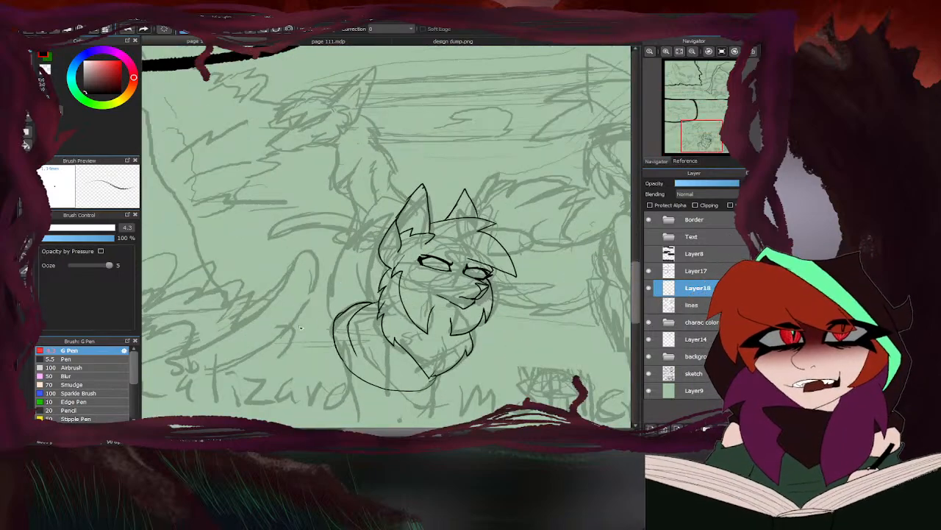
- Check the full-body Short-tail design and ink a jagged outer fur outline arching from the shoulder to the near ear, plus an inner tuft
scroll(399, 259, up, 2)
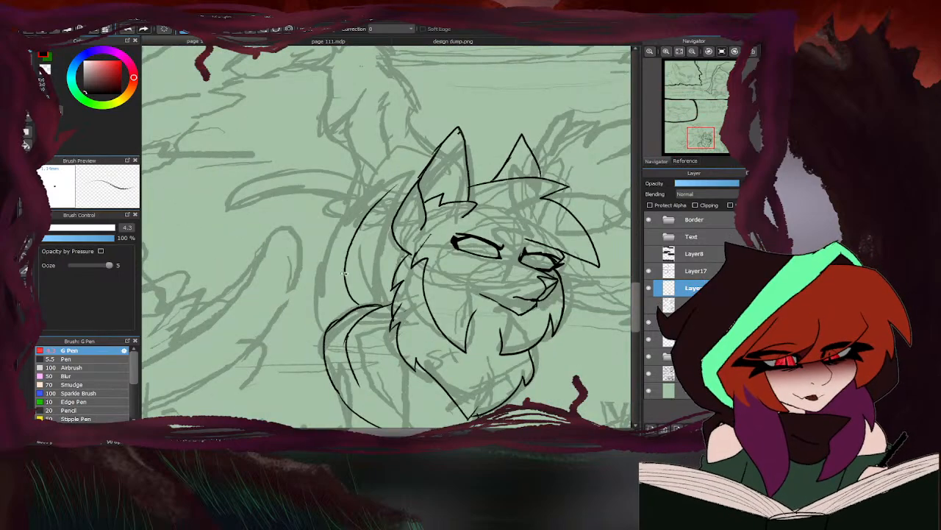
click(406, 42)
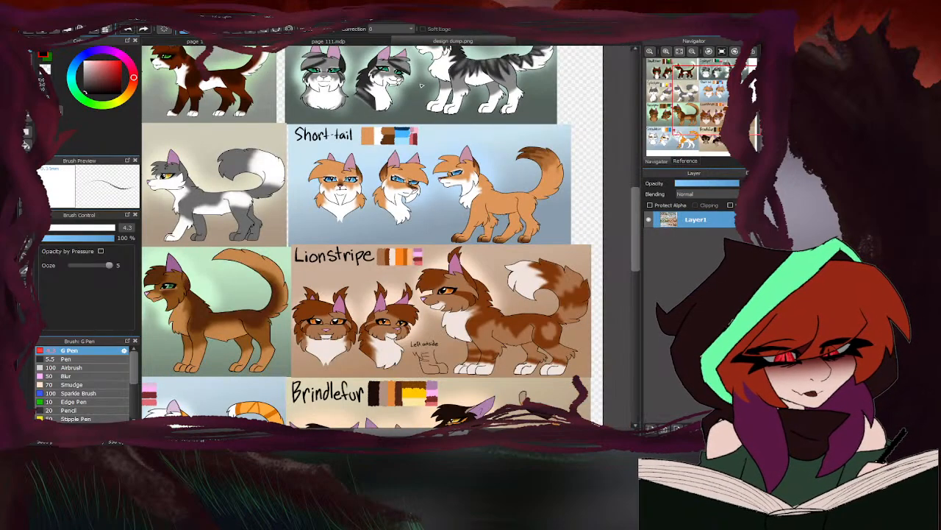
click(324, 41)
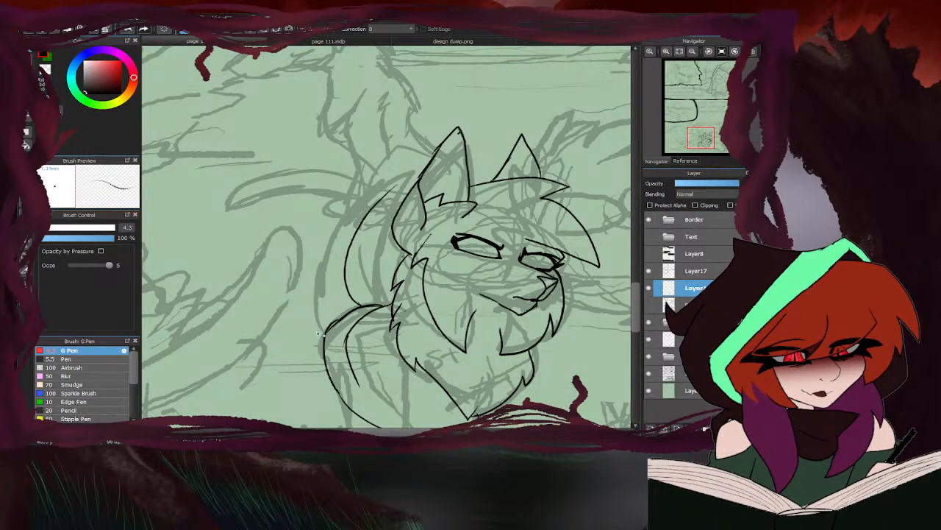
mouse_move(320, 333)
mouse_down()
mouse_move(302, 266)
mouse_move(335, 211)
mouse_move(376, 177)
mouse_move(415, 178)
mouse_up()
drag(354, 246, 393, 215)
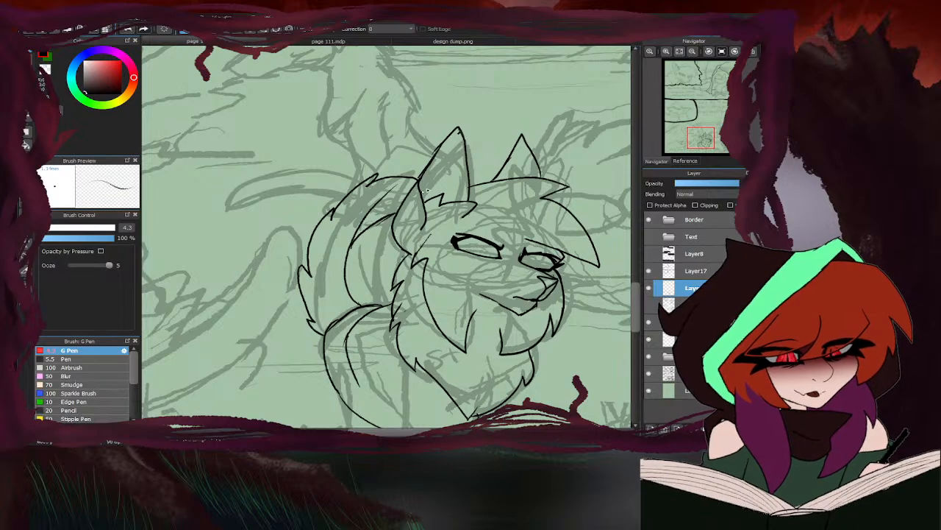
- Erase the overlap where the new inner tuft meets the curved line behind the neck
key(e)
drag(356, 243, 354, 248)
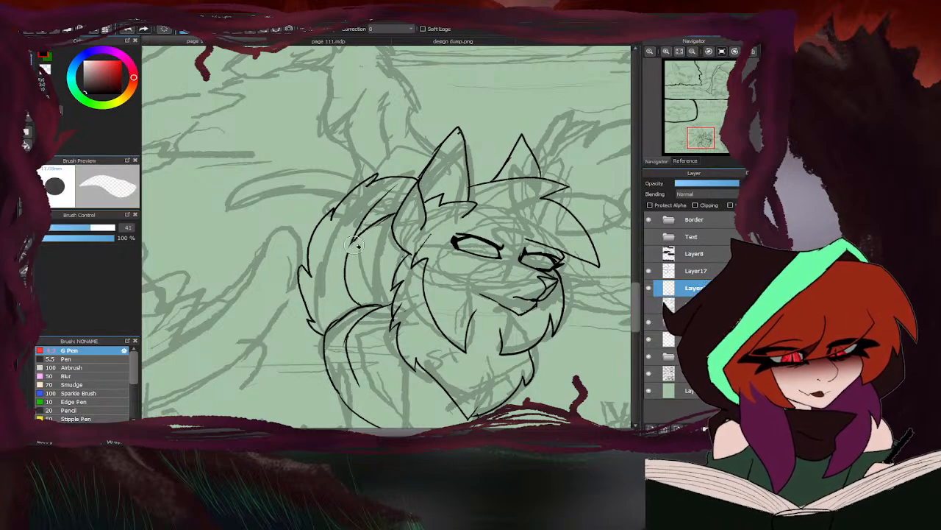
key(b)
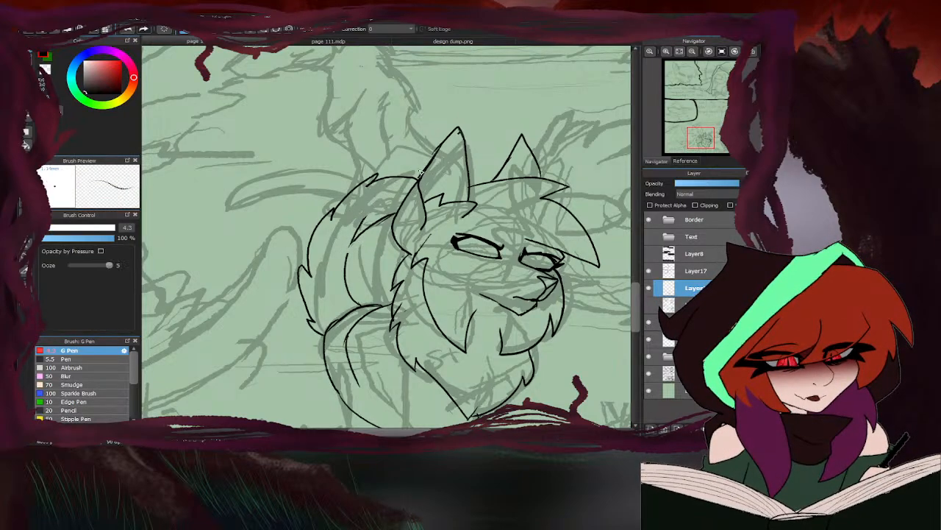
- Ink V-shaped pupil lines inside both the near eye and the far eye
scroll(349, 252, down, 5)
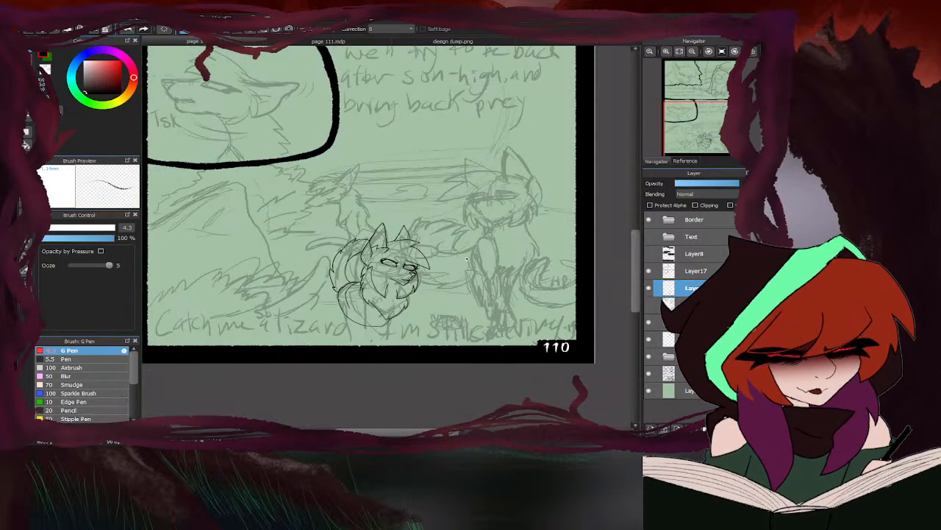
scroll(427, 255, up, 2)
scroll(380, 263, up, 5)
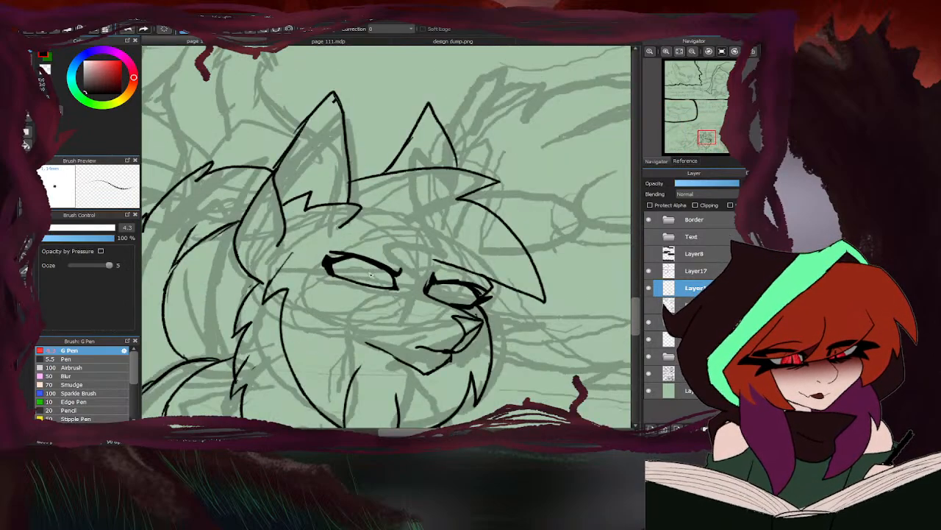
drag(384, 264, 371, 294)
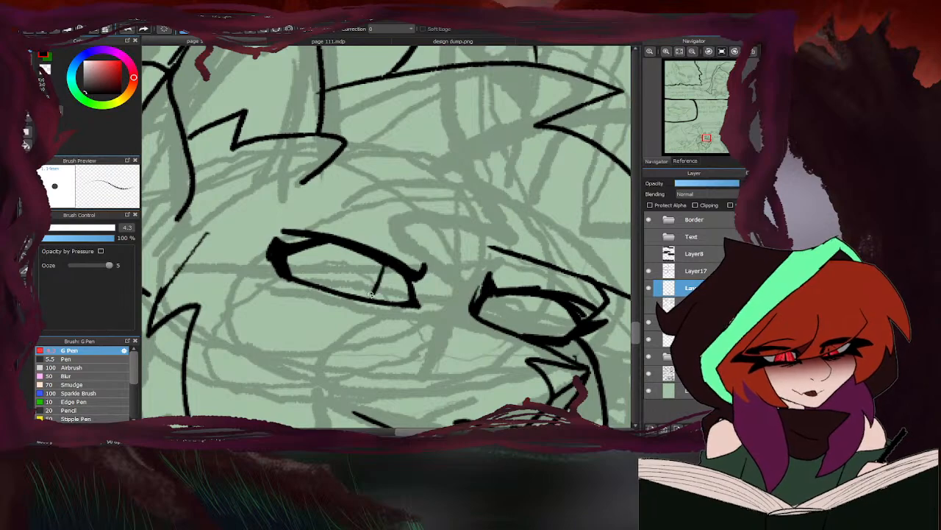
drag(354, 251, 373, 300)
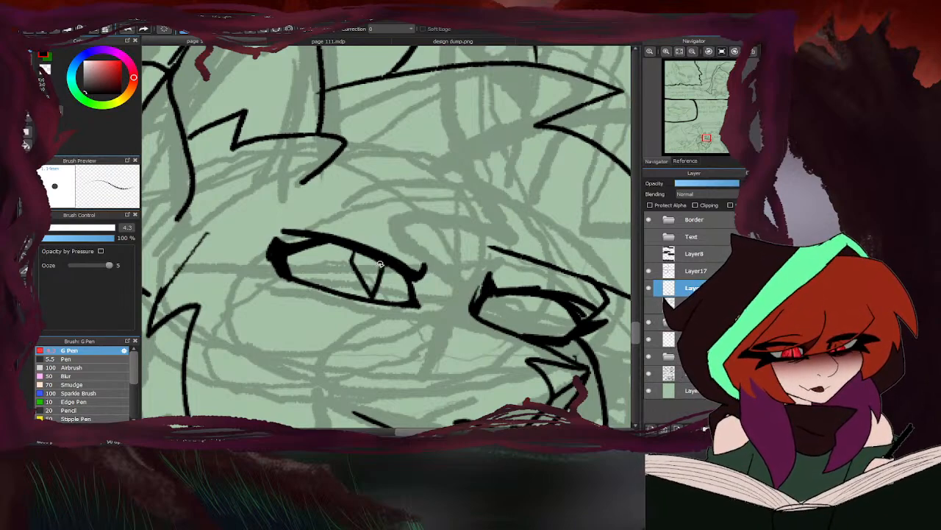
drag(511, 296, 536, 333)
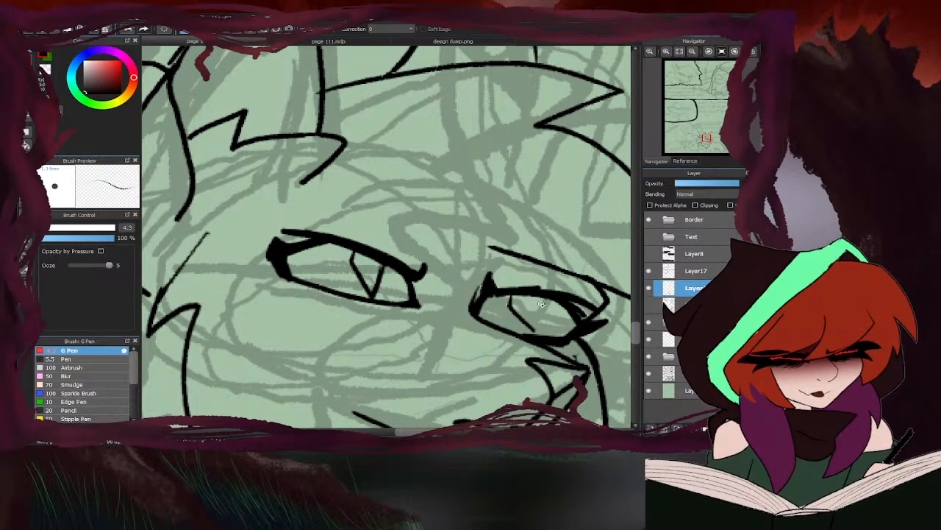
drag(544, 294, 527, 331)
- Go over both sides of the far eye's V-shaped pupil to darken and join them to the lids
scroll(349, 303, down, 5)
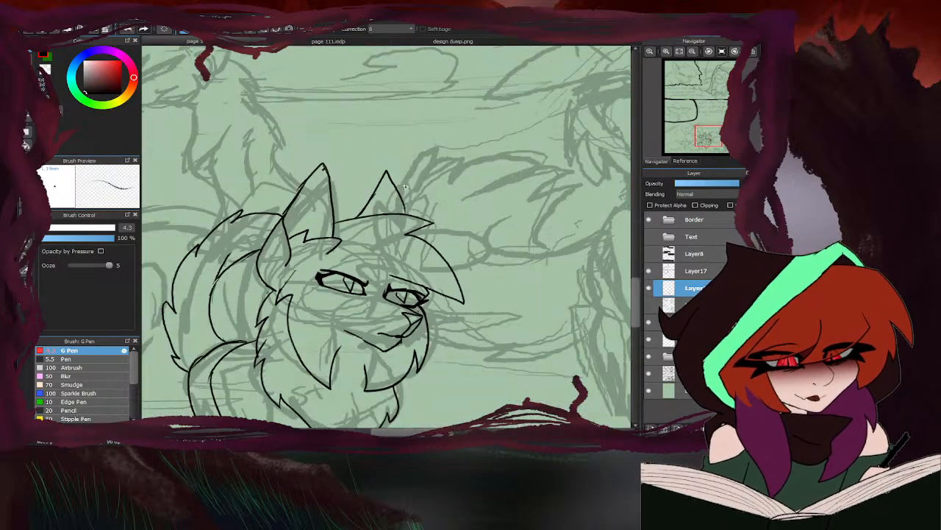
scroll(407, 188, up, 5)
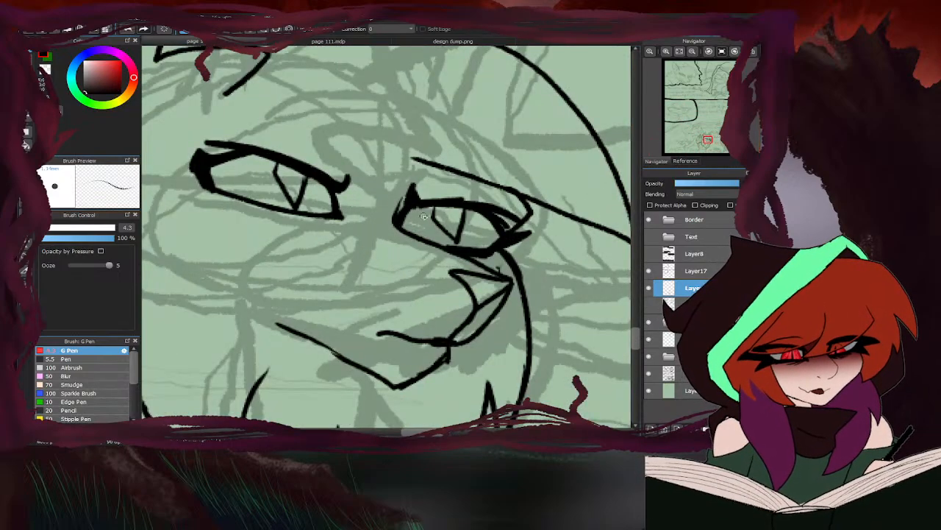
drag(434, 206, 459, 245)
drag(463, 210, 457, 235)
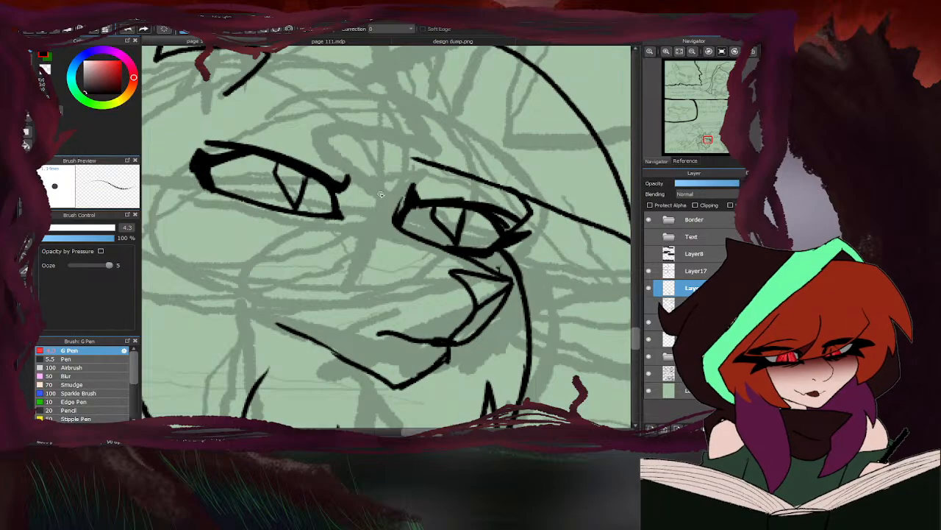
- Check the Short-tail design's eyes and thicken the near eye's V-shaped pupil line
click(406, 42)
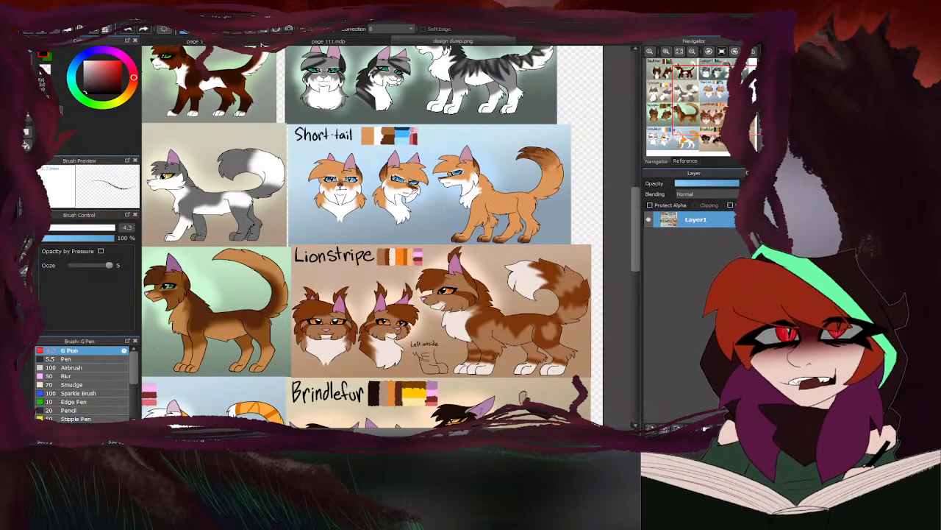
click(328, 41)
scroll(300, 245, up, 4)
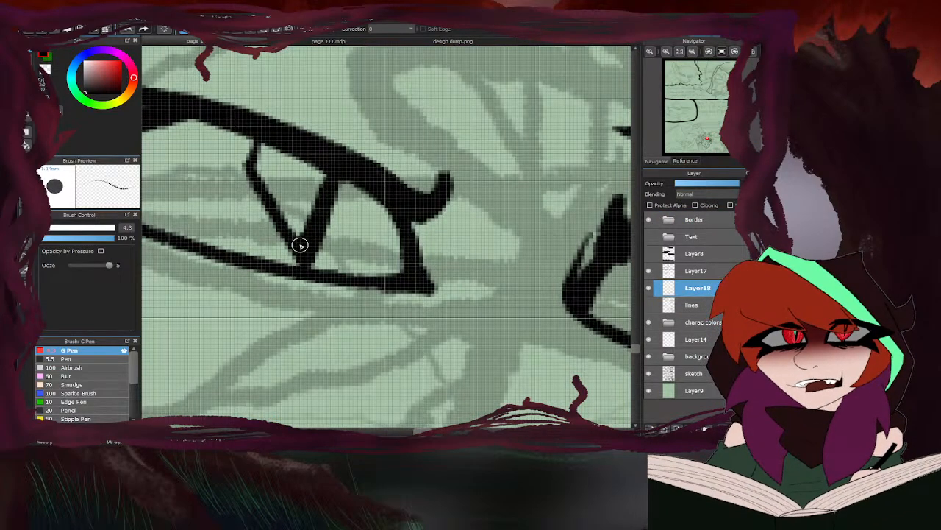
mouse_move(263, 138)
mouse_down()
mouse_move(261, 162)
mouse_move(293, 227)
mouse_up()
scroll(270, 187, down, 4)
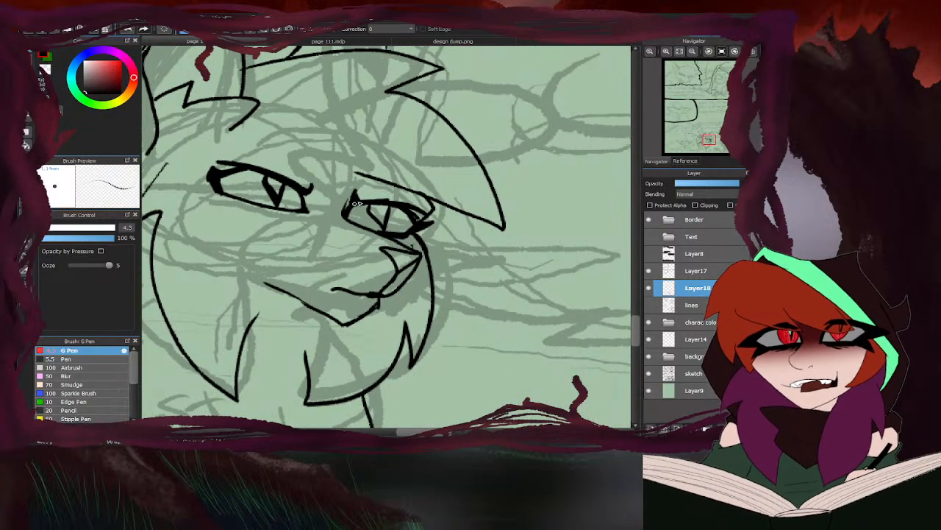
- Thicken the upper lid line of the foreground cat's far eye
scroll(369, 215, up, 4)
mouse_move(380, 181)
mouse_down()
mouse_move(375, 192)
mouse_move(407, 237)
mouse_move(420, 183)
mouse_move(421, 192)
mouse_up()
scroll(391, 241, down, 4)
scroll(383, 241, up, 4)
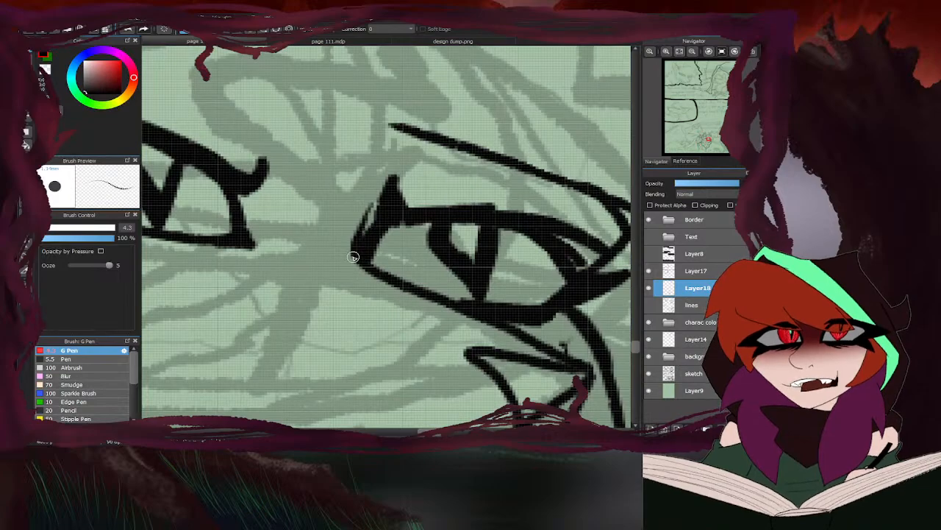
scroll(353, 257, down, 4)
scroll(411, 244, up, 2)
scroll(425, 250, down, 3)
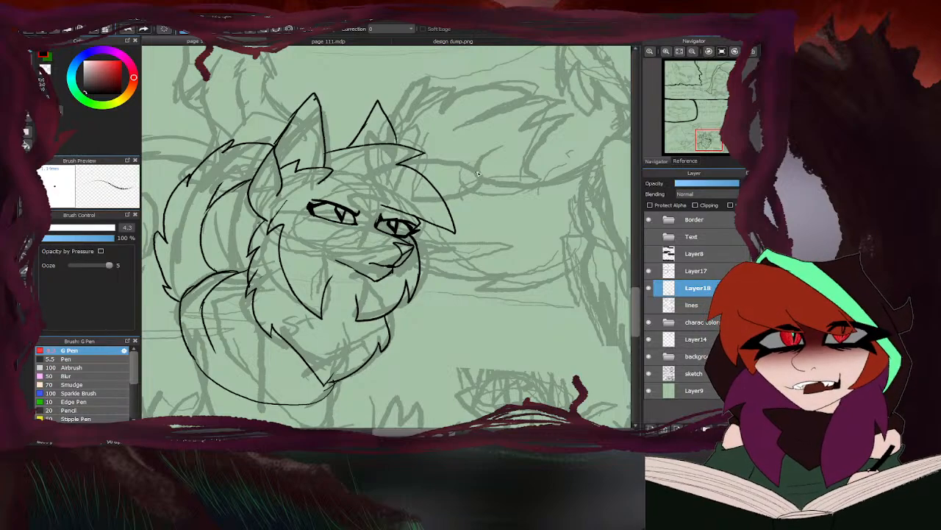
scroll(428, 213, down, 5)
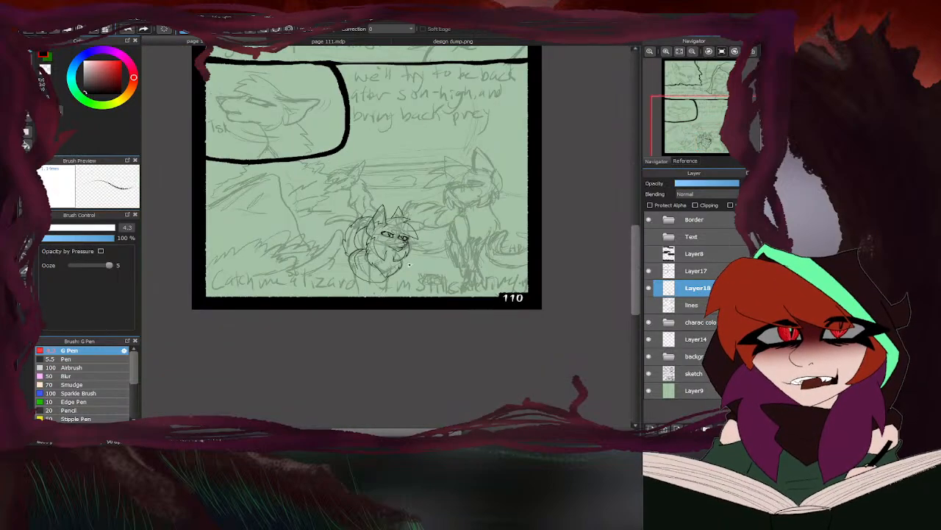
- Show the lines layer, hide the sketch layer, and lower the lines layer's opacity to about half
click(648, 306)
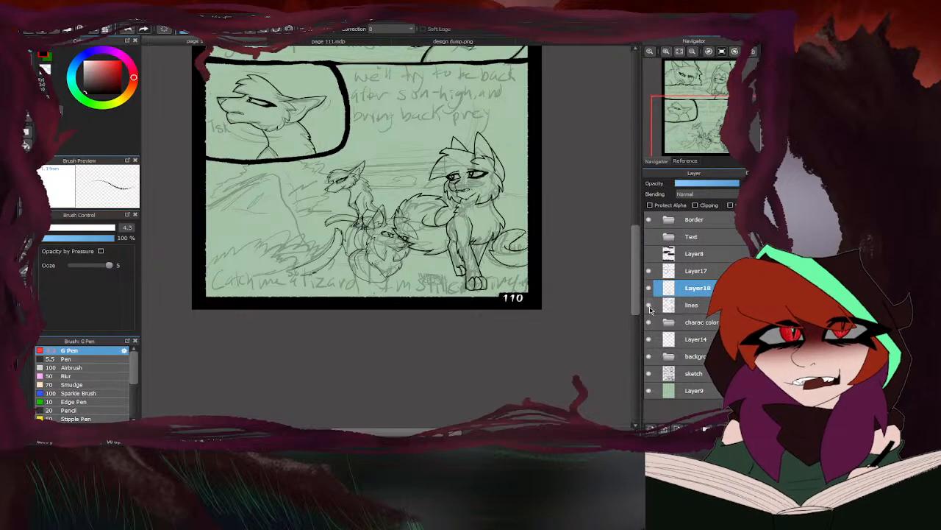
click(649, 373)
click(692, 305)
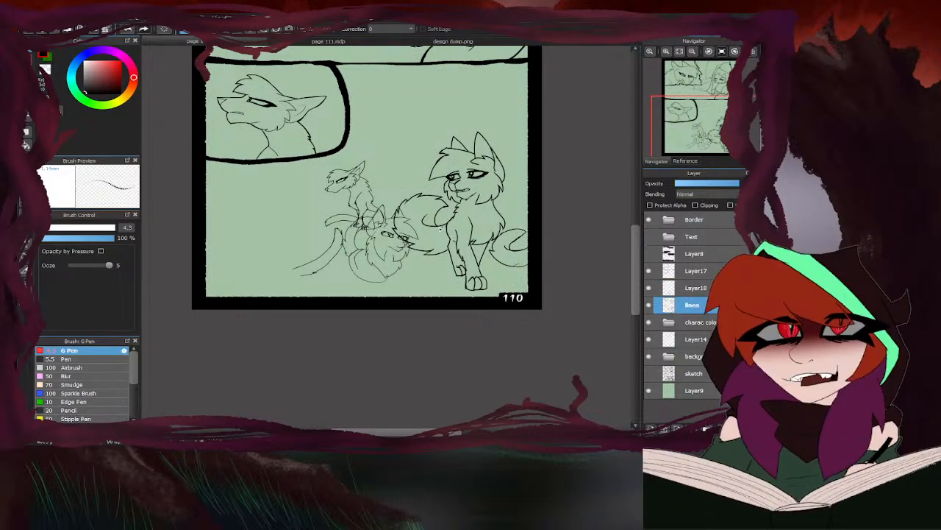
click(705, 184)
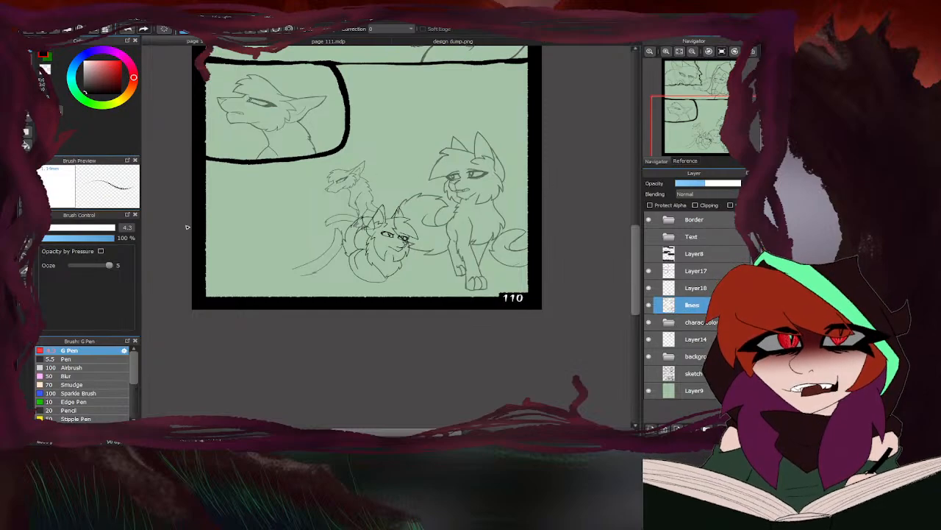
- Erase the background cats' lines on the lines layer where they cross the foreground cat's head and ears
click(29, 60)
scroll(390, 239, up, 6)
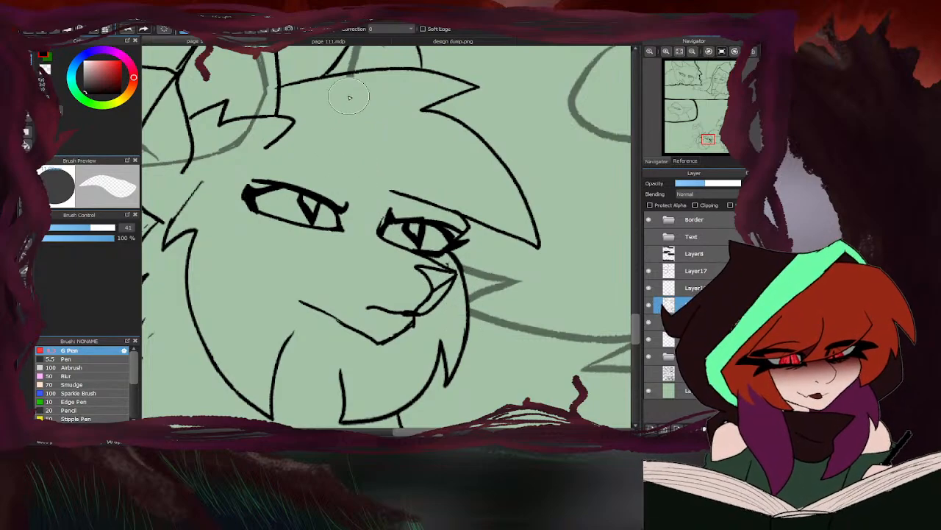
scroll(342, 110, down, 3)
scroll(354, 95, up, 3)
mouse_move(354, 95)
mouse_down()
mouse_move(348, 142)
mouse_move(343, 107)
mouse_up()
scroll(354, 95, down, 3)
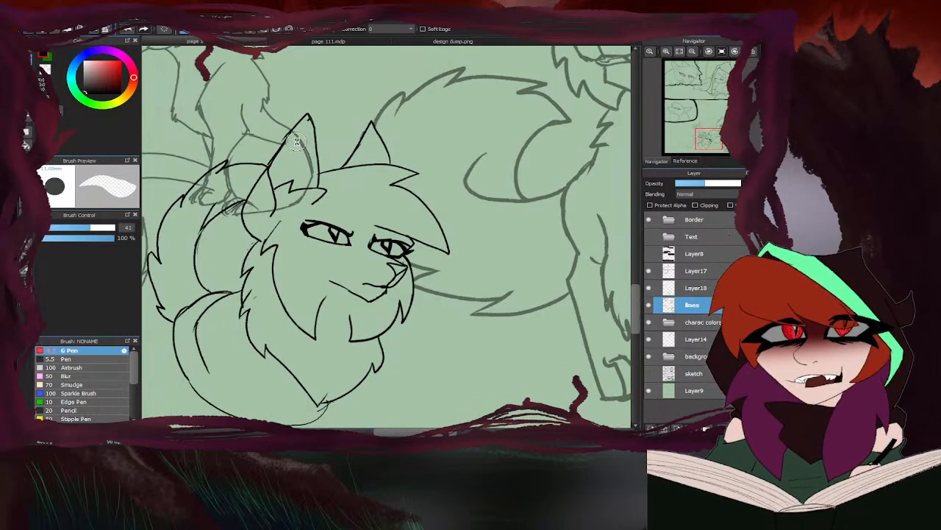
scroll(298, 143, up, 2)
scroll(271, 229, down, 3)
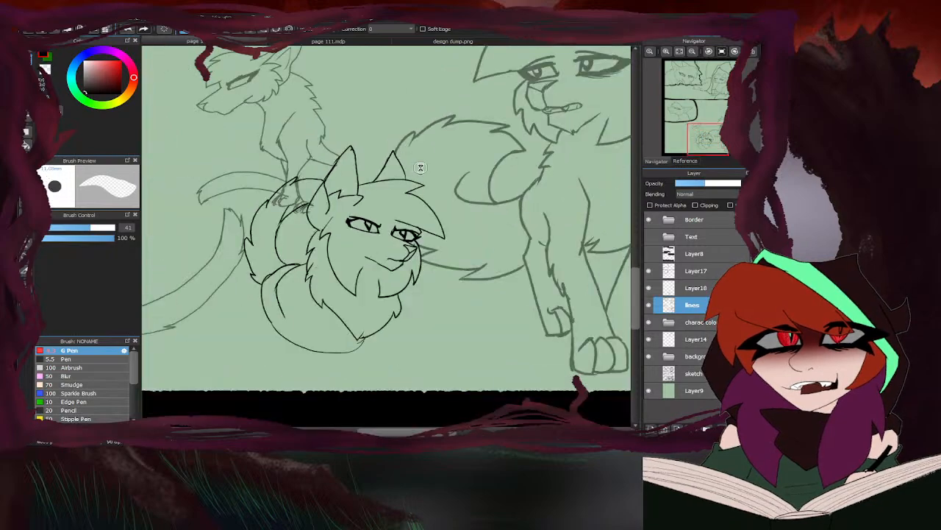
- Erase the seated background cat's leg and paw lines where they overlap the foreground cat's curled body
scroll(338, 197, up, 3)
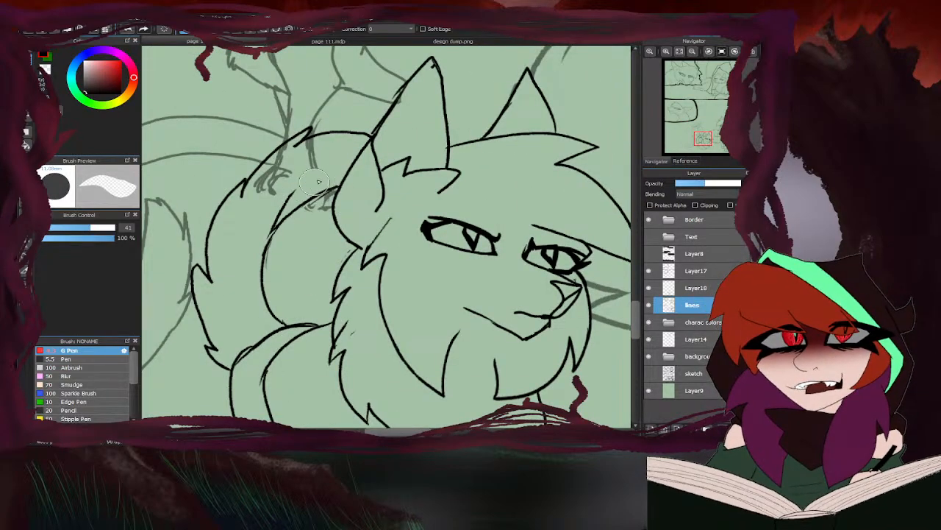
mouse_move(309, 133)
mouse_down()
mouse_move(286, 150)
mouse_move(258, 206)
mouse_up()
scroll(257, 206, down, 4)
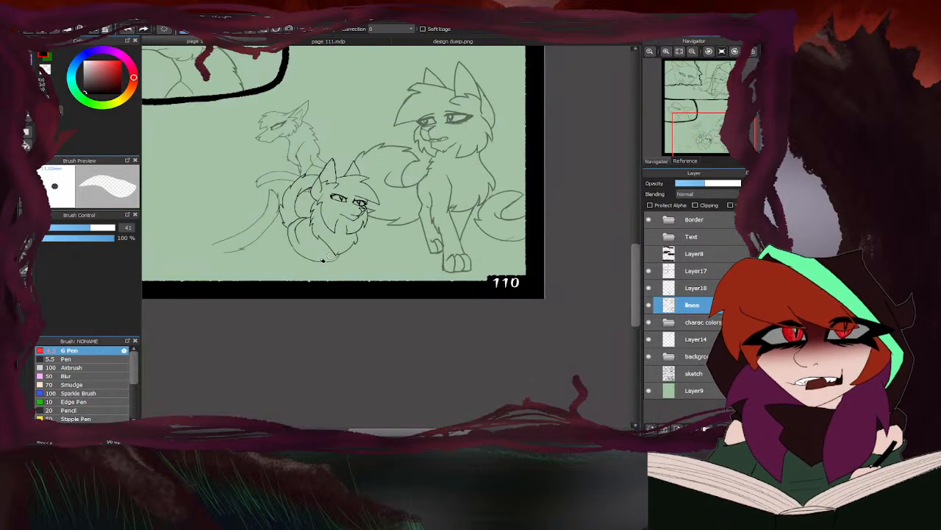
scroll(297, 234, up, 3)
scroll(277, 222, down, 3)
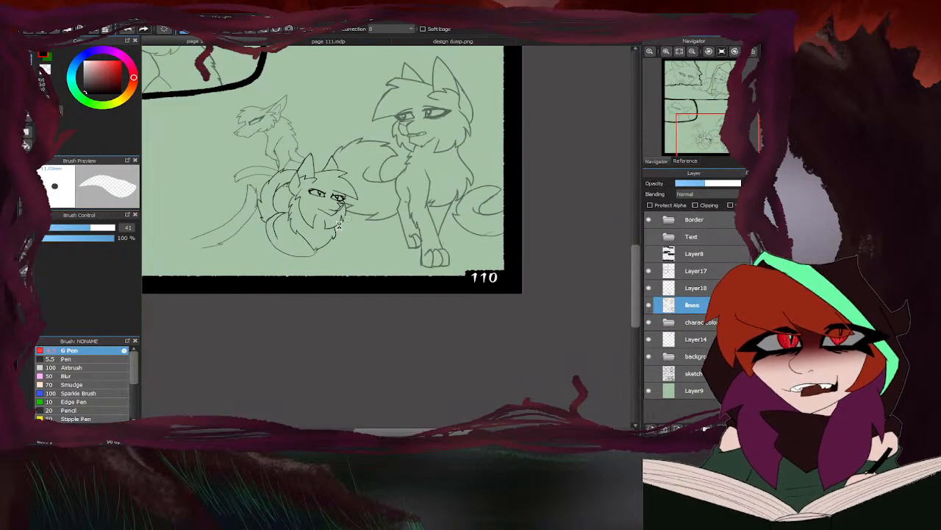
scroll(324, 232, down, 3)
scroll(262, 206, up, 2)
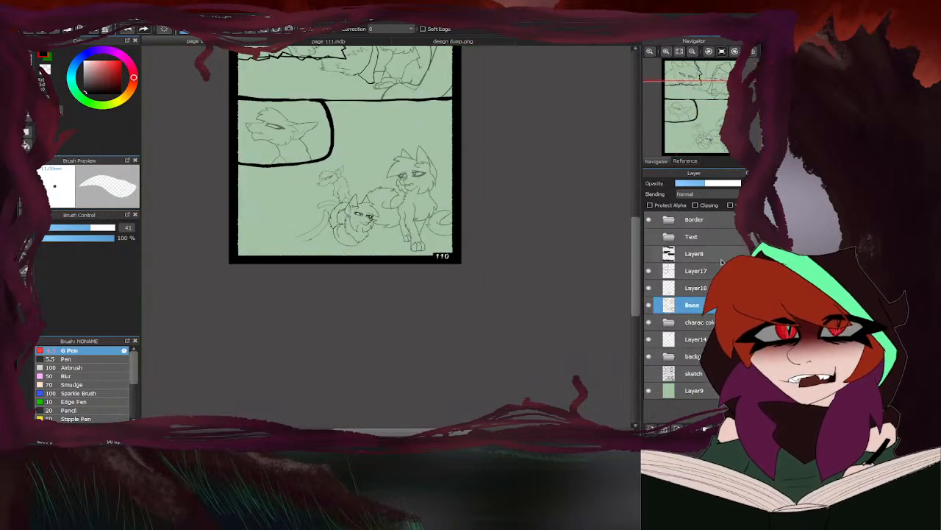
- Restore the lines layer to full opacity and merge Layer18 down into it
click(738, 184)
click(707, 287)
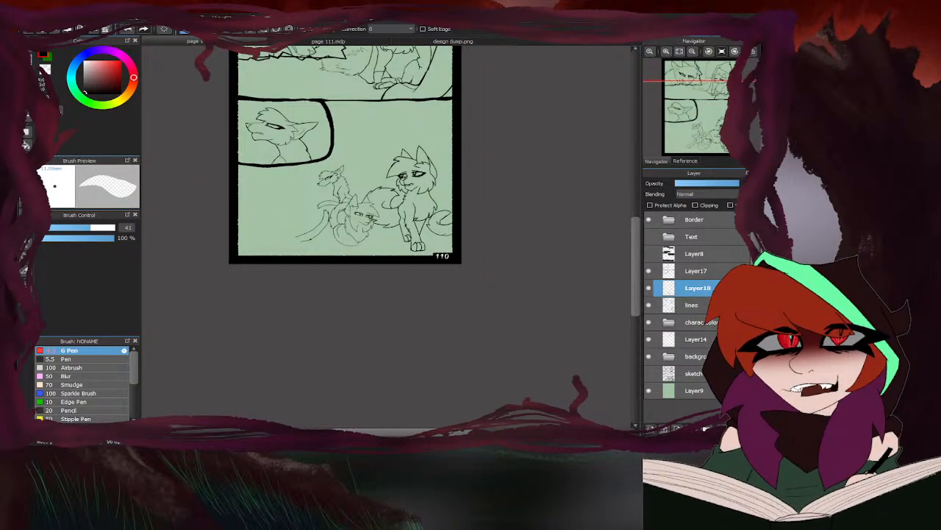
click(733, 429)
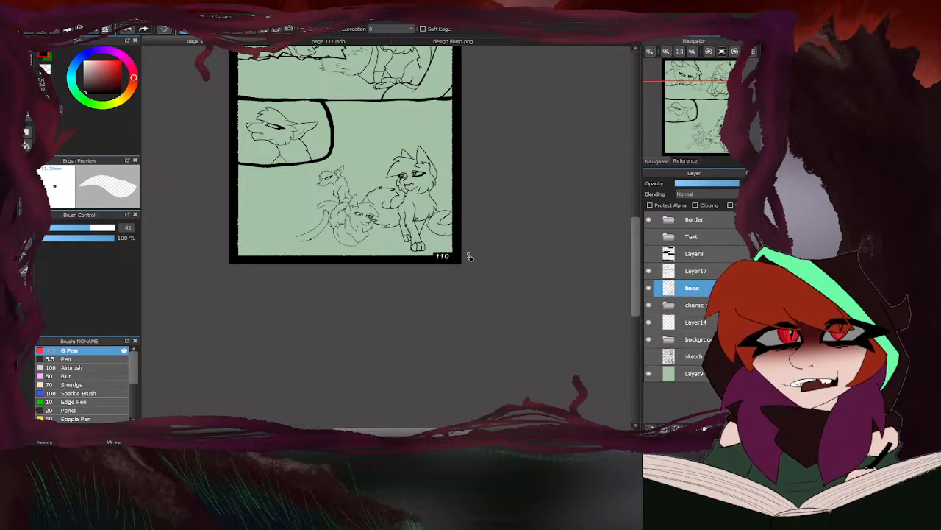
- Thicken the foreground cat's far ear and pointed forehead tuft with the G Pen at size 13.3
scroll(414, 326, down, 1)
scroll(380, 316, up, 2)
scroll(379, 316, up, 1)
key(b)
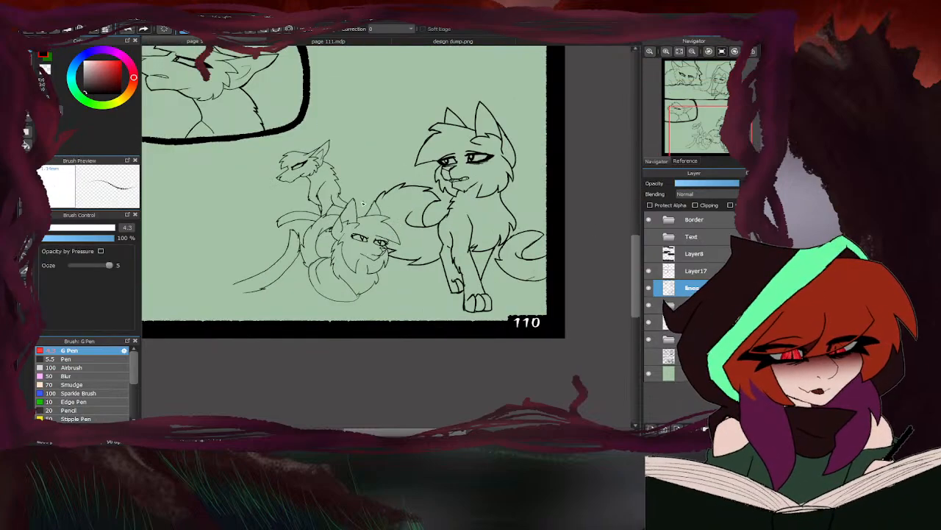
scroll(363, 203, up, 2)
scroll(398, 210, up, 3)
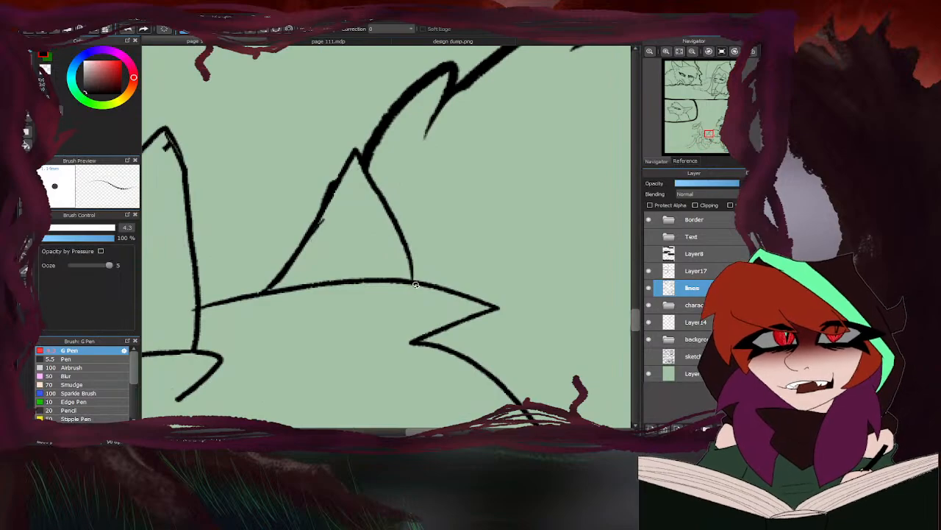
mouse_move(416, 285)
mouse_down()
mouse_move(385, 186)
mouse_move(356, 155)
mouse_up()
mouse_move(409, 241)
mouse_down()
mouse_move(360, 162)
mouse_move(392, 207)
mouse_up()
click(57, 228)
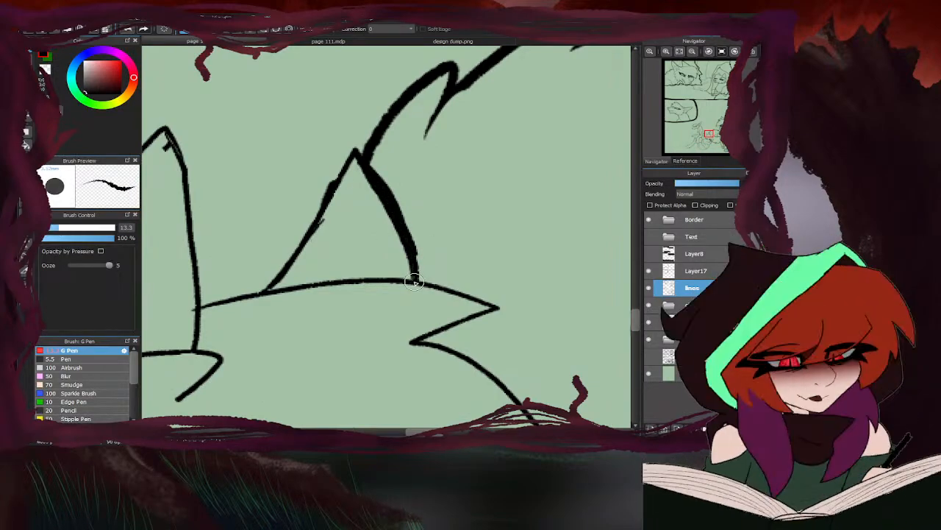
mouse_move(411, 280)
mouse_down()
mouse_move(468, 294)
mouse_move(474, 321)
mouse_move(413, 343)
mouse_up()
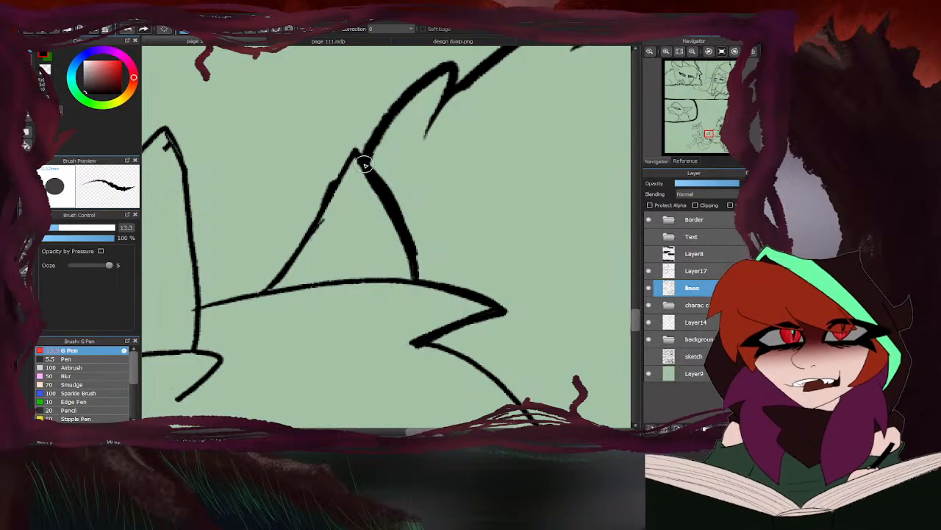
mouse_move(360, 156)
mouse_down()
mouse_move(331, 181)
mouse_move(265, 284)
mouse_move(196, 305)
mouse_up()
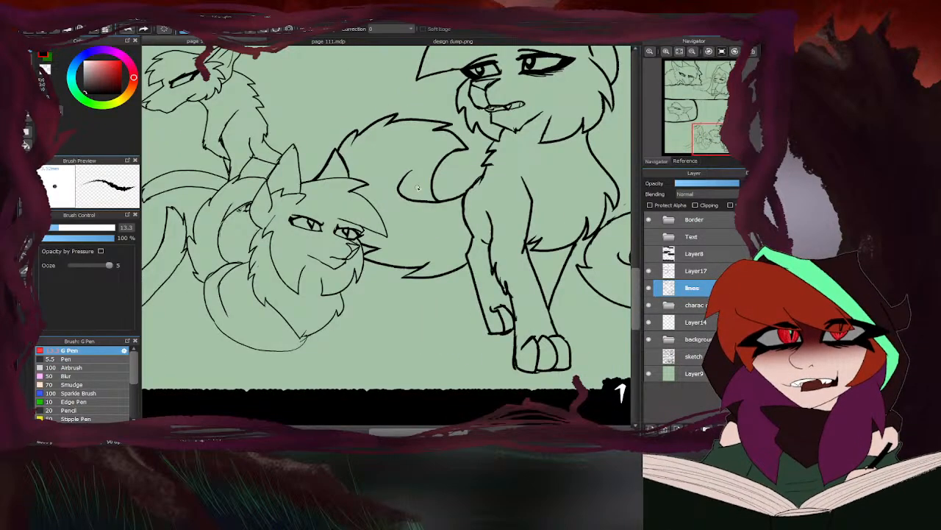
- Thicken the outer edge of the foreground cat's fringe and the cheek fur outline from the muzzle to the chin
scroll(370, 203, up, 4)
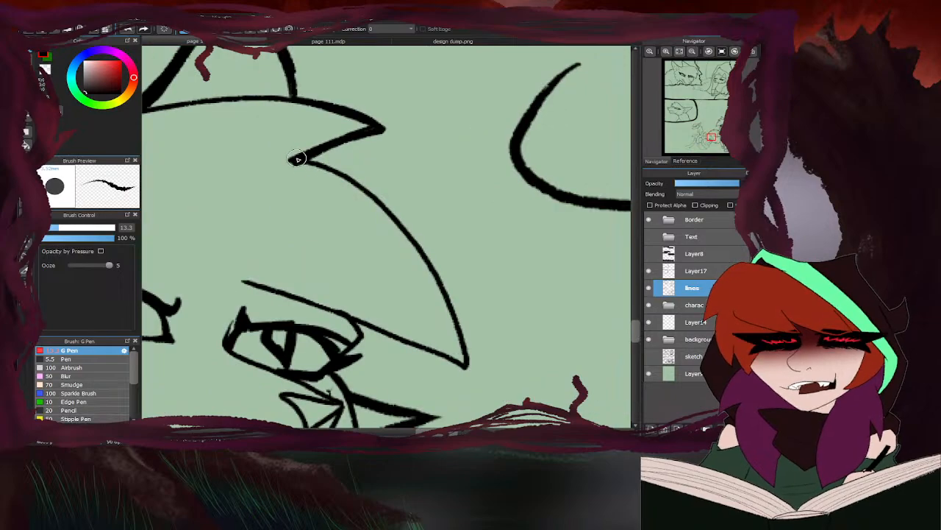
mouse_move(302, 159)
mouse_down()
mouse_move(359, 184)
mouse_move(405, 228)
mouse_move(438, 285)
mouse_move(464, 363)
mouse_move(355, 319)
mouse_move(341, 360)
mouse_up()
scroll(359, 210, down, 4)
scroll(338, 303, up, 5)
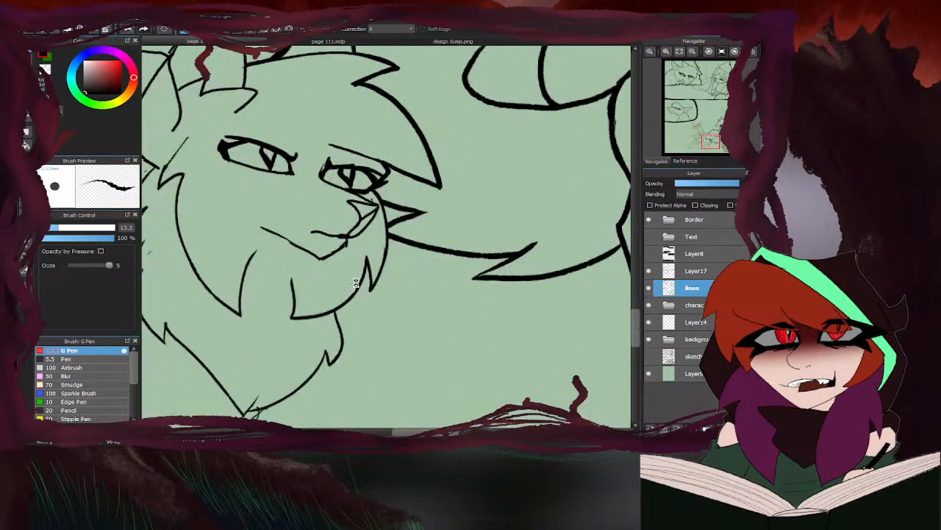
mouse_move(393, 138)
mouse_down()
mouse_move(403, 184)
mouse_move(417, 316)
mouse_move(400, 374)
mouse_move(369, 420)
mouse_move(355, 333)
mouse_up()
drag(409, 354, 391, 379)
scroll(409, 283, down, 4)
scroll(398, 304, up, 4)
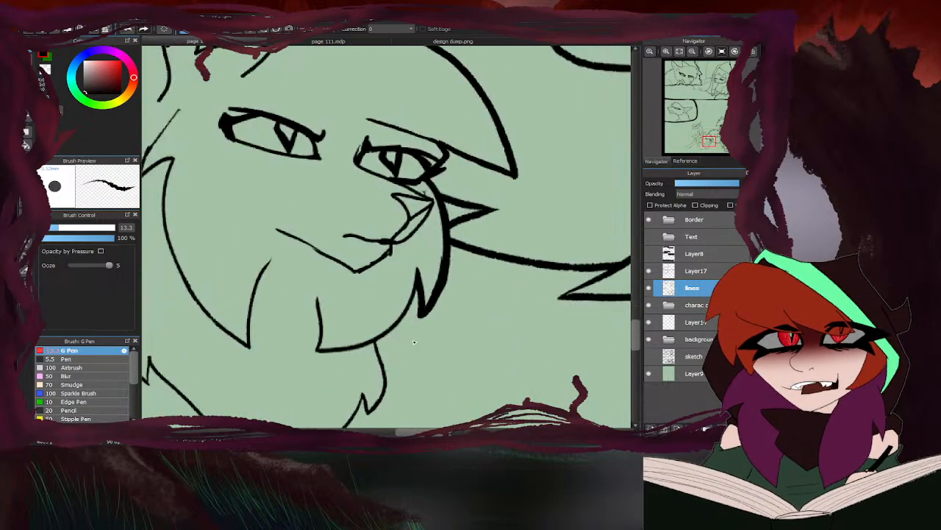
mouse_move(427, 291)
mouse_down()
mouse_move(420, 248)
mouse_move(379, 332)
mouse_move(350, 359)
mouse_up()
scroll(368, 338, down, 4)
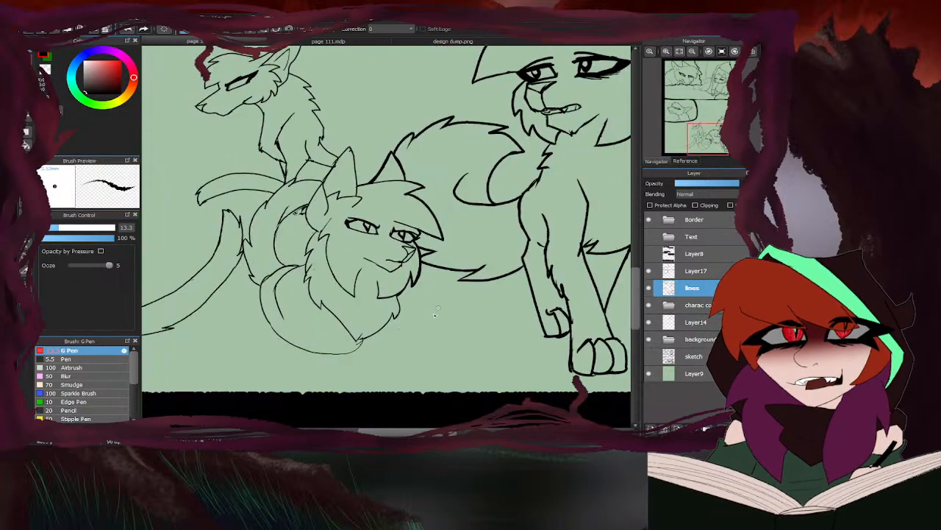
- Thicken both sides of the foreground cat's near ear and the upper back contour behind it
scroll(395, 308, up, 2)
scroll(391, 289, down, 3)
scroll(368, 182, up, 5)
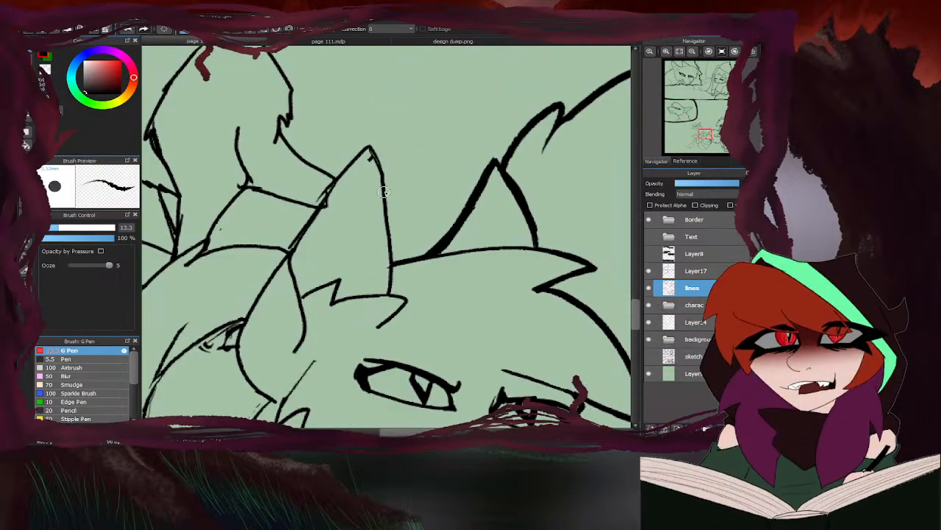
mouse_move(393, 255)
mouse_down()
mouse_move(371, 149)
mouse_move(285, 259)
mouse_up()
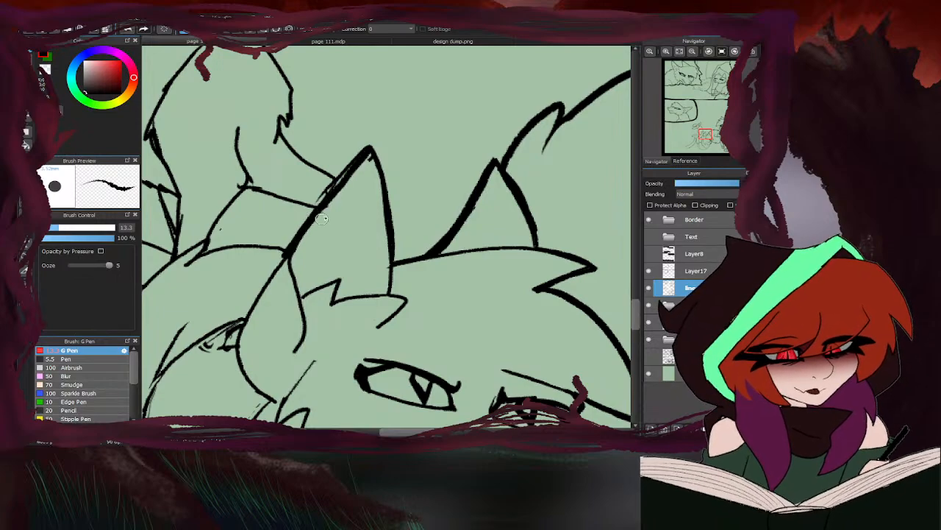
scroll(327, 219, down, 3)
scroll(365, 163, up, 3)
mouse_move(373, 172)
mouse_down()
mouse_move(325, 168)
mouse_move(288, 180)
mouse_move(299, 167)
mouse_move(283, 169)
mouse_move(233, 202)
mouse_move(206, 242)
mouse_up()
scroll(416, 140, down, 3)
scroll(416, 140, up, 3)
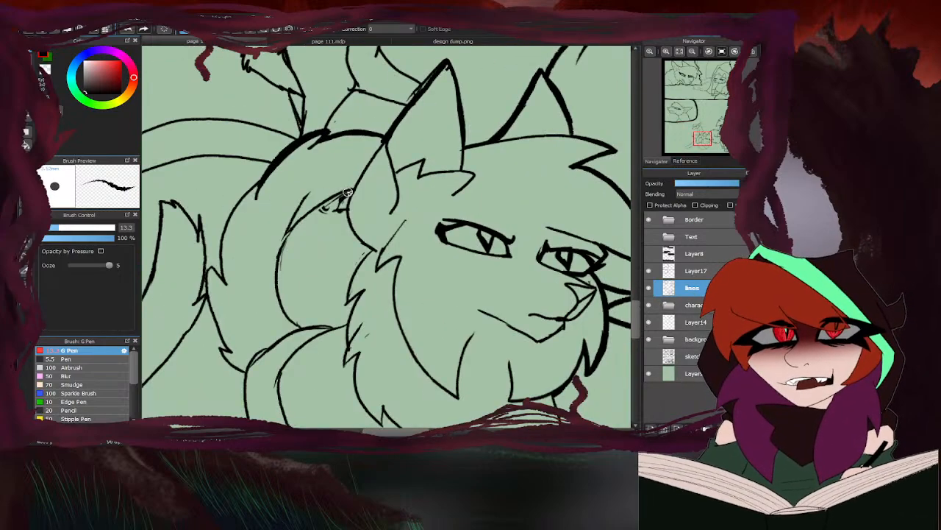
- Thicken the near ear's outer base, the inner curve behind the neck, and the neck fur edge
mouse_move(356, 184)
mouse_down()
mouse_move(352, 230)
mouse_move(372, 253)
mouse_up()
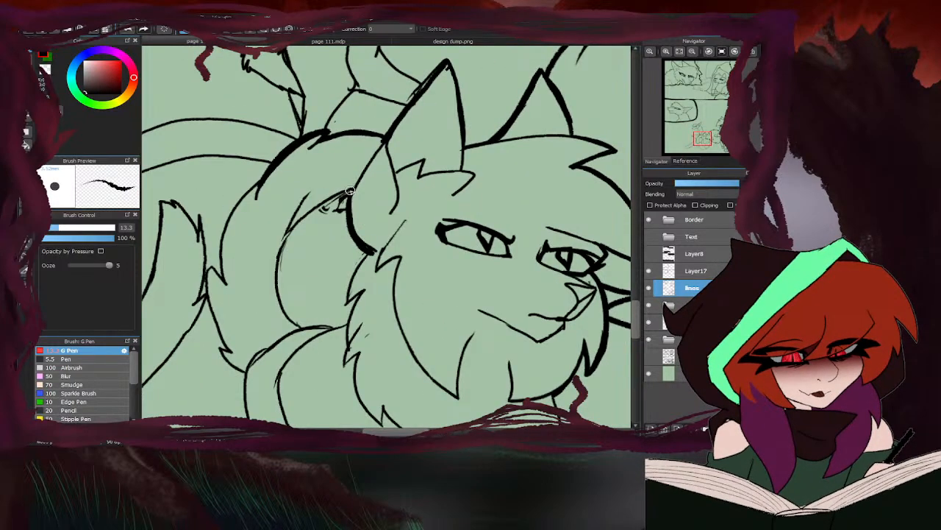
mouse_move(353, 188)
mouse_down()
mouse_move(312, 213)
mouse_move(280, 259)
mouse_up()
mouse_move(296, 228)
mouse_down()
mouse_move(283, 259)
mouse_move(287, 317)
mouse_move(300, 328)
mouse_up()
mouse_move(369, 251)
mouse_down()
mouse_move(350, 306)
mouse_move(361, 295)
mouse_move(345, 326)
mouse_move(305, 328)
mouse_up()
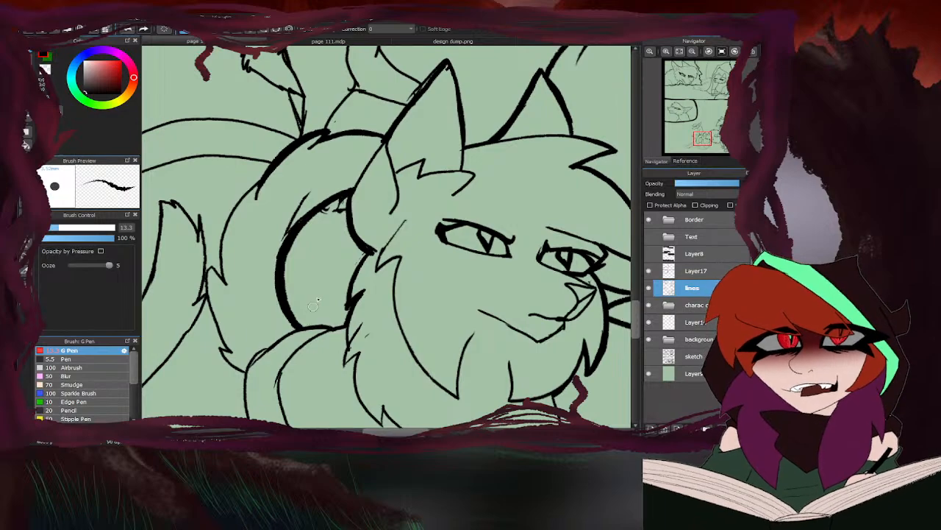
- Thicken the outer back contour and its fur tufts down to the foreground cat's lower curled body
drag(254, 186, 220, 266)
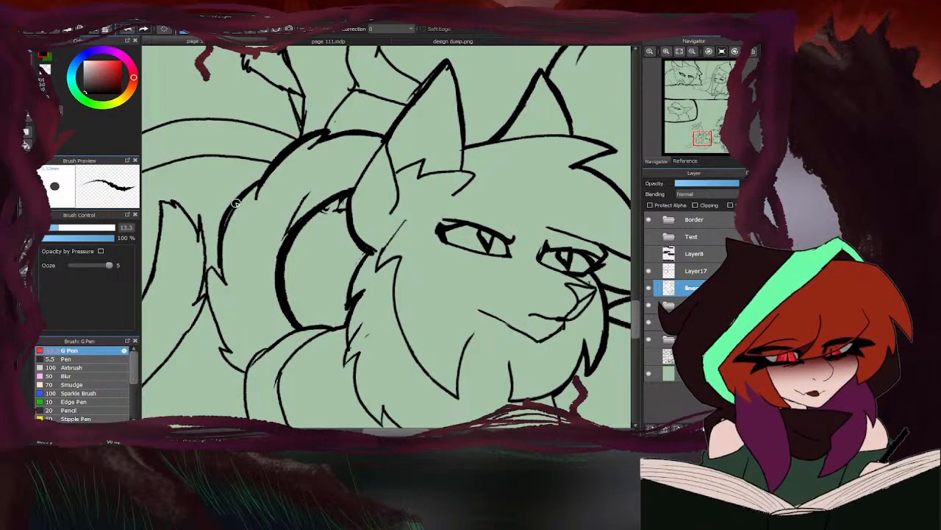
mouse_move(235, 203)
mouse_down()
mouse_move(223, 278)
mouse_move(210, 264)
mouse_move(205, 285)
mouse_move(228, 349)
mouse_move(220, 355)
mouse_move(247, 371)
mouse_up()
scroll(258, 303, down, 3)
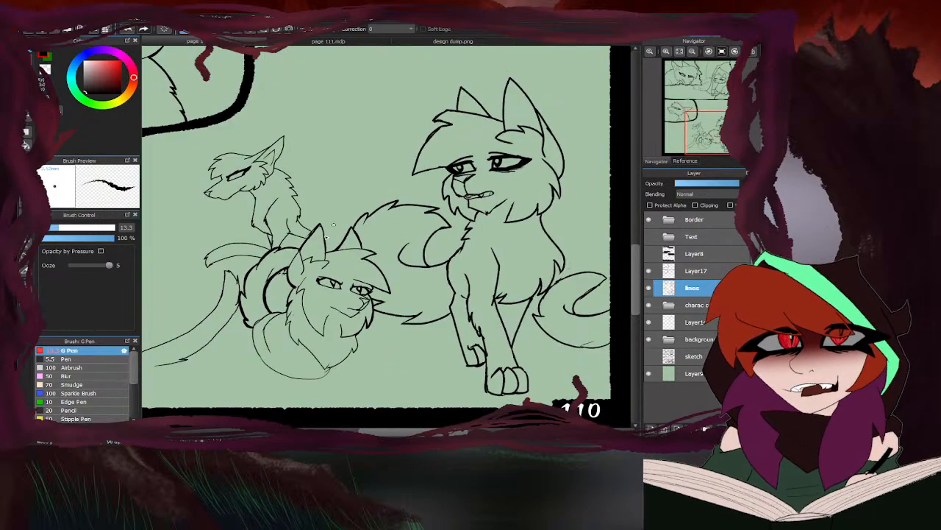
scroll(420, 211, down, 3)
scroll(411, 240, up, 5)
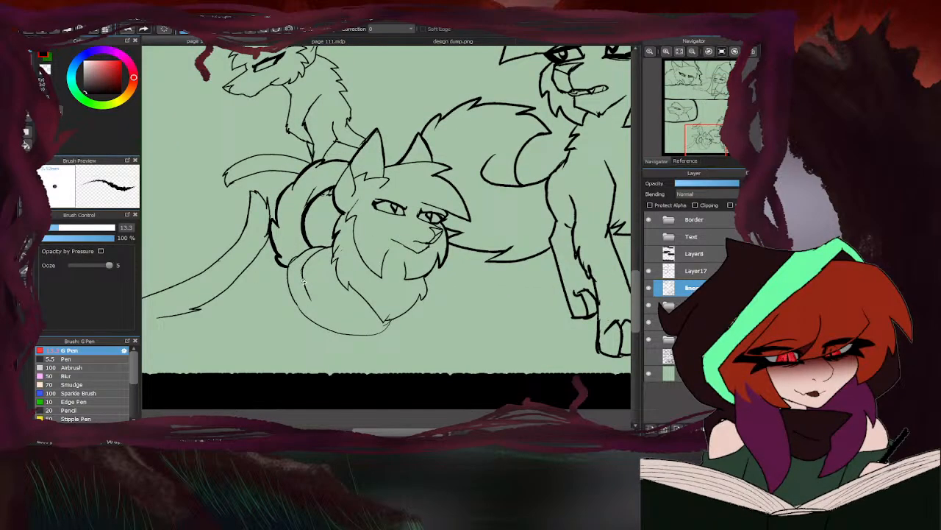
scroll(334, 234, down, 4)
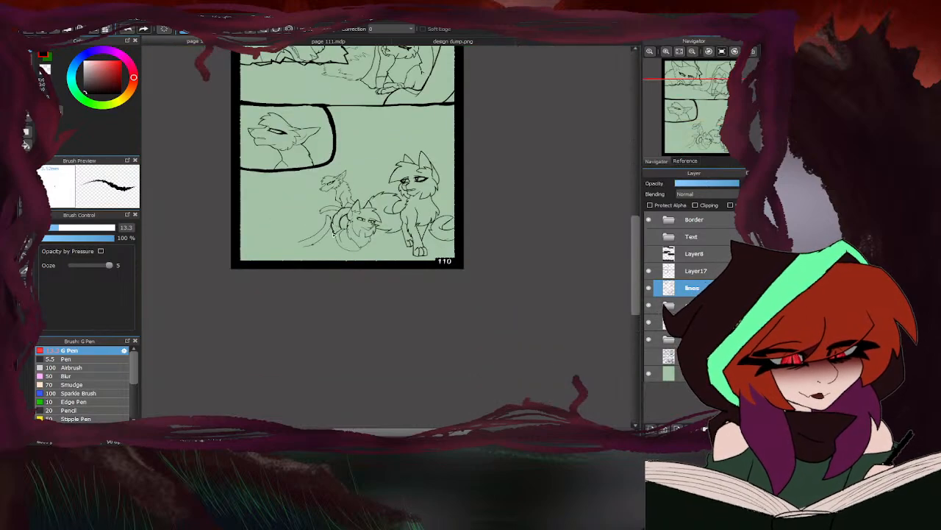
- Show Layer8 and the sketch layer, select Layer14, and set the G Pen size to 3.1
click(649, 253)
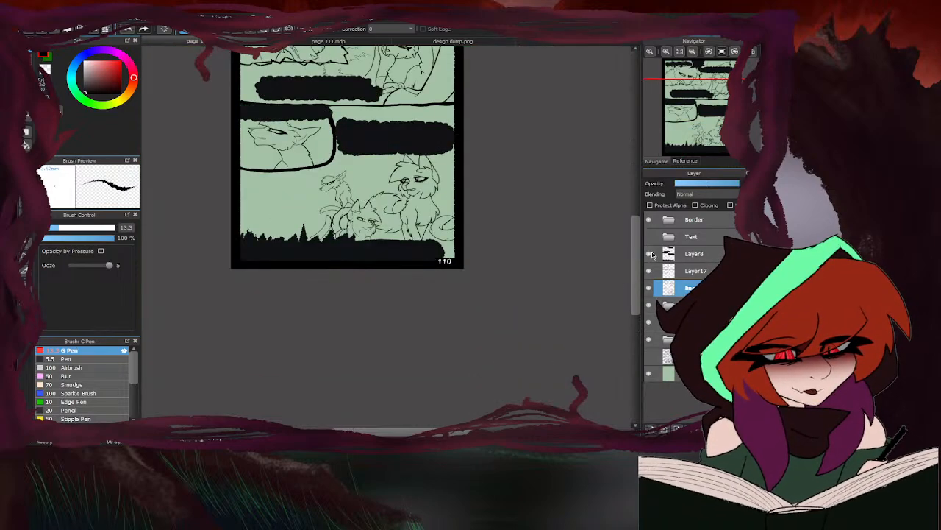
click(648, 356)
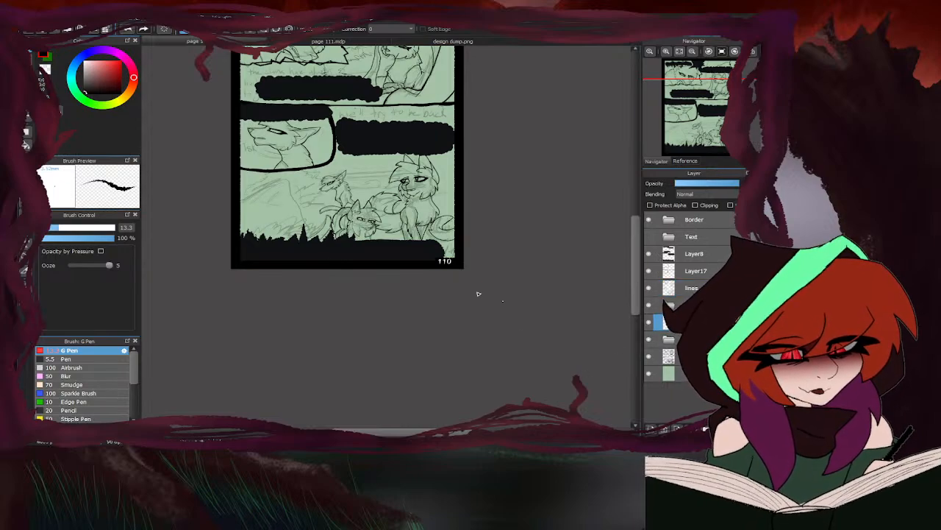
click(48, 227)
scroll(265, 193, up, 5)
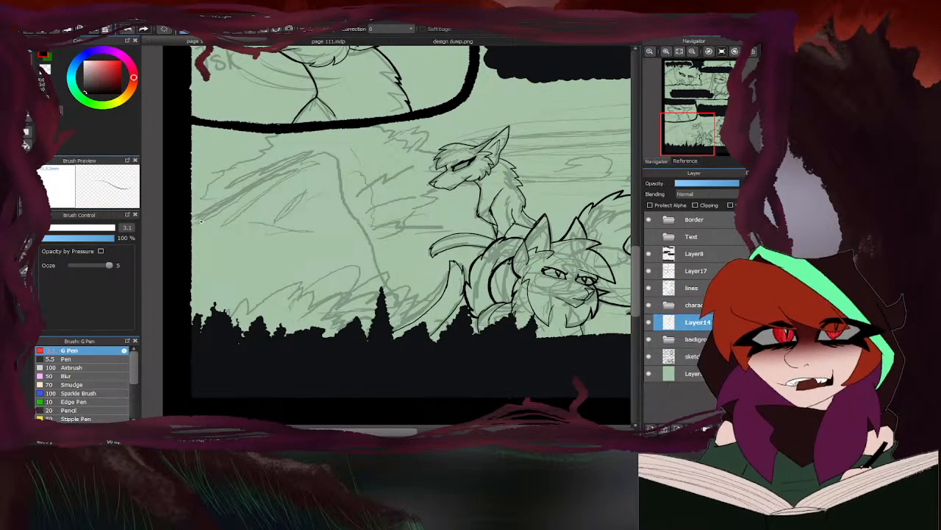
- Ink the rounded hill outline and the jagged grass line in the bottom panel, erasing the hill line where it crosses the grass
drag(242, 193, 292, 179)
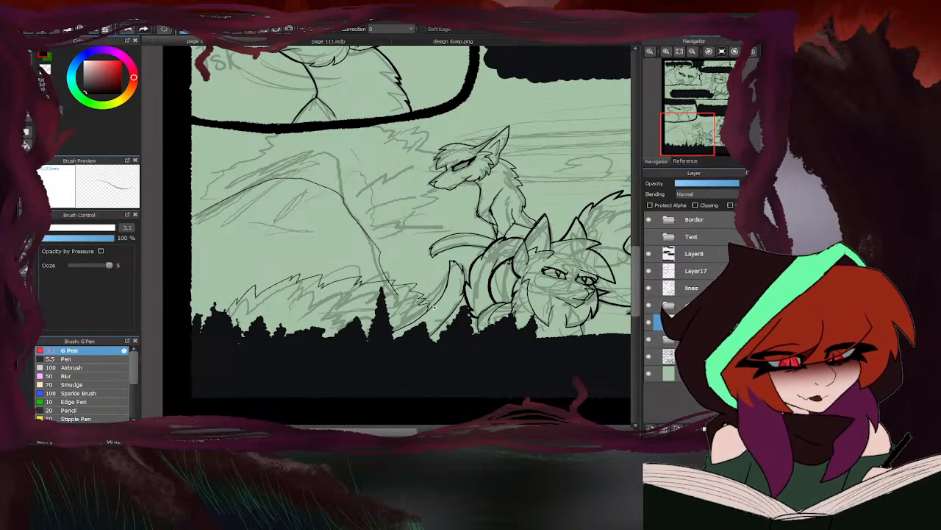
key(e)
scroll(388, 293, up, 4)
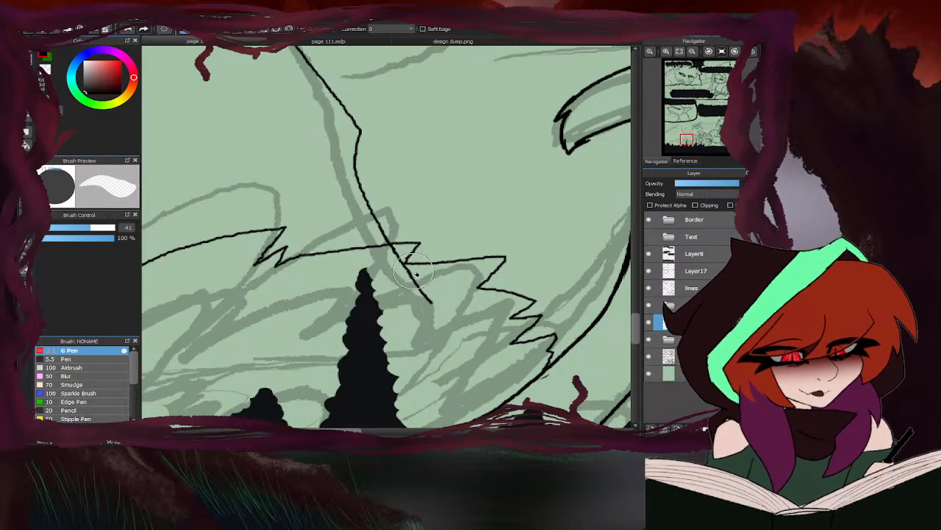
mouse_move(406, 270)
mouse_down()
mouse_move(434, 306)
mouse_move(394, 249)
mouse_up()
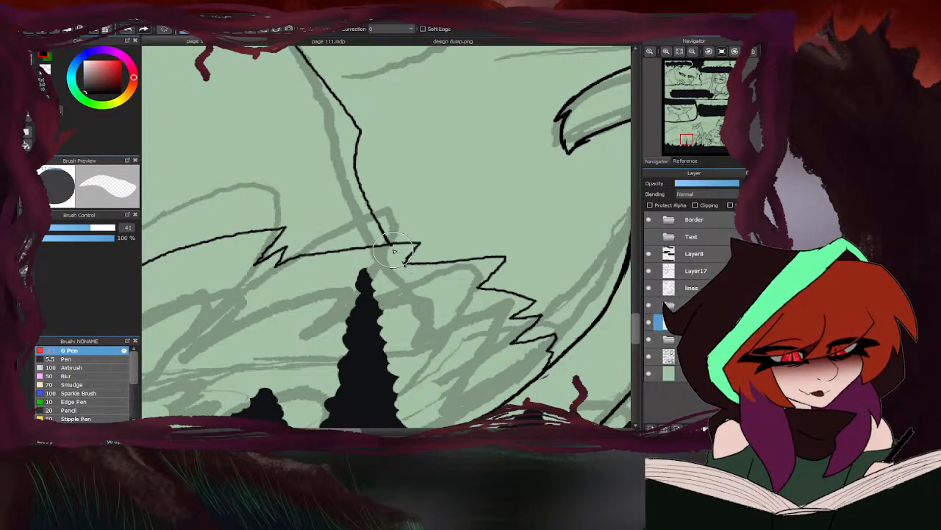
scroll(441, 230, down, 5)
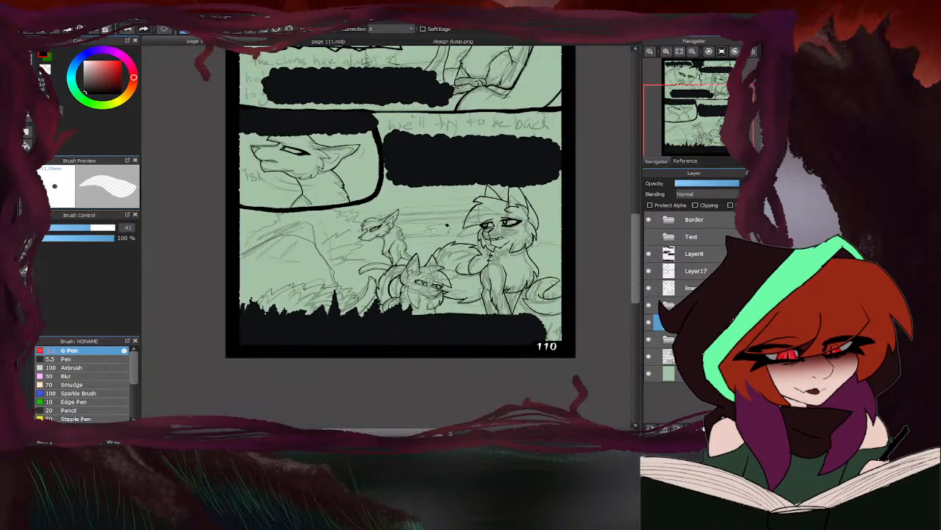
- Ink the sloping ground line behind the large seated cat near the bottom panel's right border with the G Pen
key(b)
scroll(281, 300, down, 2)
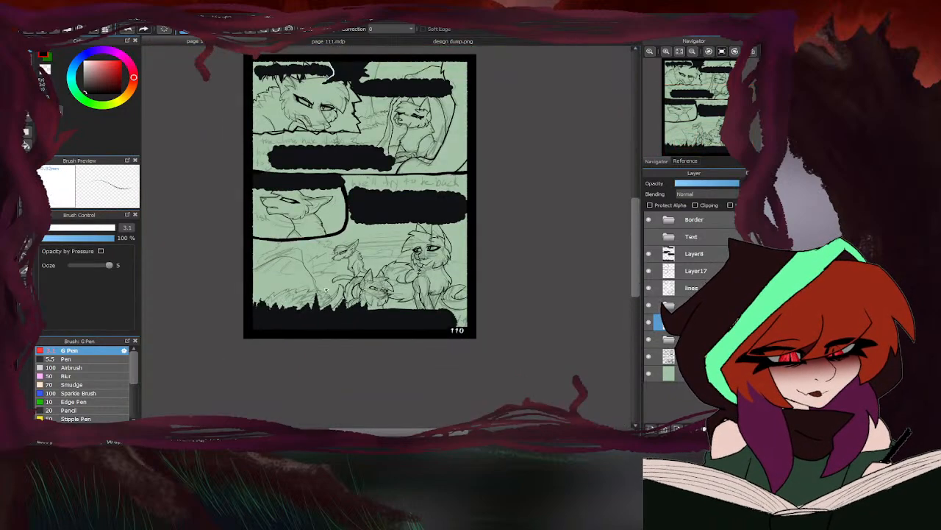
scroll(460, 246, up, 5)
drag(500, 330, 446, 290)
scroll(539, 205, down, 3)
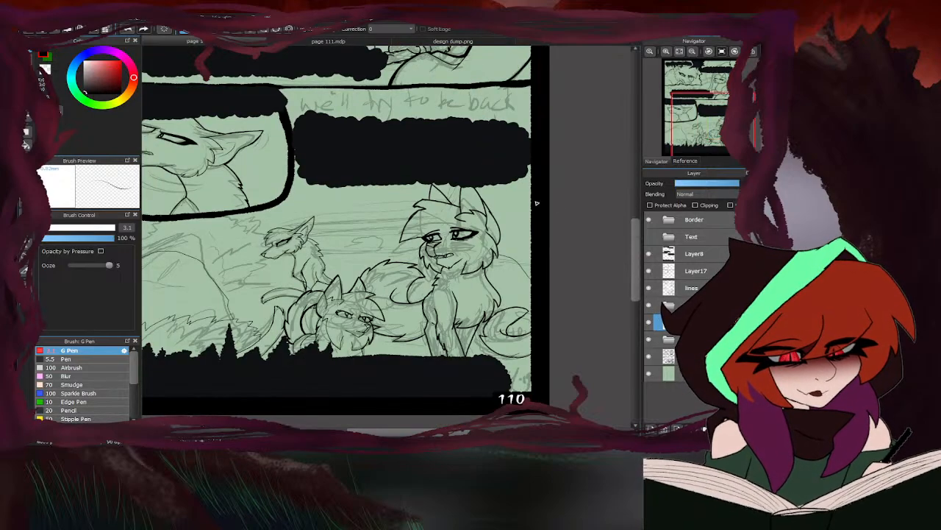
scroll(452, 200, up, 4)
scroll(475, 184, down, 2)
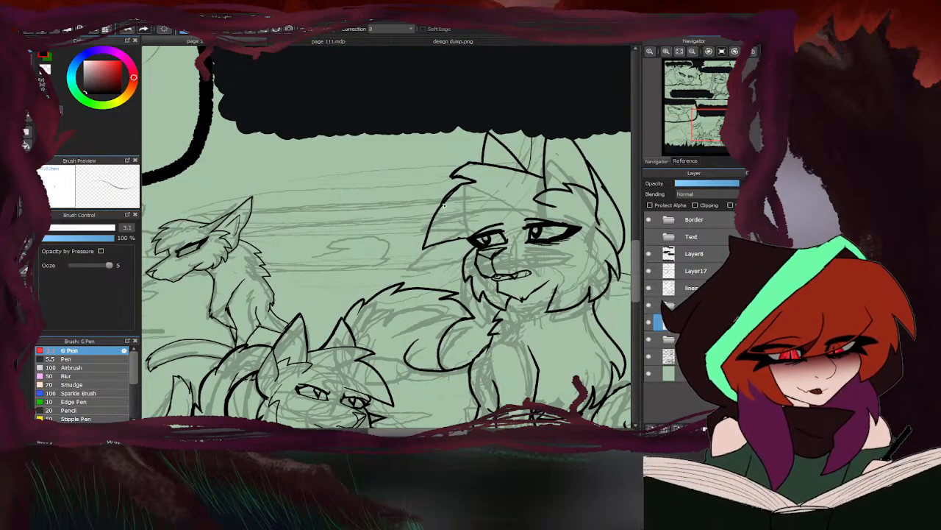
- Ink the two horizon lines and the small distant rock between the cats, continuing the horizon past the small cat's ear
drag(433, 201, 255, 212)
mouse_move(468, 258)
mouse_down()
mouse_move(383, 262)
mouse_move(383, 253)
mouse_move(348, 236)
mouse_move(340, 262)
mouse_move(387, 253)
mouse_move(360, 254)
mouse_move(374, 263)
mouse_move(266, 271)
mouse_up()
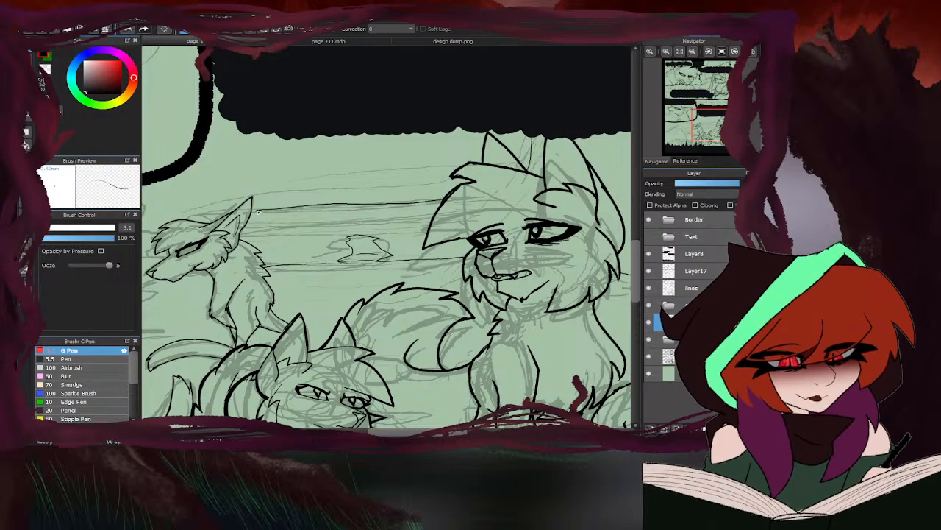
scroll(258, 211, down, 5)
scroll(360, 235, up, 3)
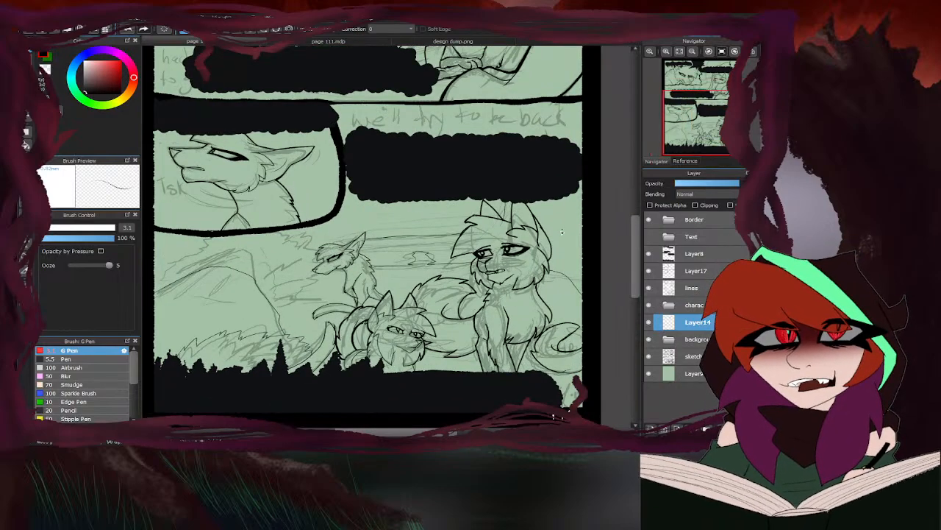
scroll(415, 225, up, 2)
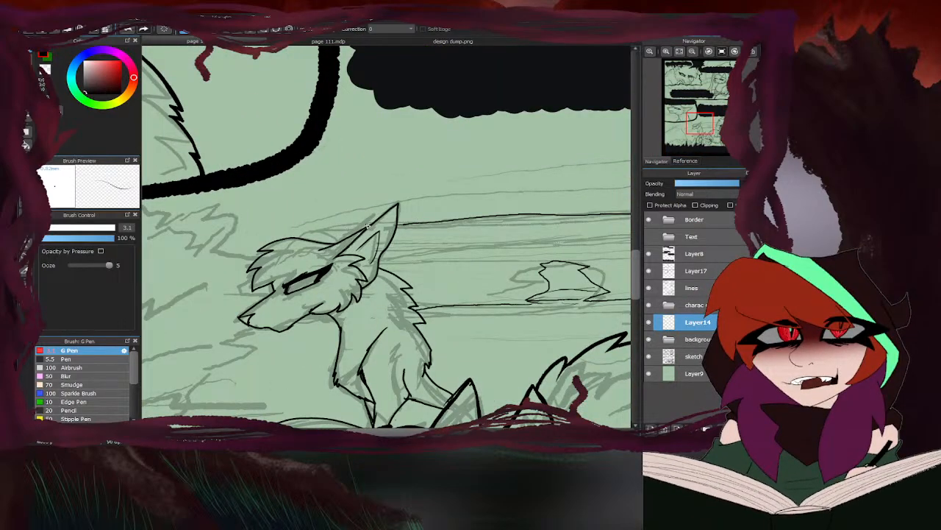
drag(371, 225, 313, 236)
scroll(314, 236, down, 3)
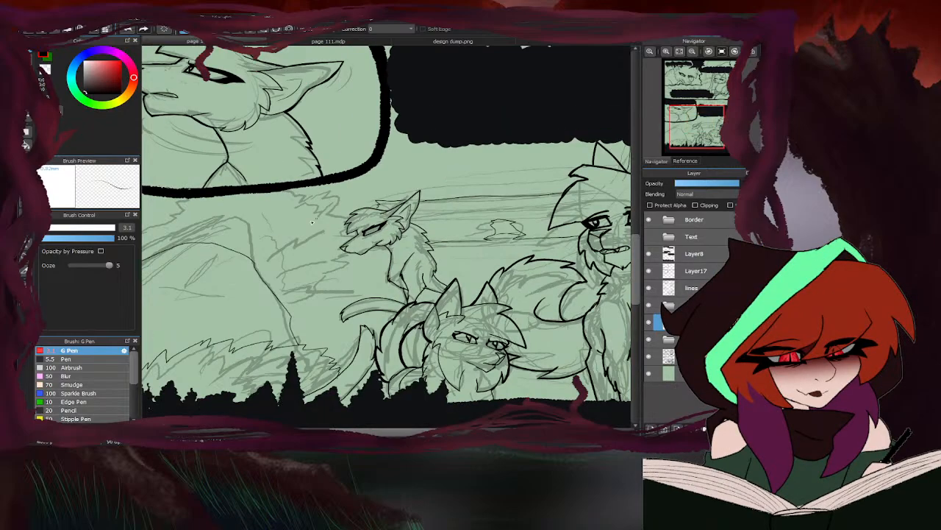
scroll(381, 204, up, 3)
scroll(472, 164, down, 2)
scroll(473, 164, down, 2)
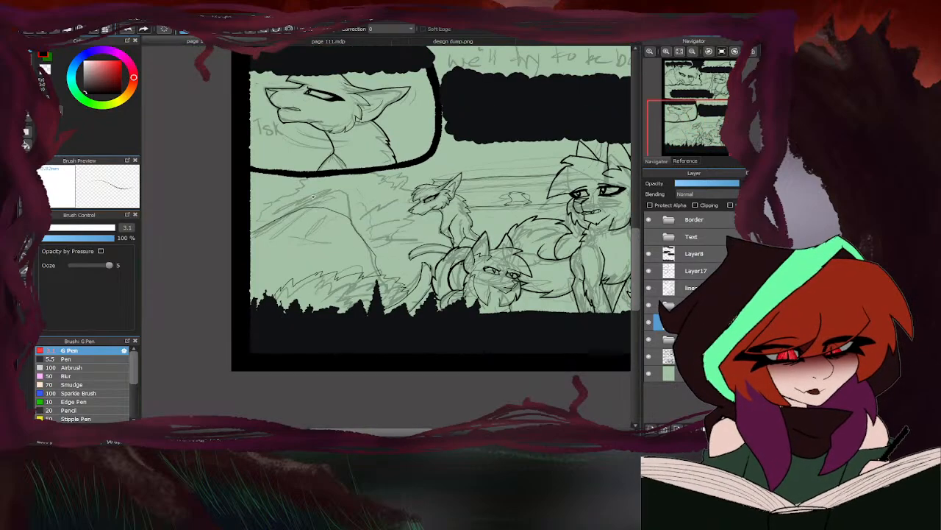
- Ink the jagged bush outline behind the hill, the tuft on its crest, and the foliage edge reaching the small cat's head
scroll(271, 216, up, 3)
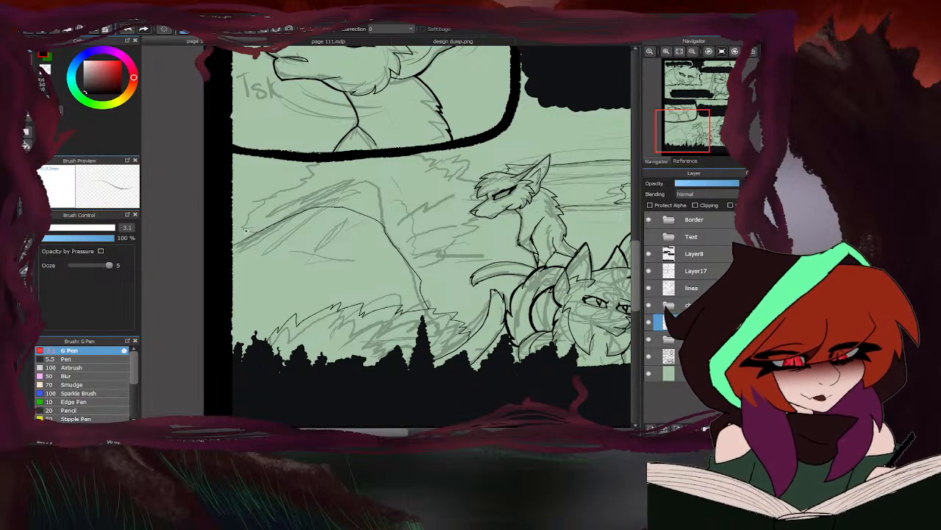
drag(243, 223, 247, 219)
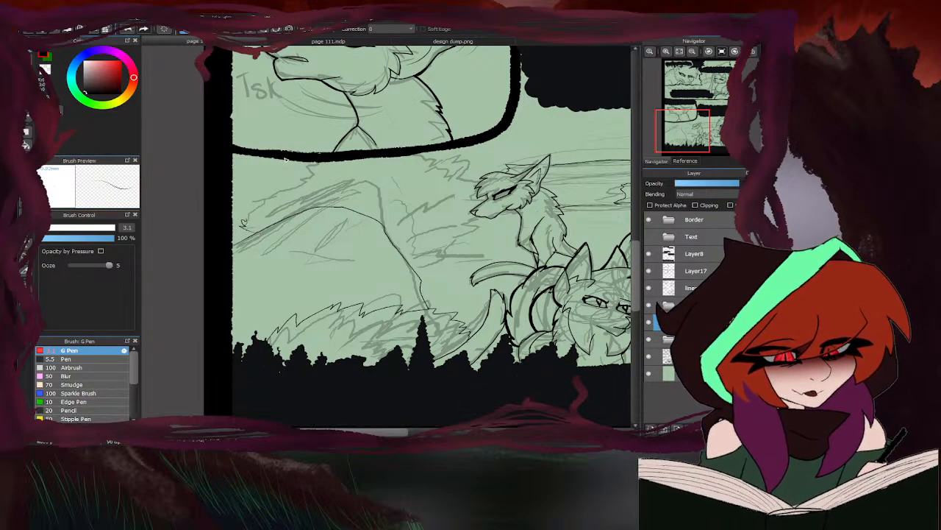
drag(286, 158, 237, 225)
drag(346, 175, 370, 206)
drag(443, 152, 487, 178)
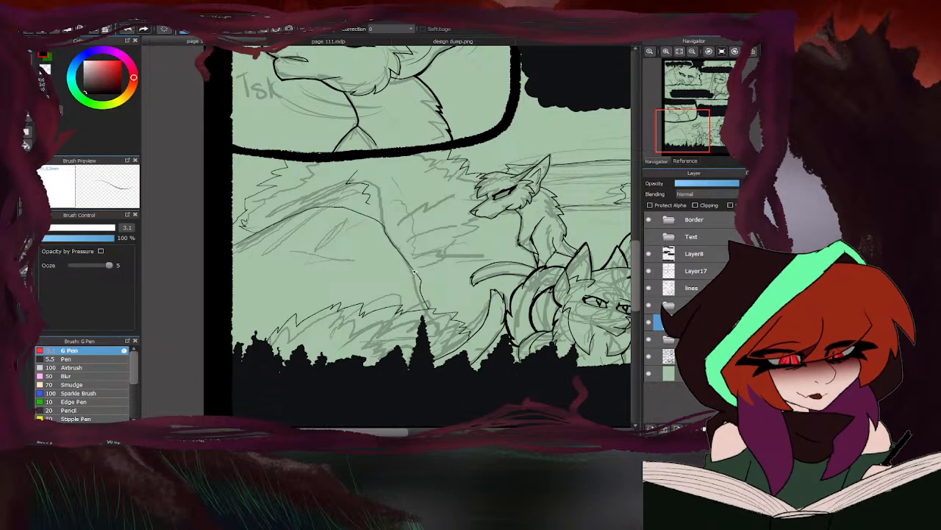
- Ink the spiky foliage between the hill and the small cat, and add leaf tufts along the hill's crest
mouse_move(414, 271)
mouse_down()
mouse_move(468, 250)
mouse_move(450, 238)
mouse_move(450, 209)
mouse_move(430, 176)
mouse_up()
drag(459, 245, 503, 218)
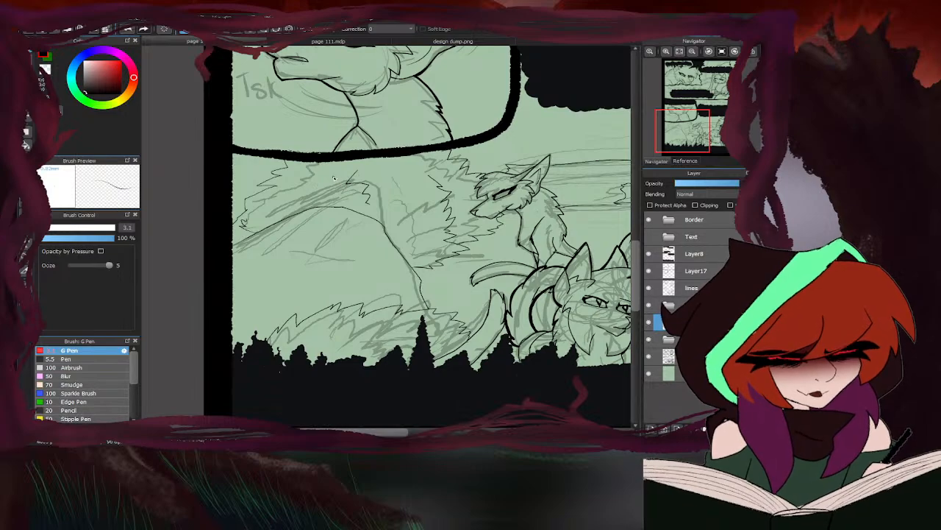
drag(333, 178, 299, 199)
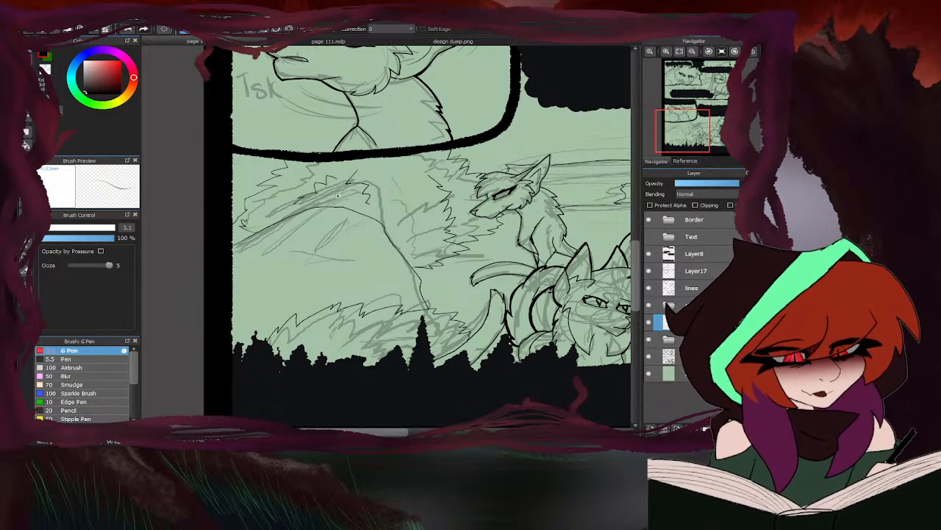
- Hide the sketch layer to check the inked line art over the whole page
scroll(338, 195, down, 5)
scroll(285, 306, down, 1)
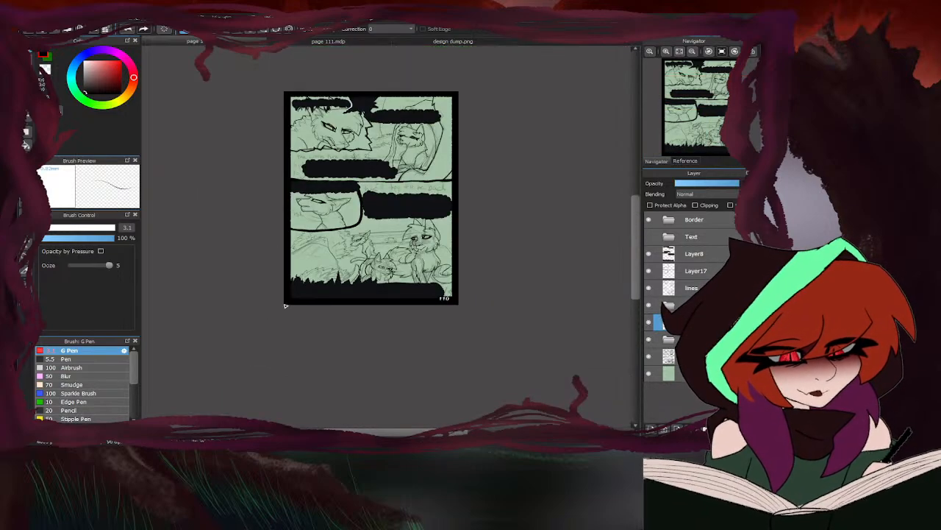
click(649, 357)
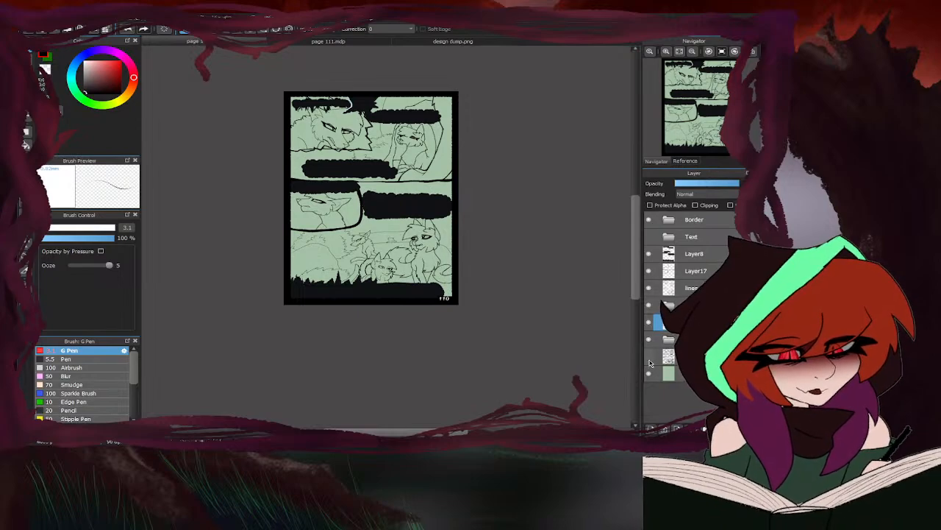
click(651, 360)
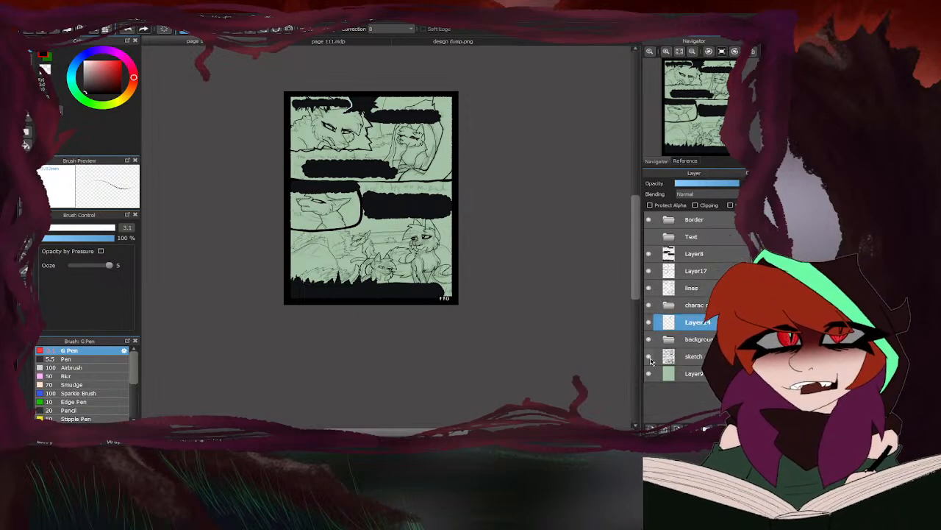
click(650, 360)
- Lasso the dark text backing above the large cat on Layer8, move it slightly up, apply the transform, and deselect
scroll(334, 242, up, 3)
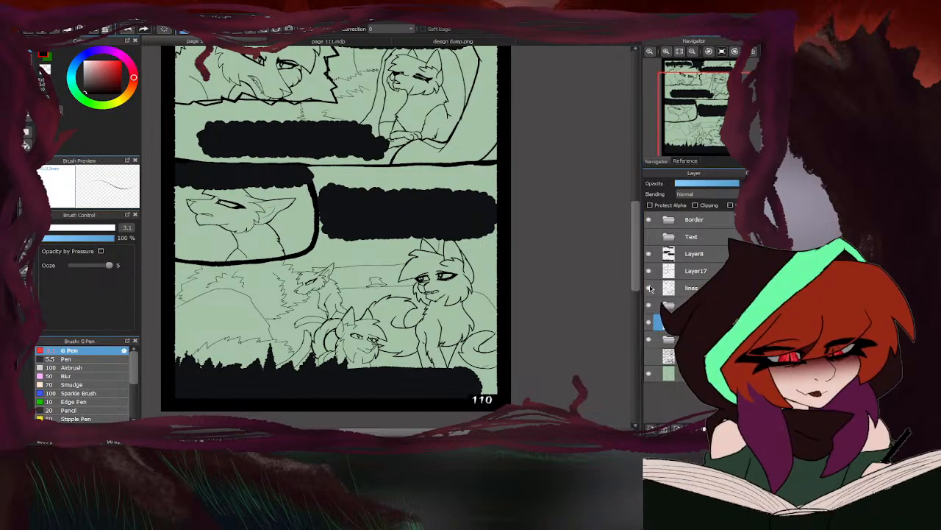
click(649, 253)
click(649, 253)
click(671, 252)
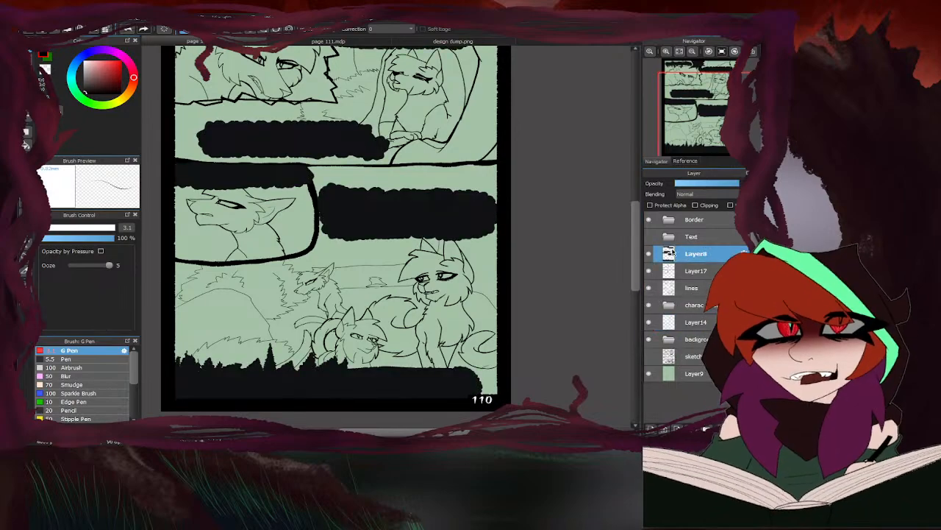
key(m)
mouse_move(330, 174)
mouse_down()
mouse_move(313, 198)
mouse_move(475, 271)
mouse_move(504, 185)
mouse_move(339, 175)
mouse_move(319, 206)
mouse_up()
key(ctrl+t)
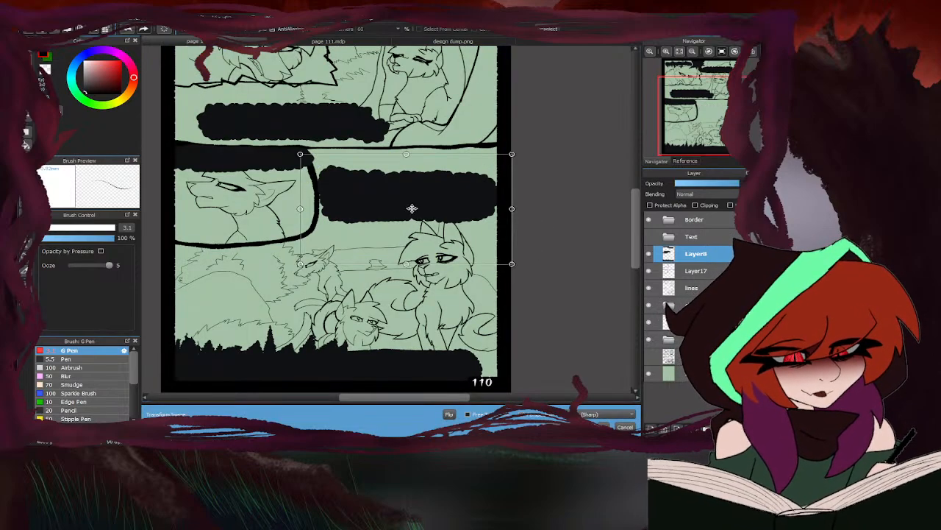
drag(412, 208, 412, 200)
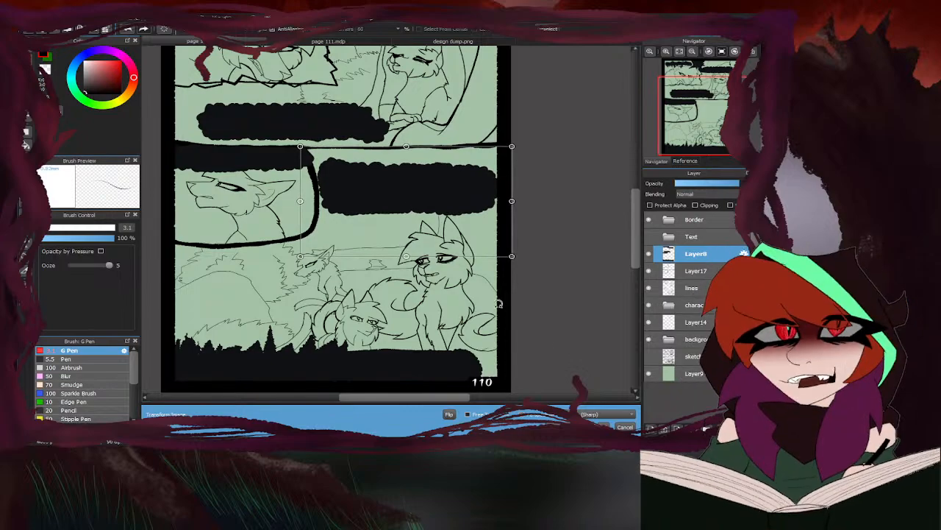
click(600, 426)
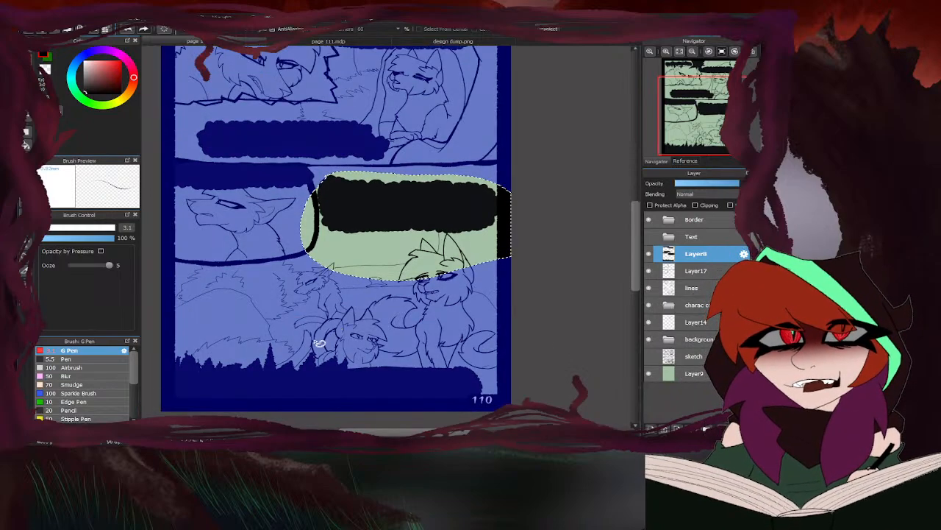
key(ctrl+d)
- Show the Text folder, move the "We'll try to be back after sun-high with fresh-kill." lettering up on Layer11, and hide the folder
click(650, 236)
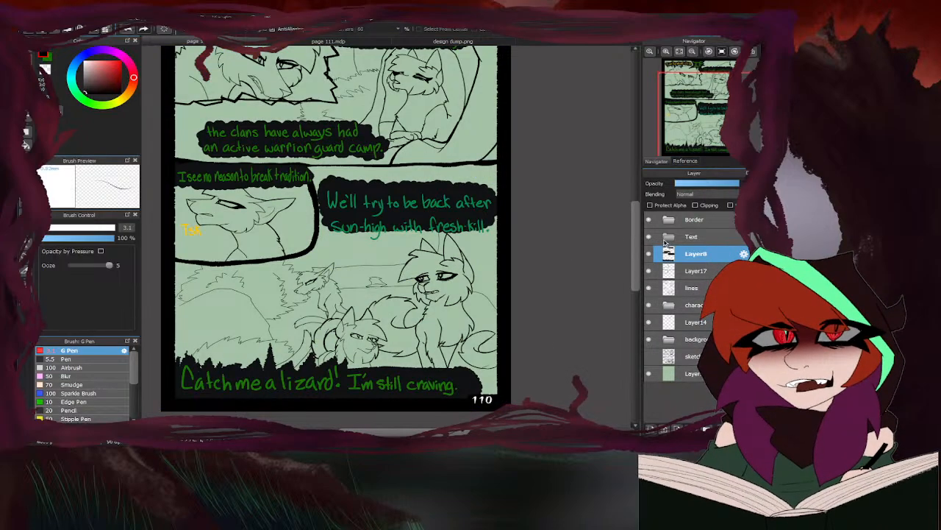
click(668, 236)
mouse_move(397, 266)
mouse_down()
mouse_move(501, 193)
mouse_move(425, 171)
mouse_move(352, 170)
mouse_move(318, 189)
mouse_move(374, 283)
mouse_up()
key(ctrl+t)
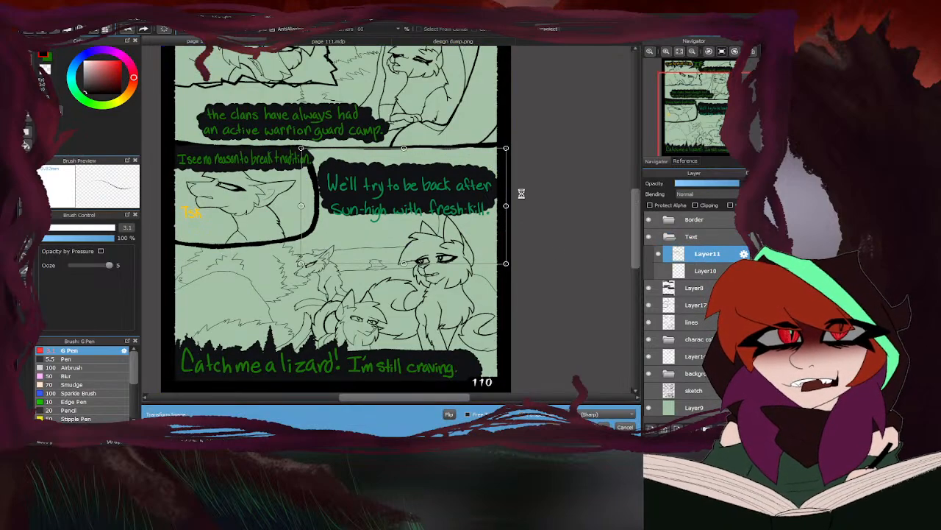
scroll(381, 206, up, 2)
drag(396, 209, 389, 190)
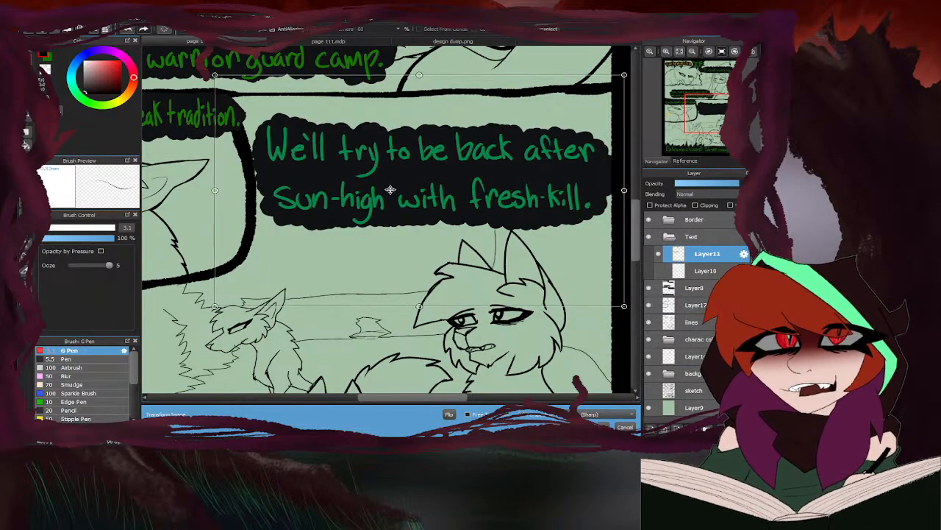
click(603, 425)
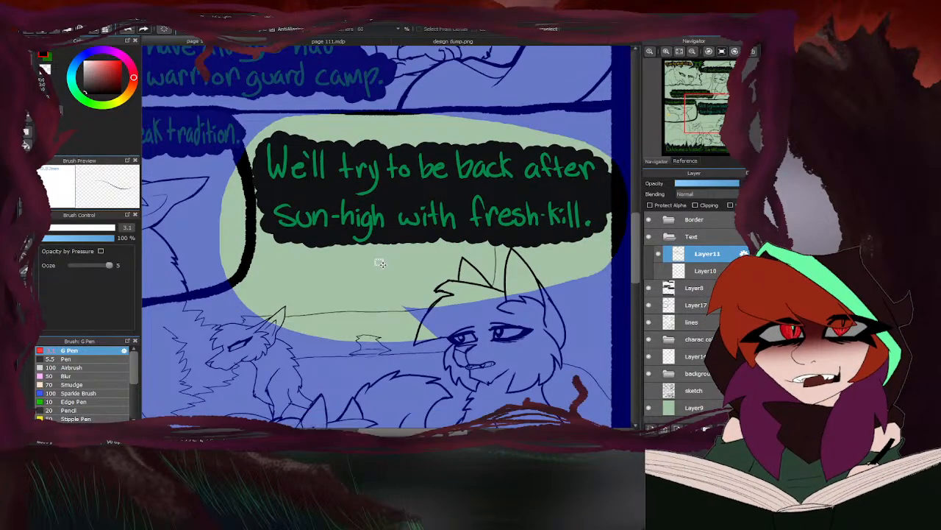
key(ctrl+d)
click(669, 239)
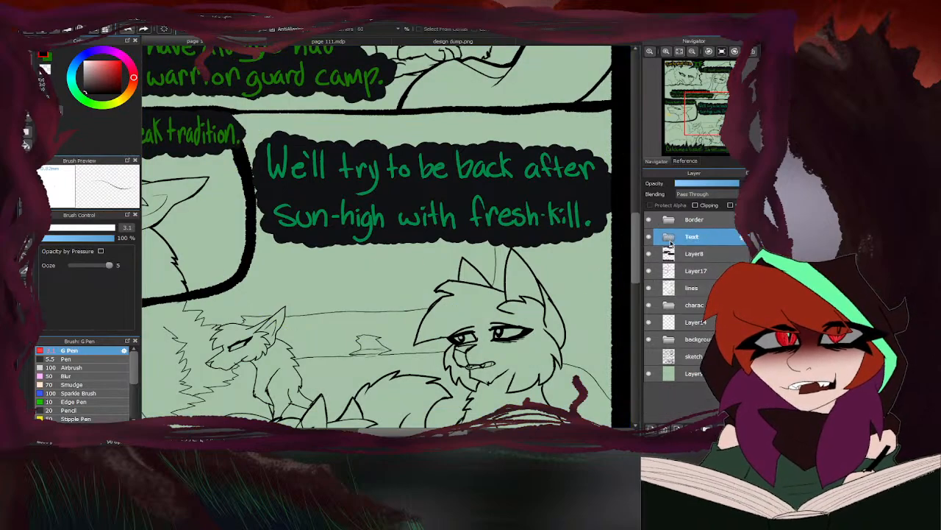
click(648, 237)
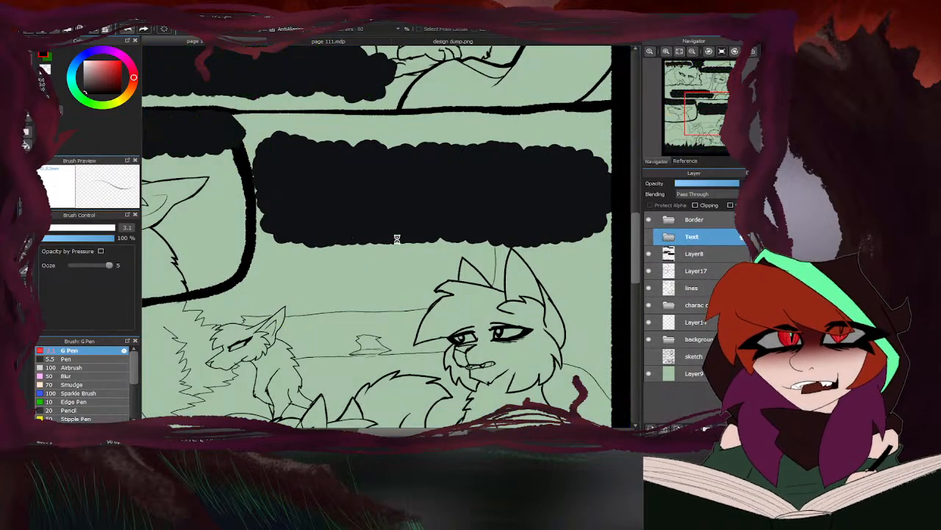
- On the lines layer, ink a size 4 G Pen line joining the back of the closed-eyed cat's haunch to the thick hollow outline
key(ctrl+0)
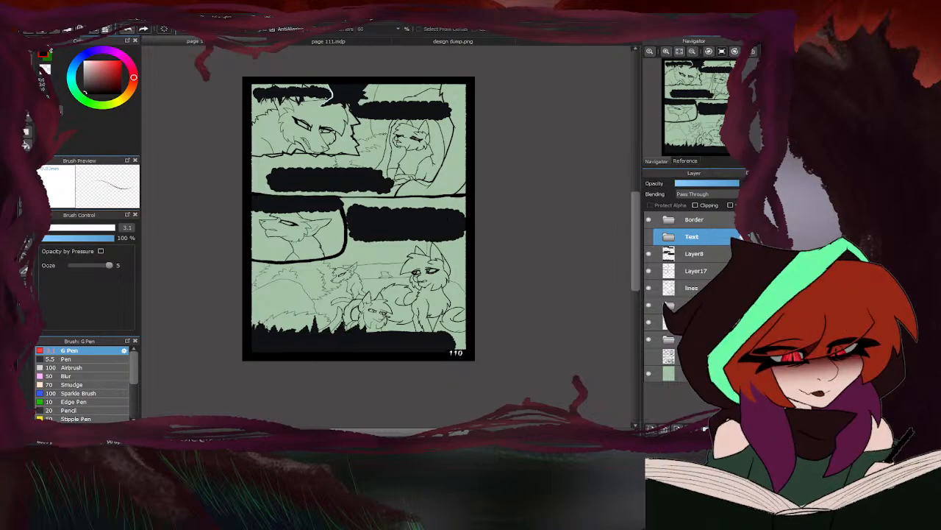
key(b)
scroll(456, 258, down, 1)
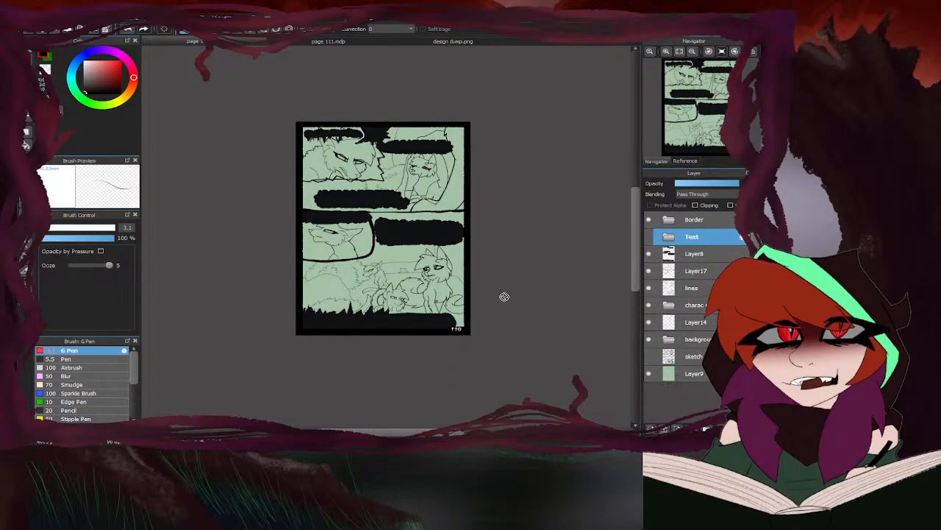
click(691, 289)
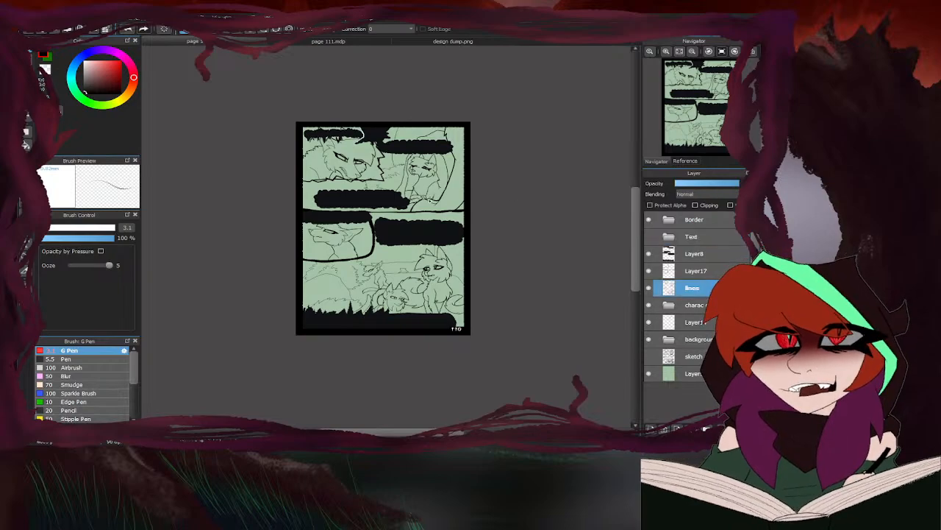
scroll(453, 184, up, 7)
drag(399, 181, 457, 211)
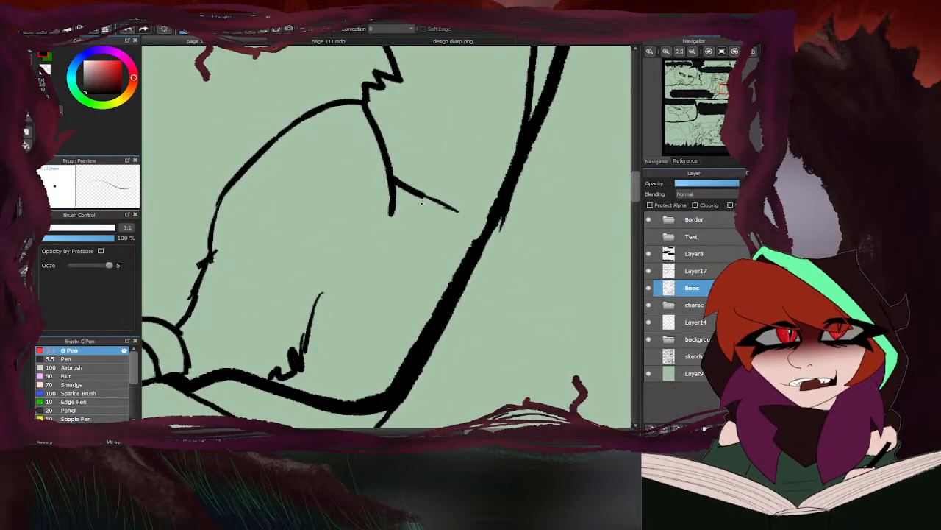
click(45, 229)
mouse_move(428, 198)
mouse_down()
mouse_move(490, 221)
mouse_move(450, 209)
mouse_move(484, 219)
mouse_up()
drag(433, 201, 487, 223)
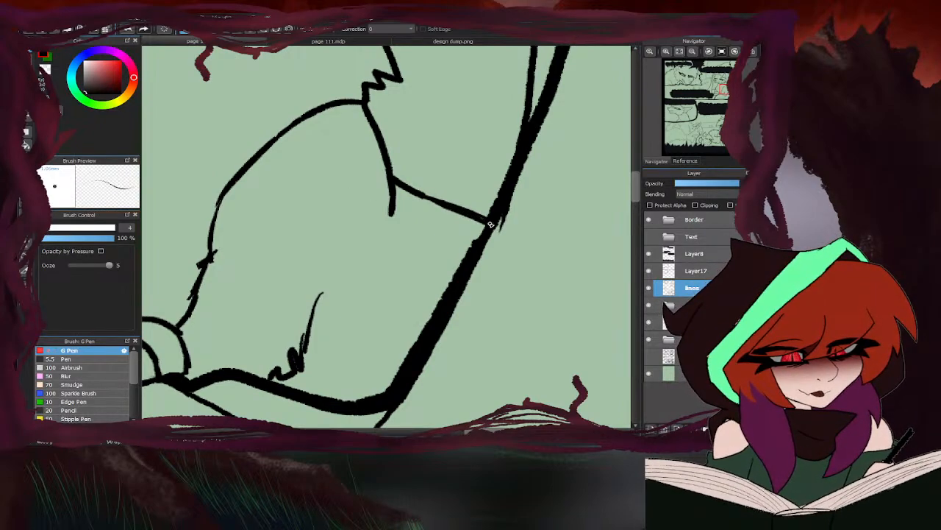
drag(421, 194, 488, 223)
scroll(489, 222, down, 2)
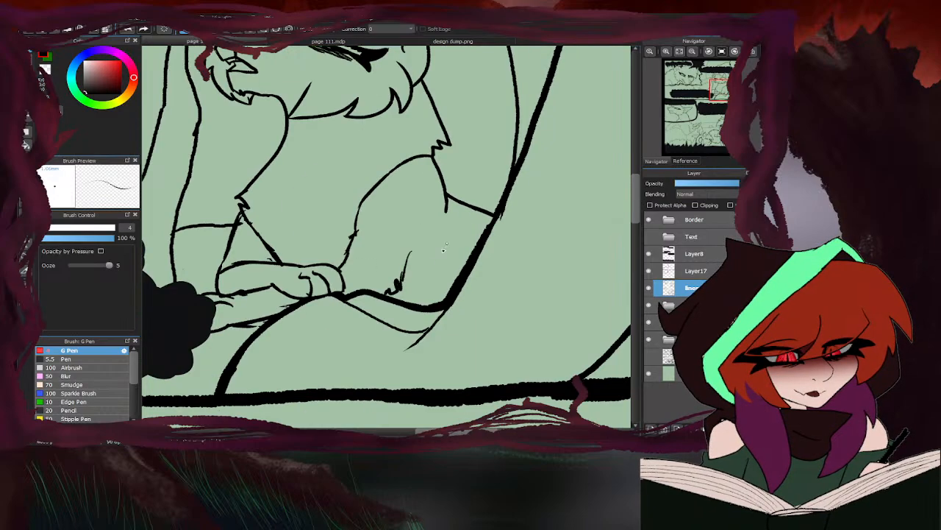
- Erase the haunch line's overlap below the back fur tuft and the stray spur on its front edge, using transparent G Pen strokes
scroll(387, 303, down, 2)
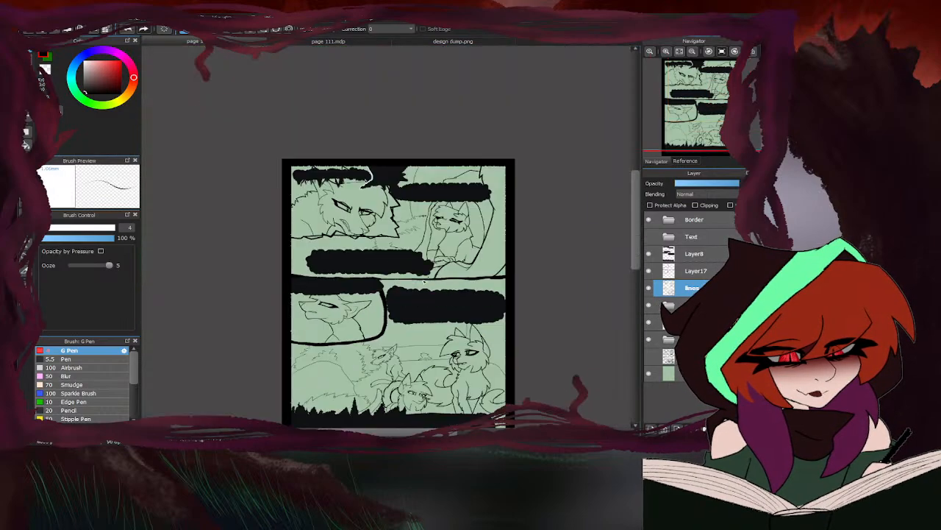
scroll(474, 245, up, 3)
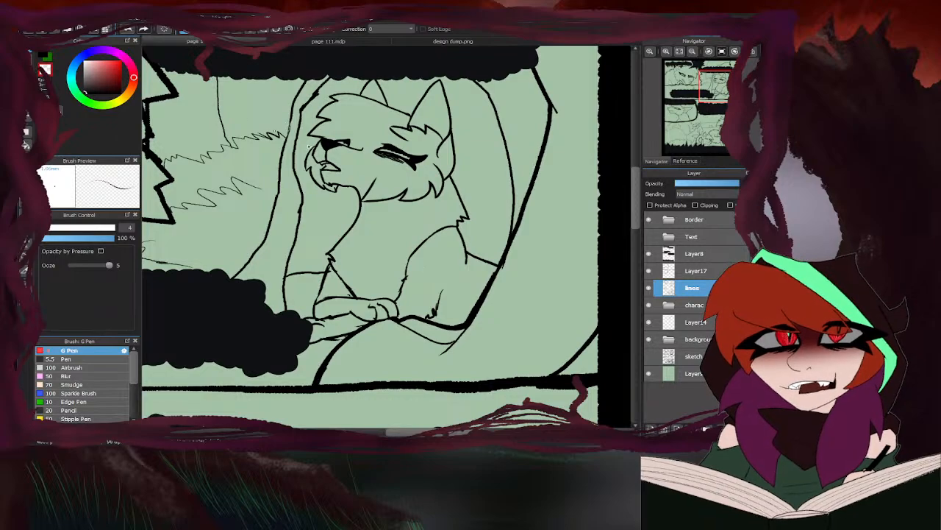
scroll(460, 229, up, 1)
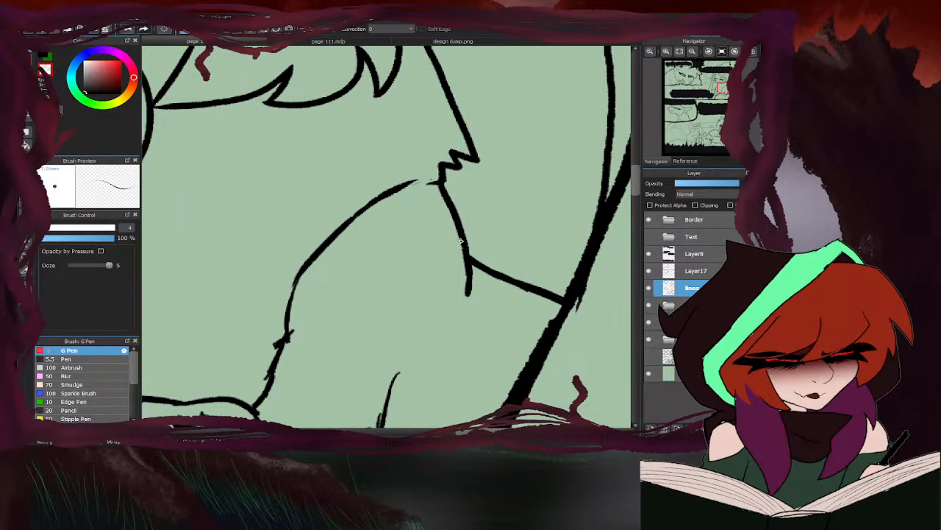
scroll(466, 312, down, 2)
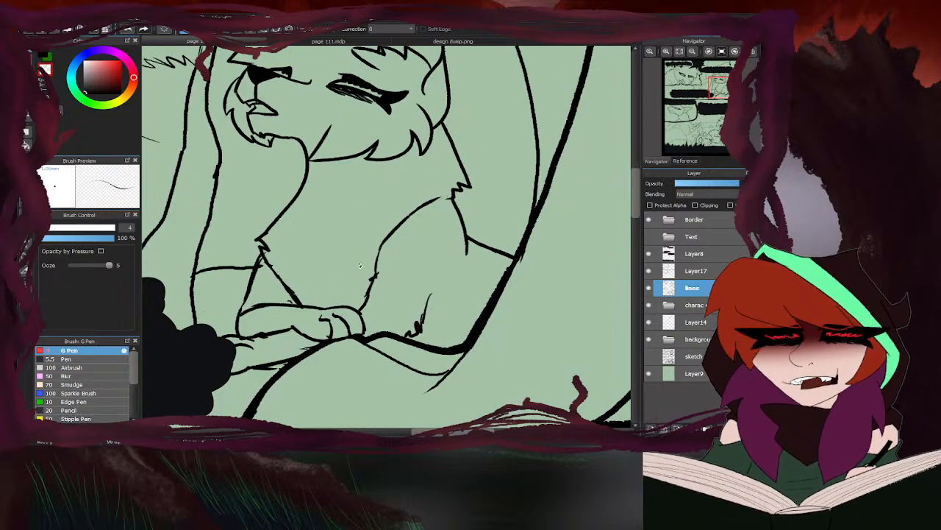
scroll(374, 277, up, 2)
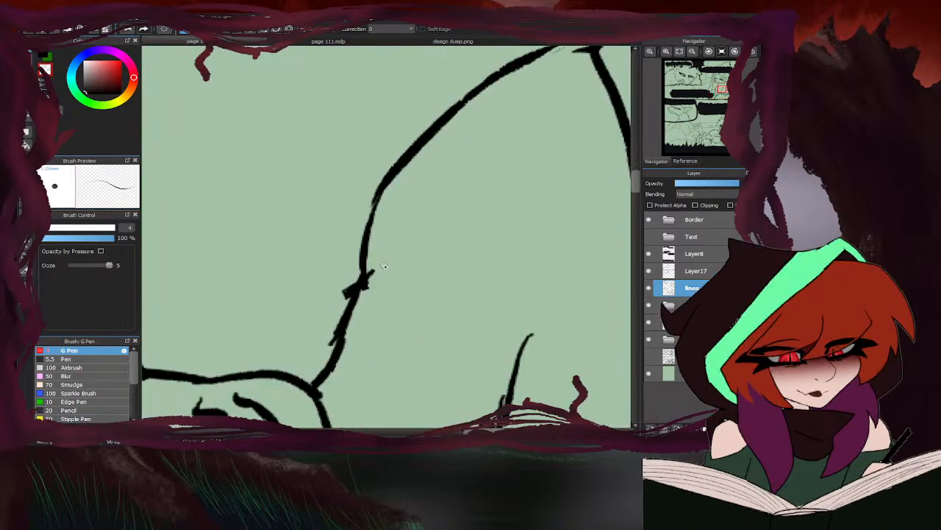
scroll(373, 278, down, 1)
scroll(379, 265, up, 1)
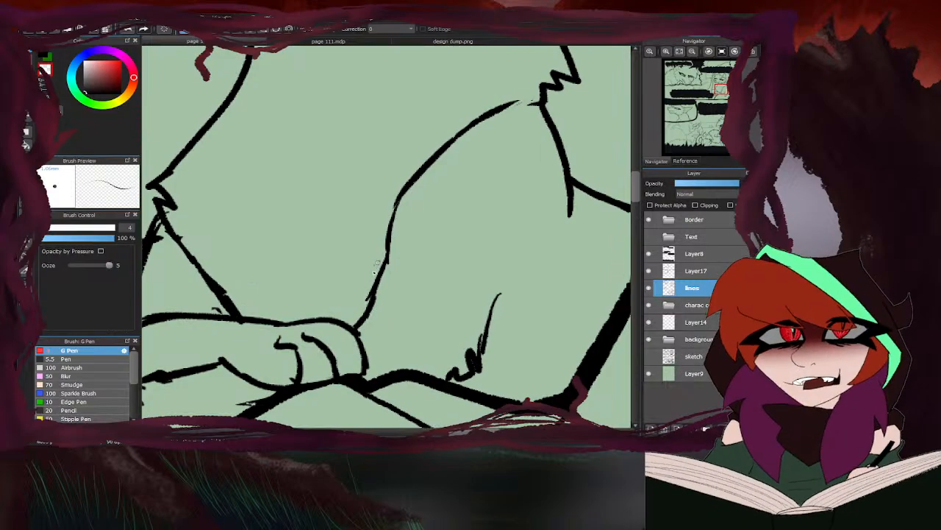
scroll(372, 288, down, 3)
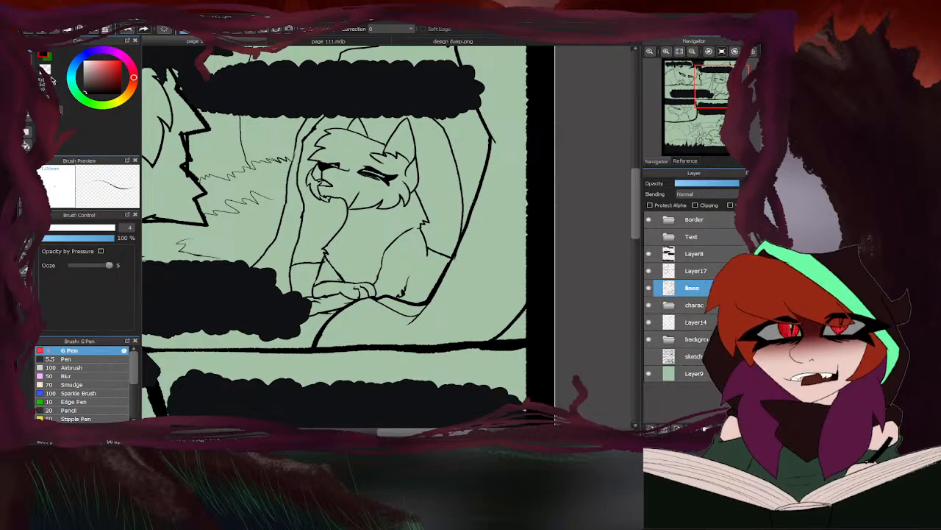
- Erase a thin gap between the closed-eyed cat's far eye and nose bridge, trim the nose's underside, and restore the drawing colour
scroll(350, 178, up, 6)
mouse_move(351, 178)
mouse_down()
mouse_move(373, 195)
mouse_move(239, 136)
mouse_move(257, 151)
mouse_up()
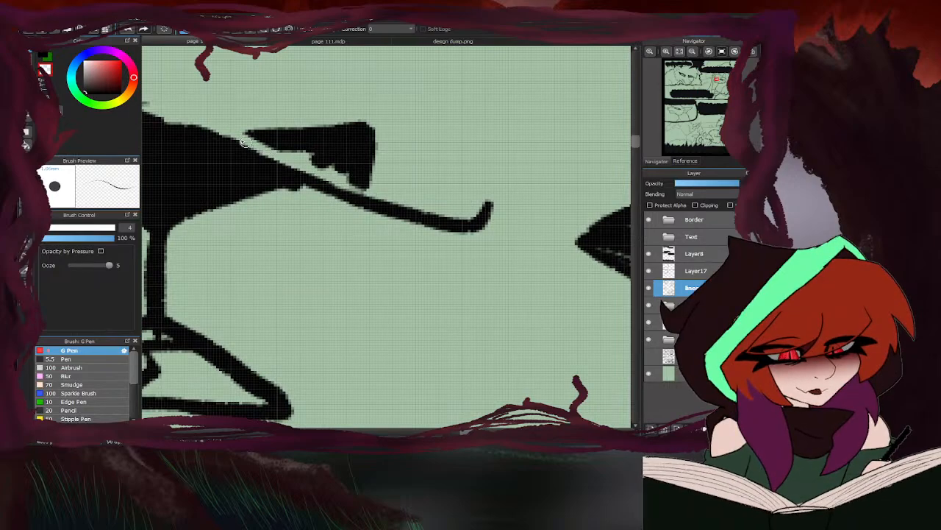
scroll(259, 149, down, 5)
scroll(212, 139, up, 5)
drag(339, 149, 236, 125)
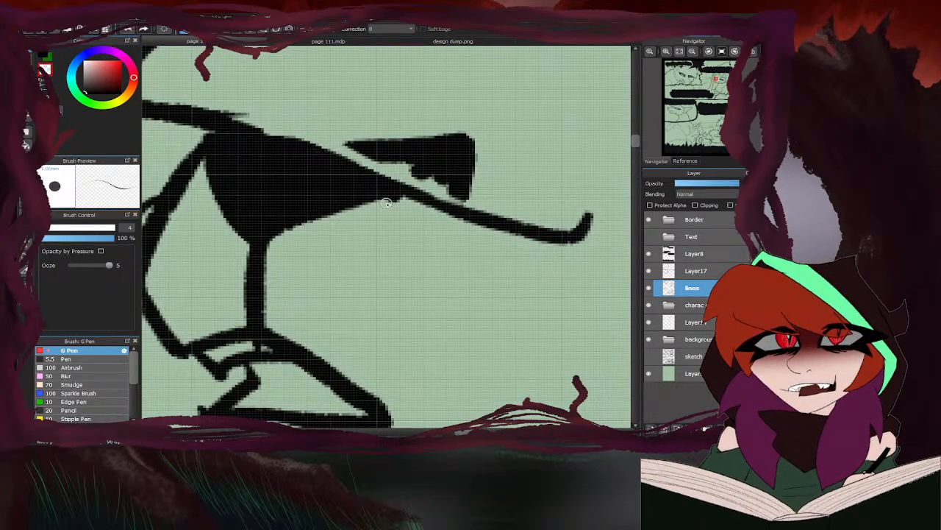
mouse_move(402, 199)
mouse_down()
mouse_move(284, 219)
mouse_move(340, 207)
mouse_move(290, 225)
mouse_up()
mouse_move(357, 209)
mouse_down()
mouse_move(319, 217)
mouse_move(353, 205)
mouse_move(275, 218)
mouse_up()
scroll(327, 166, down, 5)
scroll(298, 209, down, 4)
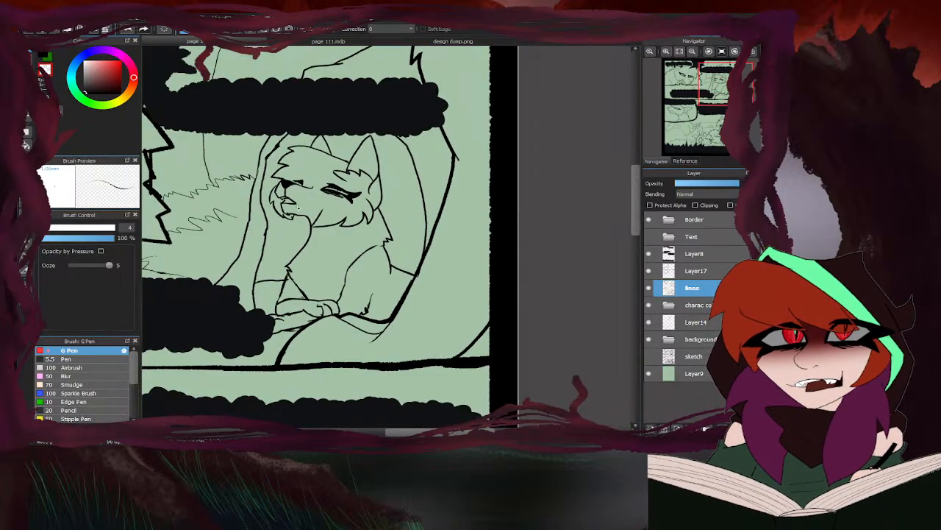
key(z)
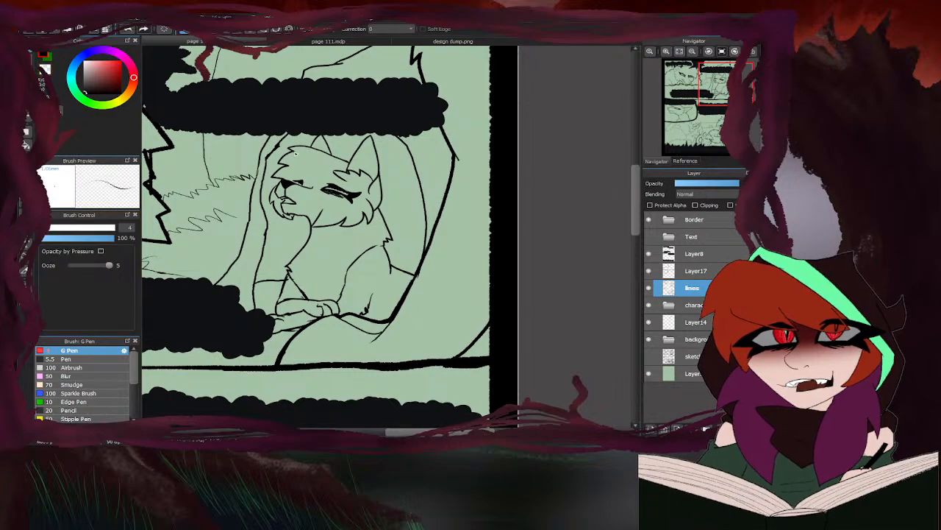
- Ink the far eye's inner and lower tips so they connect to the nose bridge line
scroll(295, 178, up, 9)
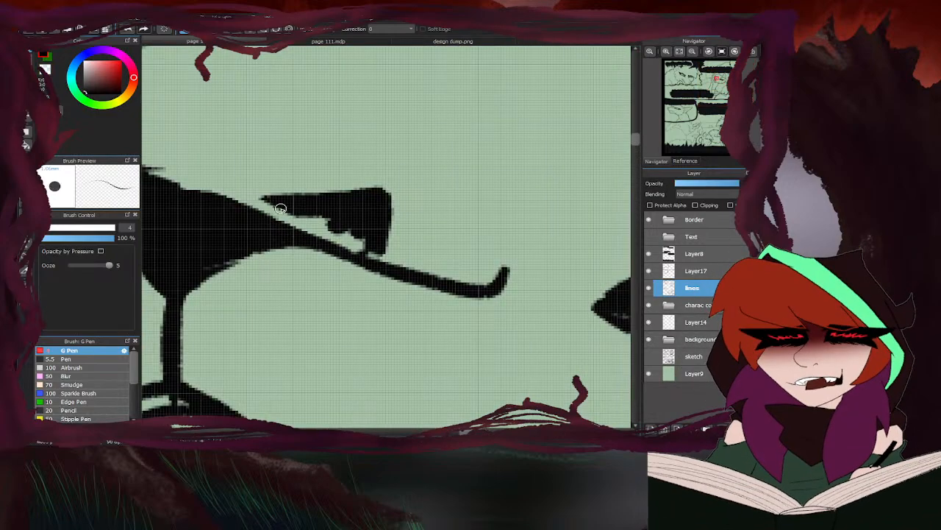
drag(257, 203, 247, 203)
drag(378, 247, 378, 263)
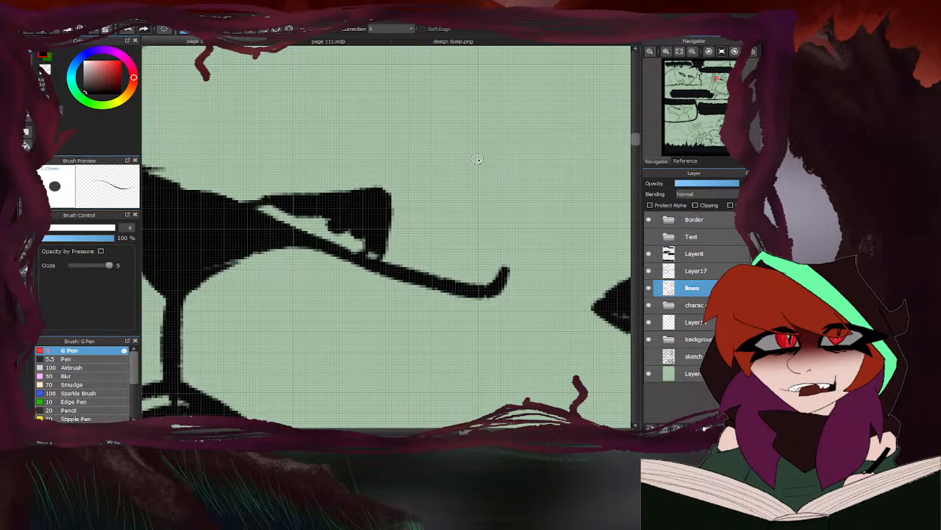
key(e)
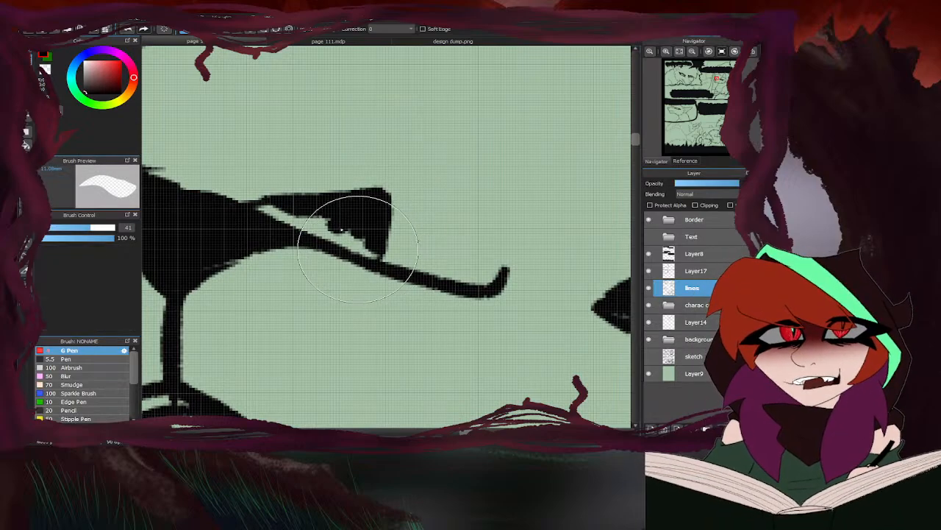
scroll(489, 128, down, 6)
key(b)
scroll(362, 233, down, 4)
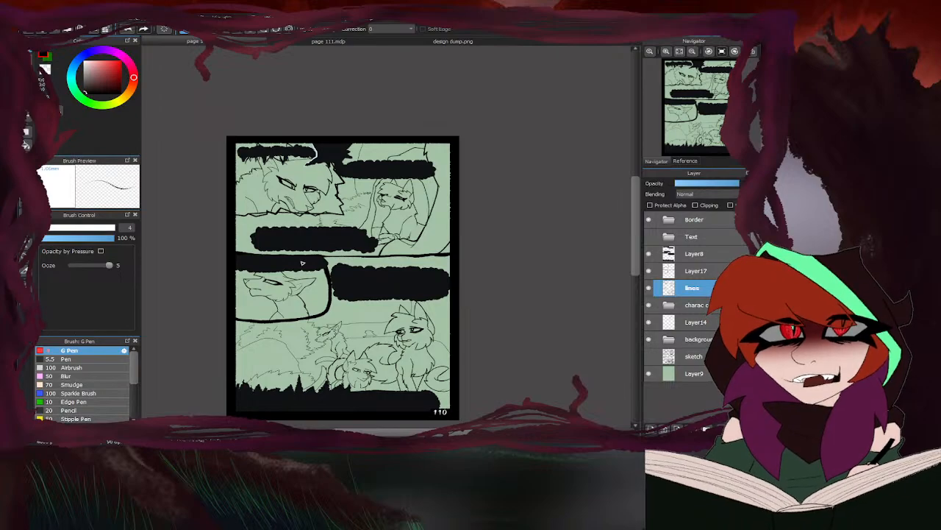
- Examine the cat character designs in design dump.png and compare them with the line art on page 110
click(356, 42)
click(416, 45)
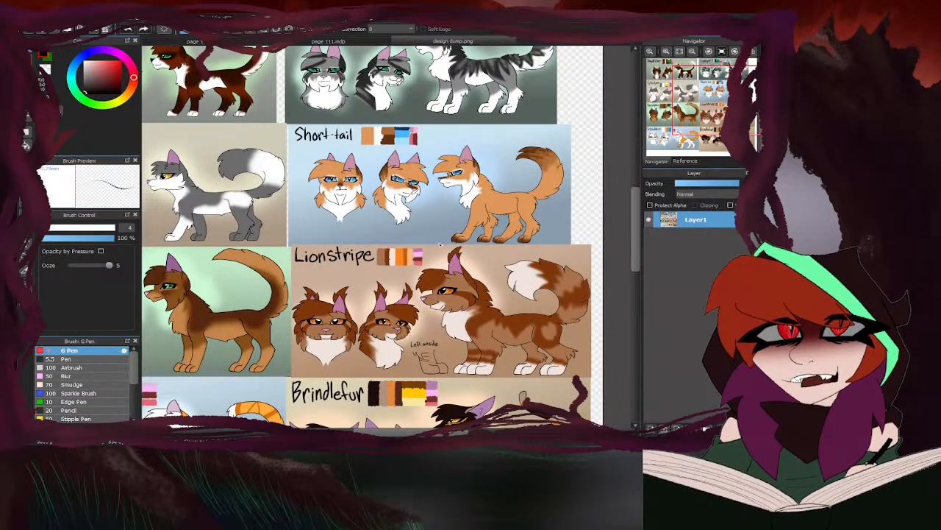
scroll(419, 254, down, 3)
scroll(250, 184, up, 5)
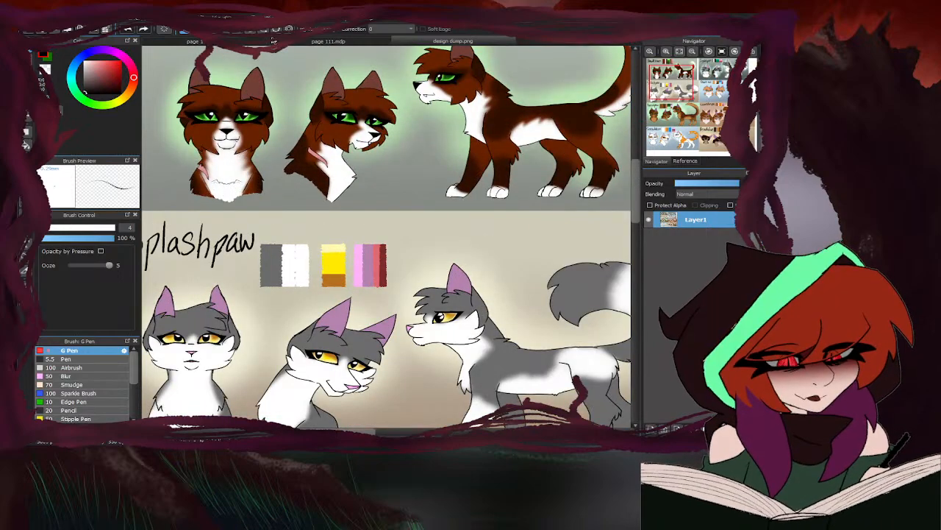
click(228, 42)
scroll(357, 198, down, 2)
scroll(328, 270, up, 3)
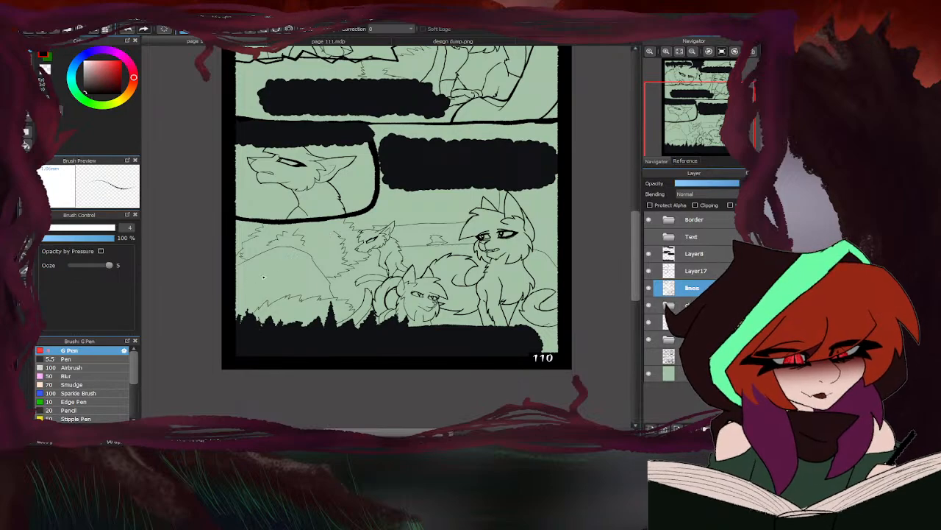
scroll(263, 276, down, 2)
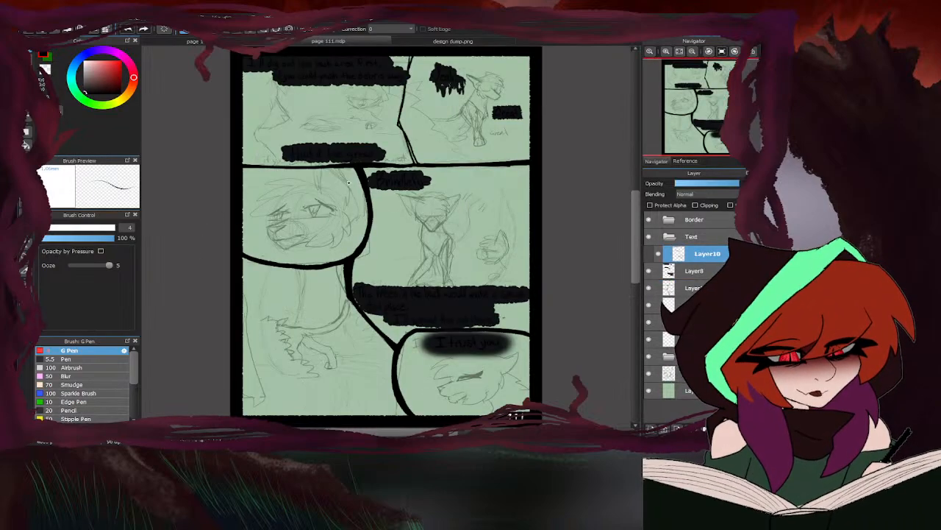
- On page 111's lines layer, set the G Pen to size 8.5 and ink the nose bridge and triangular nose in the rounded face panel
click(691, 304)
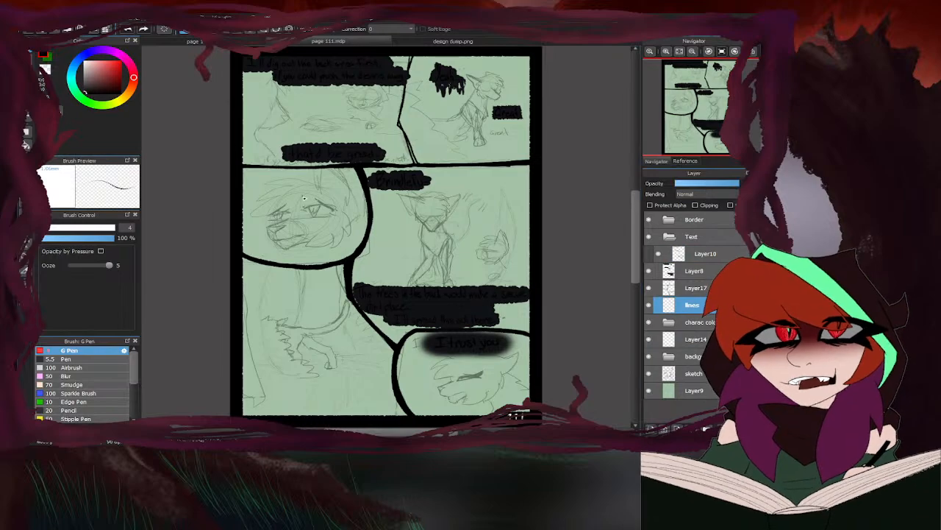
scroll(307, 239, up, 6)
scroll(253, 203, up, 3)
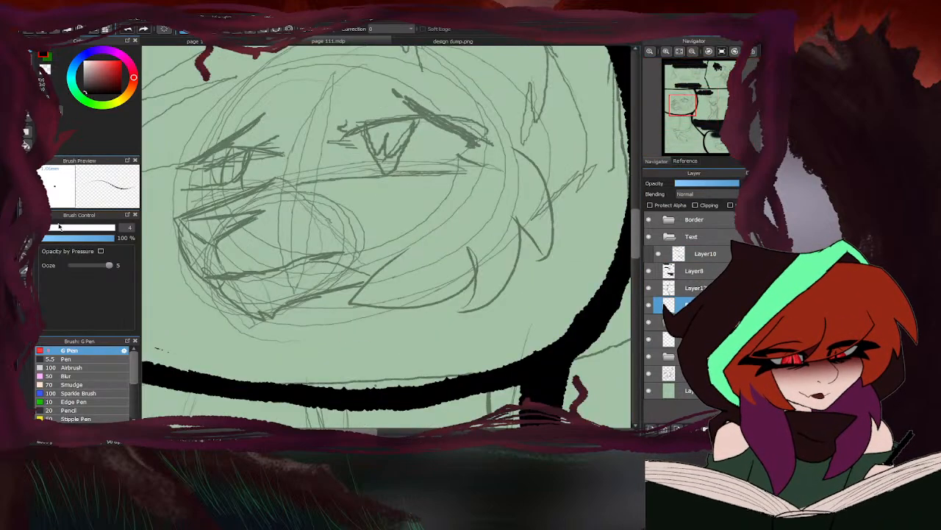
drag(59, 227, 53, 228)
mouse_move(264, 176)
mouse_down()
mouse_move(176, 218)
mouse_move(257, 212)
mouse_up()
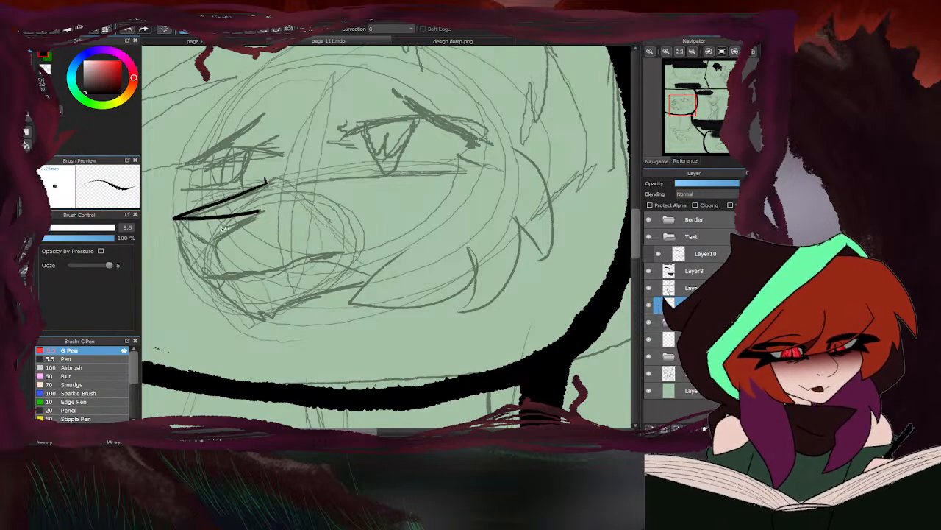
scroll(224, 229, up, 3)
drag(163, 206, 246, 265)
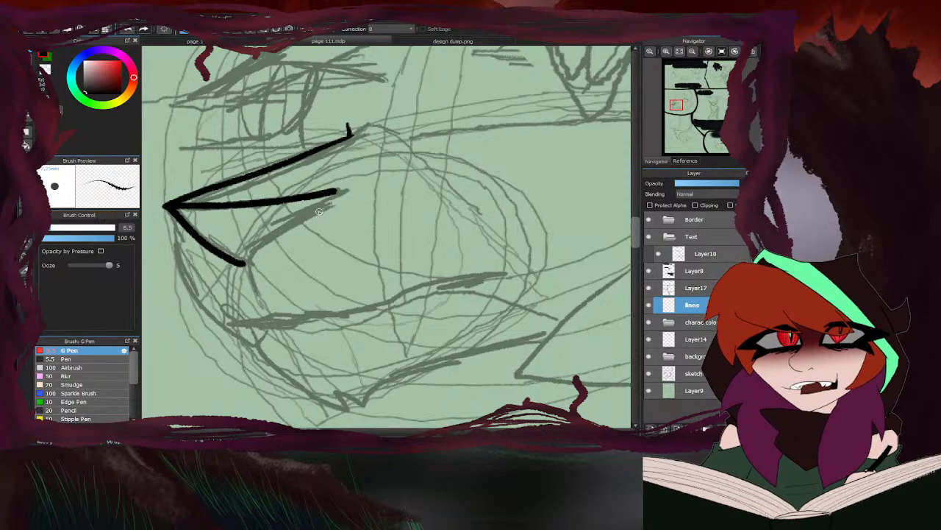
drag(335, 194, 246, 261)
scroll(301, 243, down, 4)
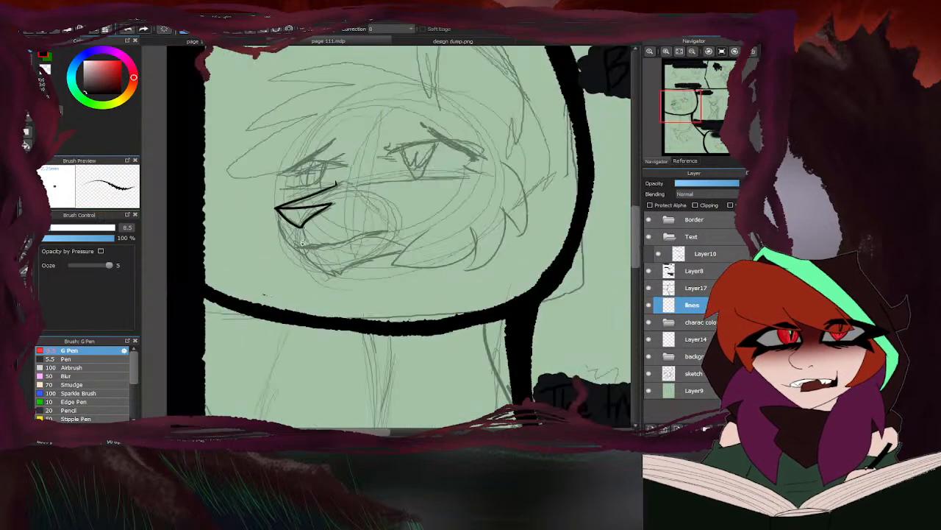
- Ink the muzzle front, the mouth line and the short line under the nose, consulting design dump.png for reference
scroll(302, 242, up, 5)
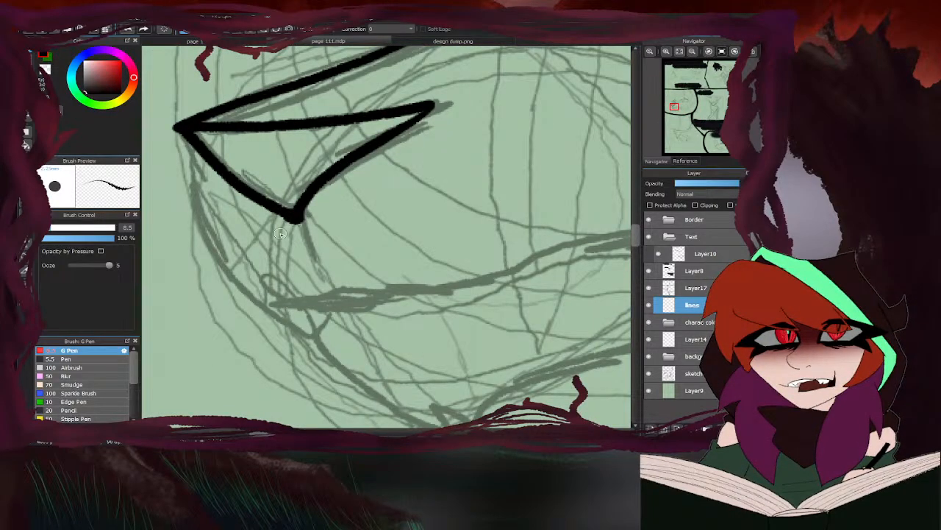
scroll(280, 234, down, 4)
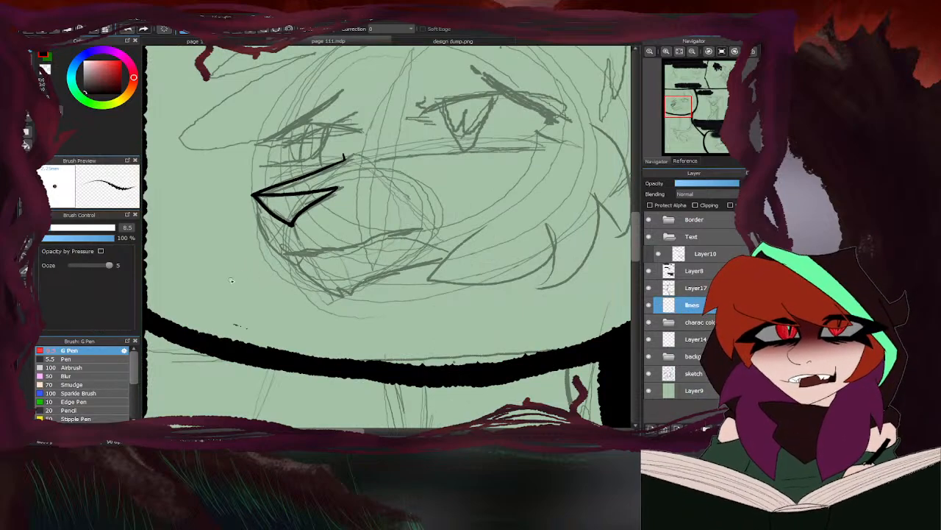
click(403, 43)
click(383, 43)
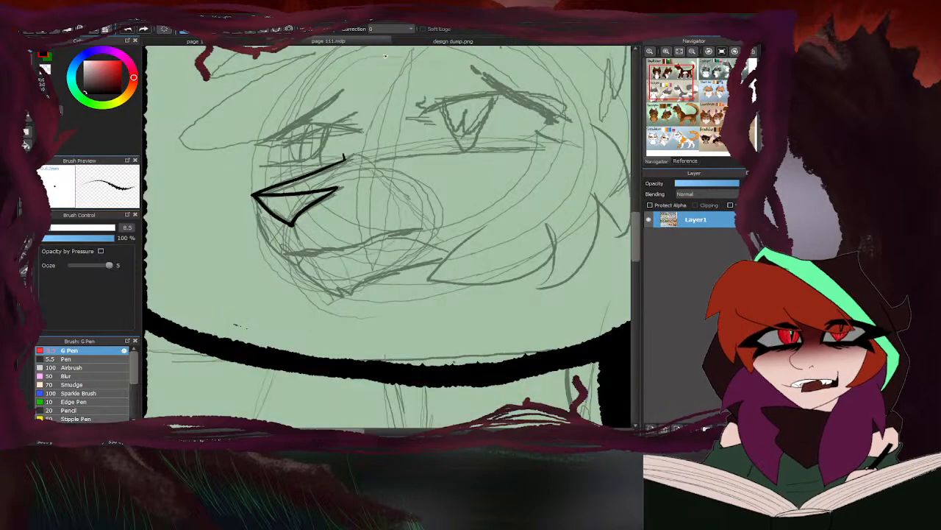
scroll(230, 171, up, 3)
mouse_move(233, 154)
mouse_down()
mouse_move(245, 257)
mouse_move(306, 281)
mouse_move(452, 252)
mouse_move(523, 224)
mouse_move(544, 229)
mouse_move(482, 241)
mouse_up()
click(400, 45)
click(388, 43)
key(ctrl+z)
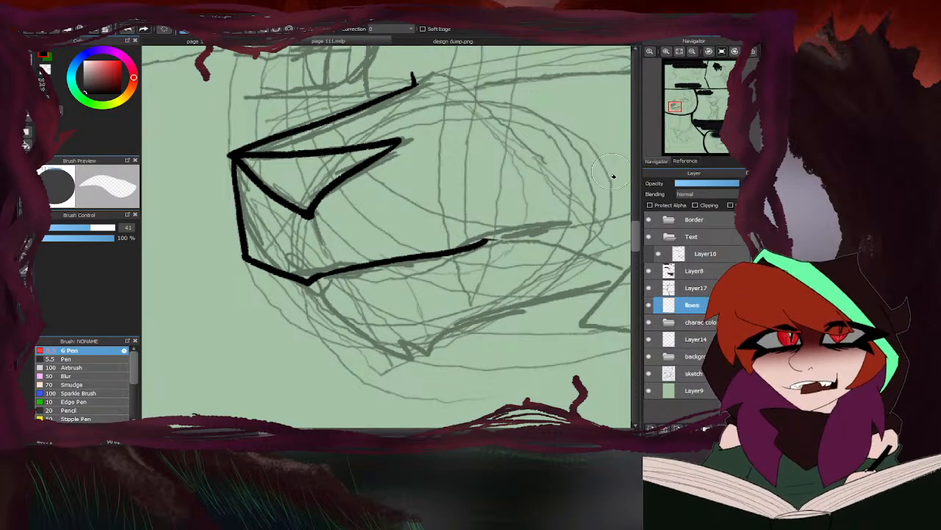
drag(313, 212, 321, 244)
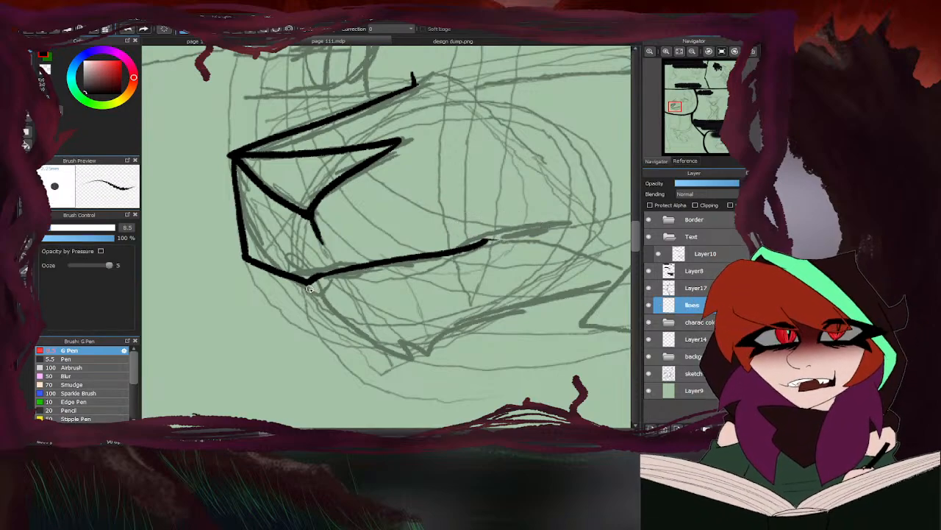
- Ink a small fang below the front of the mouth line and trim the mouth line's back end
mouse_move(297, 281)
mouse_down()
mouse_move(328, 300)
mouse_move(332, 275)
mouse_up()
scroll(333, 274, down, 5)
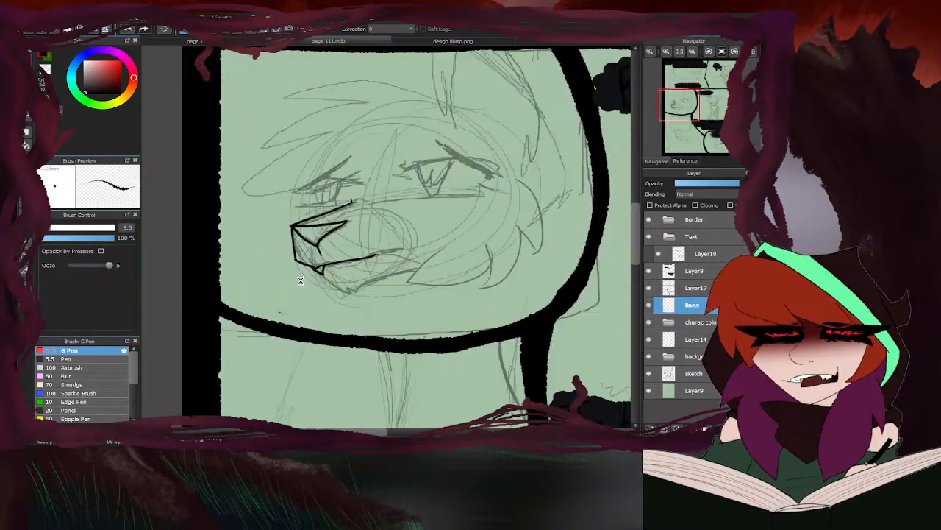
scroll(341, 300, up, 5)
scroll(287, 273, down, 4)
key(e)
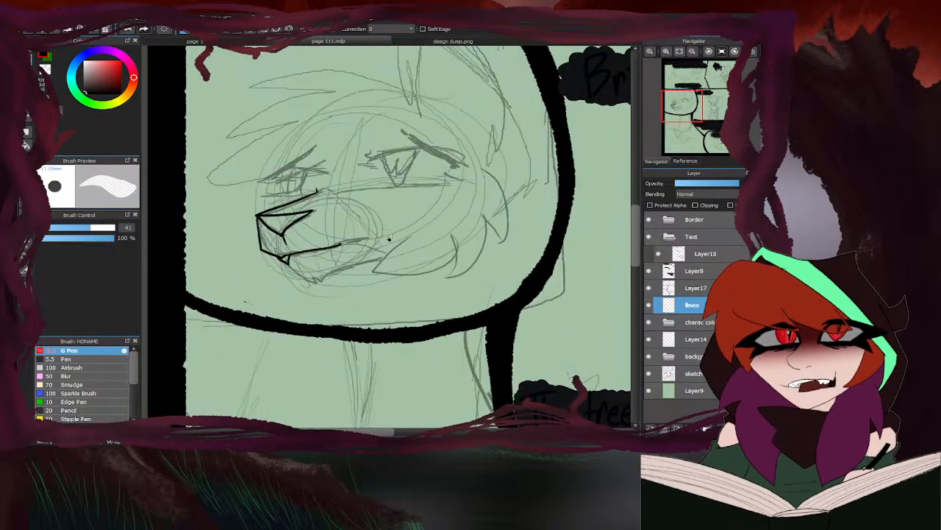
scroll(332, 233, up, 3)
mouse_move(335, 242)
mouse_down()
mouse_move(331, 255)
mouse_move(386, 250)
mouse_up()
key(b)
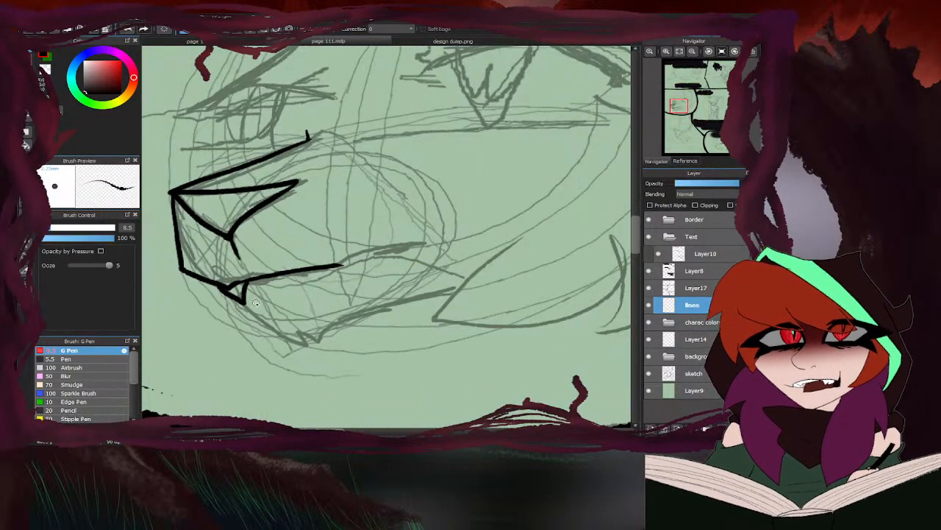
- Ink the lower jaw from the fang to a small notched chin and back toward the cheek
mouse_move(246, 294)
mouse_down()
mouse_move(316, 350)
mouse_move(329, 329)
mouse_up()
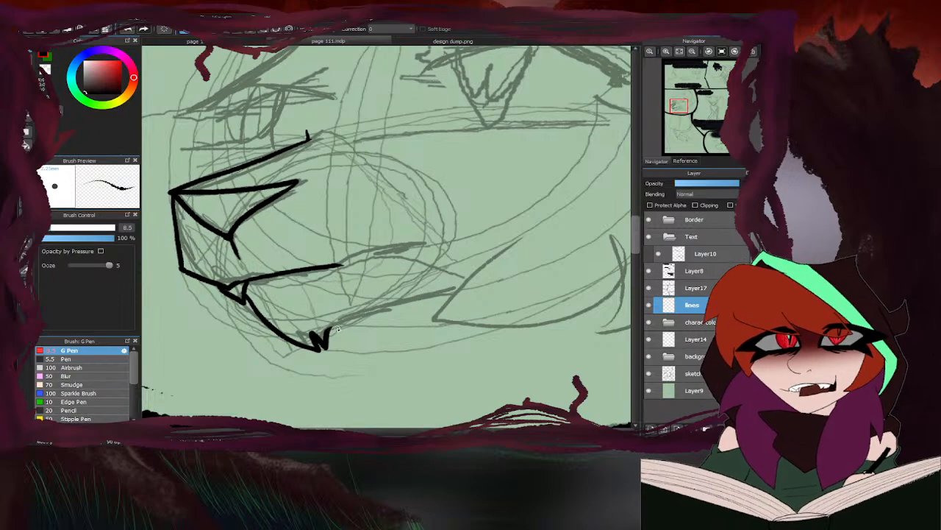
scroll(309, 283, down, 4)
scroll(322, 277, up, 4)
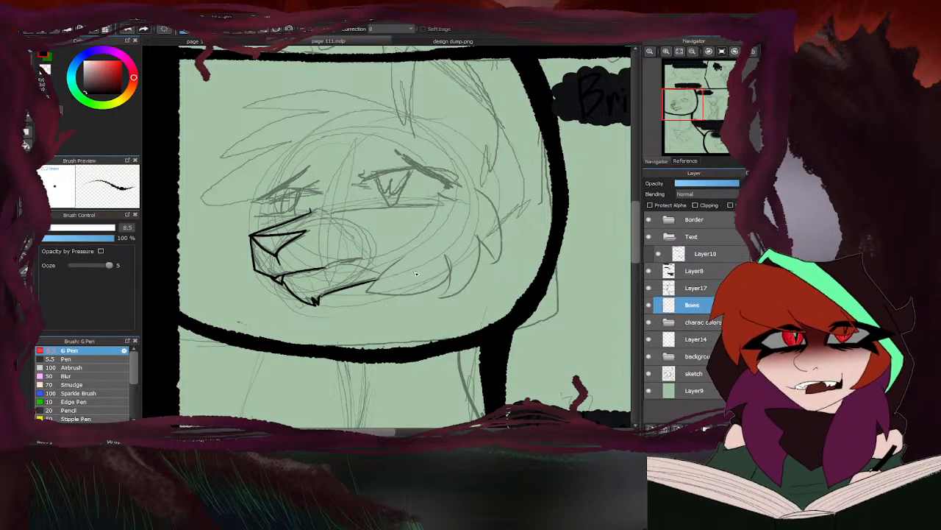
- Ink the near cheek's pointed fur tufts along the jaw and shorten the tip of the frontmost tuft line
scroll(416, 273, up, 2)
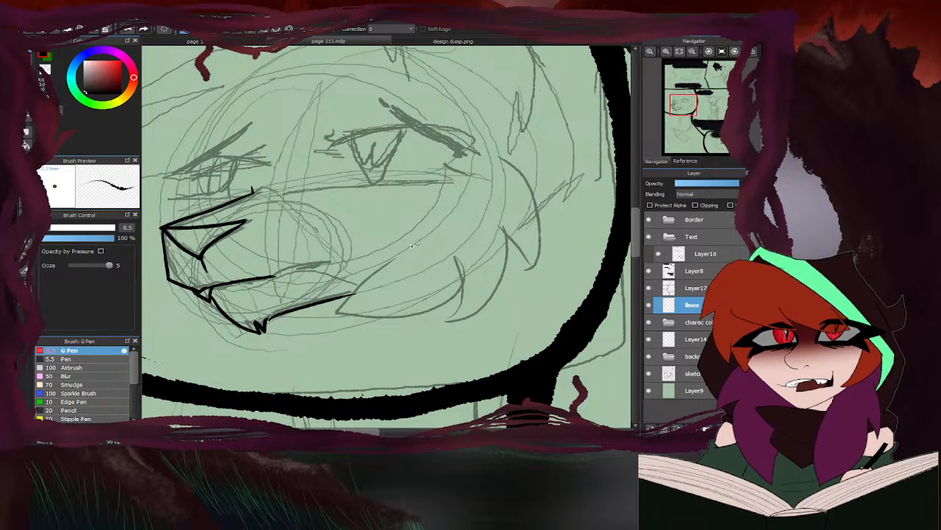
scroll(528, 171, up, 2)
mouse_move(494, 148)
mouse_down()
mouse_move(514, 158)
mouse_move(541, 323)
mouse_up()
drag(507, 261, 541, 323)
mouse_move(514, 266)
mouse_down()
mouse_move(420, 389)
mouse_move(440, 335)
mouse_move(356, 385)
mouse_move(252, 380)
mouse_move(336, 283)
mouse_up()
scroll(385, 278, down, 5)
key(e)
scroll(355, 294, up, 5)
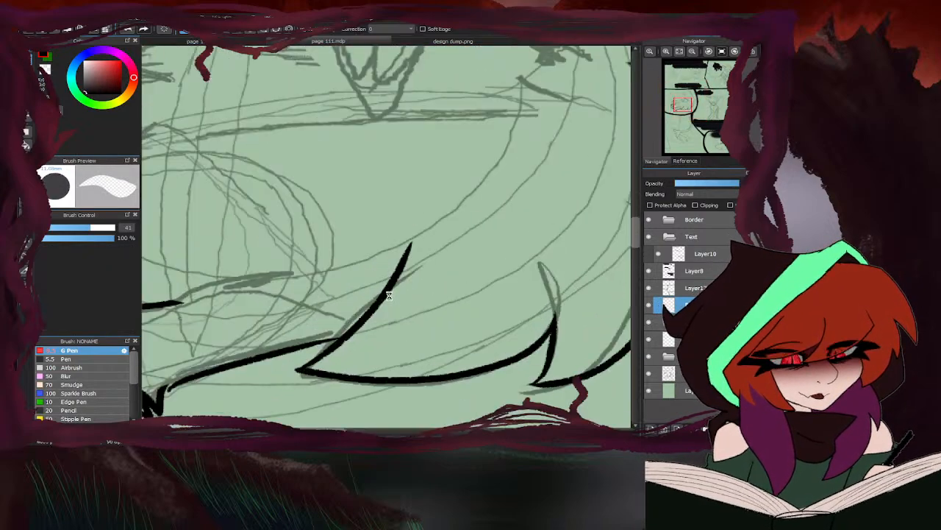
drag(362, 327, 412, 239)
scroll(340, 295, down, 5)
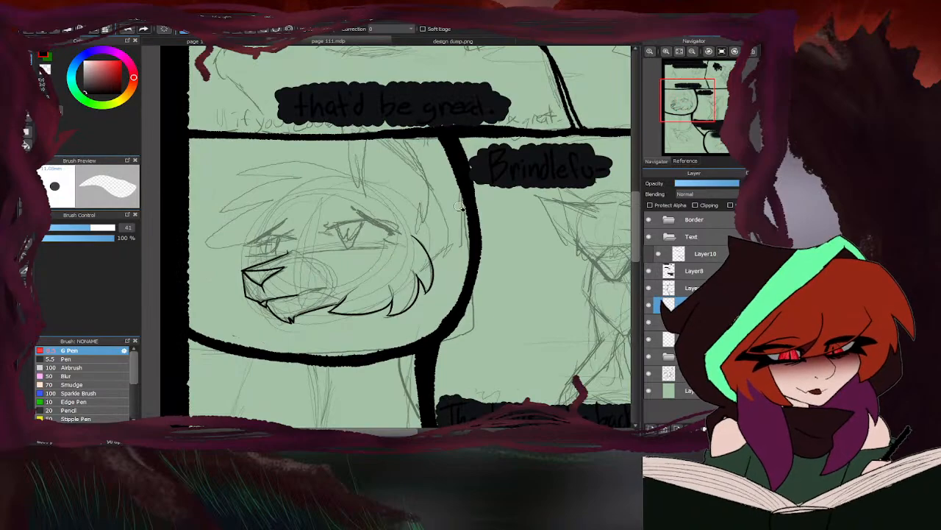
key(b)
- Ink the back-of-head curve, the tuft line inside it and the ear's rear edge, checking design dump.png for reference
scroll(404, 164, up, 2)
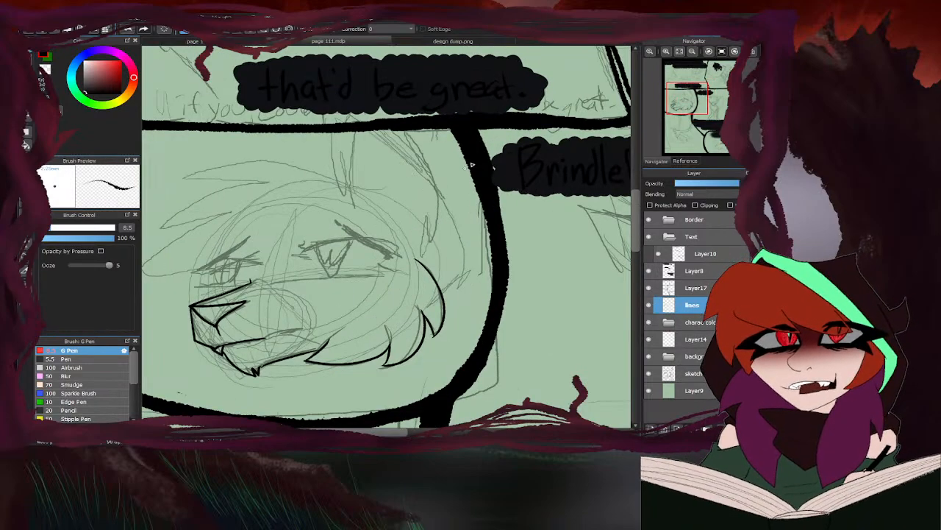
click(404, 43)
click(386, 43)
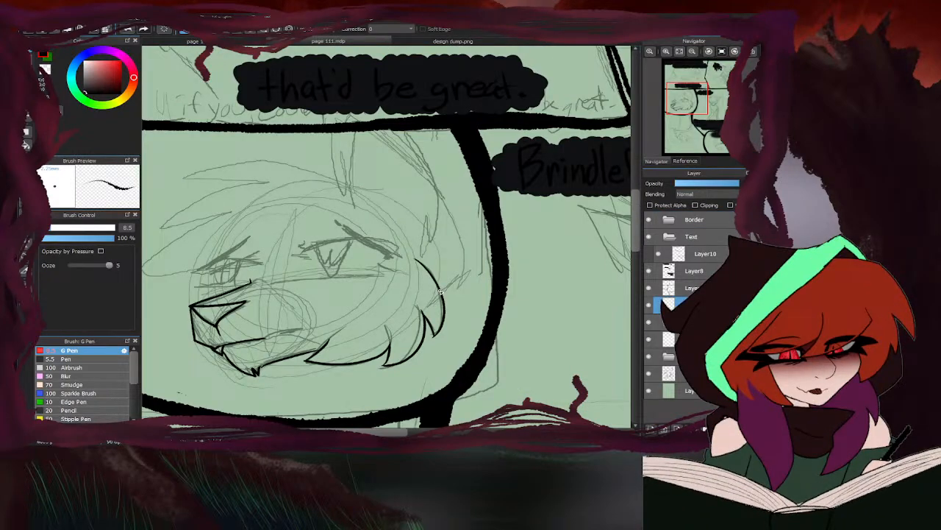
mouse_move(443, 285)
mouse_down()
mouse_move(447, 217)
mouse_move(427, 188)
mouse_up()
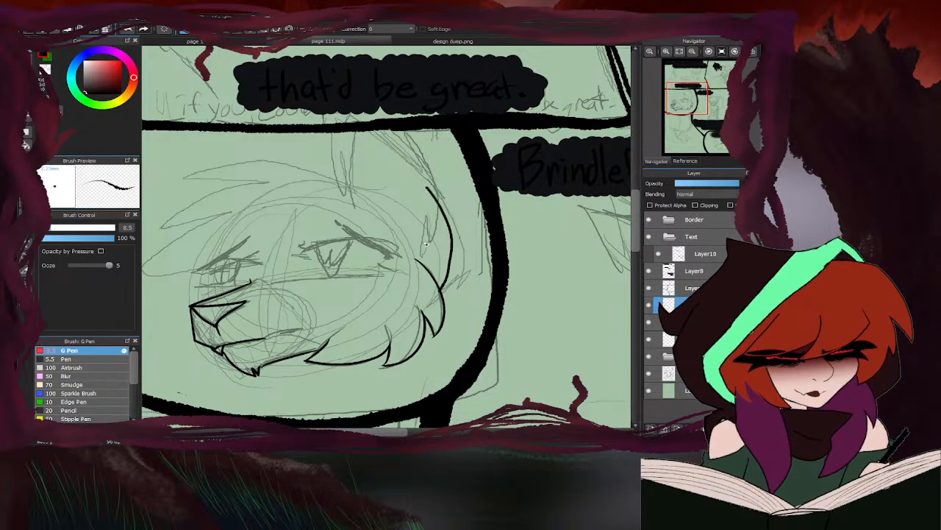
mouse_move(425, 244)
mouse_down()
mouse_move(417, 171)
mouse_move(386, 125)
mouse_up()
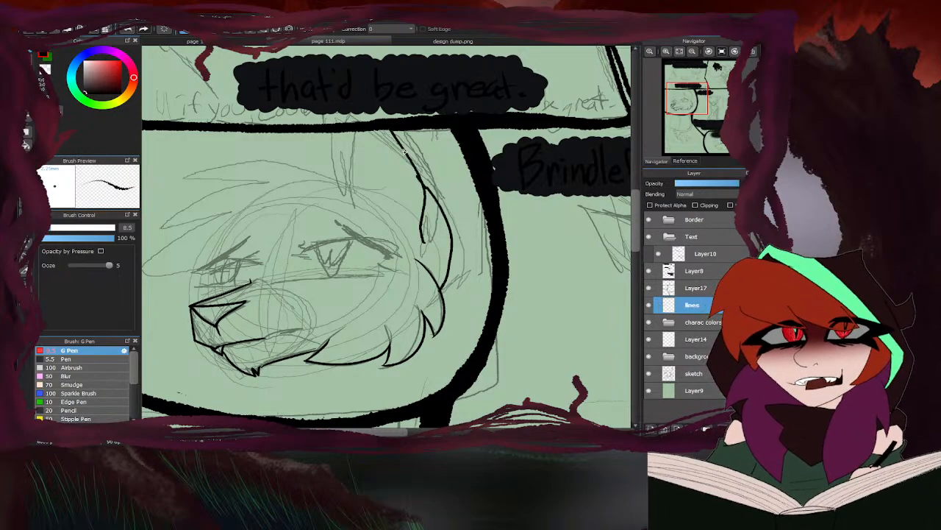
- Ink the ear's front edge from the panel's upper border down to the top of the head
click(410, 43)
click(348, 43)
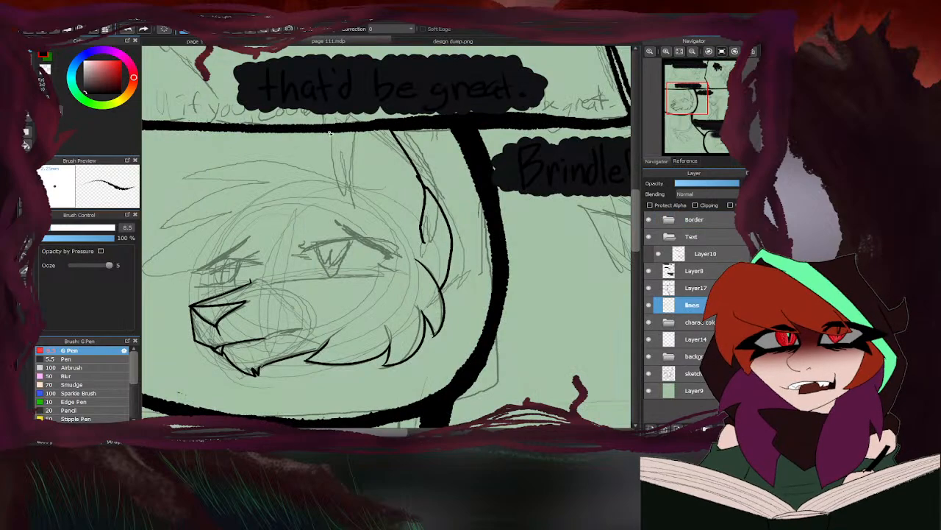
mouse_move(342, 130)
mouse_down()
mouse_move(323, 177)
mouse_move(340, 198)
mouse_move(361, 197)
mouse_move(374, 95)
mouse_up()
scroll(395, 180, down, 2)
scroll(371, 162, up, 3)
scroll(475, 157, down, 3)
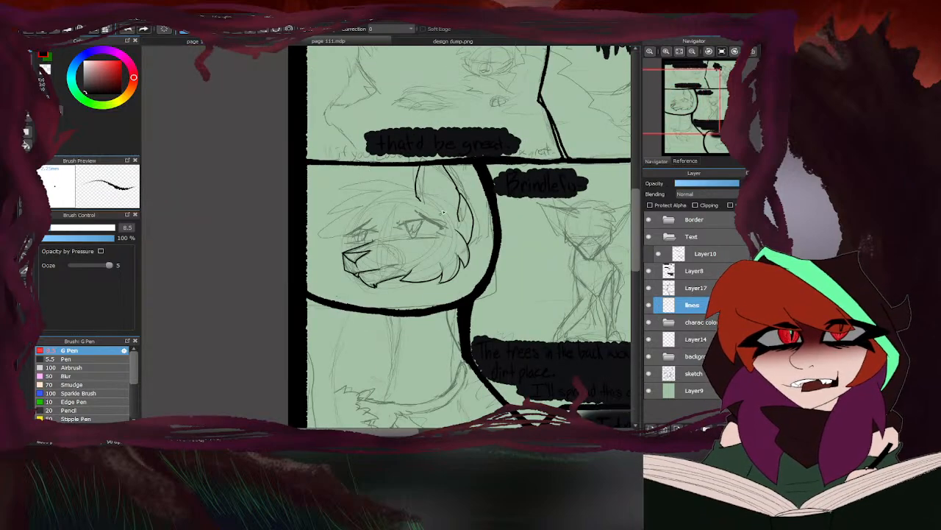
scroll(442, 212, up, 3)
- Ink a pointed fur tuft across the ear's base, using the cat designs in design dump.png as reference
click(397, 42)
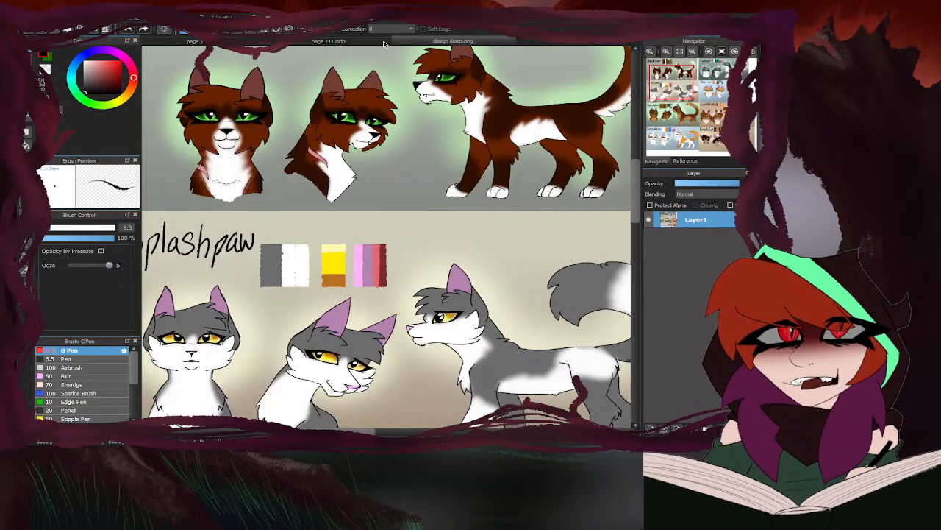
click(383, 42)
mouse_move(516, 183)
mouse_down()
mouse_move(491, 168)
mouse_move(425, 165)
mouse_up()
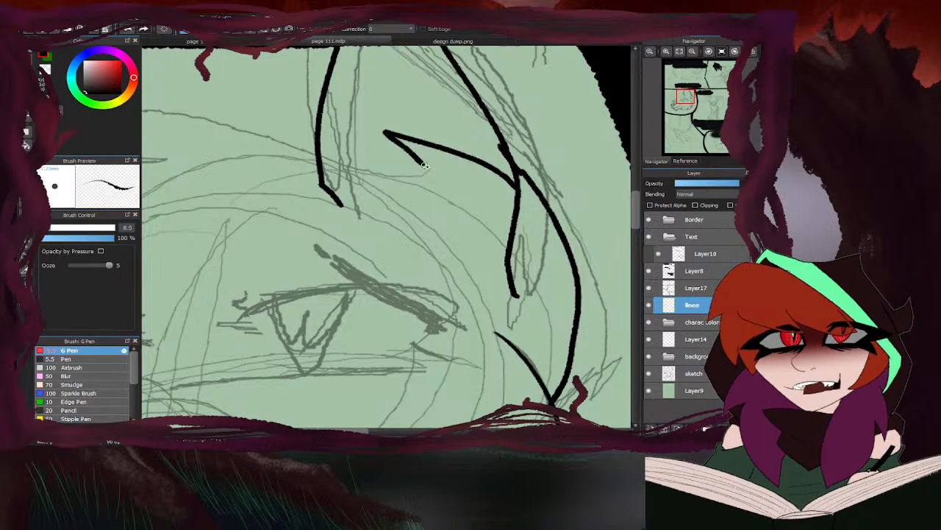
drag(390, 136, 422, 175)
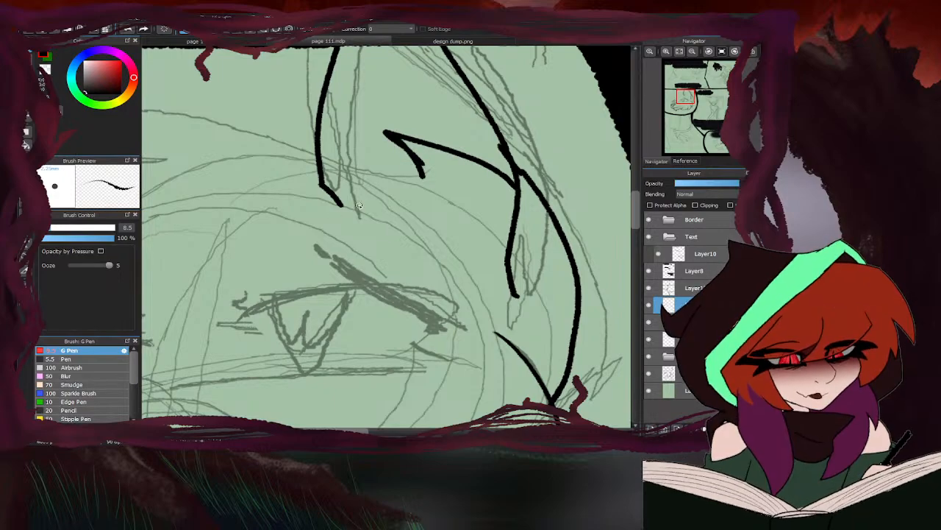
click(417, 43)
click(388, 44)
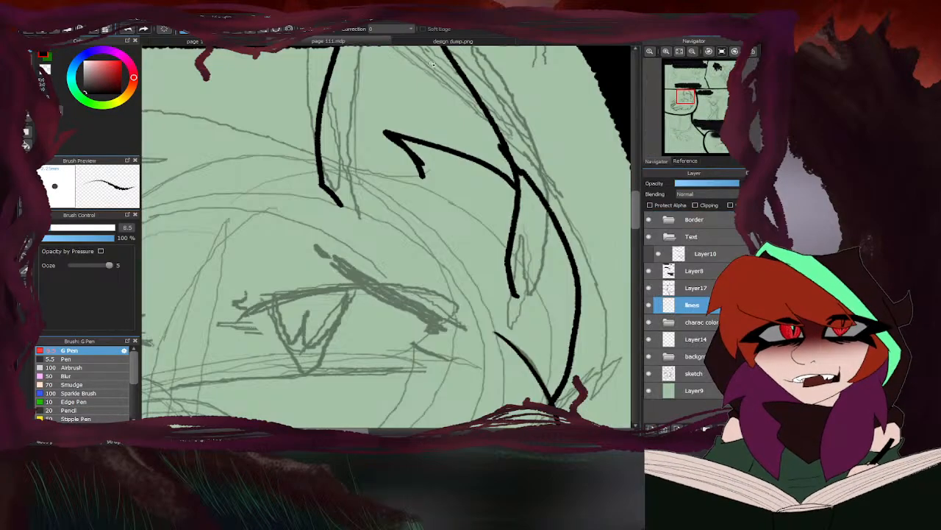
- Ink the jagged forelock above the near eye and erase the overlapping ear line and rough tuft edges
mouse_move(421, 175)
mouse_down()
mouse_move(340, 163)
mouse_move(375, 188)
mouse_up()
mouse_move(373, 186)
mouse_down()
mouse_move(251, 219)
mouse_move(330, 230)
mouse_move(352, 204)
mouse_move(322, 194)
mouse_up()
key(e)
mouse_move(432, 155)
mouse_down()
mouse_move(436, 175)
mouse_move(435, 161)
mouse_up()
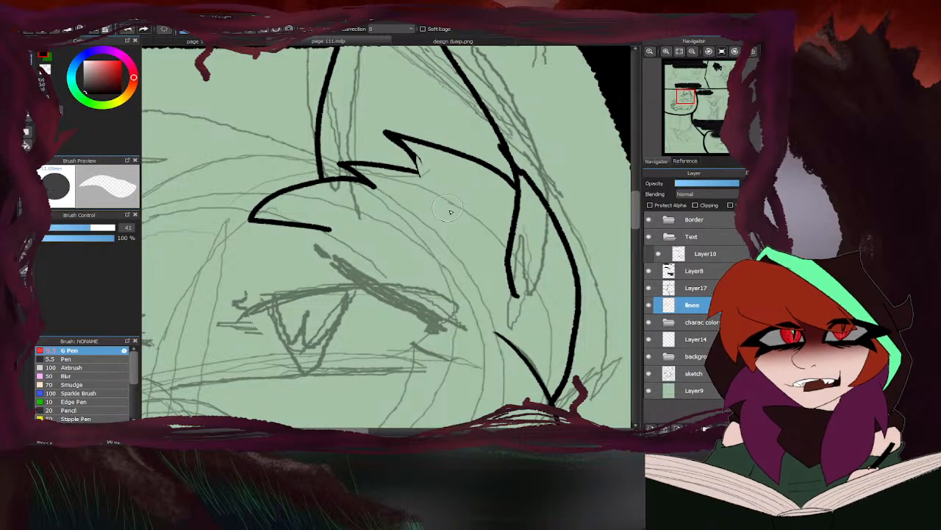
drag(377, 135, 420, 174)
key(b)
- Ink the top of the head with spiky forehead tufts running from the ear down to the far brow
scroll(421, 166, down, 3)
scroll(221, 147, up, 2)
click(411, 42)
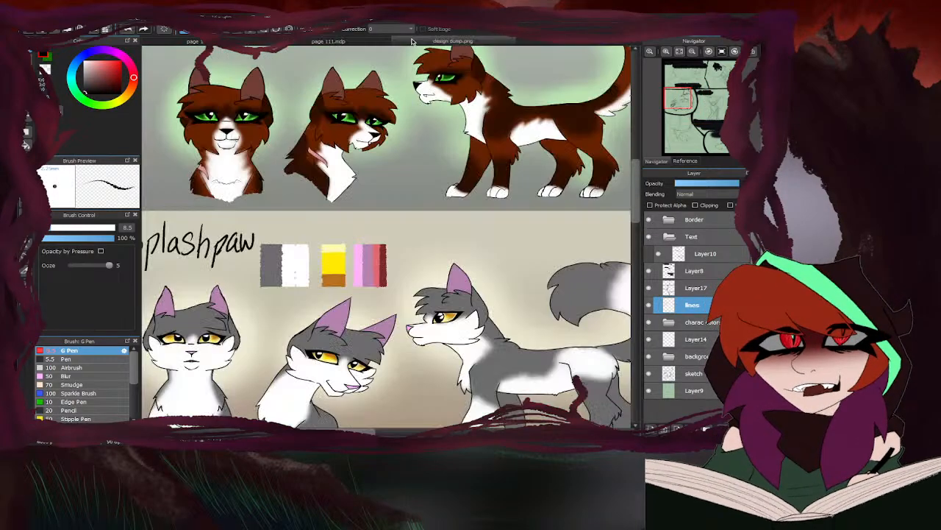
click(382, 46)
mouse_move(476, 153)
mouse_down()
mouse_move(259, 159)
mouse_move(307, 168)
mouse_move(183, 273)
mouse_move(245, 261)
mouse_up()
scroll(287, 163, up, 2)
scroll(368, 169, down, 3)
scroll(338, 180, up, 1)
scroll(350, 197, up, 2)
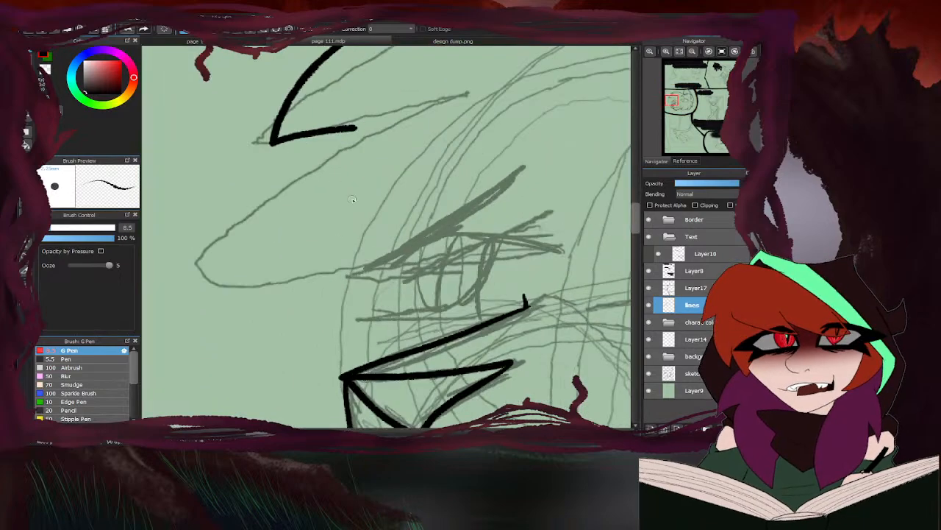
drag(352, 135, 359, 273)
scroll(409, 226, down, 3)
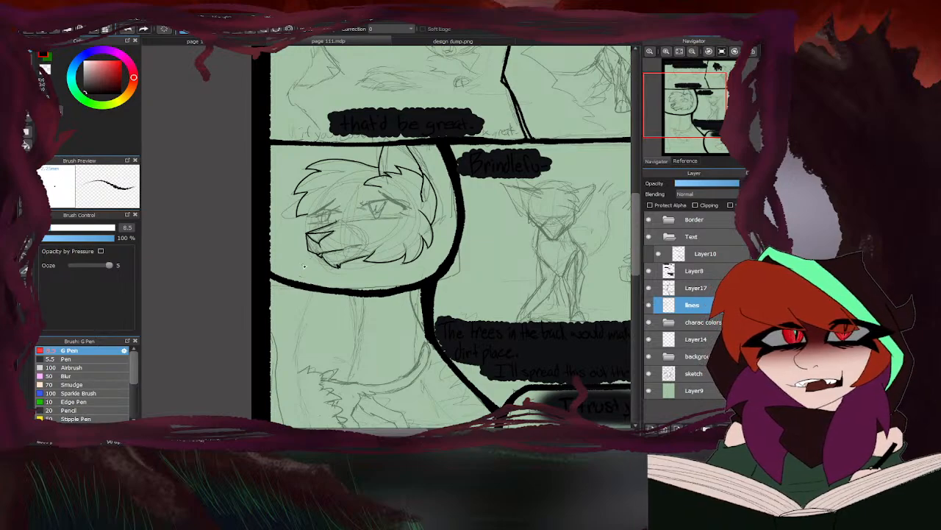
- Check design dump.png and ink the far cheek's fur tufts around the front of the muzzle
click(386, 42)
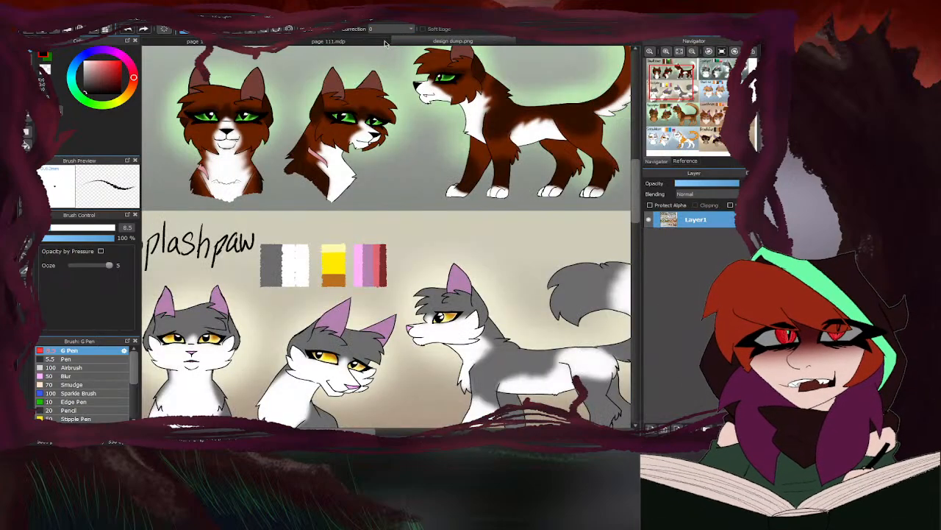
click(383, 42)
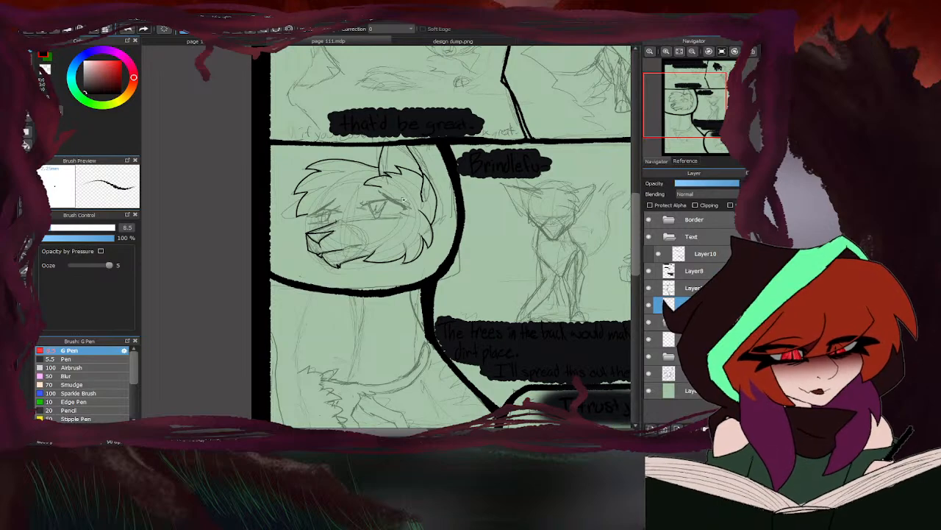
scroll(360, 200, up, 3)
mouse_move(318, 159)
mouse_down()
mouse_move(281, 217)
mouse_move(279, 202)
mouse_move(279, 241)
mouse_move(296, 230)
mouse_move(296, 256)
mouse_move(328, 287)
mouse_move(337, 273)
mouse_move(379, 292)
mouse_up()
scroll(339, 224, down, 3)
scroll(338, 232, up, 4)
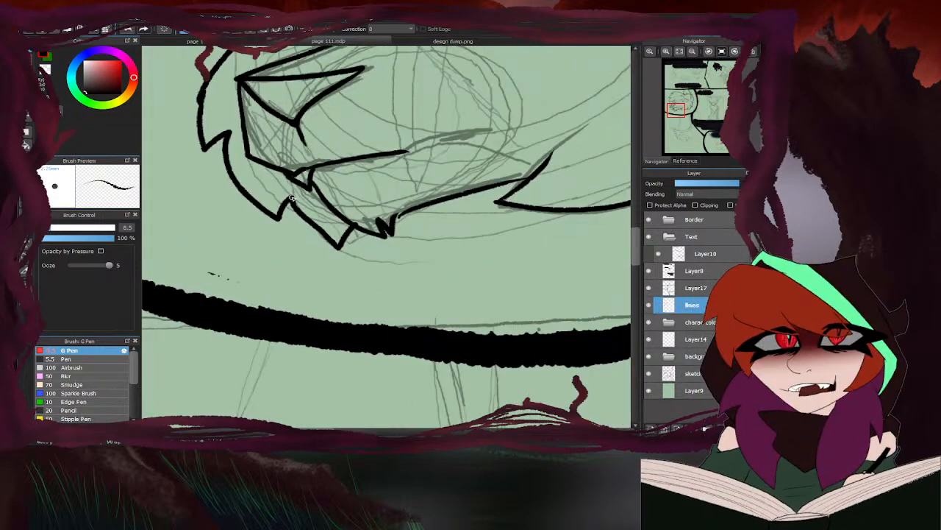
- Ink the far cheek's lowest tuft and join it to the chin
mouse_move(292, 199)
mouse_down()
mouse_move(315, 237)
mouse_move(371, 262)
mouse_move(375, 235)
mouse_move(331, 237)
mouse_move(310, 219)
mouse_move(345, 244)
mouse_move(308, 202)
mouse_up()
key(e)
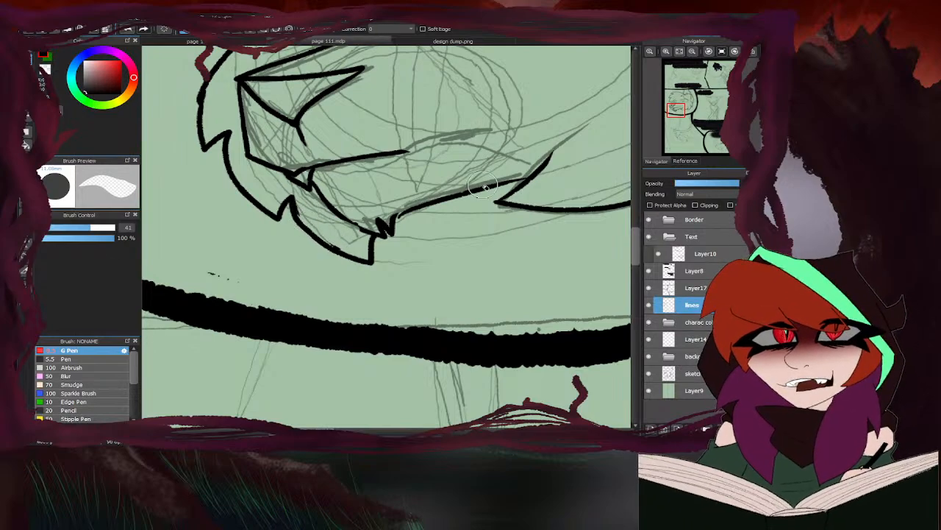
key(b)
scroll(321, 190, up, 2)
drag(354, 236, 417, 264)
scroll(358, 228, down, 4)
scroll(328, 267, down, 3)
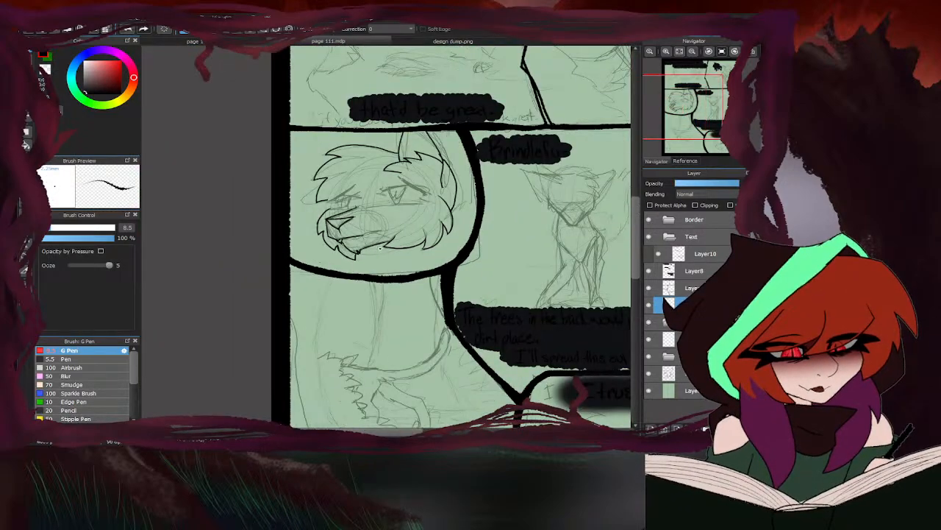
- Try a short nape line from the back of the head to the panel border, consulting design dump.png
scroll(353, 250, up, 3)
scroll(467, 222, down, 3)
scroll(467, 222, up, 3)
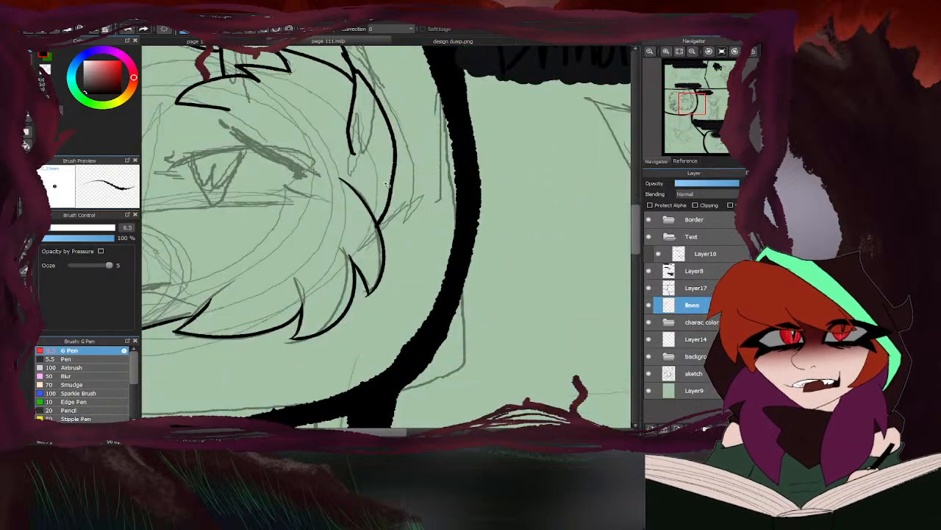
click(401, 46)
click(384, 44)
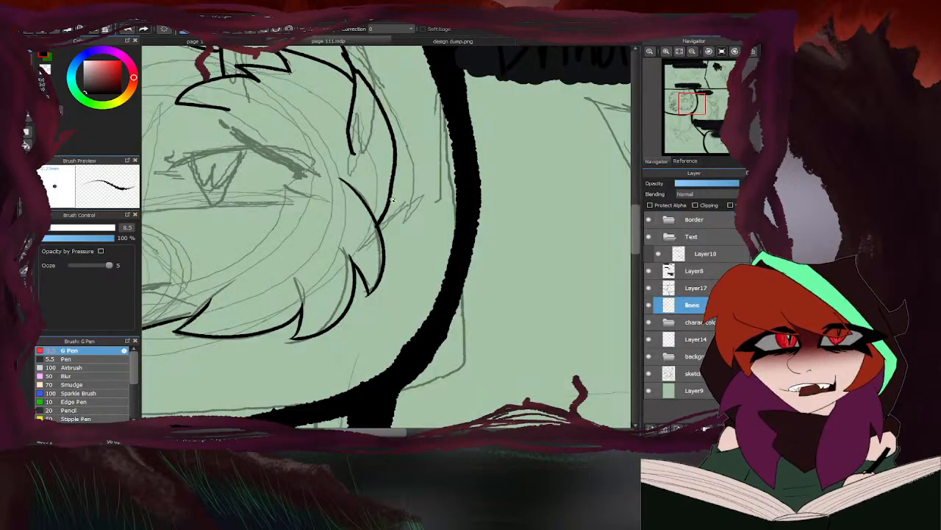
drag(392, 195, 401, 204)
scroll(402, 204, down, 5)
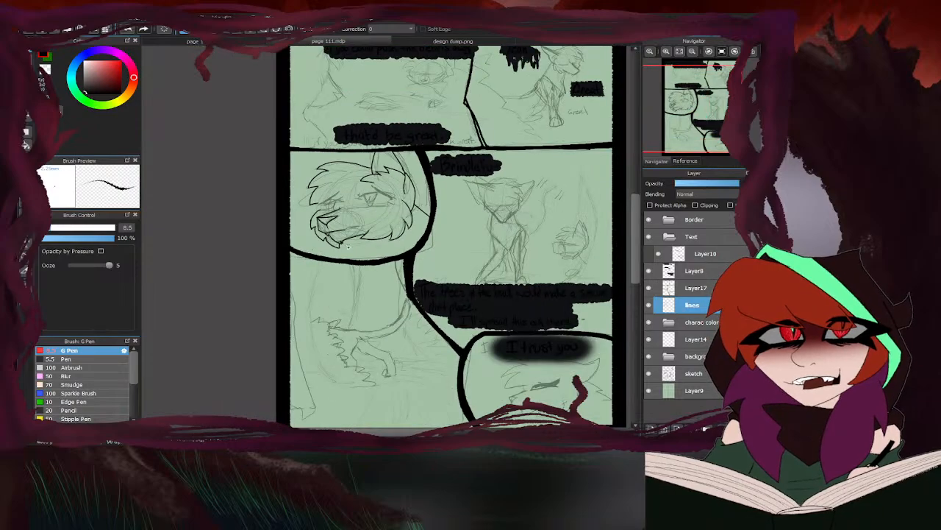
- Ink the throat line from the jaw down to the panel border, with a small fur notch near its end
click(403, 40)
click(382, 42)
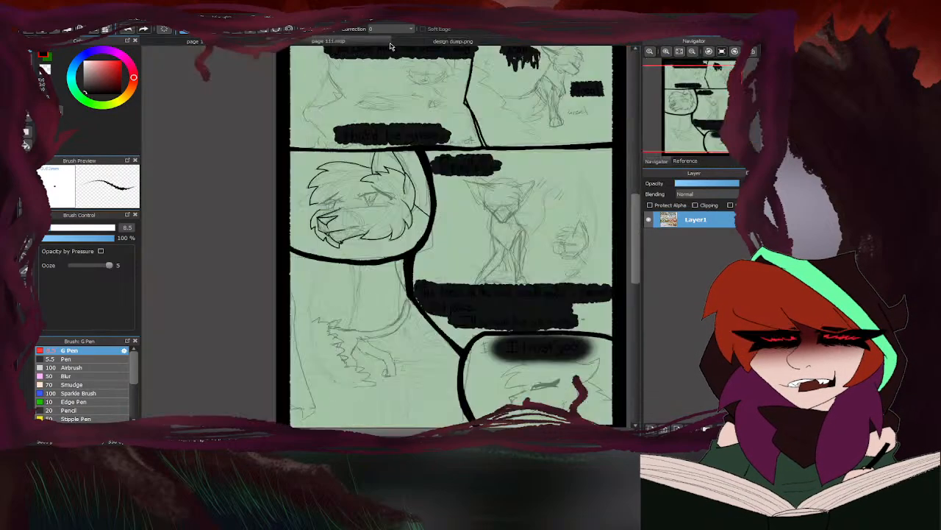
scroll(351, 197, up, 5)
mouse_move(351, 197)
mouse_down()
mouse_move(360, 265)
mouse_move(352, 303)
mouse_move(307, 353)
mouse_move(325, 353)
mouse_move(306, 390)
mouse_up()
scroll(320, 248, down, 5)
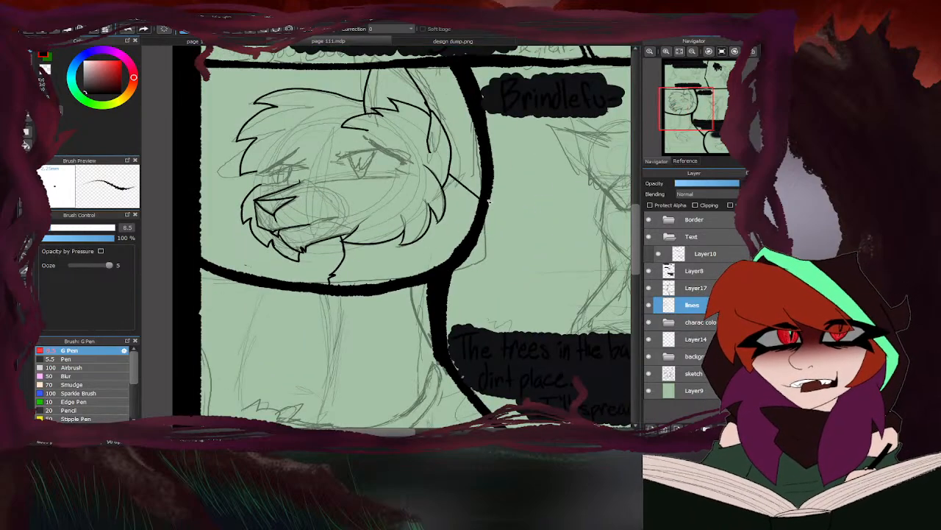
- Erase the nape line and re-ink it at a steeper angle, with a small fur notch at the panel border
scroll(454, 167, up, 3)
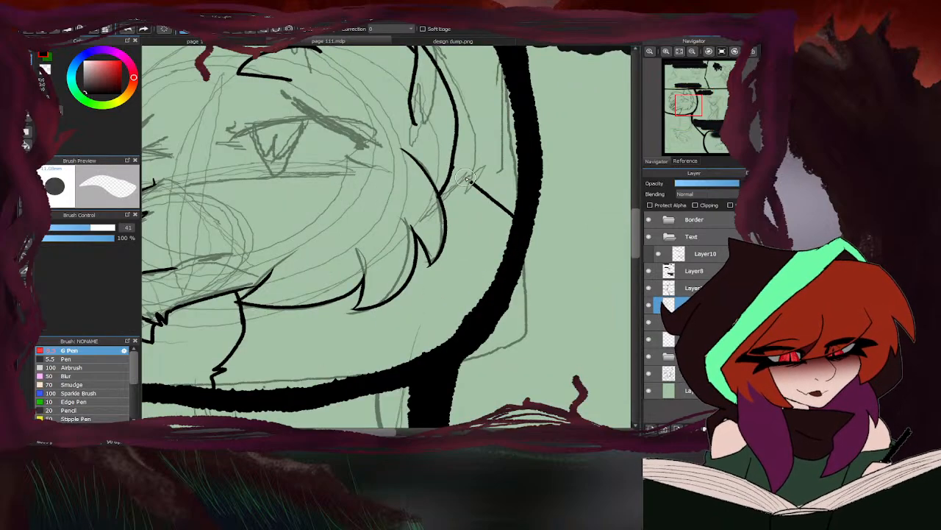
scroll(506, 194, down, 1)
key(b)
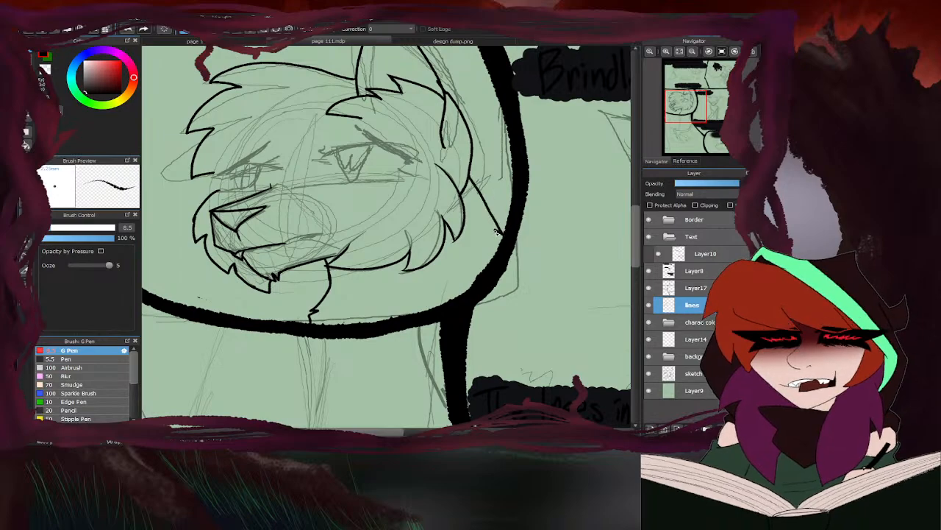
scroll(496, 236, down, 4)
scroll(434, 219, up, 5)
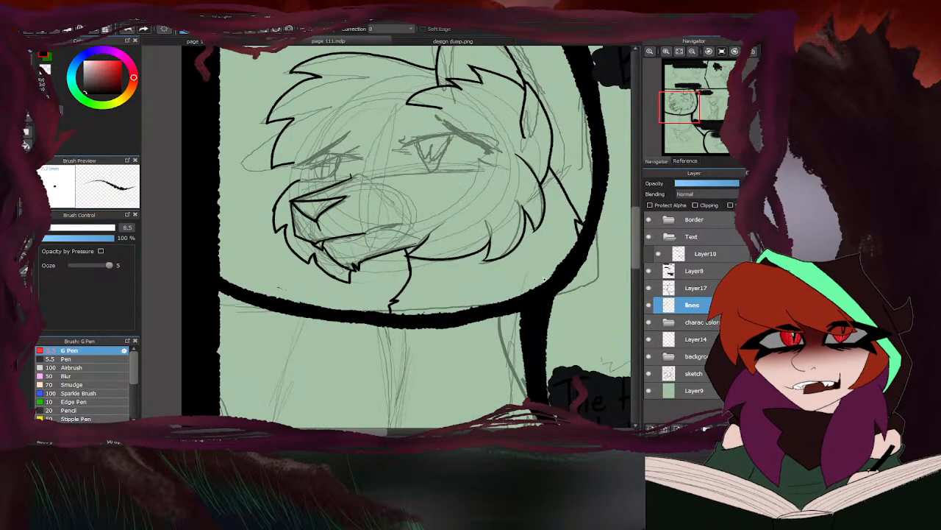
- Ink a short angled body line at the panel's lower curved corner, and trim the cheek line's tip beside the mouth to a taper
mouse_move(545, 272)
mouse_down()
mouse_move(519, 280)
mouse_move(500, 305)
mouse_up()
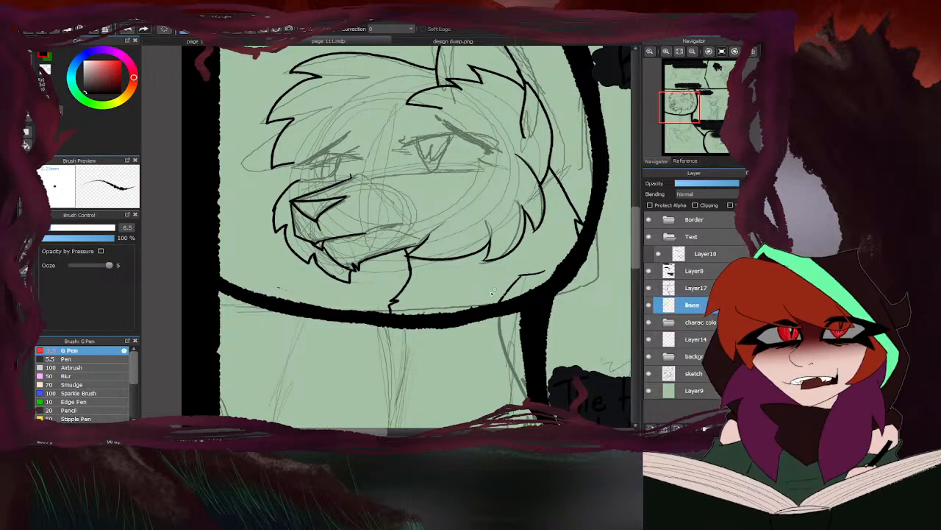
scroll(517, 174, up, 6)
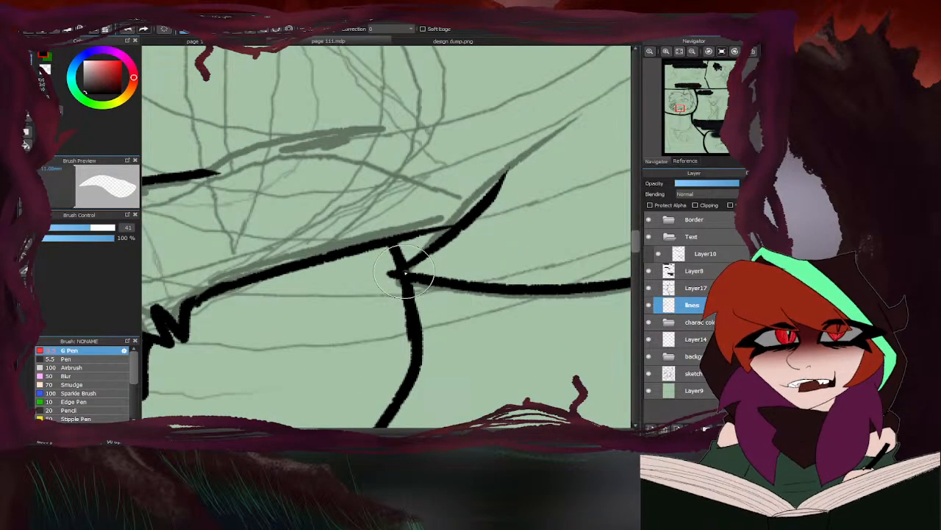
drag(435, 251, 543, 148)
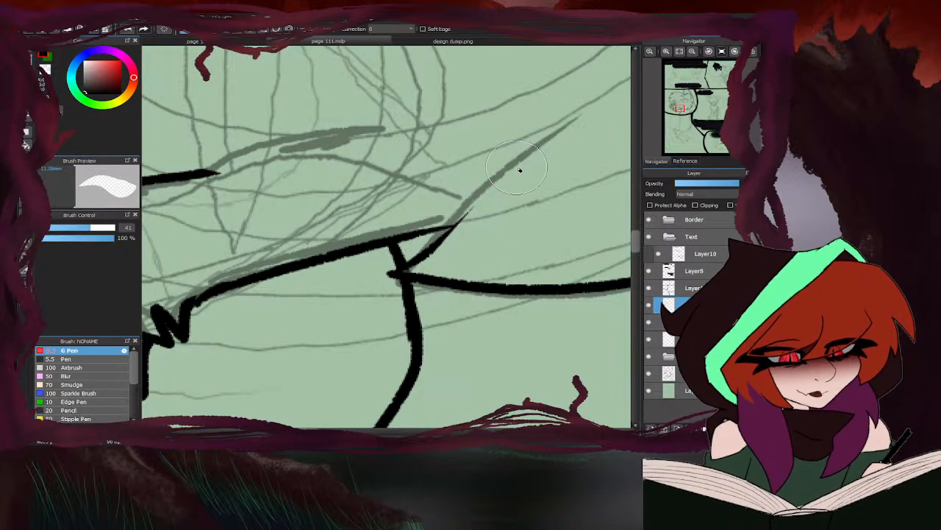
key(b)
mouse_move(486, 186)
mouse_down()
mouse_move(445, 234)
mouse_move(397, 269)
mouse_up()
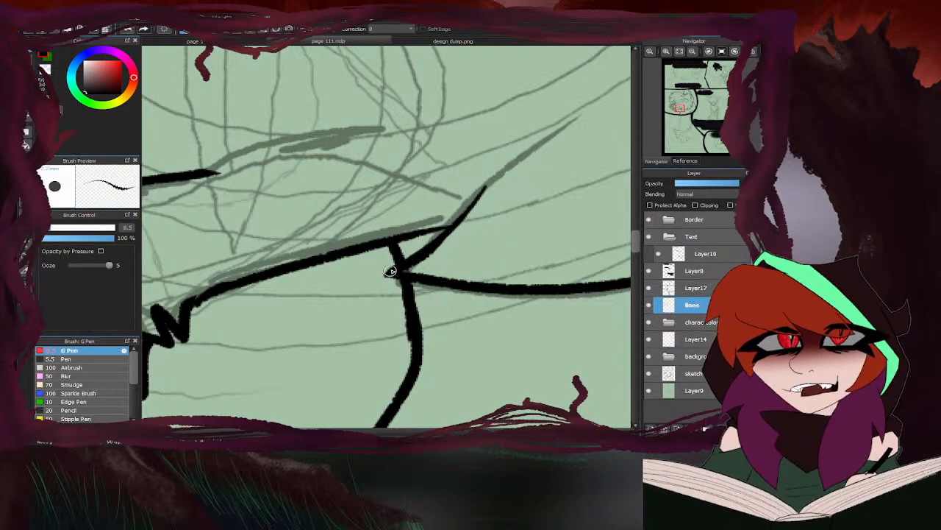
scroll(368, 264, down, 6)
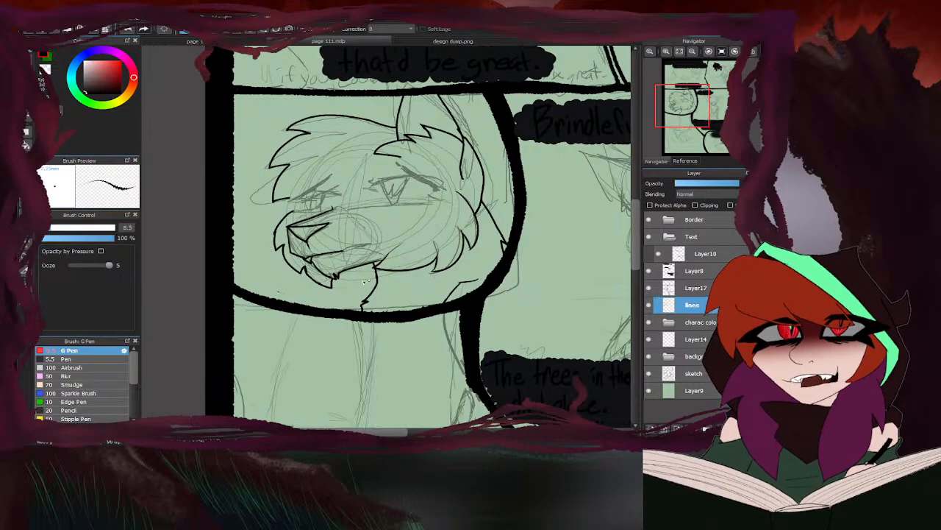
- Clean up the join of the back cheek tufts and thicken the fur stroke hanging from the ear's base
scroll(417, 267, up, 6)
key(e)
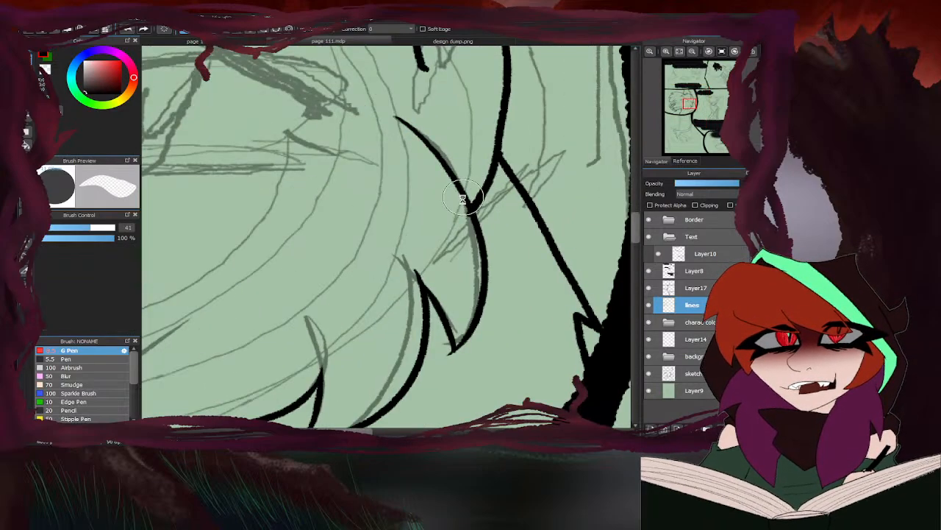
scroll(468, 218, down, 6)
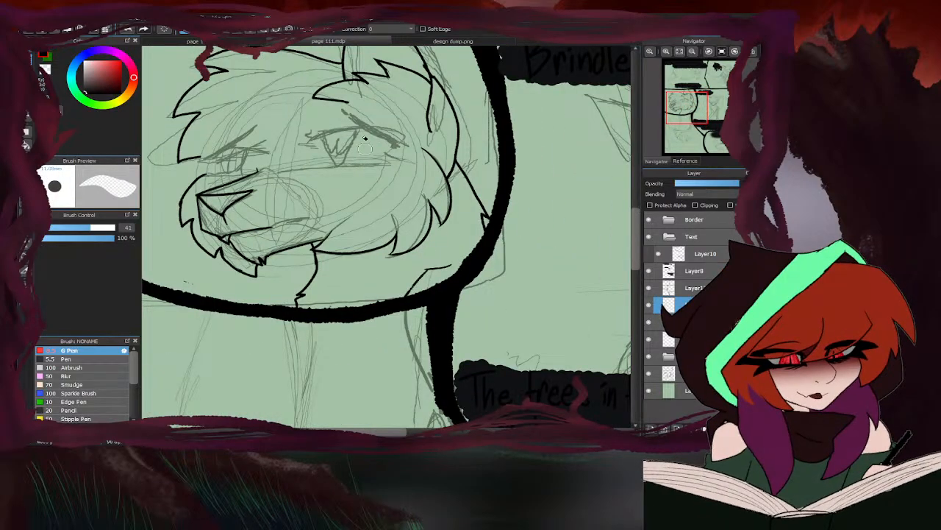
scroll(442, 128, up, 5)
scroll(465, 189, down, 3)
key(b)
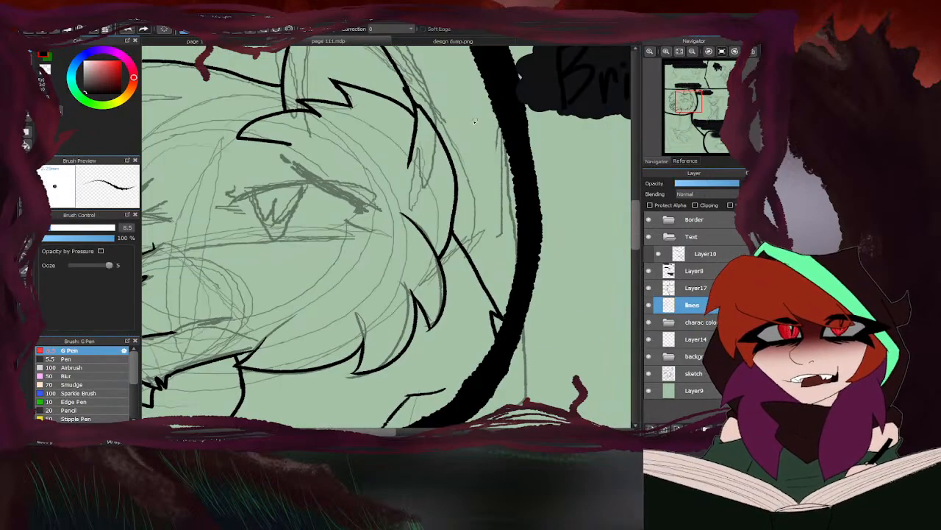
mouse_move(412, 95)
mouse_down()
mouse_move(416, 204)
mouse_move(421, 190)
mouse_up()
- Erase stray line ends around the forehead tufts and the base of the ear
scroll(416, 198, down, 4)
key(e)
scroll(416, 190, up, 4)
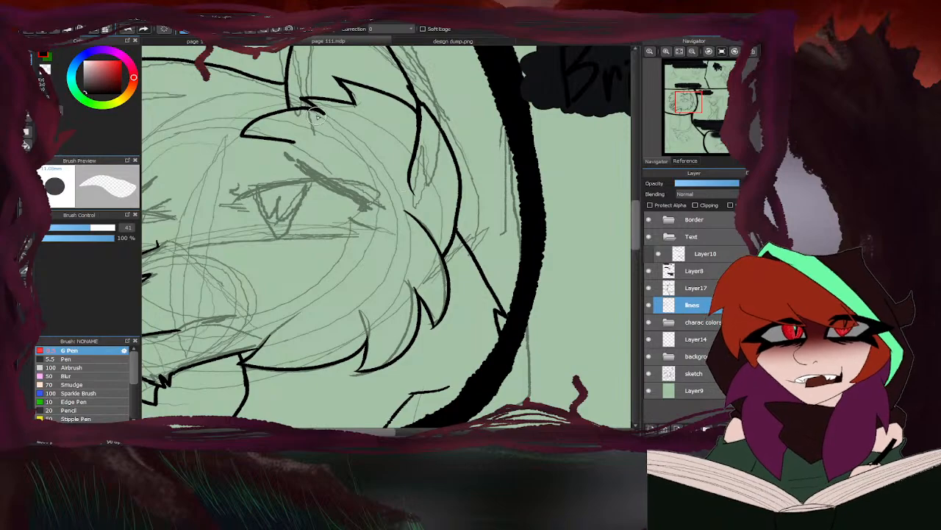
scroll(364, 110, up, 3)
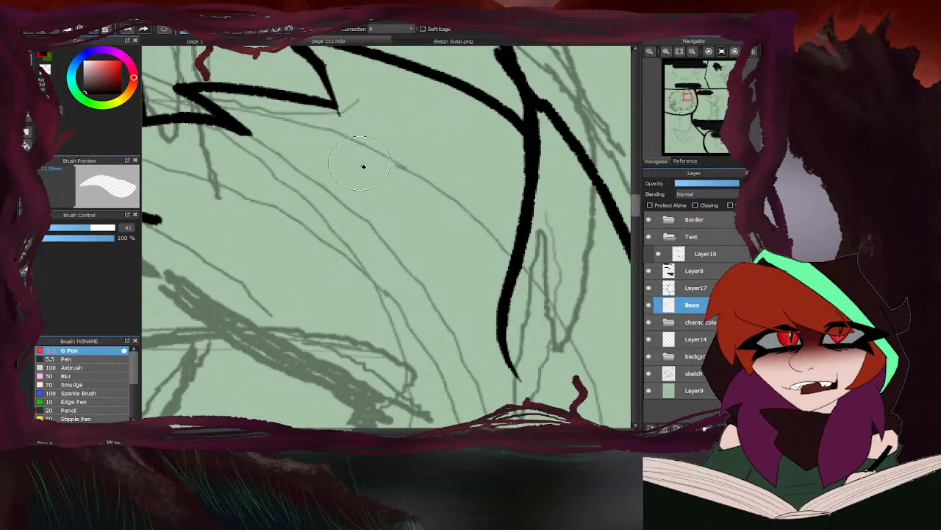
scroll(361, 162, down, 3)
scroll(393, 195, down, 1)
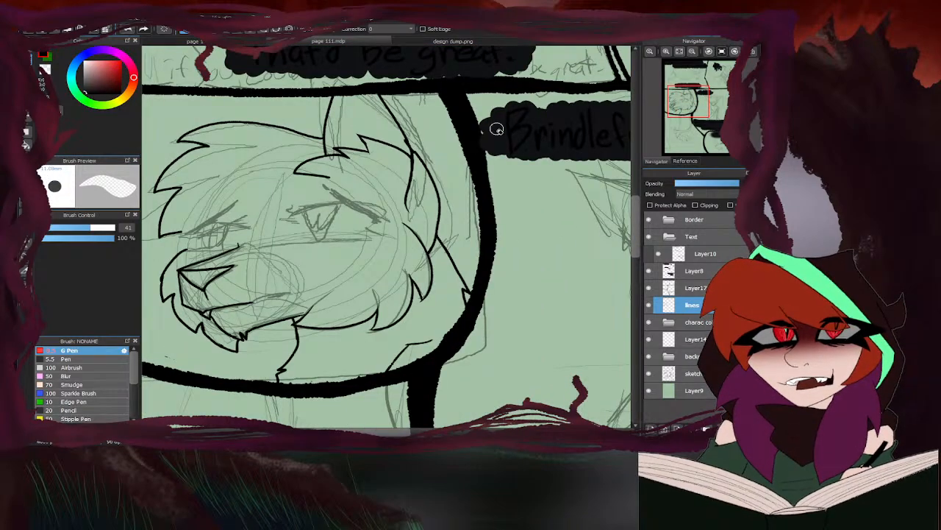
key(b)
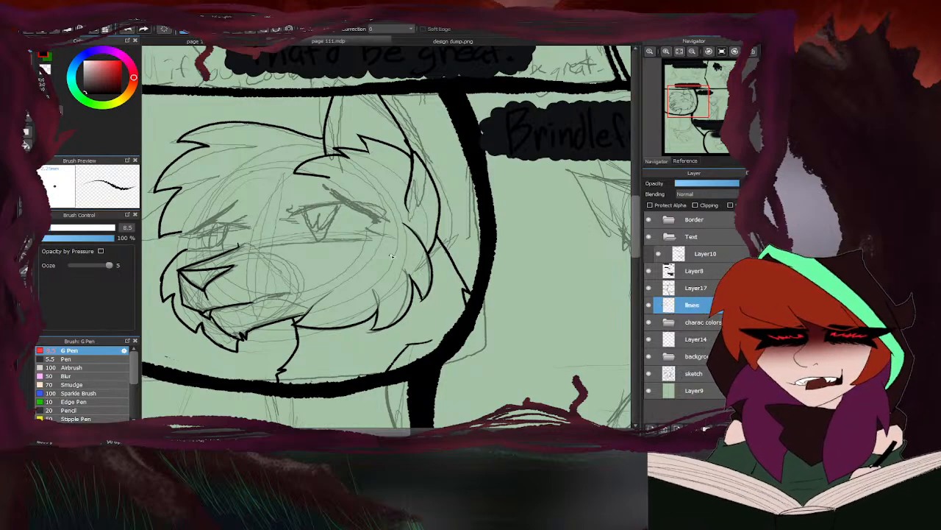
- Fill the cat's nose solid black on the lines layer, hiding the sketch layer for the fill and showing it again
scroll(375, 258, down, 4)
scroll(364, 236, up, 4)
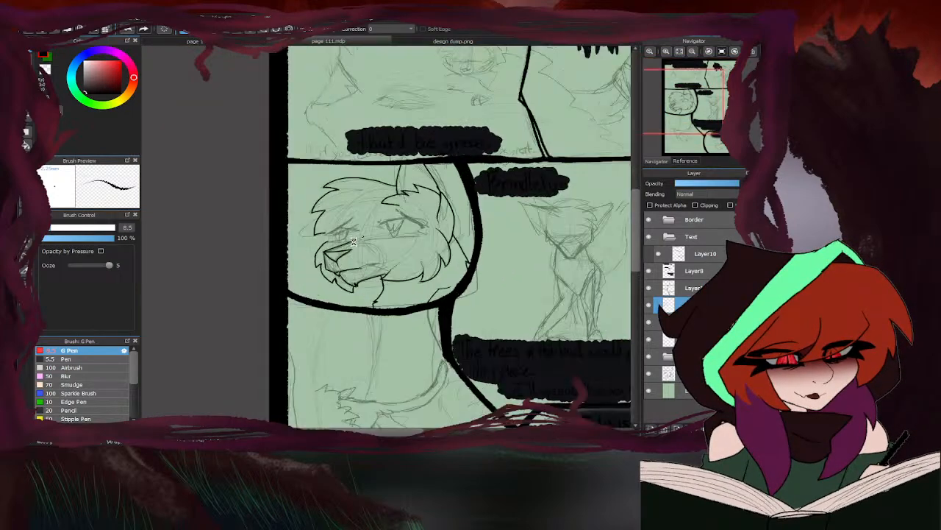
scroll(311, 284, up, 4)
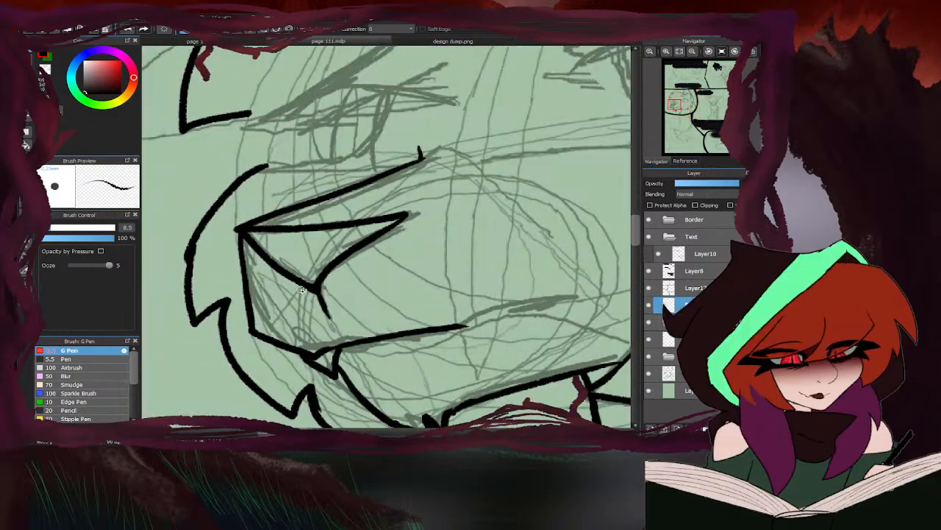
click(649, 375)
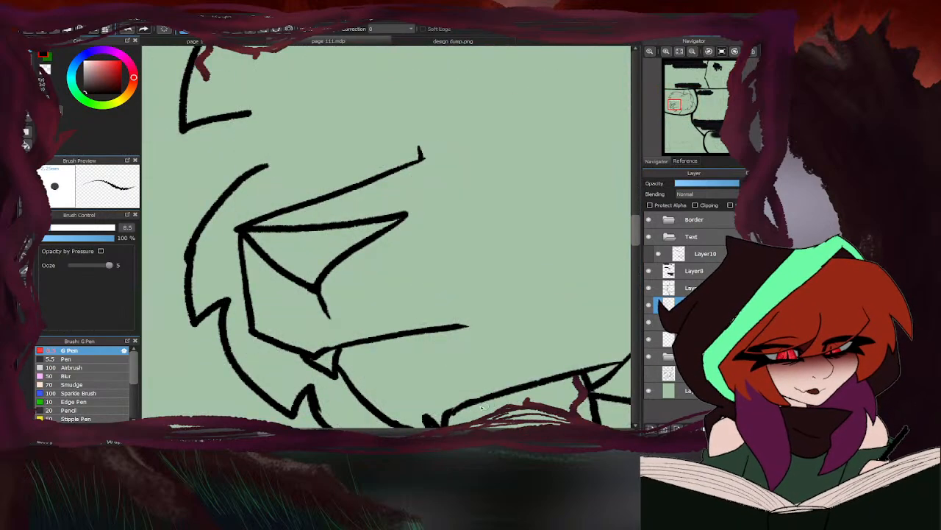
click(27, 145)
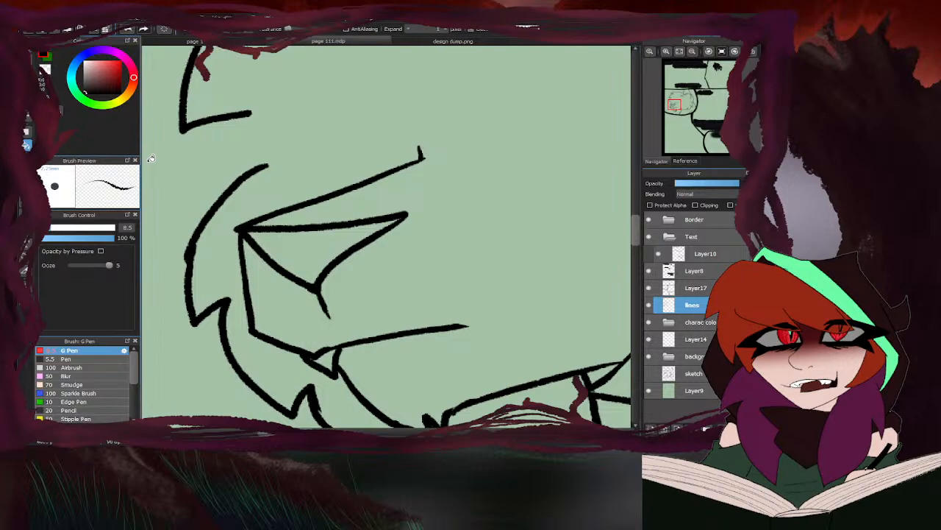
click(312, 247)
key(b)
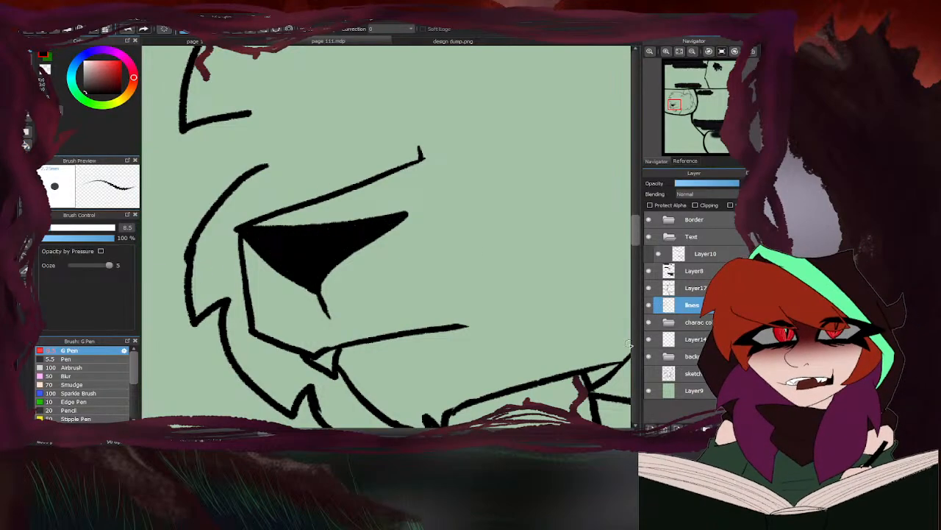
click(650, 373)
scroll(349, 198, down, 6)
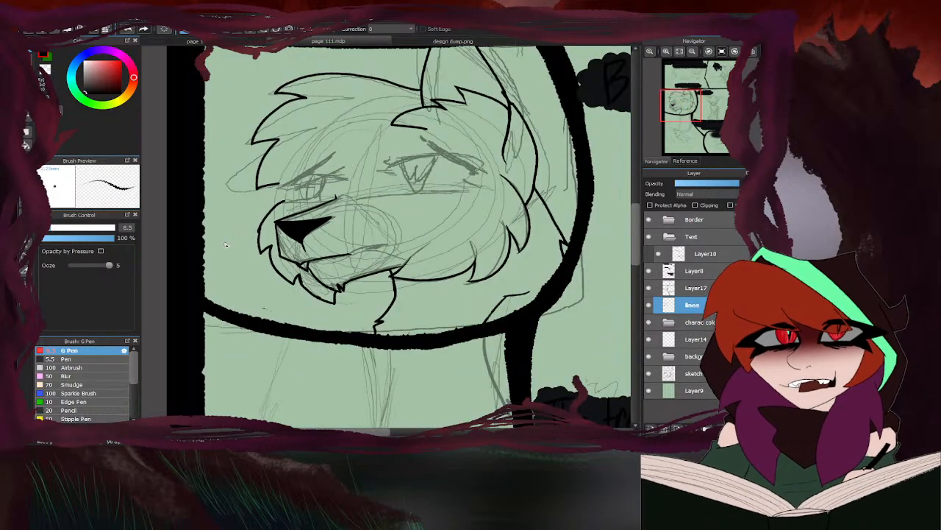
- Ink the larger eye's inner corner as a small solid black wedge, consulting design dump.png
click(411, 42)
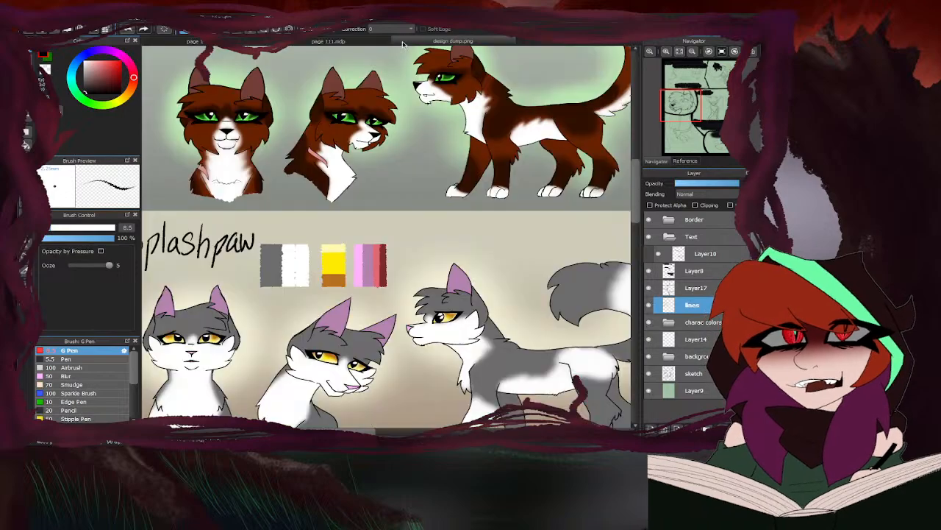
click(382, 42)
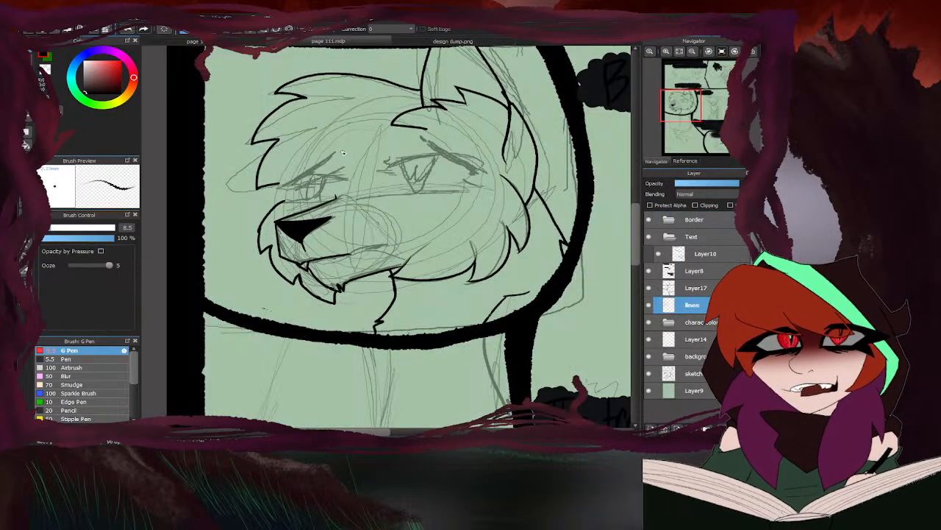
scroll(419, 166, up, 3)
scroll(411, 184, down, 1)
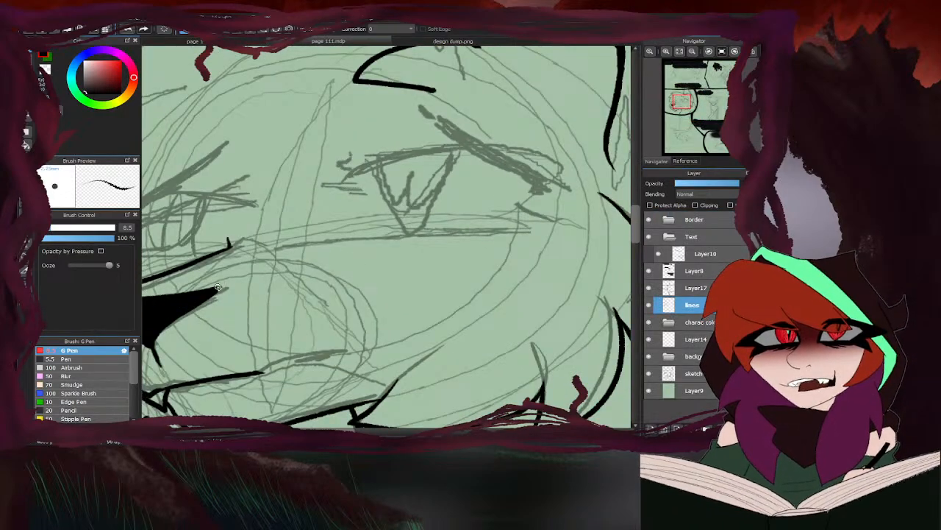
mouse_move(329, 227)
mouse_down()
mouse_move(340, 237)
mouse_move(328, 232)
mouse_up()
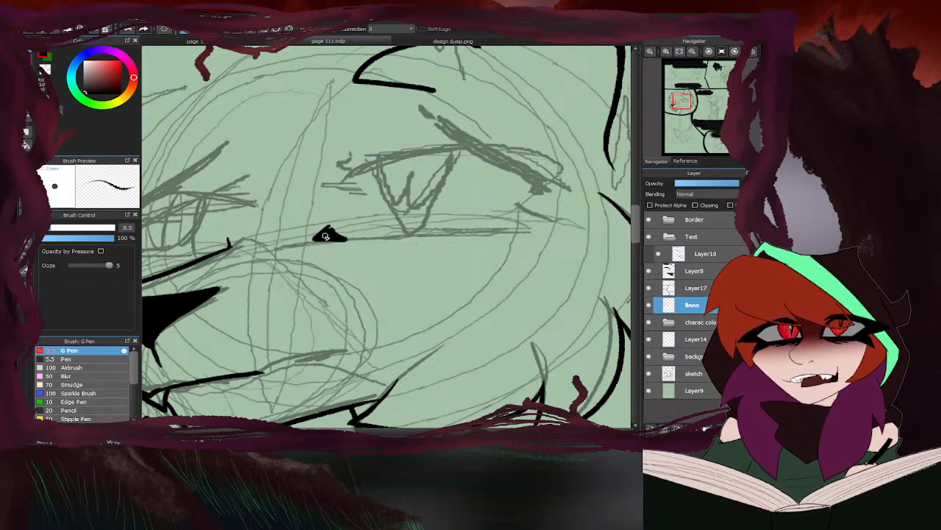
scroll(325, 231, down, 3)
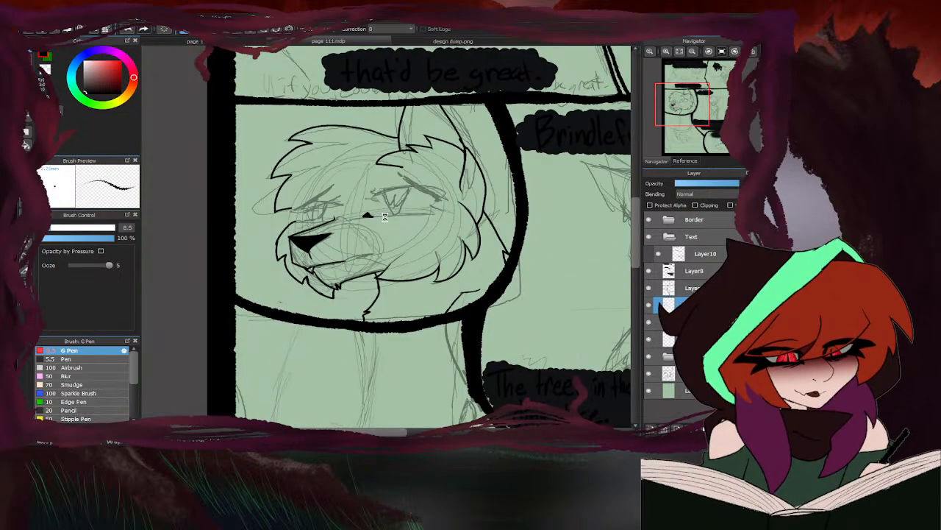
scroll(384, 216, up, 3)
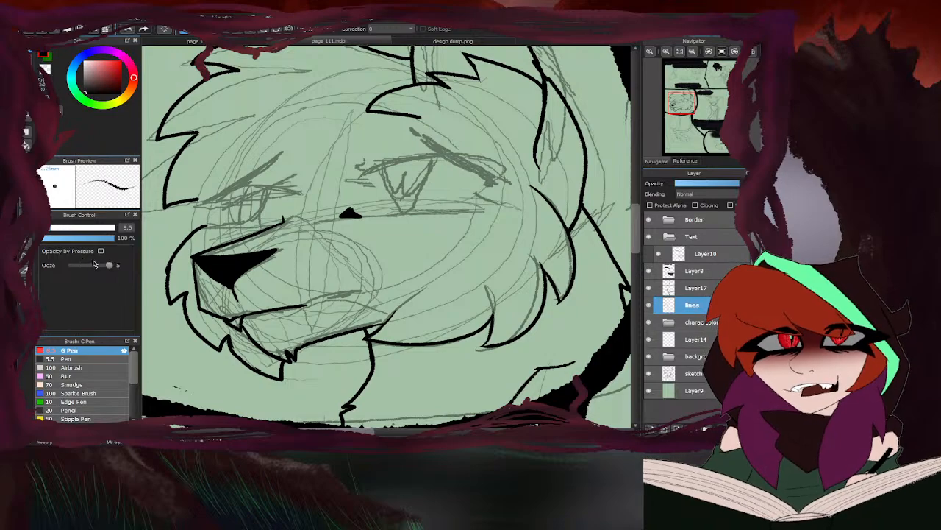
- Extend the eye's inner corner into a thin point along the lower lid, checking the shape against design dump.png
click(410, 42)
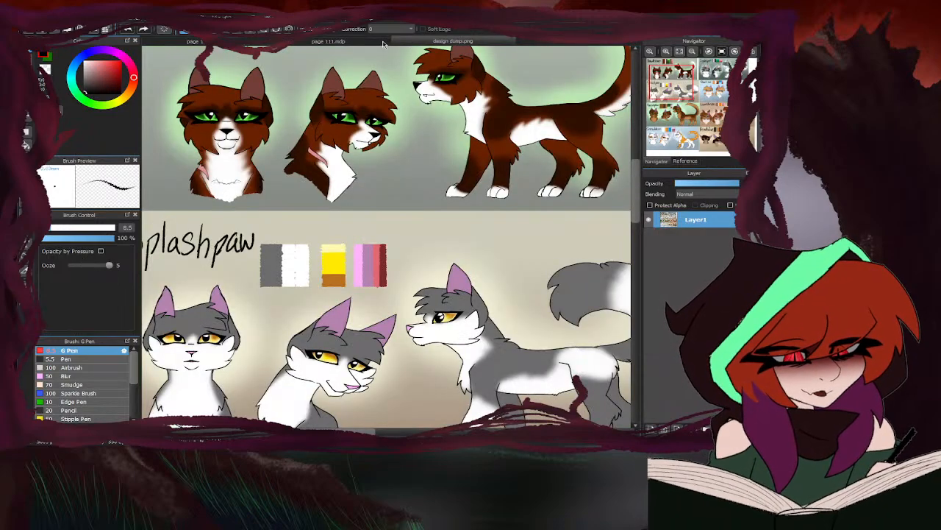
click(381, 42)
scroll(350, 214, up, 2)
mouse_move(354, 212)
mouse_down()
mouse_move(341, 213)
mouse_move(397, 218)
mouse_up()
scroll(355, 195, down, 3)
scroll(346, 183, up, 3)
- Ink the larger eye's thick upper lid, curving up from the inner corner, with design dump.png as reference
click(397, 42)
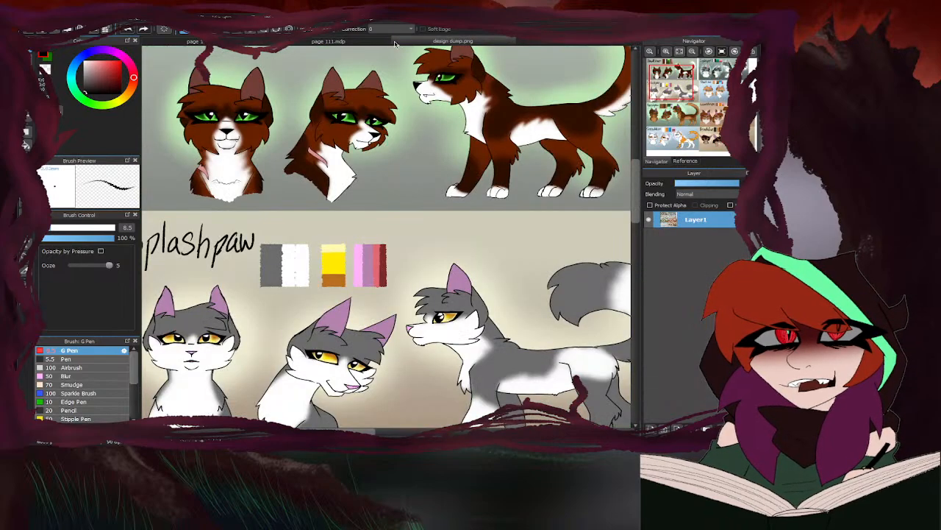
click(386, 42)
mouse_move(369, 149)
mouse_down()
mouse_move(322, 213)
mouse_move(352, 158)
mouse_move(318, 221)
mouse_up()
mouse_move(342, 175)
mouse_down()
mouse_move(323, 225)
mouse_move(351, 166)
mouse_move(340, 174)
mouse_move(358, 156)
mouse_move(454, 131)
mouse_up()
drag(349, 158, 450, 137)
- Ink the larger eye's lower lid from the inner corner to the outer side, undoing and redrawing the first stroke
mouse_move(330, 234)
mouse_down()
mouse_move(366, 243)
mouse_move(562, 227)
mouse_up()
key(ctrl+z)
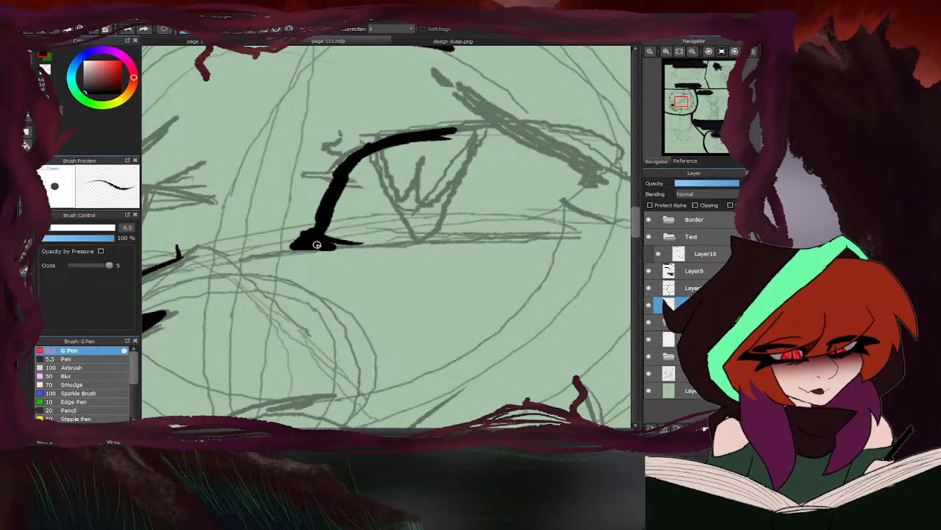
drag(323, 245, 568, 237)
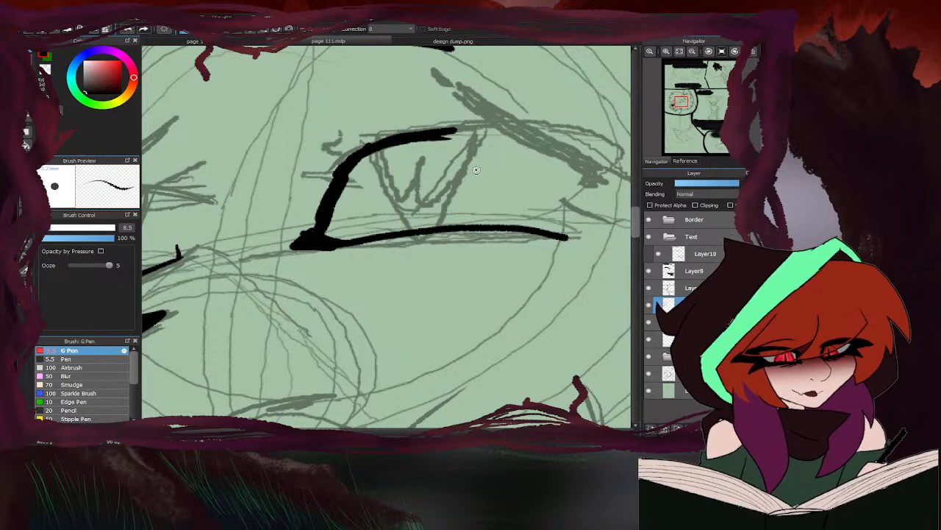
- Thicken the outer end of the upper lid line and trim it with the eraser
mouse_move(439, 132)
mouse_down()
mouse_move(503, 132)
mouse_move(563, 191)
mouse_move(489, 225)
mouse_move(440, 225)
mouse_move(489, 162)
mouse_move(423, 145)
mouse_up()
scroll(412, 203, down, 4)
key(e)
scroll(443, 201, up, 4)
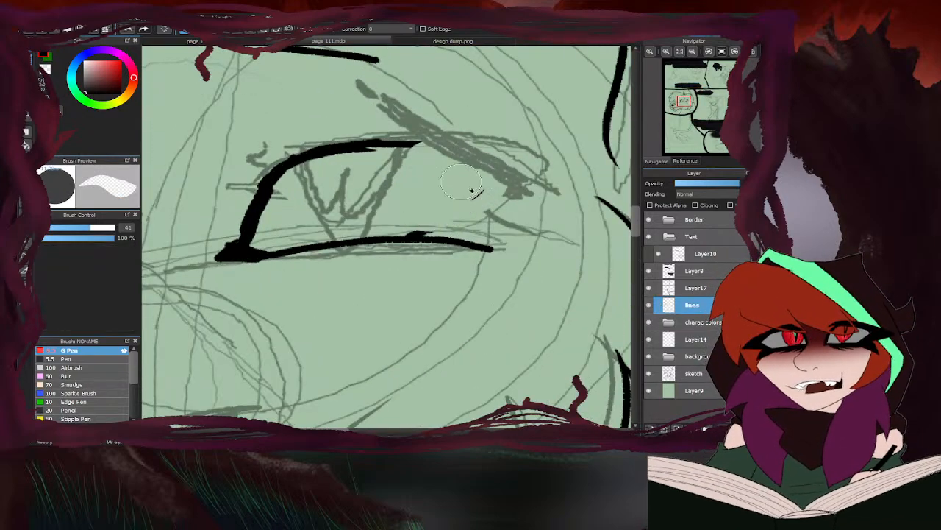
key(b)
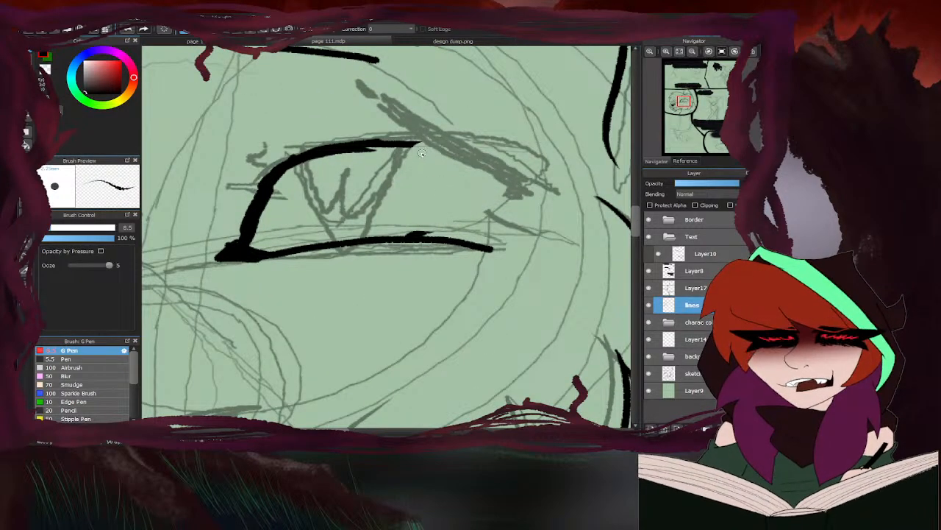
- Outline the larger eye's swept lash with its pointed outer wing, and close the eye's outer corner, consulting design dump.png
click(408, 42)
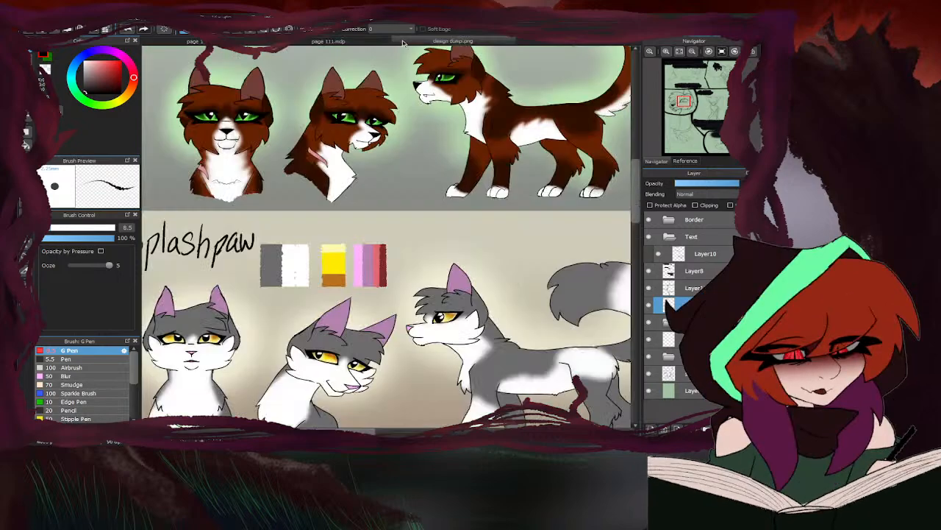
click(385, 42)
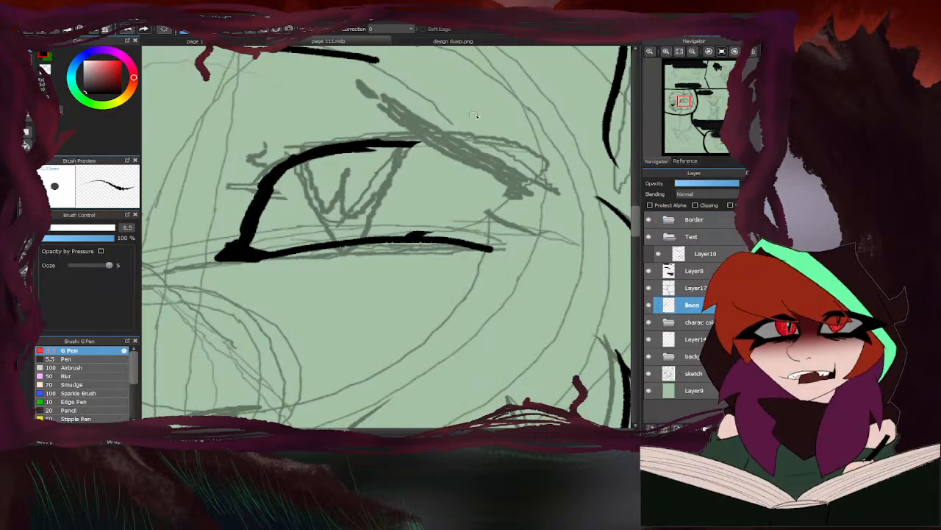
drag(337, 103, 528, 187)
mouse_move(340, 102)
mouse_down()
mouse_move(379, 97)
mouse_move(525, 157)
mouse_move(585, 152)
mouse_move(462, 248)
mouse_up()
click(417, 41)
click(379, 41)
drag(506, 182, 417, 235)
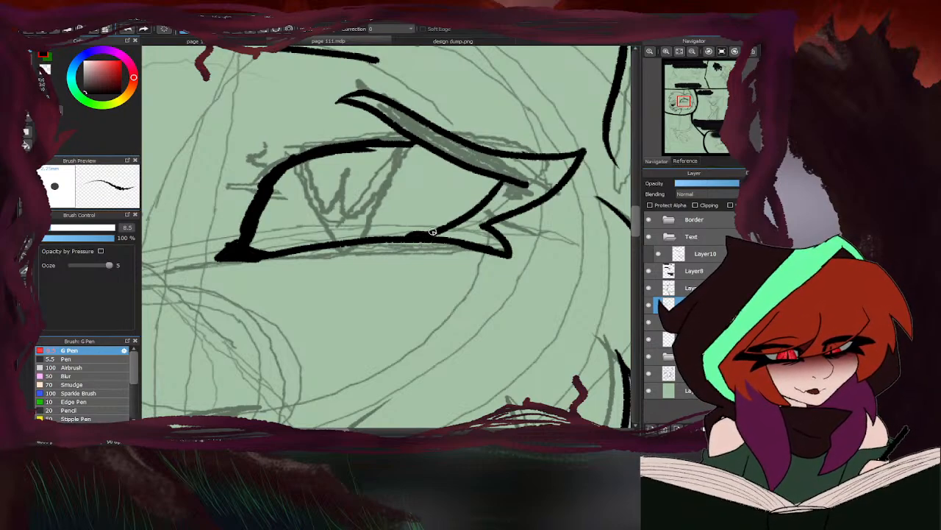
- Thicken the larger eye's upper lid line from the lash down to the inner corner, raising the G Pen size to 18
mouse_move(349, 152)
mouse_down()
mouse_move(426, 153)
mouse_move(391, 149)
mouse_up()
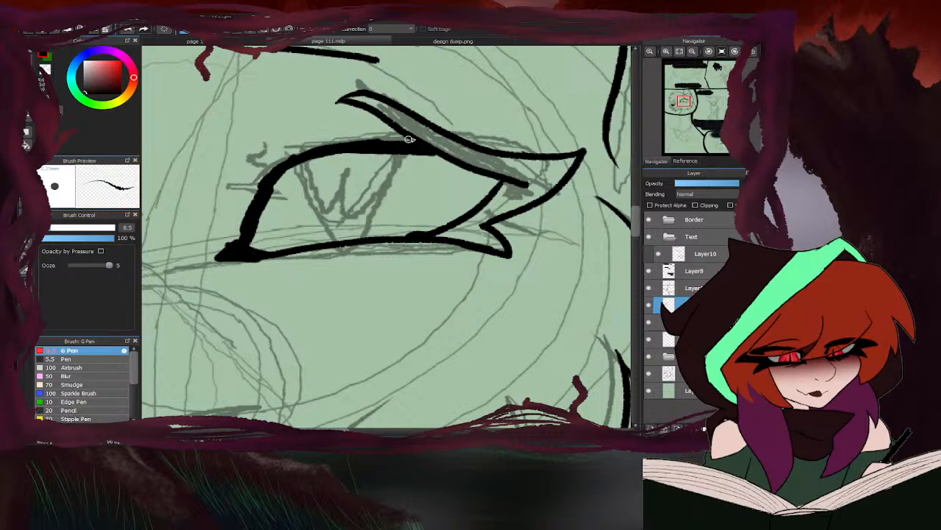
click(66, 228)
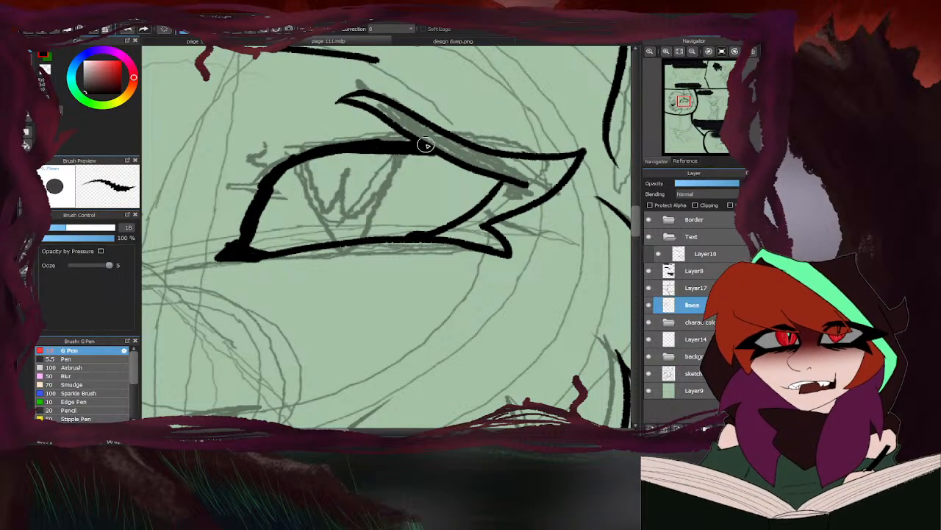
mouse_move(422, 145)
mouse_down()
mouse_move(324, 151)
mouse_move(291, 167)
mouse_move(266, 195)
mouse_move(245, 246)
mouse_up()
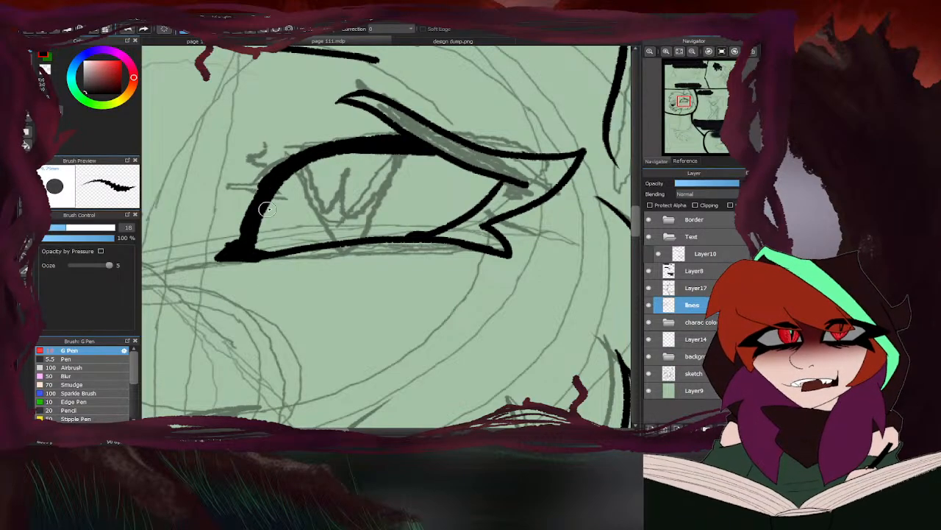
drag(272, 179, 223, 248)
scroll(330, 184, down, 3)
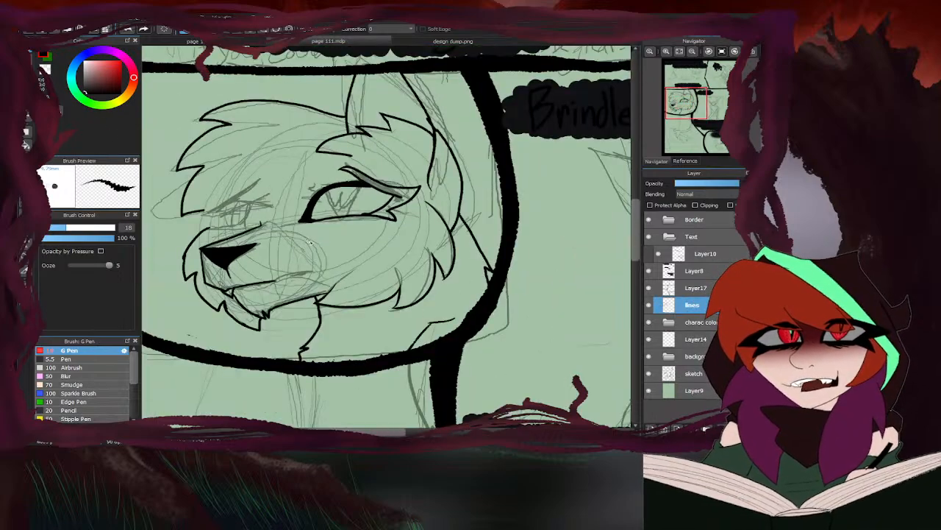
- Ink both curved sides of the larger eye's iris, running from the upper lid to meet at the lower lid
scroll(362, 204, up, 3)
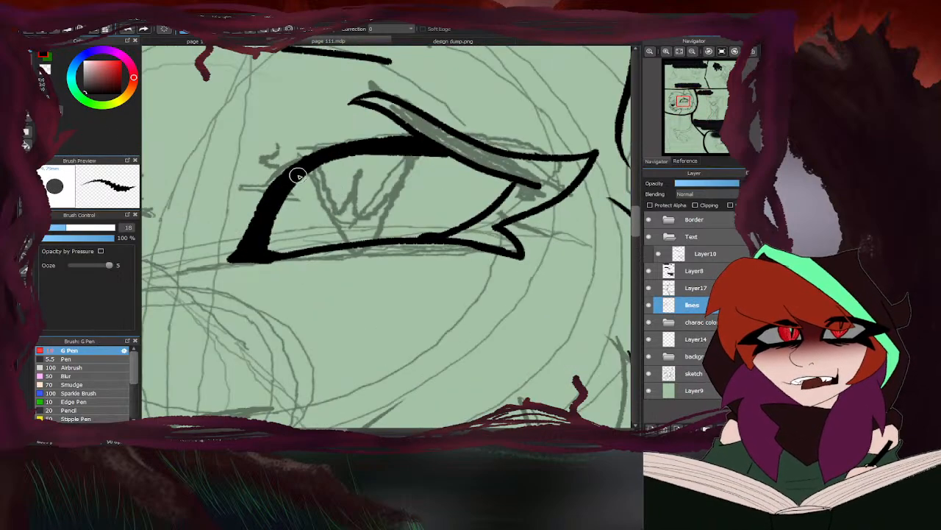
mouse_move(314, 157)
mouse_down()
mouse_move(340, 232)
mouse_move(360, 243)
mouse_up()
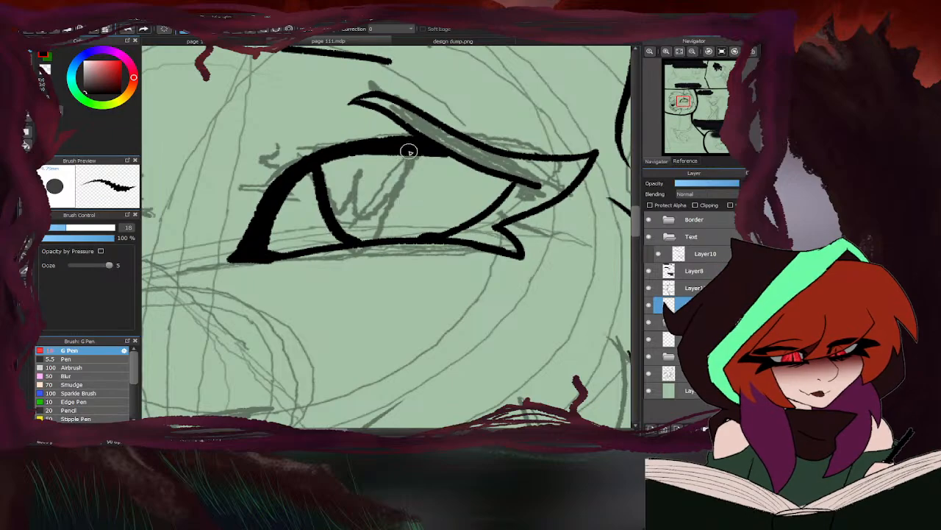
mouse_move(410, 151)
mouse_down()
mouse_move(391, 206)
mouse_move(354, 242)
mouse_up()
scroll(357, 242, down, 3)
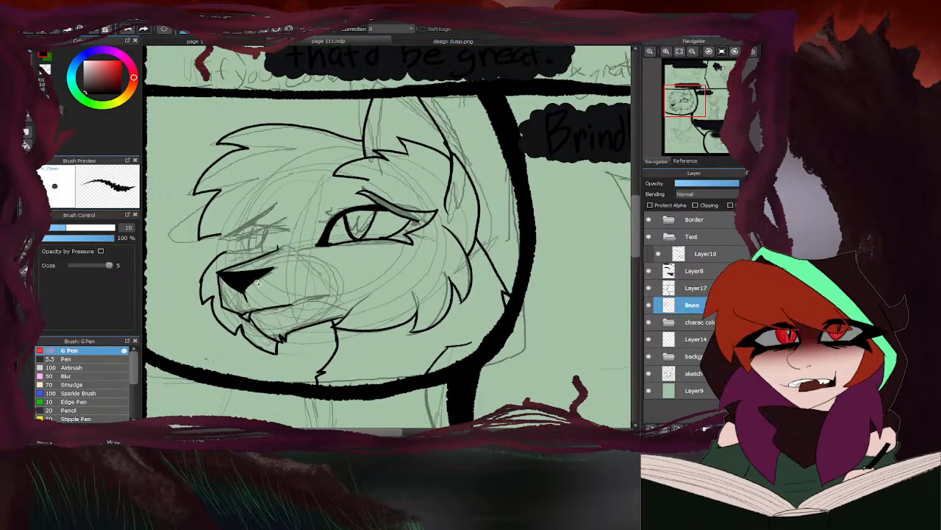
scroll(368, 212, up, 4)
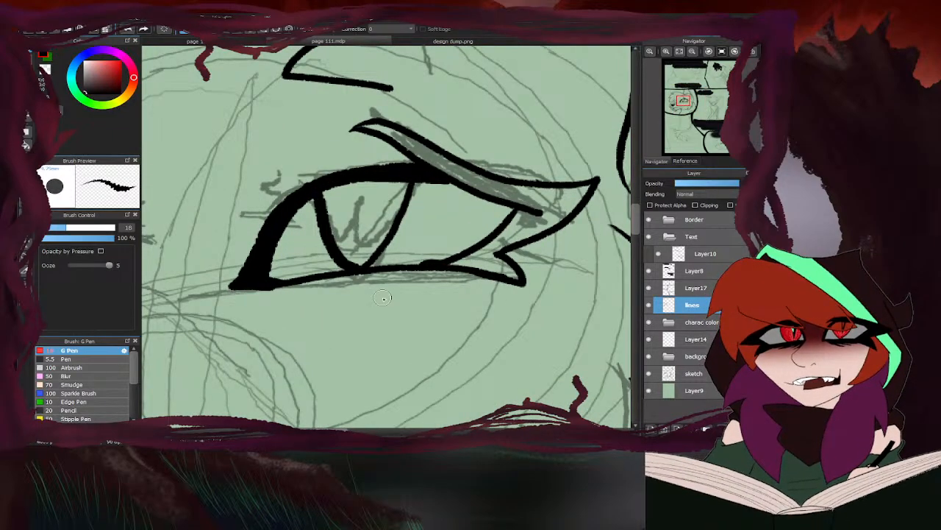
- Hide the sketch layer and fill the larger eye's outlined lash and outer wing with solid black, returning to the brush
scroll(482, 243, down, 5)
click(649, 373)
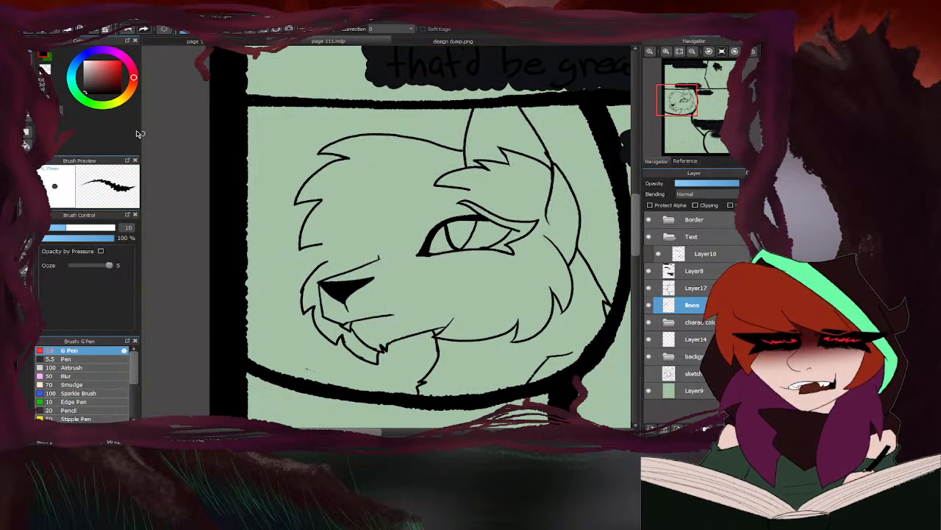
click(26, 145)
click(529, 223)
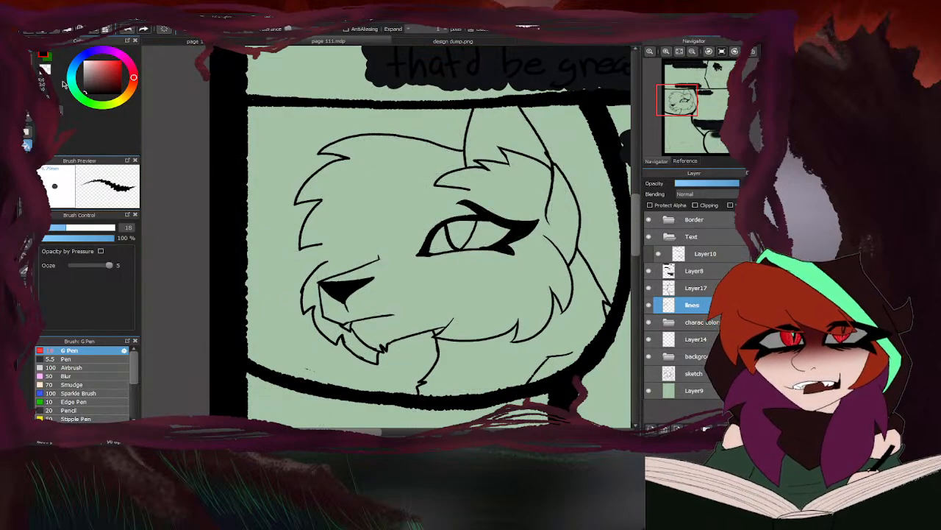
key(b)
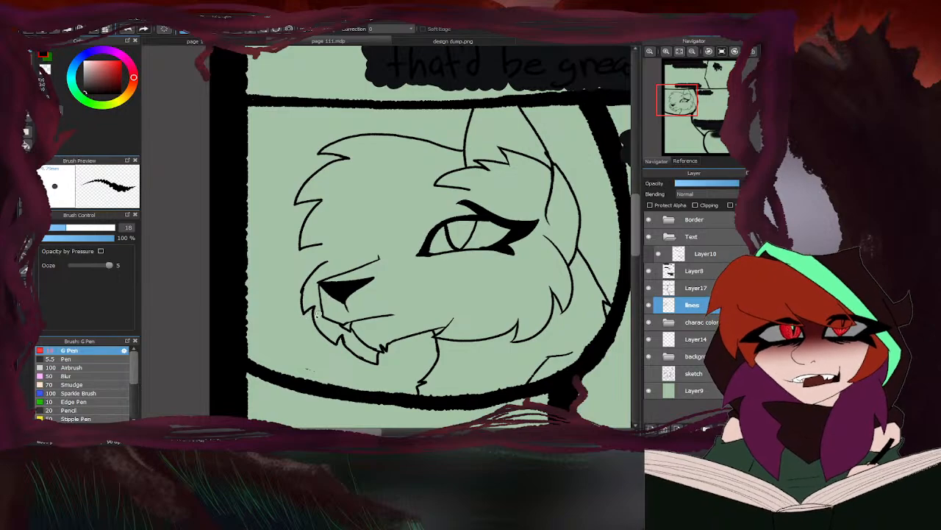
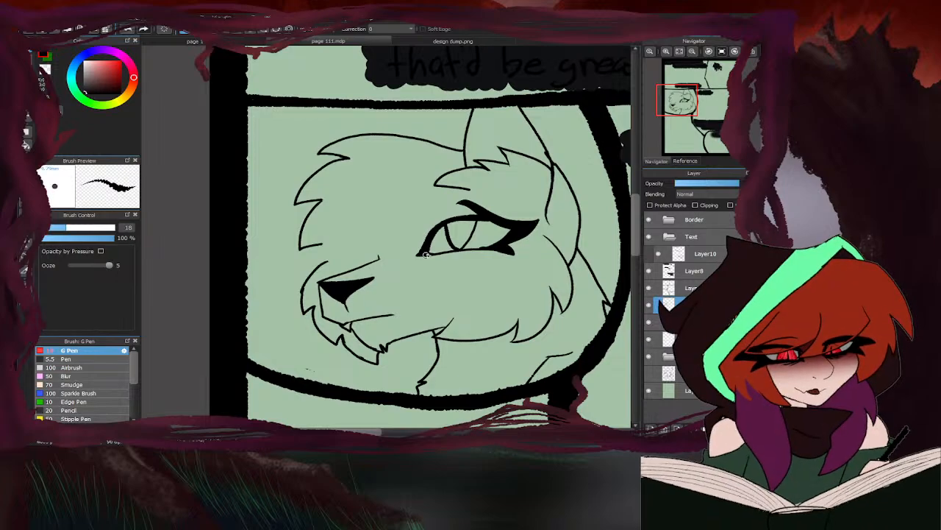
scroll(441, 236, up, 5)
mouse_move(429, 249)
mouse_down()
mouse_move(461, 241)
mouse_move(464, 228)
mouse_up()
mouse_move(463, 228)
mouse_down()
mouse_move(491, 236)
mouse_move(484, 250)
mouse_move(439, 255)
mouse_move(456, 275)
mouse_move(439, 253)
mouse_move(478, 265)
mouse_up()
scroll(429, 235, down, 6)
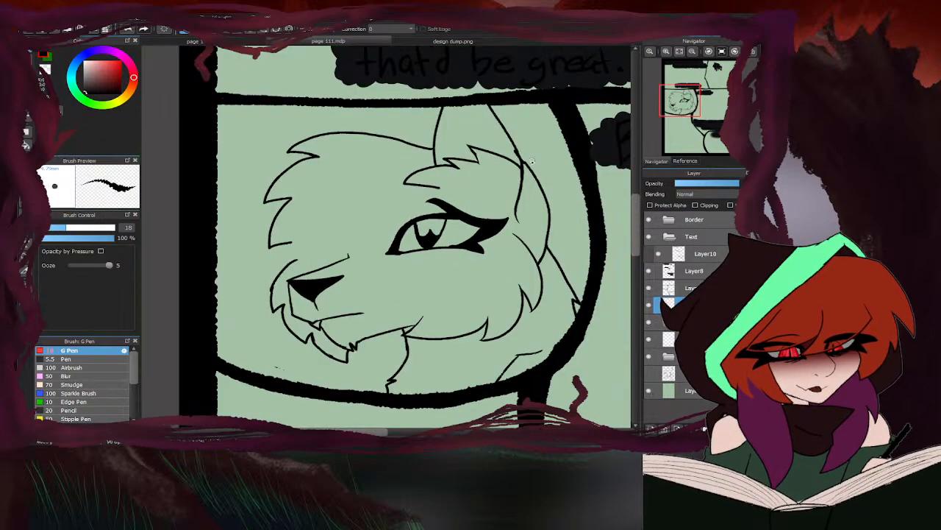
scroll(482, 186, up, 2)
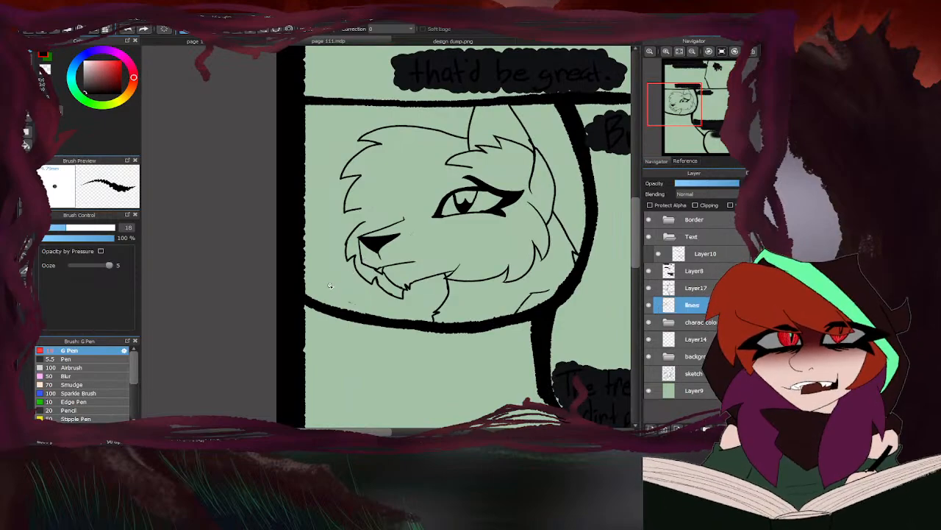
key(ctrl+z)
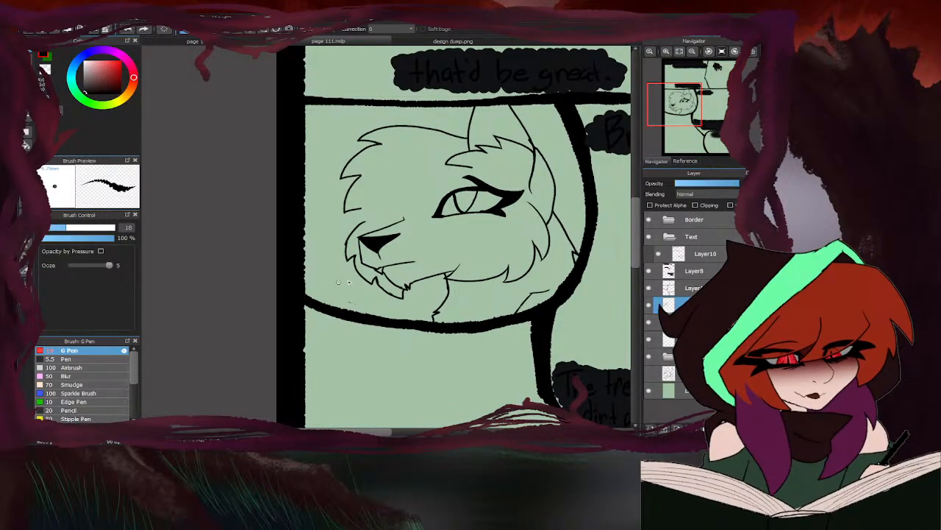
- Show the sketch under the linework and trim the tip of the near eye's upper lash with the eraser
click(648, 339)
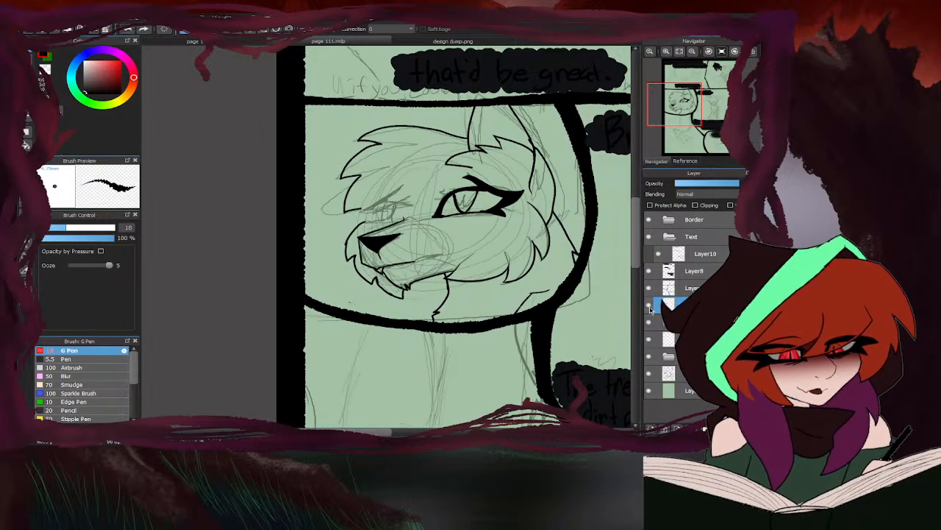
click(649, 307)
click(649, 307)
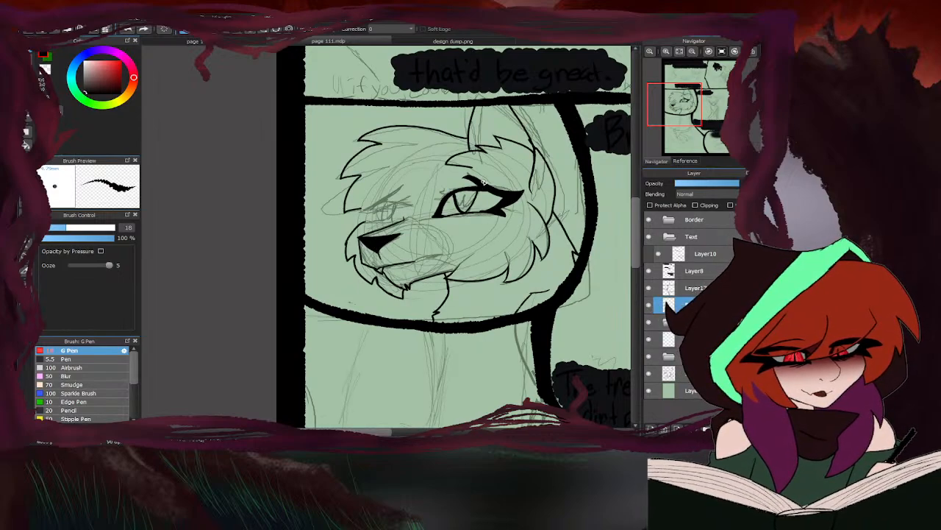
scroll(482, 181, up, 4)
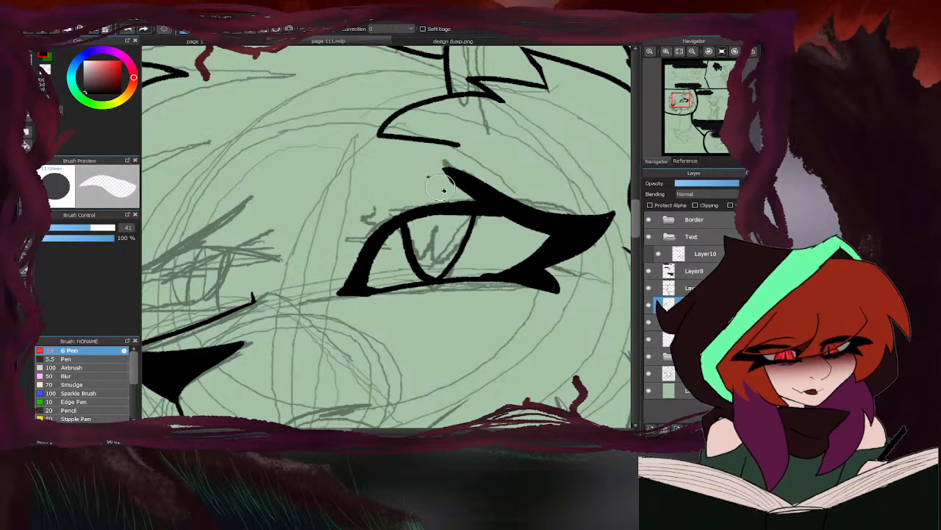
mouse_move(444, 181)
mouse_down()
mouse_move(435, 149)
mouse_move(448, 163)
mouse_move(407, 141)
mouse_up()
key(b)
scroll(431, 161, down, 4)
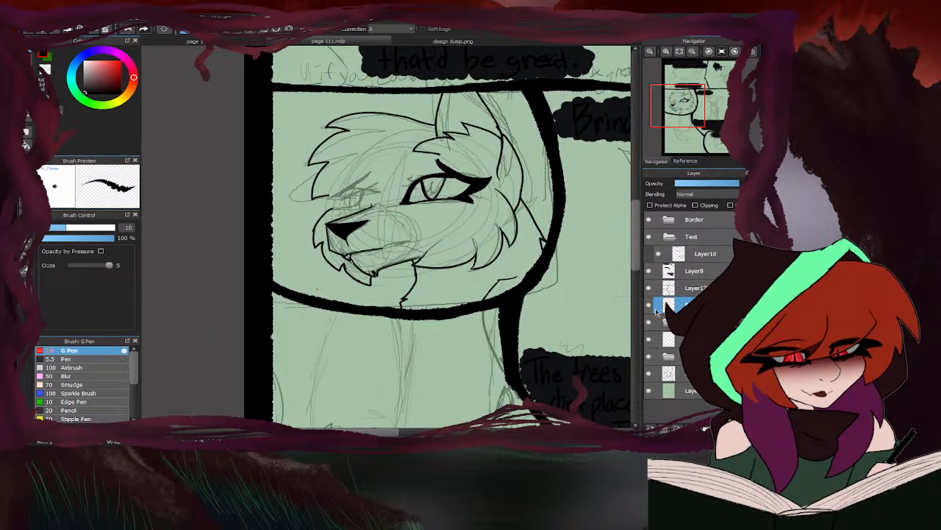
- Compare the face lines with the sketch and thicken the near eye's lower lid with the G Pen
click(649, 374)
click(650, 374)
scroll(490, 186, up, 4)
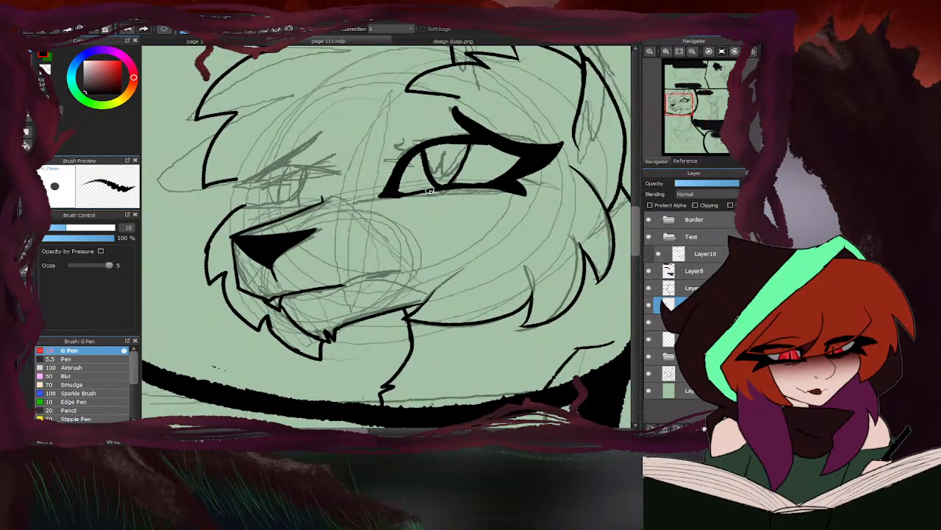
drag(388, 197, 488, 193)
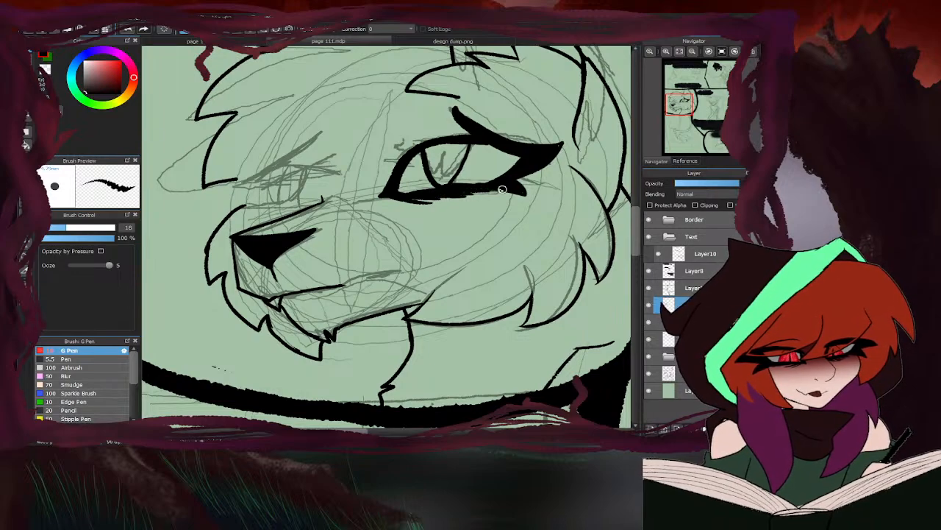
- Ink the far eye's inner corner, upper lid and thick angled lash line over the sketch
scroll(320, 193, up, 2)
mouse_move(328, 204)
mouse_down()
mouse_move(305, 160)
mouse_move(265, 152)
mouse_move(302, 110)
mouse_up()
drag(298, 116, 200, 178)
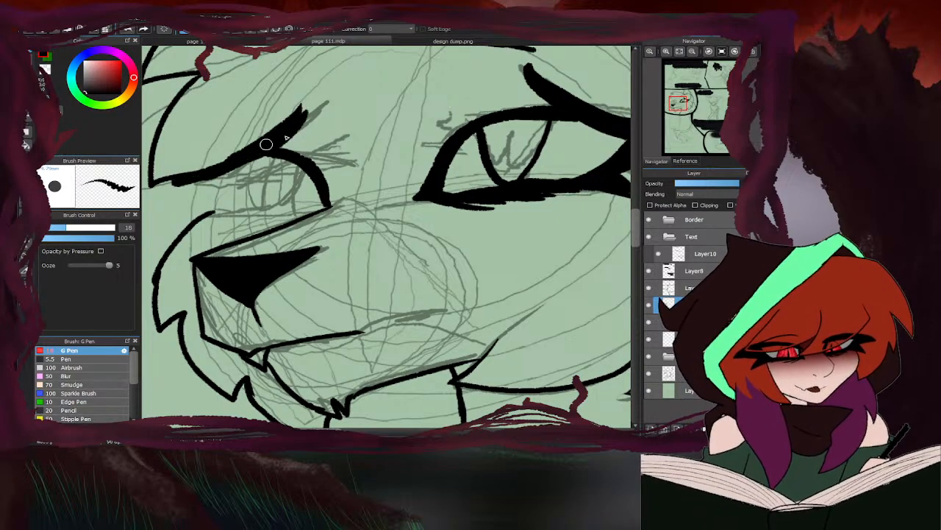
- Ink the far eye's lower lid, outer lash and iris outline to complete its shape
scroll(279, 148, down, 3)
scroll(308, 201, up, 2)
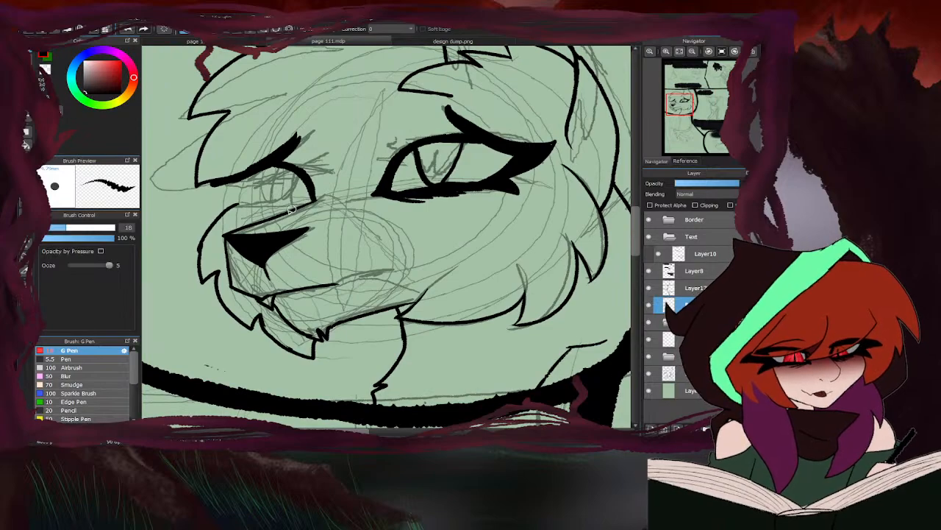
mouse_move(298, 205)
mouse_down()
mouse_move(229, 209)
mouse_move(237, 200)
mouse_move(257, 207)
mouse_move(239, 199)
mouse_move(236, 190)
mouse_move(252, 200)
mouse_move(232, 179)
mouse_move(249, 203)
mouse_move(219, 219)
mouse_up()
mouse_move(220, 219)
mouse_down()
mouse_move(253, 210)
mouse_move(238, 207)
mouse_move(291, 211)
mouse_move(239, 216)
mouse_move(267, 211)
mouse_move(211, 177)
mouse_move(248, 168)
mouse_move(272, 205)
mouse_up()
drag(294, 167, 271, 206)
scroll(324, 165, down, 6)
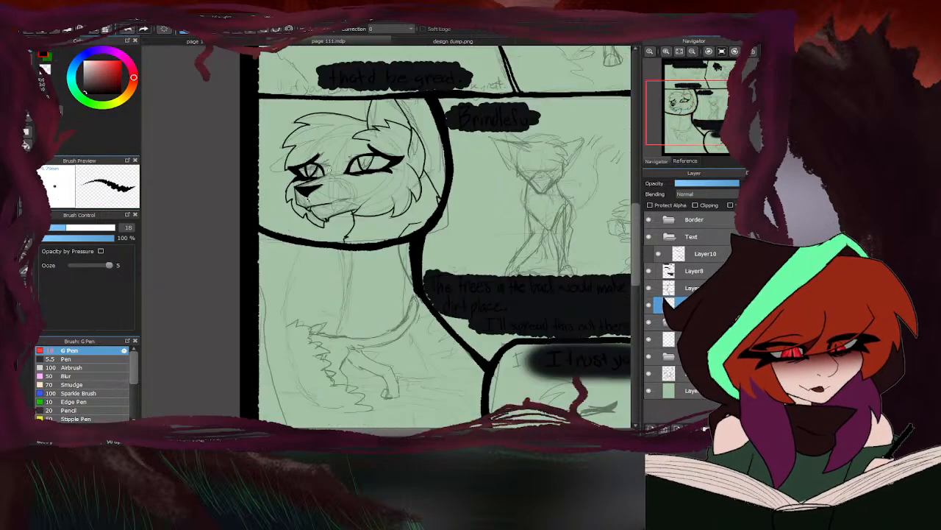
- Fill in the dark pupils of the far and near eyes, leaving an unfilled highlight in each
scroll(324, 165, up, 6)
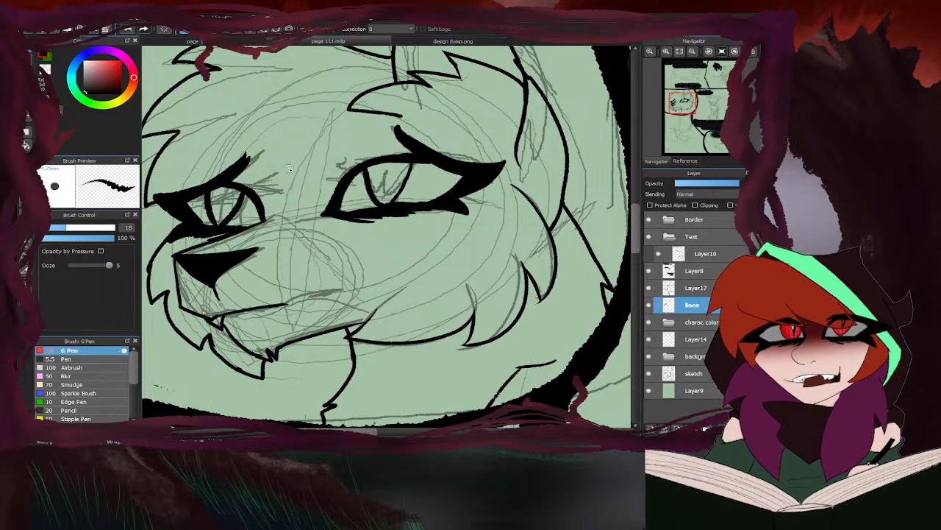
scroll(230, 210, up, 2)
mouse_move(197, 200)
mouse_down()
mouse_move(230, 194)
mouse_move(245, 170)
mouse_move(250, 178)
mouse_move(221, 216)
mouse_move(204, 217)
mouse_move(207, 227)
mouse_move(232, 215)
mouse_up()
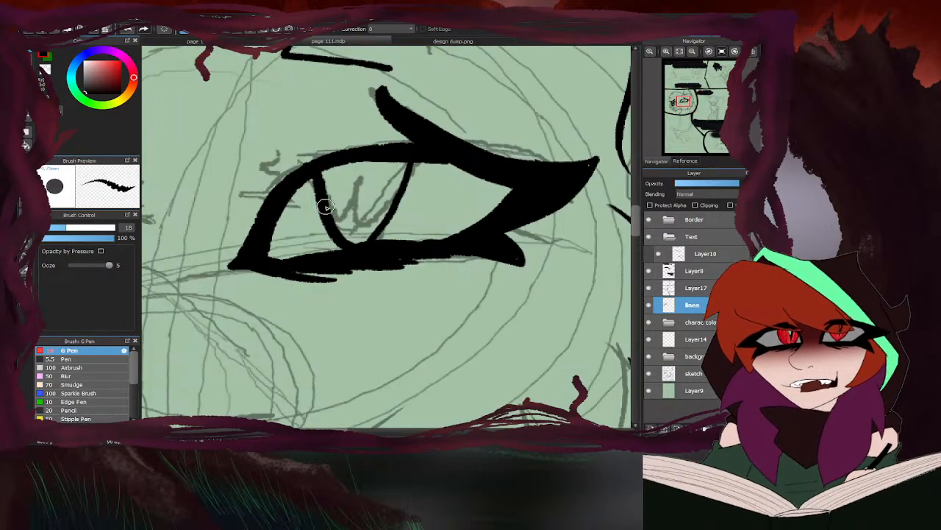
mouse_move(331, 209)
mouse_down()
mouse_move(377, 162)
mouse_move(387, 199)
mouse_move(363, 218)
mouse_move(331, 212)
mouse_move(379, 212)
mouse_move(345, 236)
mouse_up()
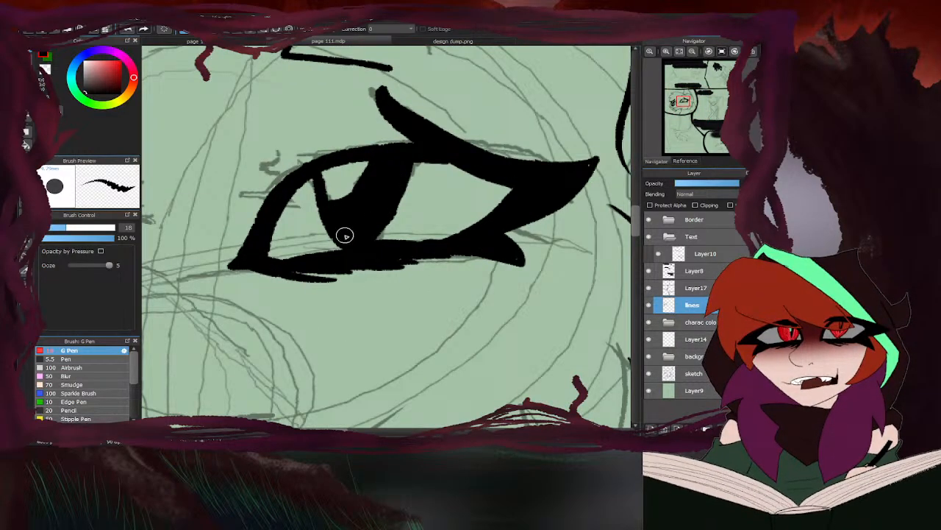
scroll(360, 217, down, 4)
scroll(457, 195, down, 4)
scroll(473, 187, up, 5)
scroll(474, 187, down, 5)
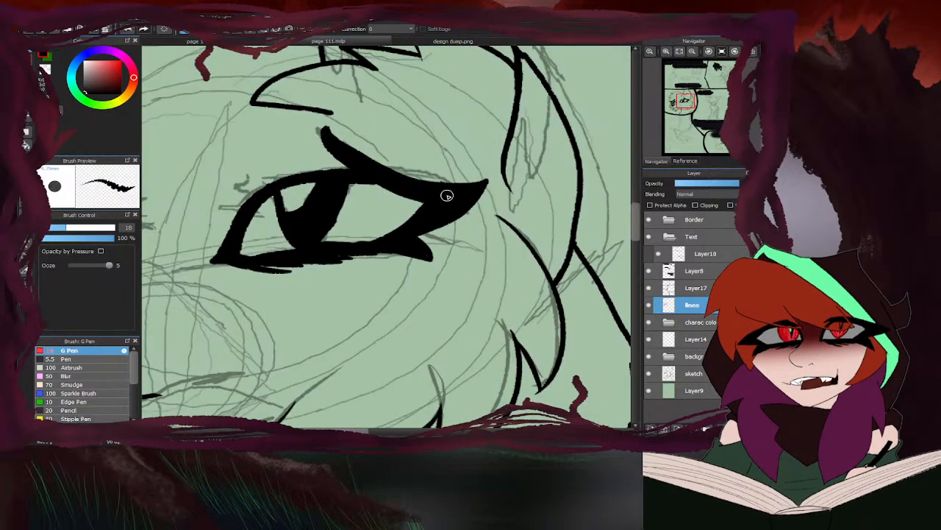
- Lasso the near eye on the lines layer, shift it slightly toward the muzzle with Transform and deselect it
scroll(318, 208, down, 3)
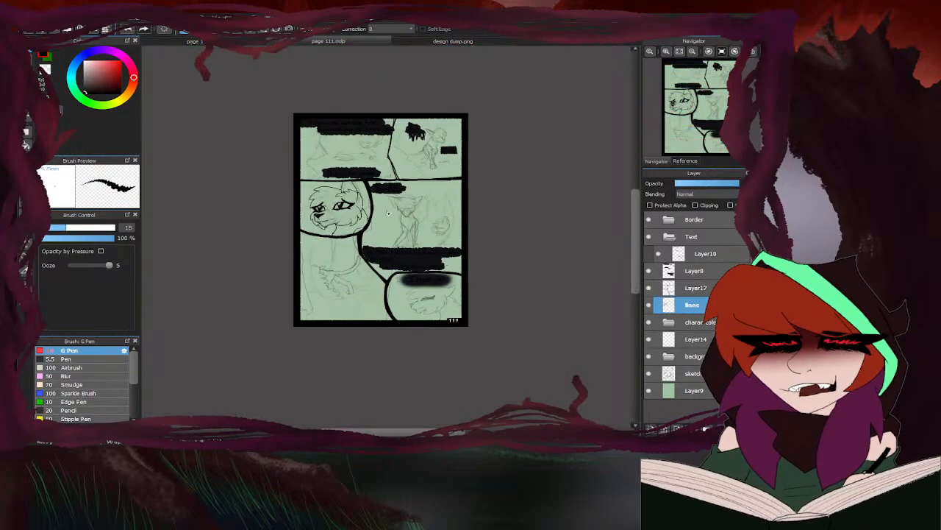
scroll(318, 208, up, 3)
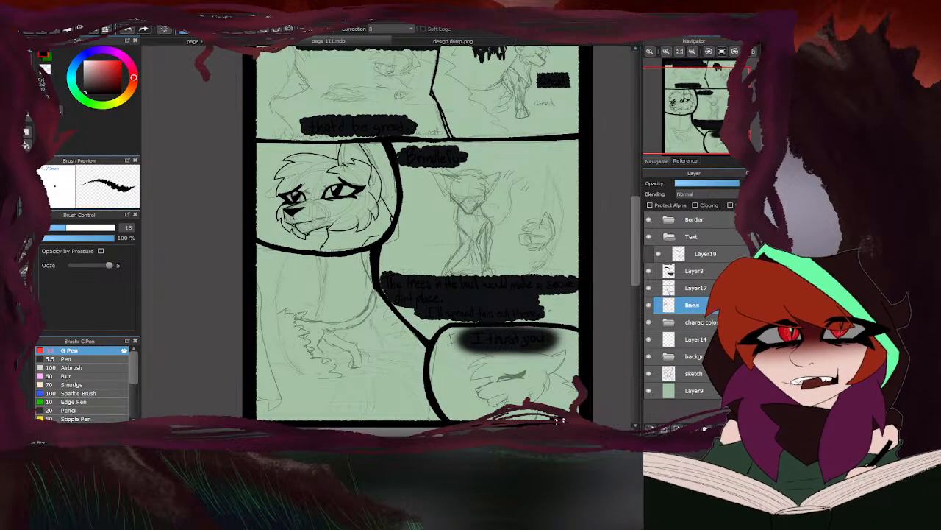
scroll(301, 213, up, 3)
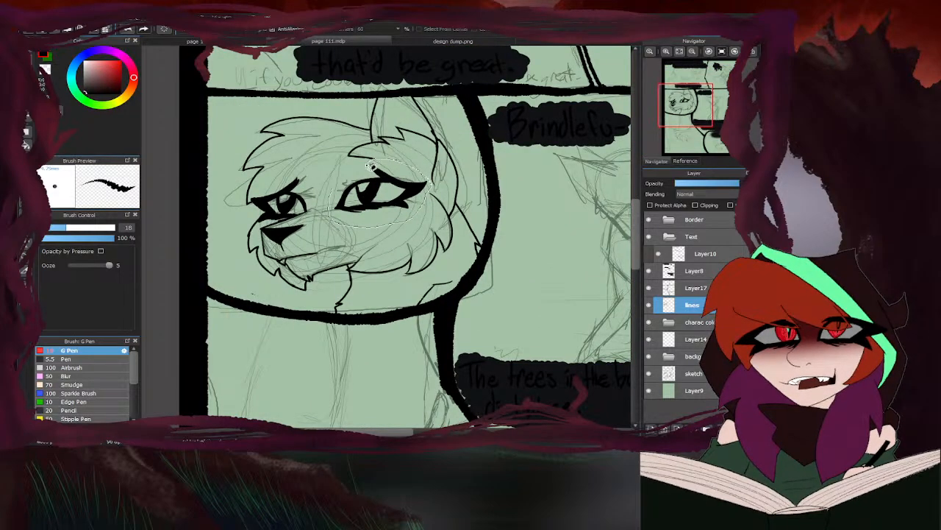
key(ctrl+t)
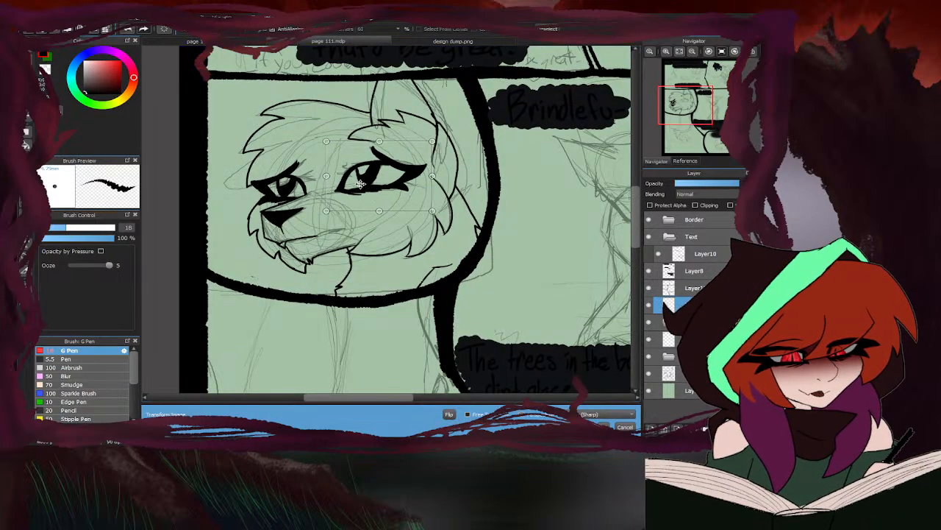
drag(360, 183, 356, 186)
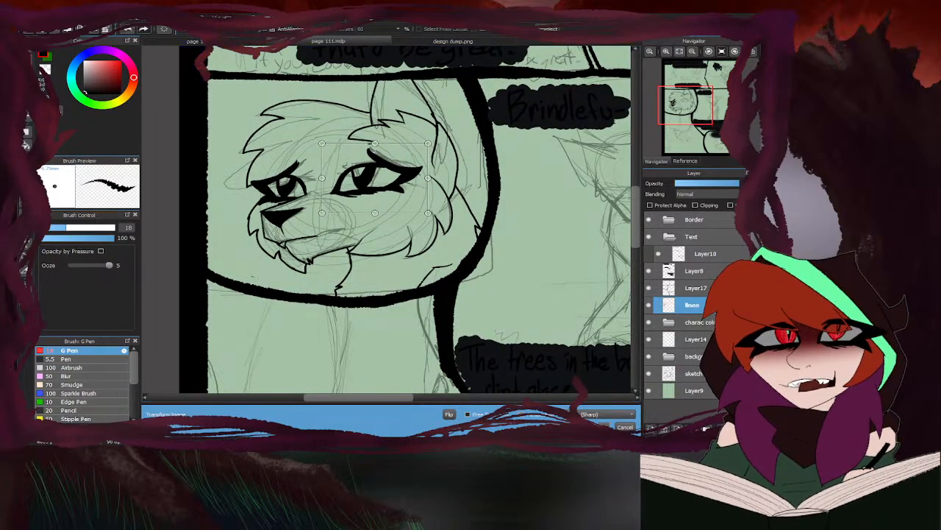
click(599, 427)
key(ctrl+d)
- Check the face with the sketch hidden and clean up the near eye's upper lash with the eraser
click(648, 373)
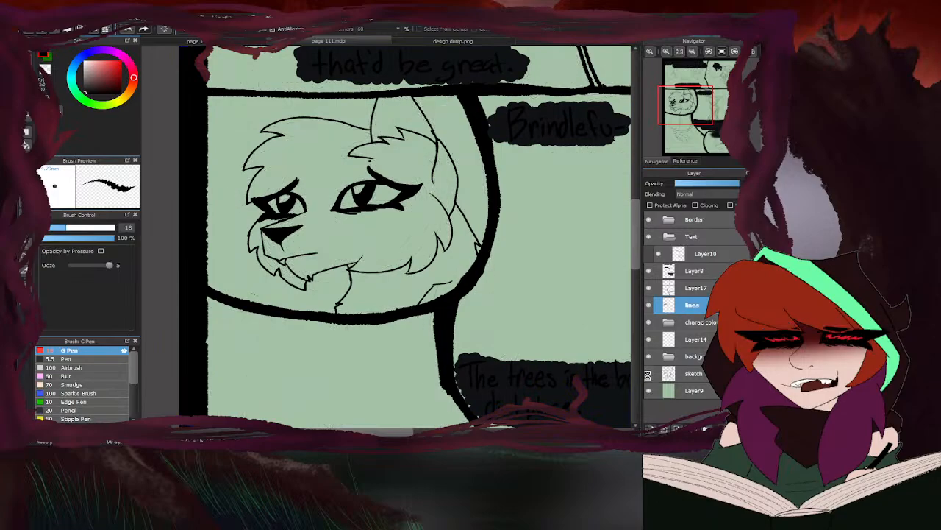
click(648, 374)
key(e)
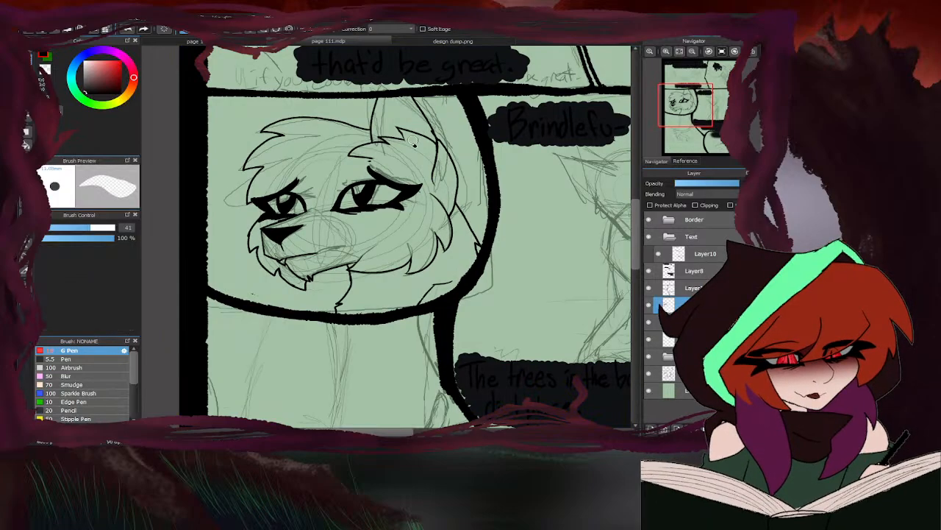
scroll(368, 157, up, 5)
drag(389, 184, 367, 189)
scroll(366, 189, down, 4)
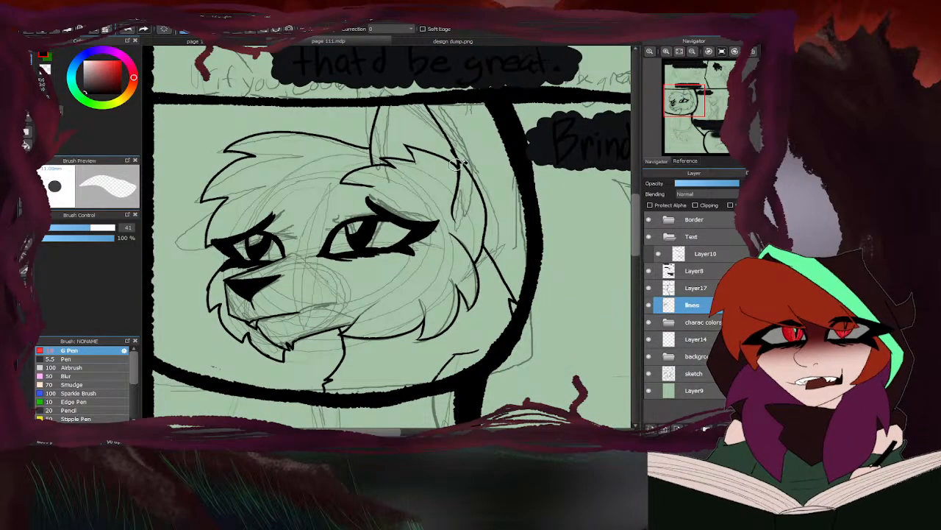
key(b)
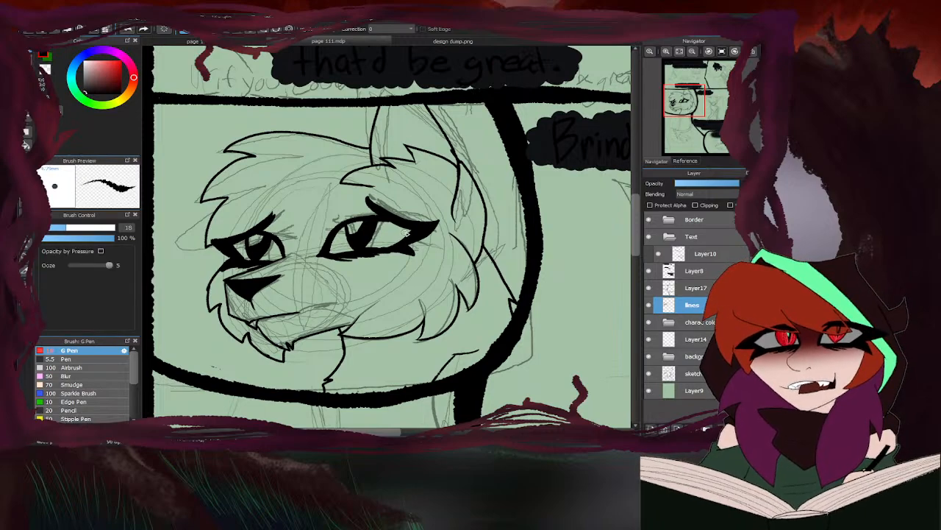
- Reduce the G Pen's brush size to 12.4
scroll(306, 175, down, 4)
scroll(291, 200, down, 4)
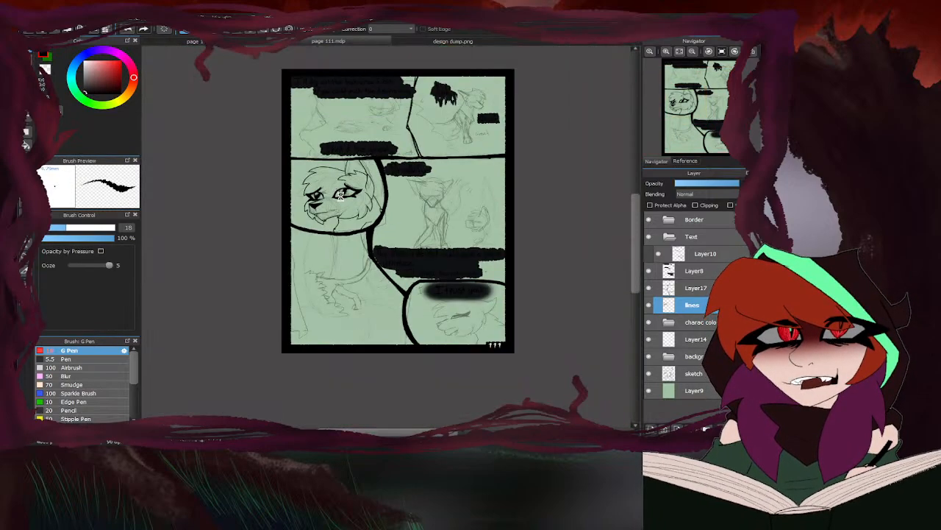
drag(65, 227, 58, 227)
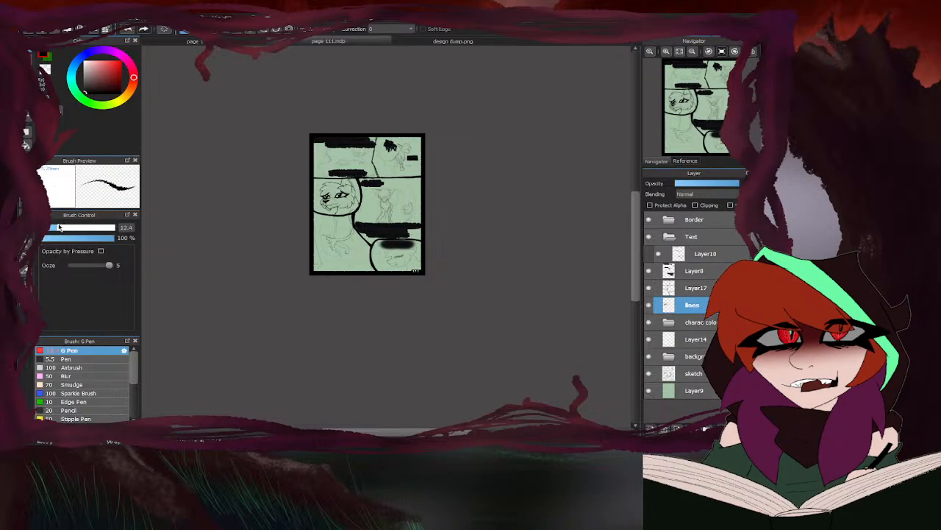
scroll(433, 301, up, 8)
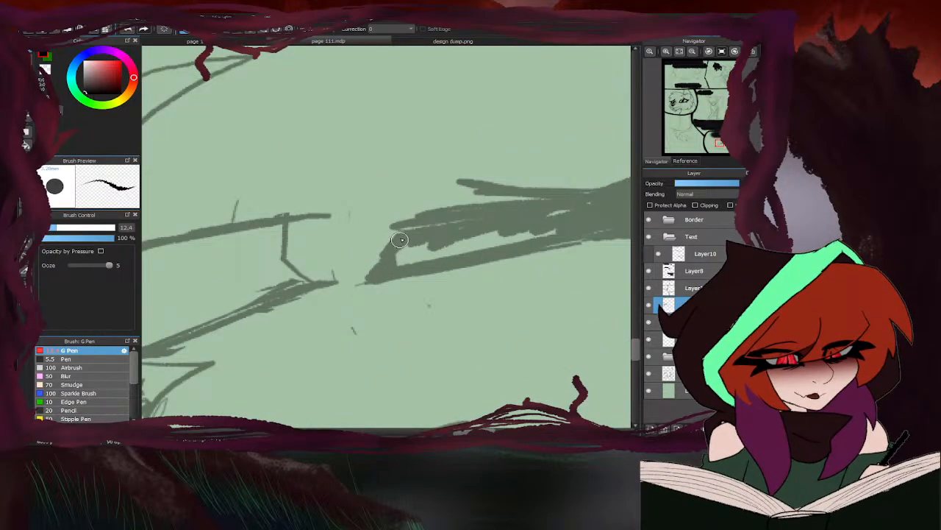
key(m)
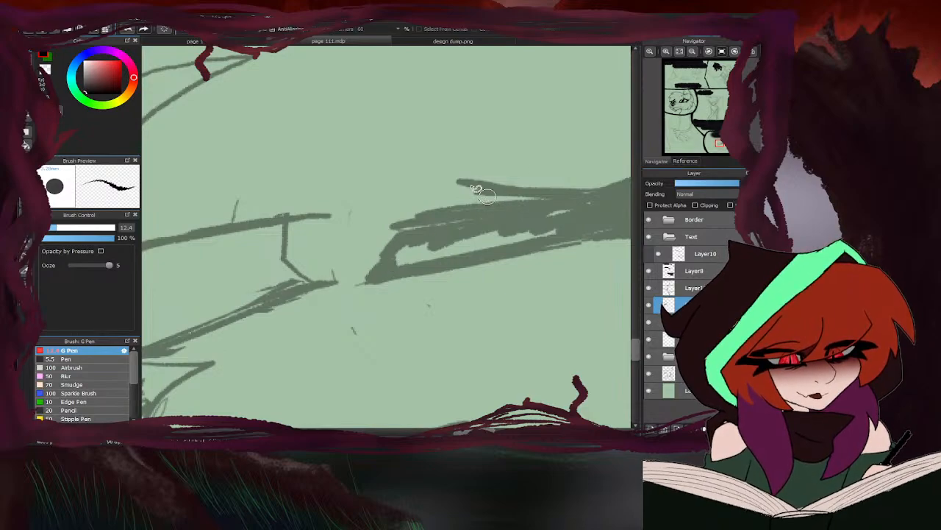
key(e)
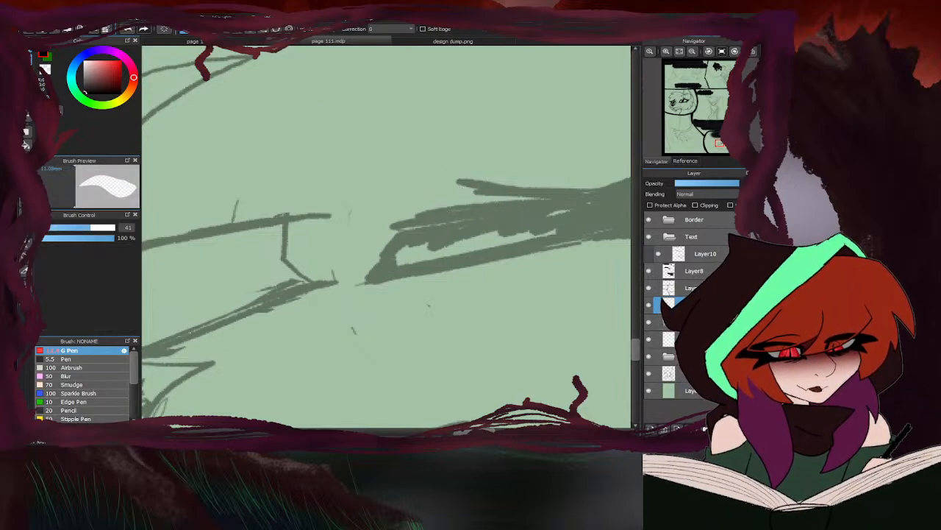
key(b)
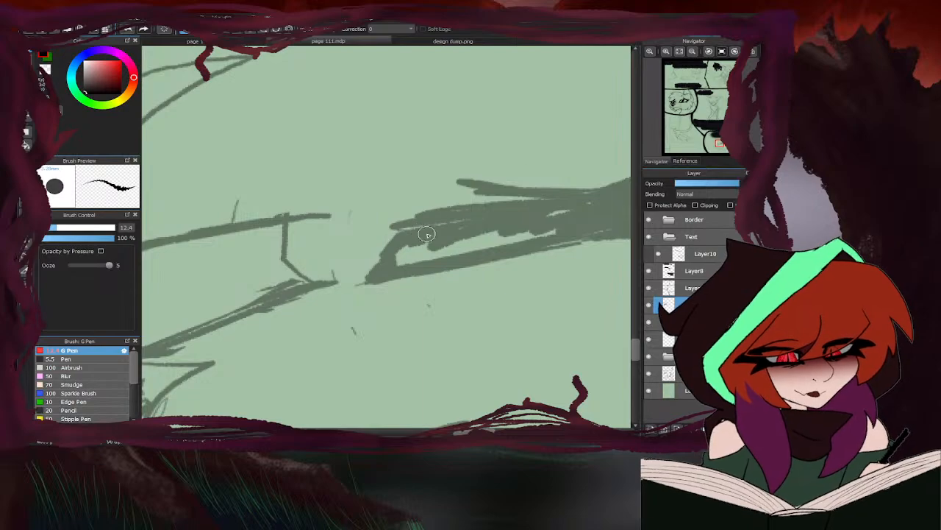
scroll(413, 197, down, 5)
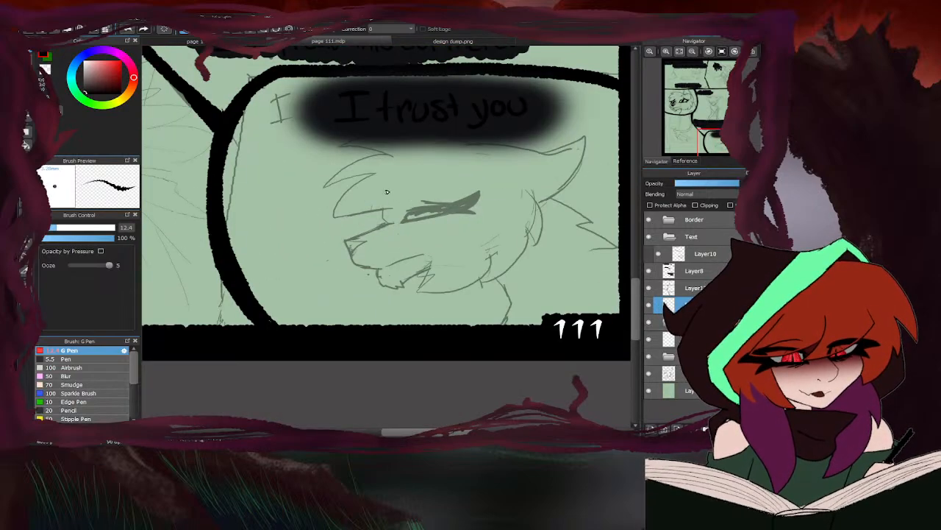
key(l)
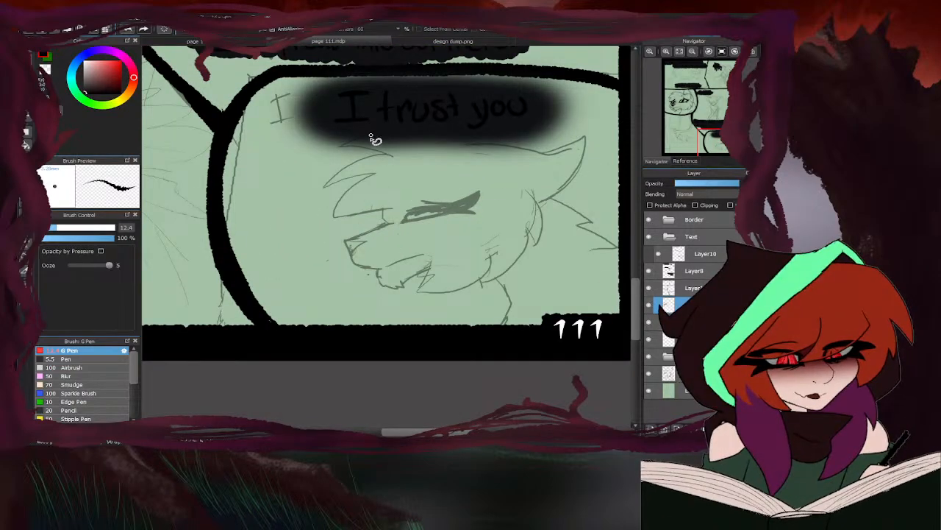
key(b)
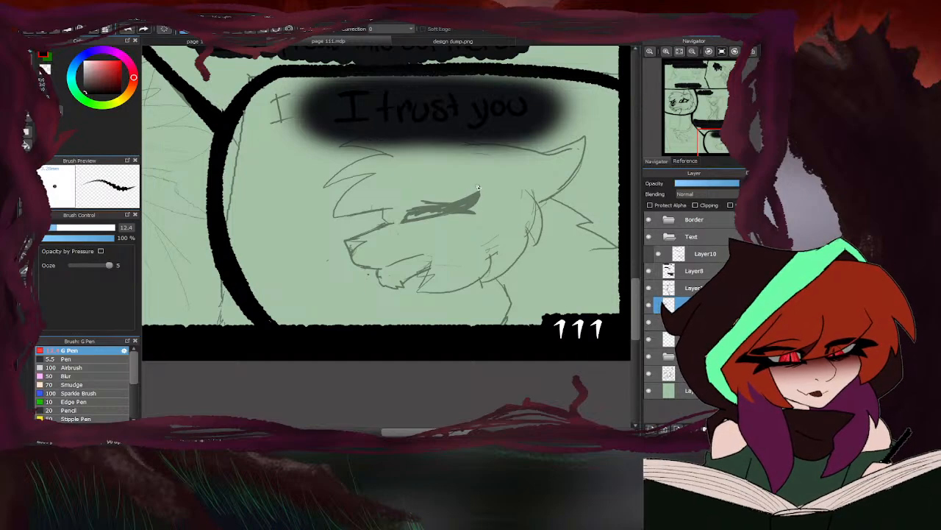
- Ink the closed eye in the "I trust you" panel, drawing both lids and filling the heavy lashes along the sketch
scroll(424, 211, up, 5)
mouse_move(402, 206)
mouse_down()
mouse_move(426, 204)
mouse_move(374, 208)
mouse_up()
mouse_move(456, 189)
mouse_down()
mouse_move(505, 179)
mouse_move(366, 208)
mouse_move(338, 250)
mouse_up()
mouse_move(383, 210)
mouse_down()
mouse_move(509, 188)
mouse_move(380, 205)
mouse_move(358, 215)
mouse_move(342, 253)
mouse_up()
scroll(342, 253, down, 6)
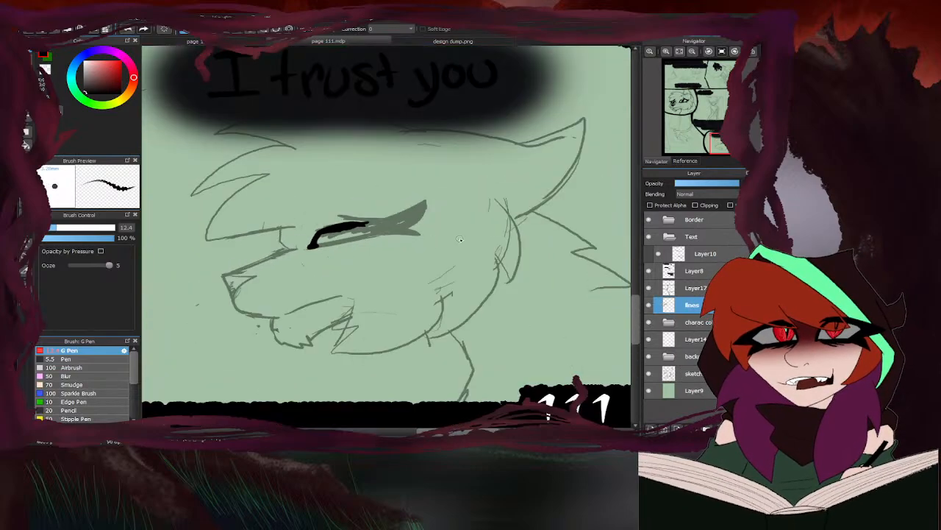
scroll(400, 219, up, 5)
mouse_move(268, 247)
mouse_down()
mouse_move(467, 220)
mouse_move(374, 227)
mouse_move(453, 201)
mouse_move(344, 200)
mouse_up()
drag(421, 184, 373, 197)
mouse_move(453, 170)
mouse_down()
mouse_move(319, 182)
mouse_move(397, 185)
mouse_up()
mouse_move(301, 214)
mouse_down()
mouse_move(361, 203)
mouse_move(346, 217)
mouse_move(417, 203)
mouse_move(403, 220)
mouse_move(443, 207)
mouse_move(472, 166)
mouse_move(425, 193)
mouse_up()
scroll(424, 194, down, 4)
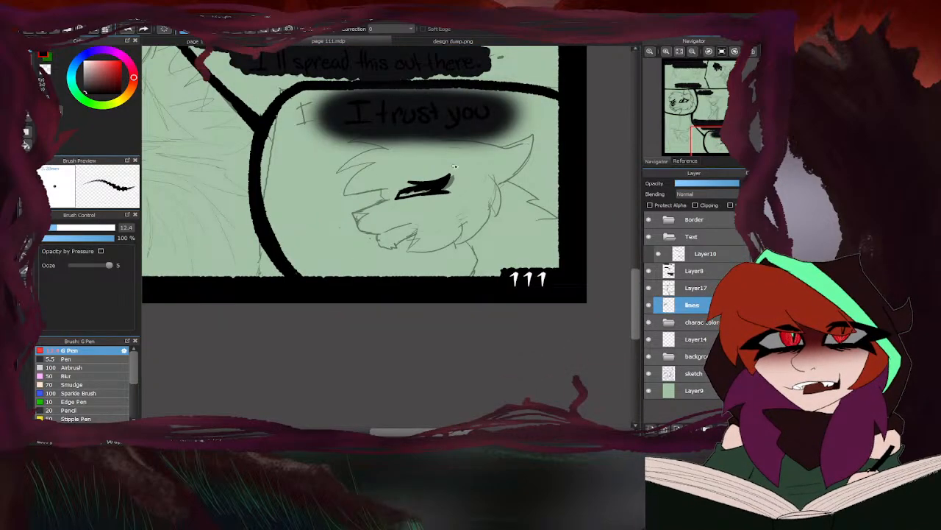
- Ink the brow notch, the bridge of the muzzle and the front of the snout down to the upper lip
scroll(388, 195, up, 4)
mouse_move(346, 186)
mouse_down()
mouse_move(332, 207)
mouse_move(354, 232)
mouse_move(219, 283)
mouse_move(233, 278)
mouse_move(222, 283)
mouse_move(227, 297)
mouse_move(266, 365)
mouse_move(324, 377)
mouse_up()
scroll(321, 286, down, 3)
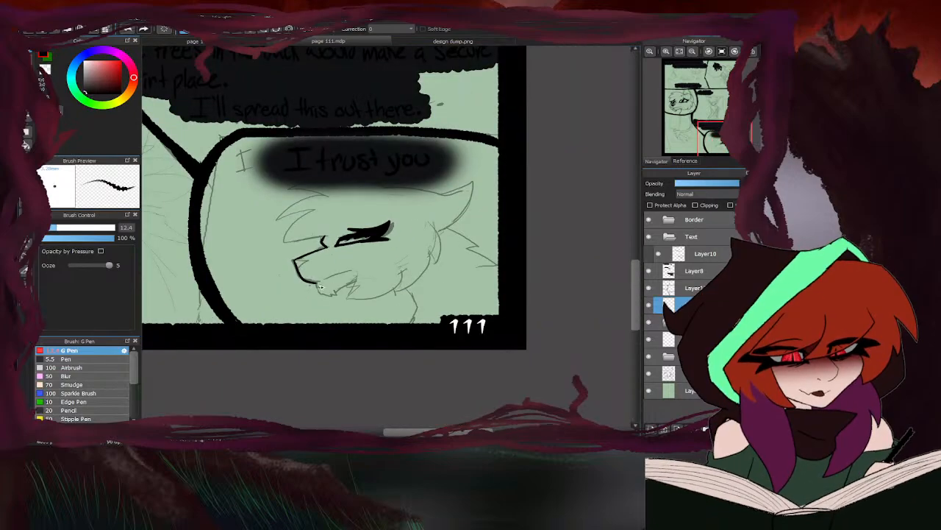
- Check the character designs in design dump.png and ink the triangular nose outline on the page 111 muzzle
scroll(321, 286, up, 3)
click(395, 43)
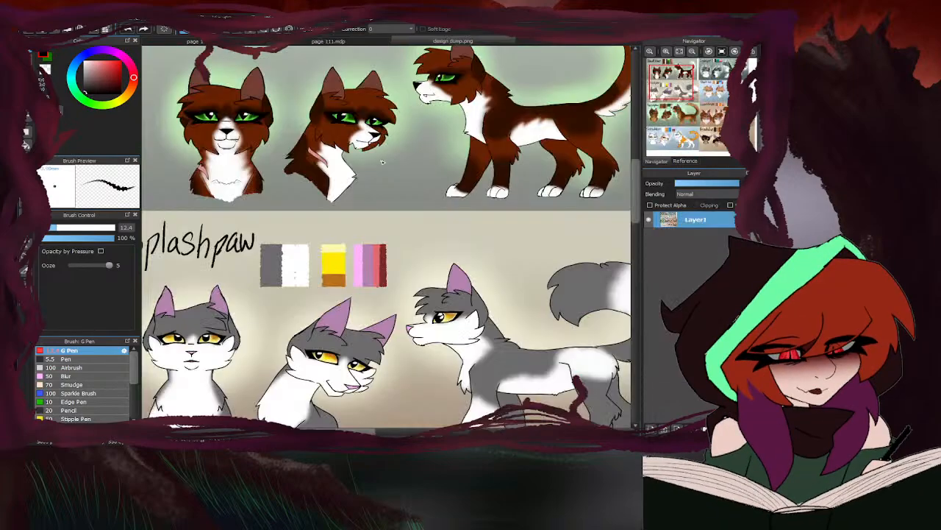
click(372, 42)
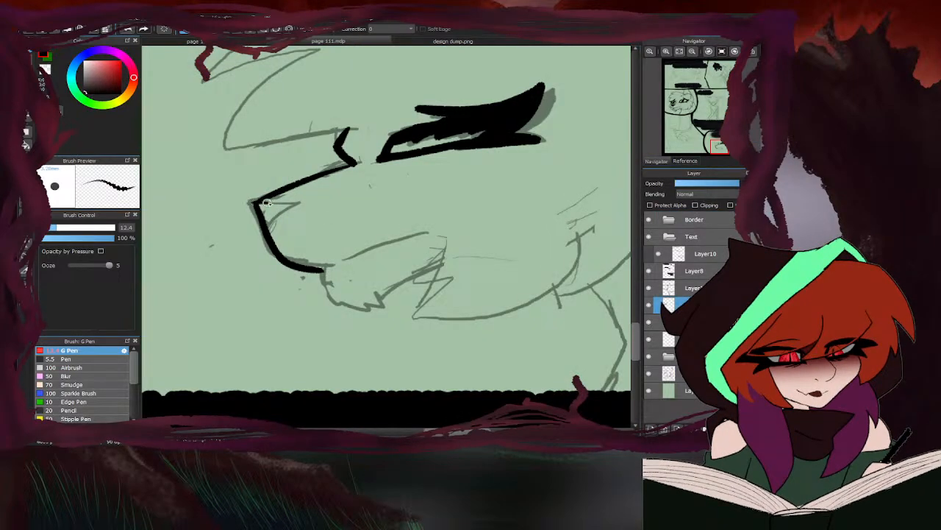
mouse_move(266, 203)
mouse_down()
mouse_move(313, 202)
mouse_move(273, 262)
mouse_up()
- Erase the muzzle's bridge line and redraw it as a cleaner stroke from the brow notch to the nose tip
key(e)
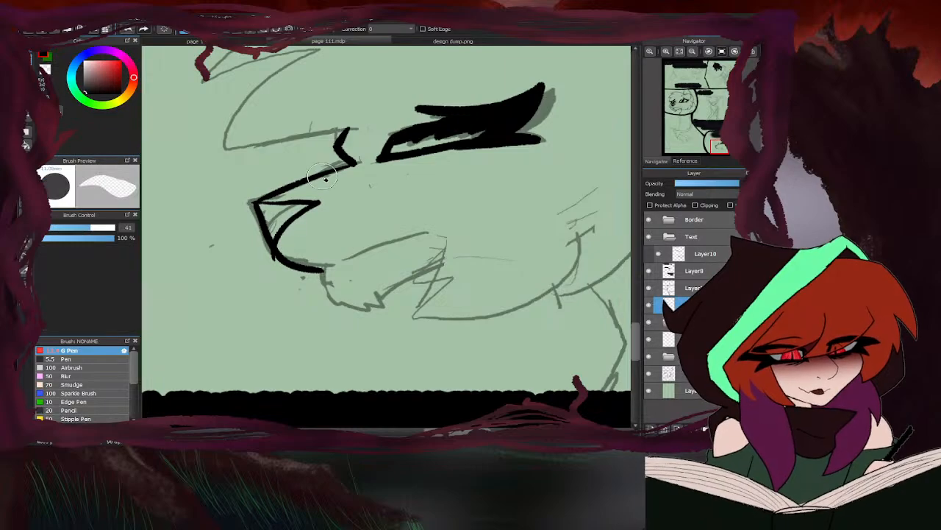
drag(341, 172, 256, 197)
key(b)
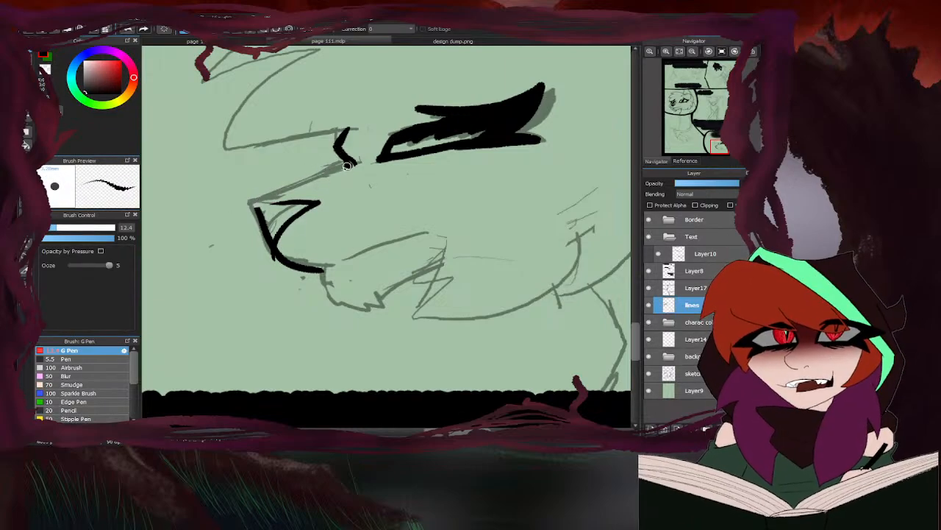
drag(347, 167, 255, 199)
drag(353, 165, 254, 200)
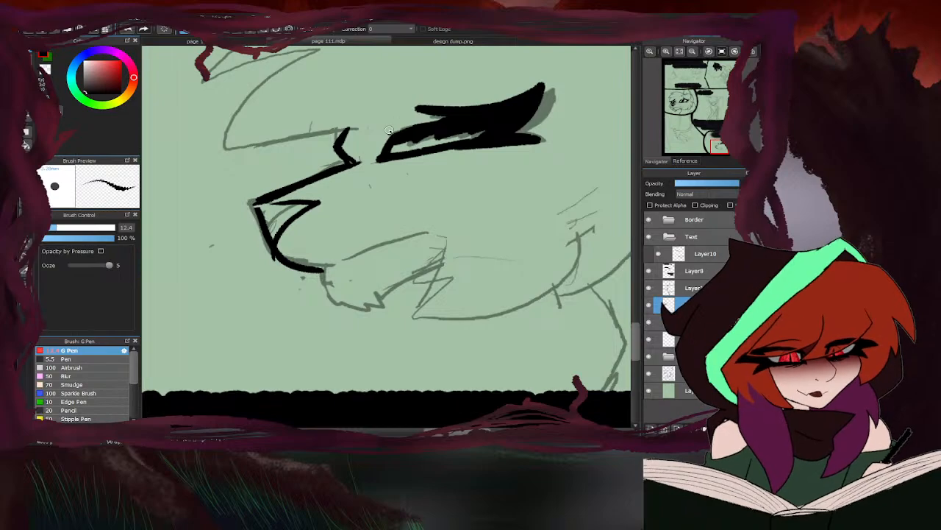
key(e)
drag(337, 159, 250, 195)
drag(316, 179, 252, 204)
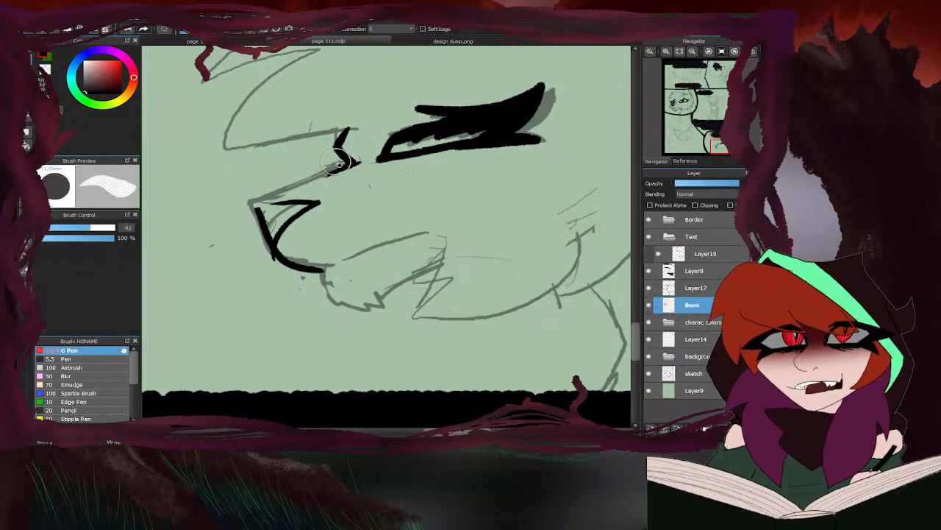
mouse_move(335, 159)
mouse_down()
mouse_move(320, 141)
mouse_move(243, 209)
mouse_move(254, 206)
mouse_up()
key(e)
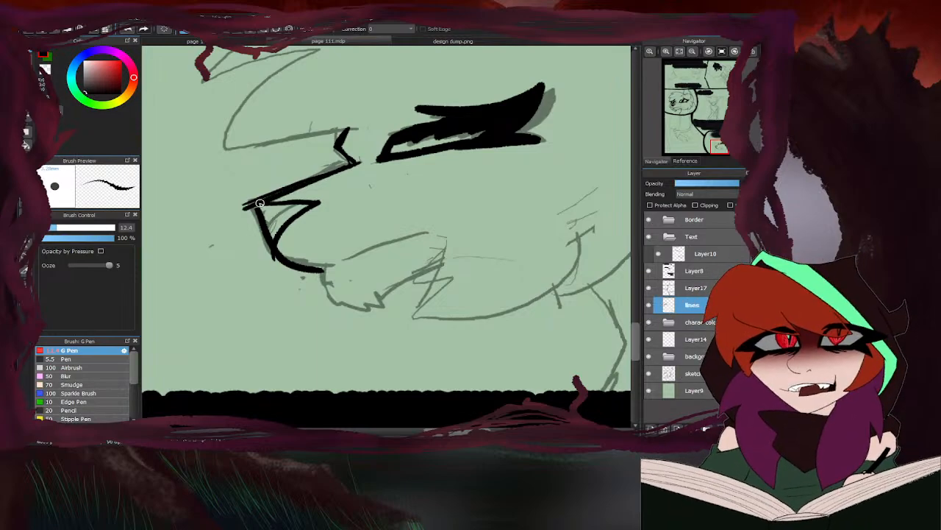
- Ink the lower jaw and mouth line, and erase the bridge line's overshoot at the nose tip
mouse_move(317, 268)
mouse_down()
mouse_move(364, 304)
mouse_move(389, 301)
mouse_move(452, 256)
mouse_up()
drag(345, 263, 432, 233)
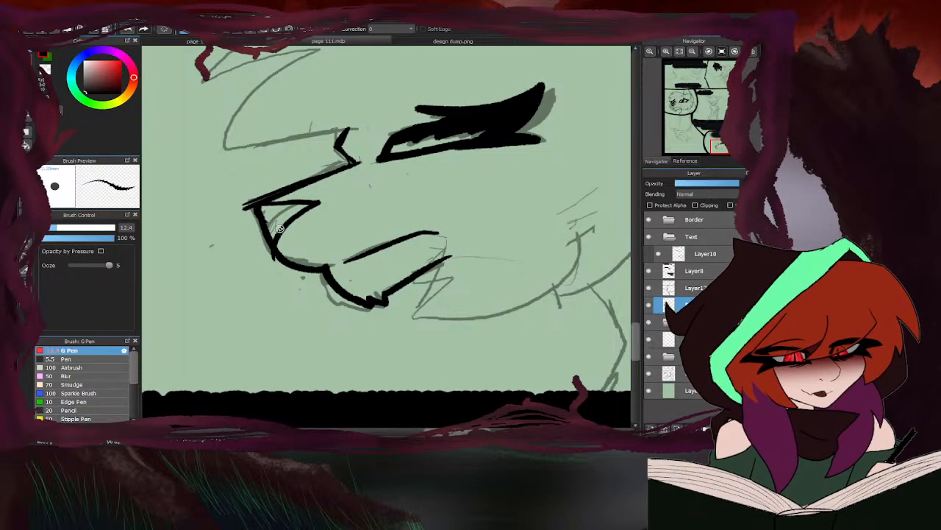
scroll(286, 213, down, 4)
key(e)
scroll(286, 207, up, 4)
drag(344, 184, 263, 223)
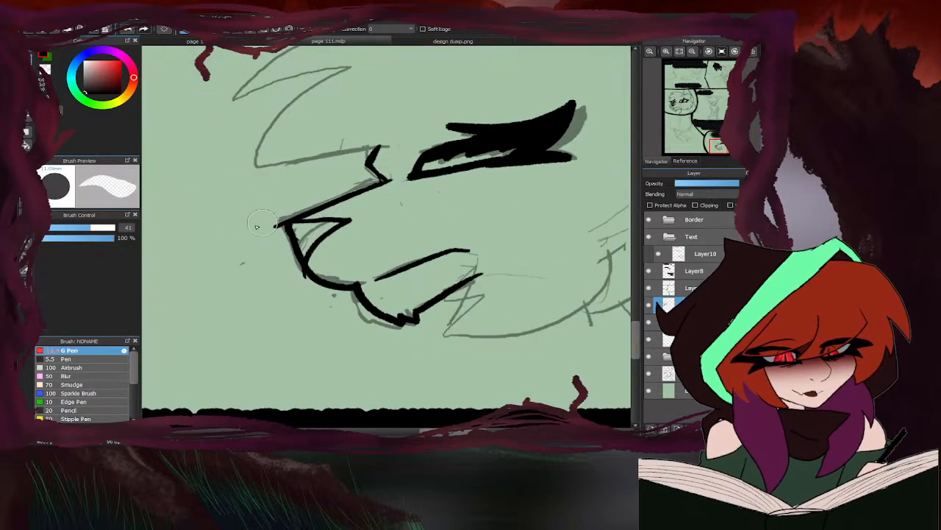
scroll(246, 236, down, 4)
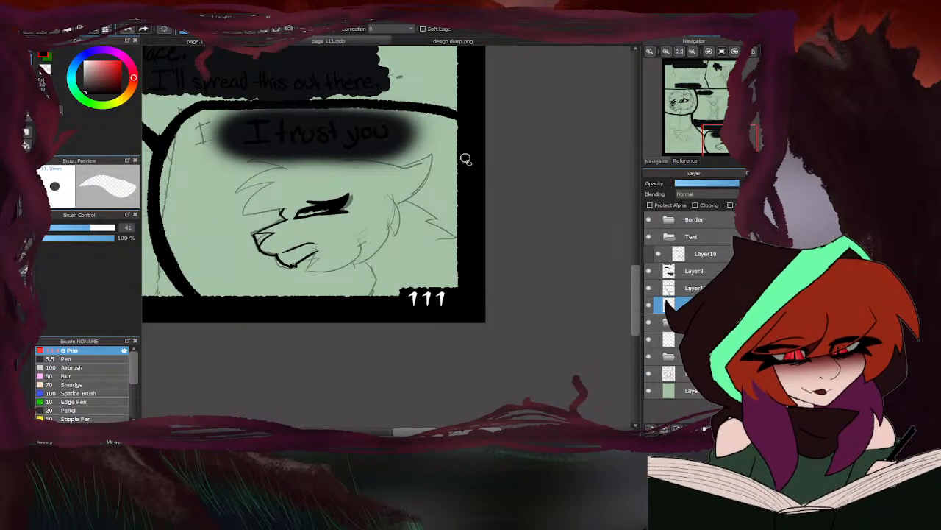
- Ink the pointed cheek fur from the mouth corner up to the back of the cheek, and thin its rear line with the eraser
key(b)
scroll(327, 247, up, 4)
mouse_move(316, 239)
mouse_down()
mouse_move(306, 310)
mouse_move(406, 288)
mouse_move(445, 212)
mouse_up()
mouse_move(505, 72)
mouse_down()
mouse_move(562, 150)
mouse_move(548, 217)
mouse_move(456, 283)
mouse_move(442, 211)
mouse_up()
key(e)
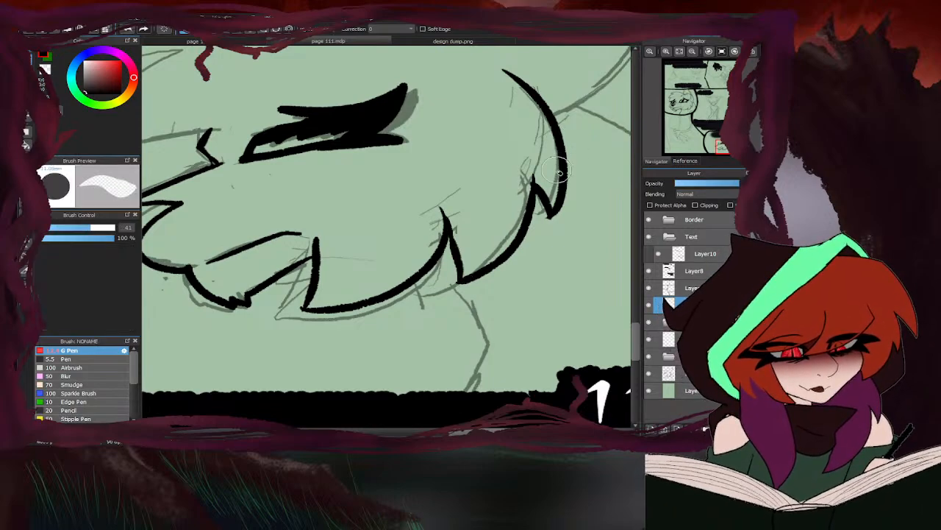
scroll(530, 190, up, 3)
drag(531, 188, 533, 159)
scroll(495, 179, down, 4)
scroll(370, 219, down, 4)
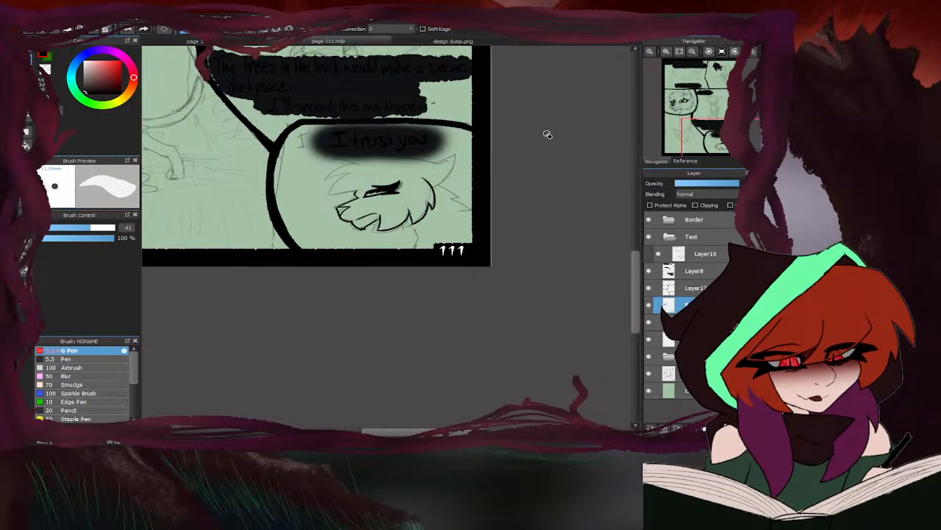
- Ink the throat line from the jaw down to the panel border and the jagged fur at the back of the neck
key(b)
scroll(346, 234, up, 4)
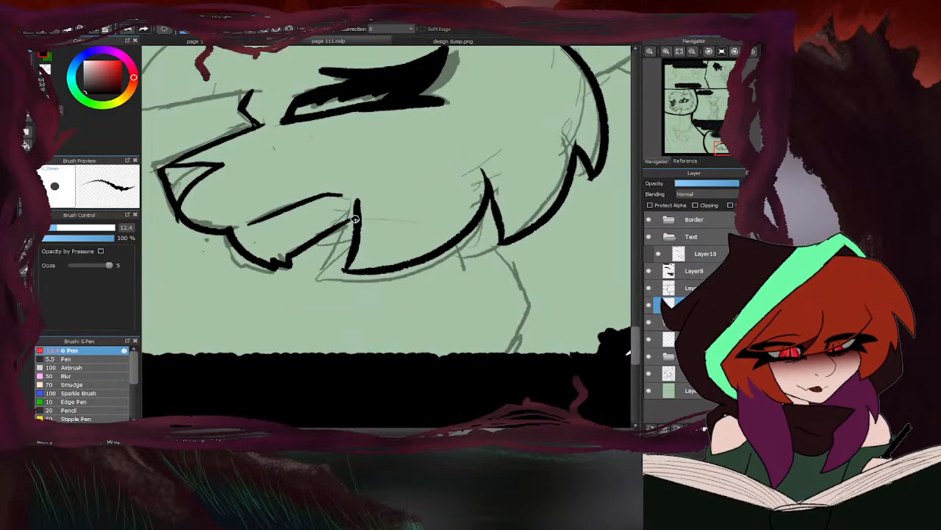
mouse_move(467, 231)
mouse_down()
mouse_move(531, 309)
mouse_move(530, 301)
mouse_move(508, 357)
mouse_up()
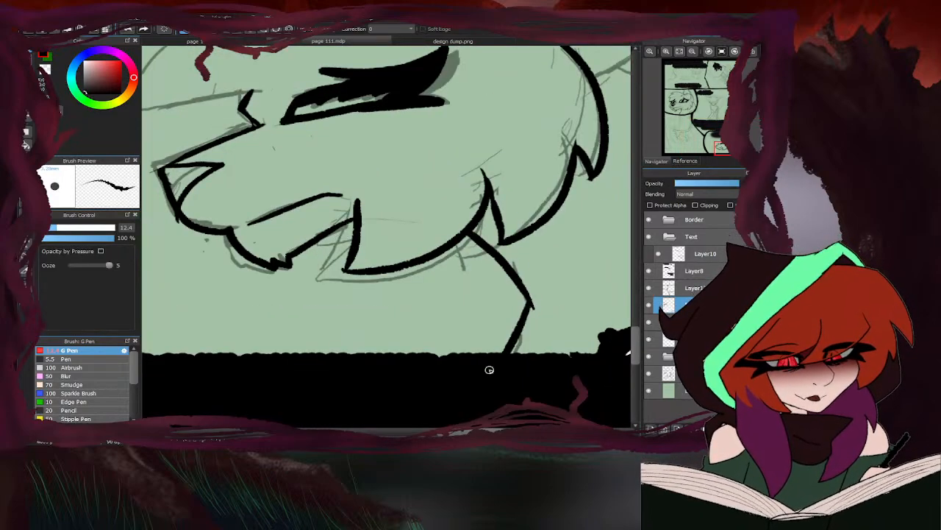
scroll(410, 214, down, 4)
scroll(487, 166, up, 4)
mouse_move(436, 160)
mouse_down()
mouse_move(546, 216)
mouse_move(517, 230)
mouse_move(585, 270)
mouse_up()
scroll(531, 280, down, 4)
- Hide the Text folder, ink the top of the head and the swept-back ear, and clean up the ear tip with the eraser
scroll(534, 232, up, 4)
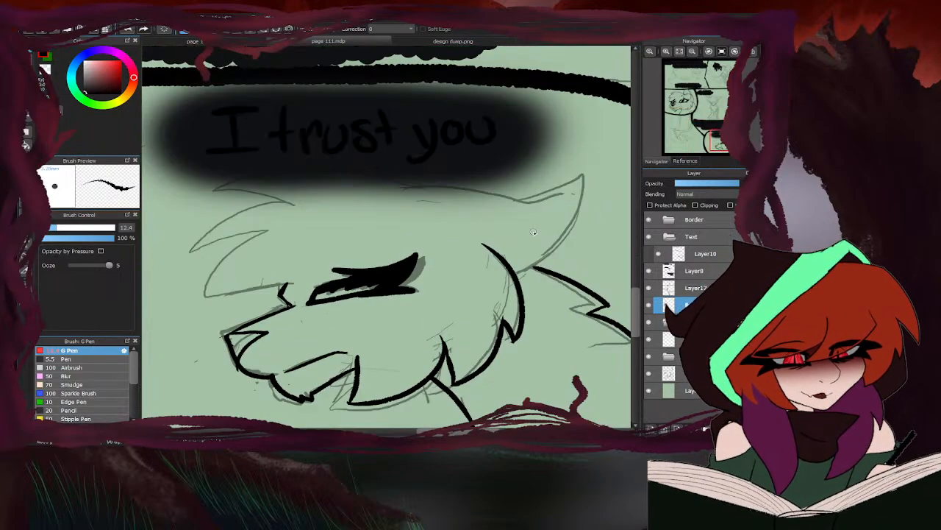
mouse_move(403, 188)
mouse_down()
mouse_move(444, 181)
mouse_move(552, 204)
mouse_move(583, 193)
mouse_up()
click(650, 241)
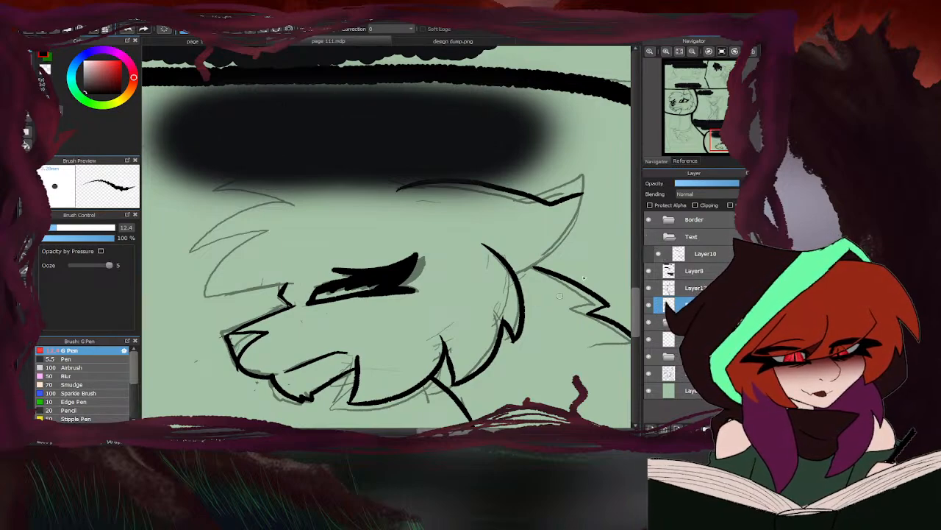
mouse_move(536, 201)
mouse_down()
mouse_move(587, 174)
mouse_move(588, 215)
mouse_move(562, 263)
mouse_move(520, 282)
mouse_up()
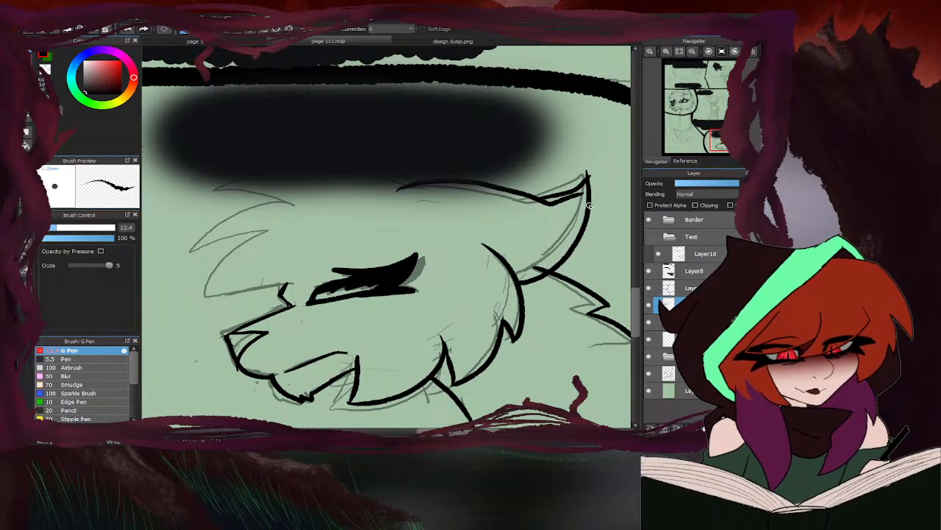
key(e)
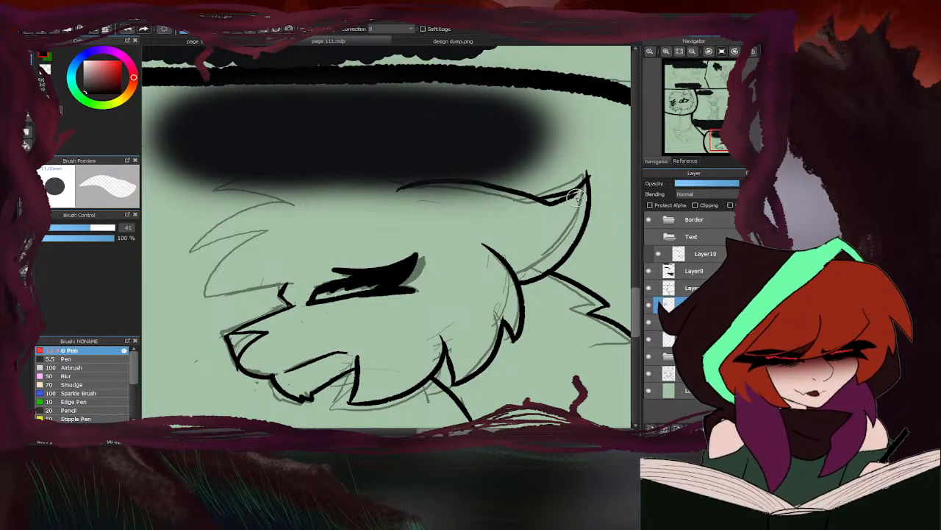
mouse_move(581, 192)
mouse_down()
mouse_move(537, 208)
mouse_move(596, 181)
mouse_up()
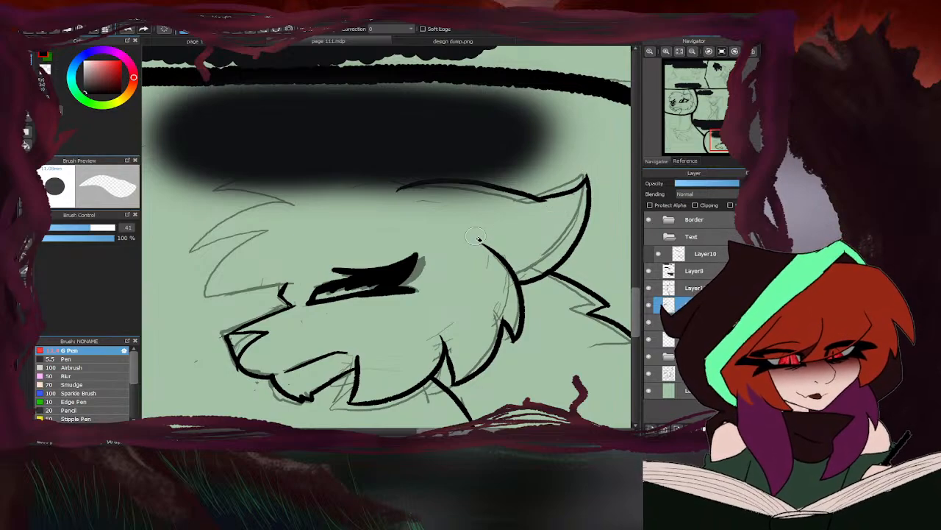
scroll(491, 230, down, 2)
- Ink the pointed forehead fur tufts from the top of the head down to the brow notch, slightly outside the sketch
key(b)
scroll(535, 182, down, 1)
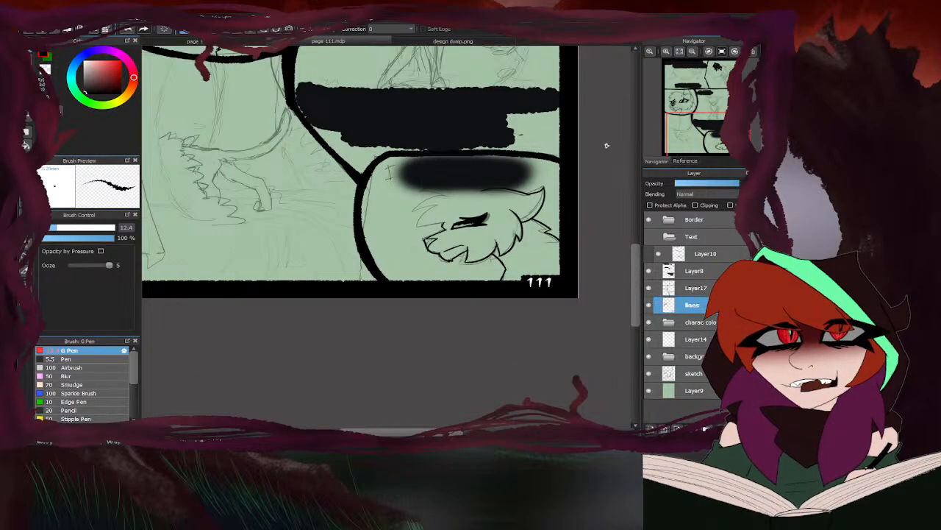
scroll(461, 189, up, 4)
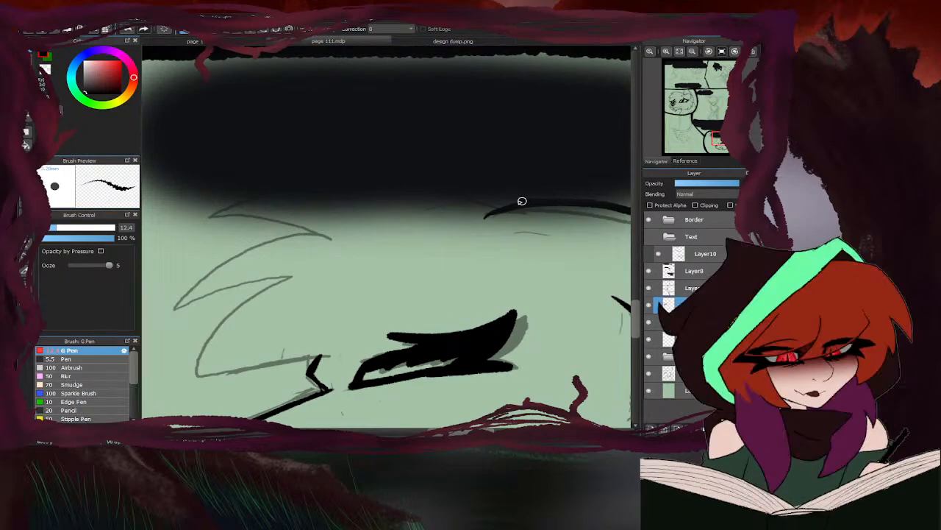
mouse_move(193, 207)
mouse_down()
mouse_move(259, 214)
mouse_move(182, 262)
mouse_move(163, 319)
mouse_move(240, 295)
mouse_move(183, 371)
mouse_move(325, 352)
mouse_move(216, 369)
mouse_up()
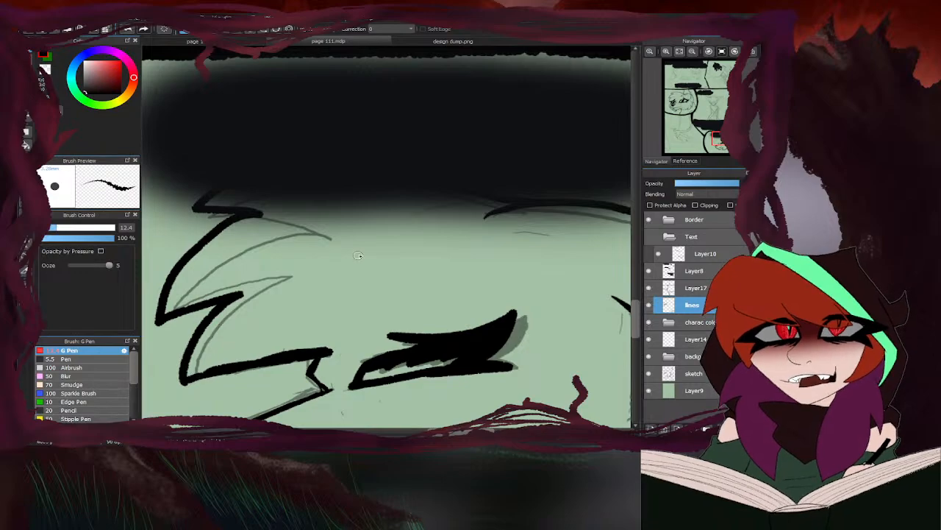
scroll(358, 255, down, 4)
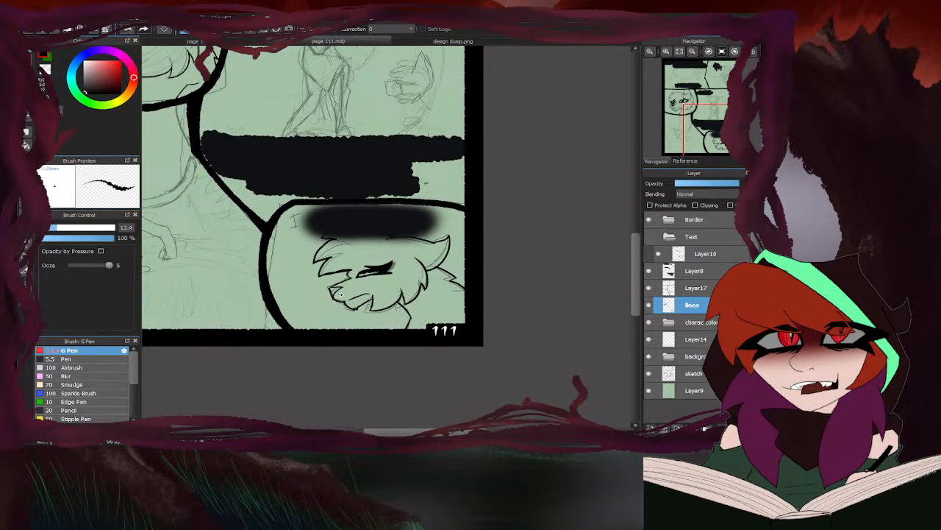
- Go over the muzzle's bridge line again and thin its underside with the eraser
scroll(341, 293, up, 5)
drag(419, 239, 275, 295)
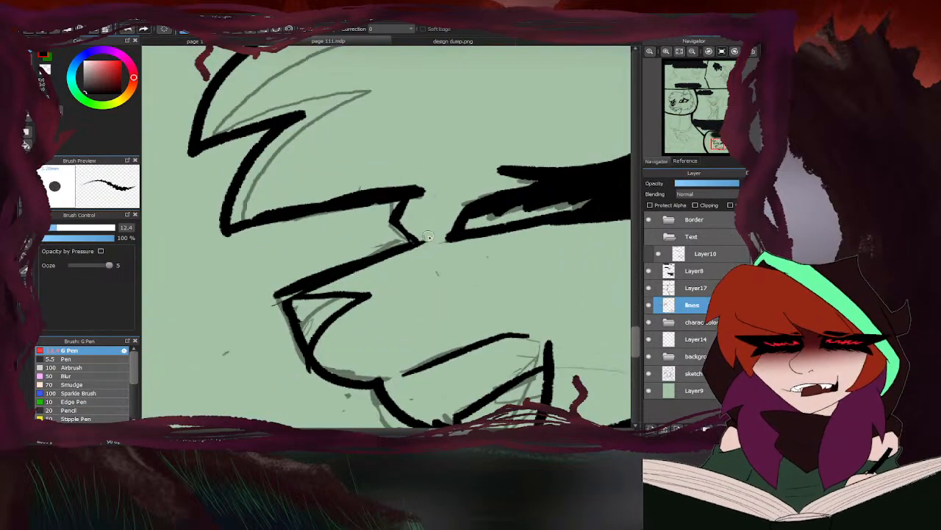
drag(396, 260, 289, 293)
key(e)
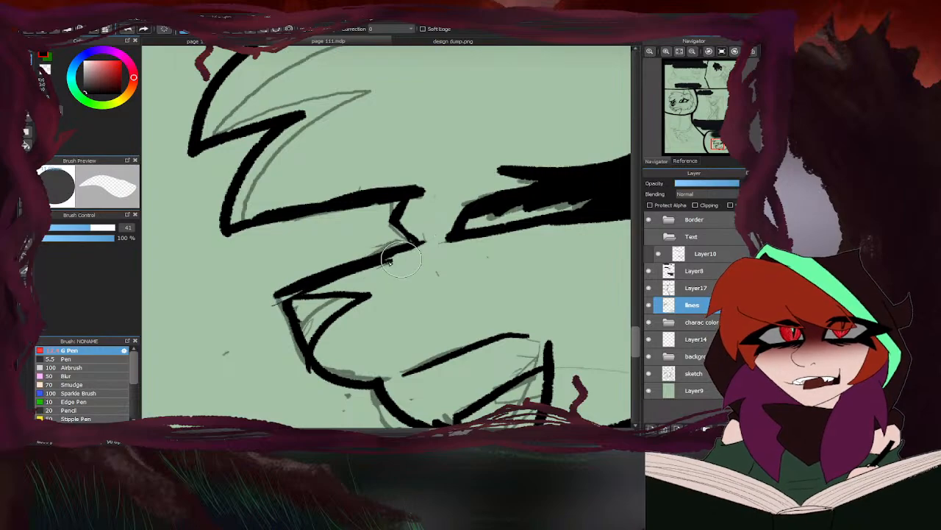
drag(401, 264, 292, 296)
- Erase the nose outline, redraw the nose directly against the bridge line and fill it in black
key(p)
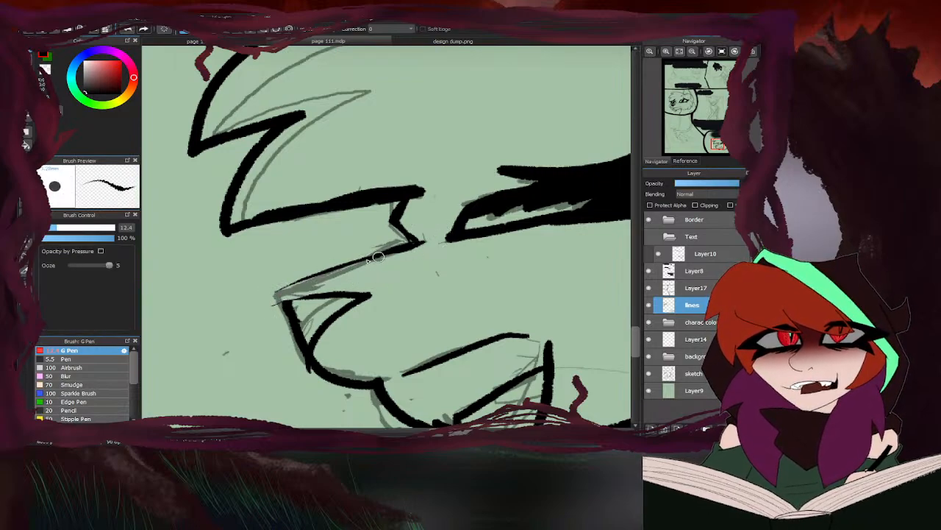
mouse_move(384, 254)
mouse_down()
mouse_move(281, 289)
mouse_move(378, 282)
mouse_up()
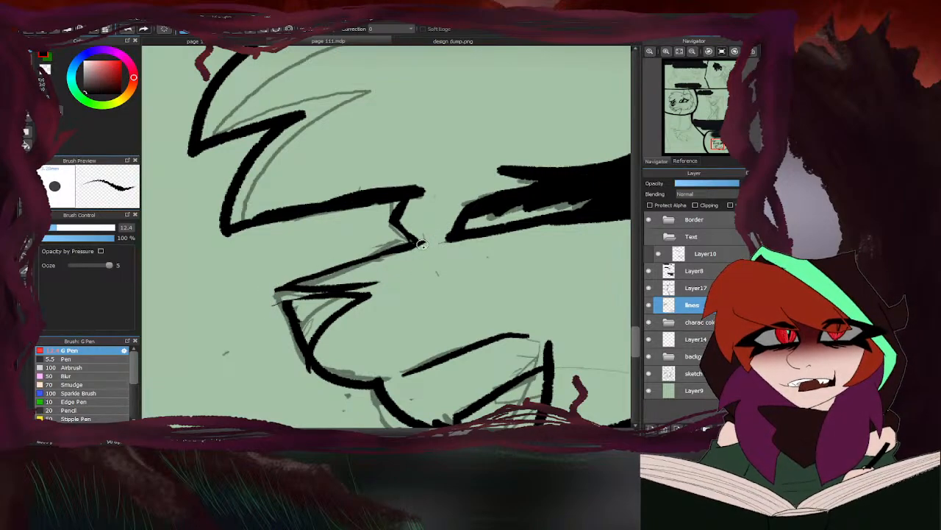
key(e)
mouse_move(324, 328)
mouse_down()
mouse_move(322, 346)
mouse_move(356, 307)
mouse_move(312, 302)
mouse_up()
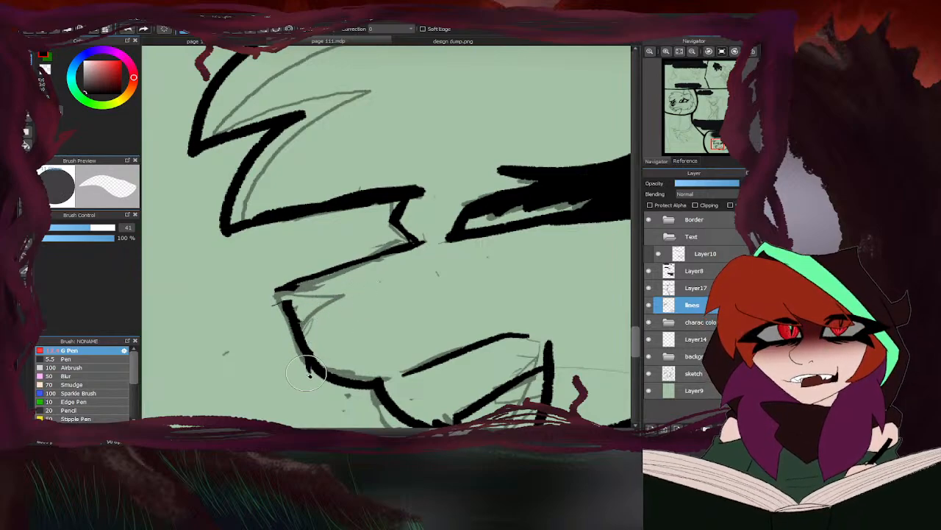
key(p)
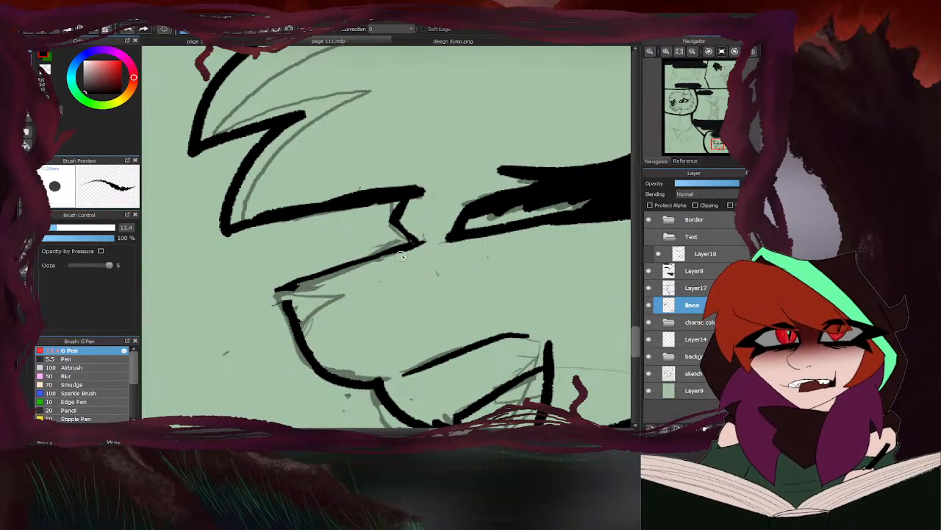
drag(360, 283, 278, 292)
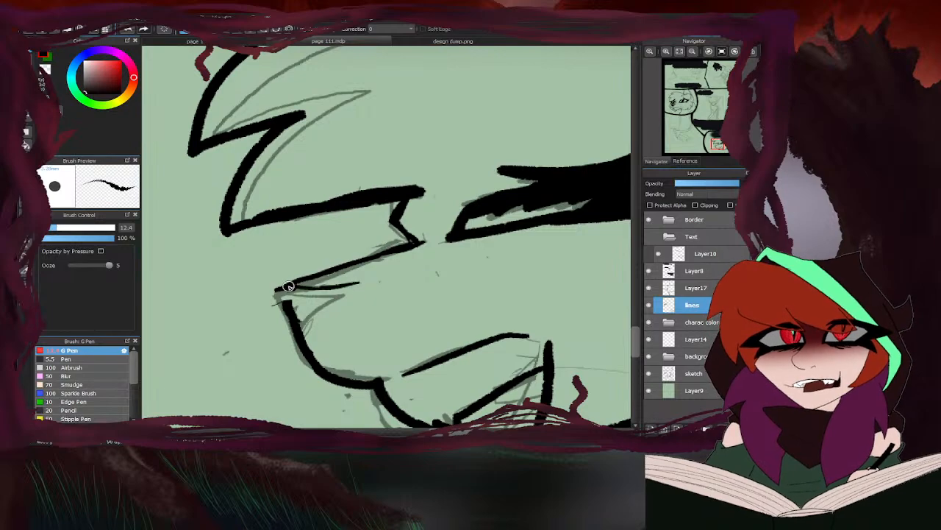
drag(362, 283, 312, 328)
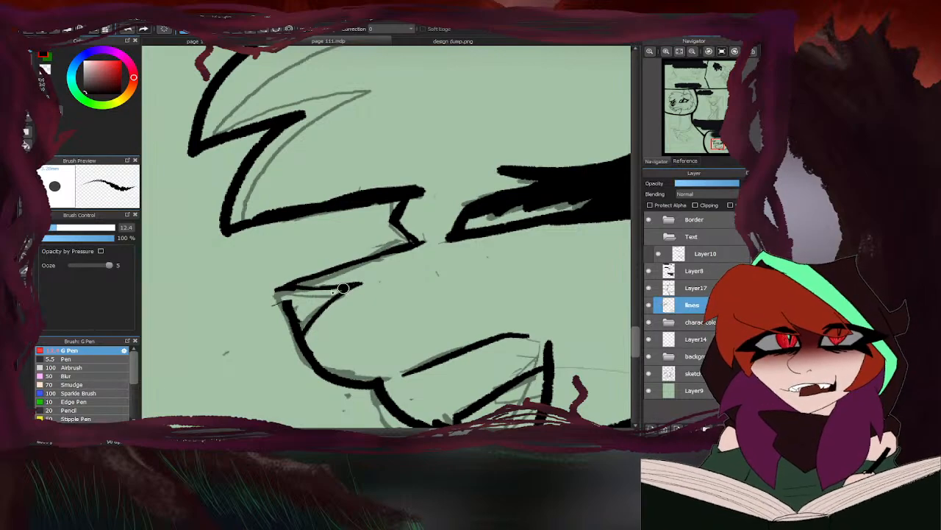
mouse_move(342, 288)
mouse_down()
mouse_move(305, 328)
mouse_move(317, 296)
mouse_move(290, 294)
mouse_move(312, 307)
mouse_move(294, 295)
mouse_move(300, 328)
mouse_up()
scroll(300, 316, down, 5)
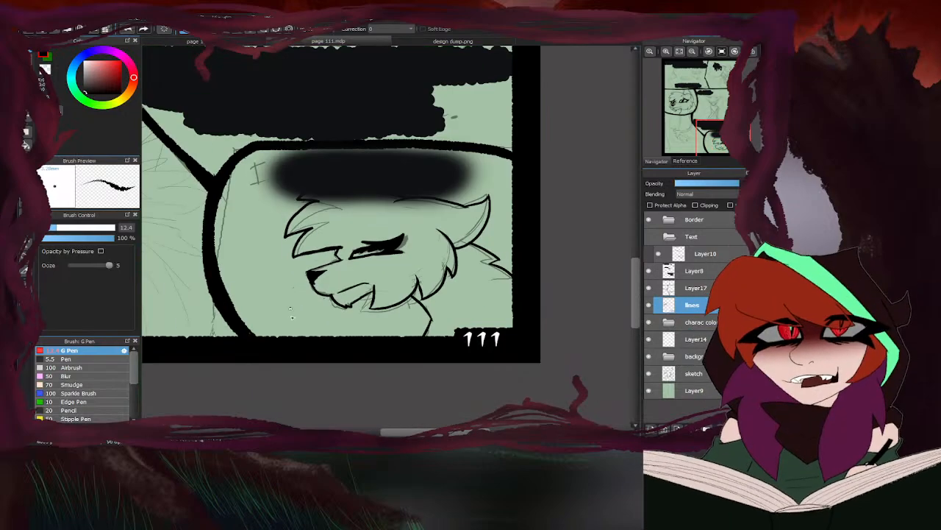
- Trim the blunt inner ends of the forehead fur tuft lines into tapered tips with the transparent pen
scroll(292, 317, up, 5)
mouse_move(436, 262)
mouse_down()
mouse_move(428, 287)
mouse_move(398, 280)
mouse_up()
scroll(398, 280, down, 5)
scroll(358, 315, up, 5)
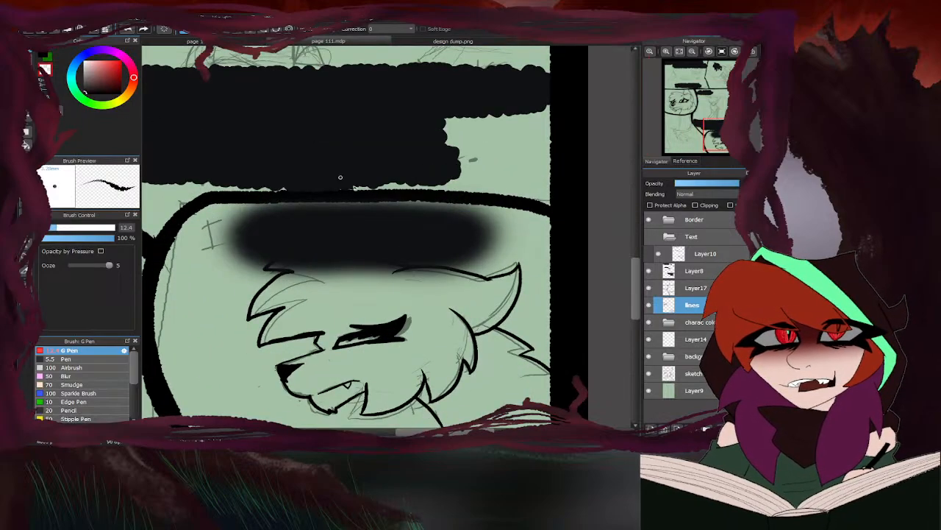
scroll(258, 334, up, 5)
drag(258, 358, 446, 322)
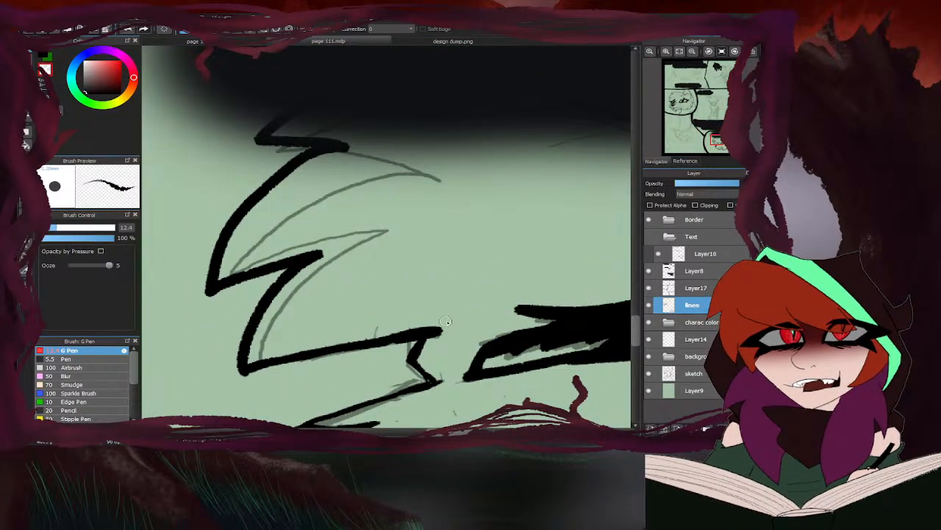
drag(239, 269, 272, 278)
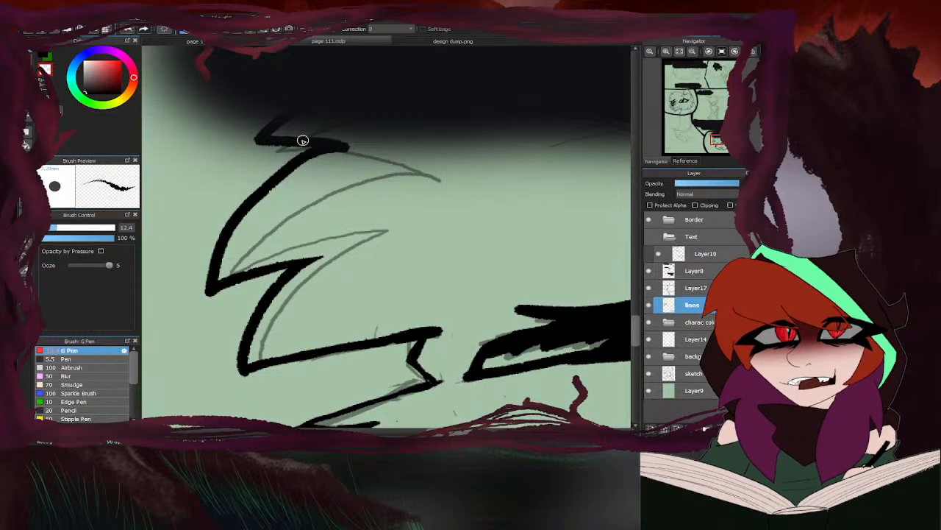
drag(284, 130, 375, 154)
scroll(250, 197, down, 4)
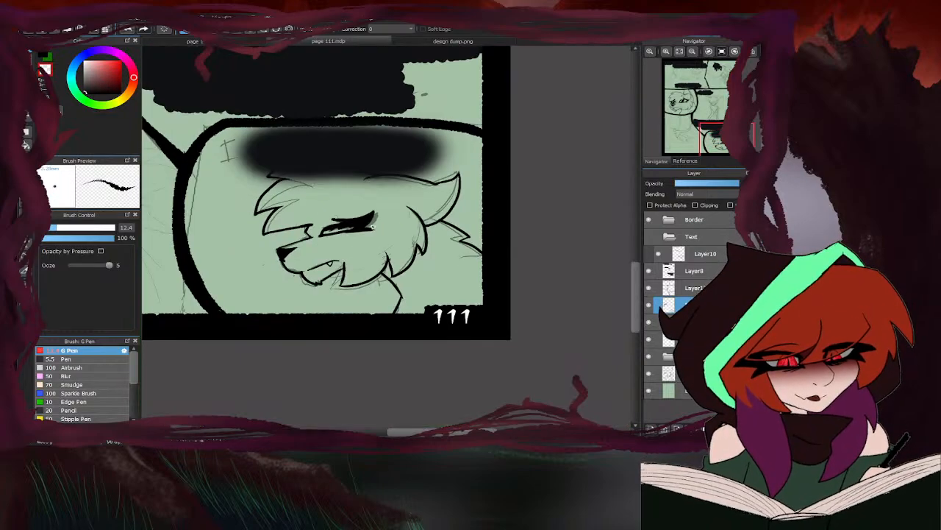
- Clean up the lower edge of the black nose and the muzzle outline around the closed-eyed cat's chin
scroll(372, 227, up, 6)
scroll(422, 203, down, 5)
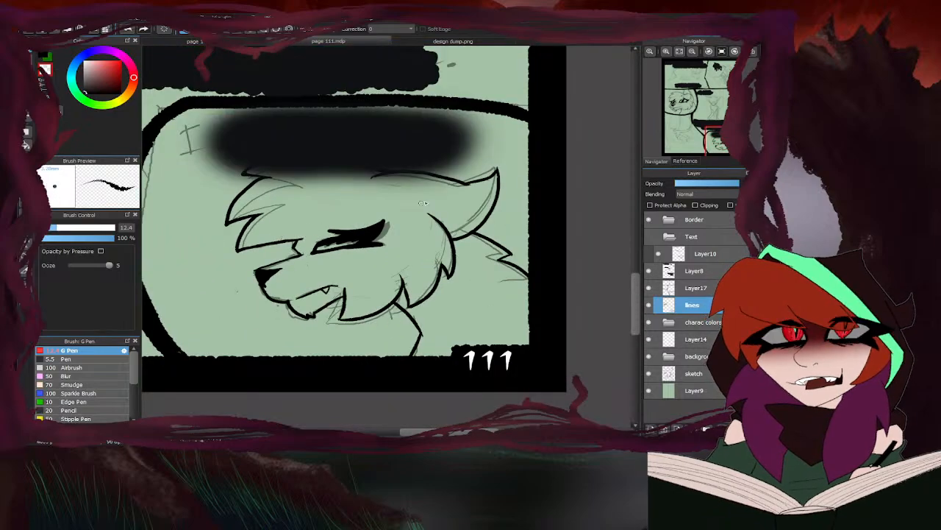
scroll(269, 292, up, 2)
scroll(257, 251, up, 1)
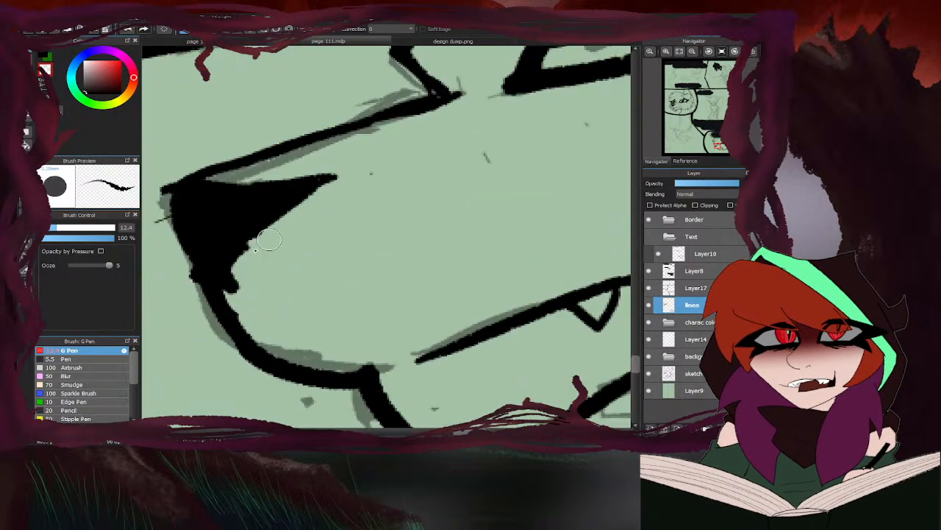
scroll(254, 232, down, 1)
scroll(253, 232, down, 2)
scroll(318, 287, up, 4)
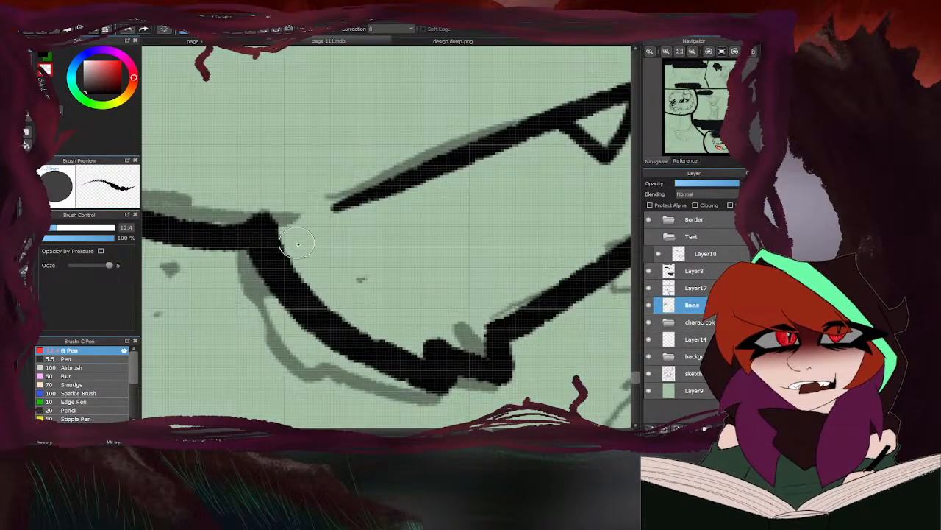
scroll(486, 274, down, 3)
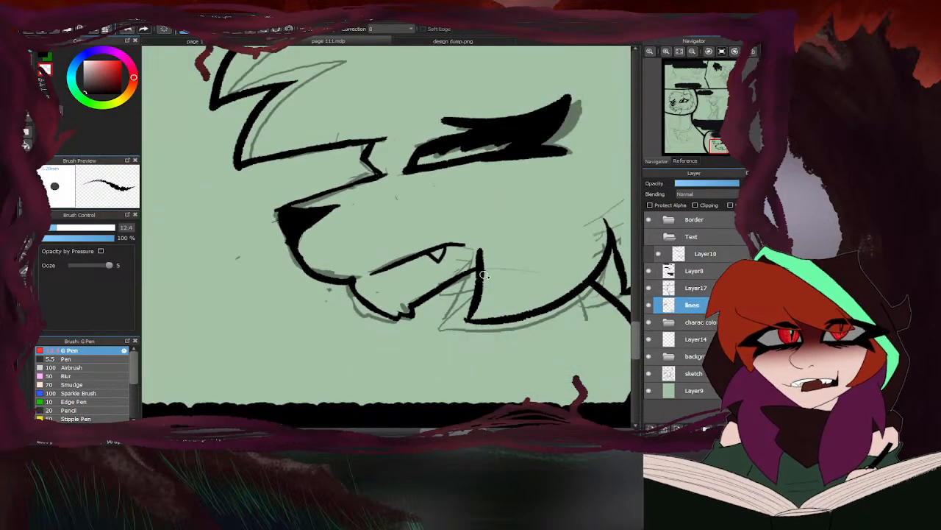
- Thin and sharpen the closed-eyed cat's cheek fur lines, and check the swept-back ear's outline for rough edges
scroll(473, 271, up, 1)
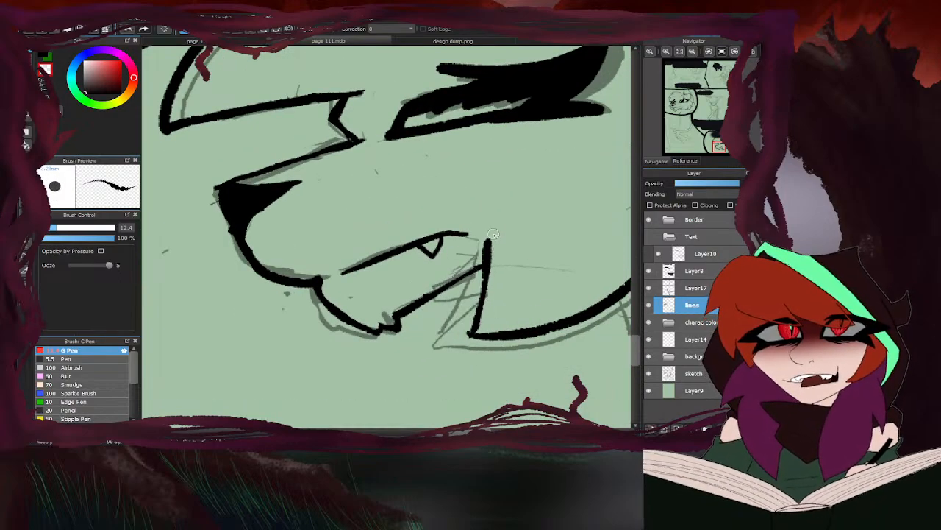
scroll(478, 309, down, 3)
scroll(445, 278, up, 3)
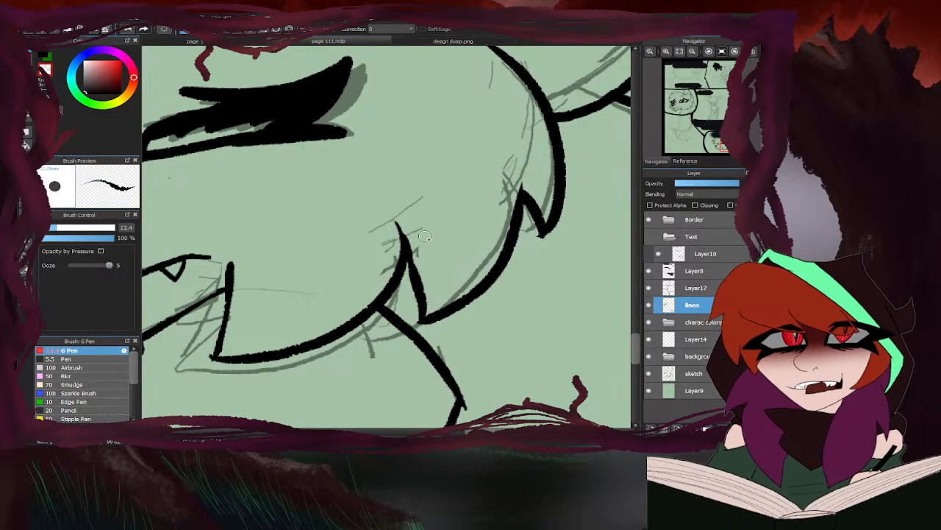
scroll(524, 215, up, 1)
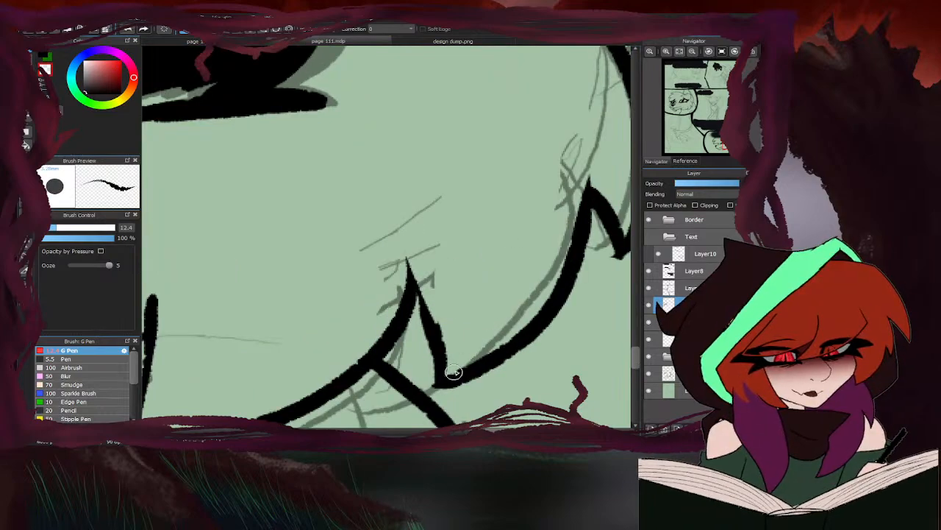
scroll(448, 367, down, 3)
scroll(511, 170, up, 2)
scroll(511, 169, up, 2)
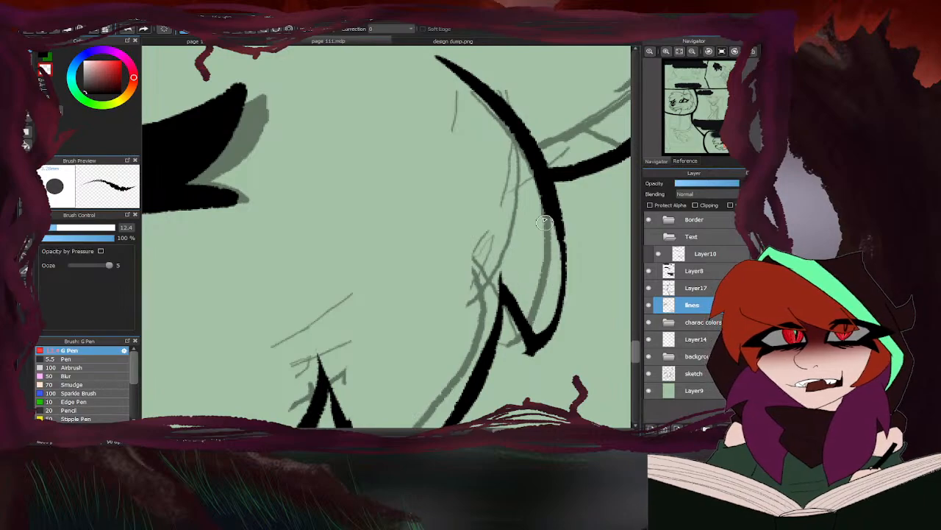
scroll(506, 250, down, 1)
scroll(464, 267, down, 3)
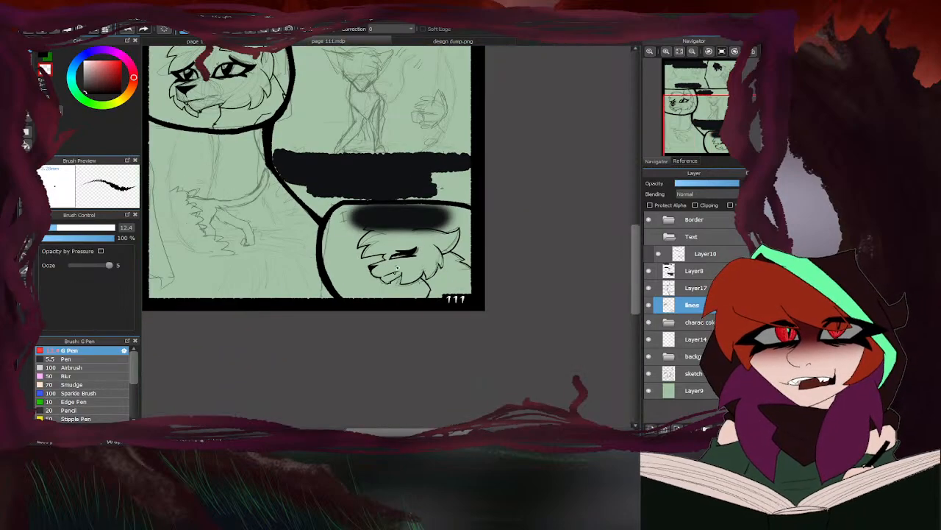
scroll(457, 230, up, 4)
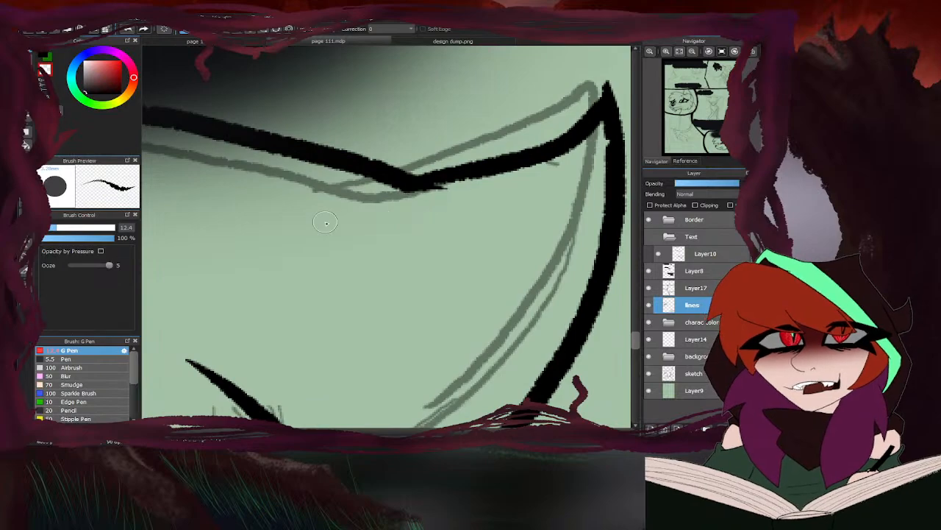
scroll(384, 179, down, 3)
scroll(455, 205, down, 2)
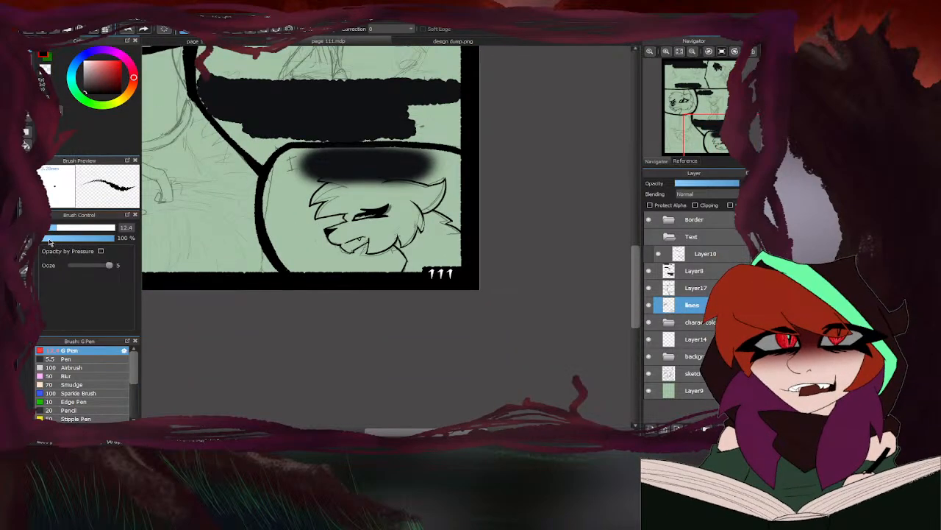
- Reduce the G Pen size to 4.6 and ink the back and curved tail of the small figure in the lower-left panel
scroll(416, 272, down, 3)
scroll(416, 273, up, 3)
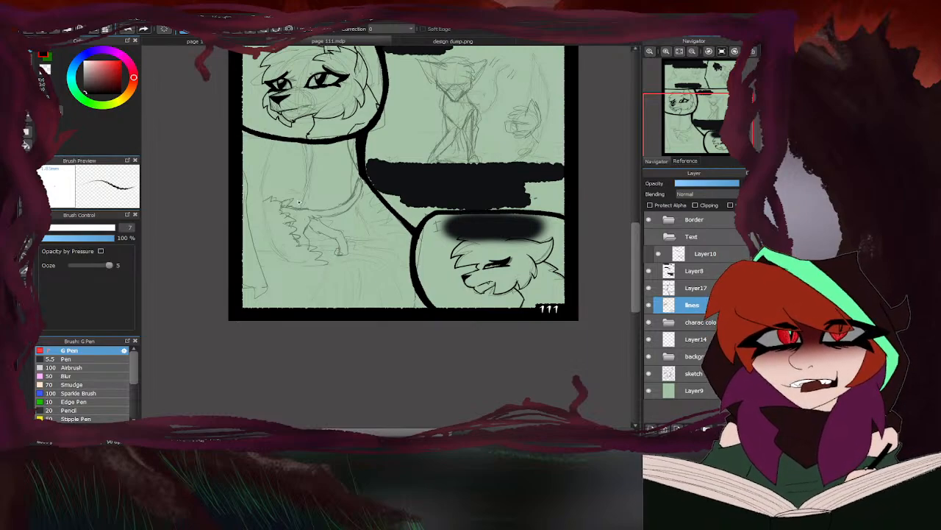
scroll(298, 202, up, 4)
drag(261, 229, 384, 240)
click(43, 229)
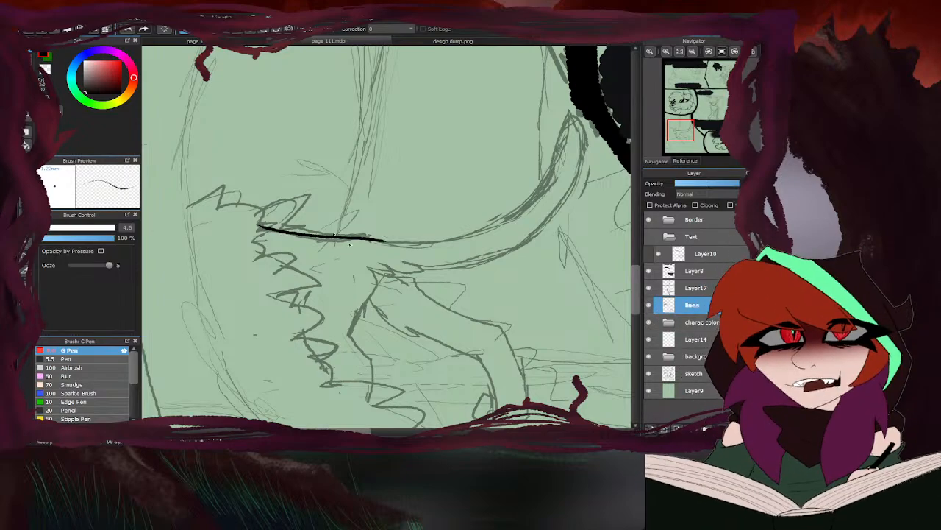
mouse_move(373, 272)
mouse_down()
mouse_move(469, 267)
mouse_move(550, 221)
mouse_move(572, 186)
mouse_move(580, 148)
mouse_move(571, 109)
mouse_up()
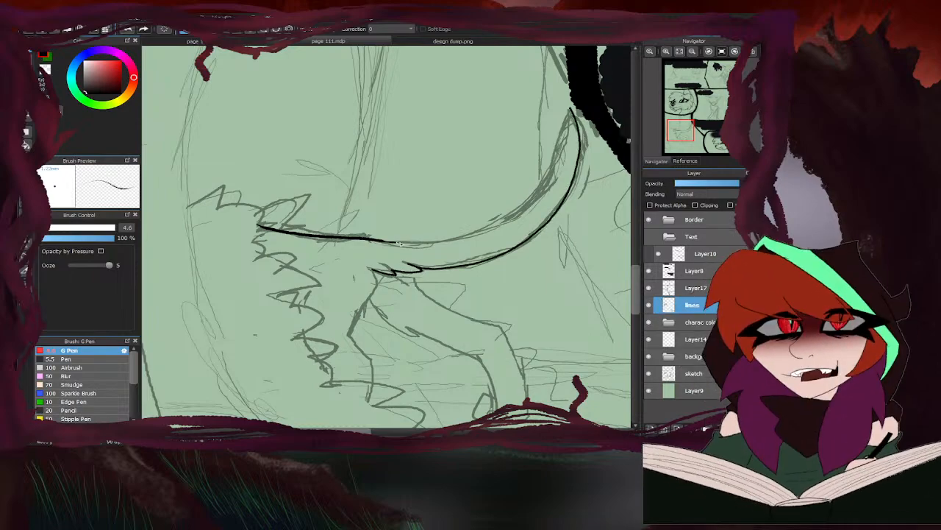
mouse_move(382, 241)
mouse_down()
mouse_move(441, 242)
mouse_move(515, 218)
mouse_move(563, 172)
mouse_move(570, 140)
mouse_up()
mouse_move(507, 219)
mouse_down()
mouse_move(544, 185)
mouse_move(564, 121)
mouse_move(579, 134)
mouse_move(528, 209)
mouse_move(501, 223)
mouse_up()
- Touch up the tail's upper edge and close the gap in its curve with short pen strokes
key(e)
key(b)
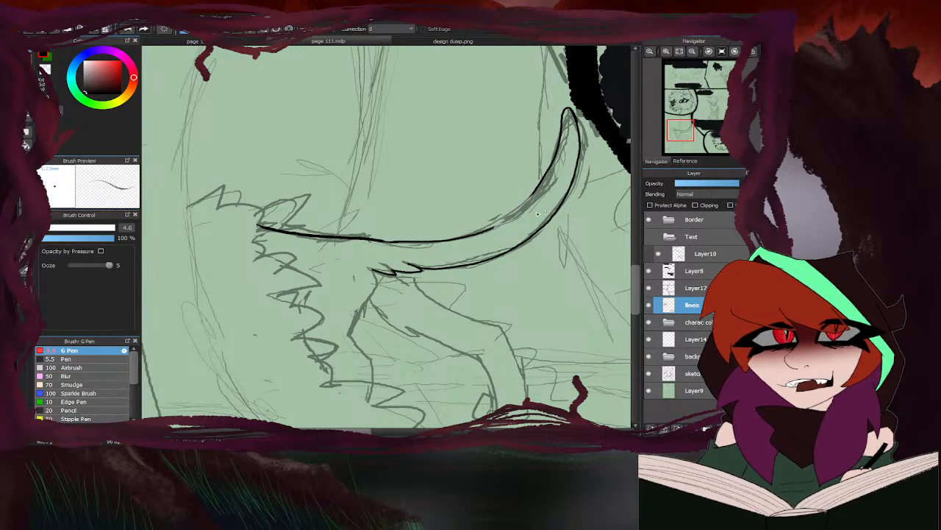
mouse_move(540, 189)
mouse_down()
mouse_move(477, 234)
mouse_move(547, 181)
mouse_up()
scroll(590, 163, up, 3)
key(e)
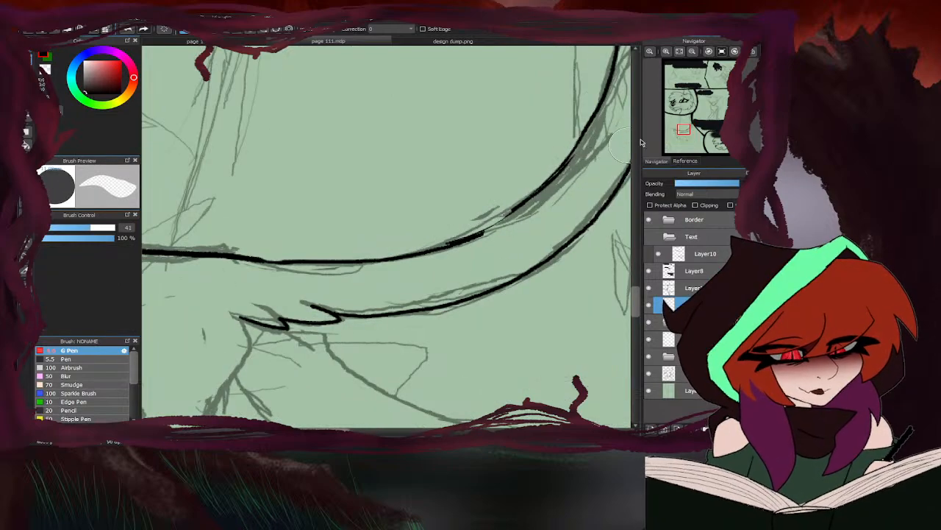
key(b)
drag(521, 204, 478, 234)
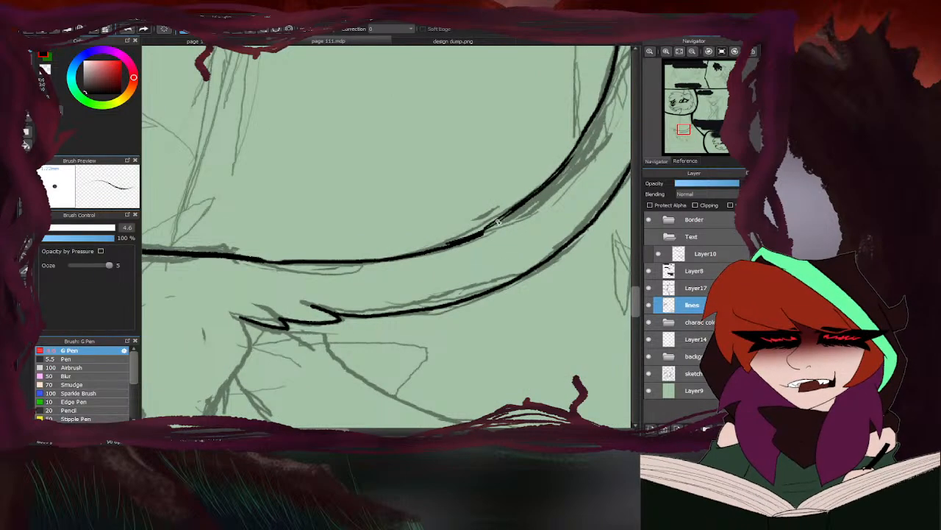
- Ink the small figure's hind legs below the tail base, including the bent joints and the near leg's paw
scroll(431, 130, down, 4)
scroll(368, 220, up, 3)
mouse_move(335, 168)
mouse_down()
mouse_move(298, 265)
mouse_move(325, 305)
mouse_move(329, 331)
mouse_up()
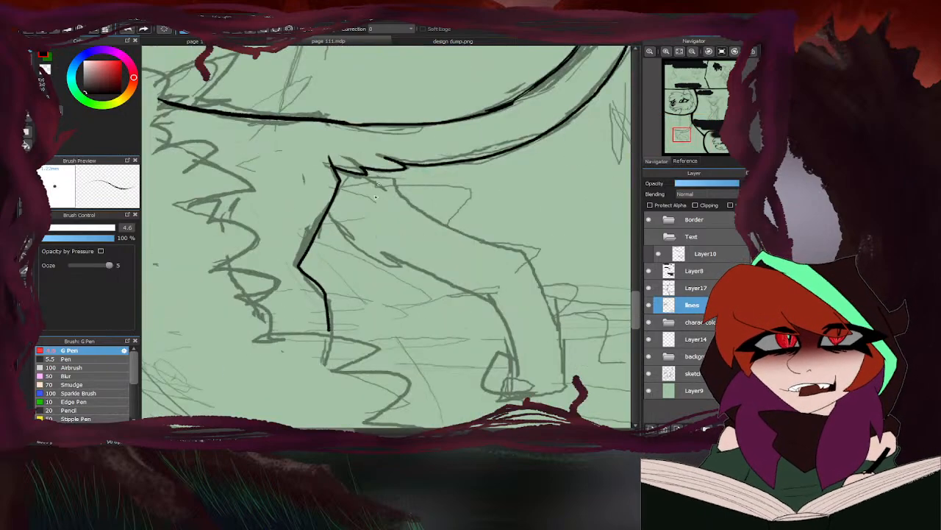
mouse_move(326, 217)
mouse_down()
mouse_move(345, 255)
mouse_move(463, 292)
mouse_up()
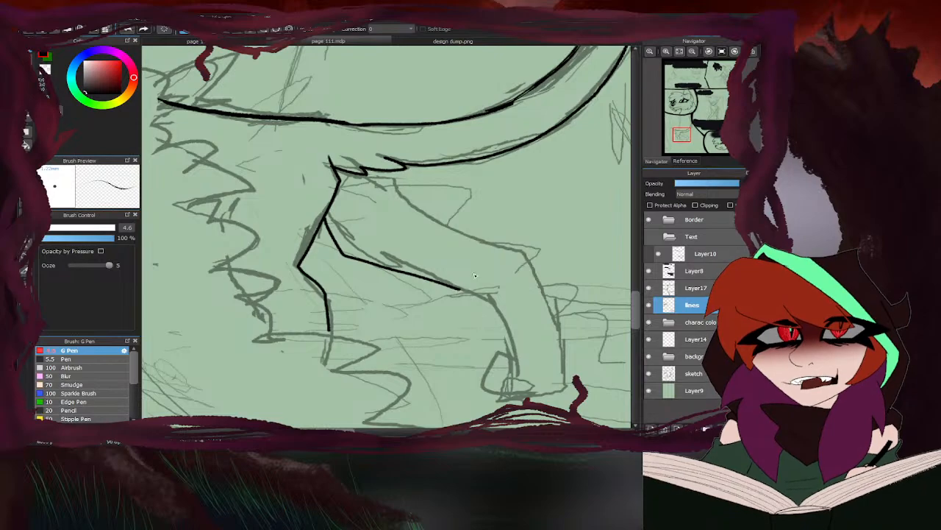
mouse_move(390, 169)
mouse_down()
mouse_move(422, 221)
mouse_move(495, 263)
mouse_move(498, 378)
mouse_up()
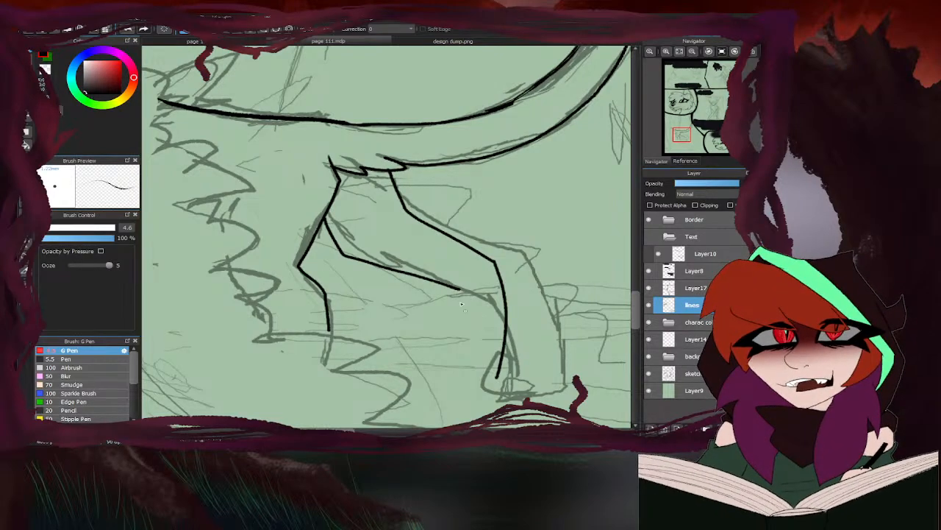
mouse_move(447, 286)
mouse_down()
mouse_move(474, 403)
mouse_move(450, 404)
mouse_up()
mouse_move(460, 366)
mouse_down()
mouse_move(431, 393)
mouse_move(462, 401)
mouse_up()
scroll(452, 311, down, 3)
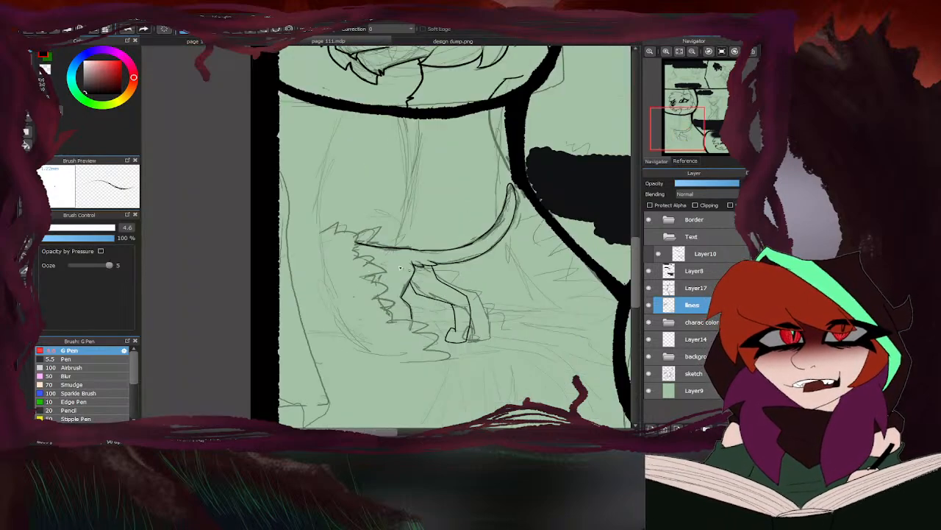
- Ink short accent strokes on the jagged fur edge beside the small figure's hind legs
scroll(400, 325, up, 5)
drag(365, 130, 349, 166)
scroll(297, 230, down, 4)
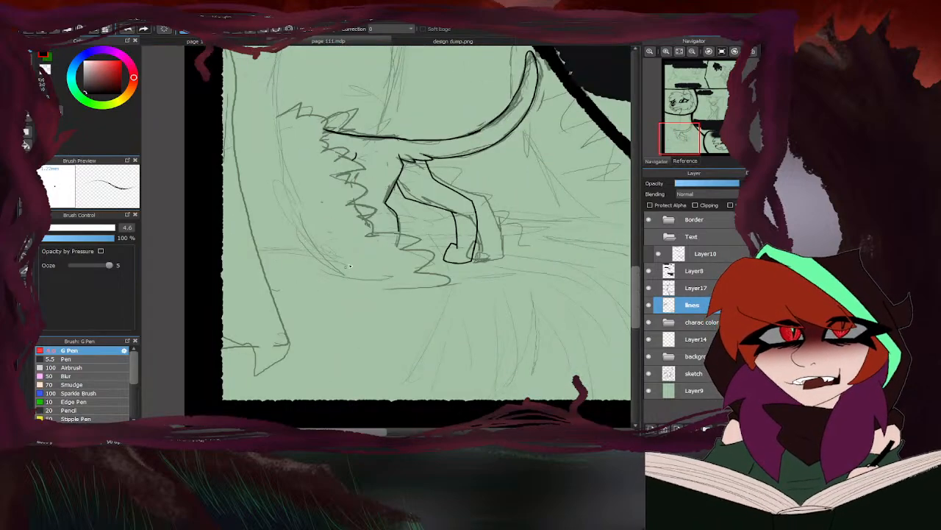
scroll(398, 233, up, 5)
drag(394, 212, 394, 235)
scroll(343, 268, down, 5)
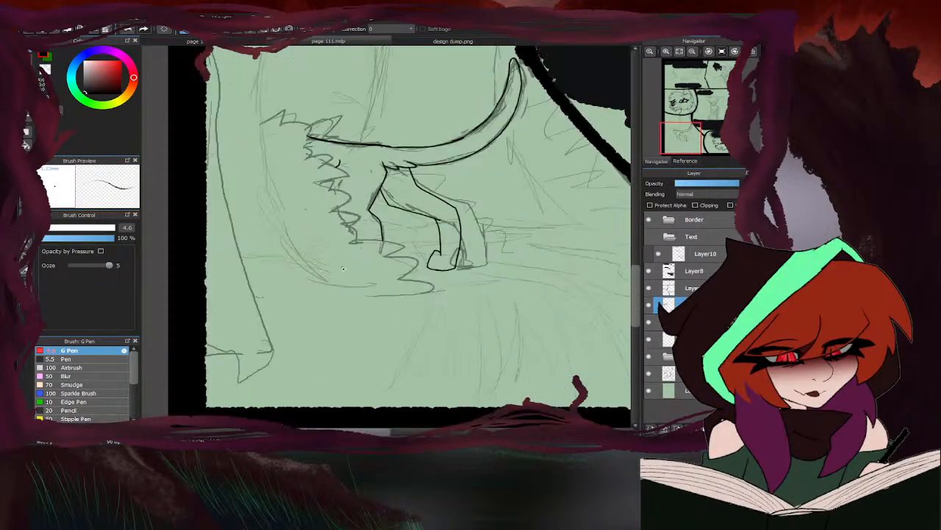
- Review the whole page and its sketched panels for areas that still need inking
scroll(267, 287, down, 5)
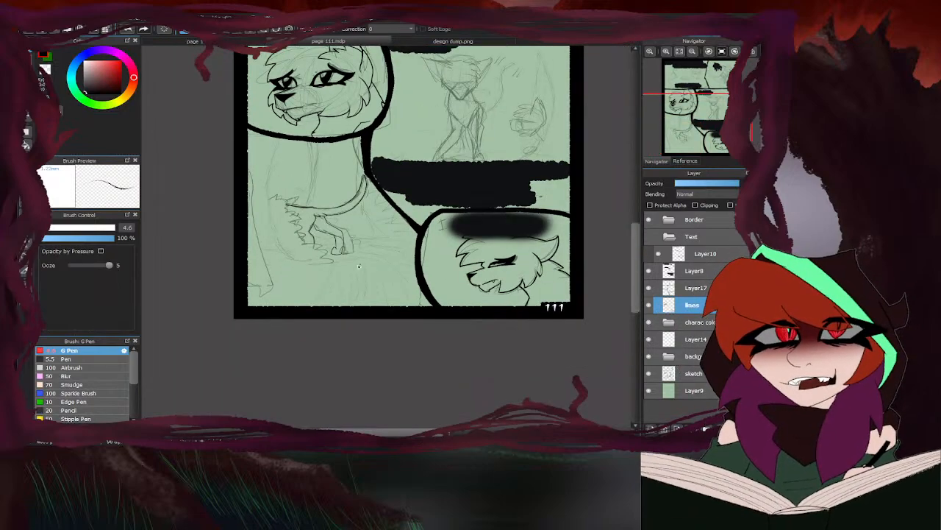
scroll(372, 272, down, 2)
scroll(372, 272, down, 2)
scroll(326, 269, up, 2)
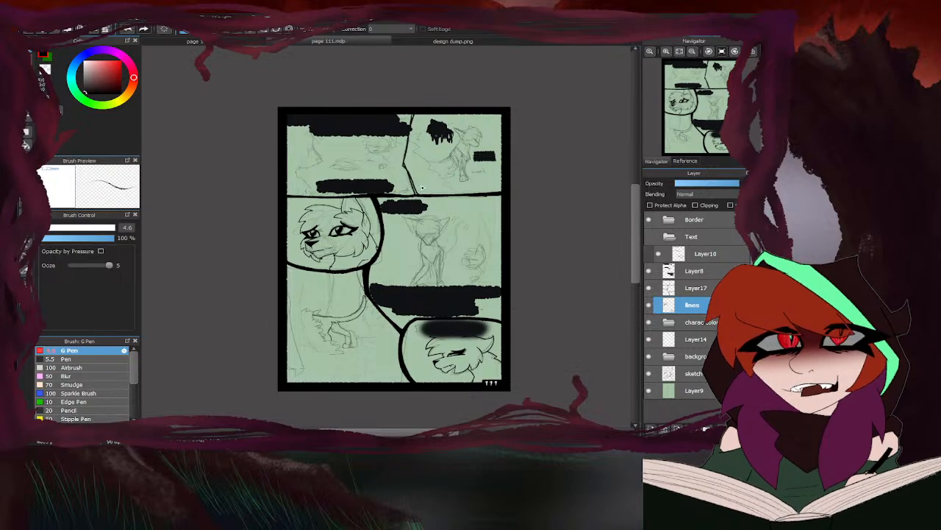
scroll(307, 156, up, 5)
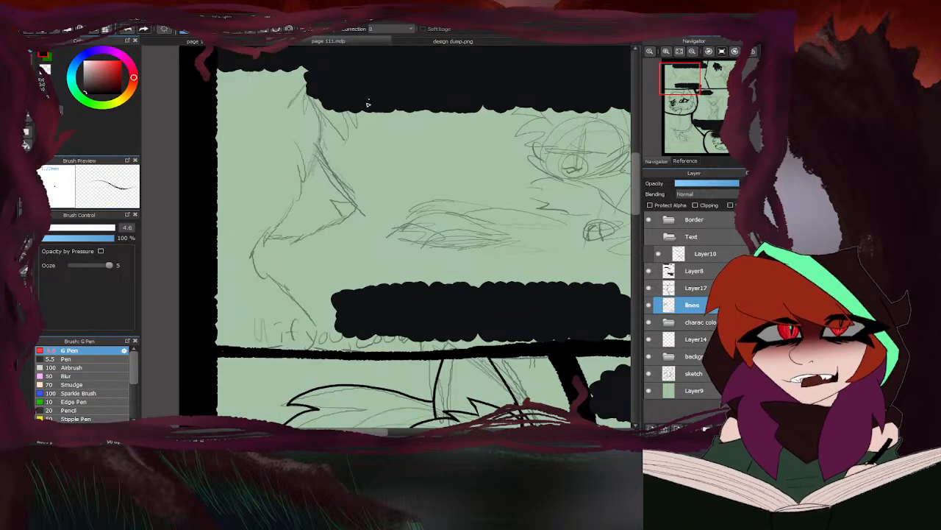
scroll(312, 187, down, 5)
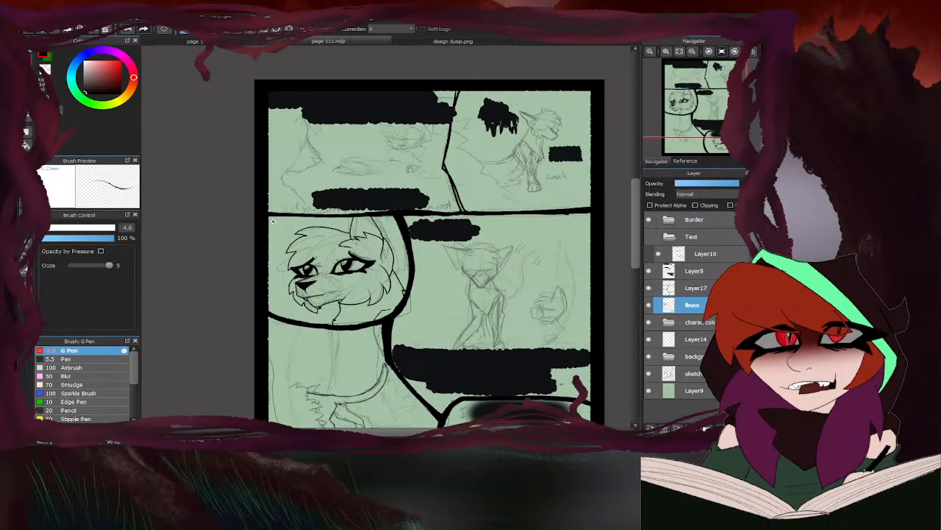
scroll(352, 265, down, 2)
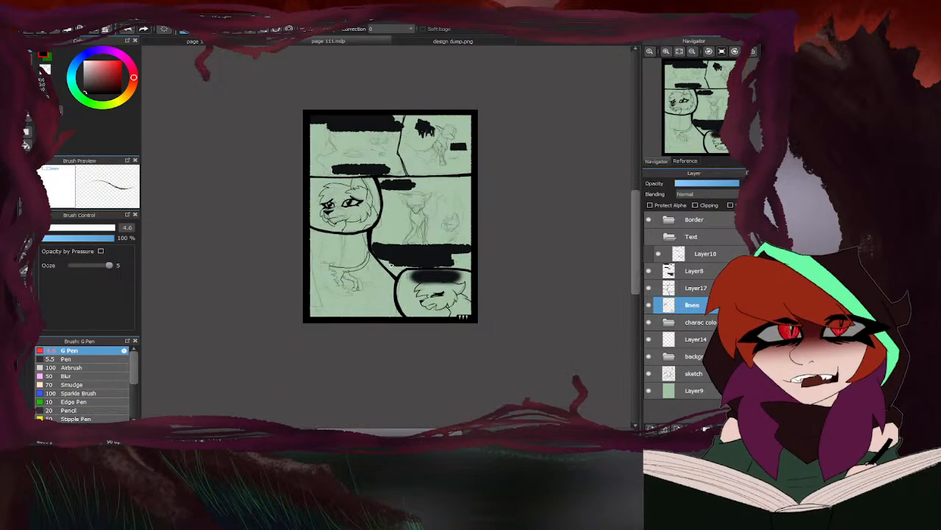
scroll(388, 264, up, 6)
scroll(392, 216, down, 3)
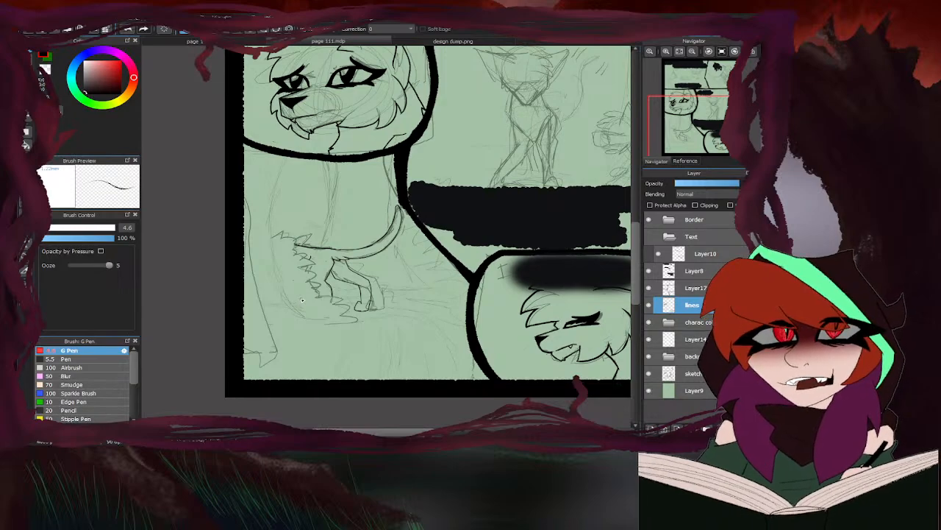
scroll(300, 262, down, 3)
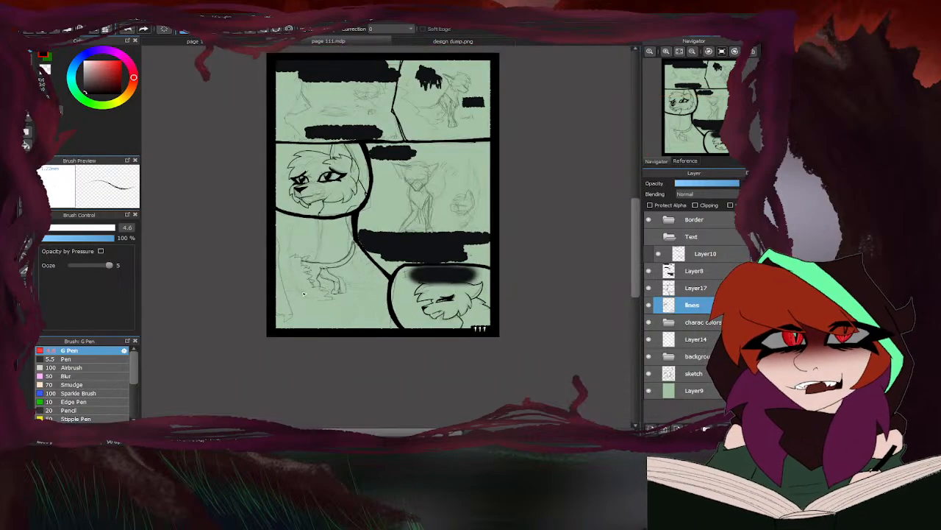
scroll(449, 219, up, 4)
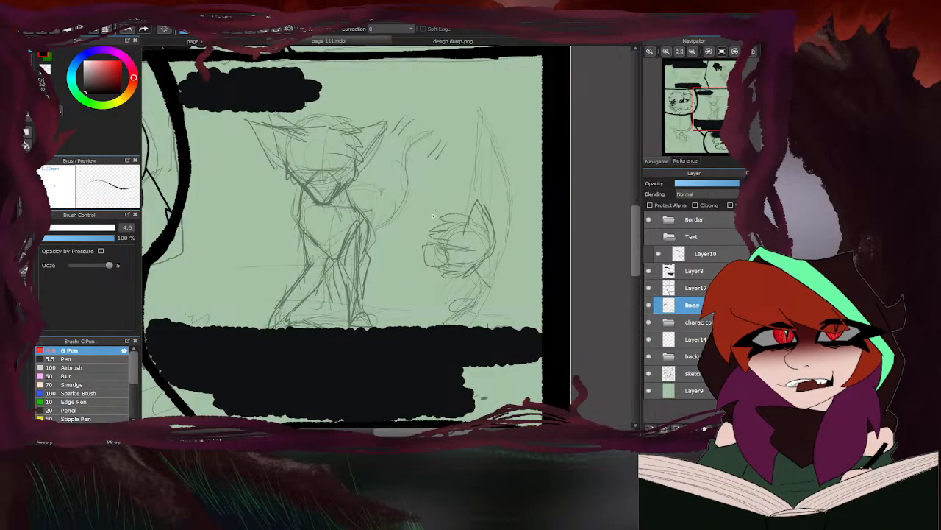
- Set the pen size to 7.6 and ink both edges of the large head's far ear, between the head fur and panel border
scroll(369, 250, down, 3)
scroll(369, 250, down, 2)
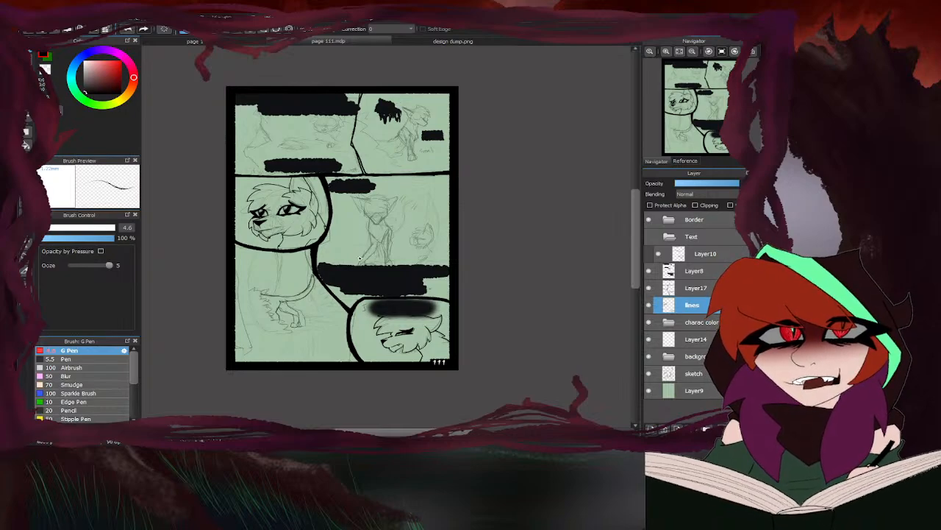
scroll(272, 176, up, 6)
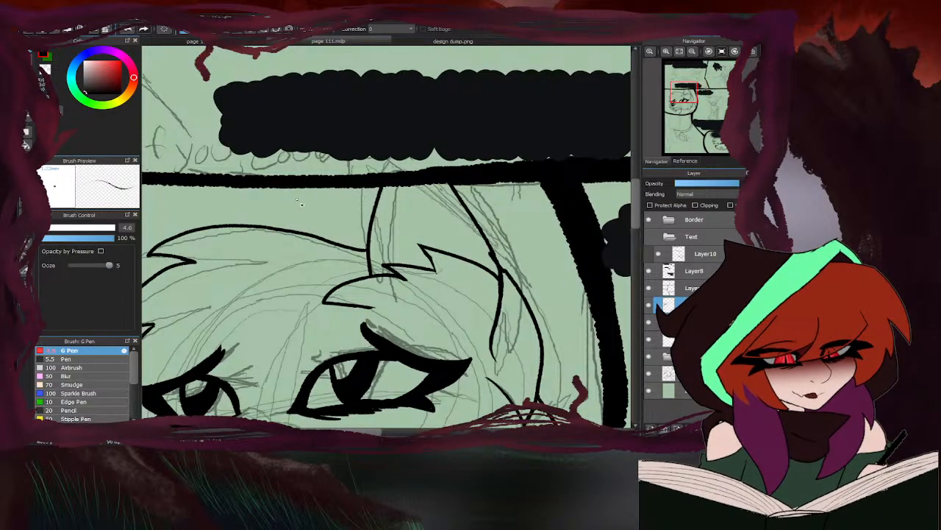
drag(309, 234, 278, 186)
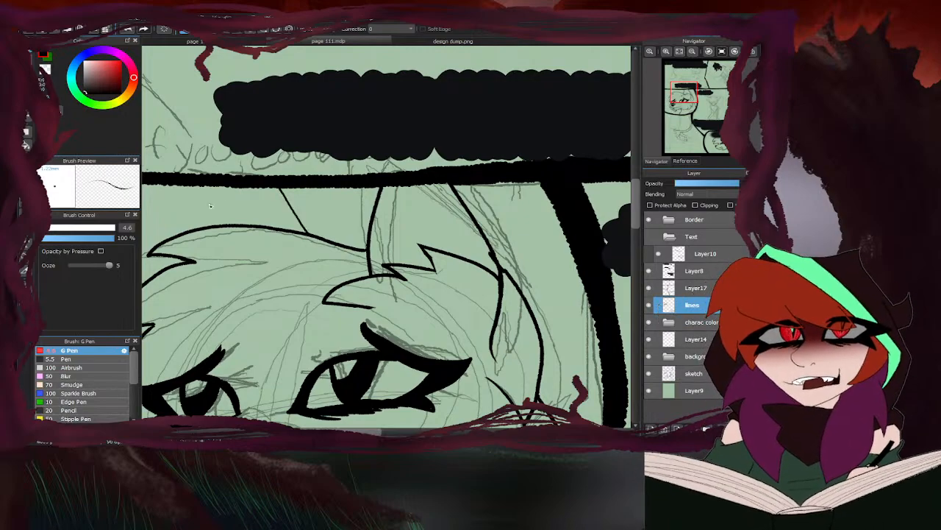
click(51, 228)
scroll(272, 185, up, 2)
drag(196, 182, 156, 256)
drag(285, 183, 333, 258)
scroll(257, 291, down, 8)
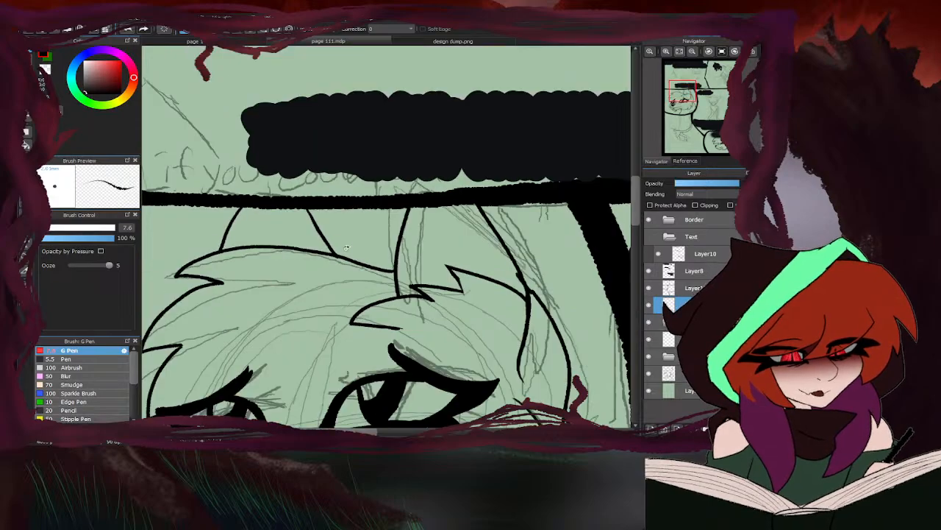
scroll(249, 283, up, 6)
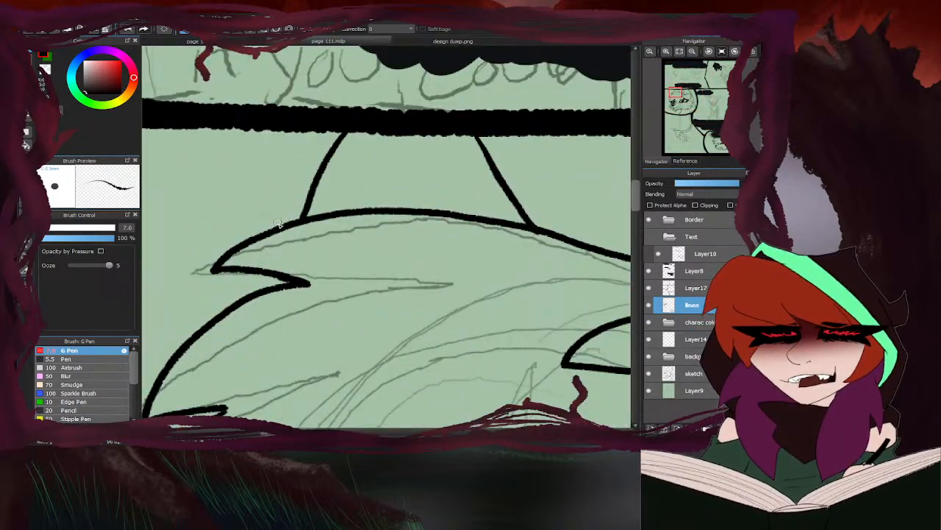
scroll(266, 277, down, 3)
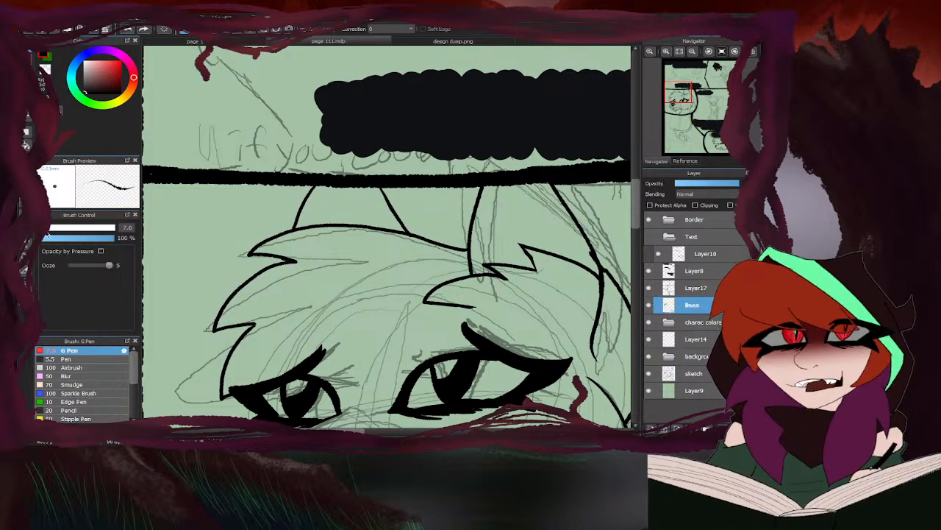
- Review the whole page and the sketched figures in the middle row of panels
scroll(220, 250, down, 5)
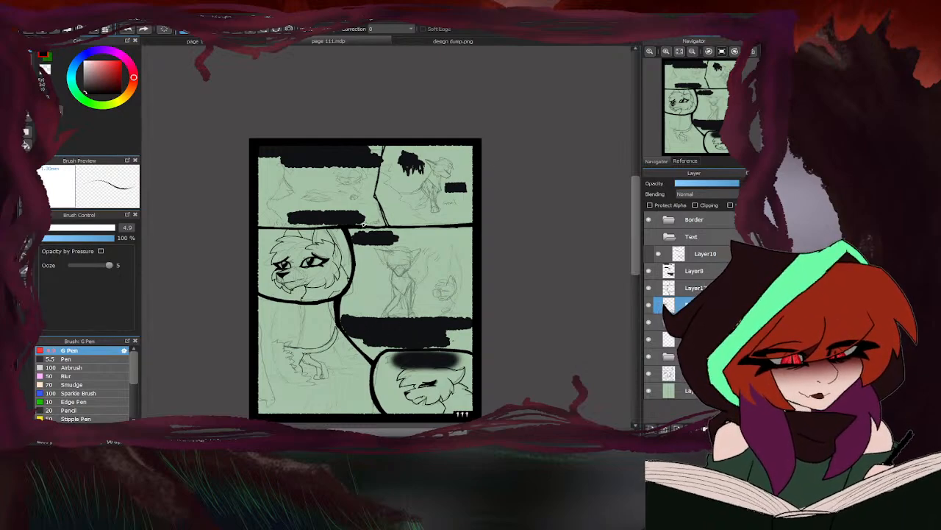
scroll(397, 296, up, 1)
scroll(352, 298, down, 2)
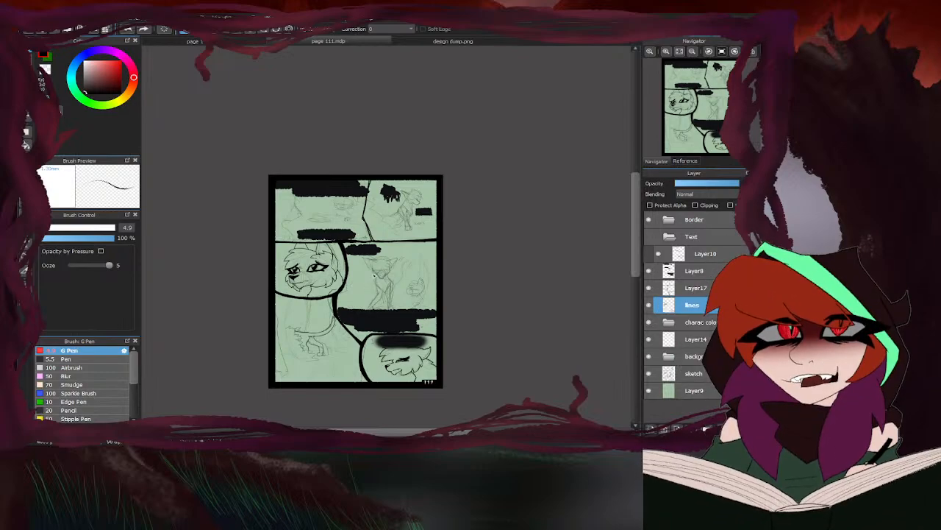
scroll(347, 283, up, 8)
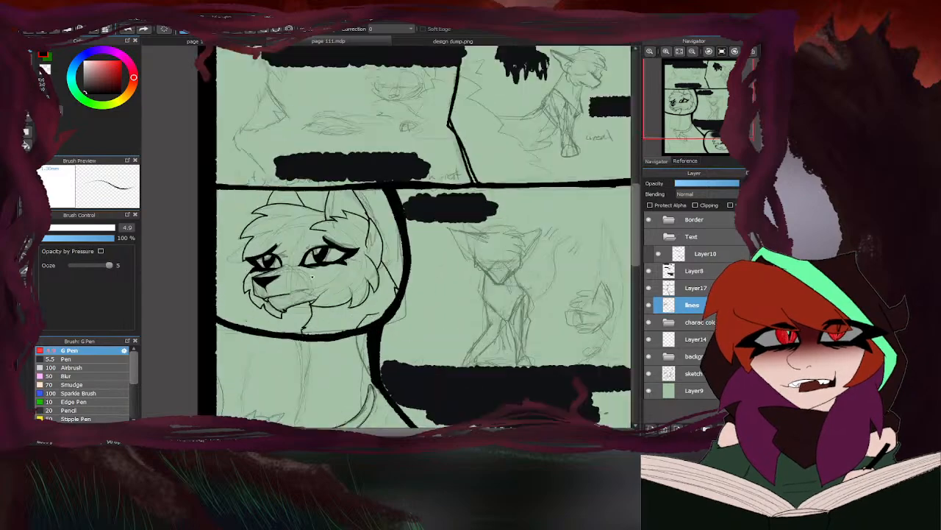
drag(293, 241, 462, 230)
scroll(412, 218, down, 5)
scroll(337, 215, down, 4)
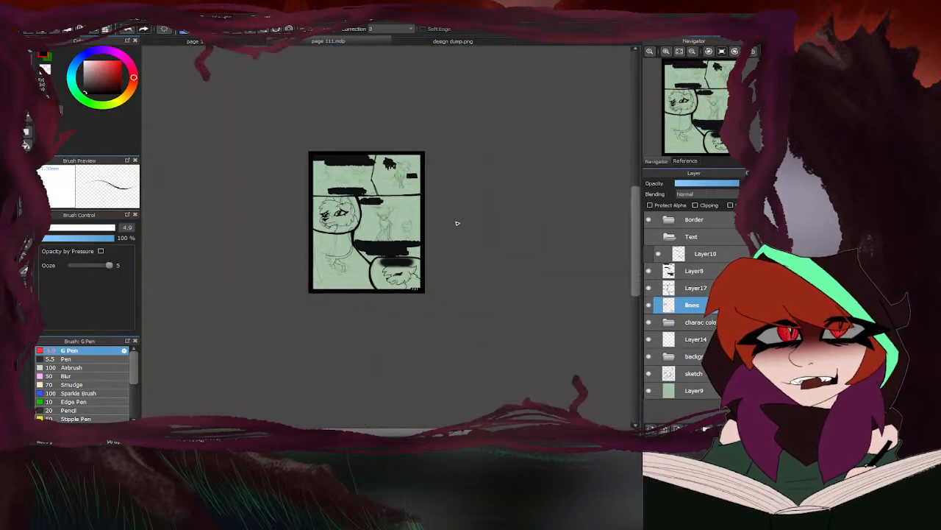
- Ink the nose and the V-shaped muzzle edges of the sitting figure in the middle-row panel
scroll(399, 222, up, 5)
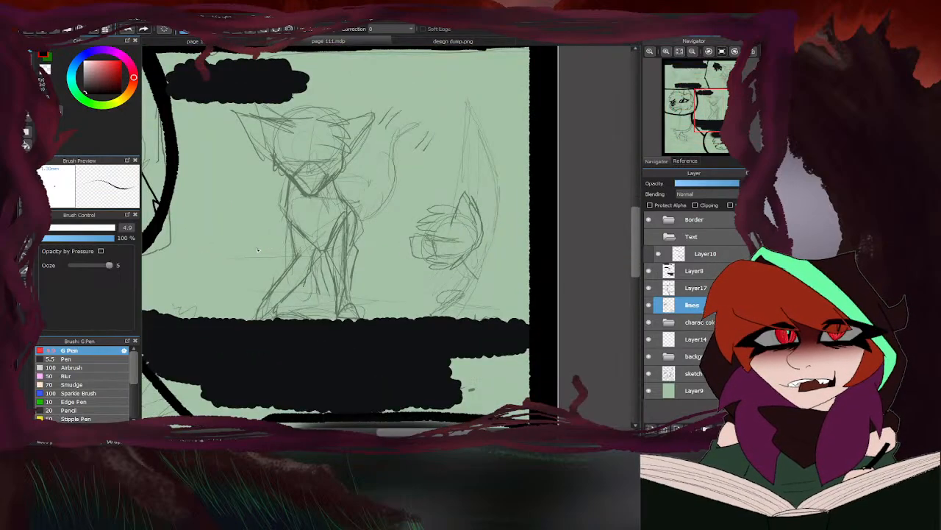
scroll(320, 217, up, 6)
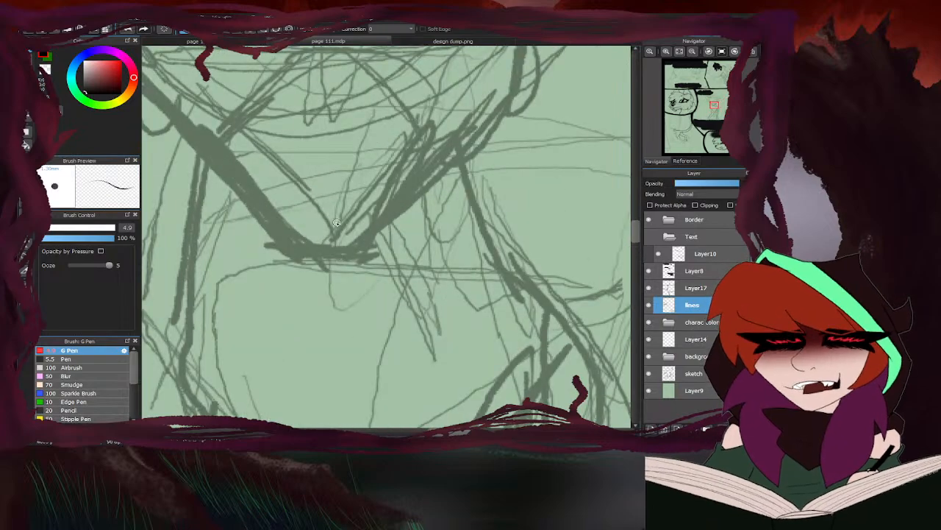
mouse_move(336, 223)
mouse_down()
mouse_move(310, 225)
mouse_move(355, 225)
mouse_move(295, 229)
mouse_move(339, 238)
mouse_move(360, 227)
mouse_move(315, 245)
mouse_up()
scroll(318, 247, down, 3)
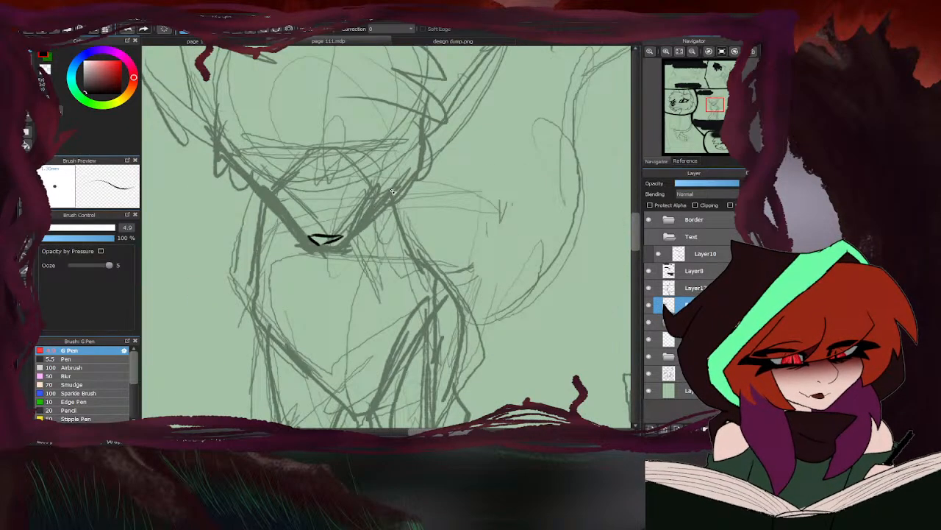
mouse_move(392, 191)
mouse_down()
mouse_move(348, 239)
mouse_move(313, 247)
mouse_up()
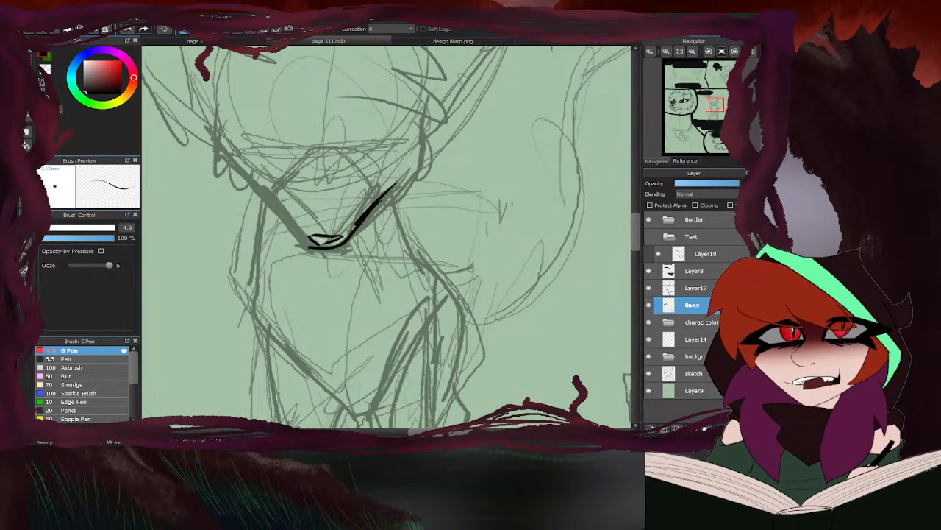
drag(239, 159, 318, 248)
- Ink the sitting figure's raised ear with its pointed tip, upper edge and long outer edge running down to the cheek
scroll(354, 230, down, 2)
scroll(386, 152, up, 2)
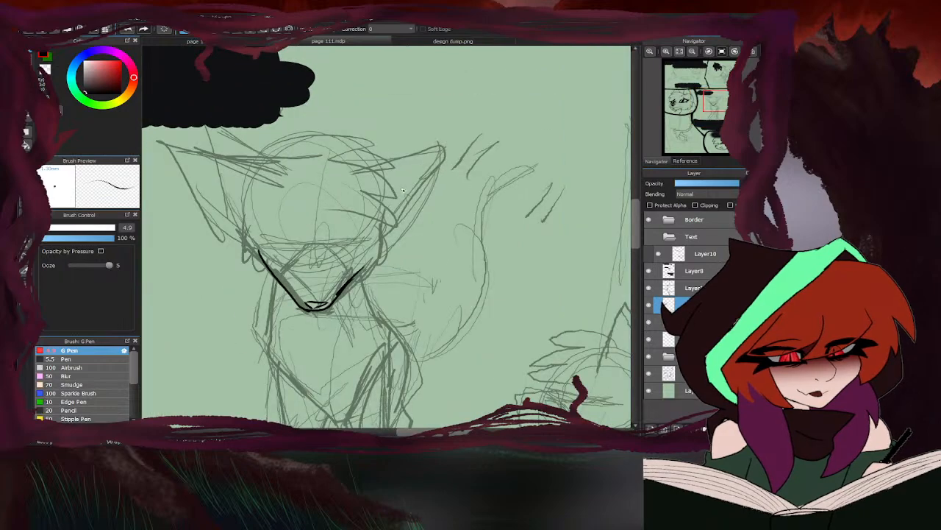
drag(377, 199, 441, 150)
drag(381, 197, 462, 129)
mouse_move(462, 129)
mouse_down()
mouse_move(425, 152)
mouse_move(368, 167)
mouse_move(392, 165)
mouse_up()
mouse_move(381, 197)
mouse_down()
mouse_move(438, 148)
mouse_move(468, 109)
mouse_up()
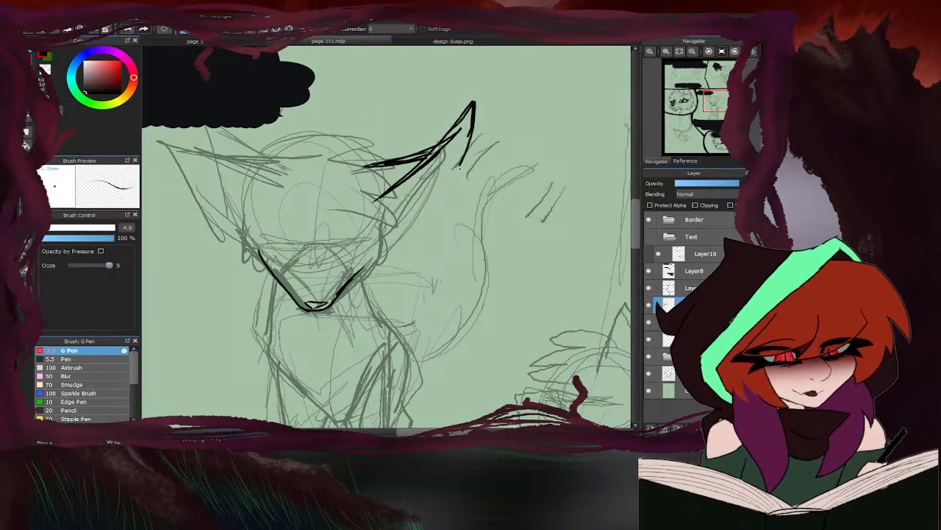
drag(430, 205, 381, 252)
drag(436, 150, 475, 116)
drag(474, 119, 434, 153)
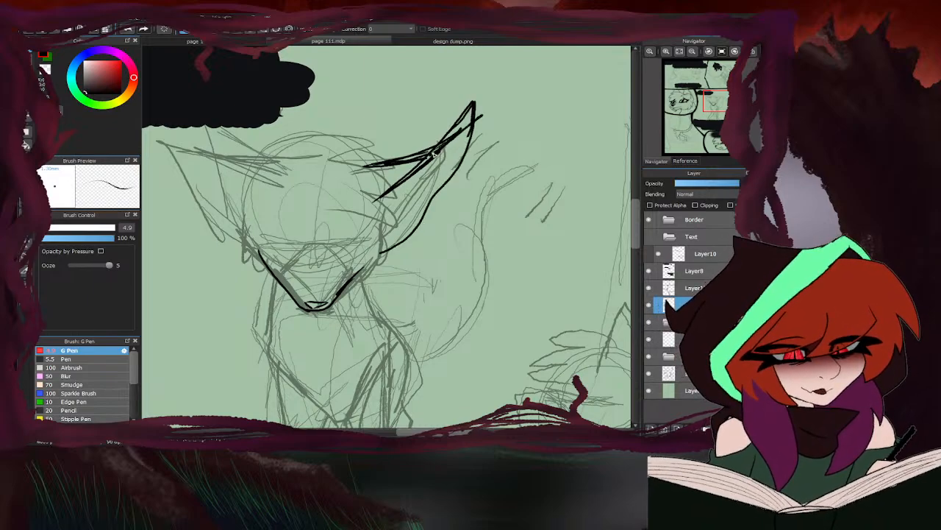
- Erase the excess lines at the ear's tip and upper edge, and redraw the upper edge toward the head
key(e)
mouse_move(469, 111)
mouse_down()
mouse_move(435, 132)
mouse_move(489, 116)
mouse_move(468, 89)
mouse_move(433, 161)
mouse_up()
mouse_move(455, 130)
mouse_down()
mouse_move(390, 158)
mouse_move(450, 130)
mouse_up()
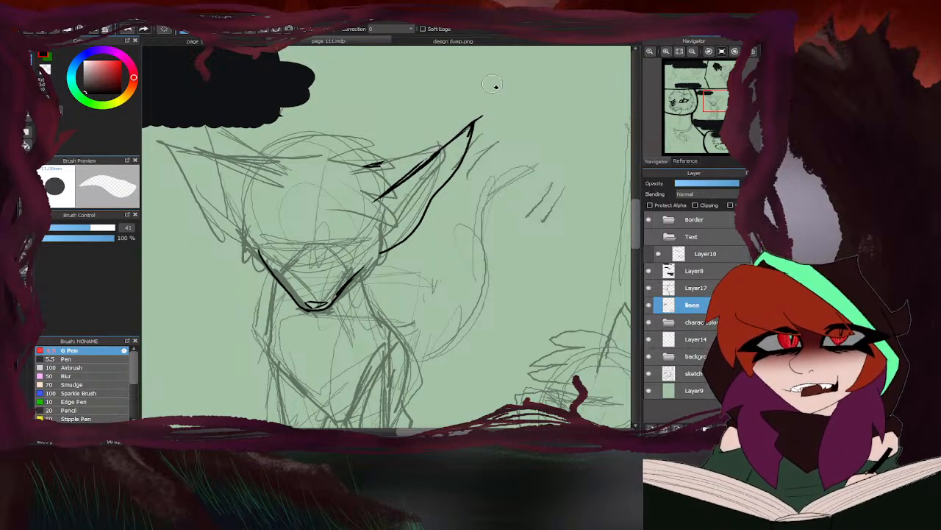
drag(471, 98, 477, 123)
key(b)
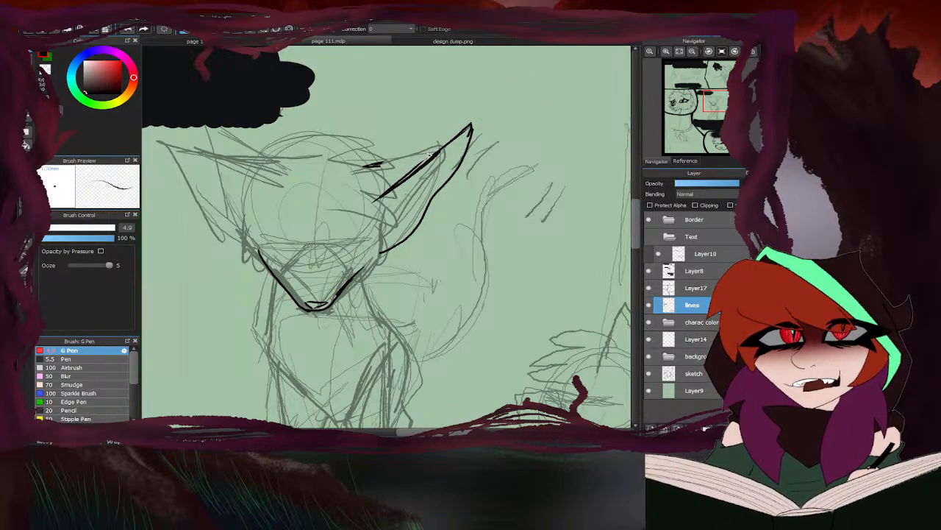
drag(439, 151, 363, 167)
- Add the inner fold line inside the ear and clean up stray ink near it with the eraser
scroll(377, 165, down, 3)
scroll(398, 173, up, 3)
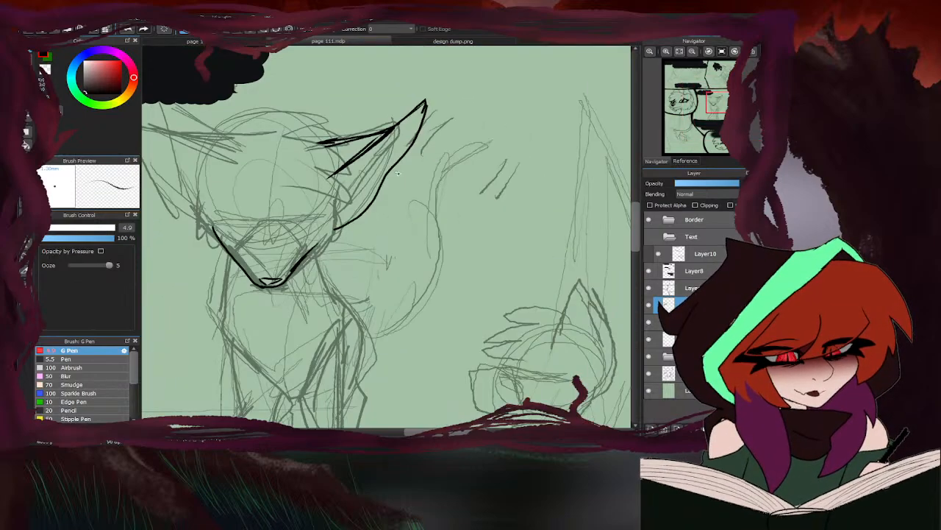
scroll(397, 173, up, 2)
scroll(413, 221, down, 3)
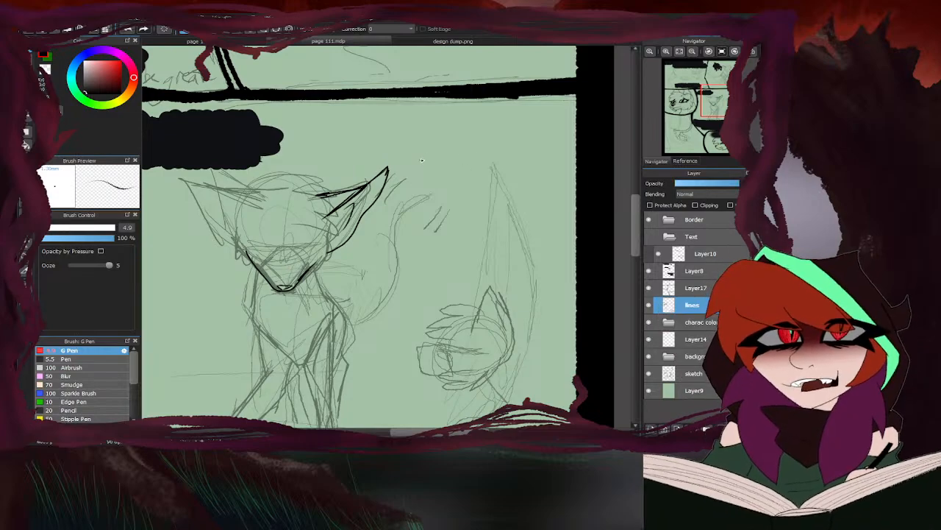
key(e)
scroll(338, 192, up, 5)
mouse_move(335, 197)
mouse_down()
mouse_move(395, 189)
mouse_move(314, 245)
mouse_move(364, 213)
mouse_move(292, 214)
mouse_move(354, 198)
mouse_move(311, 206)
mouse_move(443, 150)
mouse_move(278, 201)
mouse_up()
key(b)
scroll(286, 199, down, 5)
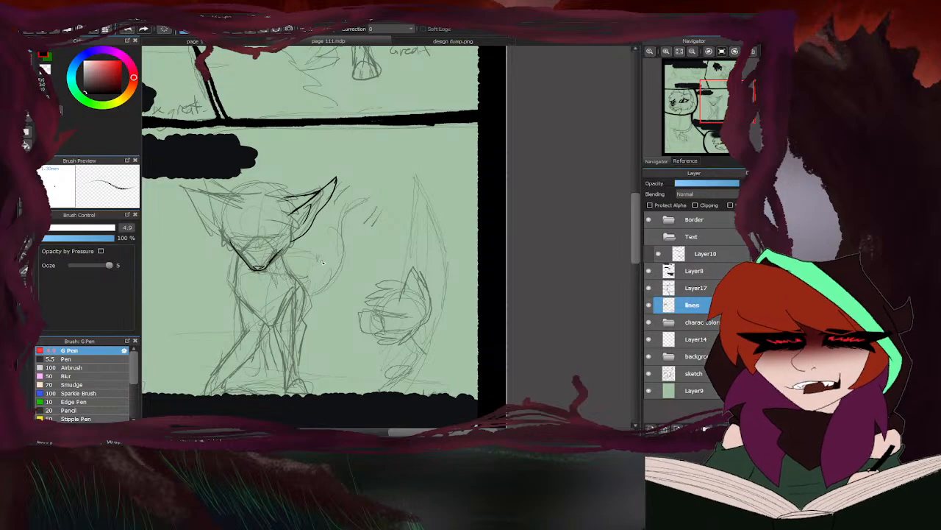
- Check Brindlefur's design on the design dump sheet and the inked figures on the previous comic page
scroll(346, 198, down, 2)
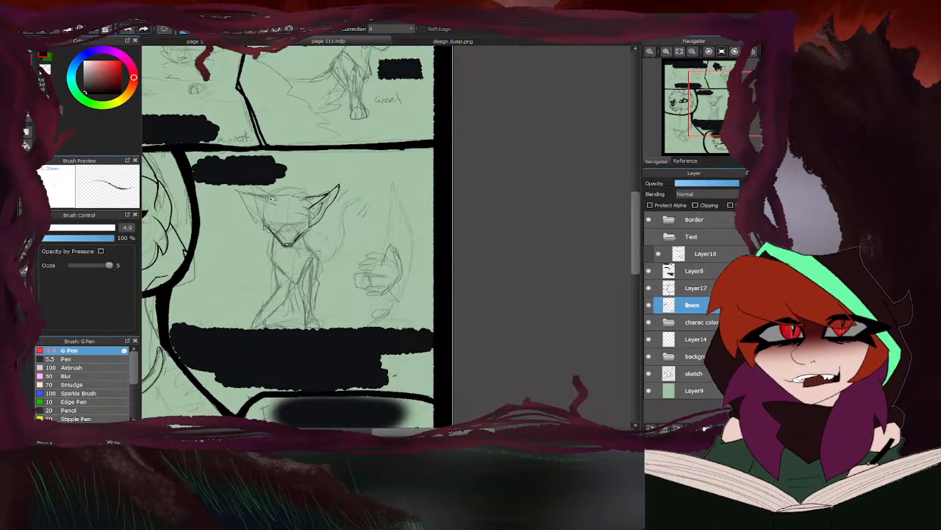
scroll(264, 207, up, 3)
click(390, 42)
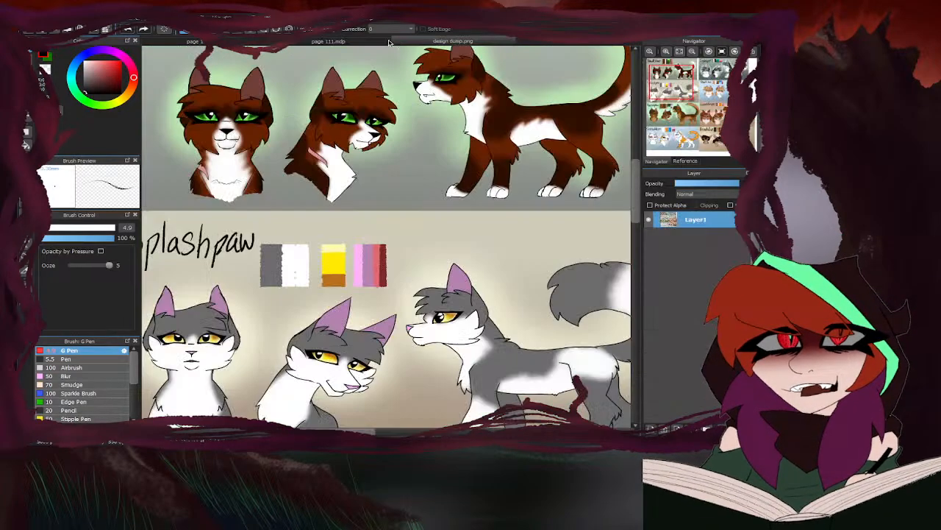
scroll(283, 158, down, 4)
scroll(500, 368, up, 2)
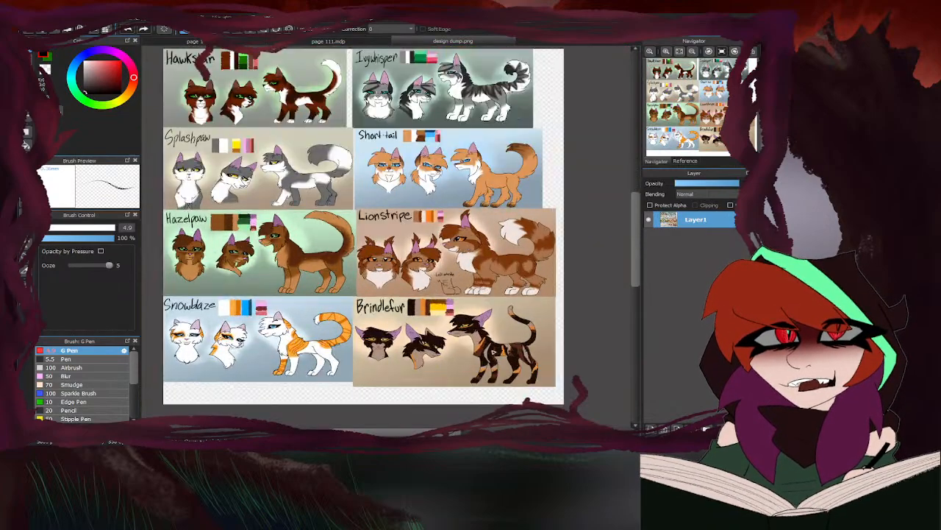
scroll(323, 371, up, 2)
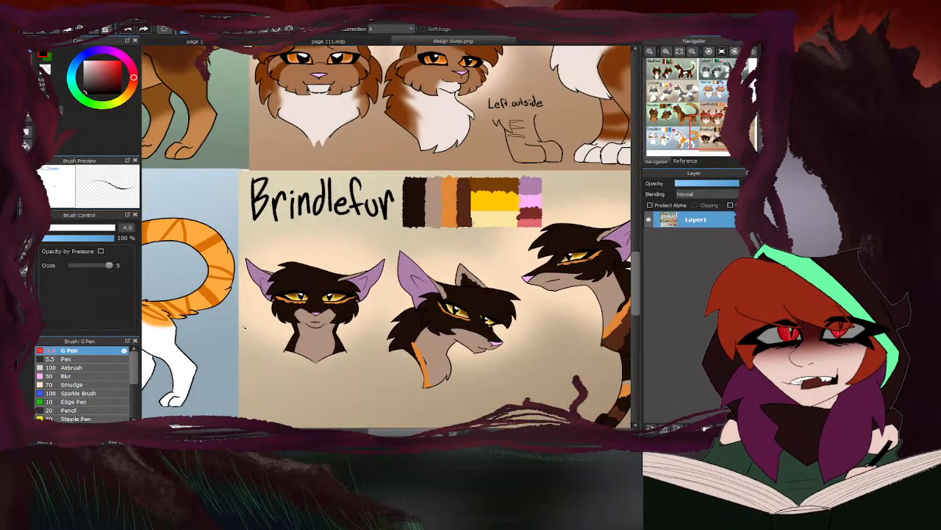
scroll(330, 295, up, 2)
click(278, 42)
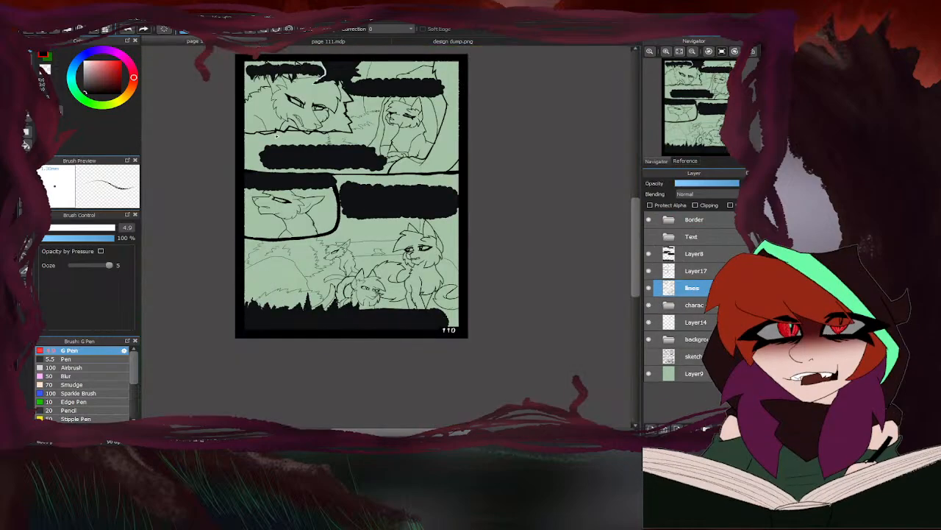
click(316, 42)
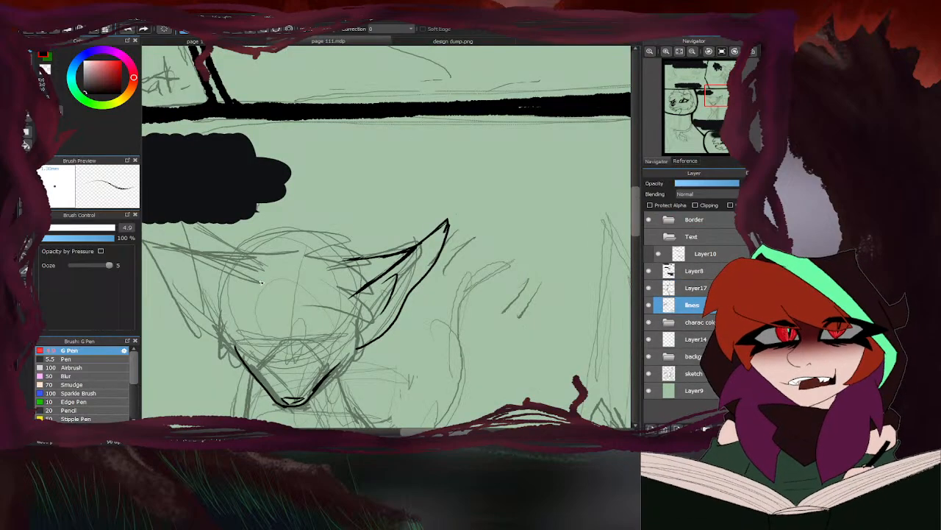
- Ink the top of the head and the jagged fringe beside the ear, checking them against Brindlefur's front-view reference
scroll(260, 281, up, 2)
mouse_move(229, 237)
mouse_down()
mouse_move(413, 217)
mouse_move(437, 231)
mouse_move(405, 243)
mouse_up()
click(407, 42)
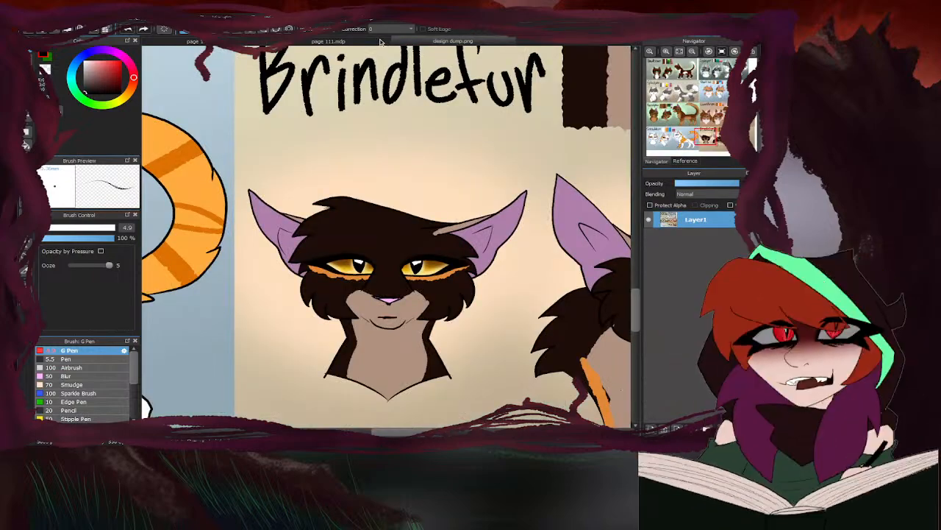
click(380, 42)
mouse_move(401, 252)
mouse_down()
mouse_move(432, 280)
mouse_move(392, 281)
mouse_move(449, 333)
mouse_move(381, 325)
mouse_up()
- Ink the jagged cheek fur from below the ear down to the muzzle
scroll(368, 232, down, 4)
scroll(386, 276, up, 5)
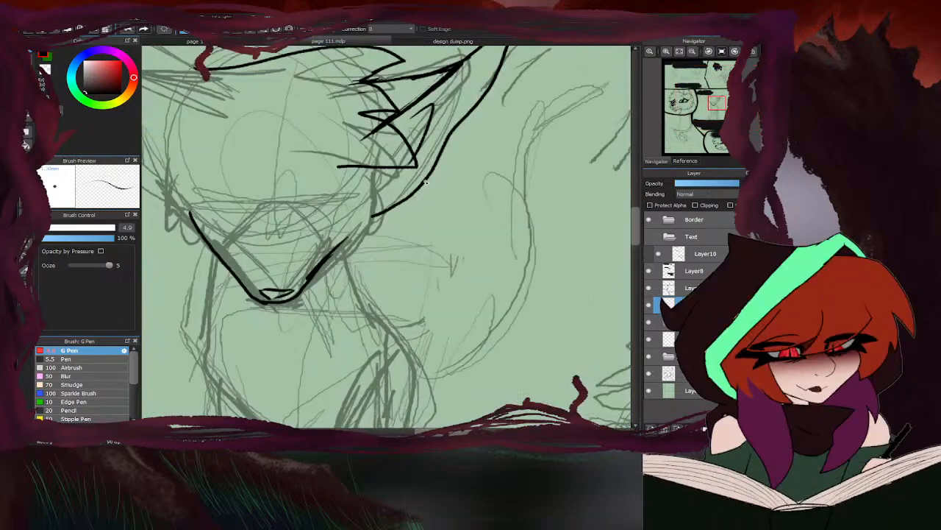
scroll(397, 118, down, 1)
mouse_move(388, 165)
mouse_down()
mouse_move(396, 204)
mouse_move(375, 192)
mouse_move(374, 258)
mouse_move(370, 244)
mouse_move(335, 279)
mouse_move(317, 259)
mouse_up()
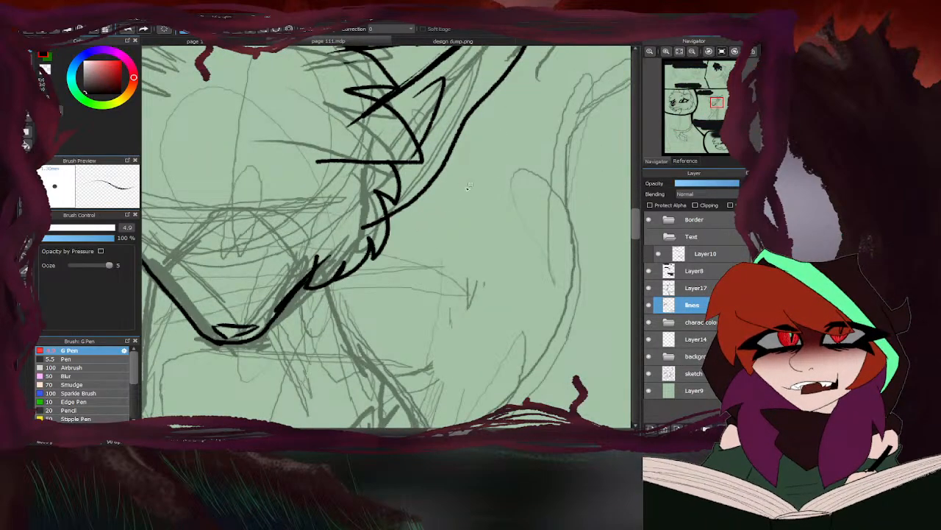
- Erase the overshooting line ends inside the cheek fur and the jagged fringe beside the inked ear
key(e)
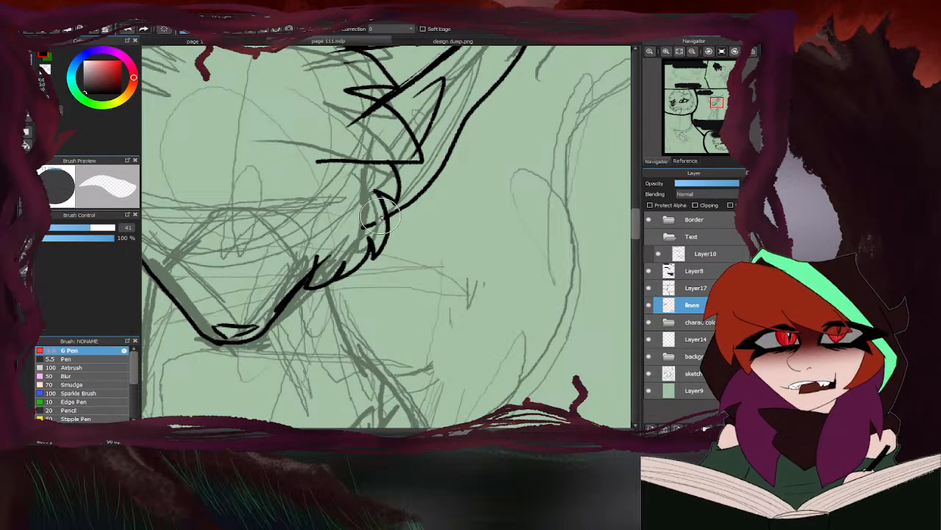
drag(380, 220, 362, 226)
mouse_move(310, 271)
mouse_down()
mouse_move(368, 223)
mouse_move(339, 271)
mouse_move(368, 236)
mouse_up()
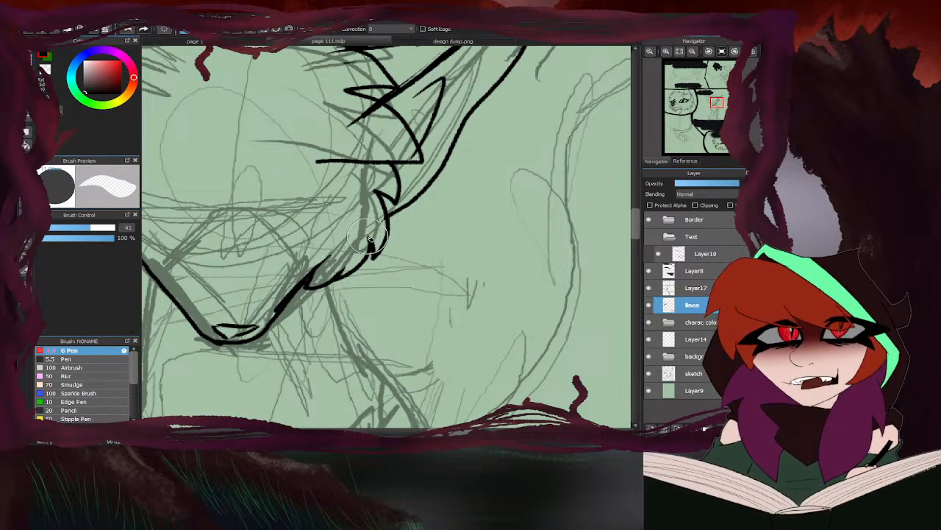
drag(376, 124, 359, 124)
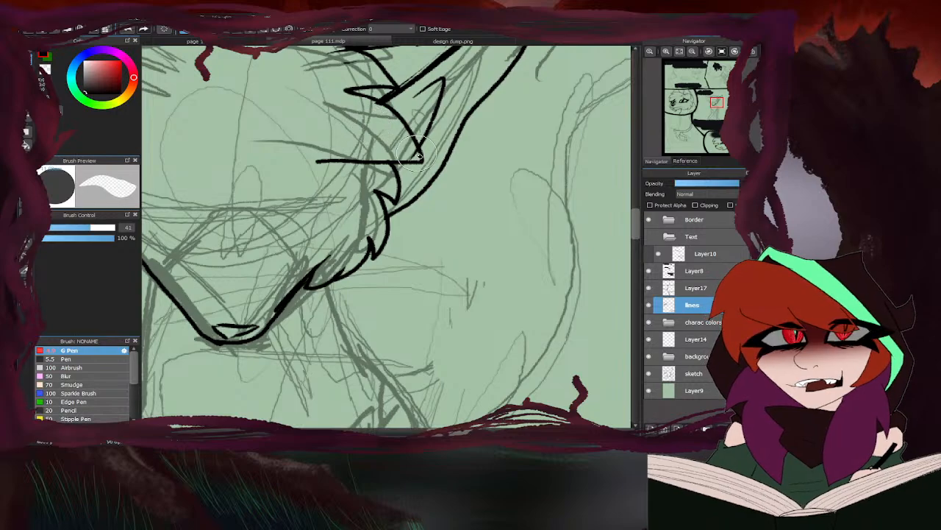
scroll(423, 235, up, 3)
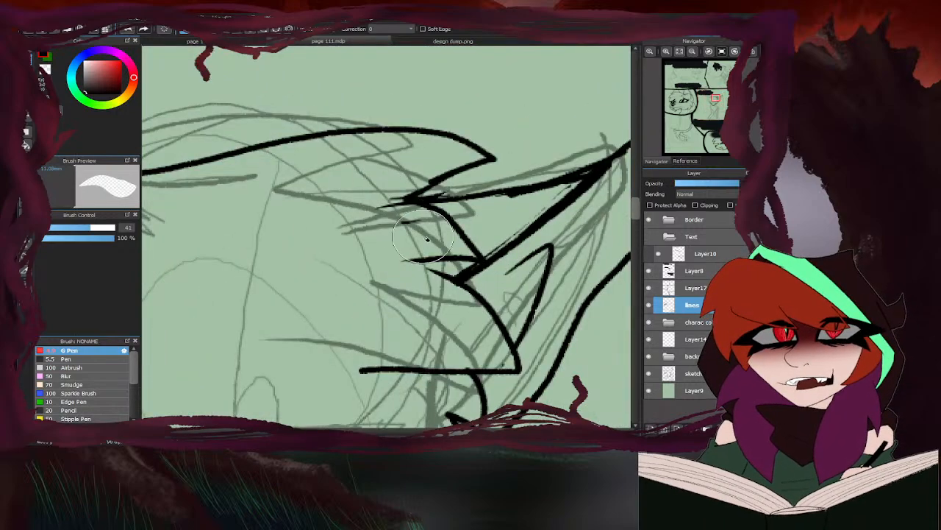
scroll(446, 147, down, 4)
- Ink the outline of Brindlefur's second ear, from its base on the head around the tip and down to the cheek
key(b)
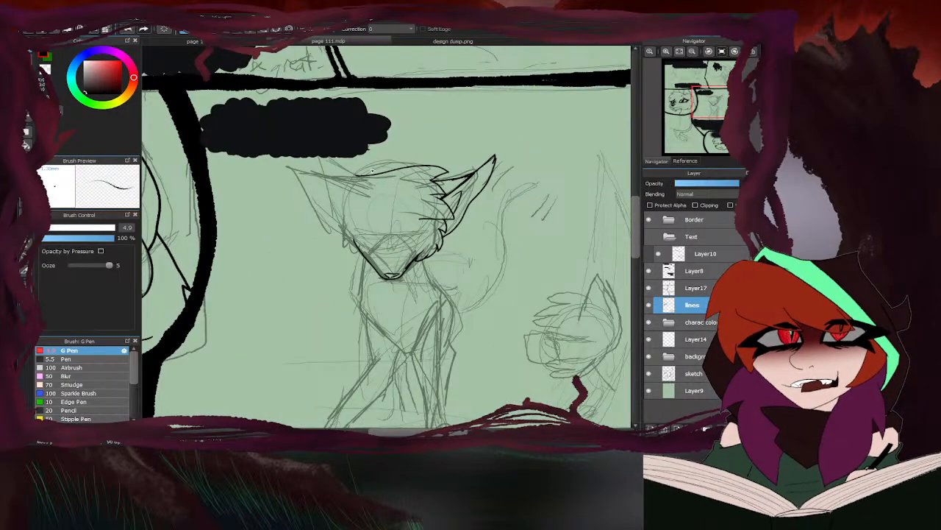
scroll(348, 186, up, 2)
drag(370, 193, 293, 150)
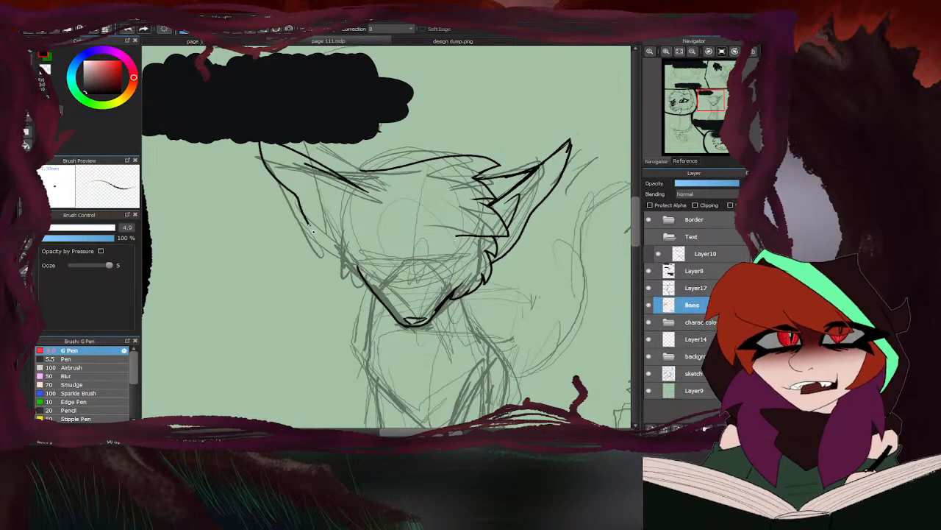
drag(312, 231, 353, 265)
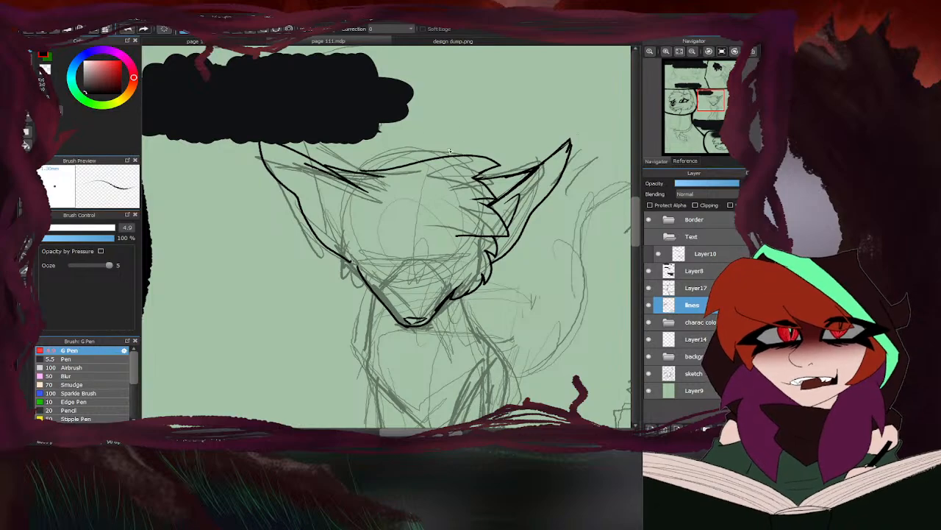
- Ink the inner fold of the second ear and trim the overlapping line ends where the ear meets the head
key(e)
scroll(342, 175, up, 2)
mouse_move(331, 187)
mouse_down()
mouse_move(286, 167)
mouse_move(311, 228)
mouse_up()
scroll(303, 187, down, 1)
scroll(307, 186, down, 2)
key(b)
scroll(312, 201, up, 2)
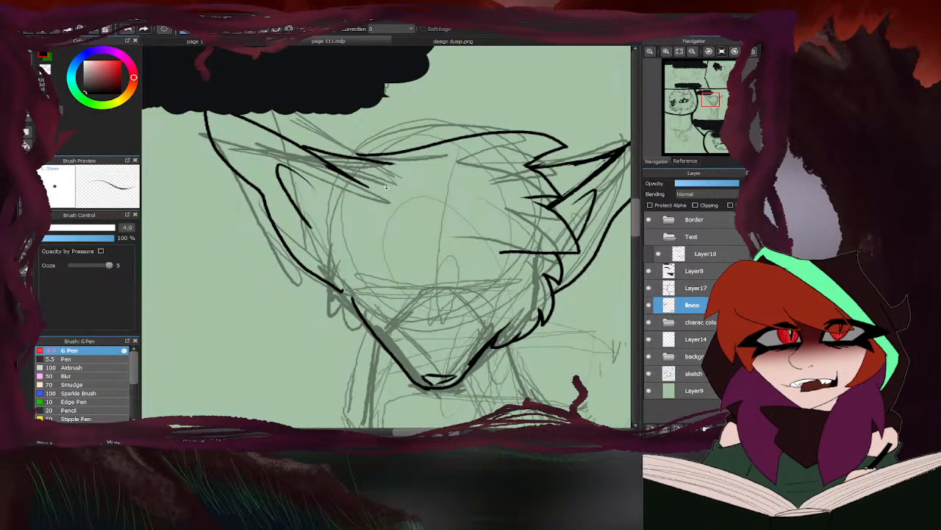
key(e)
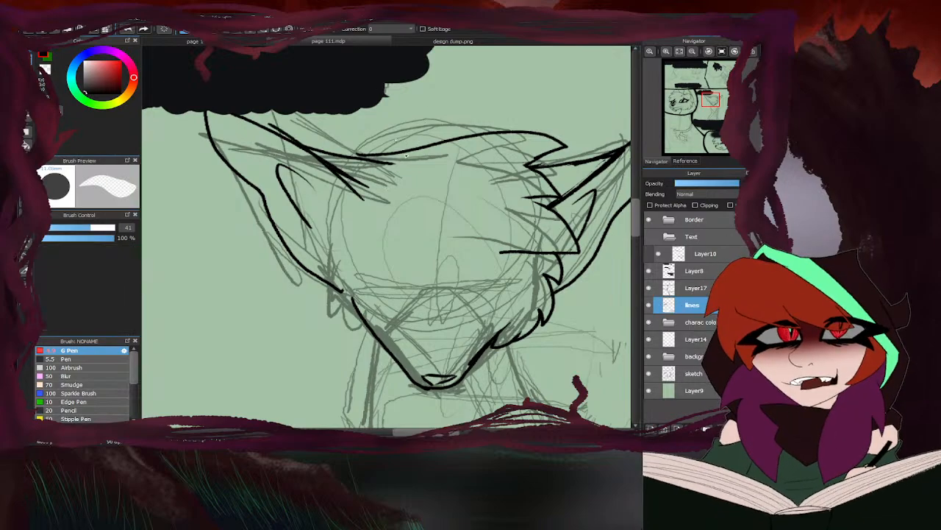
drag(366, 190, 325, 158)
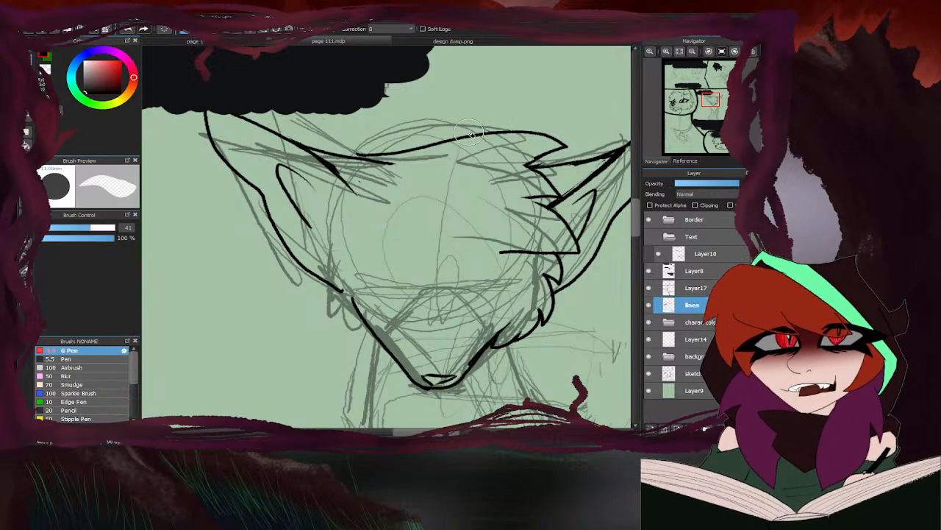
- Ink the jagged cheek fur from the second ear down to the muzzle and touch up the head line beside the ear
key(b)
mouse_move(344, 183)
mouse_down()
mouse_move(316, 200)
mouse_move(328, 228)
mouse_move(316, 255)
mouse_move(336, 263)
mouse_move(322, 293)
mouse_move(375, 329)
mouse_up()
key(e)
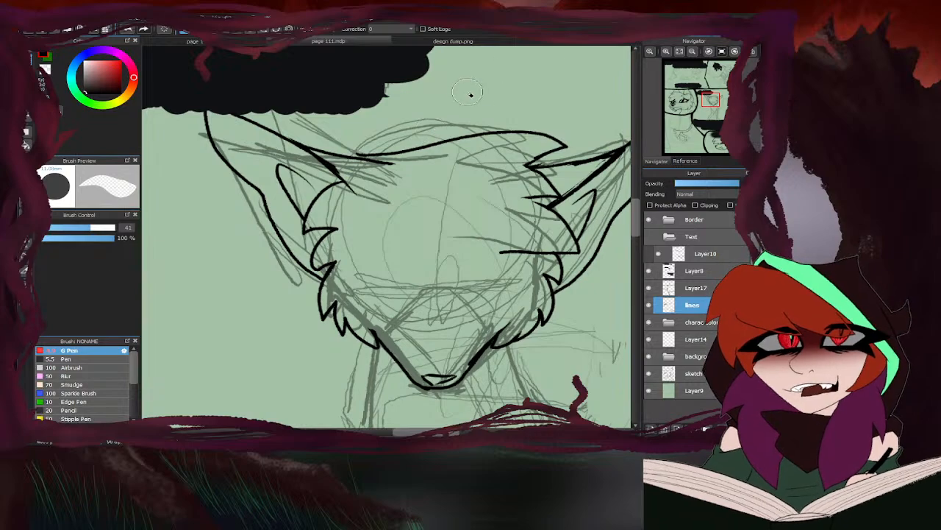
key(b)
drag(379, 153, 354, 157)
scroll(354, 160, down, 3)
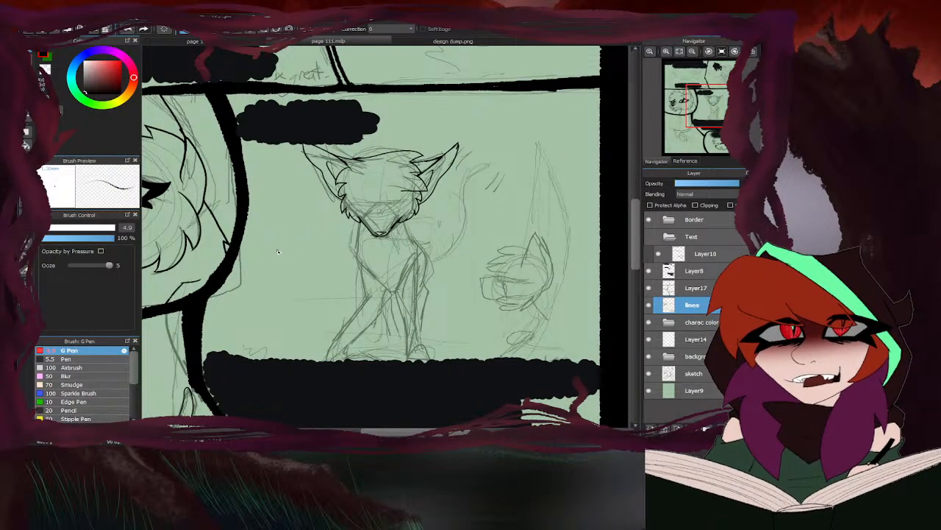
- Mark the inner eye corners and ink the slanted muzzle lines below them, checking Brindlefur's front-view reference
scroll(374, 209, up, 3)
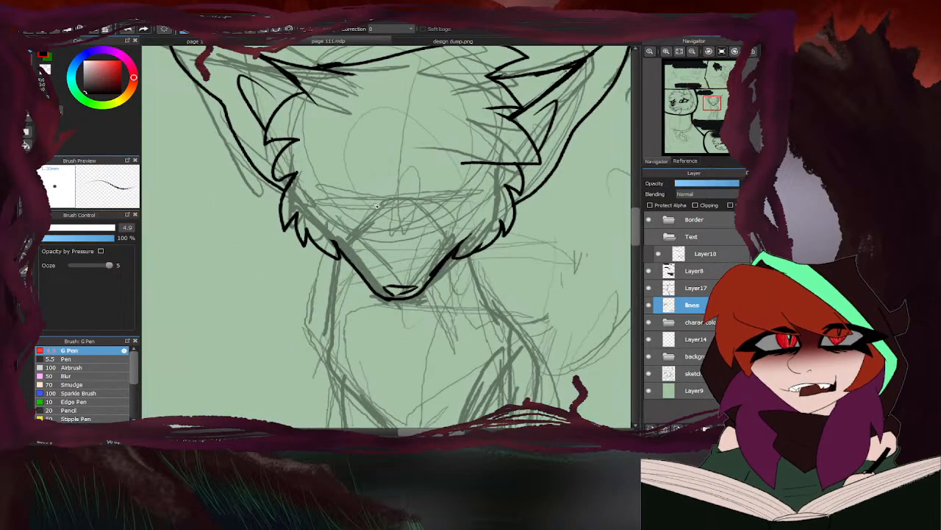
scroll(403, 281, up, 2)
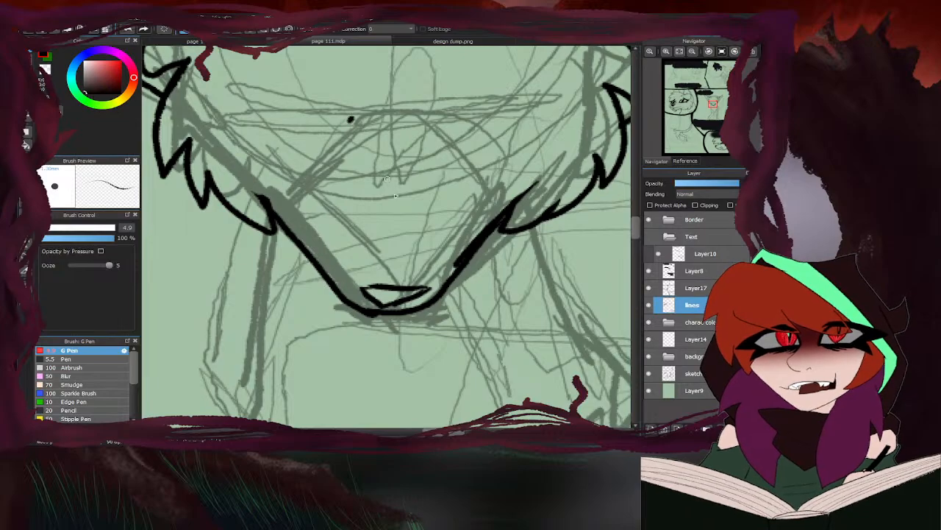
scroll(431, 116, down, 5)
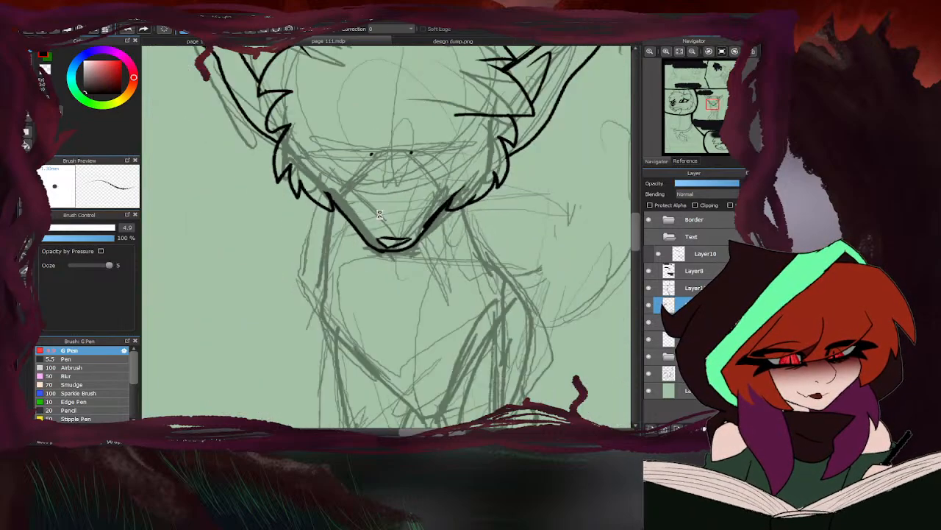
click(382, 42)
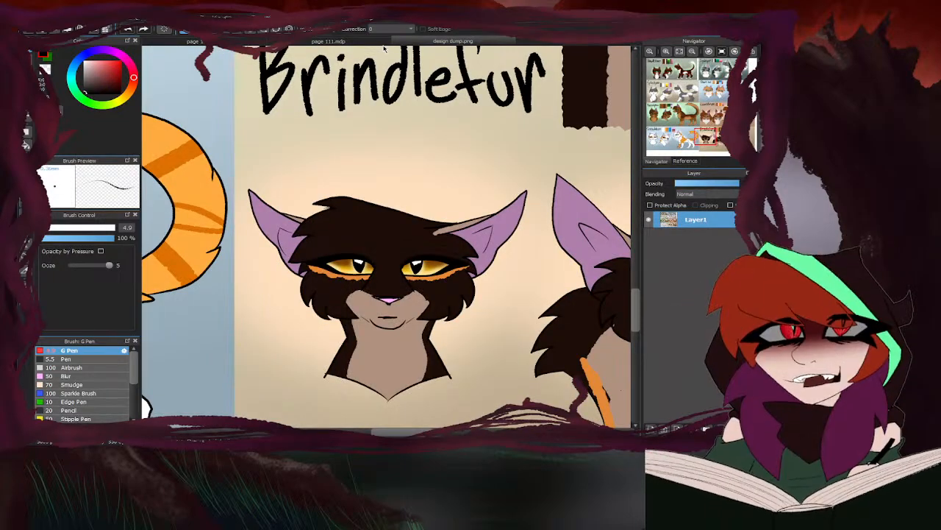
click(382, 42)
scroll(388, 198, up, 4)
drag(393, 177, 434, 245)
mouse_move(314, 179)
mouse_down()
mouse_move(303, 222)
mouse_move(269, 252)
mouse_up()
drag(314, 205, 257, 257)
- Ink the half-closed right-hand eye with a heavy upper lid, a thin lower line and a small iris, following the reference
click(388, 42)
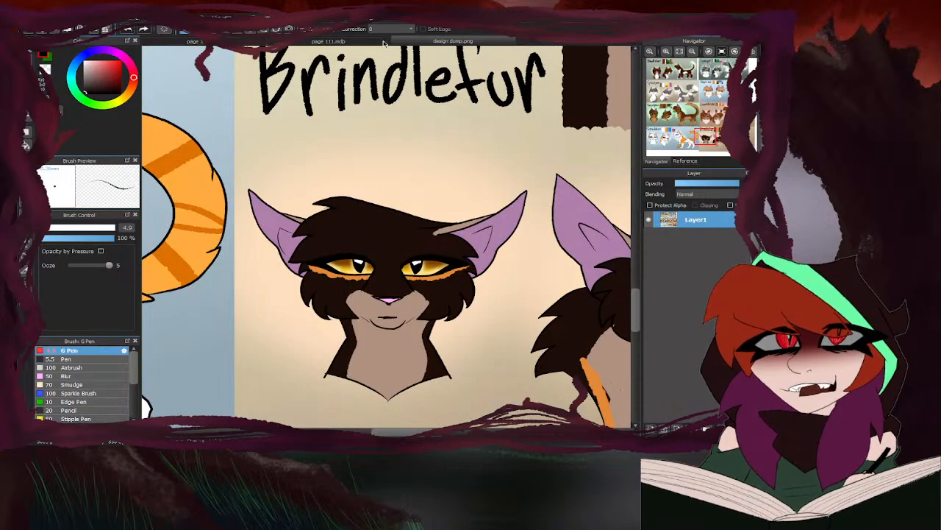
click(383, 43)
mouse_move(400, 174)
mouse_down()
mouse_move(414, 156)
mouse_move(508, 134)
mouse_move(582, 151)
mouse_up()
drag(397, 171, 563, 156)
drag(451, 163, 390, 175)
mouse_move(389, 175)
mouse_down()
mouse_move(583, 152)
mouse_move(539, 180)
mouse_move(401, 201)
mouse_move(427, 197)
mouse_move(437, 172)
mouse_move(468, 170)
mouse_move(400, 171)
mouse_move(575, 156)
mouse_up()
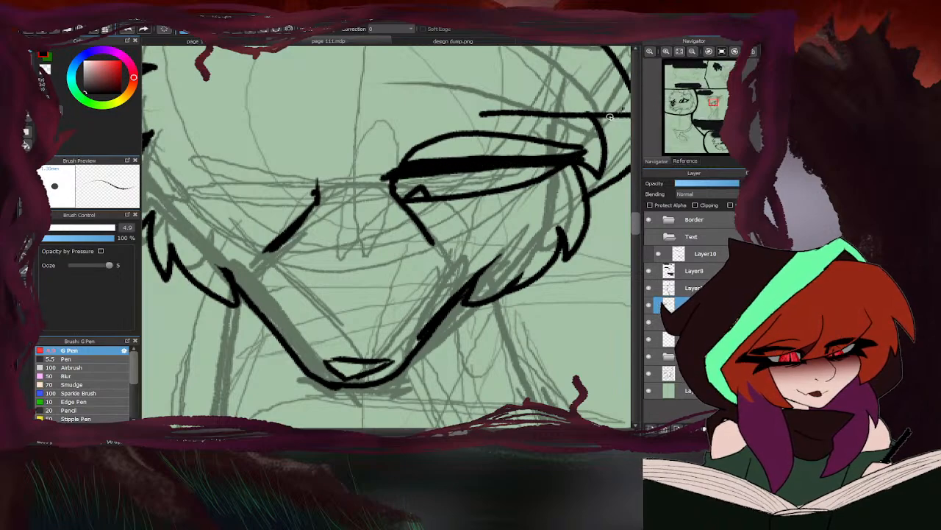
- Erase the crease arc above the right-hand eye and thicken its lower line toward the outer corner, rechecking the reference
key(e)
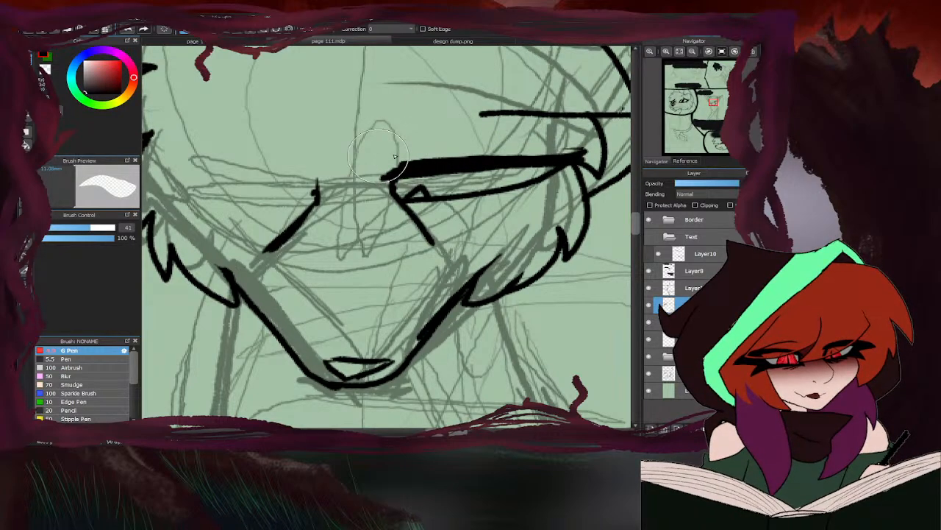
key(b)
mouse_move(539, 157)
mouse_down()
mouse_move(590, 153)
mouse_move(508, 187)
mouse_up()
click(403, 41)
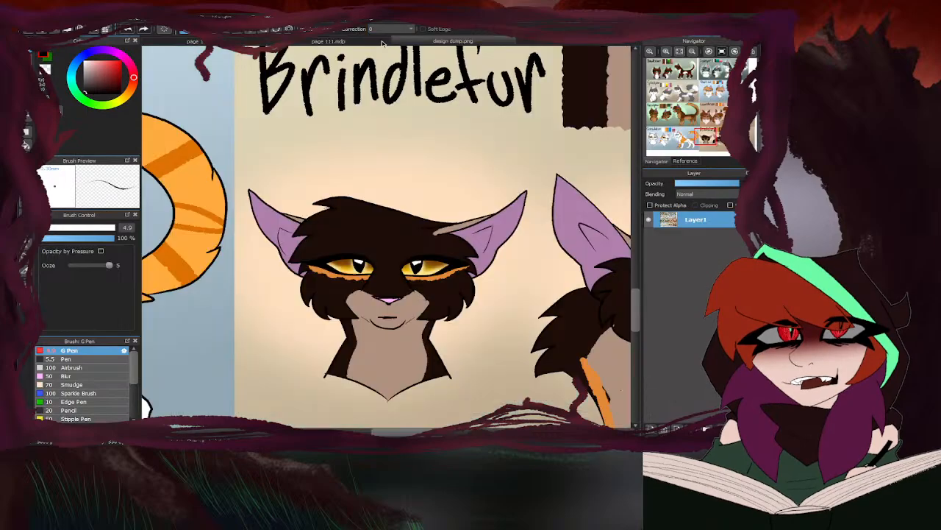
click(381, 41)
drag(509, 189, 406, 200)
- Ink the heavy tapered upper lid of the left-hand eye to match the finished eye
scroll(407, 200, down, 5)
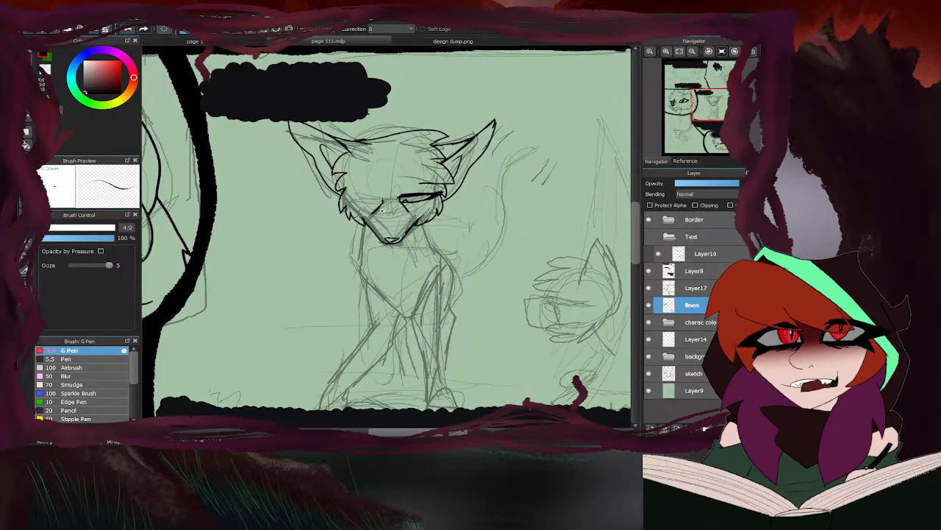
scroll(358, 216, up, 6)
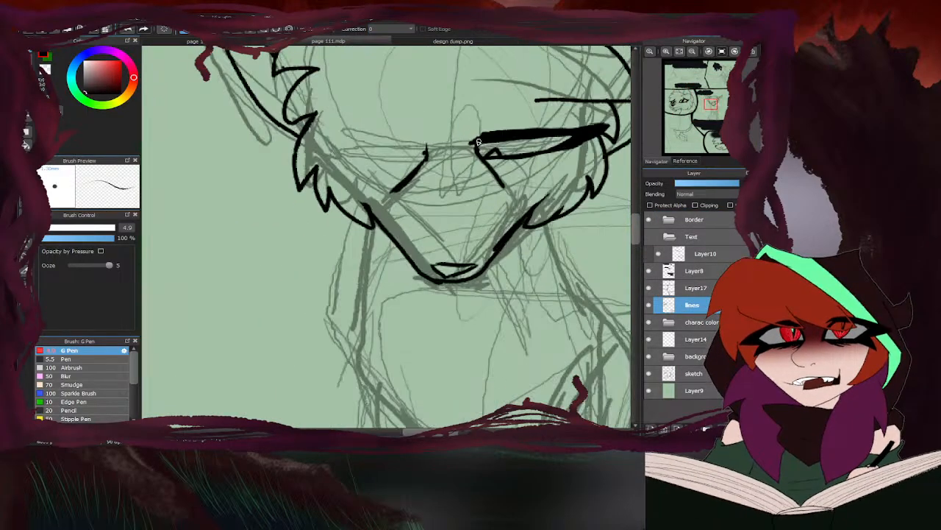
mouse_move(381, 155)
mouse_down()
mouse_move(327, 146)
mouse_move(355, 154)
mouse_move(200, 156)
mouse_up()
mouse_move(378, 150)
mouse_down()
mouse_move(356, 139)
mouse_move(231, 149)
mouse_up()
drag(372, 137, 202, 153)
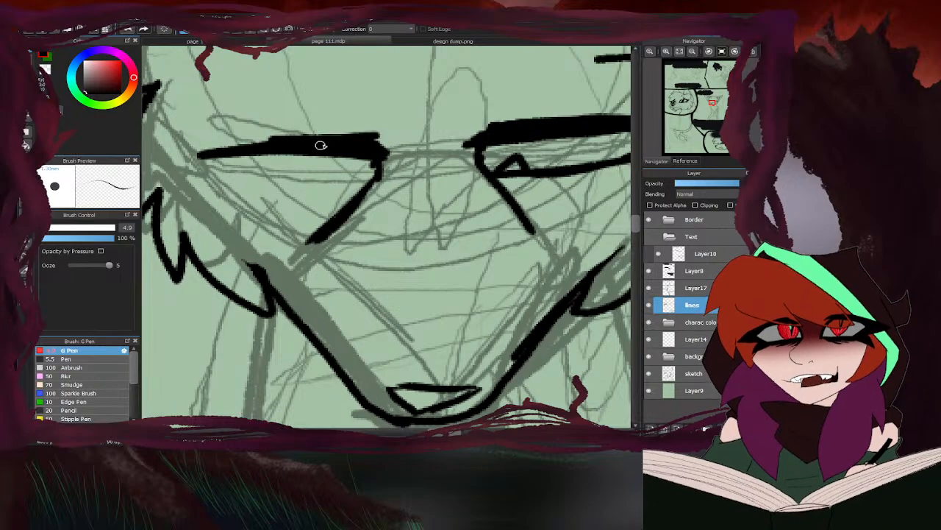
mouse_move(322, 145)
mouse_down()
mouse_move(195, 154)
mouse_move(302, 133)
mouse_move(182, 157)
mouse_up()
scroll(224, 159, down, 2)
mouse_move(301, 151)
mouse_down()
mouse_move(177, 163)
mouse_move(217, 175)
mouse_up()
- Ink the lower line of the left-hand eye and thicken it toward the outer corner
scroll(246, 150, up, 1)
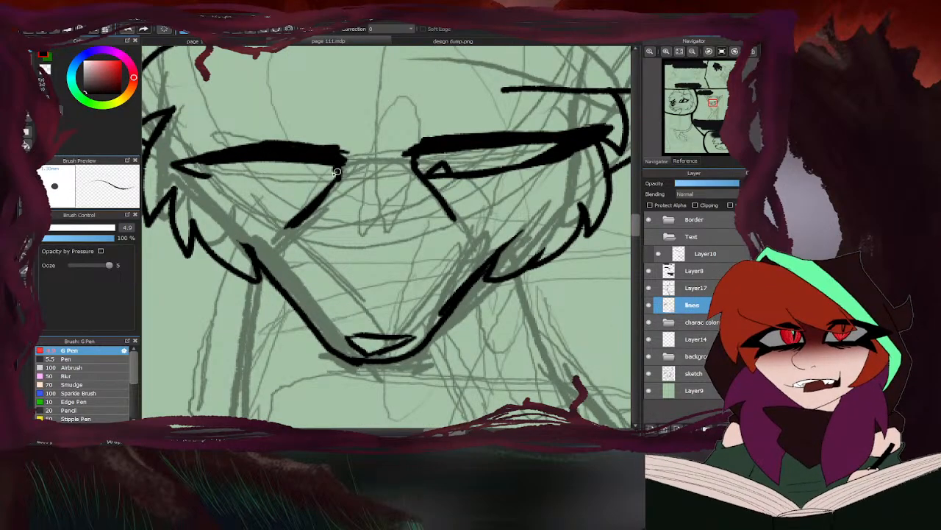
mouse_move(331, 183)
mouse_down()
mouse_move(267, 186)
mouse_move(196, 167)
mouse_up()
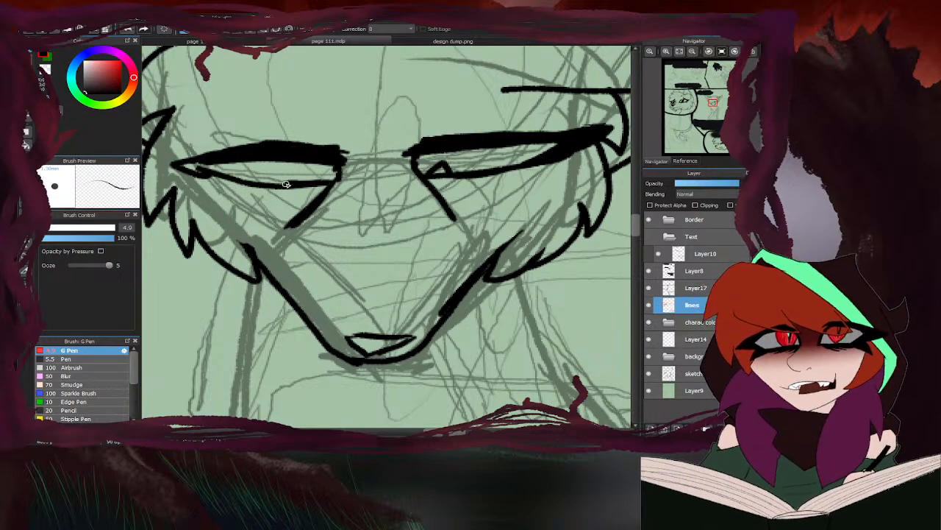
drag(291, 184, 209, 172)
mouse_move(261, 186)
mouse_down()
mouse_move(215, 184)
mouse_move(191, 167)
mouse_up()
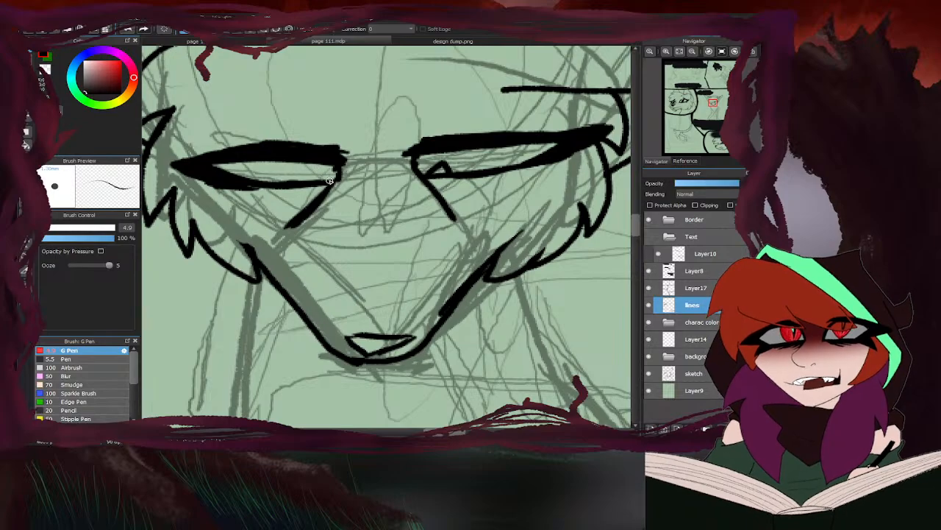
scroll(330, 180, down, 5)
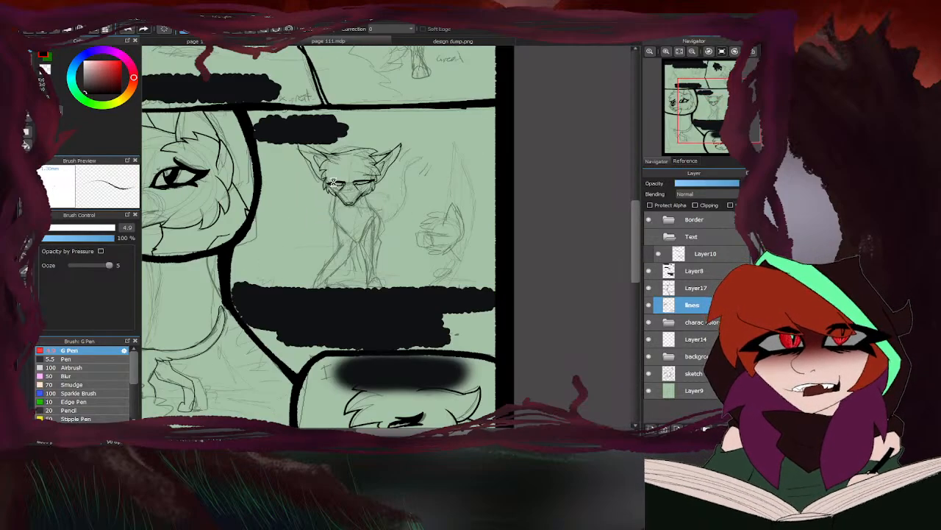
- Add a small iris to the left-hand eye and tidy the muzzle line ends and outer eye corners
scroll(333, 183, up, 5)
key(e)
scroll(397, 180, up, 1)
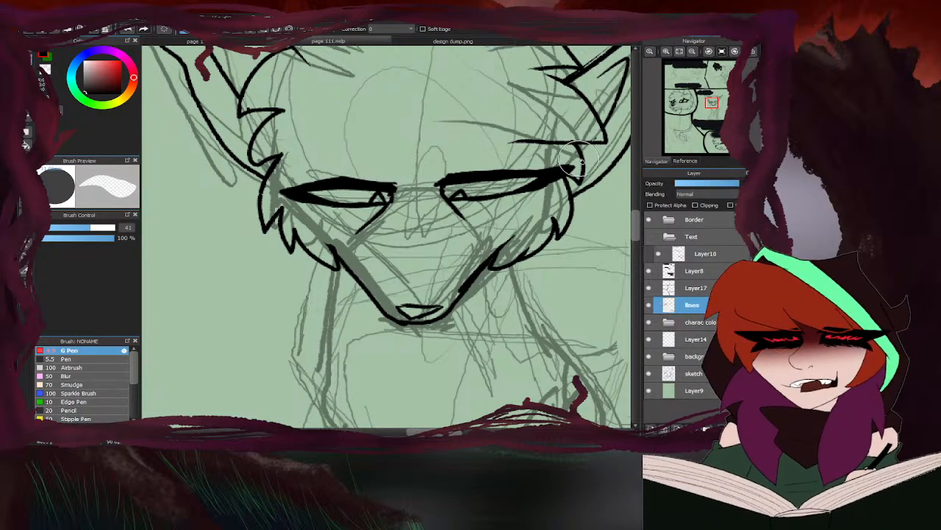
key(b)
scroll(548, 121, up, 1)
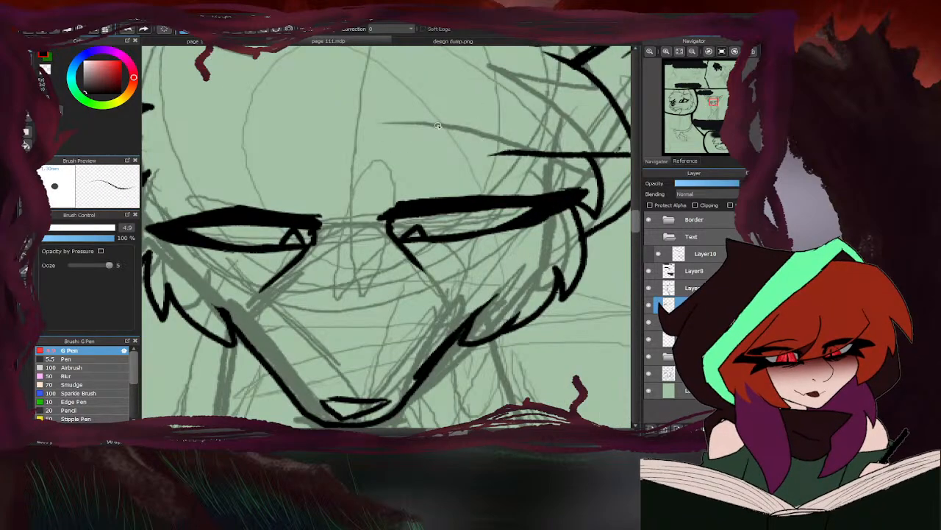
scroll(438, 125, down, 3)
scroll(328, 189, up, 4)
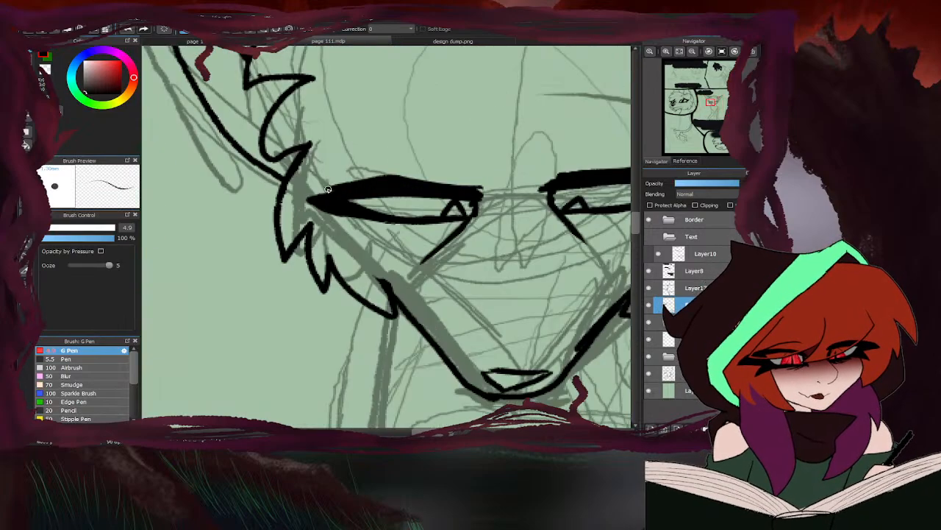
scroll(328, 189, down, 4)
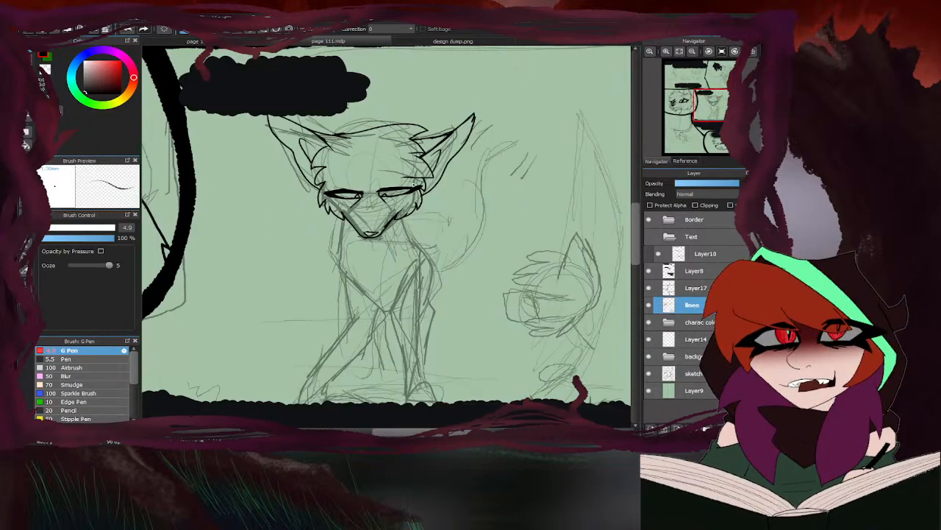
scroll(416, 185, down, 2)
scroll(412, 199, up, 3)
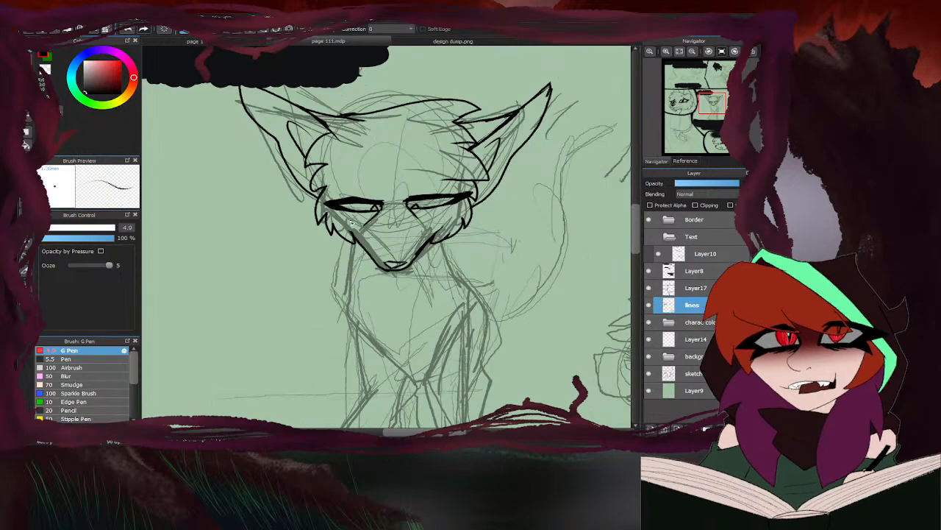
- Enlarge the iris of the right-hand eye and rework the ink inside and beneath it
scroll(411, 206, up, 5)
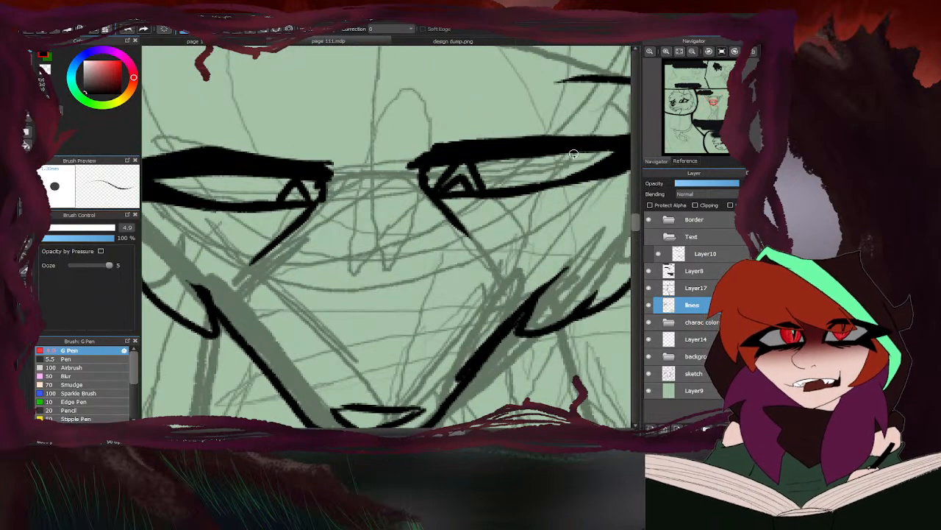
key(e)
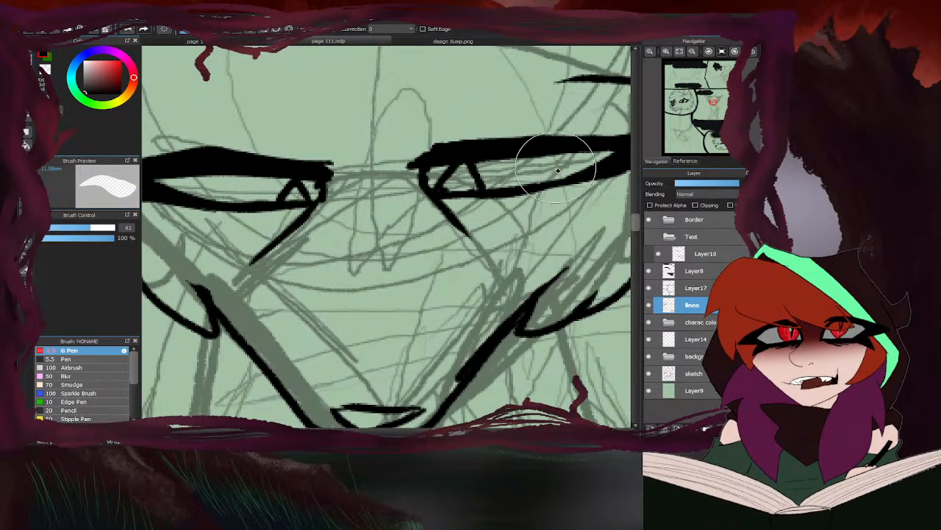
key(b)
mouse_move(478, 188)
mouse_down()
mouse_move(461, 167)
mouse_move(434, 194)
mouse_up()
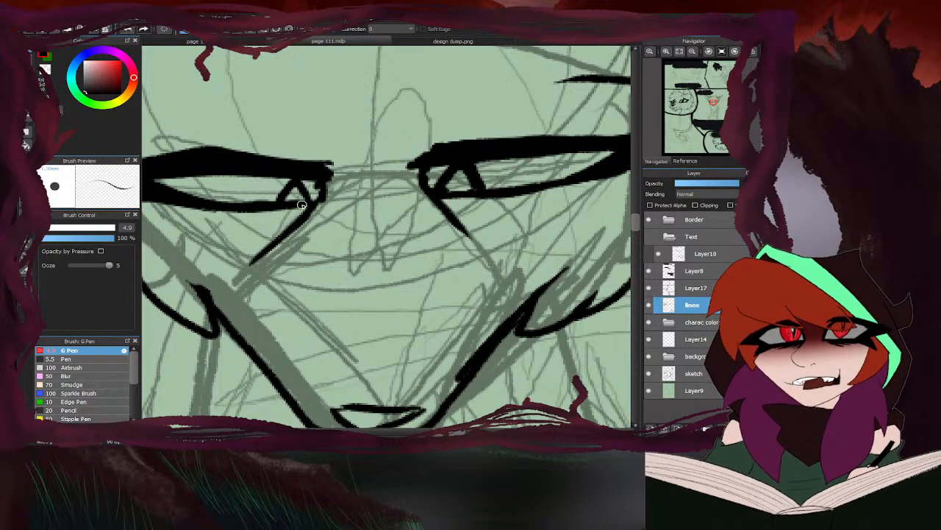
- Thicken the lower line of the left-hand eye and build up the upper lids of both eyes toward their inner corners
mouse_move(312, 201)
mouse_down()
mouse_move(298, 173)
mouse_move(272, 206)
mouse_up()
scroll(412, 178, down, 4)
scroll(392, 172, up, 2)
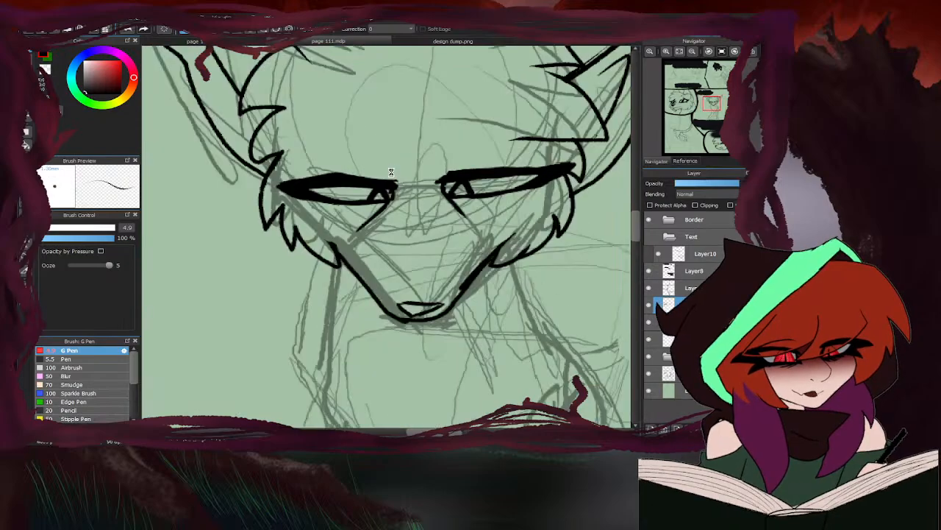
scroll(391, 172, down, 4)
scroll(368, 188, up, 6)
mouse_move(340, 194)
mouse_down()
mouse_move(256, 185)
mouse_move(312, 191)
mouse_move(269, 184)
mouse_up()
drag(483, 177, 418, 201)
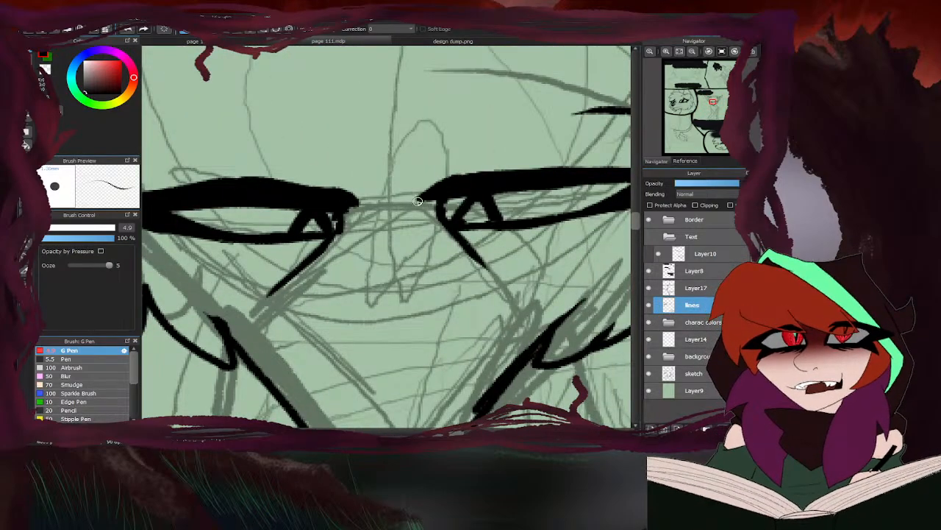
scroll(418, 201, down, 4)
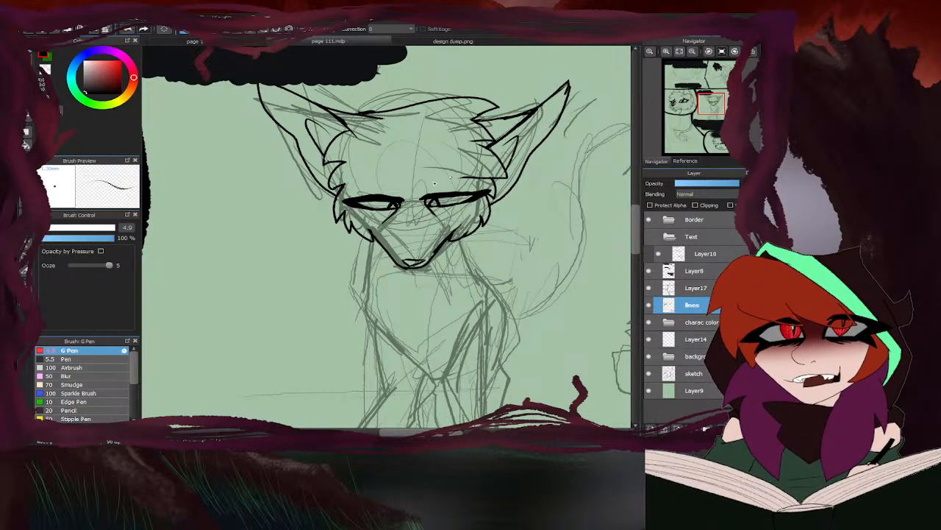
- Straighten and thicken the outer half of the right-hand eye's upper lid
key(e)
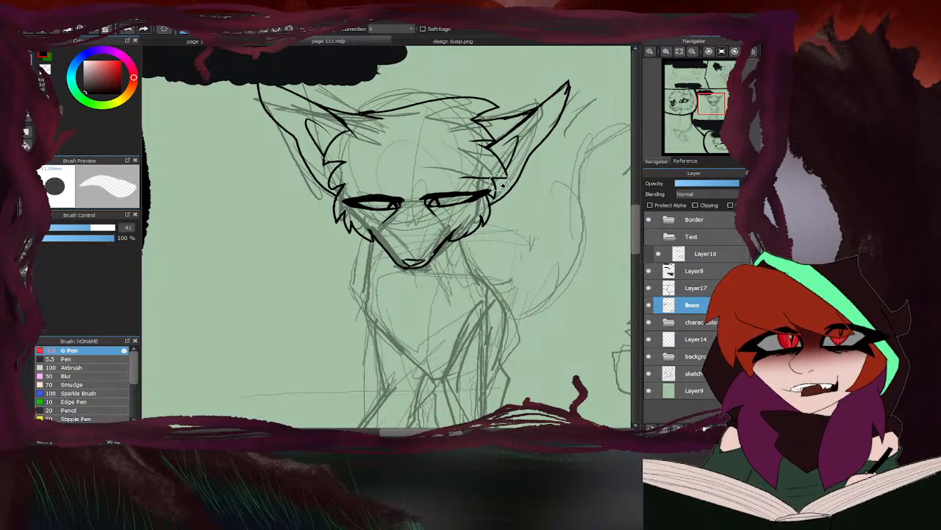
scroll(491, 184, up, 3)
key(b)
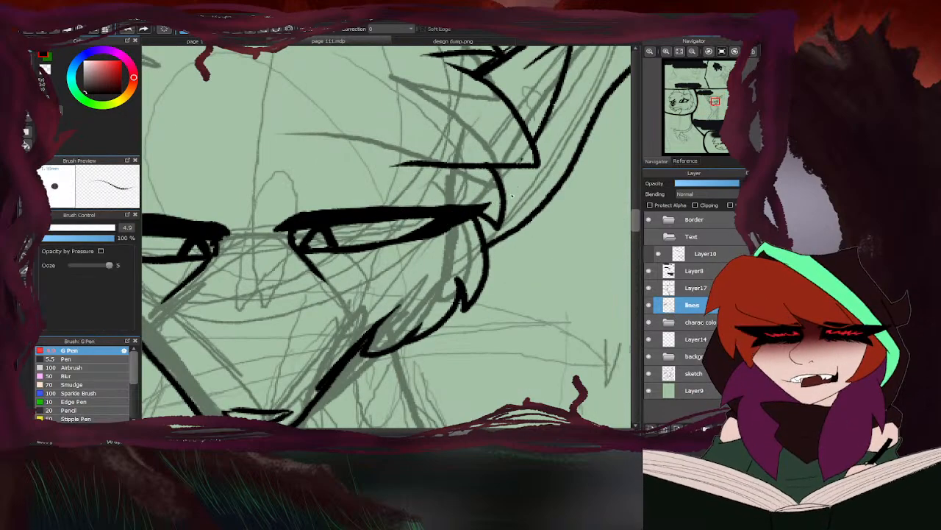
drag(481, 206, 388, 203)
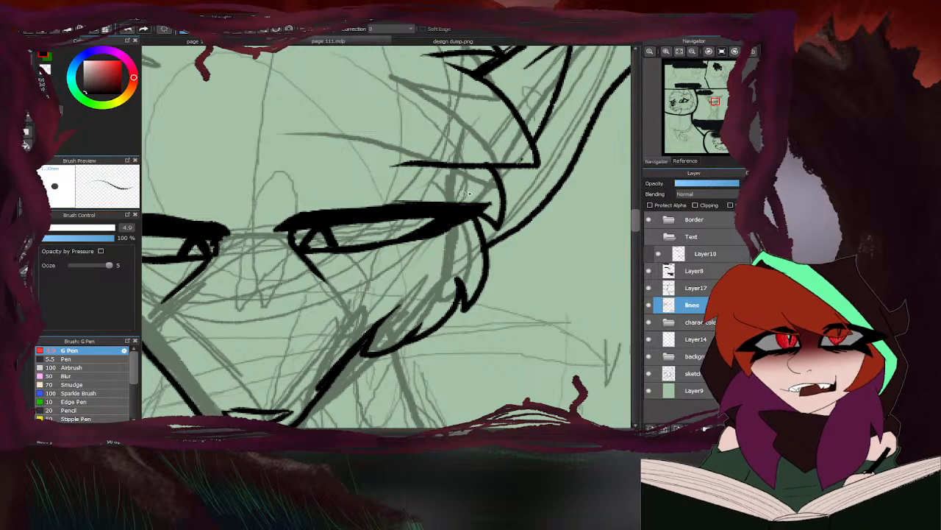
mouse_move(458, 206)
mouse_down()
mouse_move(494, 204)
mouse_move(436, 233)
mouse_up()
scroll(436, 233, down, 2)
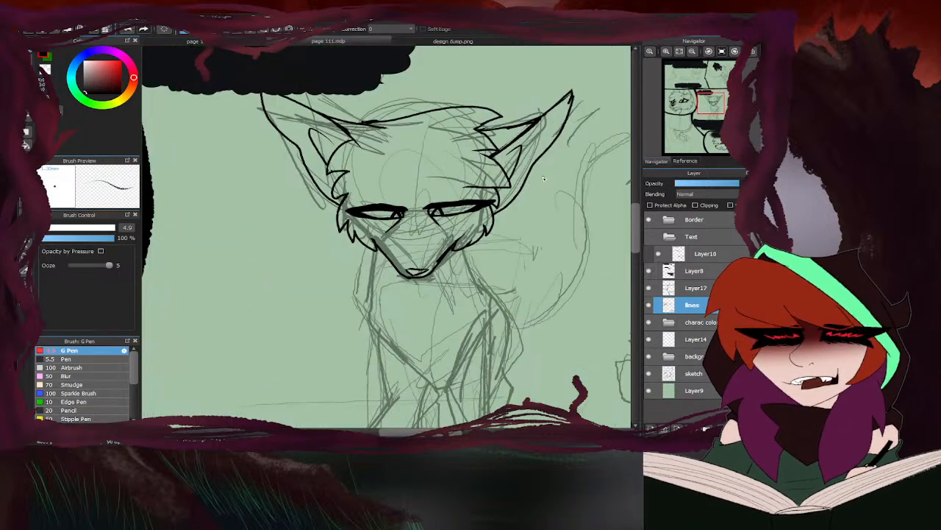
- Erase the arched top of the left-hand eye's upper lid and re-ink it as a flat, heavy line reaching the outer corner
scroll(442, 173, up, 2)
key(e)
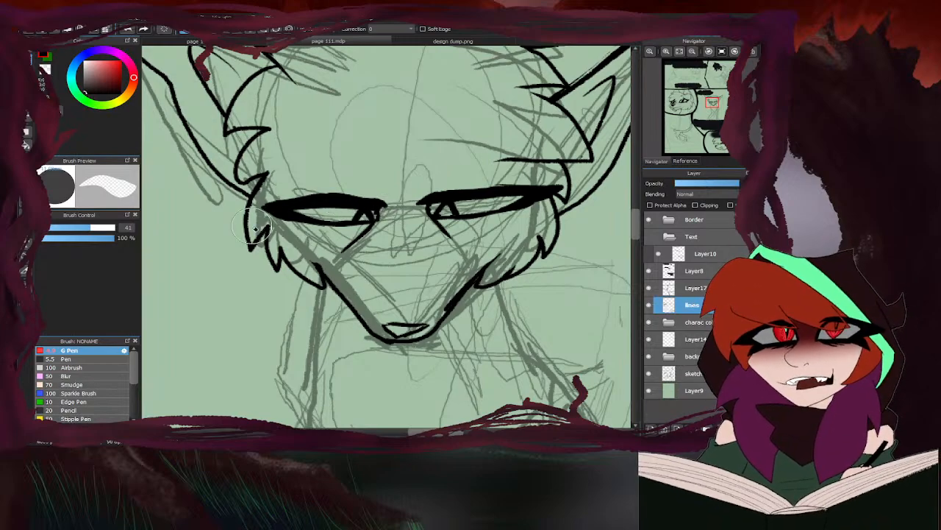
drag(262, 226, 301, 230)
drag(371, 193, 284, 192)
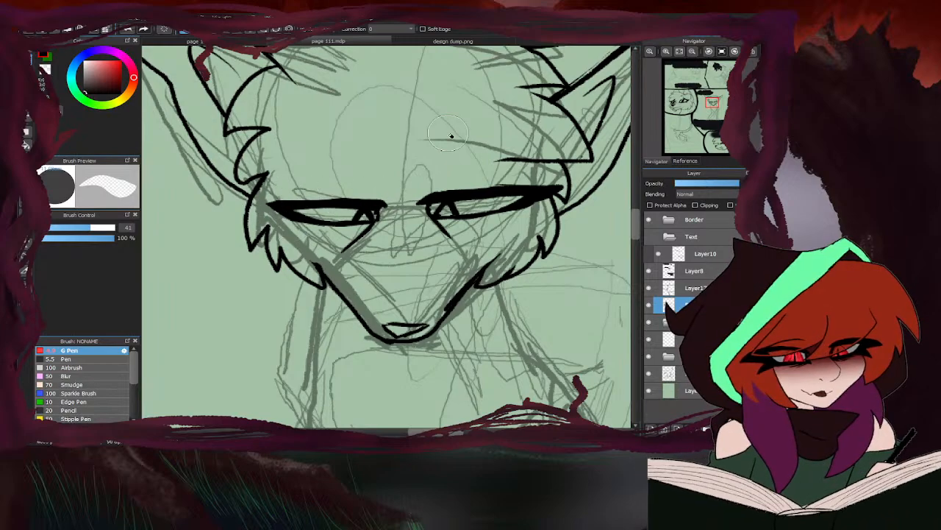
key(p)
drag(376, 201, 266, 200)
mouse_move(333, 197)
mouse_down()
mouse_move(267, 203)
mouse_move(277, 208)
mouse_up()
scroll(331, 212, down, 6)
scroll(417, 199, down, 1)
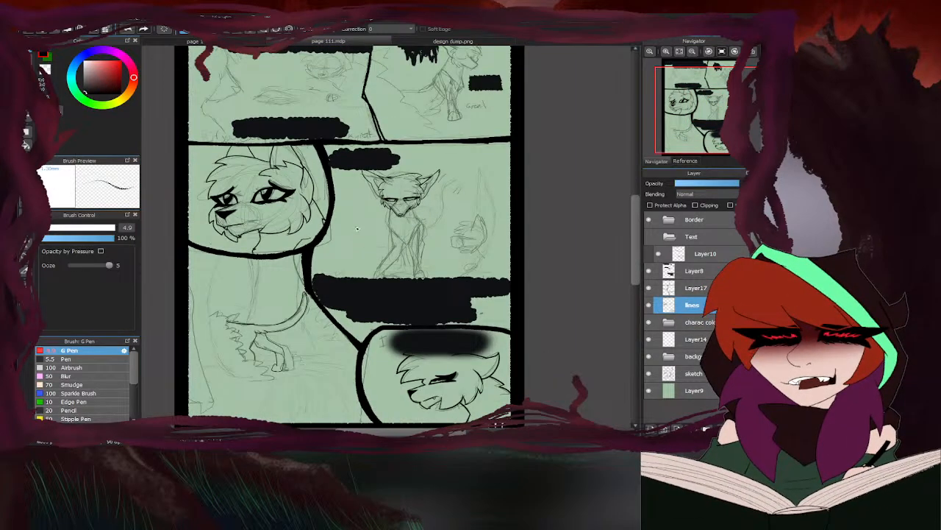
scroll(427, 194, up, 8)
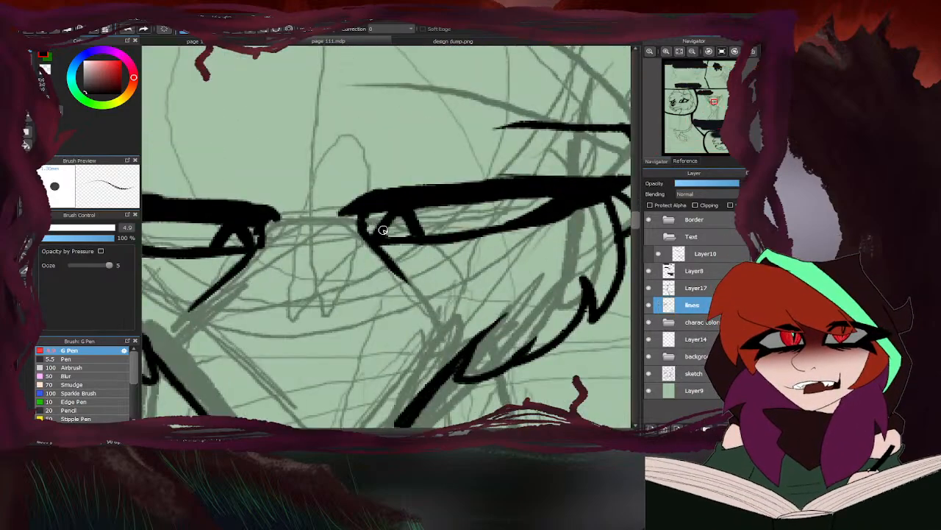
scroll(398, 205, down, 4)
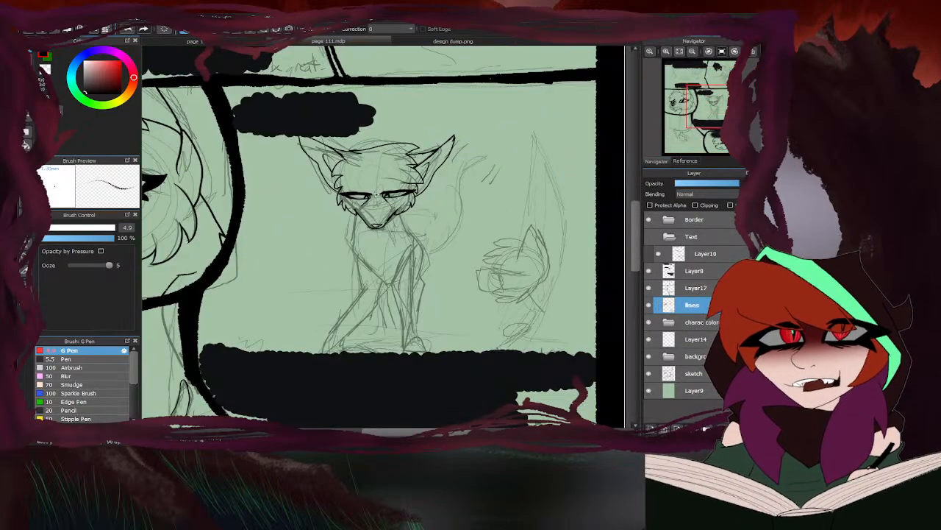
- Ink both sides of the neck from the cheek fur down to the shoulders
click(405, 41)
click(387, 40)
scroll(390, 141, up, 5)
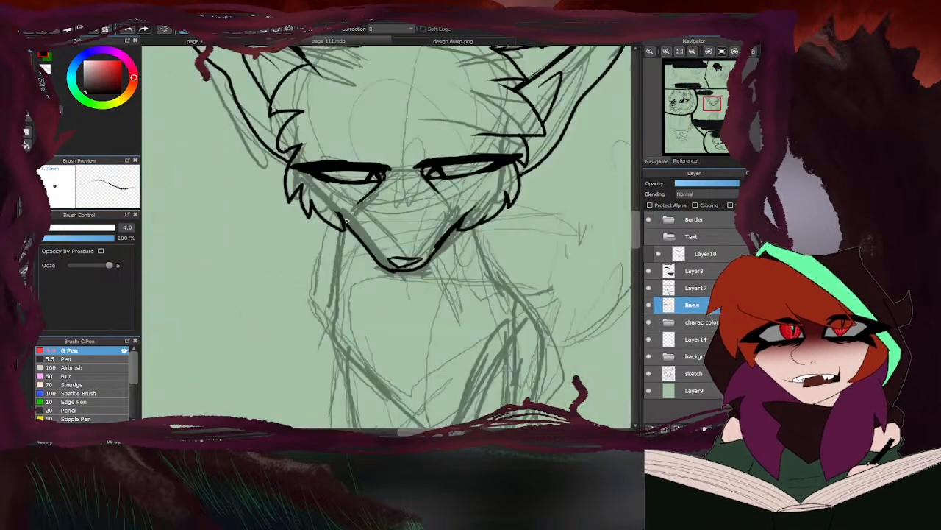
mouse_move(337, 225)
mouse_down()
mouse_move(336, 261)
mouse_move(321, 341)
mouse_up()
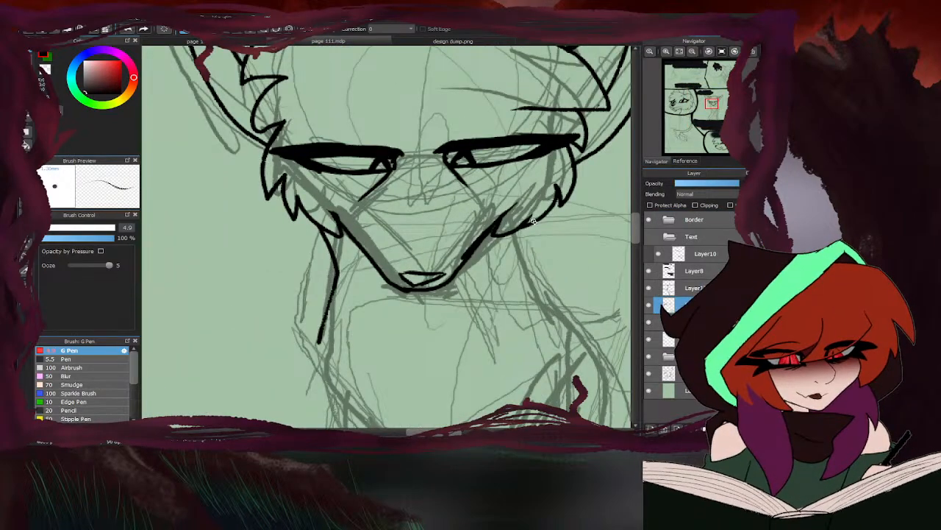
mouse_move(534, 221)
mouse_down()
mouse_move(531, 277)
mouse_move(581, 338)
mouse_up()
scroll(406, 182, down, 4)
scroll(423, 224, up, 2)
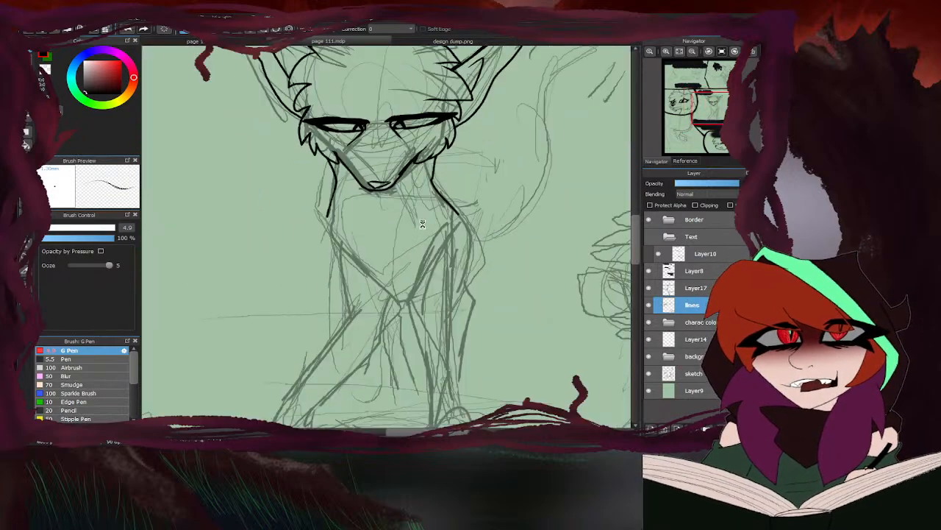
- Consult the Brindlefur design sheet and ink the chest outline down to its central point
click(399, 43)
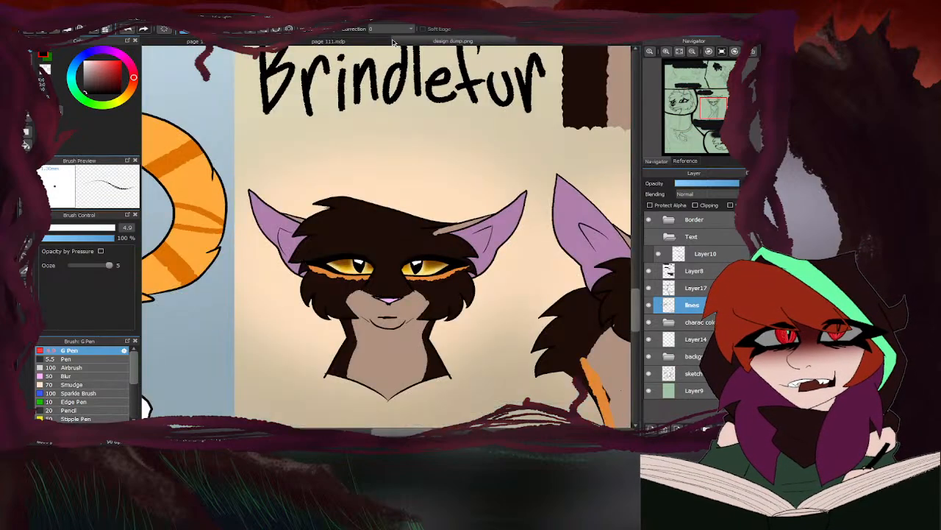
click(387, 42)
scroll(344, 216, up, 2)
scroll(344, 216, up, 1)
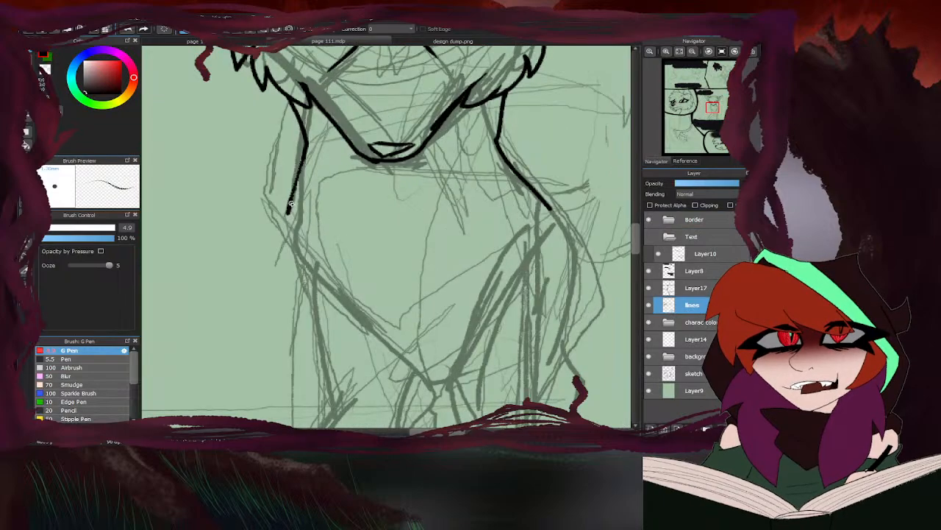
mouse_move(288, 204)
mouse_down()
mouse_move(305, 275)
mouse_move(296, 264)
mouse_move(437, 377)
mouse_move(451, 383)
mouse_move(486, 325)
mouse_up()
scroll(486, 183, down, 2)
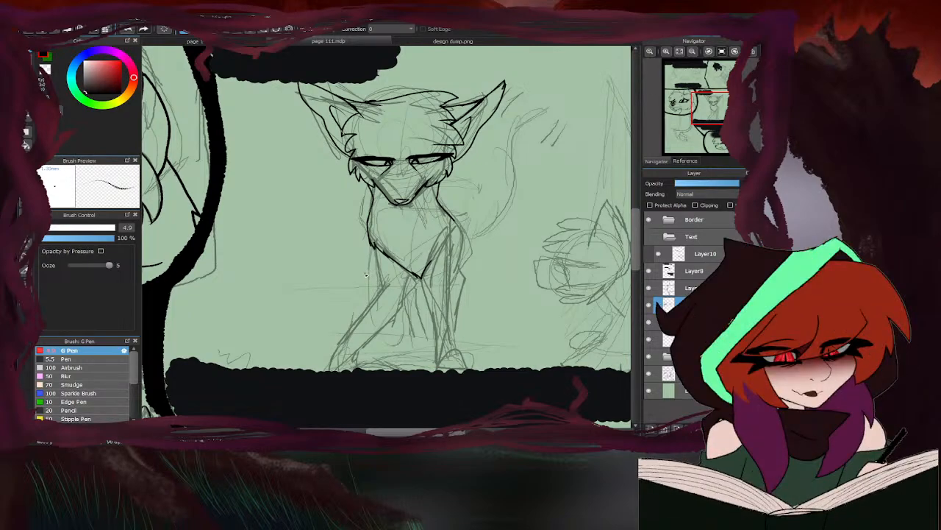
- Ink the inner edge of the right-hand front leg from the chest point to the ground and its rounded paw with a toe line
scroll(417, 237, up, 3)
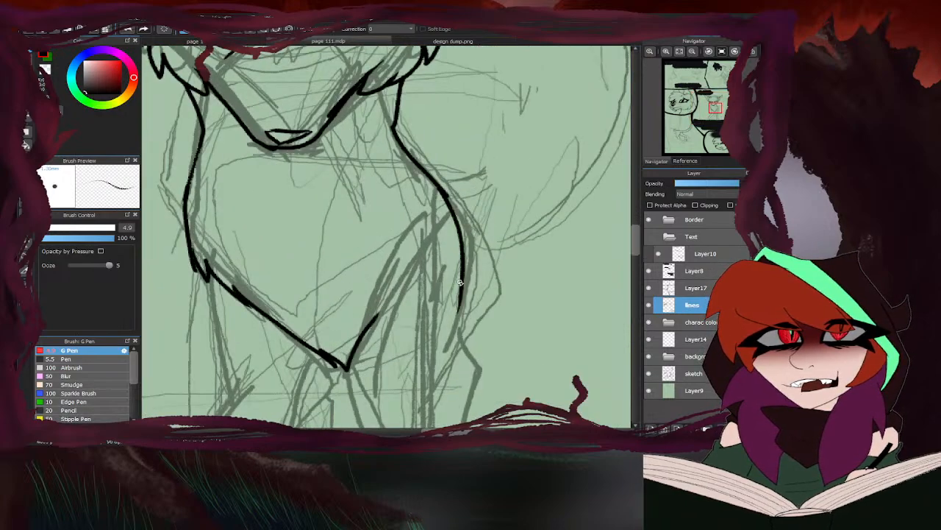
scroll(450, 324, down, 5)
scroll(450, 330, up, 5)
drag(409, 143, 447, 349)
scroll(456, 344, up, 2)
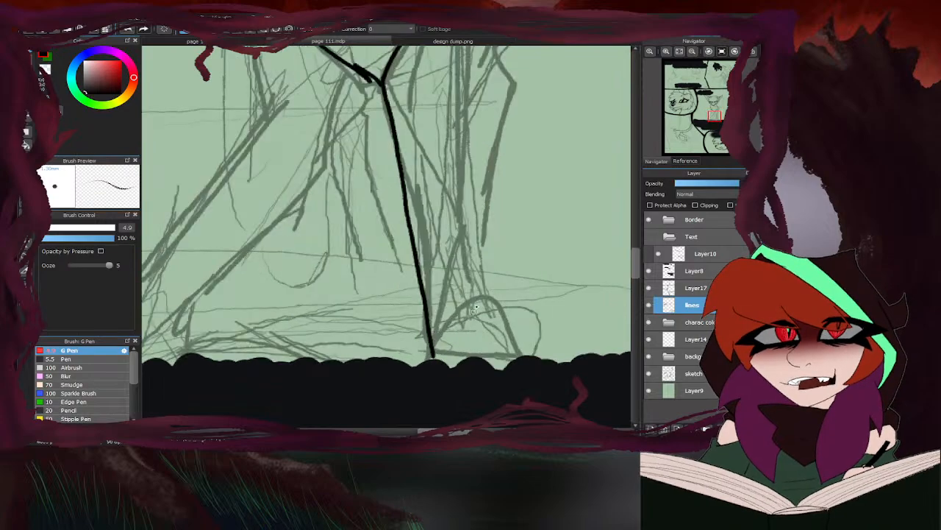
mouse_move(465, 300)
mouse_down()
mouse_move(484, 299)
mouse_move(519, 357)
mouse_up()
mouse_move(465, 301)
mouse_down()
mouse_move(488, 345)
mouse_move(488, 355)
mouse_move(465, 358)
mouse_move(521, 357)
mouse_up()
scroll(471, 356, down, 2)
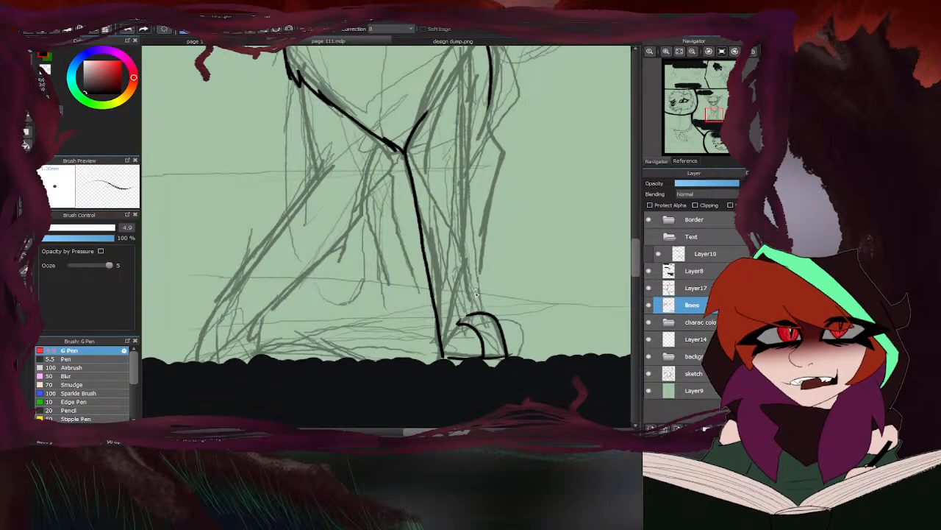
- Ink the outer edge of the right-hand front leg, the angular contour behind it and the short shoulder line above
scroll(476, 294, down, 2)
mouse_move(479, 143)
mouse_down()
mouse_move(464, 186)
mouse_move(475, 312)
mouse_up()
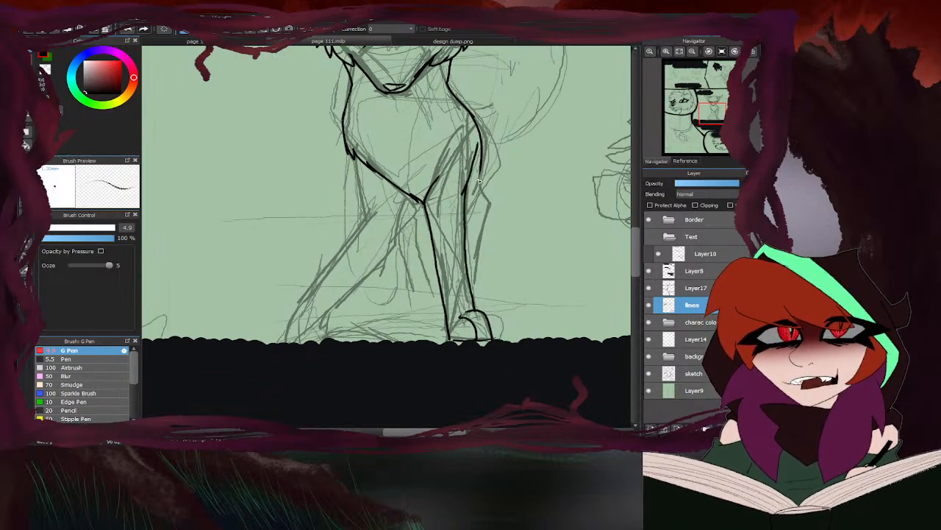
scroll(478, 180, up, 2)
mouse_move(480, 166)
mouse_down()
mouse_move(489, 213)
mouse_move(466, 332)
mouse_up()
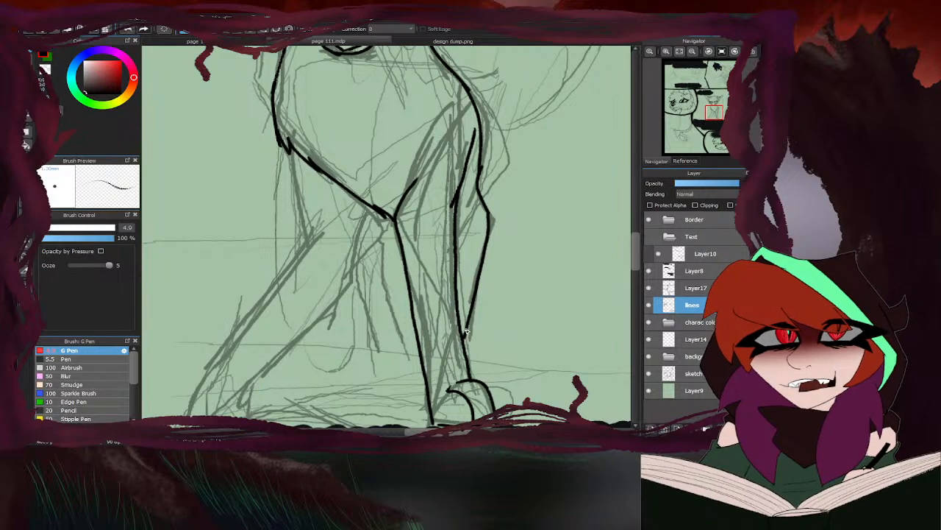
scroll(431, 199, down, 2)
drag(453, 105, 472, 135)
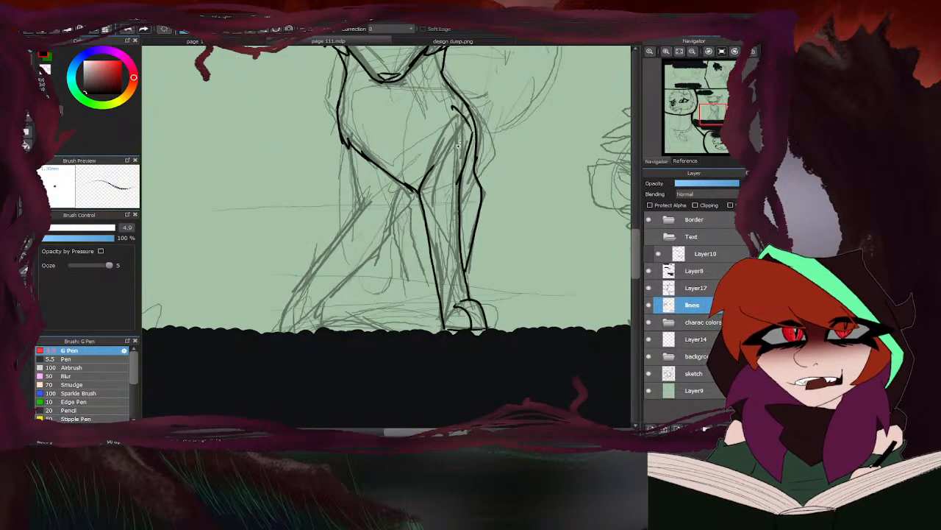
- Ink both edges of the left-hand front leg's upper part, from the chest fur down to the joint
scroll(403, 204, up, 2)
drag(400, 175, 391, 239)
drag(321, 118, 351, 203)
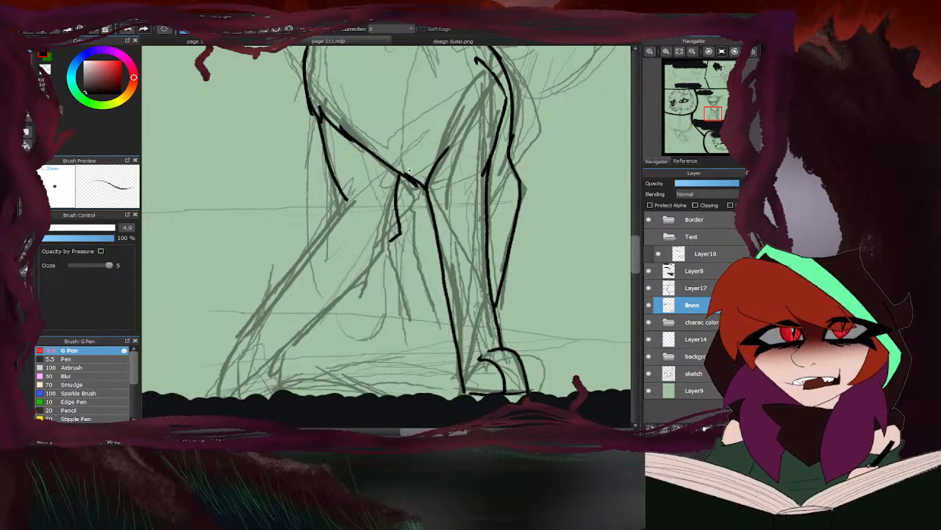
scroll(382, 248, down, 2)
scroll(382, 248, up, 2)
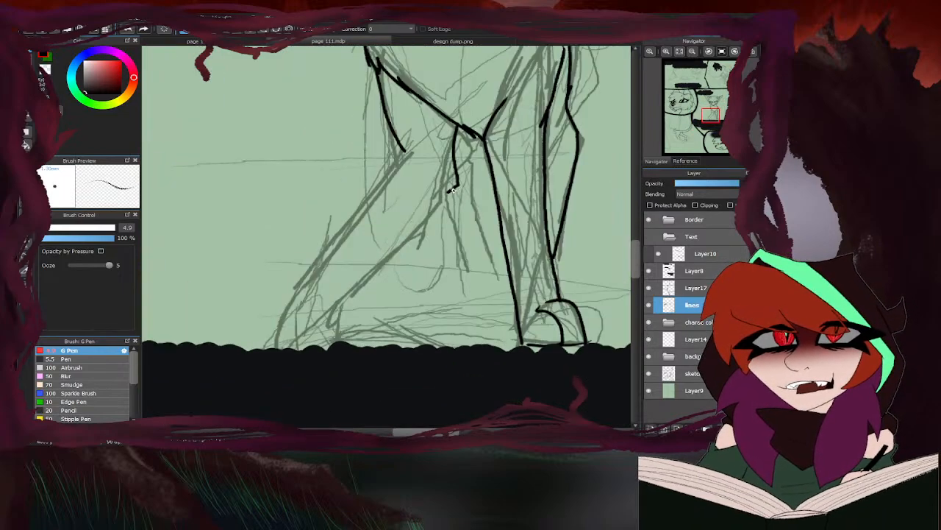
- Ink the slanted lower part of the left-hand front leg and its paw with small toe marks
drag(456, 186, 335, 300)
mouse_move(397, 149)
mouse_down()
mouse_move(390, 176)
mouse_move(347, 224)
mouse_up()
drag(335, 298, 333, 336)
mouse_move(361, 208)
mouse_down()
mouse_move(304, 272)
mouse_move(278, 337)
mouse_move(313, 336)
mouse_move(313, 346)
mouse_move(287, 339)
mouse_move(289, 348)
mouse_move(278, 348)
mouse_up()
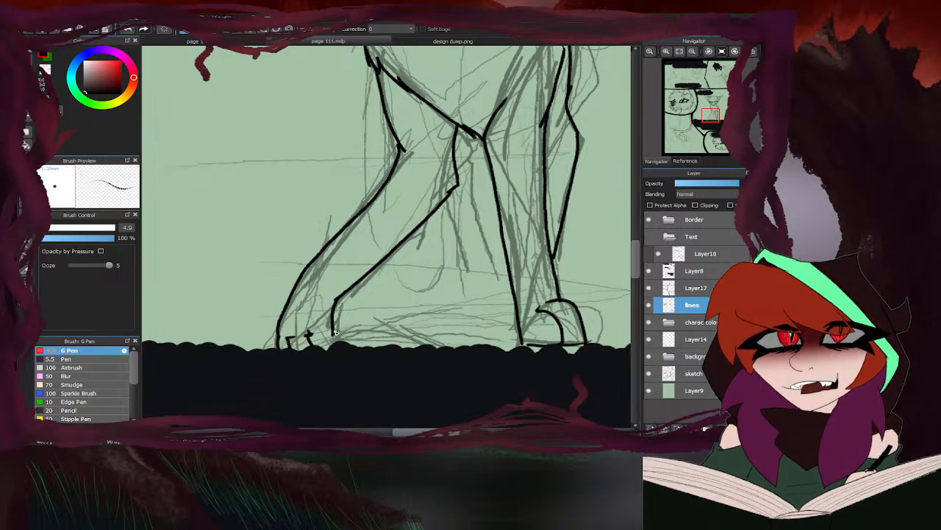
- Ink the two slanted leg lines in the gap between the front legs
mouse_move(478, 138)
mouse_down()
mouse_move(484, 190)
mouse_move(437, 296)
mouse_up()
drag(429, 213, 402, 297)
scroll(377, 274, down, 3)
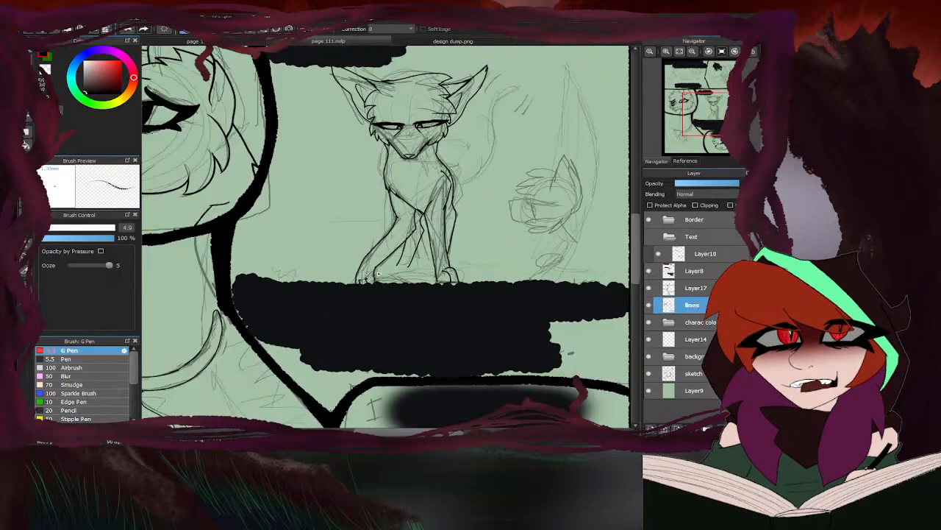
- Erase the stray line overlaps around the joint of the left-hand front leg
key(e)
scroll(390, 243, up, 3)
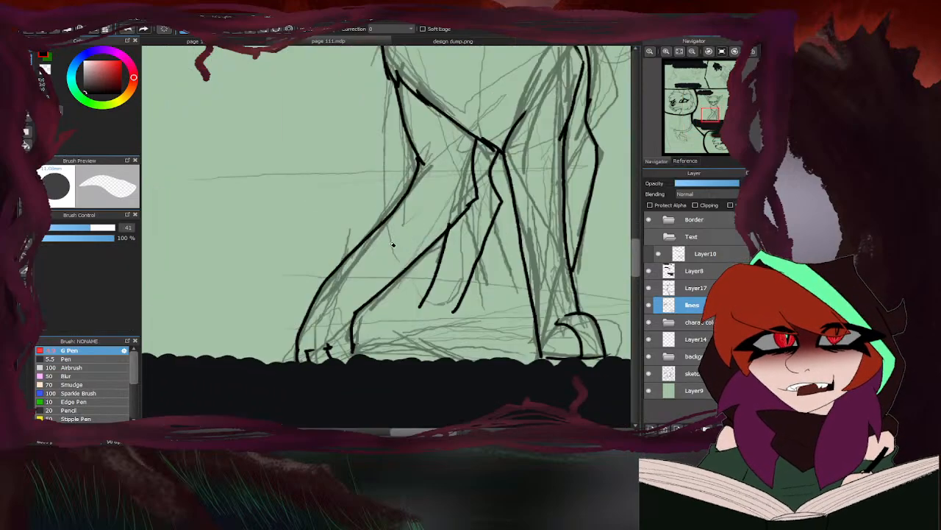
drag(451, 220, 467, 206)
scroll(383, 214, down, 3)
scroll(397, 209, up, 3)
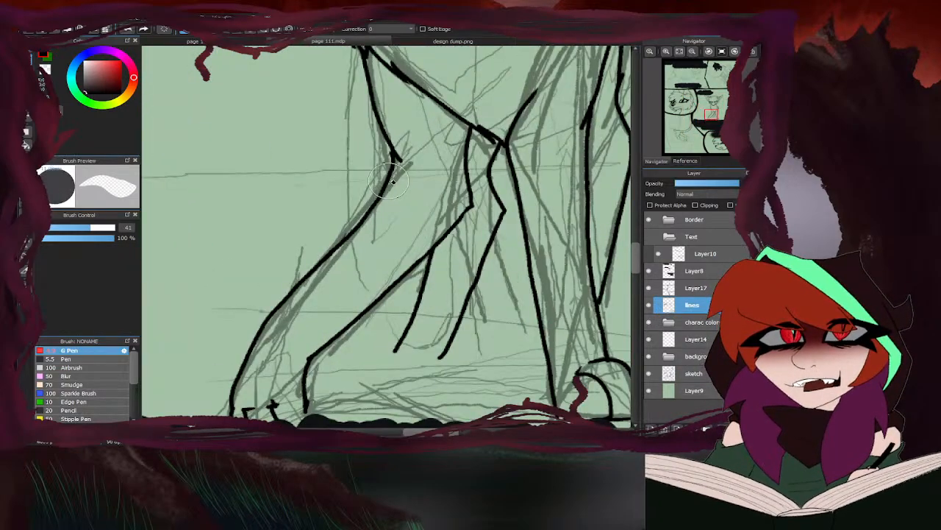
scroll(491, 131, down, 2)
- Ink a fuller curved contour around the outside of the right-hand shoulder, from the neck down to the elbow
key(p)
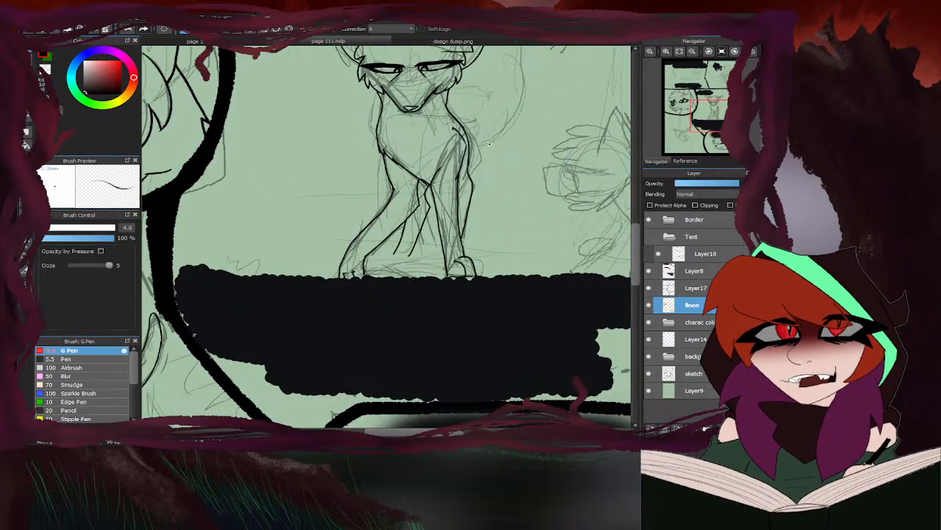
scroll(351, 235, down, 2)
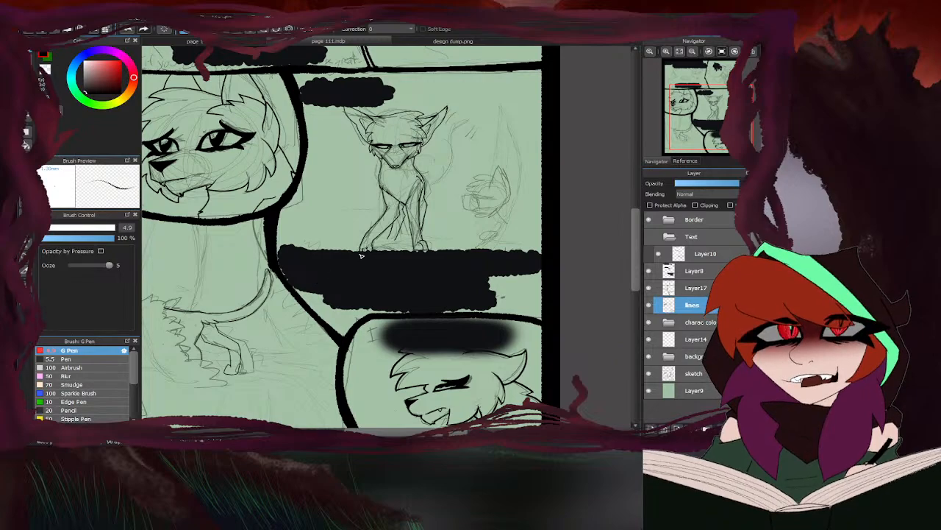
scroll(442, 214, up, 5)
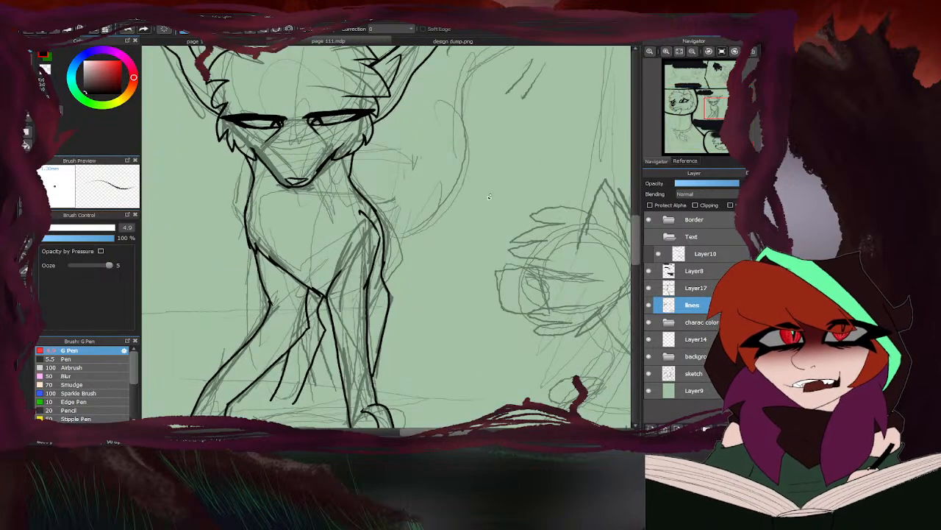
scroll(412, 221, down, 2)
scroll(364, 253, up, 2)
scroll(364, 253, up, 4)
mouse_move(429, 302)
mouse_down()
mouse_move(446, 253)
mouse_move(397, 139)
mouse_up()
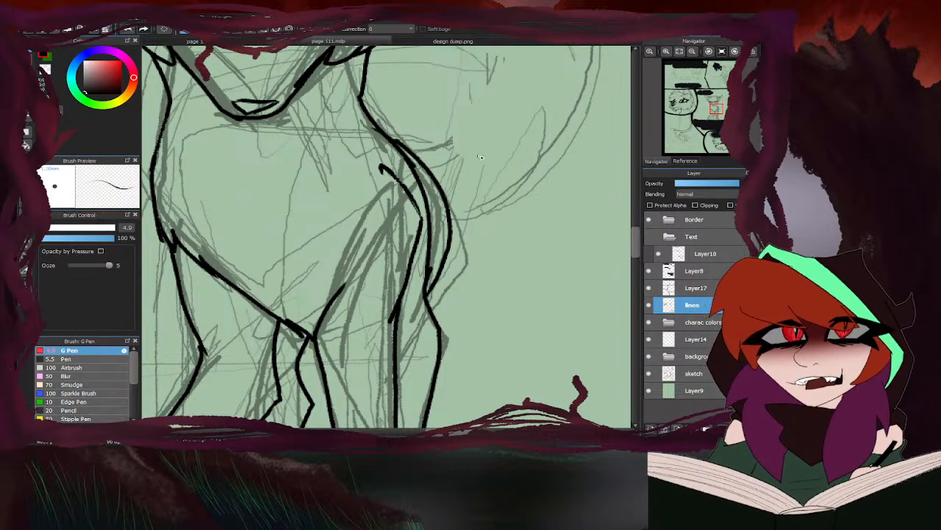
- Erase the old shoulder line inside the new outer curve
key(e)
mouse_move(415, 272)
mouse_down()
mouse_move(431, 213)
mouse_move(401, 144)
mouse_up()
scroll(418, 266, down, 5)
key(b)
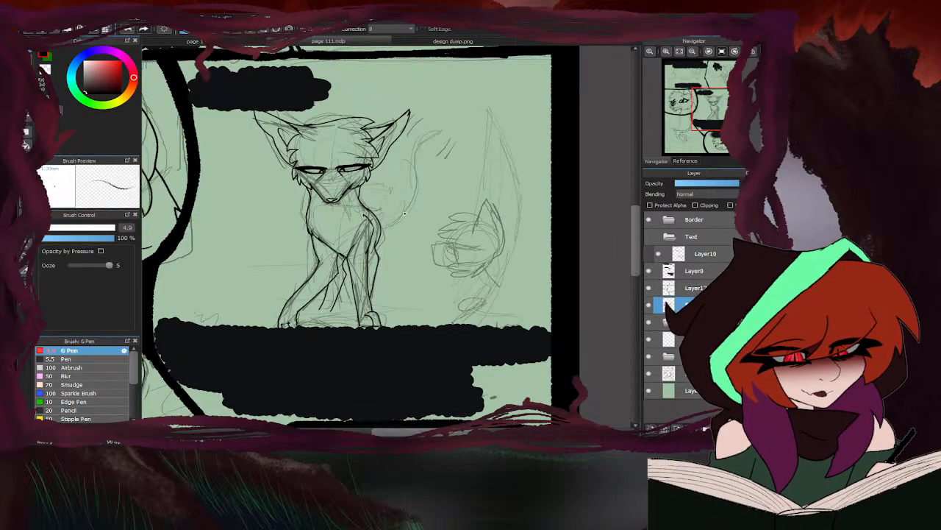
- Ink both long curved edges of the raised tail, from the tuft at the sitting character's back up towards the tip
scroll(473, 213, up, 3)
scroll(381, 226, down, 3)
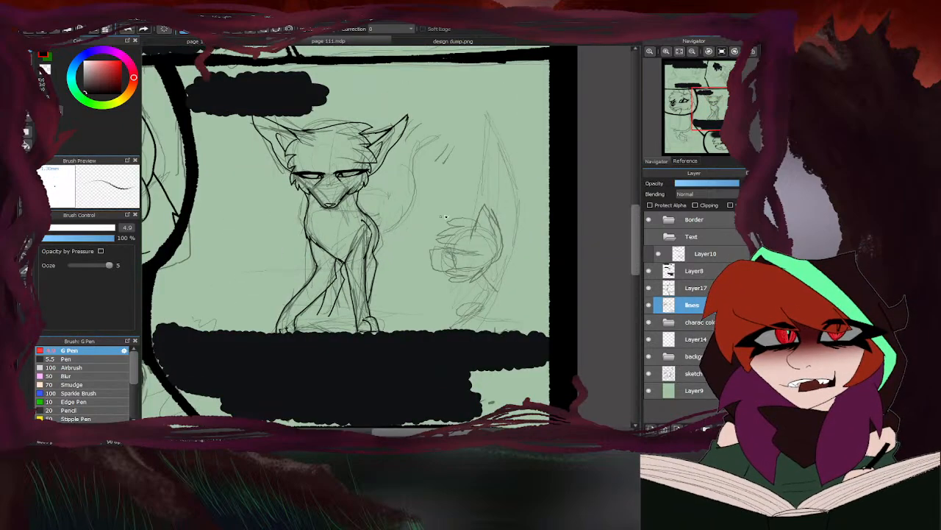
scroll(463, 200, up, 2)
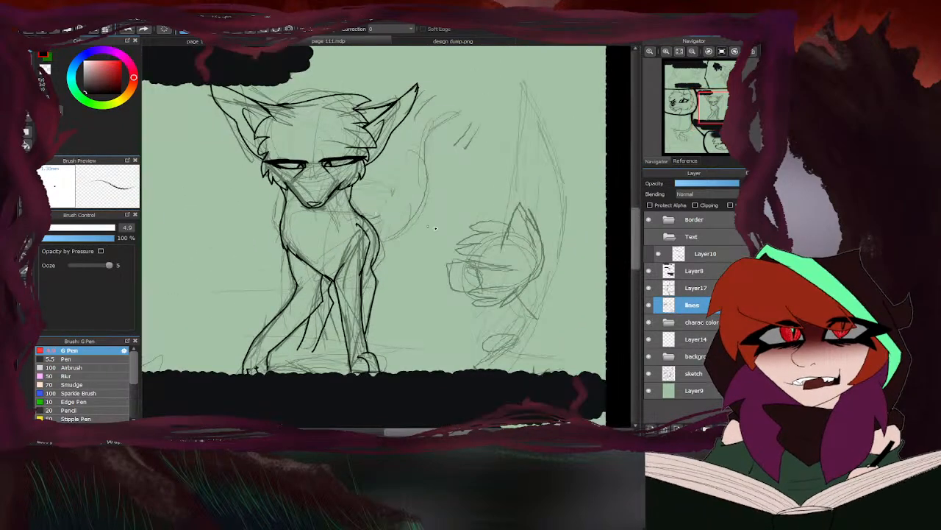
mouse_move(384, 234)
mouse_down()
mouse_move(428, 140)
mouse_move(460, 114)
mouse_up()
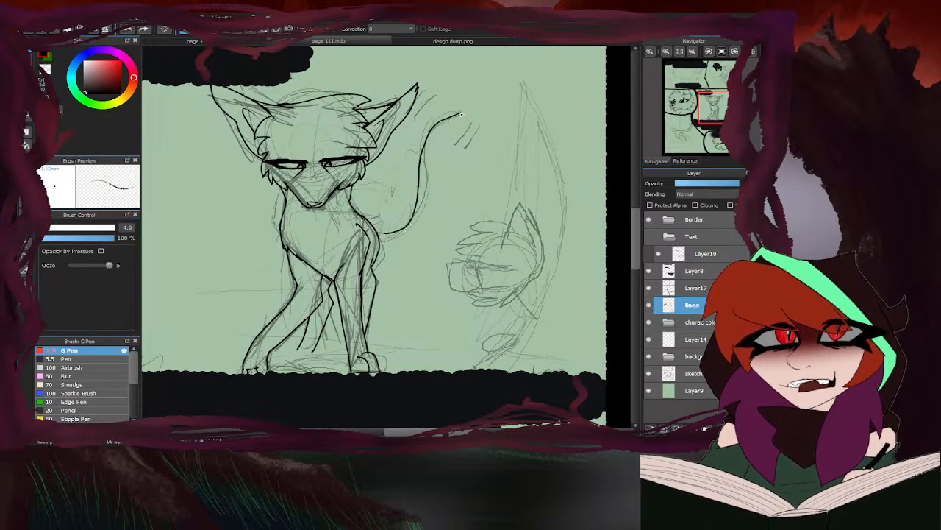
key(ctrl+z)
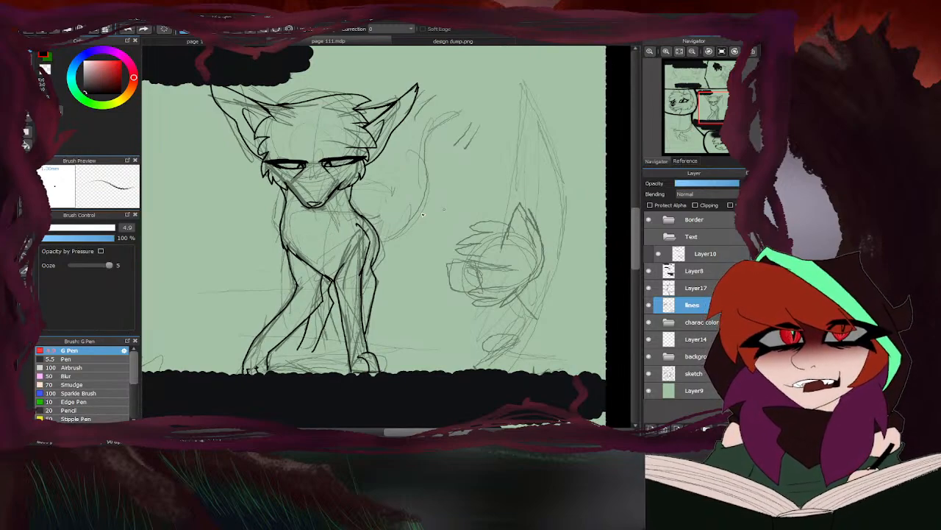
mouse_move(379, 235)
mouse_down()
mouse_move(413, 217)
mouse_move(451, 112)
mouse_up()
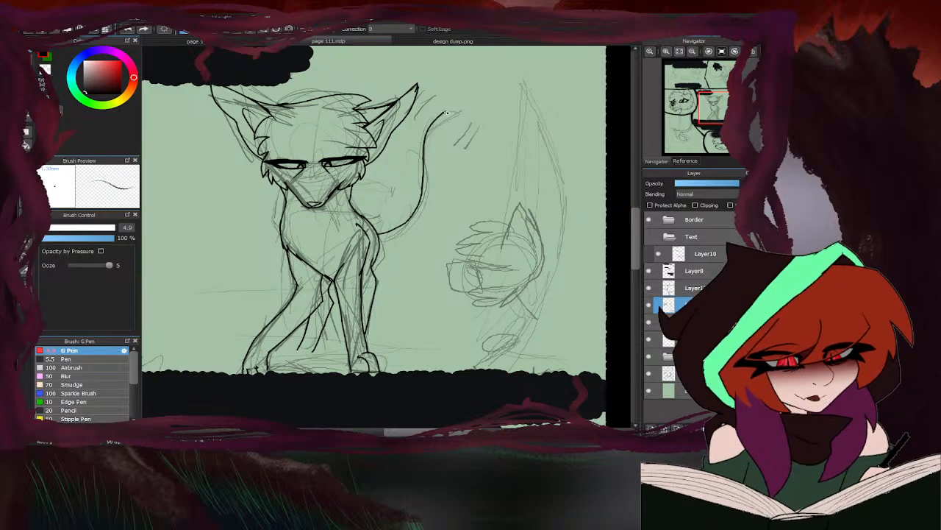
scroll(379, 235, up, 5)
mouse_move(362, 272)
mouse_down()
mouse_move(429, 271)
mouse_move(452, 251)
mouse_up()
scroll(477, 233, down, 5)
mouse_move(381, 262)
mouse_down()
mouse_move(436, 226)
mouse_move(451, 124)
mouse_move(468, 88)
mouse_up()
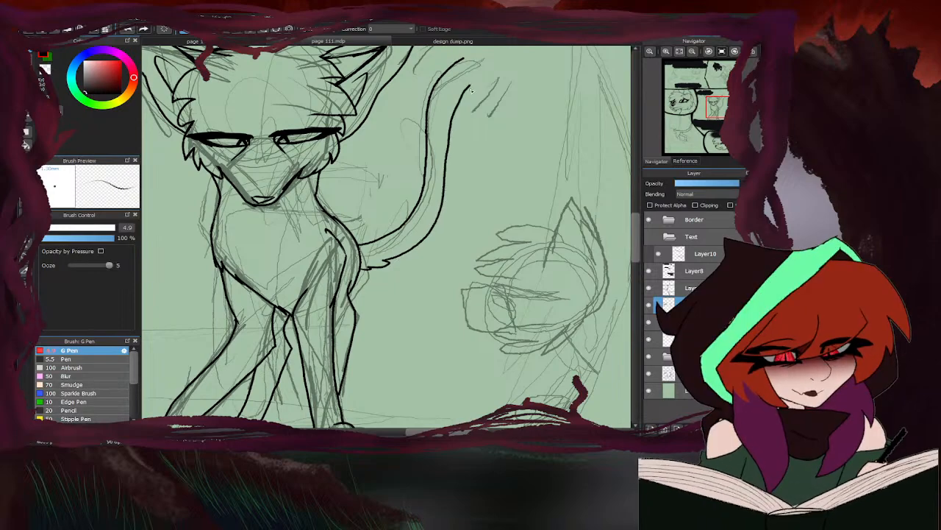
- Ink the tufted fur tip of the tail and join it to both tail edges, erasing the rough line ends
mouse_move(450, 133)
mouse_down()
mouse_move(478, 59)
mouse_move(464, 110)
mouse_up()
key(e)
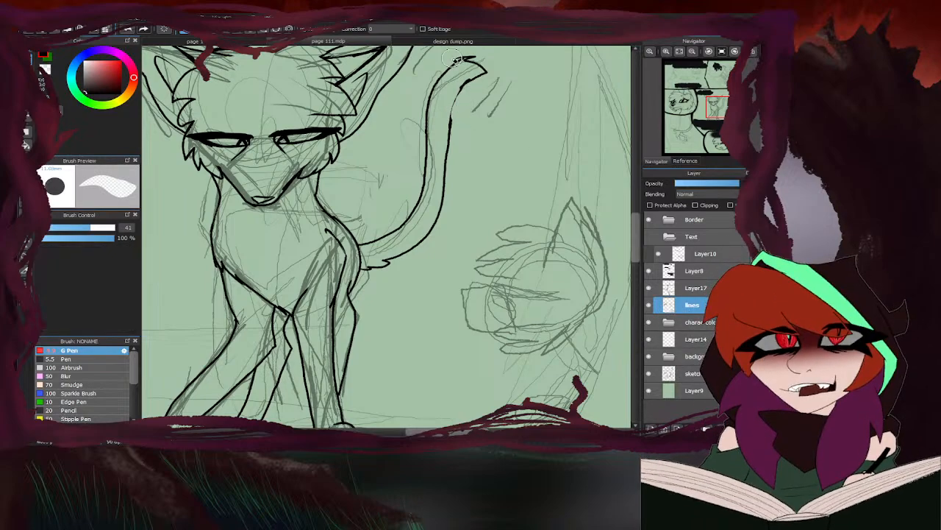
mouse_move(455, 61)
mouse_down()
mouse_move(469, 59)
mouse_move(450, 73)
mouse_move(440, 197)
mouse_up()
key(b)
key(e)
key(b)
key(e)
key(b)
scroll(446, 135, down, 1)
scroll(448, 108, up, 2)
scroll(381, 202, down, 2)
scroll(395, 138, up, 2)
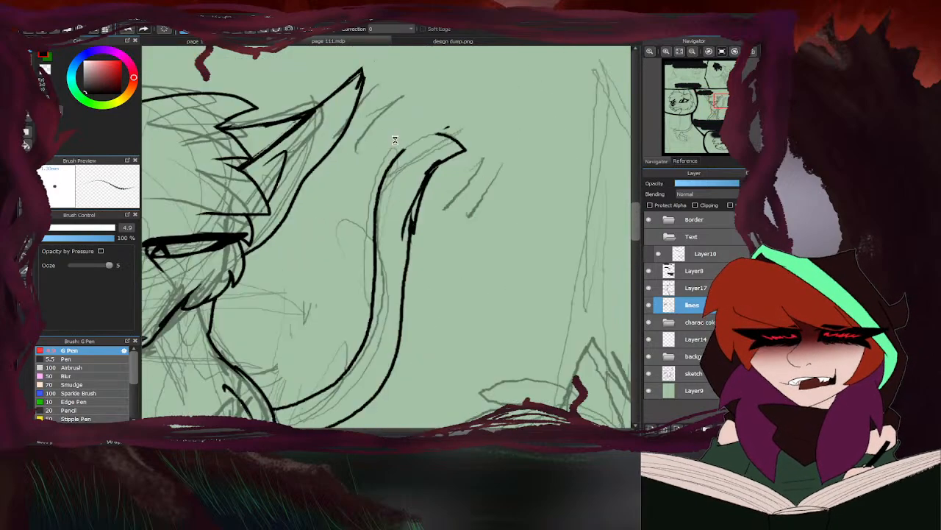
mouse_move(396, 165)
mouse_down()
mouse_move(438, 128)
mouse_move(472, 117)
mouse_move(466, 123)
mouse_move(491, 150)
mouse_up()
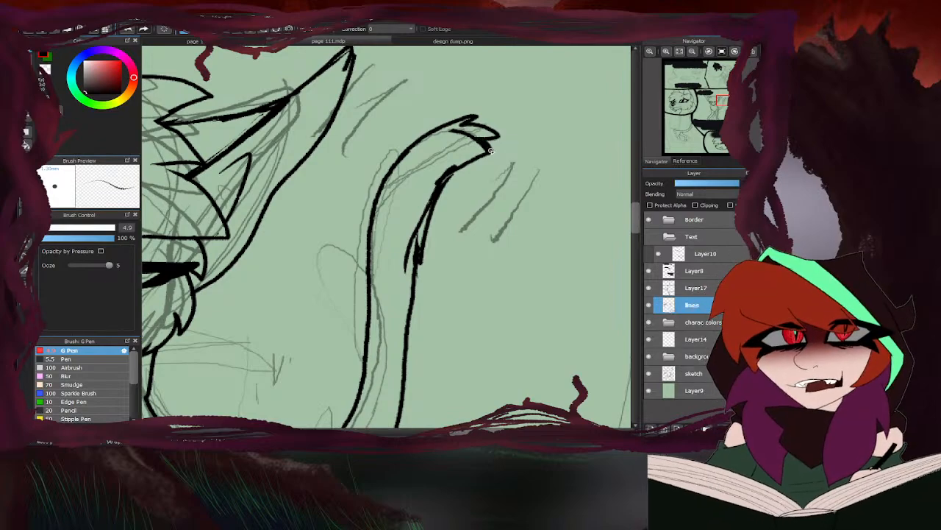
- Reduce the eraser size to 11.8 and erase the thick doubled section of the outer tail edge below the tip
key(e)
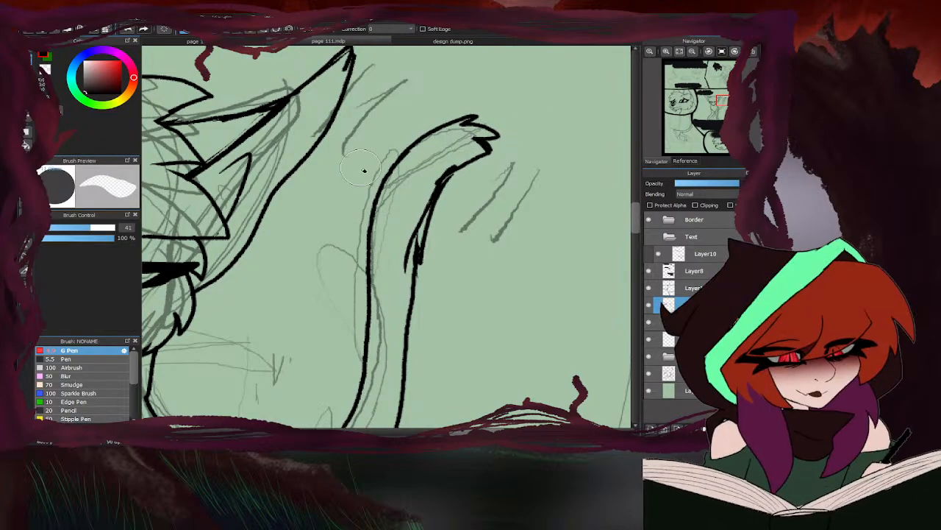
drag(87, 231, 53, 229)
drag(452, 166, 413, 259)
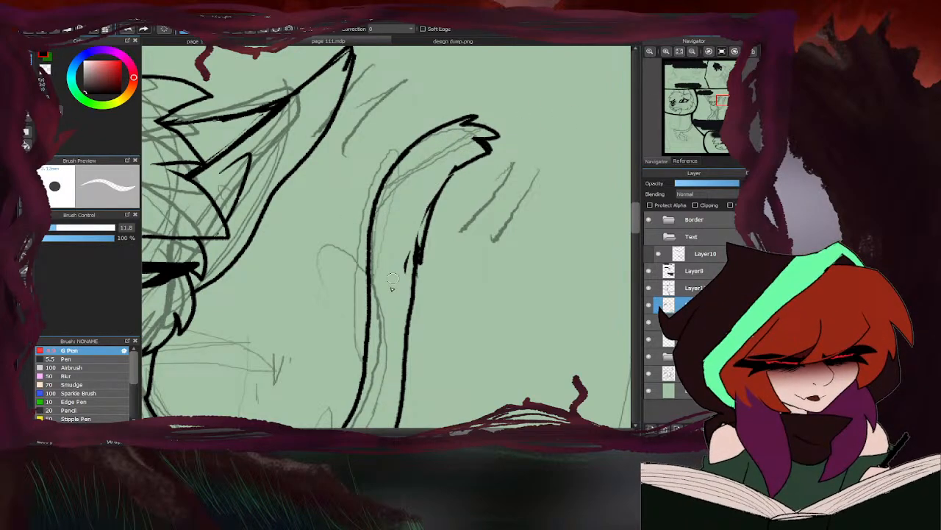
mouse_move(435, 209)
mouse_down()
mouse_move(439, 232)
mouse_move(454, 175)
mouse_move(426, 270)
mouse_move(417, 215)
mouse_move(410, 241)
mouse_up()
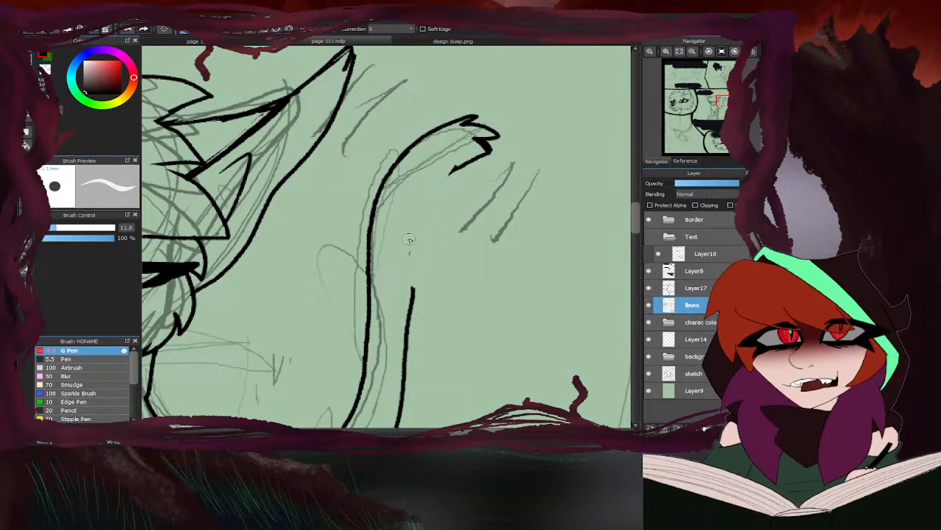
- Re-ink the erased section of the outer tail edge with short overlapping fur strokes
key(b)
drag(459, 170, 419, 213)
drag(453, 176, 413, 242)
mouse_move(428, 205)
mouse_down()
mouse_move(407, 288)
mouse_move(410, 311)
mouse_up()
drag(422, 212, 417, 305)
- Trim the overlapping strokes on the outer tail edge with the eraser and ink a touch-up line below the tip
scroll(428, 257, down, 5)
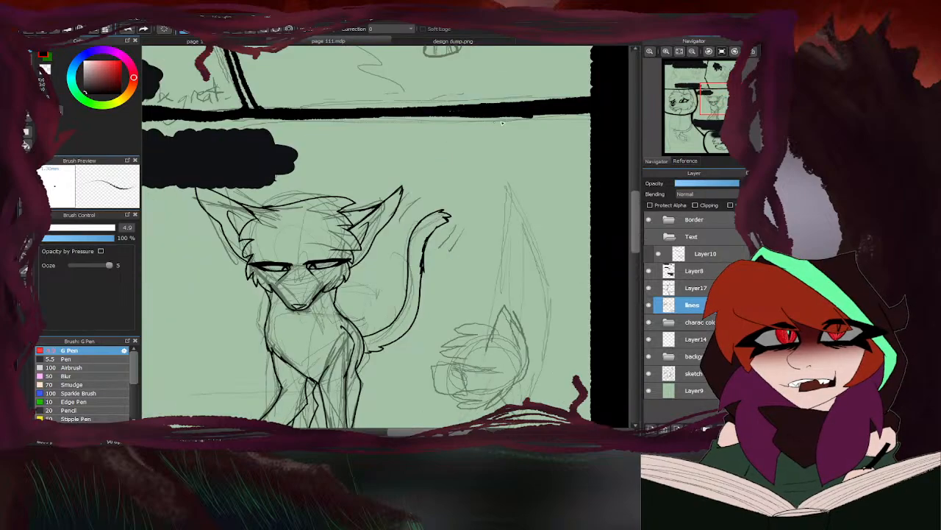
scroll(429, 259, up, 5)
key(e)
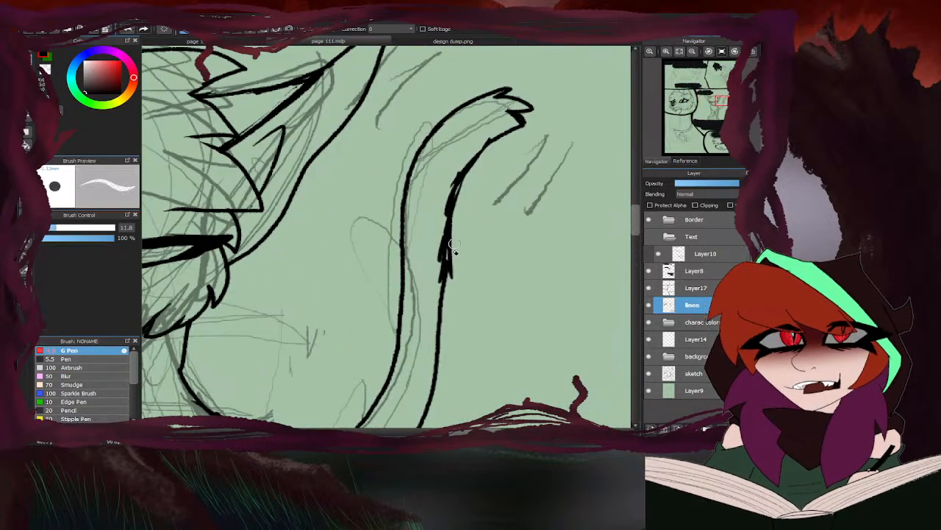
mouse_move(442, 248)
mouse_down()
mouse_move(447, 283)
mouse_move(437, 282)
mouse_move(460, 164)
mouse_up()
scroll(459, 165, down, 6)
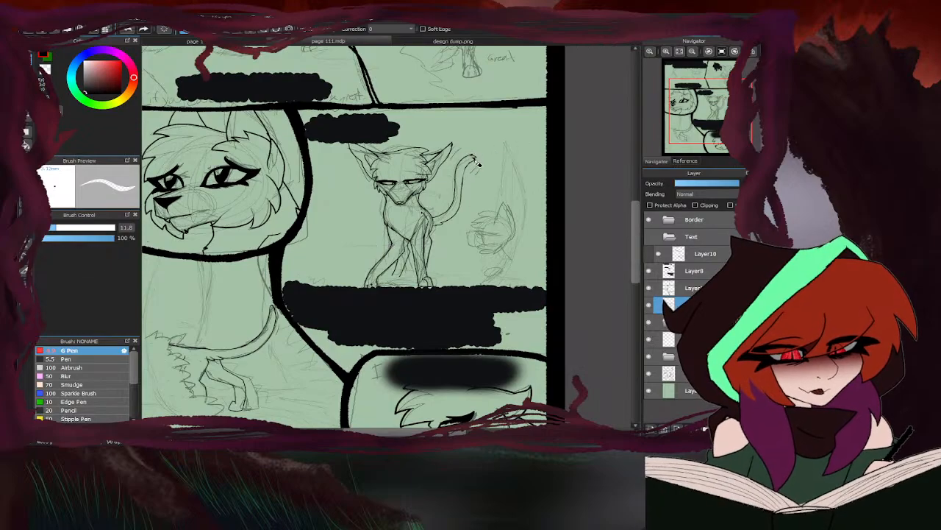
key(b)
scroll(478, 168, up, 4)
drag(491, 151, 474, 208)
scroll(474, 177, down, 1)
scroll(473, 177, down, 3)
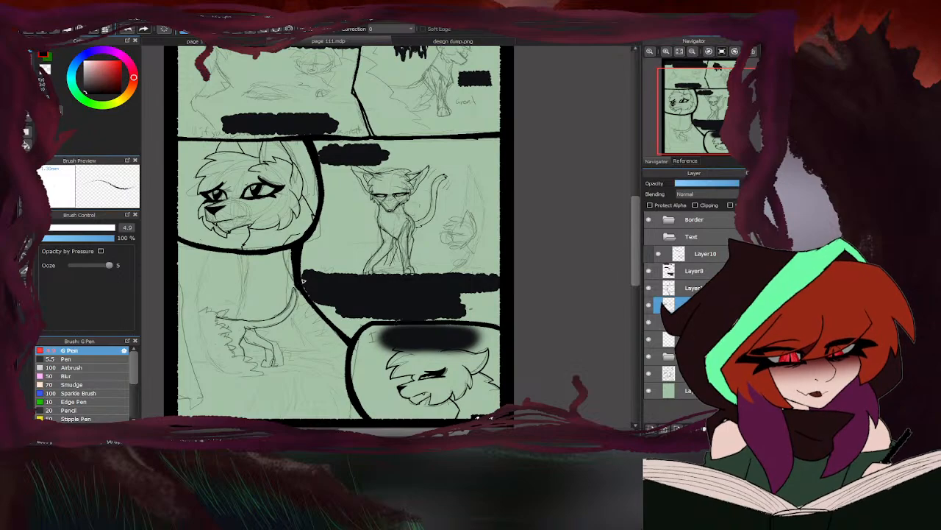
- On Layer14, ink the bumpy outline of the low mound between the paws, with wavy detail lines inside it
scroll(421, 266, up, 4)
scroll(421, 266, up, 3)
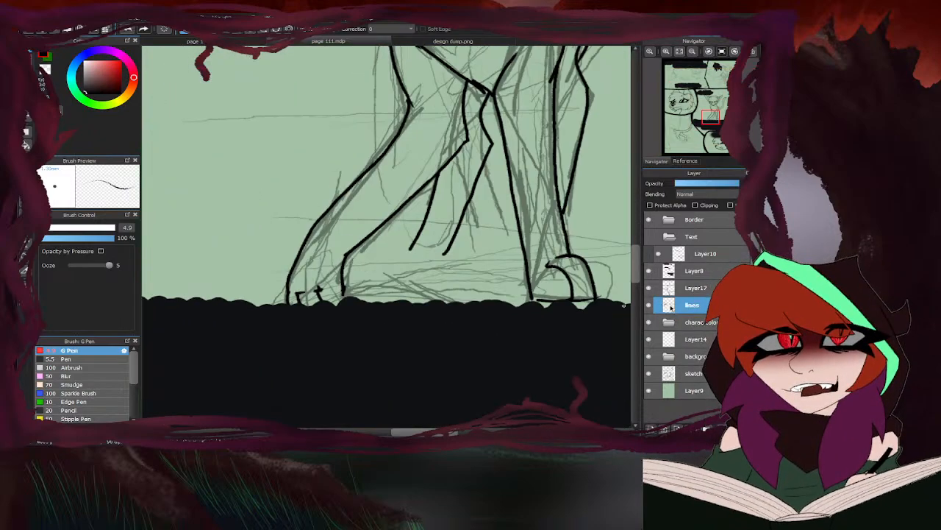
click(671, 339)
mouse_move(400, 254)
mouse_down()
mouse_move(473, 255)
mouse_move(517, 278)
mouse_move(538, 303)
mouse_up()
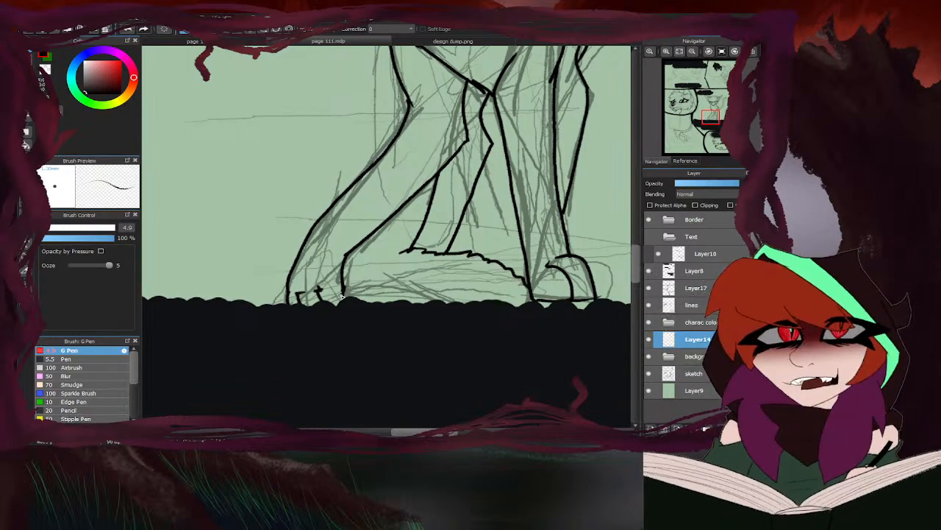
mouse_move(343, 294)
mouse_down()
mouse_move(324, 299)
mouse_move(375, 273)
mouse_move(439, 296)
mouse_up()
drag(392, 257, 362, 275)
drag(445, 266, 477, 293)
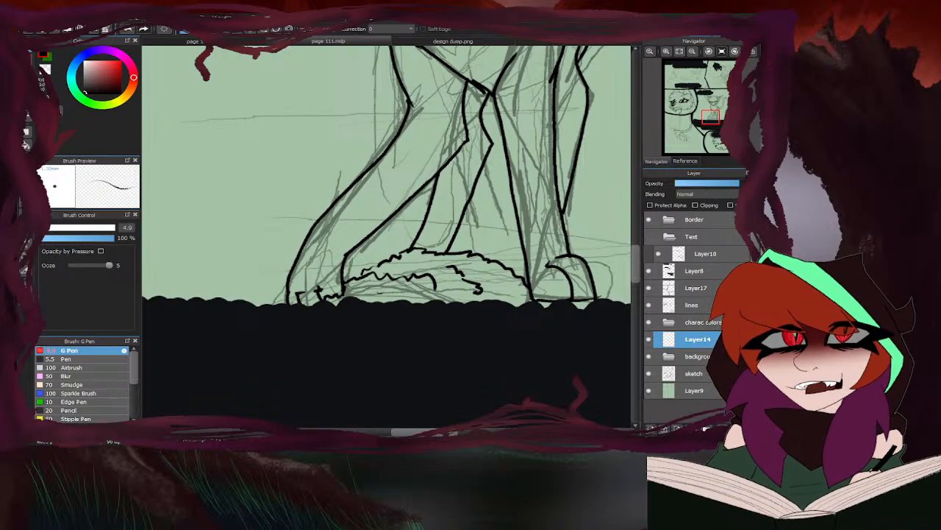
scroll(387, 288, down, 5)
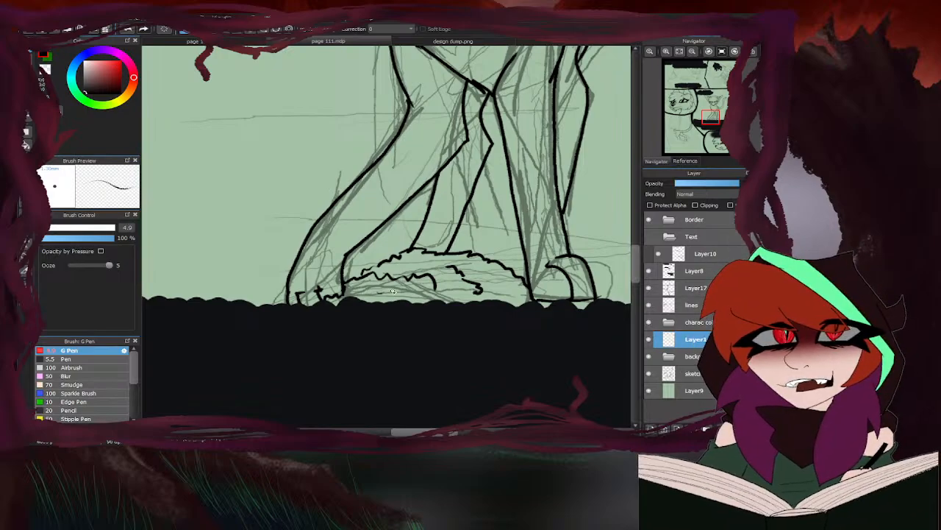
scroll(395, 307, up, 5)
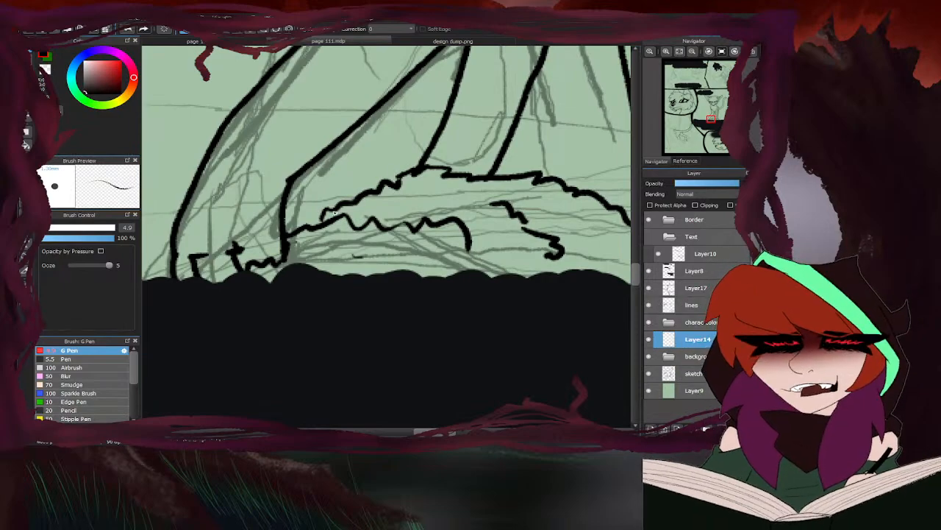
scroll(355, 285, down, 5)
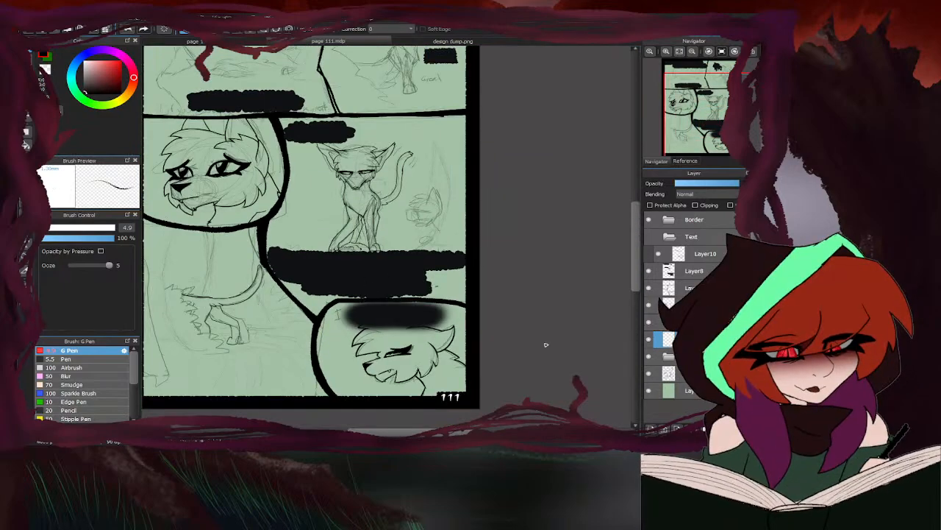
- Try to ink the muzzle outline of the sketched head beside the sitting character on the lines layer
scroll(407, 178, up, 3)
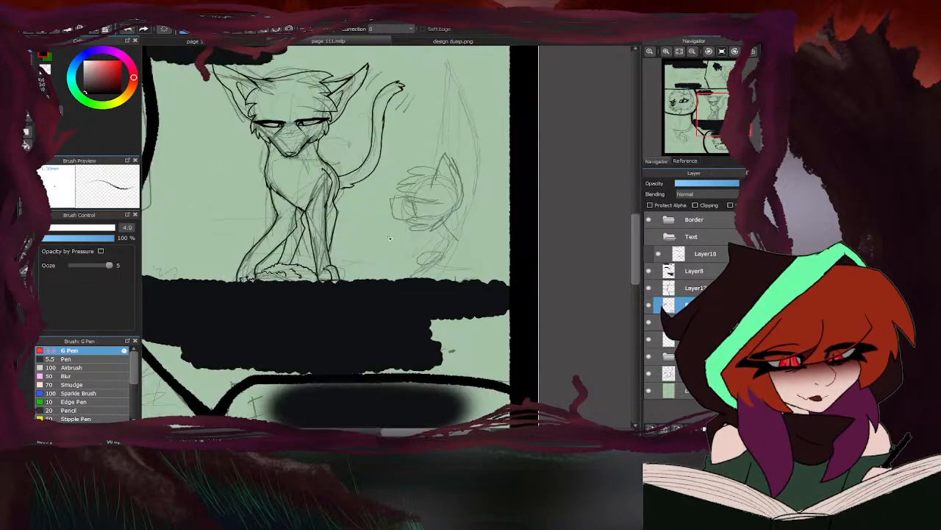
scroll(389, 240, down, 5)
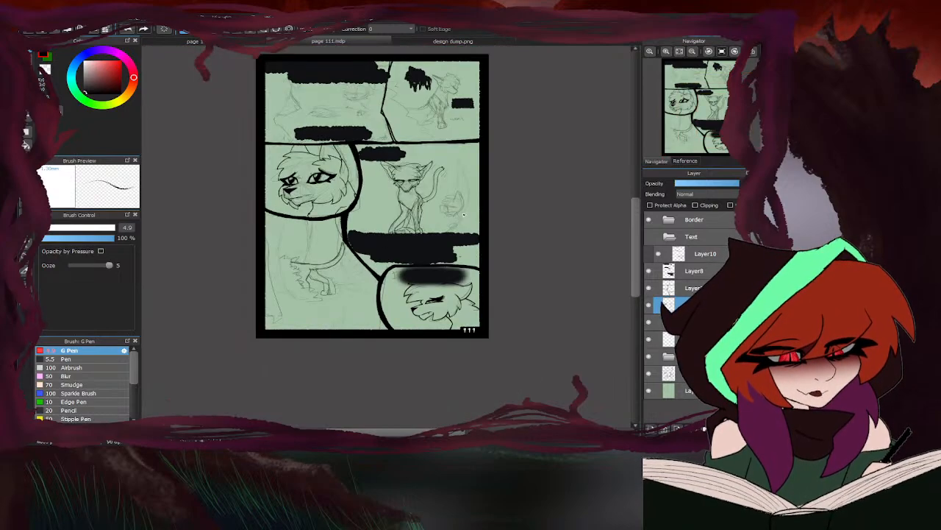
scroll(462, 214, up, 5)
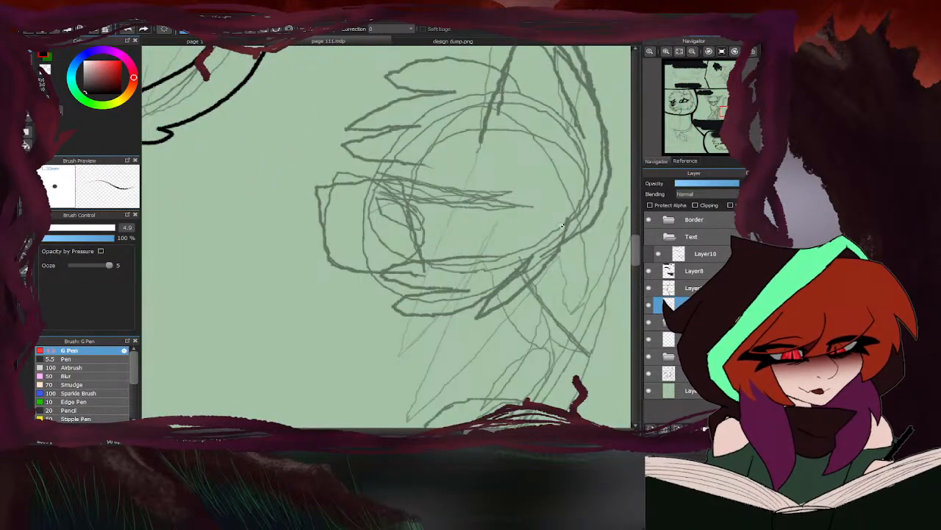
scroll(581, 246, down, 3)
scroll(489, 231, up, 2)
scroll(372, 267, up, 2)
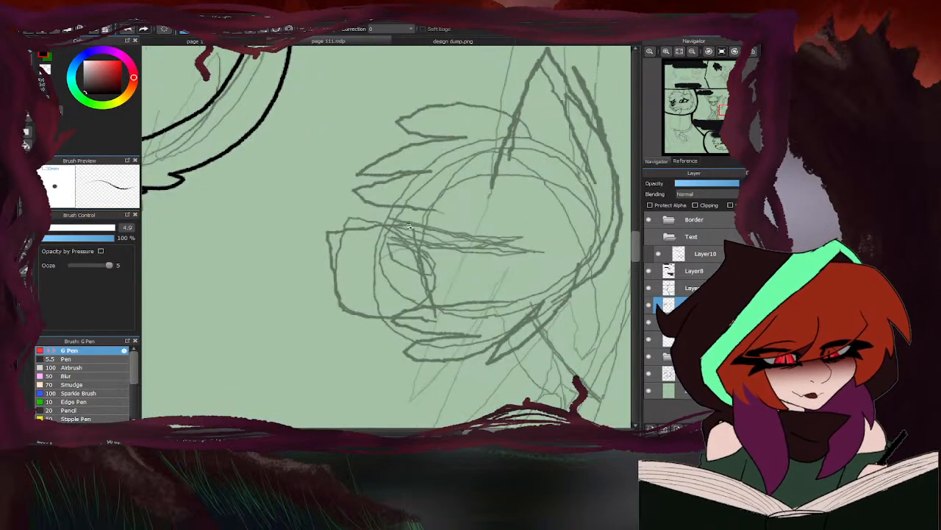
mouse_move(440, 209)
mouse_down()
mouse_move(413, 220)
mouse_move(410, 237)
mouse_move(339, 244)
mouse_move(339, 278)
mouse_up()
scroll(339, 278, down, 3)
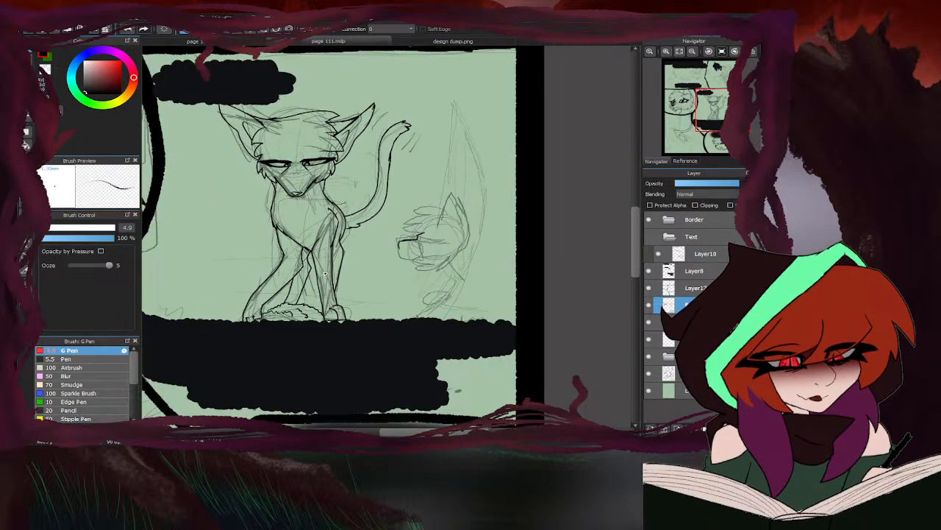
scroll(409, 280, up, 3)
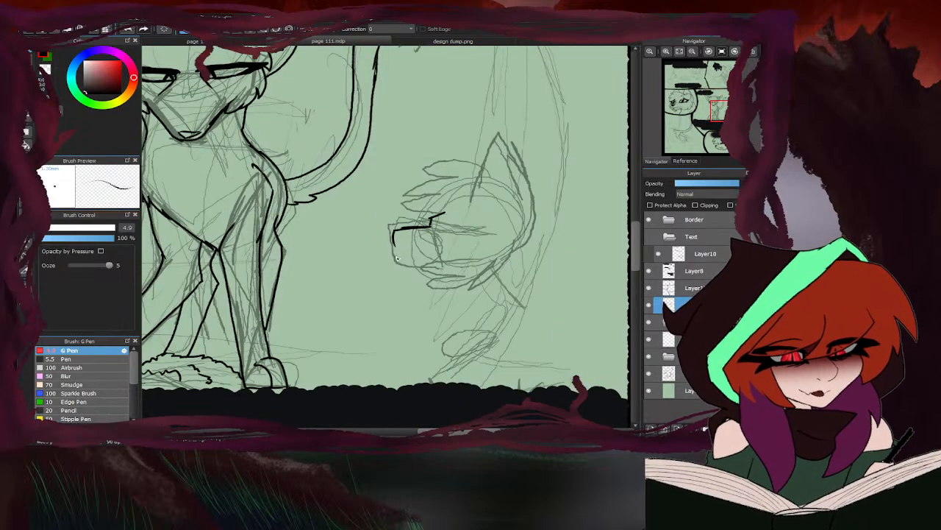
scroll(397, 258, up, 2)
mouse_move(393, 205)
mouse_down()
mouse_move(419, 255)
mouse_move(420, 286)
mouse_up()
scroll(423, 257, down, 3)
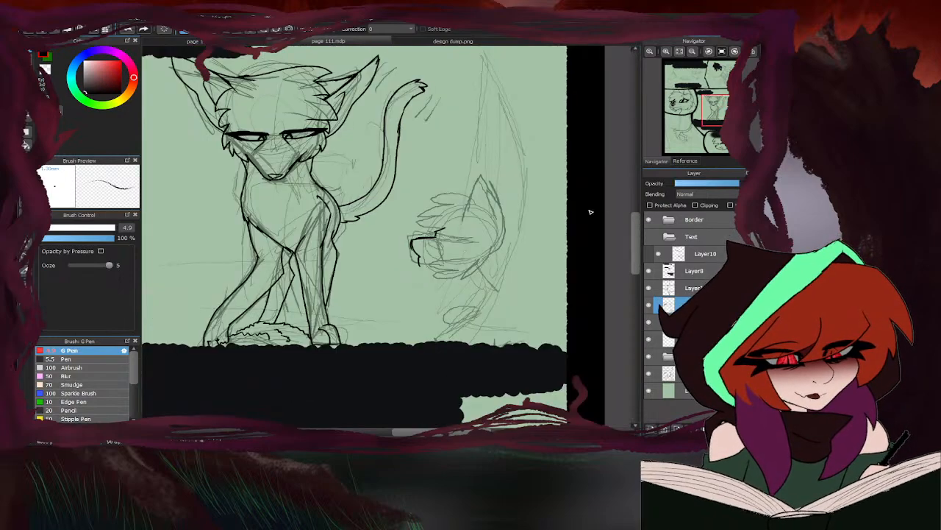
- Enlarge the eraser to size 92 and erase the inked muzzle strokes of the sketched head
key(e)
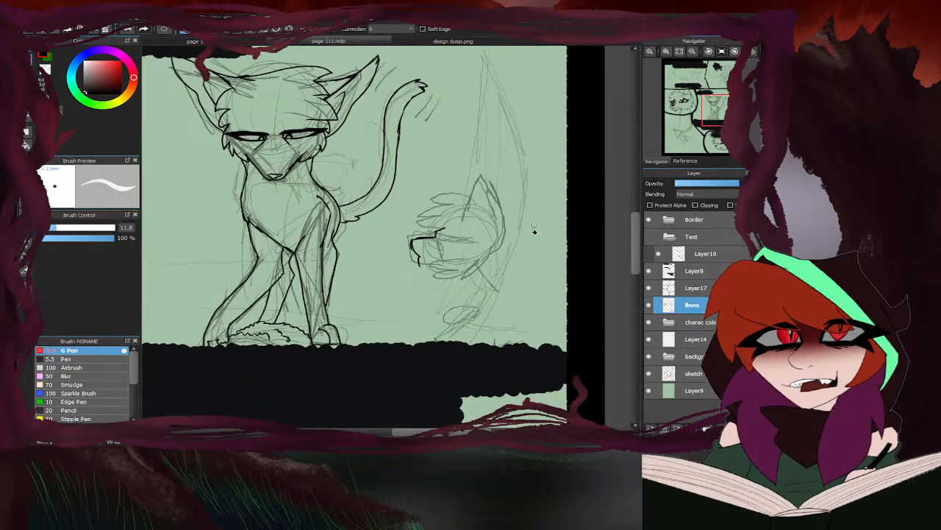
click(105, 229)
drag(432, 248, 419, 254)
scroll(464, 241, down, 4)
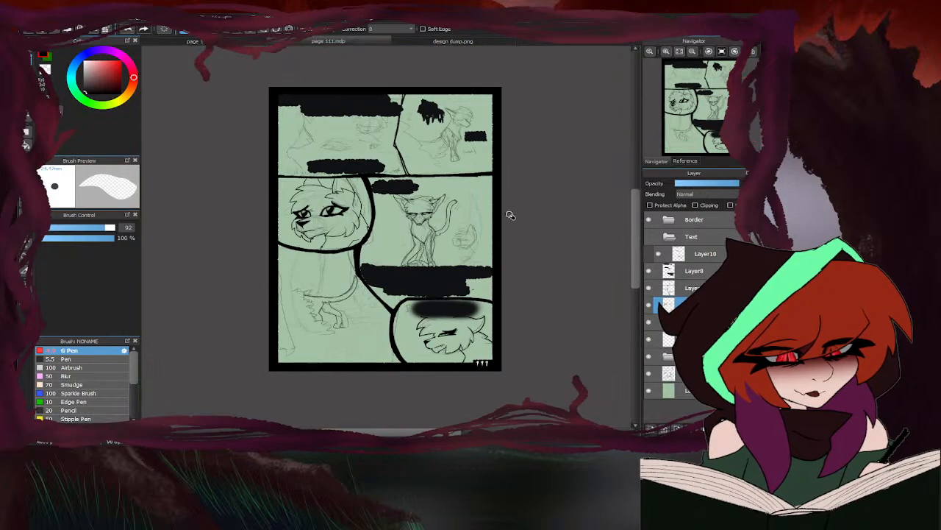
- On the sketch layer, erase the rough head drawing beside the sitting character in the middle-row panel
key(b)
scroll(461, 246, up, 1)
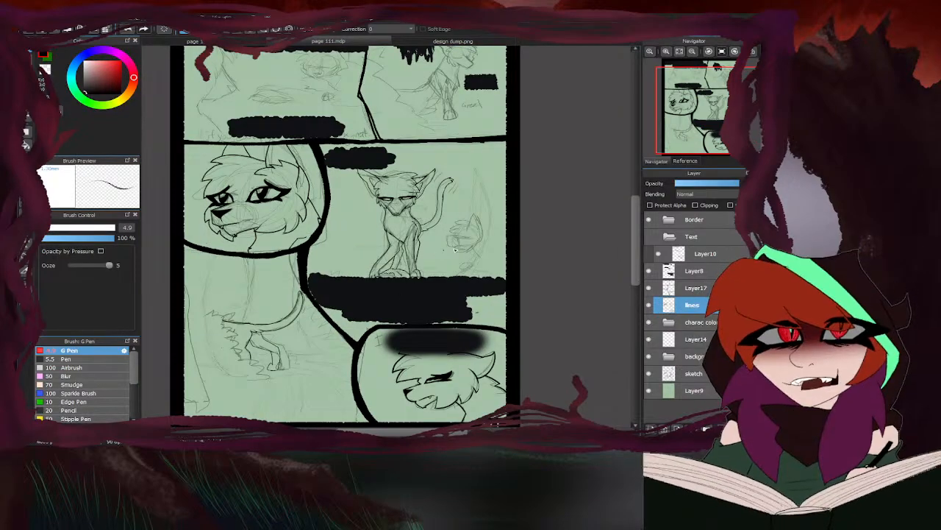
click(692, 374)
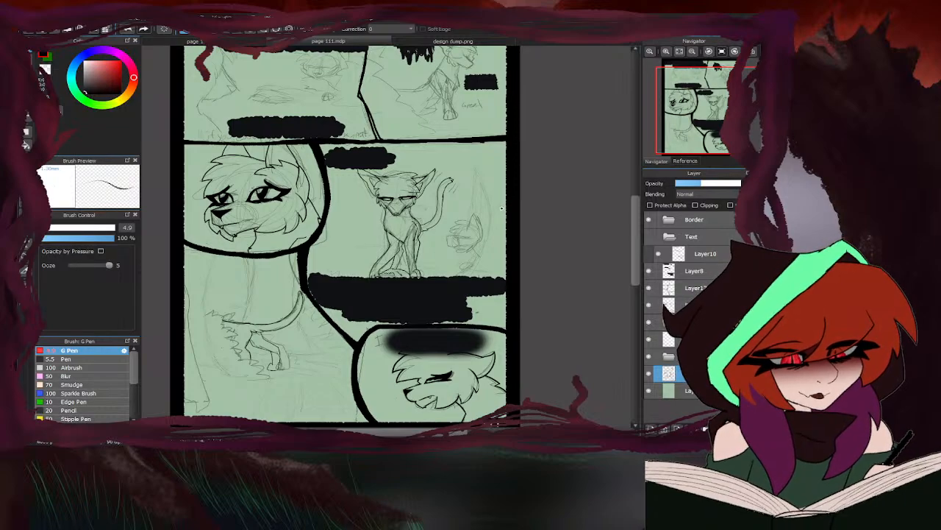
key(e)
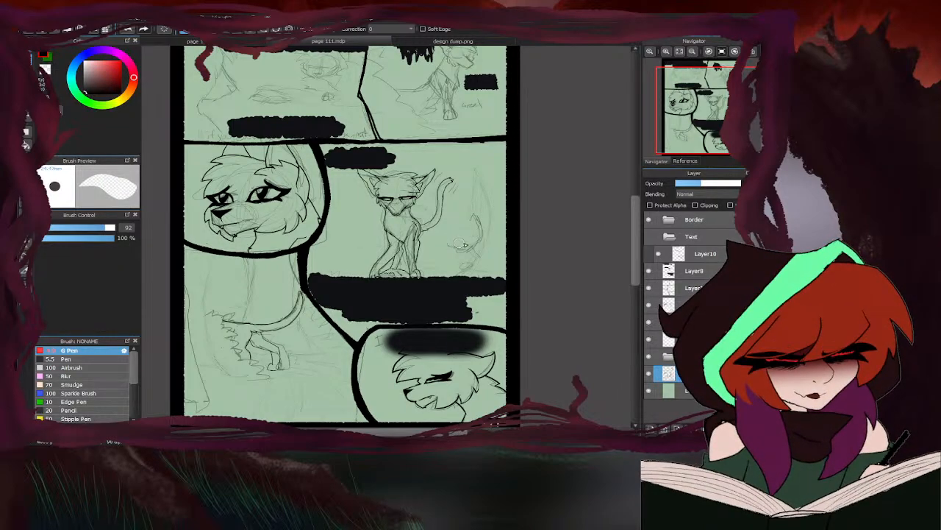
key(b)
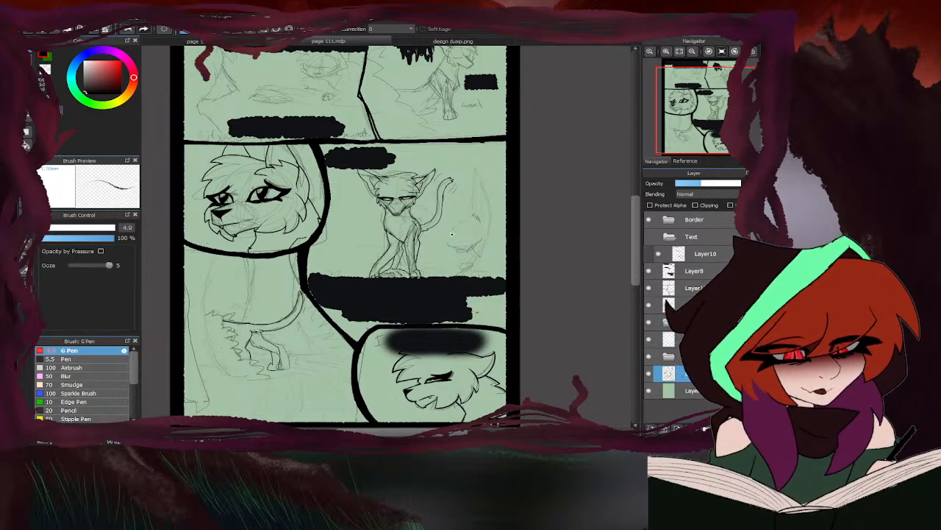
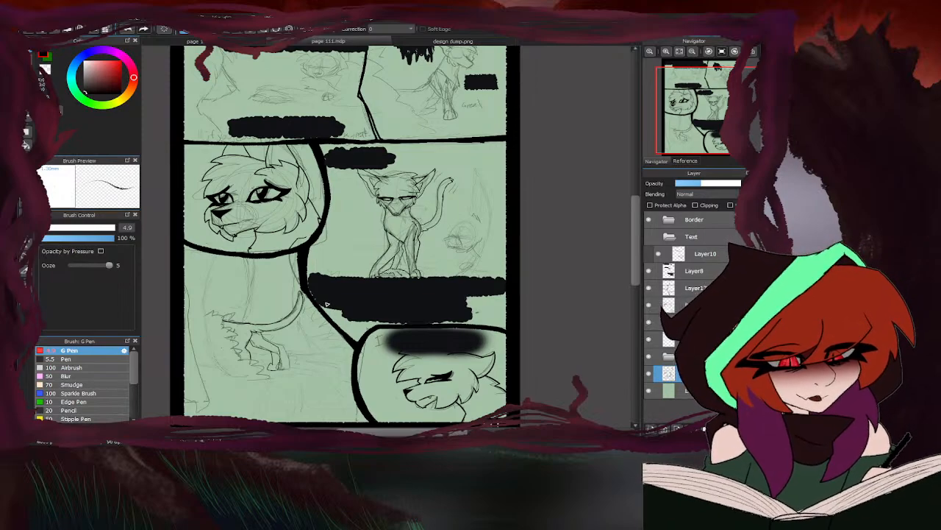
- Try to enlarge and shift the lassoed line art of the sitting character in the middle-row panel on the lines layer
click(695, 303)
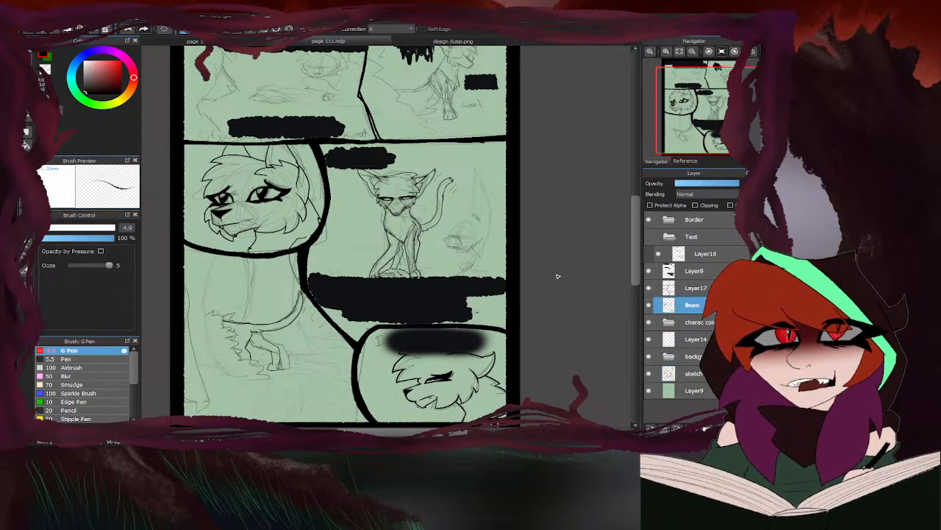
mouse_move(452, 214)
mouse_down()
mouse_move(460, 169)
mouse_move(411, 157)
mouse_move(366, 160)
mouse_move(343, 188)
mouse_move(340, 265)
mouse_move(372, 297)
mouse_move(455, 274)
mouse_up()
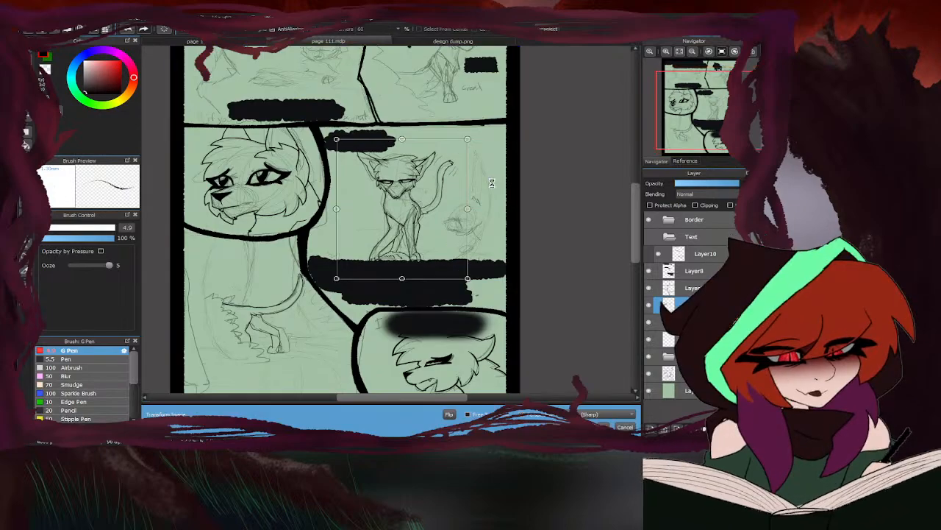
key(ctrl+t)
drag(387, 212, 399, 208)
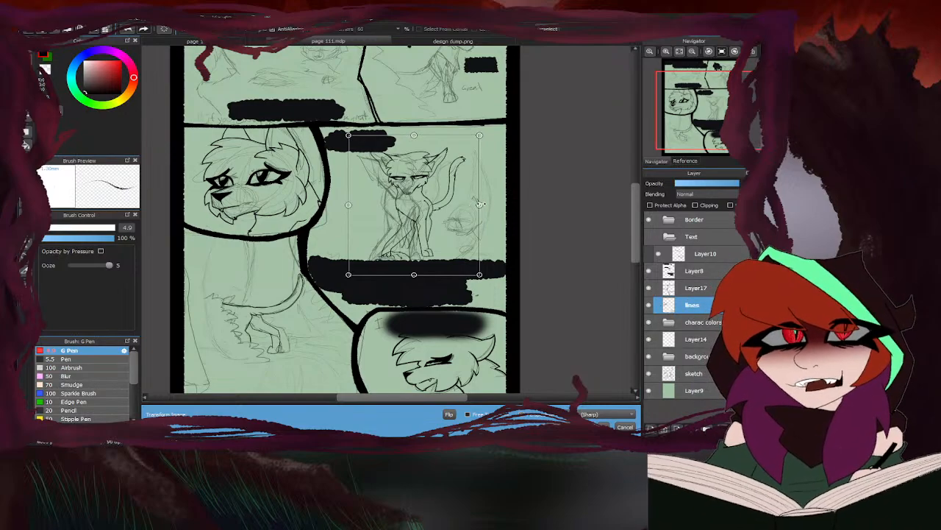
drag(481, 205, 497, 205)
drag(497, 273, 499, 276)
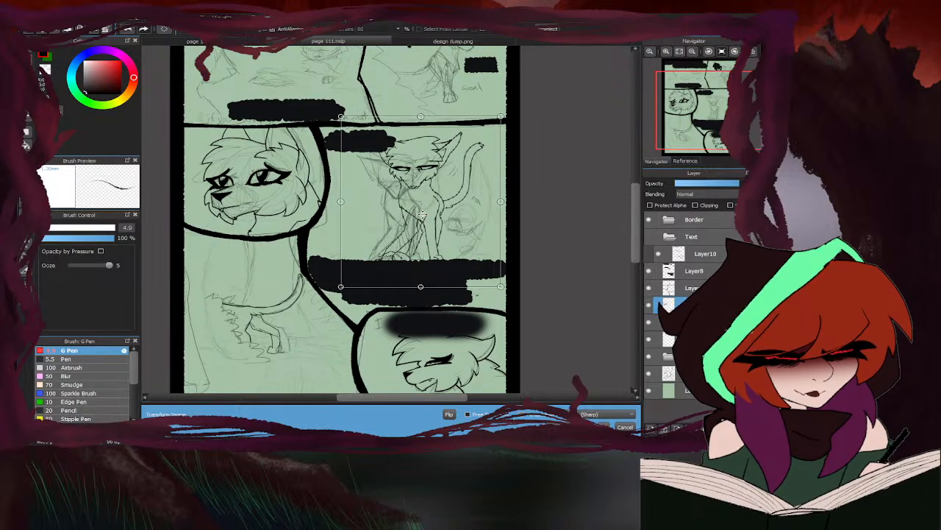
drag(414, 218, 421, 215)
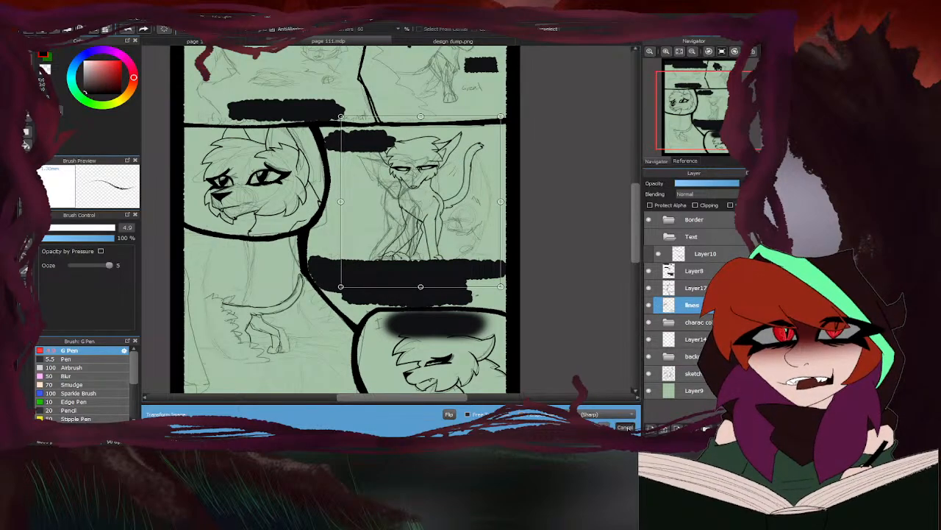
click(622, 396)
key(ctrl+d)
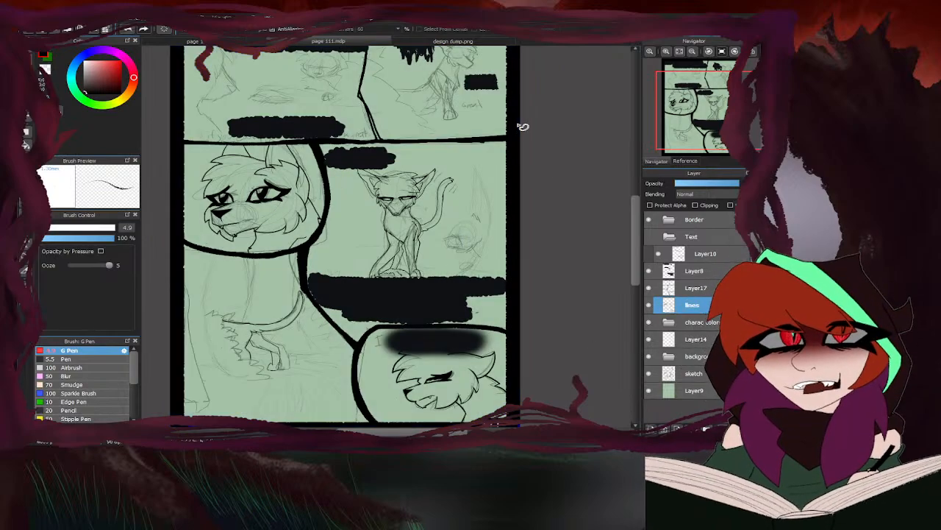
key(b)
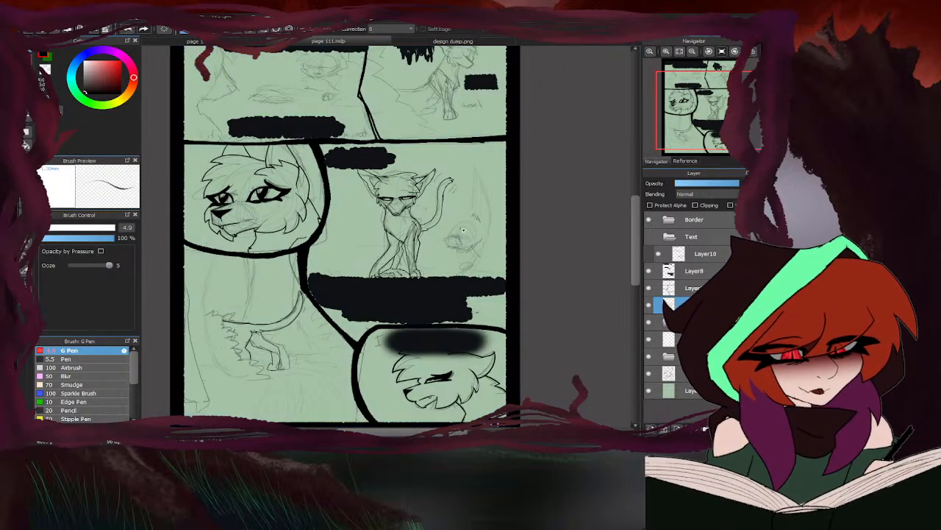
mouse_move(465, 220)
mouse_down()
mouse_move(449, 209)
mouse_move(455, 224)
mouse_up()
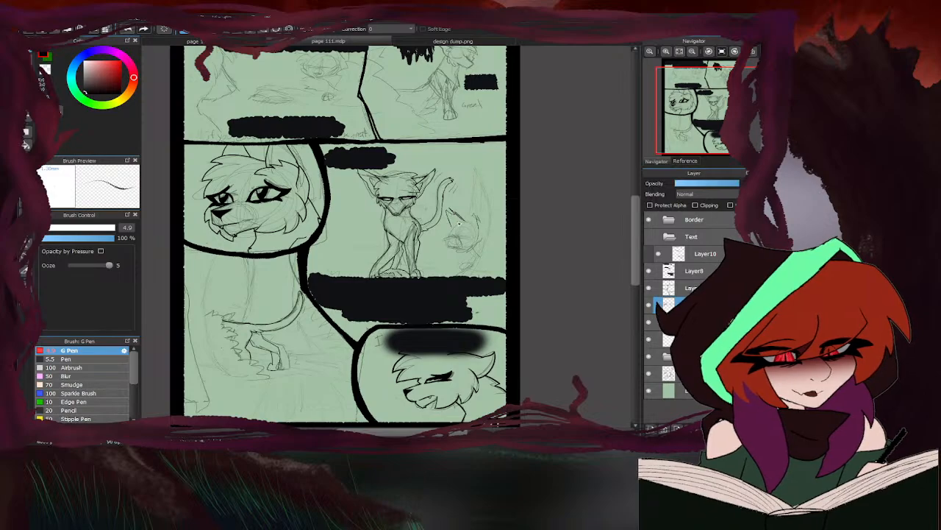
key(ctrl+z)
key(ctrl+z)
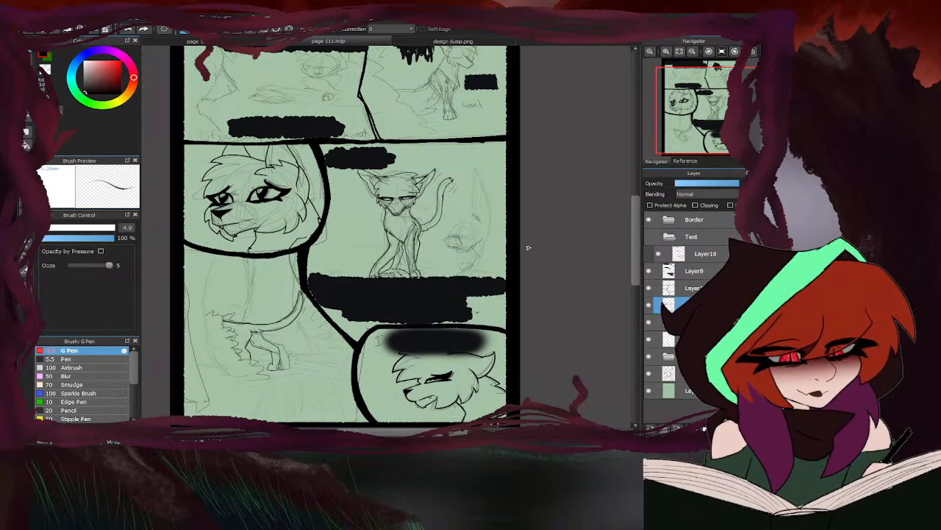
- On the sketch layer, redraw the eared head beside the sitting character, with its lower body and a tall pointed shape behind it
click(698, 376)
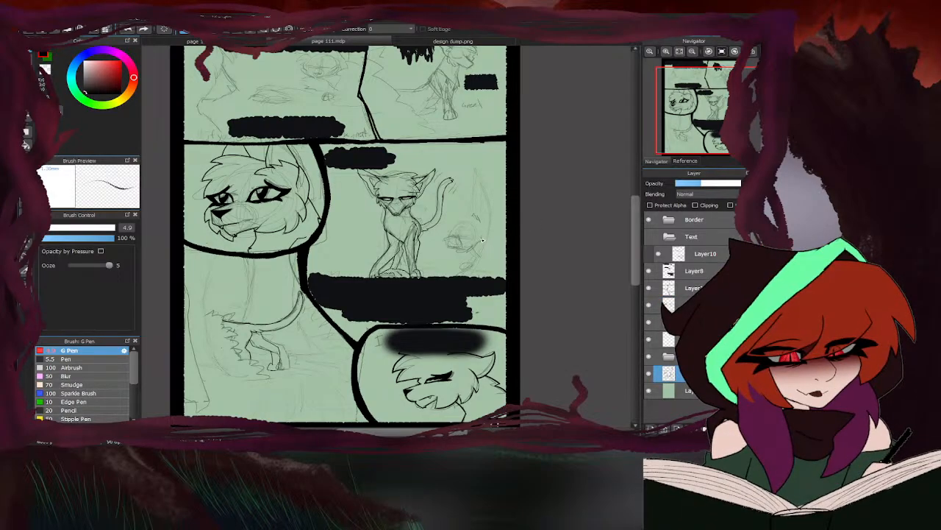
mouse_move(475, 211)
mouse_down()
mouse_move(481, 234)
mouse_move(464, 222)
mouse_up()
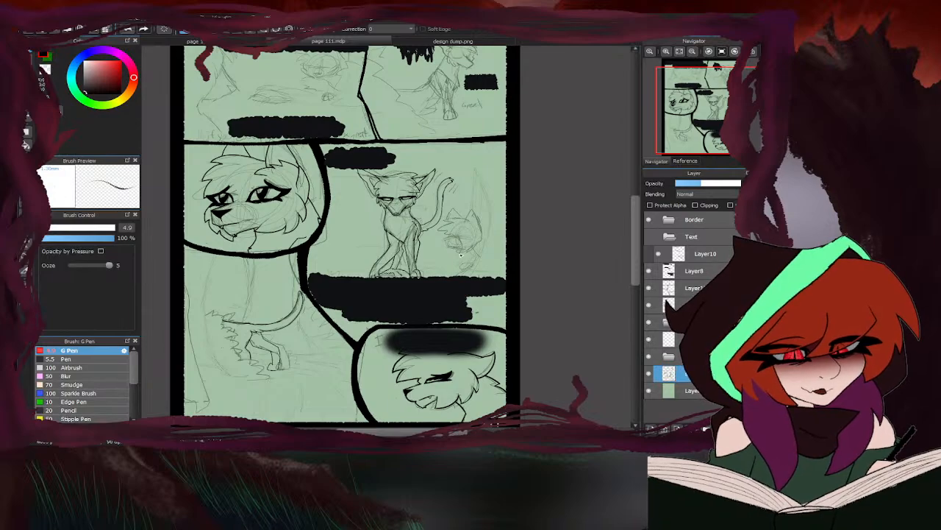
drag(470, 253, 479, 238)
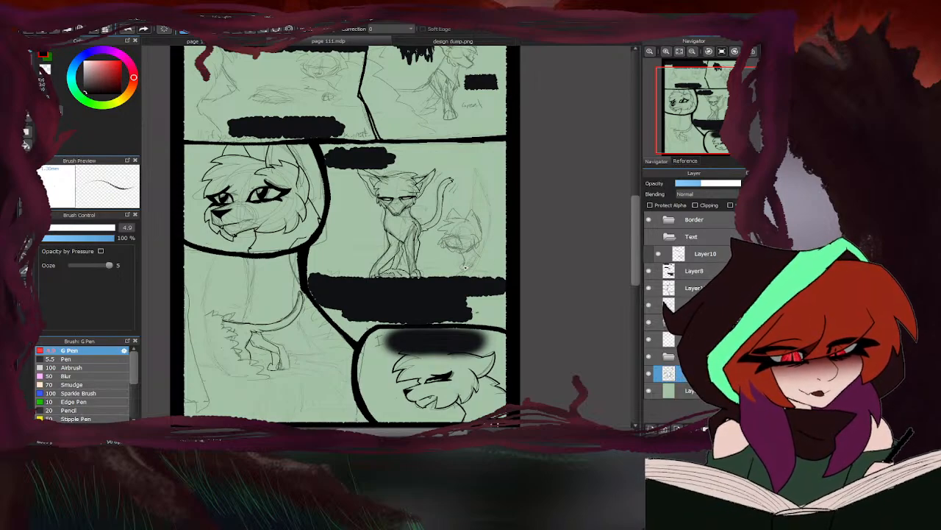
drag(478, 248, 498, 268)
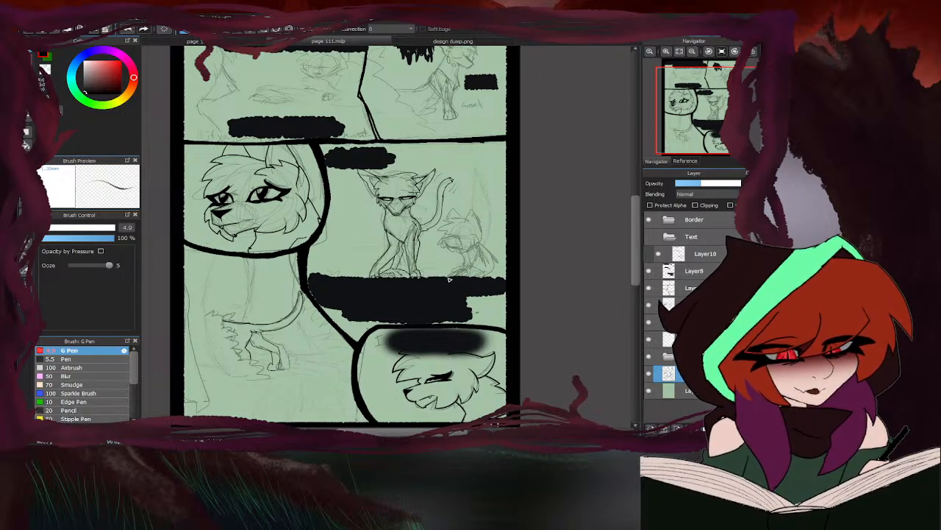
mouse_move(478, 260)
mouse_down()
mouse_move(495, 228)
mouse_move(472, 165)
mouse_move(492, 219)
mouse_move(468, 186)
mouse_move(453, 211)
mouse_move(455, 192)
mouse_move(501, 175)
mouse_move(464, 186)
mouse_move(487, 228)
mouse_up()
mouse_move(471, 196)
mouse_down()
mouse_move(493, 272)
mouse_move(497, 263)
mouse_up()
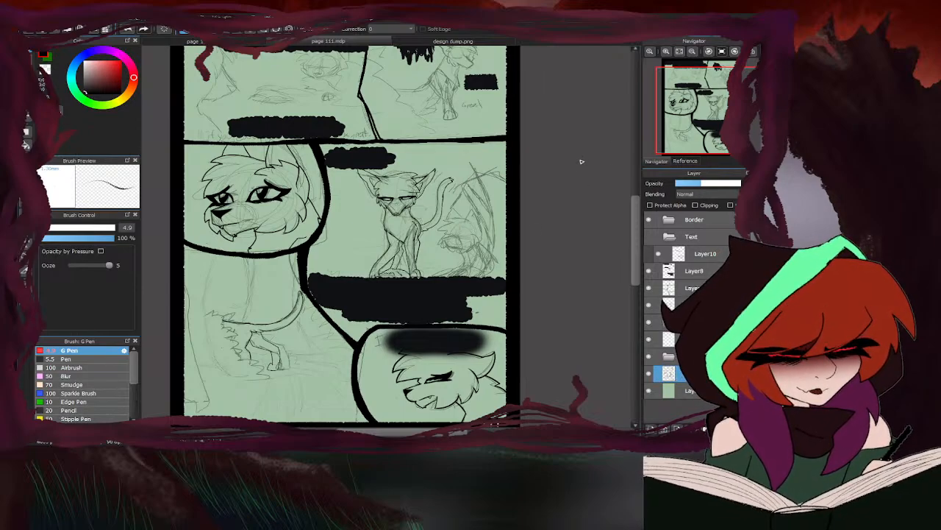
- Erase the crossing lines inside the tall shape behind the new head sketch, and rough in fur on the head
key(e)
mouse_move(486, 194)
mouse_down()
mouse_move(477, 187)
mouse_move(490, 239)
mouse_move(494, 215)
mouse_up()
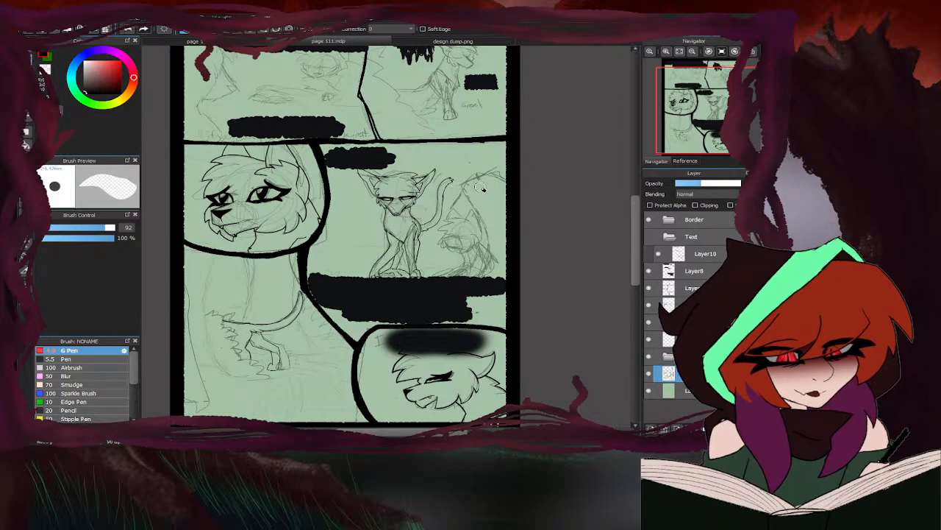
key(b)
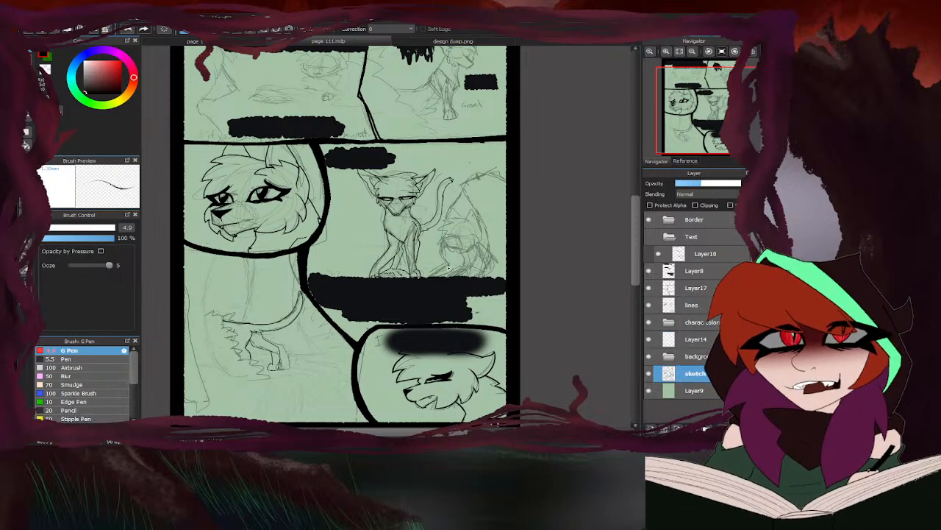
scroll(387, 229, down, 3)
scroll(316, 276, up, 2)
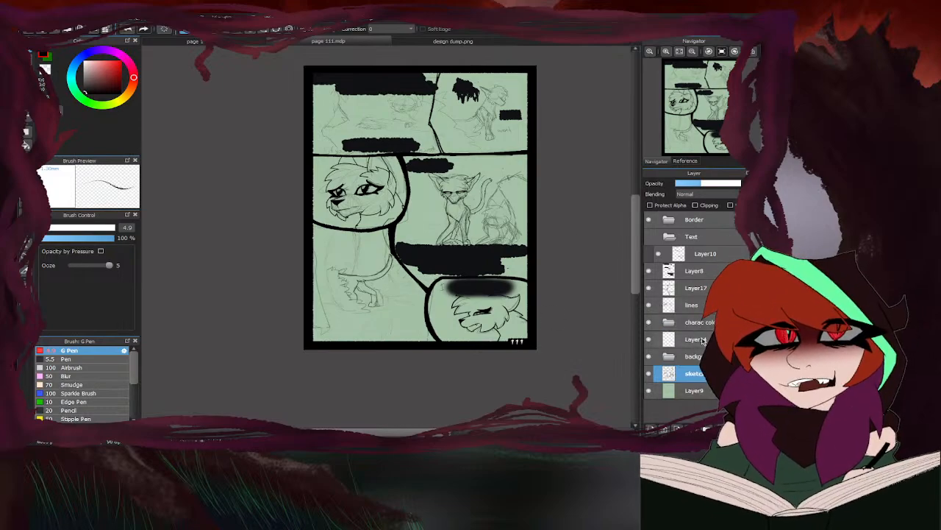
- On Layer14, ink the upper spiky fur edge in front of the thin tail in the lower-left panel
click(695, 304)
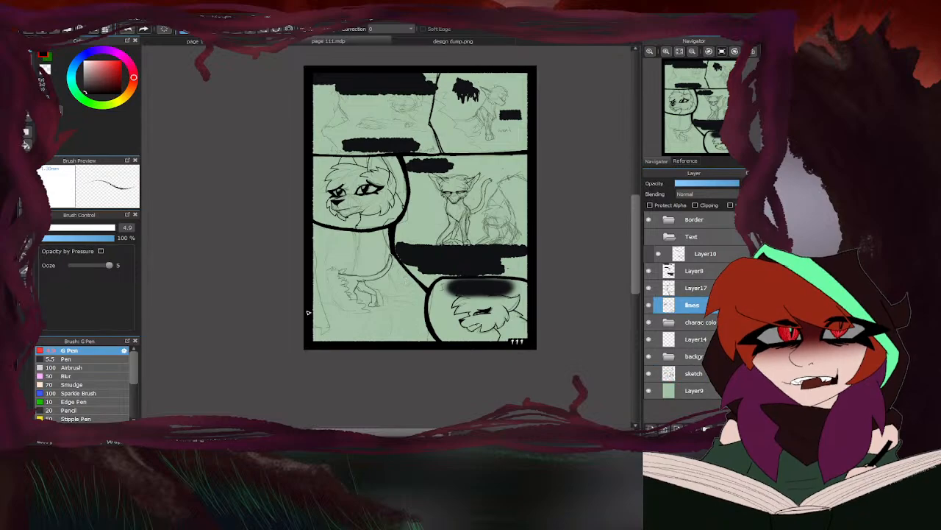
scroll(333, 267, up, 5)
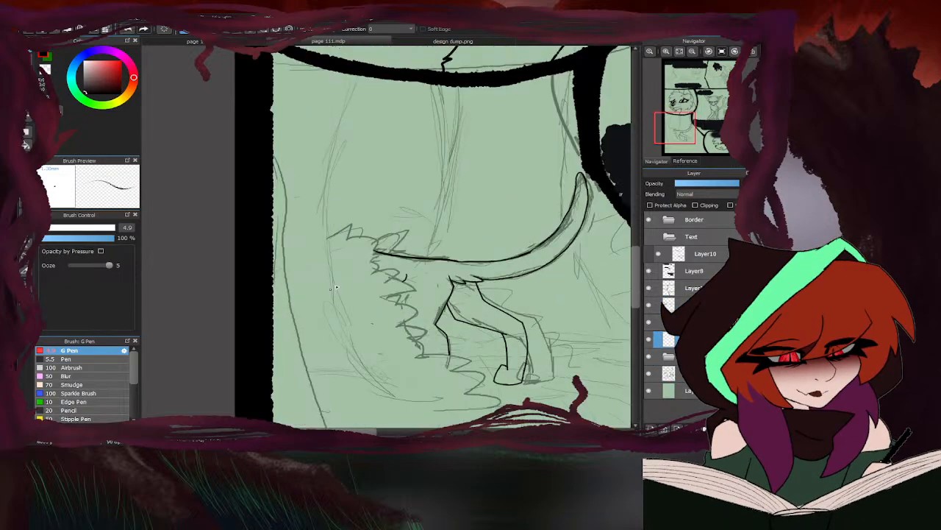
mouse_move(320, 235)
mouse_down()
mouse_move(337, 218)
mouse_move(380, 214)
mouse_move(366, 238)
mouse_move(430, 236)
mouse_move(418, 247)
mouse_move(437, 260)
mouse_move(421, 270)
mouse_move(466, 321)
mouse_move(457, 323)
mouse_move(517, 356)
mouse_move(432, 375)
mouse_up()
scroll(405, 278, down, 2)
scroll(397, 250, down, 2)
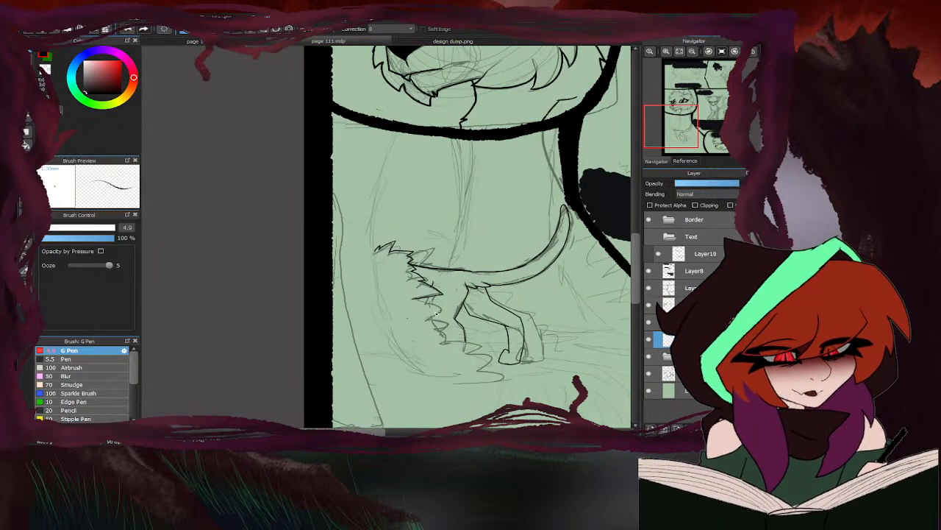
scroll(412, 265, up, 3)
mouse_move(430, 262)
mouse_down()
mouse_move(442, 269)
mouse_move(447, 318)
mouse_move(462, 316)
mouse_move(501, 355)
mouse_move(486, 377)
mouse_up()
scroll(410, 246, down, 3)
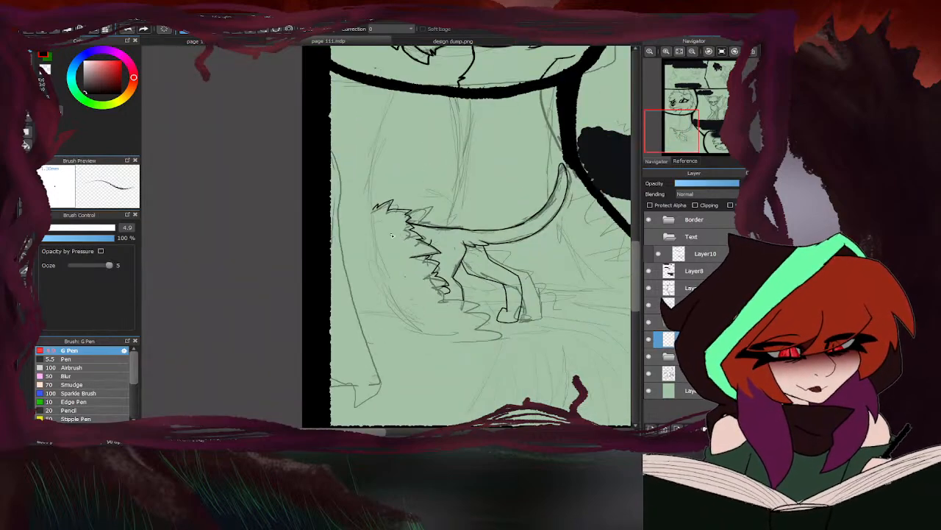
- Continue the spiky fur edge downward past the hind leg, ending it in a pointed tip
scroll(462, 311, up, 3)
mouse_move(412, 243)
mouse_down()
mouse_move(412, 271)
mouse_move(461, 259)
mouse_move(459, 280)
mouse_move(520, 279)
mouse_move(514, 322)
mouse_up()
scroll(530, 294, down, 2)
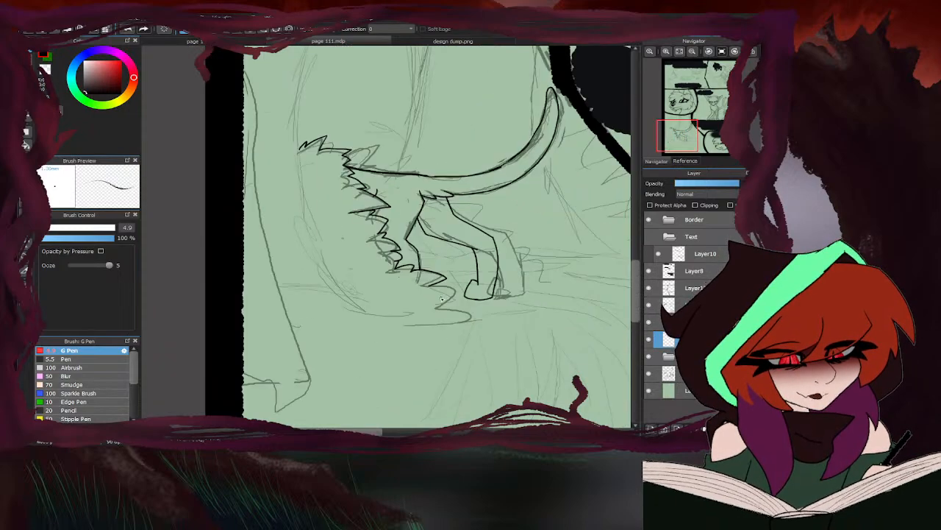
scroll(441, 298, up, 3)
mouse_move(415, 266)
mouse_down()
mouse_move(453, 262)
mouse_move(442, 278)
mouse_move(477, 289)
mouse_move(448, 309)
mouse_move(517, 354)
mouse_move(403, 365)
mouse_up()
scroll(356, 355, down, 2)
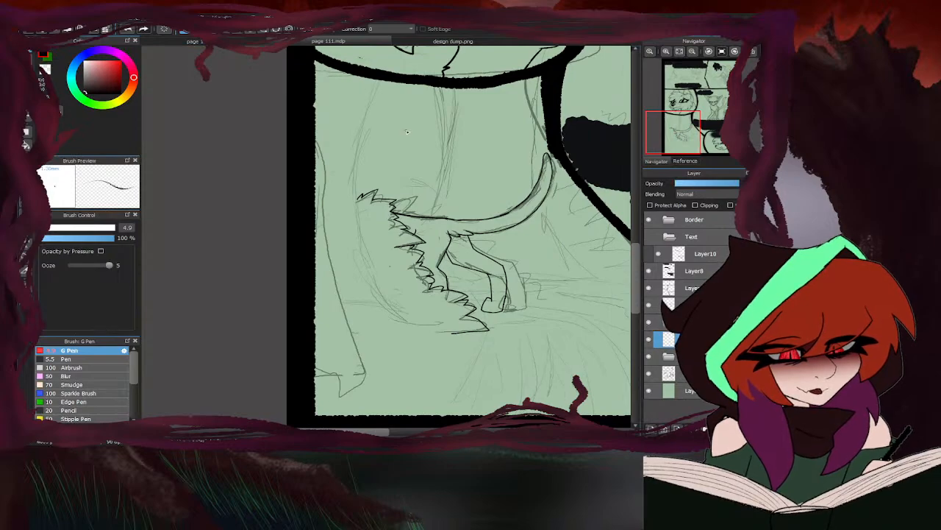
- Ink the long curve from the panel's upper border to the fur tip, its lower edge, and the outer contour along the panel's side border
mouse_move(363, 73)
mouse_down()
mouse_move(358, 179)
mouse_move(370, 252)
mouse_move(399, 312)
mouse_move(472, 348)
mouse_move(394, 339)
mouse_move(362, 324)
mouse_move(414, 316)
mouse_move(392, 314)
mouse_up()
scroll(462, 336, up, 2)
scroll(441, 327, down, 2)
mouse_move(352, 70)
mouse_down()
mouse_move(367, 129)
mouse_move(360, 230)
mouse_move(389, 362)
mouse_move(354, 417)
mouse_up()
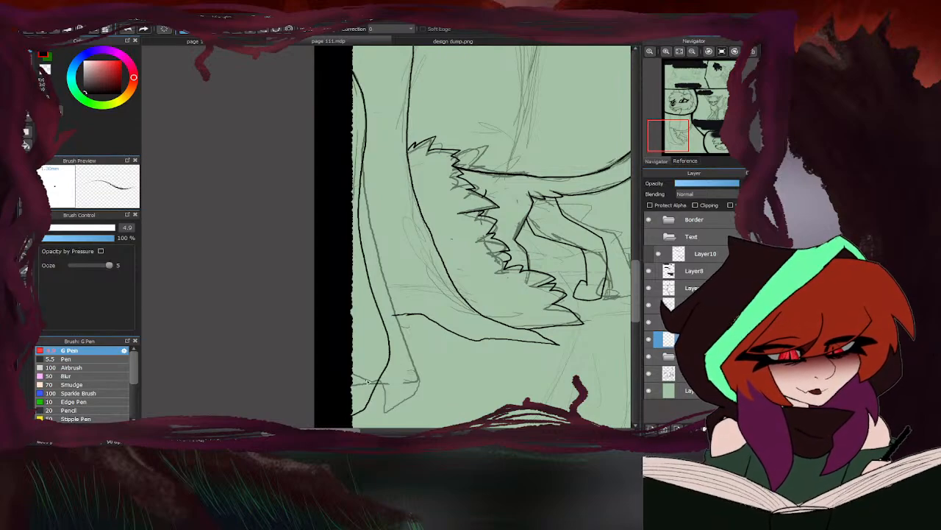
scroll(407, 316, up, 2)
drag(408, 313, 356, 311)
scroll(303, 324, down, 5)
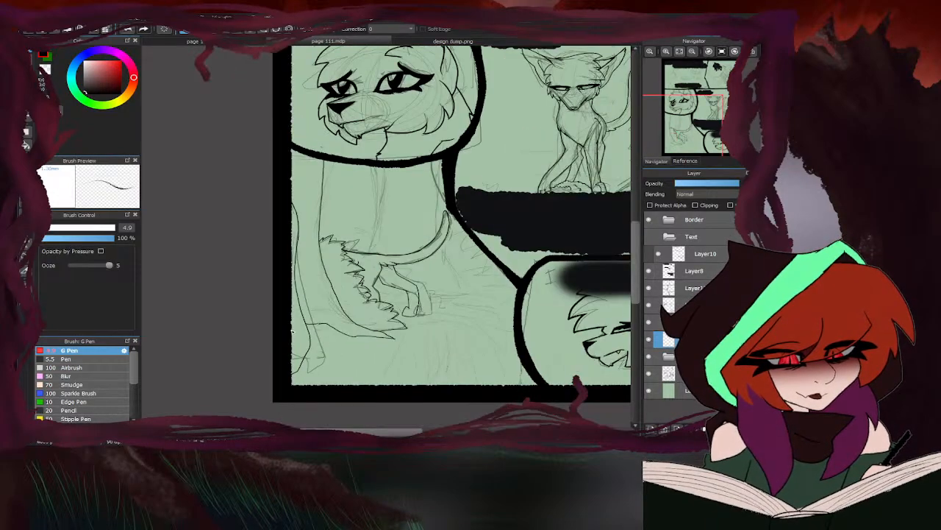
- Ink the two remaining vertical contours below the head bubble, flaring the outer one to a point and returning it behind the hind leg
scroll(356, 209, up, 3)
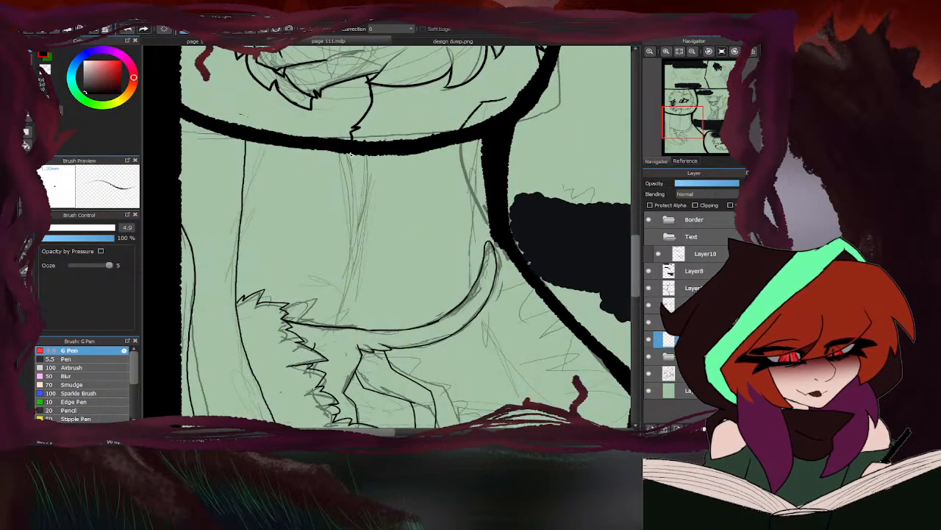
mouse_move(339, 151)
mouse_down()
mouse_move(361, 208)
mouse_move(338, 325)
mouse_up()
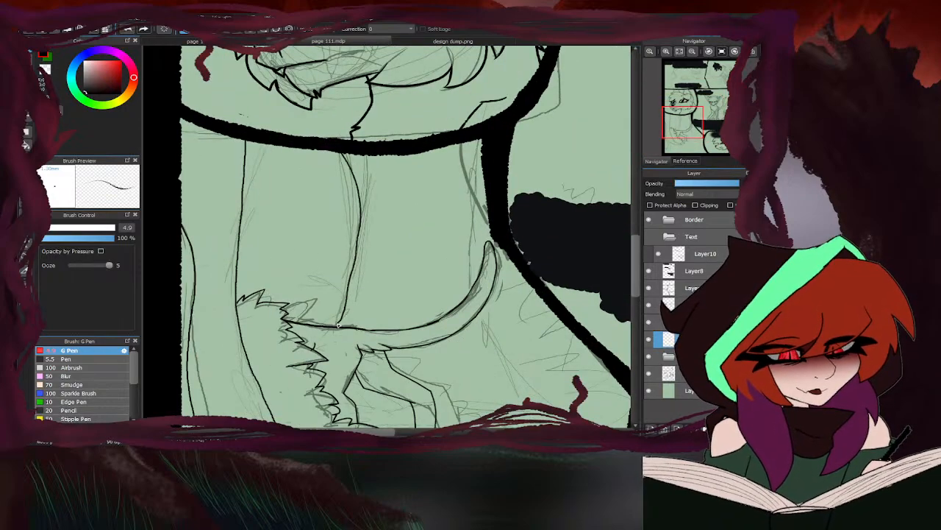
scroll(334, 325, down, 1)
scroll(403, 357, up, 1)
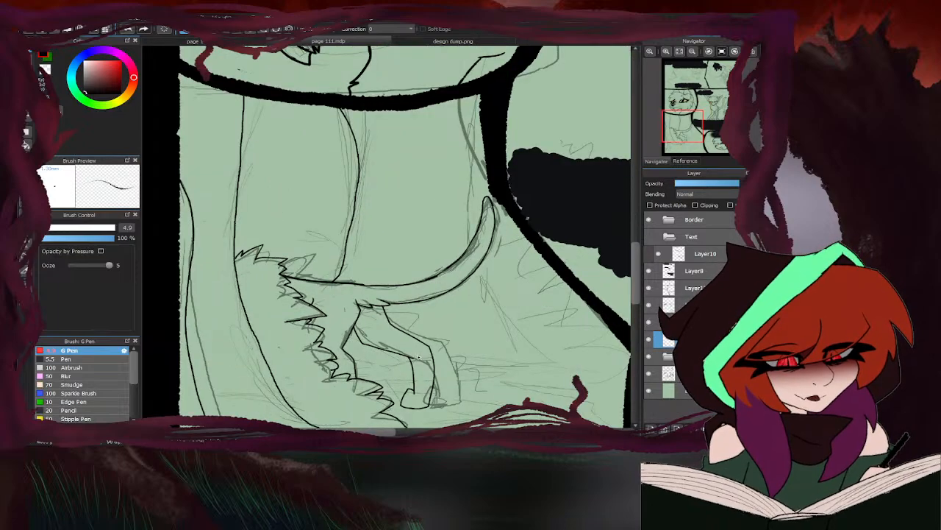
mouse_move(479, 97)
mouse_down()
mouse_move(467, 270)
mouse_move(484, 316)
mouse_move(533, 343)
mouse_up()
drag(601, 370, 445, 340)
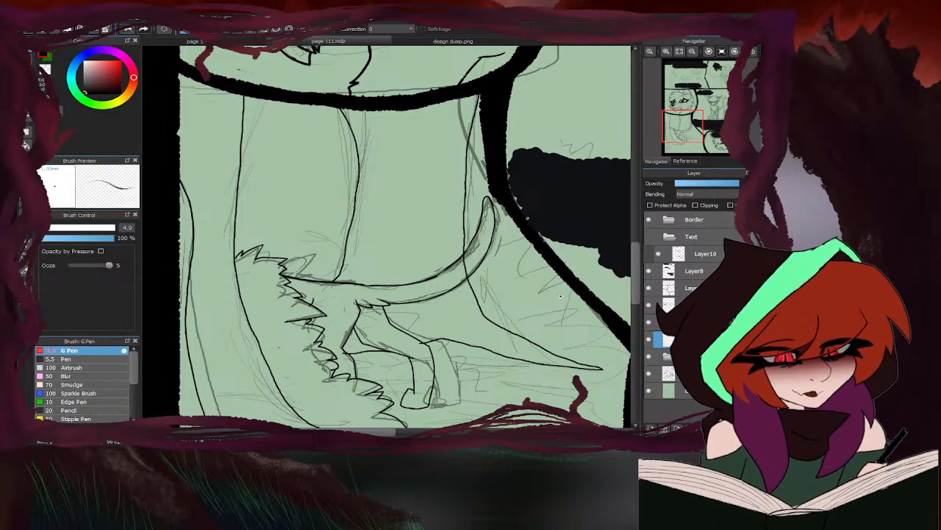
- Erase the overlapping ink where the new contours cross the hind leg and the curved tail
key(e)
scroll(434, 342, up, 4)
drag(396, 353, 386, 350)
scroll(368, 335, down, 5)
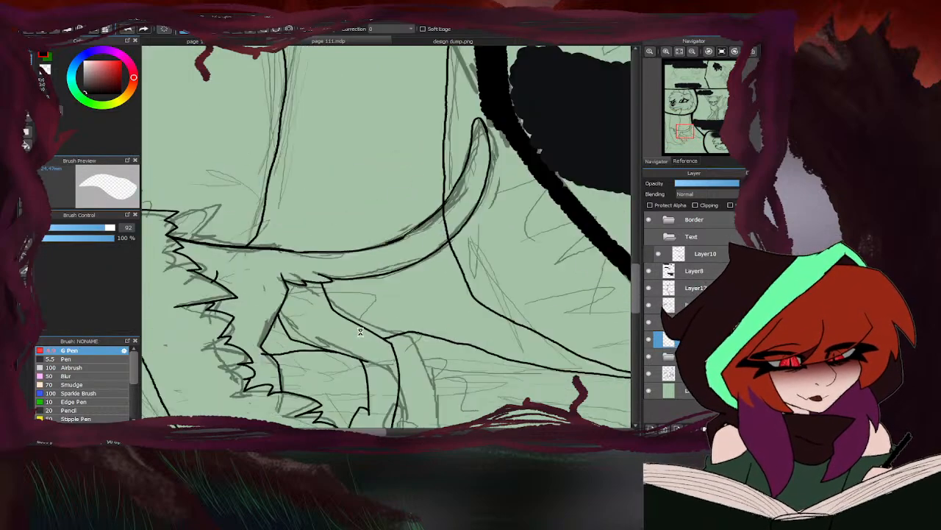
key(b)
key(e)
key(b)
key(e)
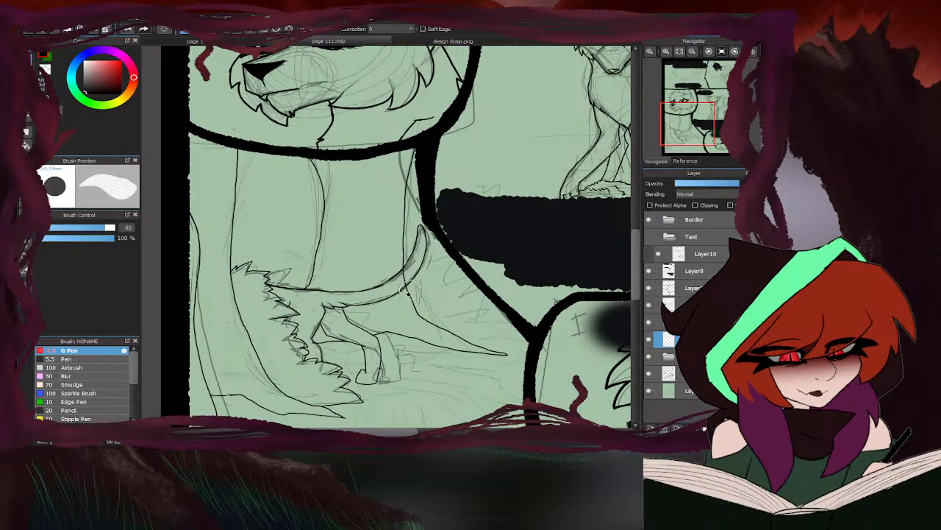
scroll(412, 276, up, 3)
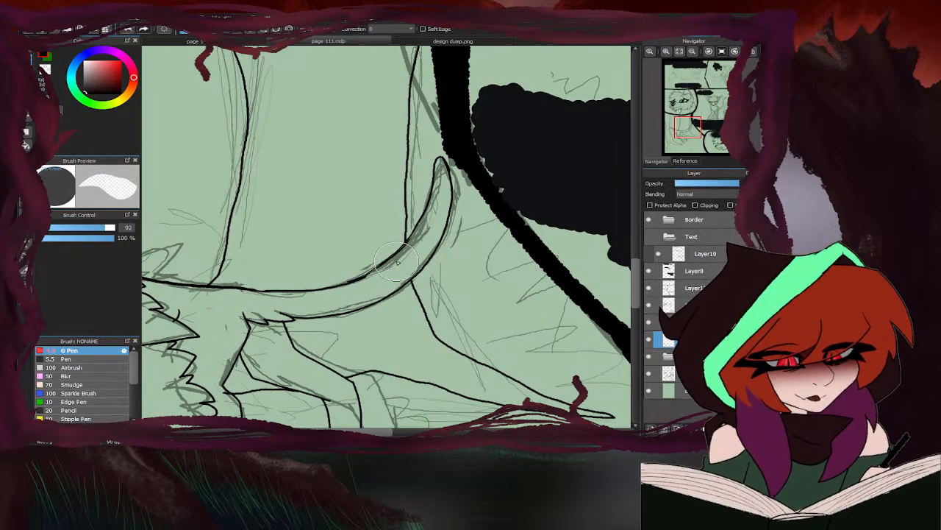
scroll(536, 235, down, 3)
key(b)
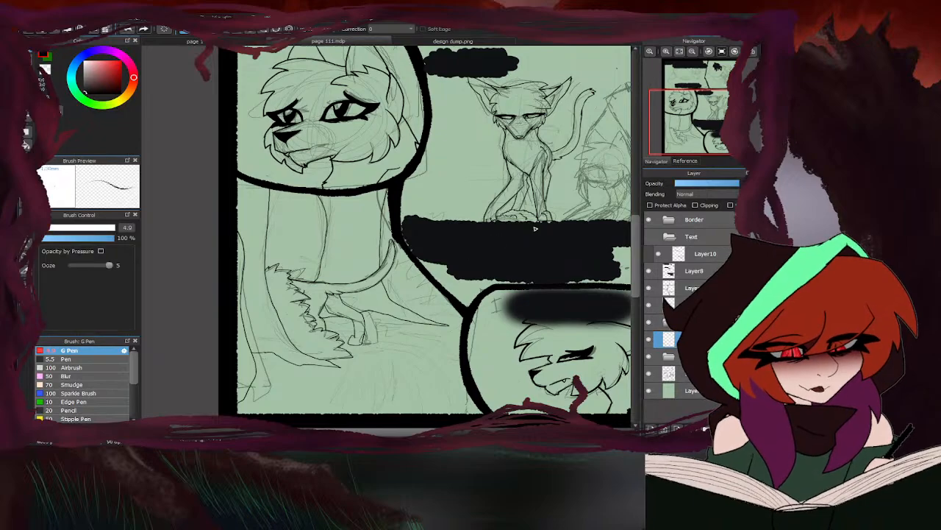
- Ink a jagged fur edge from the curved tail down to the diagonal panel border
scroll(374, 267, up, 3)
mouse_move(380, 243)
mouse_down()
mouse_move(405, 251)
mouse_move(389, 277)
mouse_move(468, 300)
mouse_move(447, 315)
mouse_move(476, 319)
mouse_move(472, 347)
mouse_move(569, 395)
mouse_up()
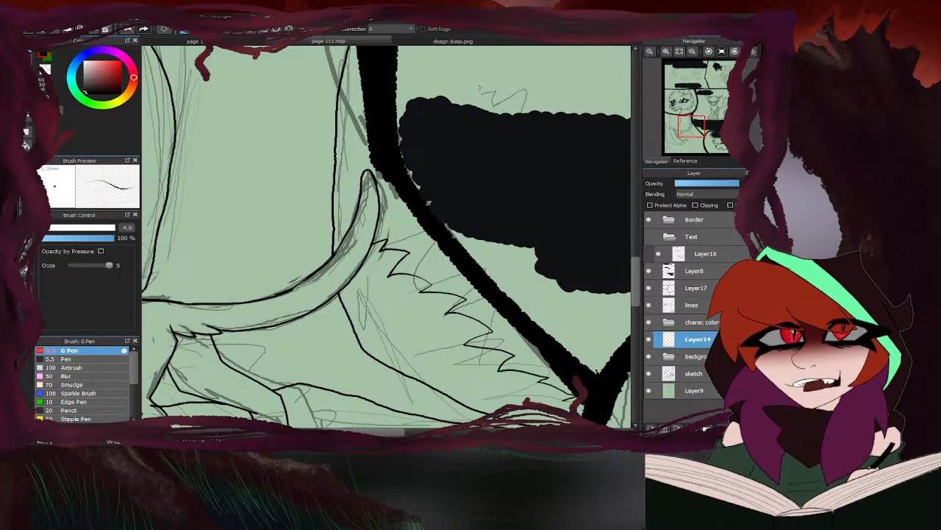
scroll(500, 245, down, 2)
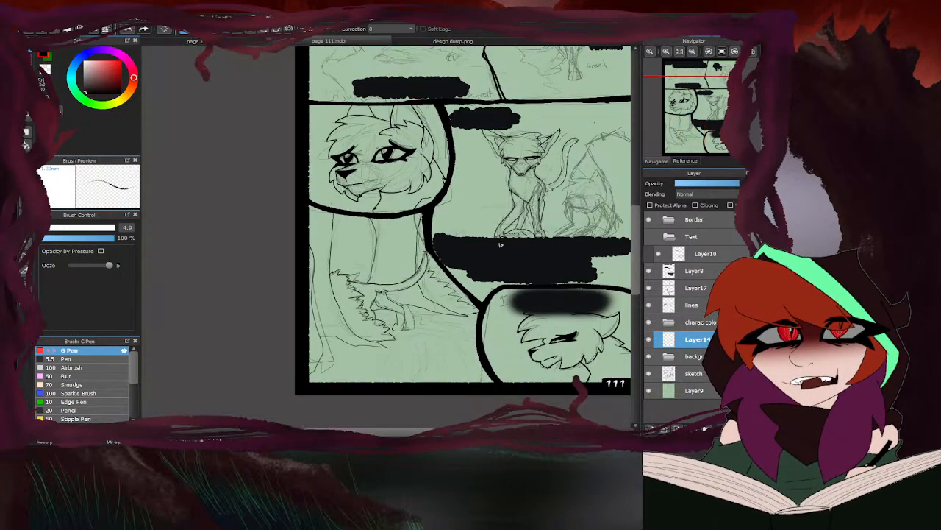
- Ink a jagged fur edge across the page's upper-right panel, from the dividing border diagonally down to the panel's lower border
scroll(357, 277, up, 2)
scroll(348, 278, down, 3)
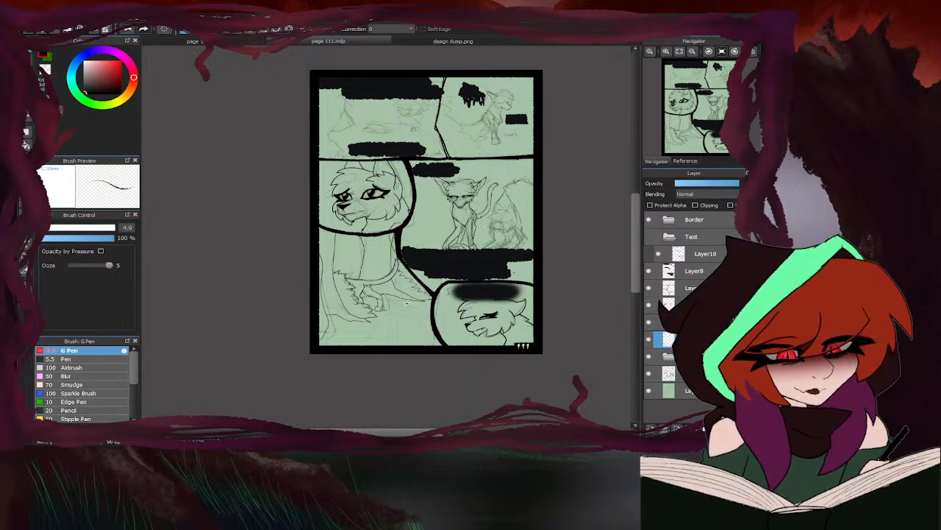
scroll(367, 336, up, 3)
scroll(339, 330, down, 3)
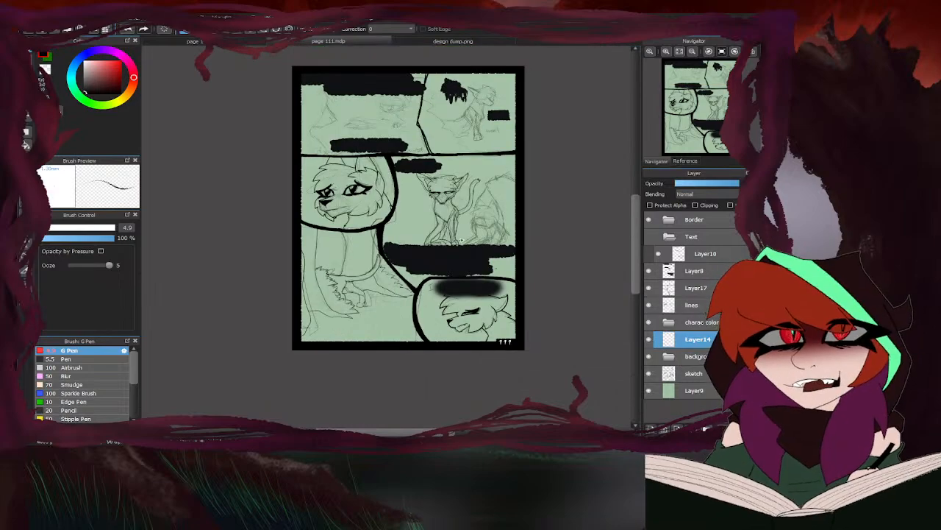
scroll(465, 122, up, 3)
scroll(395, 94, up, 1)
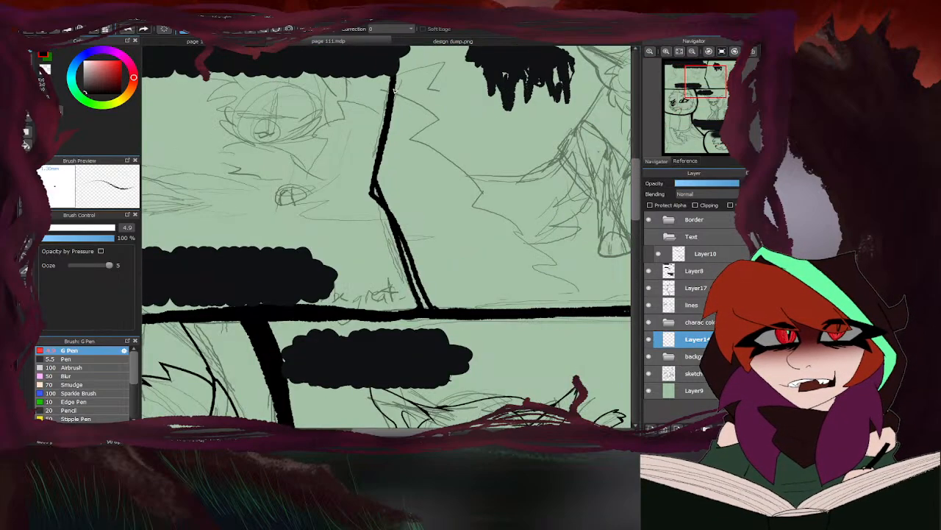
mouse_move(414, 79)
mouse_down()
mouse_move(451, 102)
mouse_move(442, 135)
mouse_move(467, 145)
mouse_move(455, 152)
mouse_move(494, 190)
mouse_move(489, 207)
mouse_move(521, 215)
mouse_up()
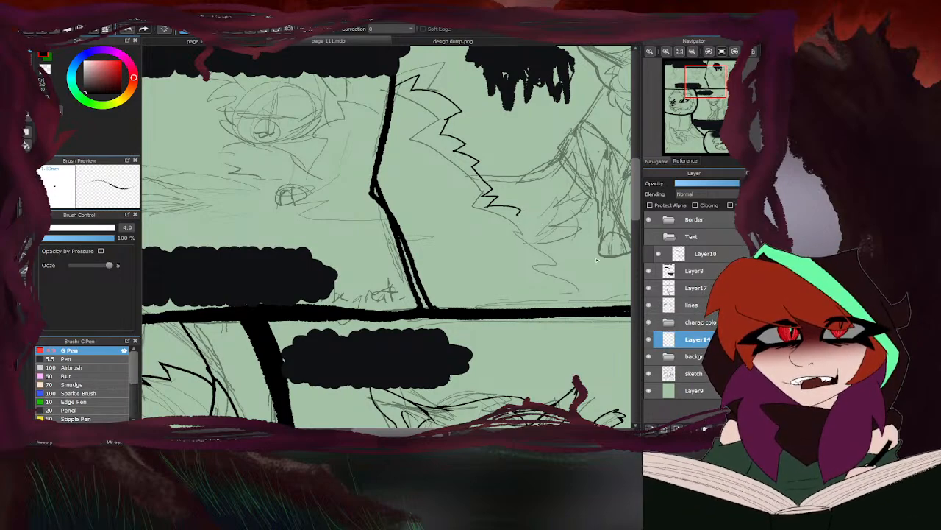
scroll(405, 229, down, 3)
scroll(492, 263, up, 4)
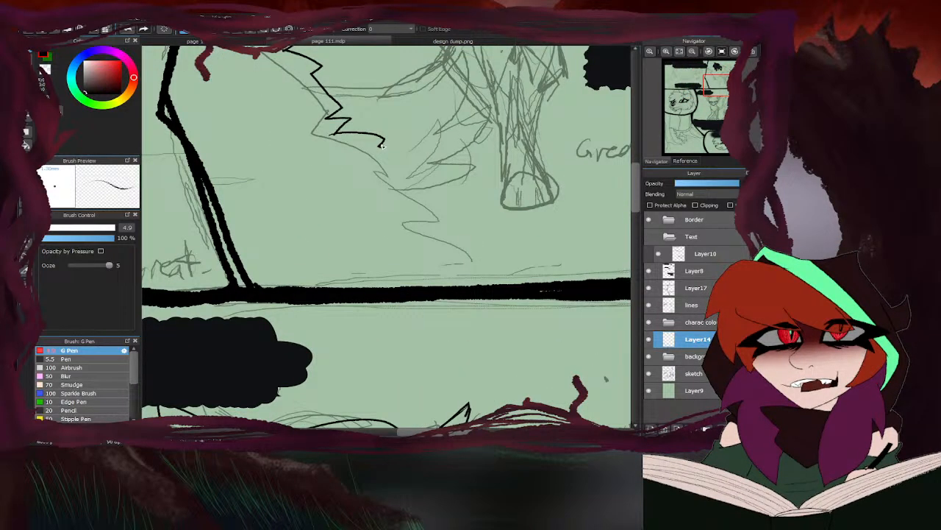
mouse_move(380, 145)
mouse_down()
mouse_move(396, 177)
mouse_move(438, 192)
mouse_move(436, 213)
mouse_move(473, 208)
mouse_move(475, 223)
mouse_move(504, 249)
mouse_move(513, 290)
mouse_up()
scroll(513, 291, down, 5)
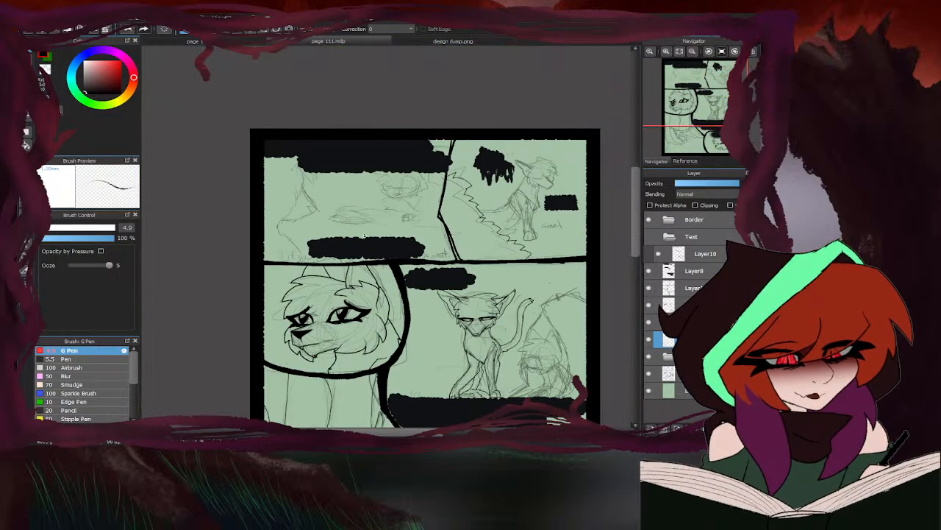
- On the lines layer, ink the nose, mouth and pointed chin of the face in the upper-left panel
scroll(445, 183, up, 5)
scroll(445, 183, up, 2)
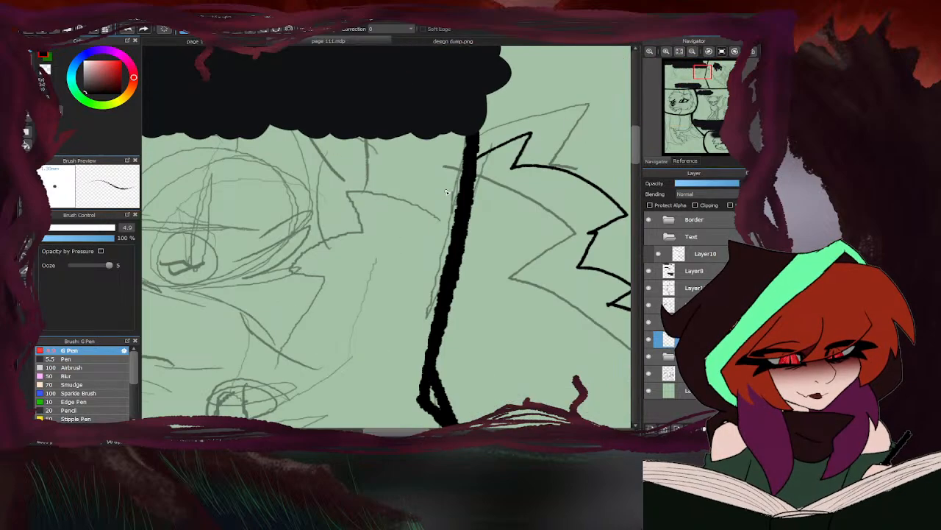
scroll(446, 193, down, 3)
click(691, 304)
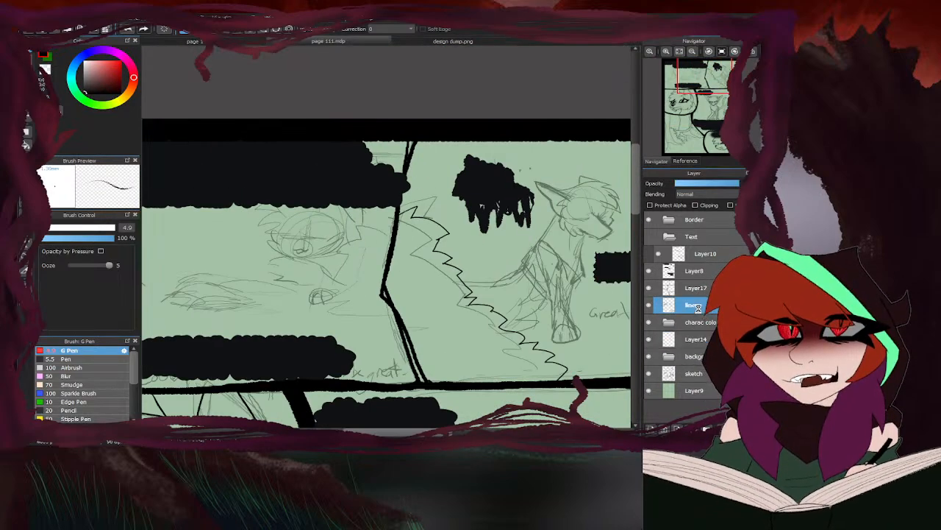
scroll(354, 238, down, 3)
scroll(354, 238, up, 2)
scroll(354, 238, up, 4)
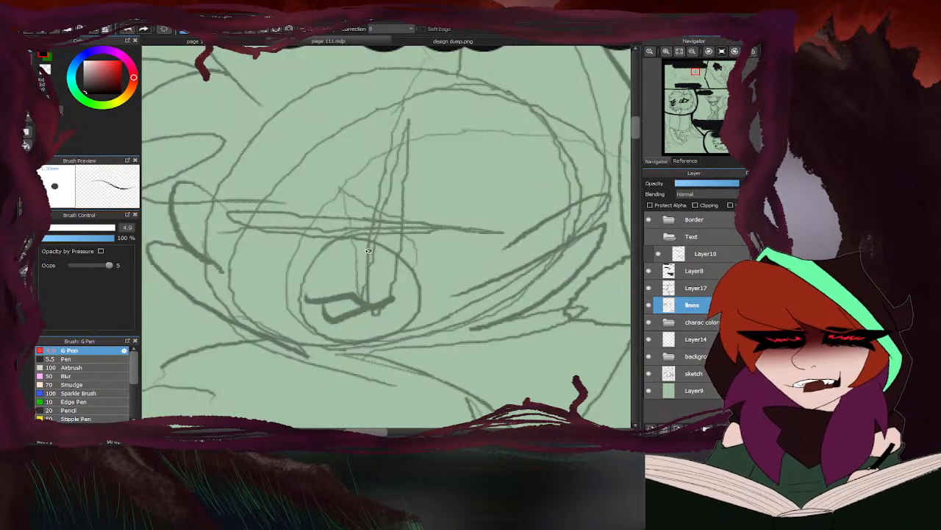
mouse_move(325, 242)
mouse_down()
mouse_move(369, 246)
mouse_move(319, 242)
mouse_move(352, 265)
mouse_move(385, 250)
mouse_move(353, 264)
mouse_move(350, 294)
mouse_move(373, 306)
mouse_move(391, 297)
mouse_move(307, 295)
mouse_move(334, 316)
mouse_move(370, 309)
mouse_up()
drag(313, 317, 341, 358)
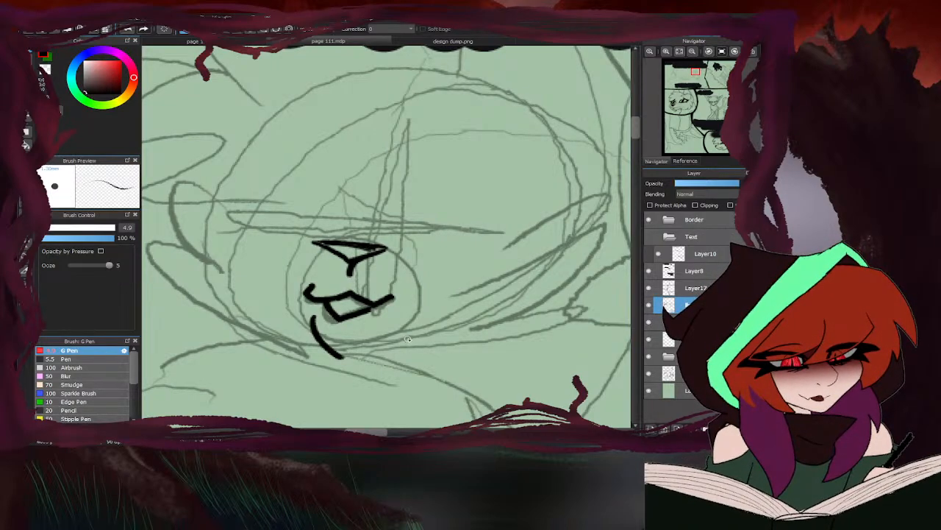
drag(408, 335, 342, 357)
scroll(353, 271, down, 2)
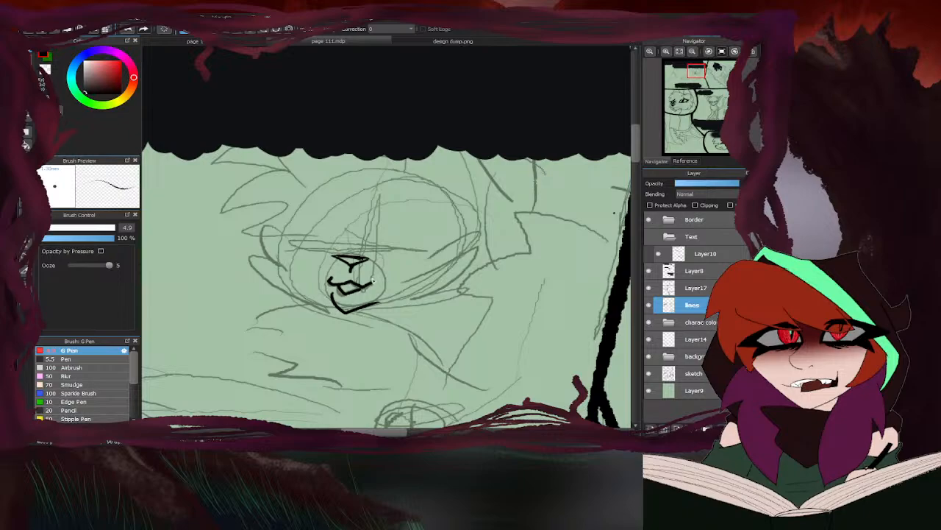
- Ink the muzzle outline and the jagged right cheek fur, extending the cheek line into the right eye's lower lid
scroll(355, 255, up, 2)
mouse_move(409, 265)
mouse_down()
mouse_move(356, 258)
mouse_move(283, 283)
mouse_move(297, 299)
mouse_move(299, 289)
mouse_move(276, 343)
mouse_up()
scroll(384, 292, down, 2)
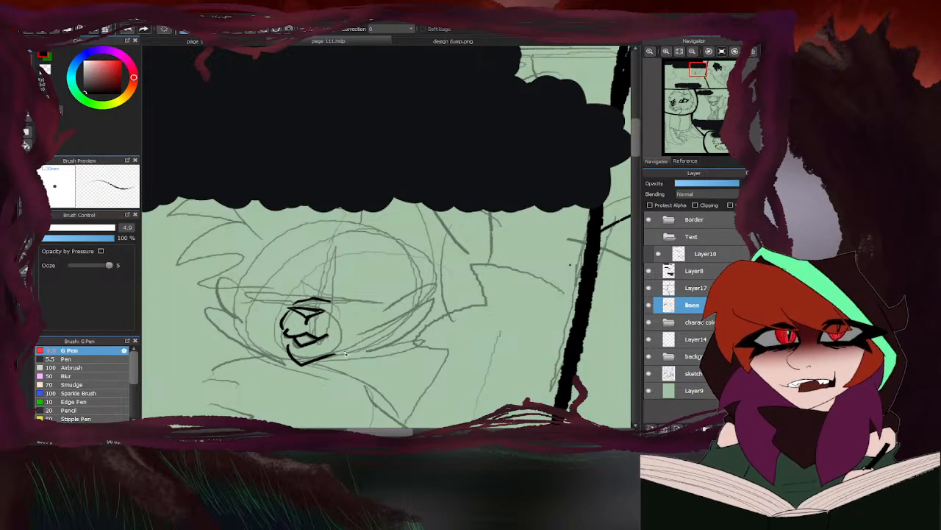
scroll(358, 356, up, 1)
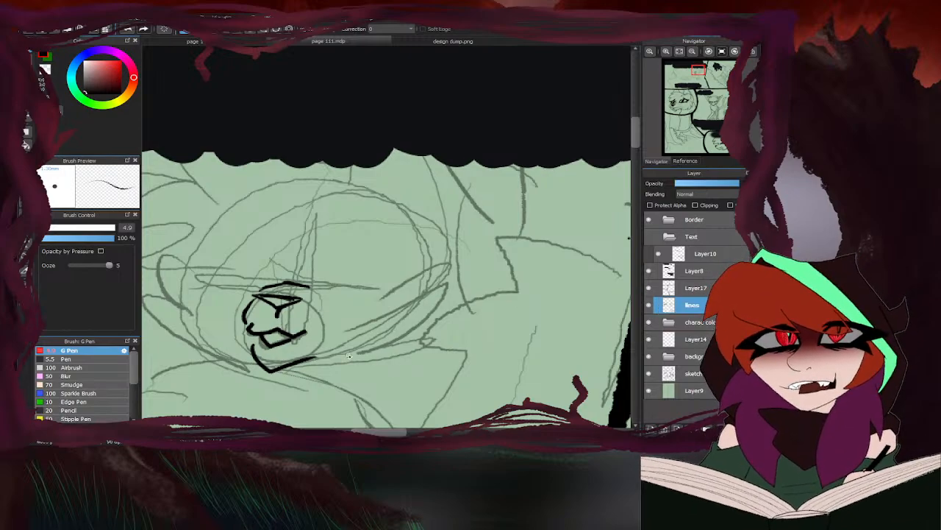
mouse_move(334, 359)
mouse_down()
mouse_move(434, 346)
mouse_move(415, 339)
mouse_move(454, 305)
mouse_move(430, 310)
mouse_move(397, 284)
mouse_up()
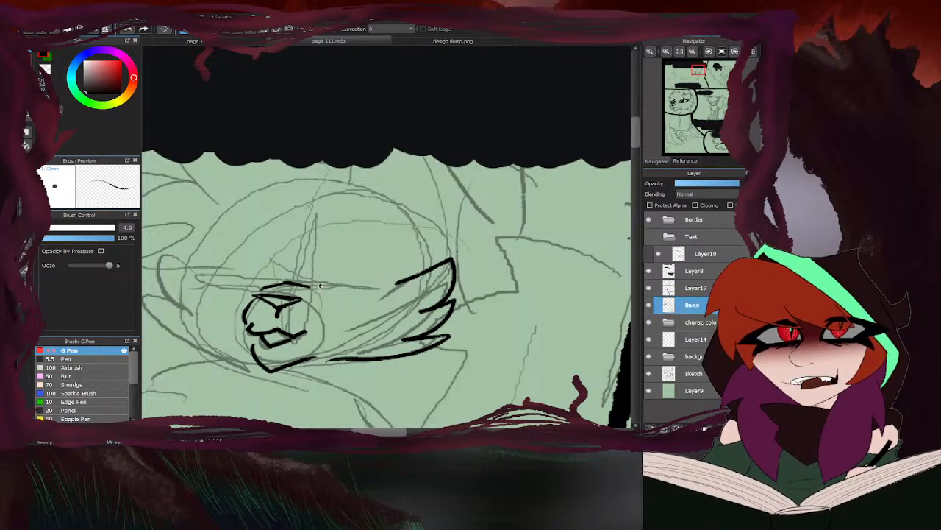
drag(319, 285, 392, 288)
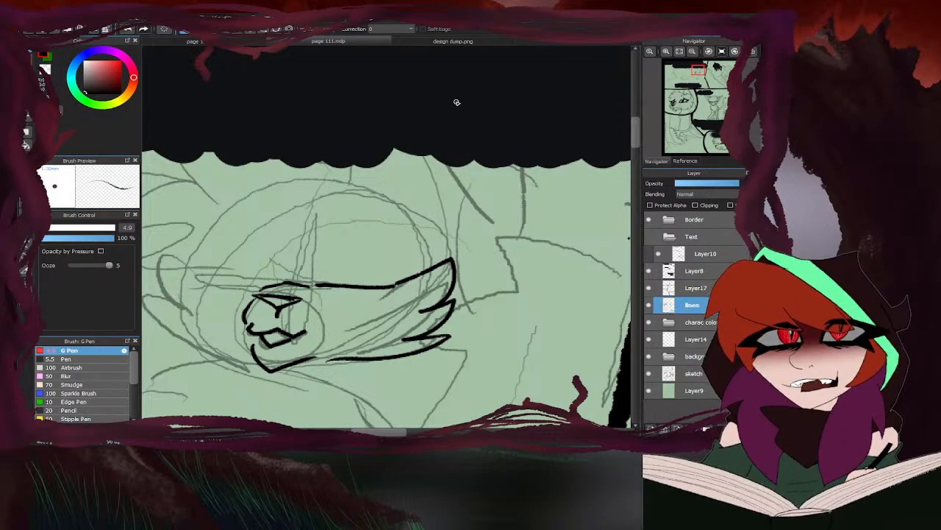
- Consult the character designs in design dump.png, and on page 111 ink the right eye's inner curve, erasing its stray hook
click(435, 42)
scroll(329, 214, down, 6)
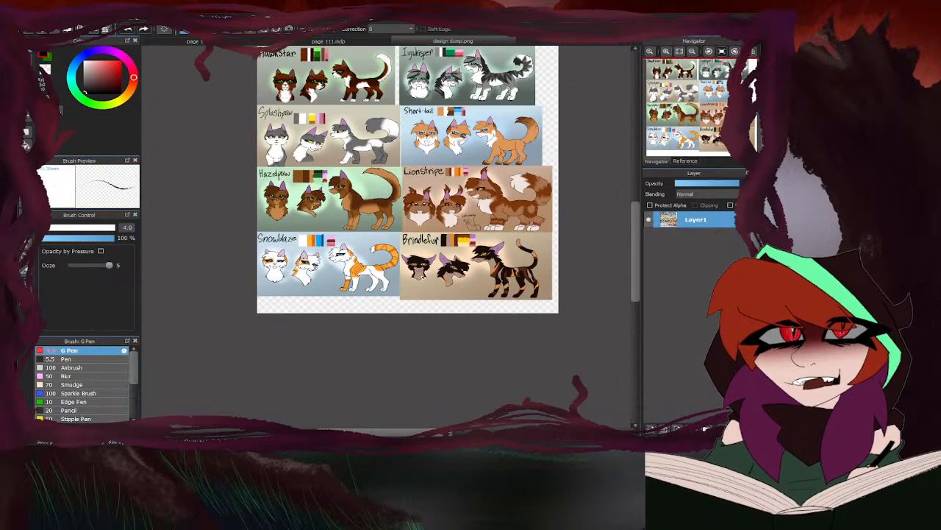
scroll(349, 281, down, 1)
scroll(334, 170, up, 3)
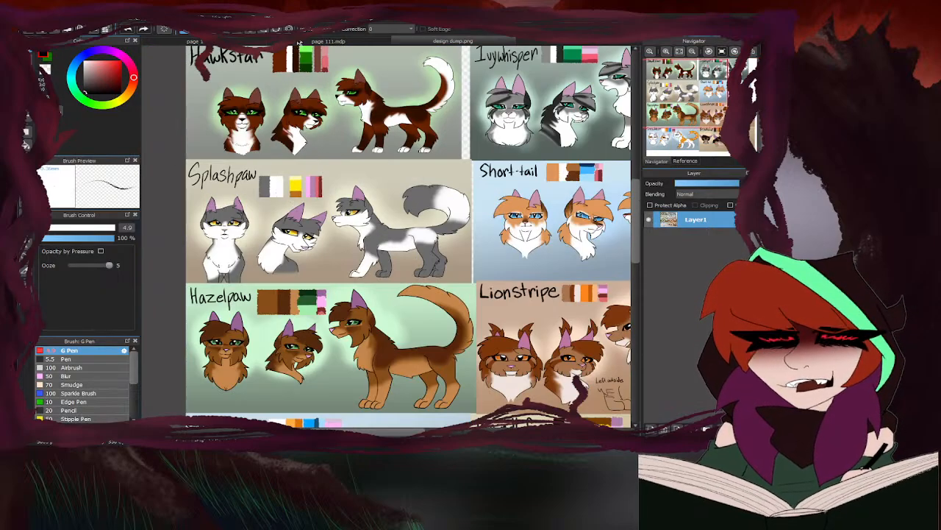
click(324, 41)
scroll(324, 279, up, 2)
mouse_move(303, 285)
mouse_down()
mouse_move(346, 232)
mouse_move(375, 228)
mouse_move(322, 263)
mouse_move(385, 223)
mouse_move(358, 203)
mouse_up()
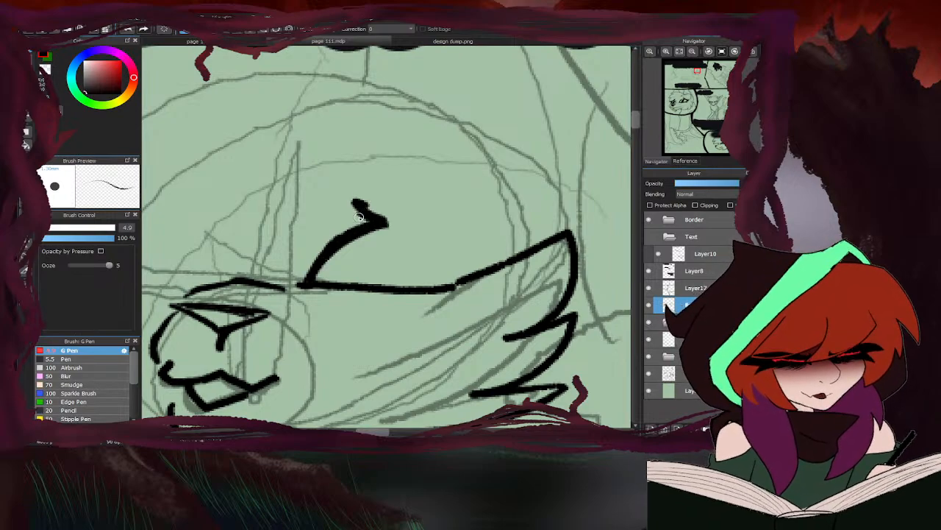
key(e)
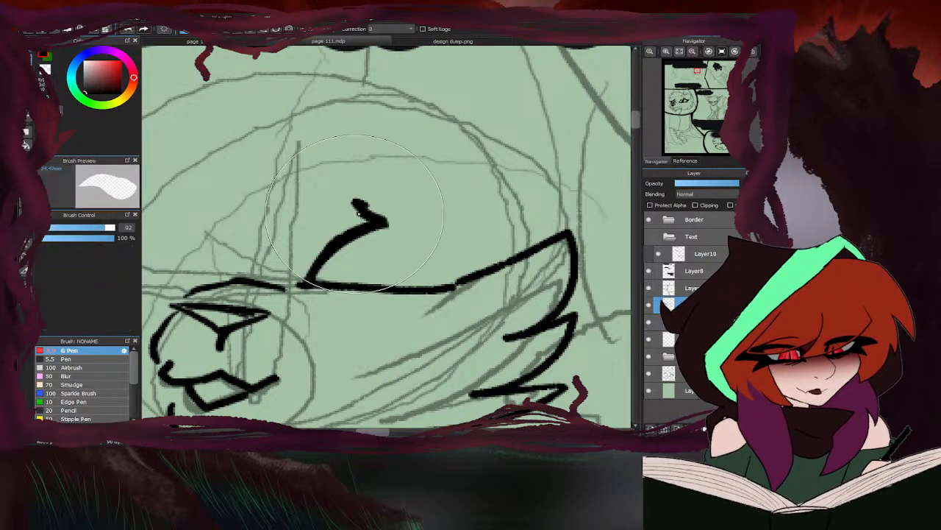
drag(356, 200, 393, 222)
key(b)
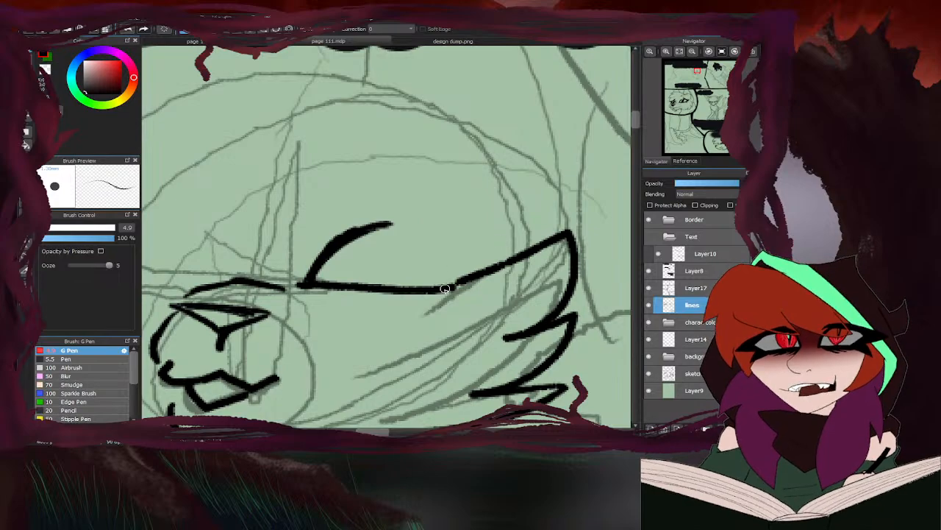
- Ink the right eye's pointed outer corner and thick upper lid with a short crease above it
drag(445, 288, 490, 258)
drag(491, 258, 420, 204)
mouse_move(455, 229)
mouse_down()
mouse_move(431, 211)
mouse_move(369, 205)
mouse_move(428, 215)
mouse_up()
mouse_move(371, 218)
mouse_down()
mouse_move(405, 214)
mouse_move(361, 223)
mouse_move(434, 215)
mouse_move(392, 213)
mouse_move(514, 243)
mouse_move(458, 290)
mouse_move(499, 247)
mouse_move(353, 214)
mouse_move(392, 216)
mouse_move(327, 247)
mouse_move(287, 243)
mouse_up()
- Ink the left eye's outline with a curved inner edge and a thick upper lid
scroll(423, 224, down, 3)
scroll(329, 237, up, 2)
mouse_move(382, 246)
mouse_down()
mouse_move(353, 204)
mouse_move(330, 195)
mouse_up()
mouse_move(330, 195)
mouse_down()
mouse_move(378, 239)
mouse_move(336, 189)
mouse_move(309, 193)
mouse_move(361, 181)
mouse_move(257, 215)
mouse_move(292, 239)
mouse_move(278, 224)
mouse_move(296, 197)
mouse_up()
- Erase the left eye's filled outer corner and re-ink it as a heavy point, thickening the eye's inner edge
key(e)
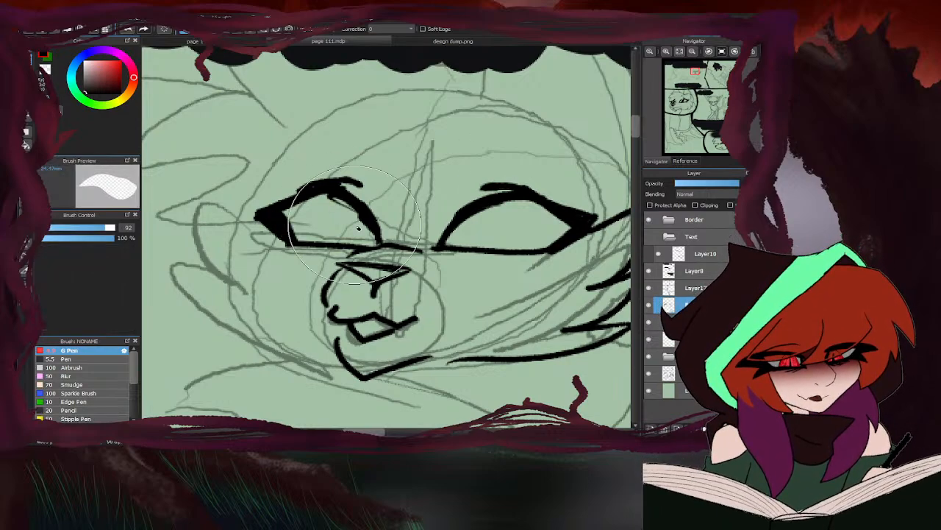
mouse_move(281, 219)
mouse_down()
mouse_move(286, 229)
mouse_move(275, 211)
mouse_up()
key(b)
mouse_move(300, 244)
mouse_down()
mouse_move(278, 233)
mouse_move(291, 242)
mouse_up()
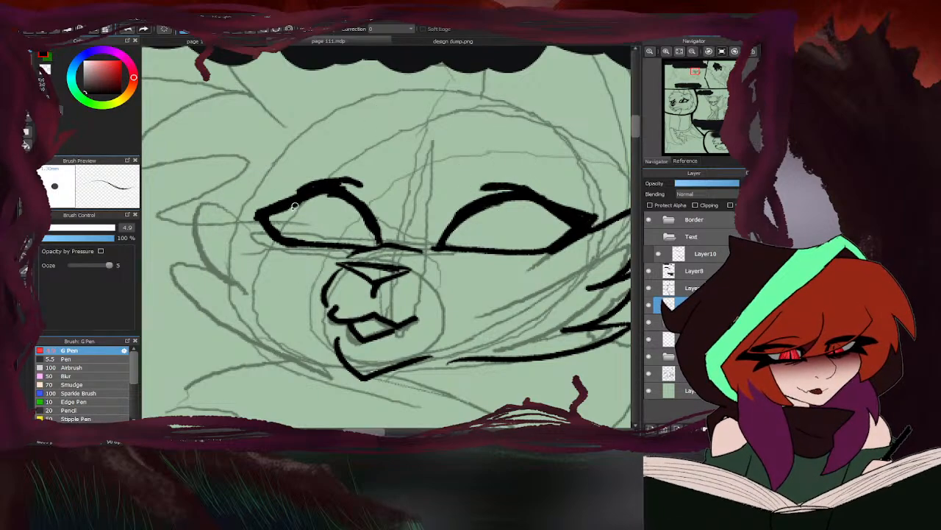
mouse_move(296, 207)
mouse_down()
mouse_move(269, 220)
mouse_move(322, 183)
mouse_move(253, 203)
mouse_move(275, 238)
mouse_up()
scroll(361, 192, down, 3)
scroll(391, 196, down, 2)
scroll(378, 208, up, 6)
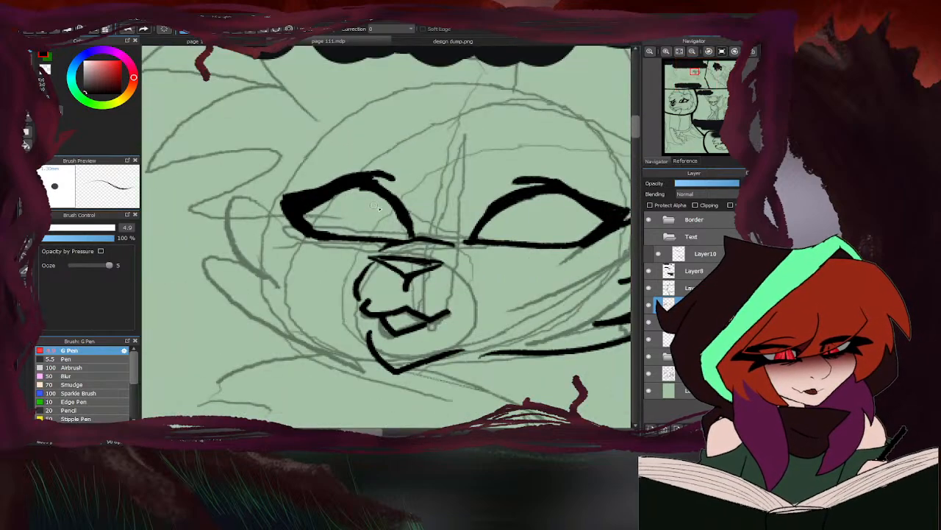
mouse_move(360, 184)
mouse_down()
mouse_move(391, 204)
mouse_move(406, 236)
mouse_move(355, 259)
mouse_move(363, 263)
mouse_move(403, 242)
mouse_move(360, 256)
mouse_up()
scroll(412, 235, down, 1)
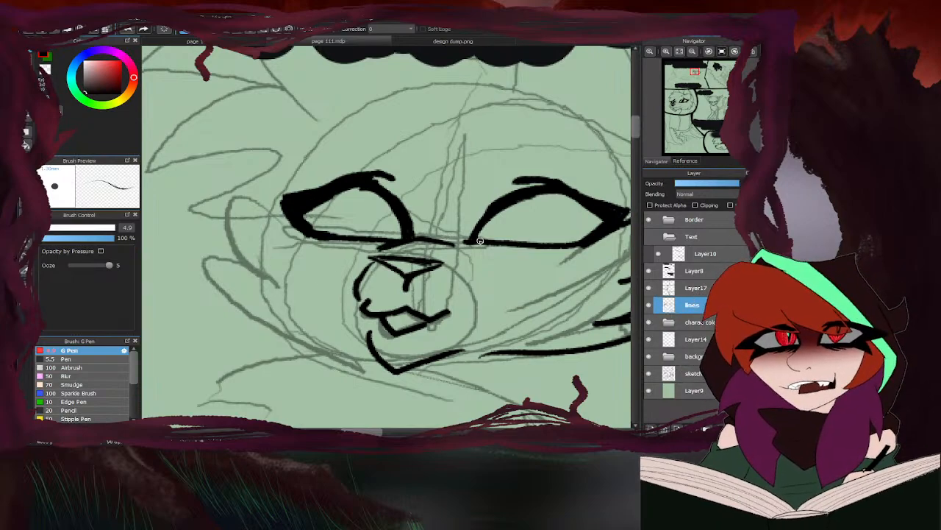
scroll(470, 243, down, 5)
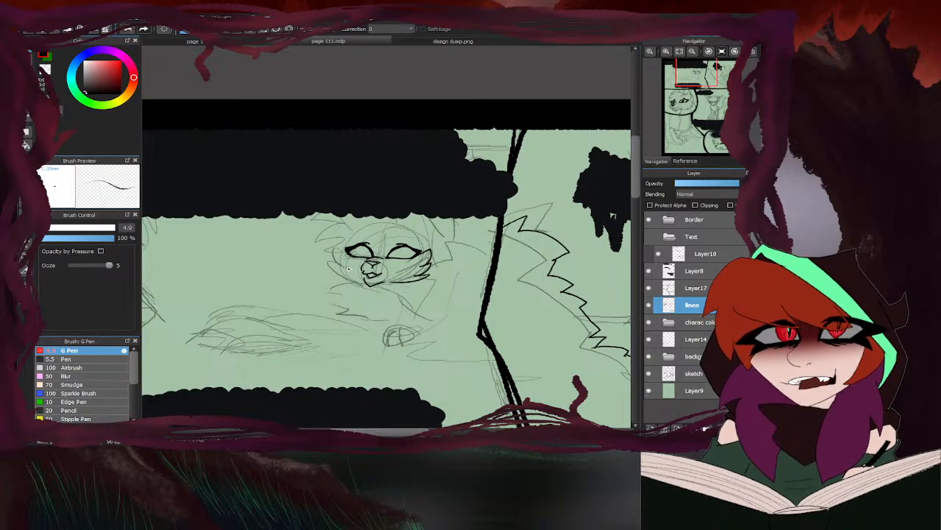
key(e)
scroll(427, 277, up, 5)
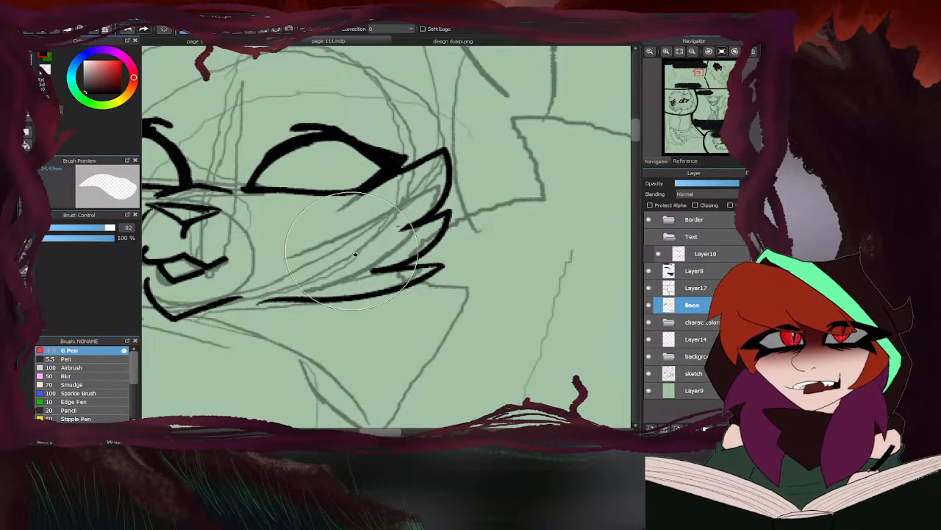
scroll(400, 224, down, 2)
scroll(471, 188, down, 3)
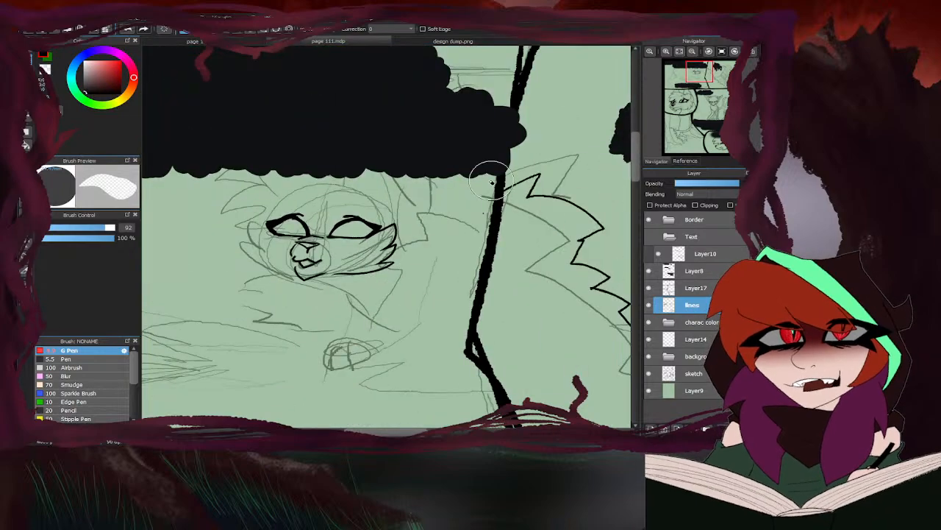
key(b)
- Ink the pointed upper fur tuft of the left cheek, starting at the left eye's outer corner
scroll(254, 250, up, 3)
mouse_move(283, 208)
mouse_down()
mouse_move(253, 194)
mouse_move(265, 249)
mouse_up()
drag(336, 297, 244, 265)
mouse_move(243, 266)
mouse_down()
mouse_move(272, 273)
mouse_move(241, 231)
mouse_up()
drag(240, 231, 276, 253)
scroll(316, 247, down, 3)
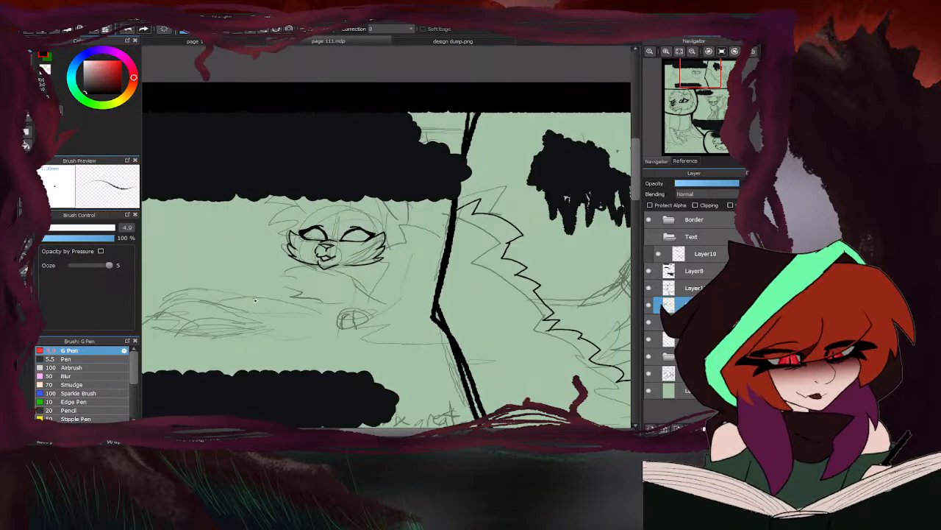
scroll(302, 286, up, 5)
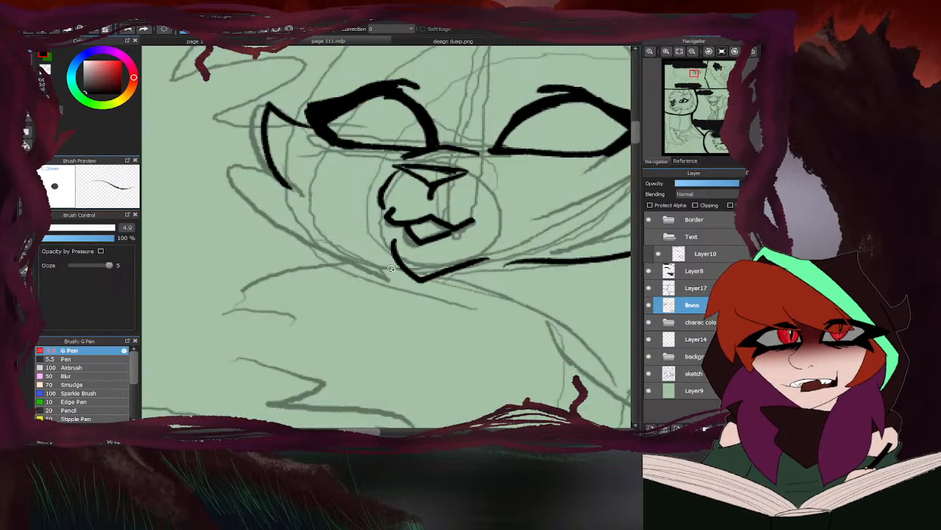
mouse_move(397, 266)
mouse_down()
mouse_move(373, 252)
mouse_move(297, 239)
mouse_move(236, 214)
mouse_move(270, 220)
mouse_move(249, 152)
mouse_move(283, 171)
mouse_up()
scroll(387, 205, down, 5)
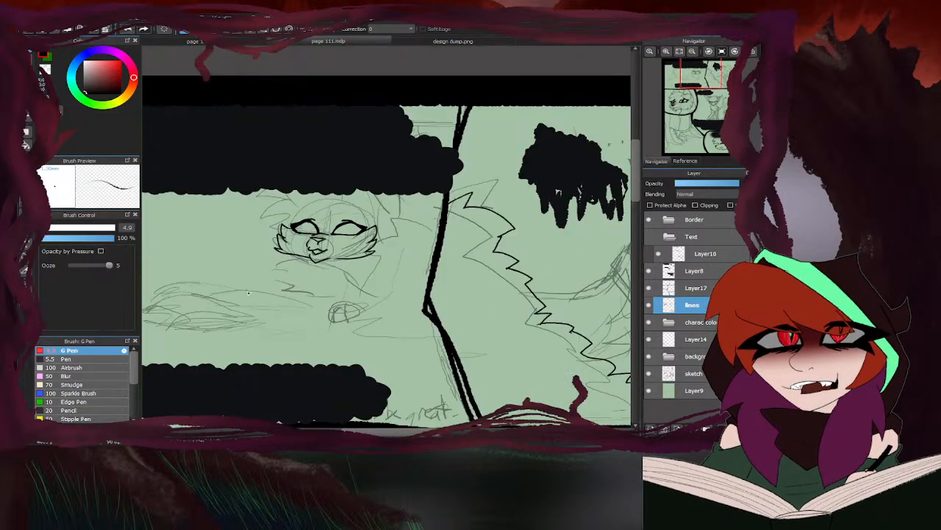
key(ctrl+z)
- Ink the lower fur points of the left cheek and the jaw line back to the chin, redoing the jaw stroke once
scroll(342, 207, up, 5)
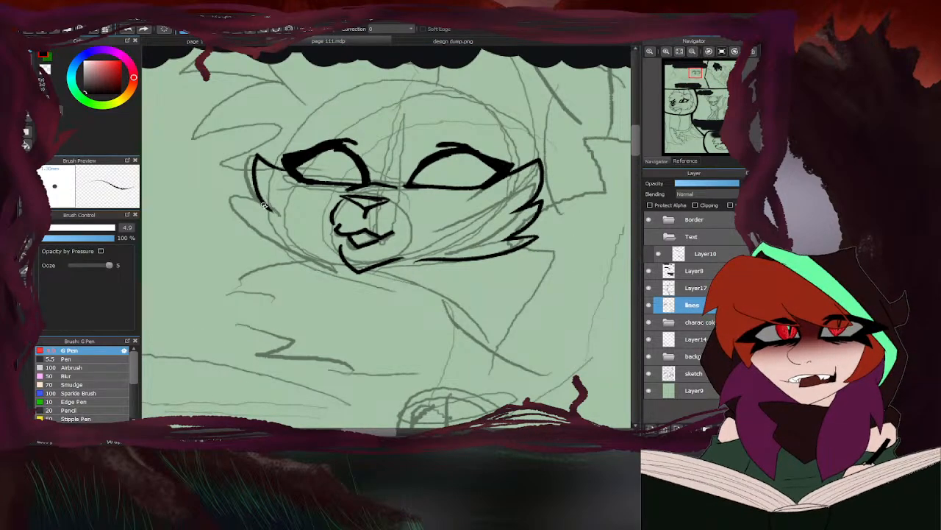
drag(263, 206, 279, 237)
drag(342, 261, 246, 229)
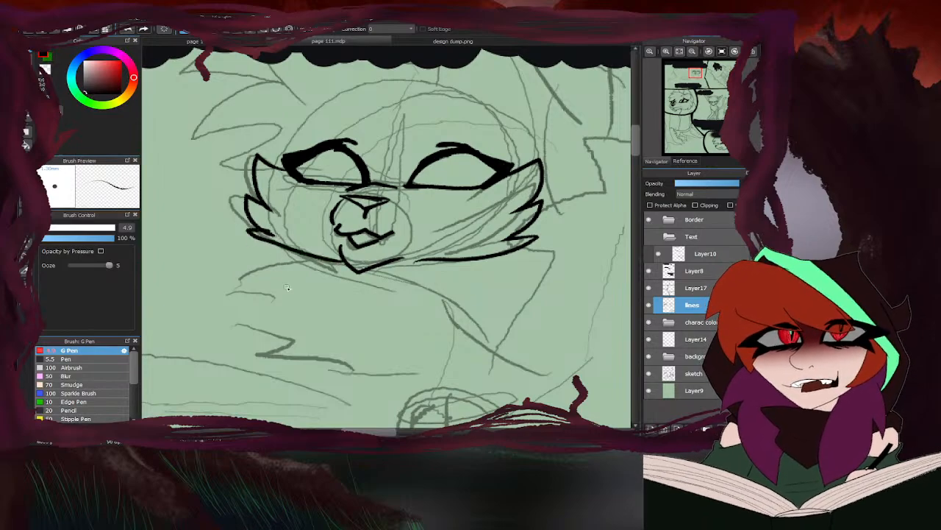
key(ctrl+z)
drag(348, 267, 240, 225)
scroll(308, 250, down, 4)
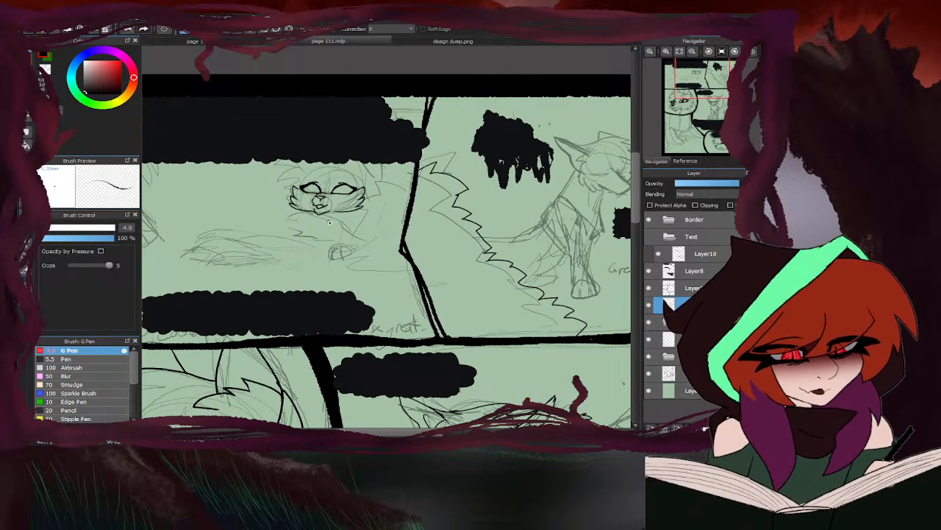
- Ink the curved neck line from beneath the chin diagonally down toward the chest, above the sketched paw
scroll(330, 222, up, 4)
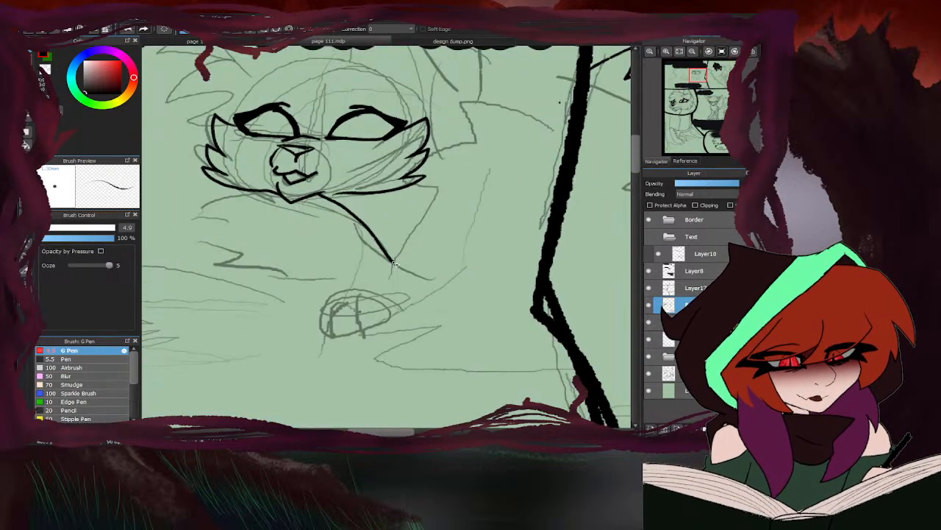
scroll(394, 285, down, 4)
scroll(411, 280, up, 4)
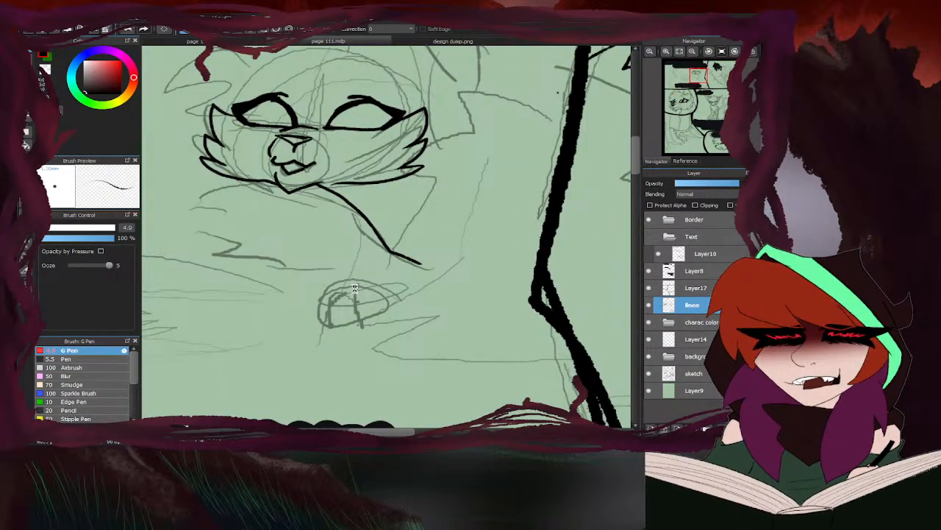
- Ink the paw's rounded outline and toe lines over the sketch, plus the foreleg line running back from the paw's upper edge
scroll(354, 288, up, 3)
mouse_move(416, 301)
mouse_down()
mouse_move(330, 282)
mouse_move(344, 283)
mouse_move(287, 317)
mouse_move(289, 342)
mouse_up()
mouse_move(375, 303)
mouse_down()
mouse_move(346, 323)
mouse_move(351, 366)
mouse_move(371, 363)
mouse_up()
mouse_move(343, 293)
mouse_down()
mouse_move(320, 303)
mouse_move(299, 339)
mouse_move(310, 371)
mouse_move(345, 364)
mouse_up()
mouse_move(279, 325)
mouse_down()
mouse_move(292, 358)
mouse_move(400, 354)
mouse_up()
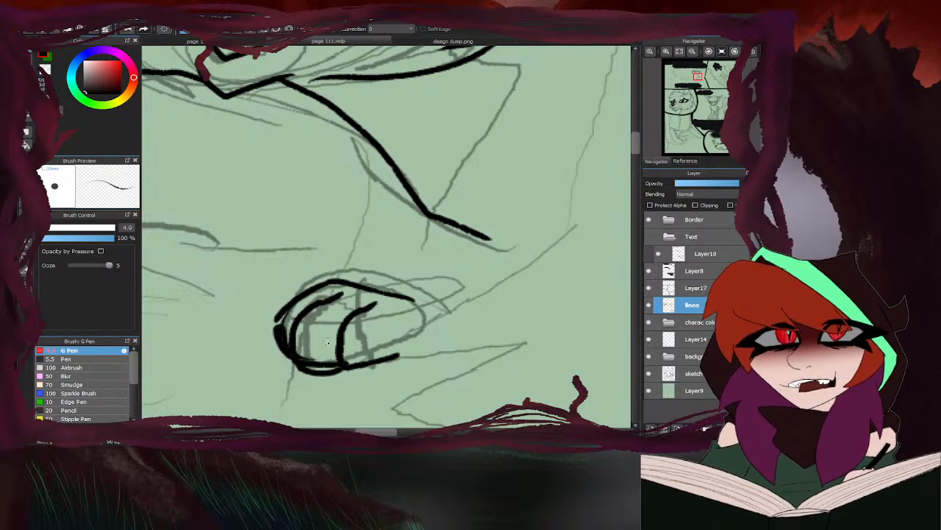
scroll(382, 263, down, 5)
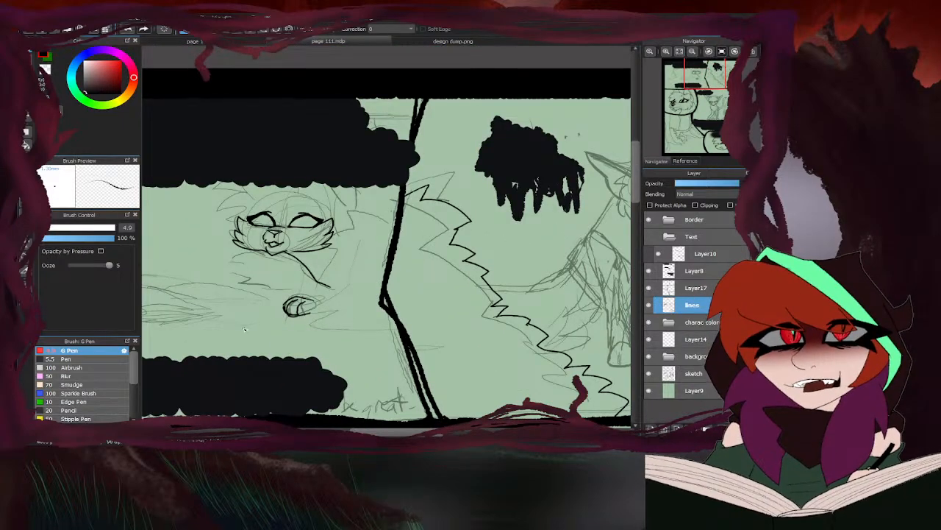
scroll(390, 292, up, 5)
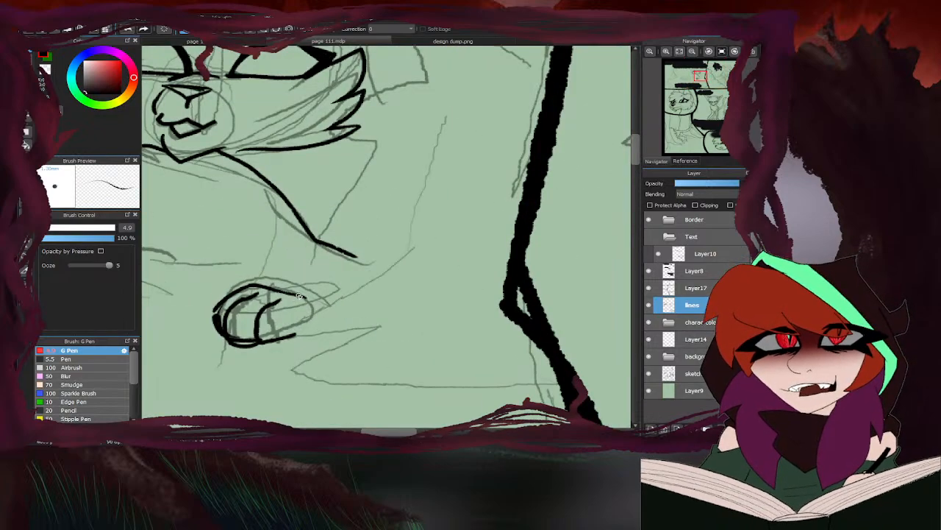
drag(290, 298, 396, 248)
scroll(396, 249, down, 5)
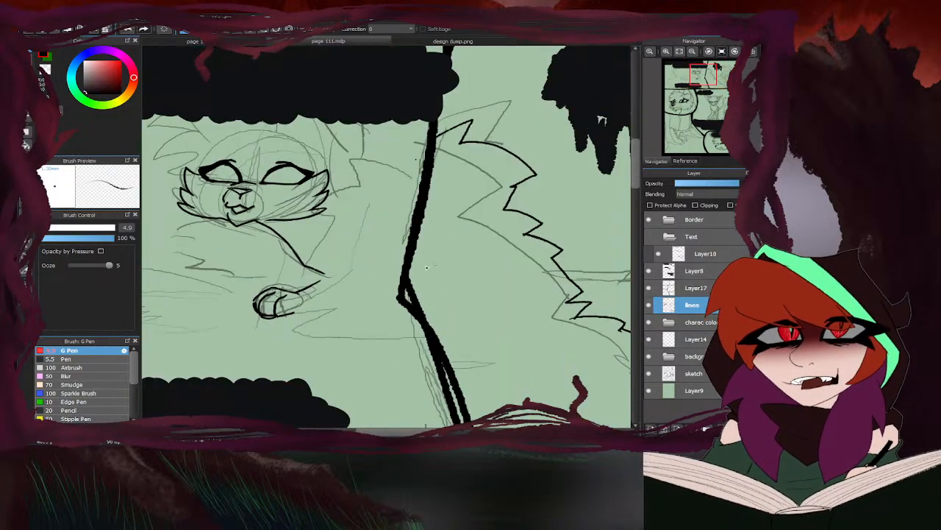
scroll(463, 208, down, 3)
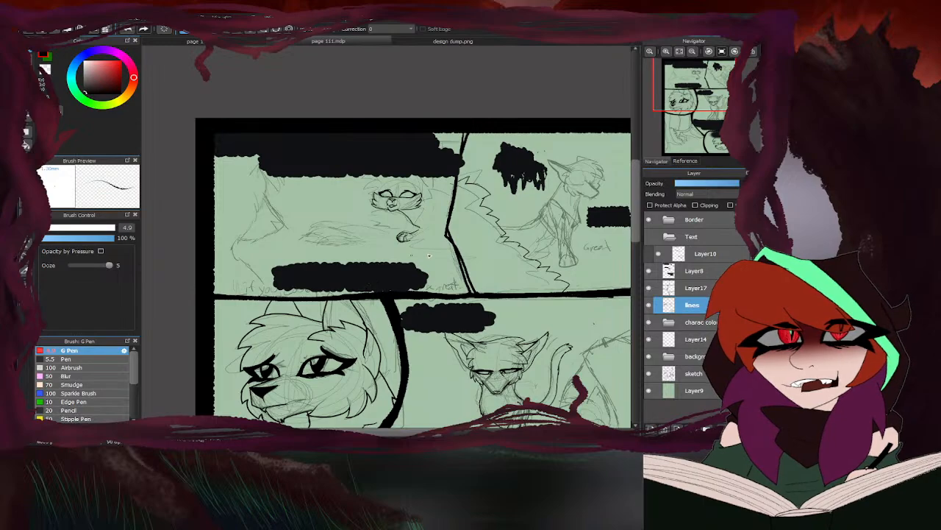
- On Layer14, ink the character's jagged back fur from the panel divider down to the right cheek's fur points
click(694, 339)
scroll(423, 194, up, 4)
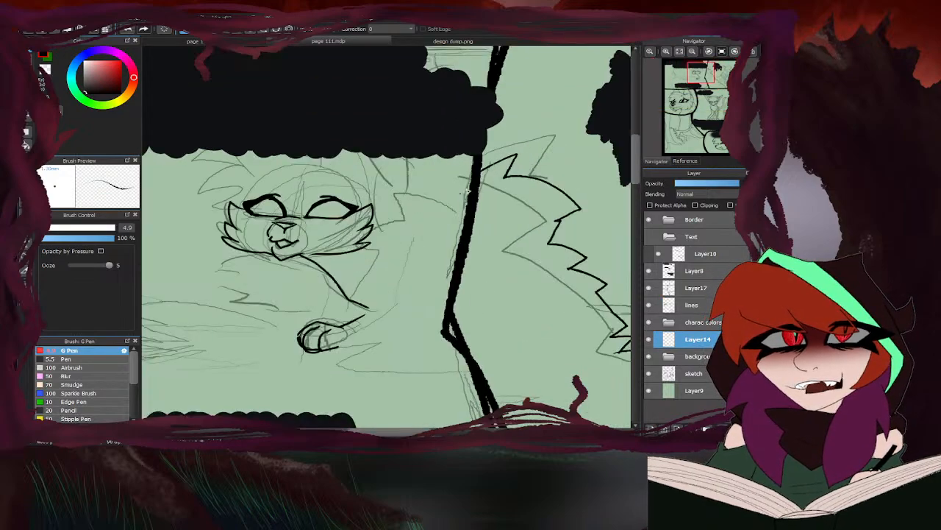
scroll(399, 213, up, 3)
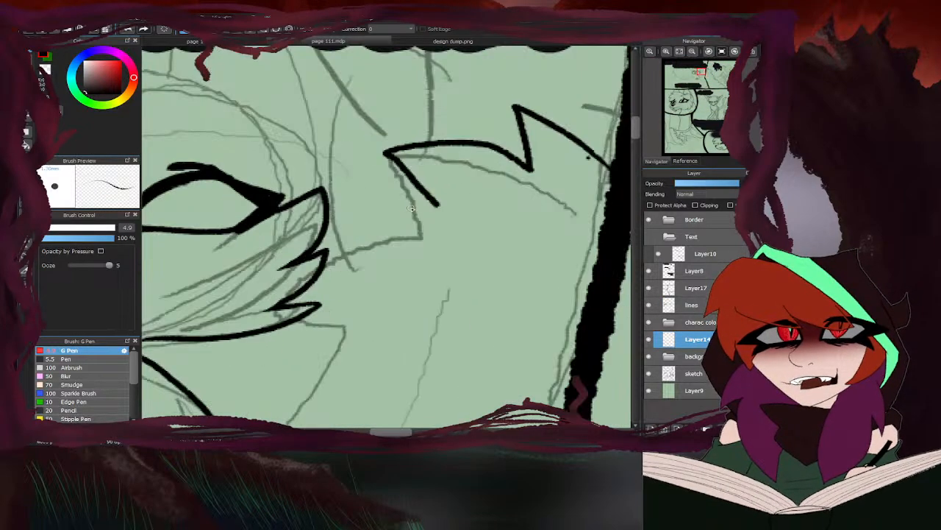
mouse_move(439, 204)
mouse_down()
mouse_move(378, 205)
mouse_move(400, 239)
mouse_up()
drag(400, 238, 322, 271)
scroll(388, 252, down, 3)
scroll(353, 269, up, 2)
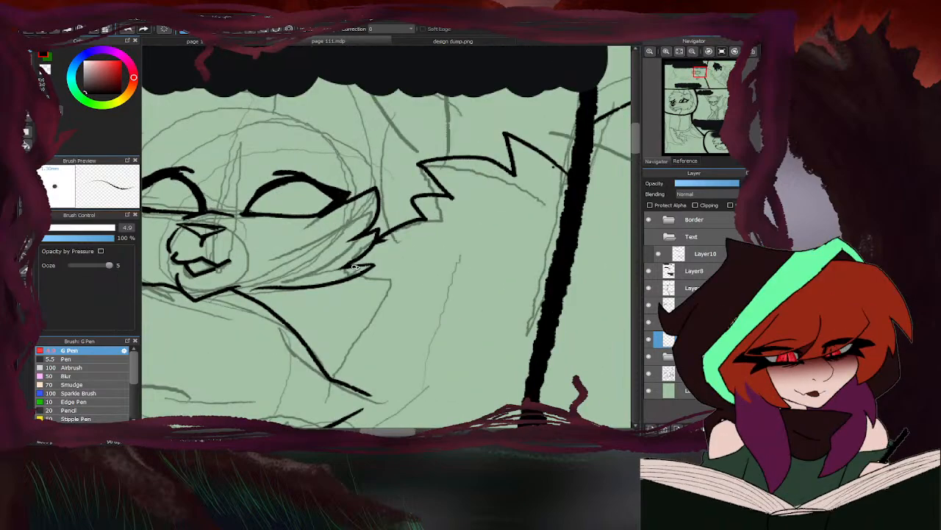
- Ink the jagged chest fur from beneath the right cheek down across the neck line's end to the foreleg
mouse_move(383, 241)
mouse_down()
mouse_move(389, 271)
mouse_move(368, 292)
mouse_up()
scroll(431, 269, down, 3)
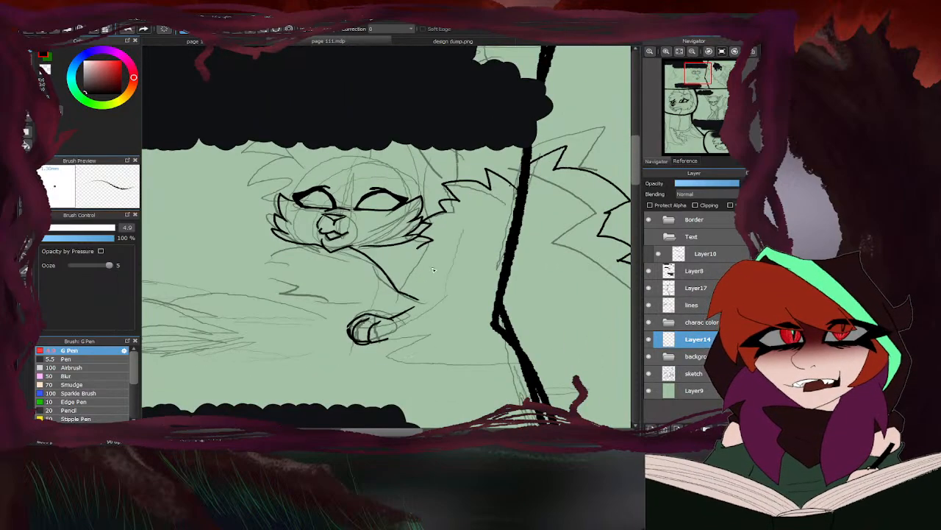
scroll(425, 256, up, 3)
drag(425, 253, 409, 266)
mouse_move(396, 287)
mouse_down()
mouse_move(399, 318)
mouse_move(390, 323)
mouse_move(428, 337)
mouse_move(394, 364)
mouse_move(407, 390)
mouse_up()
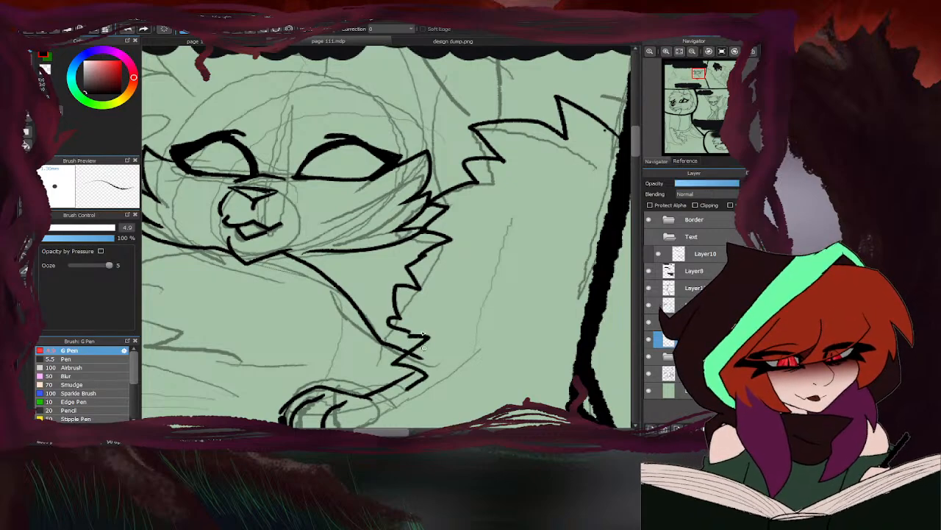
- Ink the foreleg's underside and the jagged belly fur from the paw across to the panel divider
scroll(413, 232, down, 6)
scroll(417, 250, up, 5)
mouse_move(423, 234)
mouse_down()
mouse_move(350, 301)
mouse_move(394, 307)
mouse_move(373, 322)
mouse_move(501, 304)
mouse_move(470, 320)
mouse_move(592, 322)
mouse_up()
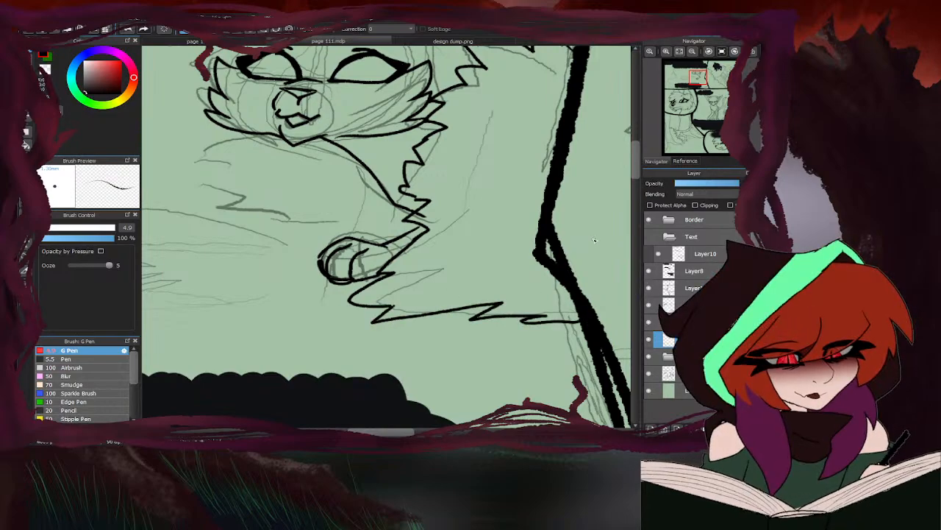
- On the lines layer, erase the end of the neck line that overruns the chest fur
key(e)
click(692, 305)
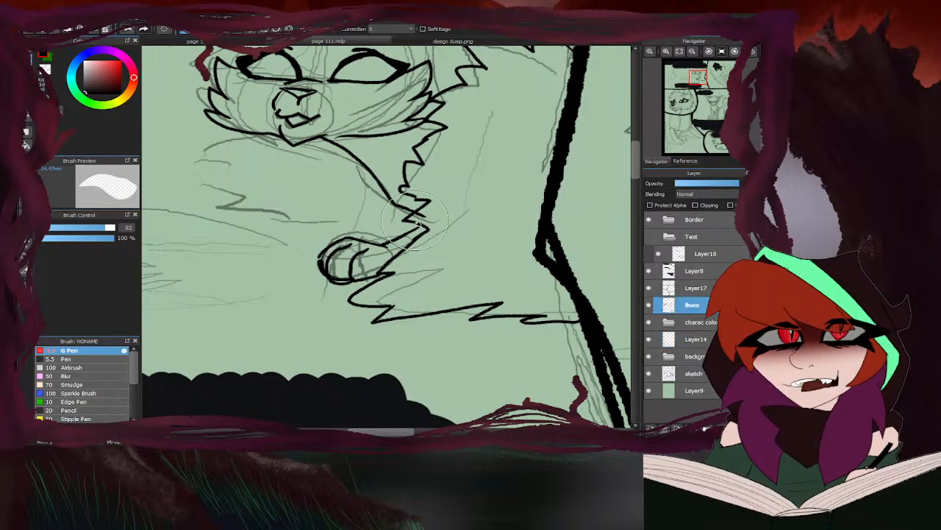
scroll(400, 265, down, 4)
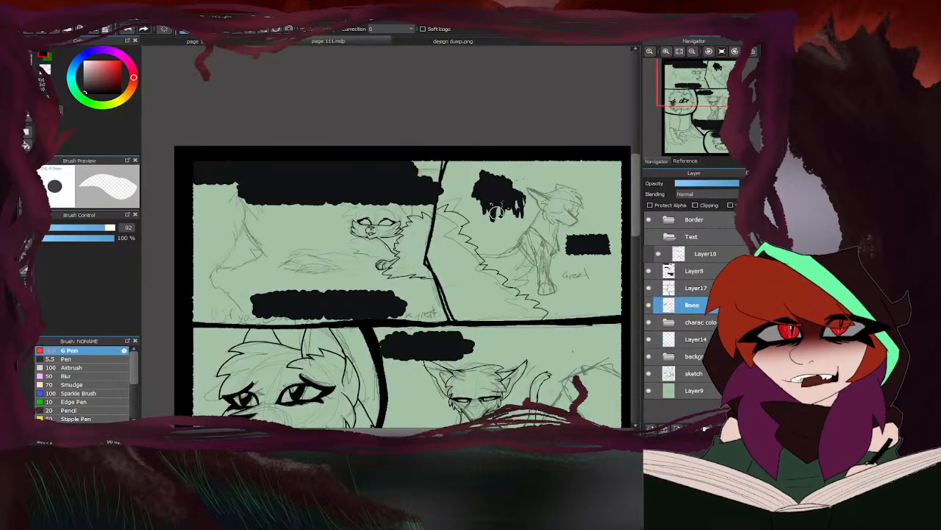
- Ink the jagged fur on the chest's left side from the jaw down to the paw with the pen, redoing it once
key(p)
scroll(411, 265, up, 4)
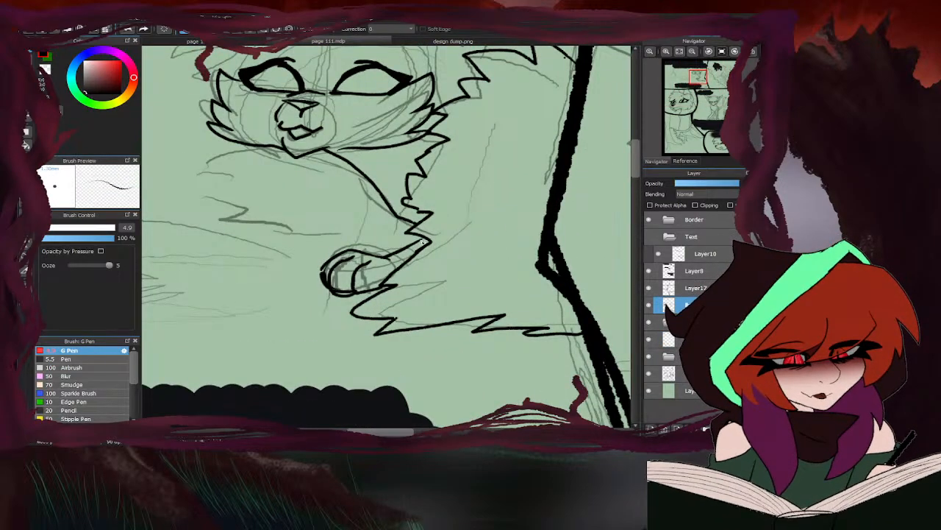
scroll(417, 242, down, 3)
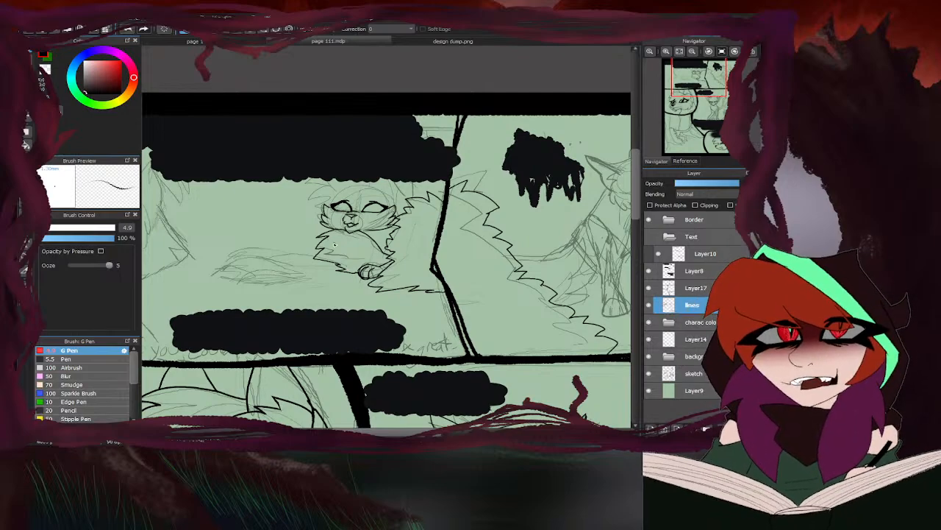
key(ctrl+z)
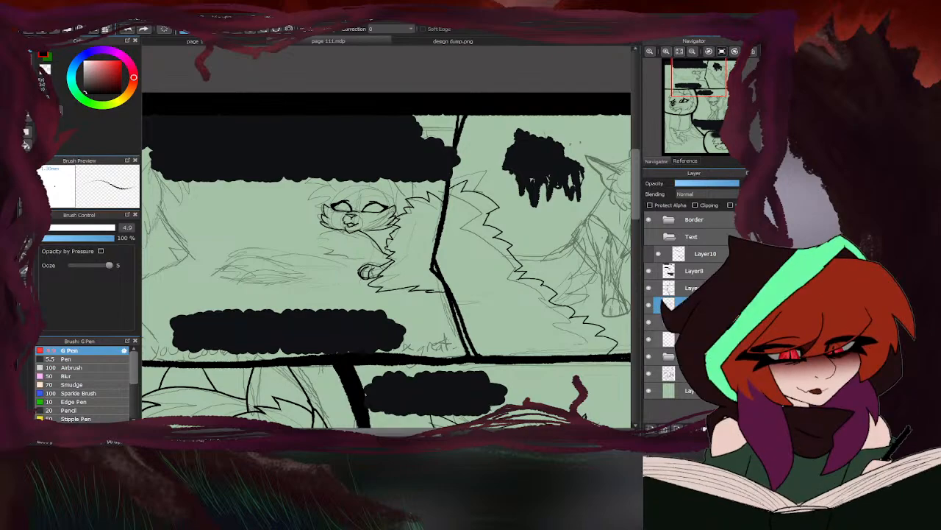
scroll(320, 243, up, 3)
mouse_move(387, 197)
mouse_down()
mouse_move(348, 229)
mouse_move(366, 239)
mouse_move(334, 277)
mouse_move(387, 296)
mouse_move(358, 308)
mouse_move(462, 329)
mouse_up()
scroll(344, 286, down, 4)
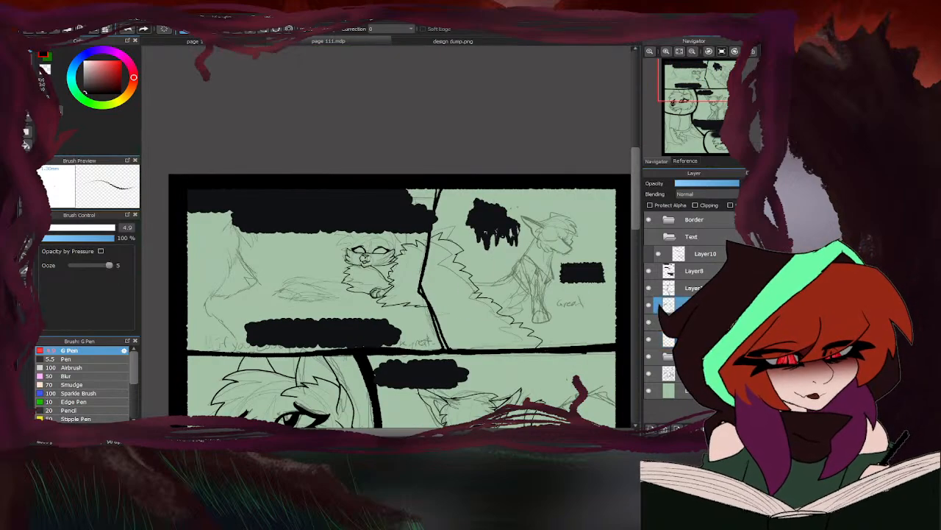
- Ink the right ear's outer and inner edges up to the black bubble, and a short line at the top of the head
scroll(371, 250, up, 5)
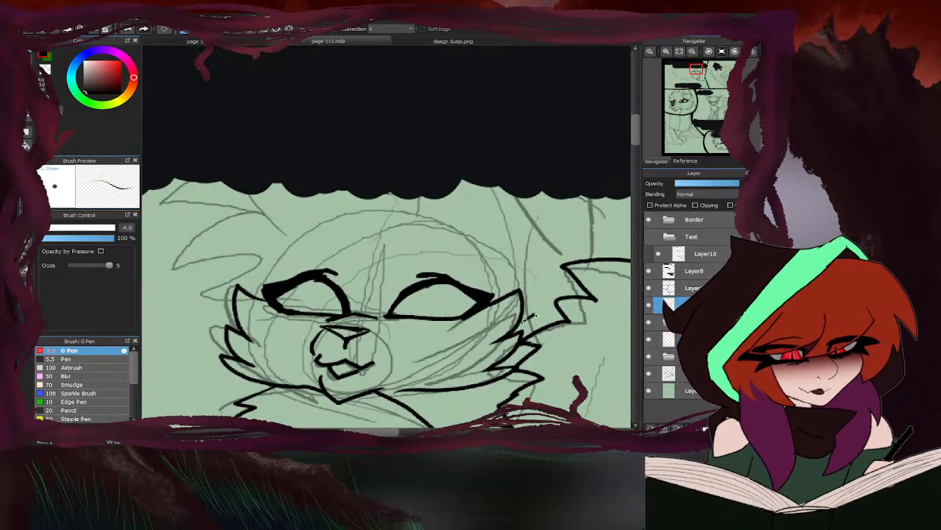
mouse_move(535, 316)
mouse_down()
mouse_move(543, 266)
mouse_move(498, 172)
mouse_up()
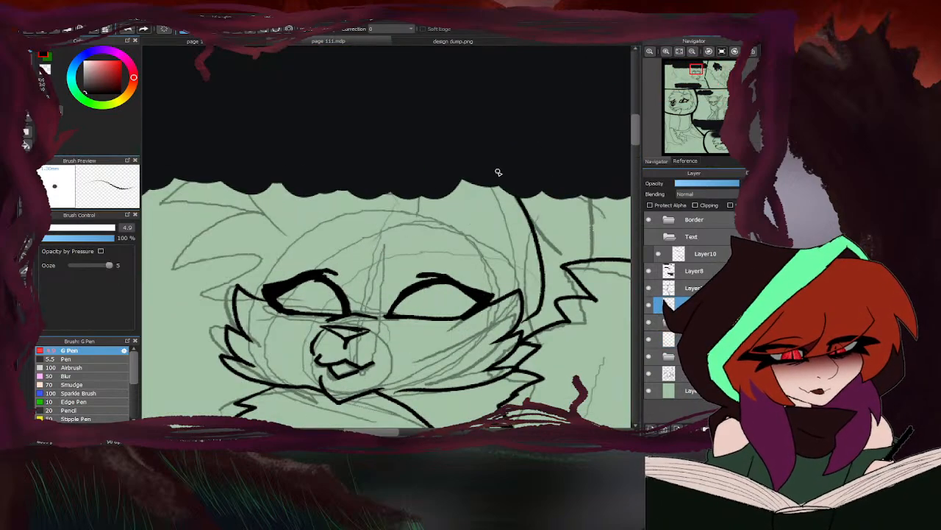
click(396, 42)
click(386, 42)
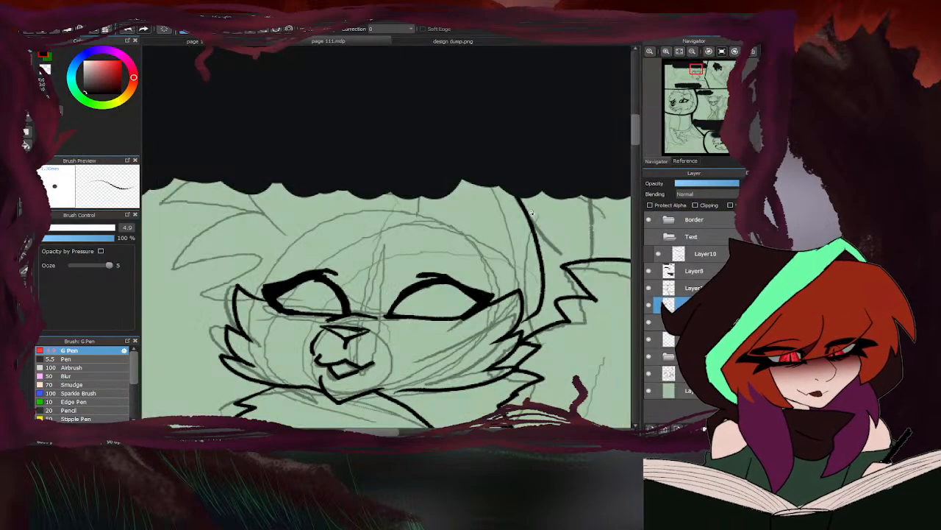
drag(506, 267, 517, 197)
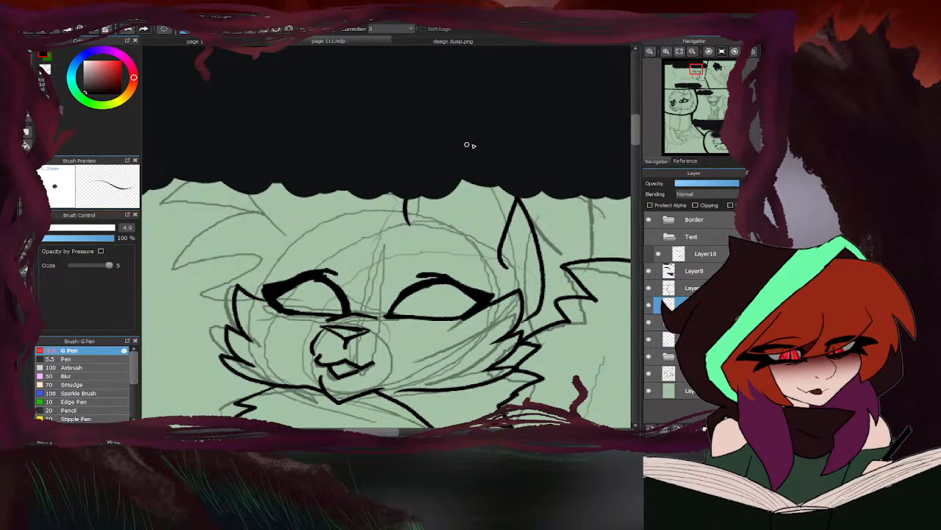
- Check the character designs in design dump.png, then ink the fur tufts across the head beside the right ear, redoing them once
click(394, 42)
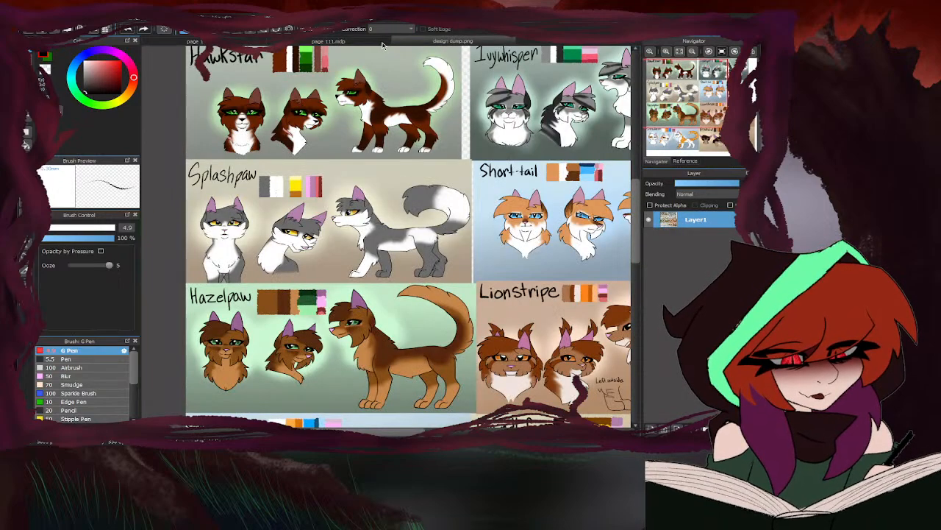
click(383, 44)
mouse_move(505, 232)
mouse_down()
mouse_move(470, 202)
mouse_move(476, 219)
mouse_move(425, 200)
mouse_move(446, 221)
mouse_move(398, 236)
mouse_up()
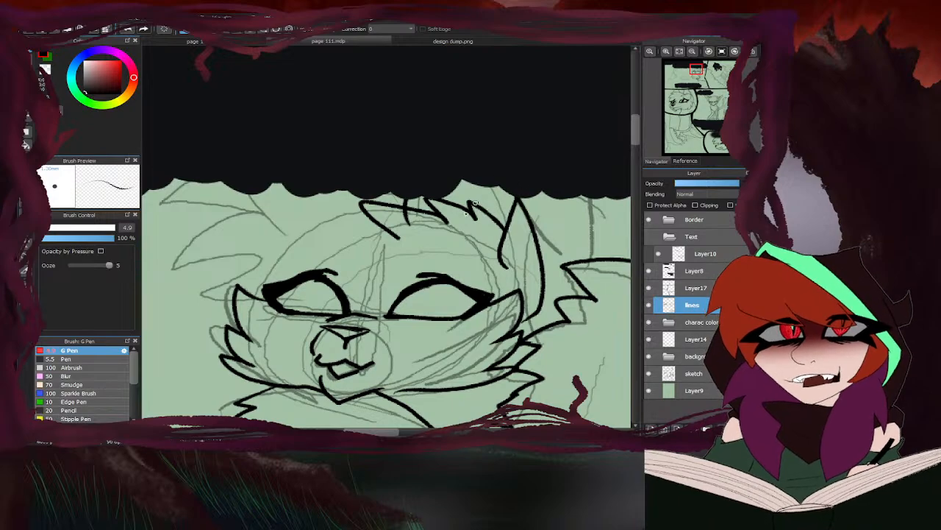
key(ctrl+z)
mouse_move(507, 233)
mouse_down()
mouse_move(444, 203)
mouse_move(456, 220)
mouse_move(418, 210)
mouse_move(430, 221)
mouse_move(375, 219)
mouse_move(413, 238)
mouse_move(395, 243)
mouse_move(406, 217)
mouse_move(384, 224)
mouse_up()
key(e)
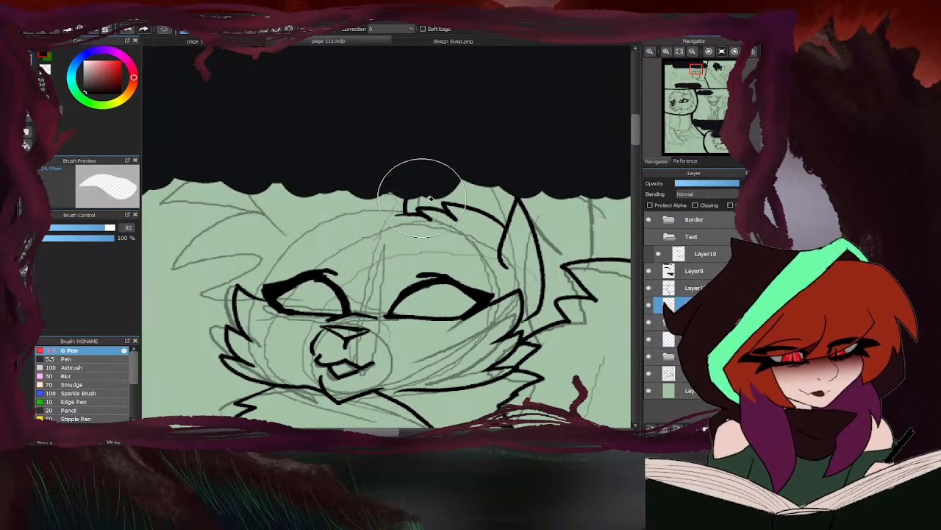
key(b)
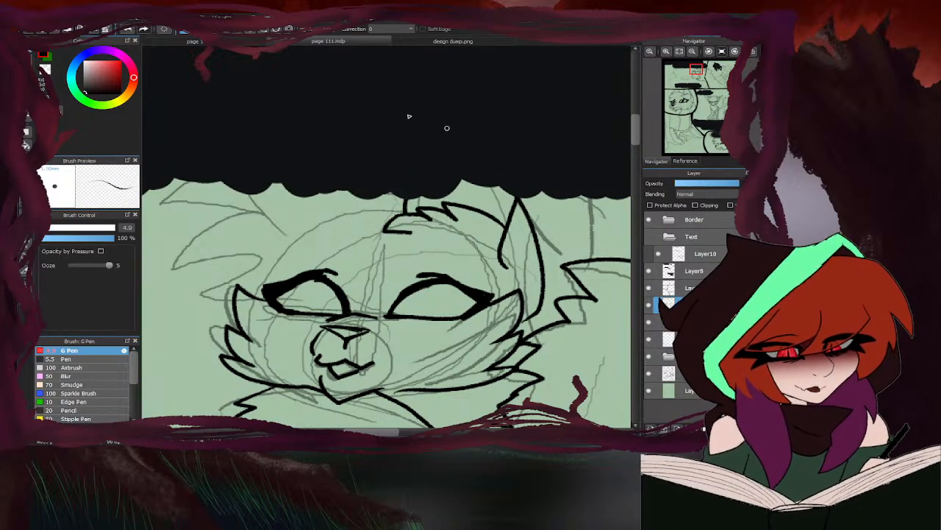
- Consult design dump.png again and ink the pointed hair tufts on the head's left side, from the left eye up to the black bubble
click(413, 42)
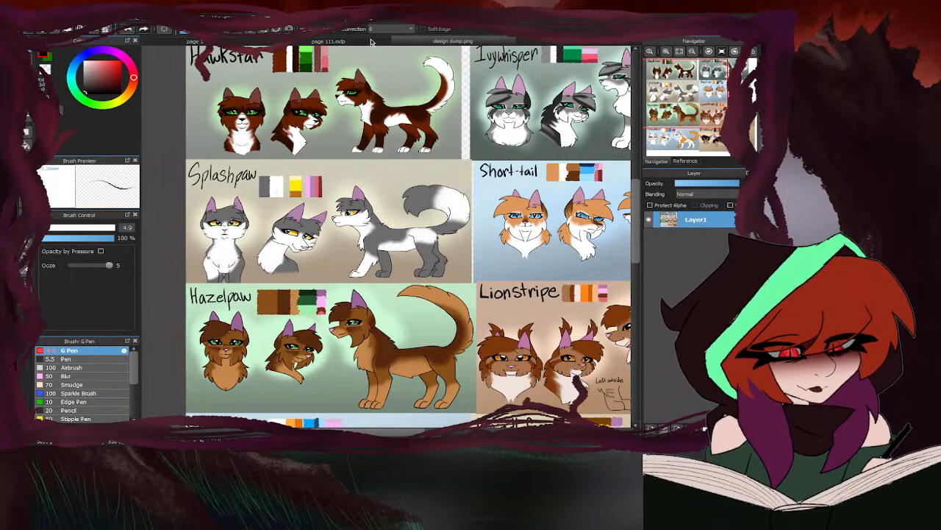
click(372, 42)
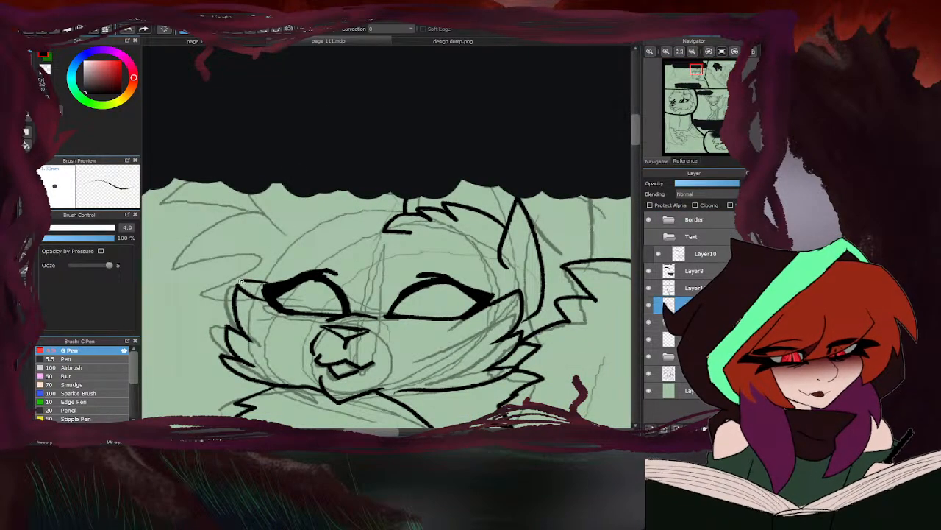
click(411, 45)
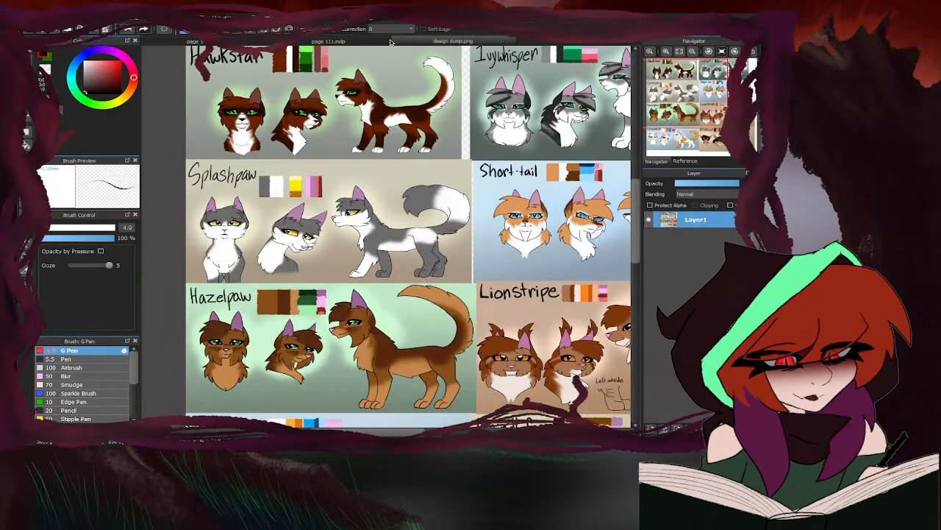
click(385, 43)
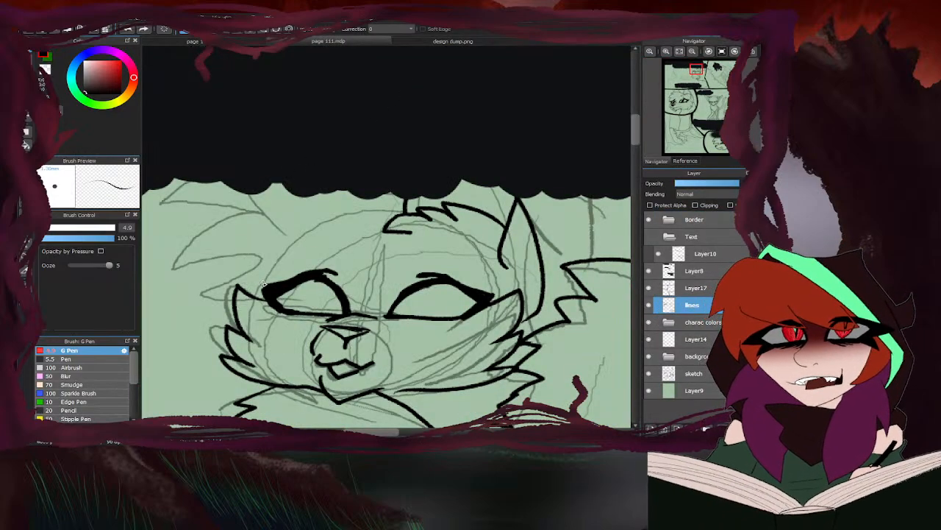
mouse_move(262, 284)
mouse_down()
mouse_move(258, 269)
mouse_move(274, 260)
mouse_move(217, 276)
mouse_up()
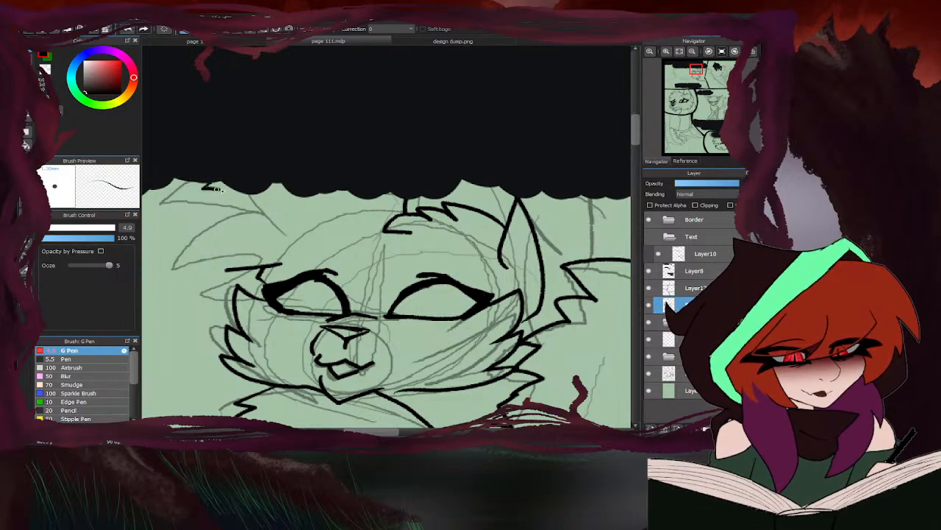
mouse_move(218, 190)
mouse_down()
mouse_move(189, 236)
mouse_move(227, 233)
mouse_move(199, 277)
mouse_move(239, 270)
mouse_up()
scroll(294, 253, down, 6)
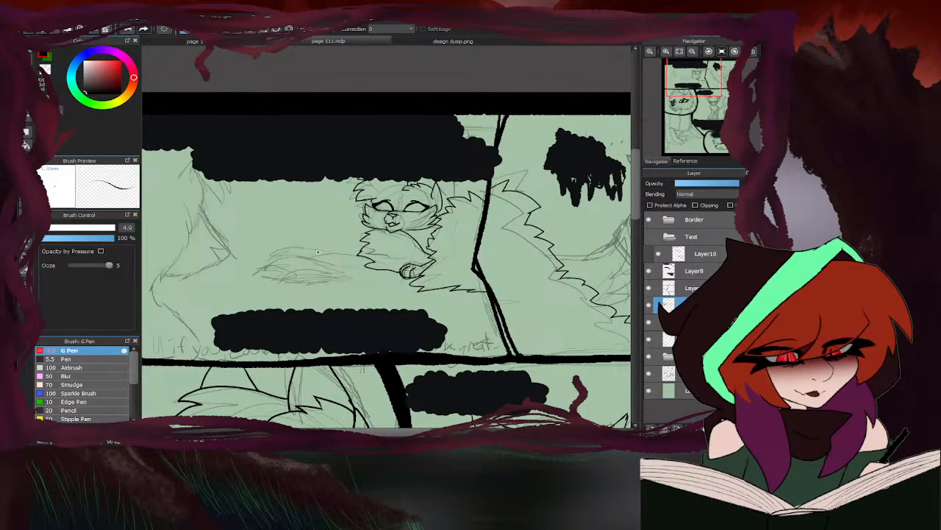
scroll(317, 251, down, 3)
- Compare the inked head in the upper-left panel with the character designs in design dump.png
scroll(395, 211, up, 8)
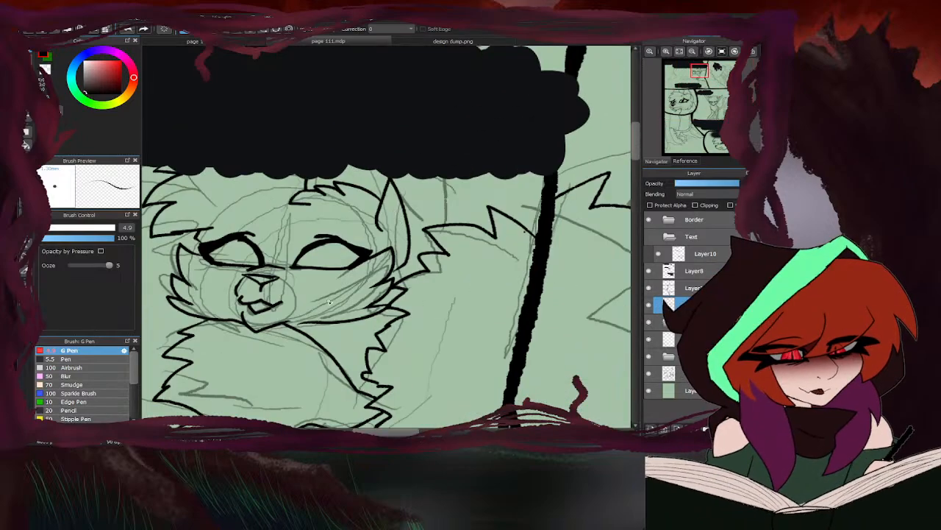
scroll(330, 302, up, 3)
scroll(297, 303, down, 5)
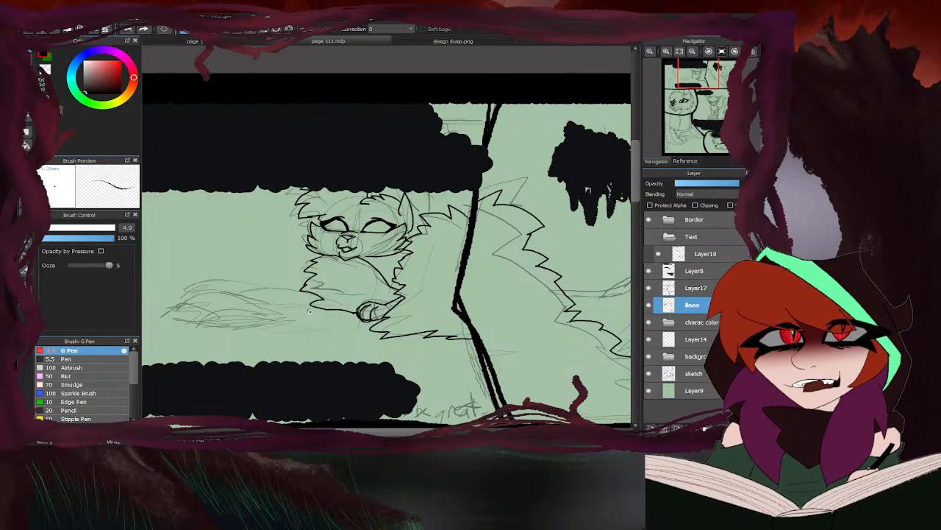
click(389, 41)
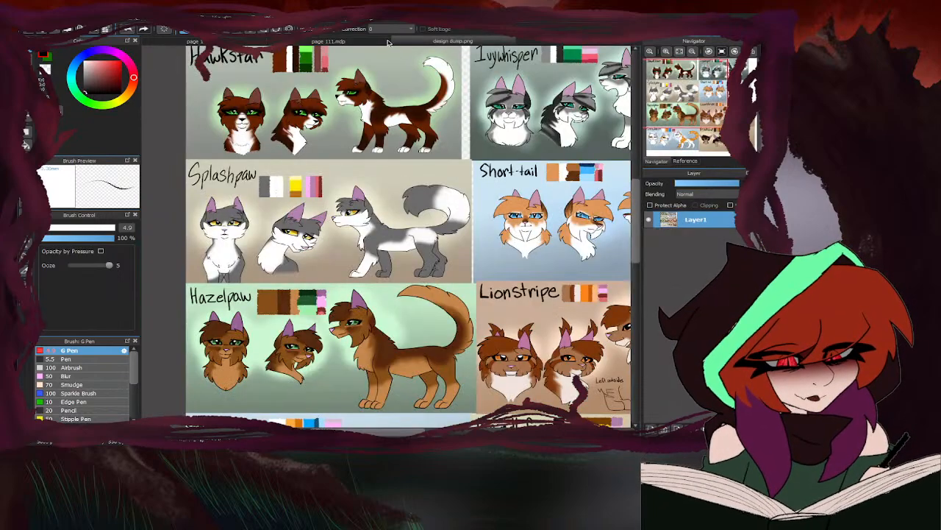
click(328, 41)
scroll(423, 251, up, 3)
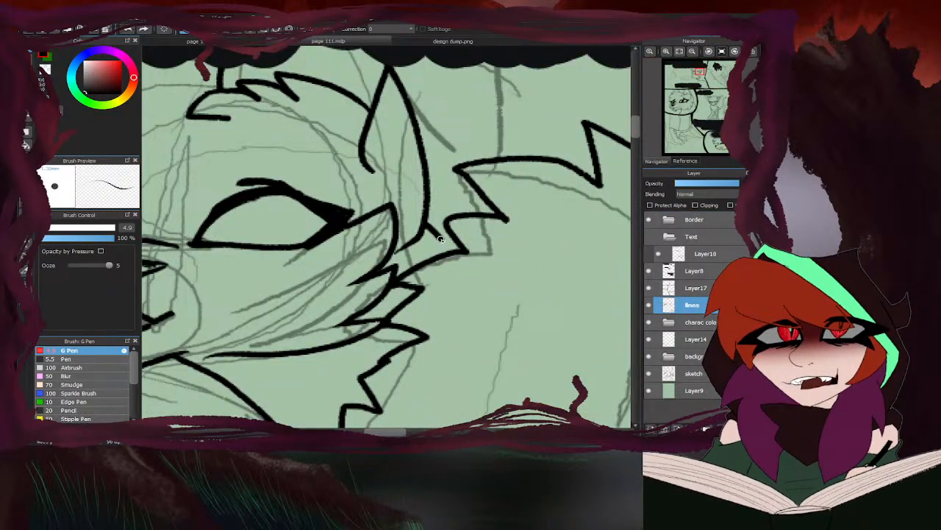
scroll(423, 252, down, 4)
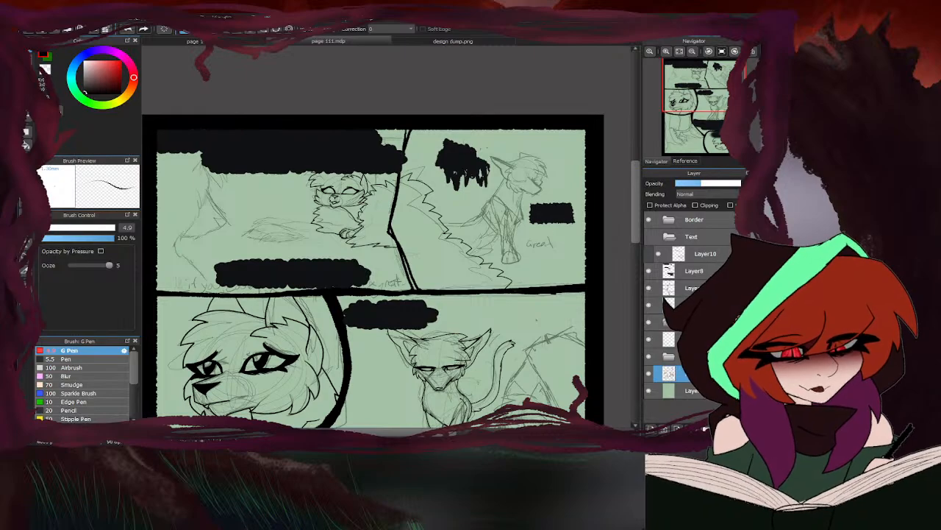
- Erase along the divider between the two upper panels on Layer14, and reselect the pen and the lines layer
click(681, 339)
key(e)
scroll(396, 181, up, 4)
mouse_move(414, 173)
mouse_down()
mouse_move(387, 215)
mouse_move(387, 151)
mouse_up()
scroll(389, 143, down, 3)
scroll(368, 245, down, 4)
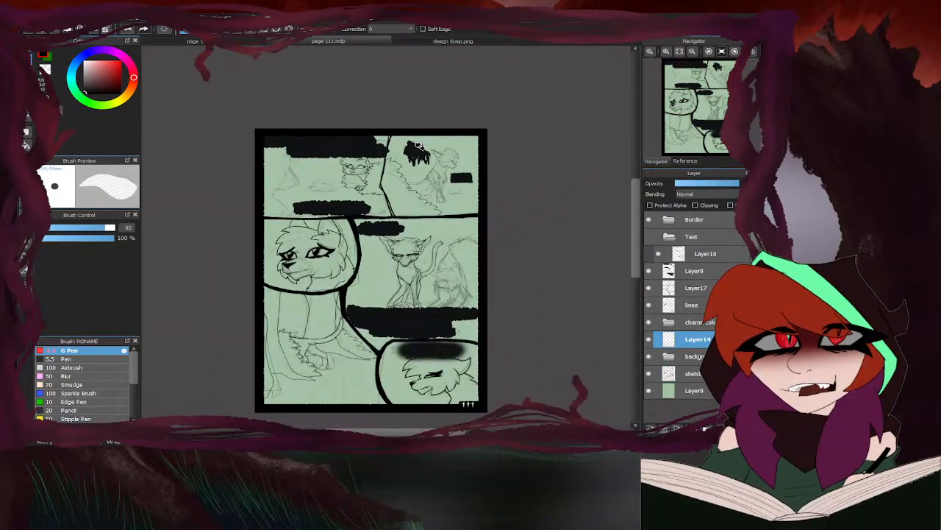
key(b)
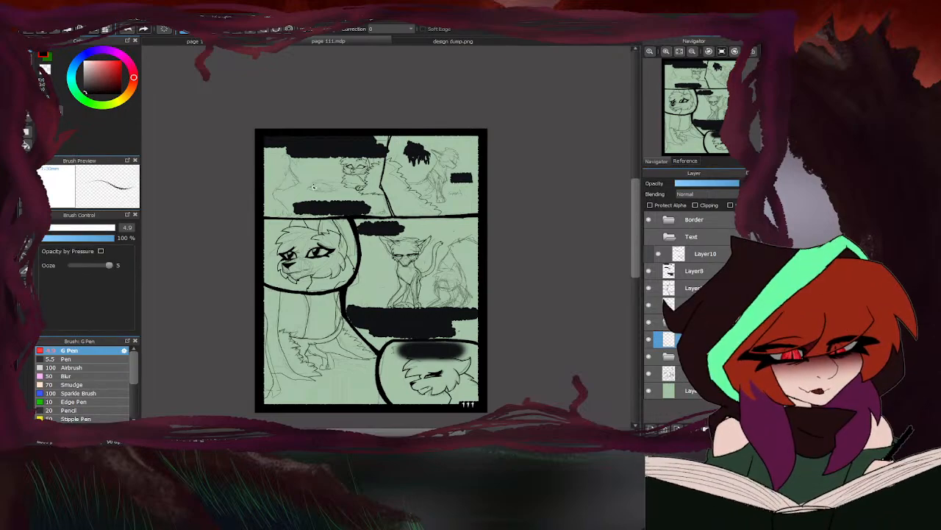
scroll(327, 187, up, 2)
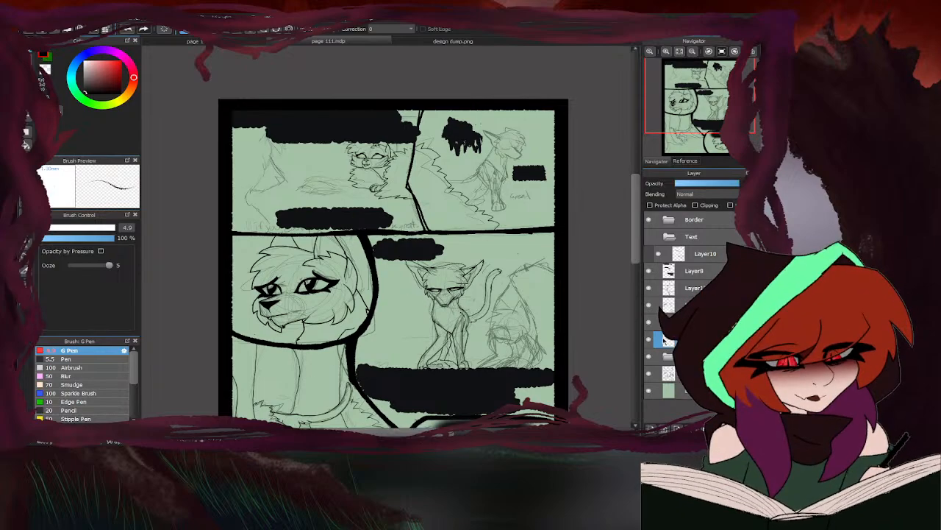
click(684, 304)
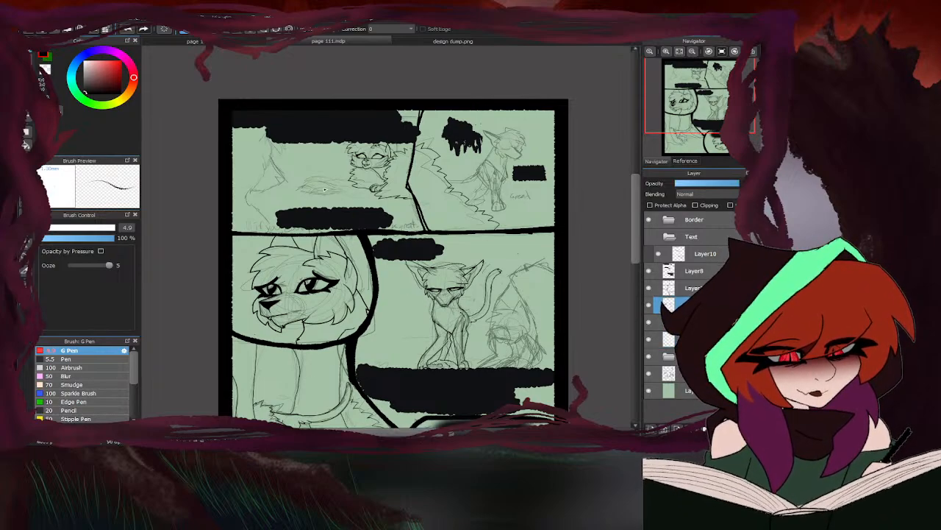
- Clean up the short line beneath the character's nose with the eraser and pen
scroll(324, 188, up, 5)
scroll(364, 163, up, 2)
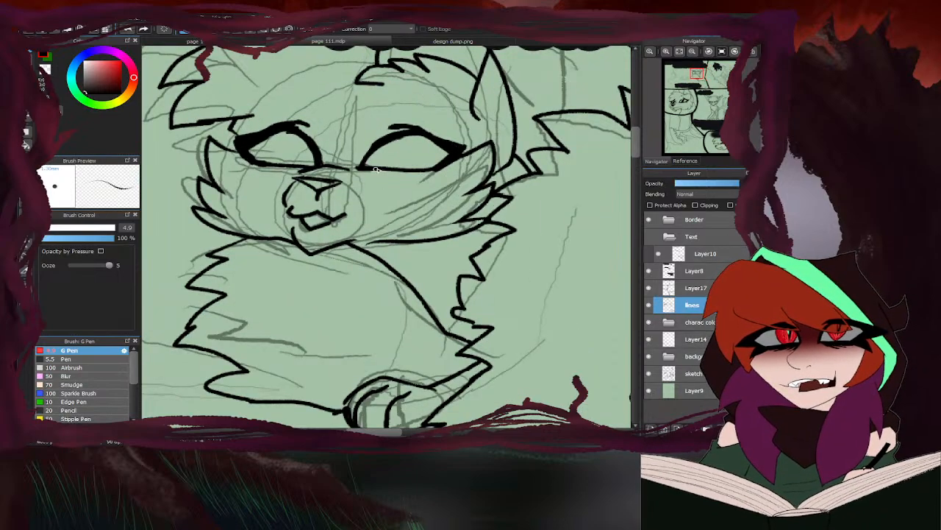
key(e)
scroll(323, 169, up, 2)
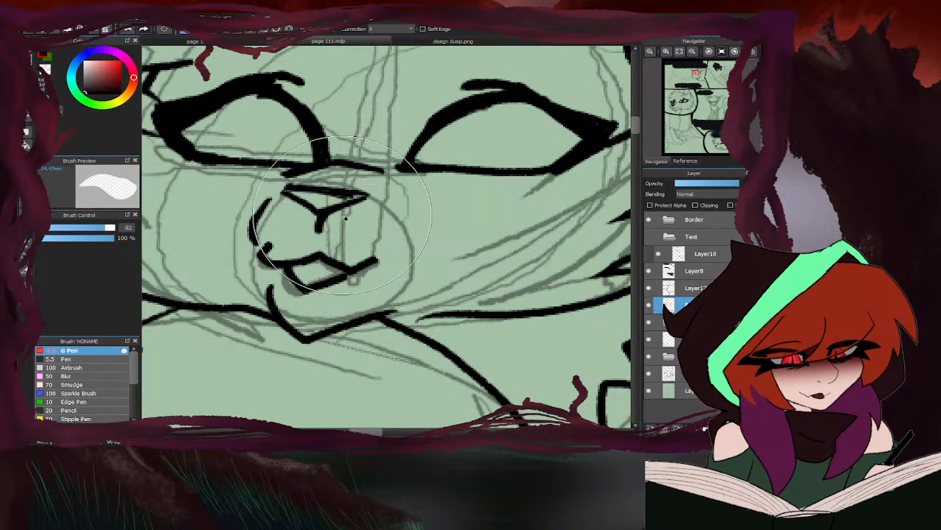
key(b)
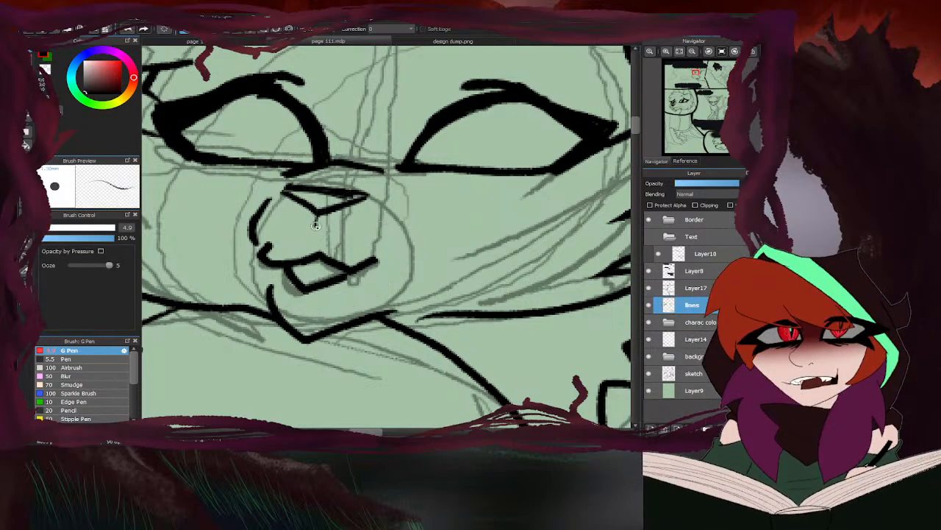
scroll(316, 225, down, 2)
scroll(309, 232, up, 1)
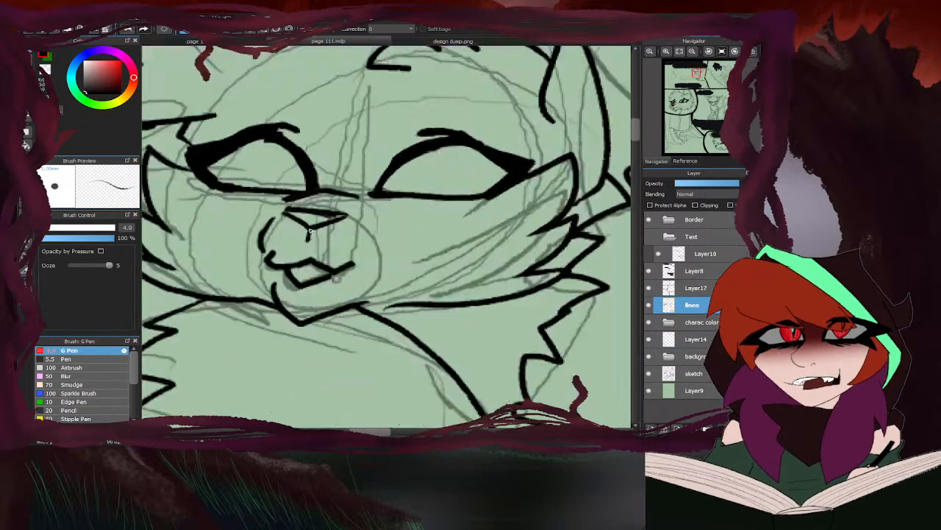
scroll(308, 231, down, 1)
scroll(256, 275, down, 2)
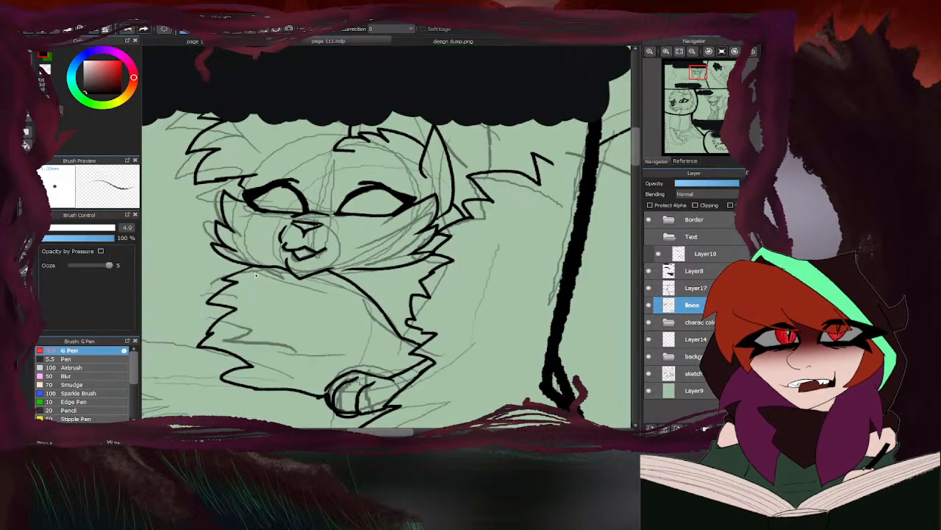
- Ink the curved iris outlines inside both eyes of the upper-left panel's character
scroll(287, 233, up, 3)
scroll(252, 255, down, 3)
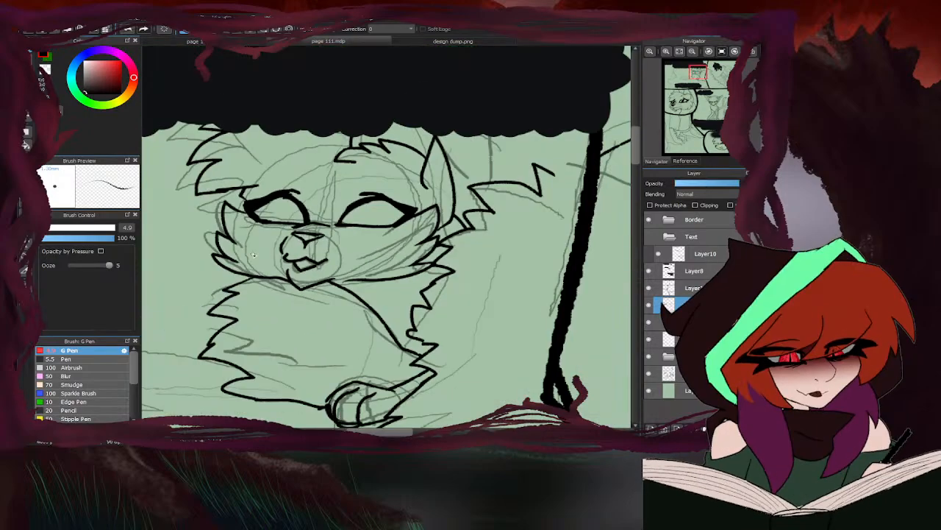
scroll(400, 152, down, 5)
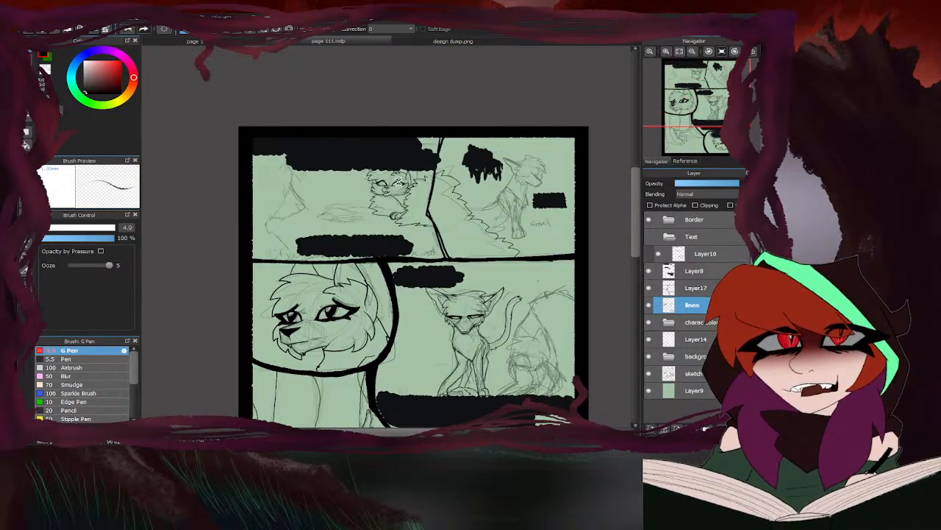
scroll(392, 196, up, 6)
scroll(392, 196, up, 3)
drag(368, 184, 413, 225)
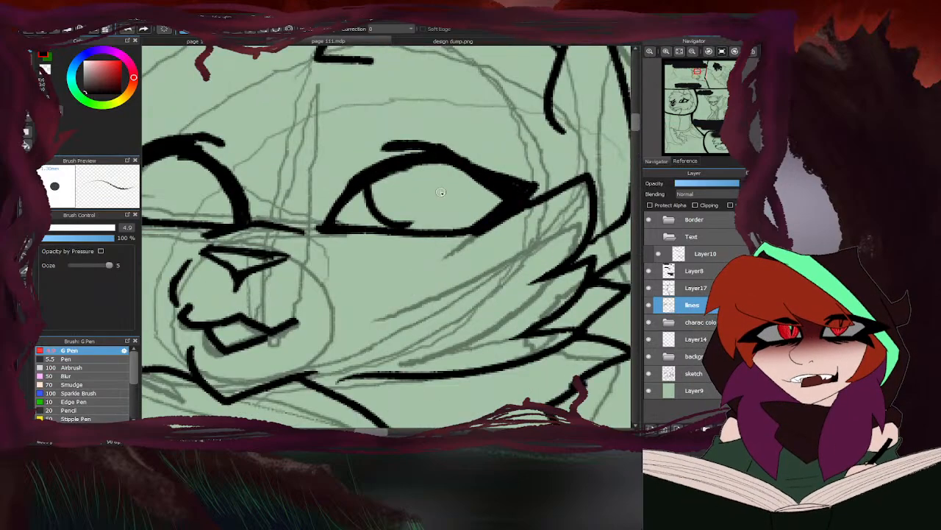
drag(438, 161, 437, 191)
scroll(437, 191, down, 5)
scroll(355, 209, up, 5)
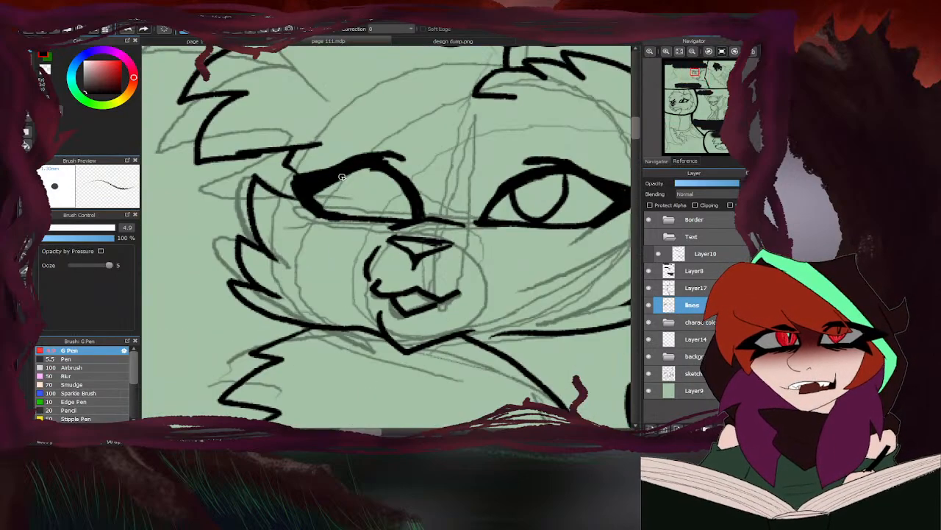
drag(341, 175, 357, 213)
drag(391, 173, 379, 206)
scroll(380, 204, down, 6)
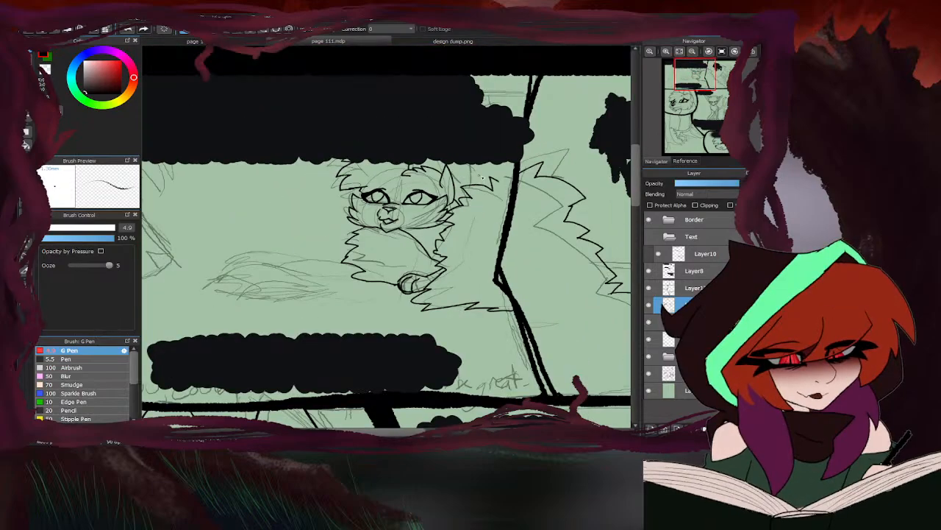
- Outline a highlight in each iris and fill the rest of both irises solid black
scroll(364, 201, up, 4)
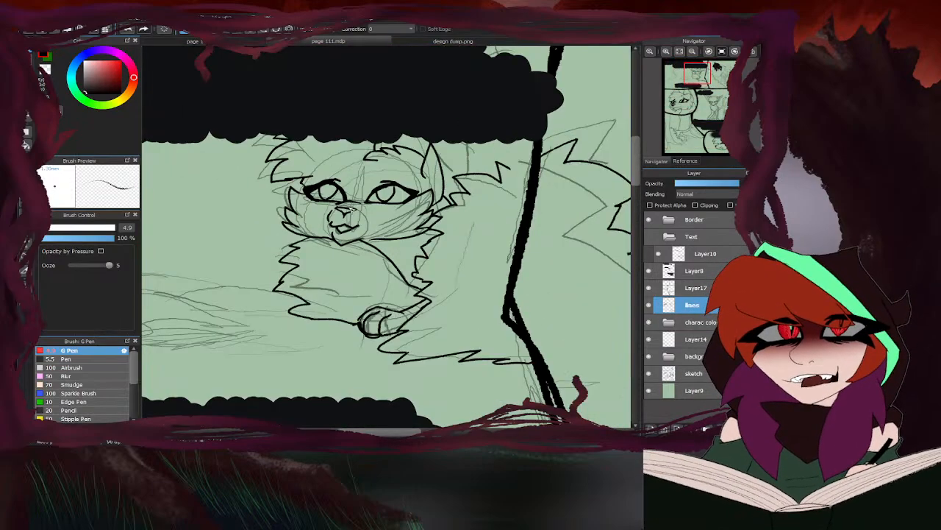
scroll(329, 195, up, 4)
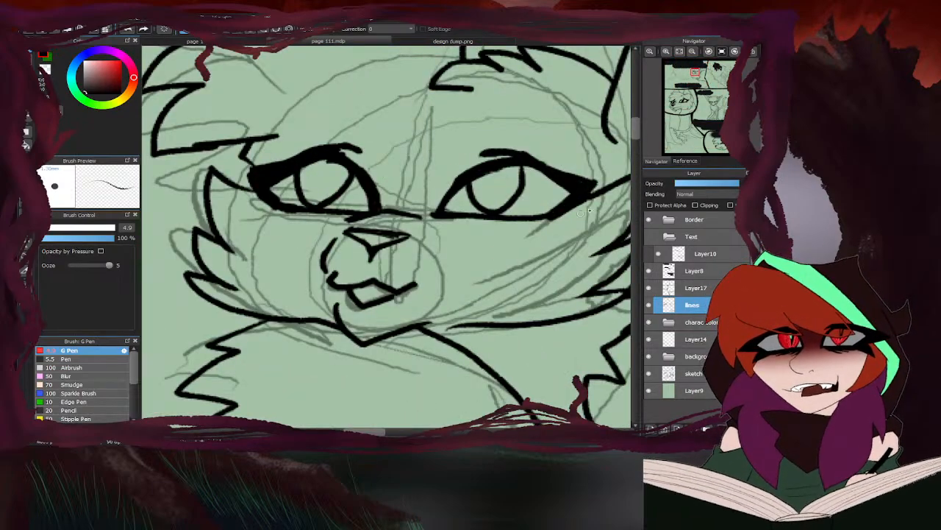
mouse_move(492, 189)
mouse_down()
mouse_move(521, 184)
mouse_move(492, 194)
mouse_up()
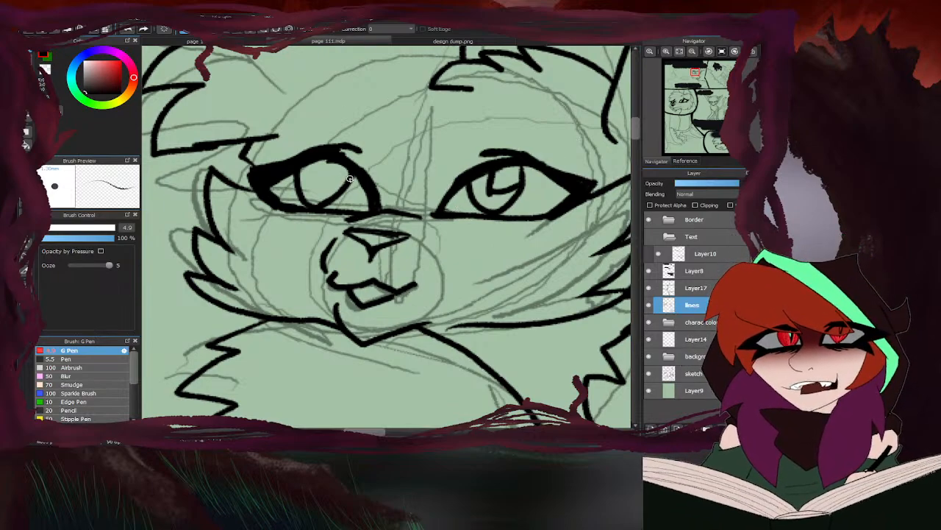
mouse_move(352, 179)
mouse_down()
mouse_move(322, 186)
mouse_move(327, 159)
mouse_move(313, 195)
mouse_up()
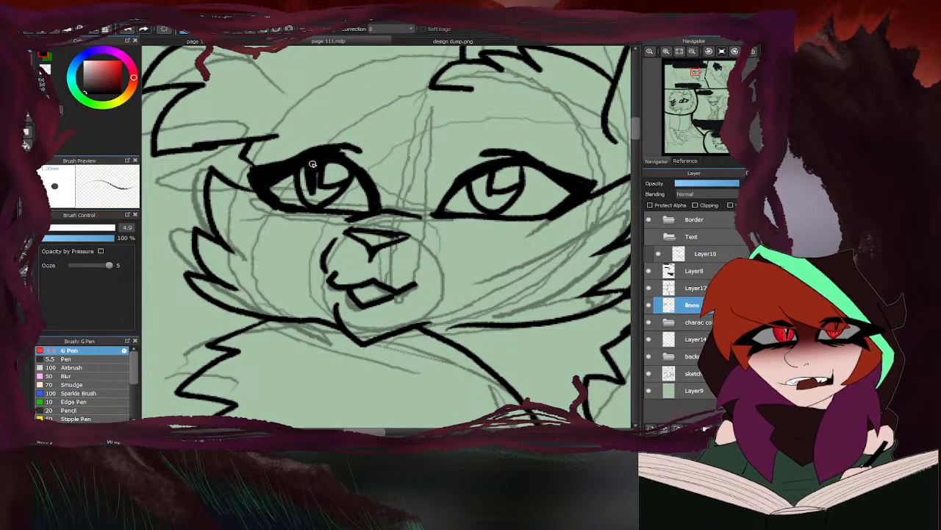
mouse_move(309, 160)
mouse_down()
mouse_move(302, 192)
mouse_move(315, 170)
mouse_move(313, 182)
mouse_move(339, 187)
mouse_move(314, 200)
mouse_up()
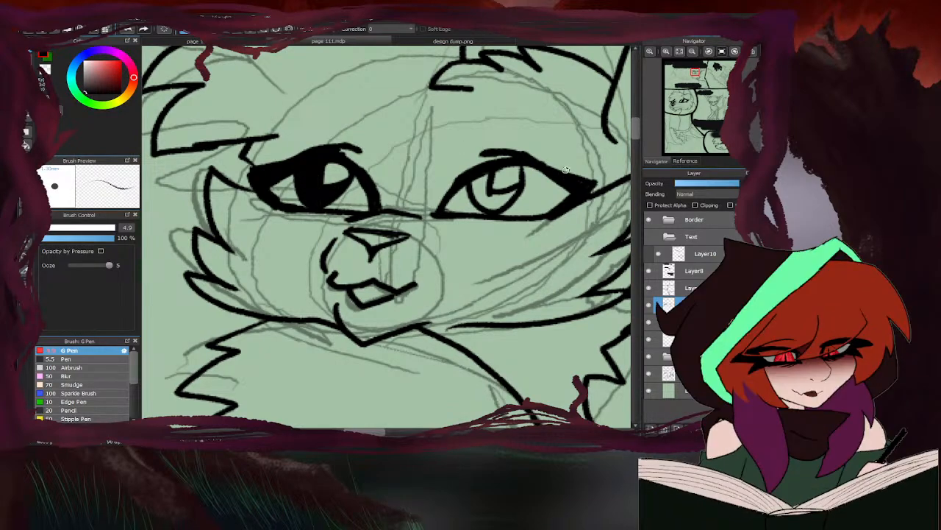
scroll(499, 199, up, 2)
mouse_move(499, 199)
mouse_down()
mouse_move(485, 198)
mouse_move(500, 209)
mouse_move(465, 200)
mouse_up()
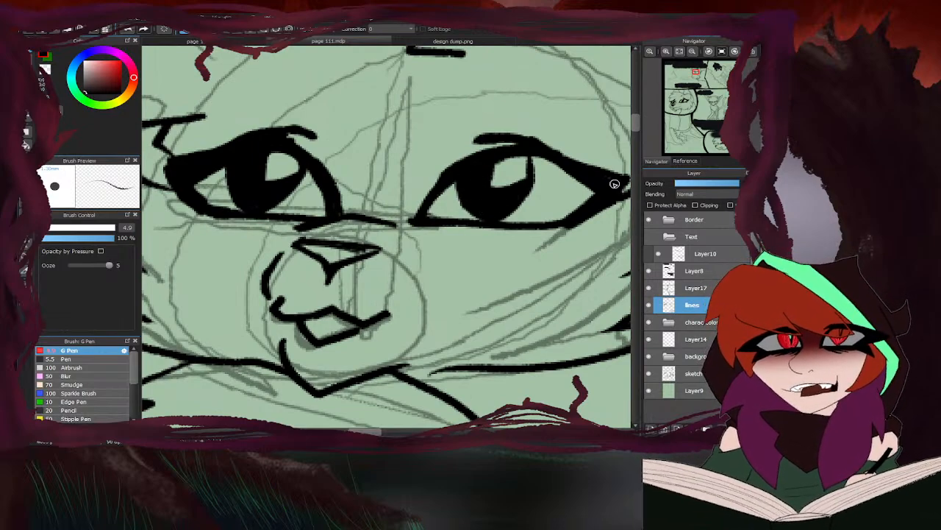
scroll(438, 189, down, 3)
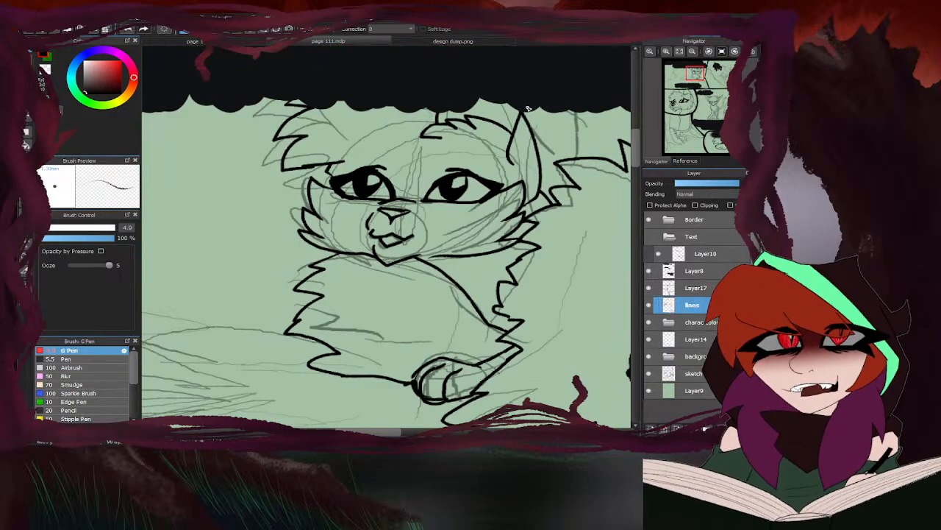
- Go over the lower edge of the hair tuft beside the left eye with the pen
key(e)
scroll(470, 126, up, 2)
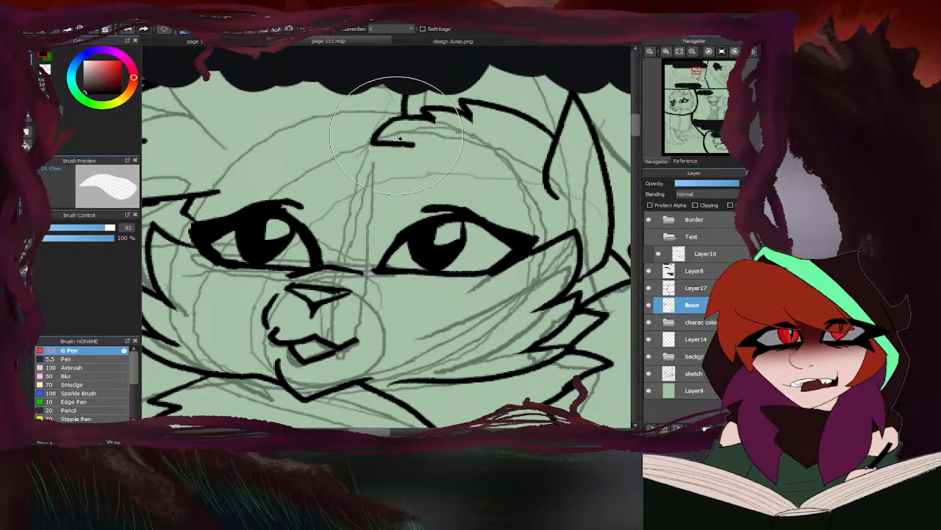
scroll(447, 152, down, 5)
key(b)
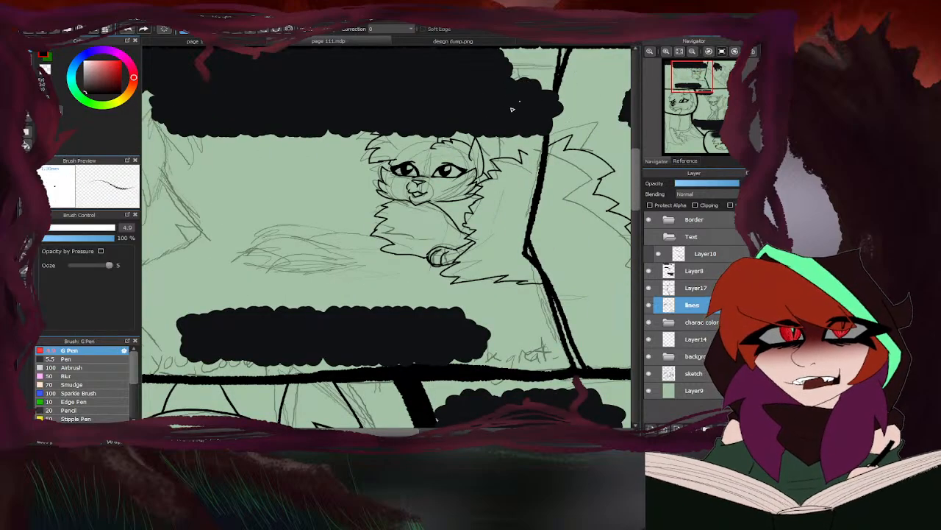
scroll(374, 150, up, 2)
scroll(356, 181, up, 2)
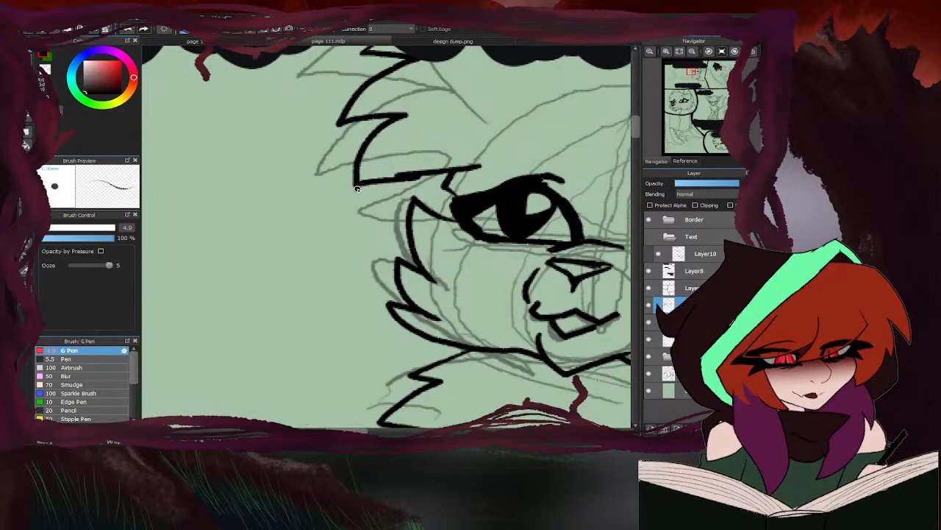
drag(357, 185, 480, 169)
scroll(445, 145, down, 4)
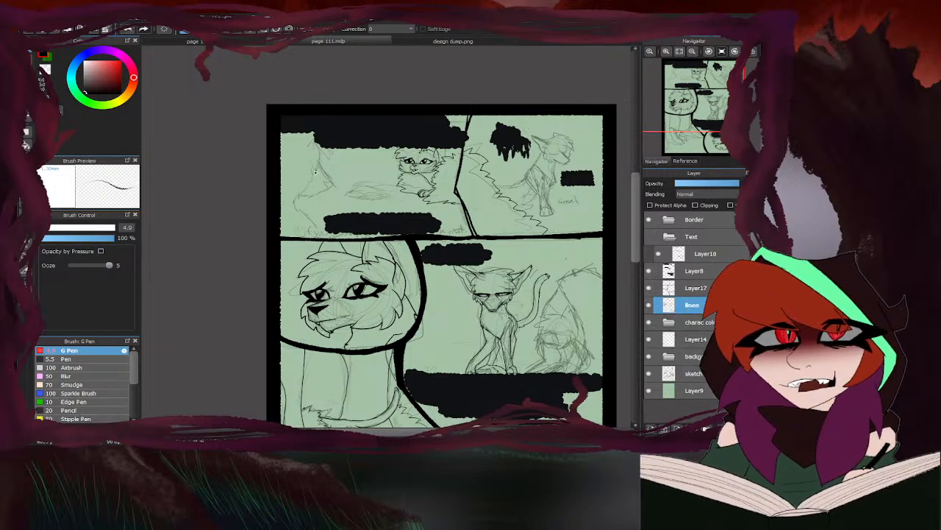
- Ink the muzzle profile of the large sketched character at the panel's left, from the black bubble around the nose to the chin
scroll(316, 172, up, 5)
mouse_move(325, 127)
mouse_down()
mouse_move(386, 213)
mouse_move(374, 234)
mouse_move(308, 262)
mouse_move(317, 270)
mouse_move(288, 288)
mouse_move(222, 261)
mouse_up()
scroll(374, 213, up, 2)
mouse_move(398, 209)
mouse_down()
mouse_move(361, 202)
mouse_move(363, 269)
mouse_up()
scroll(439, 182, down, 4)
scroll(390, 214, up, 4)
- Erase the large character's mouth and lower jaw lines and re-ink them with small jagged fur tufts at the chin
key(e)
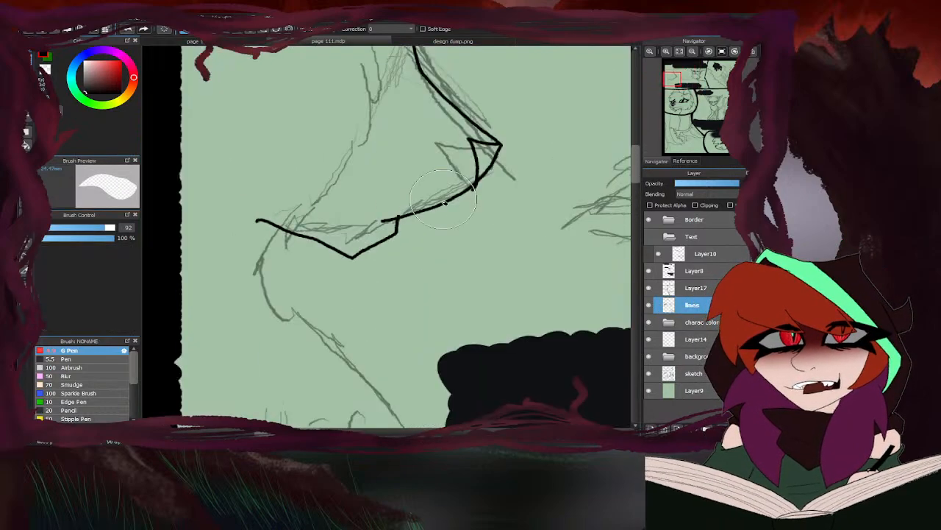
drag(416, 232, 285, 234)
mouse_move(461, 199)
mouse_down()
mouse_move(480, 181)
mouse_move(414, 214)
mouse_up()
key(b)
mouse_move(486, 177)
mouse_down()
mouse_move(382, 220)
mouse_move(381, 242)
mouse_move(365, 257)
mouse_move(340, 257)
mouse_up()
scroll(349, 236, down, 4)
scroll(348, 236, up, 4)
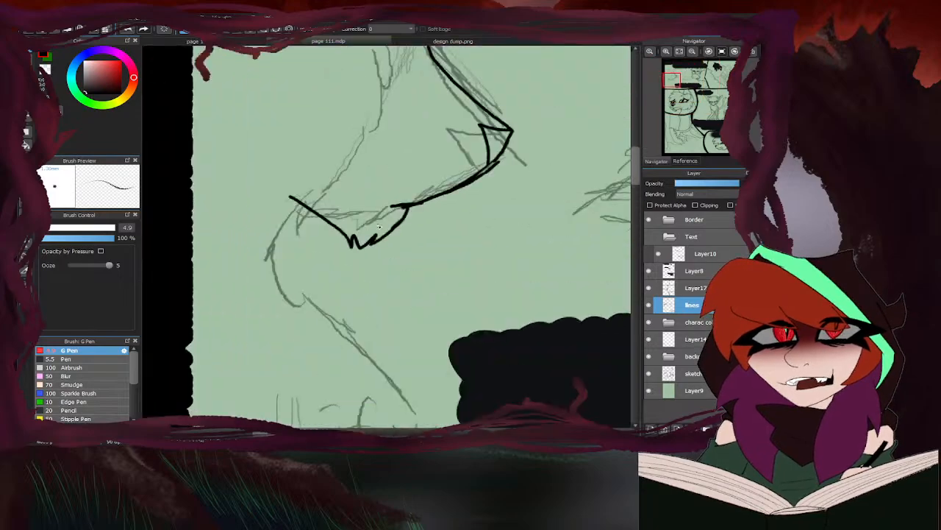
mouse_move(403, 229)
mouse_down()
mouse_move(346, 250)
mouse_move(322, 246)
mouse_up()
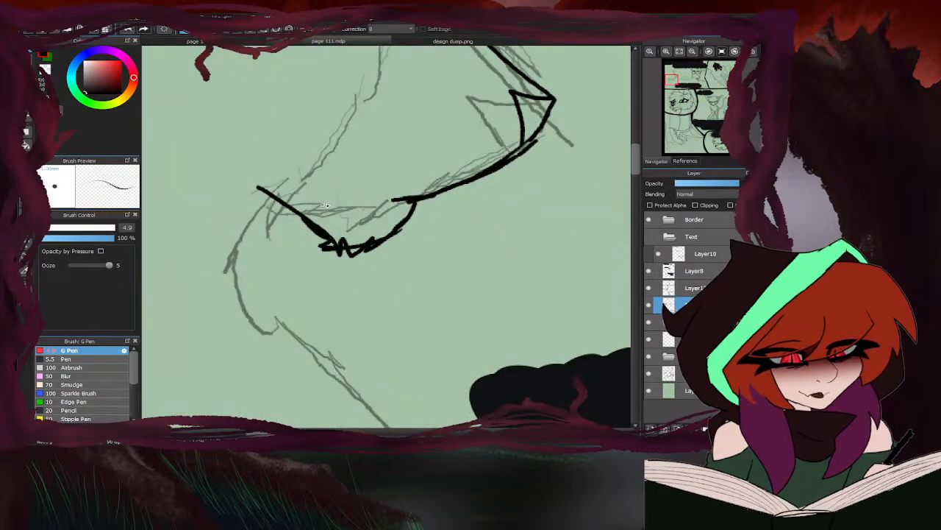
- Examine the character designs on the reference sheet and the finished line art of page 110
click(414, 42)
scroll(410, 95, down, 1)
scroll(407, 154, up, 5)
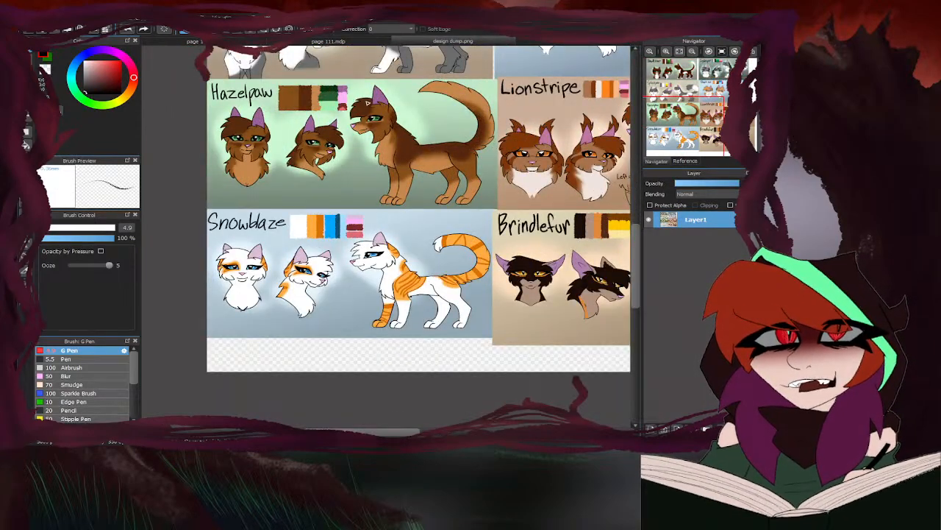
scroll(367, 103, up, 1)
scroll(392, 256, down, 3)
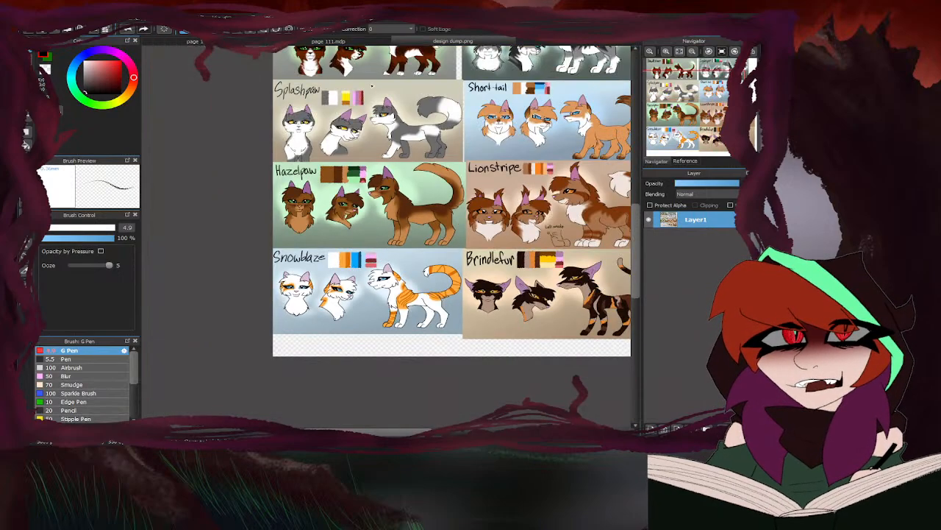
scroll(372, 86, up, 1)
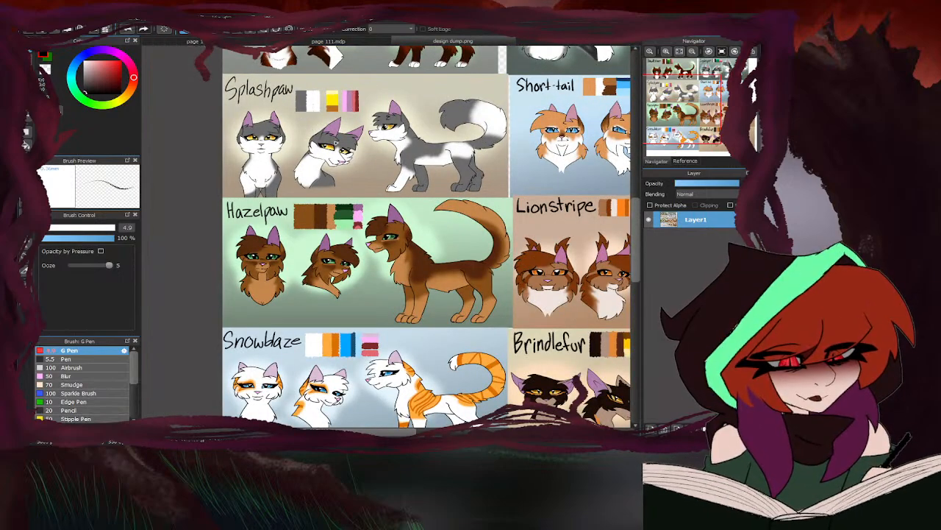
scroll(252, 46, down, 5)
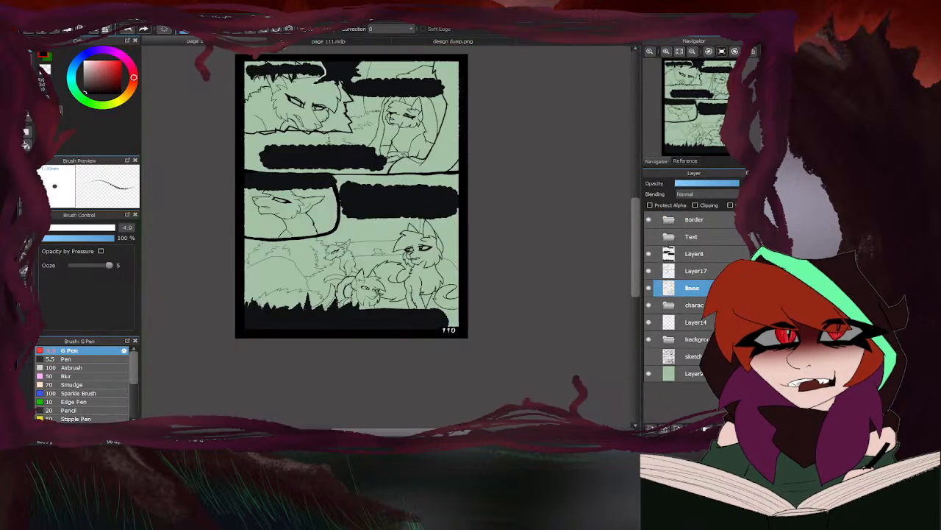
scroll(252, 45, up, 5)
scroll(302, 278, down, 2)
- Ink the large profile character's forehead hair tufts below the black shape on page 111 and erase the overlap at their top
scroll(301, 278, down, 1)
scroll(302, 278, up, 4)
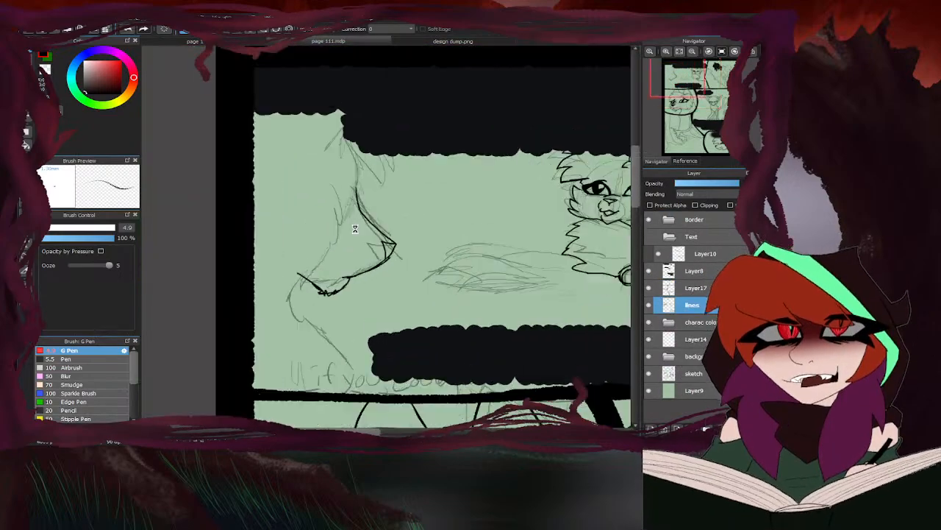
scroll(423, 184, up, 1)
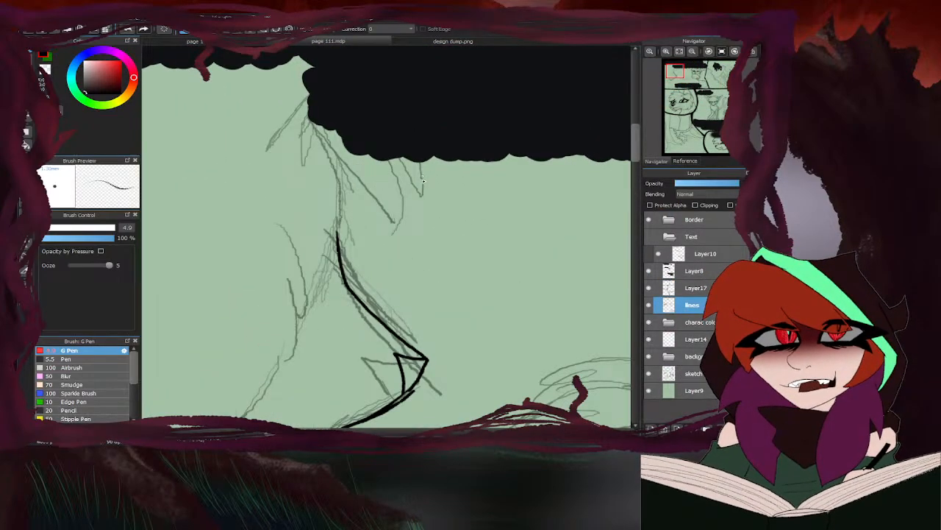
mouse_move(318, 204)
mouse_down()
mouse_move(360, 253)
mouse_move(406, 207)
mouse_move(390, 159)
mouse_move(435, 177)
mouse_move(432, 152)
mouse_up()
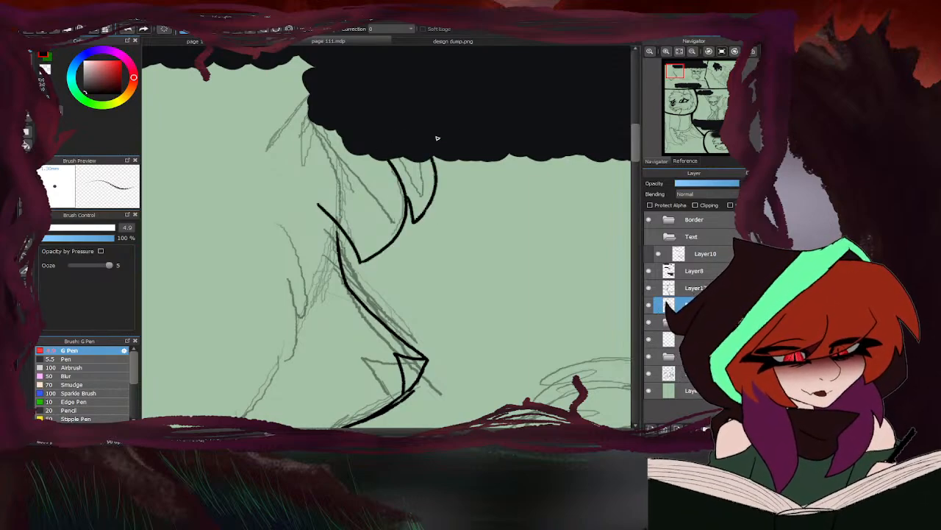
key(e)
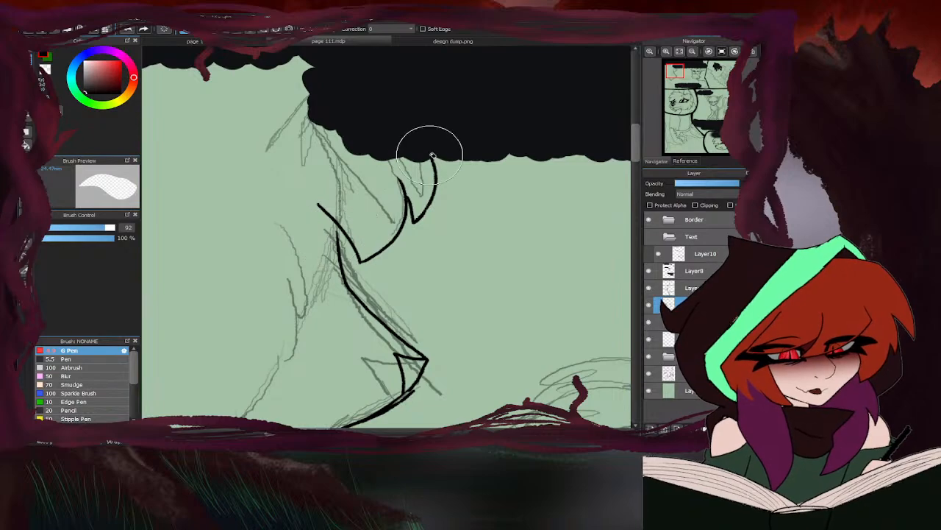
key(b)
scroll(339, 228, up, 2)
scroll(390, 175, down, 4)
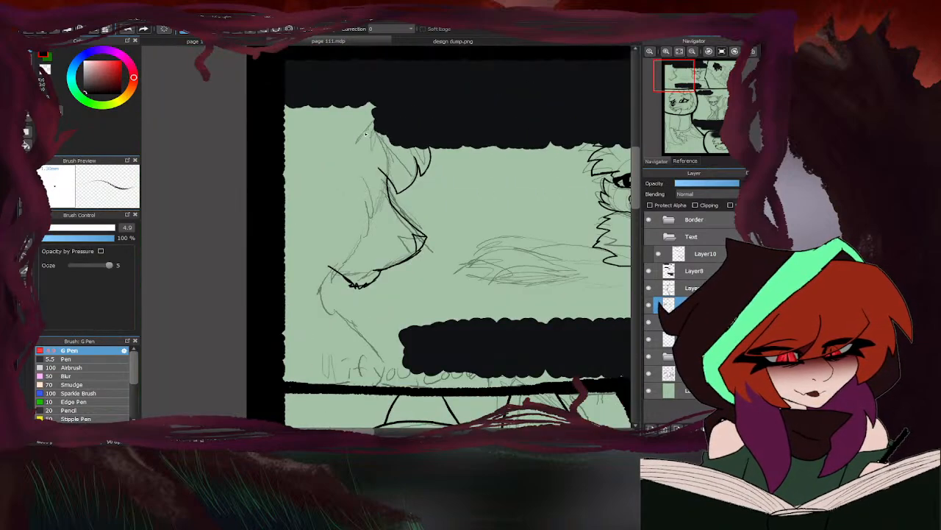
- Ink the hair strand at the back of the large character's forehead and the pointed fur tufts along the cheek
drag(350, 151, 377, 125)
scroll(359, 231, up, 2)
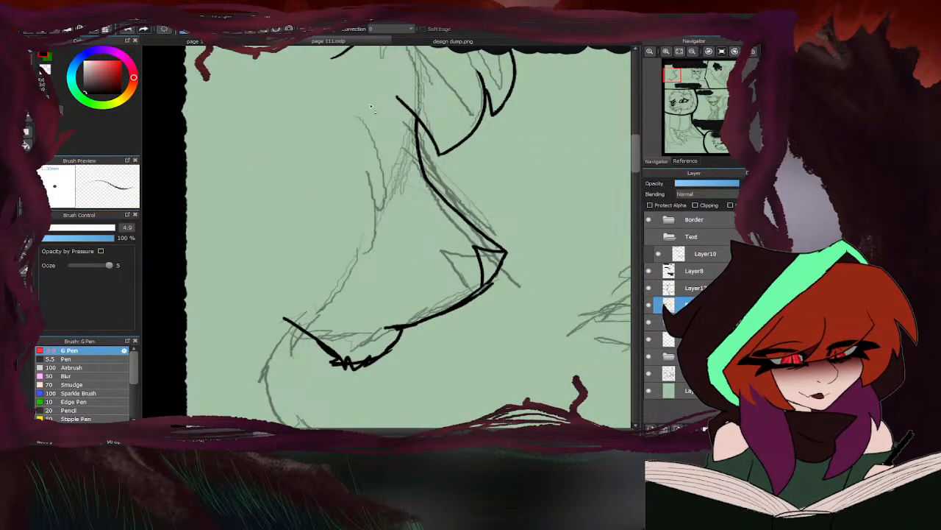
mouse_move(358, 114)
mouse_down()
mouse_move(391, 229)
mouse_move(363, 198)
mouse_move(331, 315)
mouse_up()
mouse_move(332, 314)
mouse_down()
mouse_move(342, 300)
mouse_move(335, 265)
mouse_move(255, 328)
mouse_up()
drag(256, 328, 281, 231)
- Ink the large character's neck and chest line from the jaw down to the panel's lower border
scroll(324, 147, down, 3)
scroll(308, 186, up, 2)
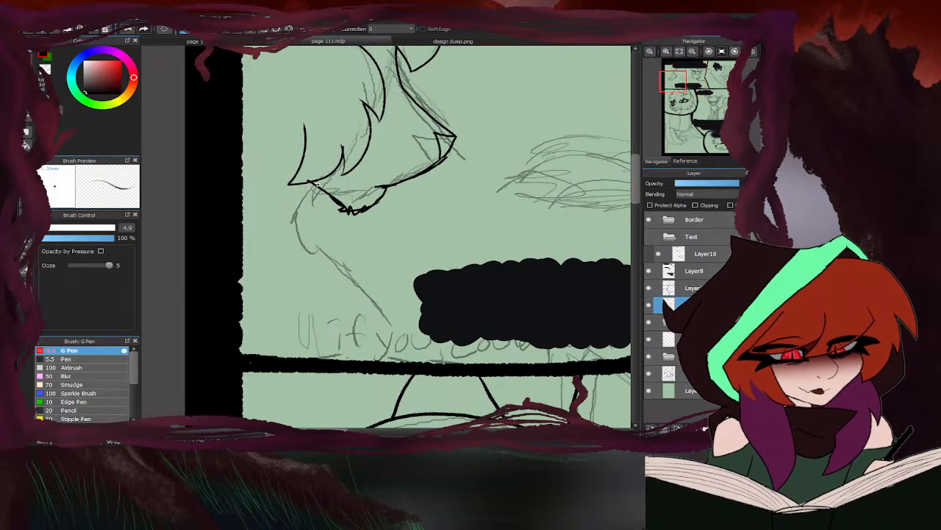
drag(316, 183, 292, 240)
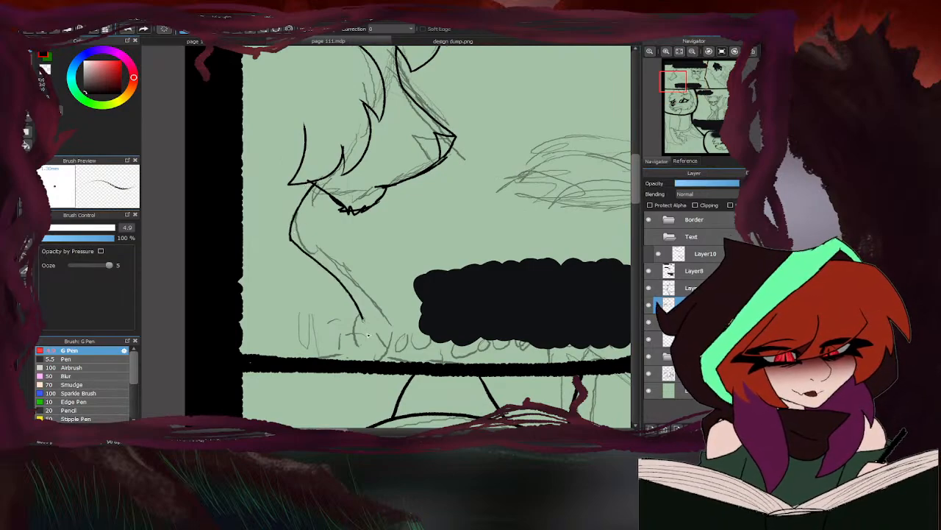
scroll(335, 280, down, 2)
scroll(336, 281, up, 1)
scroll(335, 280, up, 2)
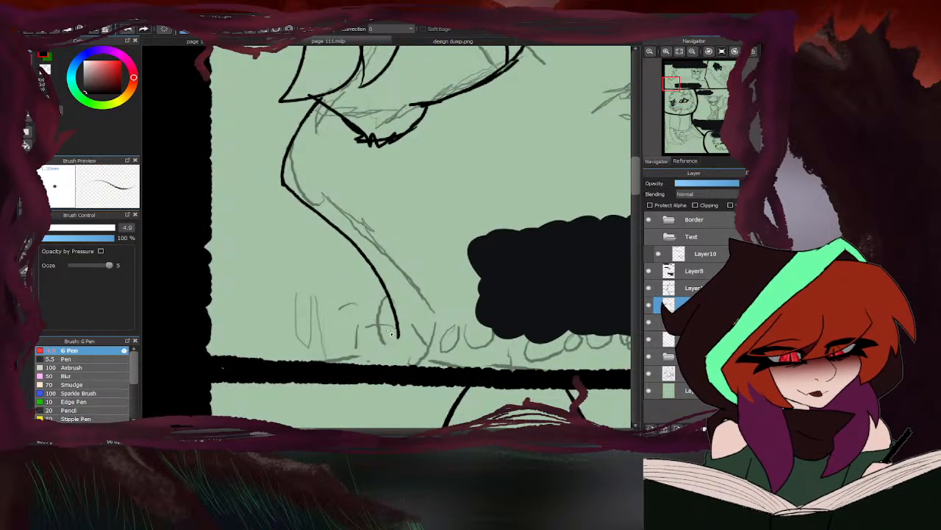
scroll(266, 281, down, 4)
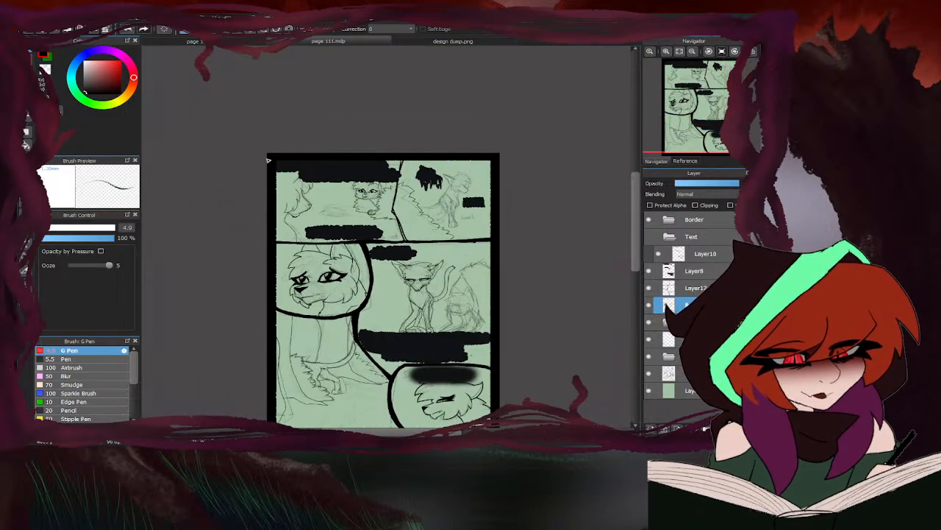
scroll(302, 212, up, 4)
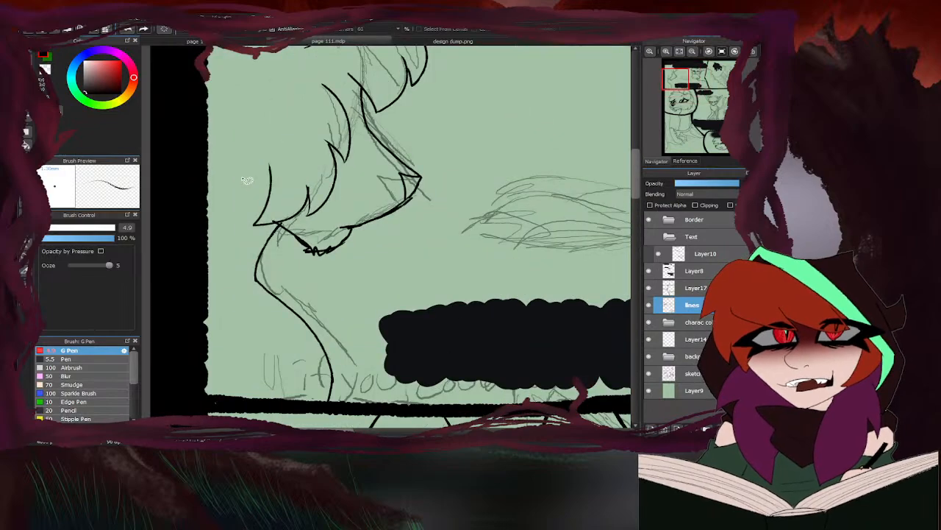
- Lasso the large character's cheek fur lines, move them slightly upward, and clear the selection
mouse_move(283, 226)
mouse_down()
mouse_move(350, 206)
mouse_move(358, 134)
mouse_move(303, 64)
mouse_move(196, 248)
mouse_up()
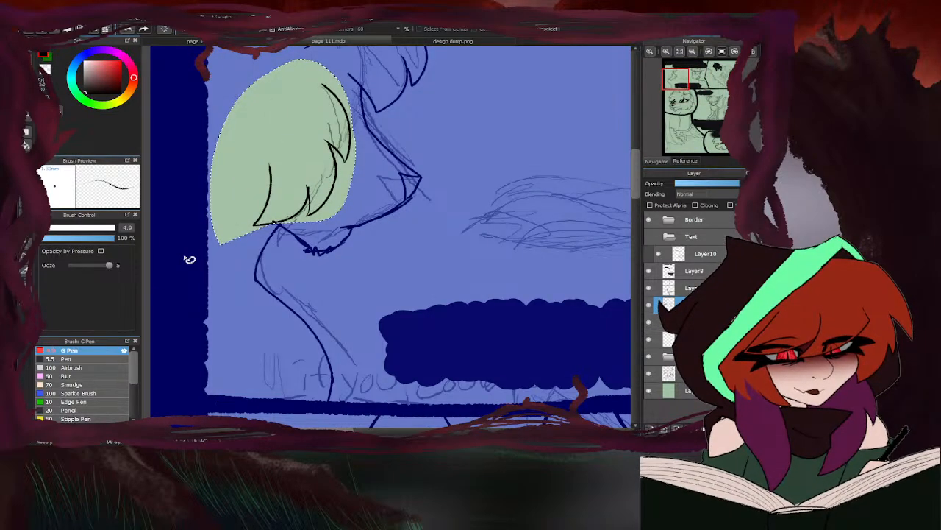
key(ctrl+t)
scroll(317, 279, down, 1)
drag(304, 197, 304, 185)
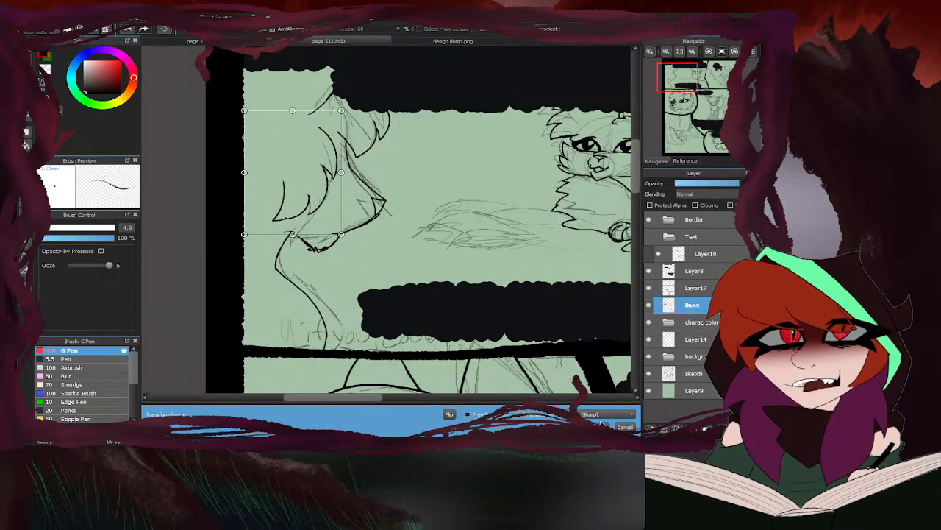
click(603, 424)
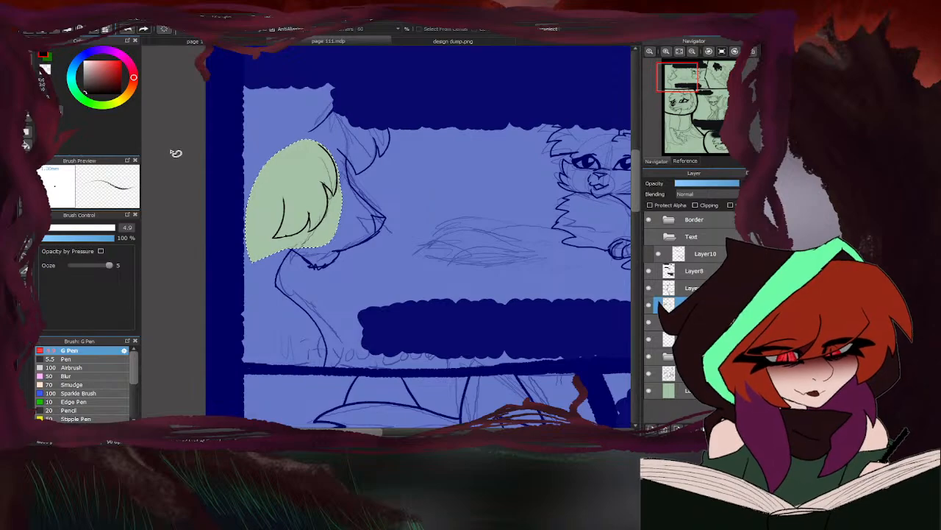
key(ctrl+d)
- Ink a small solid black wedge against the upper muzzle line, just below the forehead tuft
key(p)
scroll(344, 171, up, 3)
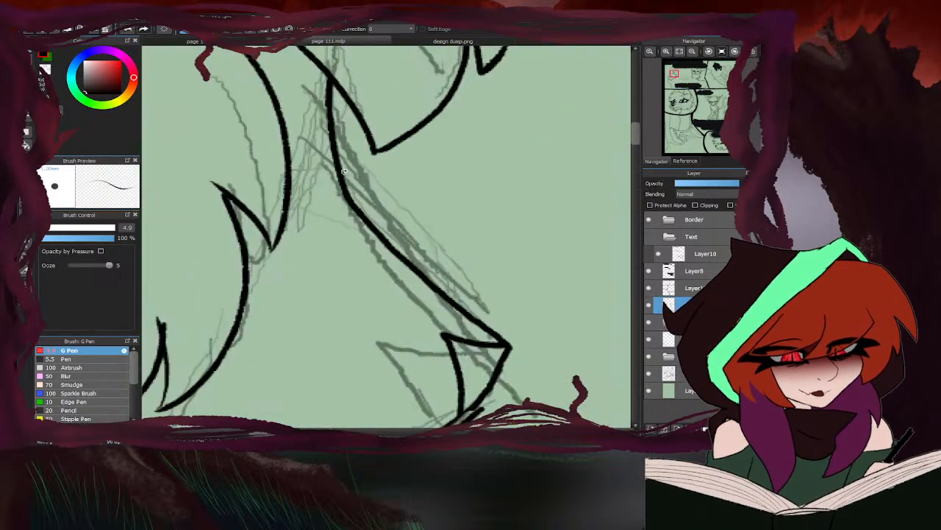
mouse_move(335, 154)
mouse_down()
mouse_move(367, 193)
mouse_move(355, 199)
mouse_up()
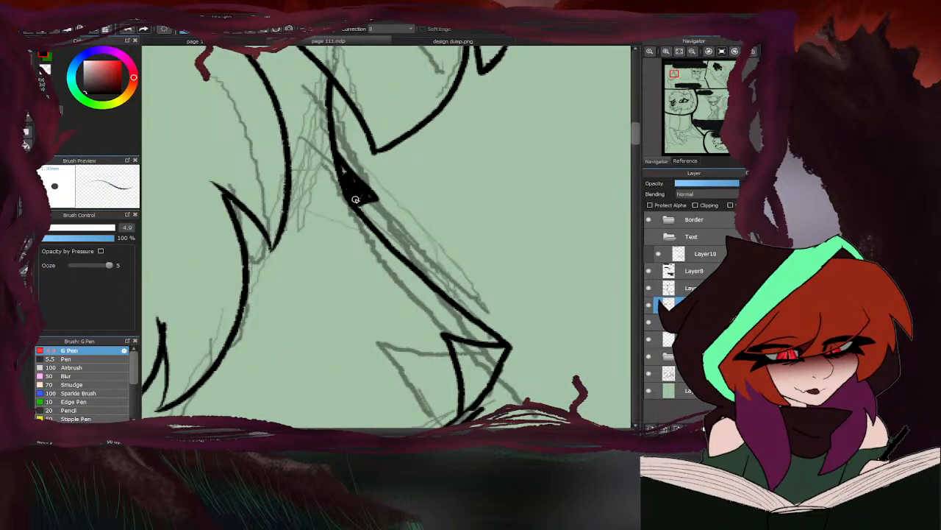
scroll(353, 186, down, 5)
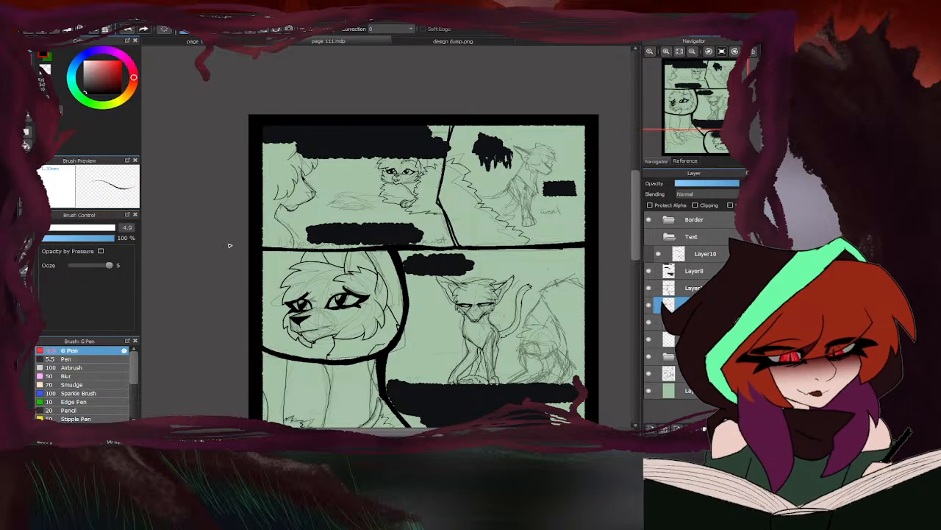
- Ink a short line running back from the bend in the large character's neck
scroll(264, 221, up, 4)
scroll(312, 206, up, 2)
drag(309, 210, 260, 190)
scroll(268, 206, down, 2)
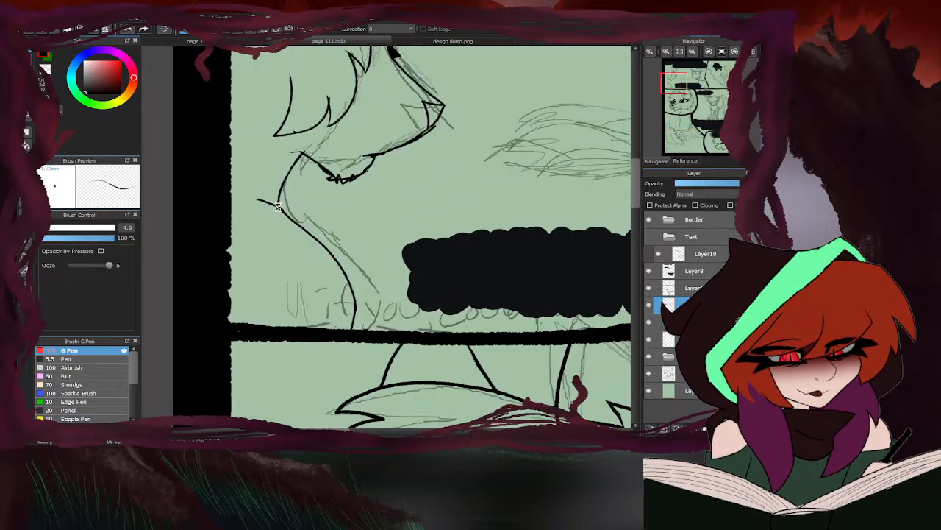
- Erase the jagged tufts at the large character's chin and re-ink the chin line
scroll(276, 207, down, 2)
key(e)
scroll(309, 185, up, 3)
mouse_move(315, 201)
mouse_down()
mouse_move(272, 204)
mouse_move(290, 201)
mouse_move(275, 192)
mouse_move(293, 190)
mouse_move(274, 197)
mouse_up()
key(p)
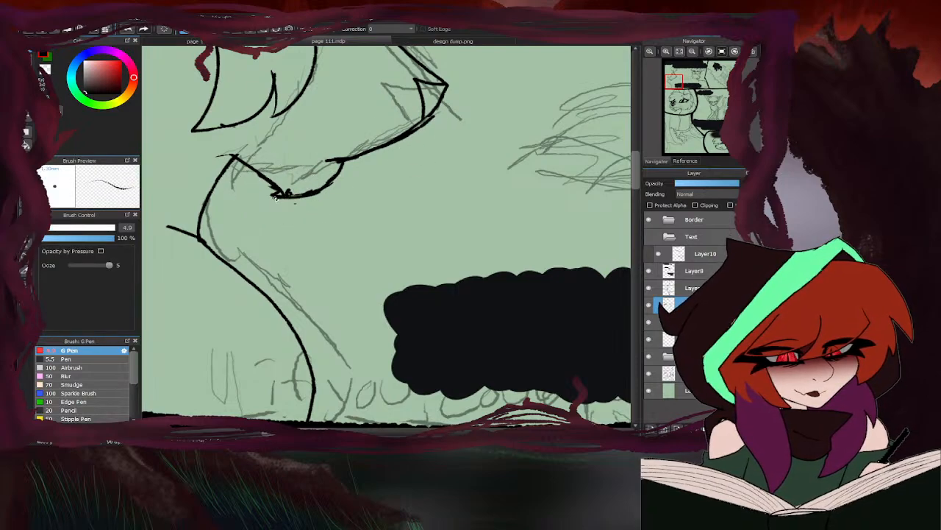
- Ink the front edge of the sitting character's foreleg in the upper-right panel, from shoulder to paw
scroll(229, 240, down, 5)
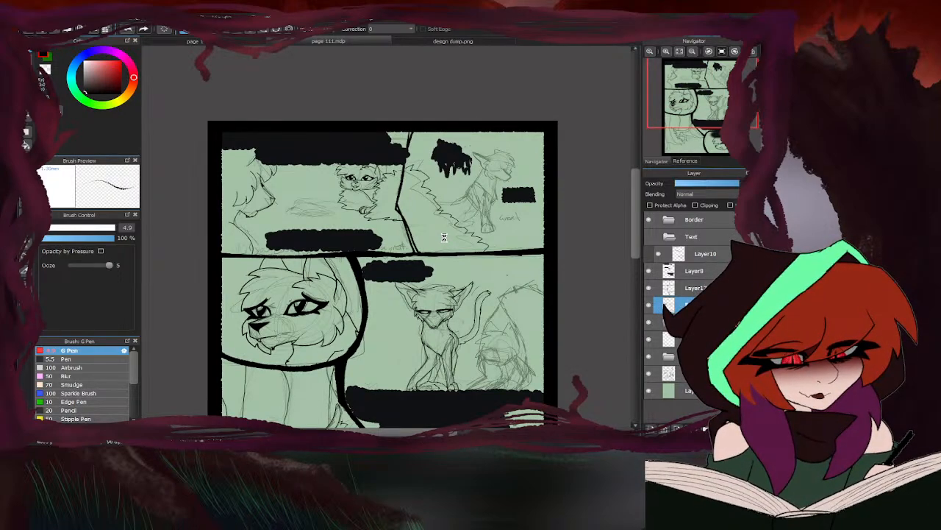
scroll(504, 196, up, 5)
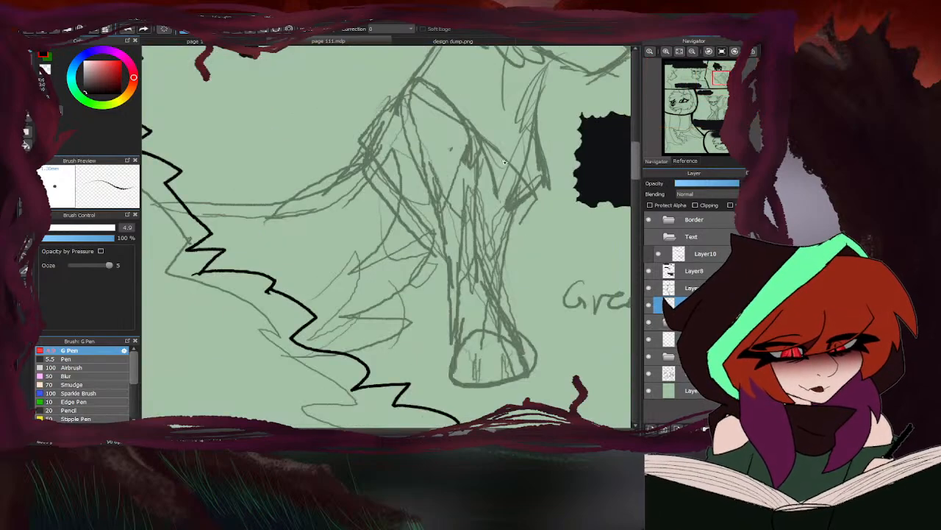
mouse_move(451, 101)
mouse_down()
mouse_move(480, 171)
mouse_move(481, 161)
mouse_move(478, 254)
mouse_move(519, 332)
mouse_up()
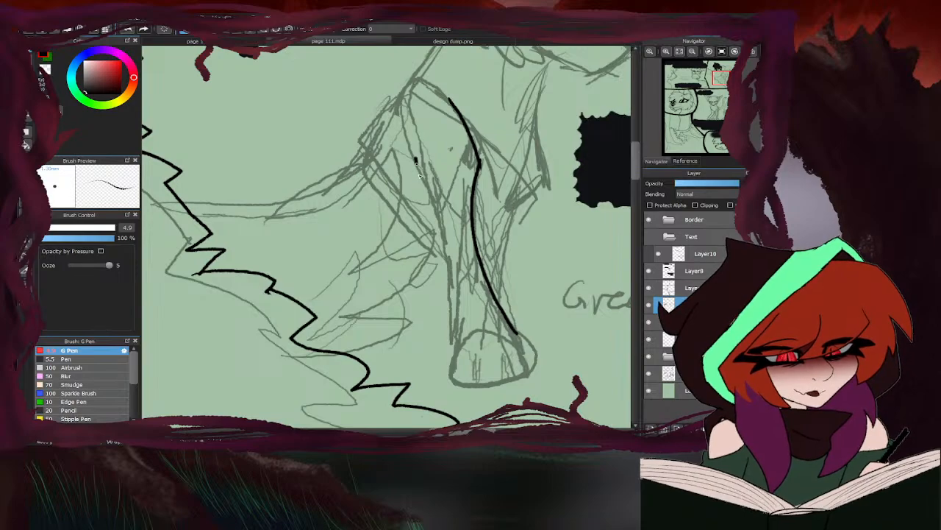
mouse_move(417, 161)
mouse_down()
mouse_move(424, 227)
mouse_move(442, 263)
mouse_up()
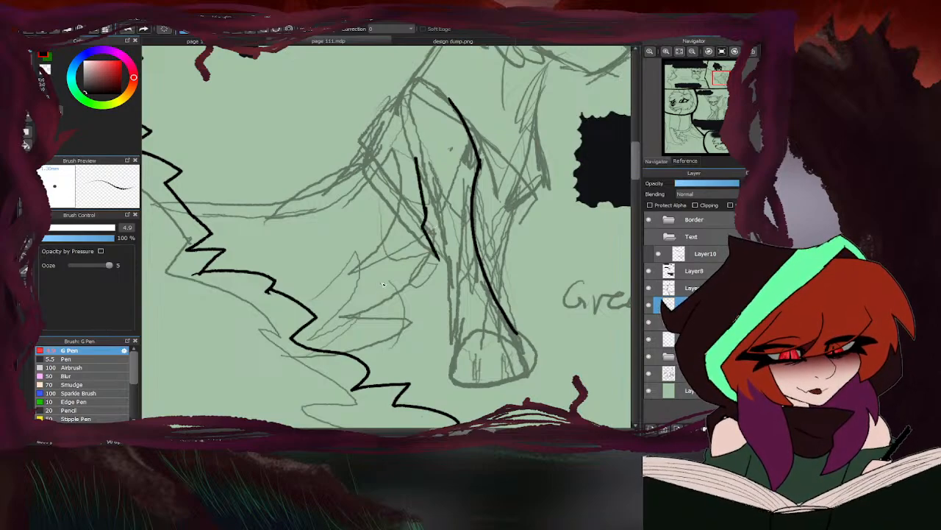
key(ctrl+z)
key(ctrl+z)
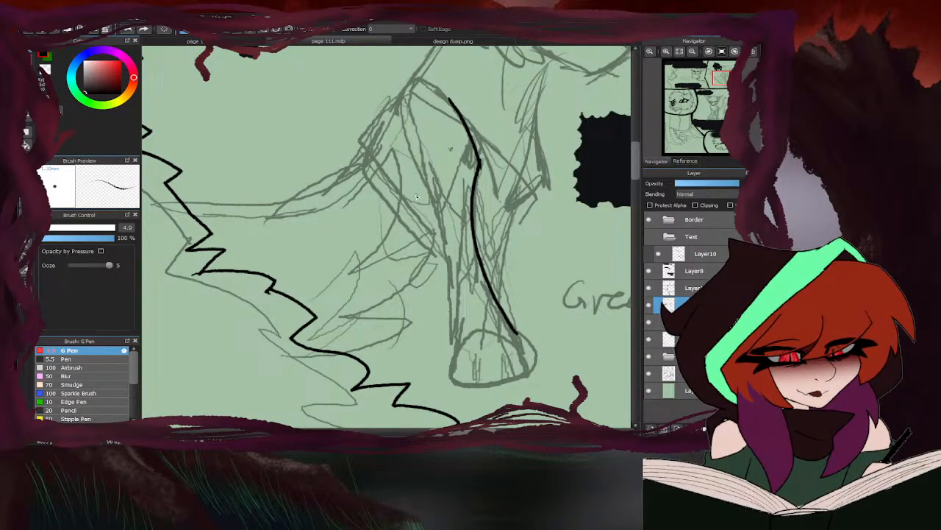
- Ink the rear edge of the foreleg and outline its paw with two lines dividing the toes
mouse_move(411, 158)
mouse_down()
mouse_move(452, 268)
mouse_move(459, 358)
mouse_up()
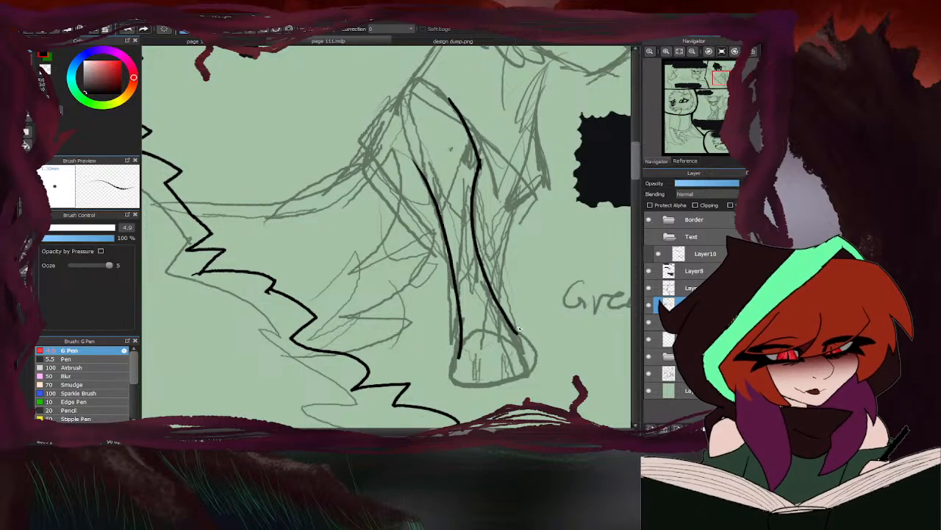
mouse_move(514, 330)
mouse_down()
mouse_move(525, 375)
mouse_move(490, 386)
mouse_up()
scroll(484, 372, up, 4)
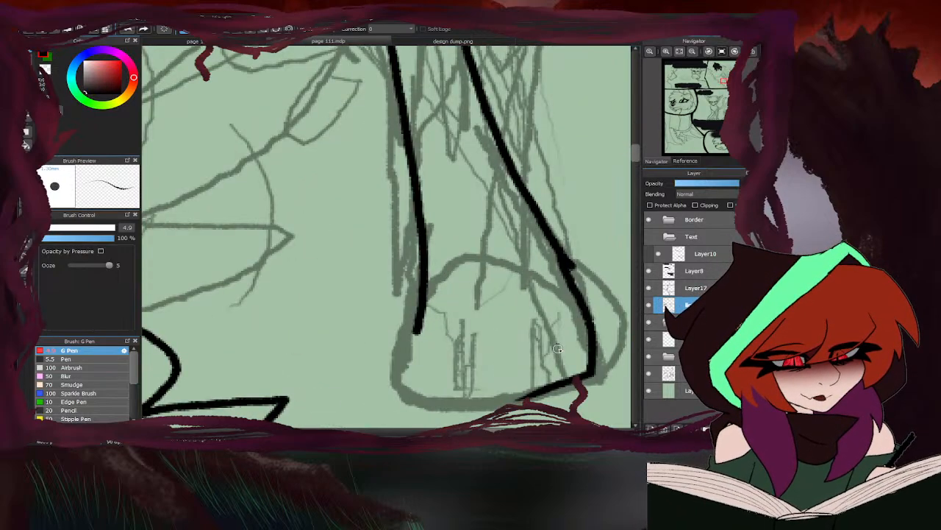
drag(589, 324, 522, 257)
drag(526, 266, 534, 342)
mouse_move(533, 278)
mouse_down()
mouse_move(450, 266)
mouse_move(452, 331)
mouse_up()
mouse_move(446, 272)
mouse_down()
mouse_move(426, 283)
mouse_move(406, 397)
mouse_up()
drag(452, 328, 464, 383)
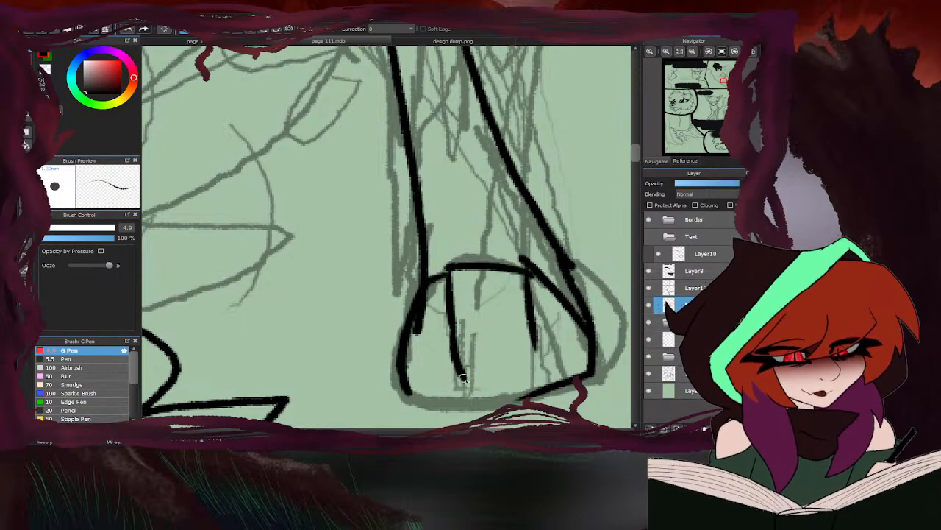
mouse_move(536, 345)
mouse_down()
mouse_move(530, 392)
mouse_move(496, 398)
mouse_move(403, 390)
mouse_up()
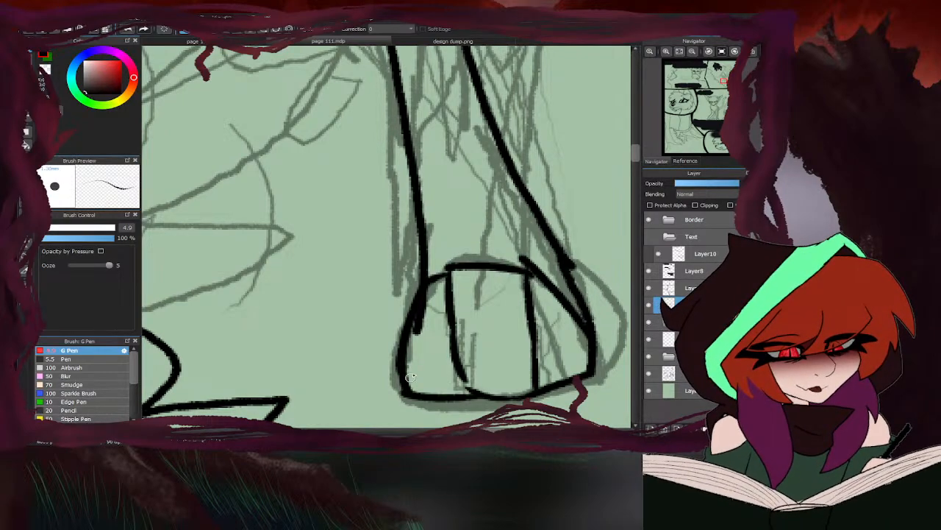
- Ink the sitting character's throat and chest from the jaw to the foreleg, plus the edge of the far leg behind it
scroll(388, 353, down, 5)
scroll(439, 200, up, 2)
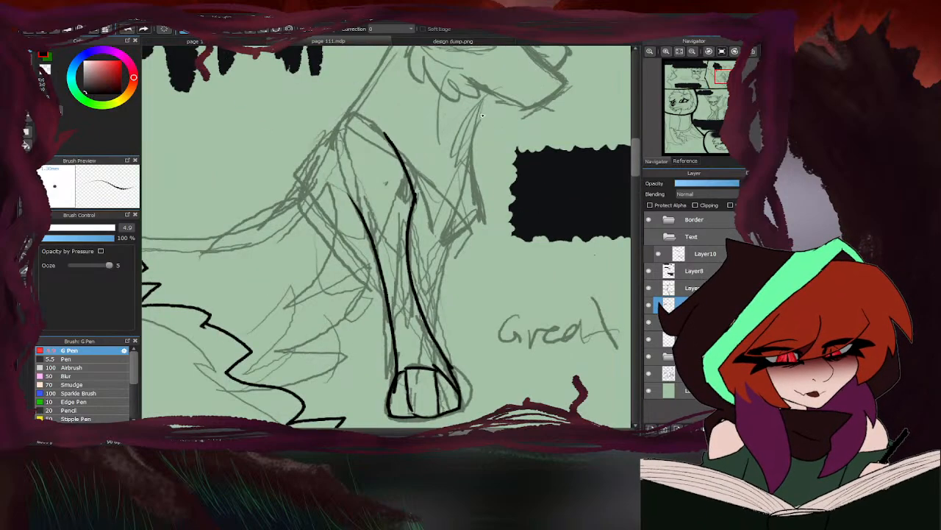
mouse_move(482, 90)
mouse_down()
mouse_move(463, 156)
mouse_move(471, 215)
mouse_move(408, 259)
mouse_up()
drag(459, 233, 427, 327)
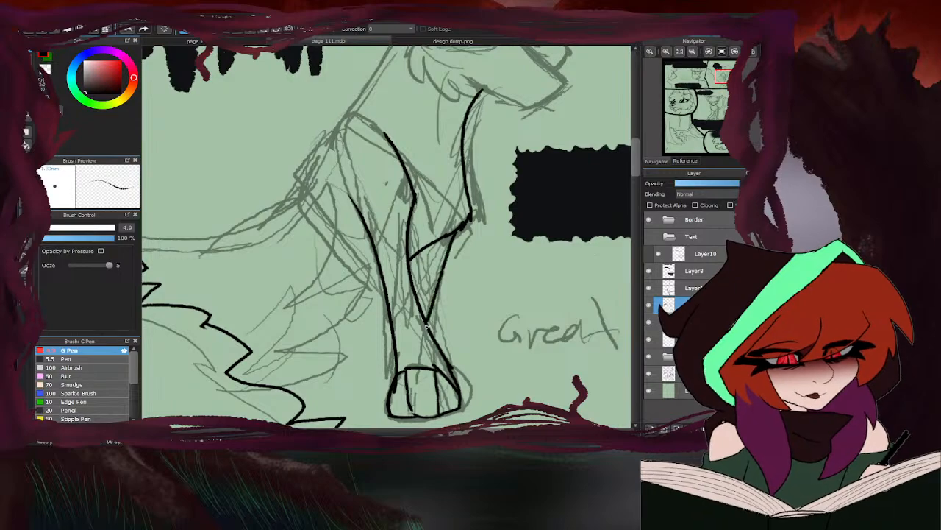
scroll(338, 180, down, 3)
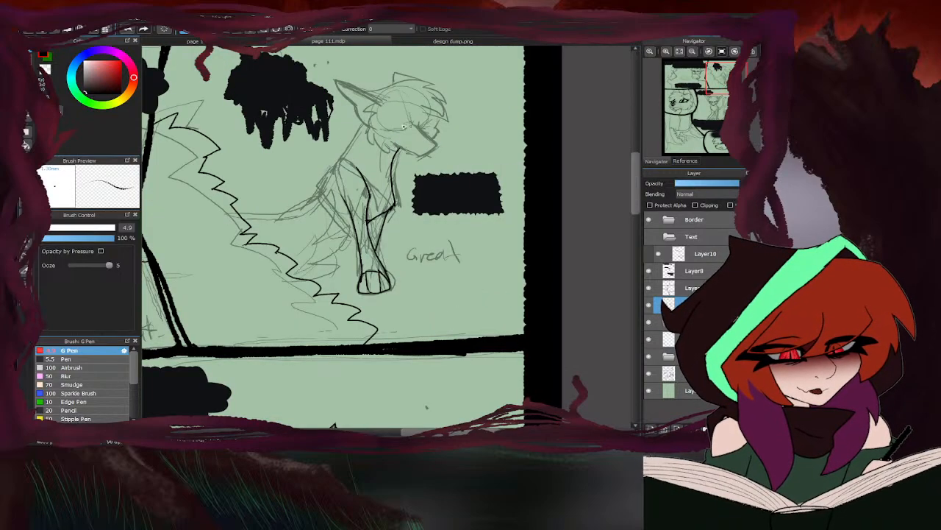
- Ink the sitting character's jagged nape fur, shoulder and back line, plus the jagged fur edge behind the foreleg
scroll(361, 124, up, 3)
mouse_move(365, 119)
mouse_down()
mouse_move(318, 181)
mouse_move(330, 191)
mouse_move(324, 217)
mouse_move(300, 239)
mouse_move(318, 213)
mouse_move(298, 228)
mouse_move(295, 297)
mouse_up()
scroll(351, 209, down, 5)
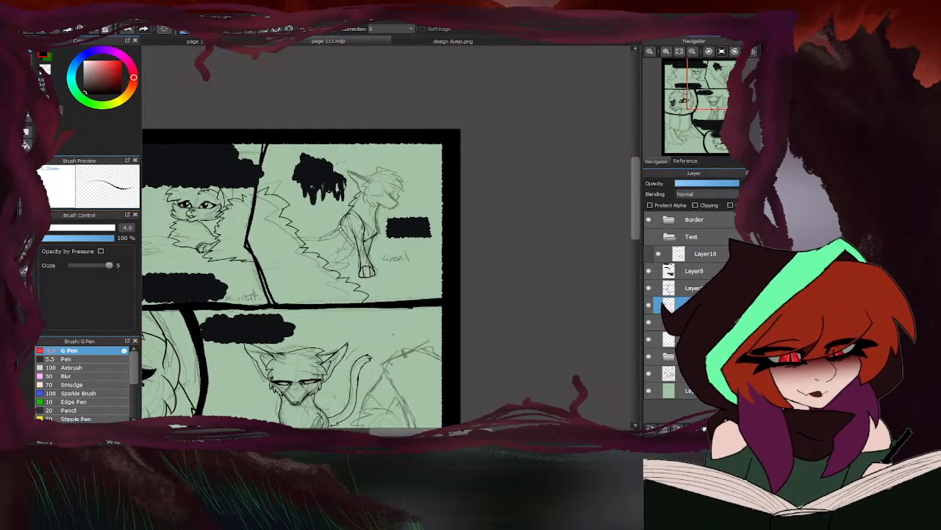
scroll(340, 228, up, 5)
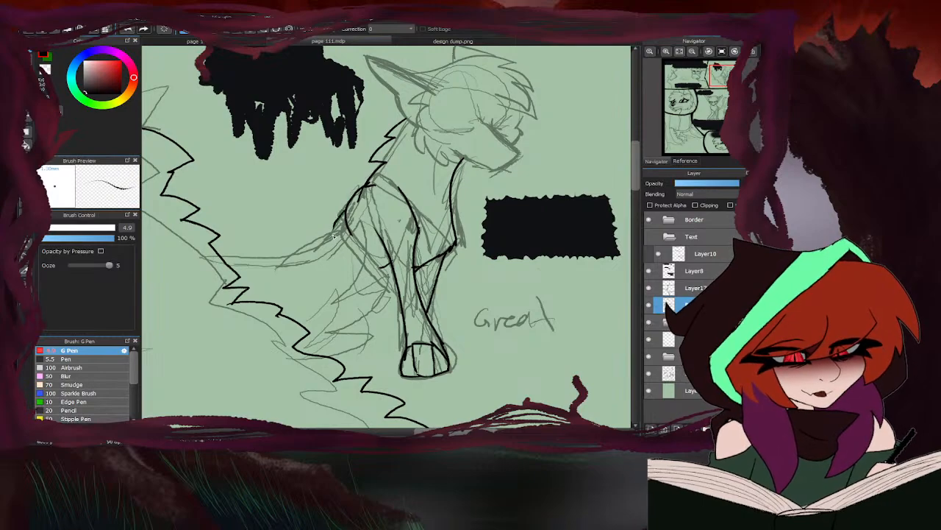
mouse_move(335, 358)
mouse_down()
mouse_move(386, 275)
mouse_move(369, 286)
mouse_move(366, 215)
mouse_move(331, 248)
mouse_move(298, 261)
mouse_move(219, 256)
mouse_up()
- Erase the overlapping line at the sitting character's shoulder and ink the rear shoulder edge down to the back line
key(e)
scroll(351, 228, up, 4)
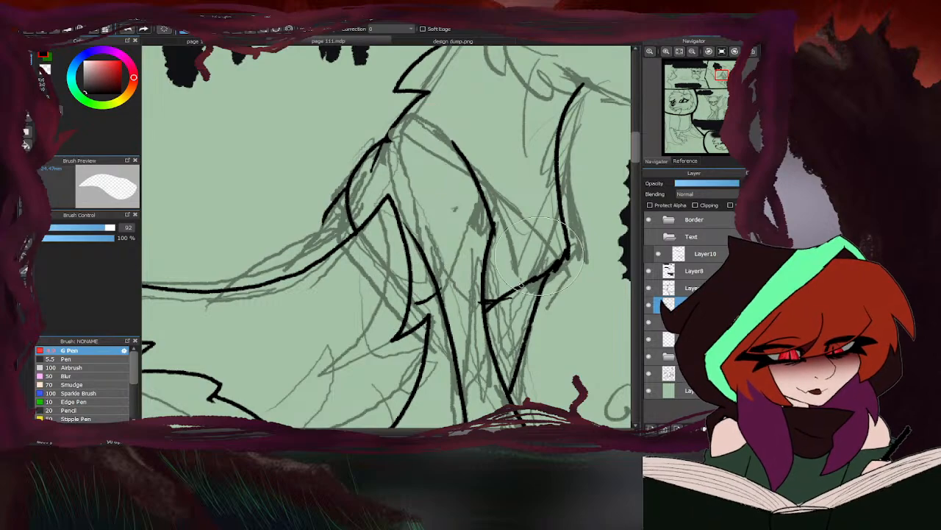
key(b)
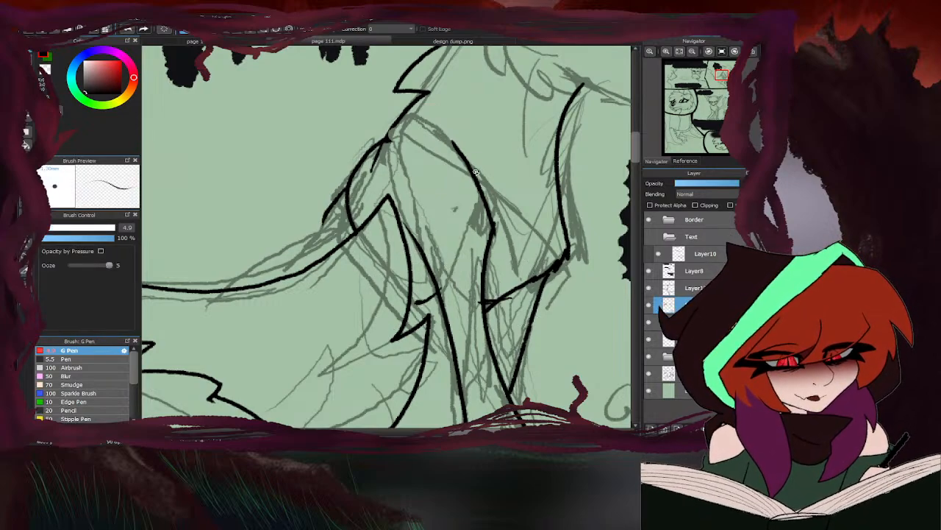
key(e)
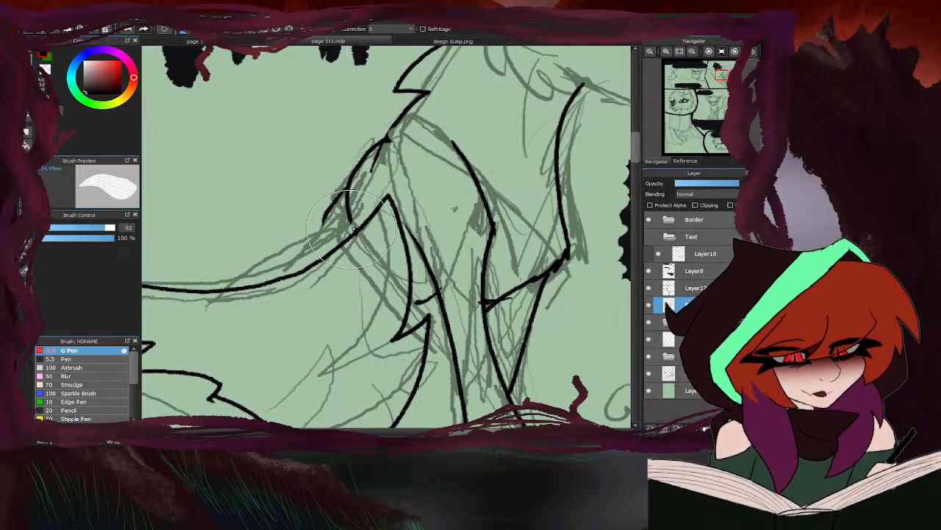
key(b)
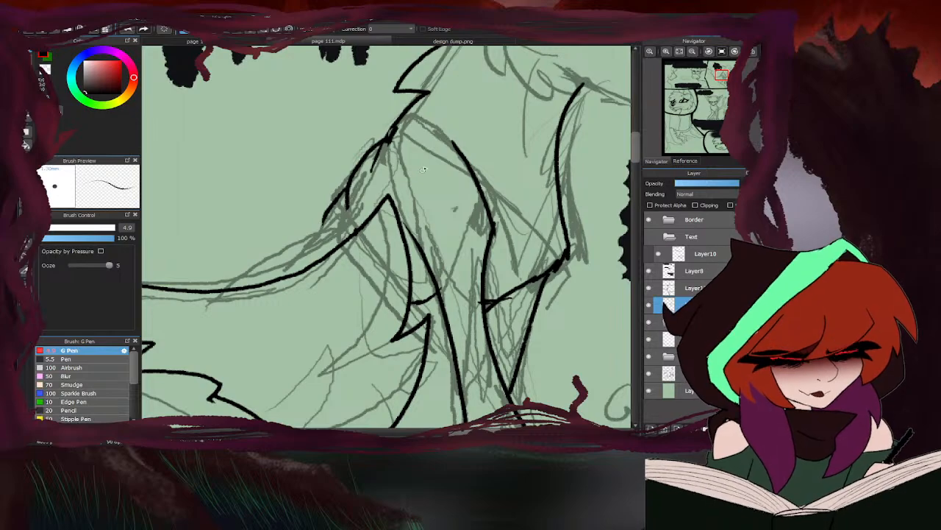
drag(346, 188, 325, 257)
scroll(328, 248, down, 4)
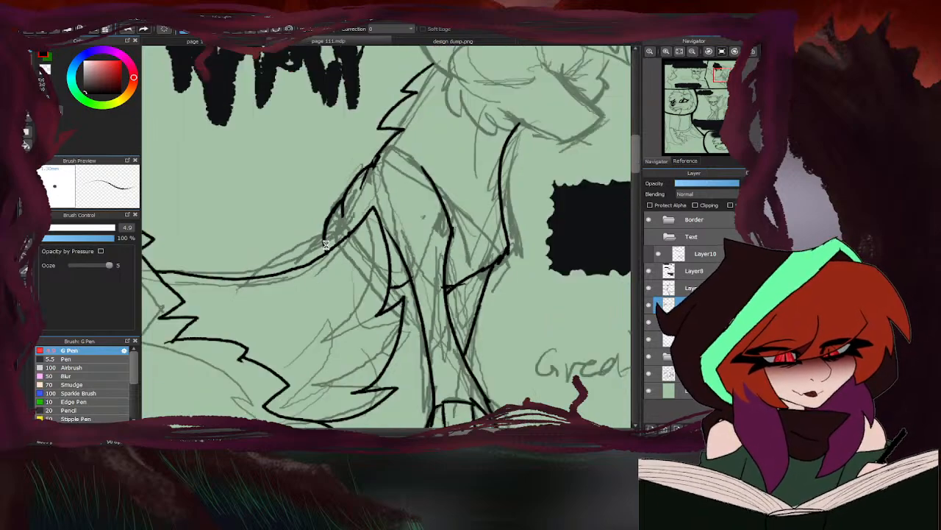
scroll(419, 282, up, 3)
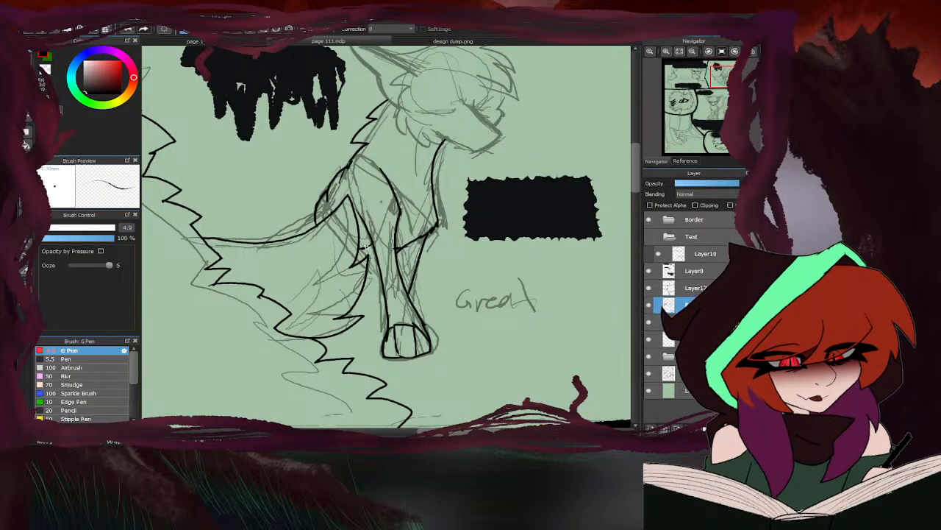
scroll(350, 312, down, 3)
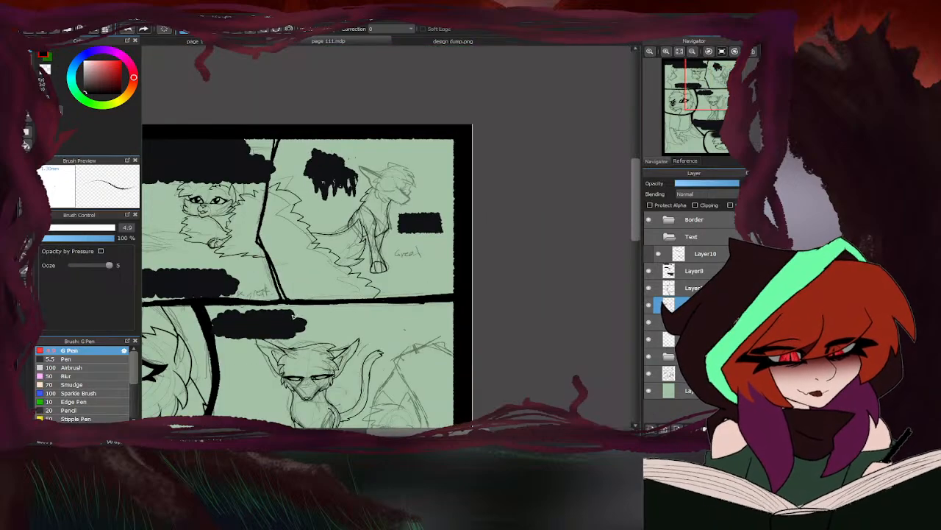
scroll(354, 269, up, 3)
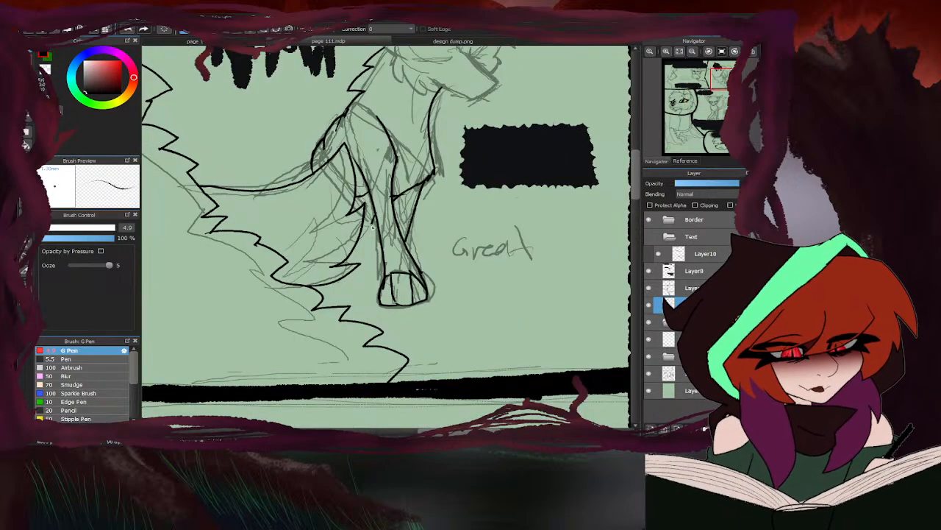
- Ink the lower leg and small paw behind the sitting character's foreleg, cleaning up the paw and redrawing its toe lines
drag(373, 228, 377, 278)
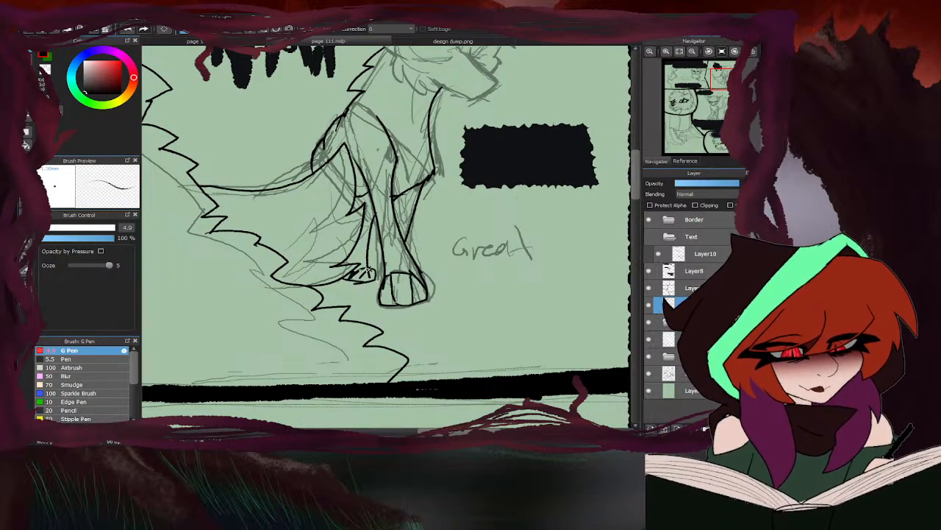
key(e)
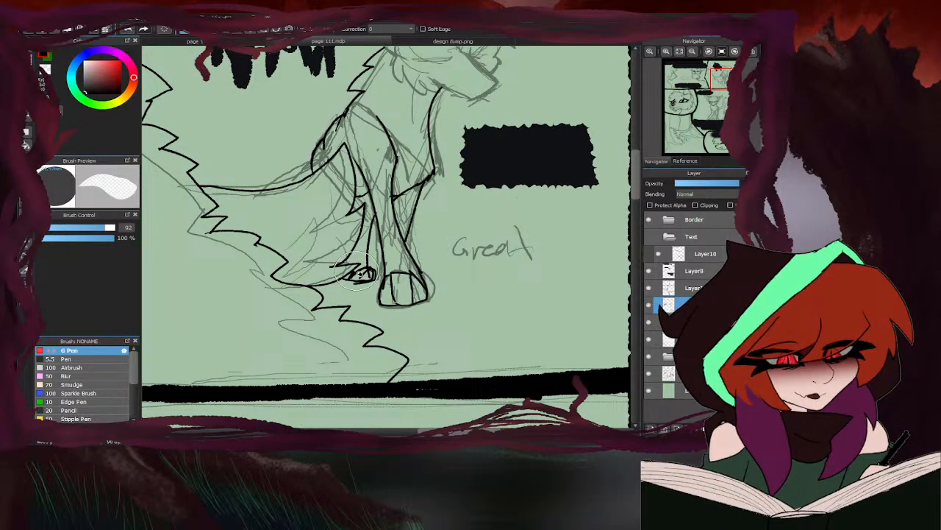
scroll(367, 272, down, 3)
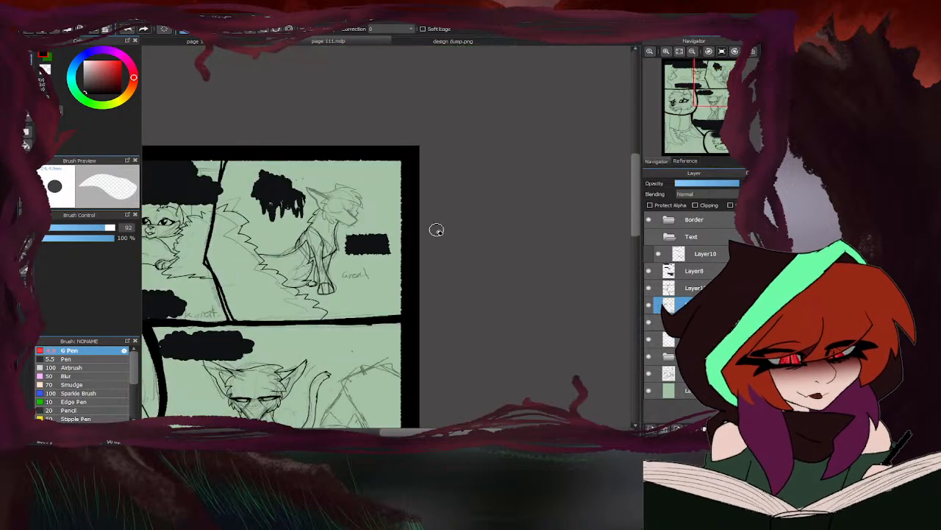
key(b)
scroll(441, 228, up, 5)
mouse_move(344, 253)
mouse_down()
mouse_move(358, 281)
mouse_move(327, 298)
mouse_up()
drag(305, 256, 297, 309)
drag(335, 247, 300, 293)
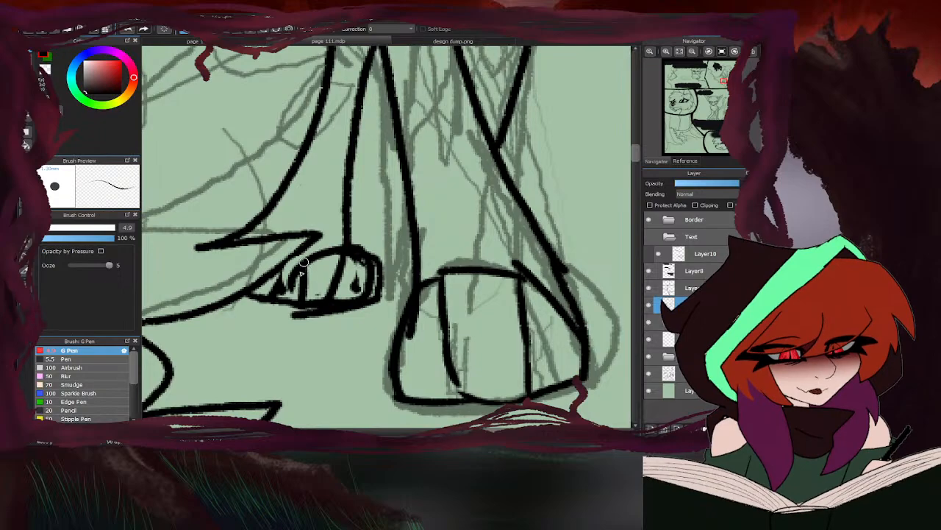
drag(309, 257, 297, 298)
scroll(294, 300, down, 5)
scroll(392, 246, down, 3)
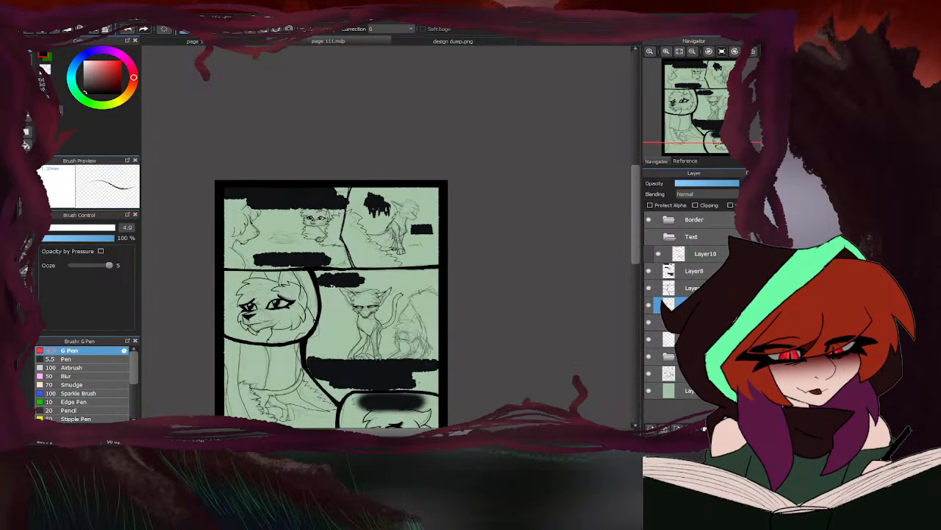
- Ink the sitting character's muzzle, including the bridge, nose, chin and jaw line
scroll(408, 213, up, 8)
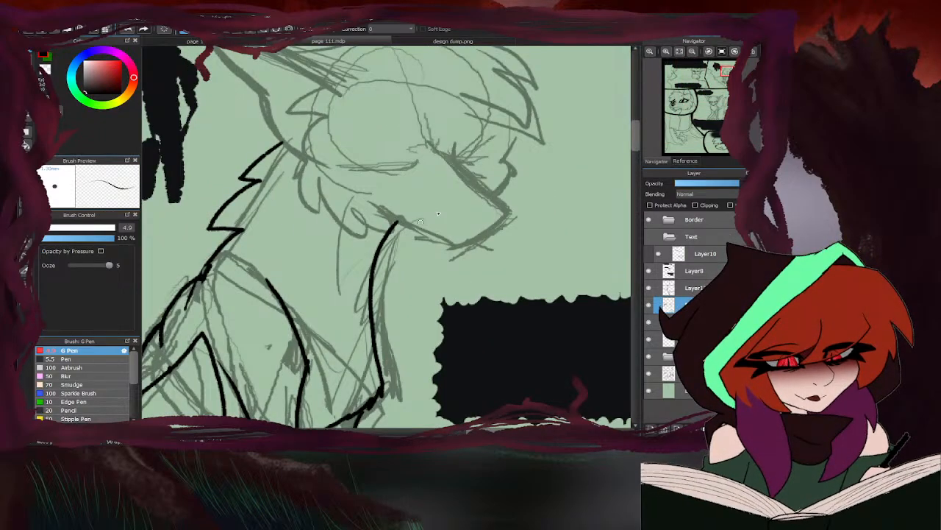
mouse_move(445, 128)
mouse_down()
mouse_move(436, 151)
mouse_move(527, 236)
mouse_move(468, 237)
mouse_move(508, 259)
mouse_move(524, 237)
mouse_move(488, 274)
mouse_move(436, 293)
mouse_move(409, 271)
mouse_move(322, 237)
mouse_up()
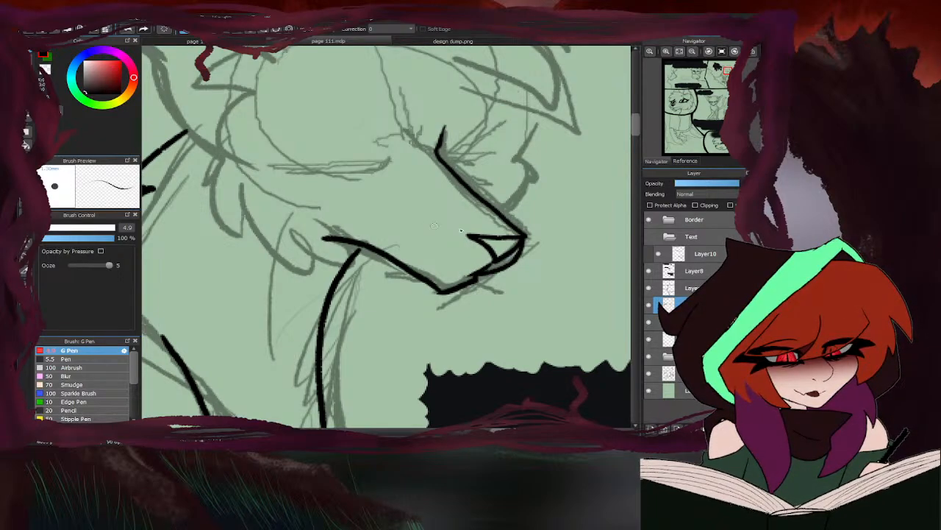
scroll(410, 270, down, 4)
scroll(385, 241, up, 4)
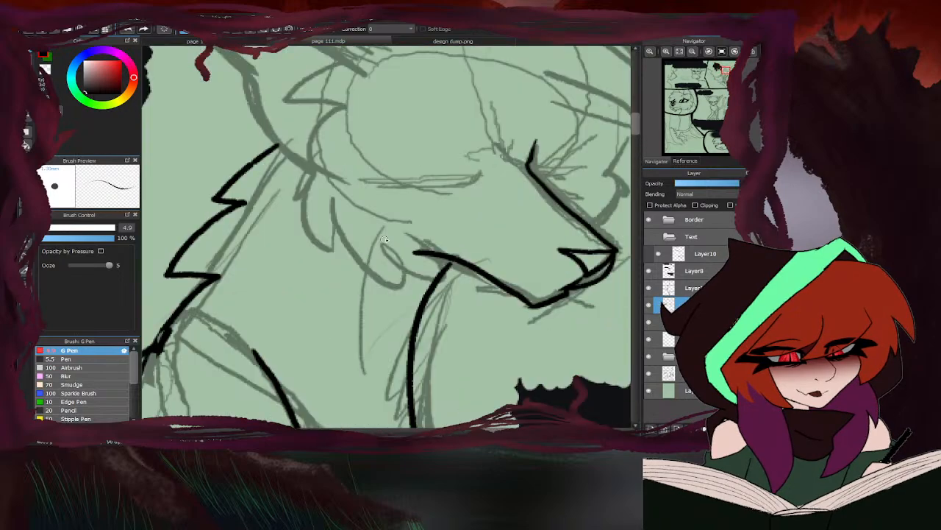
scroll(353, 243, down, 4)
scroll(419, 223, up, 4)
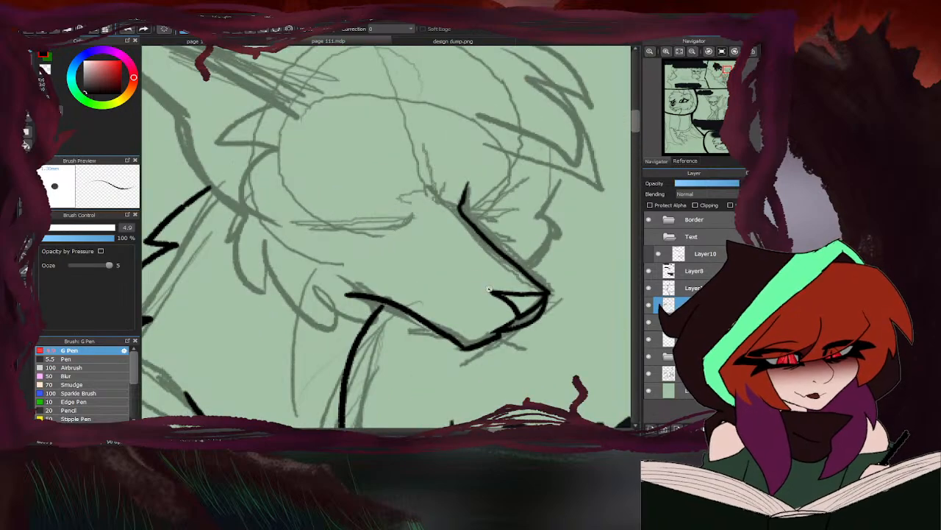
- Ink the near eye as a narrow half-closed shape with a thick upper lid and filled-in corners
drag(414, 214, 295, 219)
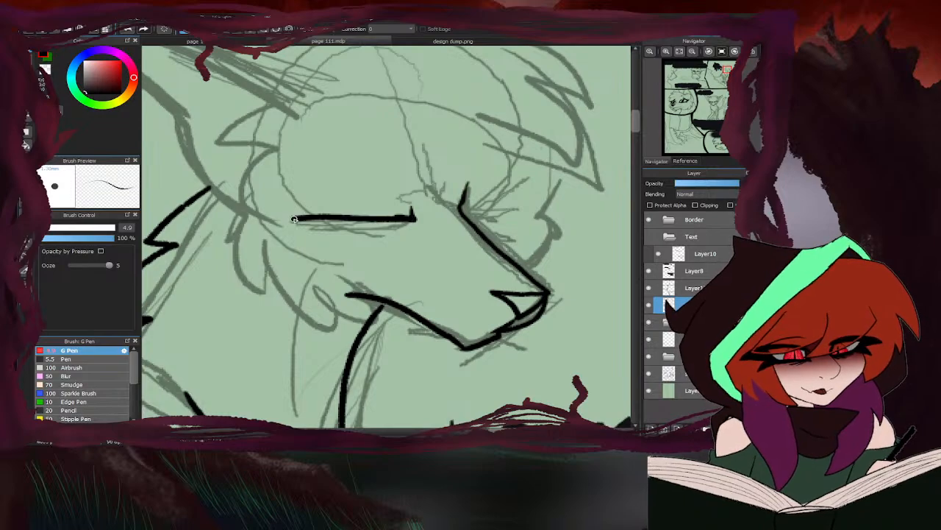
drag(418, 192, 292, 192)
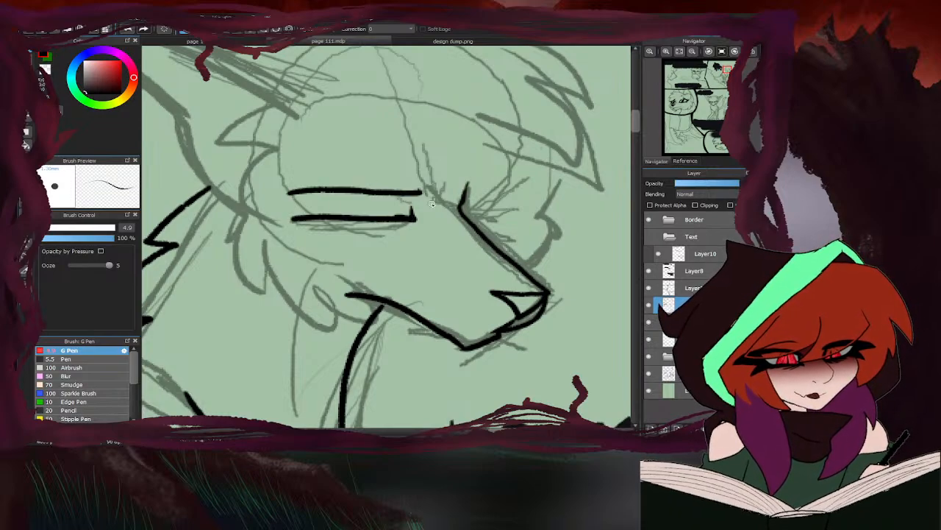
drag(419, 181, 292, 189)
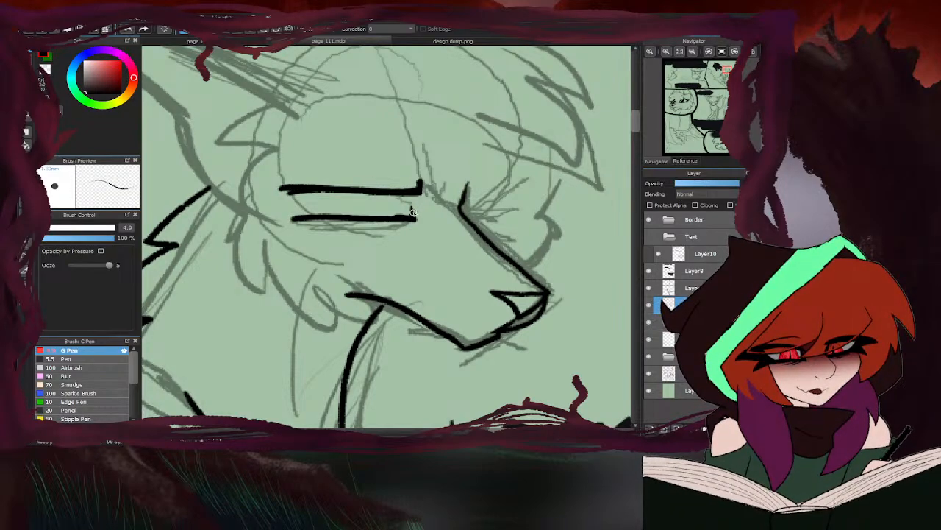
mouse_move(413, 213)
mouse_down()
mouse_move(407, 203)
mouse_move(272, 193)
mouse_move(353, 191)
mouse_move(267, 195)
mouse_up()
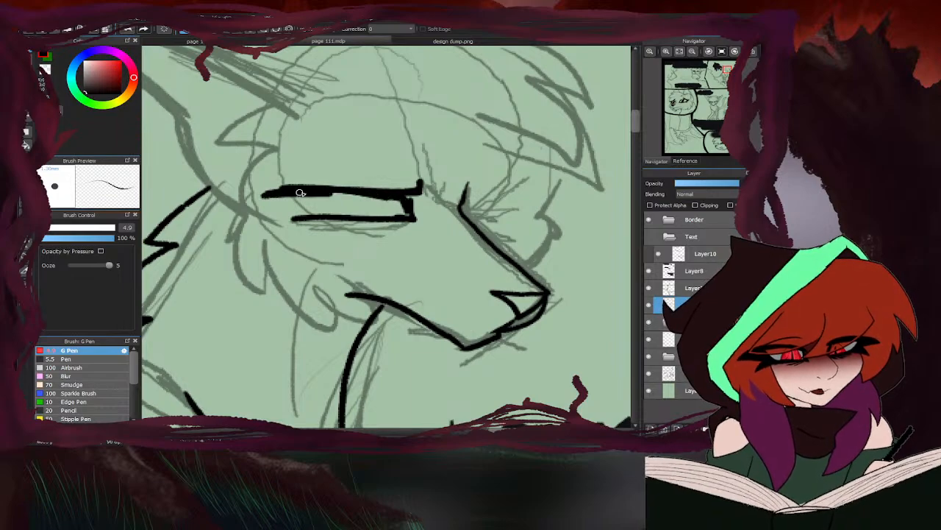
mouse_move(371, 196)
mouse_down()
mouse_move(287, 195)
mouse_move(313, 217)
mouse_move(272, 201)
mouse_move(284, 190)
mouse_move(279, 204)
mouse_move(273, 194)
mouse_move(285, 199)
mouse_up()
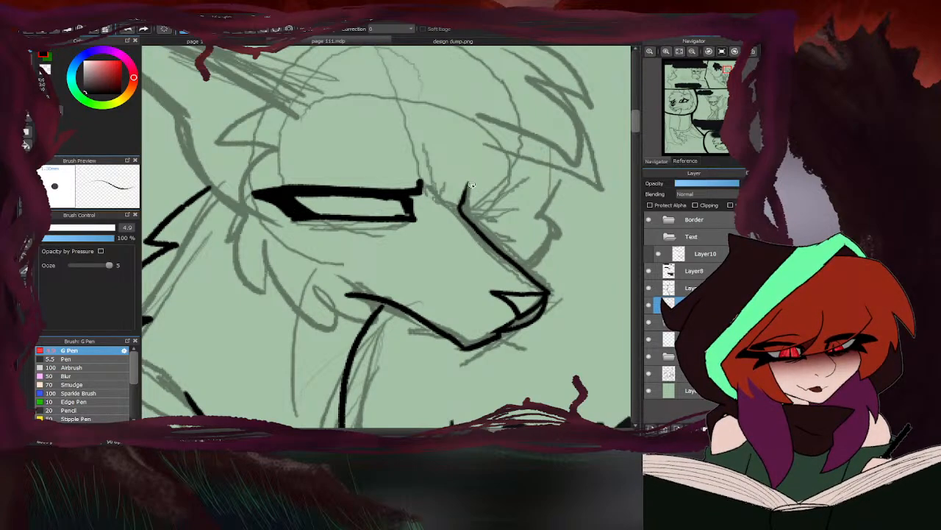
- Ink the narrow far eye beside the muzzle bridge and the far cheek fur below it
mouse_move(469, 194)
mouse_down()
mouse_move(548, 199)
mouse_move(466, 210)
mouse_up()
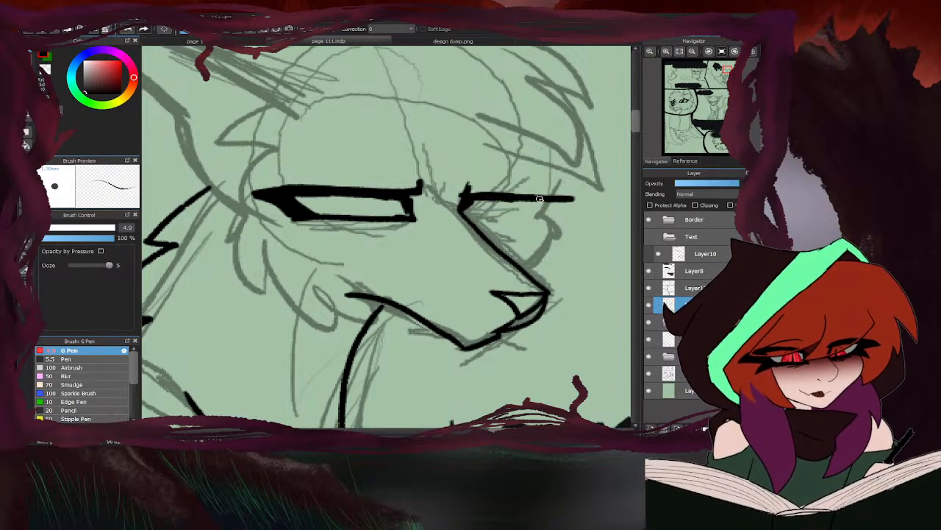
mouse_move(539, 199)
mouse_down()
mouse_move(578, 200)
mouse_move(539, 225)
mouse_move(469, 219)
mouse_move(544, 219)
mouse_up()
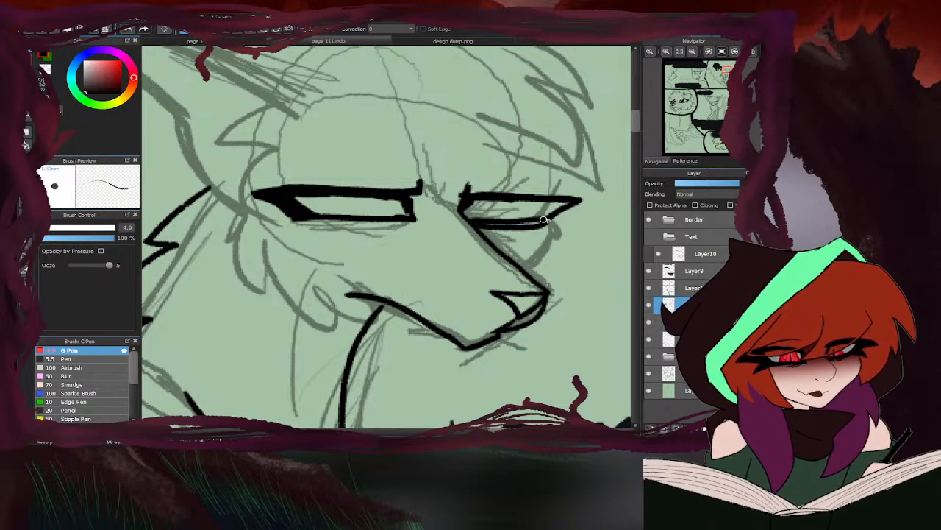
key(e)
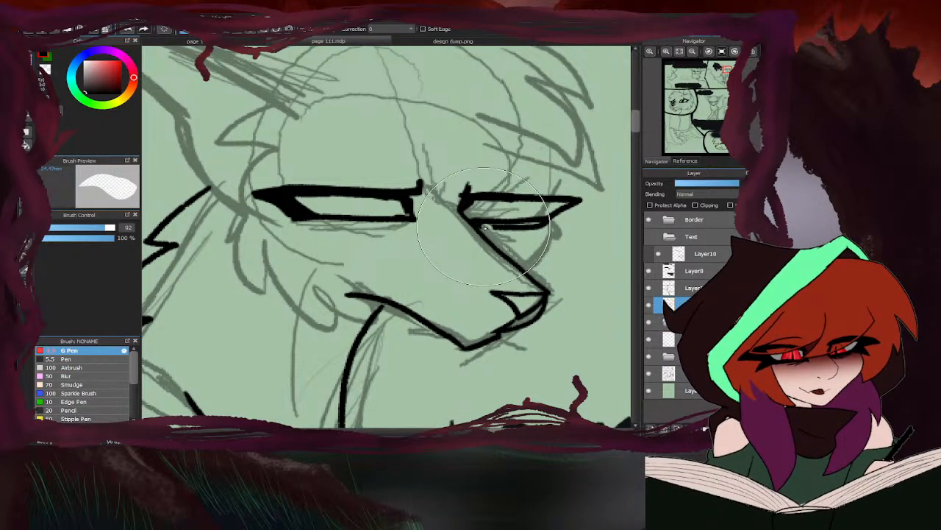
key(ctrl+z)
key(b)
mouse_move(552, 221)
mouse_down()
mouse_move(476, 222)
mouse_move(548, 216)
mouse_move(565, 203)
mouse_move(493, 198)
mouse_up()
mouse_move(548, 218)
mouse_down()
mouse_move(563, 281)
mouse_move(552, 271)
mouse_move(534, 276)
mouse_up()
scroll(507, 192, down, 3)
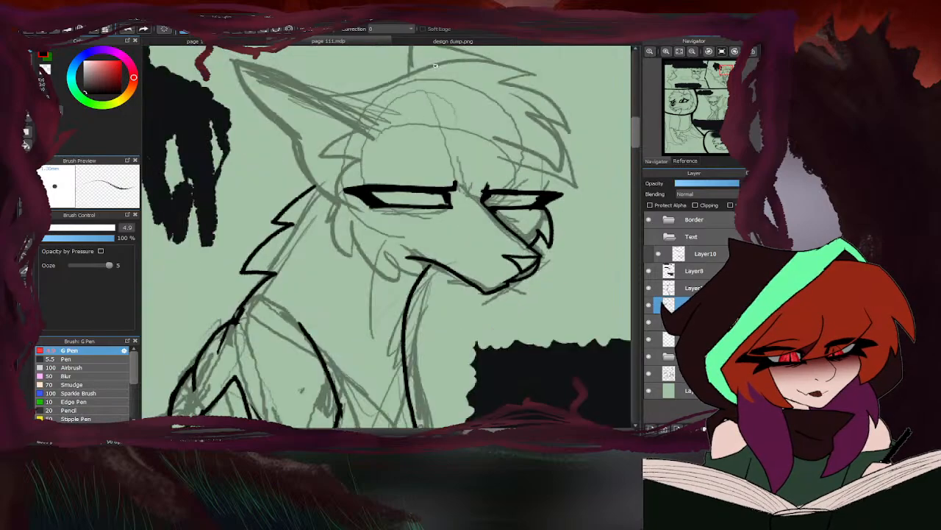
- Check Brindlefur's head on the design dump.png sheet, and ink the sitting character's near ear and jagged cheek fur on page 111
click(410, 40)
scroll(331, 169, down, 3)
scroll(461, 295, up, 5)
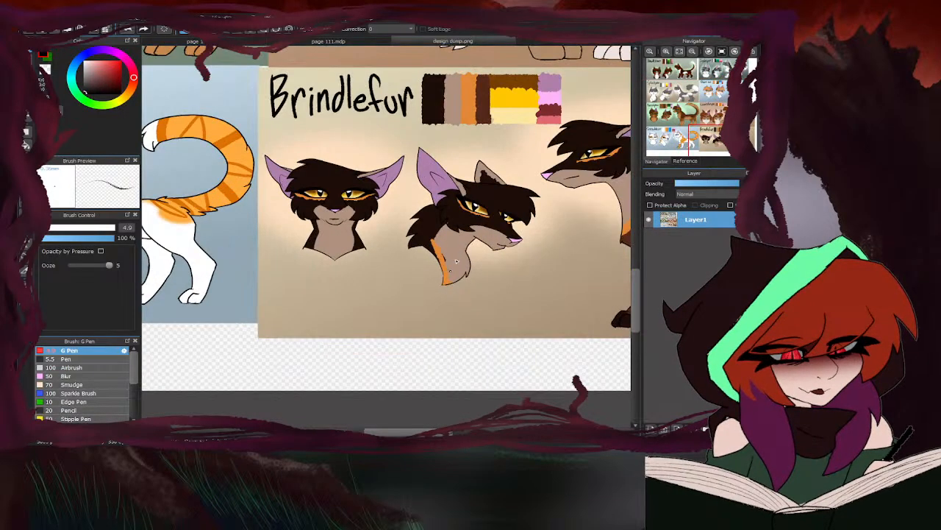
click(327, 41)
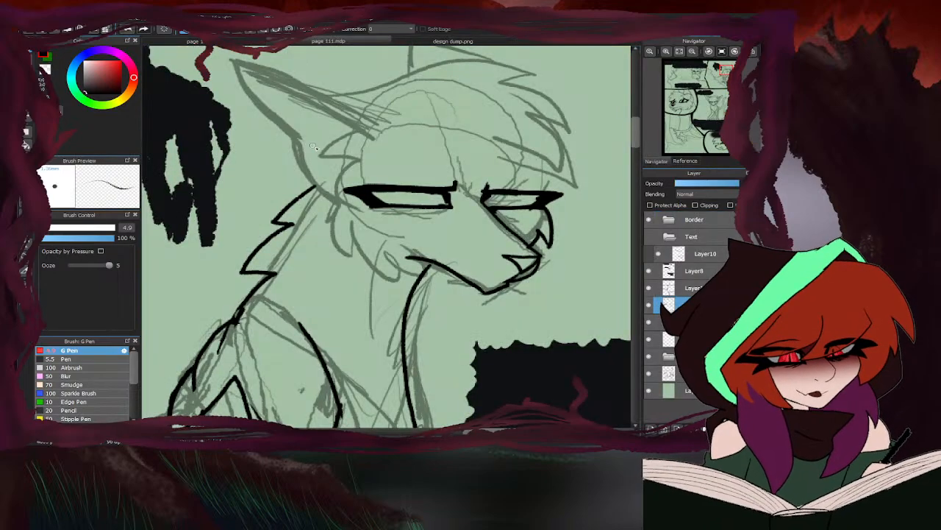
scroll(320, 147, up, 2)
scroll(360, 158, down, 2)
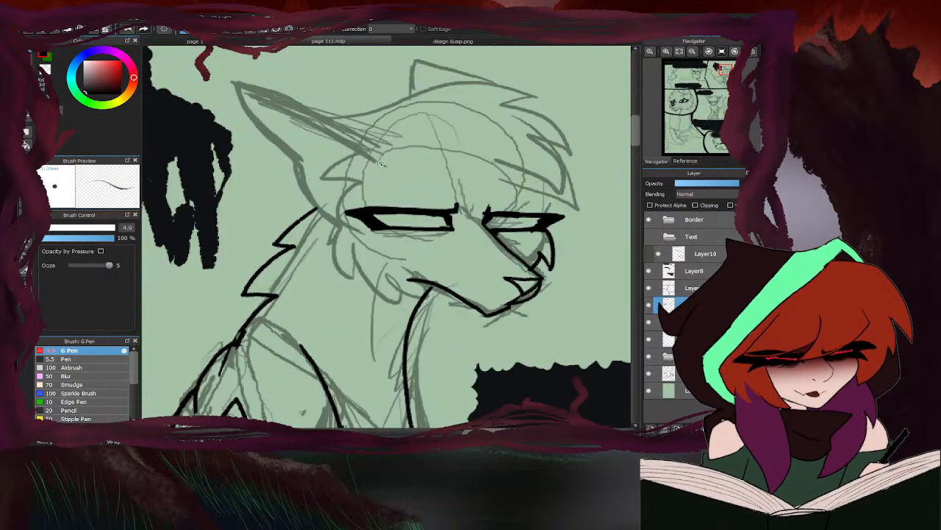
drag(380, 164, 239, 79)
mouse_move(230, 86)
mouse_down()
mouse_move(299, 194)
mouse_move(337, 223)
mouse_up()
mouse_move(293, 106)
mouse_down()
mouse_move(357, 133)
mouse_move(375, 156)
mouse_move(334, 153)
mouse_move(329, 174)
mouse_move(342, 182)
mouse_move(318, 204)
mouse_move(341, 201)
mouse_move(341, 260)
mouse_move(348, 254)
mouse_move(383, 280)
mouse_move(404, 263)
mouse_up()
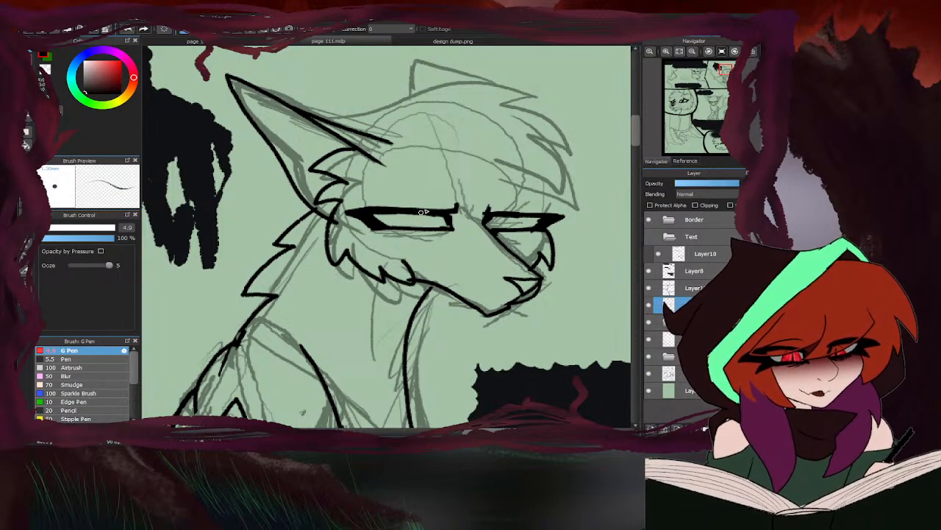
- Ink the top of the sitting character's head with its pointed forehead fringe, and the far ear behind it
mouse_move(337, 122)
mouse_down()
mouse_move(495, 84)
mouse_move(538, 97)
mouse_move(523, 104)
mouse_move(595, 169)
mouse_move(577, 174)
mouse_move(592, 218)
mouse_up()
drag(531, 198, 593, 219)
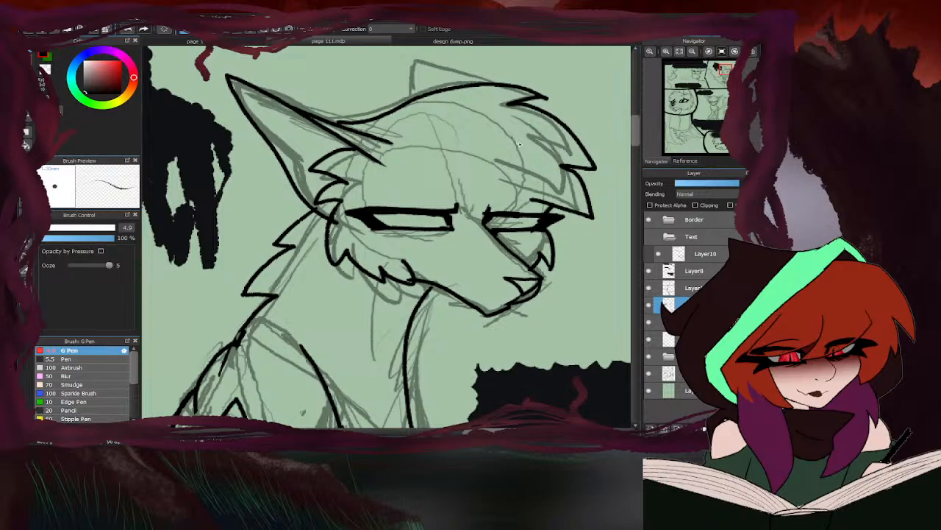
mouse_move(487, 85)
mouse_down()
mouse_move(373, 54)
mouse_move(392, 111)
mouse_up()
scroll(375, 186, down, 3)
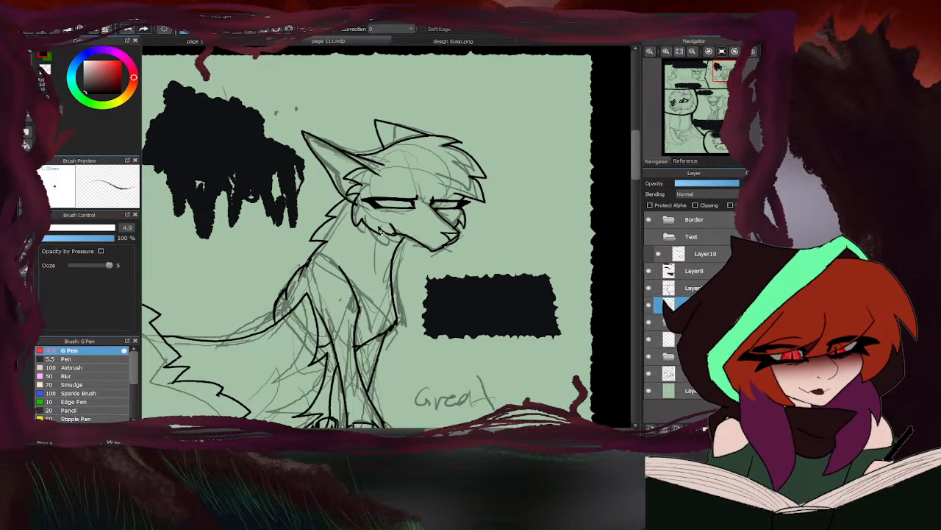
- Undo the sitting character's head top and far ear, and re-ink a fuller spiked fringe past the far eye, using Brindlefur's head on design dump.png as reference
click(402, 42)
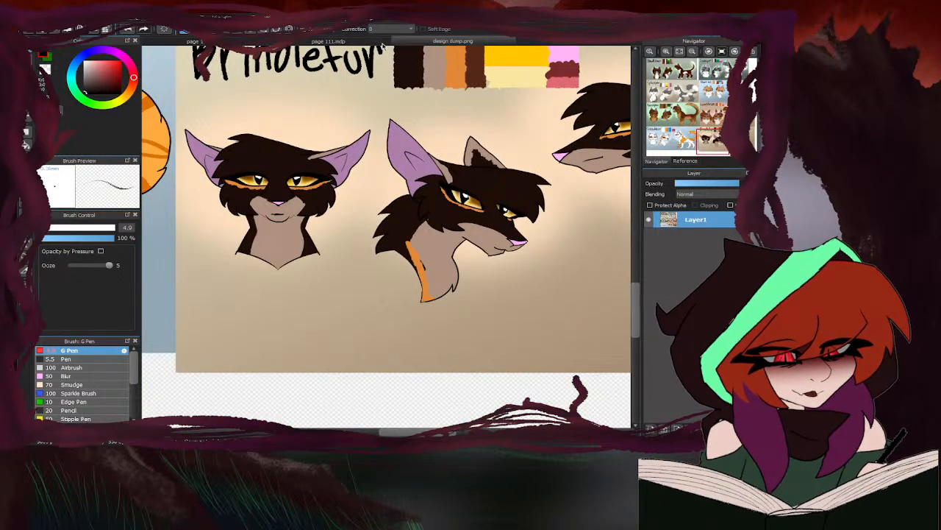
click(384, 44)
key(ctrl+z)
key(ctrl+z)
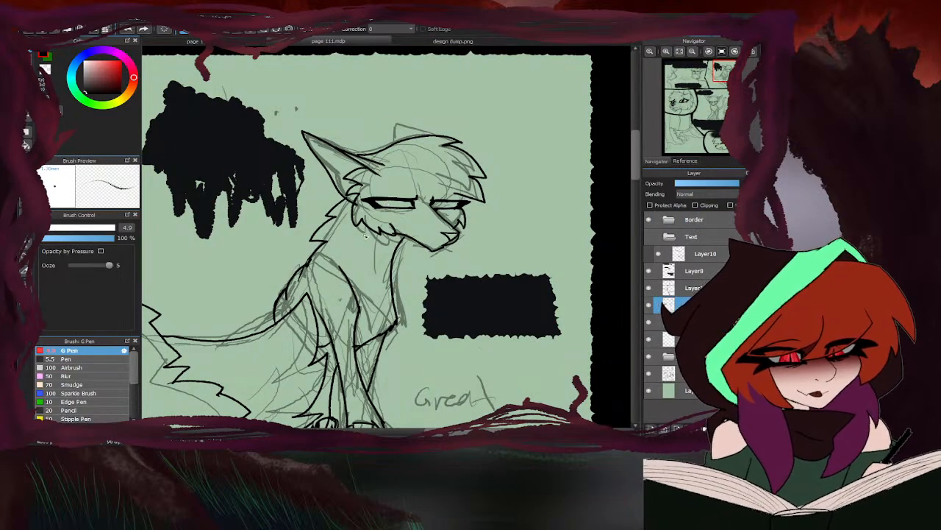
scroll(385, 157, up, 3)
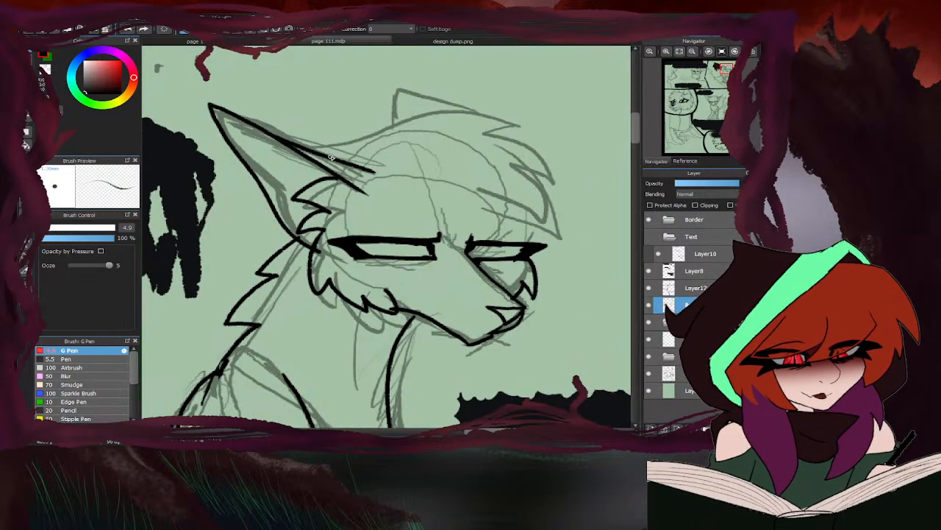
mouse_move(328, 158)
mouse_down()
mouse_move(547, 133)
mouse_move(581, 159)
mouse_move(549, 161)
mouse_move(590, 192)
mouse_move(606, 222)
mouse_move(582, 218)
mouse_move(610, 271)
mouse_move(542, 243)
mouse_up()
scroll(397, 203, down, 4)
scroll(487, 221, up, 6)
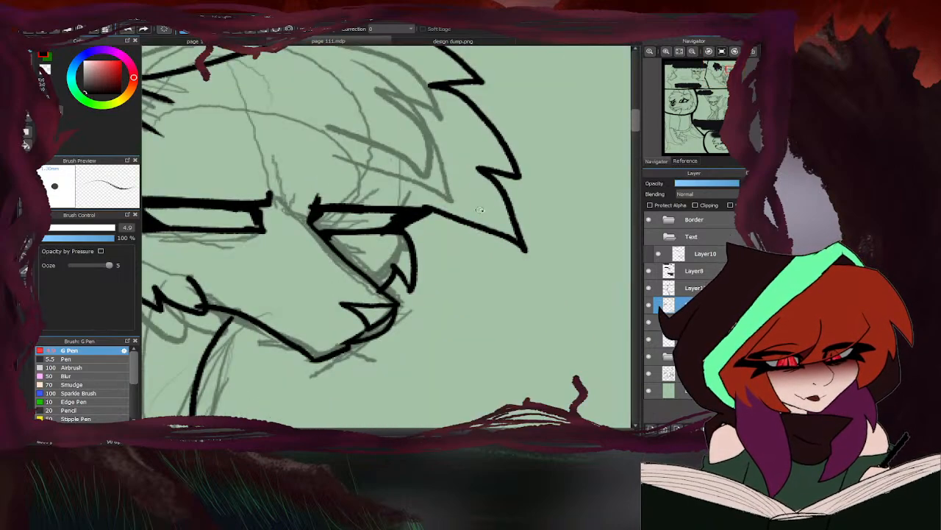
- Shorten the fringe's lowest front spike by redrawing and erasing its outer edge, and ink the small pointed far ear on the head top
drag(482, 170, 494, 235)
click(412, 42)
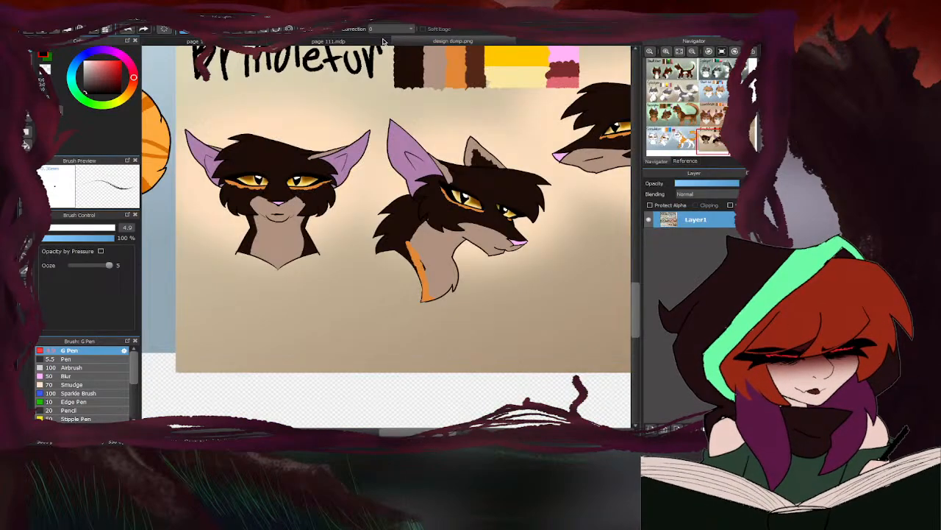
click(386, 42)
key(e)
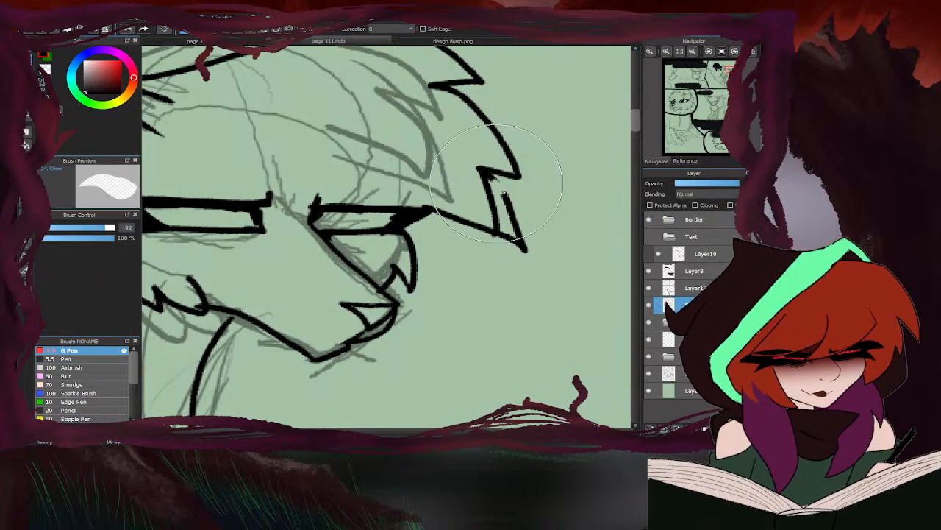
drag(508, 221, 519, 236)
key(b)
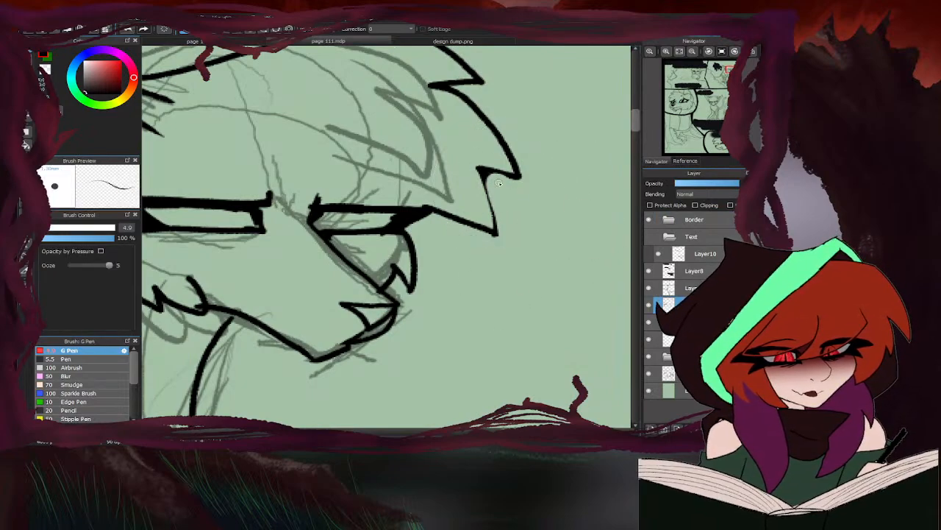
mouse_move(479, 171)
mouse_down()
mouse_move(495, 237)
mouse_move(336, 153)
mouse_move(359, 243)
mouse_up()
scroll(471, 174, down, 5)
scroll(412, 169, up, 5)
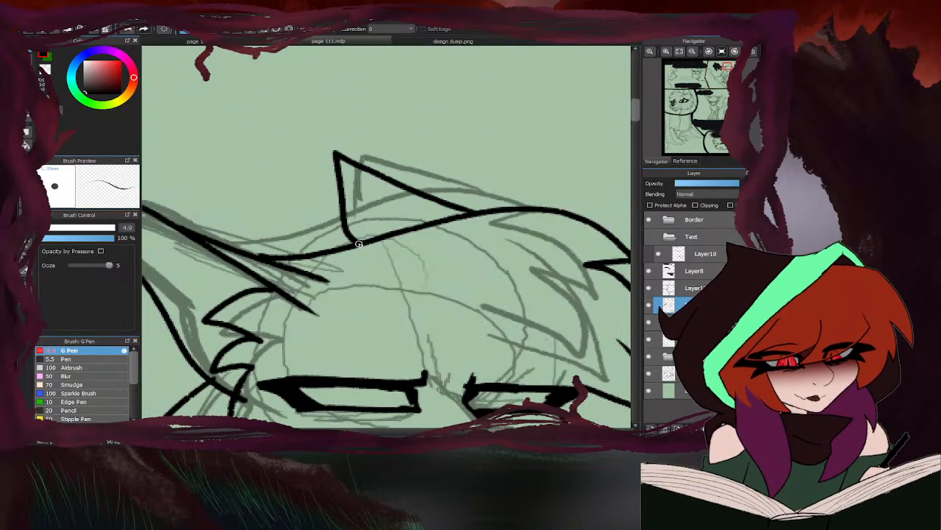
- Hide the sketch layer, touch up the line art around the sitting character's near ear and cheek with the eraser size at 35, and show the sketch again
scroll(414, 209, down, 4)
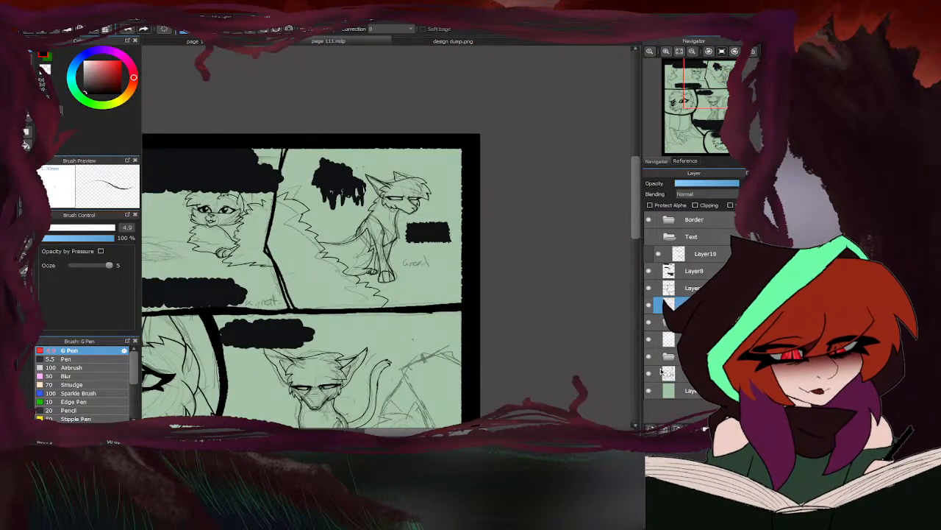
click(650, 374)
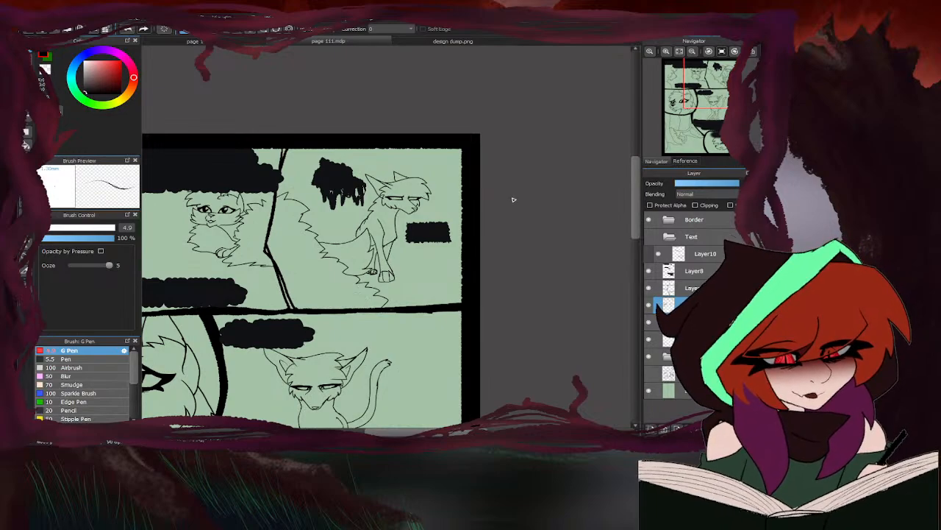
scroll(441, 205, up, 8)
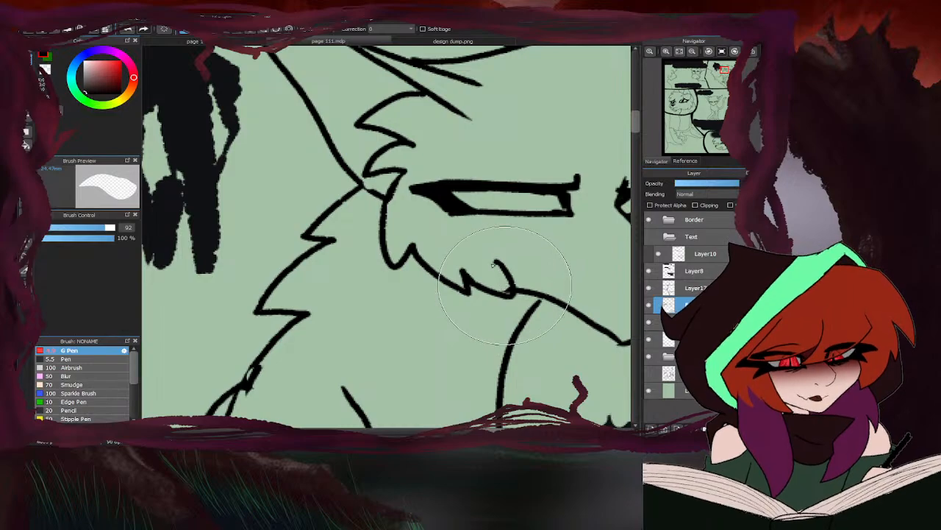
drag(102, 230, 85, 229)
scroll(236, 215, down, 3)
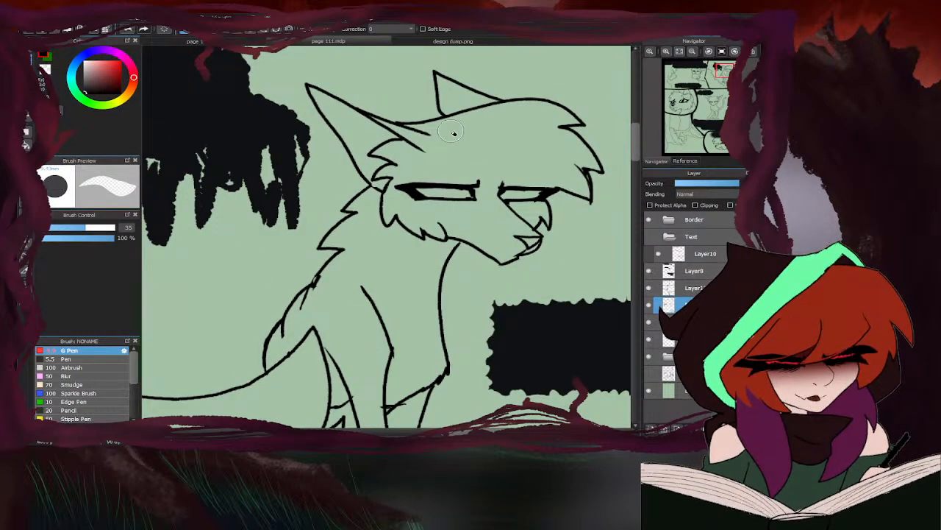
key(b)
scroll(354, 138, up, 2)
mouse_move(397, 149)
mouse_down()
mouse_move(349, 128)
mouse_move(372, 209)
mouse_up()
scroll(405, 188, down, 1)
scroll(405, 189, down, 3)
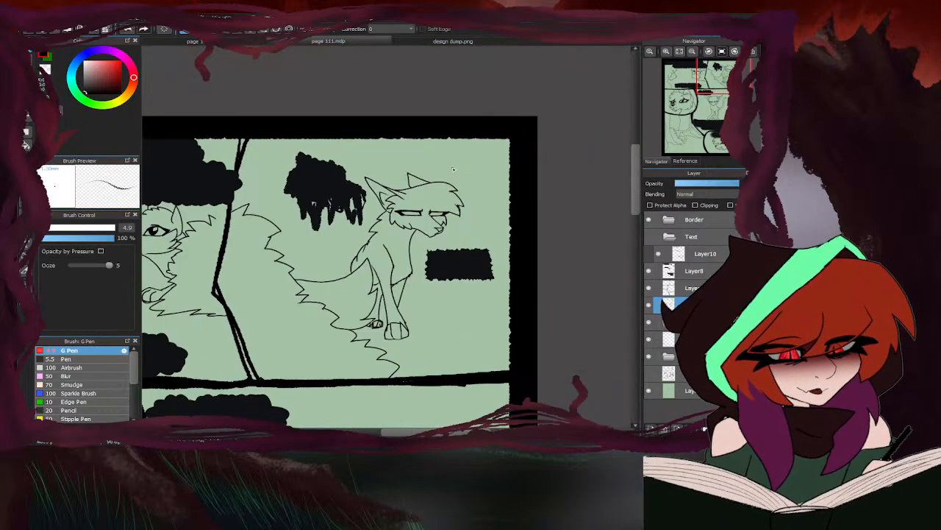
click(648, 371)
scroll(449, 137, down, 3)
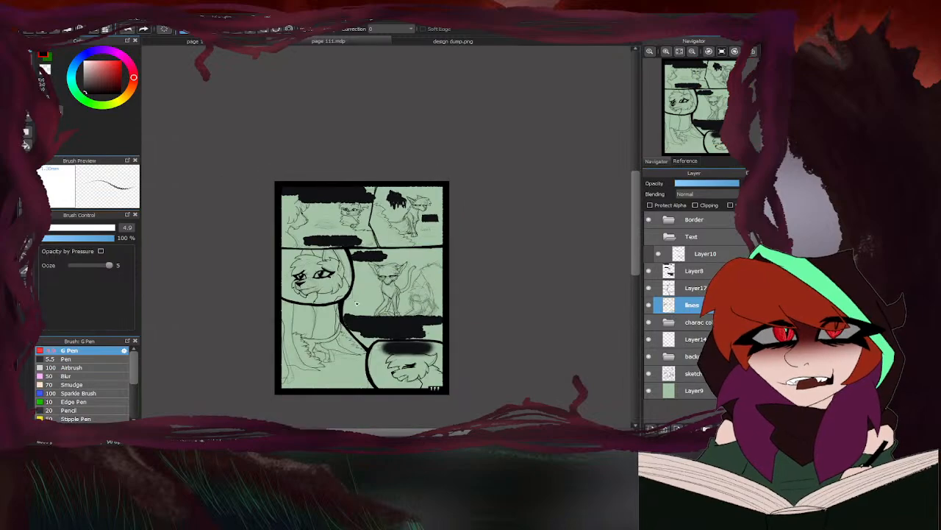
- On Layer14, ink the small pile of overlapping jagged clumps on the ground between the two characters in the upper-left panel
scroll(324, 314, up, 1)
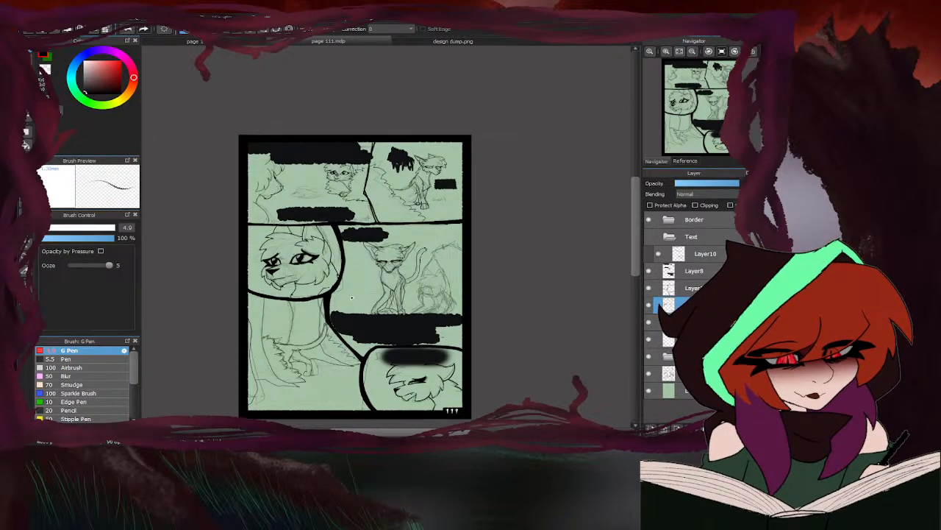
click(698, 339)
scroll(312, 208, up, 5)
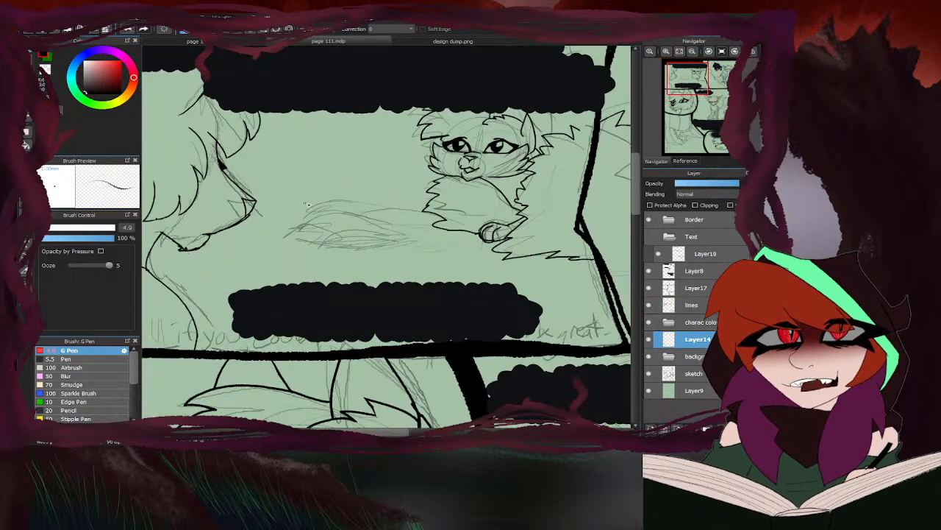
mouse_move(366, 212)
mouse_down()
mouse_move(313, 202)
mouse_move(278, 209)
mouse_move(262, 225)
mouse_move(282, 229)
mouse_up()
mouse_move(359, 209)
mouse_down()
mouse_move(351, 228)
mouse_move(310, 241)
mouse_move(238, 237)
mouse_move(220, 254)
mouse_move(272, 271)
mouse_up()
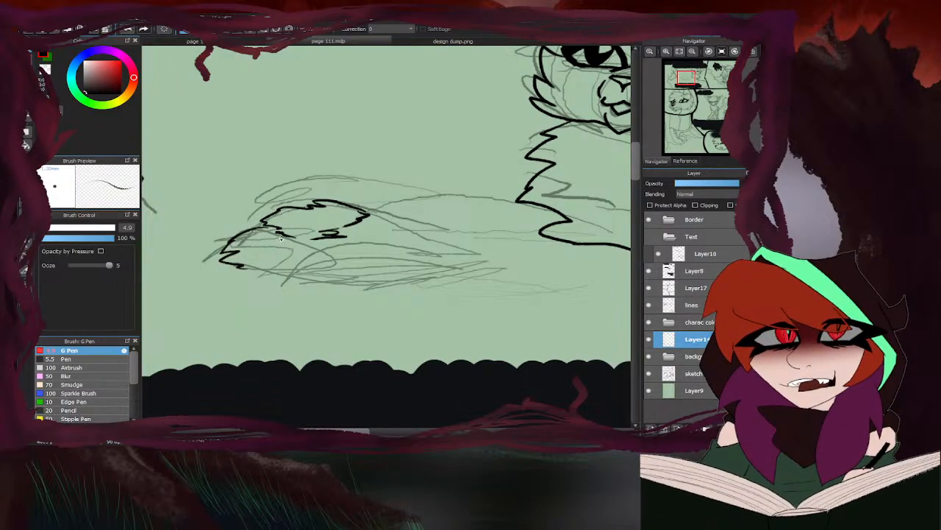
mouse_move(280, 237)
mouse_down()
mouse_move(312, 249)
mouse_move(298, 259)
mouse_up()
mouse_move(379, 240)
mouse_down()
mouse_move(347, 242)
mouse_move(279, 281)
mouse_move(393, 290)
mouse_move(423, 268)
mouse_move(392, 243)
mouse_up()
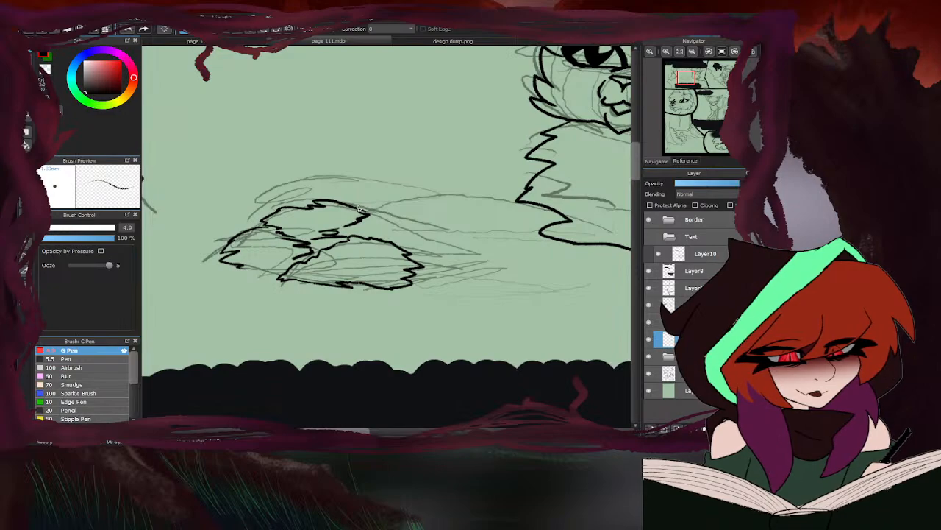
mouse_move(360, 208)
mouse_down()
mouse_move(428, 239)
mouse_move(430, 261)
mouse_move(418, 267)
mouse_up()
drag(289, 272, 246, 267)
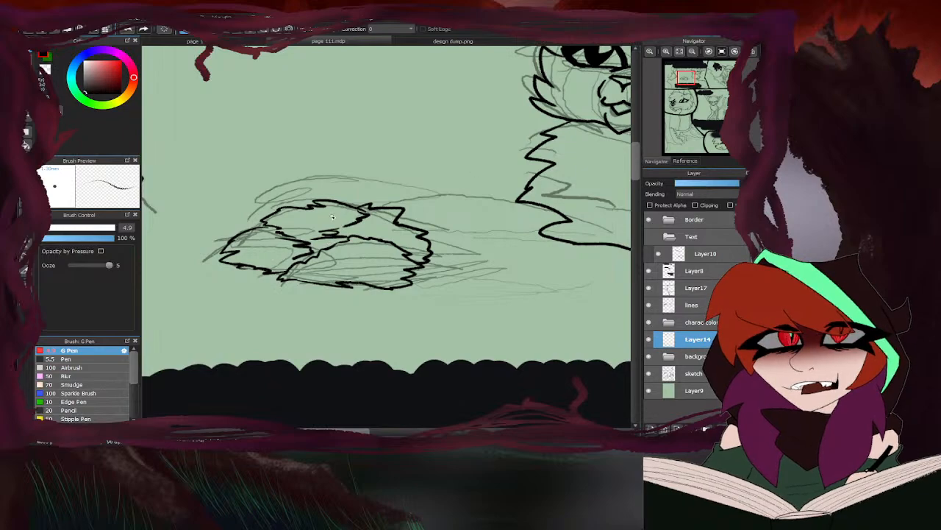
- On the lines layer, ink a thick slanted stroke and the curve below it at the front of the hunched character's face in the middle-right panel
scroll(333, 217, down, 3)
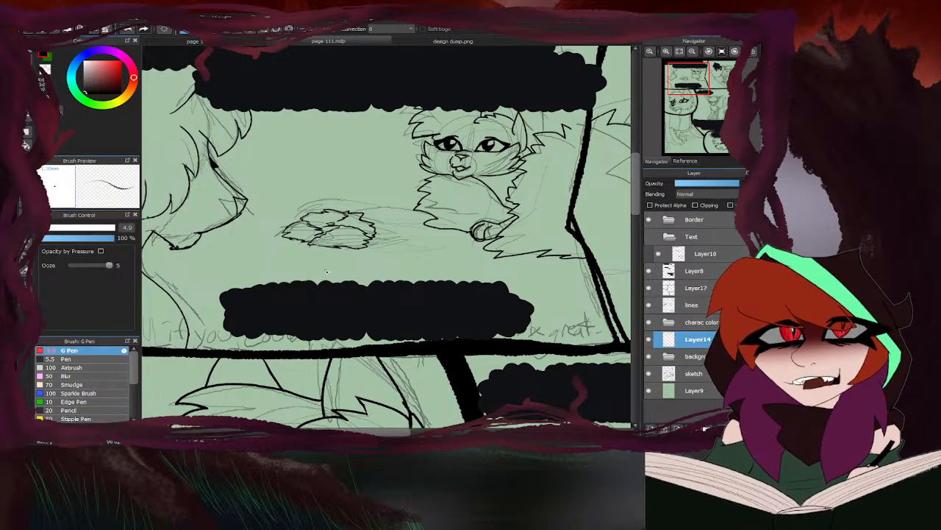
scroll(330, 266, down, 3)
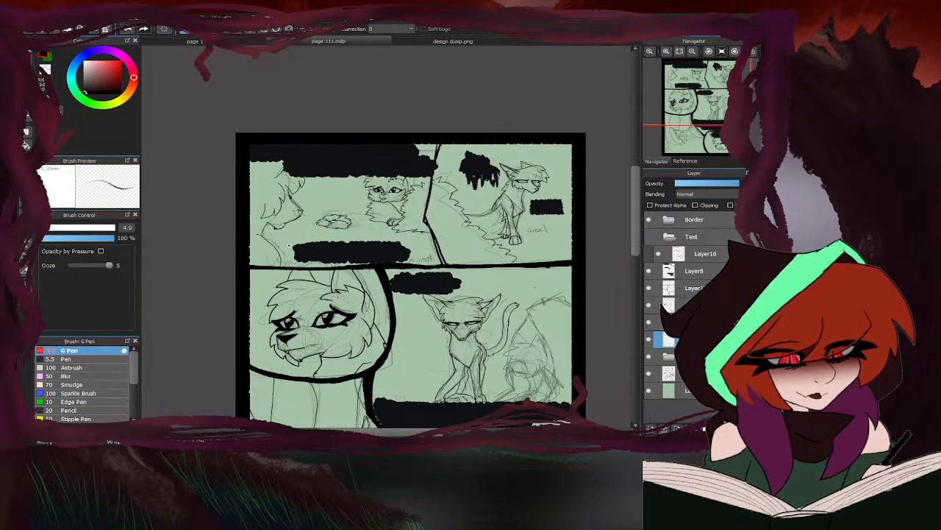
scroll(365, 226, up, 1)
scroll(240, 255, down, 3)
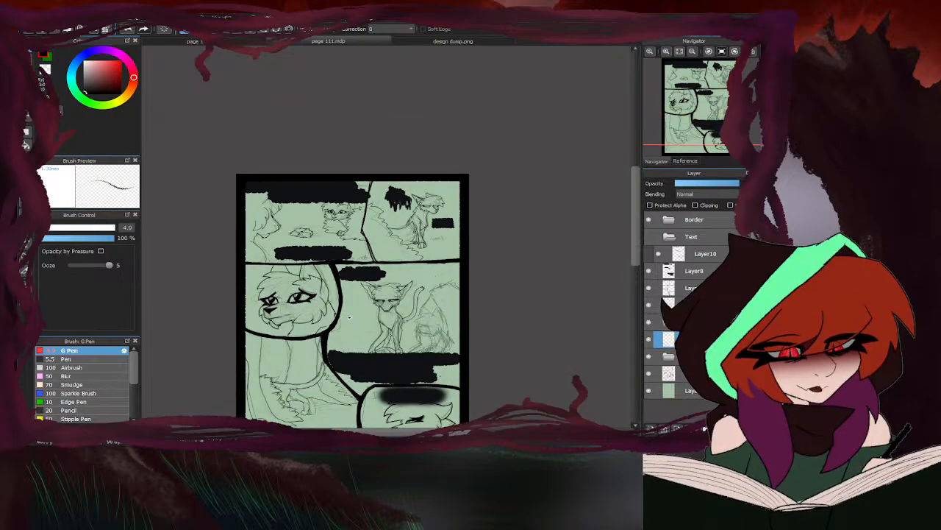
scroll(344, 310, down, 4)
scroll(344, 309, up, 3)
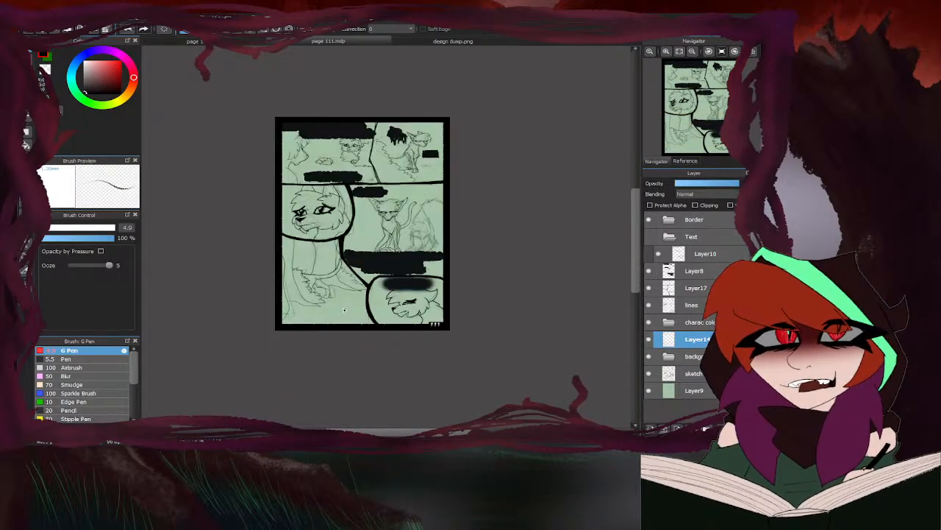
scroll(407, 235, up, 6)
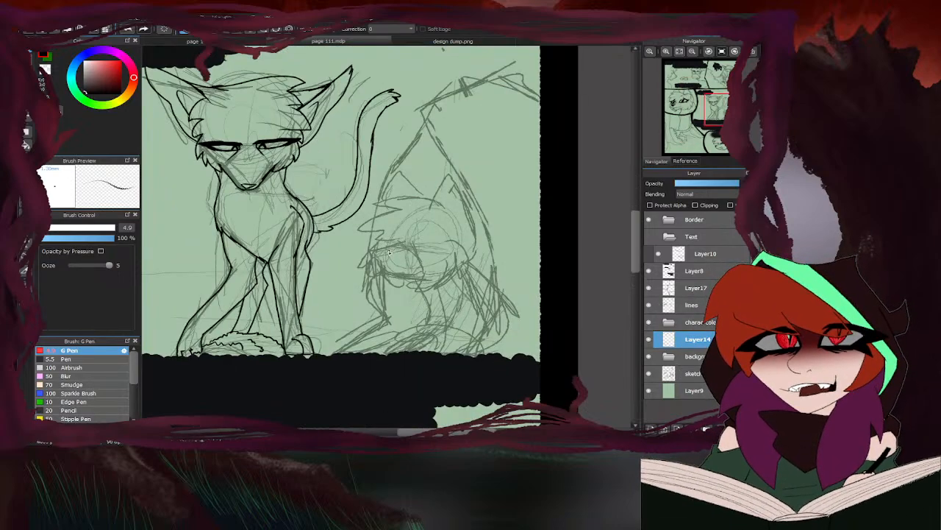
click(695, 305)
scroll(395, 272, up, 3)
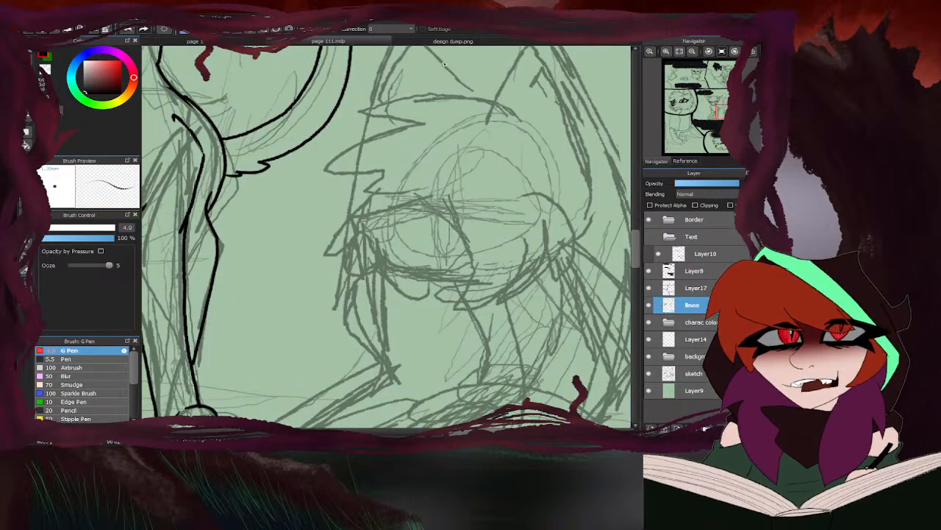
click(401, 42)
scroll(397, 101, down, 8)
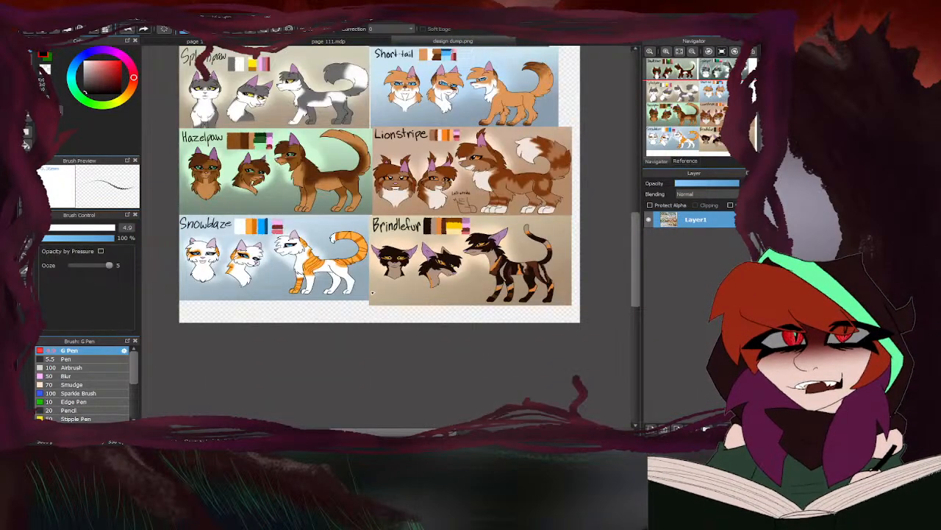
scroll(373, 109, up, 2)
click(328, 40)
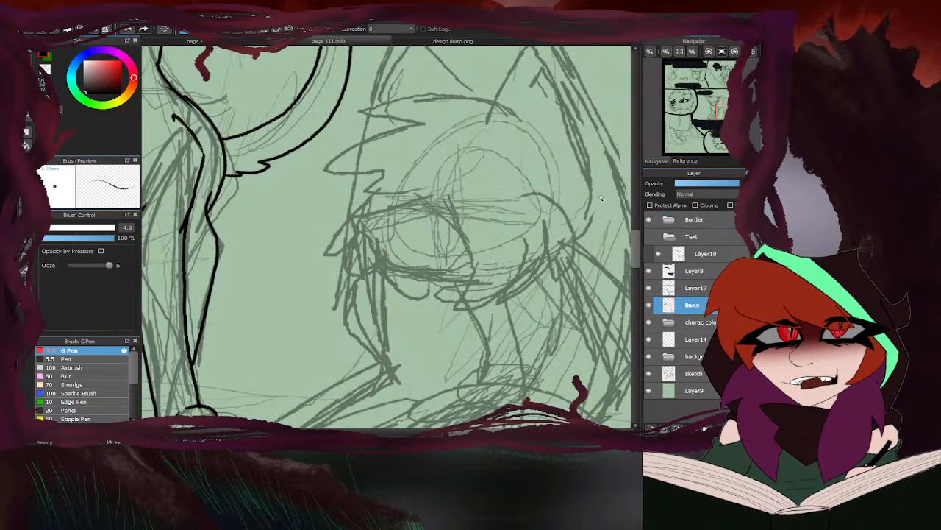
scroll(412, 206, down, 2)
mouse_move(430, 189)
mouse_down()
mouse_move(356, 208)
mouse_move(417, 199)
mouse_move(297, 217)
mouse_move(344, 294)
mouse_up()
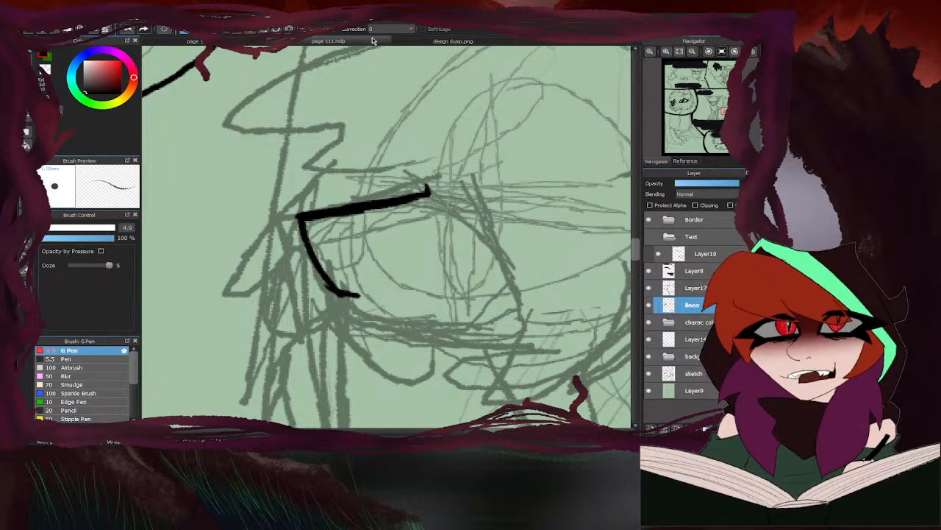
- Mirror the design sheet to compare the brown-and-white cat's three-quarter head, and ink the lower muzzle strokes of the hunched character's face on page 111
click(397, 40)
scroll(341, 202, up, 3)
scroll(341, 202, up, 3)
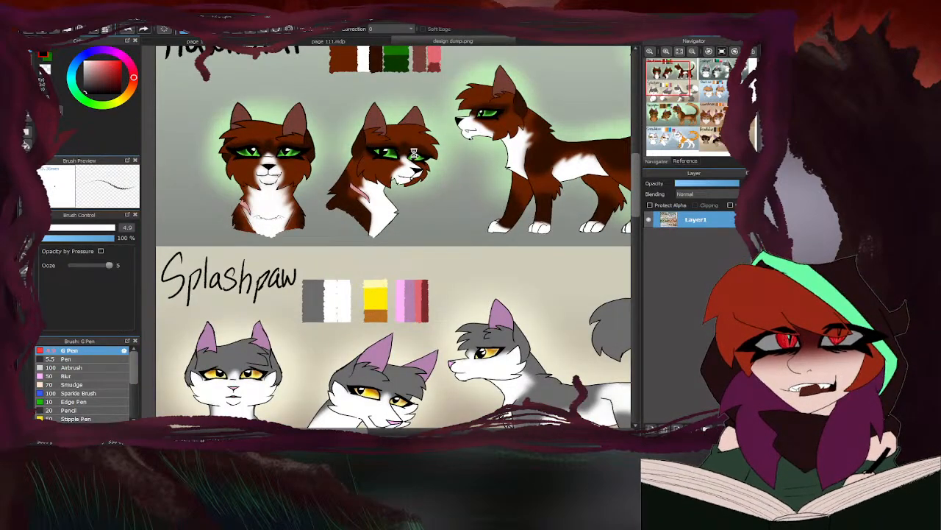
key(h)
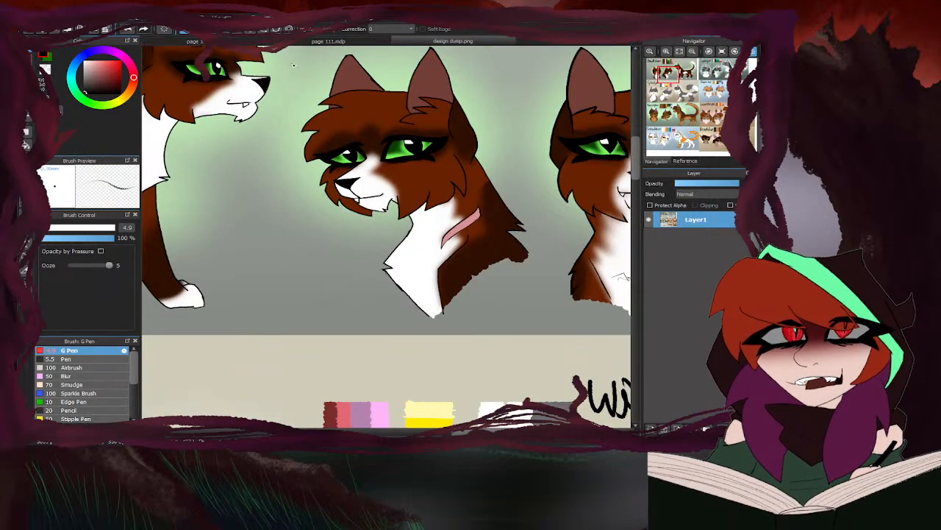
click(328, 41)
drag(526, 324, 417, 352)
click(404, 41)
click(389, 44)
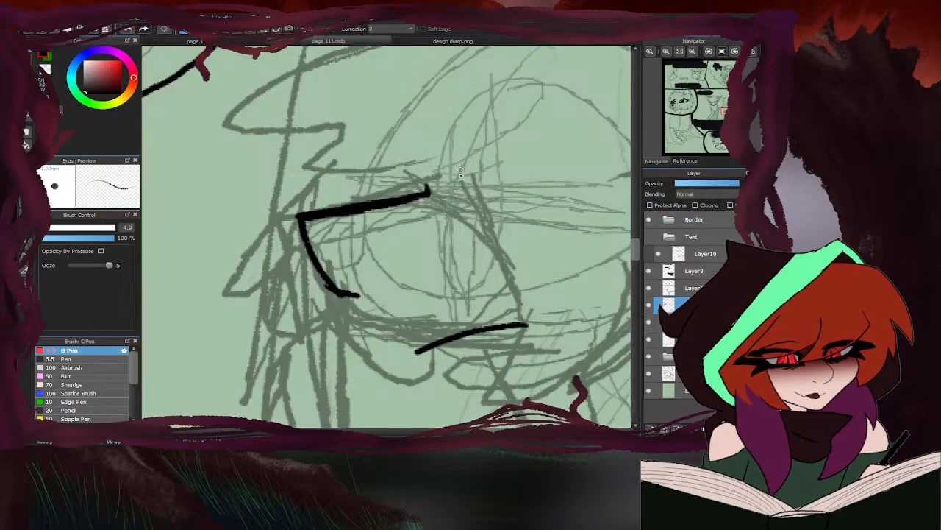
drag(347, 292, 456, 287)
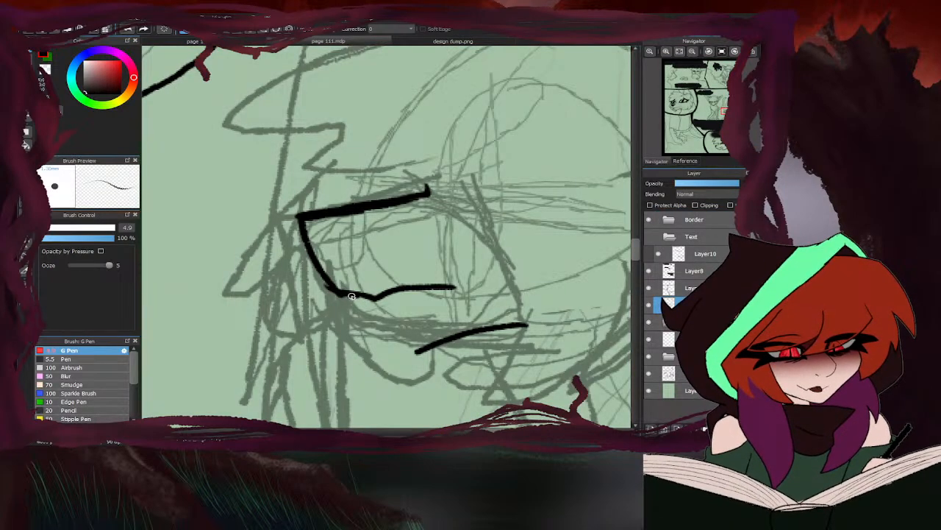
- Add the inner strokes below the thick slanted line and the lower line of the hunched character's face, checking the brown-and-white cat's head on design dump.png
drag(300, 215, 405, 217)
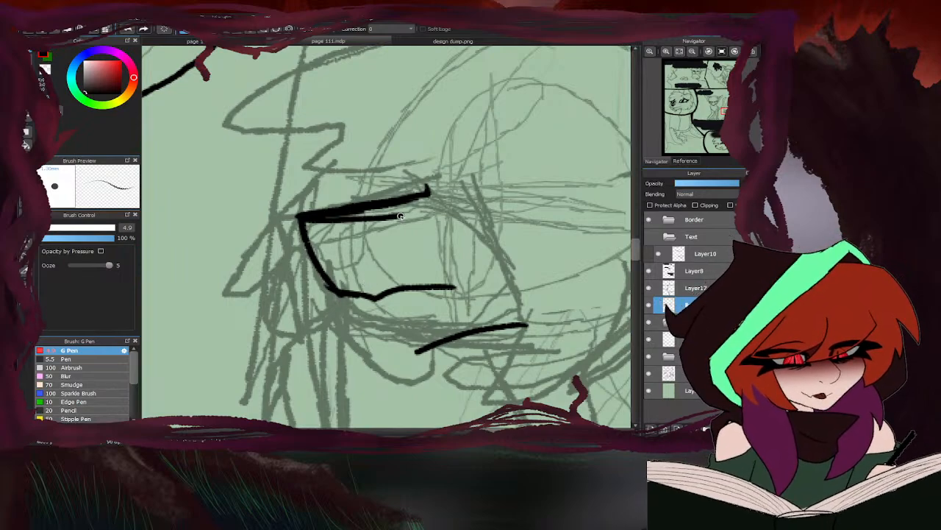
mouse_move(303, 226)
mouse_down()
mouse_move(354, 246)
mouse_move(411, 208)
mouse_move(371, 285)
mouse_up()
click(398, 42)
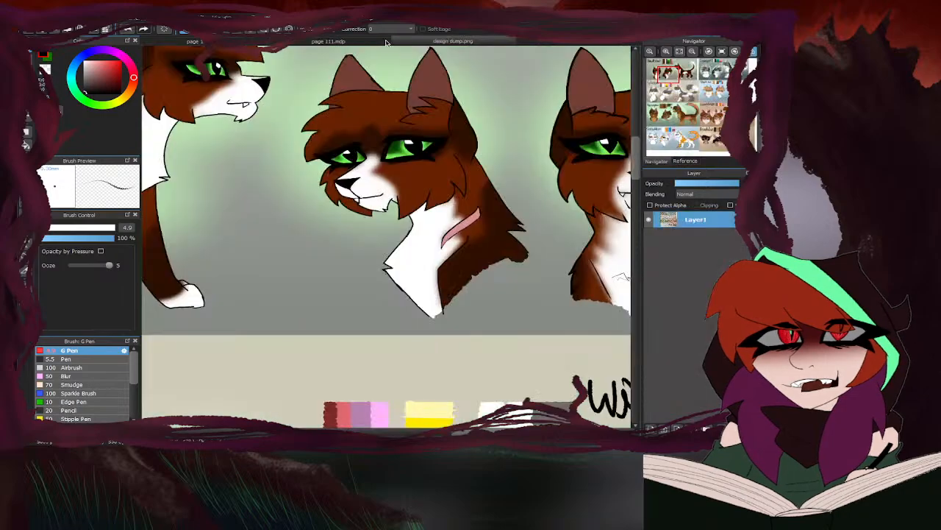
click(387, 43)
mouse_move(356, 309)
mouse_down()
mouse_move(405, 347)
mouse_move(474, 327)
mouse_up()
scroll(353, 265, down, 4)
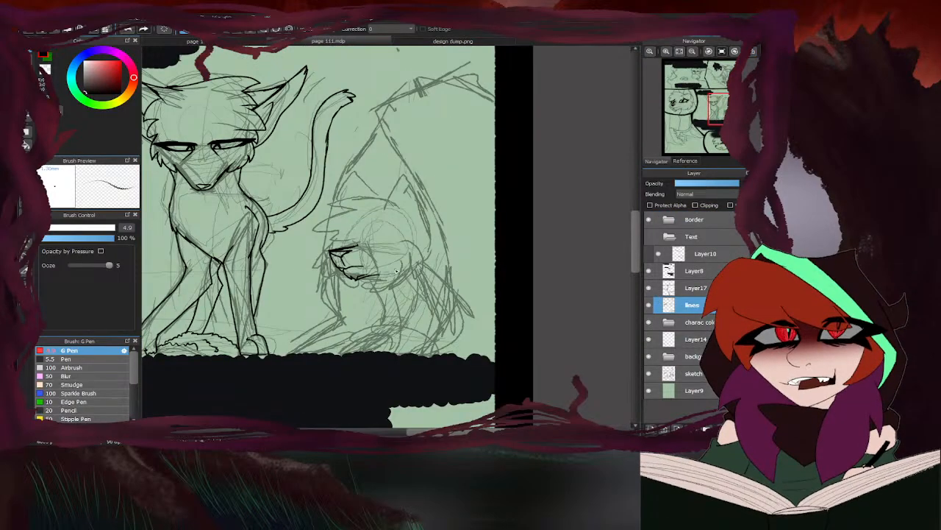
- Extend the lower mouth line of the hunched character's face back along the jaw and refine the adjoining muzzle strokes
scroll(366, 271, up, 3)
drag(358, 277, 409, 271)
scroll(382, 266, down, 4)
scroll(515, 195, down, 2)
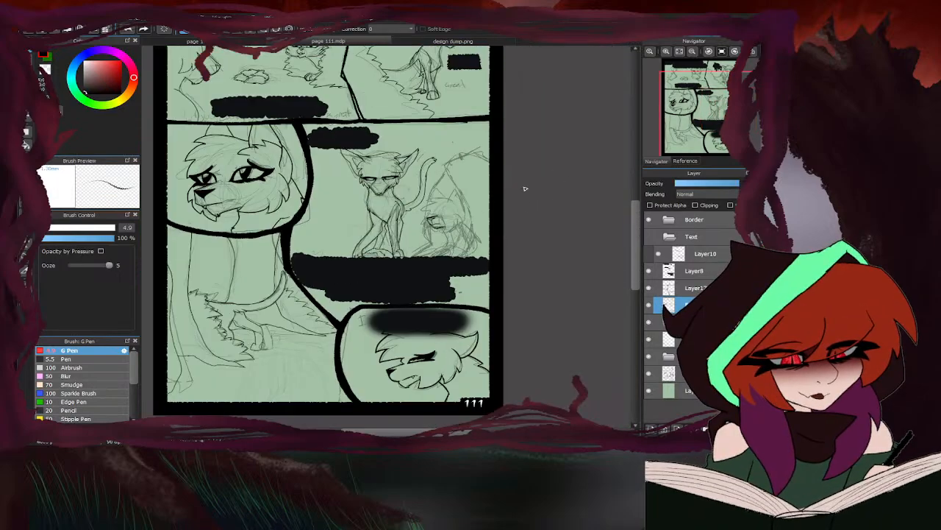
scroll(442, 217, up, 6)
drag(441, 219, 381, 237)
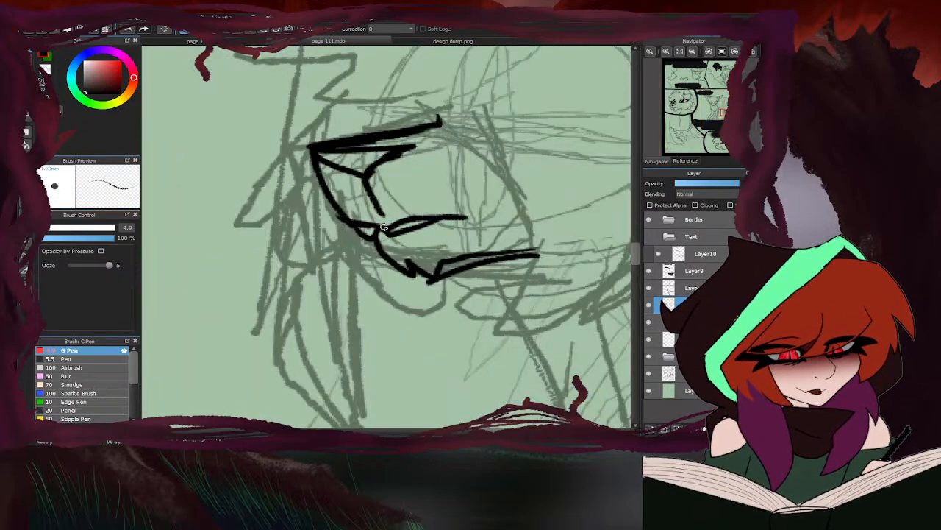
scroll(471, 214, down, 4)
scroll(436, 227, up, 5)
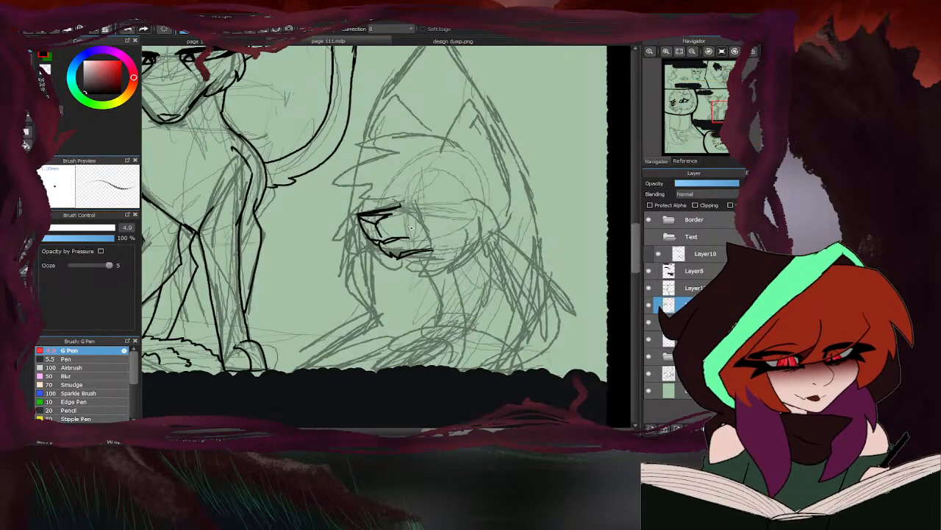
- Set the brush width to 12.7 and ink the hunched character's narrow eye with heavy lids and pointed lashes, touching up its edges with transparent colour
mouse_move(407, 208)
mouse_down()
mouse_move(505, 213)
mouse_move(515, 205)
mouse_move(444, 166)
mouse_move(492, 193)
mouse_move(441, 175)
mouse_move(405, 207)
mouse_move(464, 174)
mouse_move(415, 200)
mouse_up()
mouse_move(437, 156)
mouse_down()
mouse_move(556, 193)
mouse_move(515, 215)
mouse_move(518, 228)
mouse_move(469, 209)
mouse_move(442, 213)
mouse_move(515, 202)
mouse_move(408, 213)
mouse_move(484, 215)
mouse_move(450, 214)
mouse_up()
click(57, 228)
mouse_move(498, 197)
mouse_down()
mouse_move(500, 214)
mouse_move(548, 195)
mouse_move(498, 191)
mouse_move(464, 176)
mouse_move(533, 192)
mouse_move(443, 158)
mouse_move(494, 186)
mouse_move(448, 188)
mouse_move(453, 179)
mouse_move(417, 195)
mouse_up()
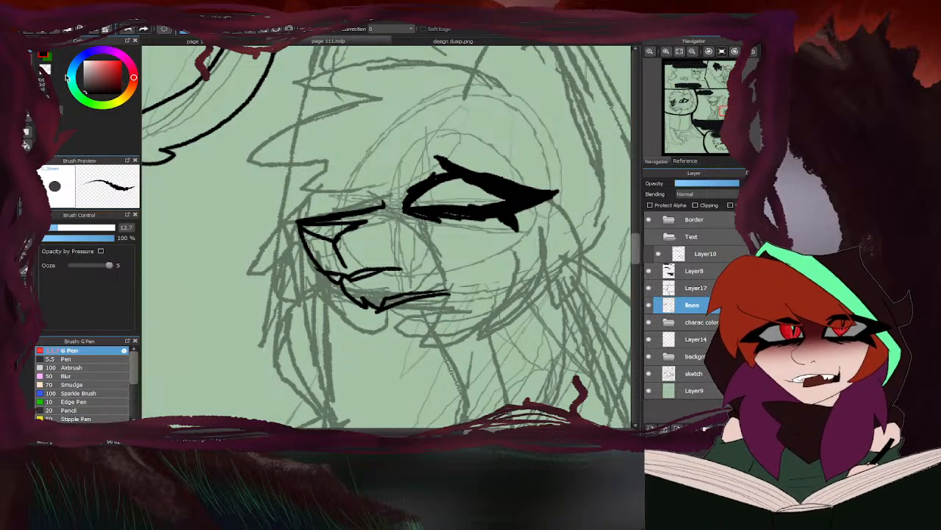
scroll(471, 169, up, 2)
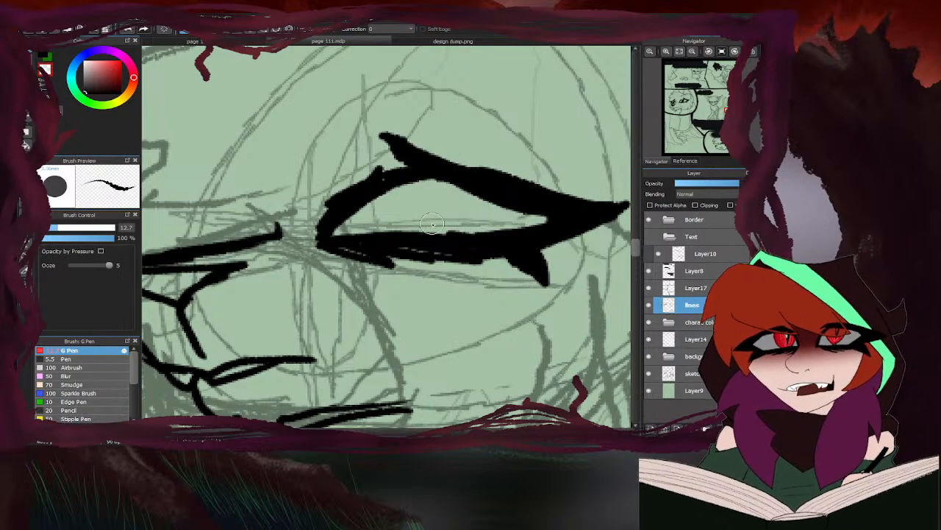
scroll(374, 186, down, 3)
scroll(374, 185, up, 3)
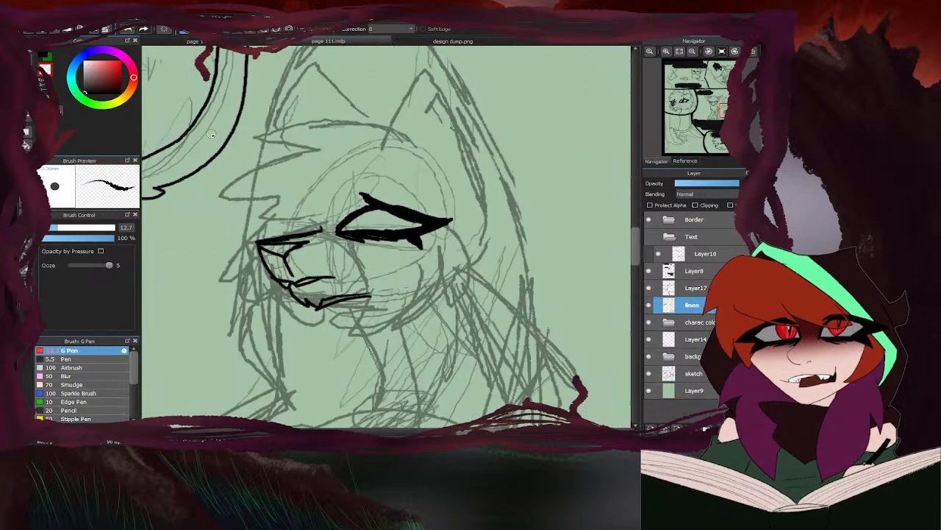
scroll(318, 223, down, 3)
click(39, 55)
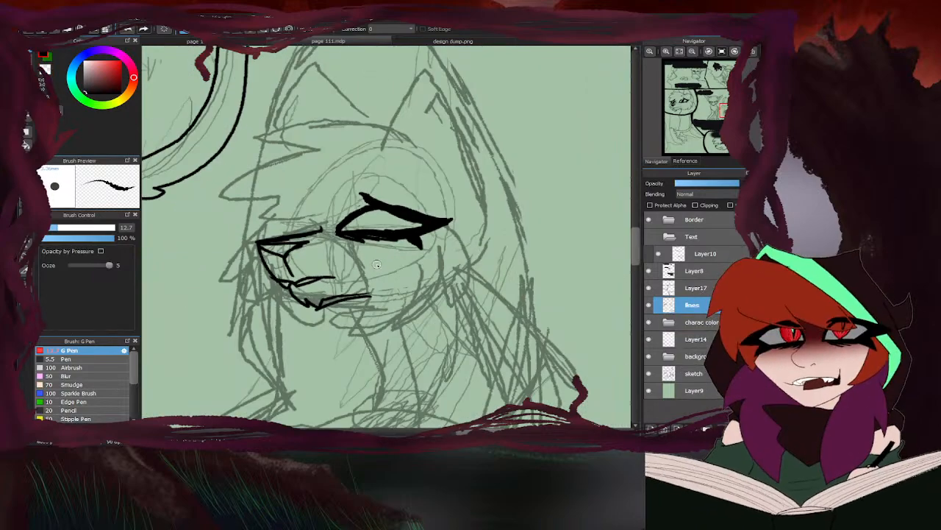
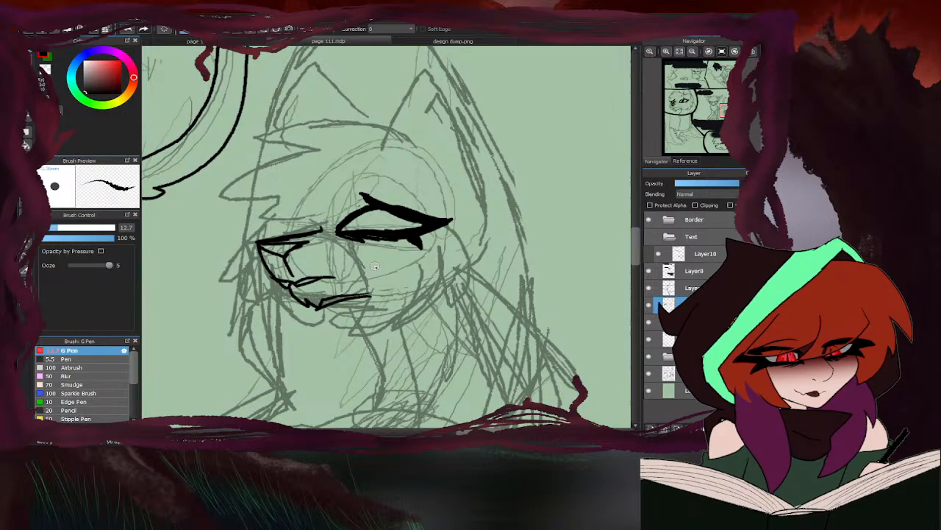
- Ink the hunched character's far eye with thick lids, a raised brow-side lash and pointed outer lashes, closing it against the muzzle
scroll(312, 224, up, 3)
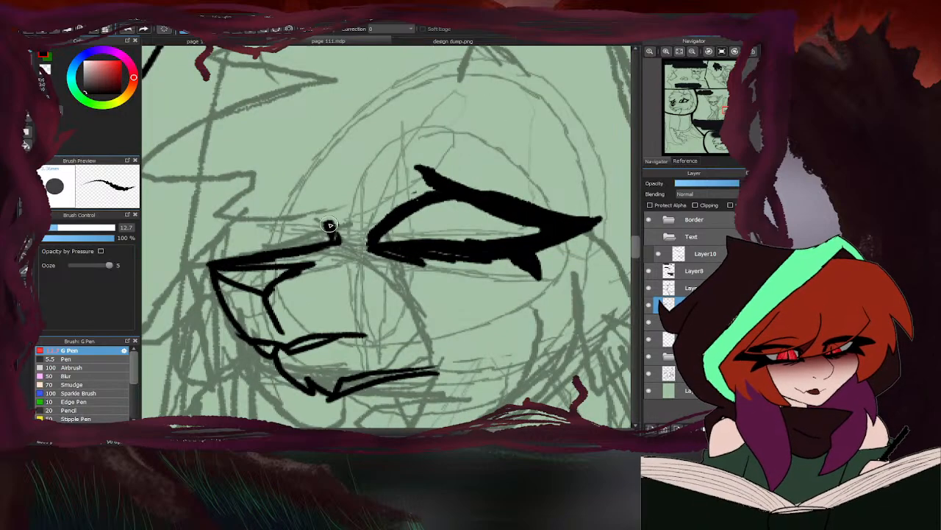
mouse_move(340, 241)
mouse_down()
mouse_move(300, 207)
mouse_move(274, 210)
mouse_move(298, 174)
mouse_move(225, 219)
mouse_up()
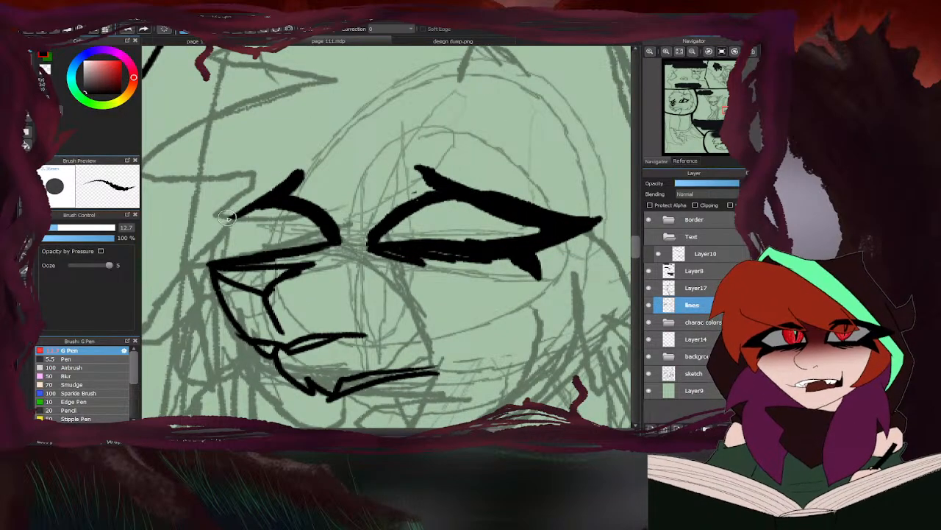
drag(297, 176, 202, 224)
drag(283, 192, 186, 237)
mouse_move(283, 251)
mouse_down()
mouse_move(206, 252)
mouse_move(266, 252)
mouse_move(219, 245)
mouse_move(193, 231)
mouse_up()
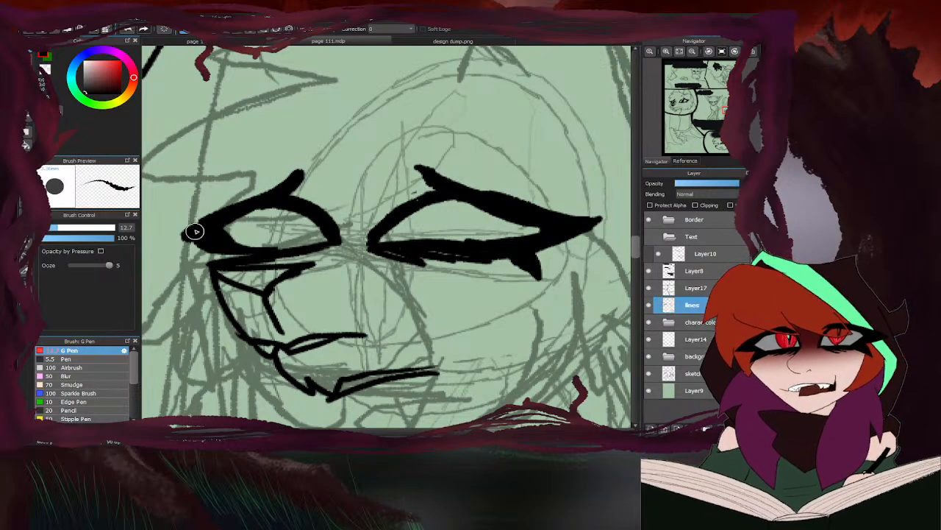
mouse_move(277, 195)
mouse_down()
mouse_move(228, 208)
mouse_move(210, 245)
mouse_move(183, 262)
mouse_move(238, 253)
mouse_up()
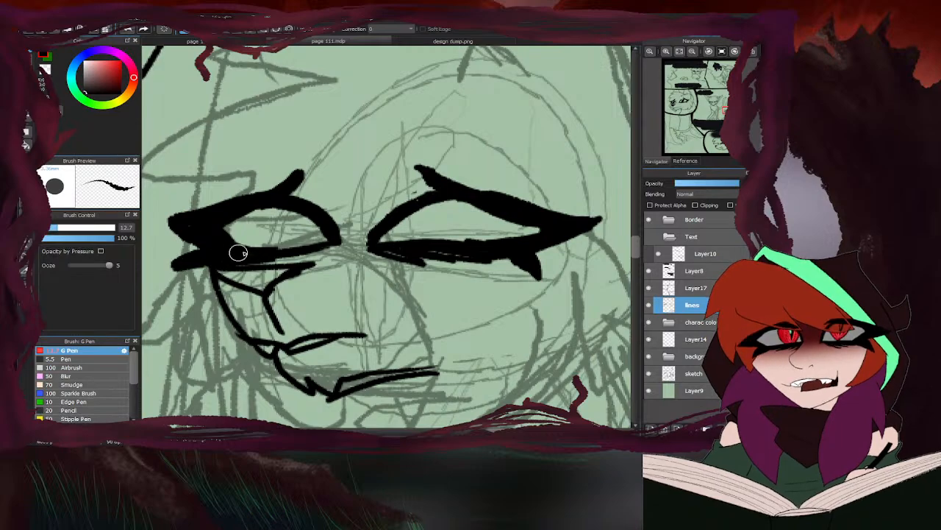
scroll(331, 232, down, 3)
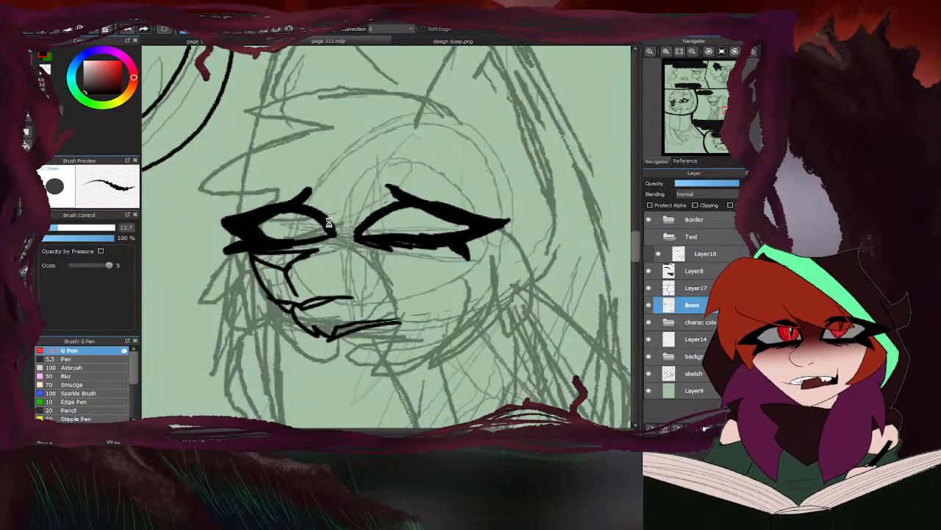
scroll(400, 230, up, 3)
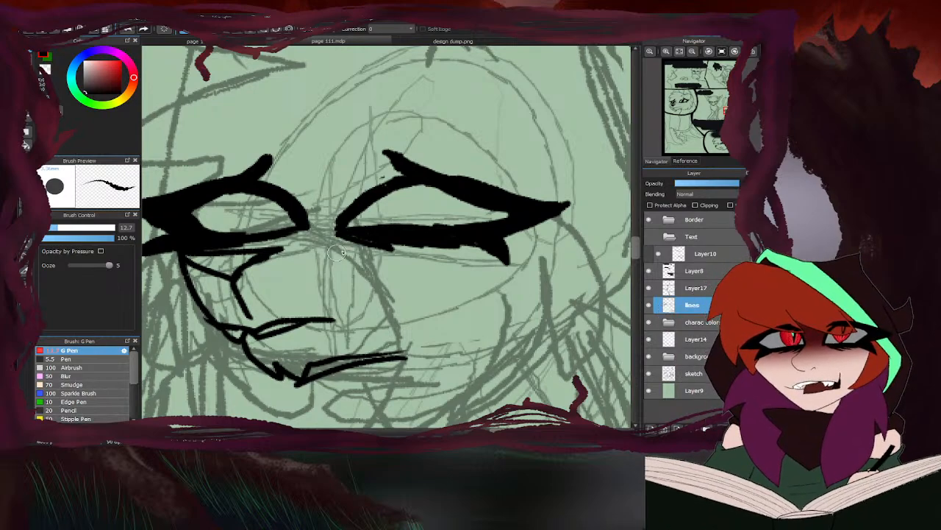
- Select the hunched character's near eye freehand, shift it slightly away from the muzzle, apply the transform and deselect
scroll(344, 228, down, 3)
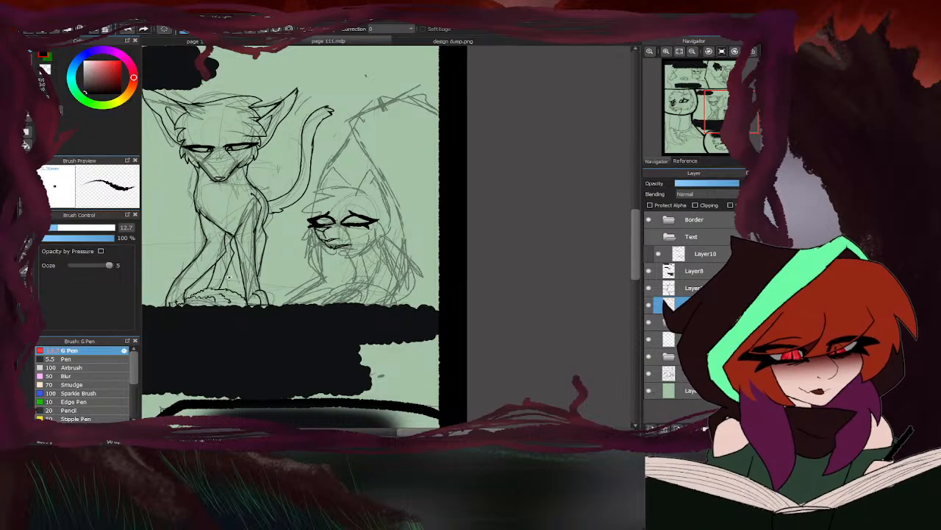
key(m)
scroll(319, 220, up, 4)
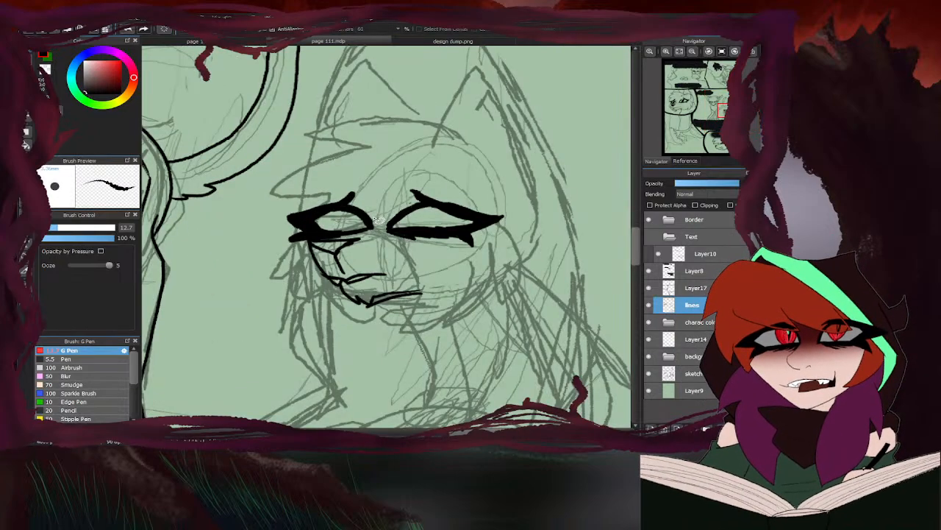
mouse_move(384, 219)
mouse_down()
mouse_move(390, 255)
mouse_move(392, 173)
mouse_up()
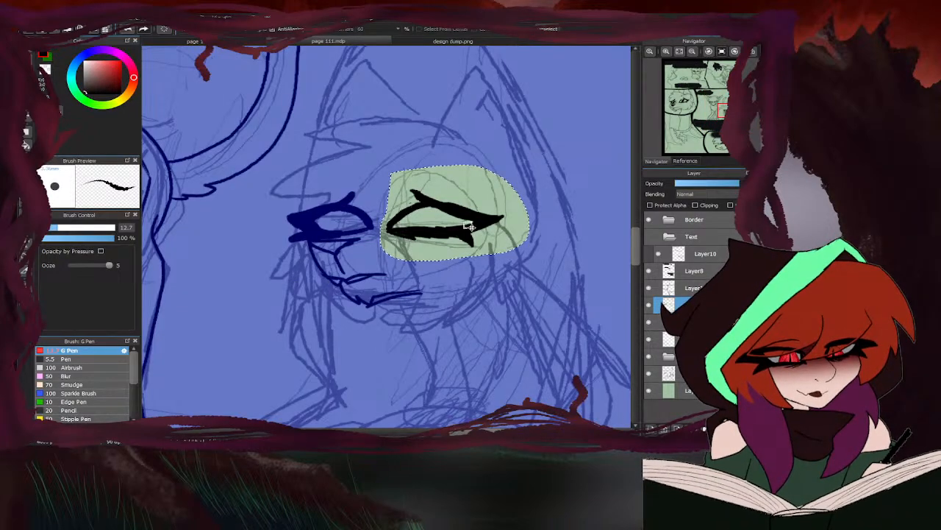
key(ctrl+t)
drag(430, 213, 430, 214)
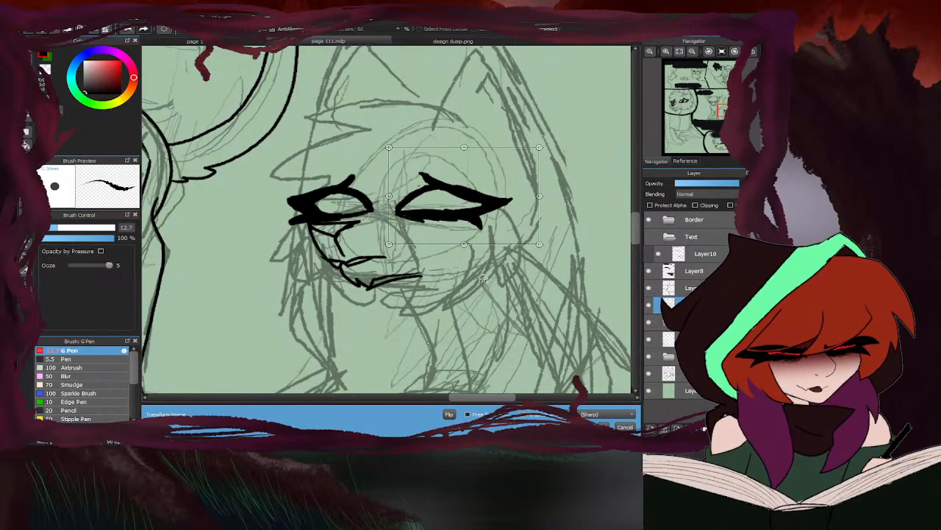
click(604, 426)
key(ctrl+d)
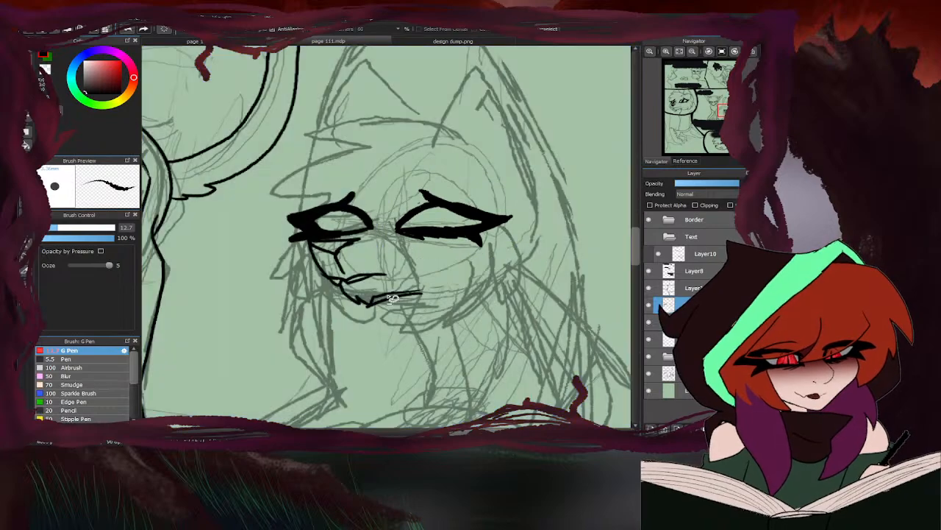
- Touch up the lower inner edge of the near eye with transparent colour, switch back to black and compare the face with the whole page
click(31, 53)
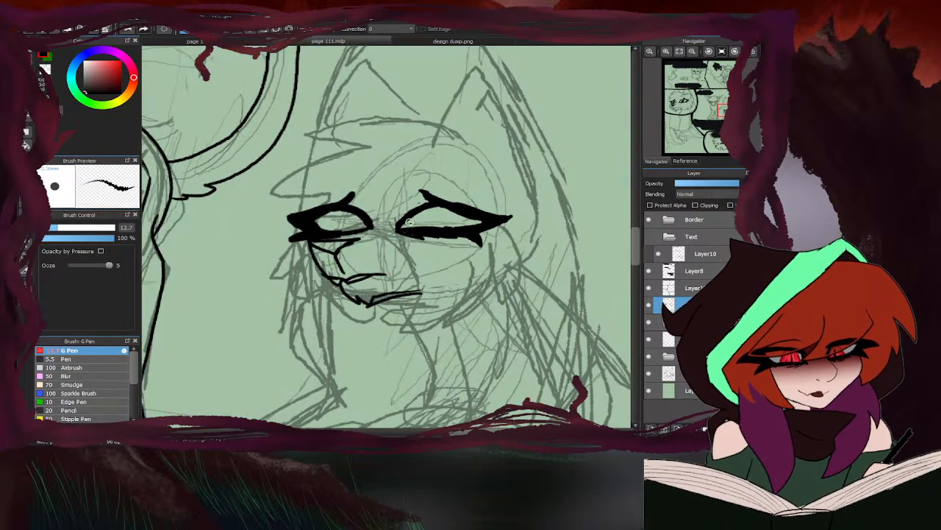
click(48, 71)
scroll(431, 214, up, 2)
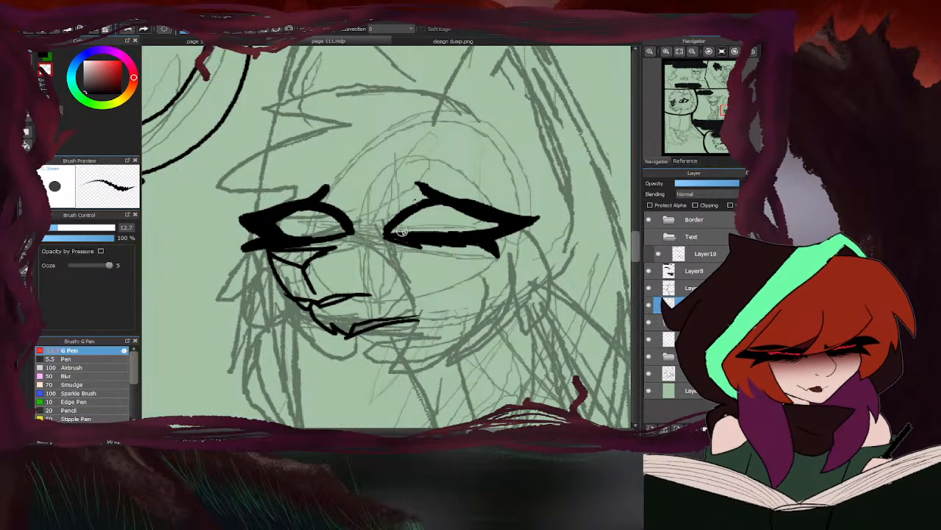
click(47, 57)
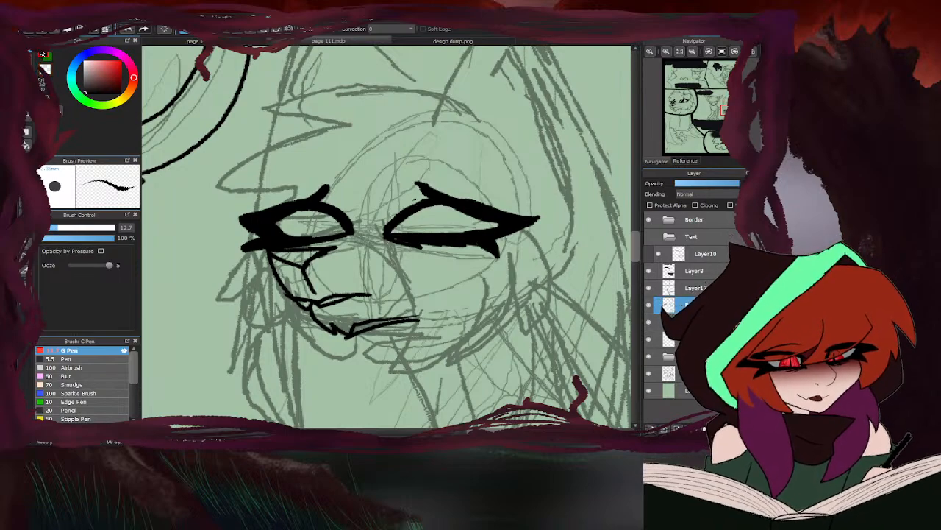
scroll(364, 224, down, 3)
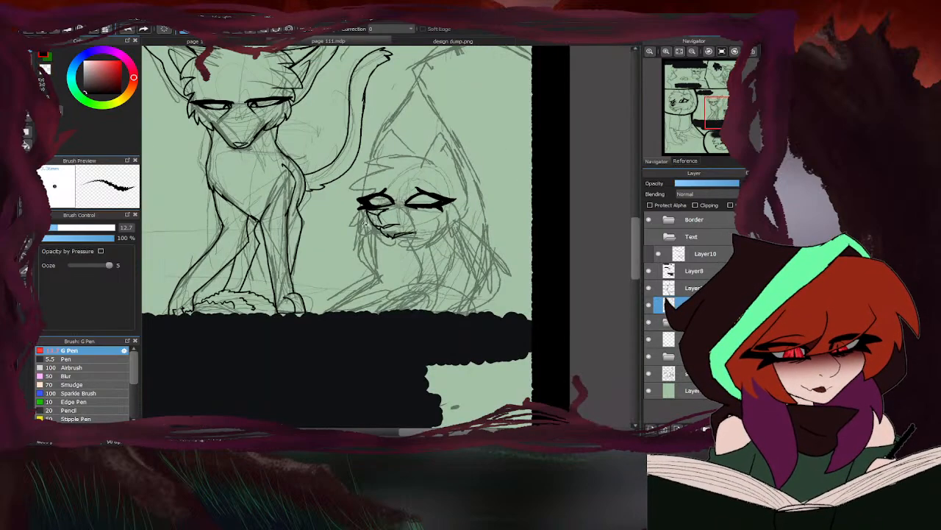
scroll(358, 238, down, 3)
scroll(325, 258, up, 6)
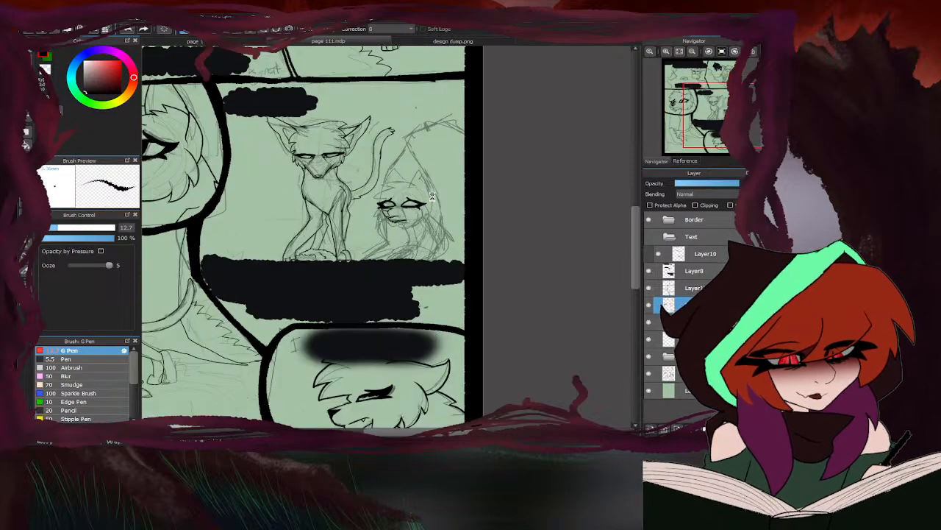
scroll(347, 246, down, 5)
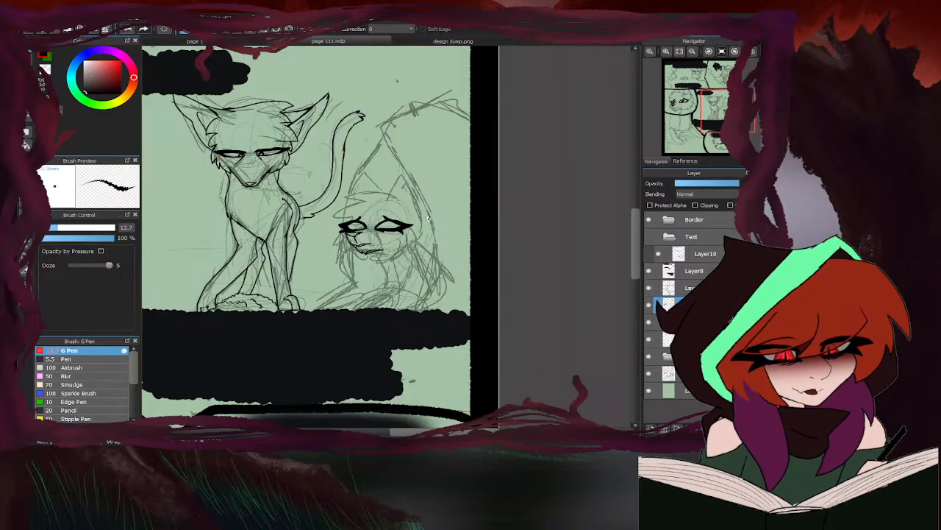
scroll(391, 238, down, 2)
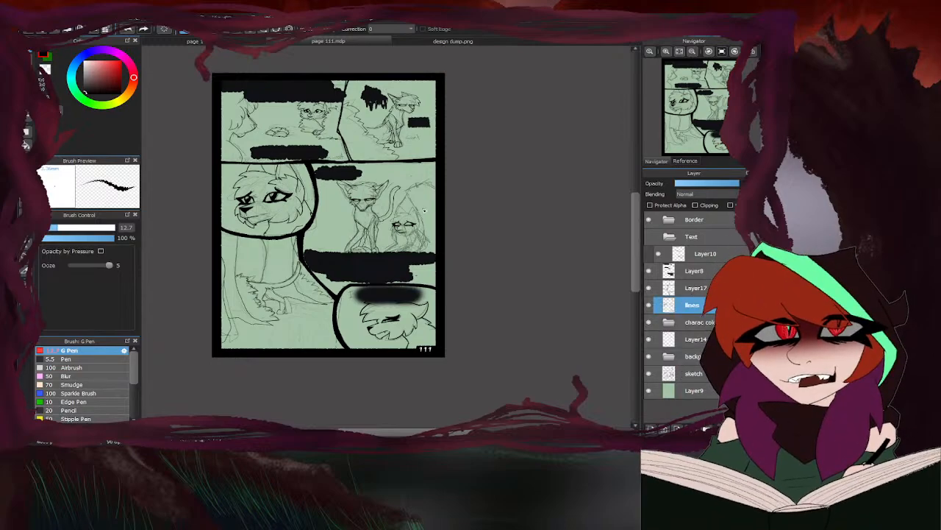
- Set the G Pen width to 5.2, thin the underside of the hunched character's mouth line with the size 35 eraser and return to the brush
scroll(424, 212, up, 8)
click(49, 231)
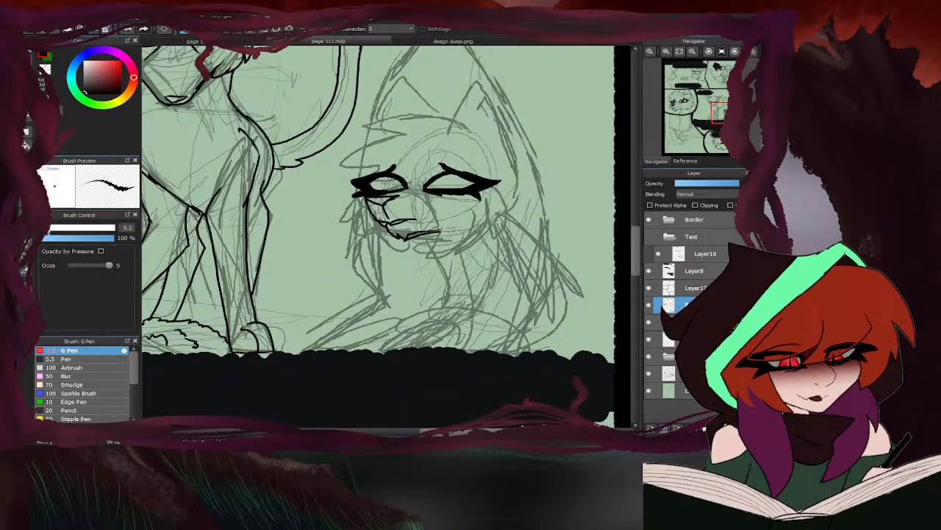
click(86, 227)
scroll(412, 242, up, 4)
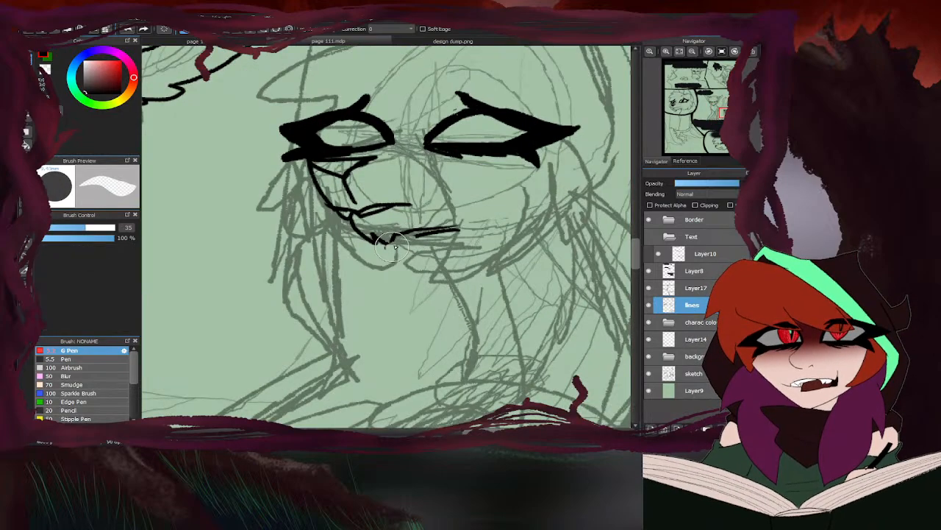
drag(394, 247, 478, 233)
scroll(353, 239, down, 5)
key(b)
- Ink the hunched character's near cheek and jaw, from the mouth corner to the outer eye corner, with pointed fur tufts
scroll(397, 224, up, 5)
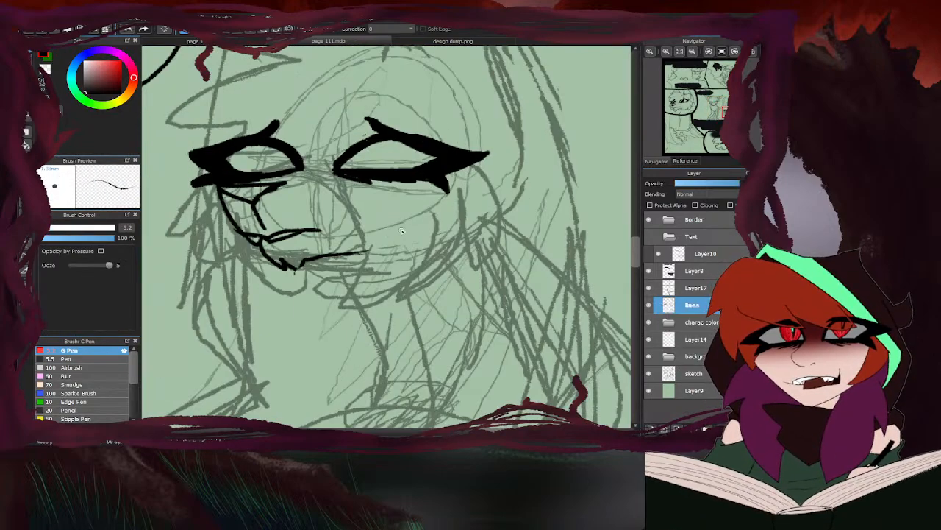
mouse_move(372, 234)
mouse_down()
mouse_move(366, 255)
mouse_move(438, 234)
mouse_up()
mouse_move(474, 169)
mouse_down()
mouse_move(496, 182)
mouse_move(487, 257)
mouse_move(467, 231)
mouse_move(422, 268)
mouse_up()
scroll(482, 251, down, 3)
scroll(483, 170, up, 3)
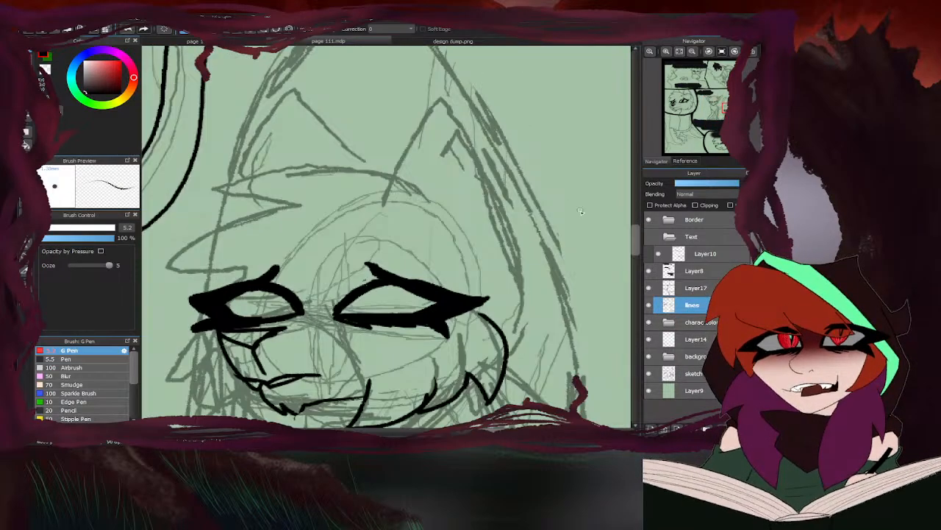
- Fill the hunched character's nose solid black up to the far eye's lower lid
scroll(445, 244, down, 2)
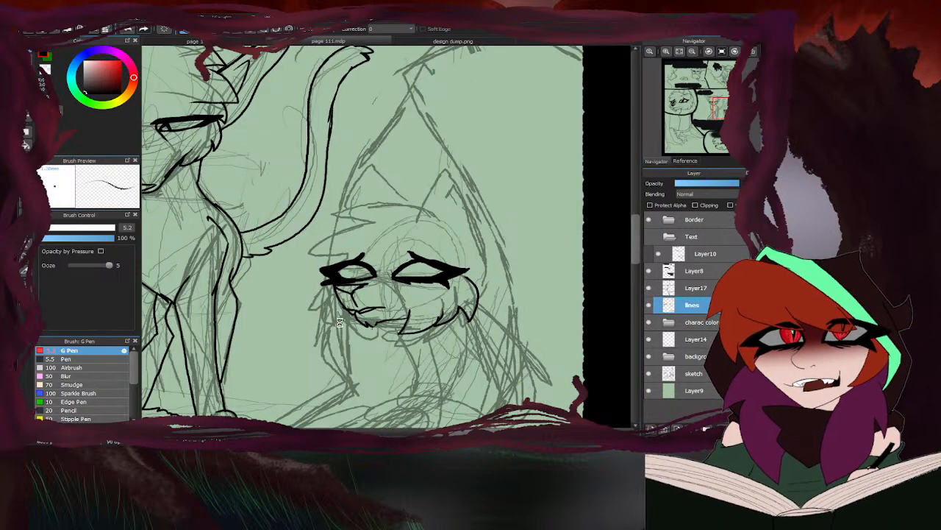
scroll(340, 323, up, 3)
mouse_move(375, 225)
mouse_down()
mouse_move(383, 221)
mouse_move(356, 220)
mouse_move(361, 228)
mouse_move(321, 217)
mouse_up()
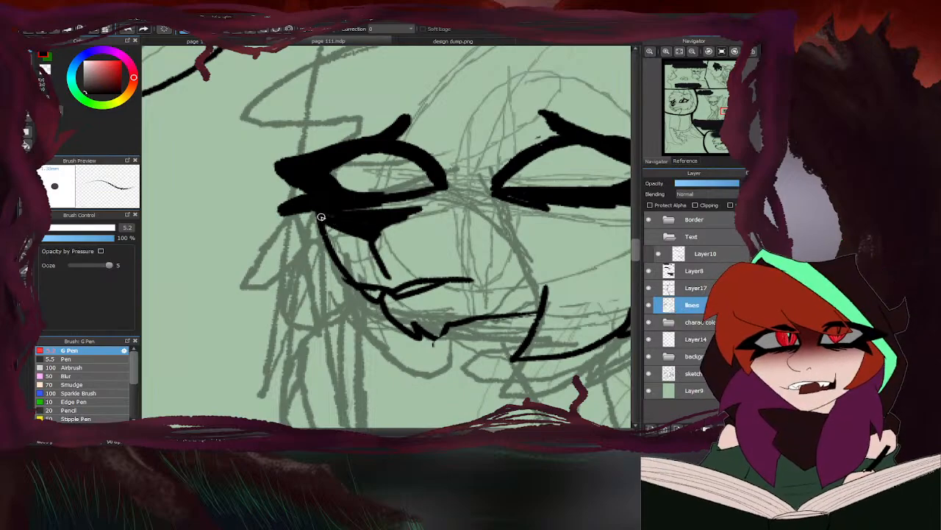
scroll(374, 209, down, 4)
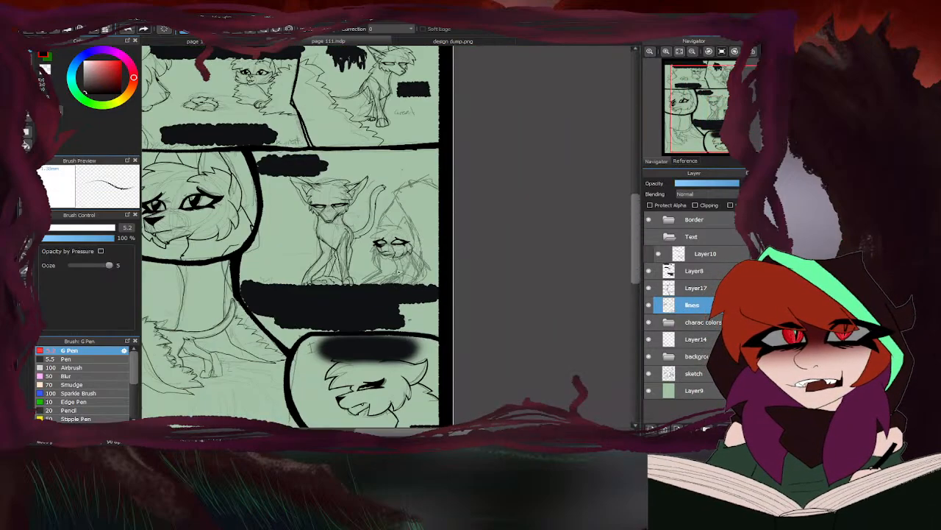
- Ink the jagged fur of the far cheek from the far eye down to below the chin
scroll(399, 271, up, 4)
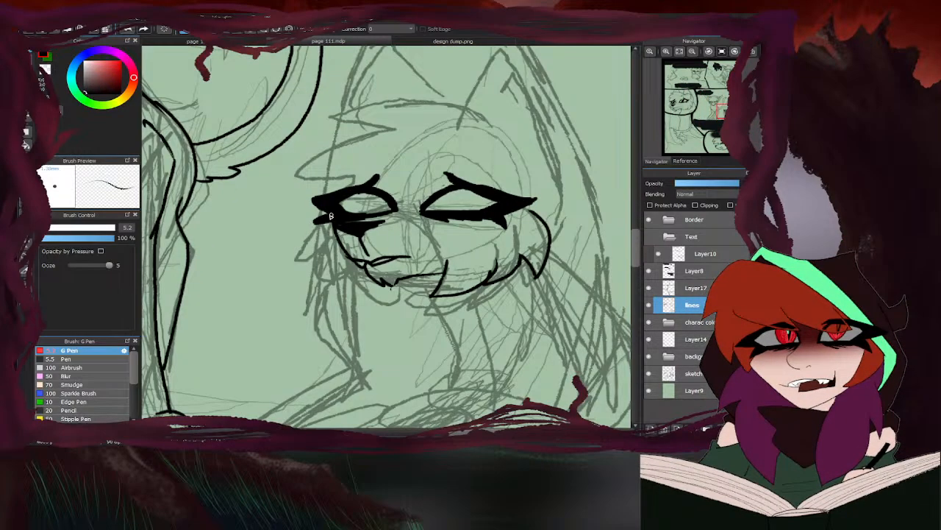
mouse_move(329, 218)
mouse_down()
mouse_move(309, 266)
mouse_move(340, 255)
mouse_move(387, 297)
mouse_up()
scroll(390, 243, down, 3)
scroll(408, 236, up, 3)
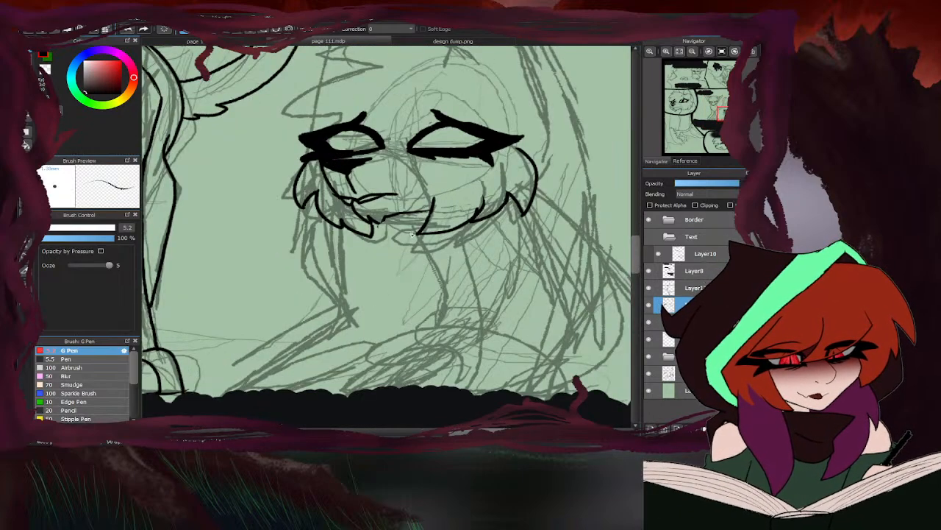
- Ink the front line of the hunched character's neck below the jaw and the zigzag fur behind the near cheek
mouse_move(414, 216)
mouse_down()
mouse_move(451, 277)
mouse_move(438, 317)
mouse_up()
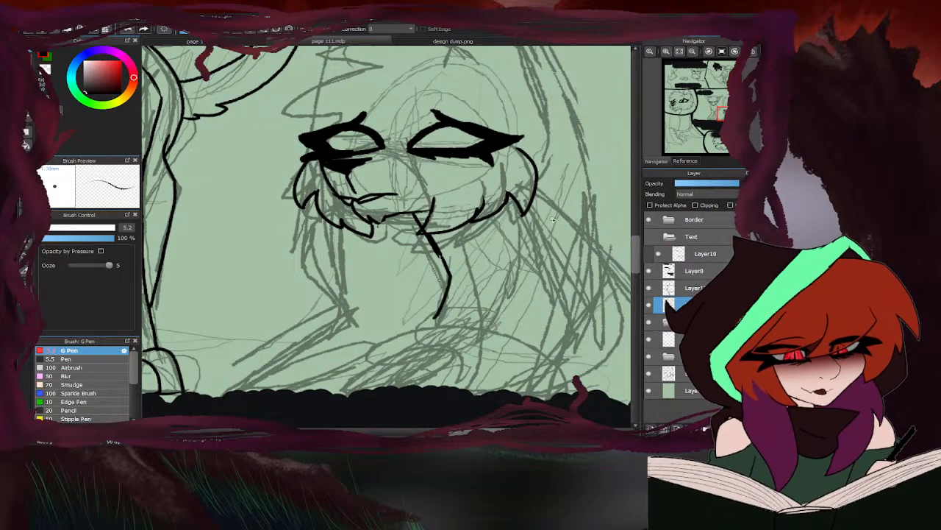
mouse_move(534, 169)
mouse_down()
mouse_move(566, 193)
mouse_move(585, 227)
mouse_up()
scroll(585, 227, down, 3)
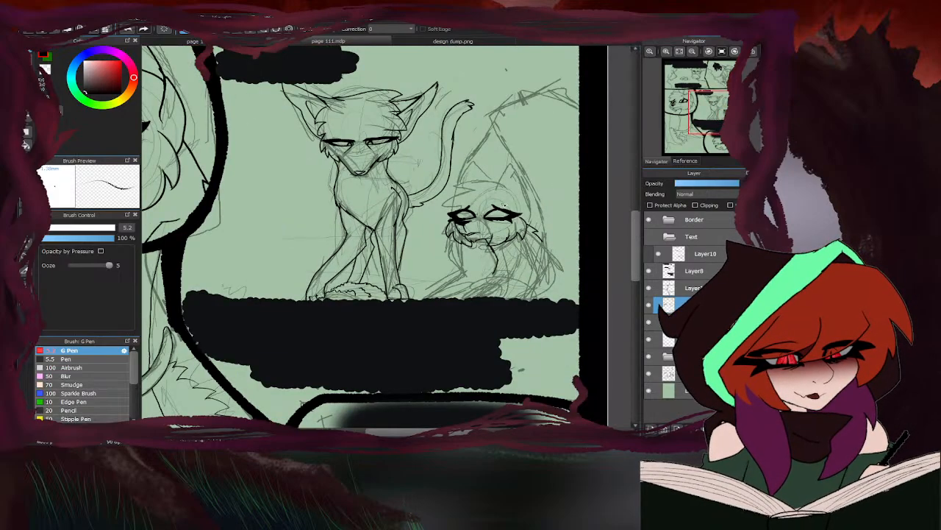
- Try to ink the back of the hunched character's head and the pointed near ear over the sketch
scroll(557, 237, up, 3)
mouse_move(531, 303)
mouse_down()
mouse_move(538, 255)
mouse_move(503, 175)
mouse_up()
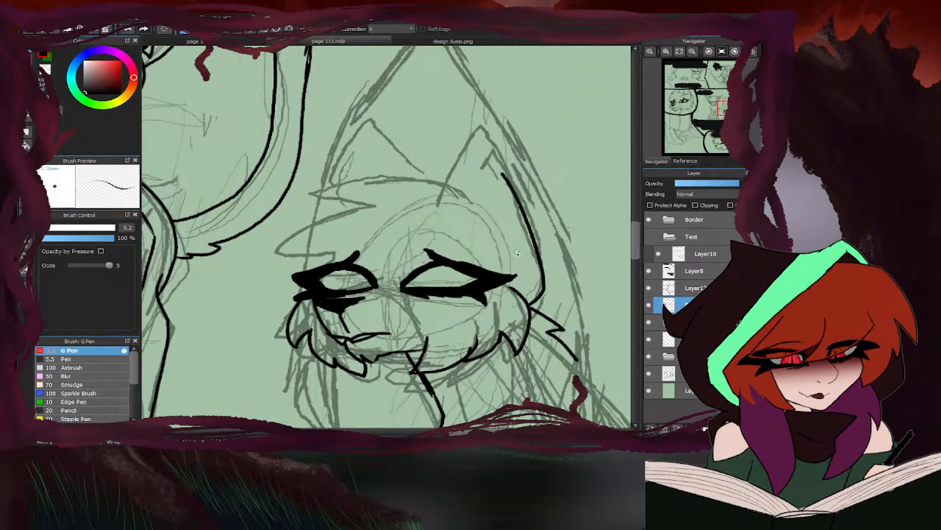
mouse_move(520, 263)
mouse_down()
mouse_move(490, 138)
mouse_move(469, 139)
mouse_move(448, 221)
mouse_up()
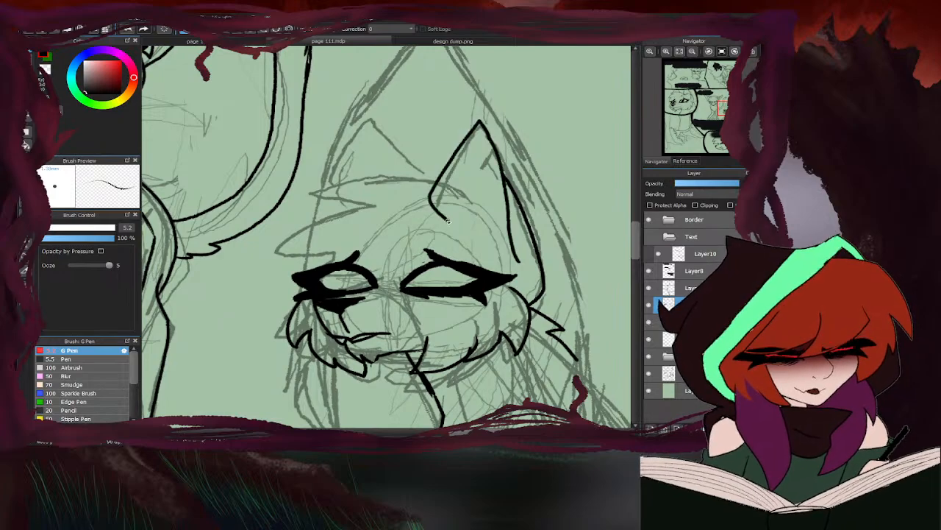
drag(505, 187, 533, 240)
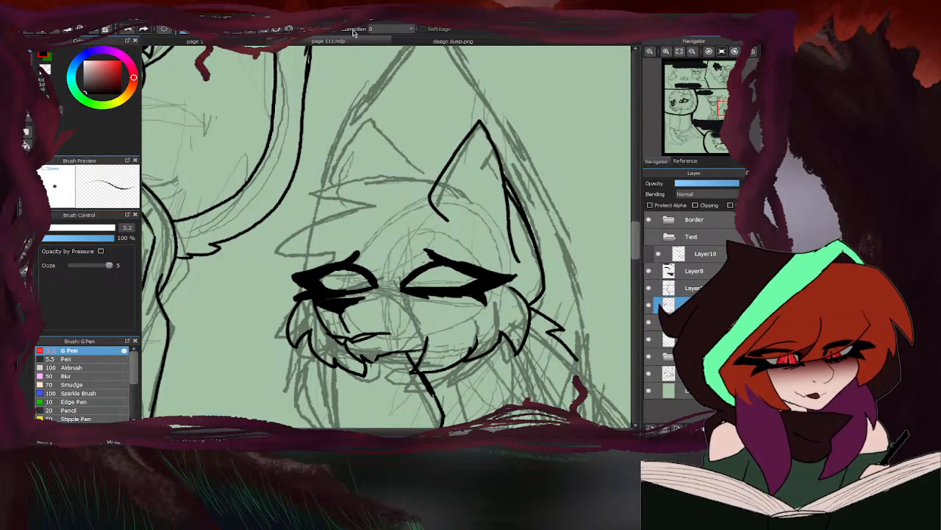
- Check the ears and forehead fur on the brown-and-white cat's three-quarter head in design dump.png, and return to page 111
click(404, 42)
scroll(467, 201, down, 3)
scroll(459, 193, up, 3)
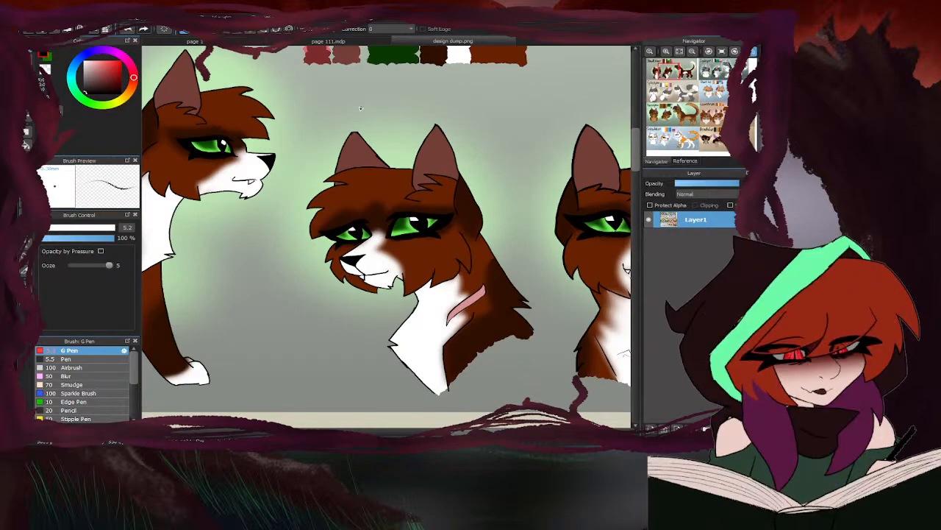
click(331, 42)
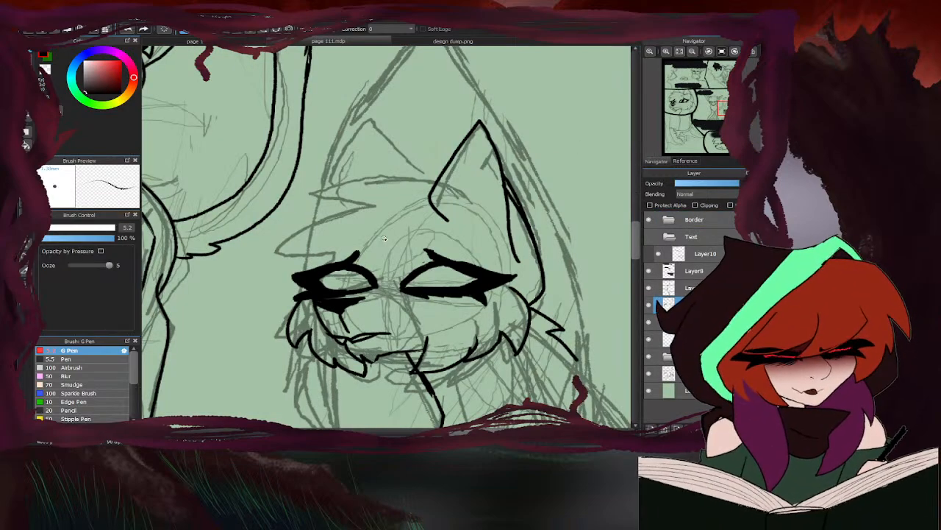
- Undo the last three strokes of the near ear and the back of the head
key(ctrl+z)
key(ctrl+z)
key(ctrl+z)
- Ink the near ear and back of the head again, and add the crown, jagged forehead fur and pointed far ear
mouse_move(450, 226)
mouse_down()
mouse_move(477, 115)
mouse_move(537, 232)
mouse_move(527, 298)
mouse_up()
drag(506, 261, 514, 169)
mouse_move(447, 178)
mouse_down()
mouse_move(301, 184)
mouse_move(331, 196)
mouse_move(297, 214)
mouse_move(310, 231)
mouse_move(291, 268)
mouse_move(316, 273)
mouse_up()
mouse_move(425, 181)
mouse_down()
mouse_move(378, 120)
mouse_move(345, 170)
mouse_up()
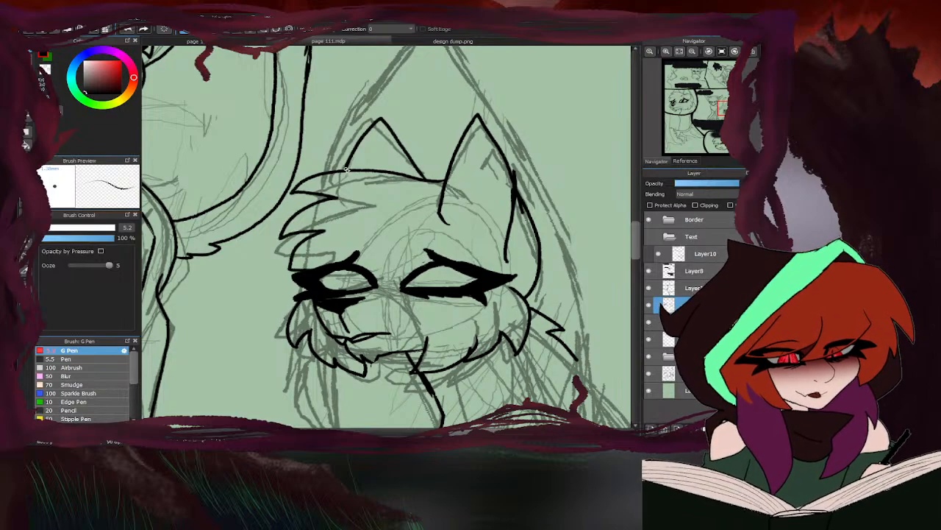
- Ink the jagged fur tuft at the base of the hunched character's near ear and erase the overlapping ear line
click(396, 40)
click(390, 42)
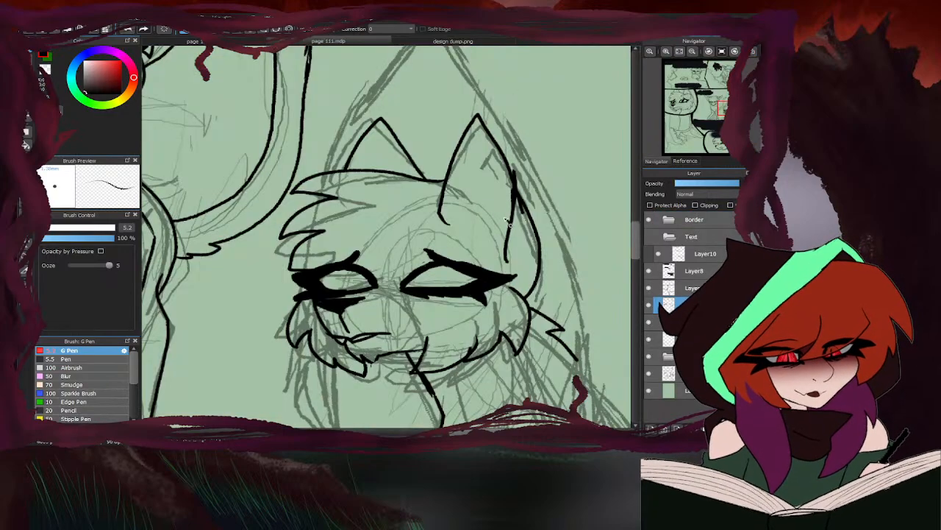
mouse_move(506, 222)
mouse_down()
mouse_move(458, 211)
mouse_move(409, 221)
mouse_move(443, 237)
mouse_move(429, 217)
mouse_up()
key(e)
scroll(448, 222, up, 2)
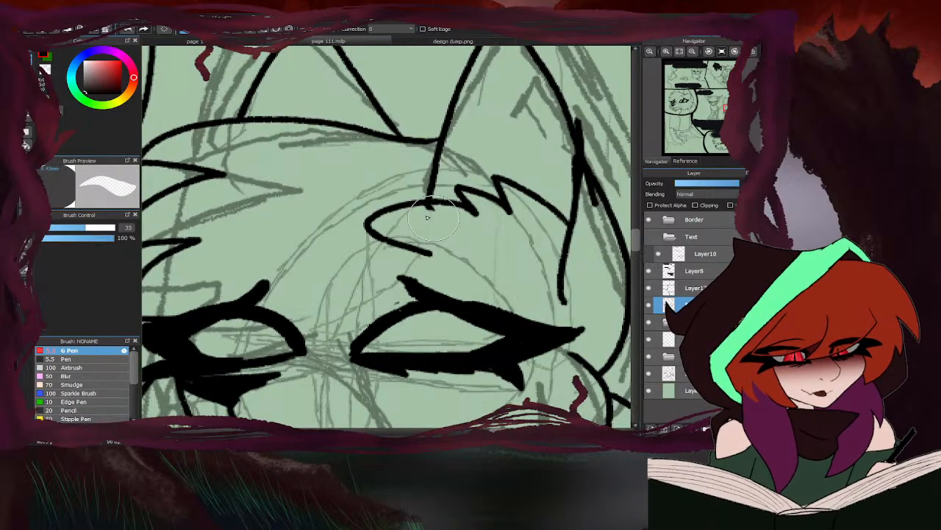
key(b)
scroll(427, 214, down, 4)
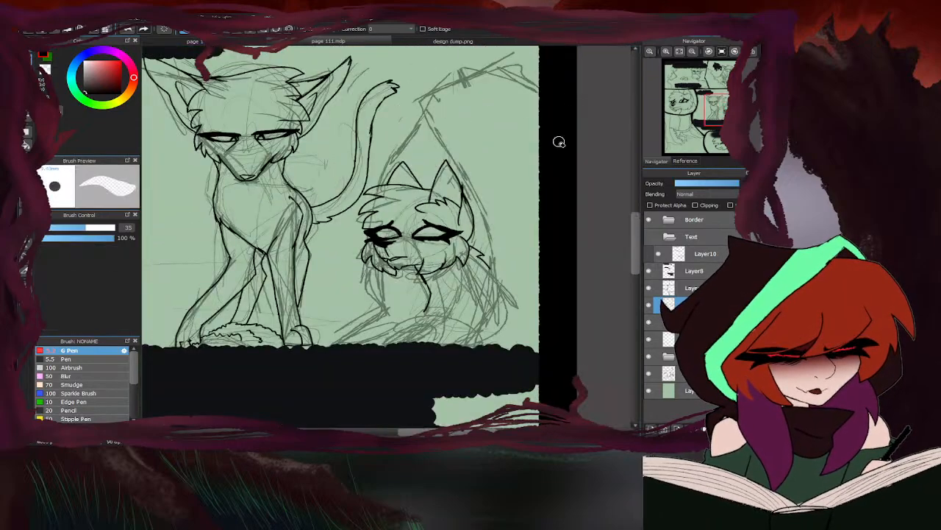
- Check which line art sits on Layer14 and on the lines layer by toggling each layer's visibility
scroll(456, 221, down, 3)
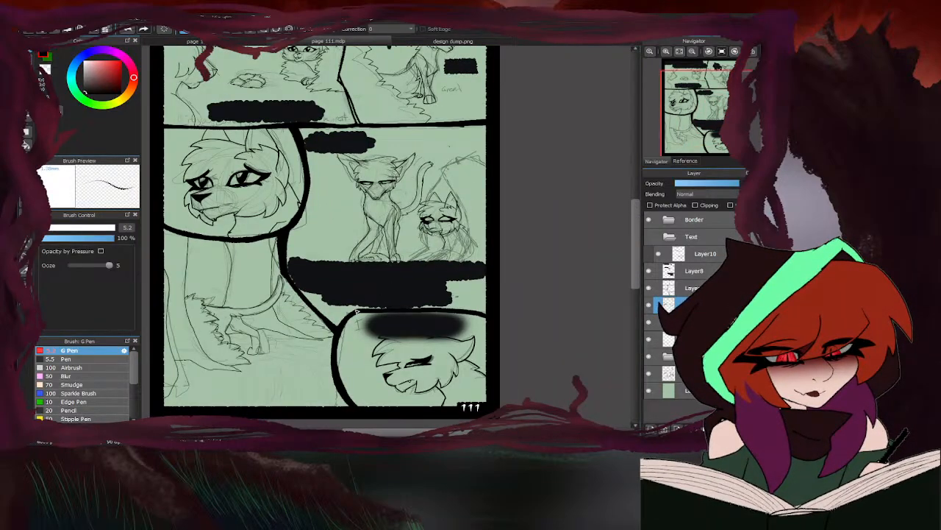
click(651, 339)
click(650, 339)
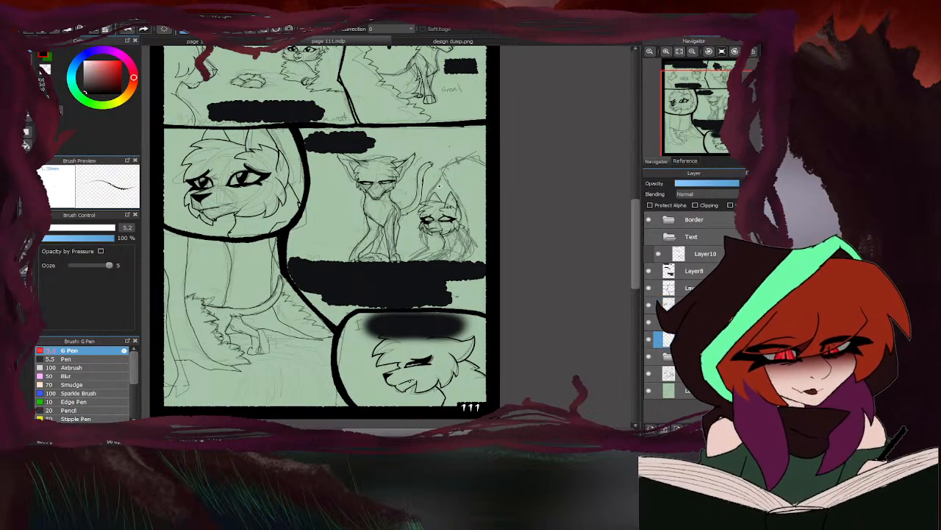
scroll(439, 186, up, 3)
click(649, 340)
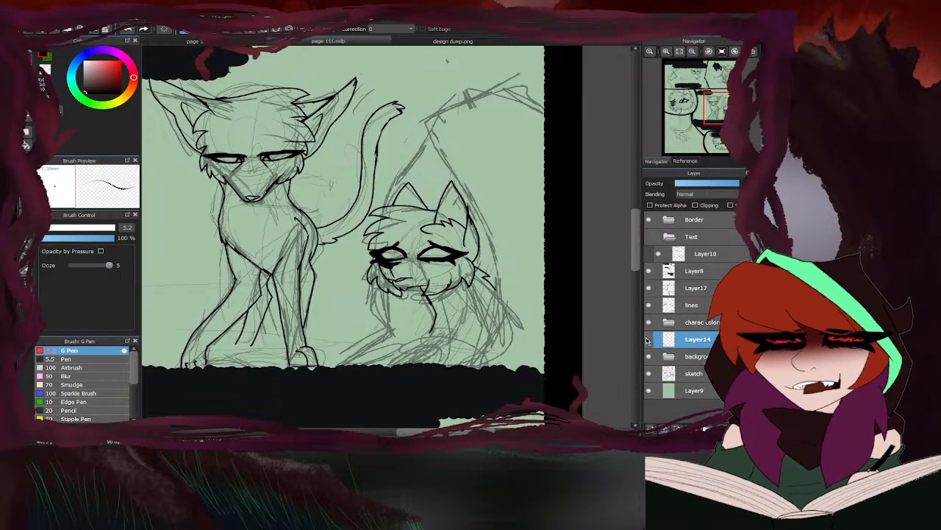
click(647, 341)
click(649, 306)
click(648, 306)
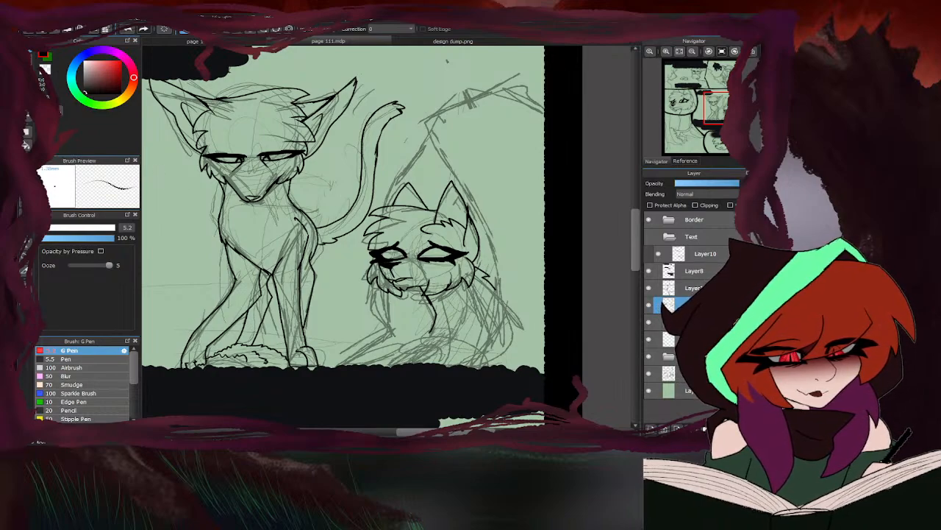
- Try blurring the lassoed hunched character's line art on the lines layer, and view it deselected without the sketch
click(26, 175)
mouse_move(485, 316)
mouse_down()
mouse_move(524, 273)
mouse_move(472, 158)
mouse_move(410, 156)
mouse_move(375, 214)
mouse_up()
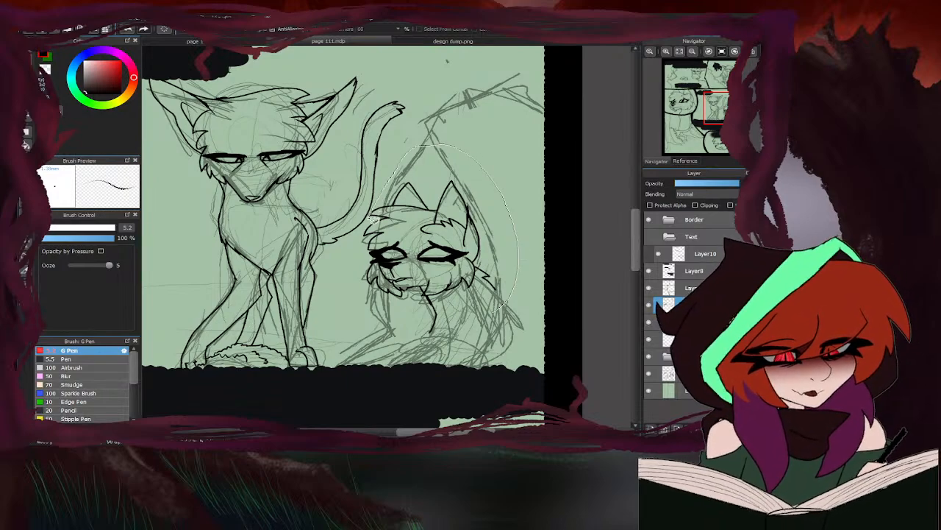
drag(516, 318, 514, 323)
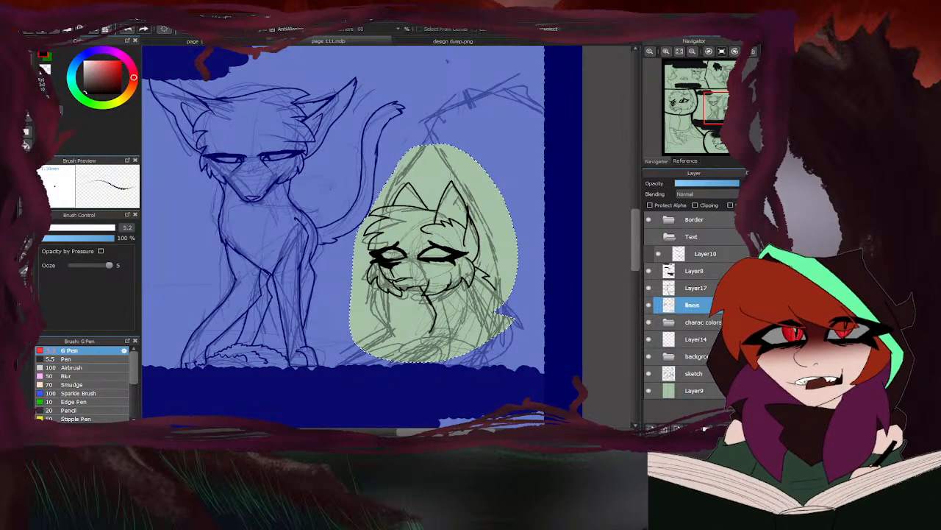
click(120, 138)
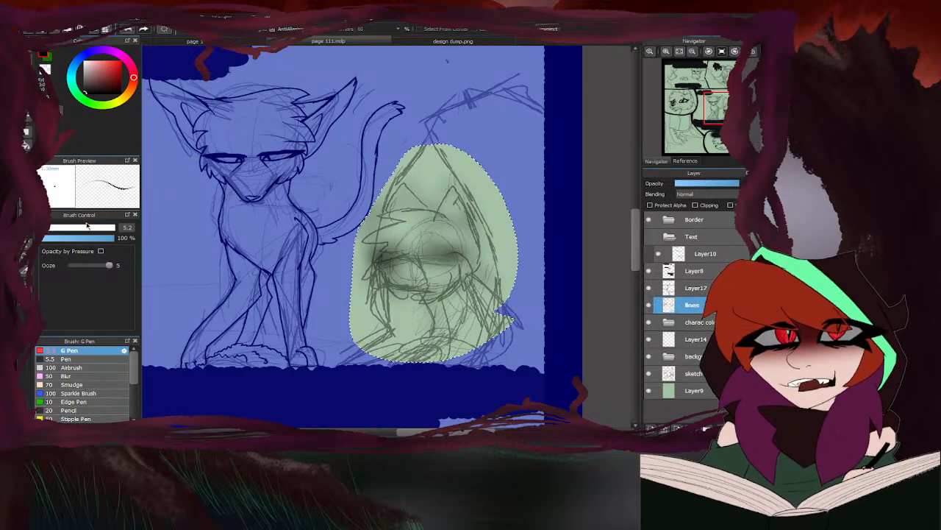
drag(86, 223, 82, 220)
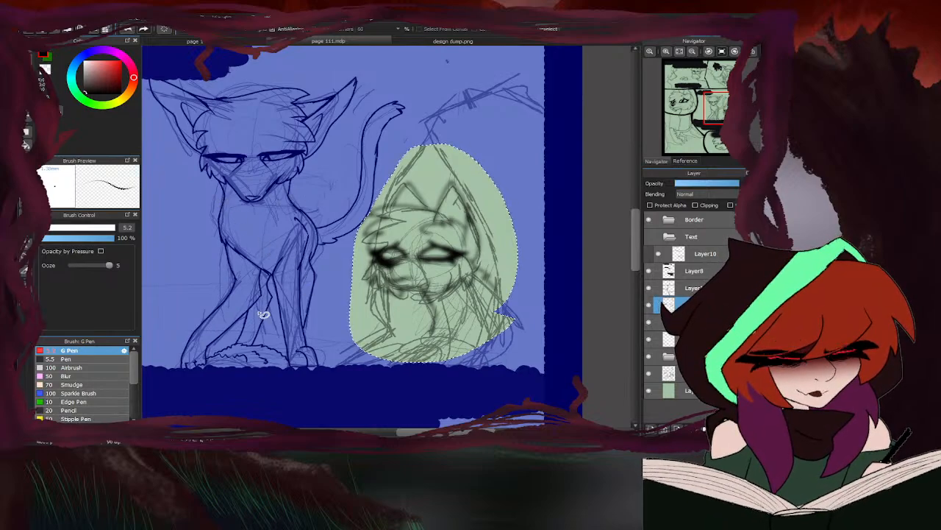
key(ctrl+d)
click(649, 374)
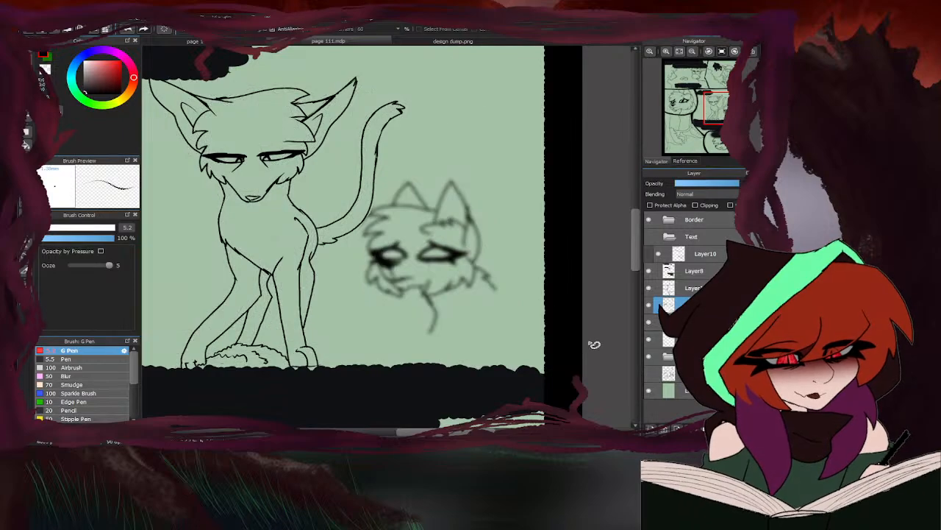
scroll(471, 309, down, 3)
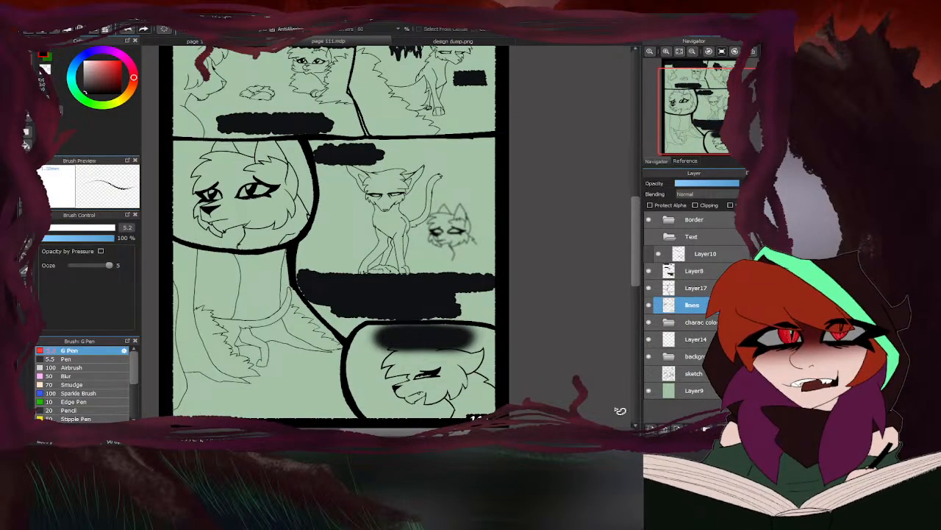
- Undo the blur on the hunched character, clear the selection and show the sketch layer again
key(ctrl+z)
key(ctrl+z)
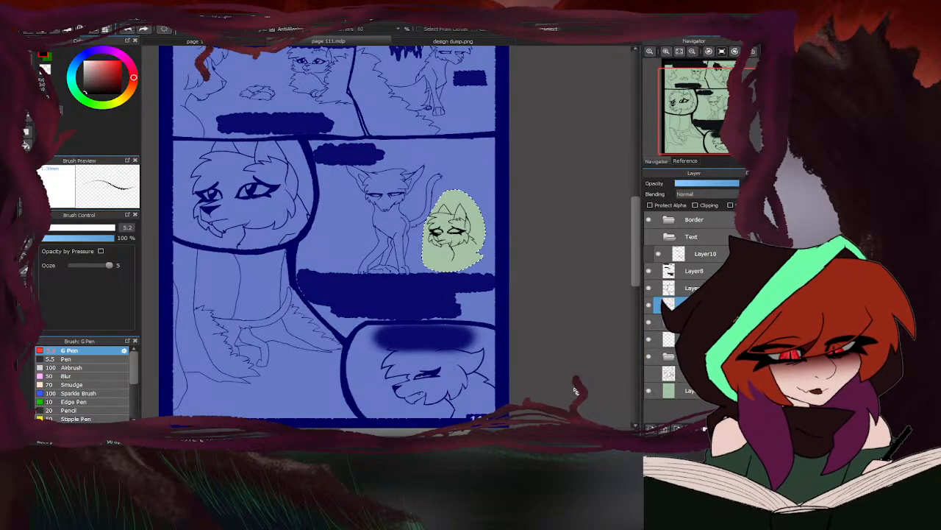
key(ctrl+d)
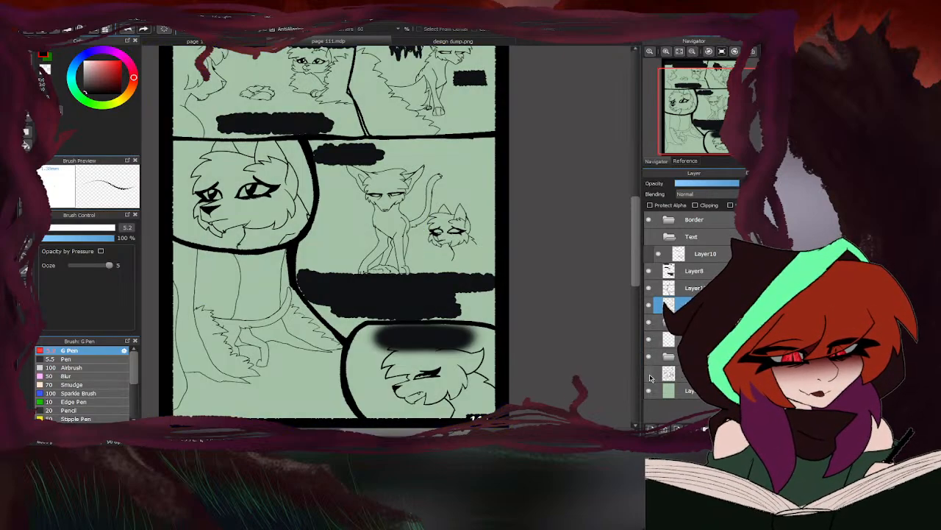
click(651, 377)
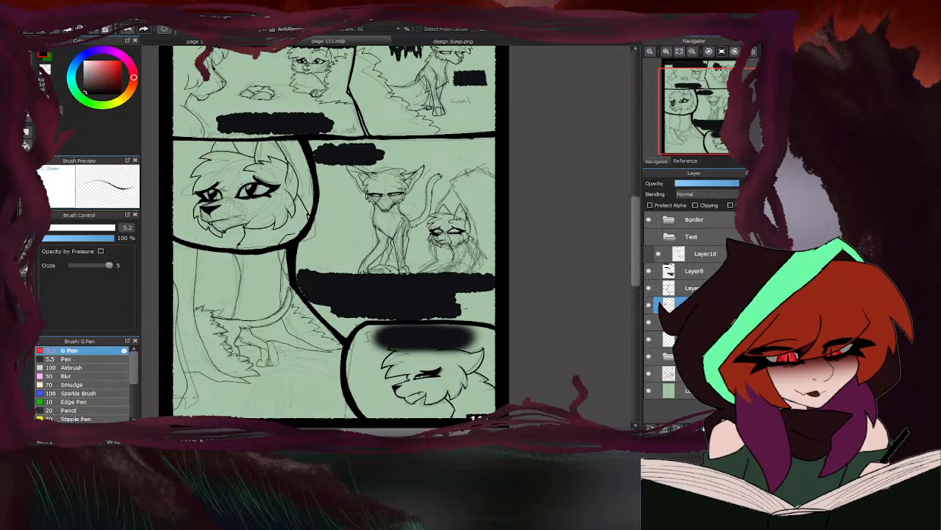
- Check the contents of Layer14, and ink on it the long curve from above the hunched character to the panel's edge
click(650, 375)
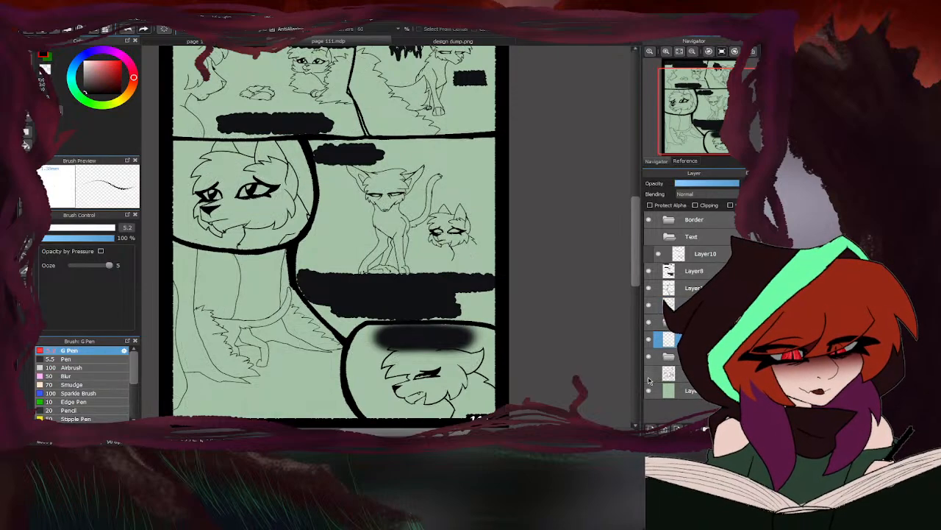
click(649, 377)
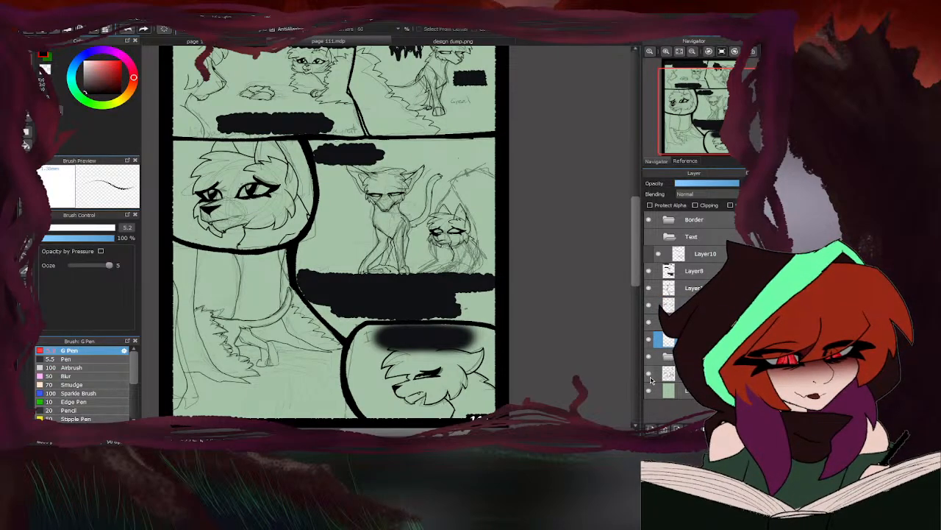
click(650, 338)
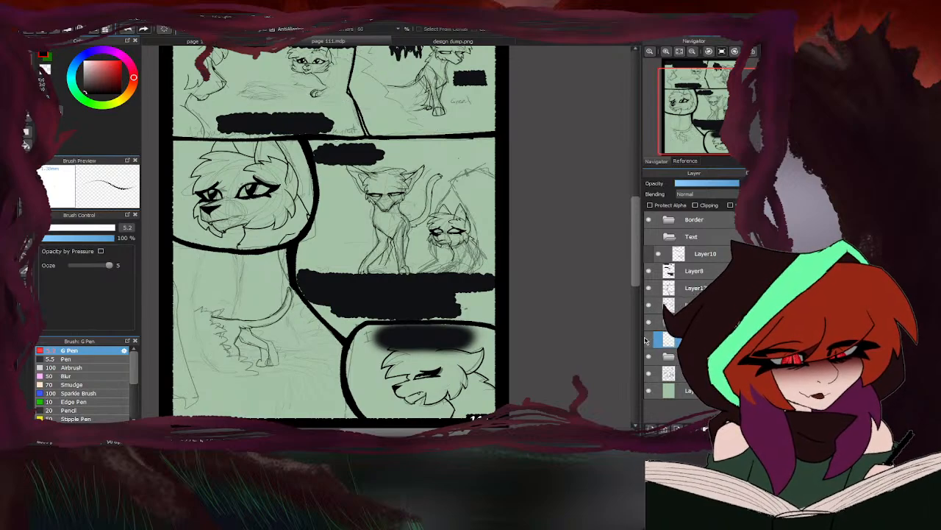
click(651, 338)
click(29, 54)
scroll(454, 171, up, 4)
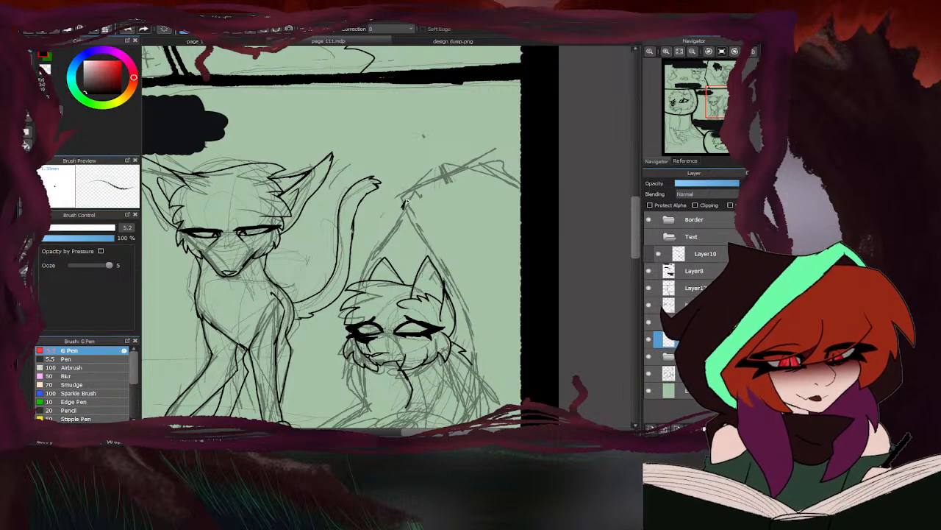
mouse_move(405, 200)
mouse_down()
mouse_move(482, 166)
mouse_move(540, 156)
mouse_up()
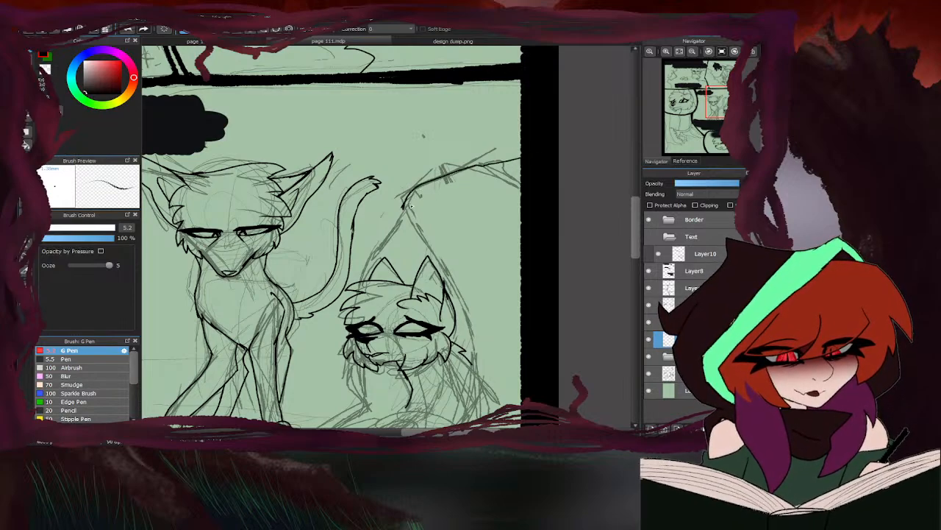
- Ink the near side of the pointed outline around the hunched character, from its tip down to the dark bar
mouse_move(421, 211)
mouse_down()
mouse_move(476, 333)
mouse_move(479, 376)
mouse_up()
scroll(479, 377, down, 2)
scroll(475, 229, up, 2)
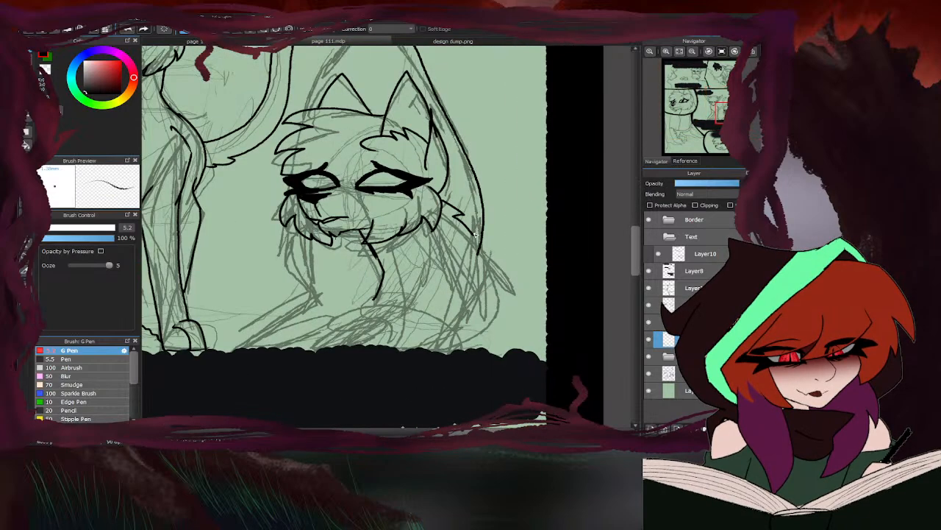
mouse_move(474, 234)
mouse_down()
mouse_move(474, 297)
mouse_move(436, 346)
mouse_up()
scroll(440, 340, down, 2)
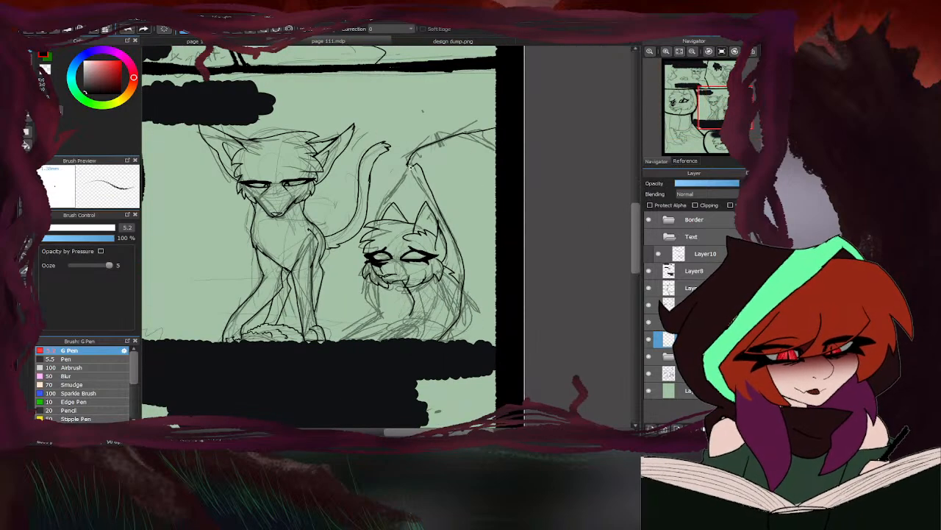
- Ink the far side of the pointed outline down to the head and the front body line below the cheek
drag(411, 166, 396, 186)
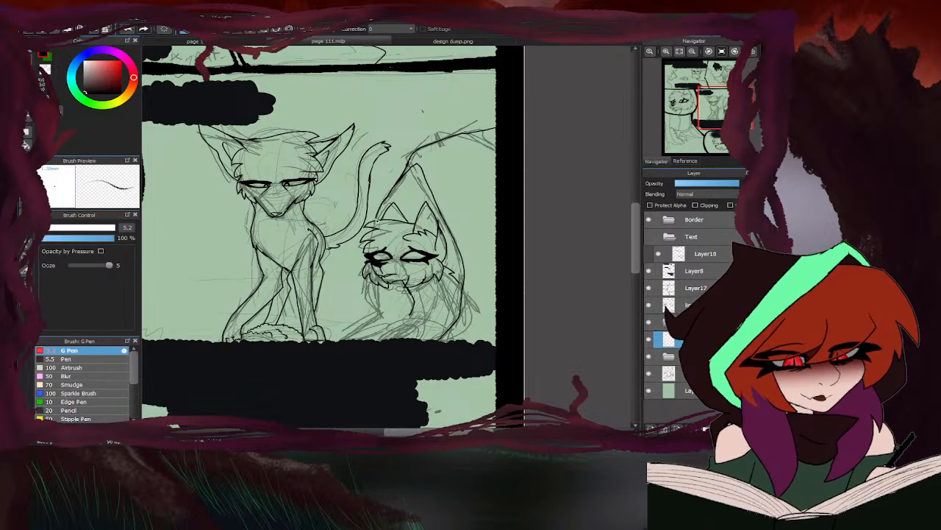
scroll(371, 273, up, 1)
scroll(369, 291, down, 1)
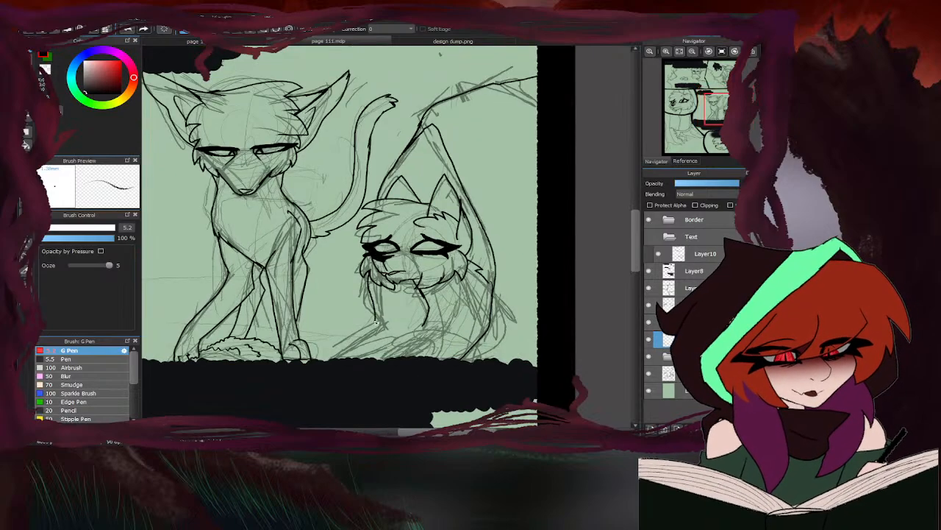
scroll(334, 367, down, 2)
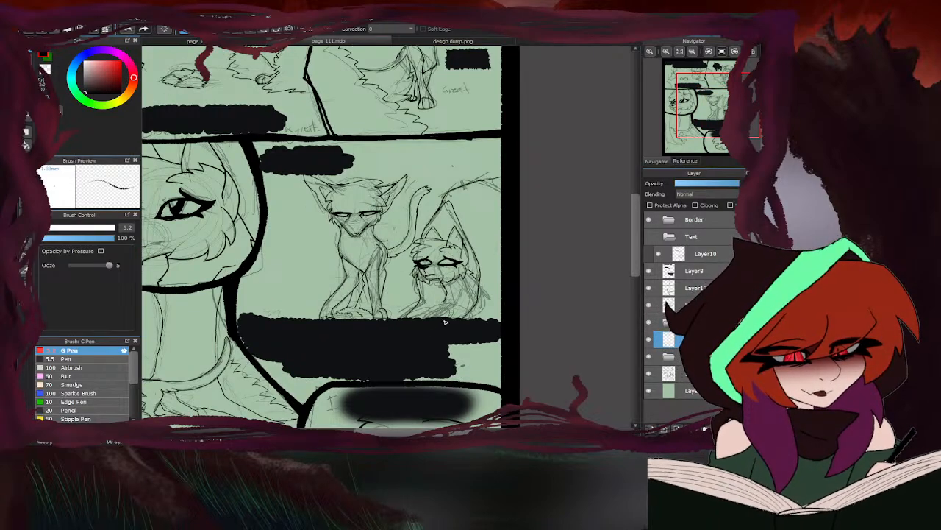
scroll(445, 321, up, 2)
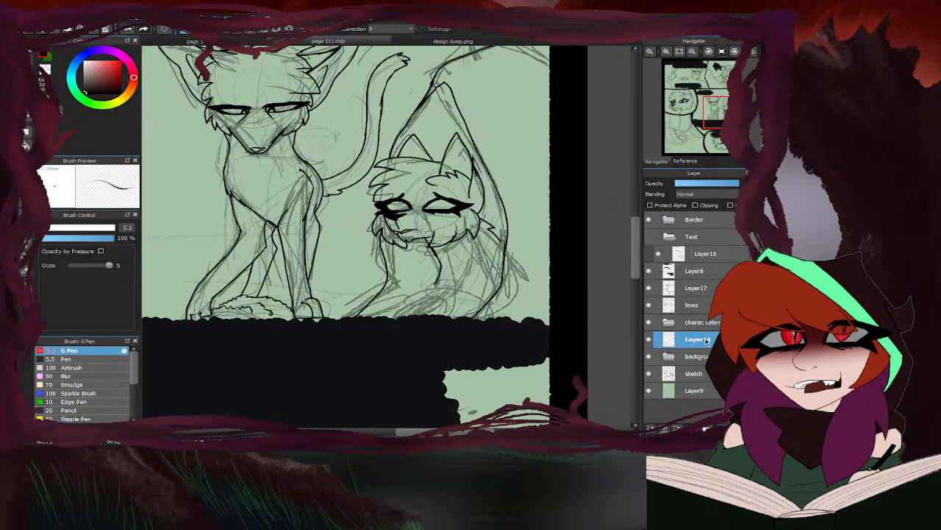
- Hide the sketch, lower the lines layer's opacity, and ink the jagged fur behind the cheek on Layer14
click(650, 377)
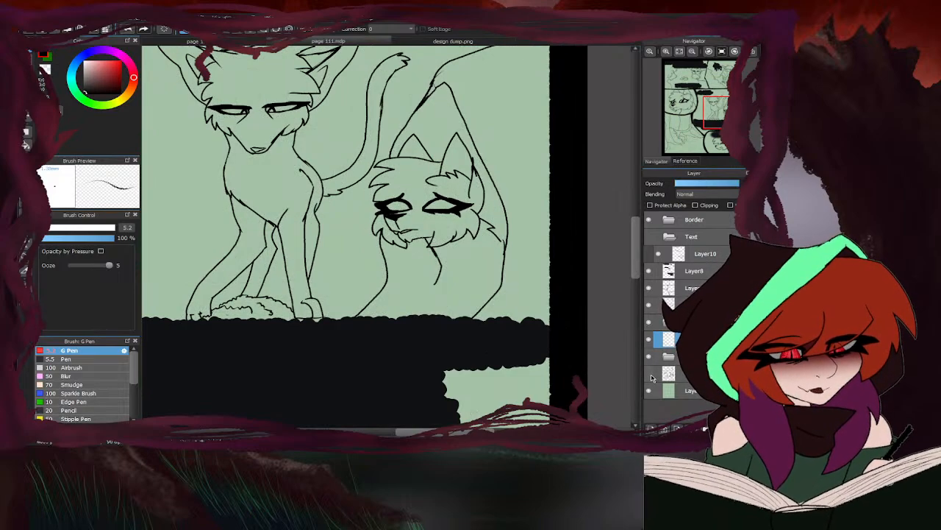
click(698, 184)
scroll(473, 197, up, 4)
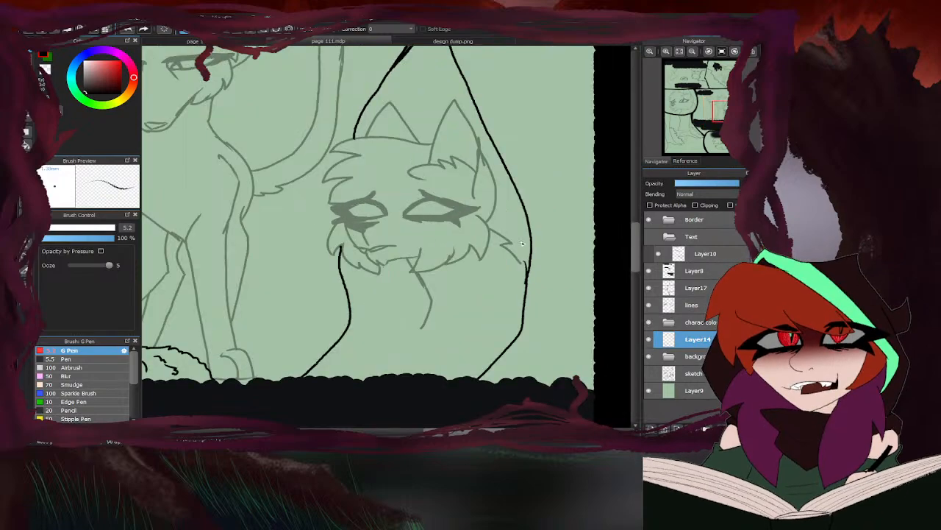
mouse_move(476, 204)
mouse_down()
mouse_move(532, 240)
mouse_move(502, 259)
mouse_move(553, 297)
mouse_up()
scroll(553, 297, down, 4)
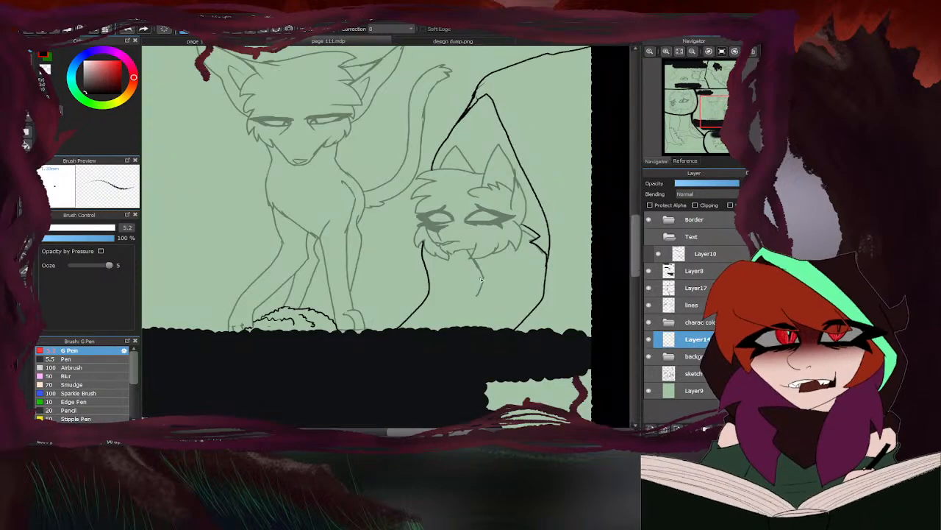
- Retrace the chest line under the chin on Layer14, show the sketch again and extend the line downward
scroll(463, 228, up, 4)
mouse_move(446, 186)
mouse_down()
mouse_move(489, 267)
mouse_move(469, 314)
mouse_up()
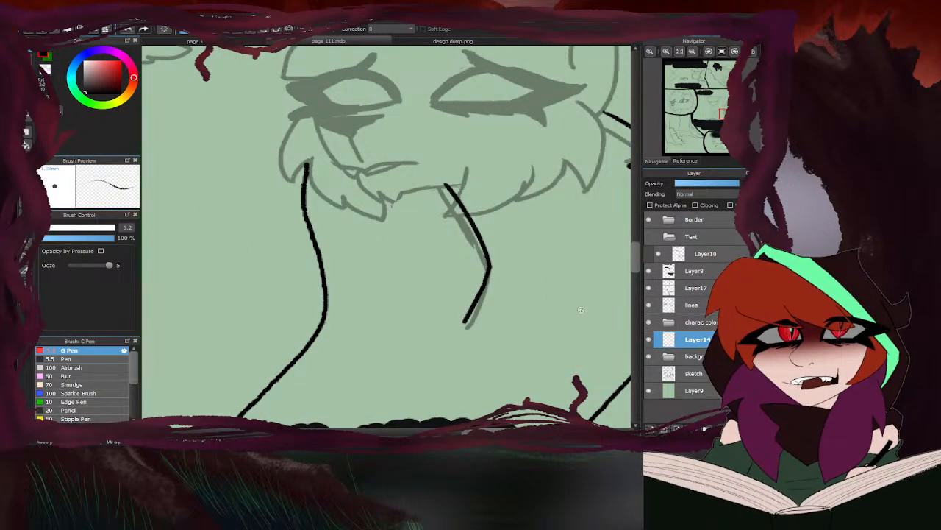
click(648, 374)
scroll(338, 261, down, 2)
scroll(541, 319, up, 2)
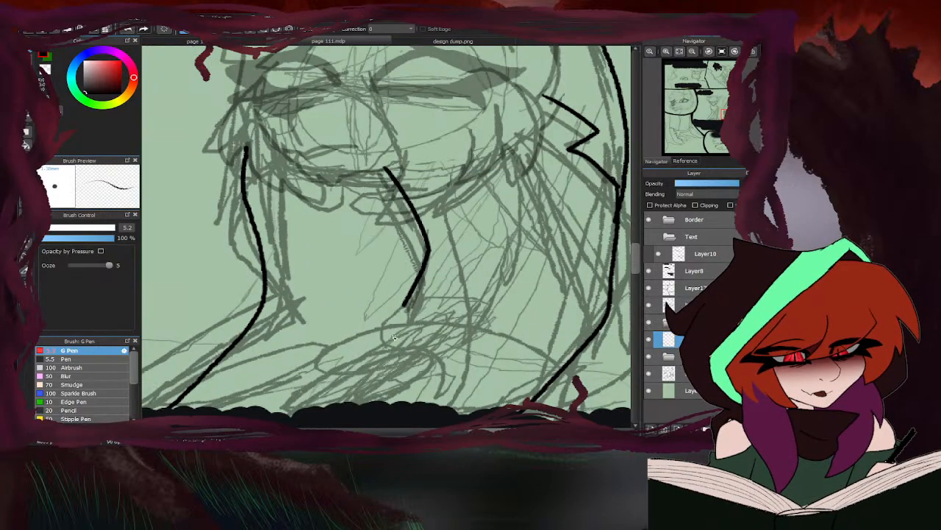
drag(418, 288, 402, 327)
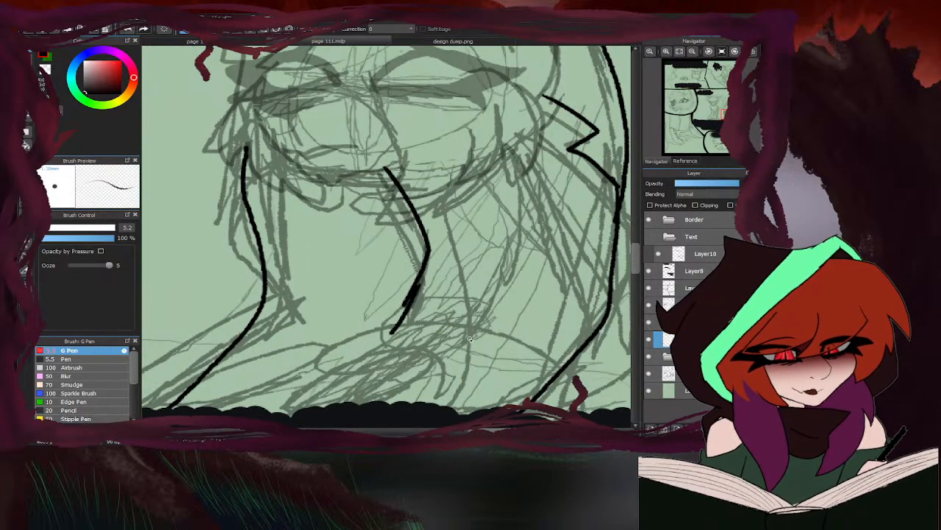
- Ink the resting paw, the bent hind leg above it and the lower foreleg lines down to the dark bar
mouse_move(469, 338)
mouse_down()
mouse_move(411, 323)
mouse_move(381, 365)
mouse_move(397, 375)
mouse_up()
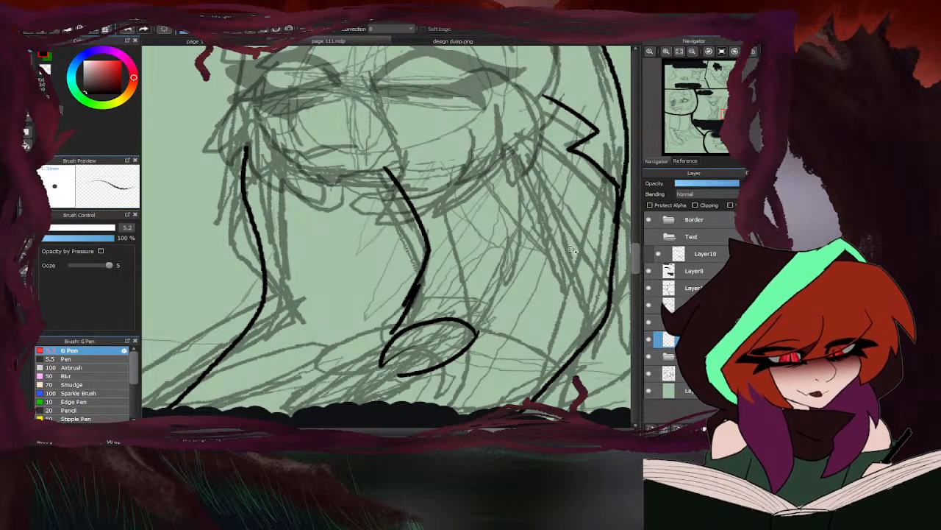
mouse_move(573, 249)
mouse_down()
mouse_move(509, 252)
mouse_move(479, 334)
mouse_up()
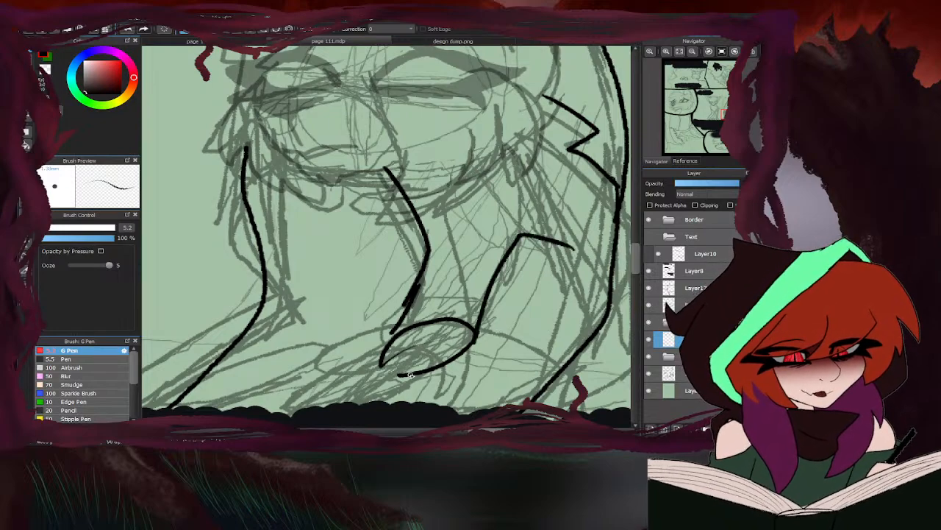
drag(411, 375, 325, 394)
drag(381, 367, 338, 396)
drag(411, 318, 343, 376)
drag(406, 300, 351, 382)
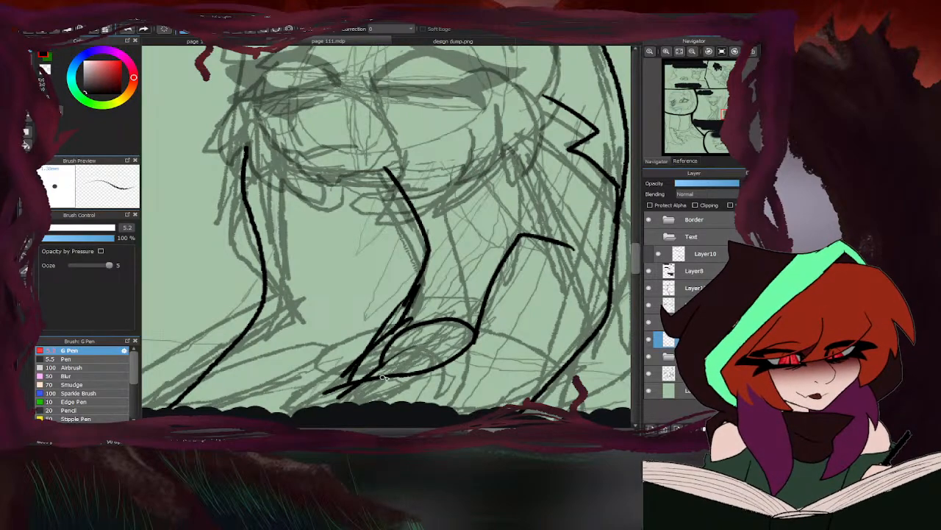
scroll(385, 372, down, 4)
scroll(384, 338, up, 3)
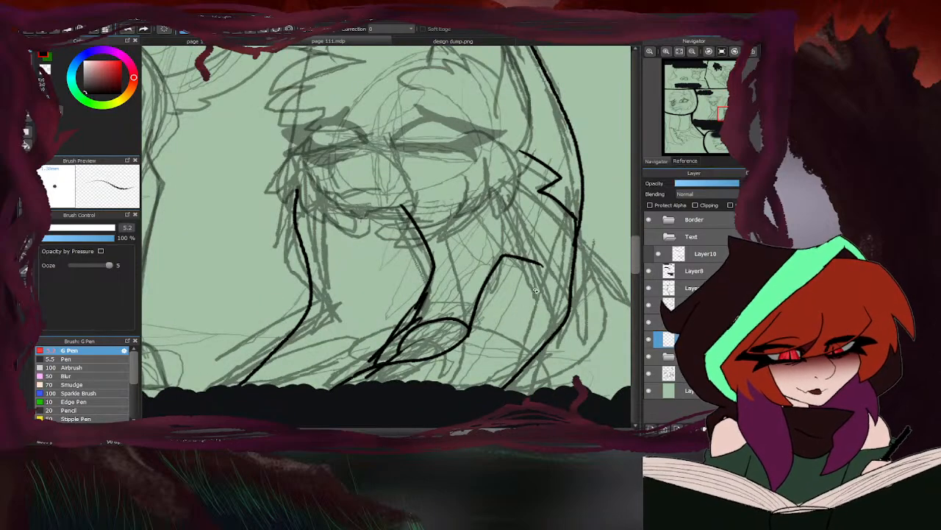
key(e)
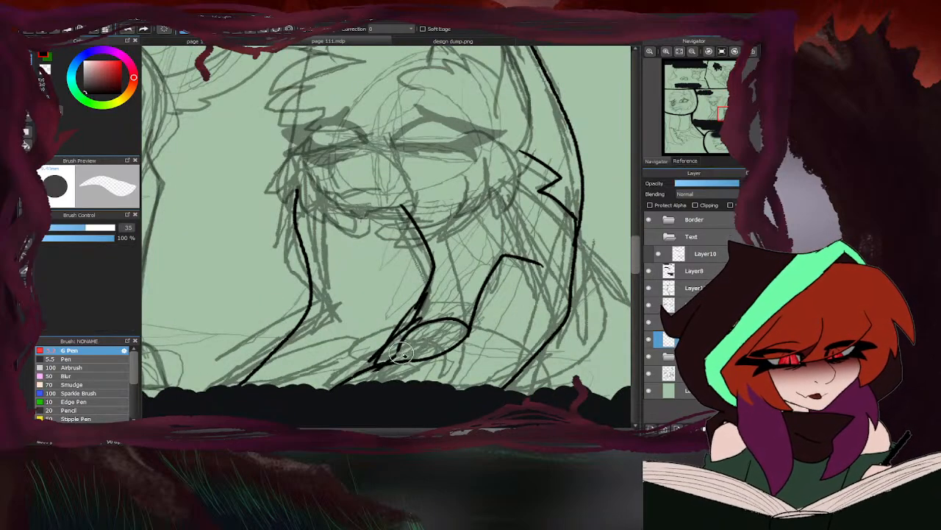
scroll(366, 368, down, 4)
key(b)
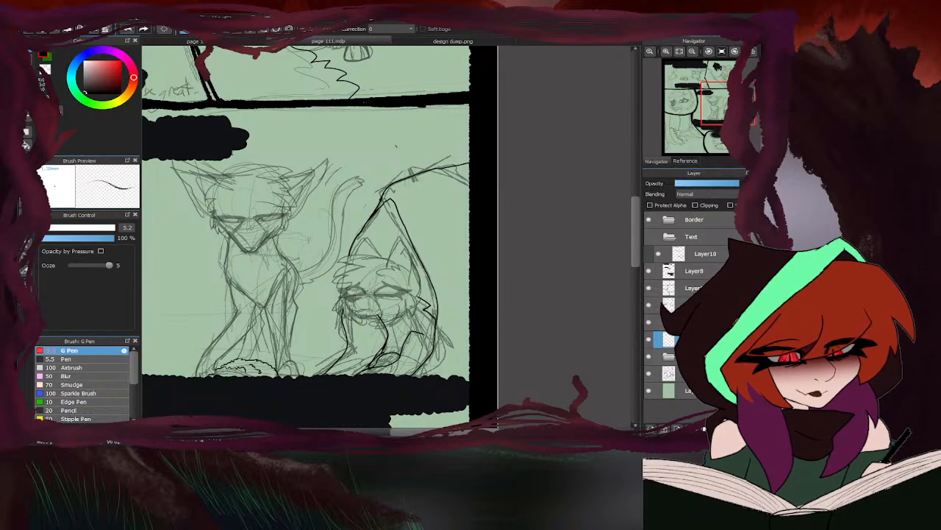
- Hide the sketch layer and ink the hunched character's near ear and the pointed fur tuft at its base
click(649, 375)
scroll(408, 281, up, 4)
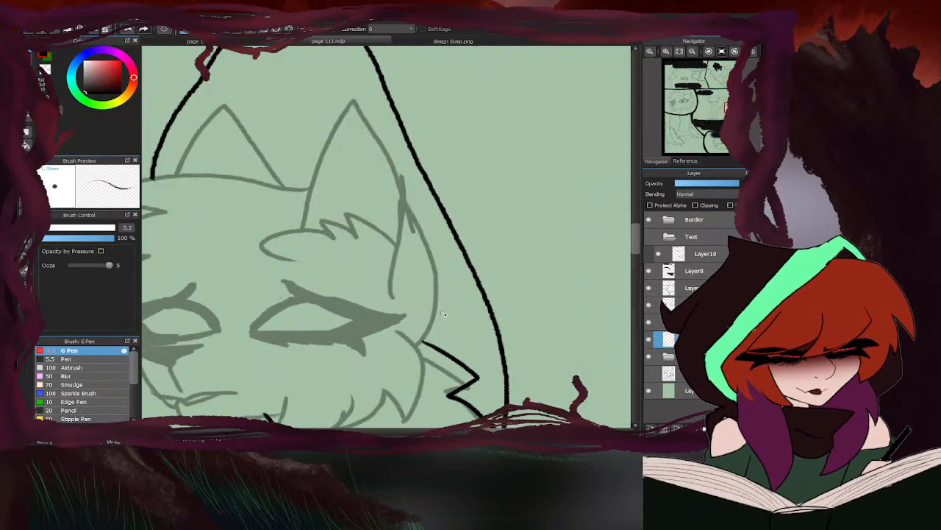
mouse_move(417, 346)
mouse_down()
mouse_move(437, 302)
mouse_move(430, 260)
mouse_move(399, 191)
mouse_up()
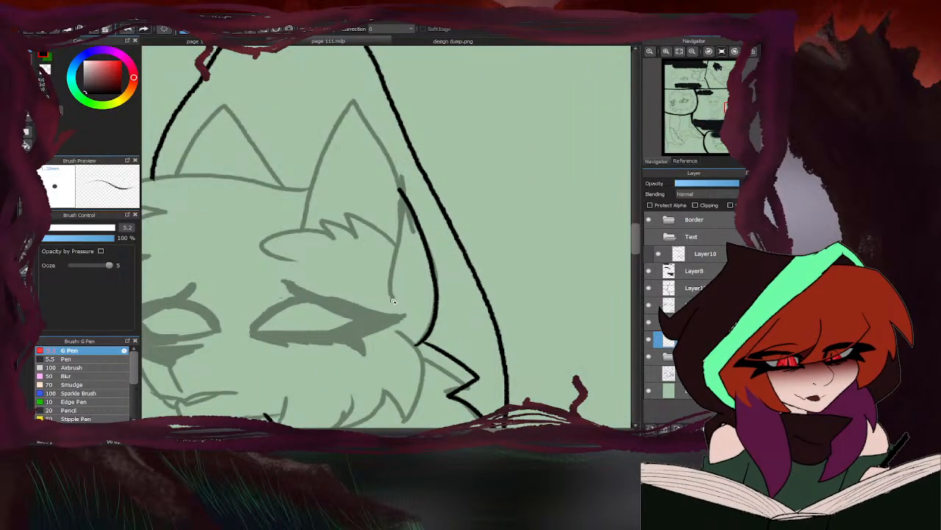
mouse_move(393, 300)
mouse_down()
mouse_move(397, 174)
mouse_move(350, 99)
mouse_move(318, 158)
mouse_move(322, 224)
mouse_up()
mouse_move(393, 237)
mouse_down()
mouse_move(353, 214)
mouse_move(356, 234)
mouse_move(316, 221)
mouse_move(328, 237)
mouse_move(289, 261)
mouse_up()
scroll(361, 200, down, 4)
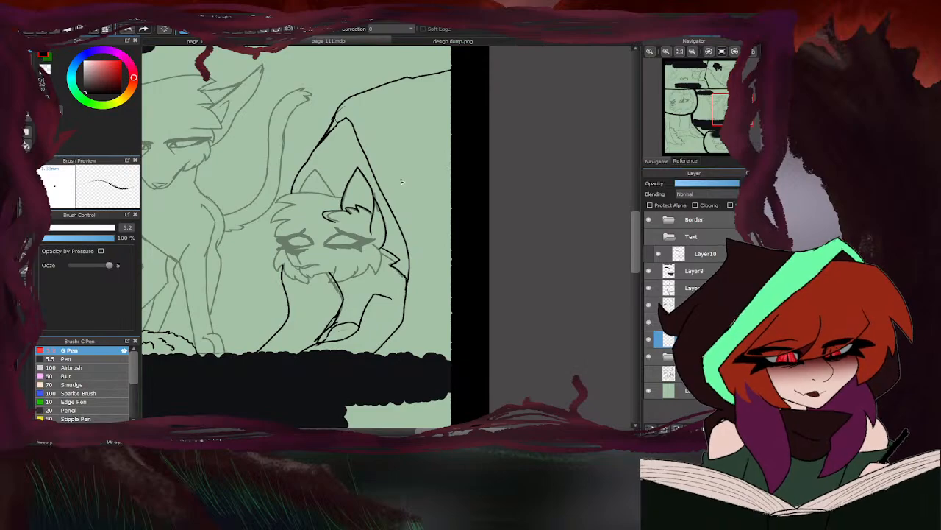
scroll(401, 181, up, 4)
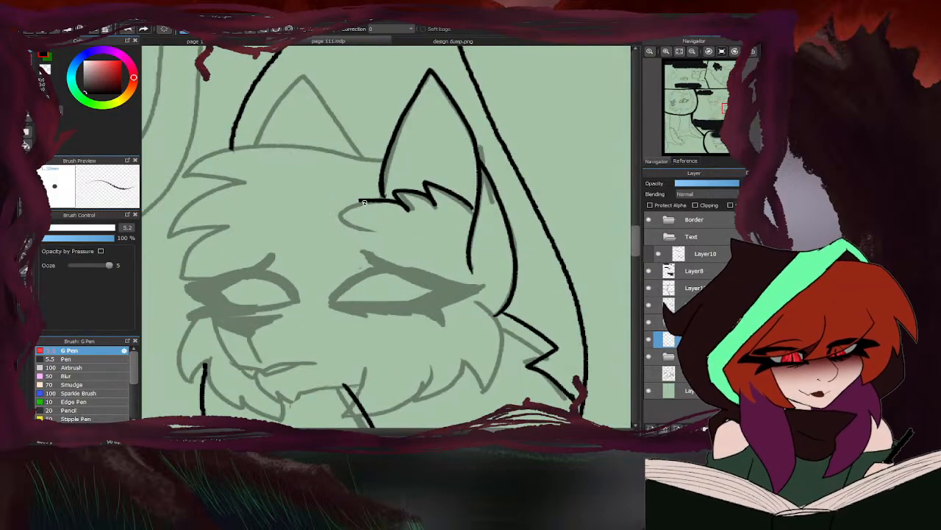
mouse_move(364, 202)
mouse_down()
mouse_move(336, 216)
mouse_move(363, 233)
mouse_up()
- Ink the top of the head, the jagged forehead fur and the small far ear
mouse_move(369, 163)
mouse_down()
mouse_move(208, 158)
mouse_move(186, 180)
mouse_move(224, 185)
mouse_move(184, 213)
mouse_move(187, 263)
mouse_move(208, 290)
mouse_up()
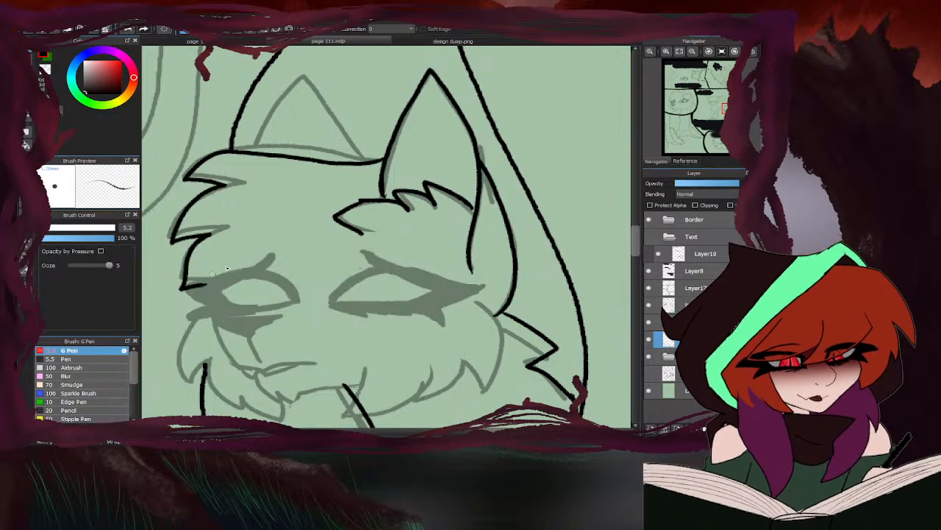
mouse_move(363, 163)
mouse_down()
mouse_move(299, 92)
mouse_move(262, 155)
mouse_up()
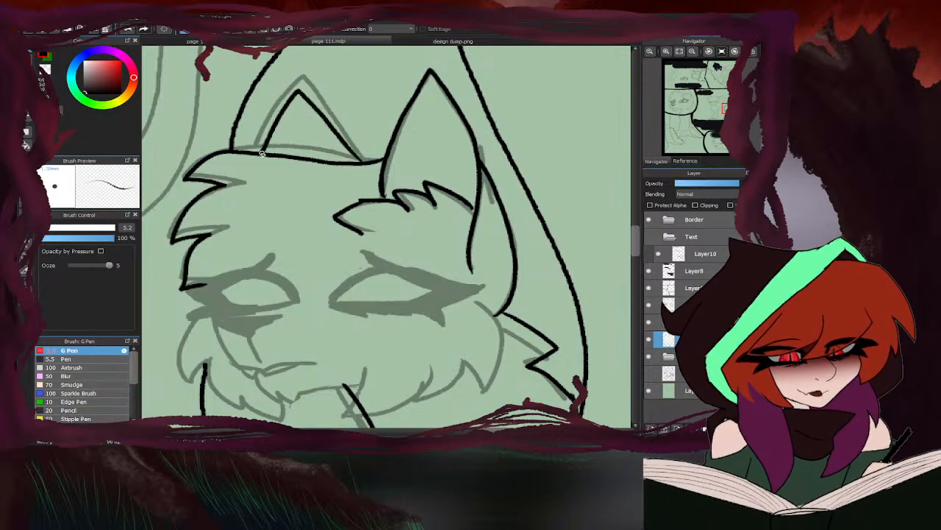
scroll(338, 116, down, 3)
scroll(331, 253, up, 3)
scroll(518, 188, up, 2)
- Ink the jagged near cheek fur and erase the part of the chest line that crosses it
mouse_move(477, 146)
mouse_down()
mouse_move(492, 163)
mouse_move(498, 280)
mouse_move(465, 255)
mouse_move(391, 319)
mouse_move(398, 275)
mouse_move(339, 317)
mouse_move(305, 259)
mouse_up()
scroll(481, 151, down, 3)
key(e)
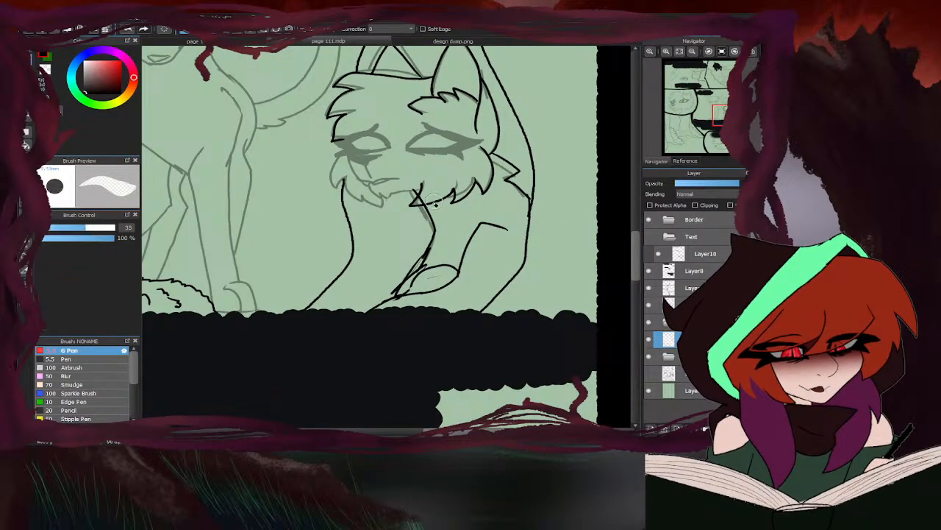
scroll(424, 203, up, 3)
mouse_move(421, 197)
mouse_down()
mouse_move(396, 165)
mouse_move(390, 141)
mouse_move(498, 132)
mouse_move(409, 178)
mouse_move(409, 168)
mouse_move(424, 201)
mouse_move(408, 182)
mouse_move(421, 167)
mouse_move(404, 174)
mouse_move(418, 115)
mouse_up()
key(b)
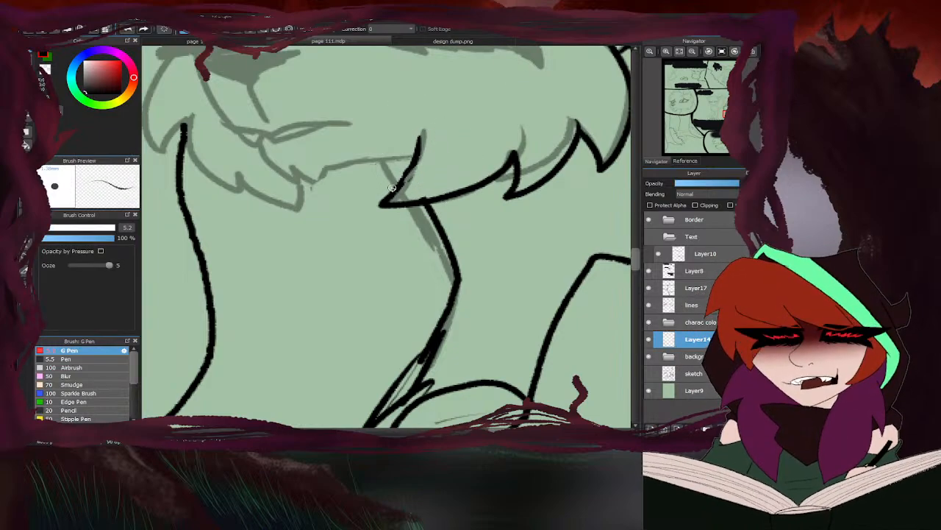
scroll(392, 188, down, 3)
scroll(405, 196, up, 4)
drag(394, 197, 384, 218)
scroll(381, 225, down, 1)
scroll(331, 185, up, 1)
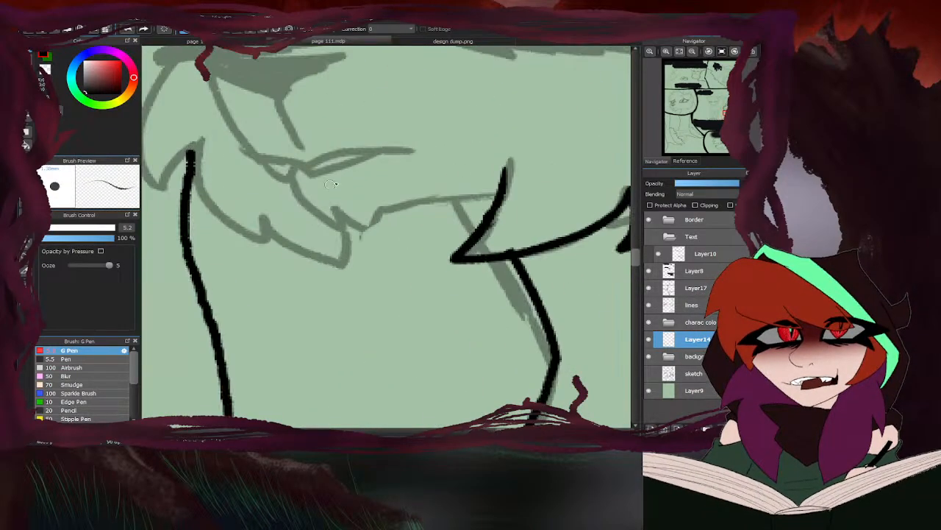
- Ink the chin and jaw up to the cheek fur, and the curved mouth line
mouse_move(295, 180)
mouse_down()
mouse_move(333, 228)
mouse_move(333, 214)
mouse_move(373, 233)
mouse_move(451, 190)
mouse_move(504, 190)
mouse_up()
mouse_move(264, 160)
mouse_down()
mouse_move(294, 179)
mouse_move(307, 153)
mouse_move(420, 155)
mouse_up()
drag(419, 155, 300, 171)
scroll(312, 188, down, 1)
scroll(311, 190, down, 1)
scroll(291, 122, up, 2)
- Ink the nose outline, the front of the muzzle and the bridge line running up to the far eye
mouse_move(317, 206)
mouse_down()
mouse_move(291, 147)
mouse_move(259, 201)
mouse_move(215, 121)
mouse_up()
scroll(215, 121, down, 1)
scroll(294, 89, up, 1)
mouse_move(387, 81)
mouse_down()
mouse_move(213, 140)
mouse_move(351, 129)
mouse_move(300, 160)
mouse_move(228, 140)
mouse_up()
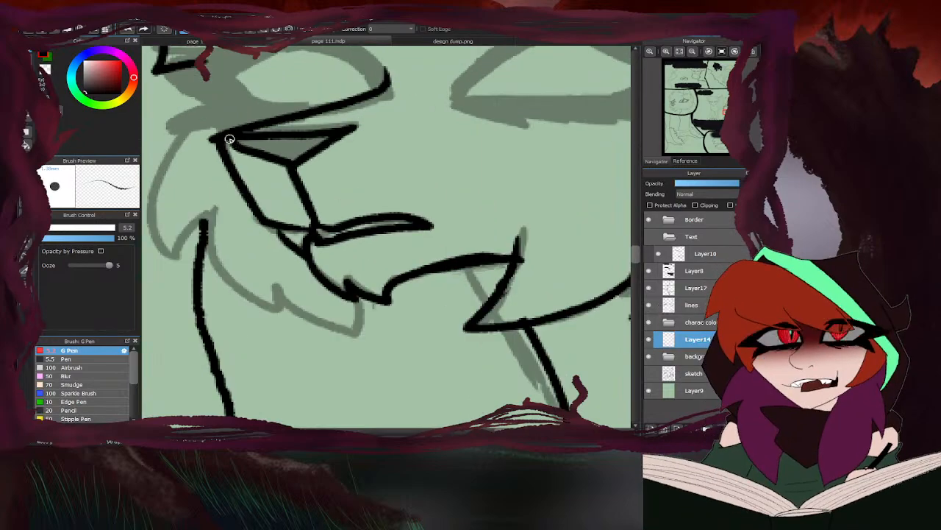
scroll(246, 139, down, 3)
scroll(361, 156, down, 2)
scroll(315, 147, up, 3)
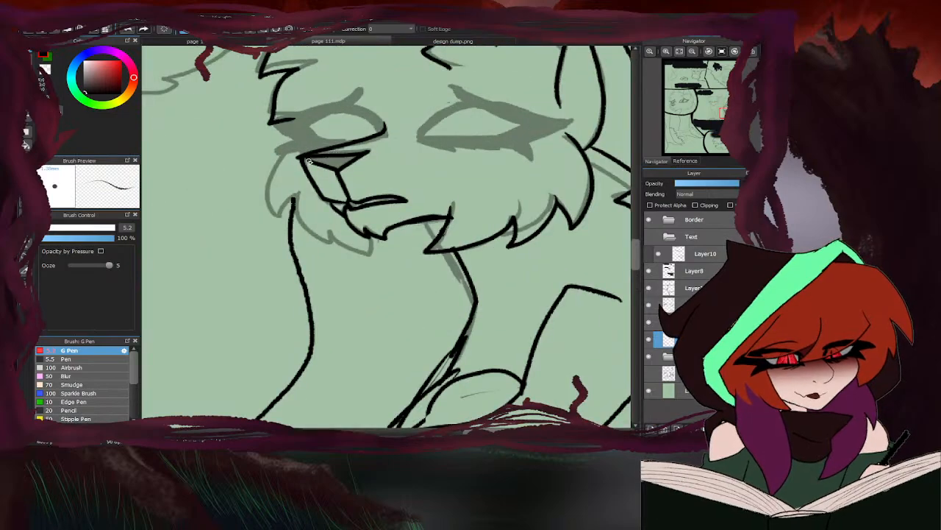
- Ink the far cheek fur from beside the muzzle around to the chin
mouse_move(266, 221)
mouse_down()
mouse_move(298, 201)
mouse_move(318, 230)
mouse_move(384, 240)
mouse_up()
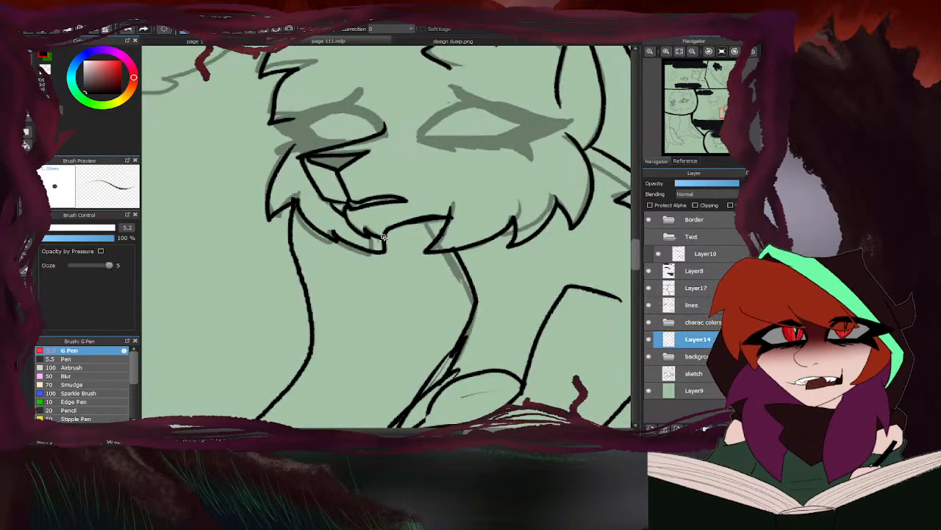
scroll(384, 240, down, 3)
scroll(397, 195, up, 5)
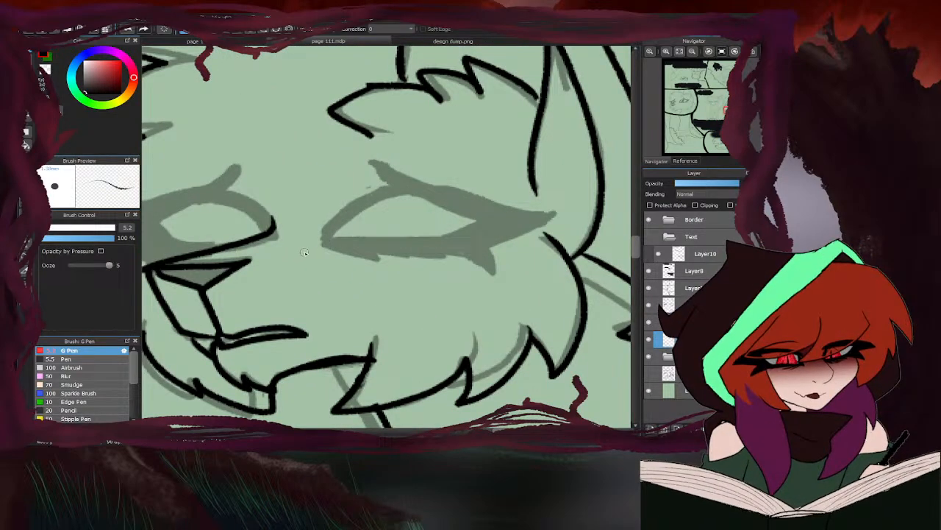
- Erase the lower edge of the near cheek fur and redraw it as a smoother curve
scroll(459, 249, down, 5)
key(e)
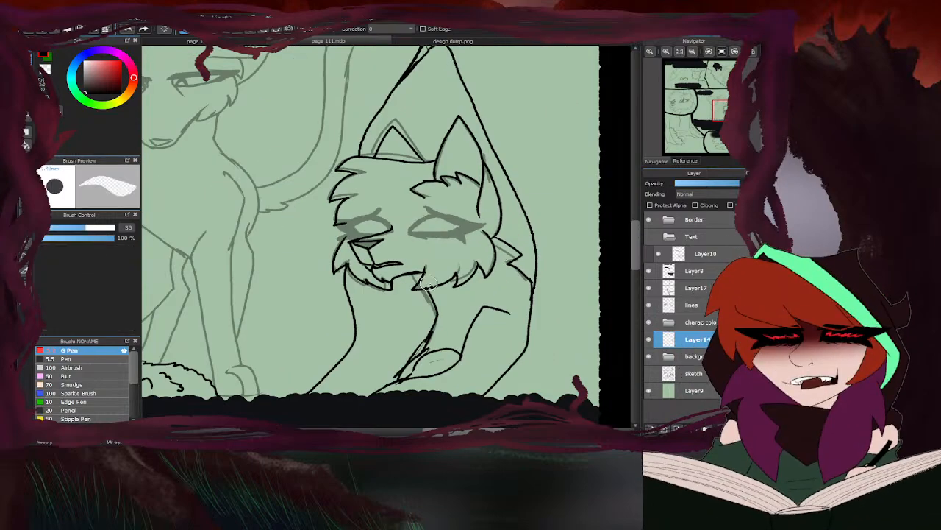
scroll(442, 269, up, 5)
drag(461, 275, 406, 291)
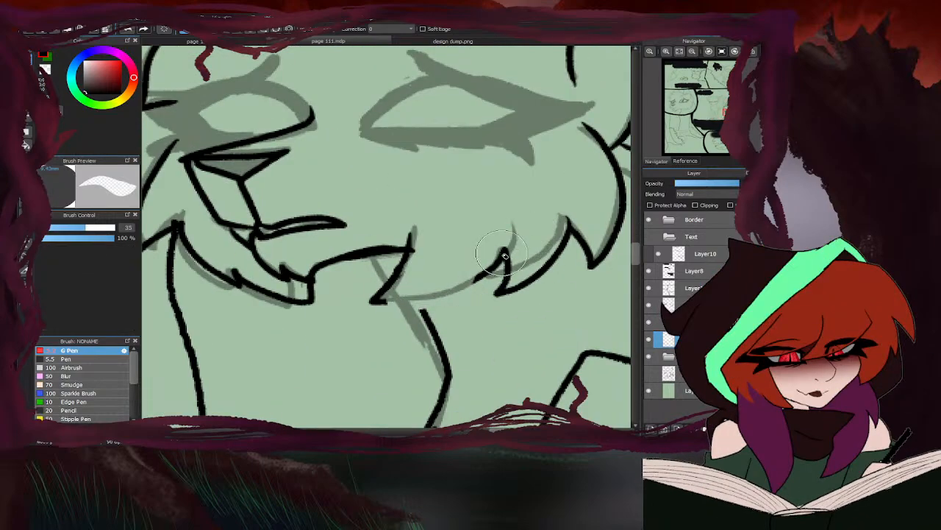
key(b)
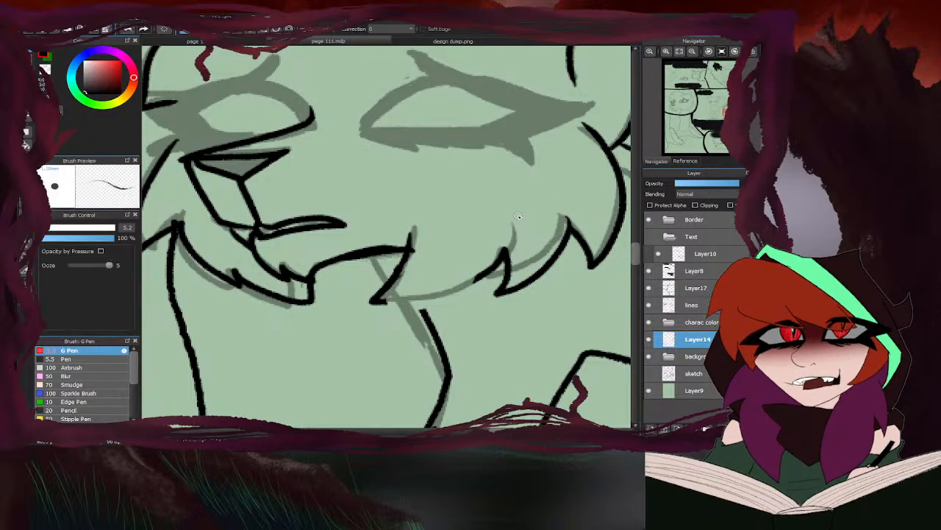
drag(490, 283, 372, 303)
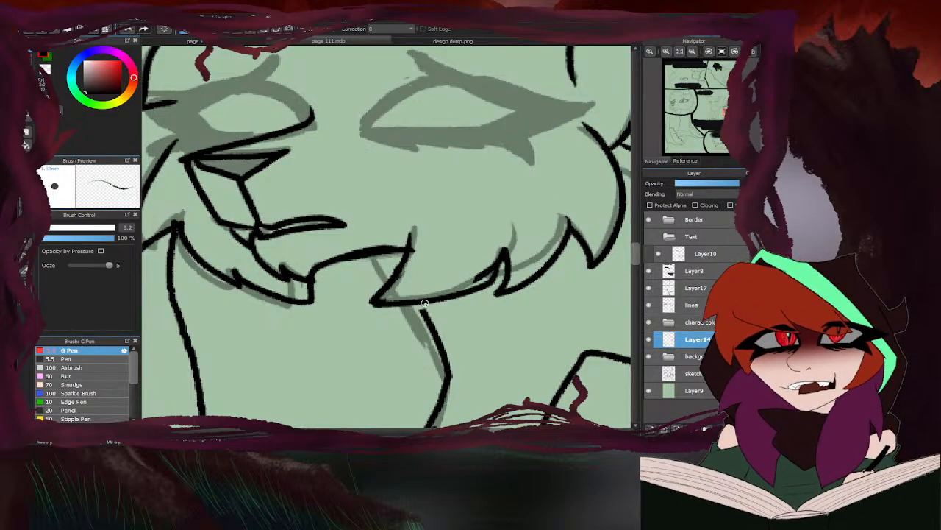
key(e)
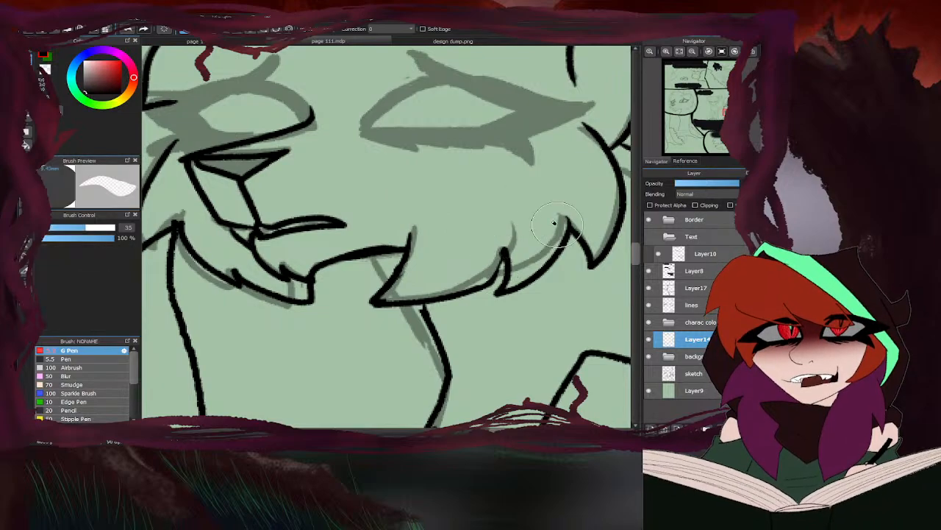
key(b)
scroll(499, 256, down, 5)
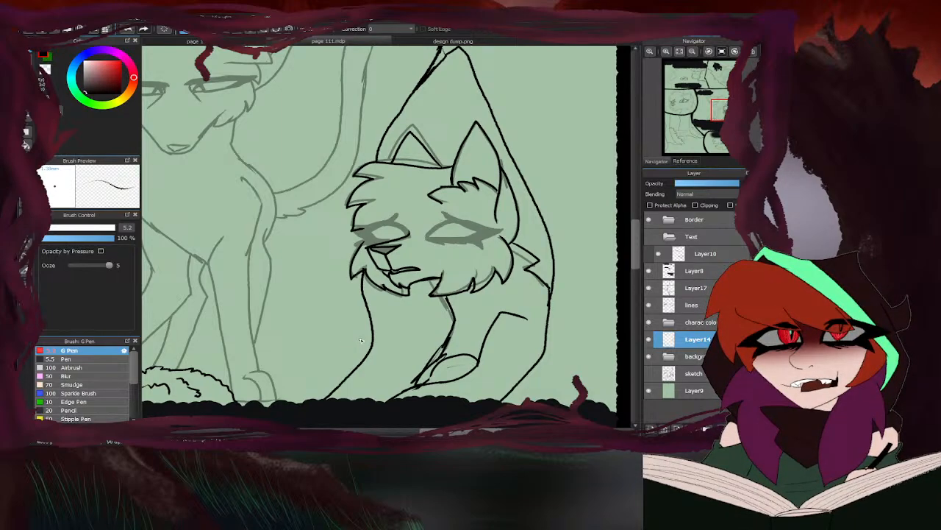
- Fill the inside of the nose with solid black pen strokes
scroll(378, 251, up, 4)
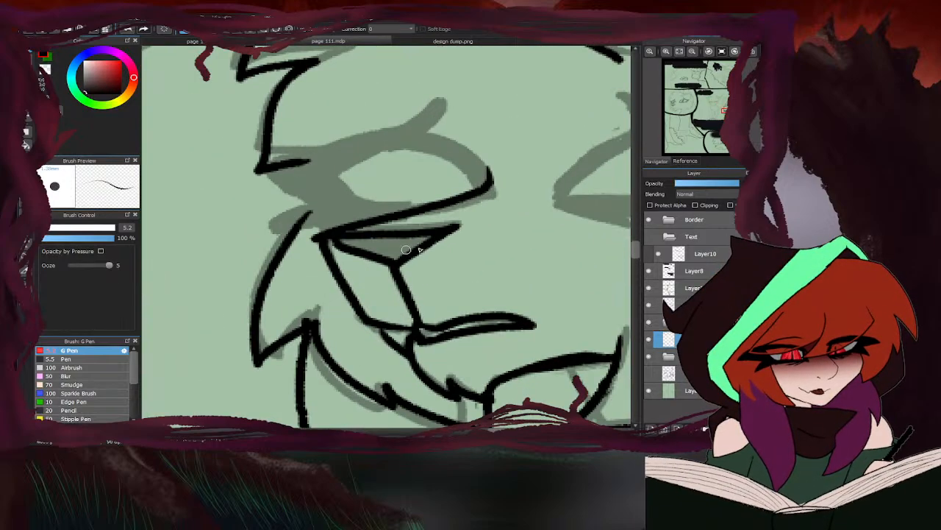
mouse_move(414, 248)
mouse_down()
mouse_move(400, 257)
mouse_move(416, 247)
mouse_move(340, 241)
mouse_up()
scroll(345, 241, down, 4)
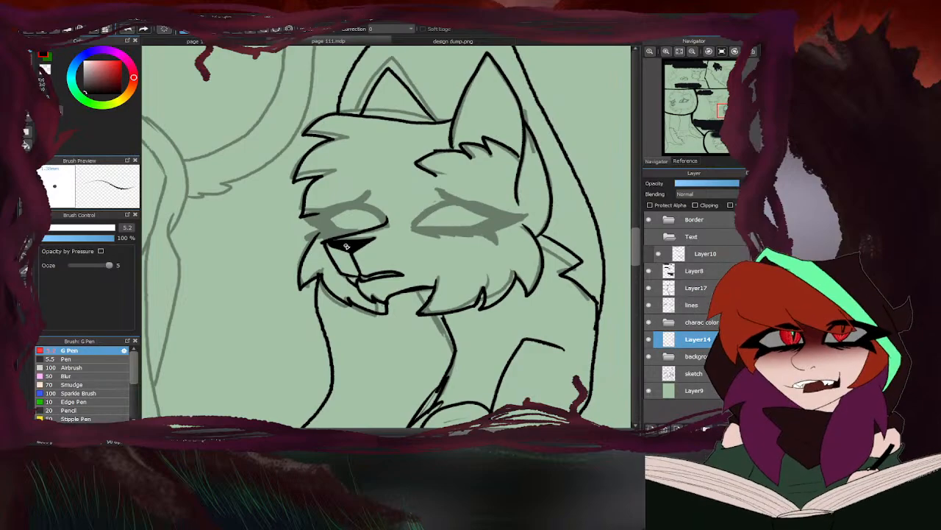
- Ink the near eye's opening, its thick lower lid and the outline of the pointed marking around it
scroll(418, 220, up, 3)
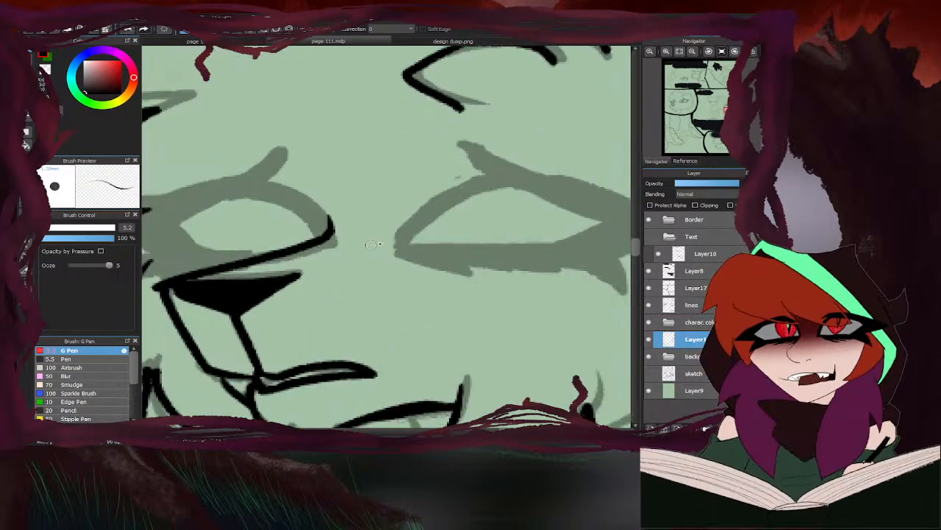
mouse_move(509, 185)
mouse_down()
mouse_move(438, 208)
mouse_move(389, 251)
mouse_up()
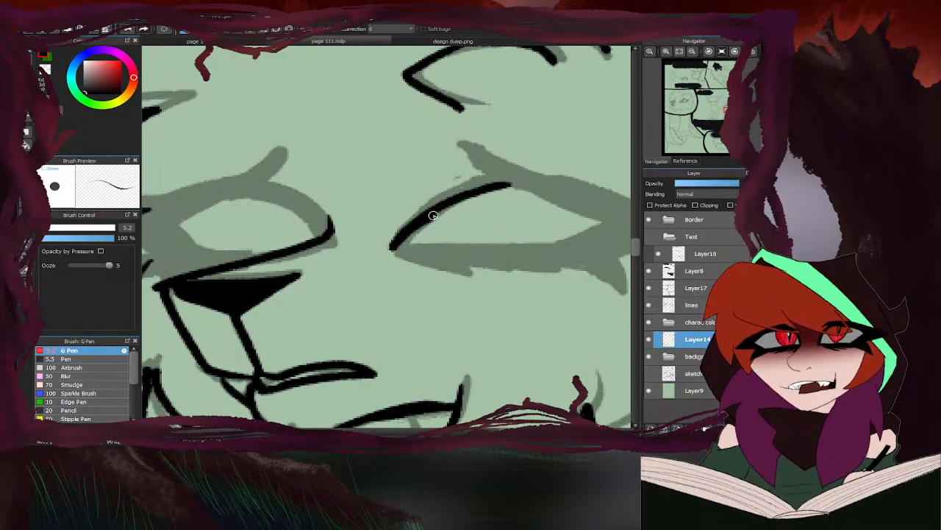
mouse_move(431, 213)
mouse_down()
mouse_move(390, 254)
mouse_move(496, 174)
mouse_up()
drag(436, 205, 507, 183)
scroll(413, 206, down, 4)
scroll(409, 197, up, 4)
mouse_move(329, 174)
mouse_down()
mouse_move(415, 190)
mouse_move(431, 218)
mouse_move(351, 240)
mouse_move(270, 230)
mouse_up()
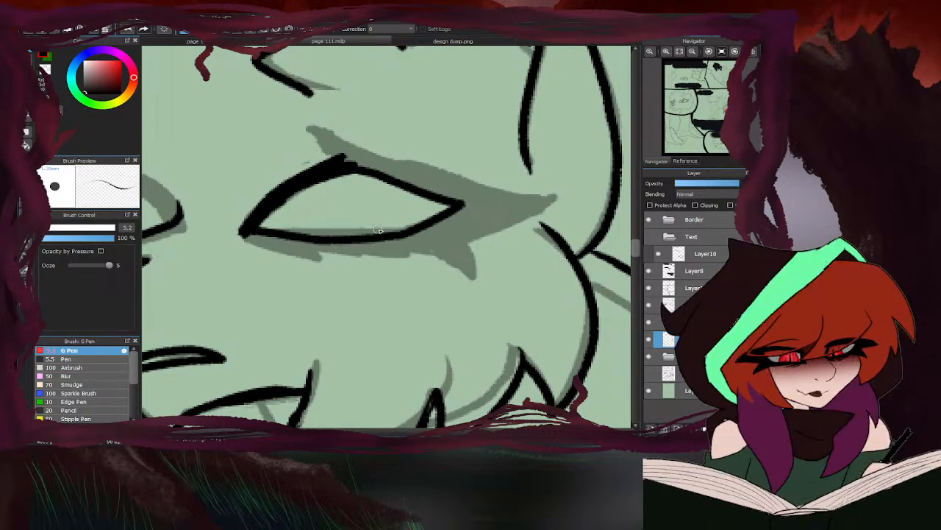
drag(409, 228, 283, 235)
mouse_move(330, 157)
mouse_down()
mouse_move(318, 125)
mouse_move(474, 181)
mouse_move(556, 189)
mouse_move(530, 217)
mouse_move(450, 250)
mouse_move(463, 263)
mouse_move(375, 241)
mouse_move(401, 258)
mouse_move(334, 240)
mouse_move(312, 247)
mouse_move(318, 258)
mouse_move(275, 246)
mouse_up()
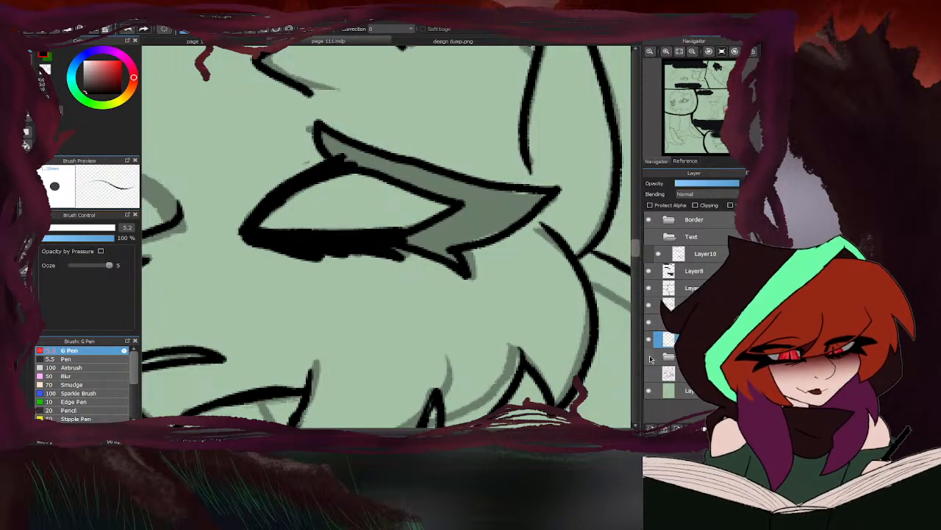
- Hide the lines layer and bucket-fill the near eye's outlined marking with black
click(650, 306)
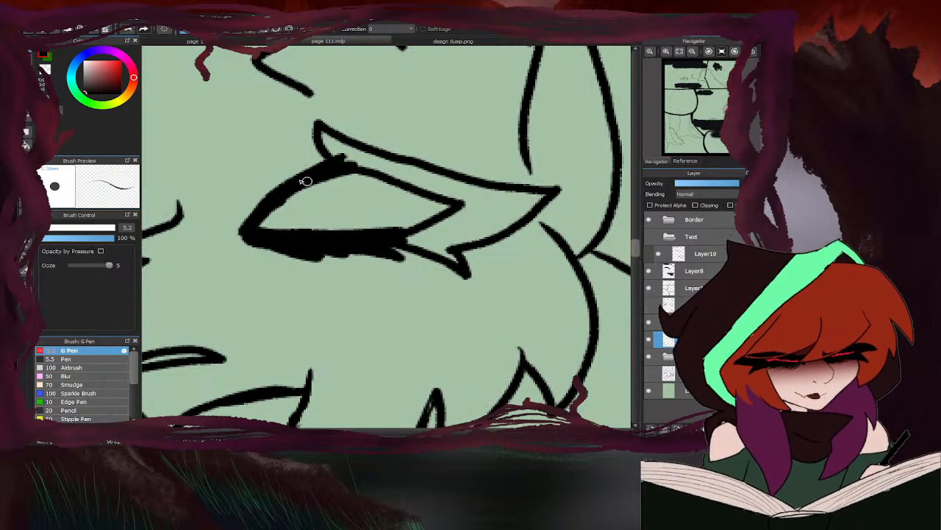
click(26, 144)
click(472, 213)
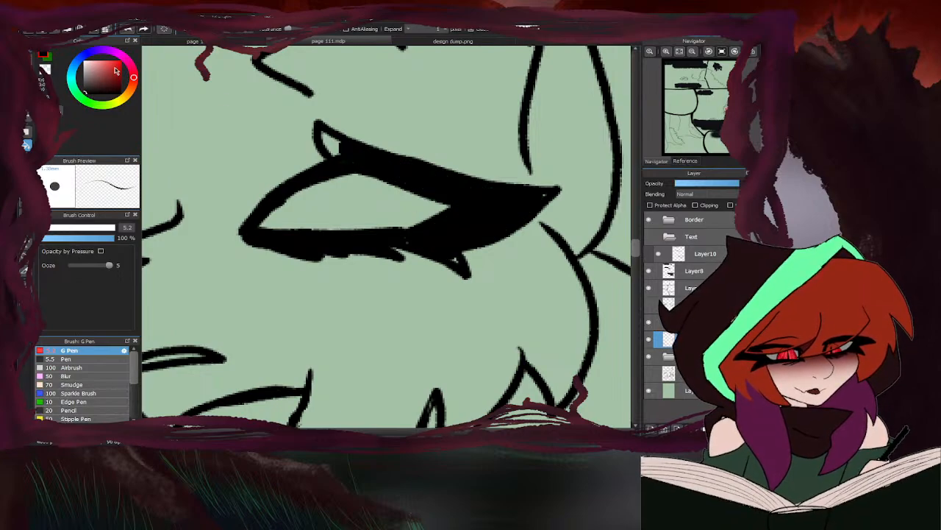
click(337, 144)
key(b)
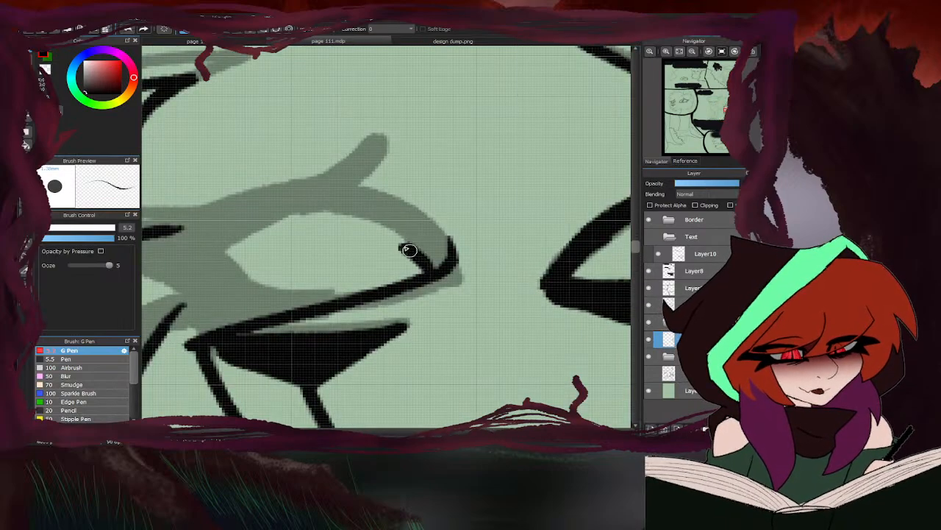
- Ink the far eye's opening and outline the pointed marking around it out to the edge of the face fur
mouse_move(408, 250)
mouse_down()
mouse_move(320, 210)
mouse_move(214, 254)
mouse_move(342, 294)
mouse_move(367, 288)
mouse_up()
mouse_move(450, 247)
mouse_down()
mouse_move(350, 188)
mouse_move(343, 152)
mouse_move(311, 180)
mouse_up()
scroll(361, 168, down, 4)
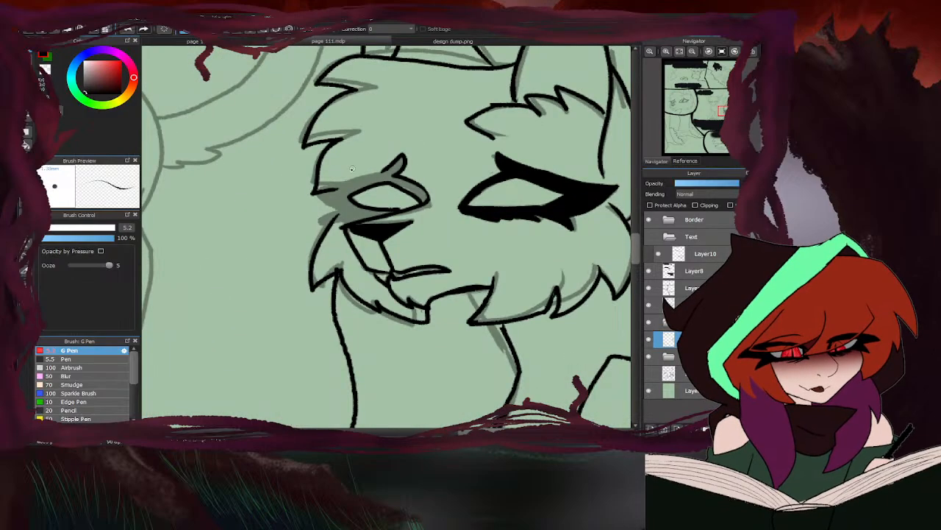
scroll(351, 168, up, 5)
mouse_move(442, 160)
mouse_down()
mouse_move(331, 195)
mouse_move(213, 195)
mouse_move(211, 209)
mouse_move(310, 291)
mouse_move(236, 337)
mouse_move(317, 315)
mouse_move(318, 324)
mouse_move(248, 319)
mouse_up()
mouse_move(242, 216)
mouse_down()
mouse_move(218, 210)
mouse_move(291, 214)
mouse_up()
- Hide the lines layer and bucket-fill the far eye's marking, including its raised tip and outer lid, with black
click(648, 323)
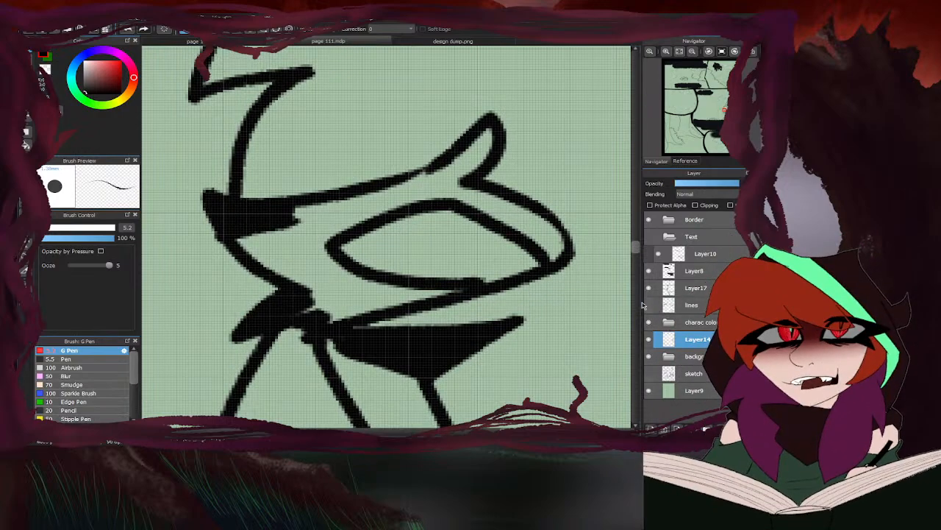
click(27, 145)
click(311, 258)
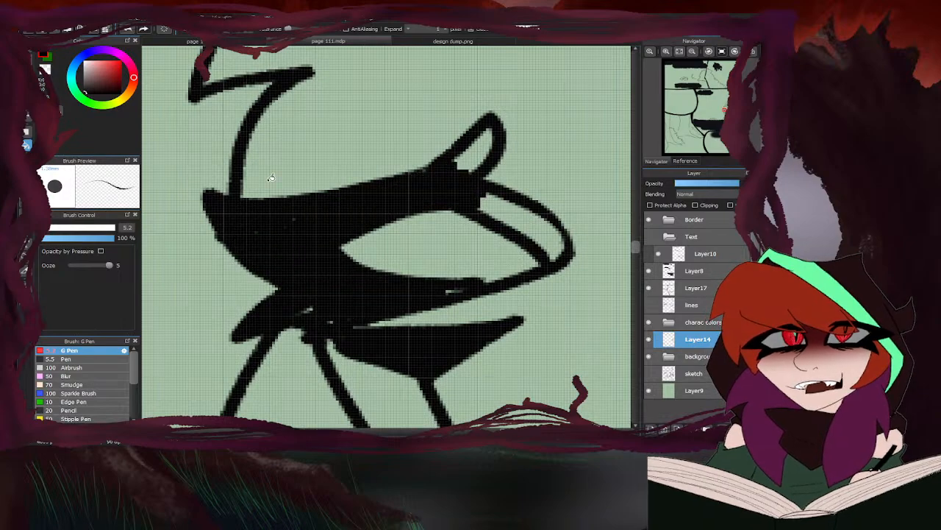
click(534, 210)
click(475, 157)
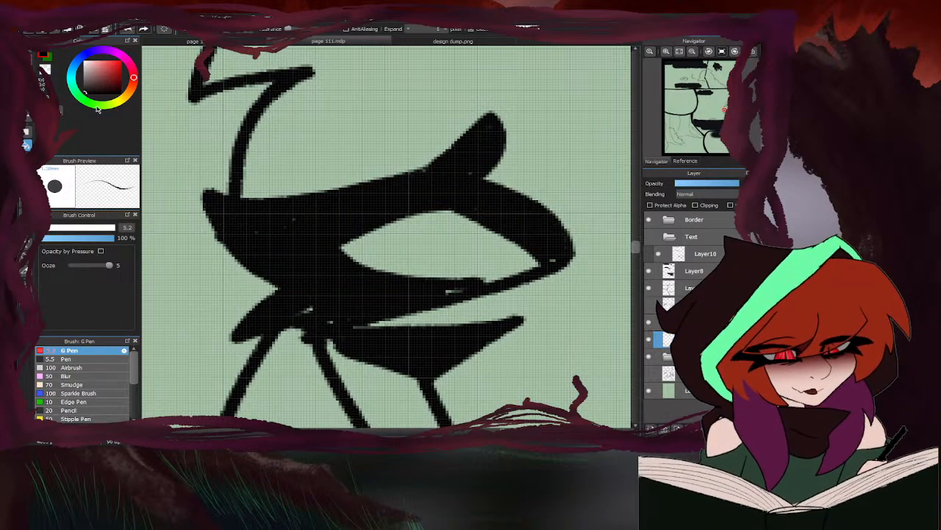
- Touch up the small unfilled gaps in the far eye's black marking with the G Pen
click(30, 53)
drag(464, 288, 447, 291)
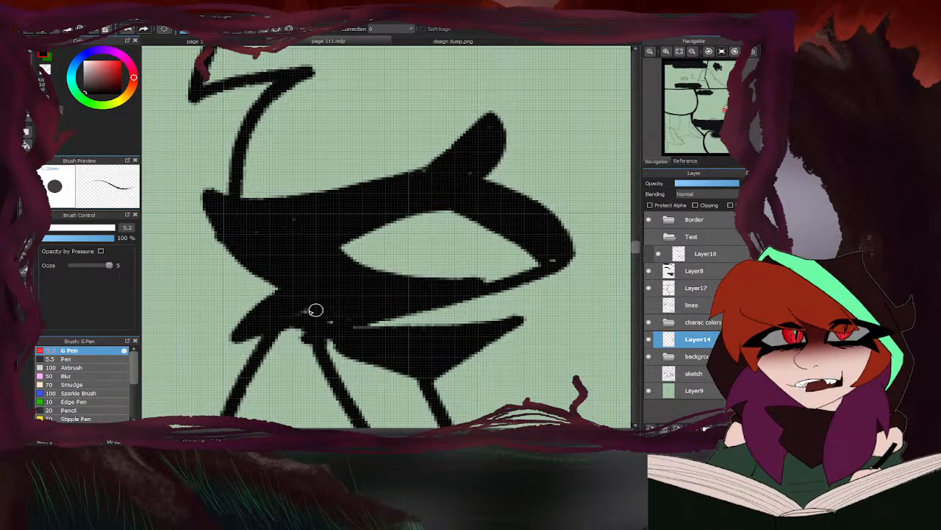
drag(315, 310, 296, 305)
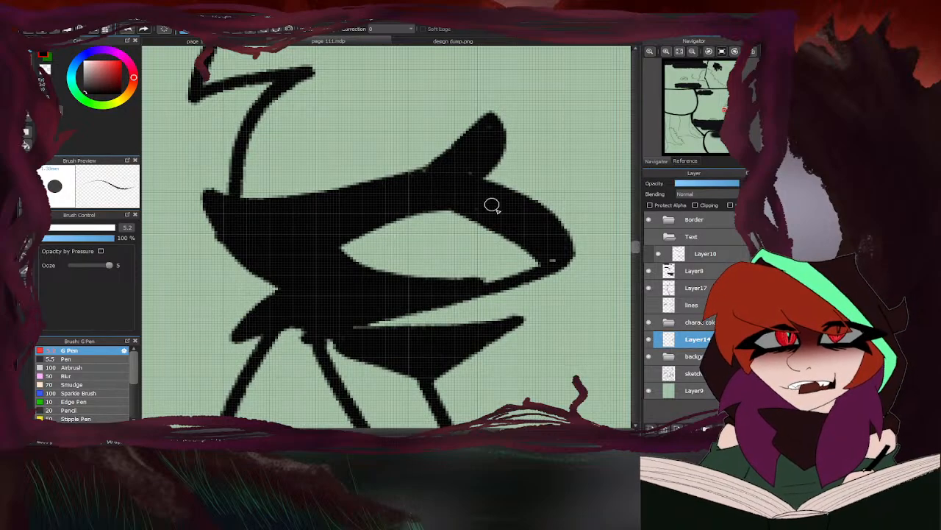
scroll(331, 236, down, 8)
scroll(312, 247, up, 4)
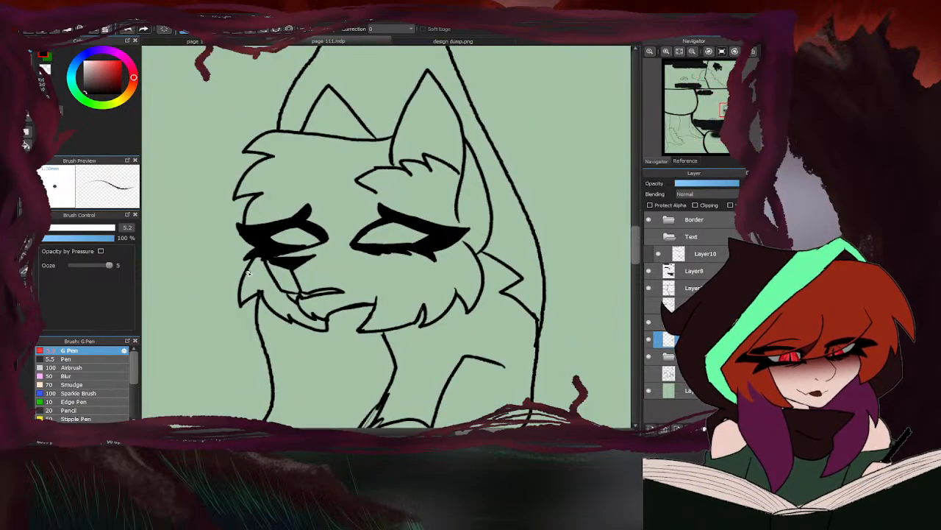
scroll(419, 261, down, 6)
scroll(416, 273, up, 3)
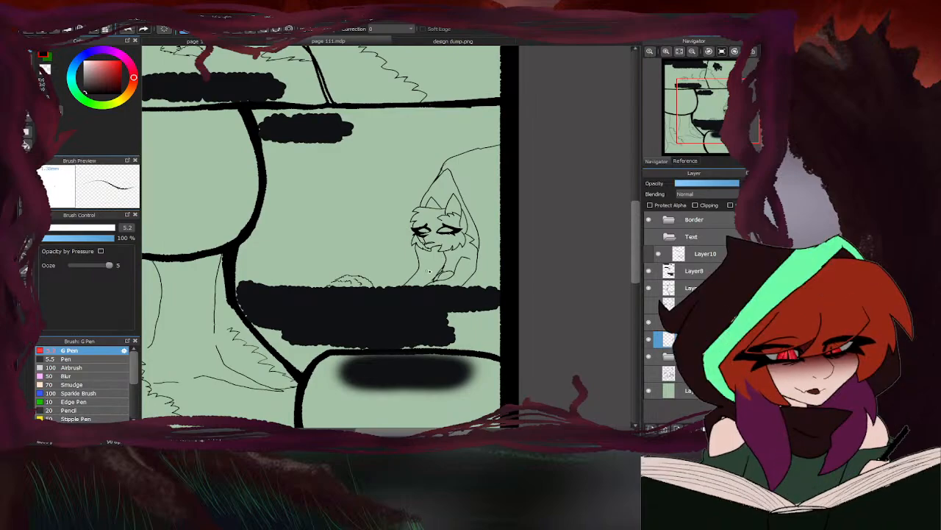
- Show the lines layer, hide Layer14, and lasso and delete the rough hunched character from the lines layer
click(649, 305)
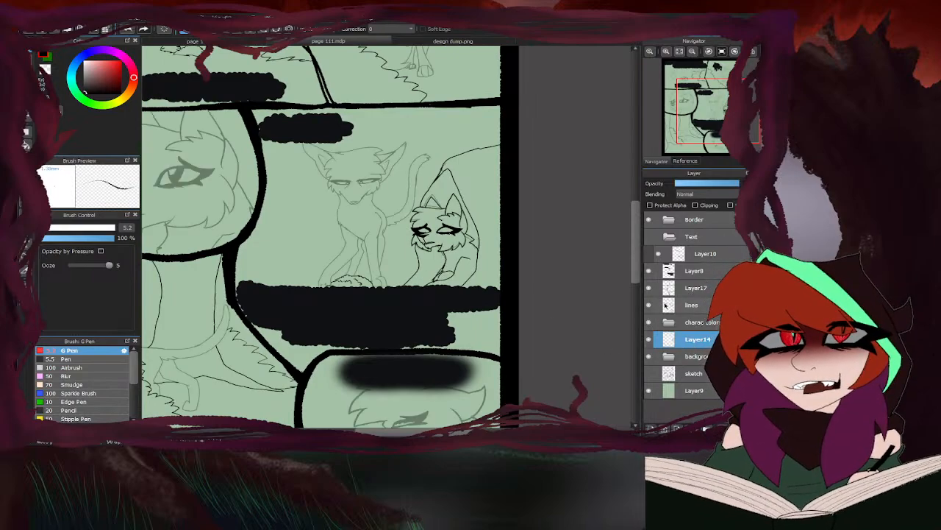
click(650, 340)
click(691, 305)
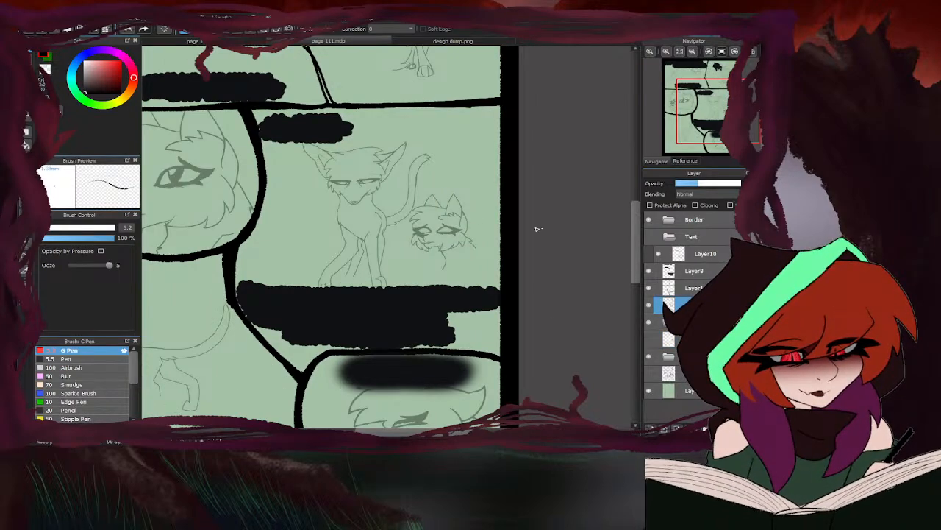
key(space)
scroll(430, 219, up, 2)
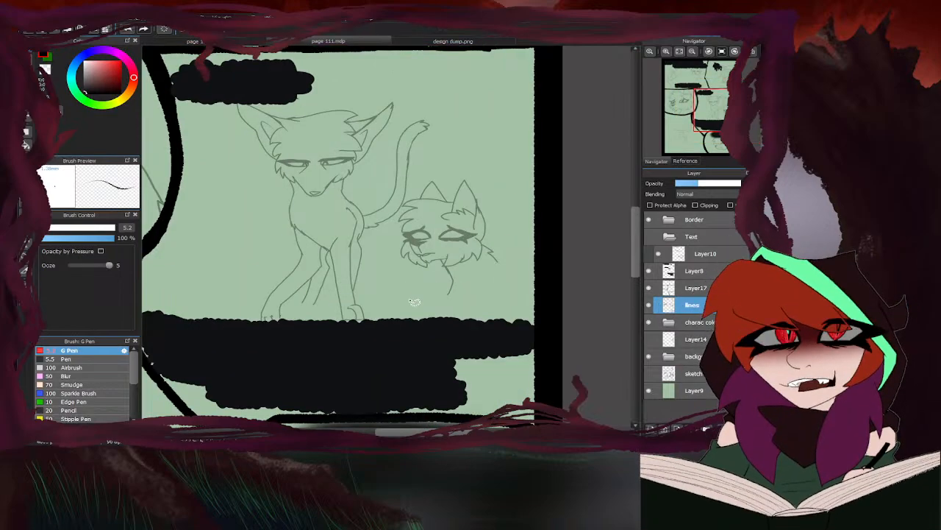
mouse_move(414, 300)
mouse_down()
mouse_move(506, 292)
mouse_move(504, 194)
mouse_up()
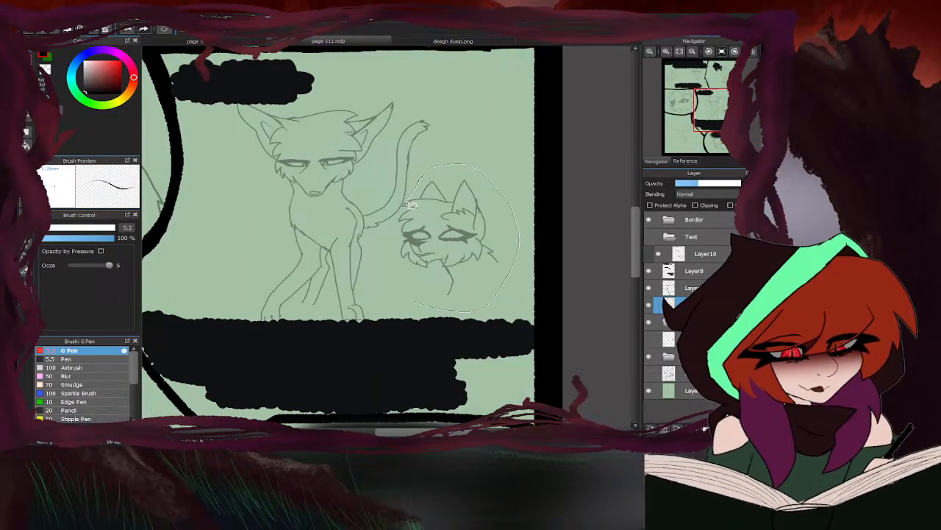
mouse_move(404, 211)
mouse_down()
mouse_move(390, 234)
mouse_move(429, 298)
mouse_up()
key(Delete)
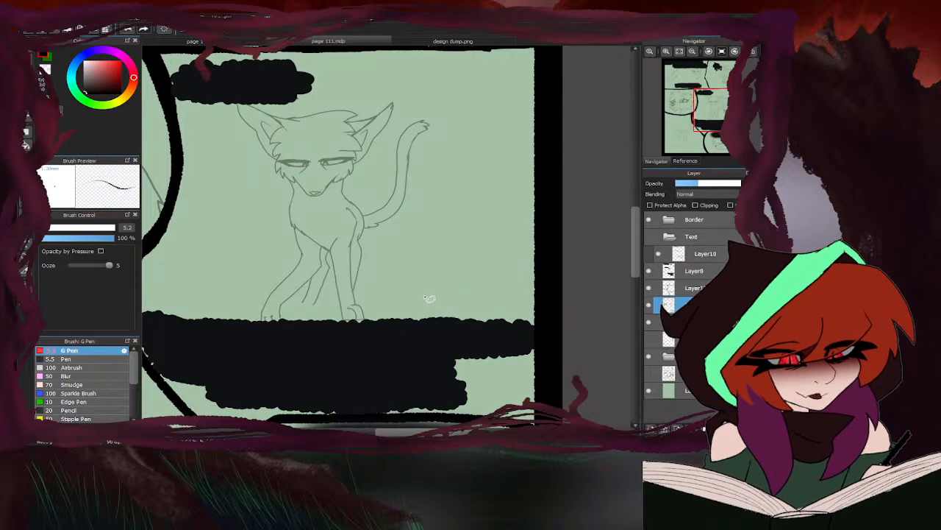
- Show Layer14 again and restore the lines layer to full opacity
key(b)
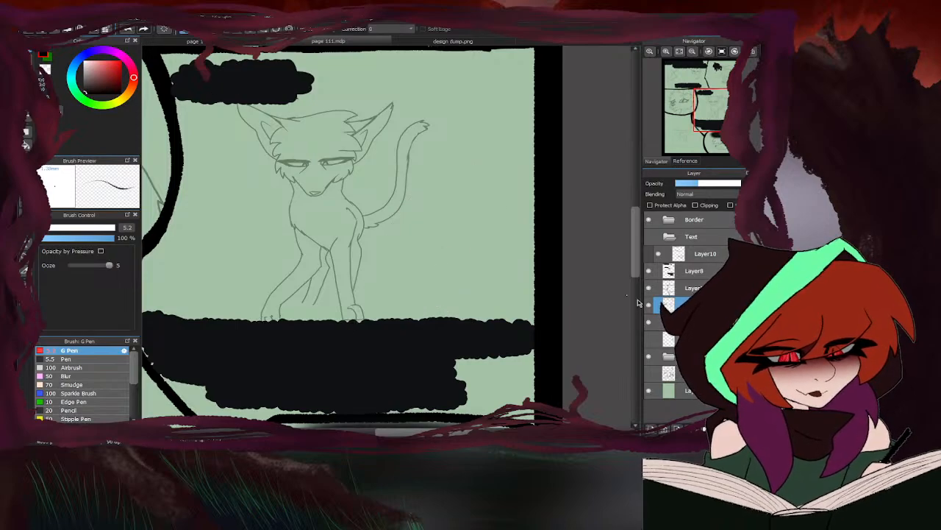
click(648, 341)
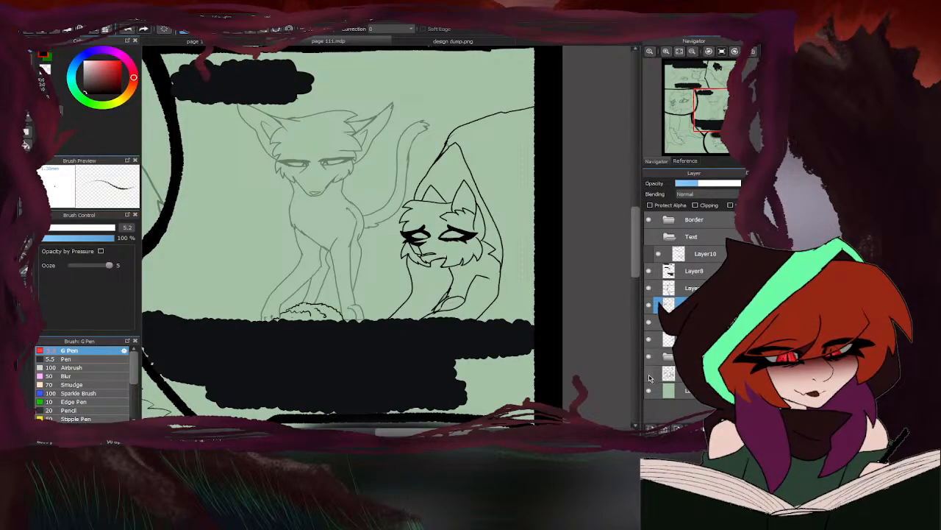
drag(721, 183, 739, 183)
scroll(475, 221, down, 3)
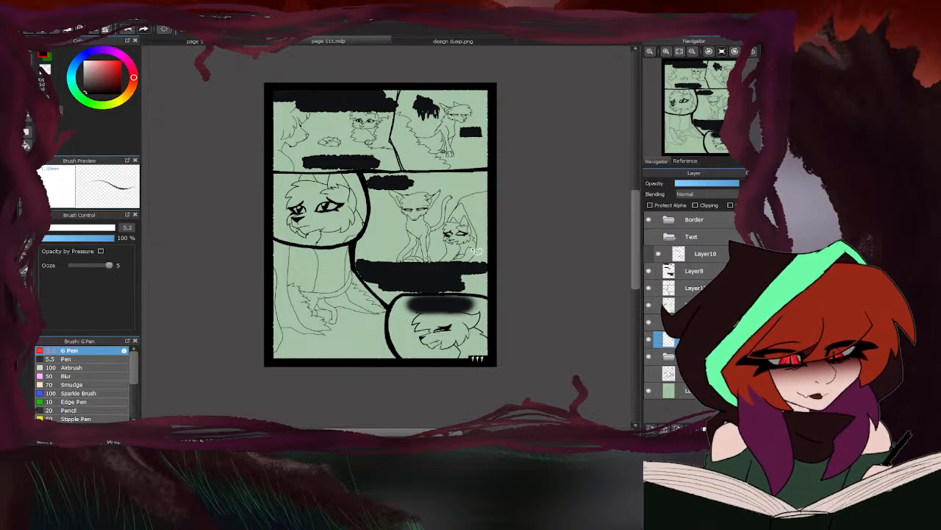
- Lasso the hunched character in the middle-right panel for editing on Layer14
click(28, 53)
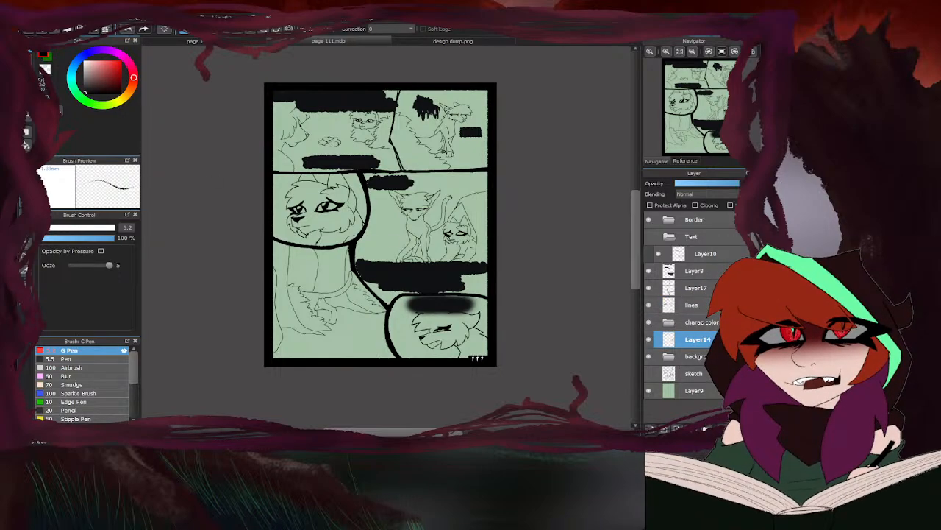
click(26, 172)
mouse_move(424, 274)
mouse_down()
mouse_move(514, 199)
mouse_move(425, 275)
mouse_up()
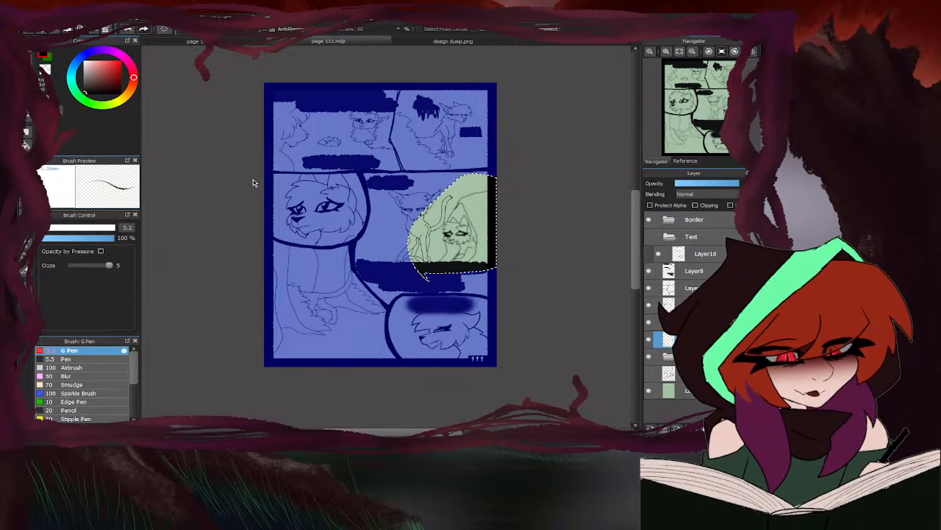
- Try blurring the lassoed line art and undo back to the active selection
key(ctrl+d)
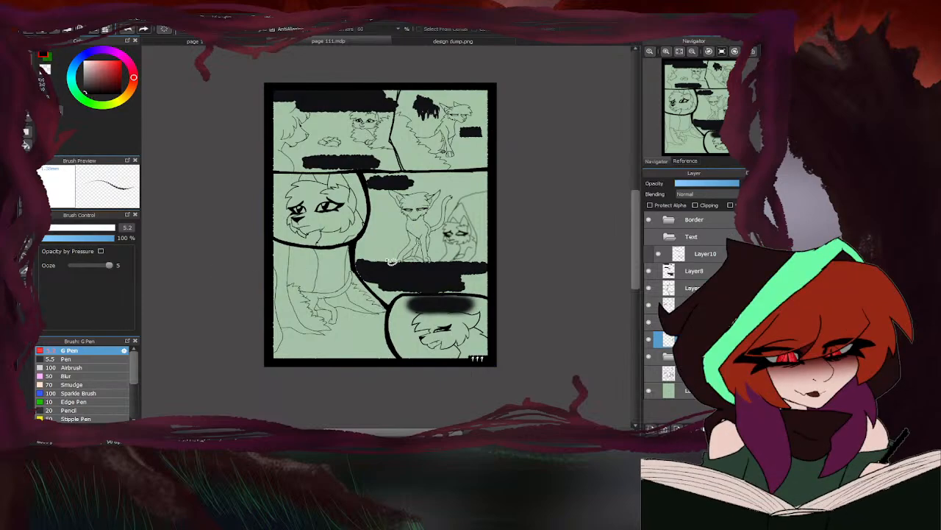
scroll(434, 262, up, 4)
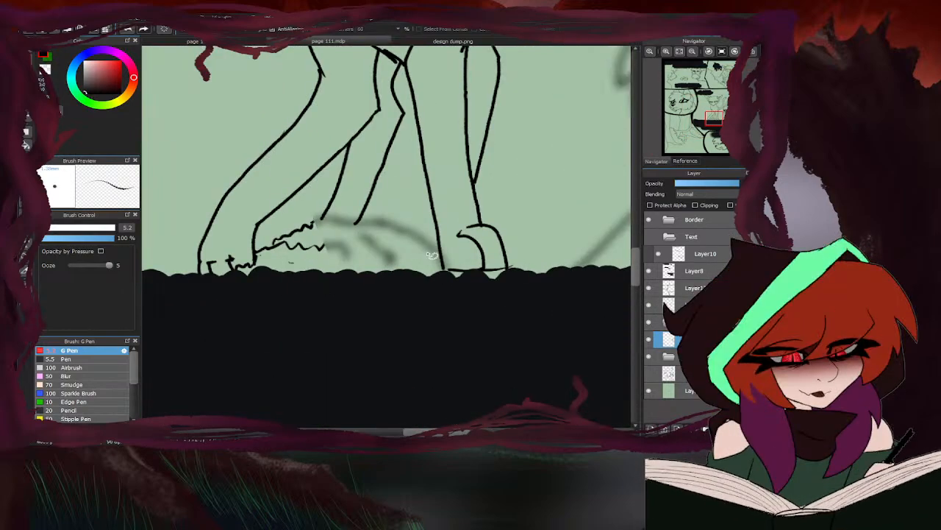
click(301, 280)
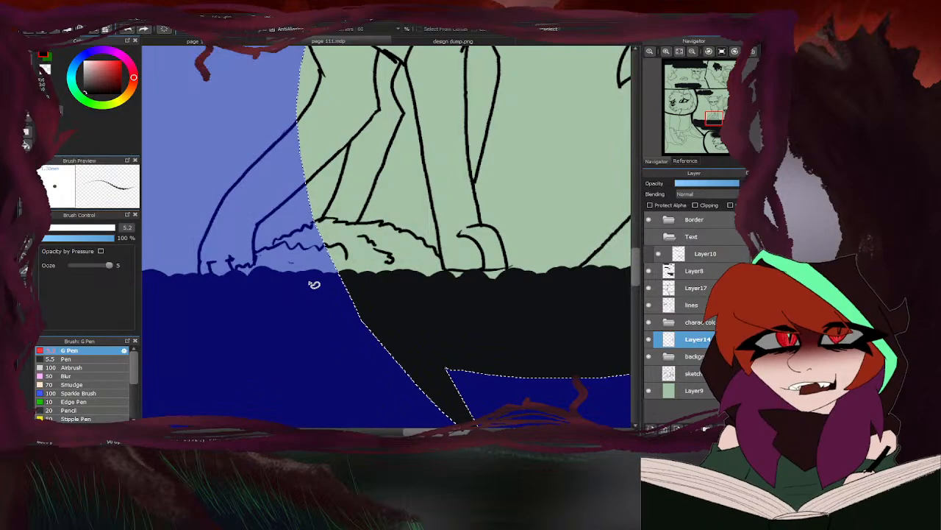
- Subtract the mound and the upright cat's lower legs from the selection with the selection eraser at size 311
click(26, 204)
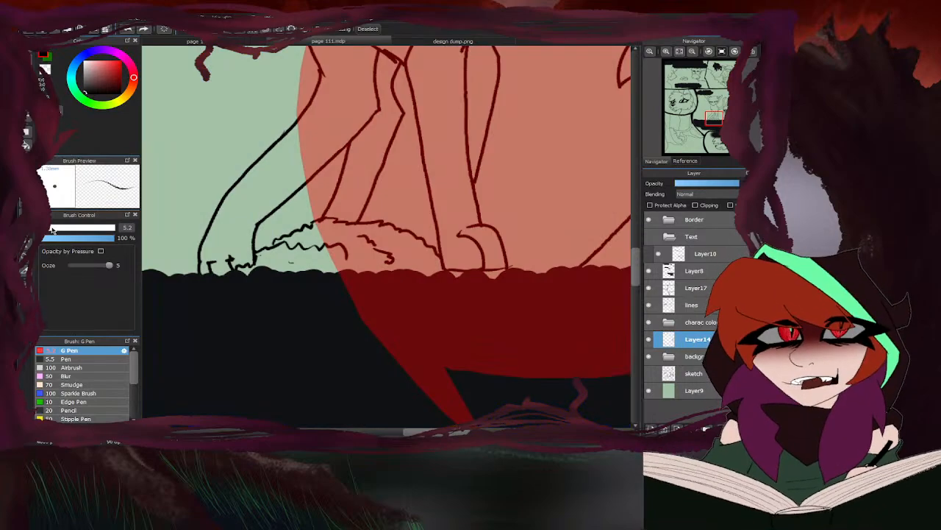
drag(47, 227, 115, 227)
drag(352, 270, 401, 271)
scroll(401, 271, down, 5)
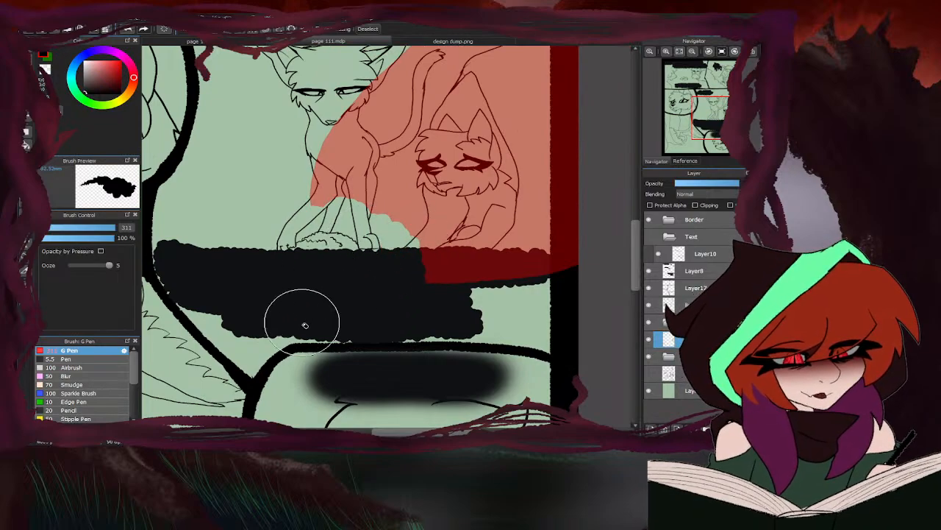
scroll(423, 242, up, 2)
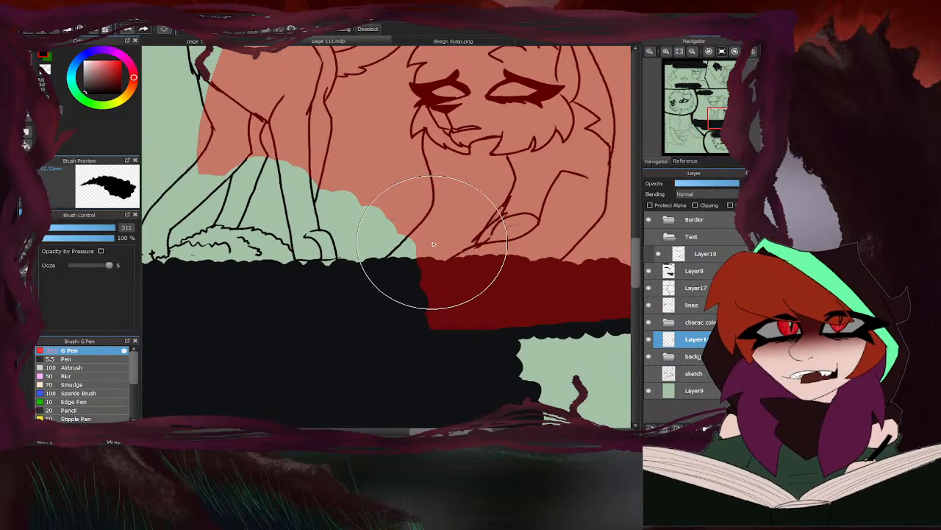
drag(416, 251, 399, 253)
- Blur the selected hunched character's line art, clear the selection and return to the brush tool
scroll(401, 254, up, 1)
scroll(436, 277, down, 5)
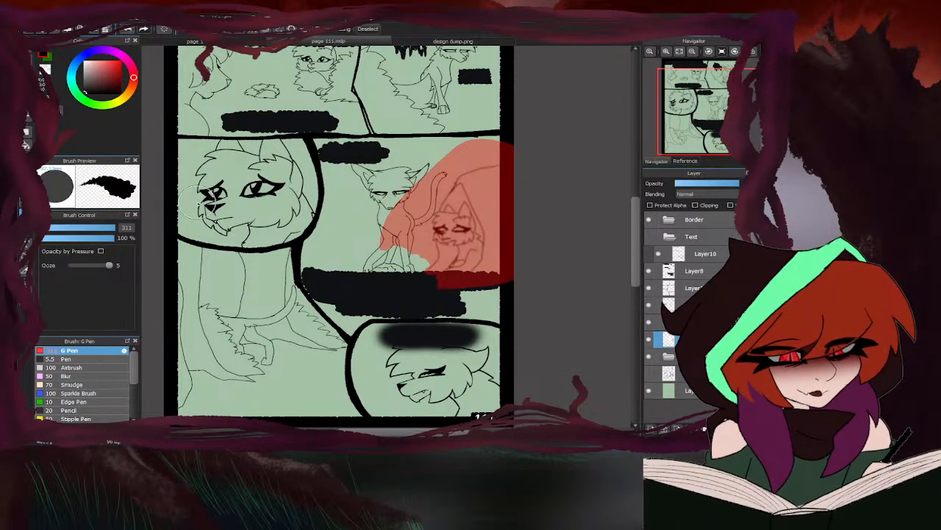
key(ctrl+d)
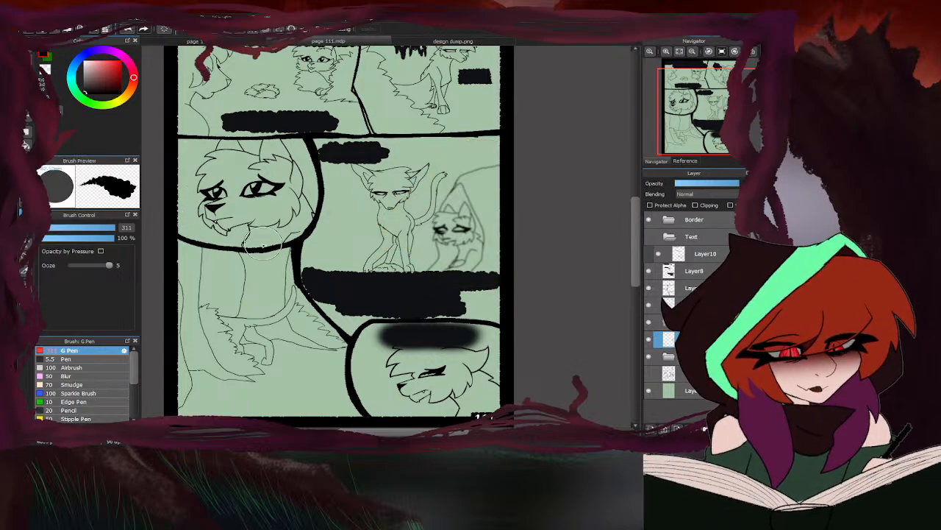
scroll(481, 272, down, 2)
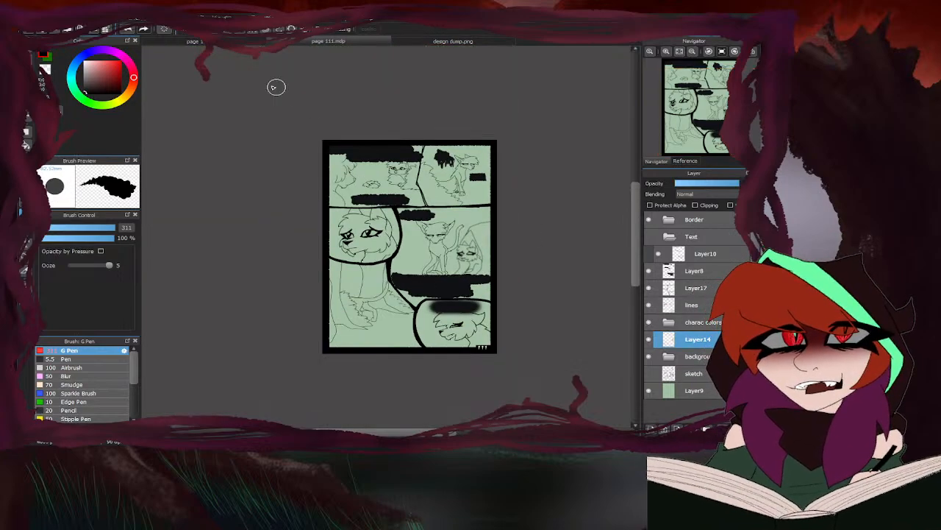
click(31, 56)
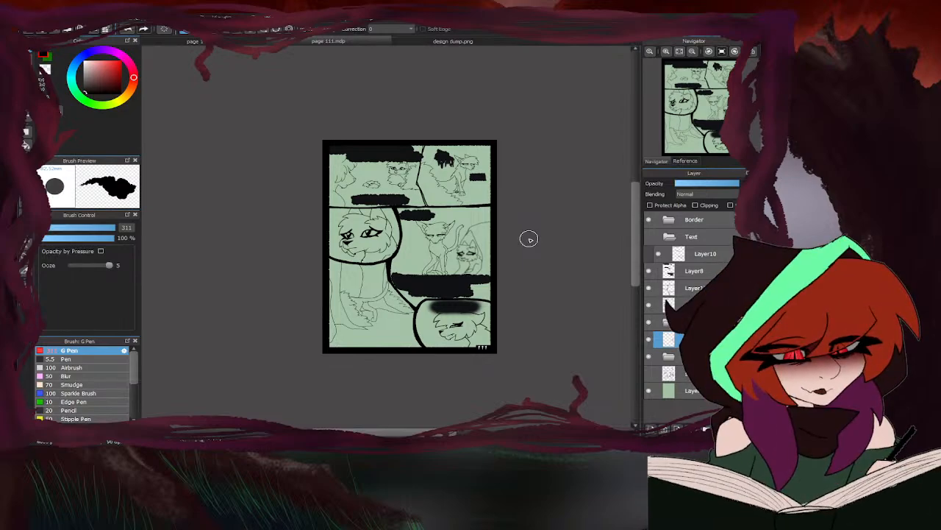
- Switch to page 110, select the upper layer in the character colour folder, and set the Pen to size 37
click(240, 41)
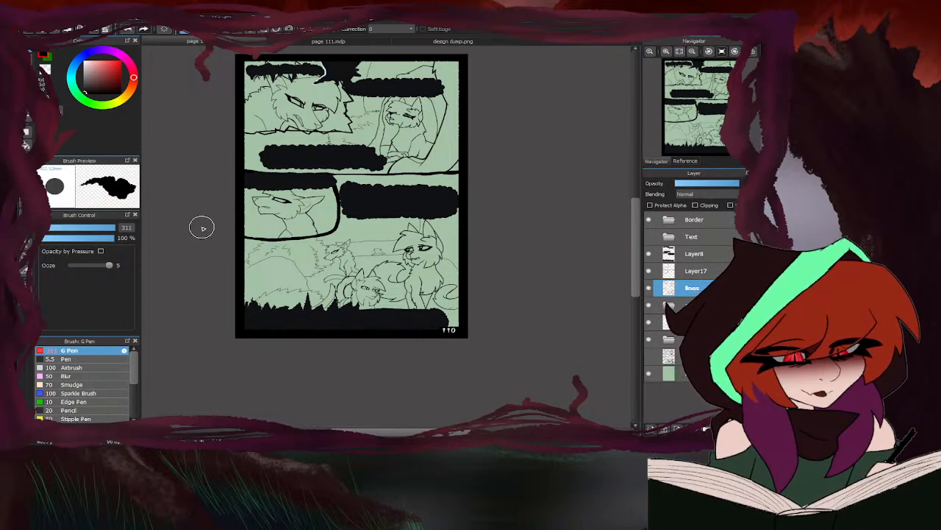
click(669, 305)
click(677, 323)
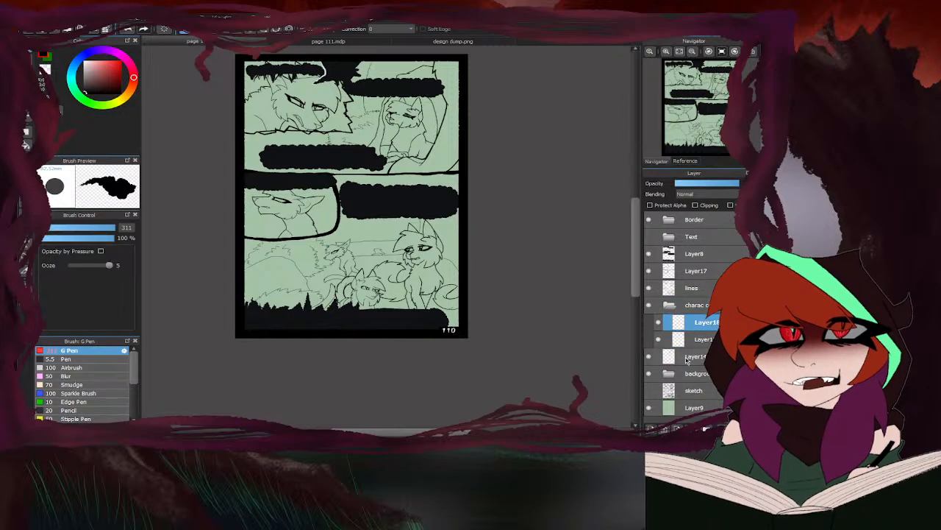
click(93, 359)
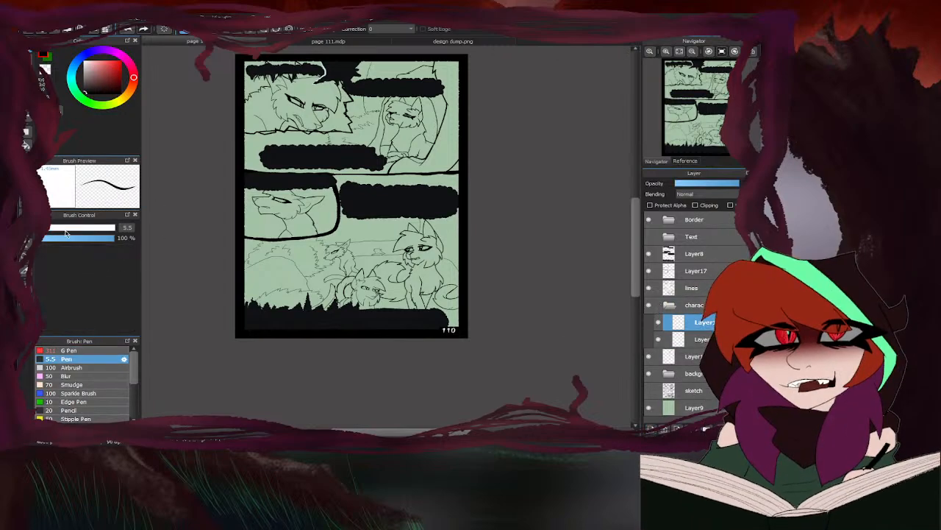
drag(62, 230, 81, 231)
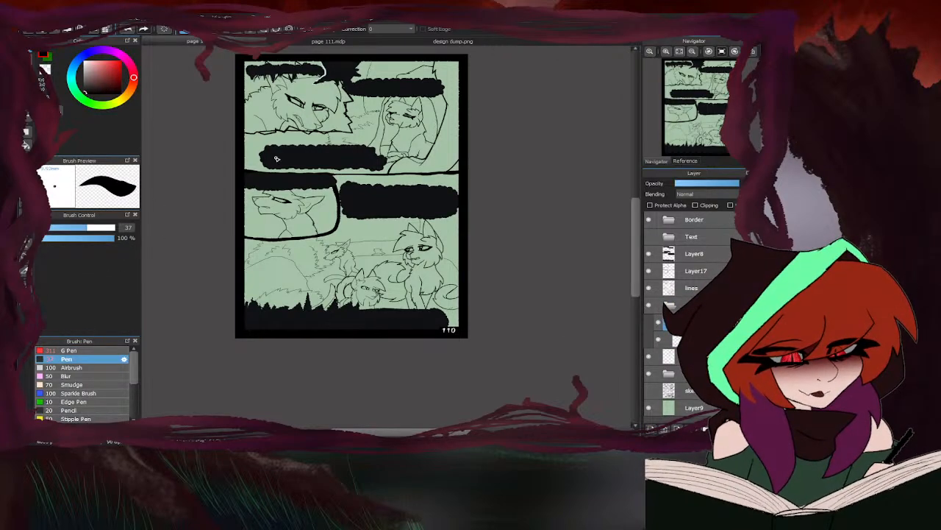
- Switch to design dump.png, unflip its view and pick a yellow from the Brindlefur palette
click(427, 42)
scroll(424, 196, down, 8)
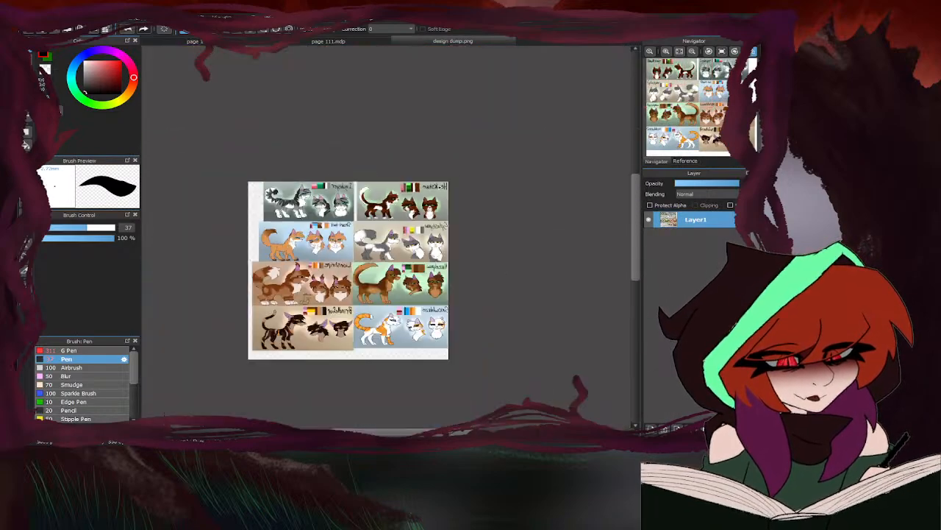
key(Down)
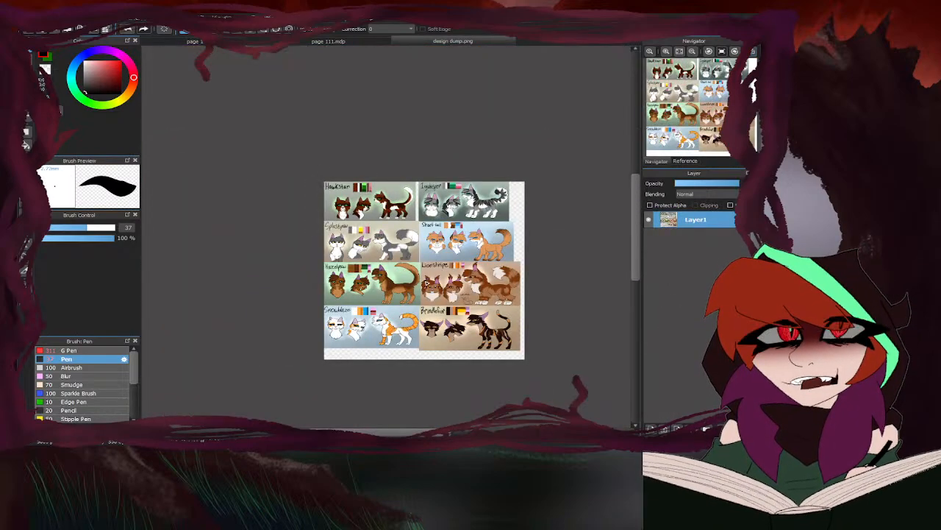
scroll(425, 282, up, 5)
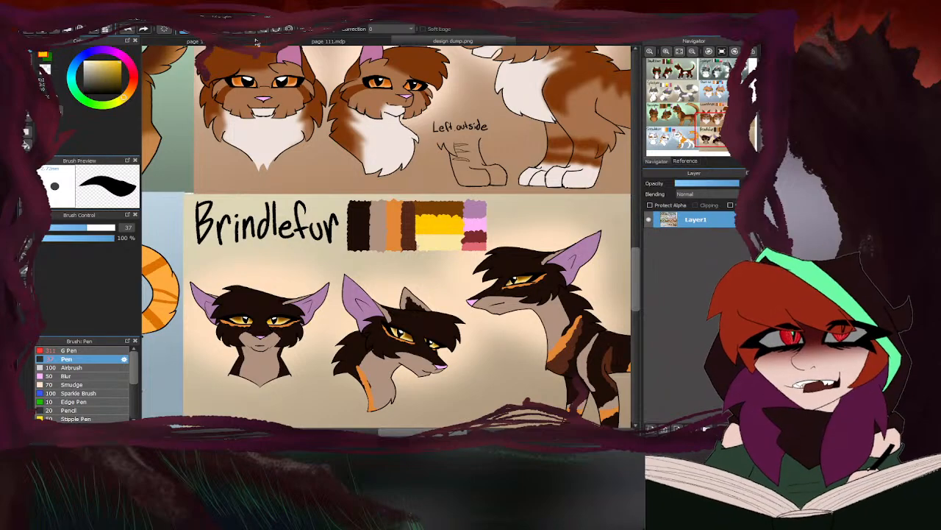
- Fill both eyes of the snarling cat in page 110's first panel with yellow and tidy the spill with the eraser
click(257, 43)
scroll(323, 96, up, 5)
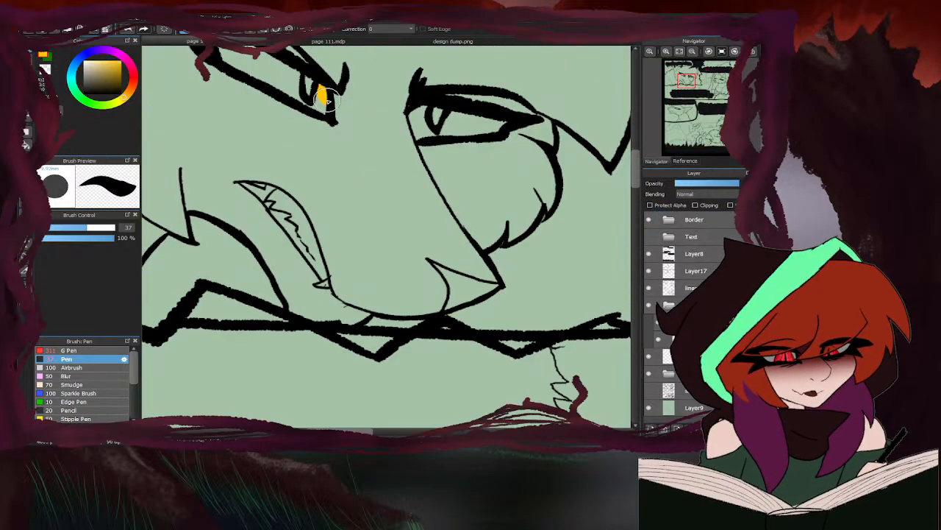
mouse_move(324, 95)
mouse_down()
mouse_move(320, 107)
mouse_move(261, 72)
mouse_move(286, 94)
mouse_up()
scroll(312, 96, down, 1)
mouse_move(400, 121)
mouse_down()
mouse_move(443, 129)
mouse_move(391, 123)
mouse_move(415, 116)
mouse_up()
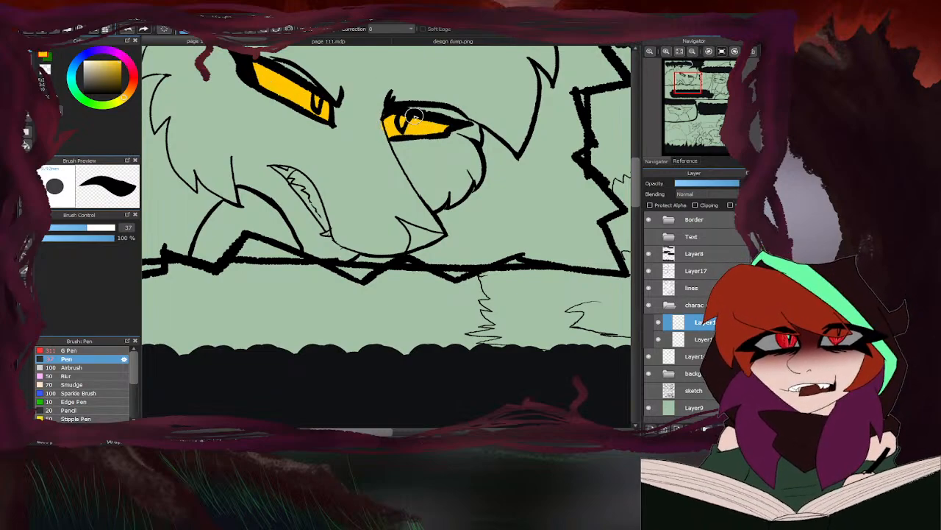
key(e)
scroll(379, 130, up, 1)
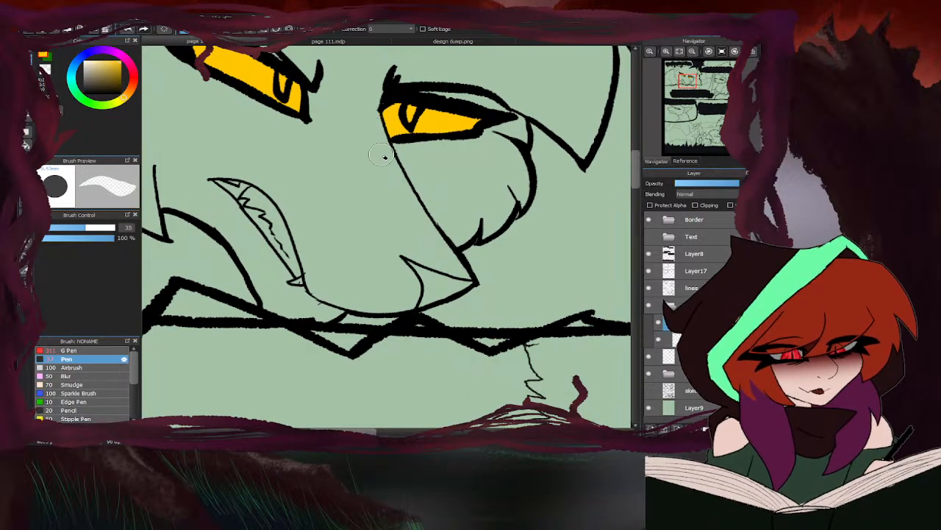
scroll(382, 154, down, 4)
key(b)
scroll(412, 118, down, 2)
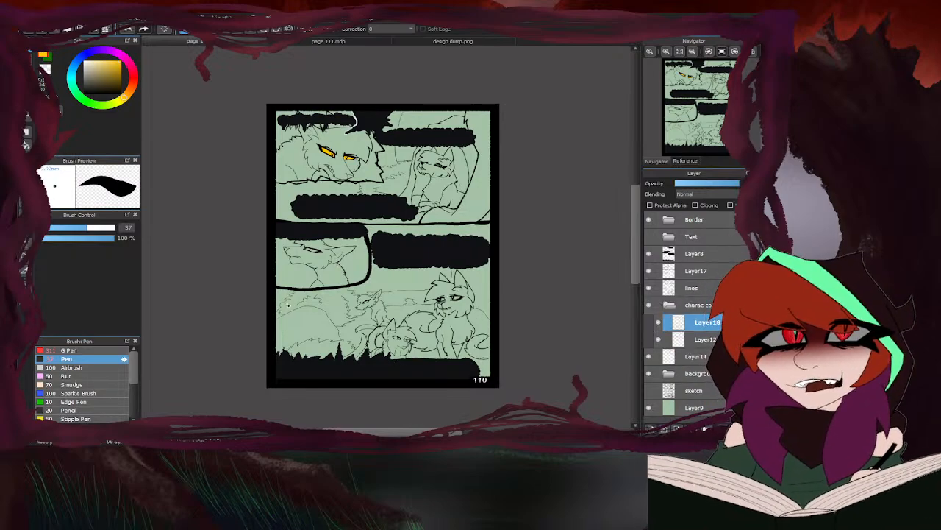
- Fill the eyes of the profile cat in the third panel and the distant cat in the last panel yellow, and switch to page 111
scroll(353, 239, up, 6)
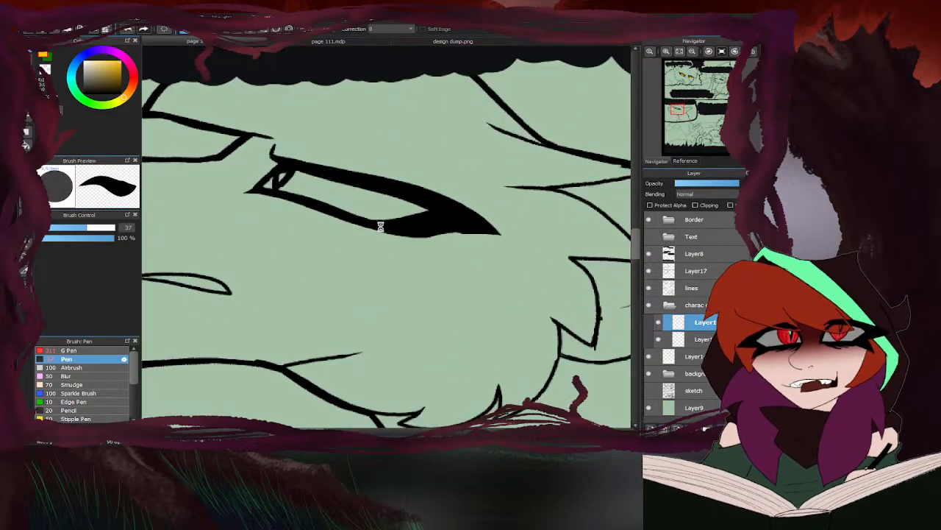
mouse_move(407, 209)
mouse_down()
mouse_move(294, 181)
mouse_move(271, 184)
mouse_up()
scroll(394, 222, down, 6)
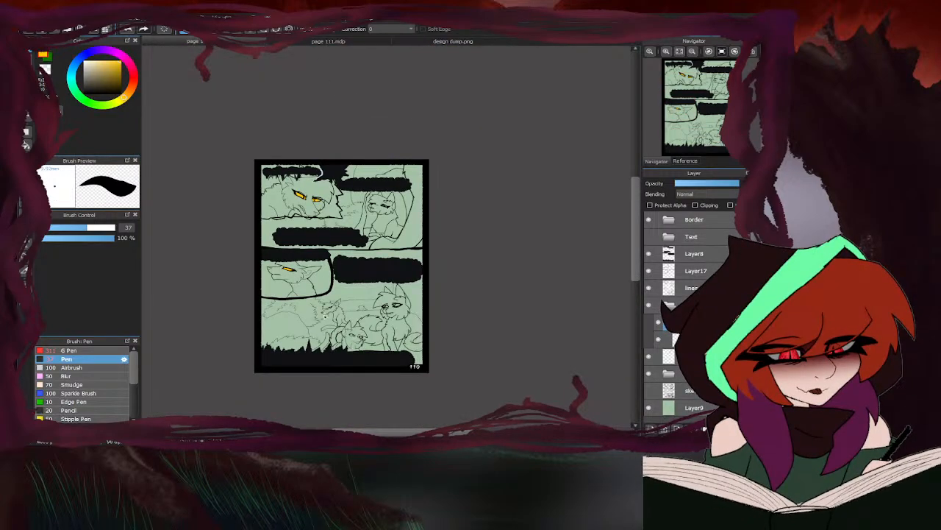
scroll(324, 317, up, 6)
drag(364, 279, 402, 259)
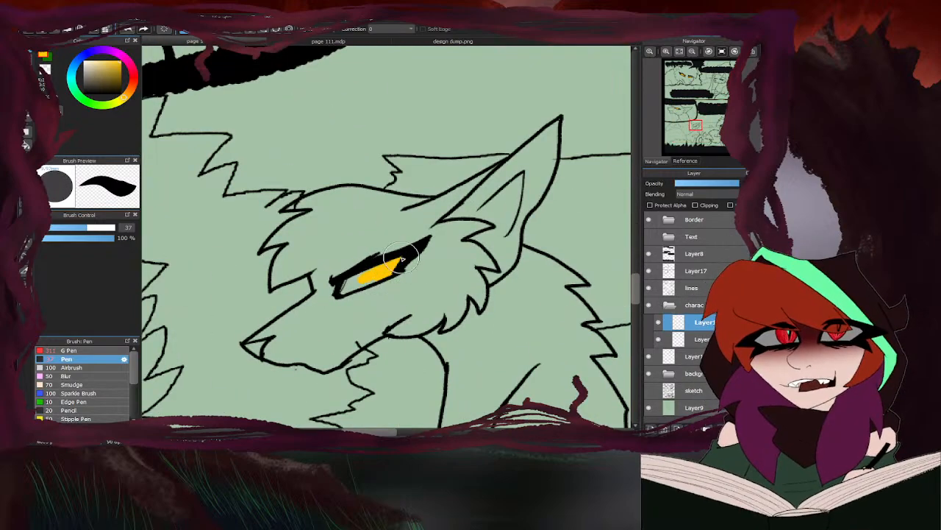
scroll(360, 278, down, 6)
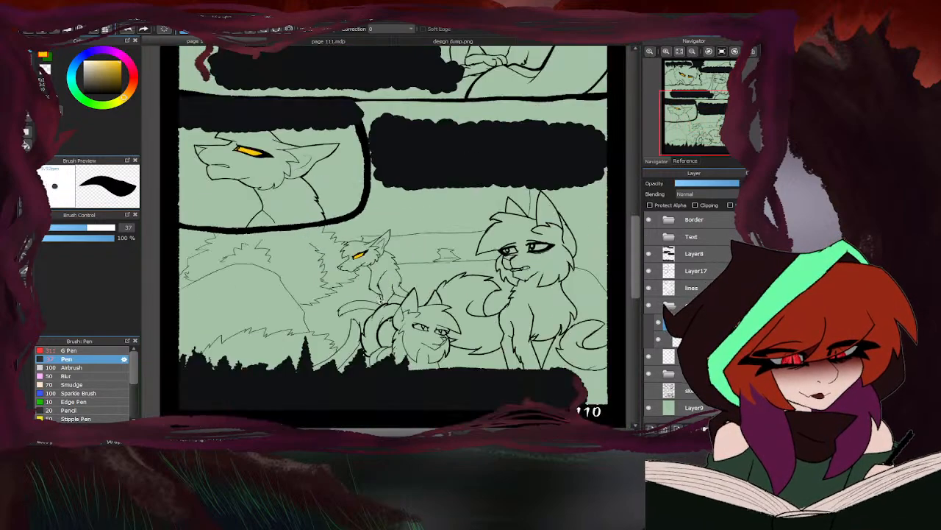
scroll(381, 261, down, 3)
click(319, 41)
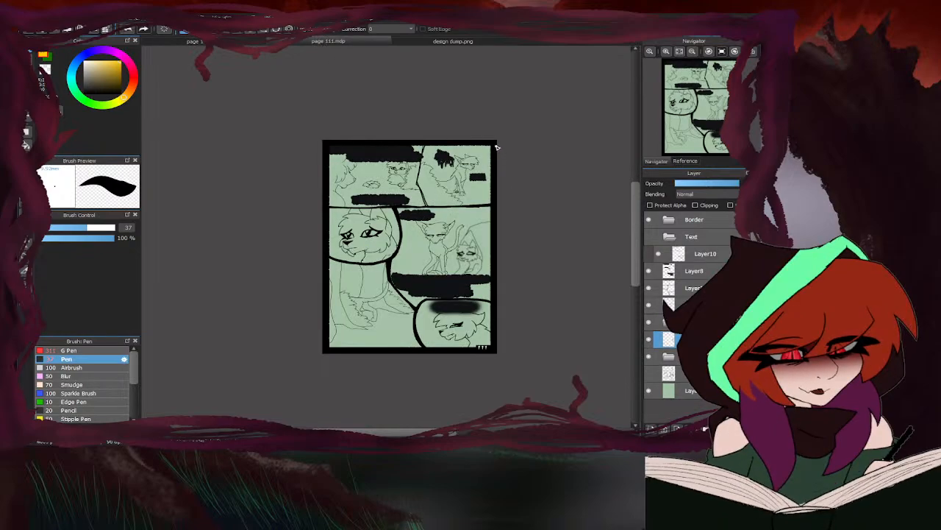
- Try filling the sitting cat's eyes in the second panel with yellow on Layer14, erasing the overspill above the eyelid
scroll(453, 169, up, 10)
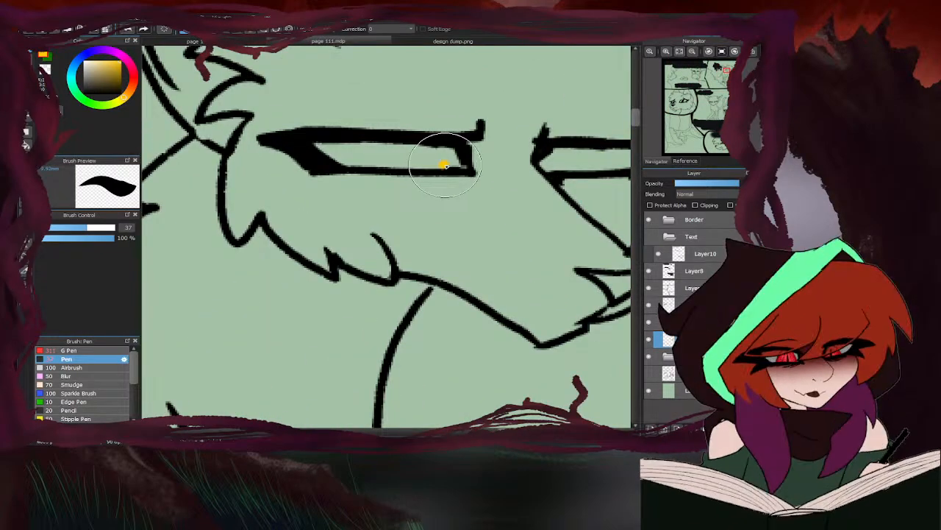
mouse_move(445, 165)
mouse_down()
mouse_move(339, 151)
mouse_move(364, 162)
mouse_up()
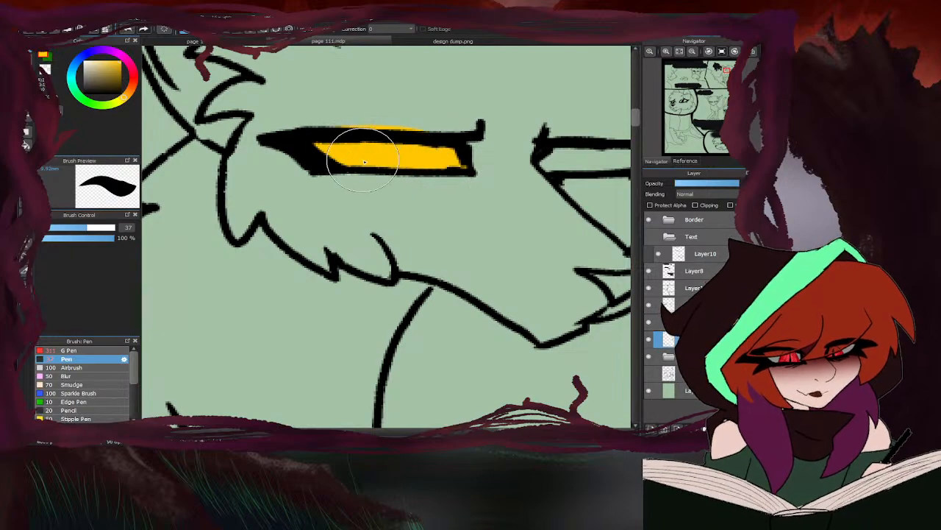
key(e)
mouse_move(443, 120)
mouse_down()
mouse_move(287, 123)
mouse_move(365, 130)
mouse_move(358, 121)
mouse_move(449, 118)
mouse_move(364, 123)
mouse_up()
scroll(280, 147, down, 5)
key(b)
scroll(346, 150, up, 5)
scroll(425, 138, down, 5)
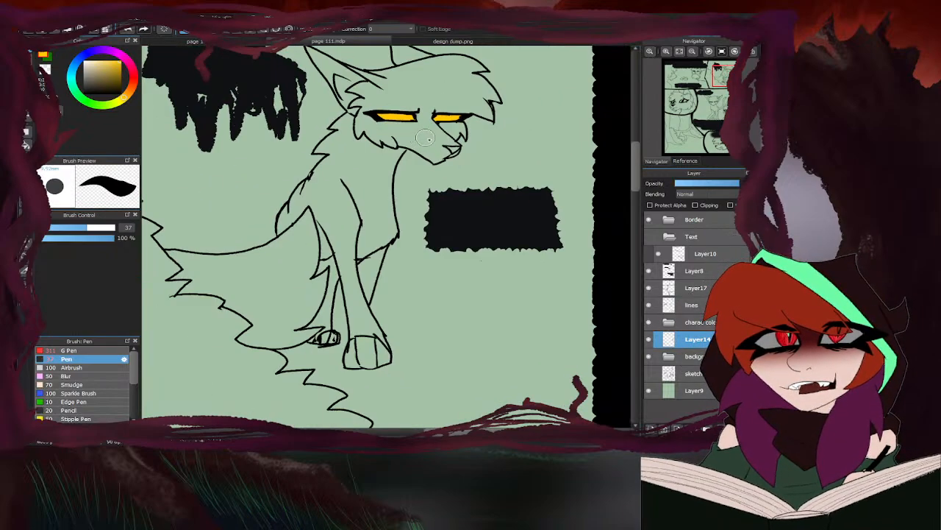
- Try filling the front-facing upright cat's eyes with yellow on Layer14 in the middle panel
scroll(420, 140, down, 5)
scroll(362, 246, up, 4)
scroll(360, 204, up, 4)
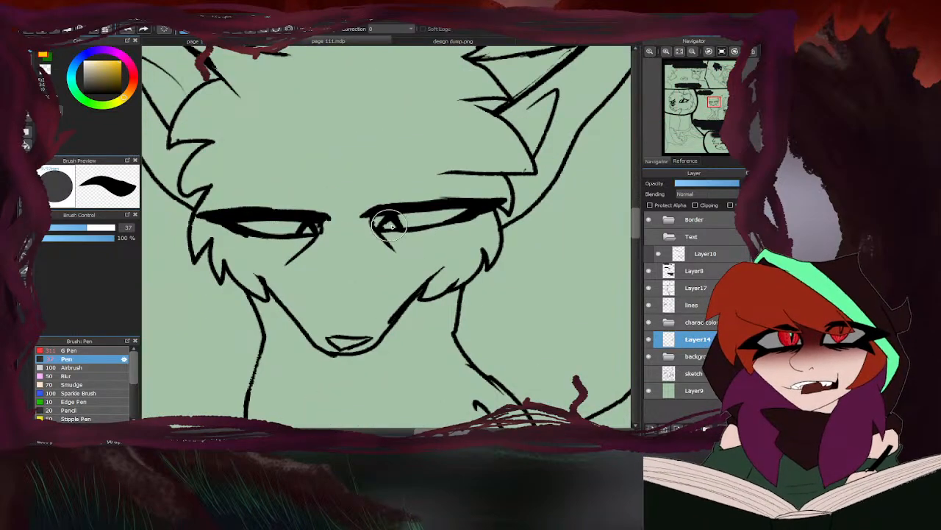
mouse_move(388, 224)
mouse_down()
mouse_move(457, 211)
mouse_move(404, 222)
mouse_move(440, 216)
mouse_up()
mouse_move(300, 224)
mouse_down()
mouse_move(307, 228)
mouse_move(236, 217)
mouse_up()
scroll(417, 193, down, 4)
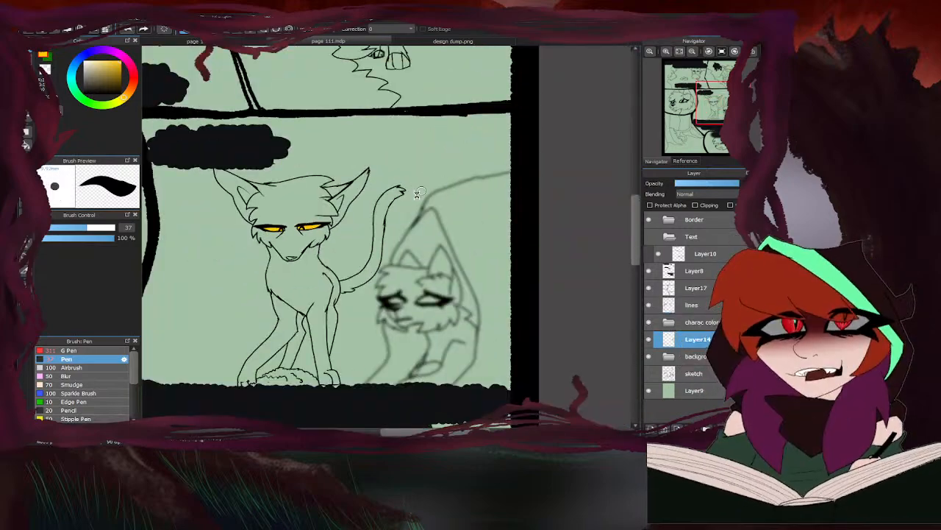
scroll(417, 194, down, 5)
scroll(339, 269, up, 4)
scroll(626, 280, down, 2)
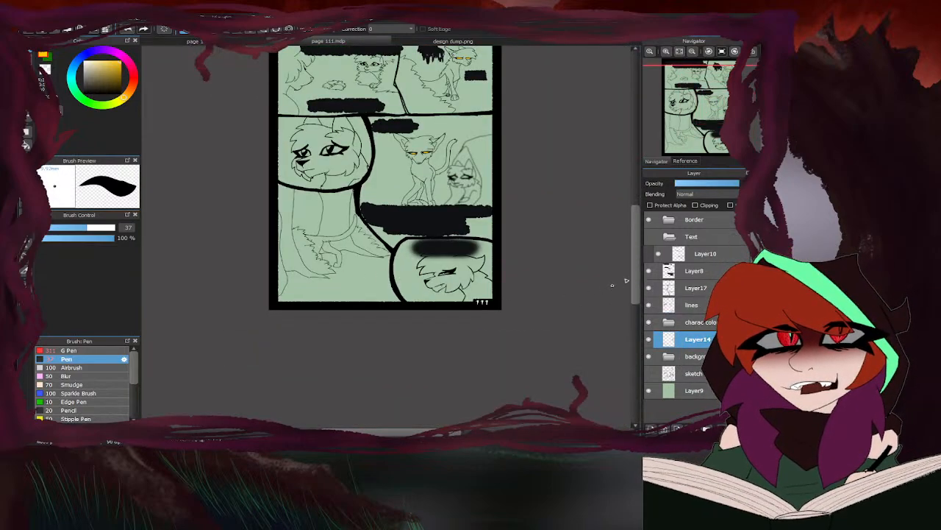
click(648, 236)
click(697, 253)
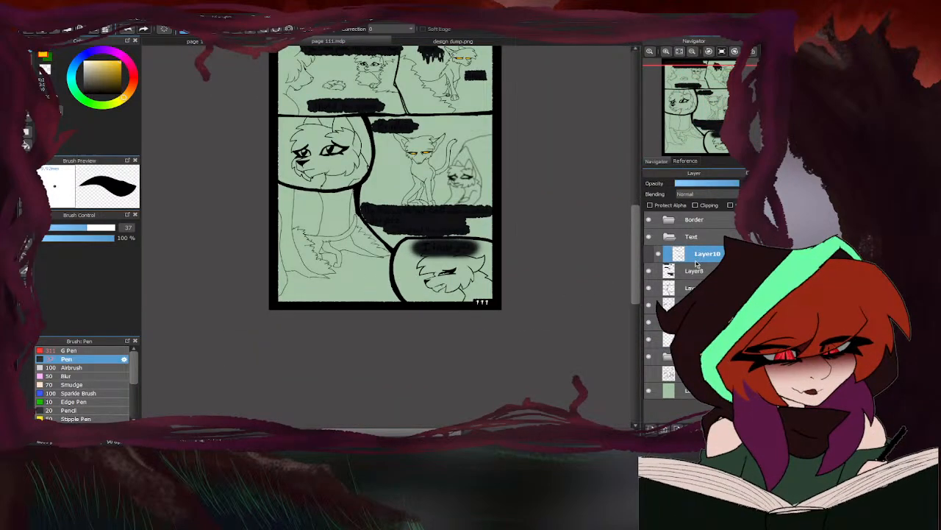
click(648, 236)
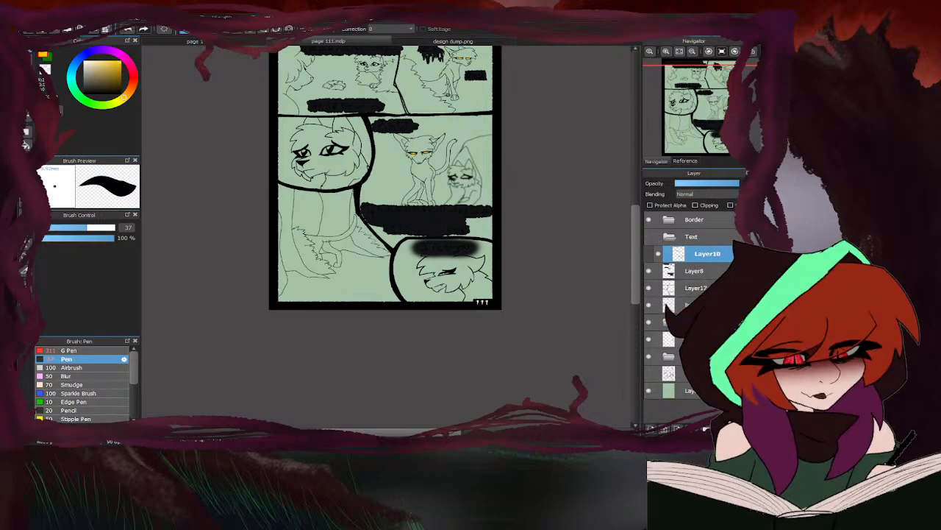
- Set up layers inside page 111's character colour folder, select the upper one, and check Layer14's contents by toggling its visibility
click(690, 339)
scroll(471, 244, down, 3)
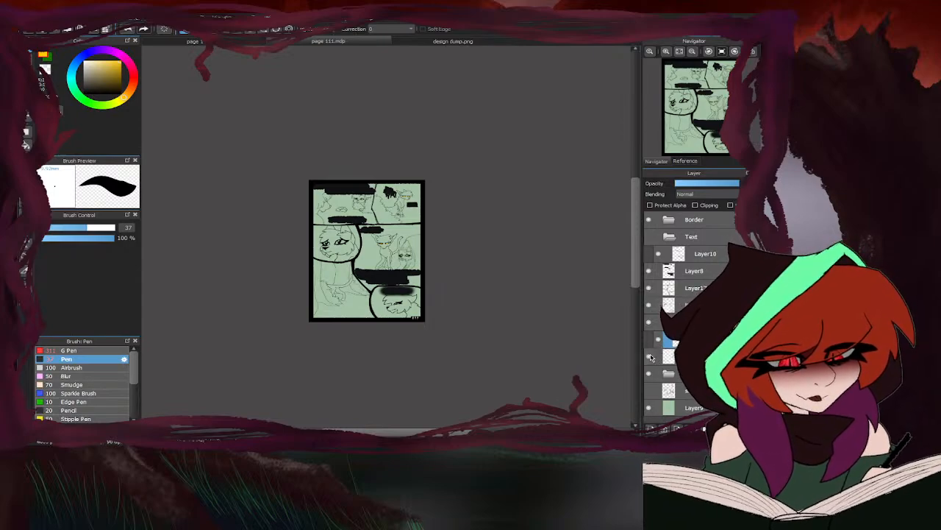
scroll(376, 219, up, 2)
scroll(375, 220, up, 2)
click(650, 356)
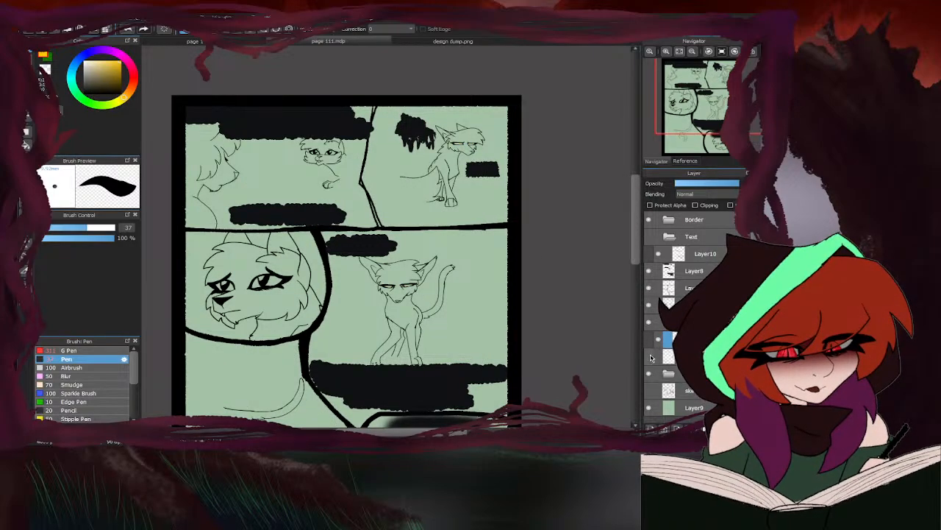
click(651, 356)
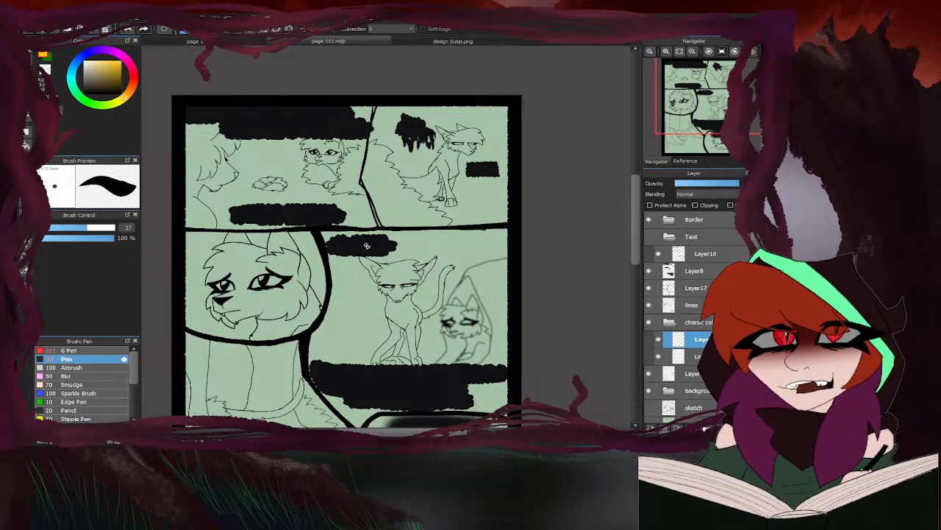
- Fill both eyes of the front-facing upright cat with yellow on the character colour layer
scroll(390, 283, up, 4)
mouse_move(384, 294)
mouse_down()
mouse_move(390, 288)
mouse_move(316, 287)
mouse_up()
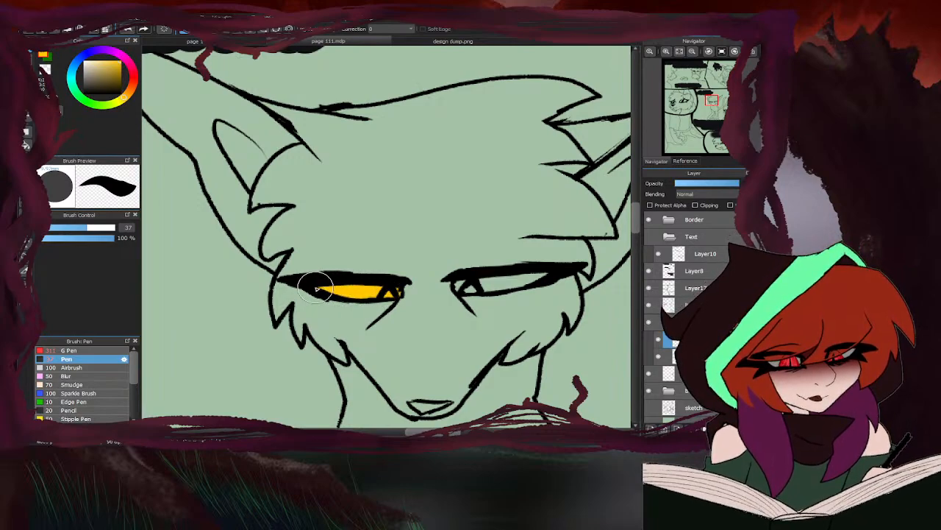
mouse_move(456, 287)
mouse_down()
mouse_move(552, 273)
mouse_move(469, 287)
mouse_move(497, 283)
mouse_up()
scroll(336, 300, down, 6)
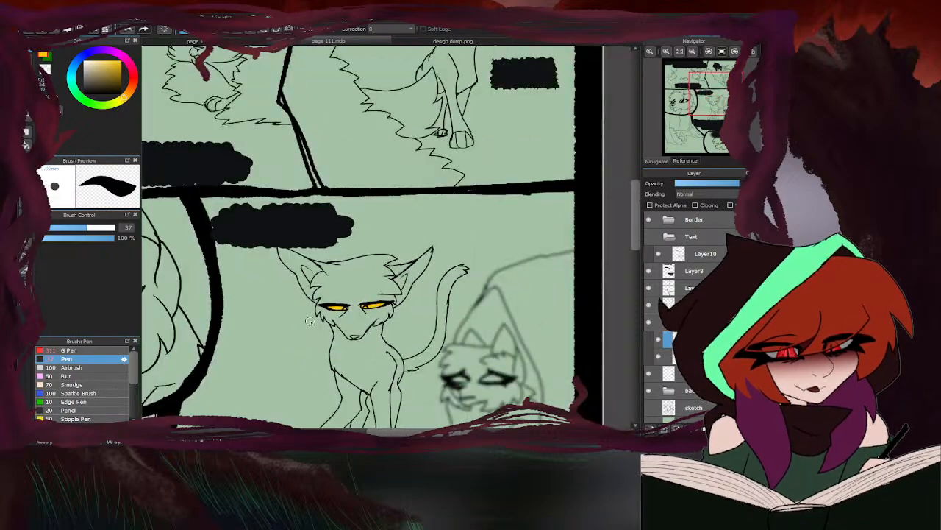
- Fill both eyes of the sitting cat in page 111's second panel with yellow on the same colour layer
scroll(397, 175, up, 6)
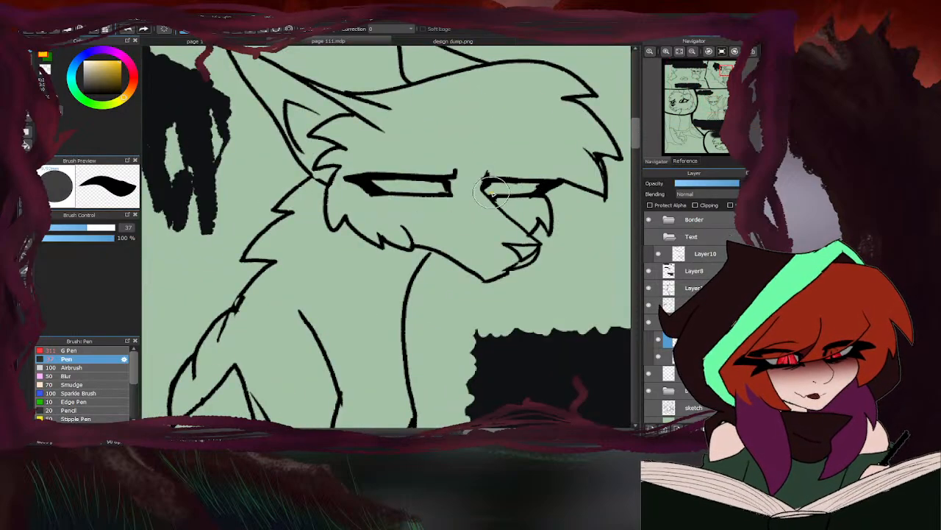
mouse_move(489, 188)
mouse_down()
mouse_move(539, 190)
mouse_move(500, 189)
mouse_up()
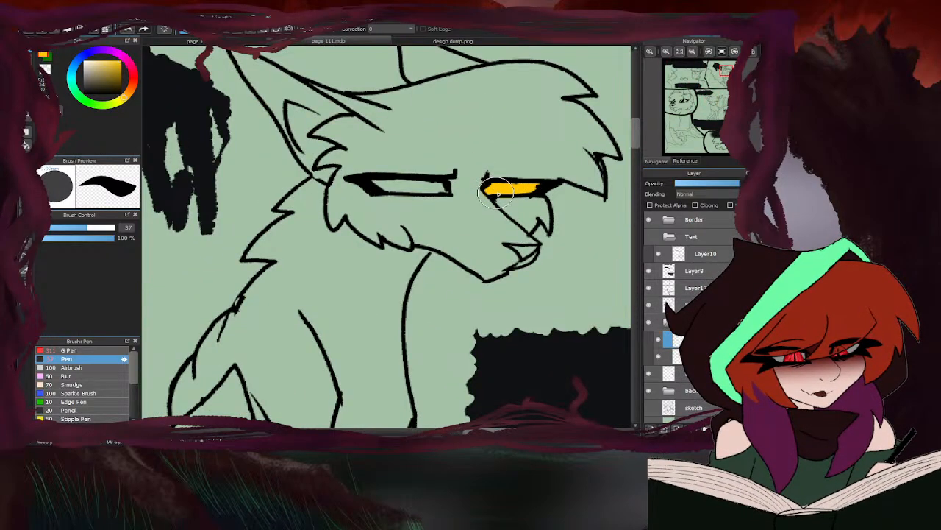
mouse_move(422, 189)
mouse_down()
mouse_move(446, 191)
mouse_move(378, 189)
mouse_move(425, 186)
mouse_move(388, 185)
mouse_up()
scroll(390, 185, down, 3)
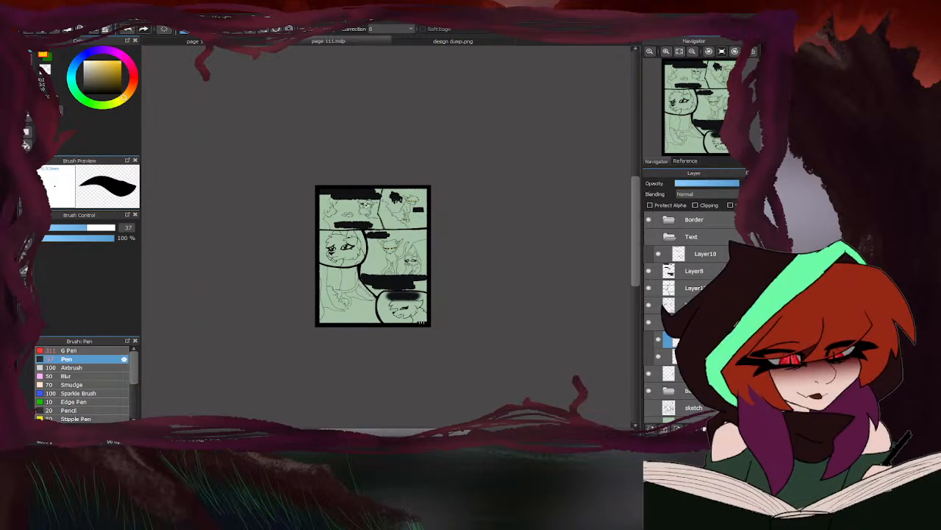
- Switch to design dump.png and pick the brown and the pale yellow eye colours from the Brindlefur palette
click(402, 42)
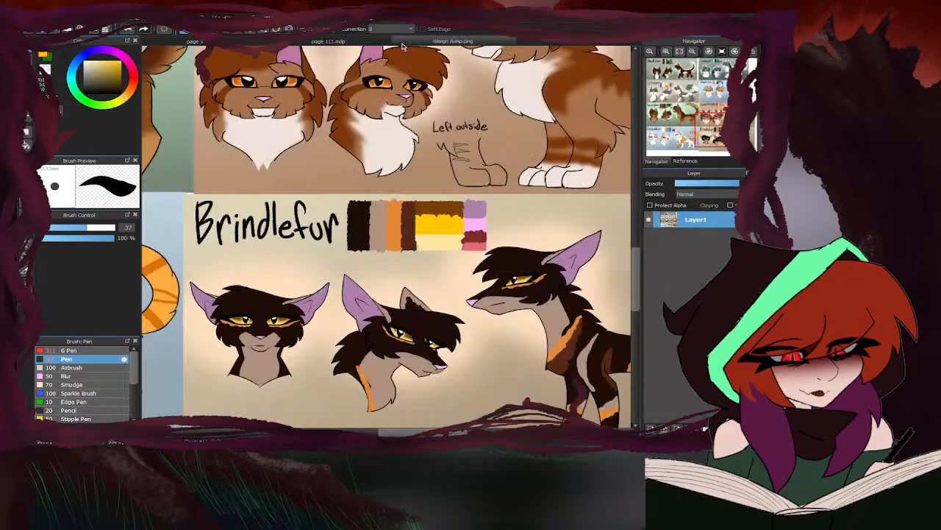
scroll(407, 214, down, 3)
scroll(413, 236, up, 4)
alt+click(420, 194)
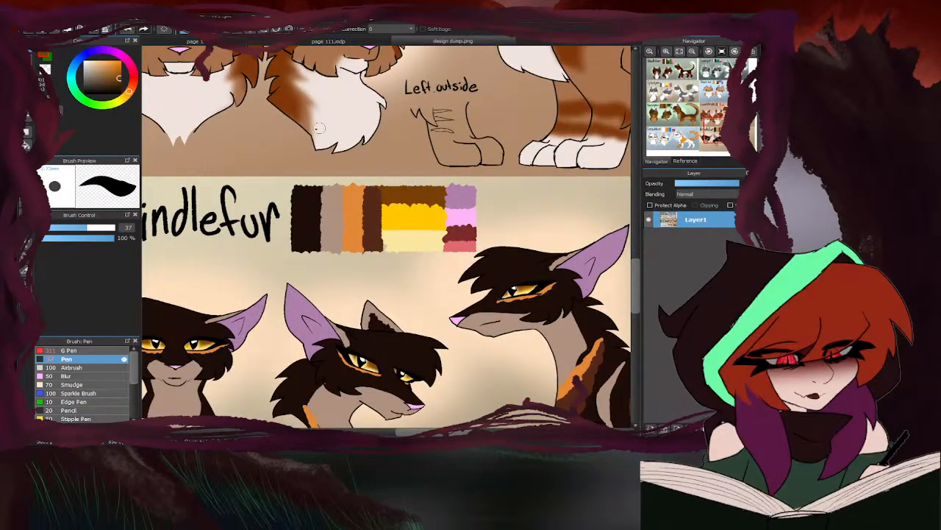
alt+click(429, 214)
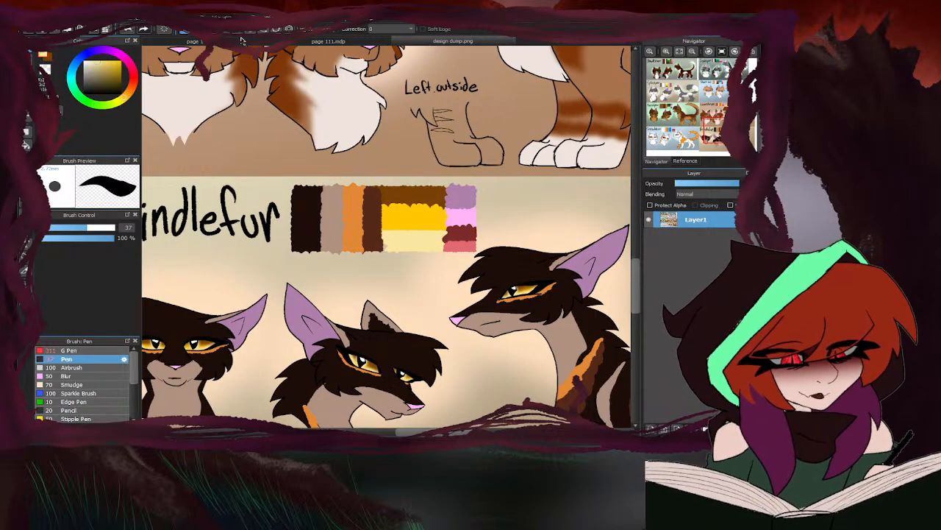
- Switch to page 110 and add a clipping layer above the yellow eye layer in the character colour folder
click(242, 40)
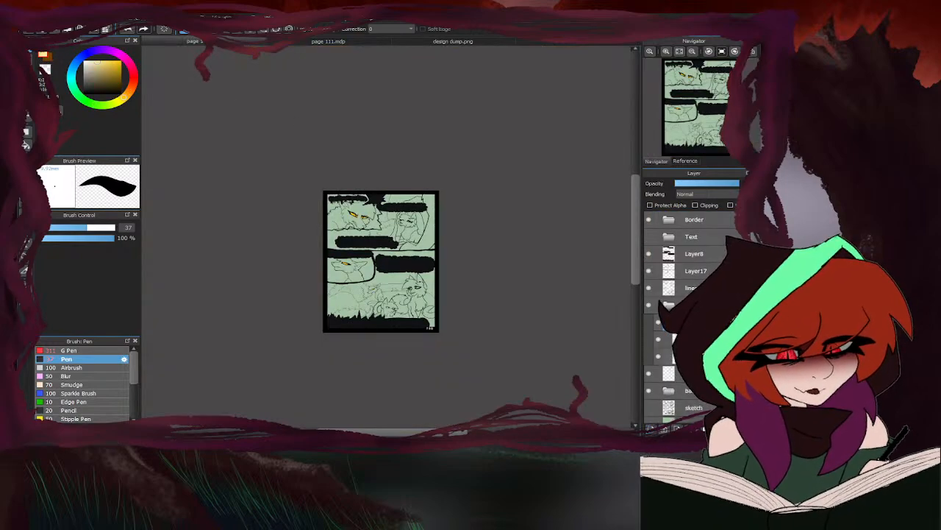
click(695, 206)
scroll(360, 213, up, 5)
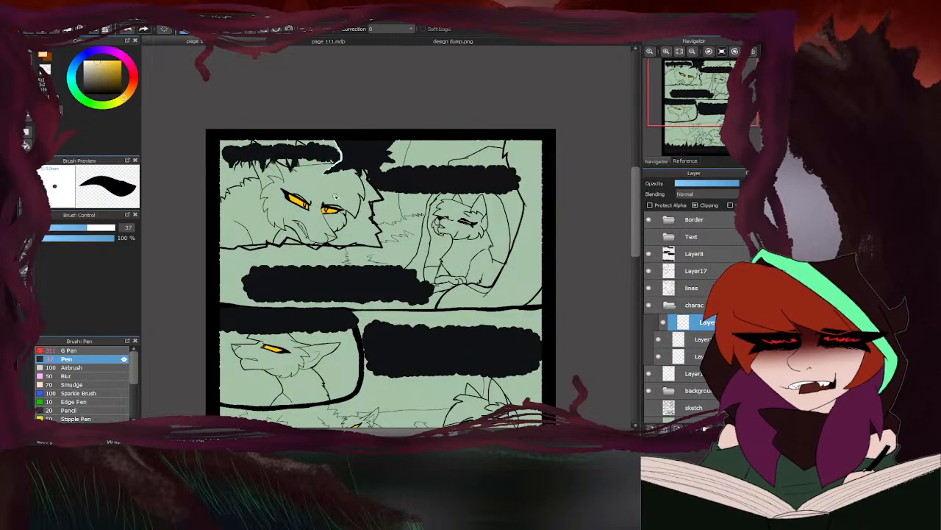
- Shade the upper part of both of the snarling cat's eyes with the brown on the clipping layer
click(48, 59)
scroll(305, 202, up, 6)
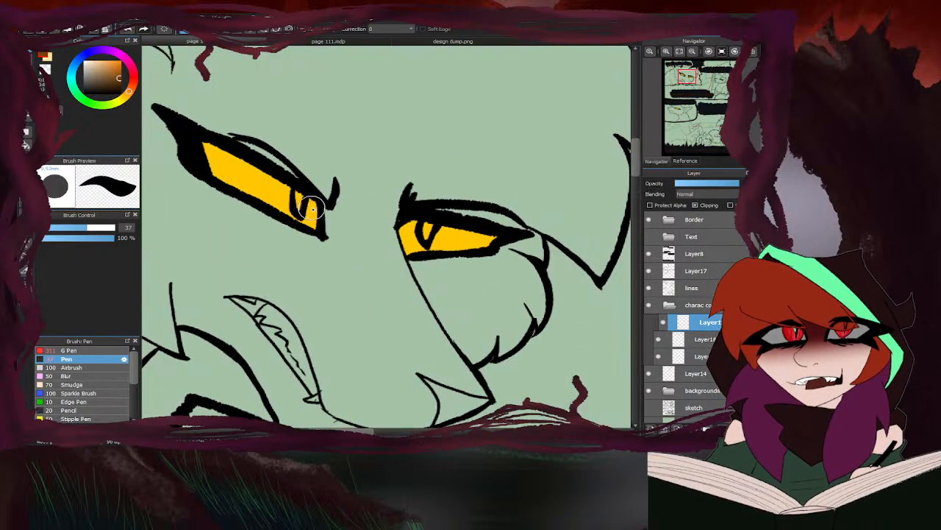
drag(322, 207, 169, 120)
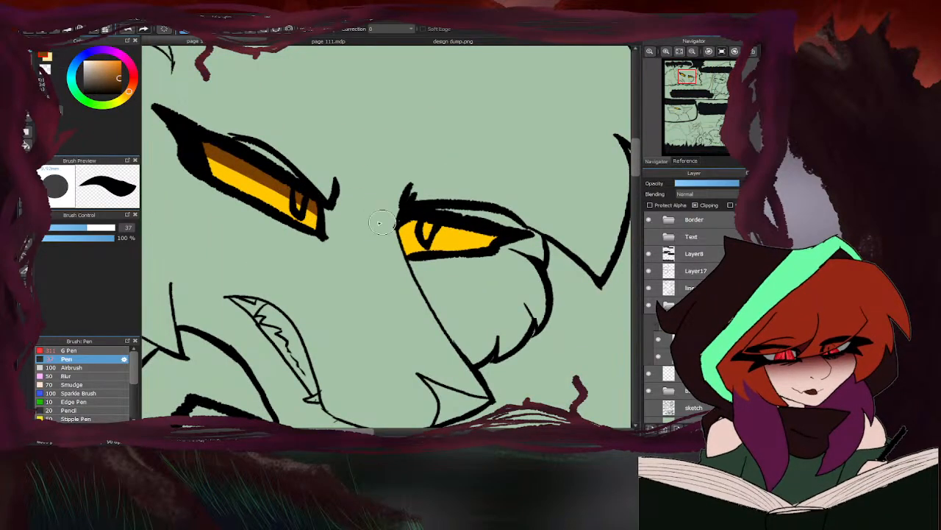
drag(397, 225, 535, 250)
- Swap to the pale yellow and paint highlights in both of the snarling cat's irises
click(46, 64)
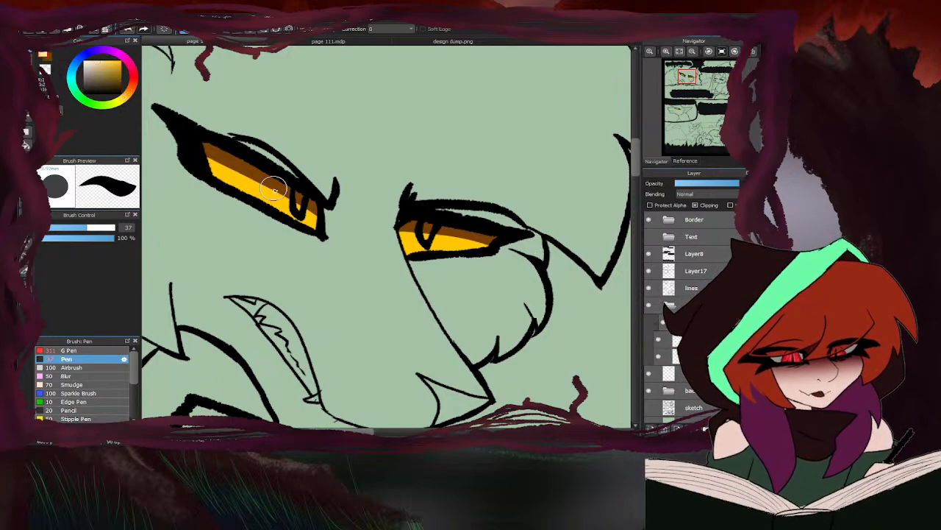
mouse_move(290, 187)
mouse_down()
mouse_move(316, 225)
mouse_move(215, 173)
mouse_up()
mouse_move(428, 240)
mouse_down()
mouse_move(416, 234)
mouse_move(430, 251)
mouse_move(420, 254)
mouse_move(473, 252)
mouse_up()
scroll(479, 247, down, 4)
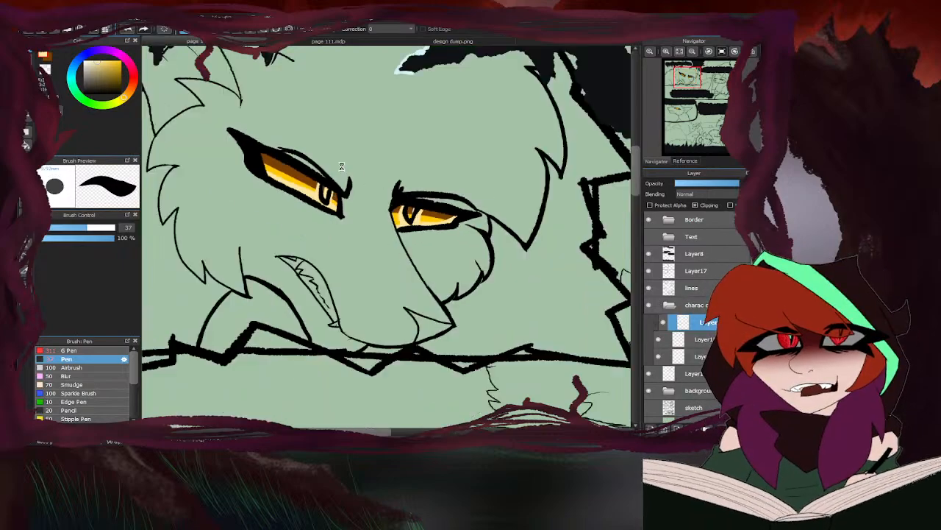
scroll(349, 210, up, 1)
scroll(326, 245, down, 4)
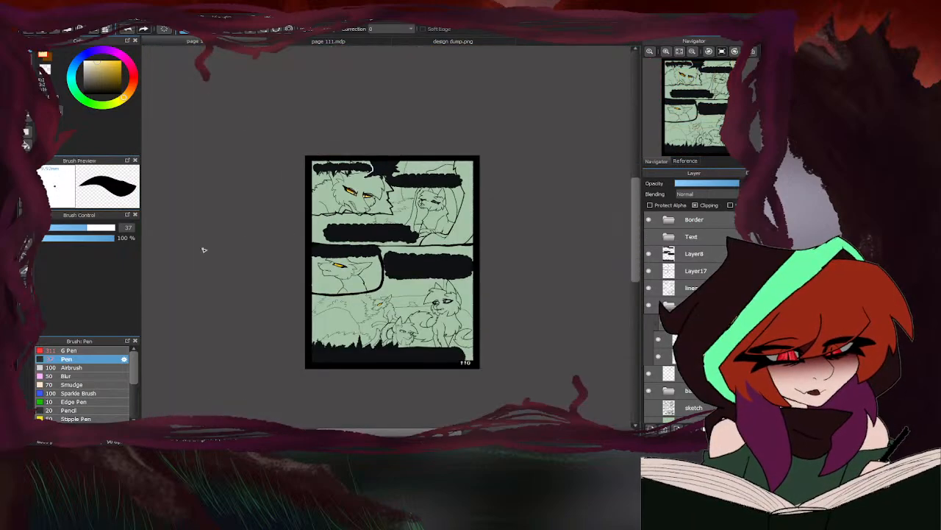
- Shade the eye of the cat in page 110's middle panel with the brown, then add pale yellow highlights
click(50, 58)
scroll(331, 262, up, 6)
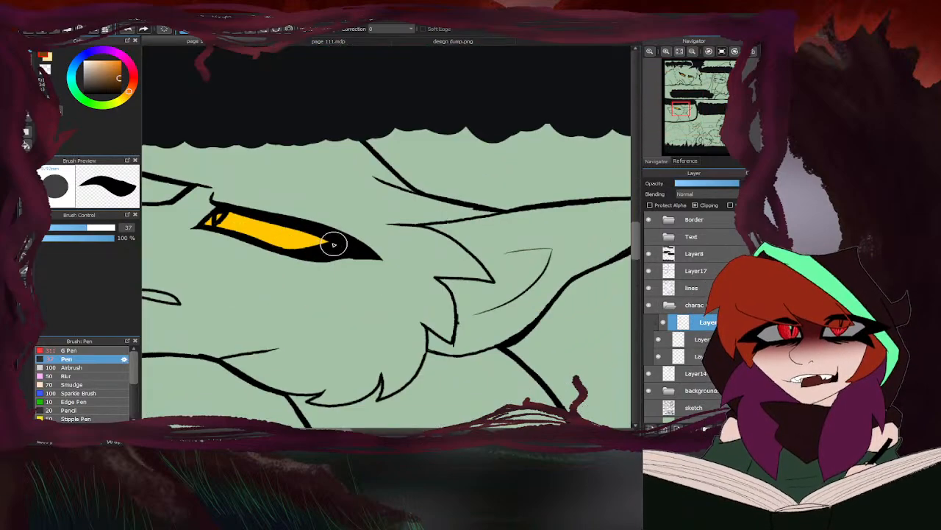
mouse_move(333, 243)
mouse_down()
mouse_move(203, 200)
mouse_move(220, 228)
mouse_move(251, 217)
mouse_move(244, 237)
mouse_move(254, 245)
mouse_move(384, 273)
mouse_move(445, 273)
mouse_up()
click(50, 59)
scroll(212, 212, up, 3)
scroll(336, 212, down, 8)
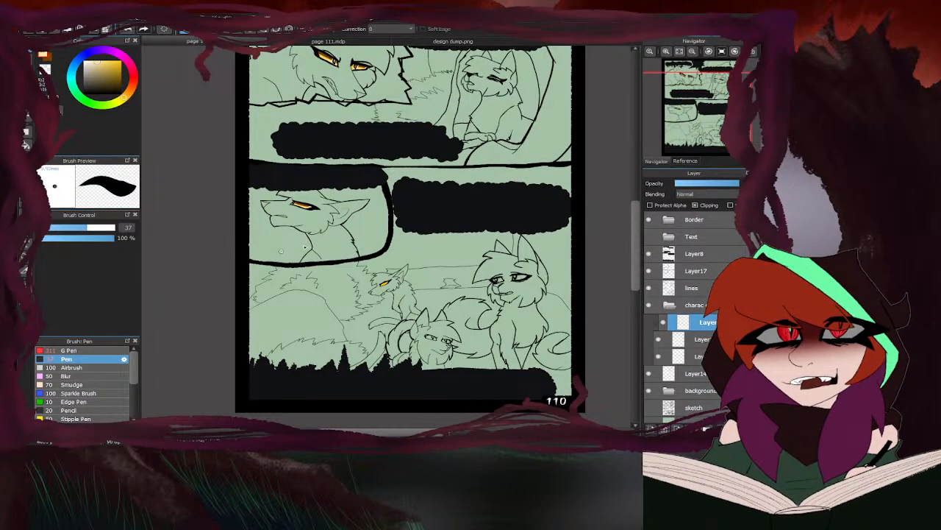
- Blend the eye shading in the middle panel and in both of the snarling cat's eyes using the Blur brush at size 102
click(66, 376)
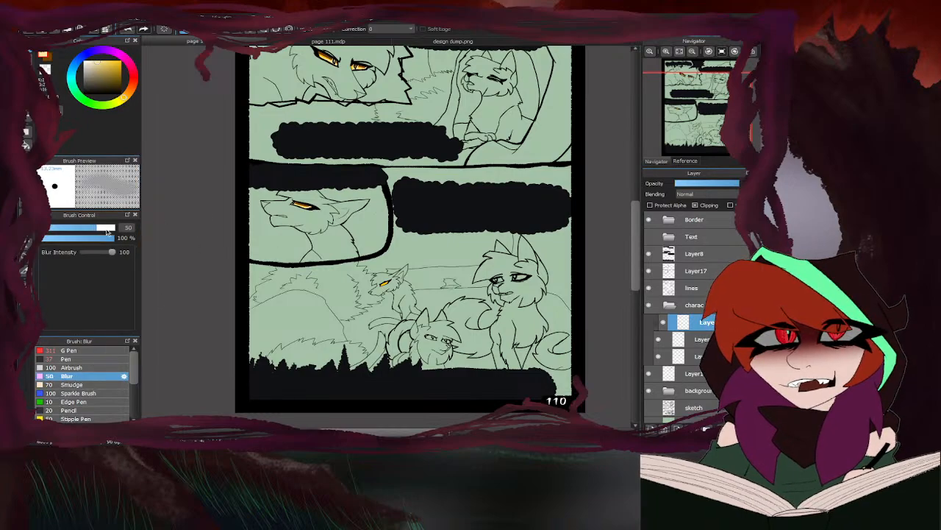
drag(87, 228, 110, 228)
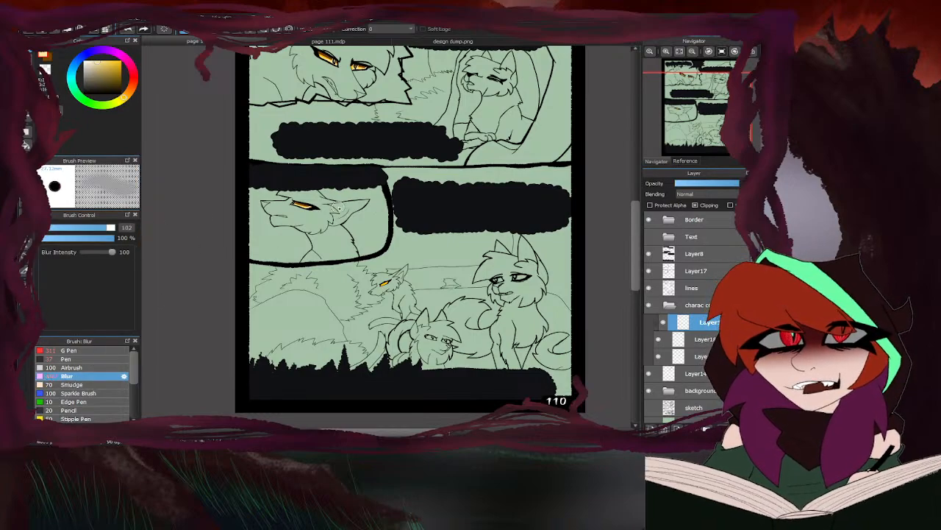
scroll(338, 204, up, 10)
drag(269, 180, 431, 199)
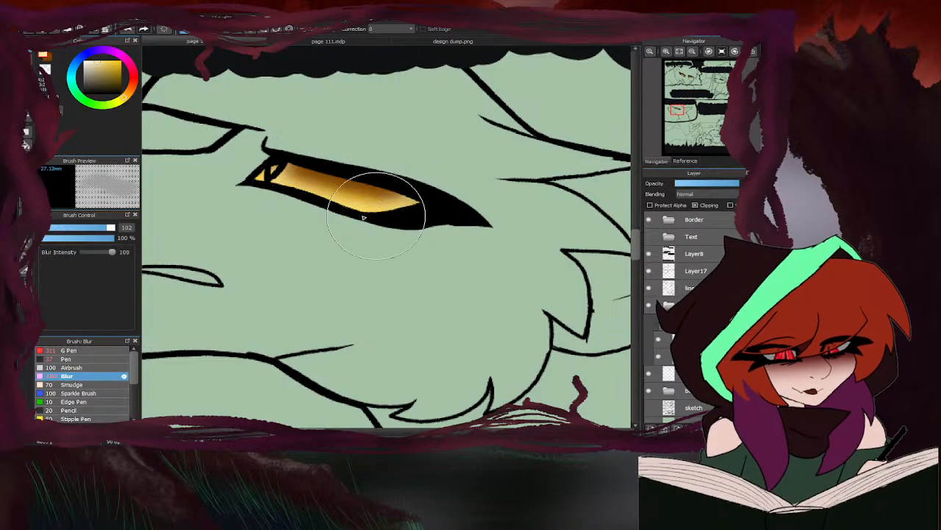
scroll(431, 200, down, 10)
scroll(330, 171, up, 10)
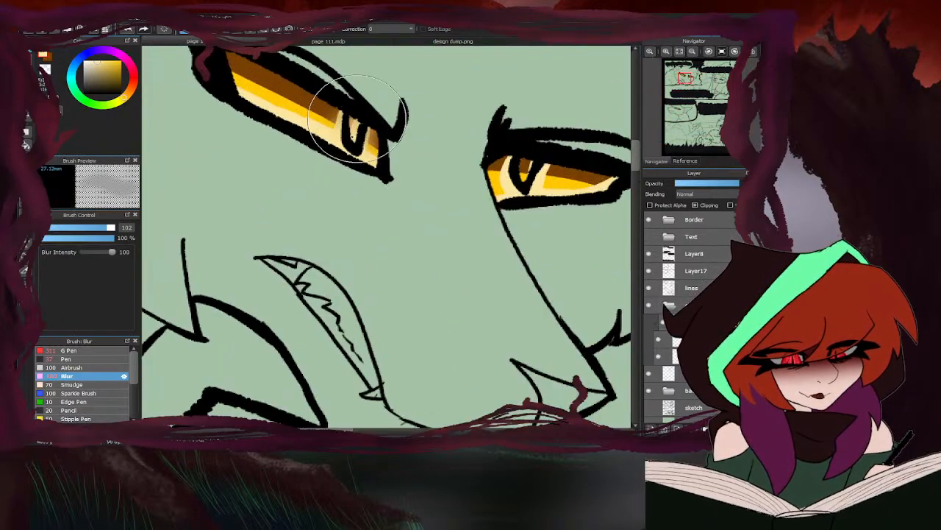
scroll(203, 73, down, 5)
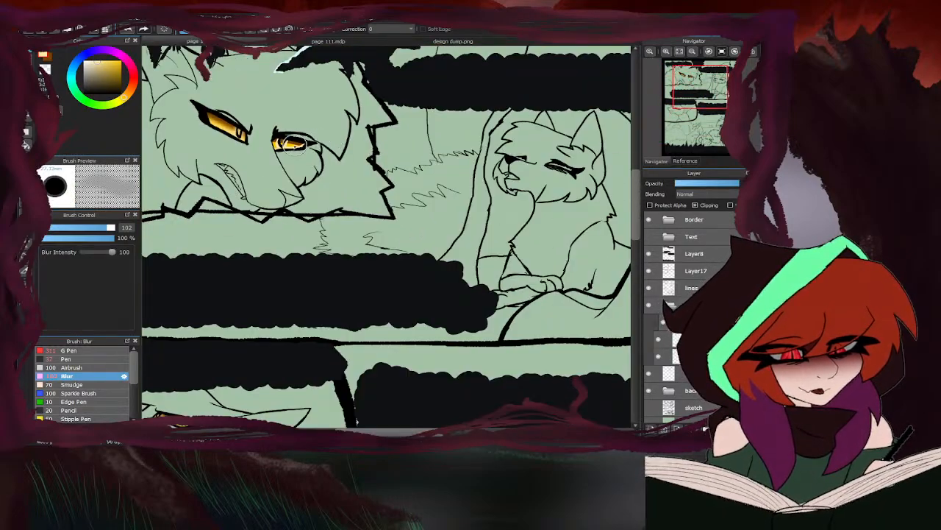
scroll(268, 140, up, 5)
scroll(268, 140, down, 8)
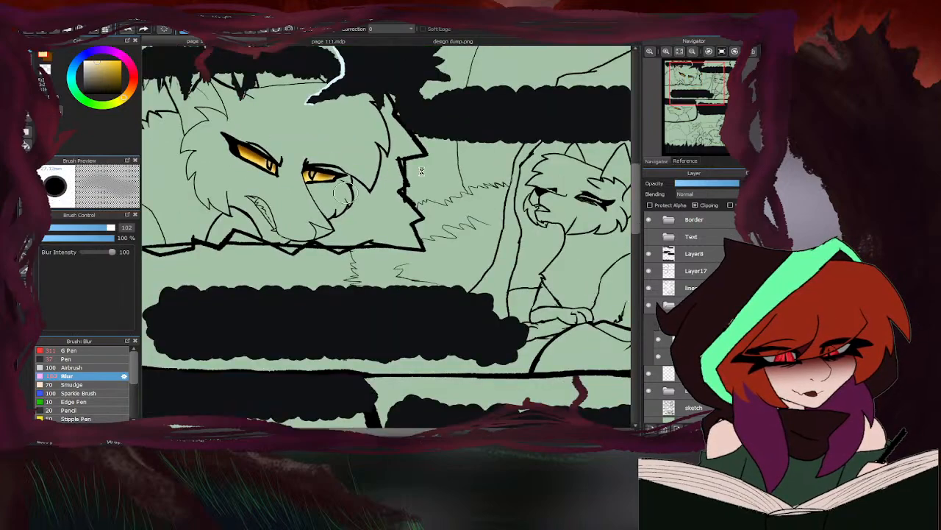
- Switch to page 111, choose the Airbrush with the brown, and add a clipping layer above the yellow eye layer
click(373, 42)
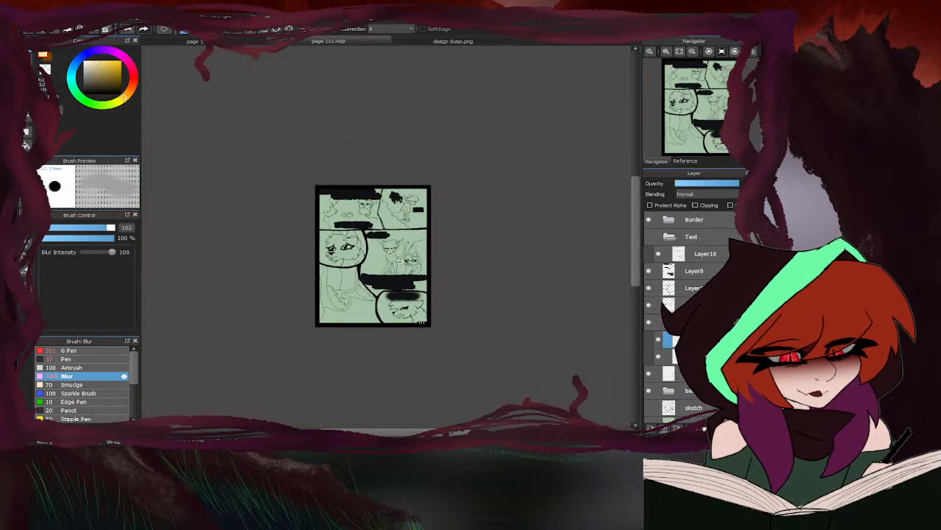
scroll(401, 259, up, 8)
click(69, 367)
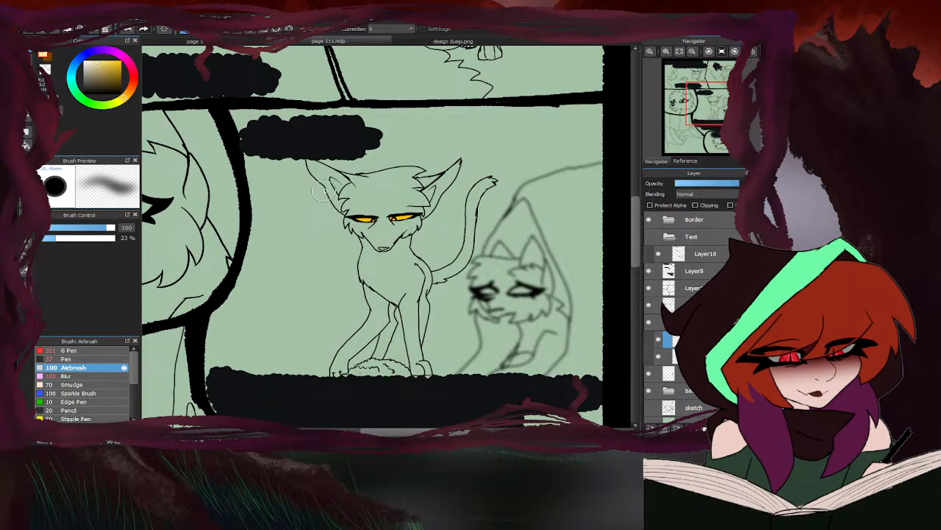
click(50, 62)
scroll(368, 222, up, 3)
mouse_move(368, 214)
mouse_down()
mouse_move(331, 206)
mouse_move(293, 219)
mouse_up()
key(ctrl+z)
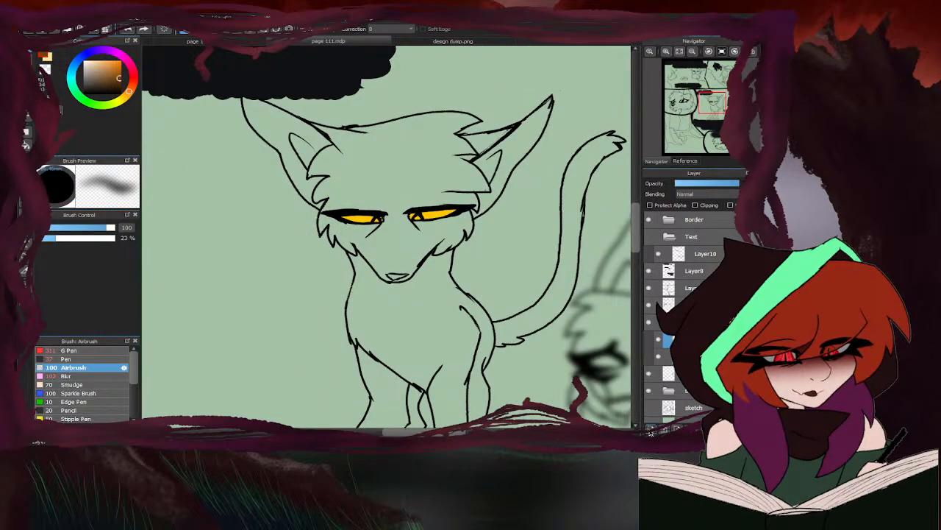
click(695, 205)
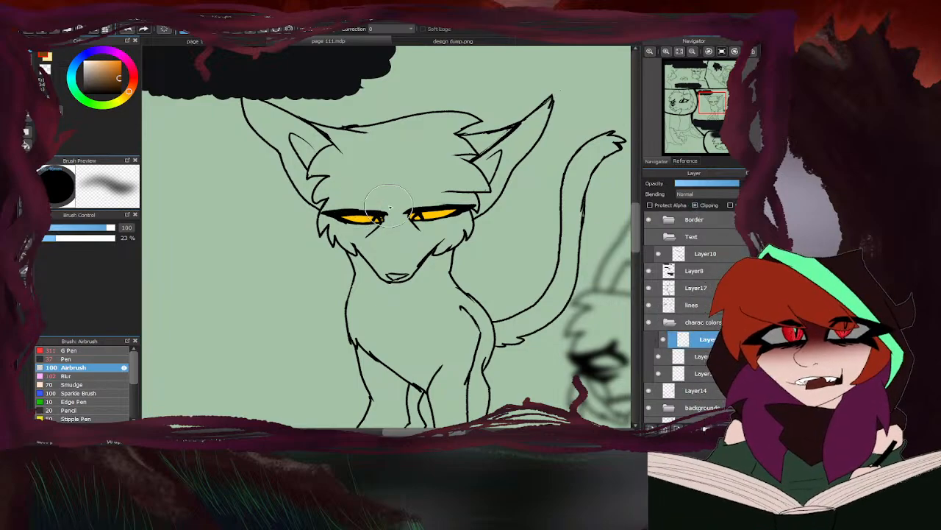
- Airbrush brown shading and pale yellow highlights onto both eyes of the sitting yellow-eyed cat in page 111's middle panel
drag(375, 213, 340, 213)
mouse_move(417, 196)
mouse_down()
mouse_move(428, 189)
mouse_move(443, 196)
mouse_move(426, 195)
mouse_move(425, 228)
mouse_up()
click(49, 60)
drag(352, 230, 378, 231)
key(ctrl+0)
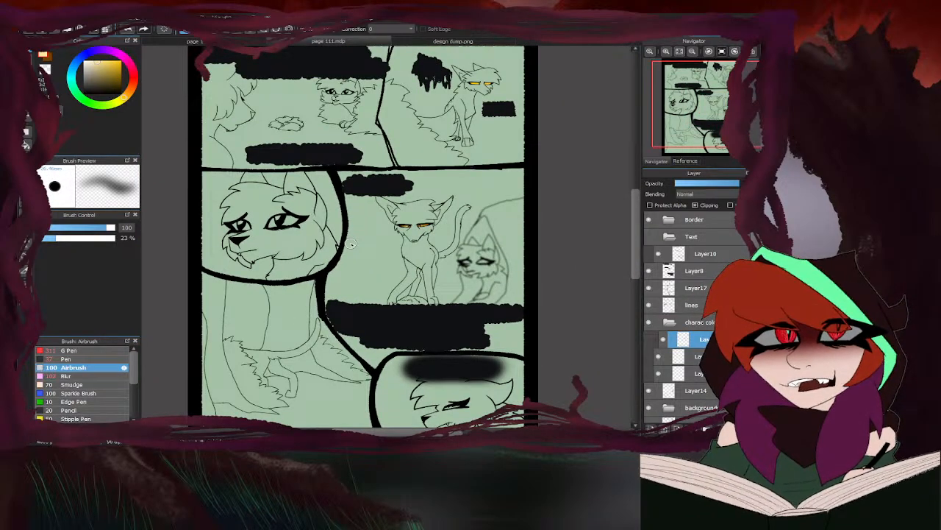
scroll(425, 233, up, 4)
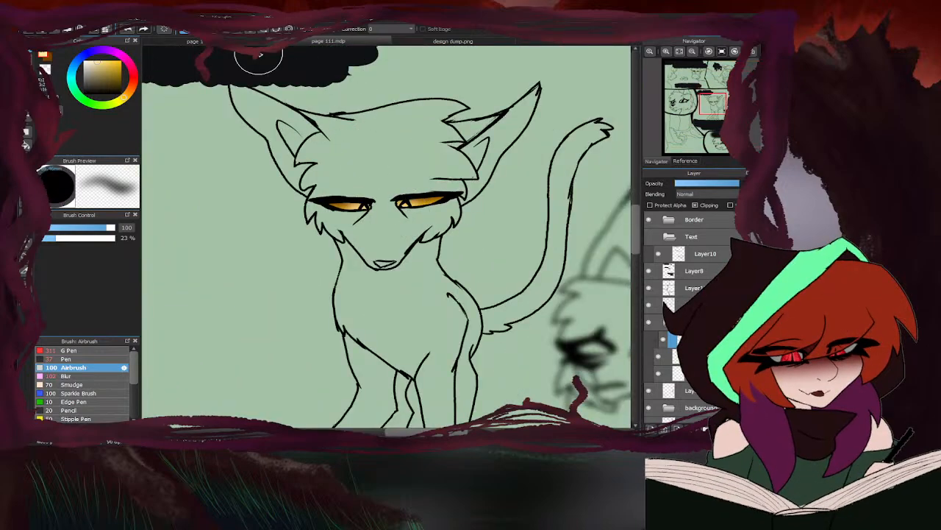
- Select the base eye colour layer on page 110 and pick the medium green from the Hawkstar palette in design dump.png
scroll(394, 194, down, 5)
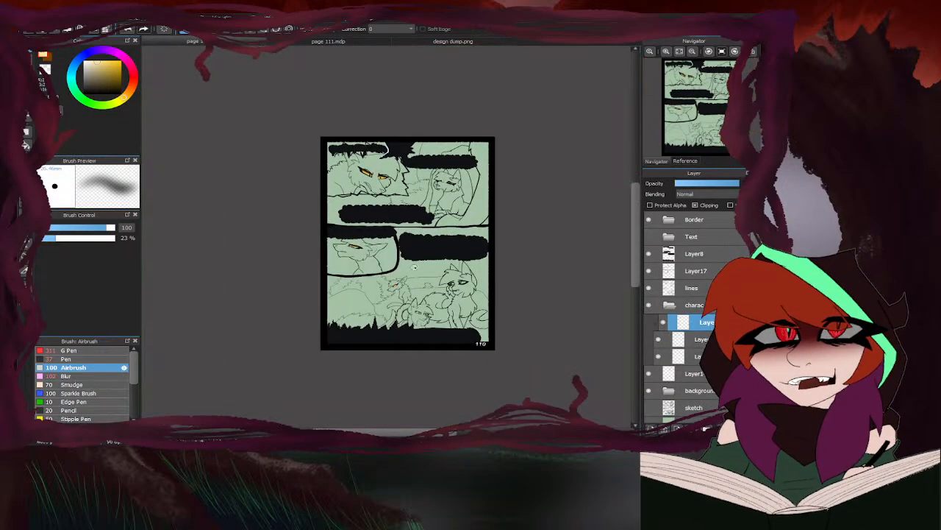
scroll(389, 258, up, 1)
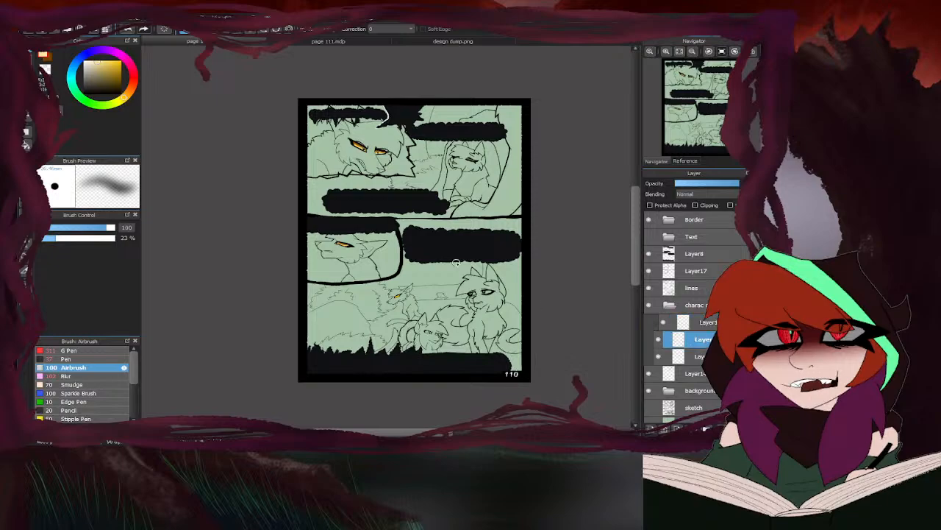
click(351, 44)
drag(381, 68, 403, 61)
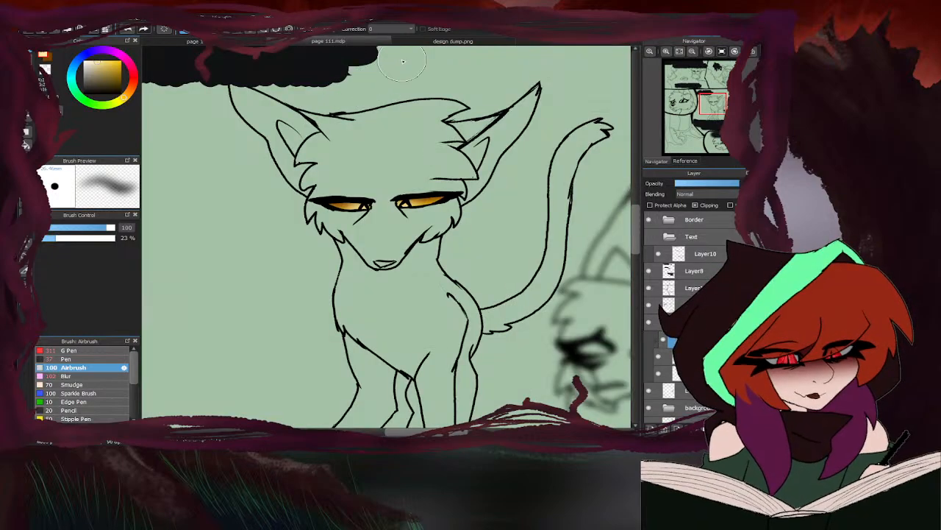
click(403, 44)
scroll(457, 270, down, 5)
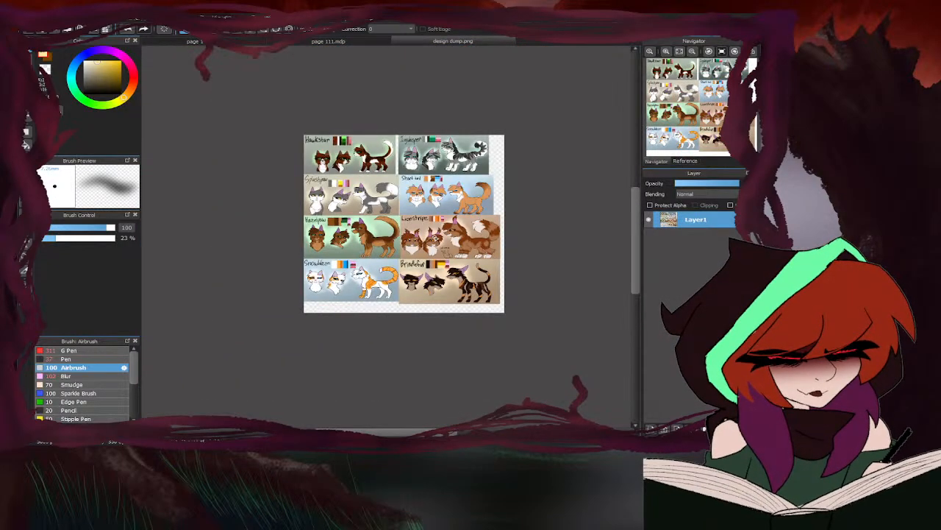
scroll(363, 150, up, 3)
scroll(321, 156, up, 2)
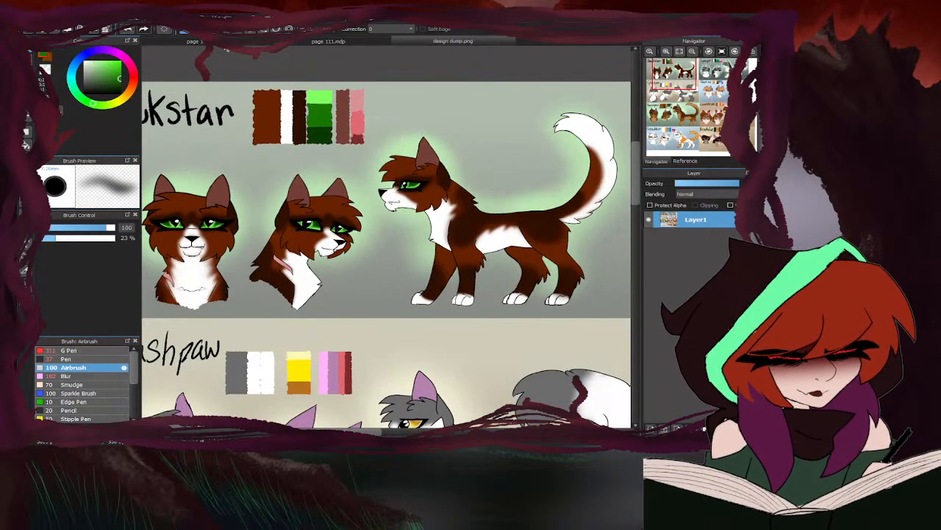
- Return to page 110 and paint Hawkstar's eyes with the medium green using the Pen
click(328, 41)
click(73, 358)
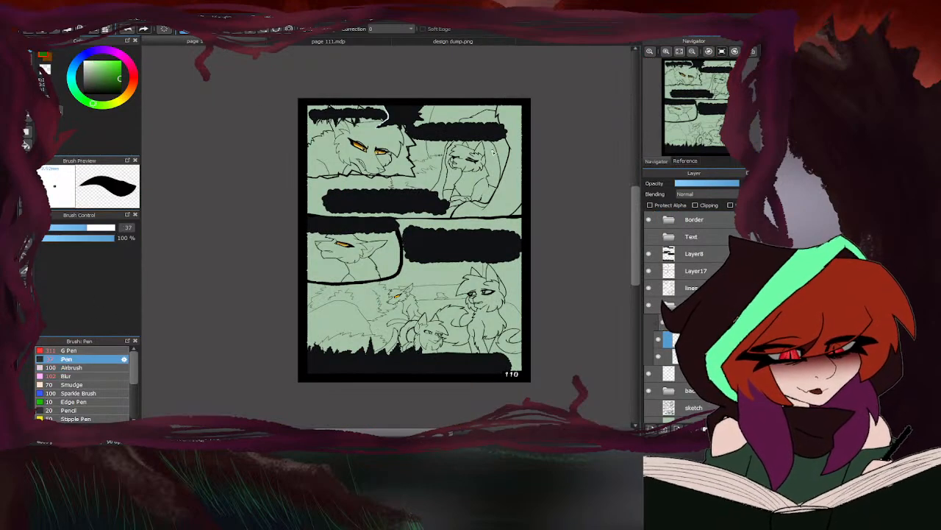
scroll(376, 154, up, 6)
drag(361, 166, 343, 164)
mouse_move(457, 184)
mouse_down()
mouse_move(505, 199)
mouse_move(436, 181)
mouse_up()
scroll(444, 142, down, 8)
scroll(404, 219, up, 2)
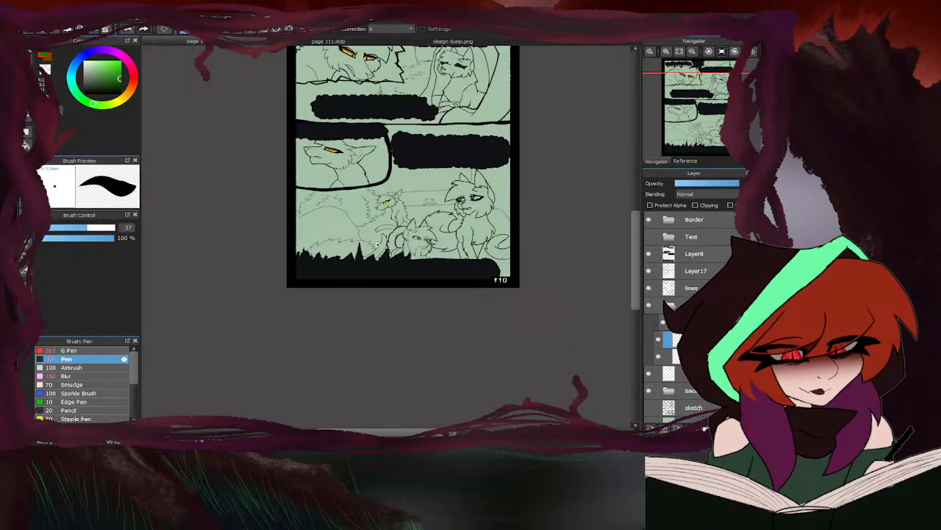
- On page 111, fill both eyes of the large close-up face with the green on the base eye layer using the Pen at size 85
click(368, 44)
scroll(328, 192, down, 5)
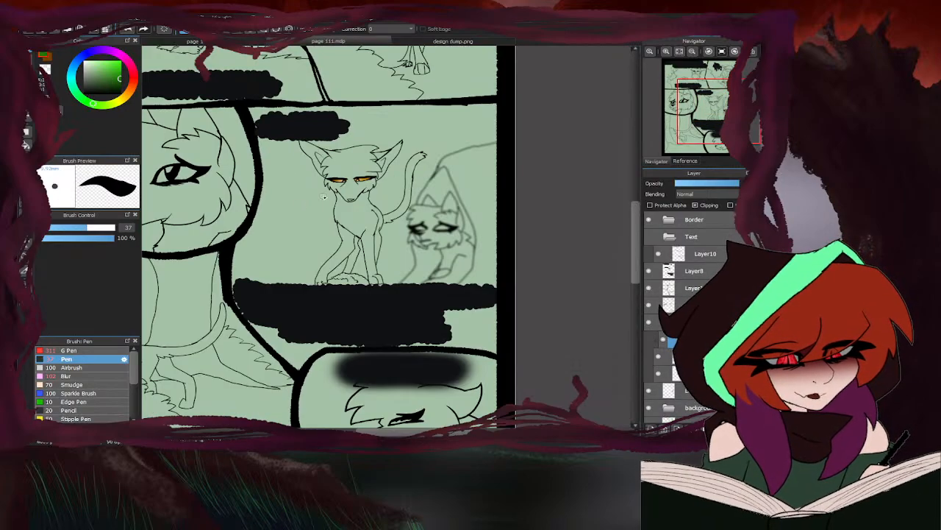
scroll(296, 200, up, 4)
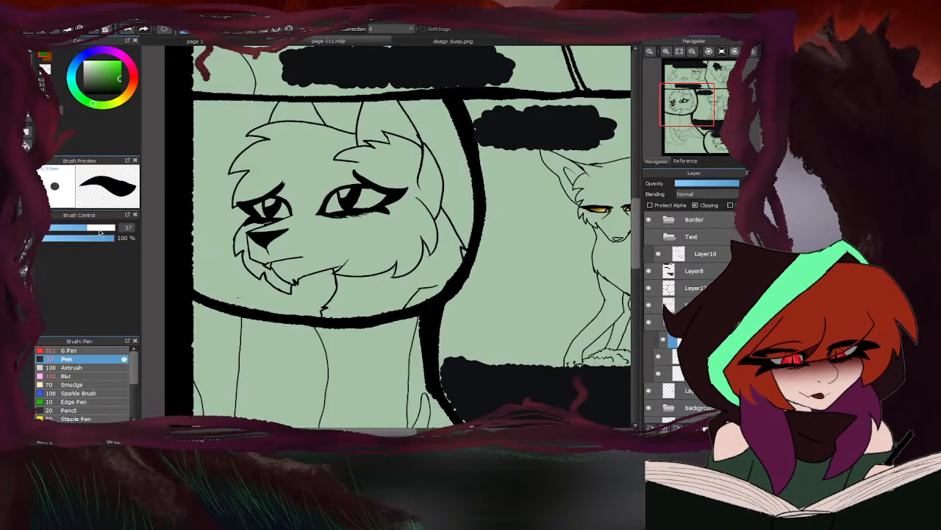
drag(99, 231, 127, 228)
scroll(287, 204, up, 2)
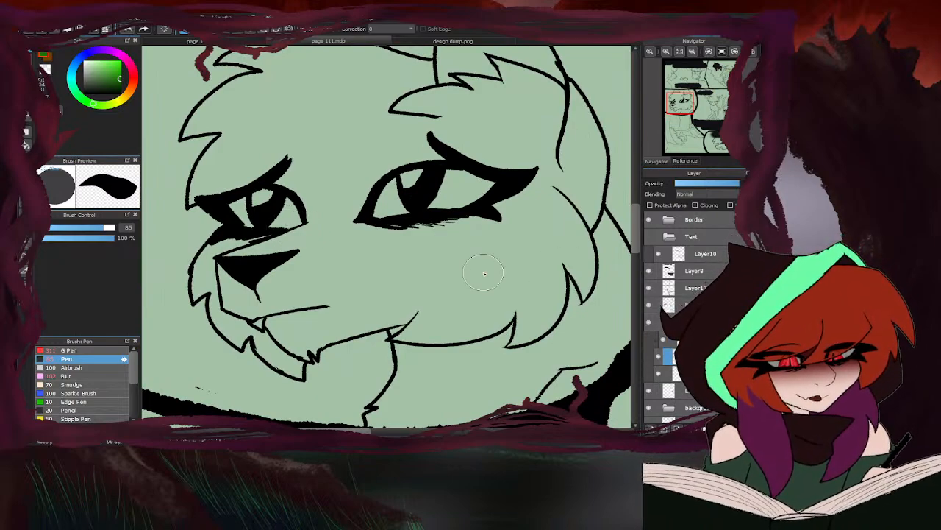
mouse_move(298, 224)
mouse_down()
mouse_move(278, 209)
mouse_move(286, 203)
mouse_move(242, 206)
mouse_move(278, 220)
mouse_up()
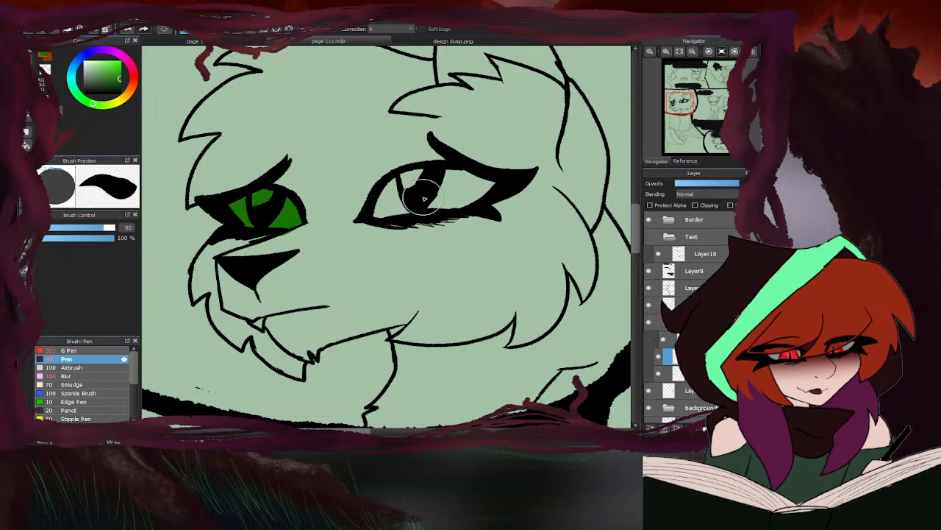
mouse_move(395, 208)
mouse_down()
mouse_move(410, 192)
mouse_move(388, 201)
mouse_move(447, 174)
mouse_move(487, 184)
mouse_move(456, 201)
mouse_move(465, 190)
mouse_up()
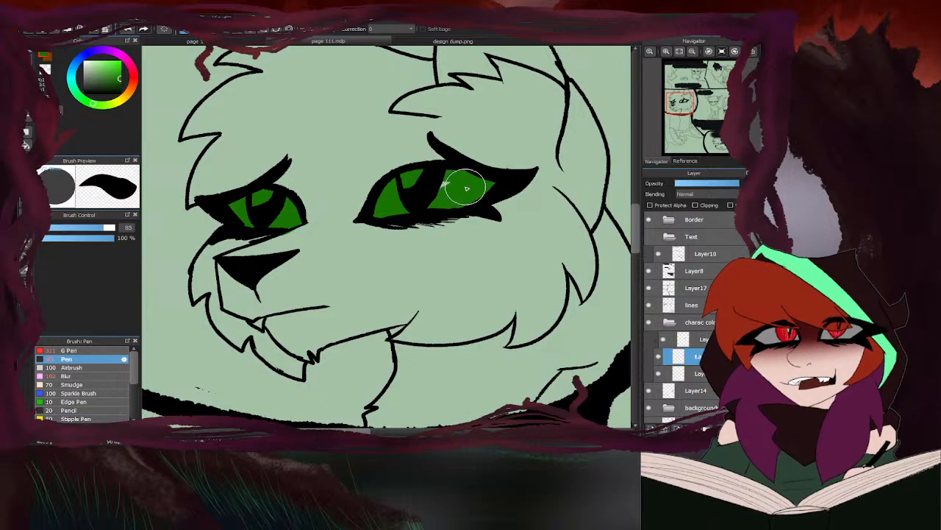
- Fill the narrowed eye of the cat in page 111's bottom panel with the same green
scroll(394, 180, down, 4)
scroll(383, 177, down, 3)
scroll(377, 254, up, 6)
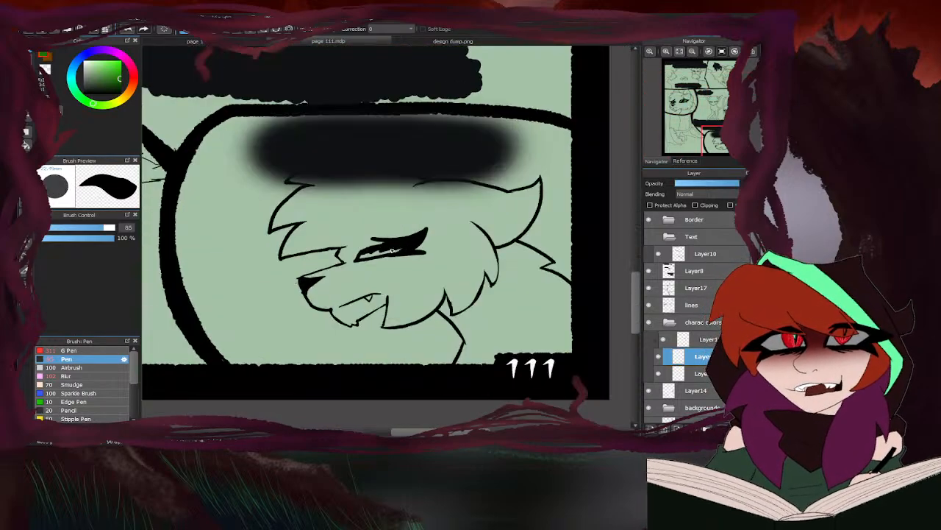
mouse_move(378, 257)
mouse_down()
mouse_move(411, 247)
mouse_move(353, 256)
mouse_up()
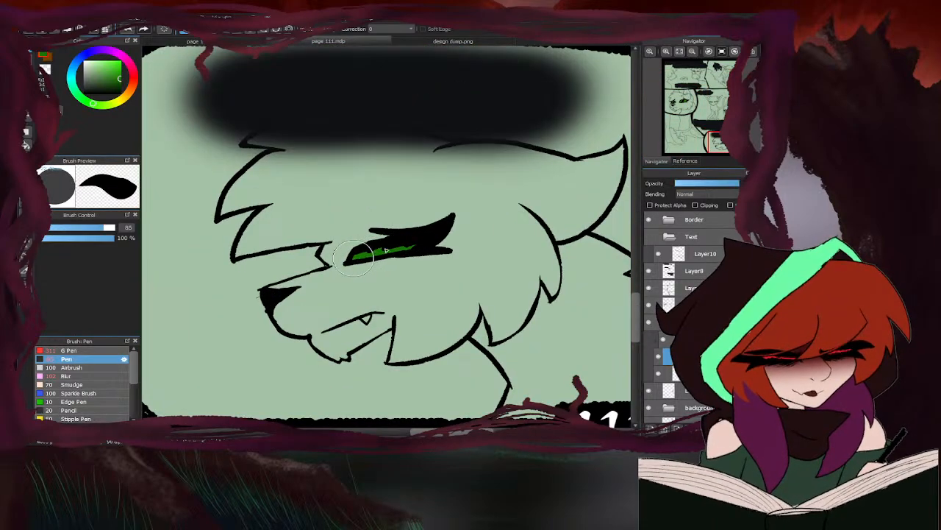
scroll(359, 255, down, 4)
scroll(359, 255, up, 6)
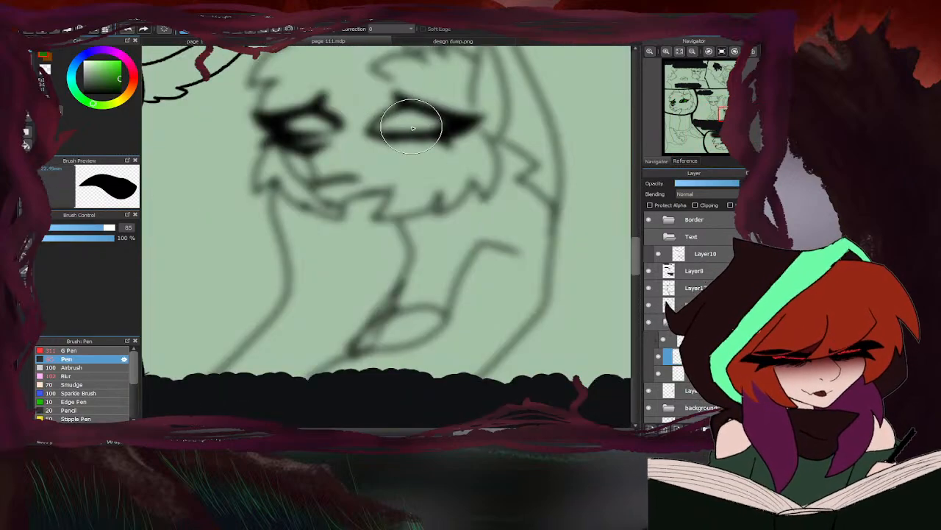
scroll(429, 208, down, 8)
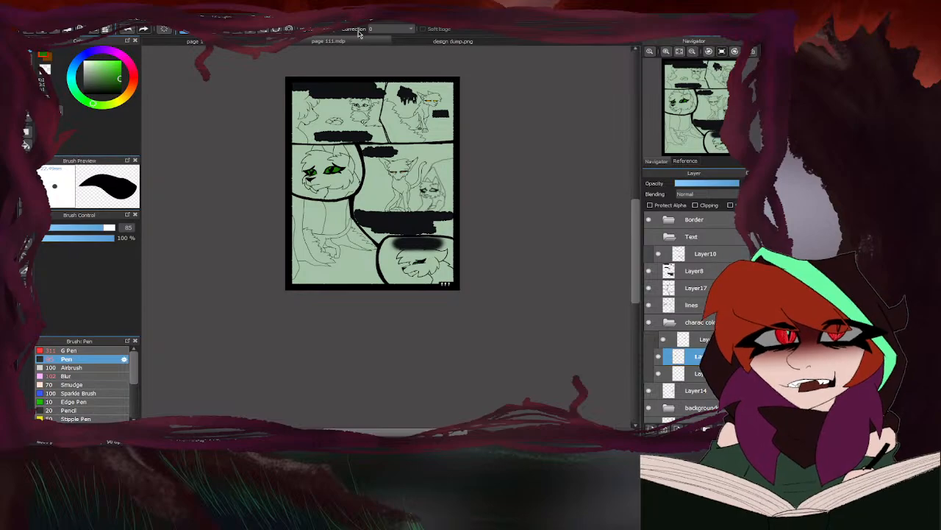
- Switch to design dump.png and pick the dark green and the light green from the Hawkstar palette
click(403, 42)
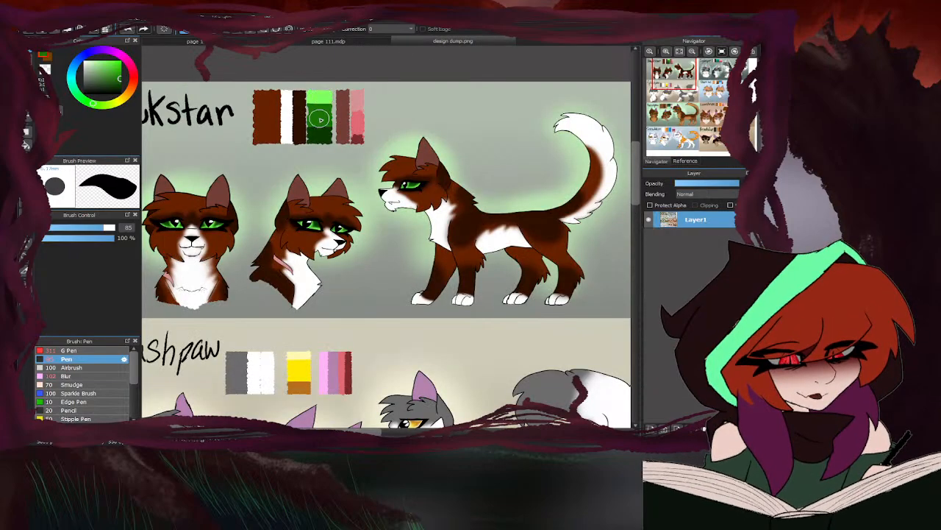
click(47, 58)
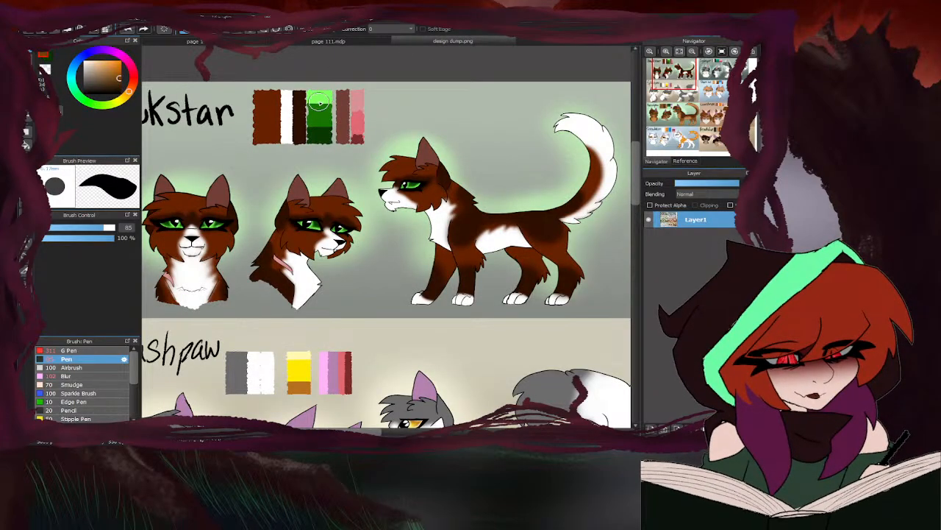
right_click(319, 103)
- Return to page 111 and shade both eyes of the large close-up face with the dark green using the Airbrush at size 100
click(320, 42)
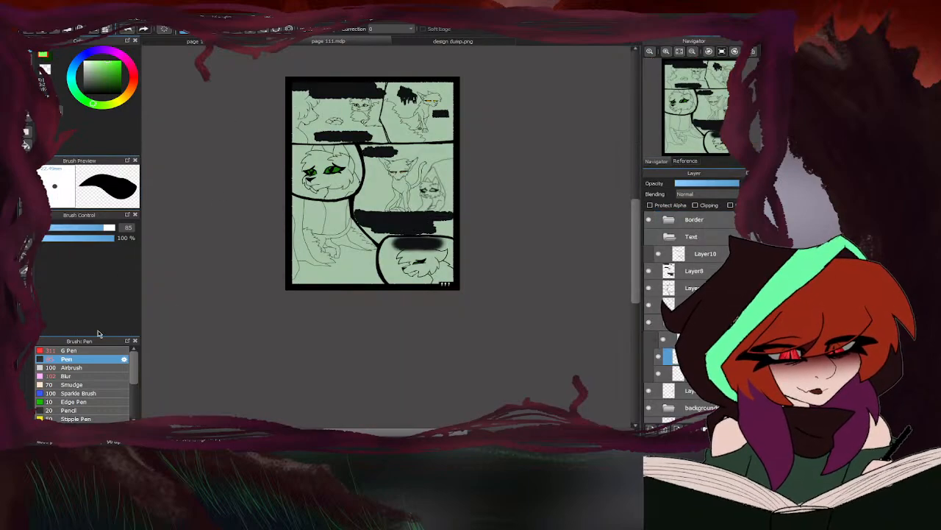
click(72, 367)
scroll(336, 174, up, 5)
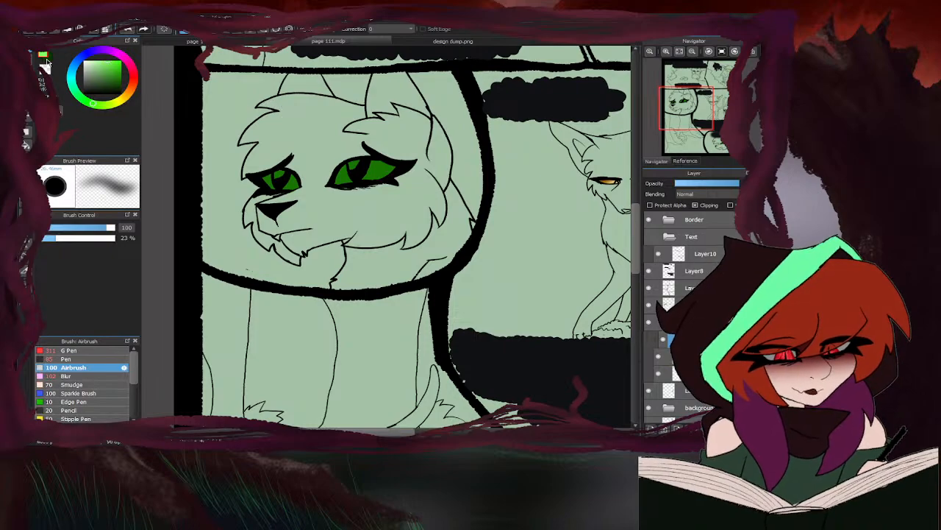
mouse_move(402, 166)
mouse_down()
mouse_move(367, 158)
mouse_move(338, 171)
mouse_up()
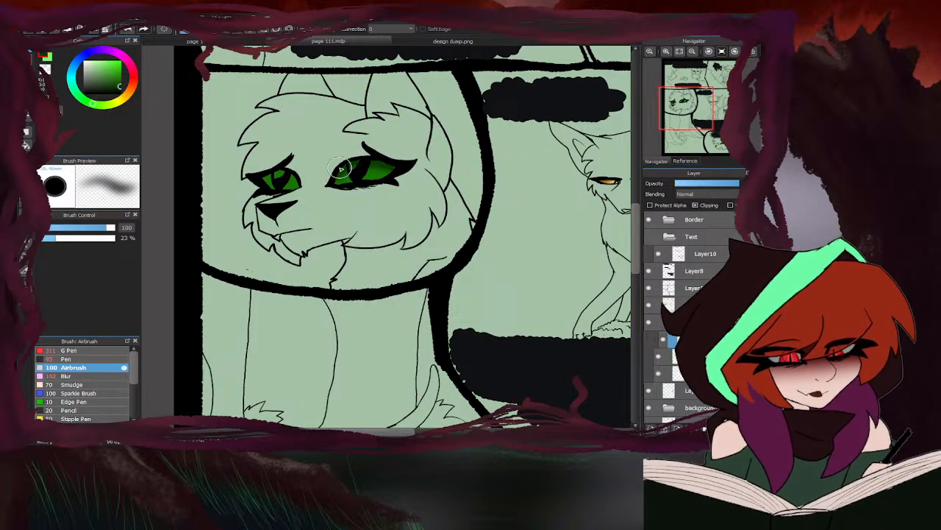
mouse_move(269, 174)
mouse_down()
mouse_move(312, 181)
mouse_move(280, 175)
mouse_up()
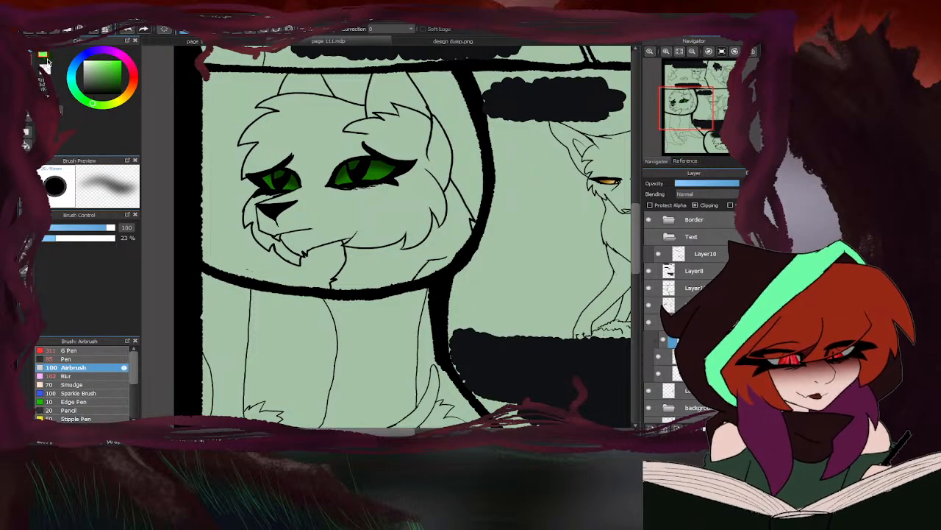
- Airbrush the light green as highlights in the lower parts of both eyes of page 111's large close-up face
scroll(346, 158, up, 2)
mouse_move(380, 177)
mouse_down()
mouse_move(385, 204)
mouse_move(390, 178)
mouse_move(407, 211)
mouse_move(383, 208)
mouse_move(456, 176)
mouse_up()
mouse_move(239, 208)
mouse_down()
mouse_move(259, 219)
mouse_move(200, 221)
mouse_move(180, 196)
mouse_move(205, 190)
mouse_up()
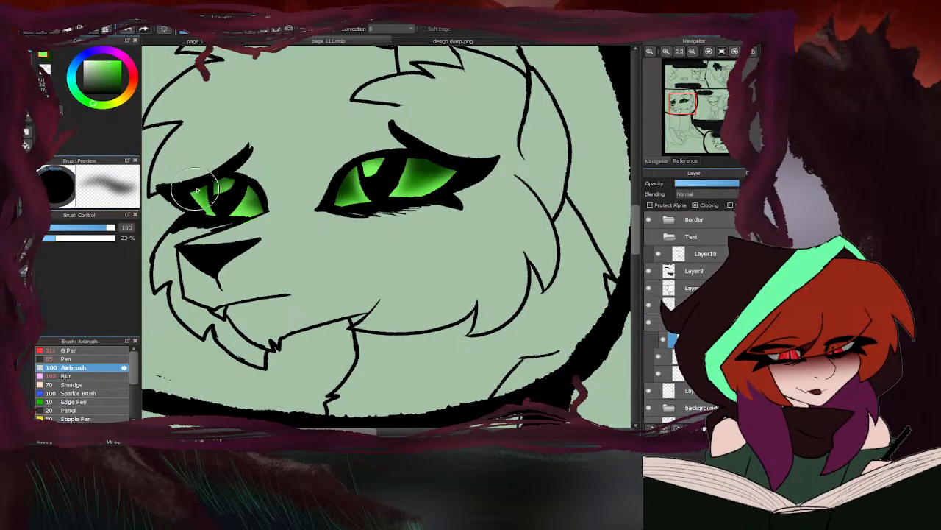
scroll(214, 185, down, 4)
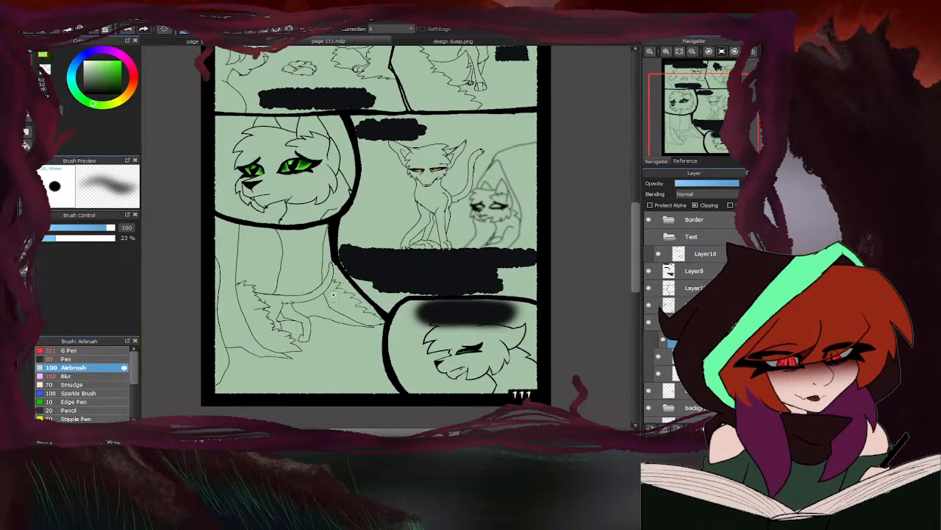
scroll(334, 295, down, 3)
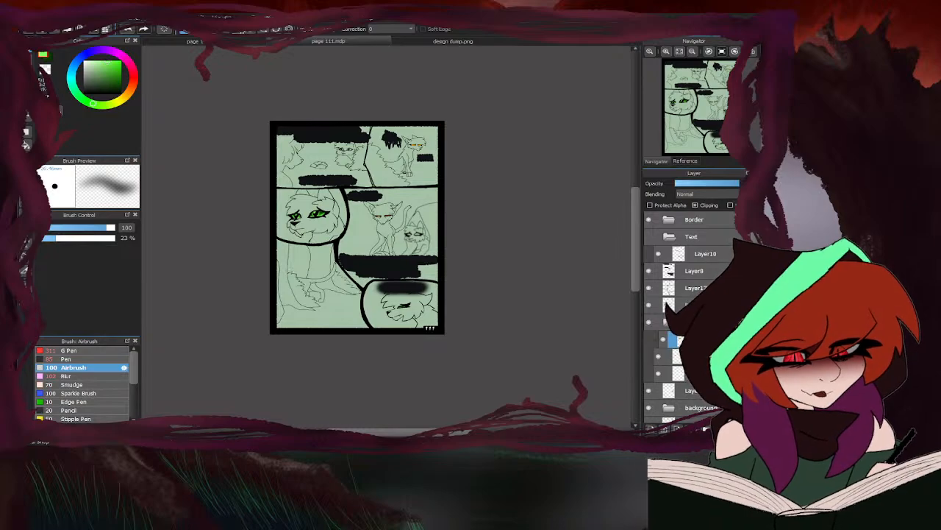
- For page 110's last panel, pick the medium green from Ivywhisper's palette and the medium blue from Short-tail's palette in design dump.png
click(249, 42)
scroll(330, 241, down, 4)
scroll(357, 200, up, 4)
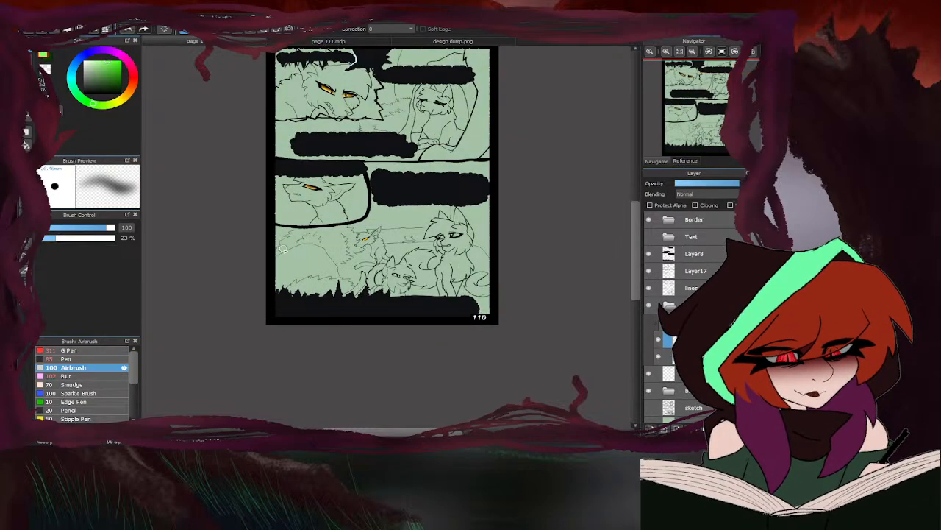
scroll(409, 290, up, 3)
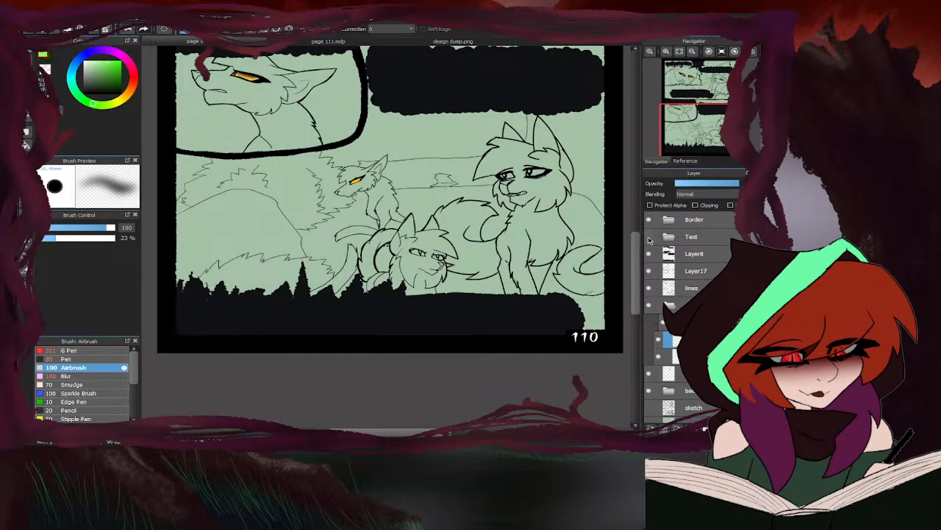
click(450, 41)
scroll(331, 220, down, 3)
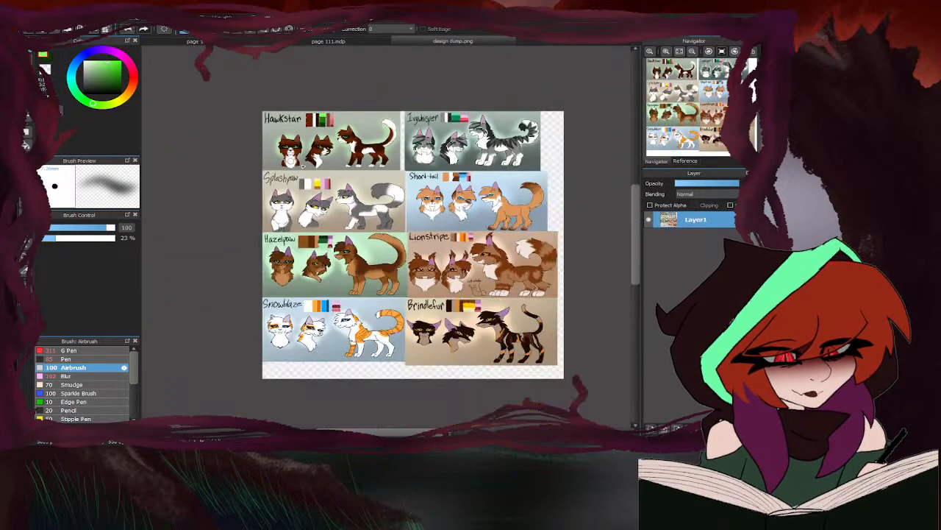
scroll(322, 214, up, 4)
right_click(393, 130)
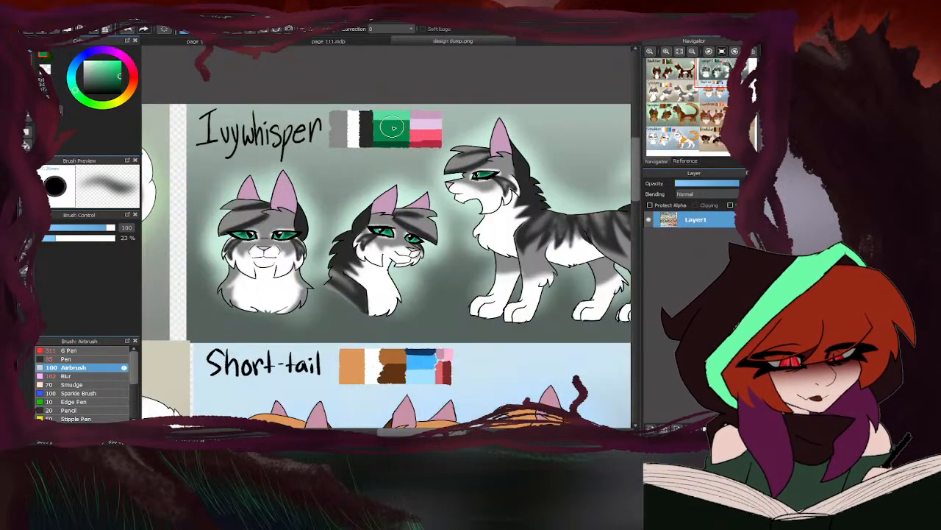
click(48, 60)
scroll(392, 110, down, 4)
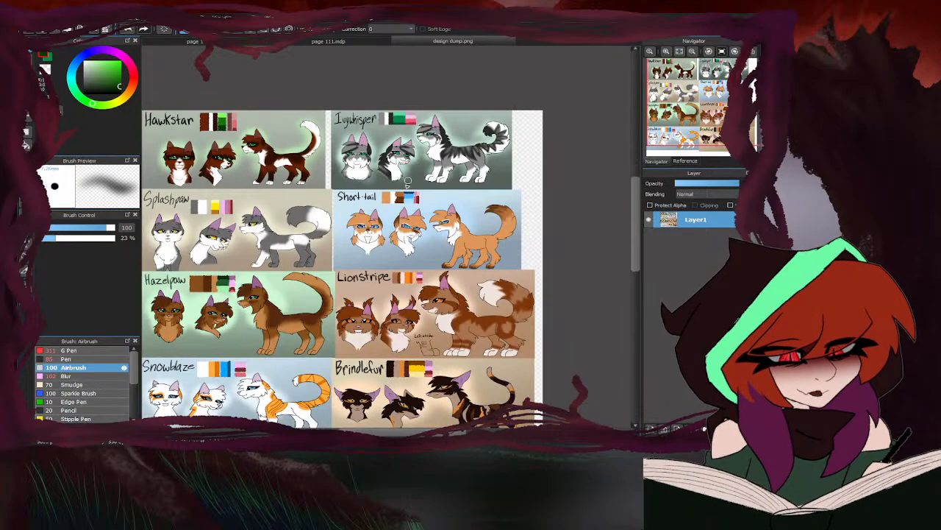
scroll(406, 210, up, 4)
right_click(418, 118)
click(249, 41)
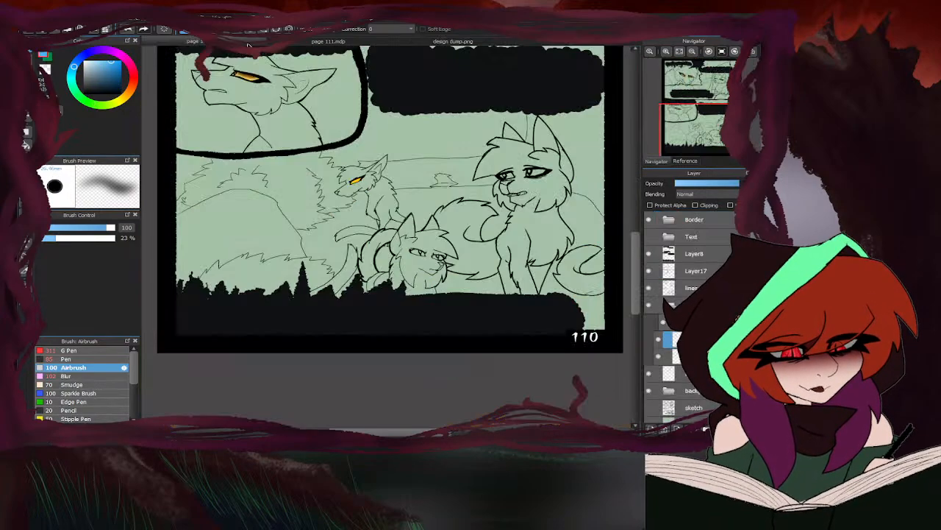
- Fill both eyes of the crouching cat in page 110's bottom panel with the medium blue using the Pen at size 85
scroll(543, 186, up, 3)
click(70, 358)
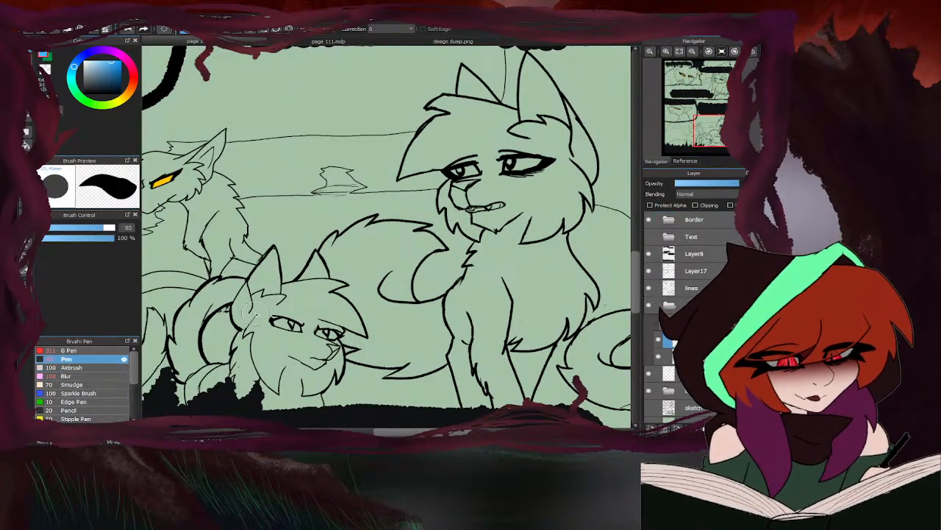
scroll(289, 328, up, 2)
mouse_move(307, 322)
mouse_down()
mouse_move(323, 333)
mouse_move(283, 309)
mouse_move(254, 313)
mouse_move(271, 313)
mouse_move(259, 318)
mouse_move(270, 328)
mouse_up()
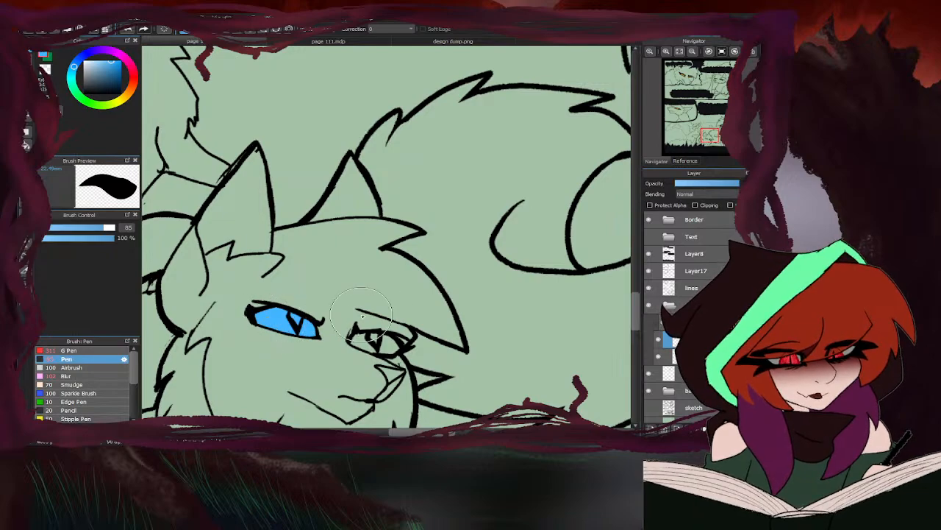
mouse_move(375, 347)
mouse_down()
mouse_move(394, 344)
mouse_move(390, 351)
mouse_move(395, 342)
mouse_move(376, 353)
mouse_move(355, 344)
mouse_up()
scroll(355, 344, down, 8)
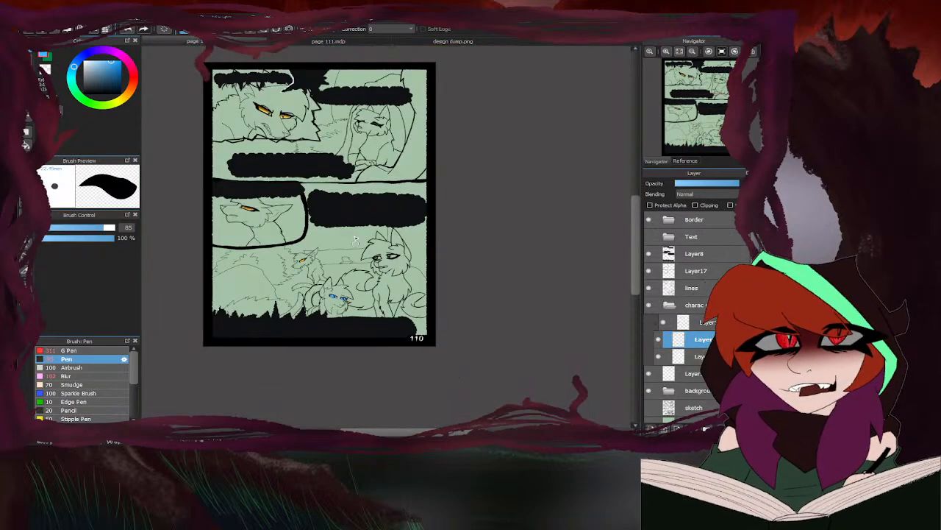
- Fill both eyes of the sitting cat in page 110's bottom panel with Ivywhisper's medium green
scroll(399, 234, up, 8)
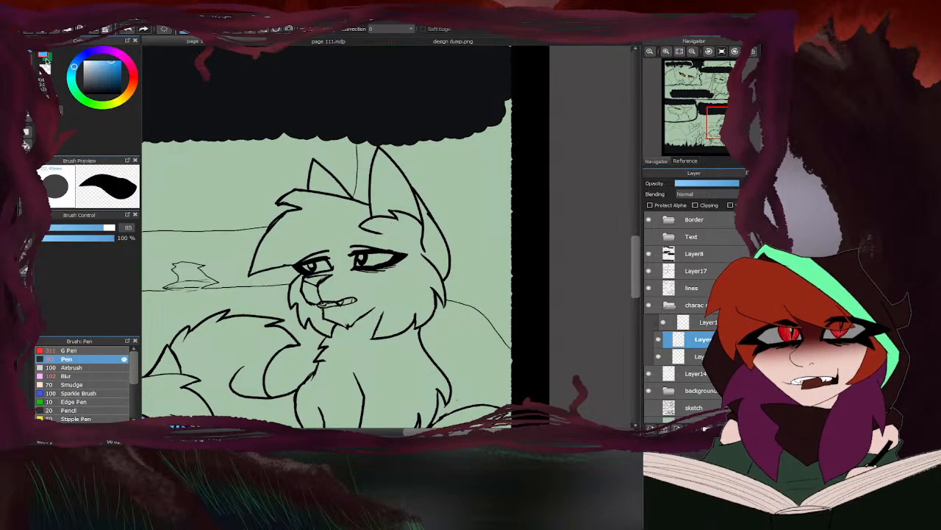
click(47, 59)
scroll(327, 268, up, 4)
mouse_move(332, 269)
mouse_down()
mouse_move(294, 275)
mouse_move(315, 264)
mouse_move(277, 266)
mouse_move(301, 259)
mouse_up()
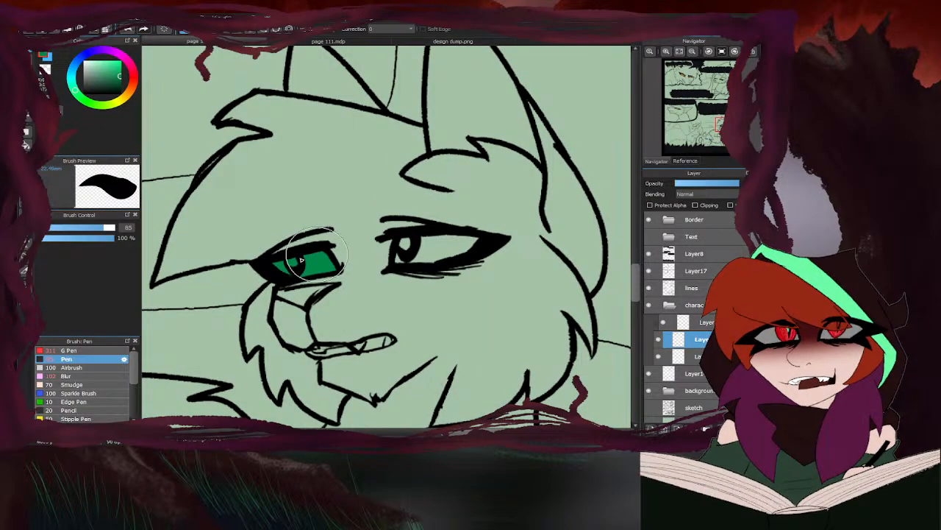
mouse_move(405, 235)
mouse_down()
mouse_move(409, 263)
mouse_move(431, 240)
mouse_move(478, 242)
mouse_move(408, 254)
mouse_move(404, 243)
mouse_up()
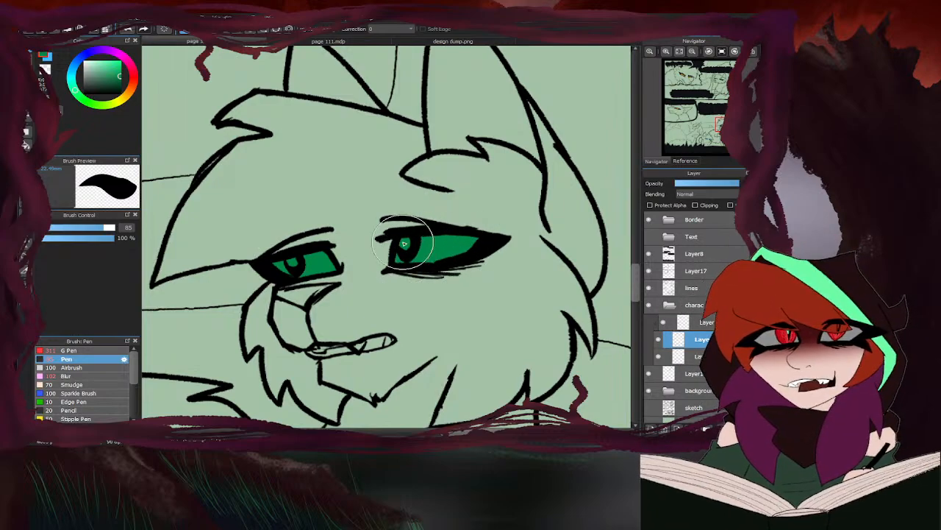
scroll(404, 243, down, 6)
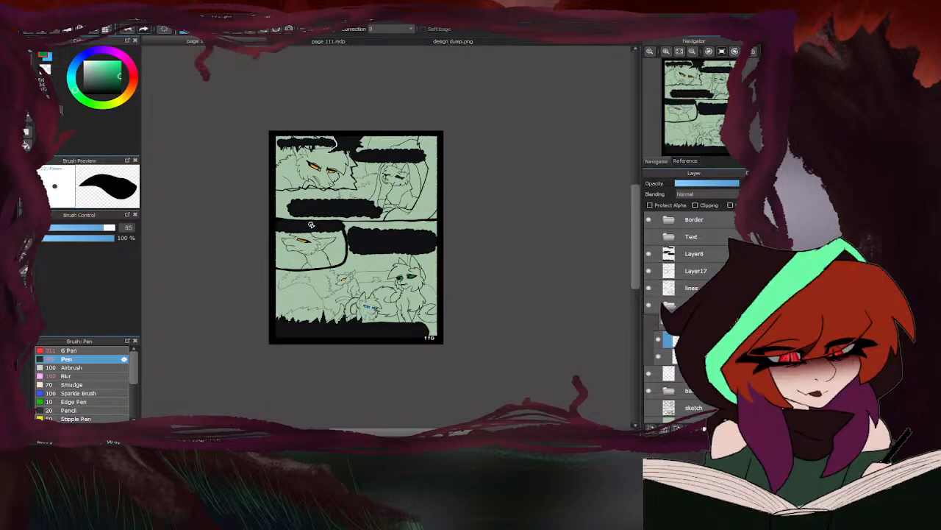
- Check page 110 by toggling the visibility of the lower layers and compare it with page 111
scroll(269, 304, up, 1)
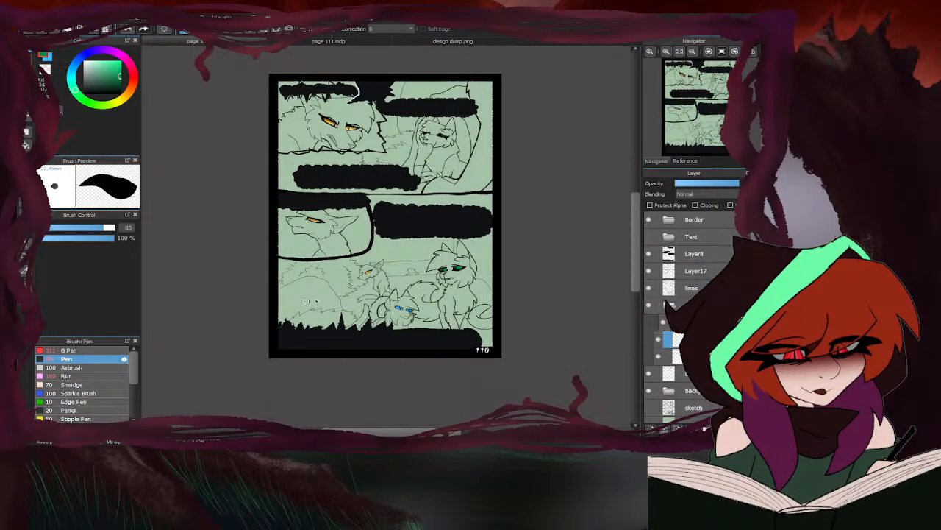
scroll(684, 316, down, 1)
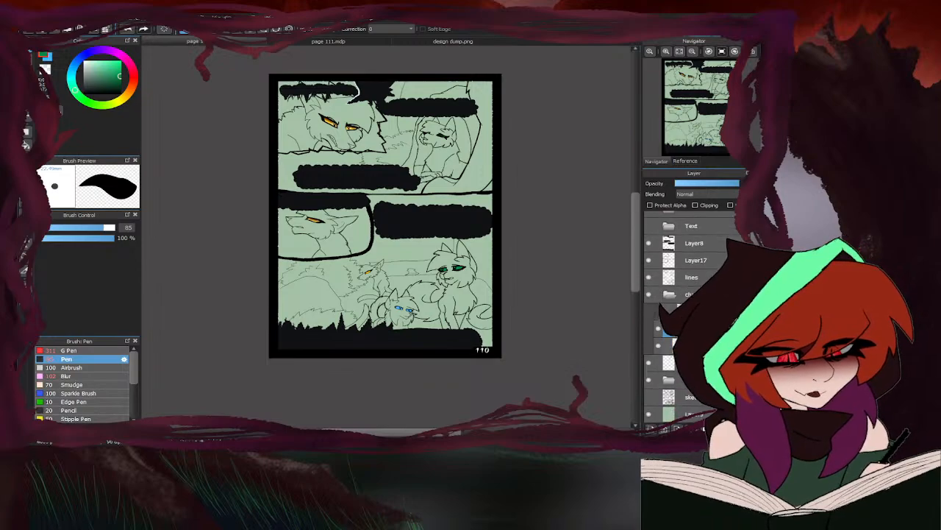
click(648, 399)
click(648, 399)
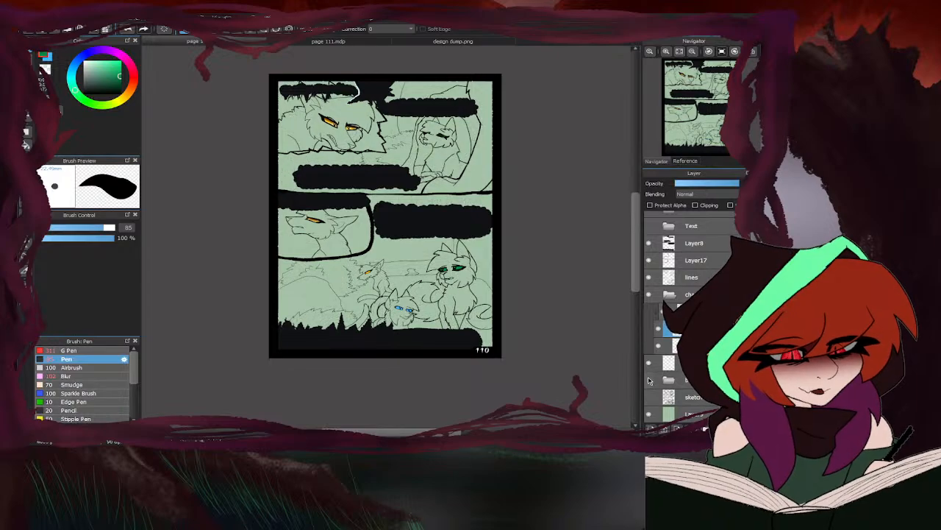
click(649, 363)
click(649, 363)
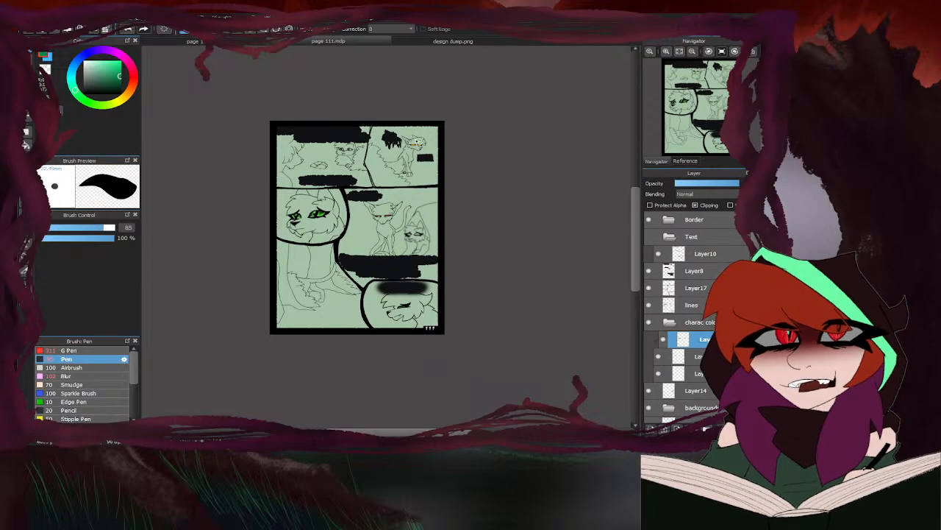
click(250, 42)
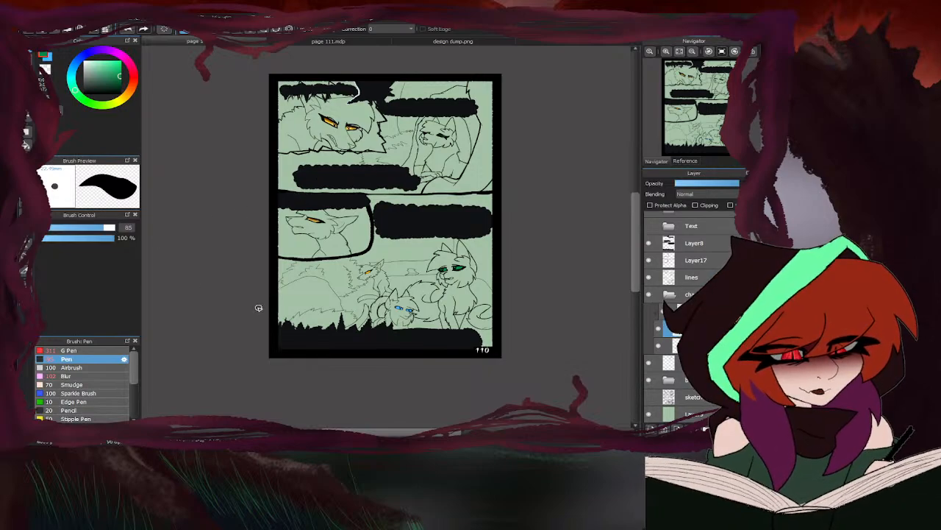
click(321, 43)
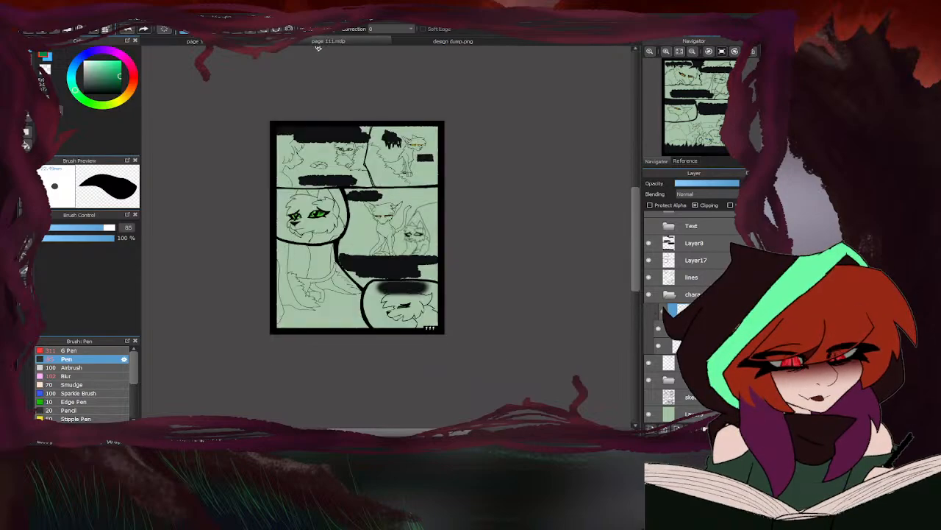
- Pick the dark green and the light green from Ivywhisper's palette in design dump.png and return to page 110
click(410, 41)
scroll(397, 111, up, 5)
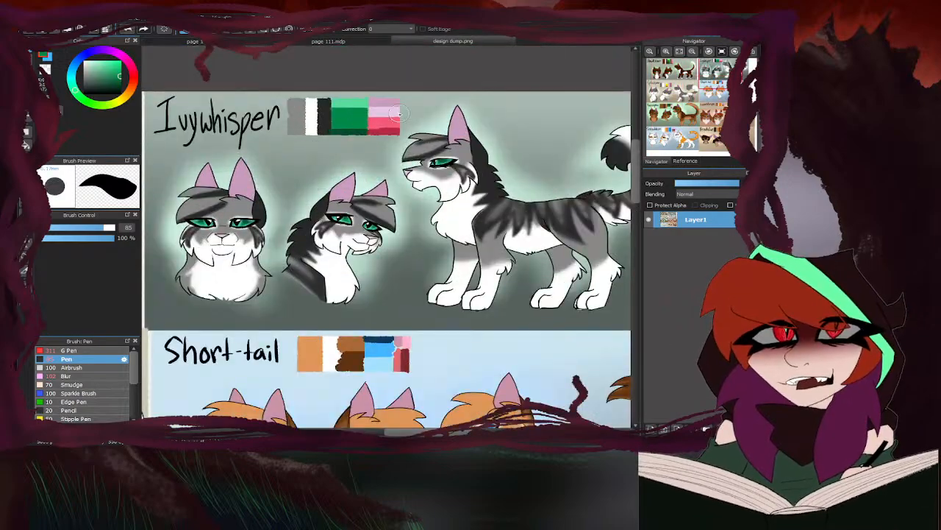
click(50, 58)
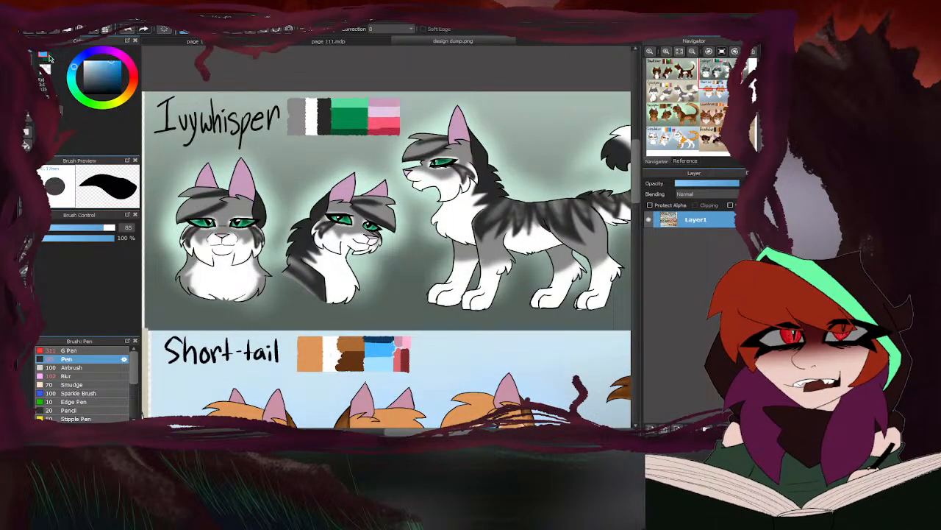
right_click(346, 98)
click(255, 43)
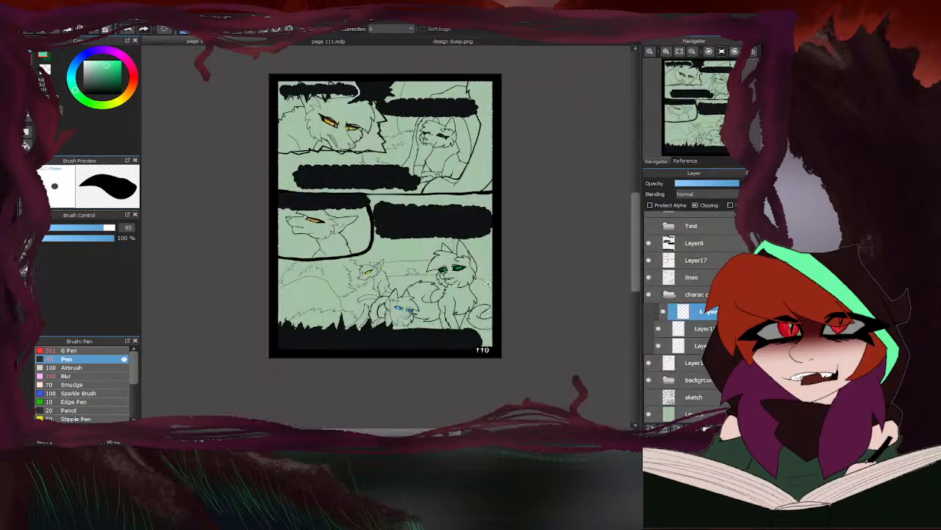
- Shade the upper parts of the sitting cat's eyes with the dark green on the clipping layer using the Airbrush at size 100
scroll(474, 276, up, 5)
click(73, 367)
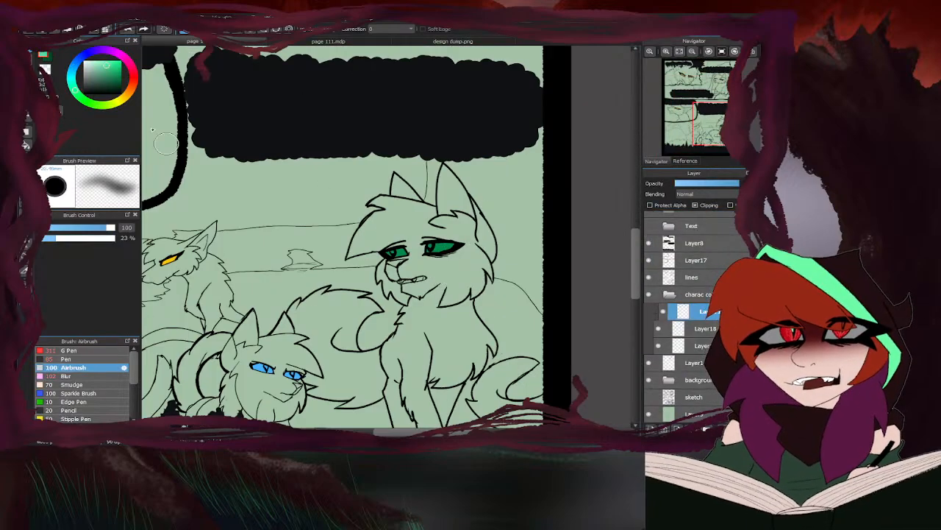
scroll(438, 243, up, 3)
mouse_move(420, 247)
mouse_down()
mouse_move(482, 239)
mouse_move(324, 254)
mouse_up()
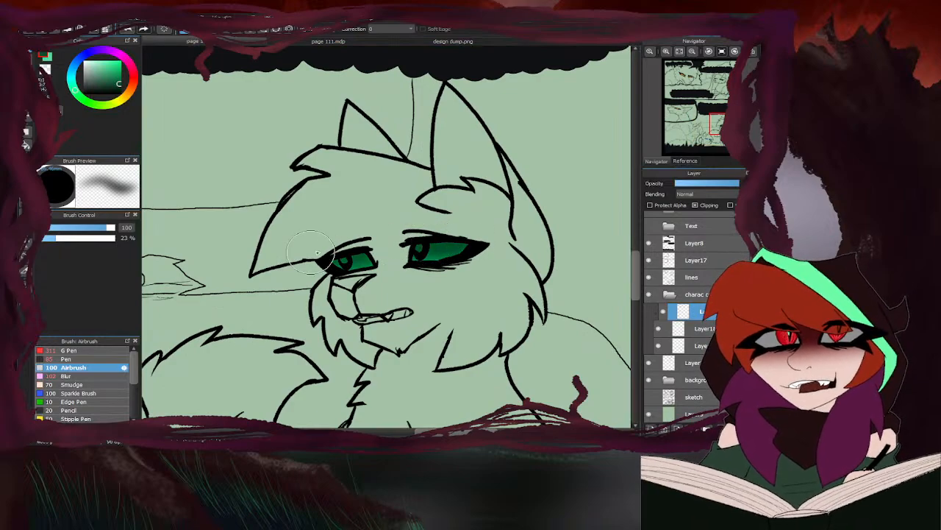
- Set the Airbrush to size 35 and add light green highlights to both eyes of the sitting cat
click(48, 58)
drag(106, 227, 85, 227)
scroll(438, 248, up, 2)
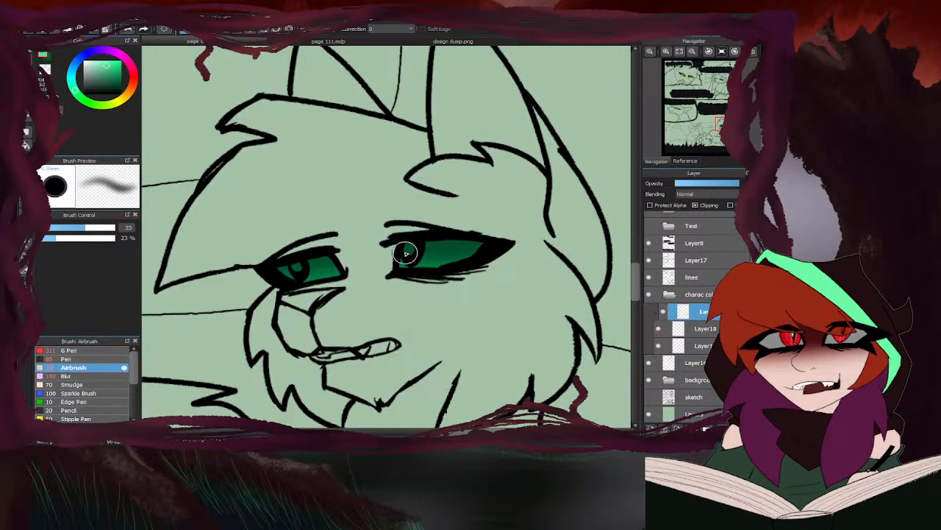
mouse_move(412, 253)
mouse_down()
mouse_move(419, 265)
mouse_move(461, 254)
mouse_move(463, 238)
mouse_up()
mouse_move(274, 281)
mouse_down()
mouse_move(295, 267)
mouse_move(328, 274)
mouse_up()
scroll(333, 242, down, 2)
scroll(366, 230, down, 3)
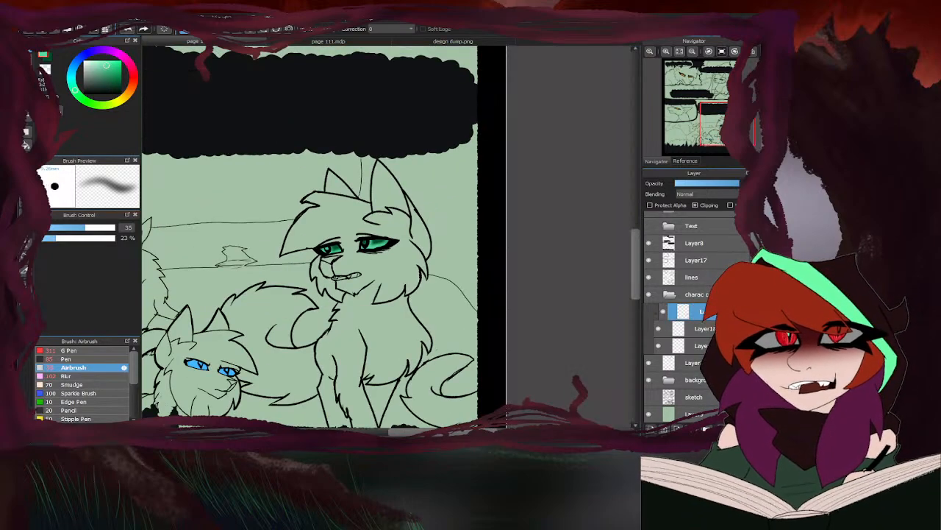
- Pick the light blue and the dark blue from Short-tail's palette in design dump.png and return to page 110
click(451, 41)
scroll(362, 162, down, 3)
scroll(363, 162, up, 5)
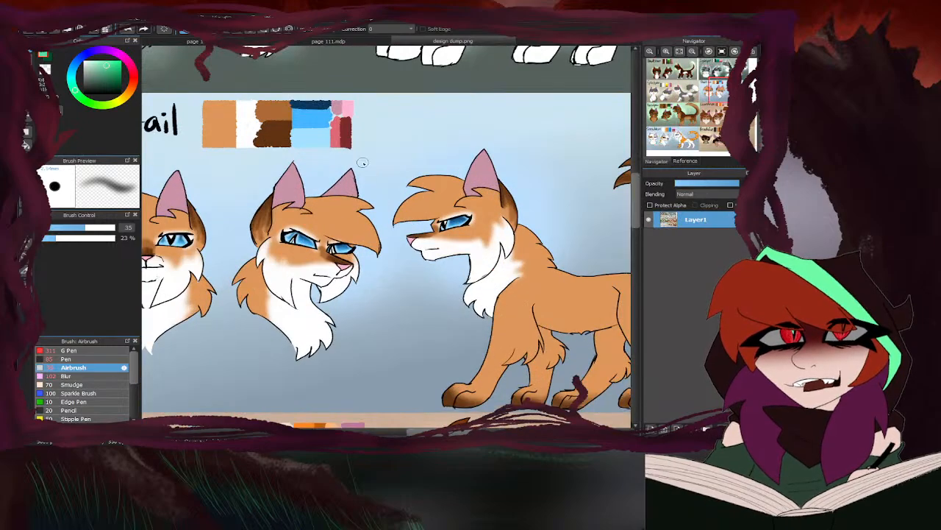
right_click(317, 138)
click(48, 58)
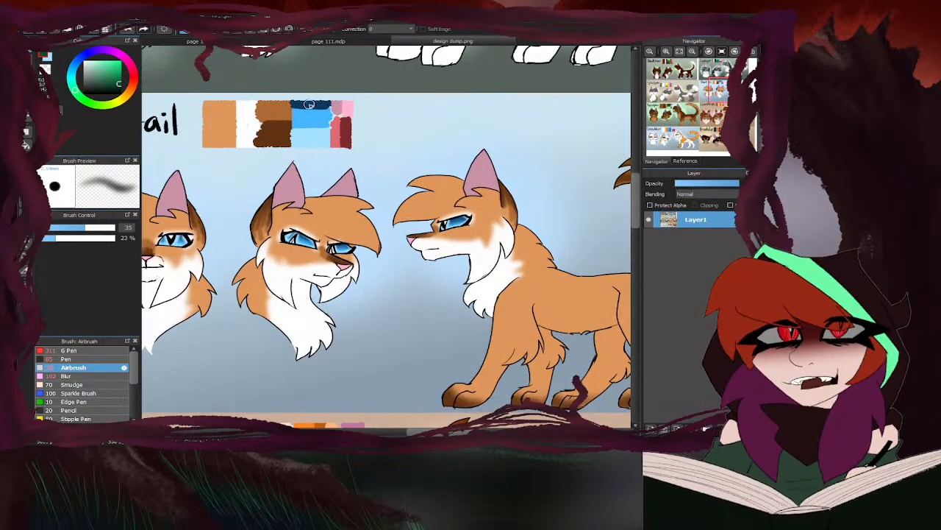
right_click(309, 104)
click(244, 42)
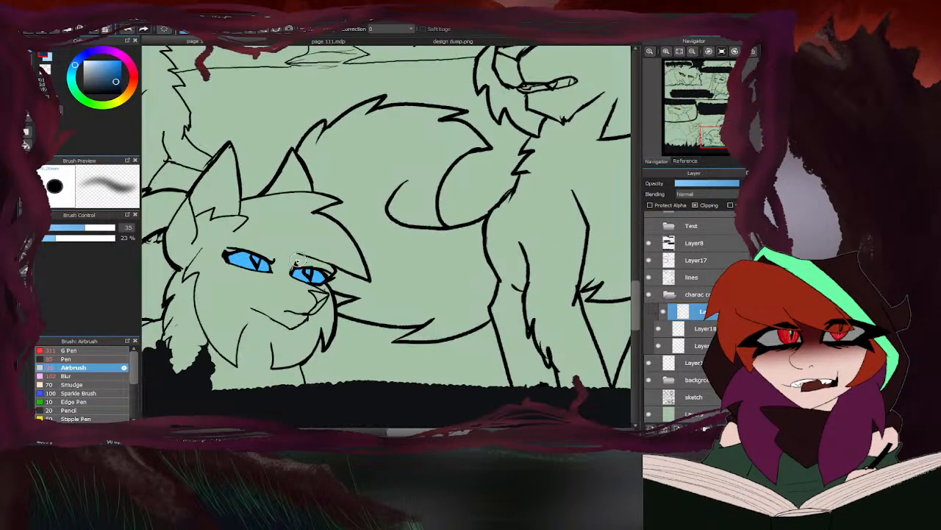
- Airbrush dark blue shading over the upper parts of the lying cat's eyes and add light blue highlights at size 35
scroll(256, 265, up, 3)
mouse_move(274, 255)
mouse_down()
mouse_move(193, 234)
mouse_move(177, 253)
mouse_move(287, 266)
mouse_move(239, 243)
mouse_up()
drag(325, 275, 391, 280)
click(50, 61)
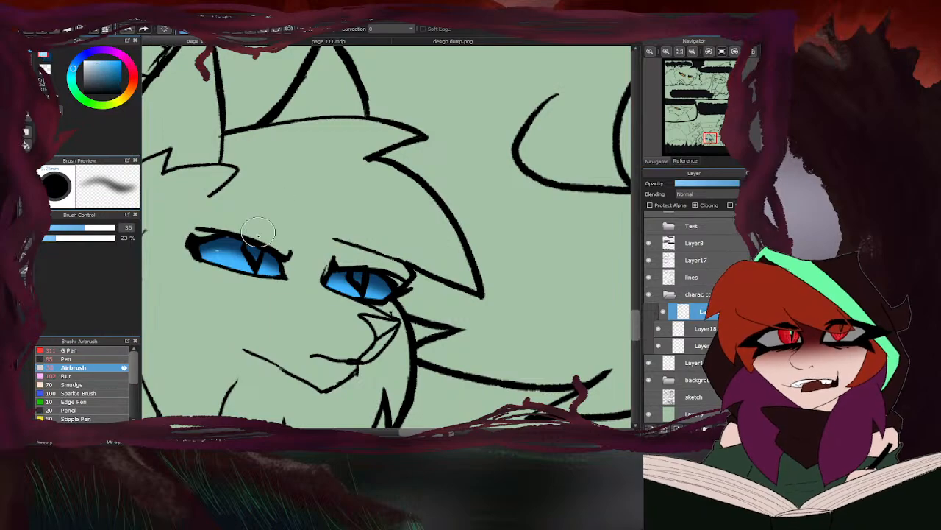
mouse_move(257, 241)
mouse_down()
mouse_move(253, 279)
mouse_move(281, 282)
mouse_move(201, 253)
mouse_up()
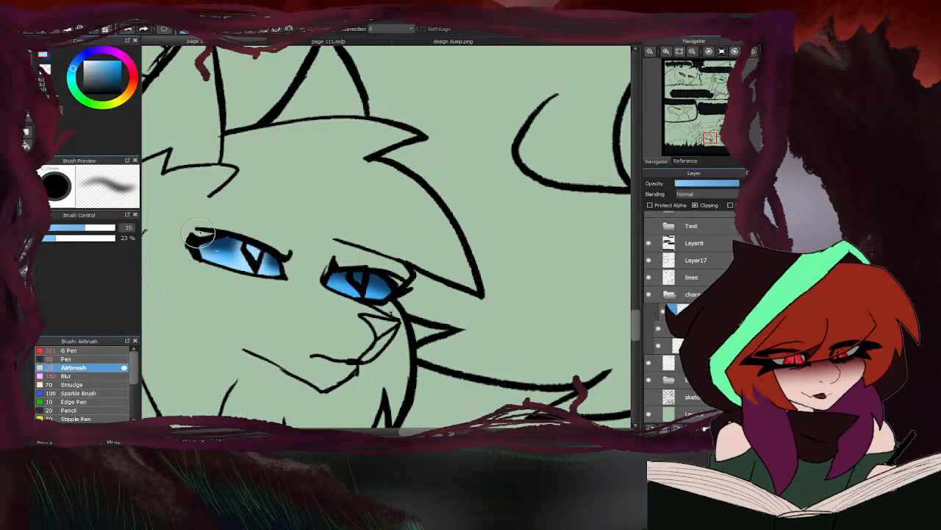
mouse_move(355, 294)
mouse_down()
mouse_move(371, 293)
mouse_move(340, 288)
mouse_up()
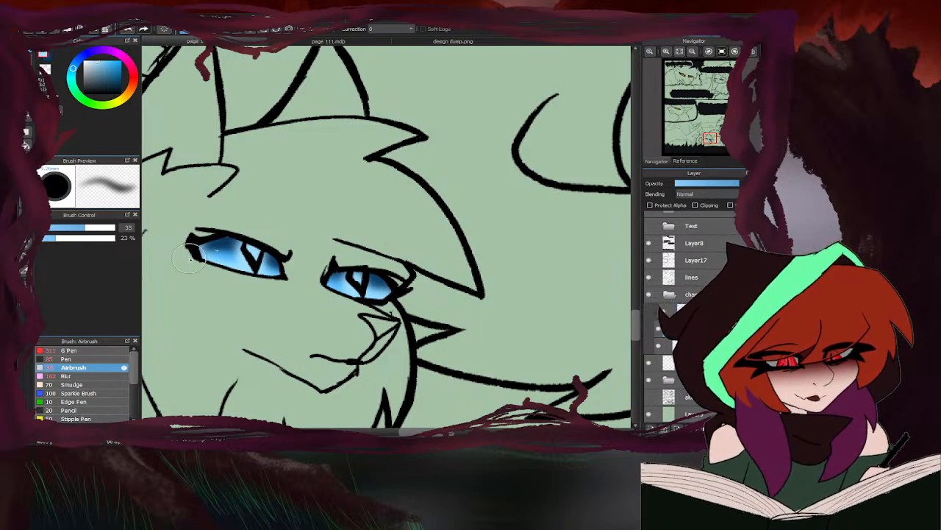
- Hide the shading layer, sample the base blue from the lying cat's eyes for the Pen, and show the shading again
click(649, 315)
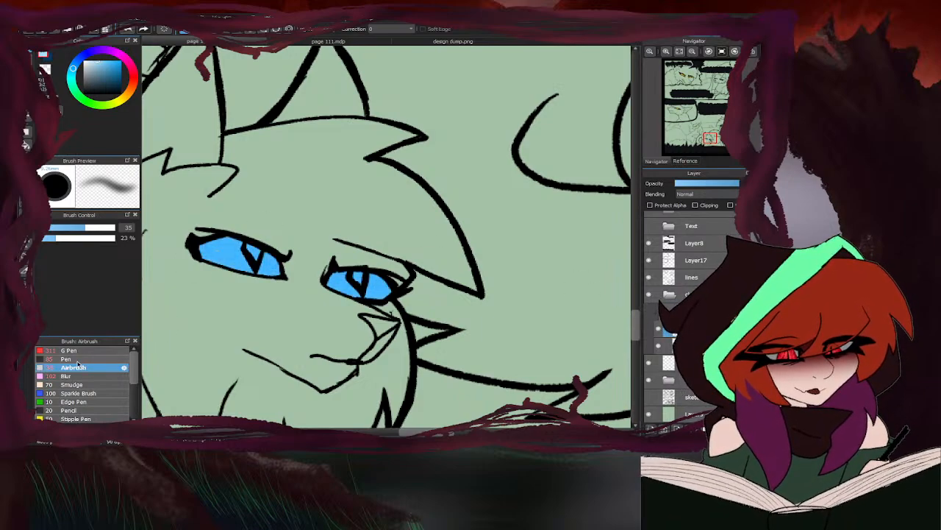
click(77, 360)
scroll(229, 256, up, 2)
right_click(231, 238)
scroll(279, 263, down, 3)
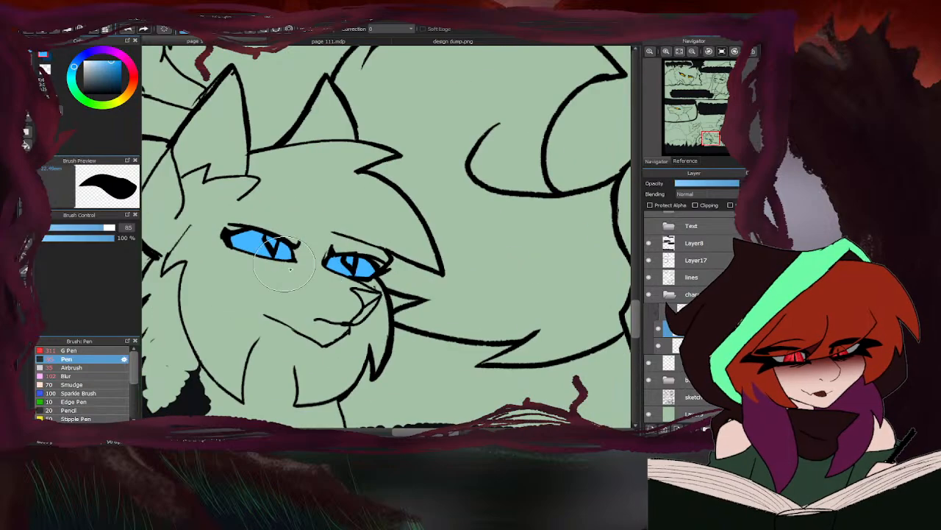
click(651, 309)
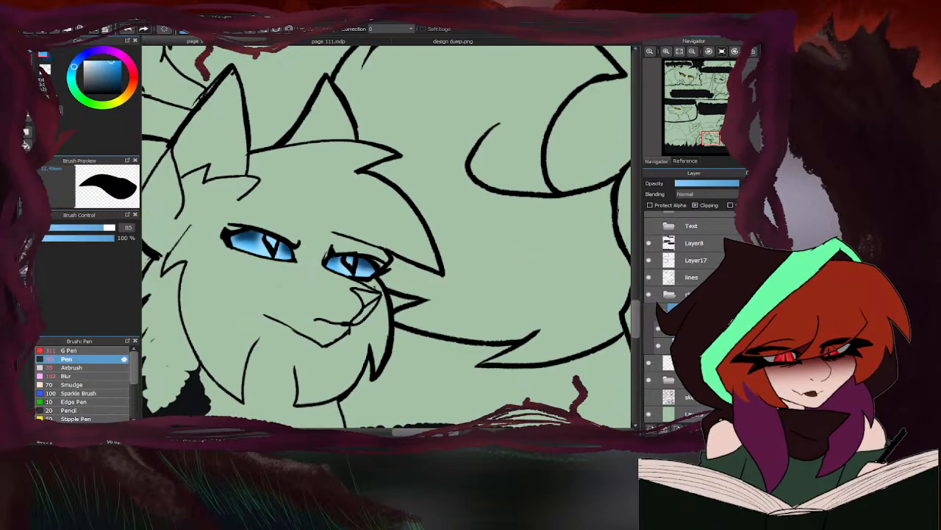
- Pick the bright yellow from Splashpaw's palette in design dump.png and return to the first panel of page 111
scroll(412, 290, down, 6)
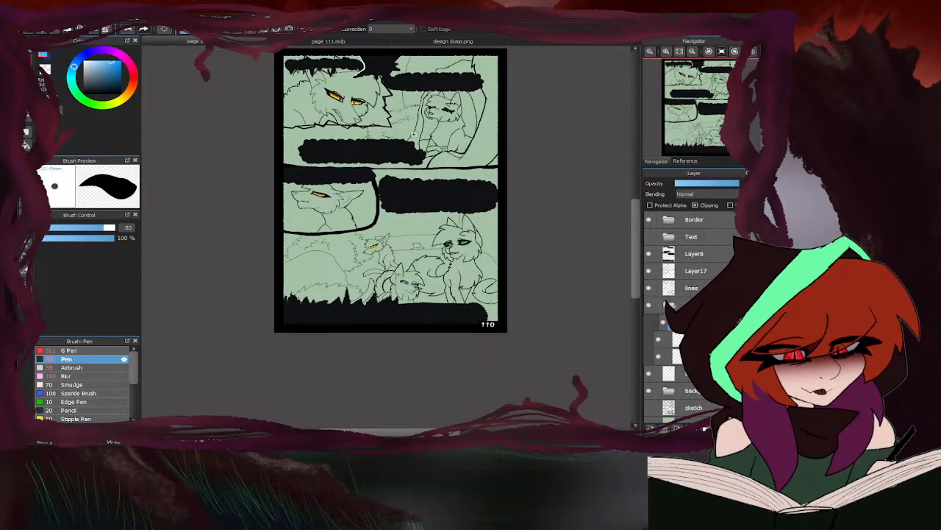
click(363, 44)
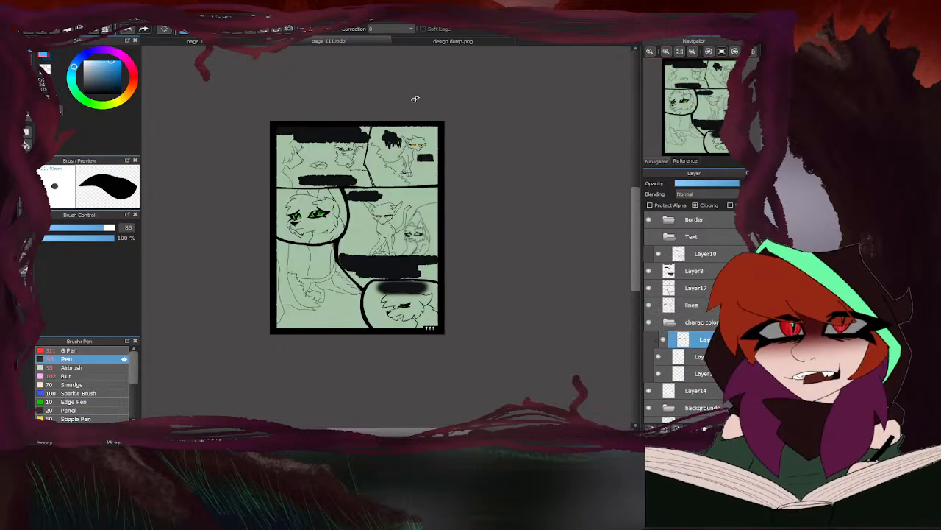
click(402, 44)
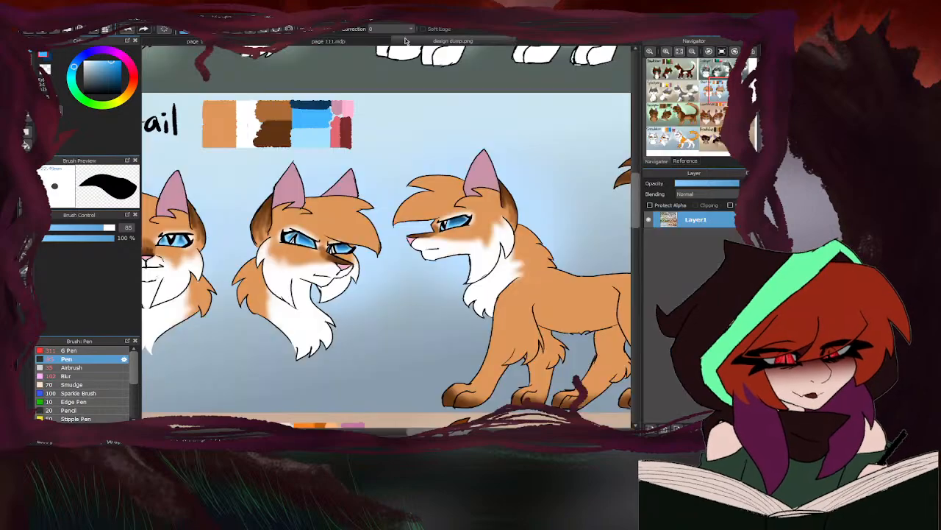
scroll(361, 212, down, 3)
scroll(316, 279, up, 5)
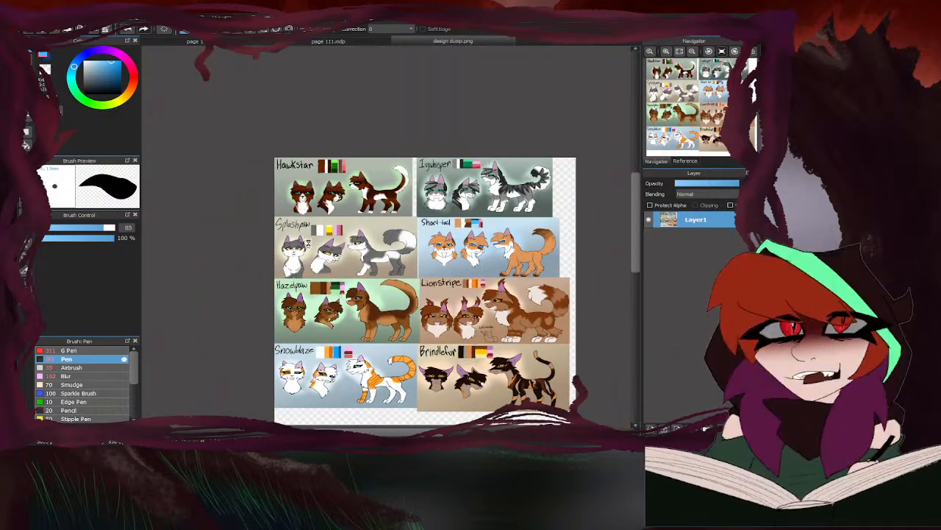
right_click(391, 187)
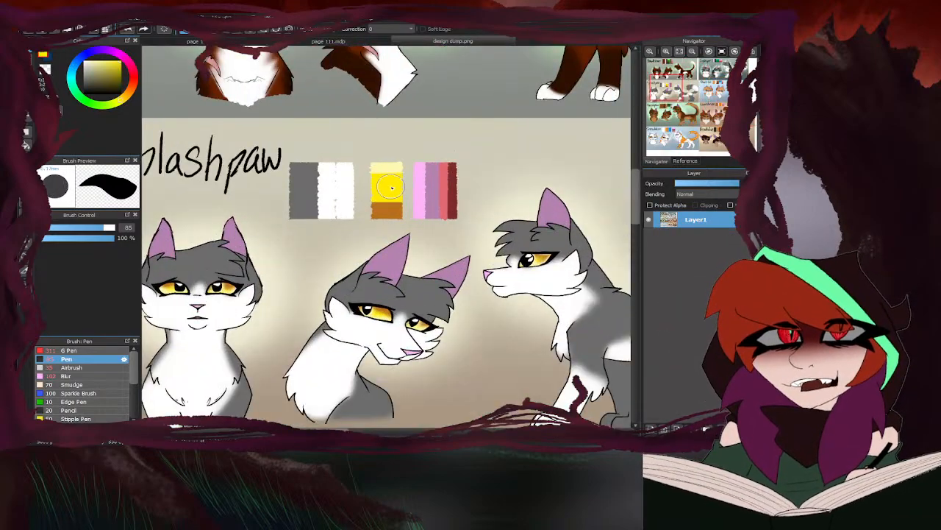
click(263, 44)
scroll(385, 84, down, 1)
scroll(366, 136, up, 6)
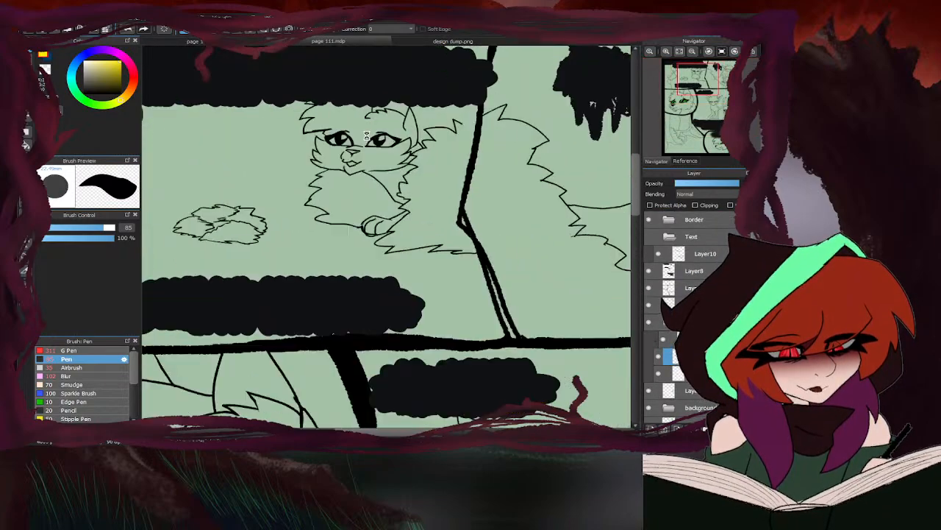
- Fill both eyes of the small cat in the first panel with yellow using the Pen, reducing its size for the second eye
scroll(366, 136, up, 5)
mouse_move(386, 155)
mouse_down()
mouse_move(357, 156)
mouse_move(377, 141)
mouse_move(388, 158)
mouse_move(444, 159)
mouse_move(462, 144)
mouse_move(439, 130)
mouse_move(441, 148)
mouse_move(429, 128)
mouse_move(403, 133)
mouse_up()
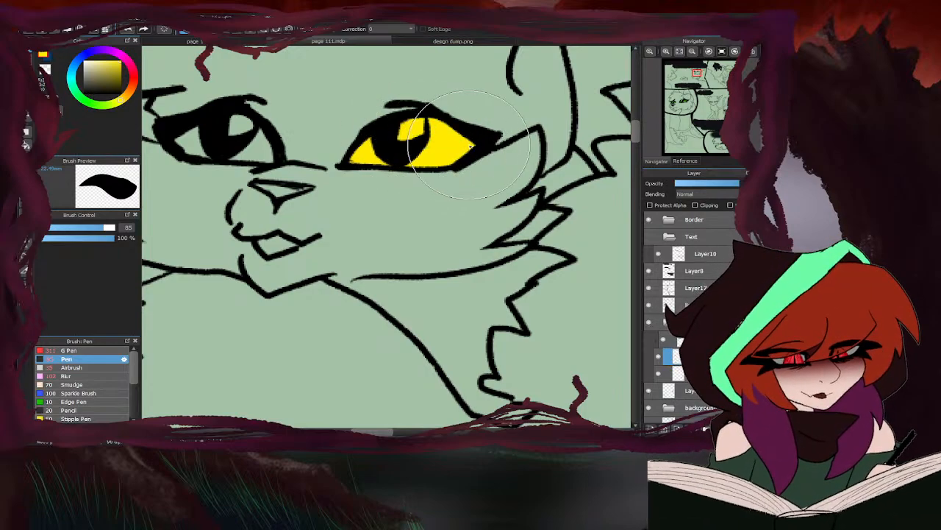
drag(101, 229, 71, 228)
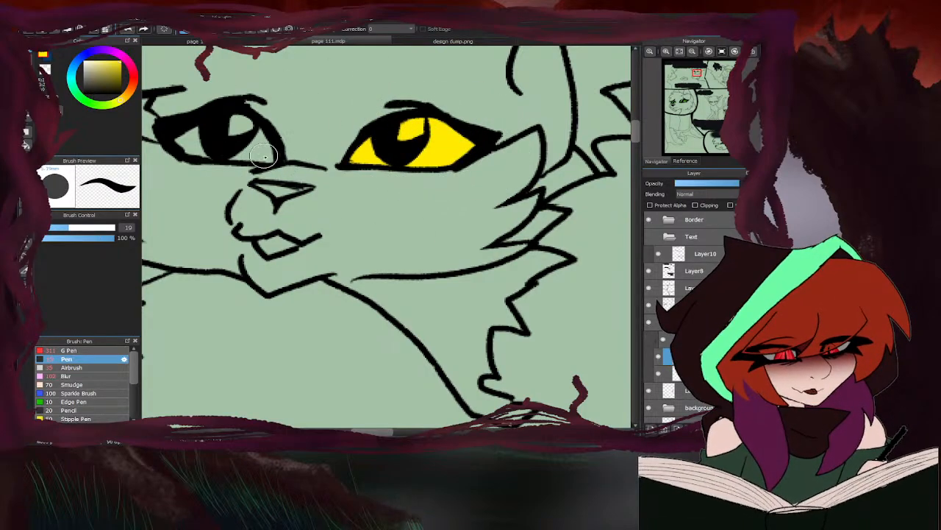
mouse_move(264, 155)
mouse_down()
mouse_move(232, 144)
mouse_move(221, 126)
mouse_move(190, 138)
mouse_move(256, 121)
mouse_move(248, 103)
mouse_up()
key(e)
key(b)
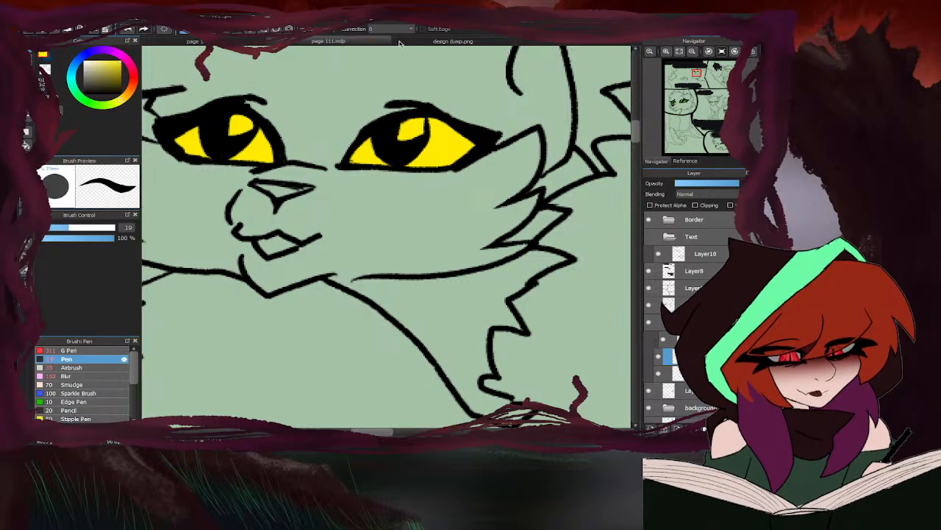
- Pick the orange-brown and the pale yellow from Splashpaw's palette in design dump.png and return to page 111
click(416, 42)
alt+click(386, 209)
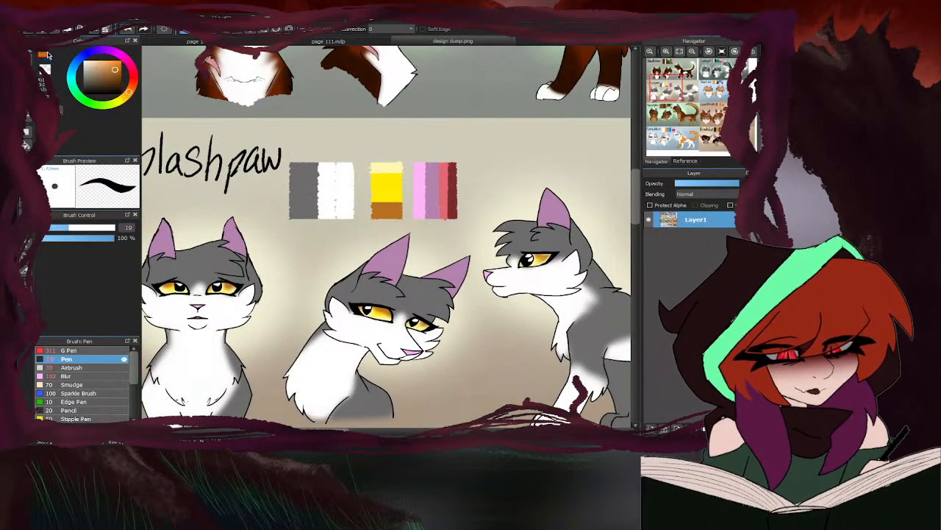
click(47, 56)
alt+click(385, 167)
click(306, 43)
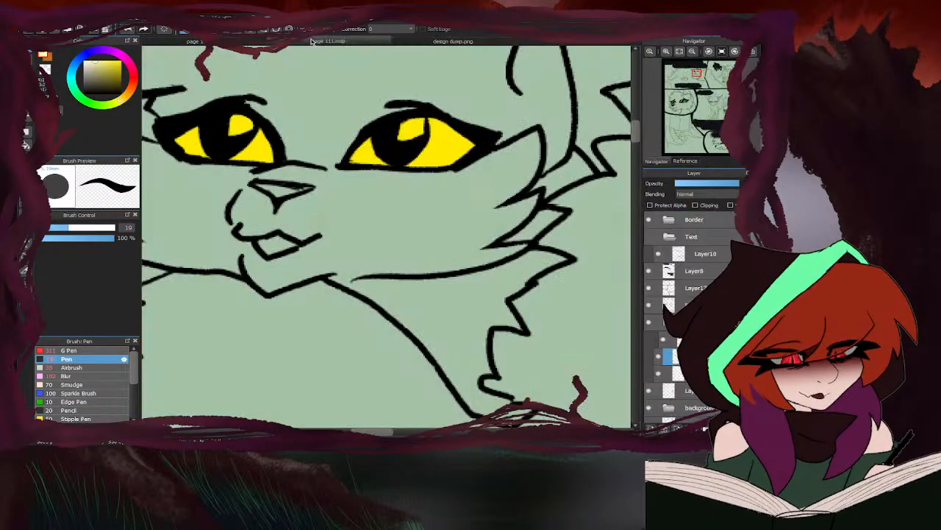
- Airbrush orange-brown over the upper parts of the small cat's eyes on the clipping layer and pale yellow along the lower parts
click(73, 367)
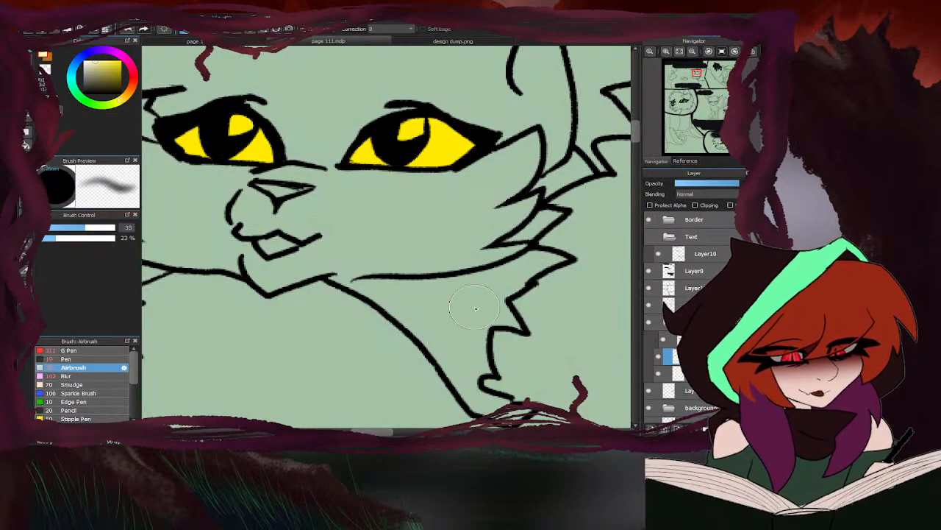
click(44, 59)
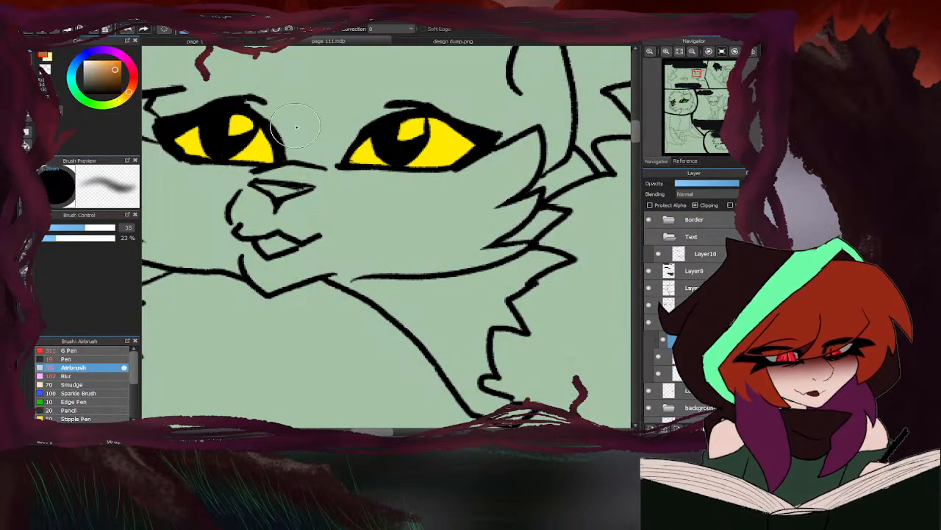
mouse_move(288, 137)
mouse_down()
mouse_move(214, 121)
mouse_move(196, 129)
mouse_move(191, 170)
mouse_move(230, 118)
mouse_move(284, 147)
mouse_up()
mouse_move(399, 143)
mouse_down()
mouse_move(367, 145)
mouse_move(404, 110)
mouse_move(471, 147)
mouse_up()
click(50, 58)
mouse_move(406, 152)
mouse_down()
mouse_move(408, 138)
mouse_move(417, 153)
mouse_move(391, 166)
mouse_move(350, 165)
mouse_move(448, 162)
mouse_move(459, 179)
mouse_up()
mouse_move(250, 153)
mouse_down()
mouse_move(186, 161)
mouse_move(225, 155)
mouse_up()
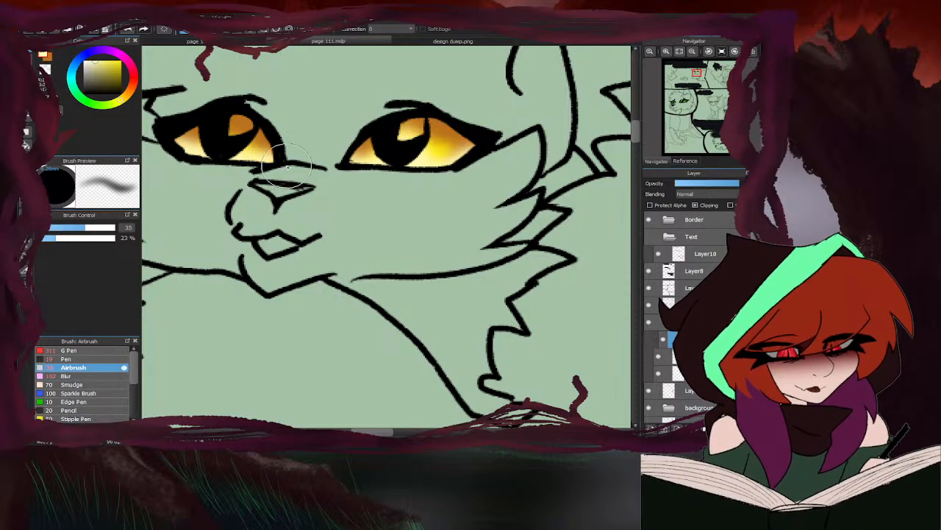
- Paint white Pen highlights in the pupils of both of the small cat's eyes
click(82, 359)
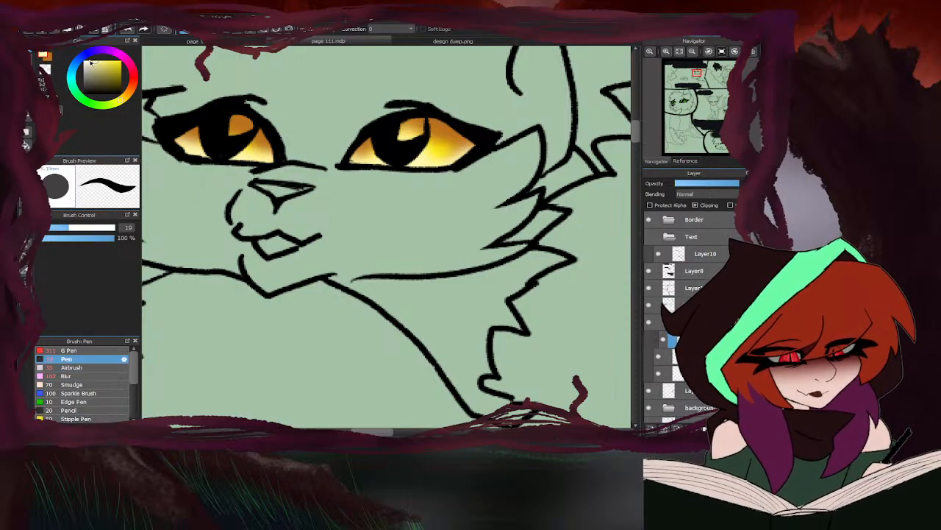
mouse_move(417, 129)
mouse_down()
mouse_move(414, 120)
mouse_move(403, 136)
mouse_up()
drag(235, 124, 238, 124)
scroll(294, 186, down, 10)
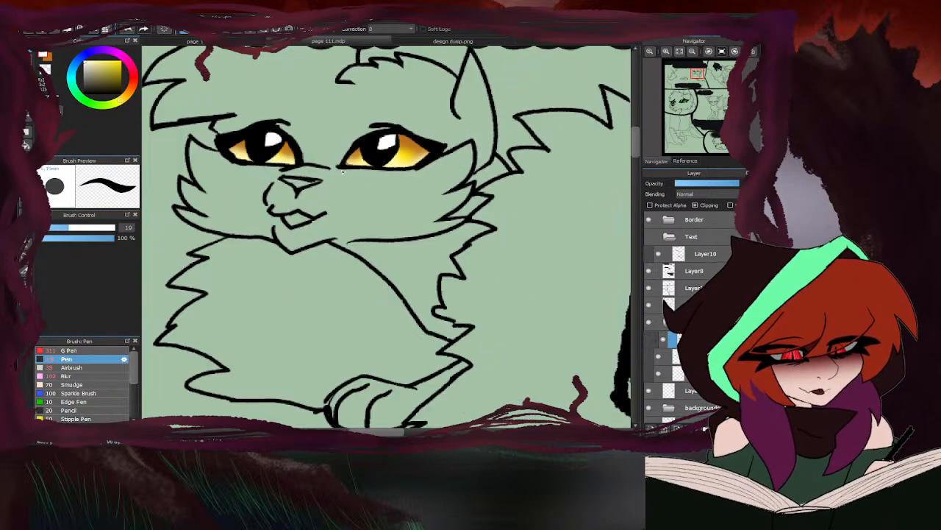
- Paint white highlights in the pupils of the green-eyed cat in the close-up panel of page 111
scroll(357, 238, down, 2)
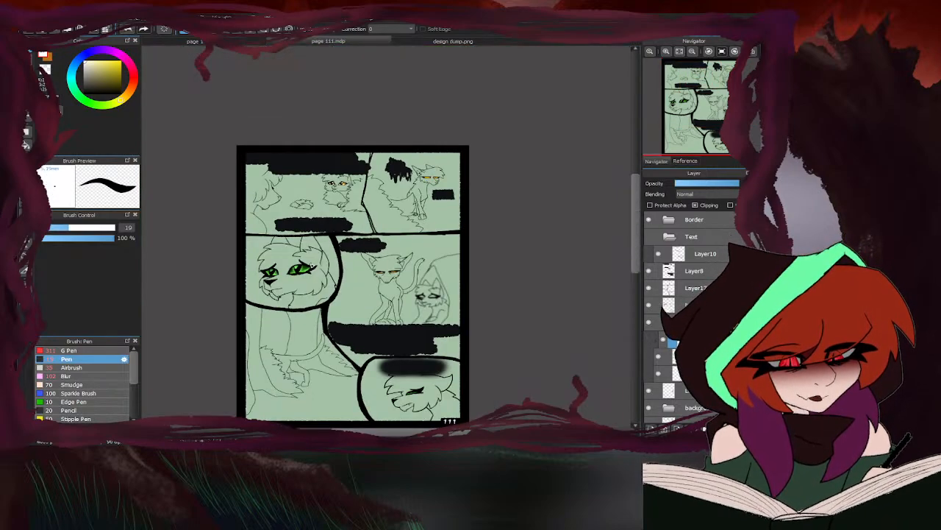
scroll(312, 265, up, 6)
scroll(348, 177, up, 4)
mouse_move(368, 164)
mouse_down()
mouse_move(348, 174)
mouse_move(372, 191)
mouse_up()
scroll(372, 192, down, 3)
scroll(301, 190, down, 2)
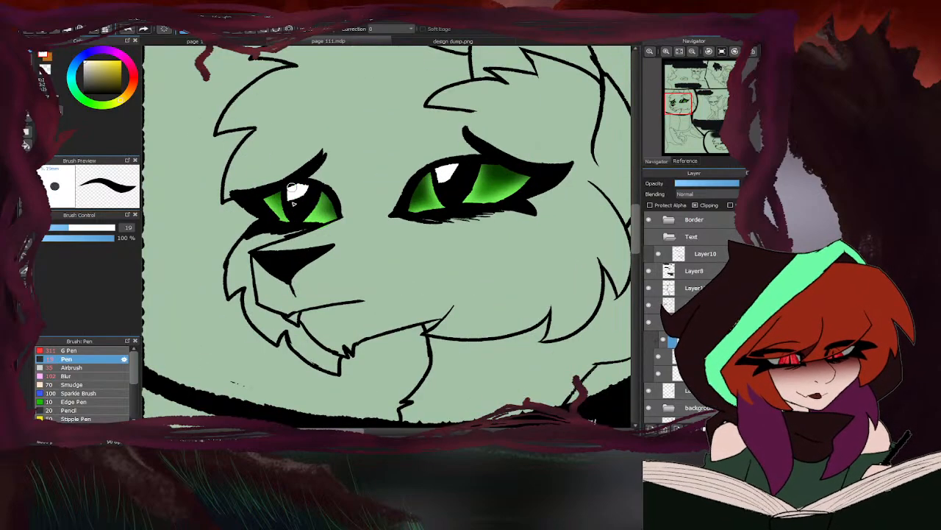
- Add white highlights to the pupils of the half-closed yellow eyes in the middle panel of page 111
scroll(285, 211, down, 4)
scroll(425, 225, up, 6)
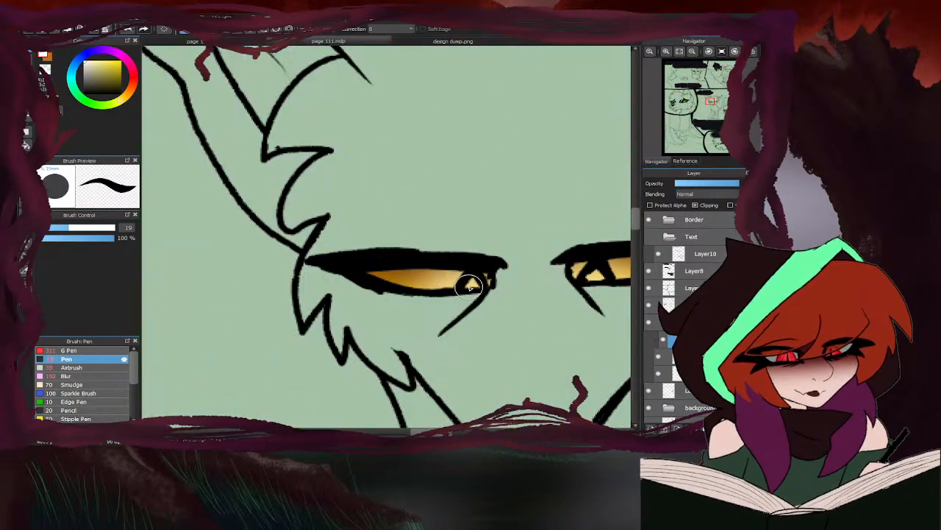
drag(463, 285, 501, 282)
scroll(403, 293, down, 1)
scroll(403, 292, down, 1)
scroll(473, 278, up, 3)
scroll(406, 176, down, 5)
scroll(432, 149, down, 3)
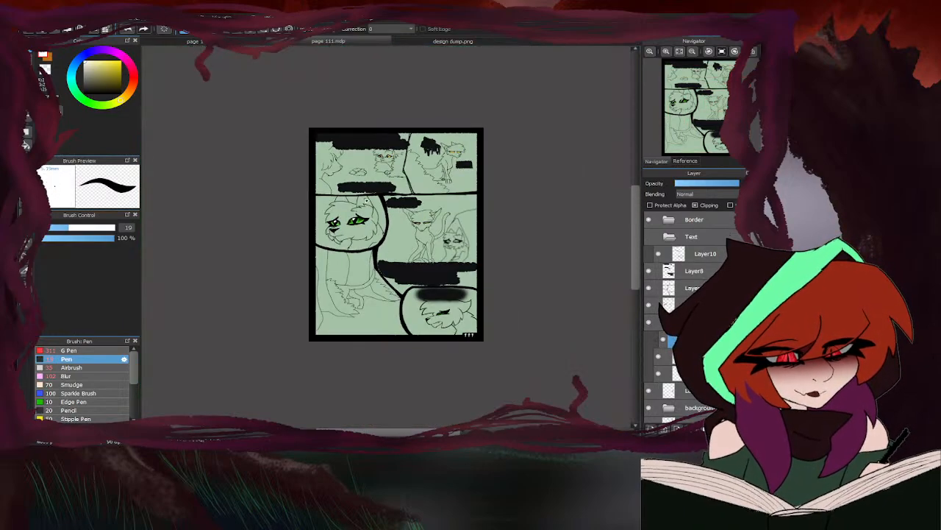
- Return to page 110 and paint white highlights in both pupils of the snarling cat in the first panel
click(256, 42)
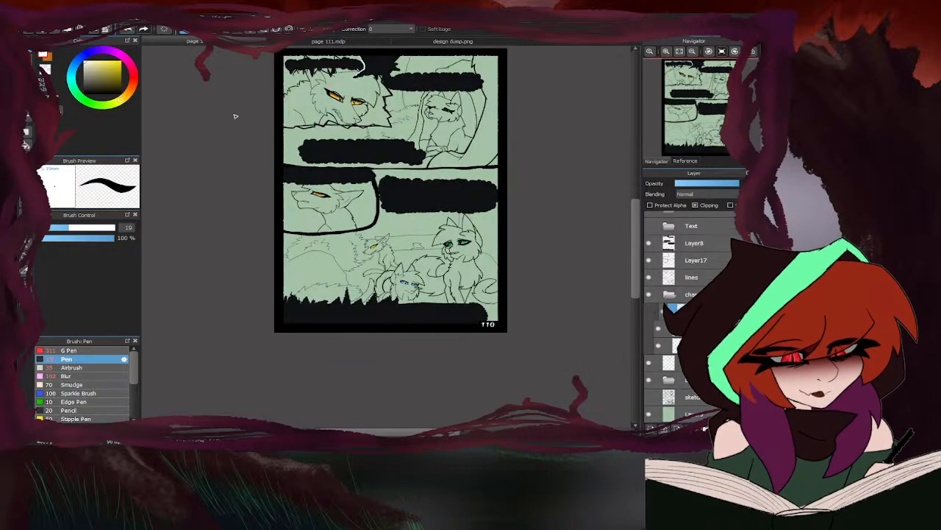
scroll(327, 103, up, 5)
drag(332, 118, 333, 99)
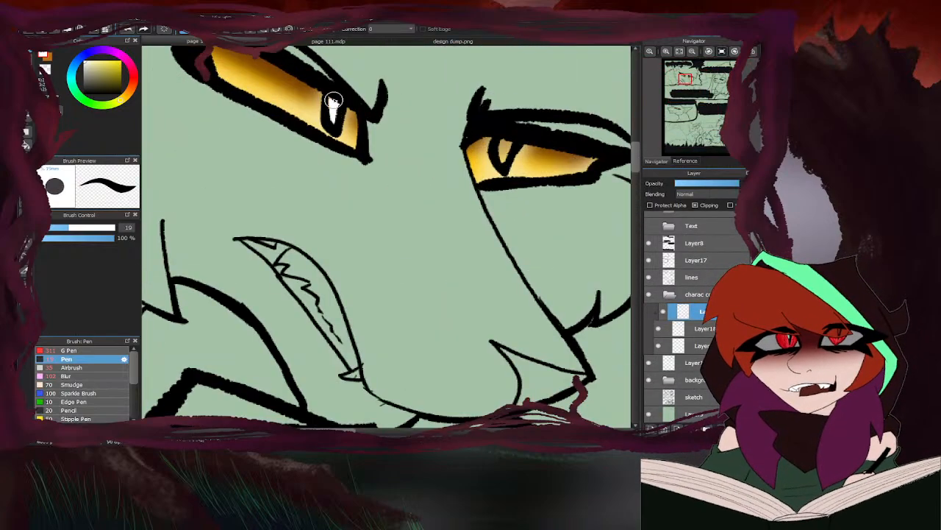
drag(510, 156, 509, 143)
scroll(506, 132, down, 5)
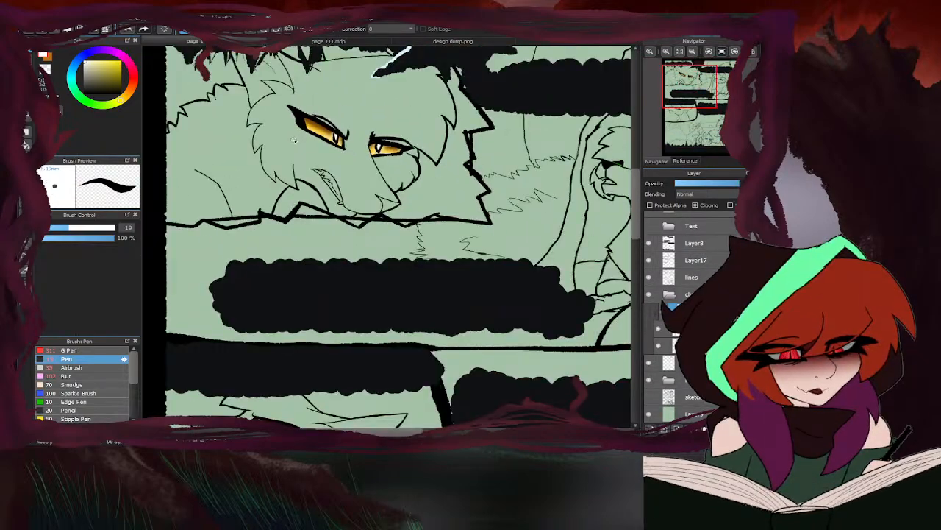
- Paint a white highlight in the narrow yellow eye of the profile cat in the middle panel of page 110
scroll(279, 244, up, 8)
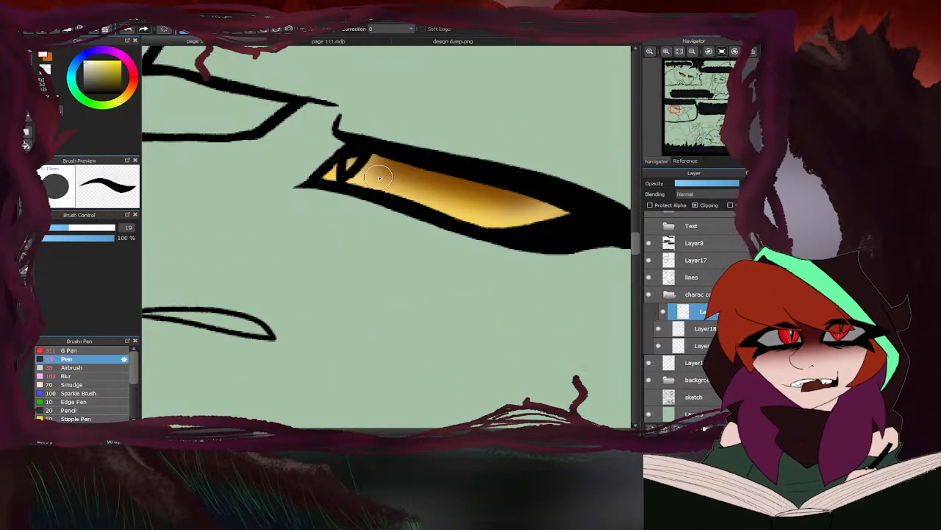
drag(350, 163, 354, 156)
scroll(337, 154, down, 4)
scroll(336, 155, down, 4)
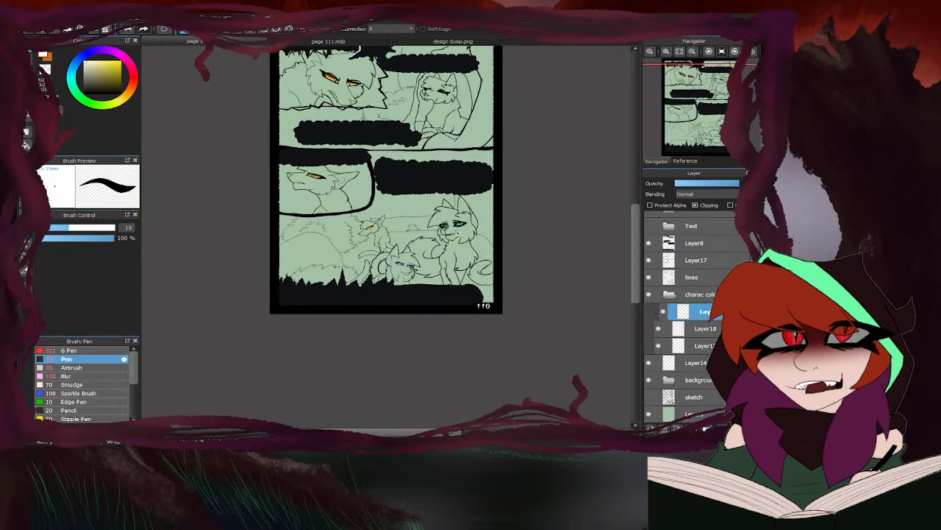
- Paint white highlights in both pupils of the green-eyed cat in the bottom panel of page 110
scroll(474, 221, up, 8)
drag(474, 220, 466, 236)
scroll(466, 236, down, 4)
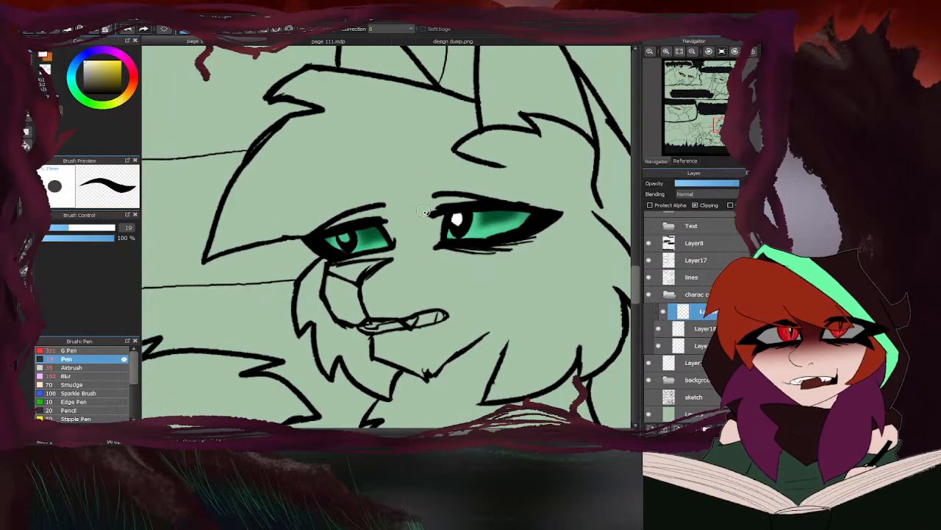
scroll(343, 235, up, 4)
drag(342, 235, 333, 237)
- Add white highlights to both pupils of the small blue-eyed cat in the bottom panel of page 110
scroll(332, 237, down, 4)
scroll(371, 197, up, 8)
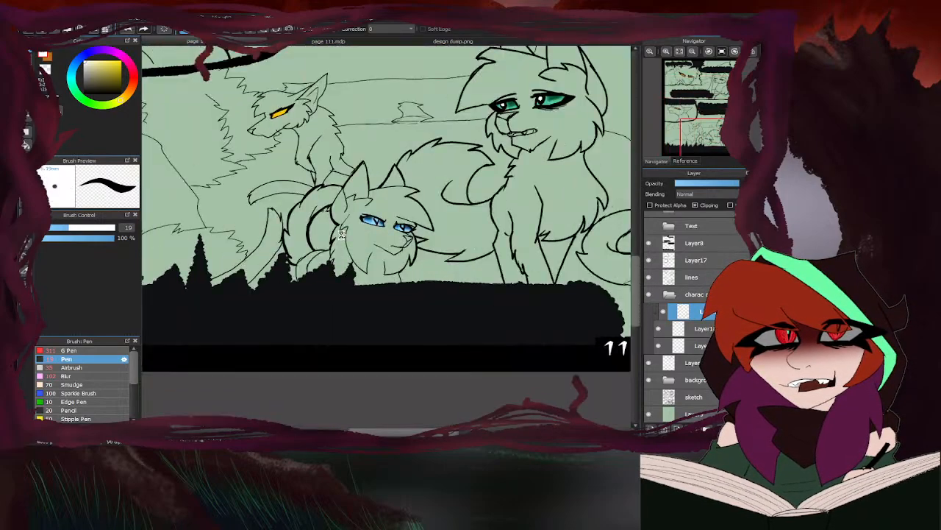
drag(371, 197, 353, 193)
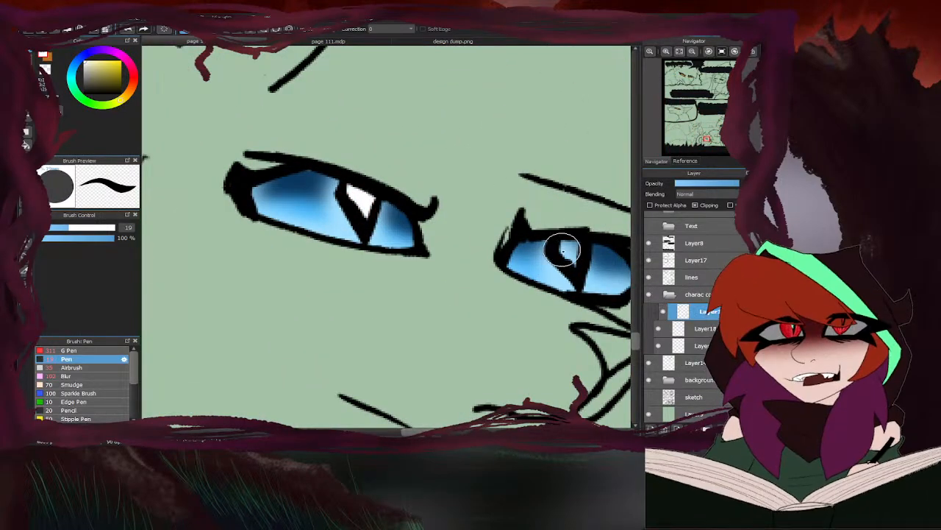
mouse_move(568, 247)
mouse_down()
mouse_move(565, 256)
mouse_move(570, 245)
mouse_up()
scroll(433, 220, down, 5)
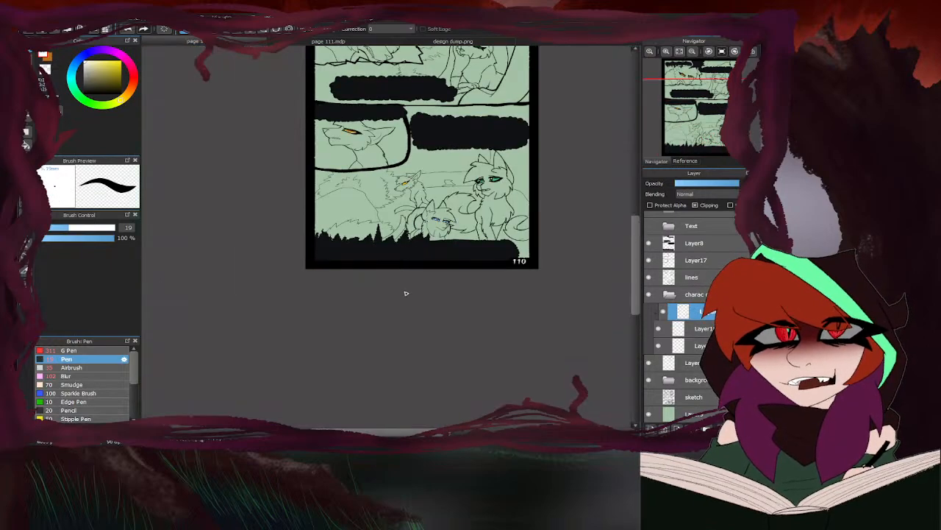
- Review the whole of page 110 and switch to page 111
scroll(397, 295, down, 2)
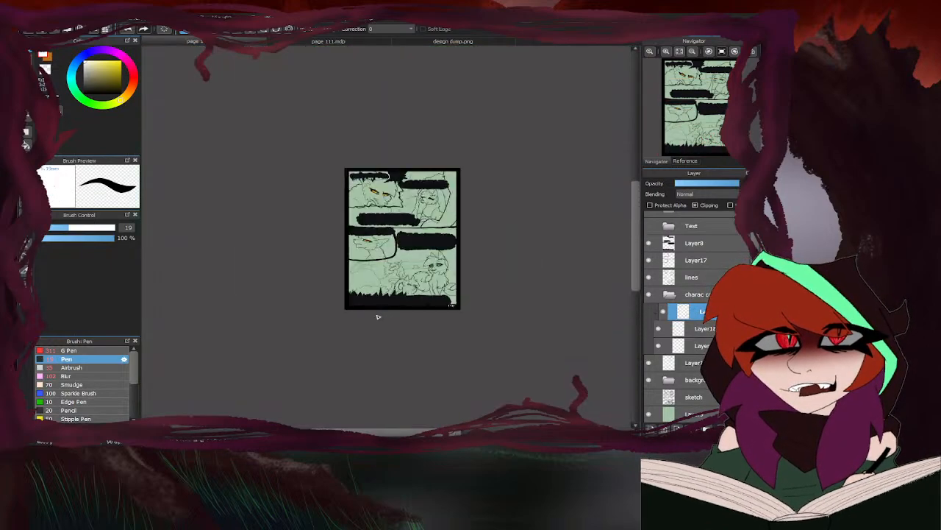
scroll(378, 280, up, 3)
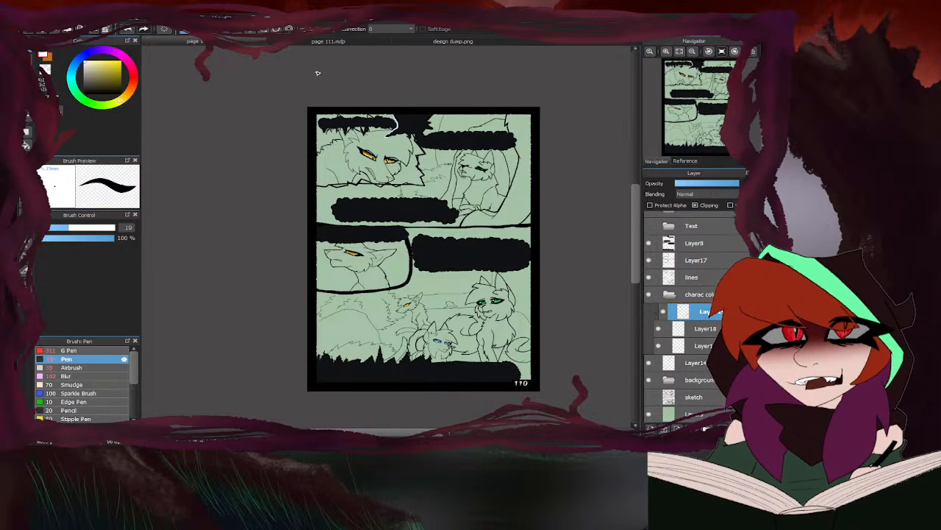
click(321, 42)
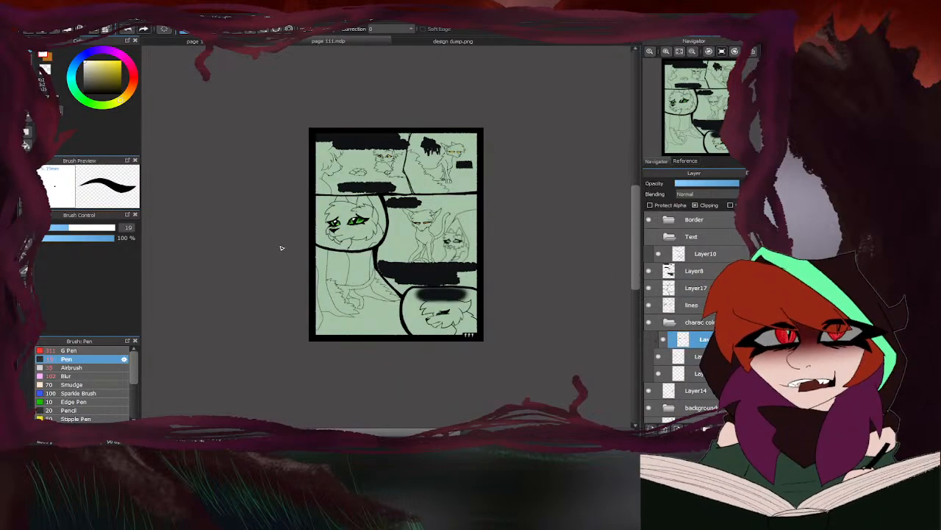
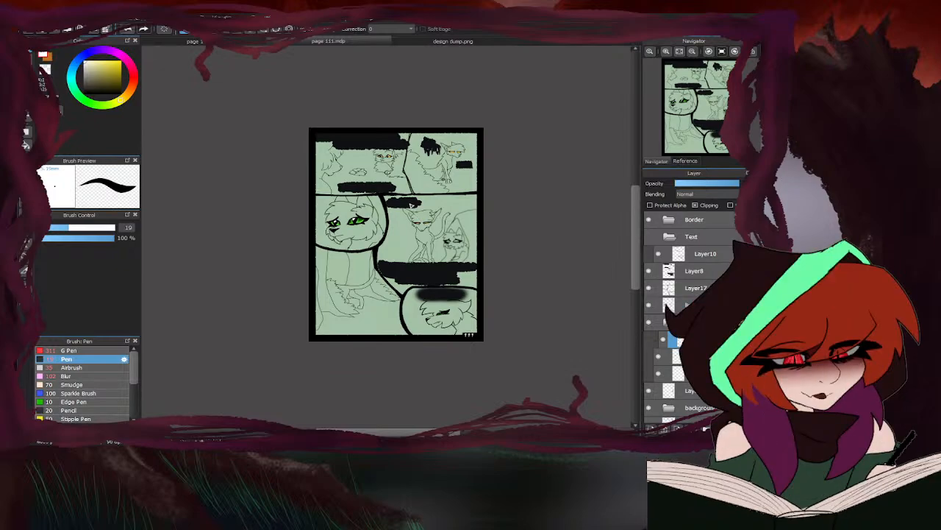
- Show the Text folder on page 111 and add a new clipping layer above its lettering layer
click(679, 51)
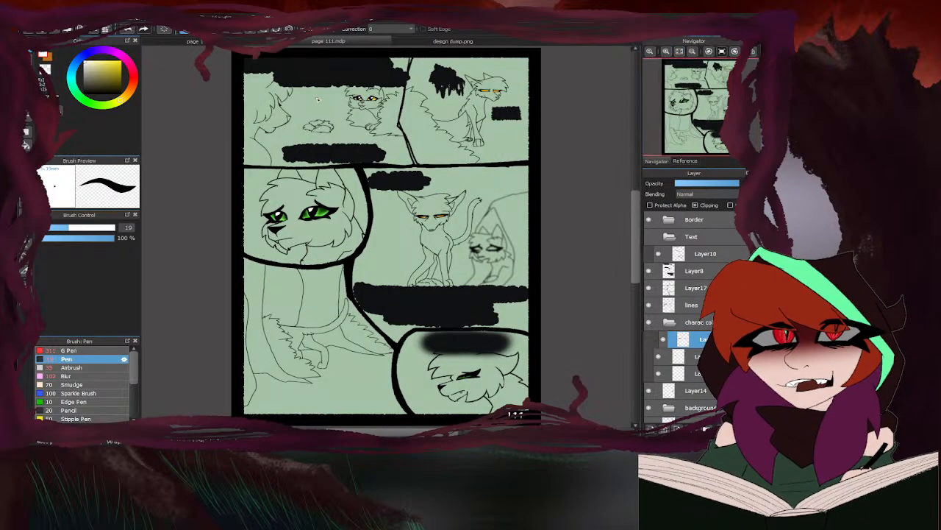
click(191, 42)
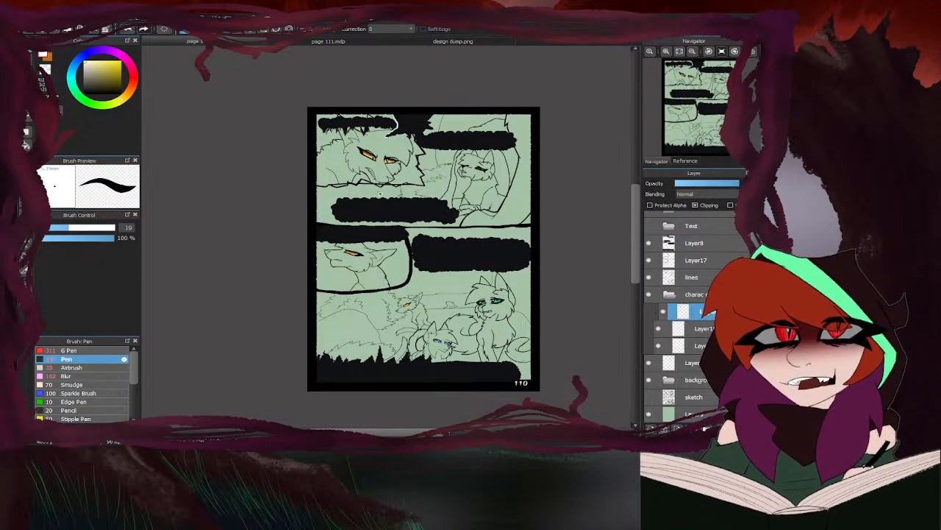
click(679, 51)
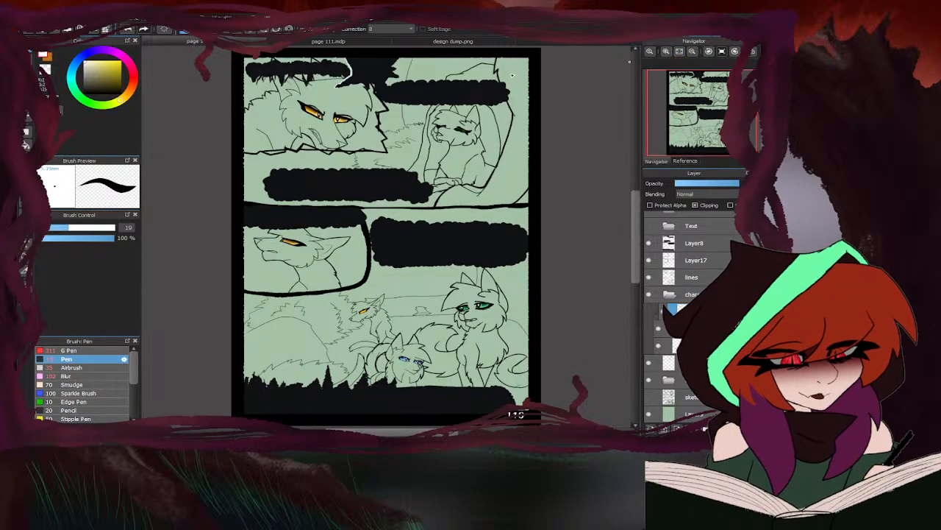
click(353, 44)
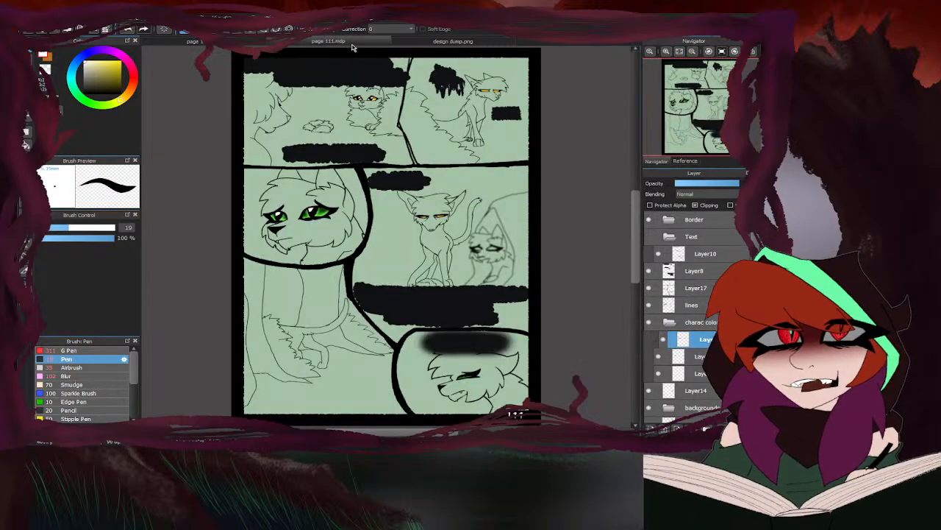
click(649, 236)
click(692, 253)
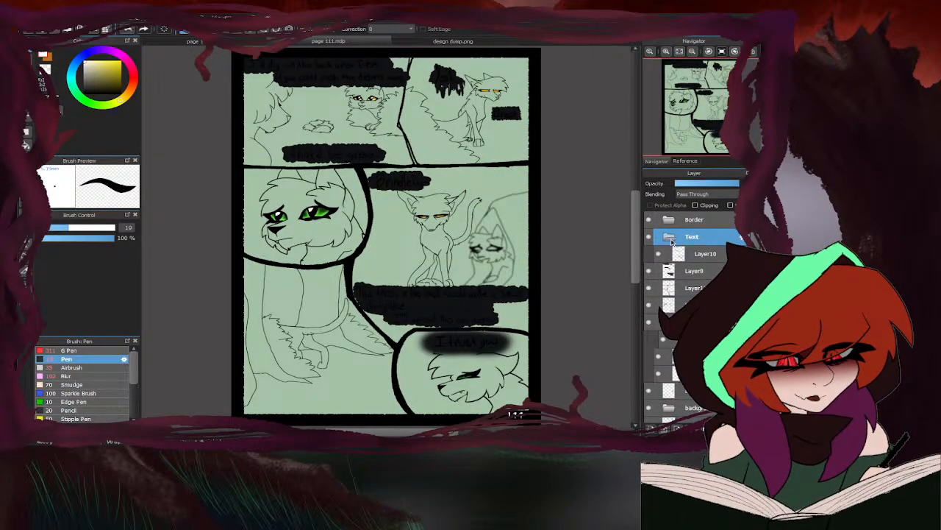
click(653, 423)
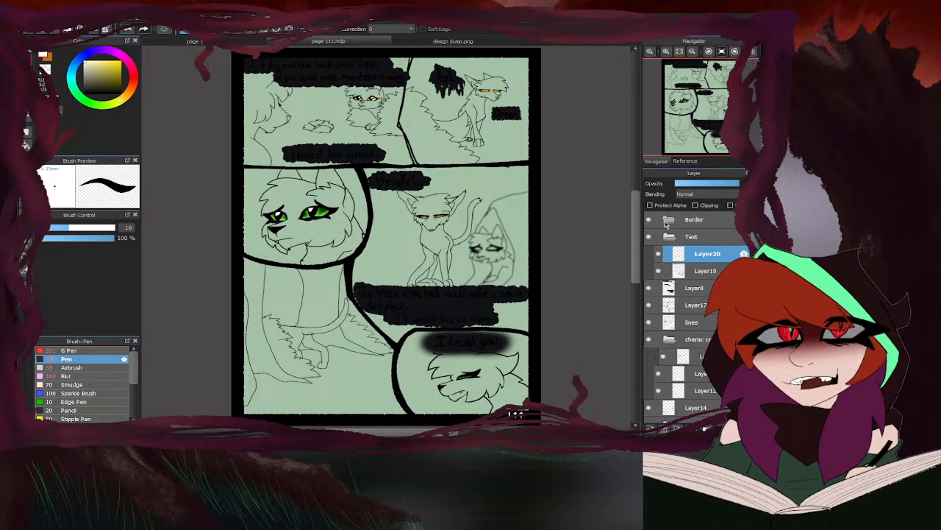
click(694, 206)
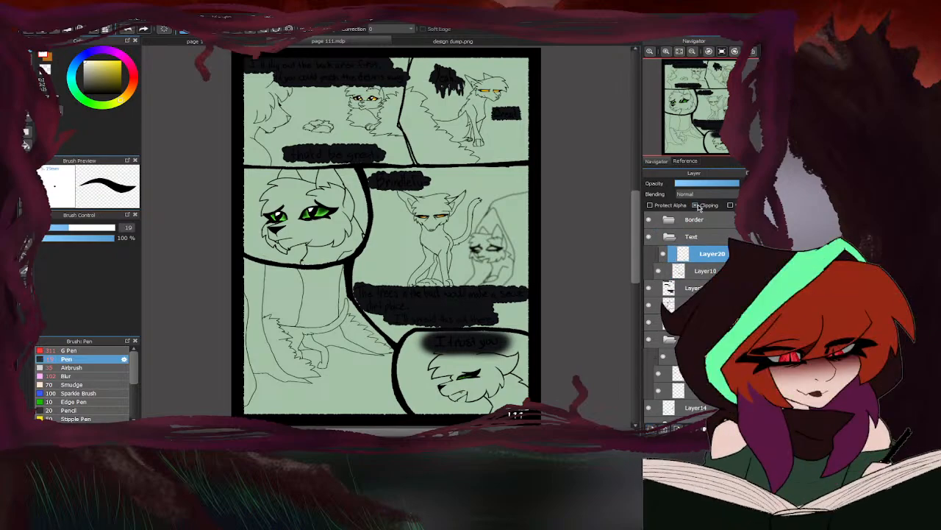
- Sample green from Hawkstar's reference palette and recolour the "Brindlefu-" and "I trust you" lettering at brush size 333
click(416, 43)
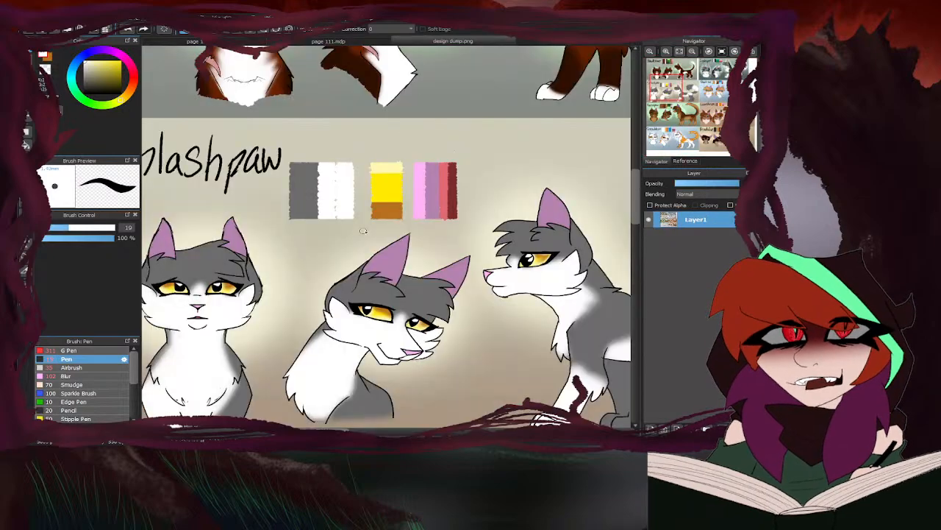
right_click(339, 179)
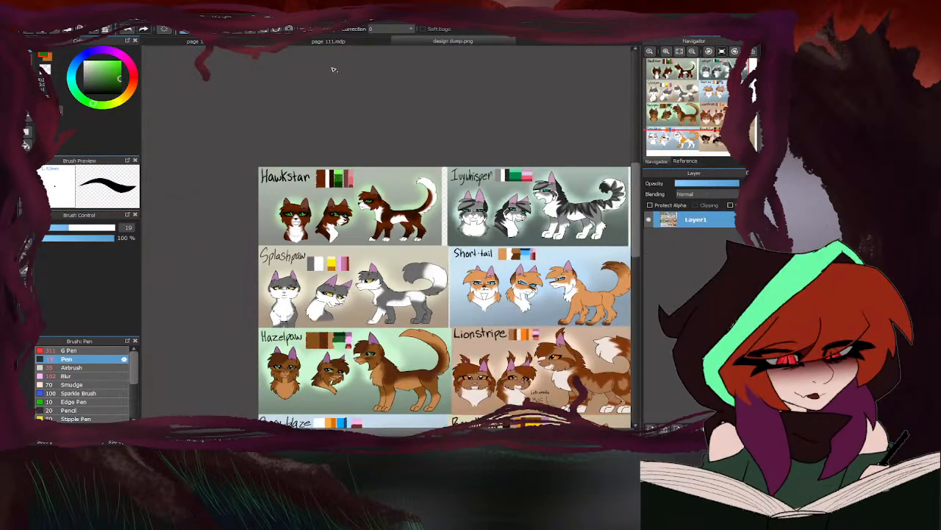
click(319, 43)
drag(97, 226, 139, 227)
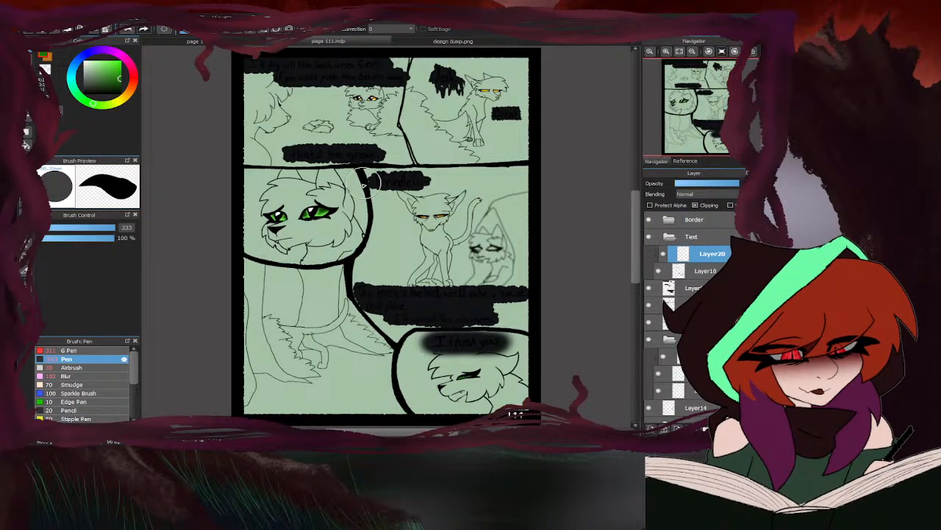
drag(373, 183, 414, 181)
drag(429, 345, 487, 347)
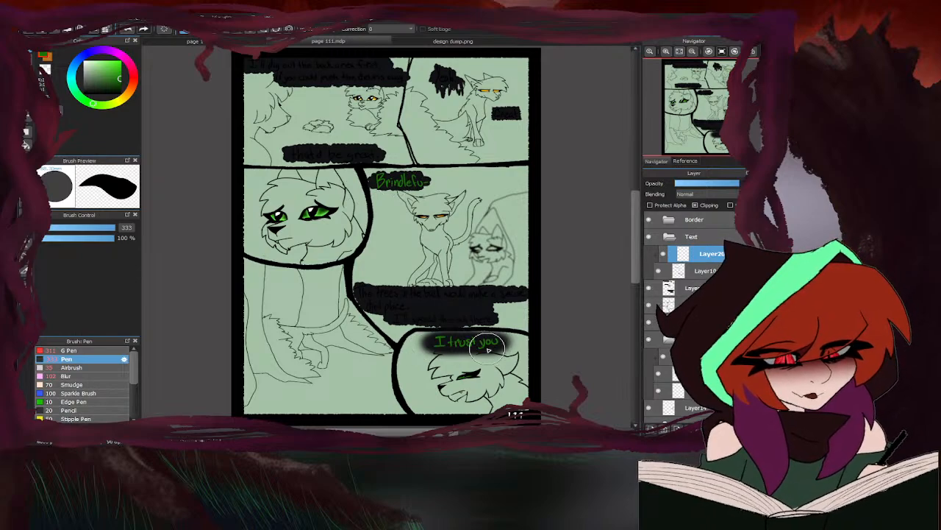
- Sample the orange-yellow from Brindlefur's palette and recolour "Yeah...", "Great" and the dialogue about the trees in the back
click(402, 42)
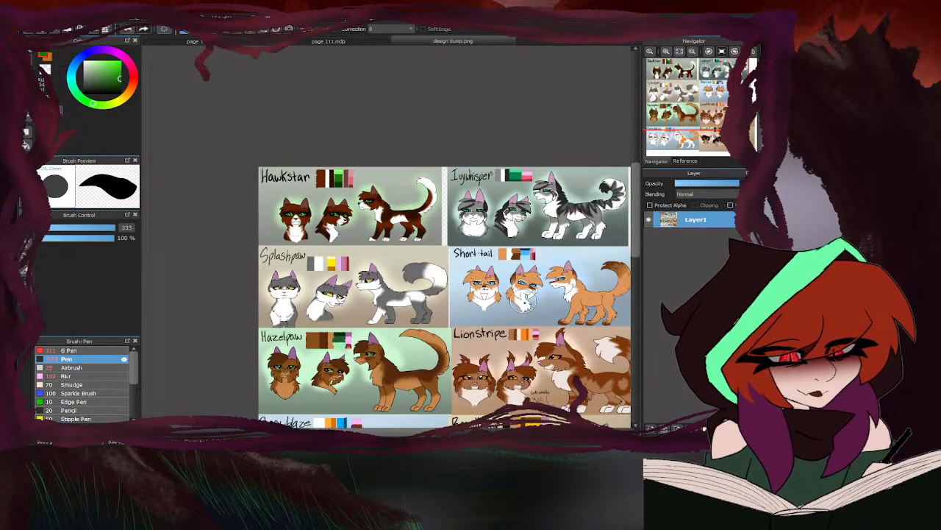
scroll(439, 323, down, 3)
scroll(473, 374, up, 3)
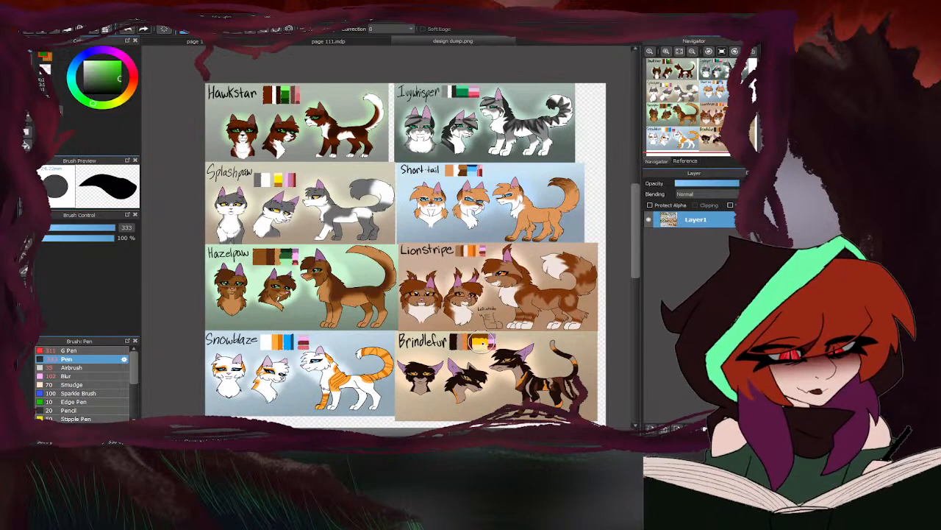
click(328, 41)
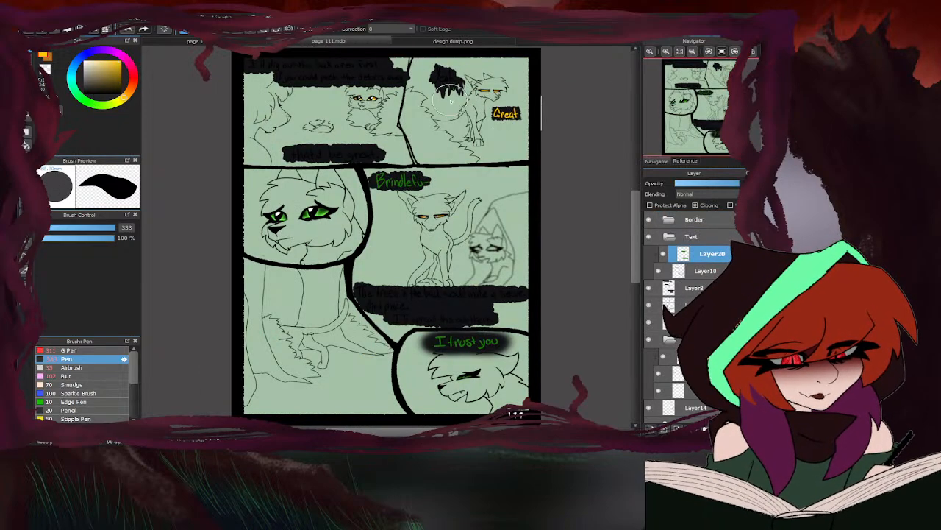
drag(451, 82, 439, 78)
mouse_move(384, 311)
mouse_down()
mouse_move(471, 308)
mouse_move(526, 292)
mouse_up()
drag(357, 293, 403, 307)
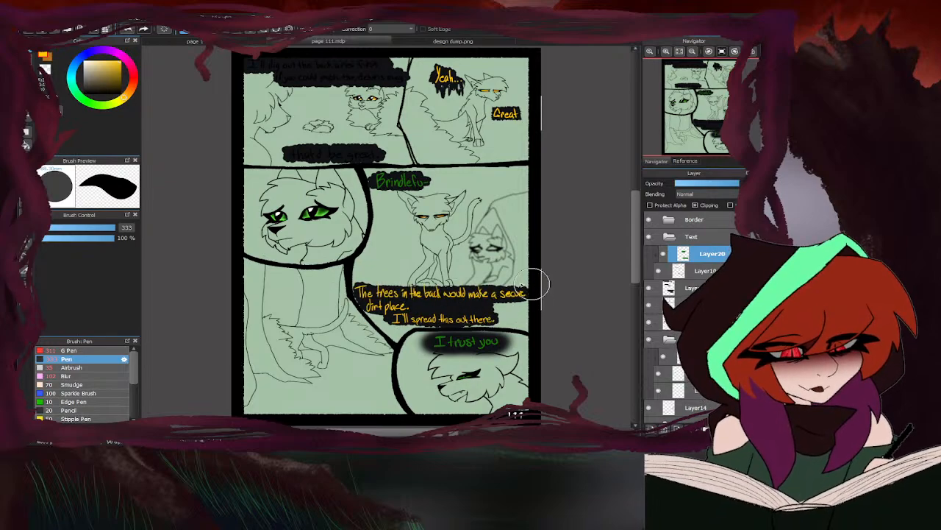
- Recolour the first panel's dialogue with Splashpaw's yellow, merge the colour layer into the lettering layer and collapse the Text folder
click(415, 42)
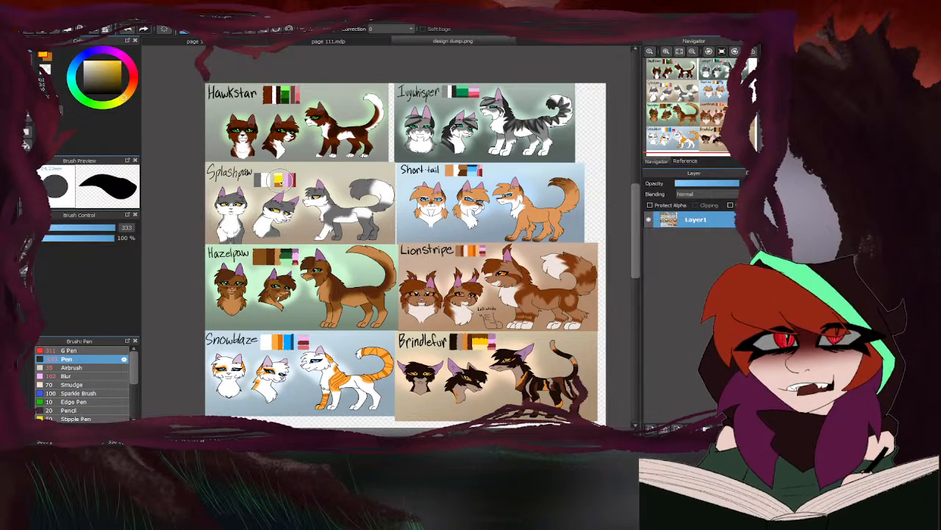
right_click(279, 176)
click(289, 42)
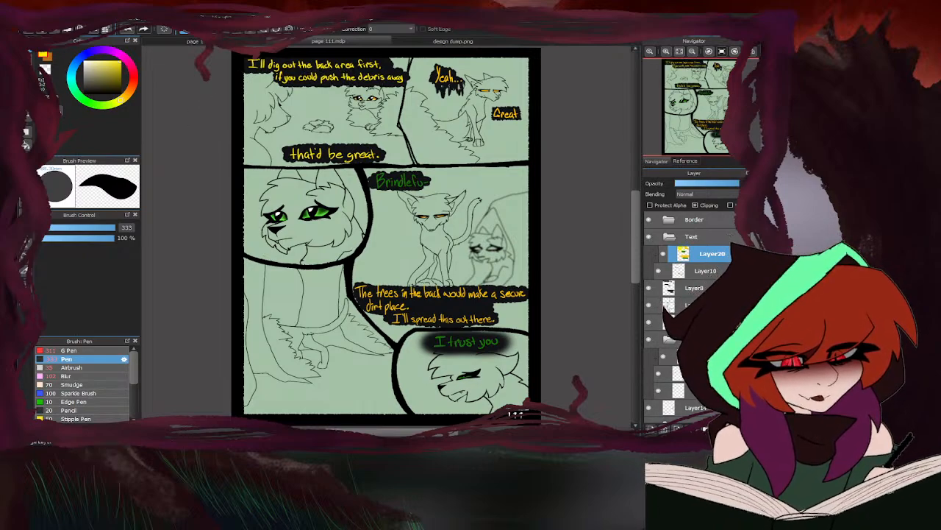
click(670, 240)
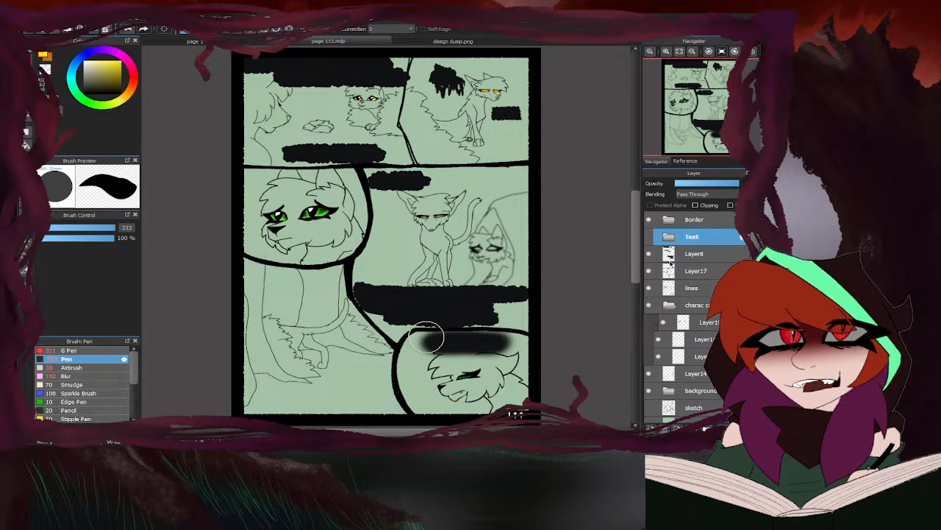
- Make the Text folder visible on page 111 and on page 110, and view the whole of page 110
click(649, 236)
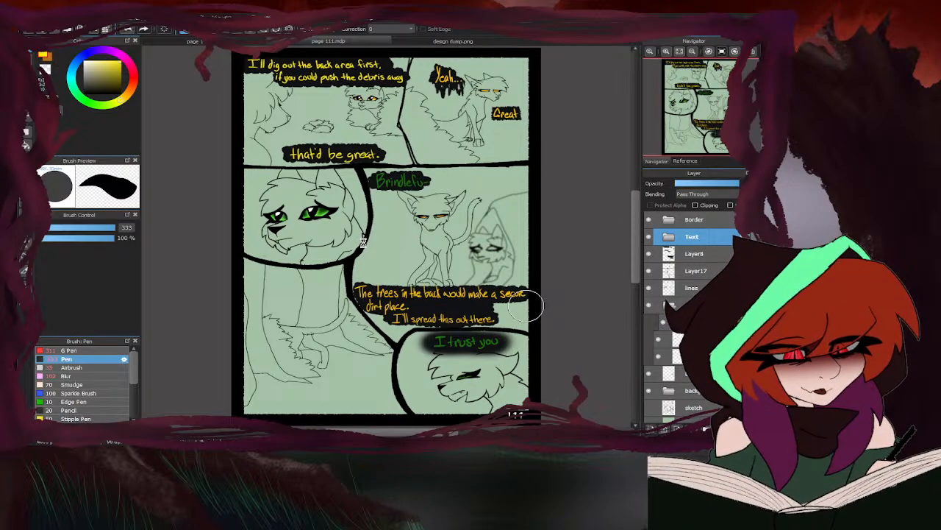
click(250, 41)
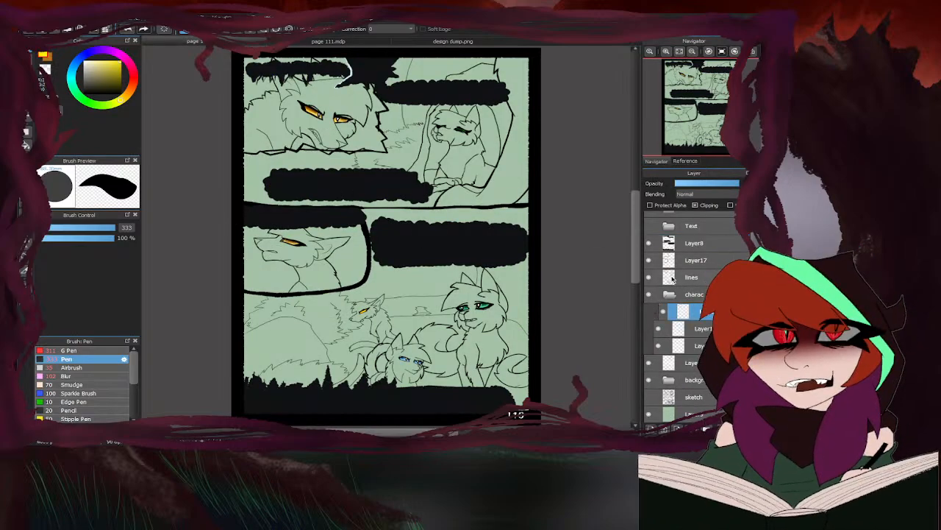
click(648, 225)
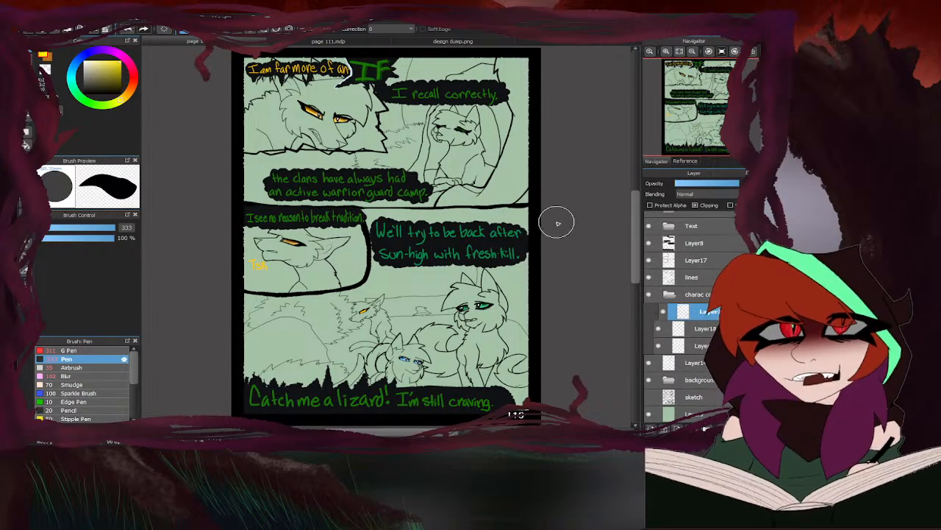
scroll(442, 168, down, 3)
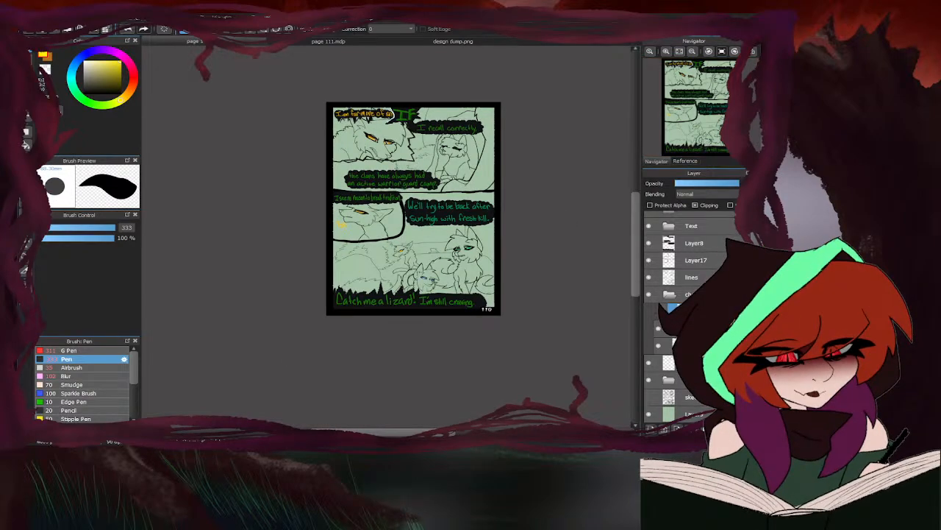